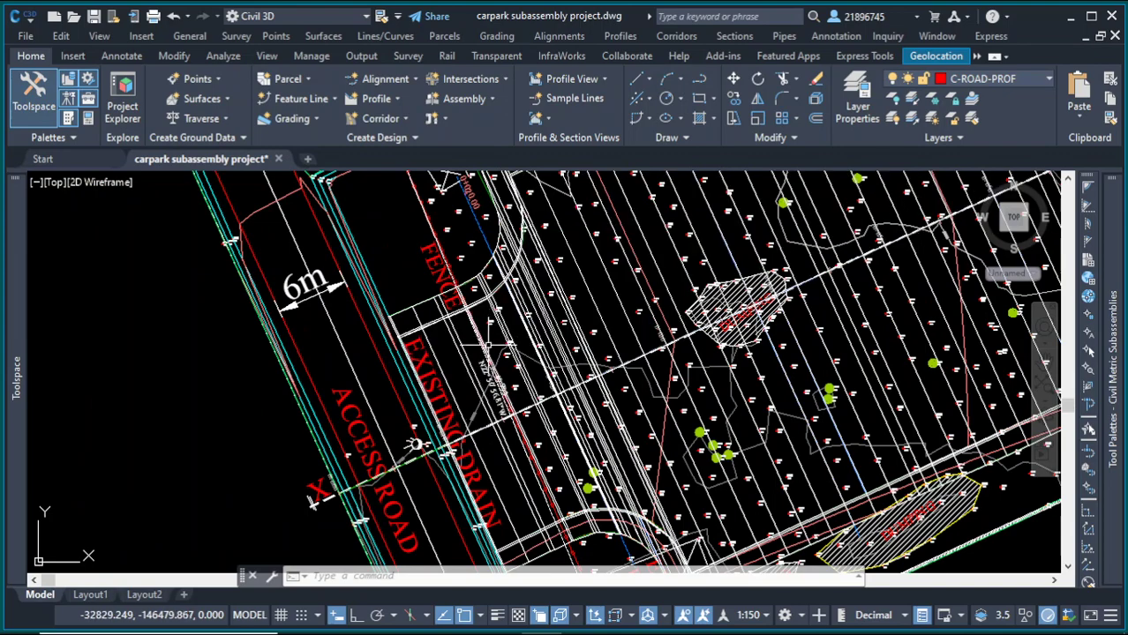
Step: Select the parking corridor from the overlapping objects under the pointer
{"action": "scroll", "coordinate": [495, 328], "scroll_direction": "down", "scroll_amount": 6}
{"action": "scroll", "coordinate": [635, 320], "scroll_direction": "up", "scroll_amount": 8}
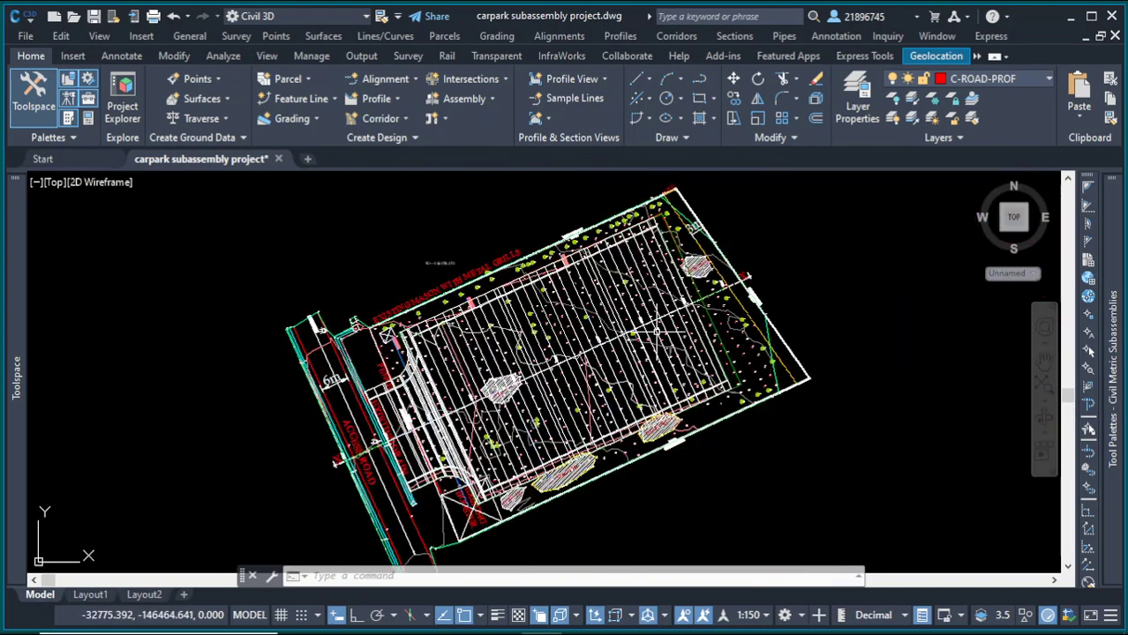
{"action": "scroll", "coordinate": [650, 336], "scroll_direction": "down", "scroll_amount": 3}
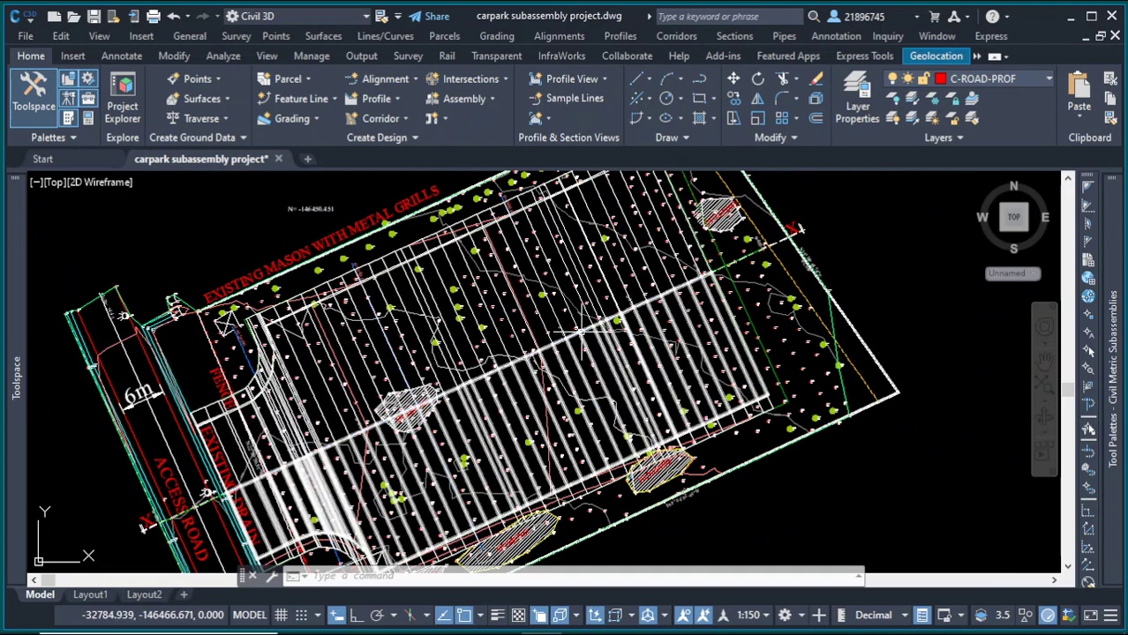
{"action": "left_click", "coordinate": [620, 295]}
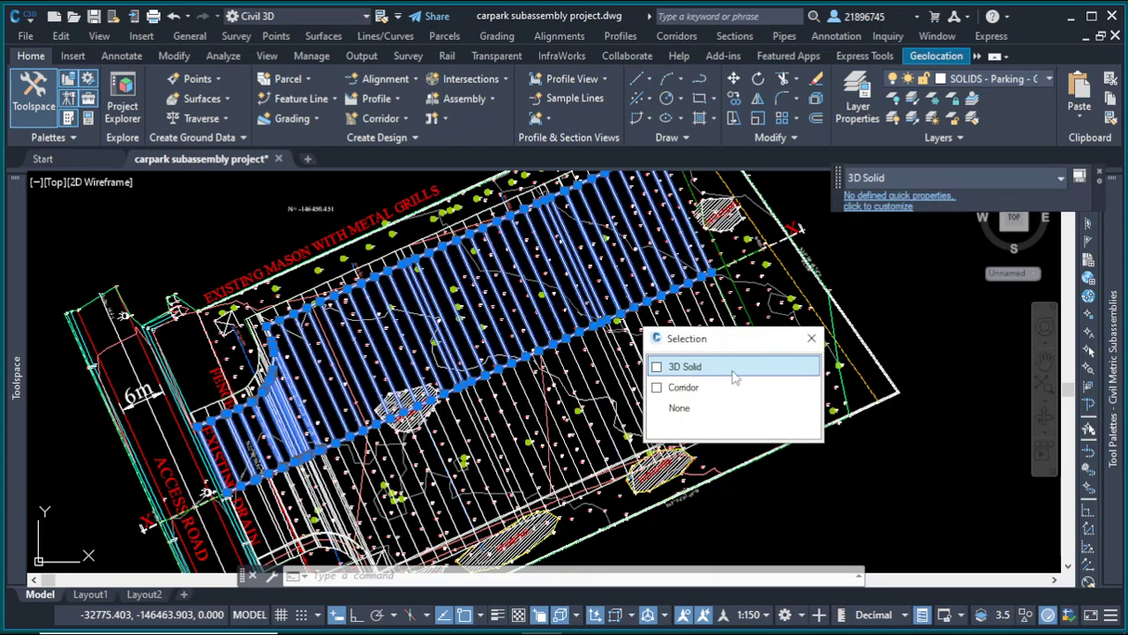
{"action": "left_click", "coordinate": [727, 388]}
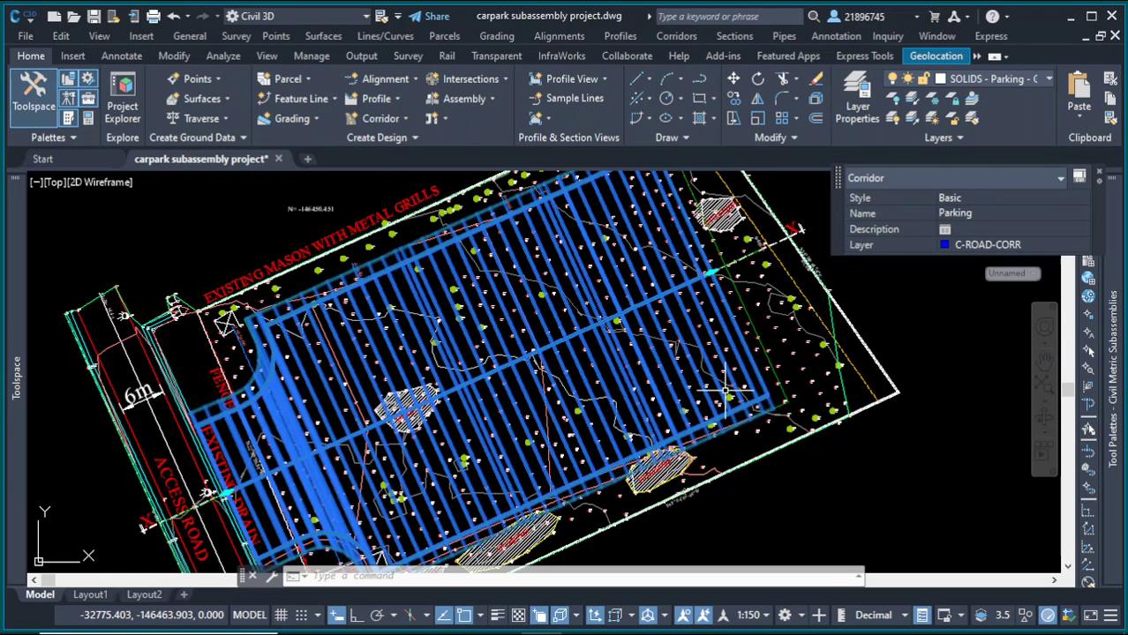
Step: Window-select all objects of the carpark drawing
{"action": "scroll", "coordinate": [618, 353], "scroll_direction": "down", "scroll_amount": 5}
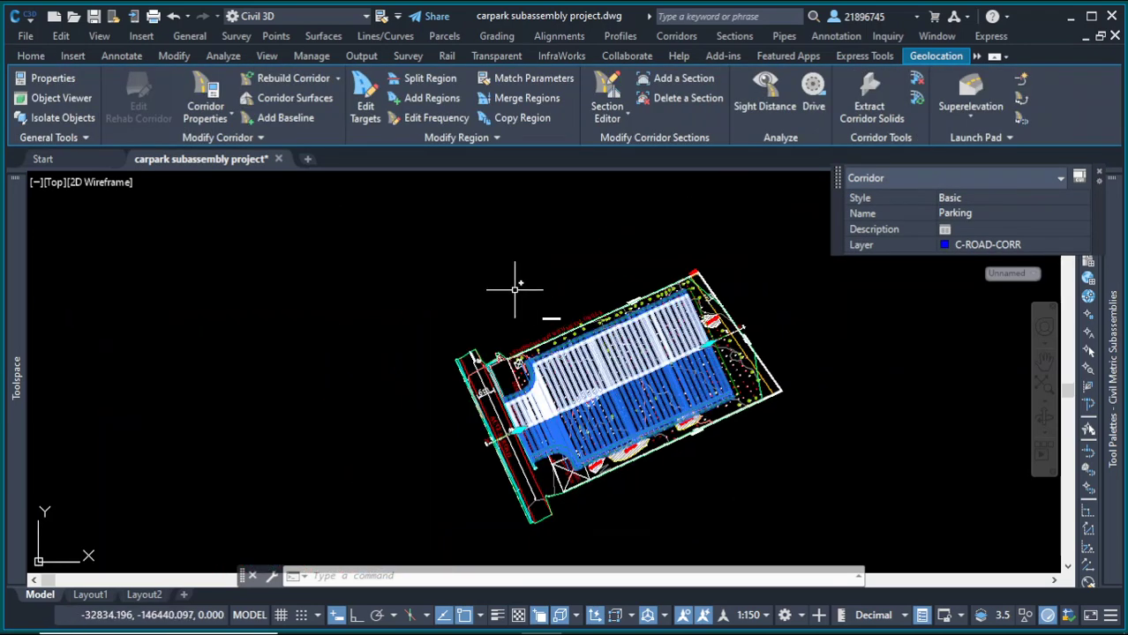
{"action": "scroll", "coordinate": [521, 389], "scroll_direction": "up", "scroll_amount": 5}
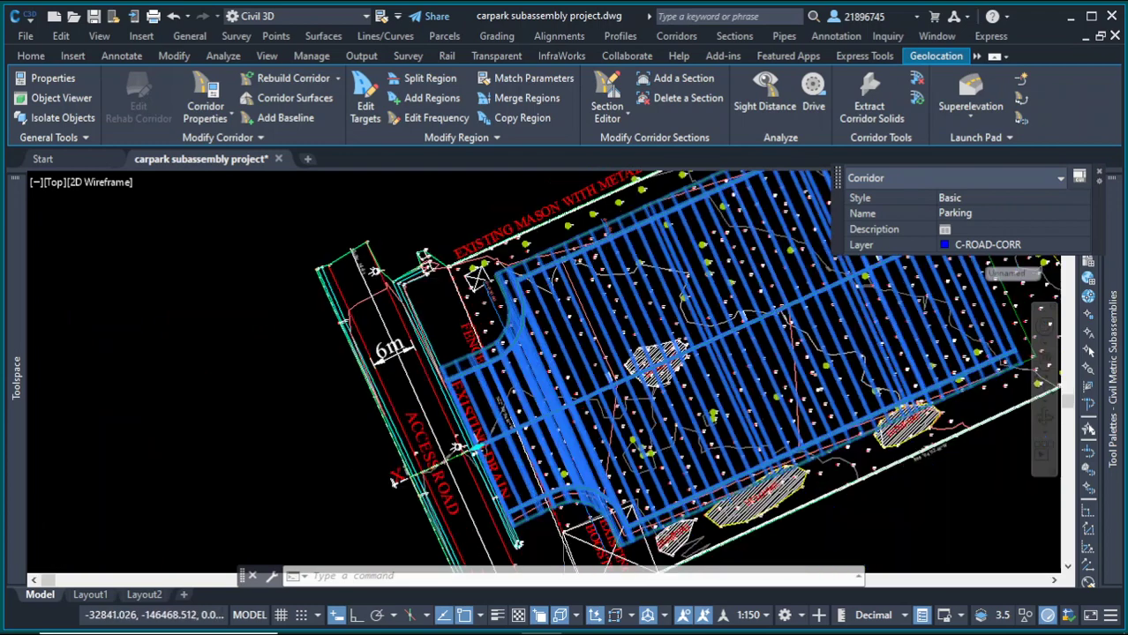
{"action": "scroll", "coordinate": [398, 227], "scroll_direction": "down", "scroll_amount": 6}
{"action": "left_click", "coordinate": [398, 216]}
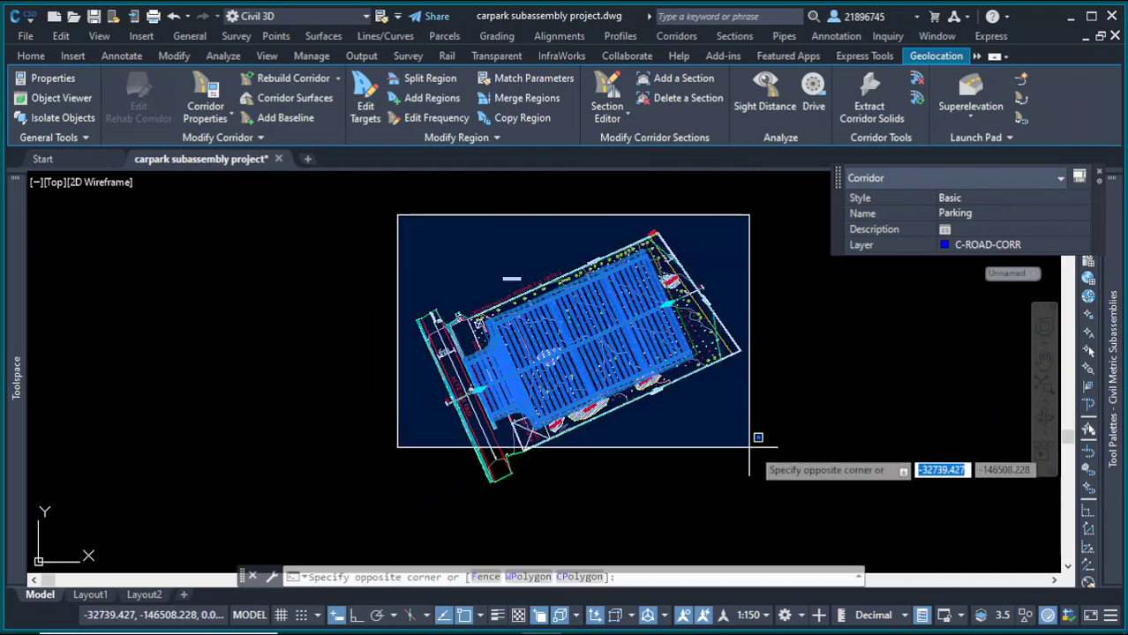
{"action": "left_click", "coordinate": [777, 462]}
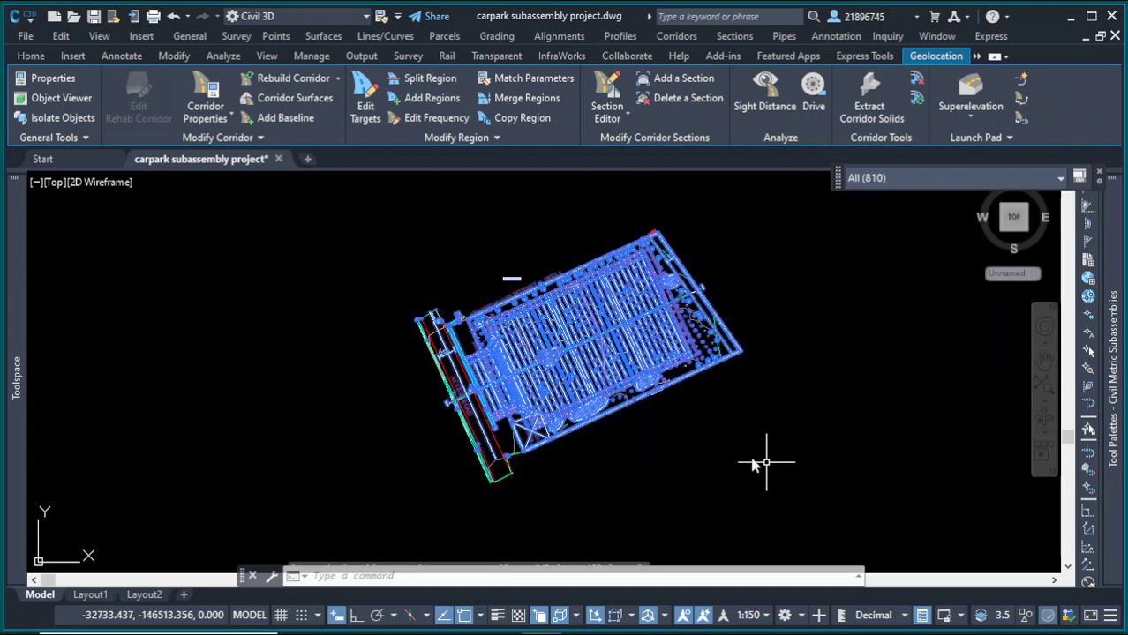
{"action": "left_click", "coordinate": [753, 457]}
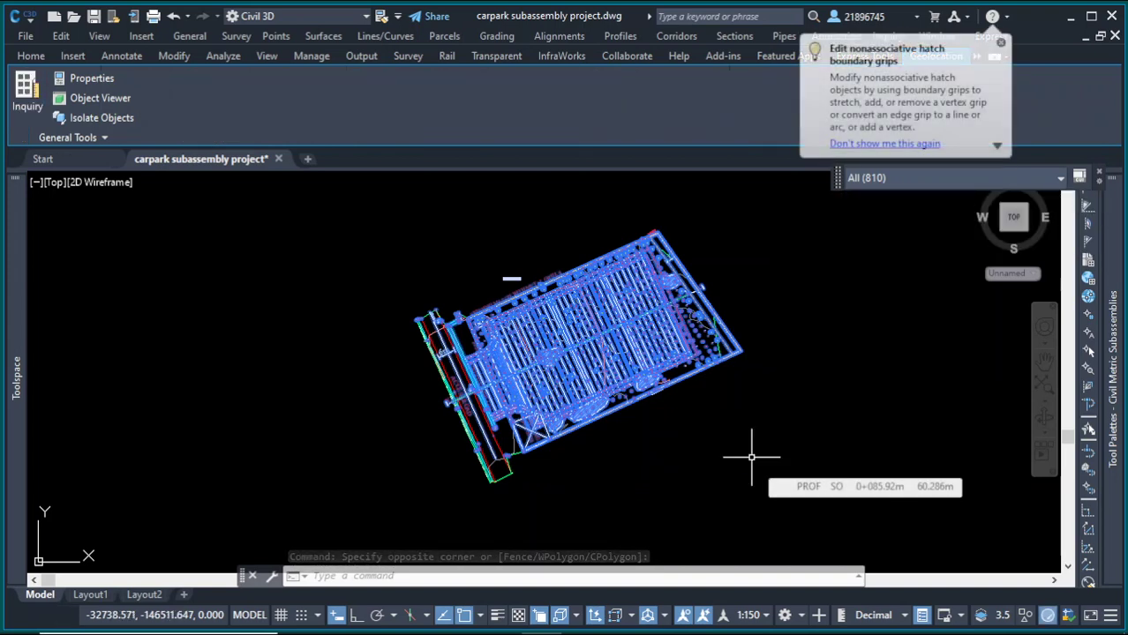
Step: Run QSELECT on the current selection to keep all Corridor objects, using the Select All operator
{"action": "type", "text": "q"}
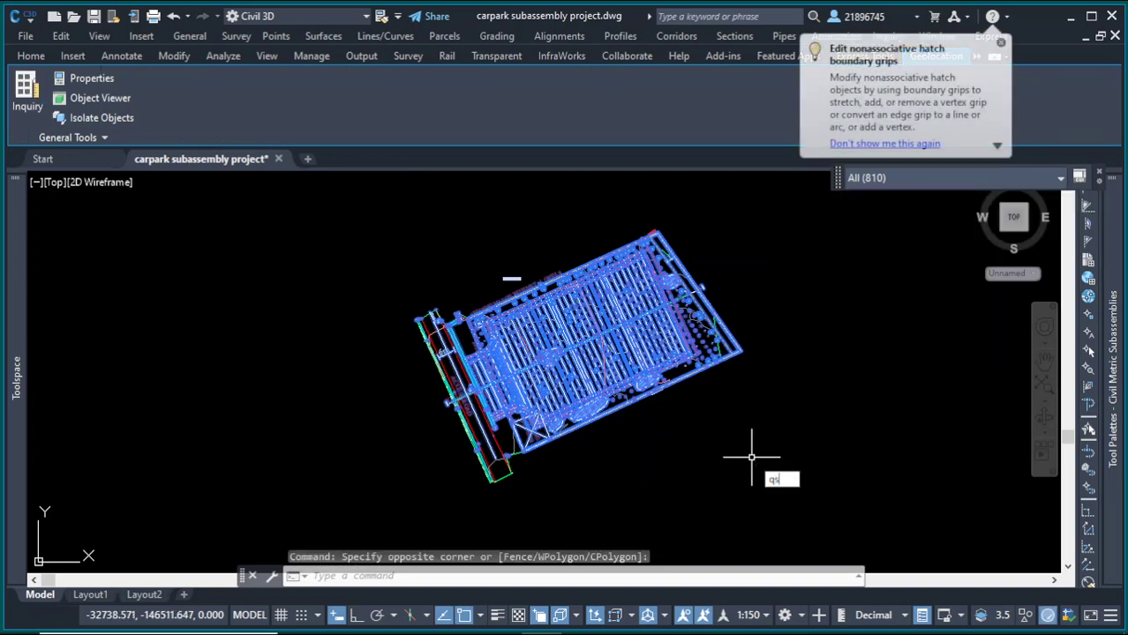
{"action": "type", "text": "se"}
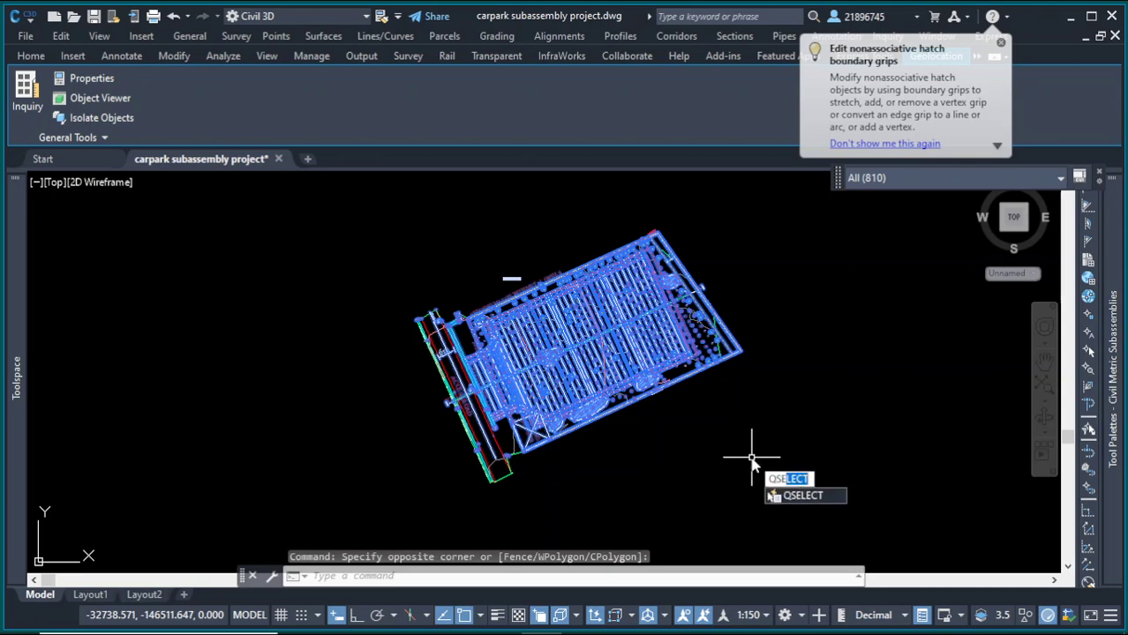
{"action": "key", "text": "Return"}
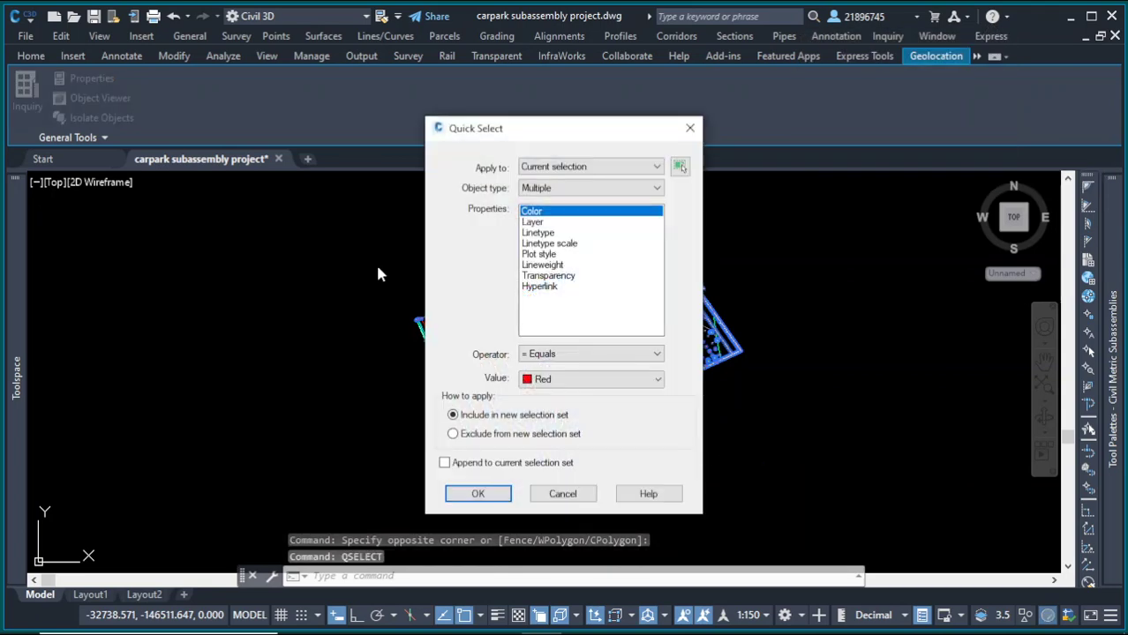
{"action": "left_click", "coordinate": [565, 189]}
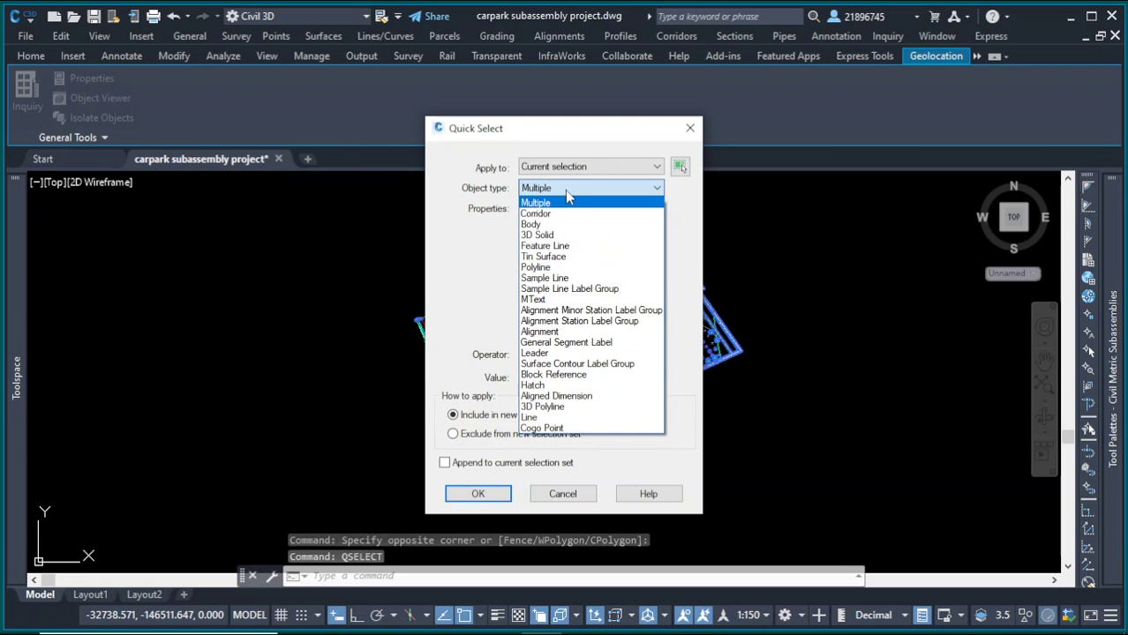
{"action": "left_click", "coordinate": [543, 213]}
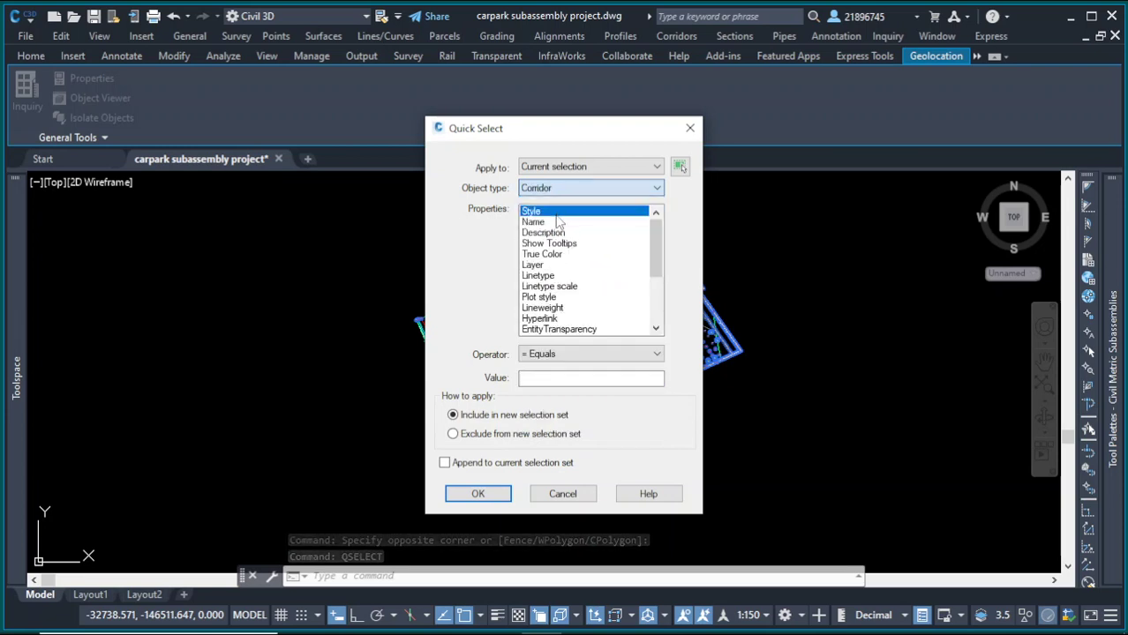
{"action": "left_click", "coordinate": [554, 354]}
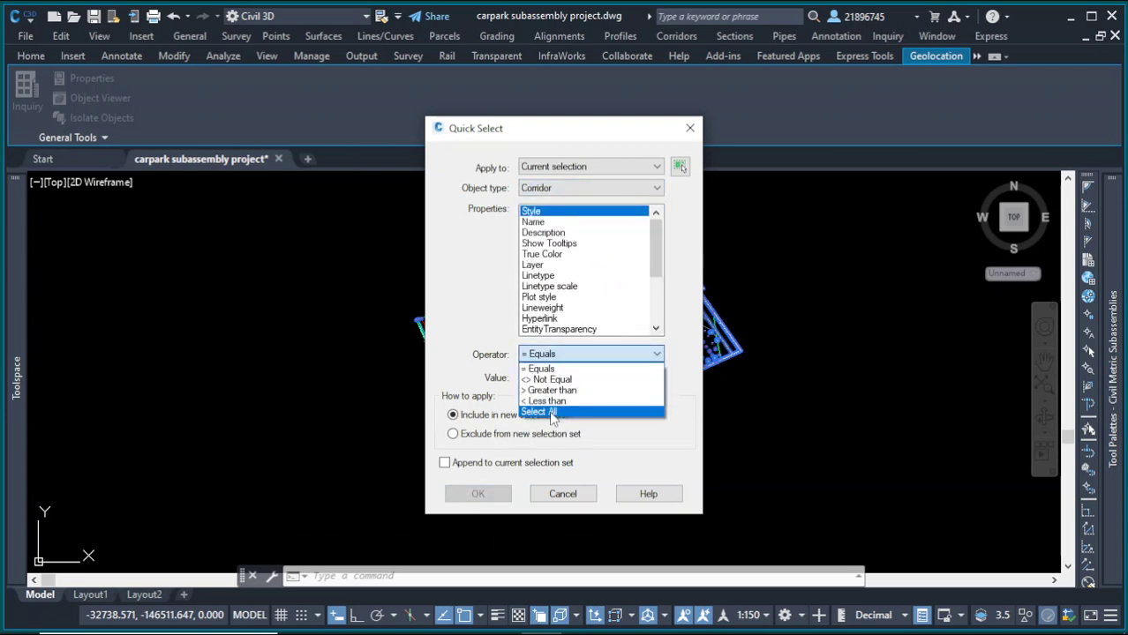
{"action": "left_click", "coordinate": [551, 412]}
{"action": "left_click", "coordinate": [481, 499]}
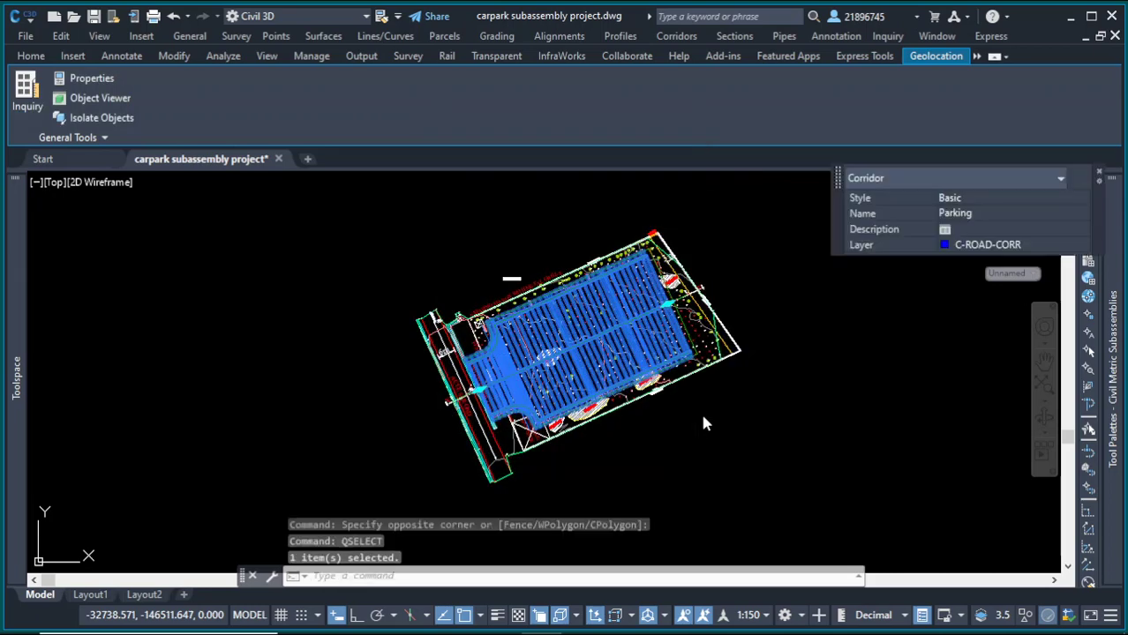
Step: Open the selected corridor in the Object Viewer
{"action": "scroll", "coordinate": [628, 331], "scroll_direction": "up", "scroll_amount": 6}
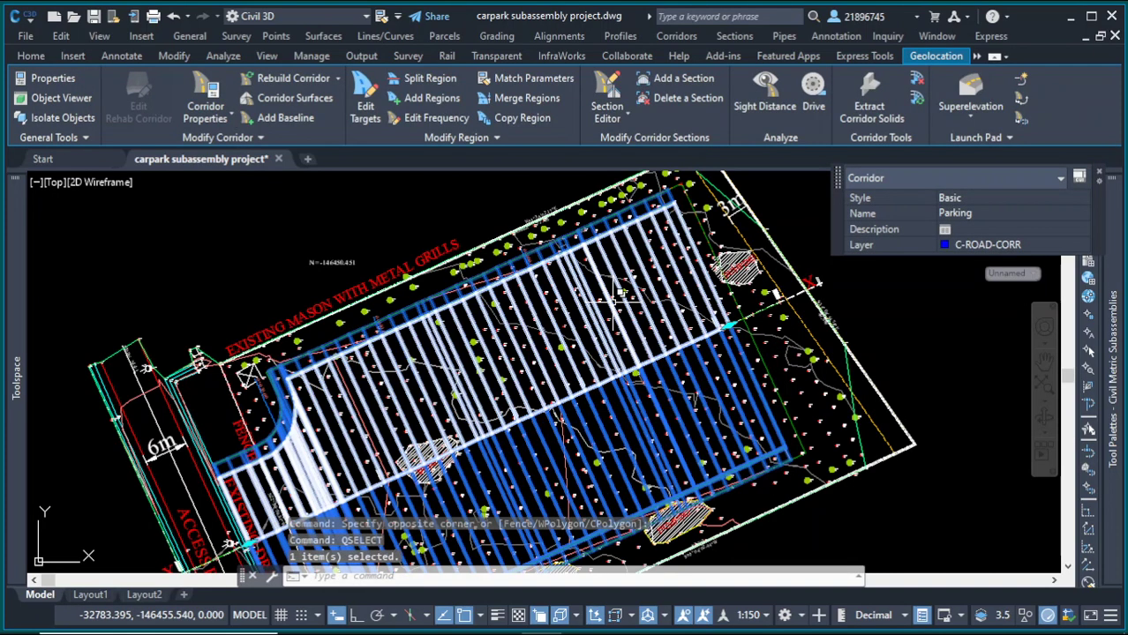
{"action": "scroll", "coordinate": [829, 329], "scroll_direction": "down", "scroll_amount": 4}
{"action": "right_click", "coordinate": [830, 327]}
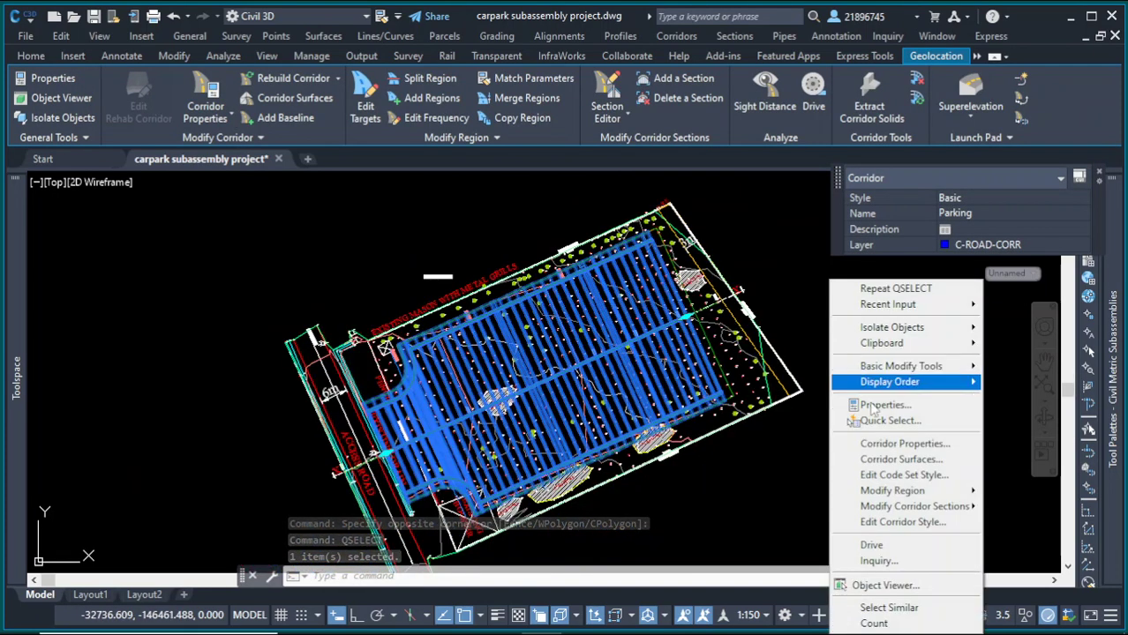
{"action": "left_click", "coordinate": [887, 586]}
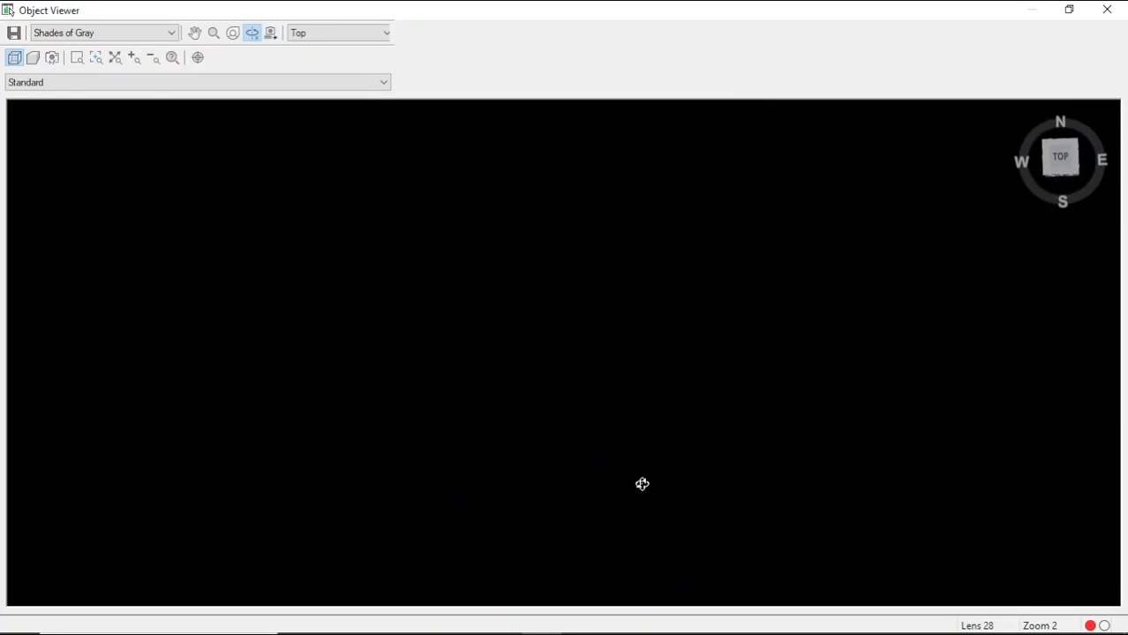
Step: Orbit, pan and zoom in the Object Viewer to inspect the corridor, then close the viewer
{"action": "left_click_drag", "start_coordinate": [585, 383], "coordinate": [428, 209]}
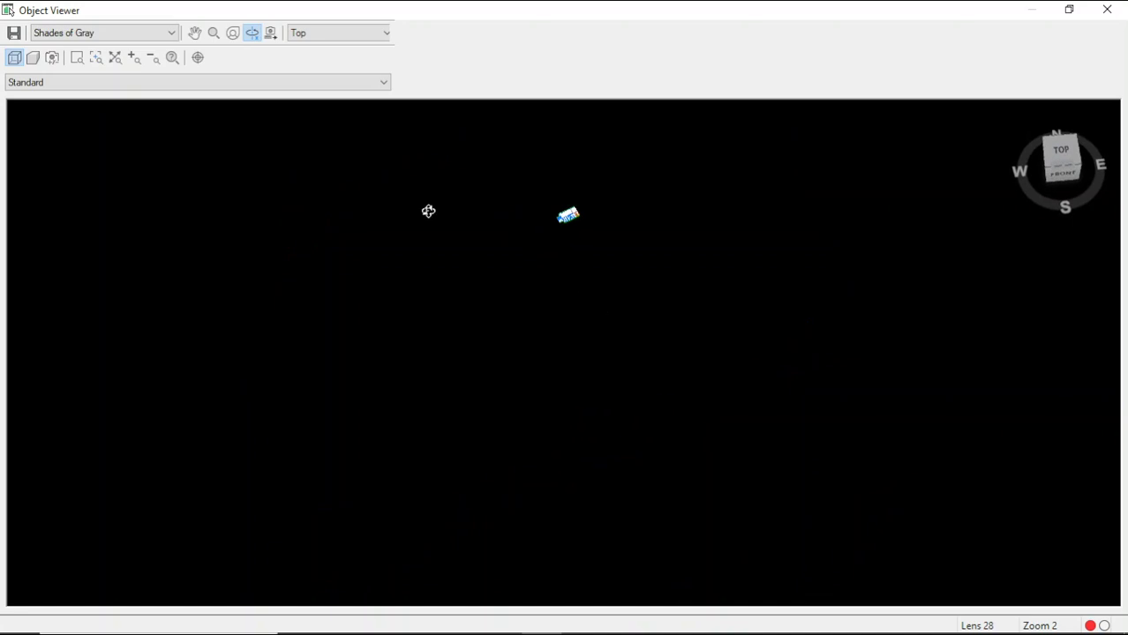
{"action": "left_click", "coordinate": [195, 33]}
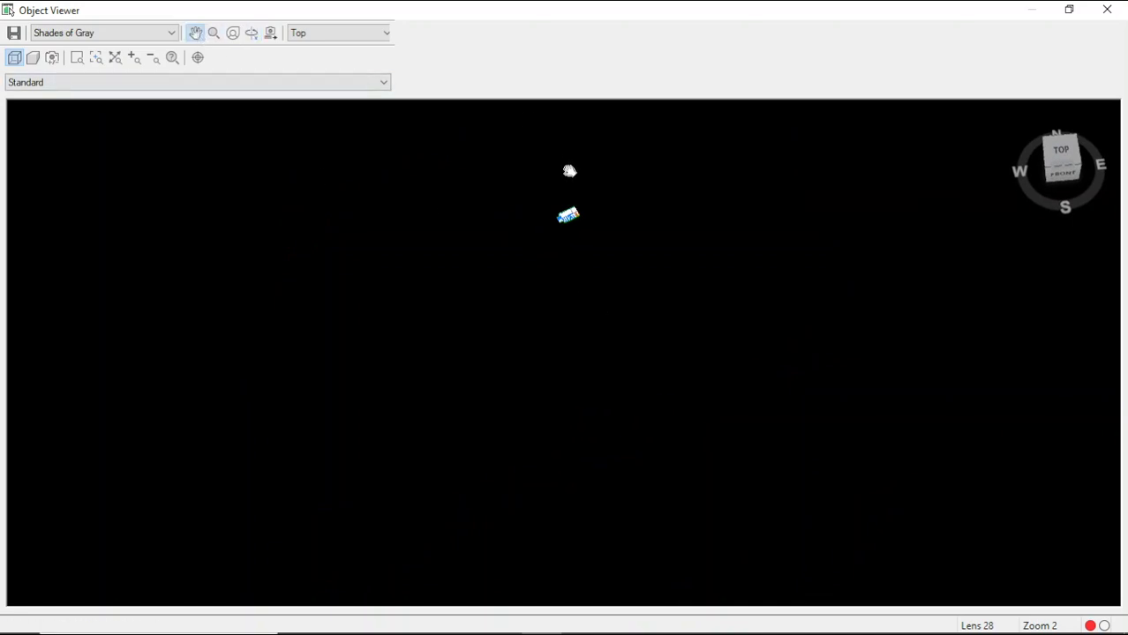
{"action": "left_click_drag", "start_coordinate": [569, 174], "coordinate": [578, 341]}
{"action": "scroll", "coordinate": [571, 296], "scroll_direction": "up", "scroll_amount": 3}
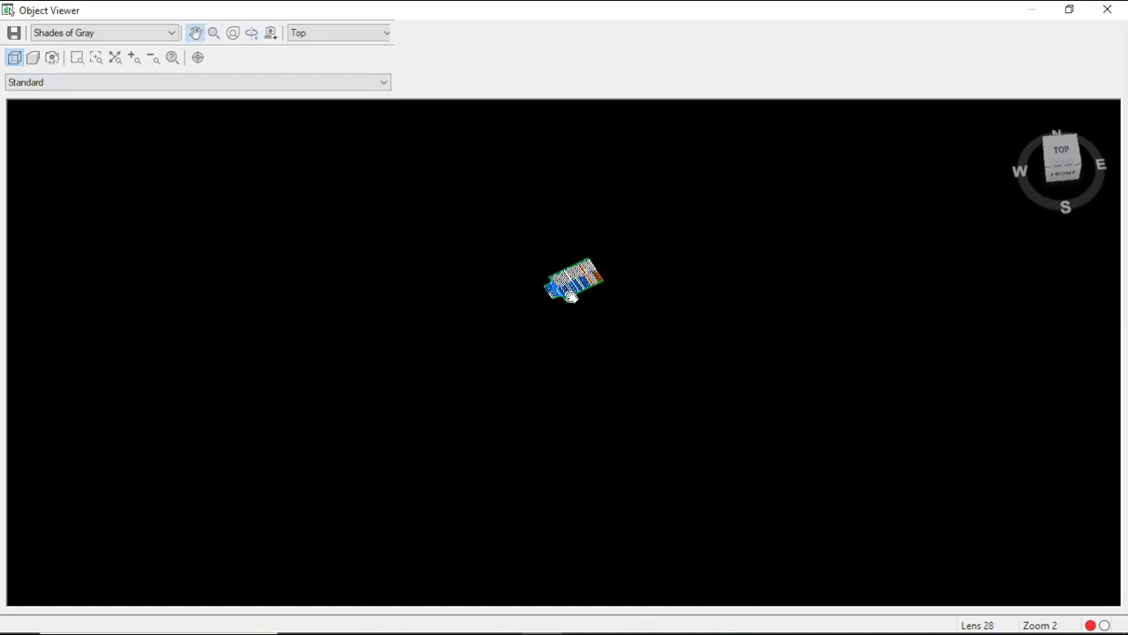
{"action": "left_click_drag", "start_coordinate": [590, 186], "coordinate": [577, 384]}
{"action": "scroll", "coordinate": [562, 360], "scroll_direction": "up", "scroll_amount": 3}
{"action": "scroll", "coordinate": [395, 307], "scroll_direction": "up", "scroll_amount": 5}
{"action": "scroll", "coordinate": [538, 332], "scroll_direction": "down", "scroll_amount": 3}
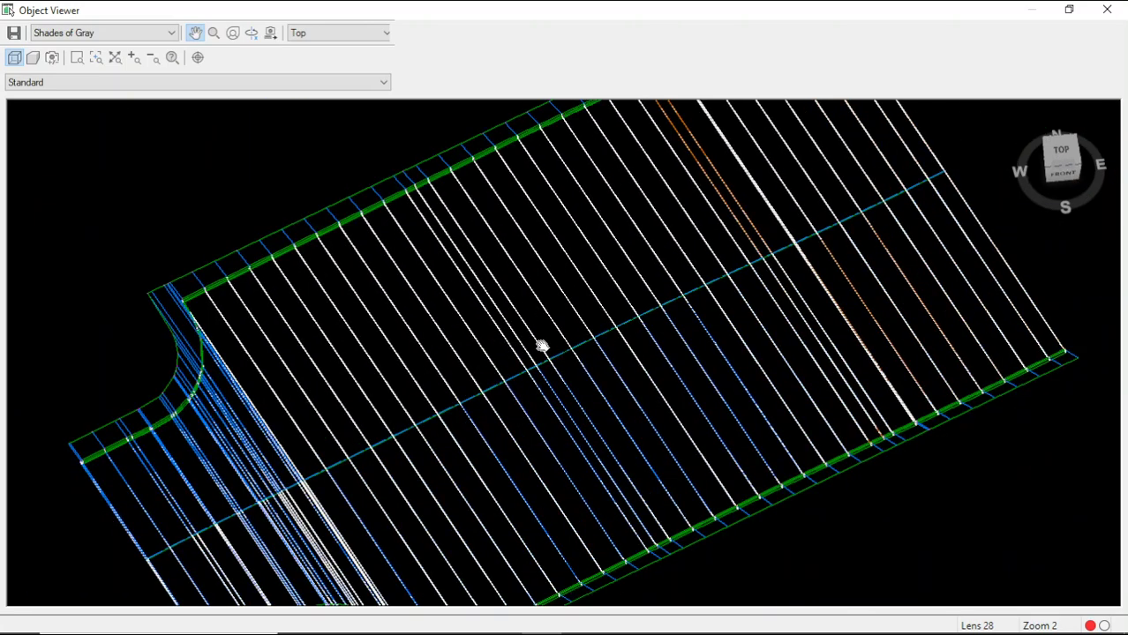
{"action": "left_click_drag", "start_coordinate": [542, 347], "coordinate": [556, 265]}
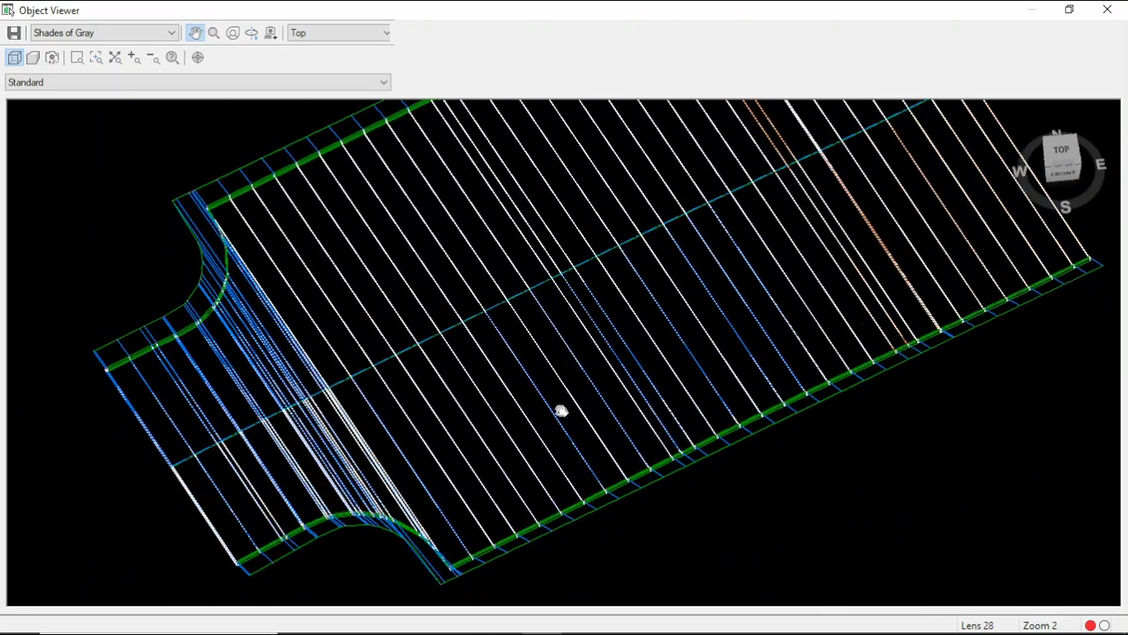
{"action": "left_click_drag", "start_coordinate": [561, 411], "coordinate": [562, 392]}
{"action": "scroll", "coordinate": [399, 339], "scroll_direction": "down", "scroll_amount": 2}
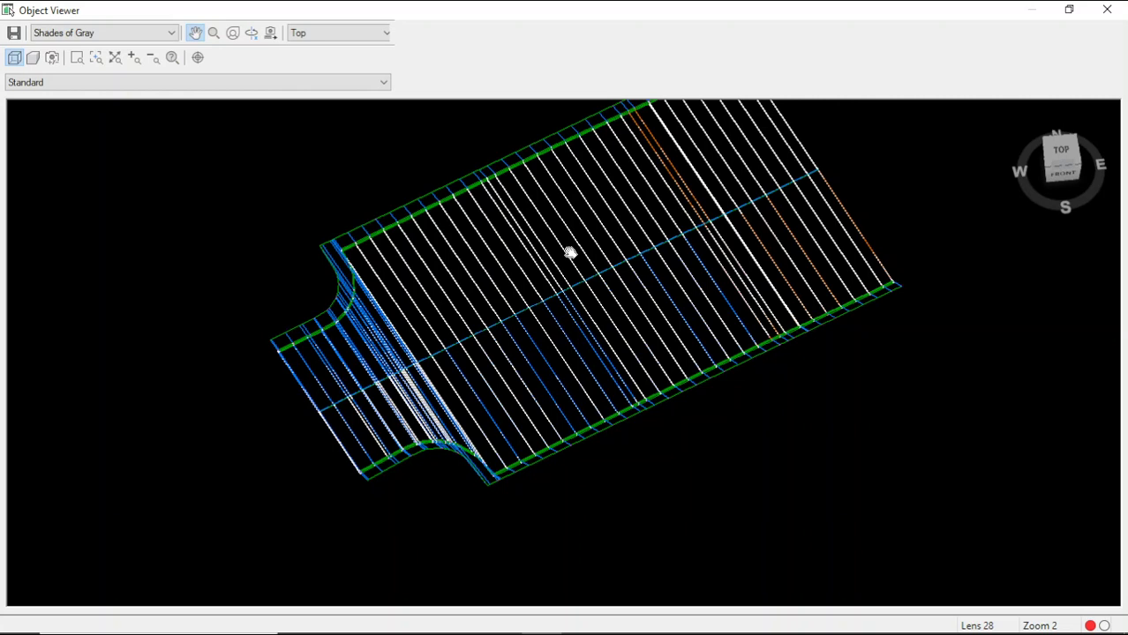
{"action": "left_click", "coordinate": [1107, 10]}
Step: Window-select all objects of the carpark drawing again
{"action": "scroll", "coordinate": [703, 302], "scroll_direction": "down", "scroll_amount": 1}
{"action": "scroll", "coordinate": [631, 278], "scroll_direction": "up", "scroll_amount": 4}
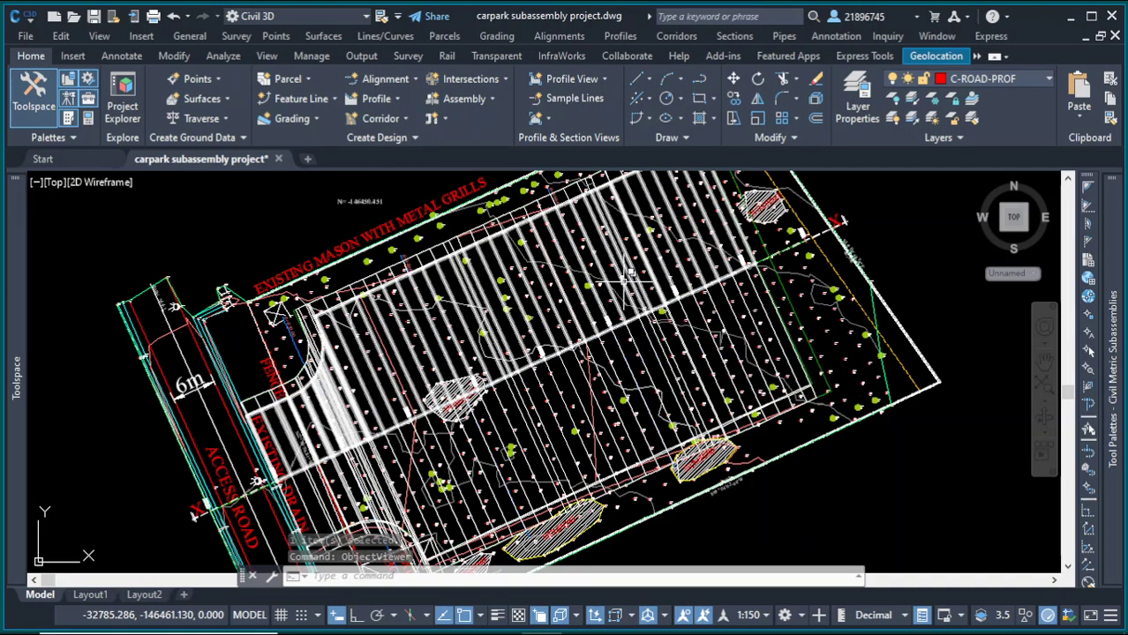
{"action": "scroll", "coordinate": [328, 300], "scroll_direction": "up", "scroll_amount": 4}
{"action": "scroll", "coordinate": [328, 300], "scroll_direction": "down", "scroll_amount": 1}
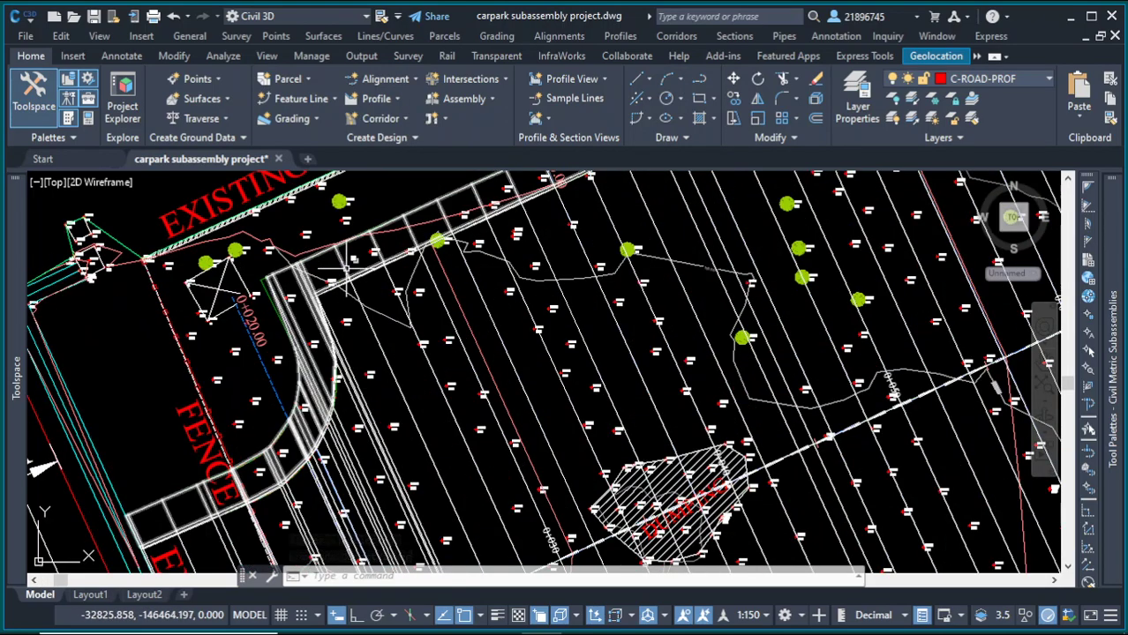
{"action": "scroll", "coordinate": [327, 265], "scroll_direction": "down", "scroll_amount": 6}
{"action": "left_click", "coordinate": [324, 183]}
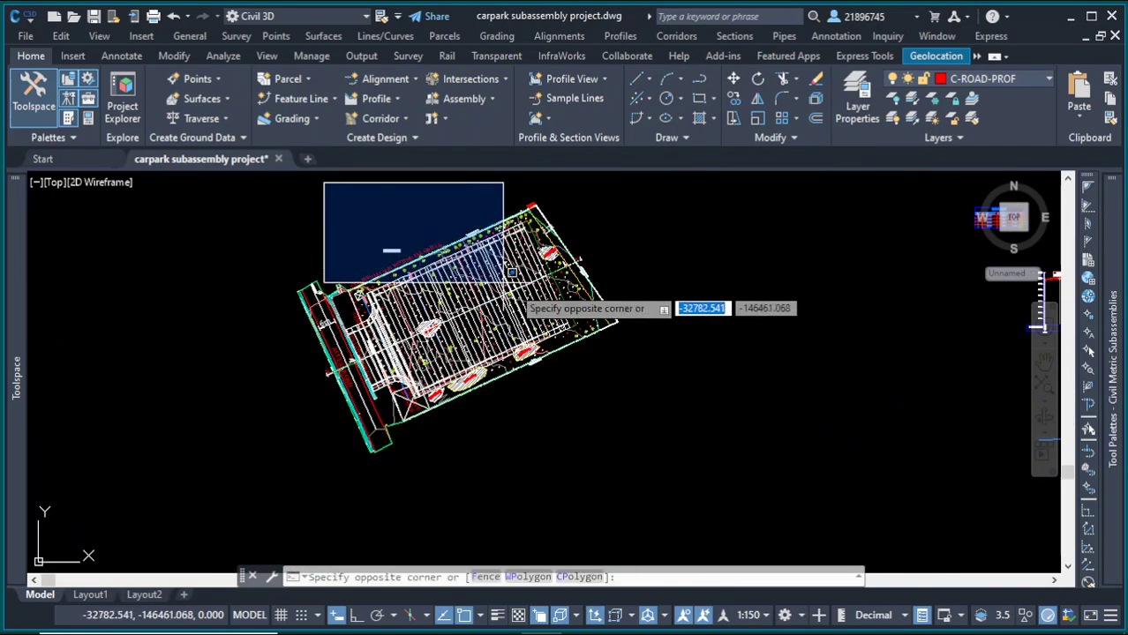
{"action": "left_click", "coordinate": [621, 406]}
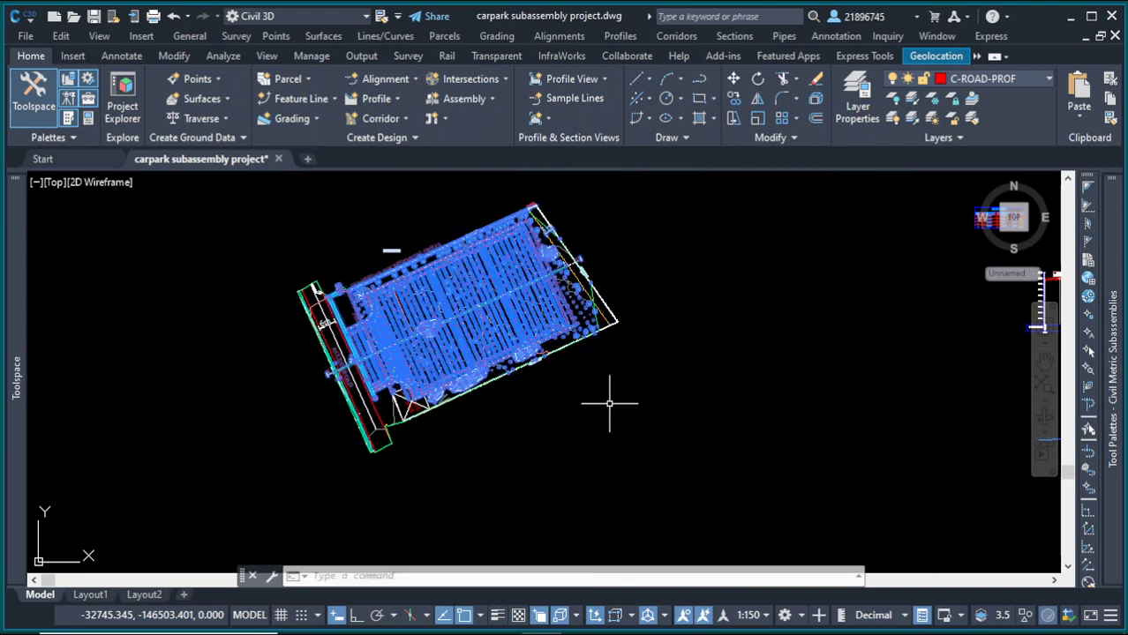
Step: Use Quick Select on the current selection to select all 3D Solid objects with the Select All operator
{"action": "right_click", "coordinate": [609, 404]}
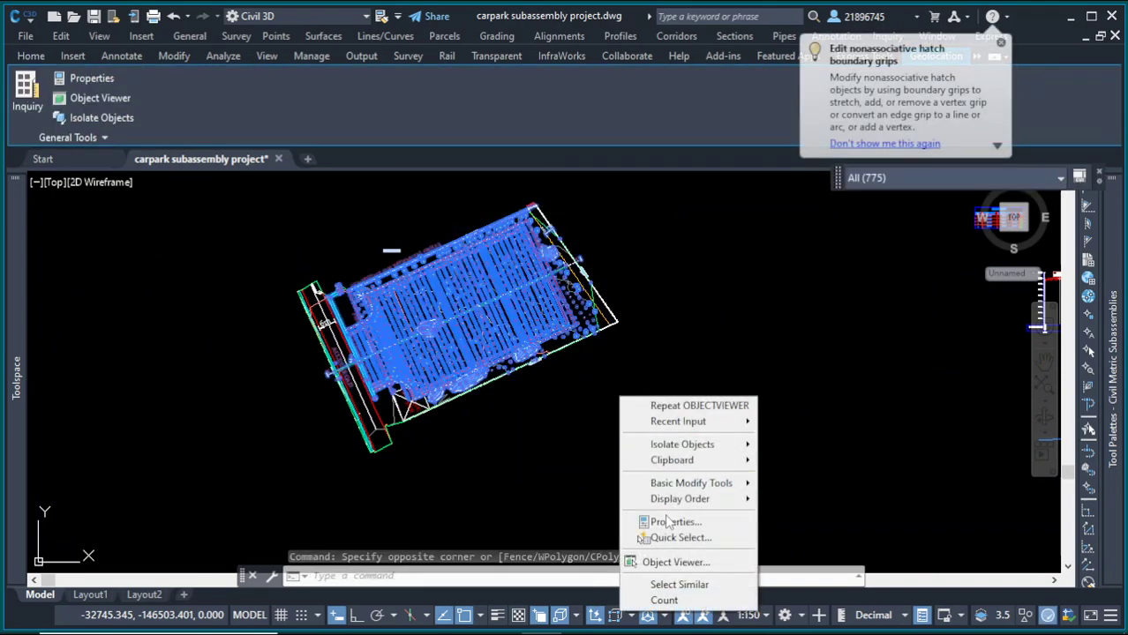
{"action": "key", "text": "Escape"}
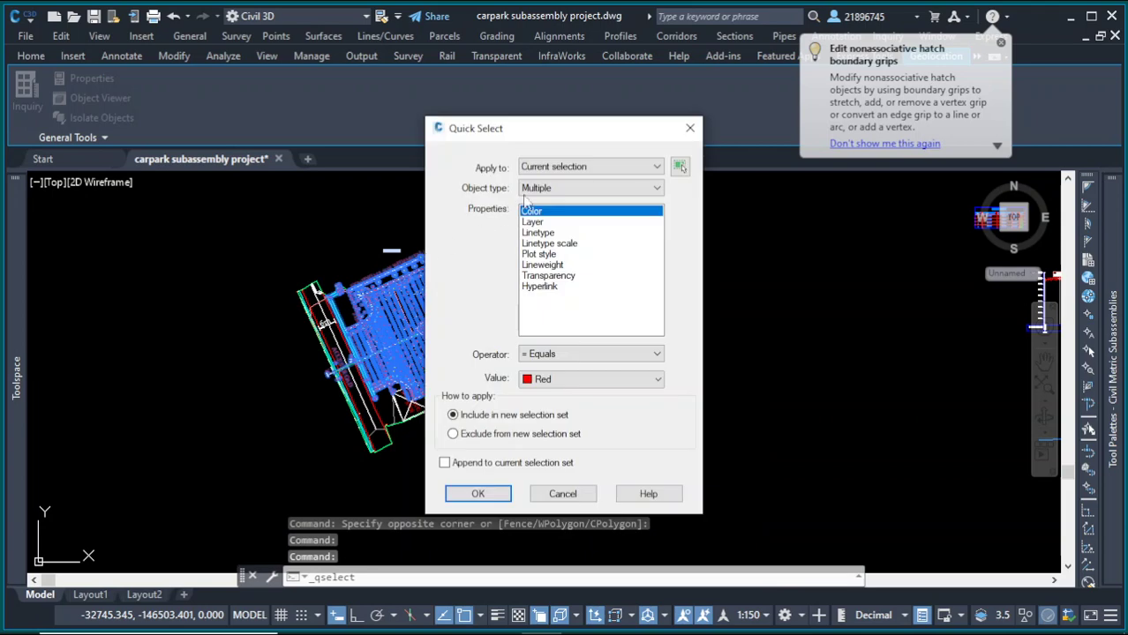
{"action": "left_click", "coordinate": [535, 189]}
{"action": "left_click", "coordinate": [538, 224]}
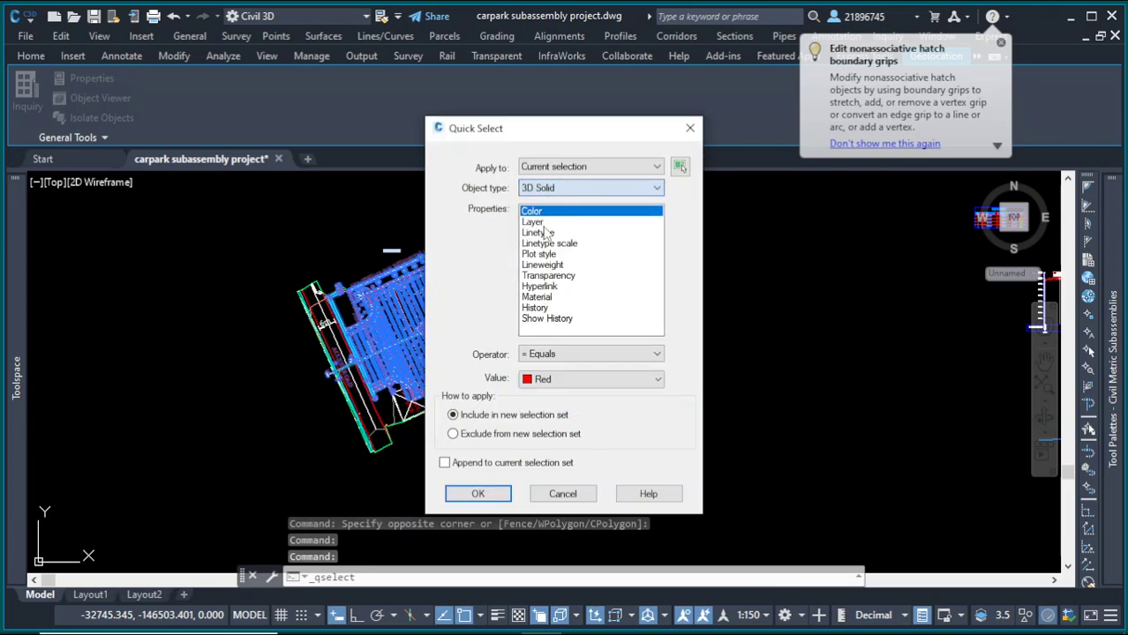
{"action": "left_click", "coordinate": [570, 354]}
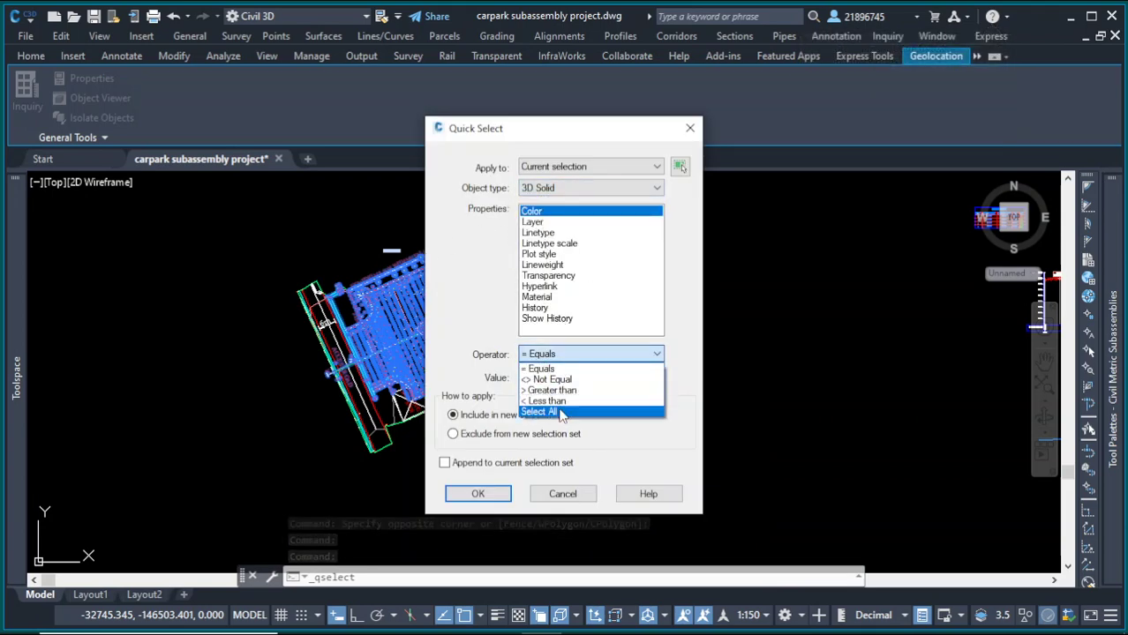
{"action": "left_click", "coordinate": [548, 414]}
{"action": "left_click", "coordinate": [501, 493]}
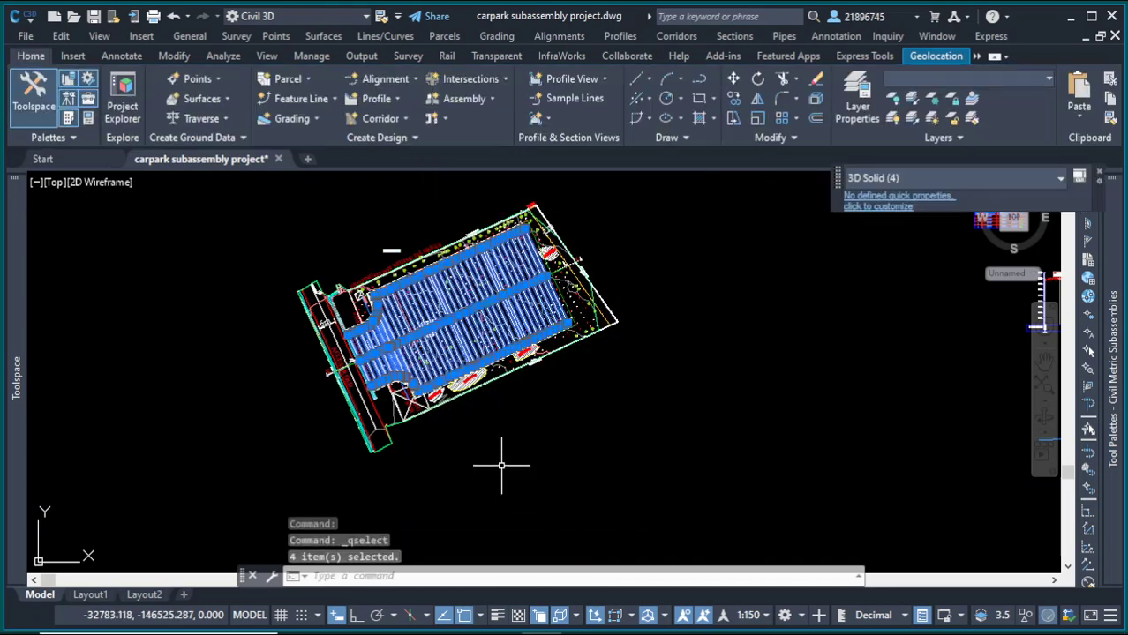
{"action": "scroll", "coordinate": [521, 284], "scroll_direction": "up", "scroll_amount": 6}
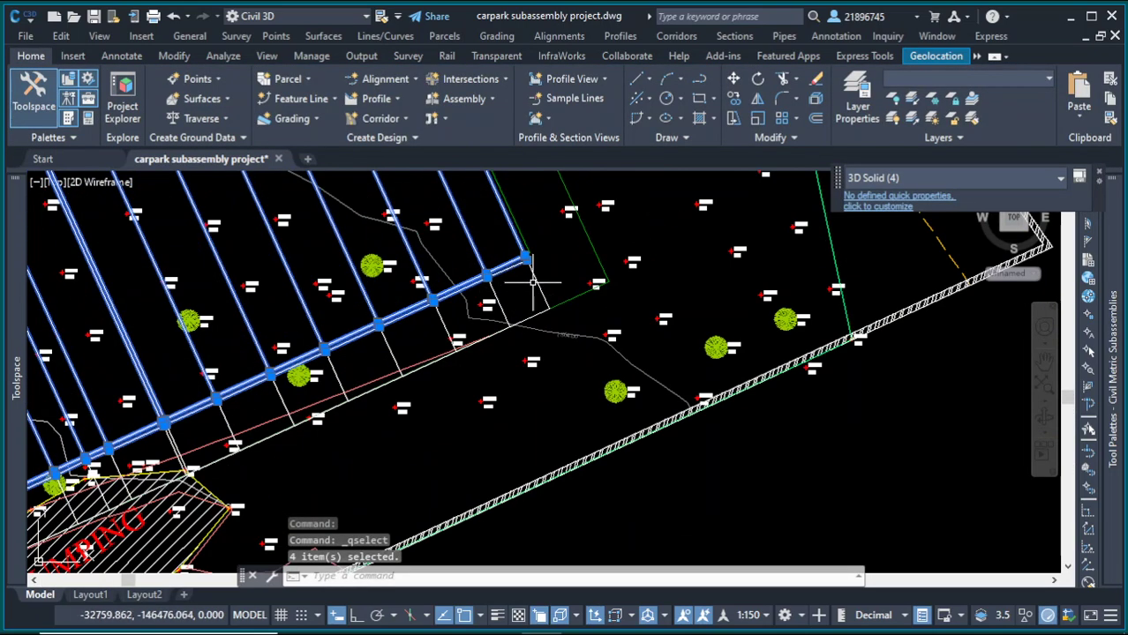
Step: Select the carpark corridor and its objects in the drawing, picking Body and Corridor from the selection lists
{"action": "left_click", "coordinate": [544, 303]}
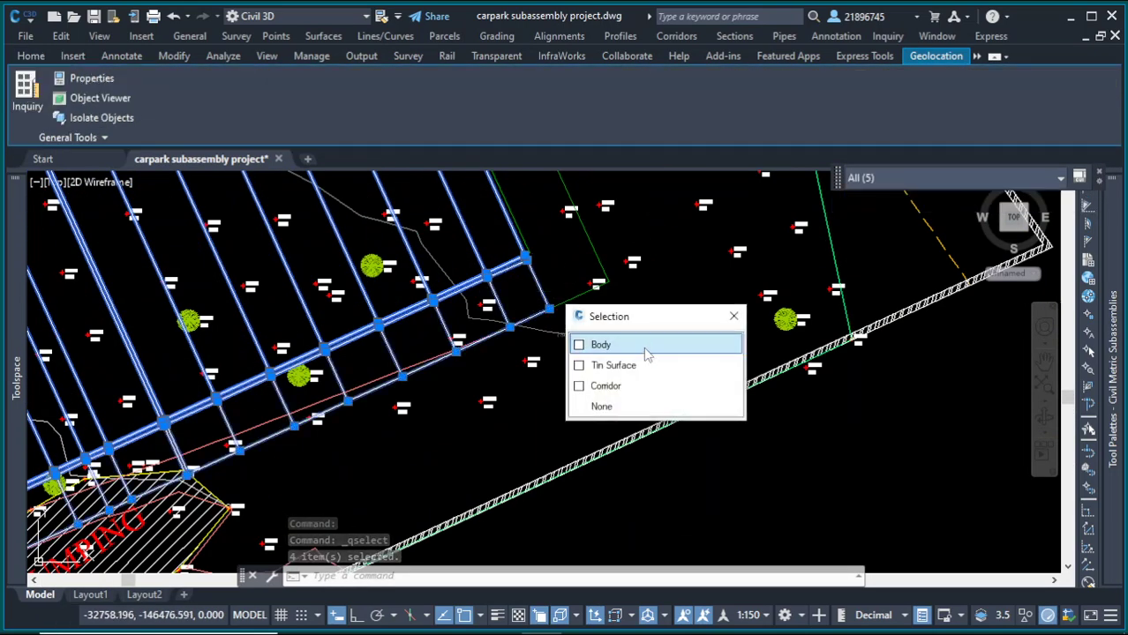
{"action": "left_click", "coordinate": [647, 353]}
{"action": "scroll", "coordinate": [630, 365], "scroll_direction": "down", "scroll_amount": 6}
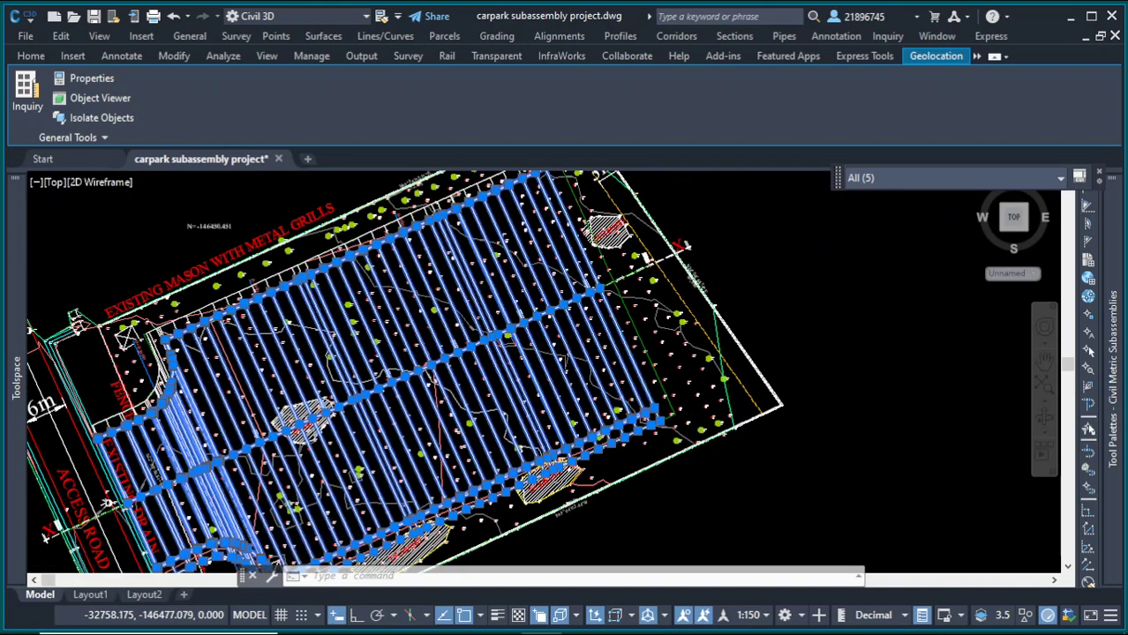
{"action": "scroll", "coordinate": [630, 365], "scroll_direction": "up", "scroll_amount": 6}
{"action": "left_click", "coordinate": [633, 365]}
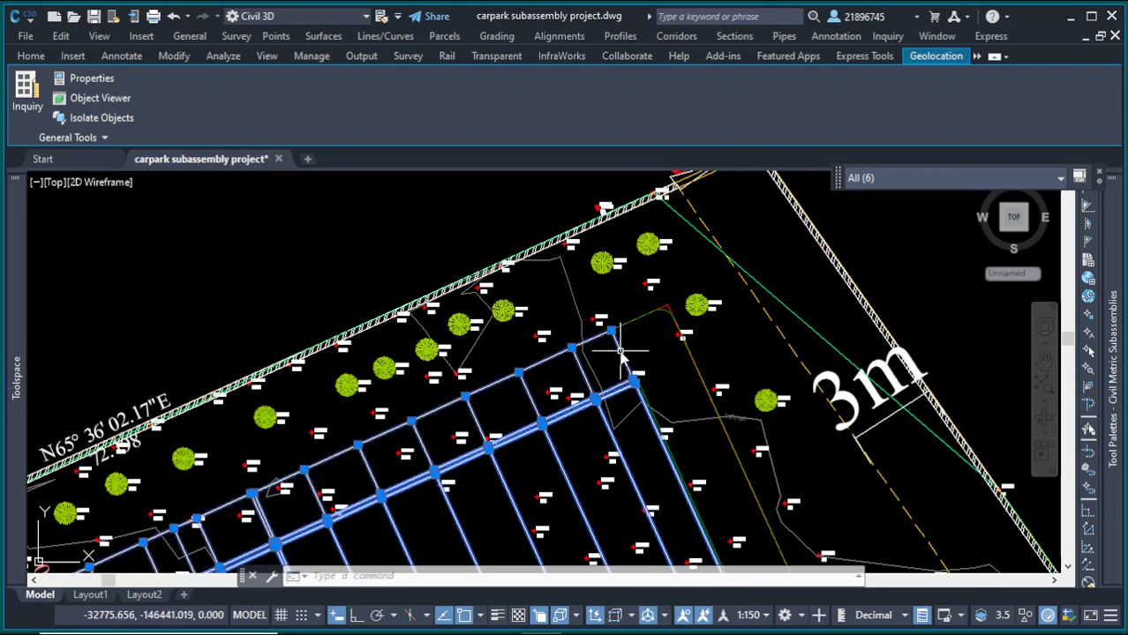
{"action": "left_click", "coordinate": [725, 409]}
{"action": "scroll", "coordinate": [735, 416], "scroll_direction": "down", "scroll_amount": 5}
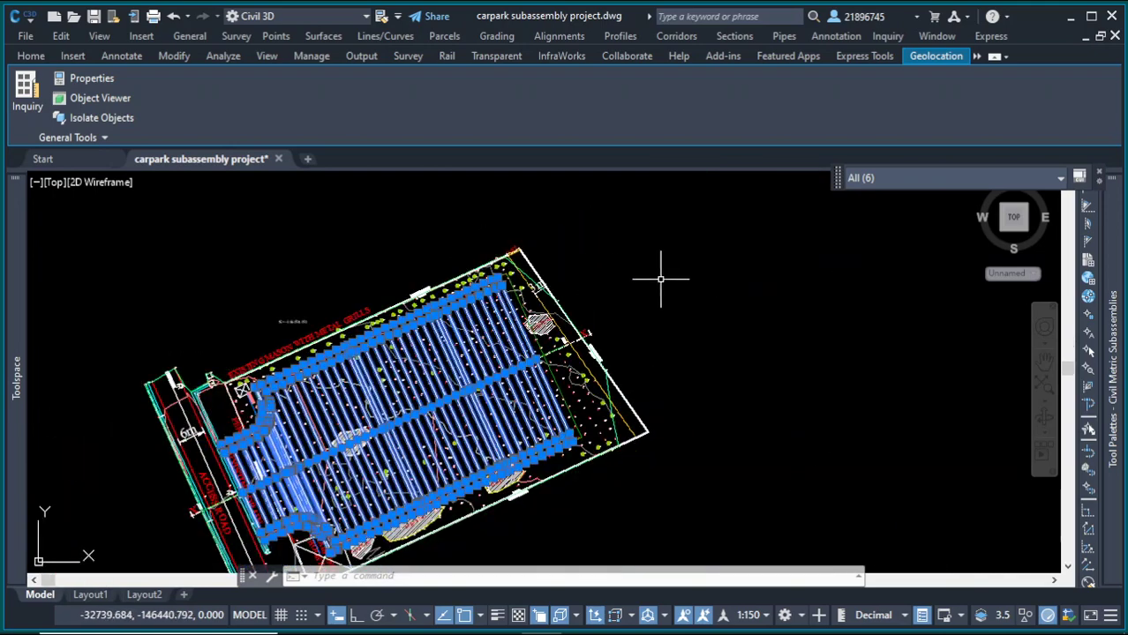
{"action": "right_click", "coordinate": [663, 277]}
{"action": "left_click", "coordinate": [572, 270]}
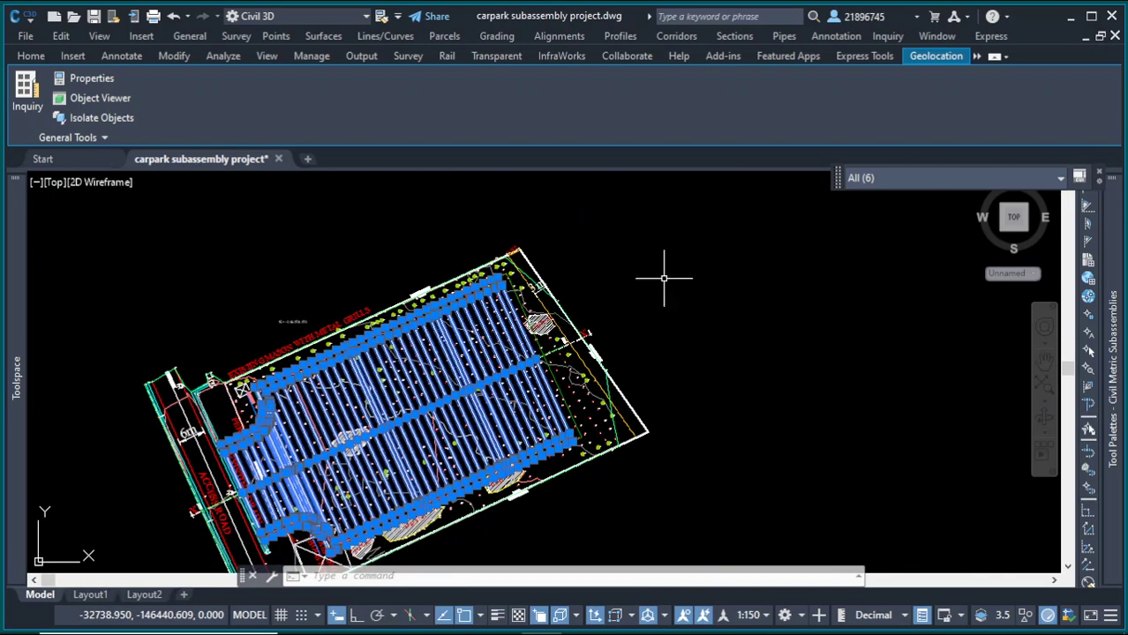
{"action": "left_click", "coordinate": [569, 250]}
{"action": "scroll", "coordinate": [556, 391], "scroll_direction": "up", "scroll_amount": 5}
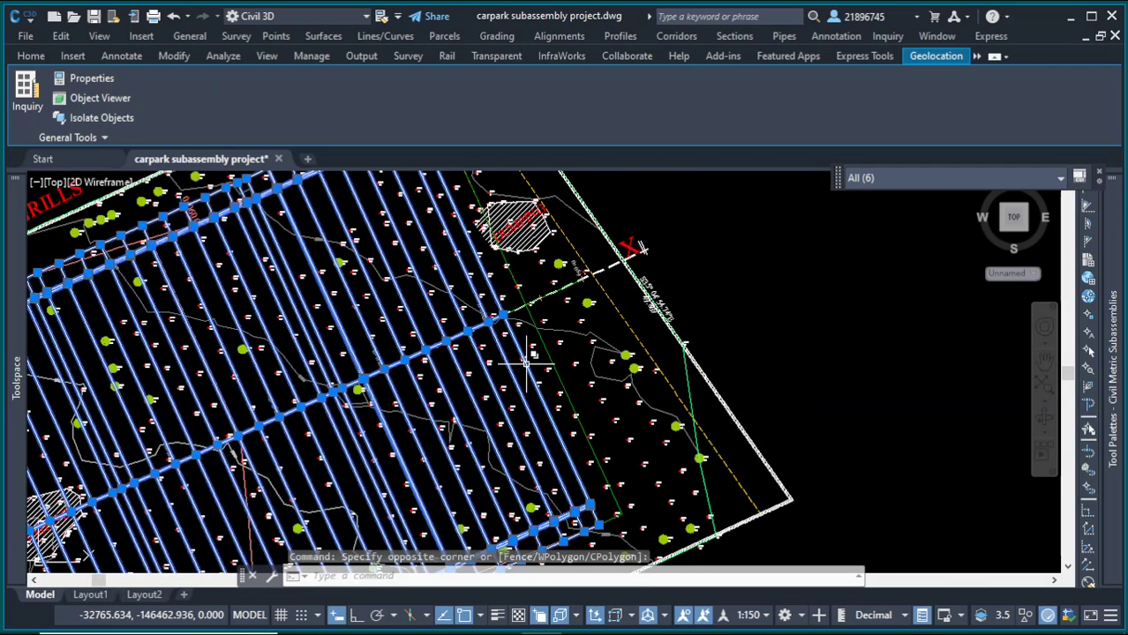
{"action": "left_click", "coordinate": [530, 369]}
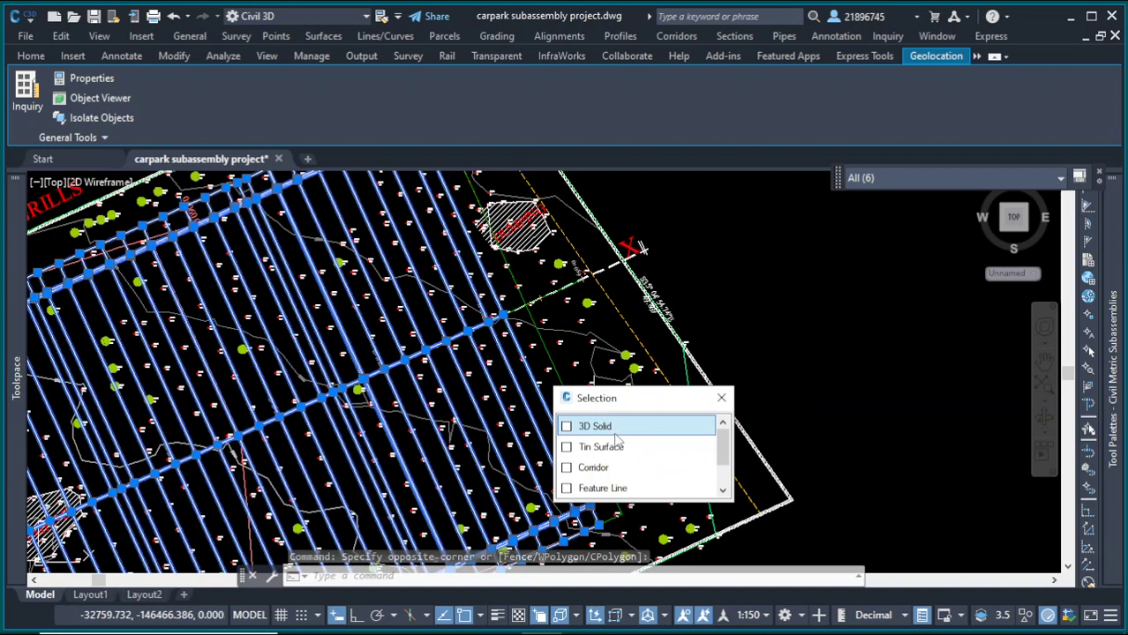
{"action": "left_click", "coordinate": [600, 468]}
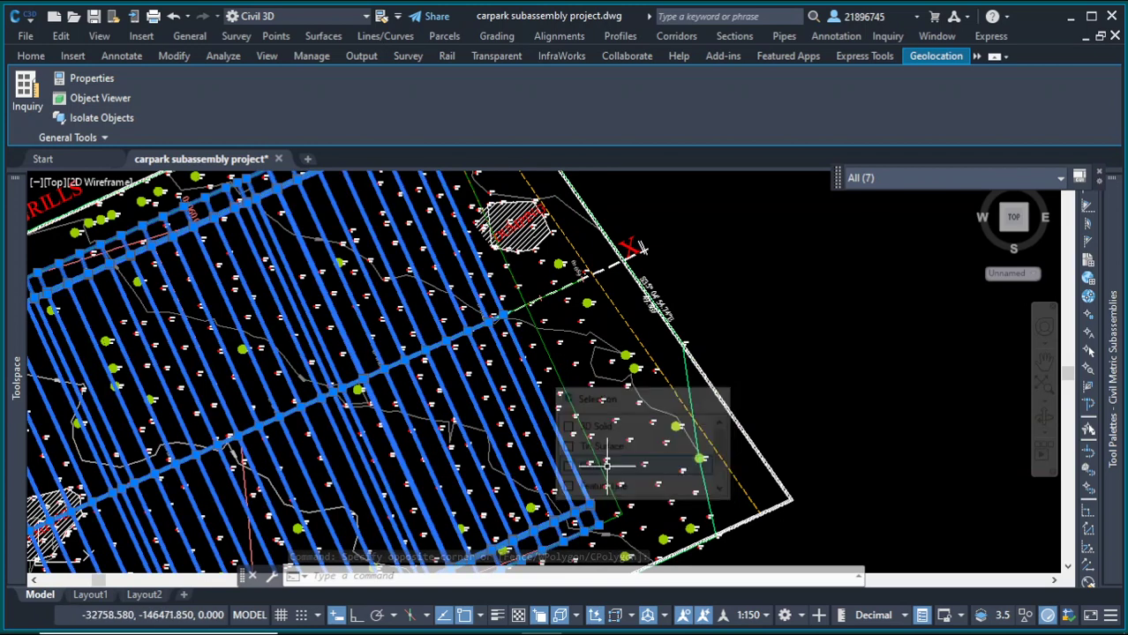
Step: Open the selected objects in the Object Viewer
{"action": "right_click", "coordinate": [727, 315]}
{"action": "left_click", "coordinate": [785, 479]}
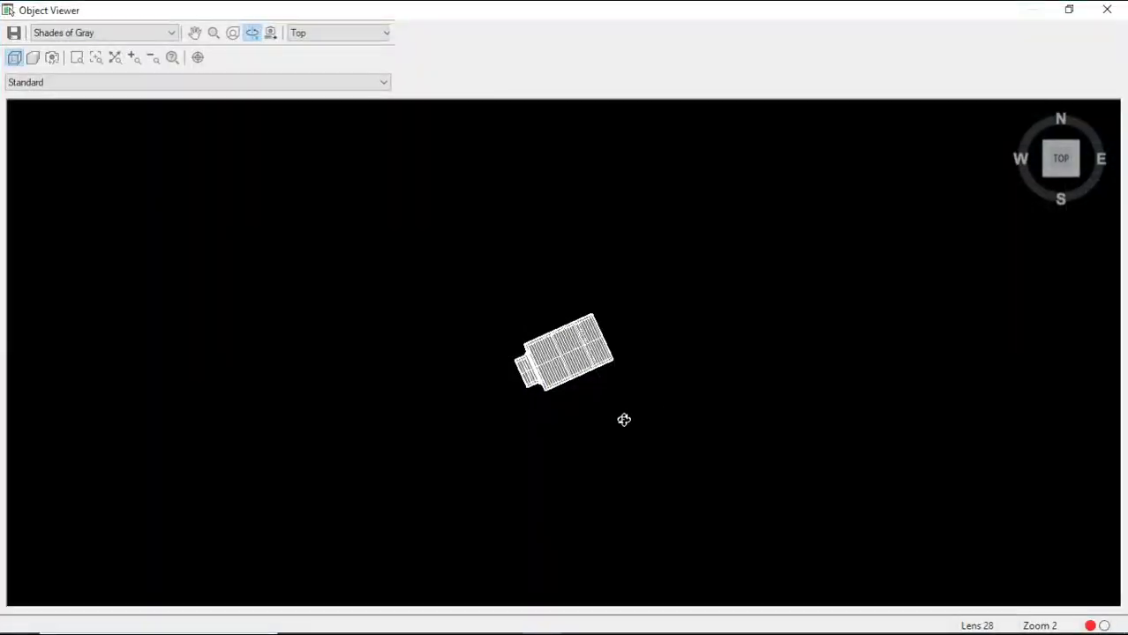
{"action": "mouse_move", "coordinate": [624, 419]}
{"action": "left_mouse_down"}
{"action": "mouse_move", "coordinate": [626, 380]}
{"action": "mouse_move", "coordinate": [630, 405]}
{"action": "left_mouse_up"}
{"action": "left_click_drag", "start_coordinate": [609, 262], "coordinate": [556, 222]}
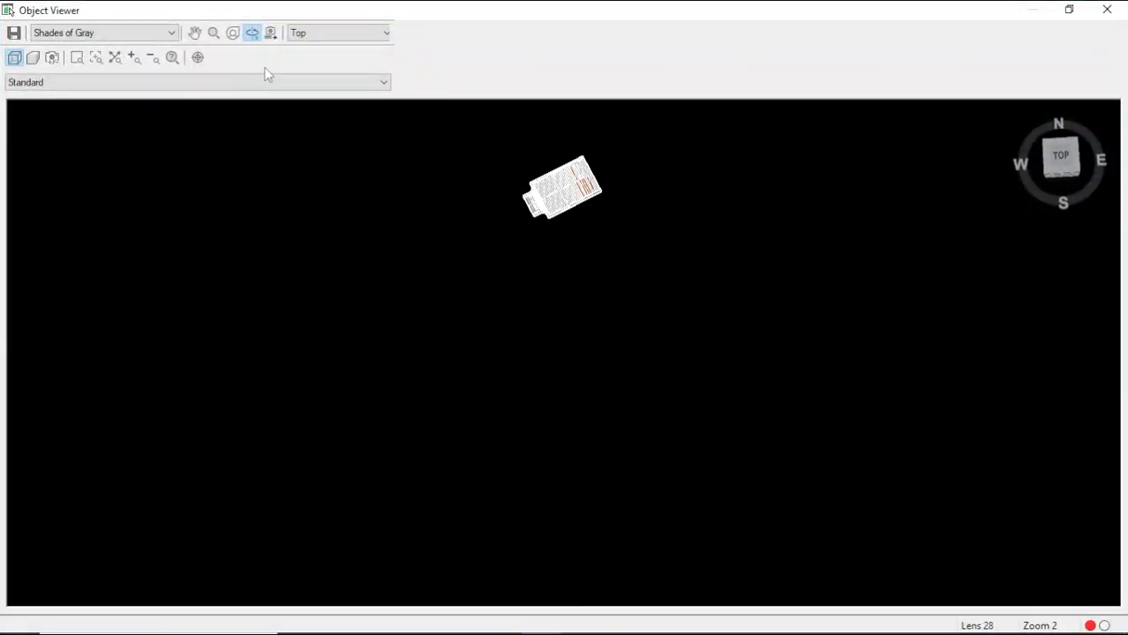
Step: Pan, zoom and orbit around the corridor solid in the Object Viewer, then close the viewer
{"action": "left_click", "coordinate": [196, 34]}
{"action": "left_click_drag", "start_coordinate": [559, 156], "coordinate": [558, 229]}
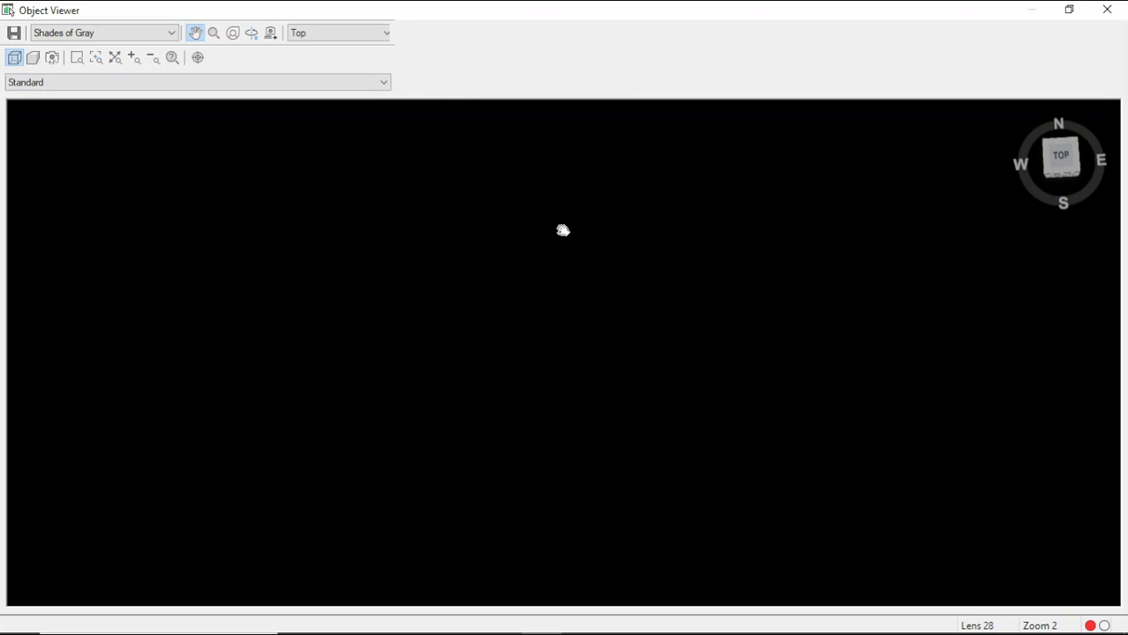
{"action": "scroll", "coordinate": [571, 224], "scroll_direction": "down", "scroll_amount": 3}
{"action": "left_click_drag", "start_coordinate": [558, 159], "coordinate": [601, 383]}
{"action": "scroll", "coordinate": [621, 319], "scroll_direction": "up", "scroll_amount": 3}
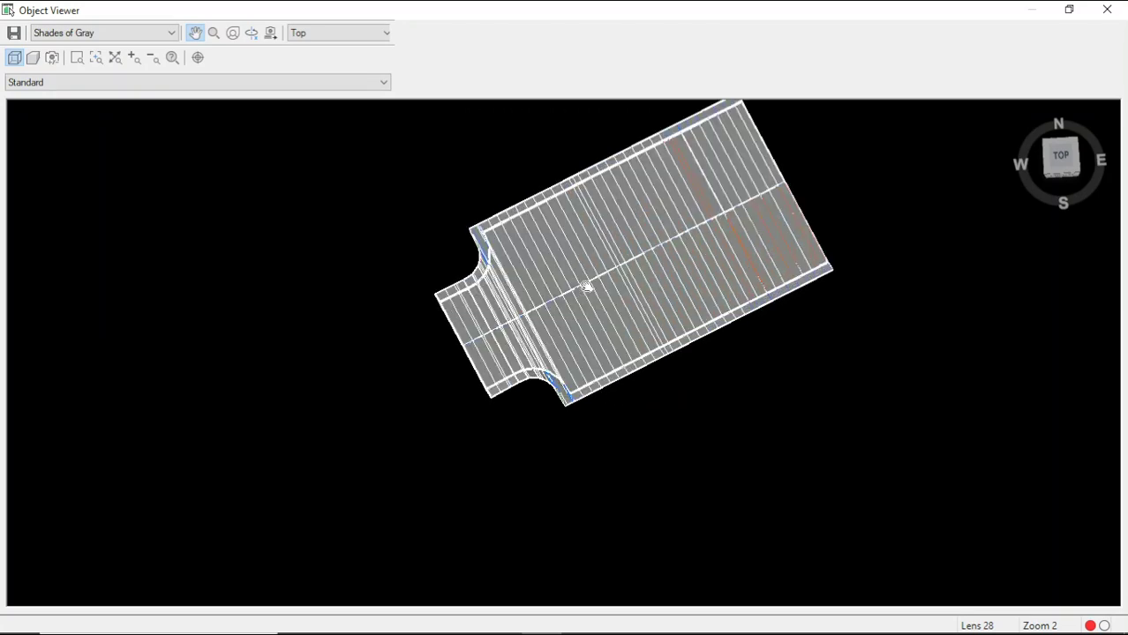
{"action": "left_click_drag", "start_coordinate": [591, 302], "coordinate": [562, 188]}
{"action": "scroll", "coordinate": [599, 344], "scroll_direction": "up", "scroll_amount": 3}
{"action": "right_click", "coordinate": [282, 173]}
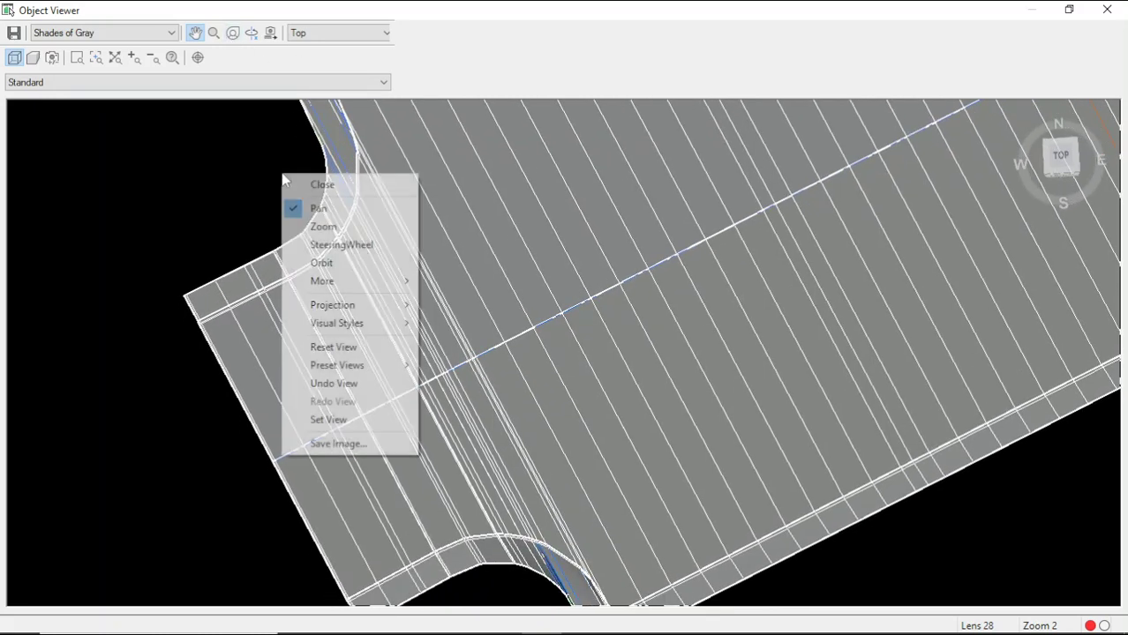
{"action": "left_click", "coordinate": [328, 259]}
{"action": "left_click_drag", "start_coordinate": [568, 342], "coordinate": [571, 334]}
{"action": "scroll", "coordinate": [582, 423], "scroll_direction": "down", "scroll_amount": 5}
{"action": "left_click_drag", "start_coordinate": [668, 308], "coordinate": [637, 232]}
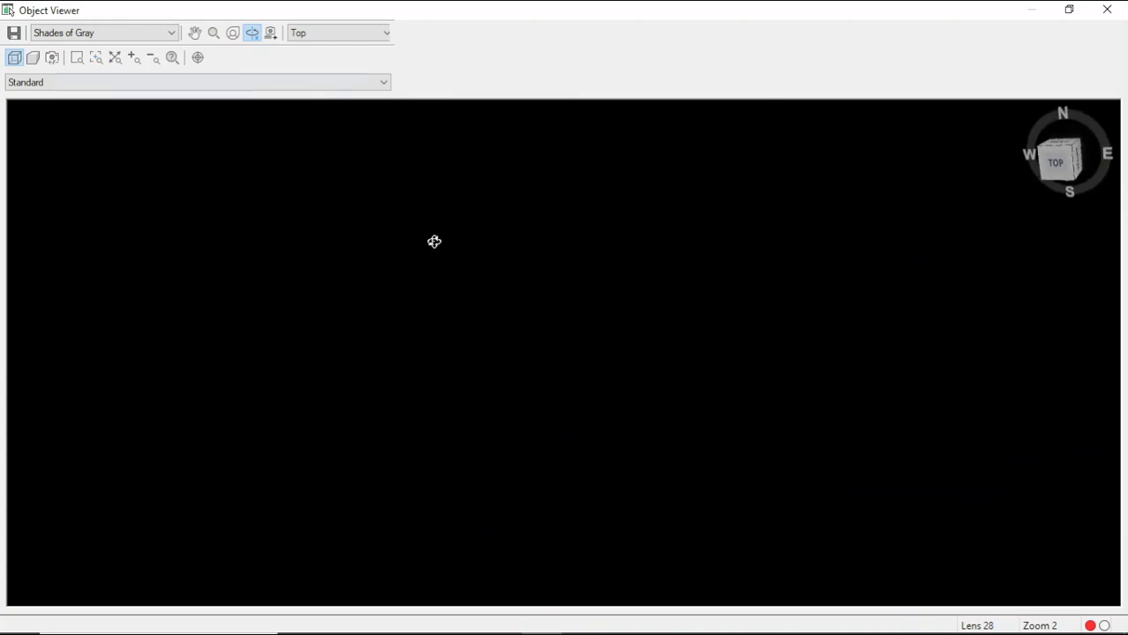
{"action": "left_click_drag", "start_coordinate": [492, 306], "coordinate": [516, 424]}
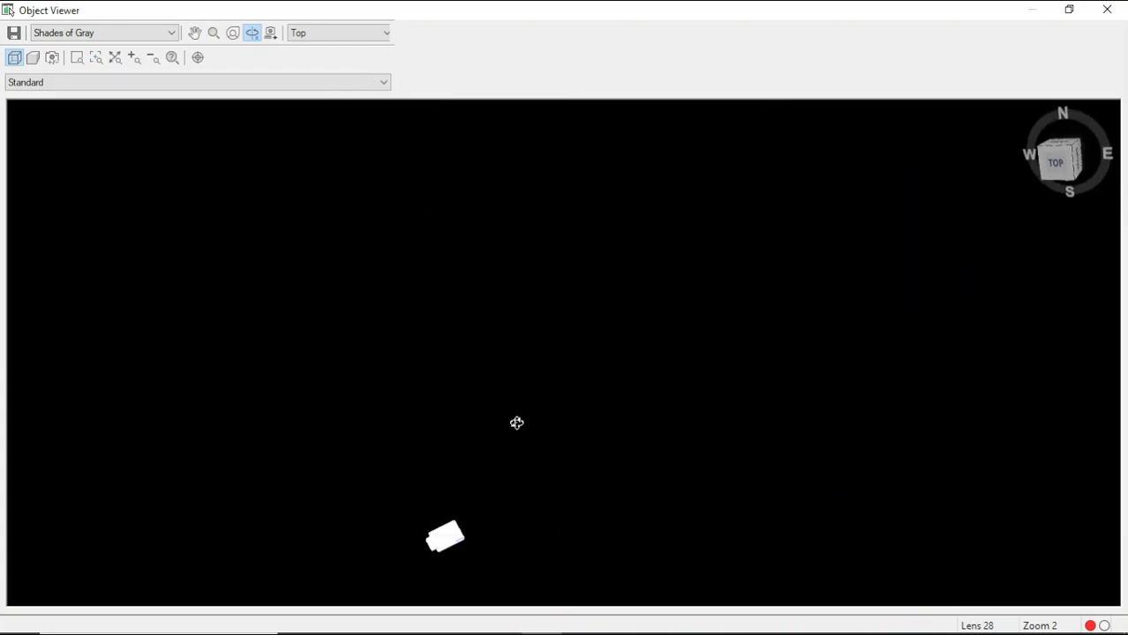
{"action": "left_click", "coordinate": [196, 34]}
{"action": "left_click_drag", "start_coordinate": [490, 475], "coordinate": [521, 287]}
{"action": "scroll", "coordinate": [424, 328], "scroll_direction": "up", "scroll_amount": 5}
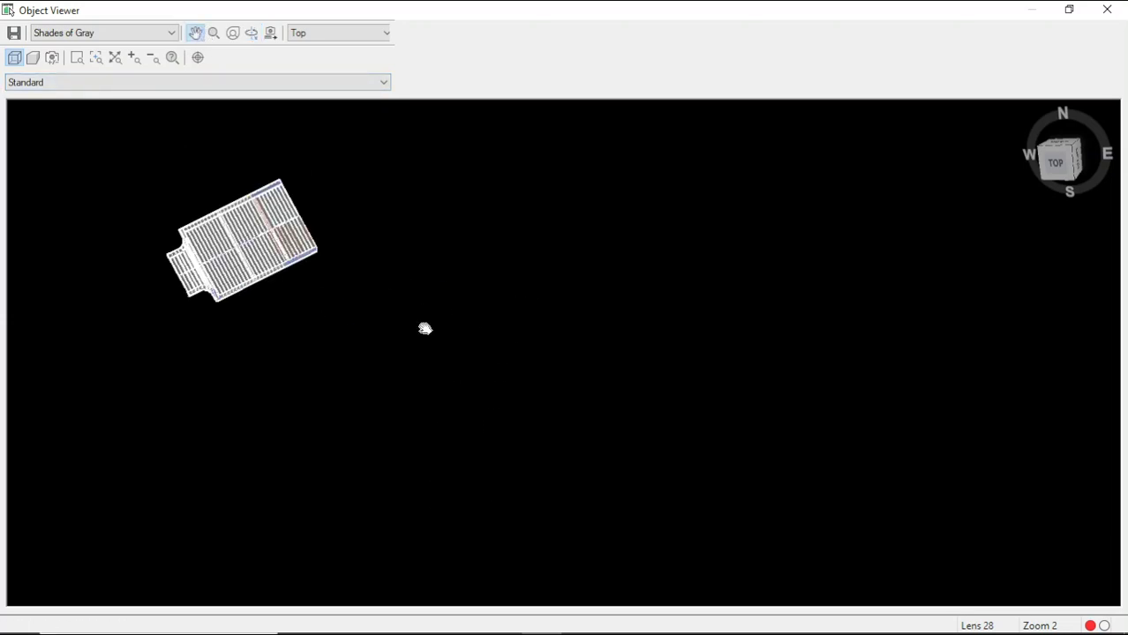
{"action": "left_click_drag", "start_coordinate": [167, 269], "coordinate": [654, 426]}
{"action": "scroll", "coordinate": [418, 297], "scroll_direction": "up", "scroll_amount": 5}
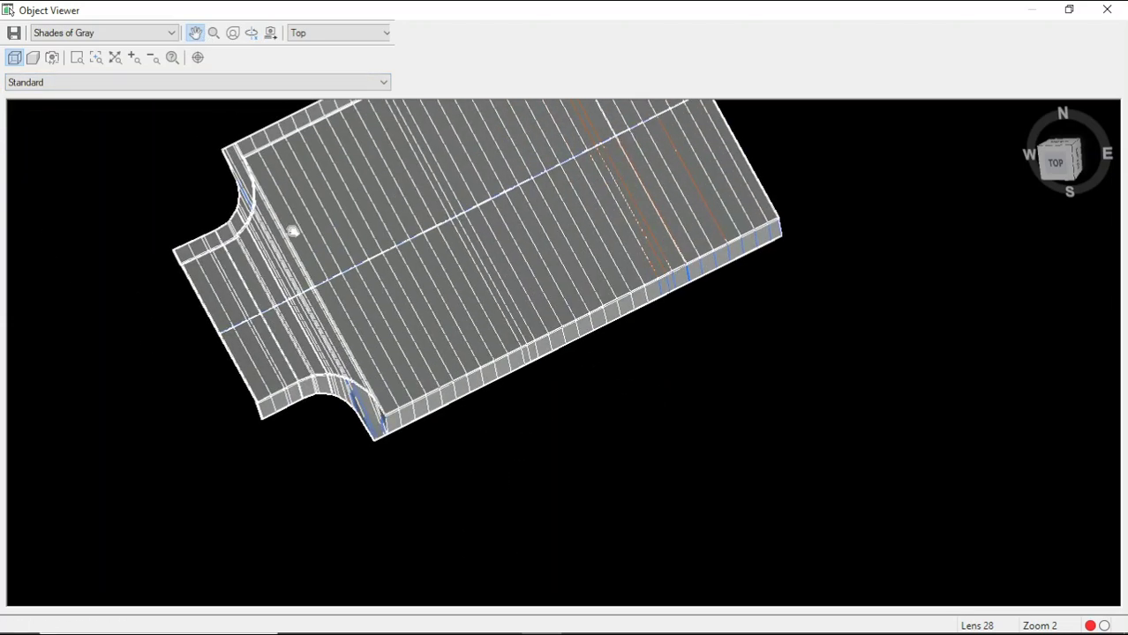
{"action": "left_click_drag", "start_coordinate": [292, 231], "coordinate": [390, 284]}
{"action": "scroll", "coordinate": [357, 244], "scroll_direction": "up", "scroll_amount": 5}
{"action": "scroll", "coordinate": [340, 248], "scroll_direction": "down", "scroll_amount": 5}
{"action": "scroll", "coordinate": [464, 452], "scroll_direction": "up", "scroll_amount": 4}
{"action": "left_click_drag", "start_coordinate": [464, 452], "coordinate": [464, 401]}
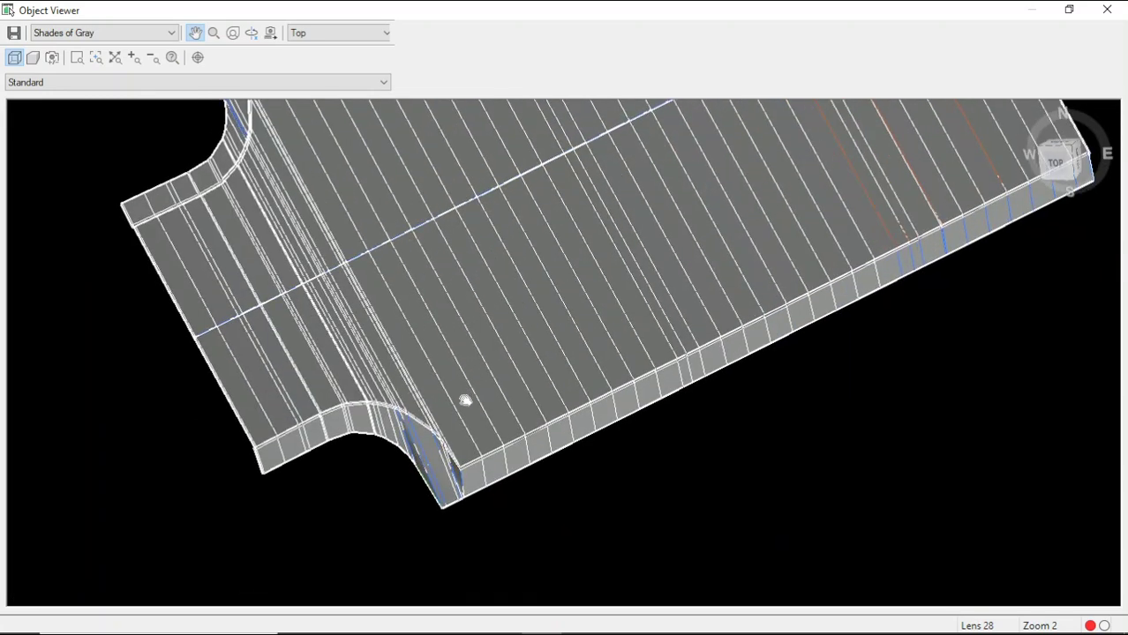
{"action": "left_click", "coordinate": [1107, 10]}
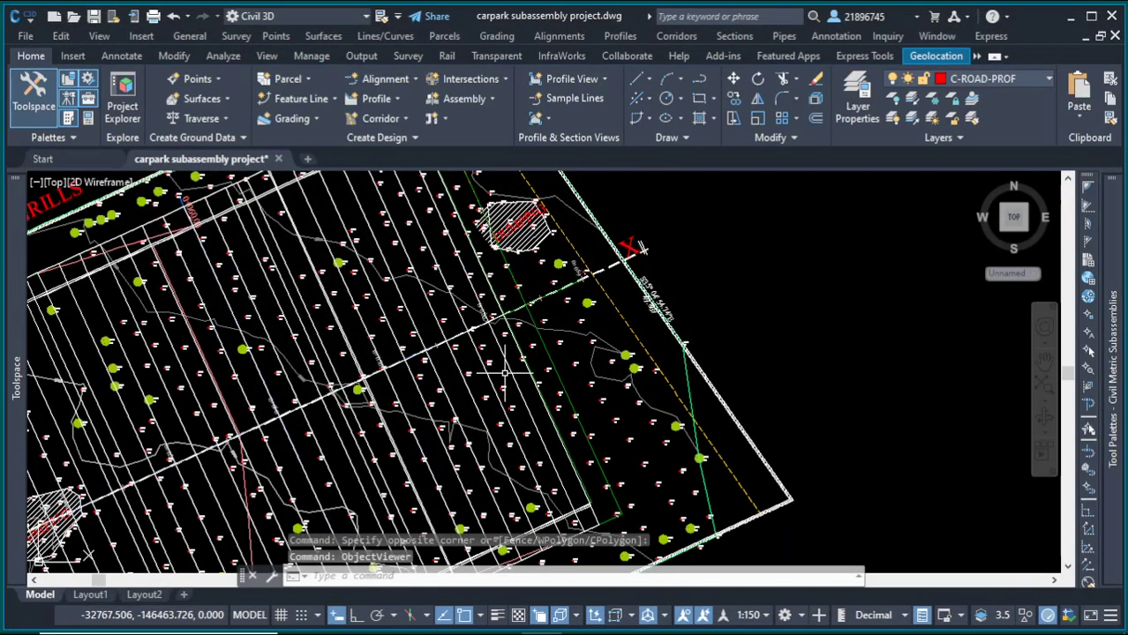
Step: Switch to Subassembly Composer and add a point P1 to the flowchart, attached after Start
{"action": "left_click", "coordinate": [1072, 18]}
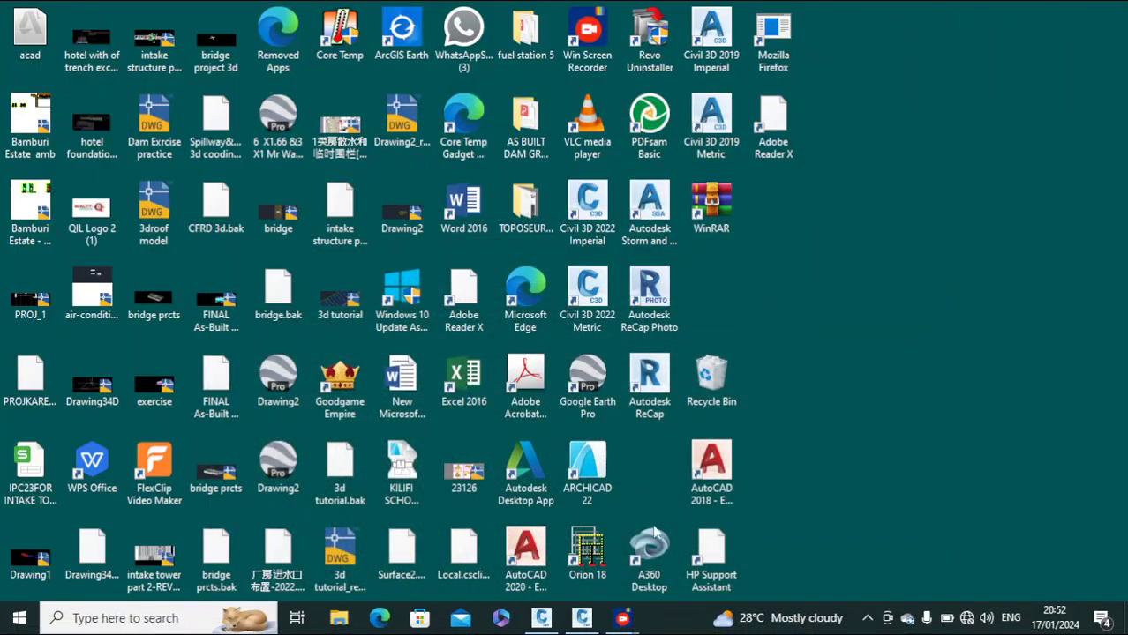
{"action": "left_click", "coordinate": [592, 624]}
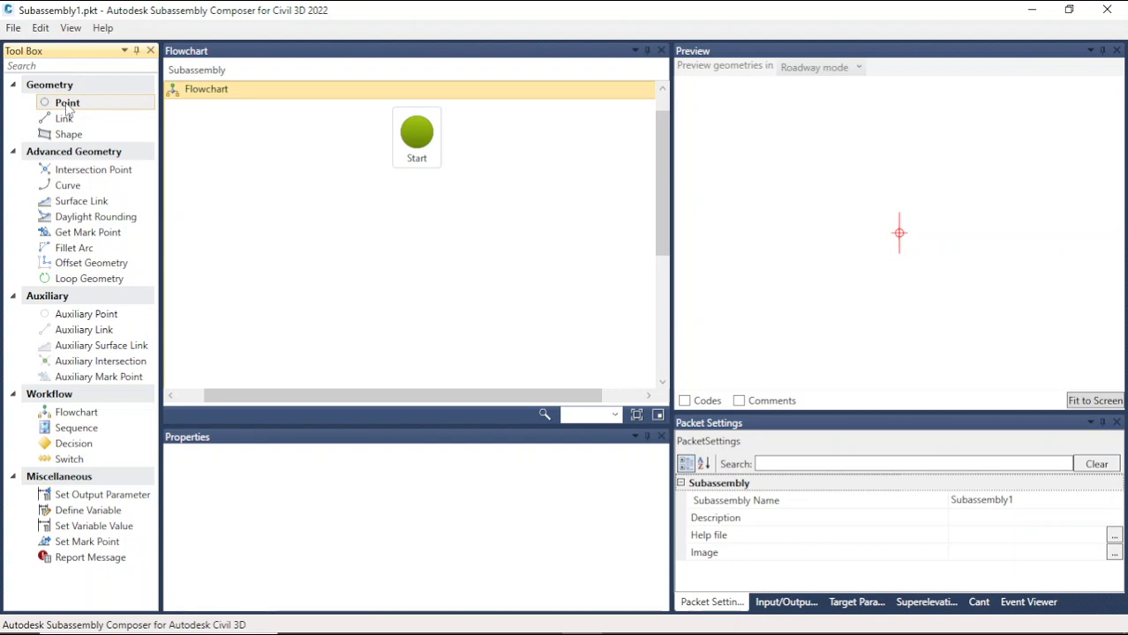
{"action": "left_click_drag", "start_coordinate": [66, 104], "coordinate": [441, 214]}
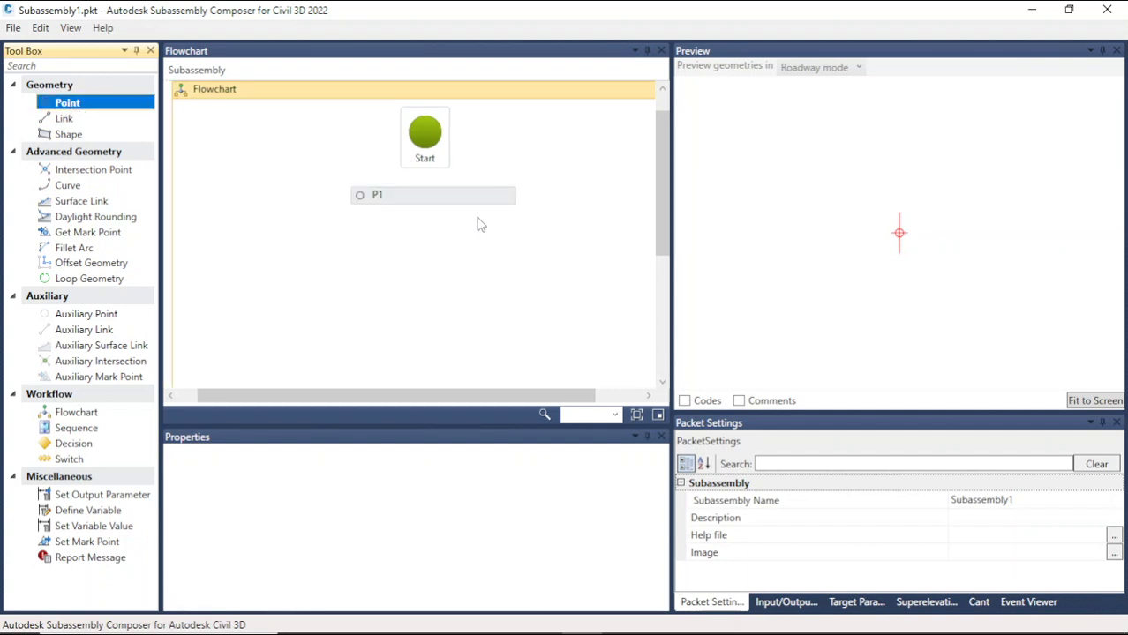
{"action": "left_click", "coordinate": [408, 189]}
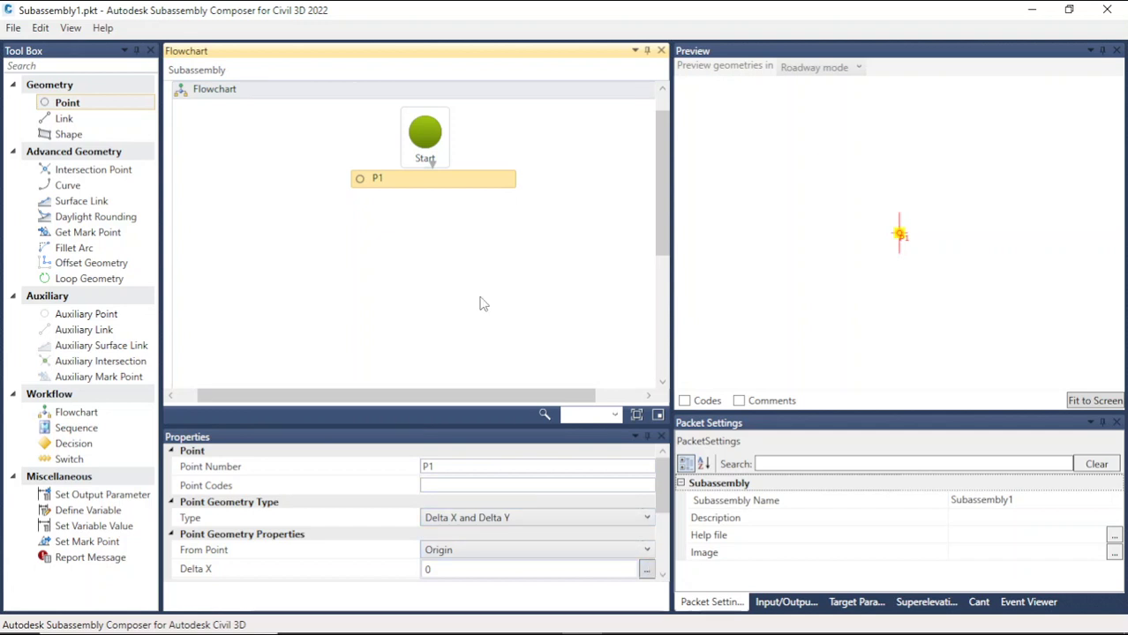
Step: Create an input parameter named Pointcode of type String with default value Point Code
{"action": "left_click", "coordinate": [521, 486]}
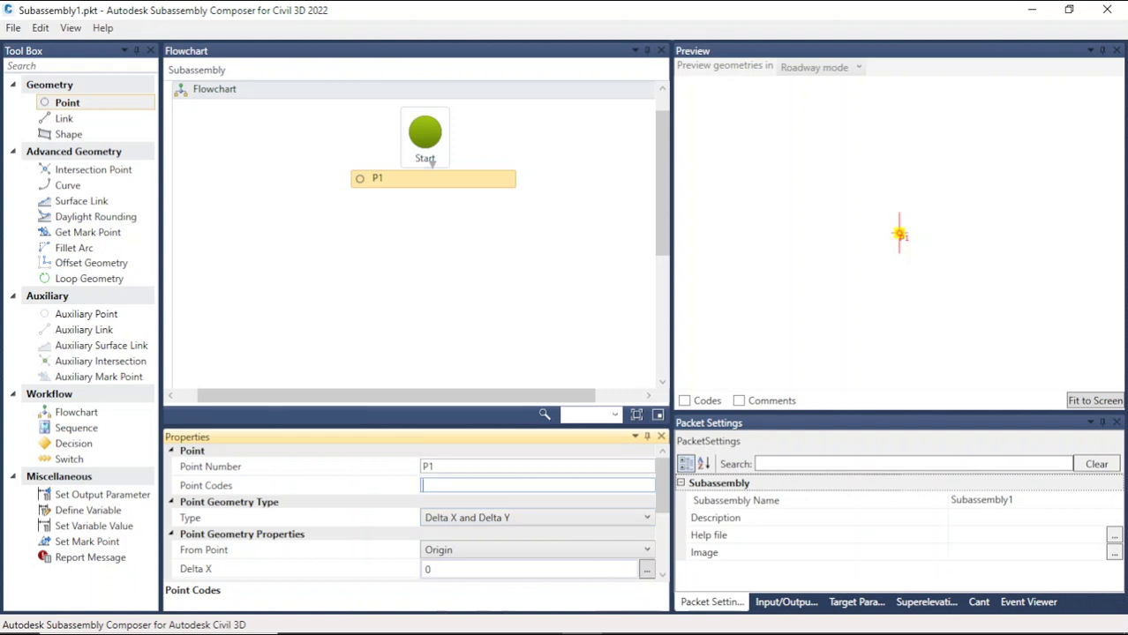
{"action": "left_click", "coordinate": [840, 604]}
{"action": "left_click", "coordinate": [805, 606]}
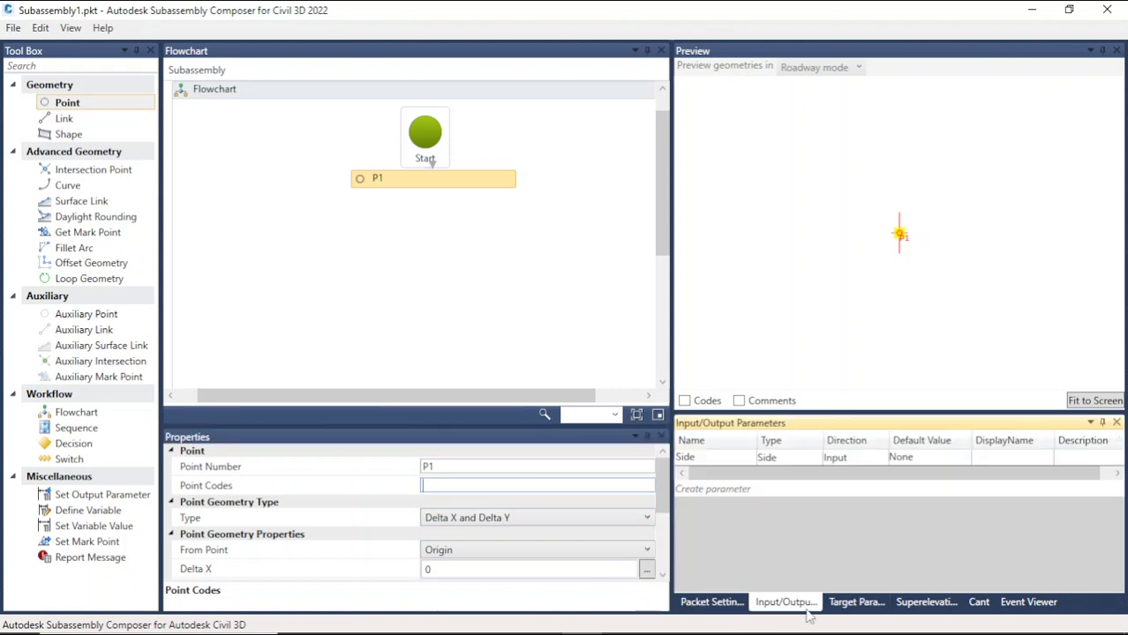
{"action": "left_click", "coordinate": [728, 491]}
{"action": "left_click", "coordinate": [739, 475]}
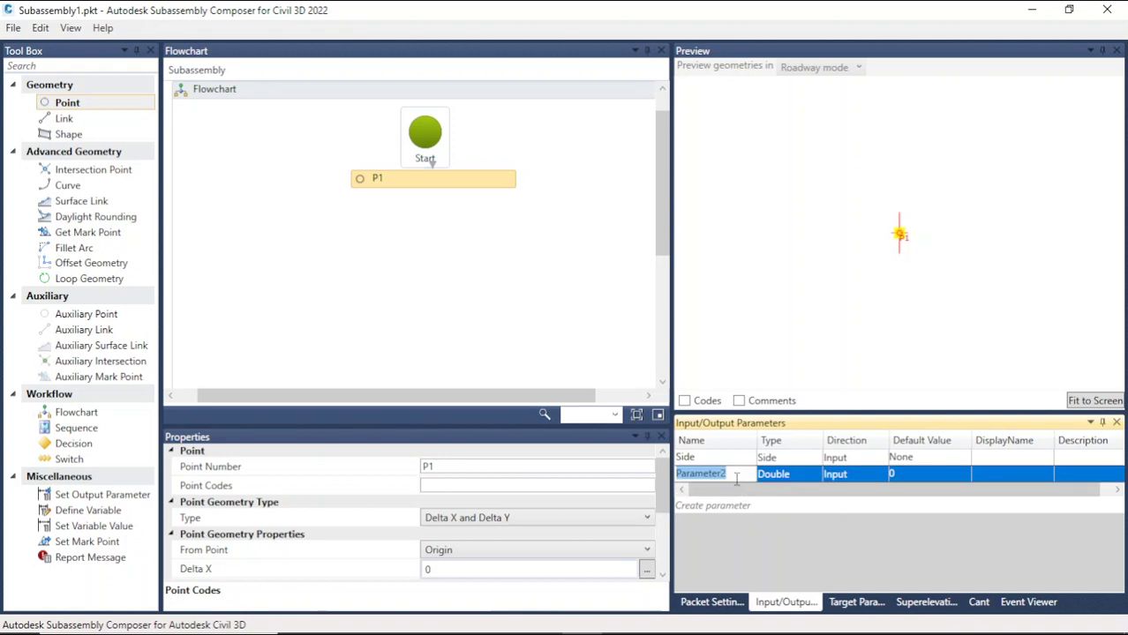
{"action": "type", "text": "po"}
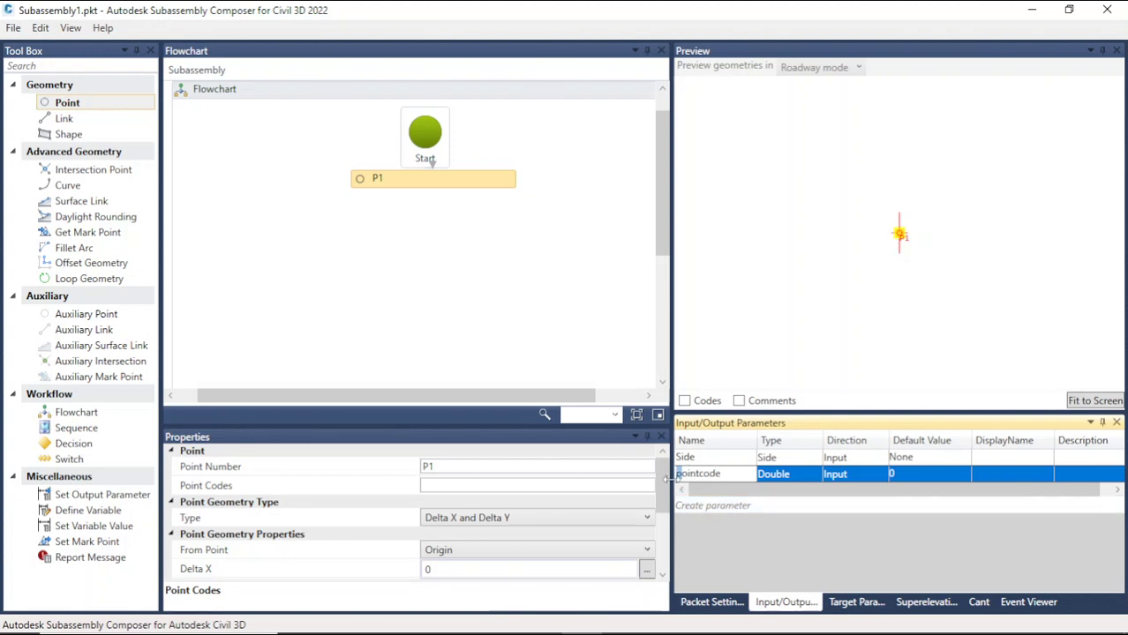
{"action": "left_click", "coordinate": [809, 478]}
{"action": "left_click", "coordinate": [807, 478]}
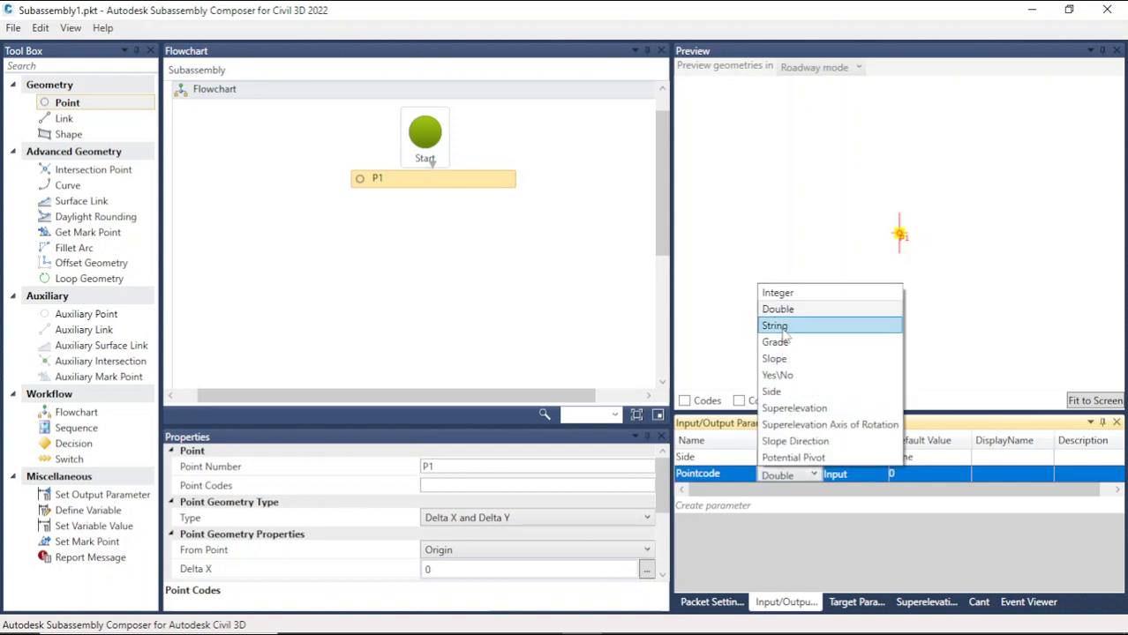
{"action": "left_click", "coordinate": [785, 327]}
{"action": "left_click", "coordinate": [907, 474]}
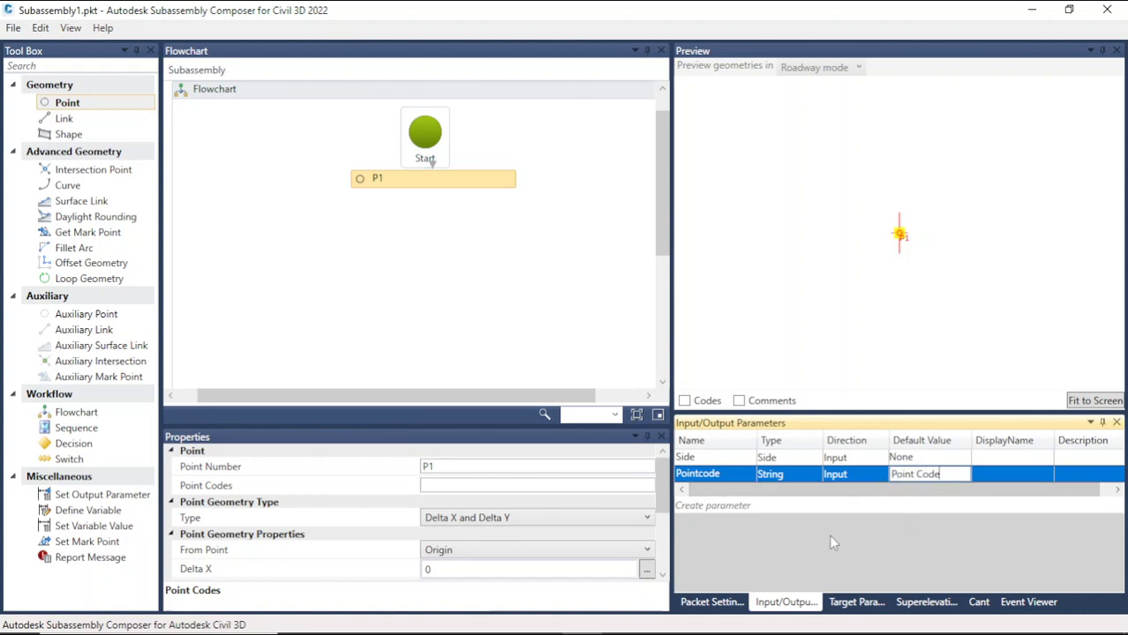
{"action": "left_click", "coordinate": [729, 475]}
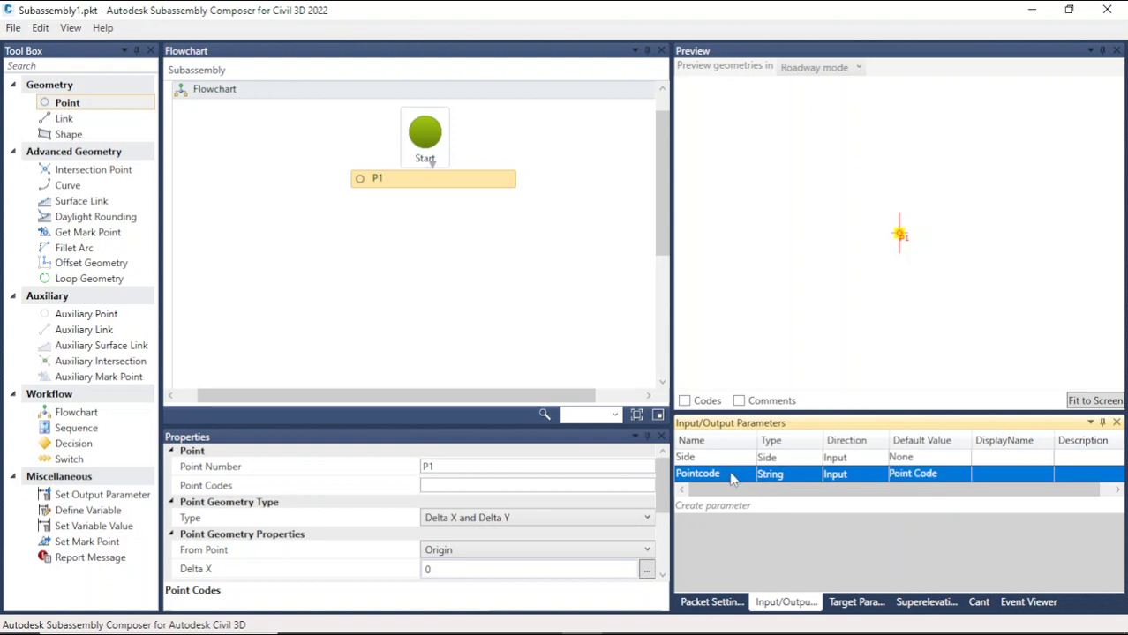
Step: Set point P1's point codes to Pointcode
{"action": "left_click", "coordinate": [484, 486]}
{"action": "type", "text": "Pointcode"}
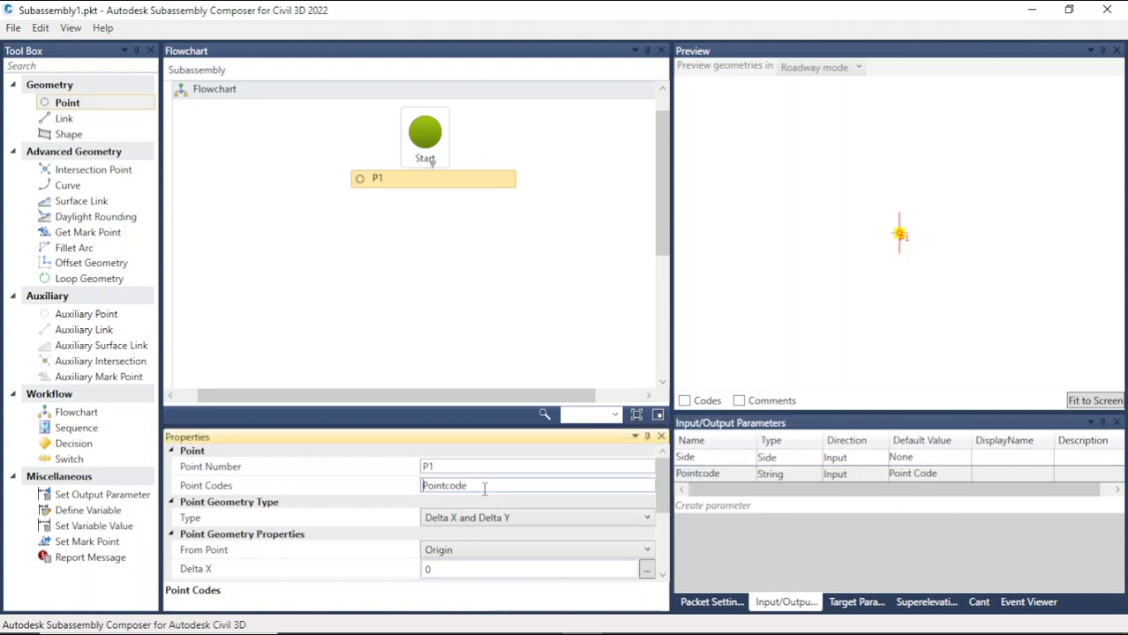
{"action": "left_click", "coordinate": [509, 284]}
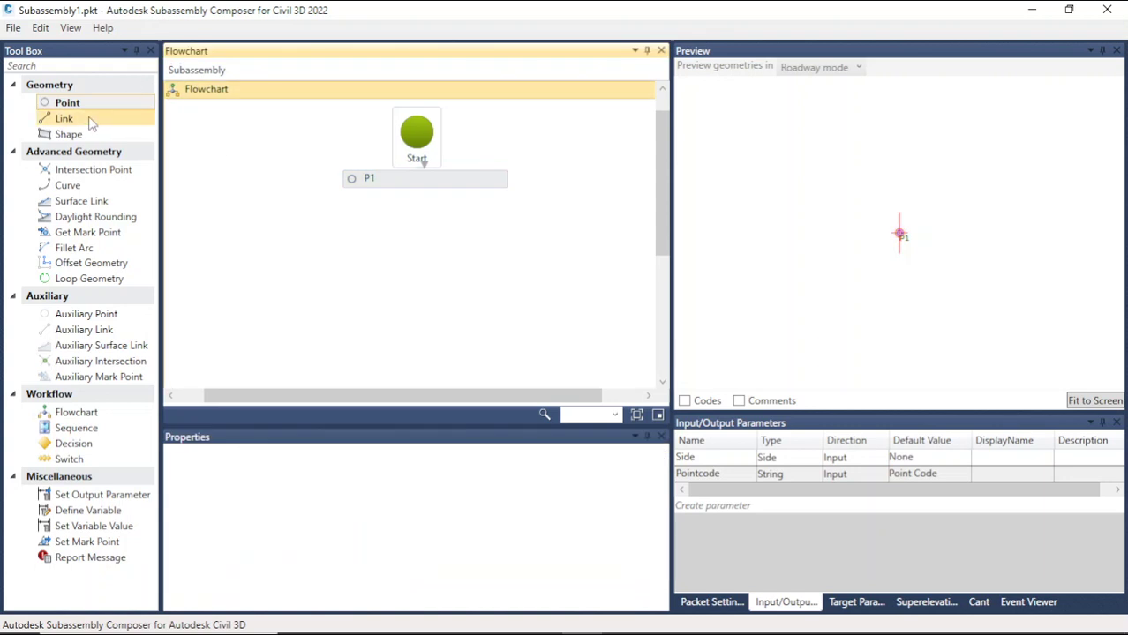
Step: Add a link L1 to the flowchart after point P1
{"action": "left_click_drag", "start_coordinate": [91, 118], "coordinate": [441, 218]}
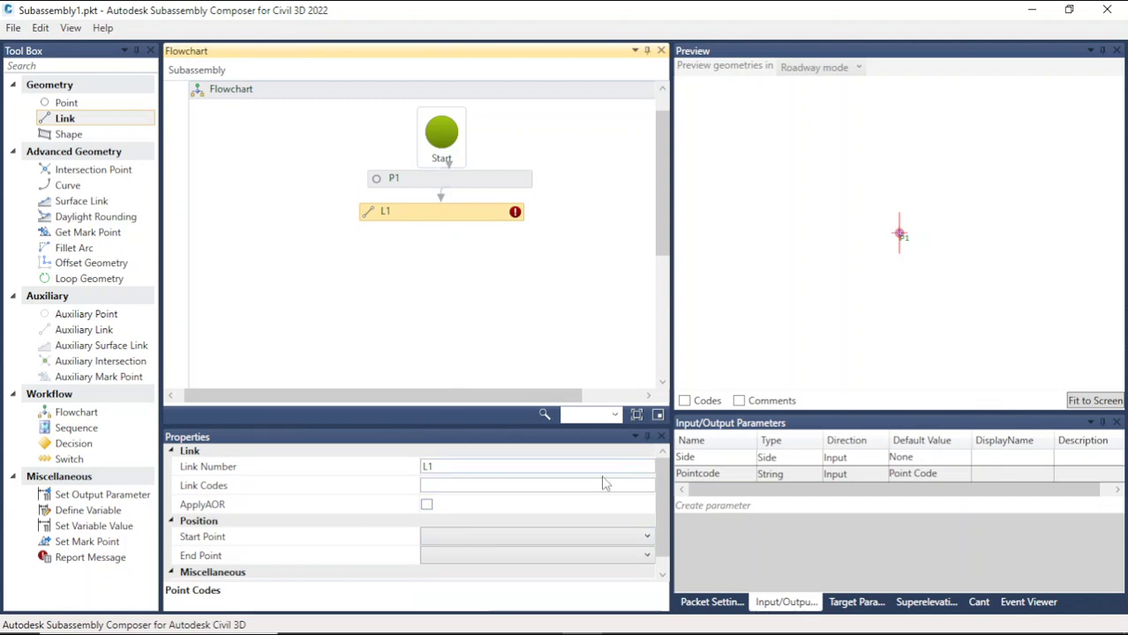
{"action": "left_click_drag", "start_coordinate": [659, 524], "coordinate": [666, 541]}
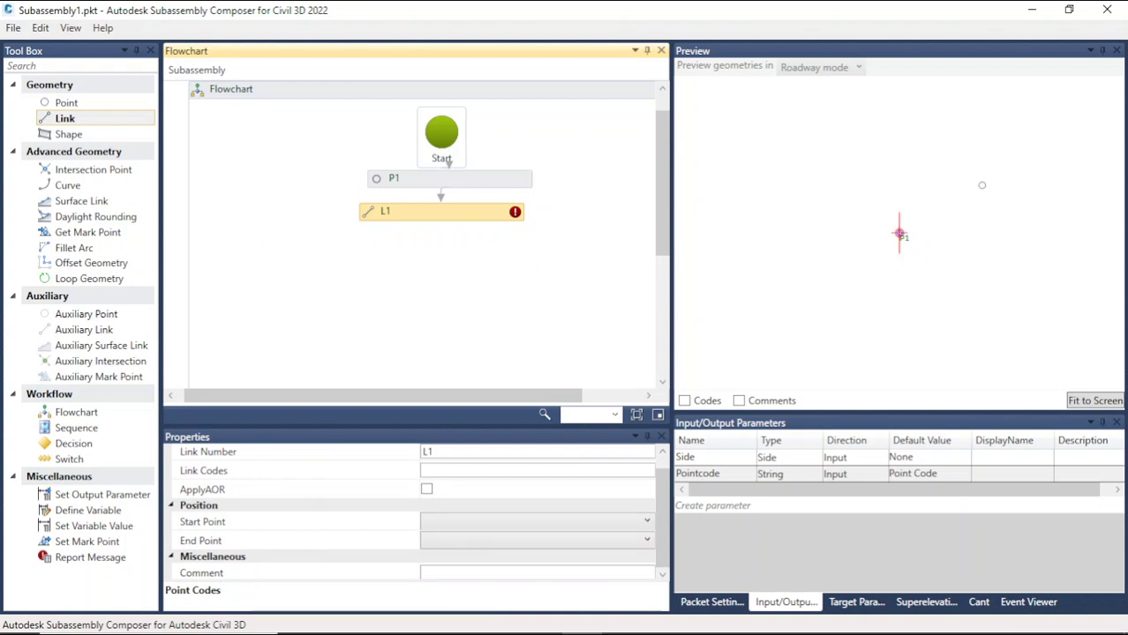
Step: Create an input parameter named Crossfall of type Grade with a default value of 2%
{"action": "left_click", "coordinate": [717, 506]}
{"action": "double_click", "coordinate": [735, 494]}
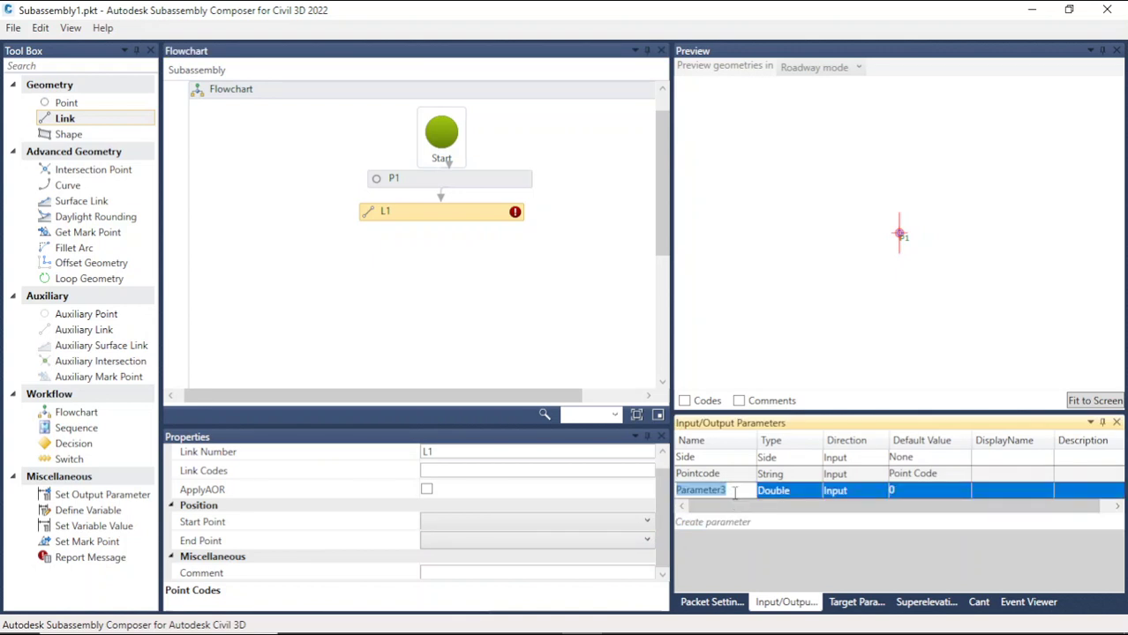
{"action": "type", "text": "G"}
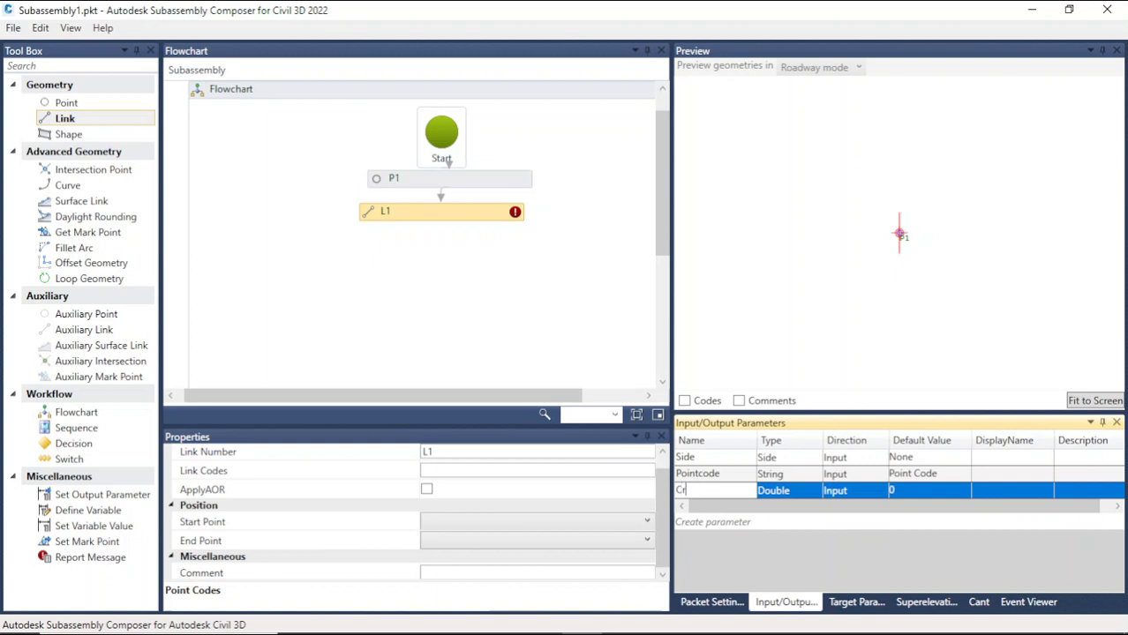
{"action": "type", "text": "rossfall"}
{"action": "left_click", "coordinate": [787, 492]}
{"action": "left_click", "coordinate": [791, 494]}
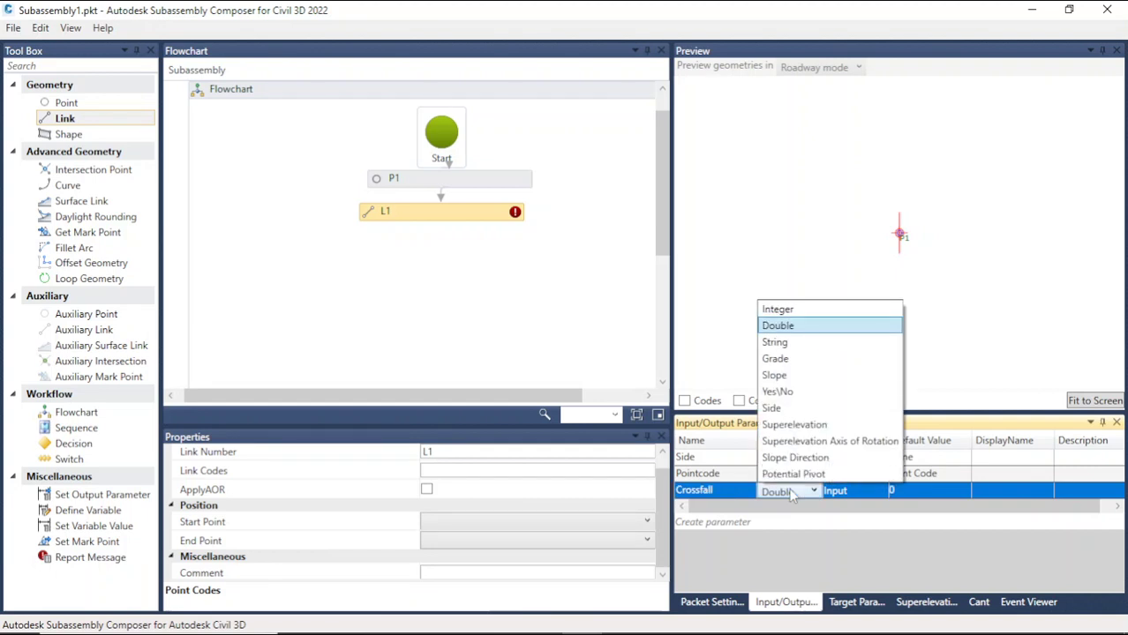
{"action": "left_click", "coordinate": [781, 359]}
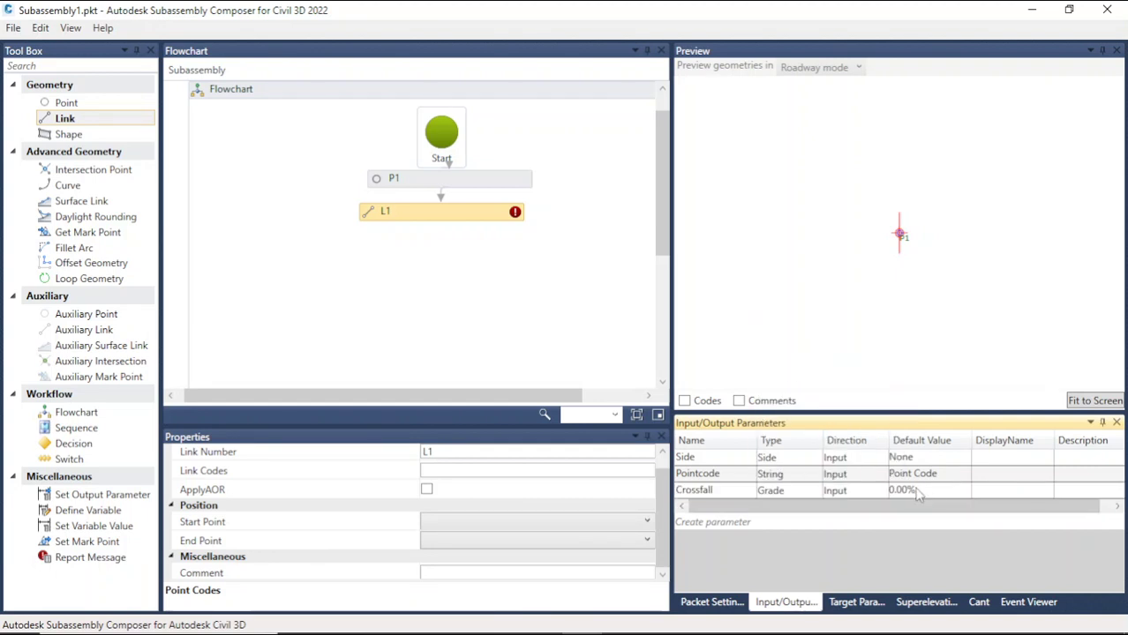
{"action": "left_click", "coordinate": [916, 493]}
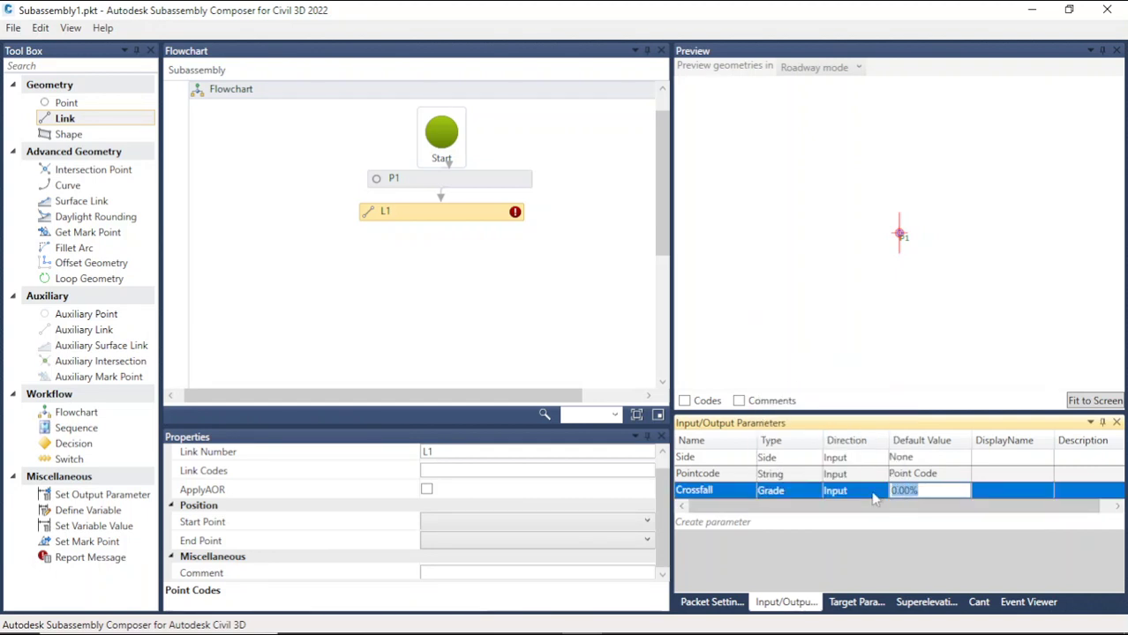
{"action": "type", "text": "2"}
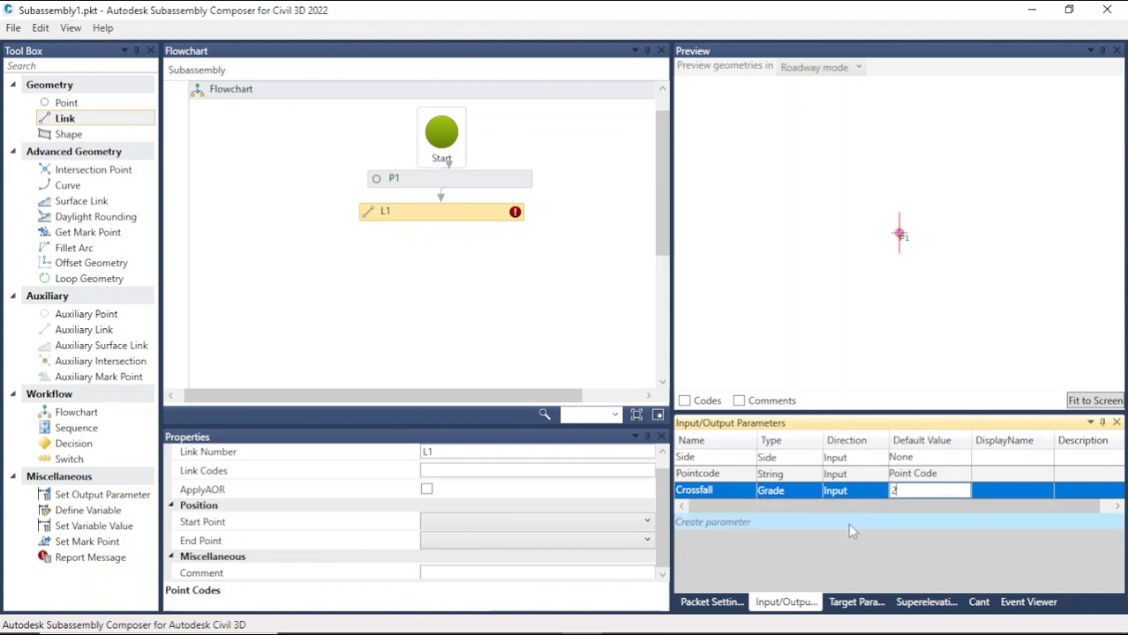
Step: Add another input parameter named Toplink of type String with default value Travel way
{"action": "left_click", "coordinate": [848, 522]}
{"action": "left_click", "coordinate": [465, 220]}
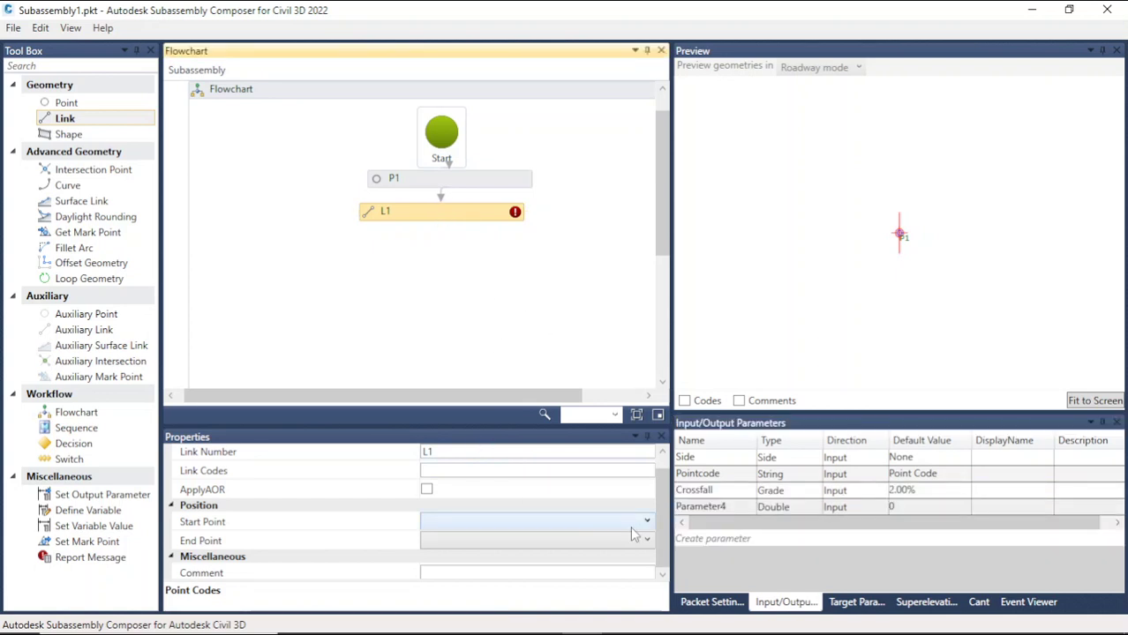
{"action": "scroll", "coordinate": [571, 483], "scroll_direction": "up", "scroll_amount": 1}
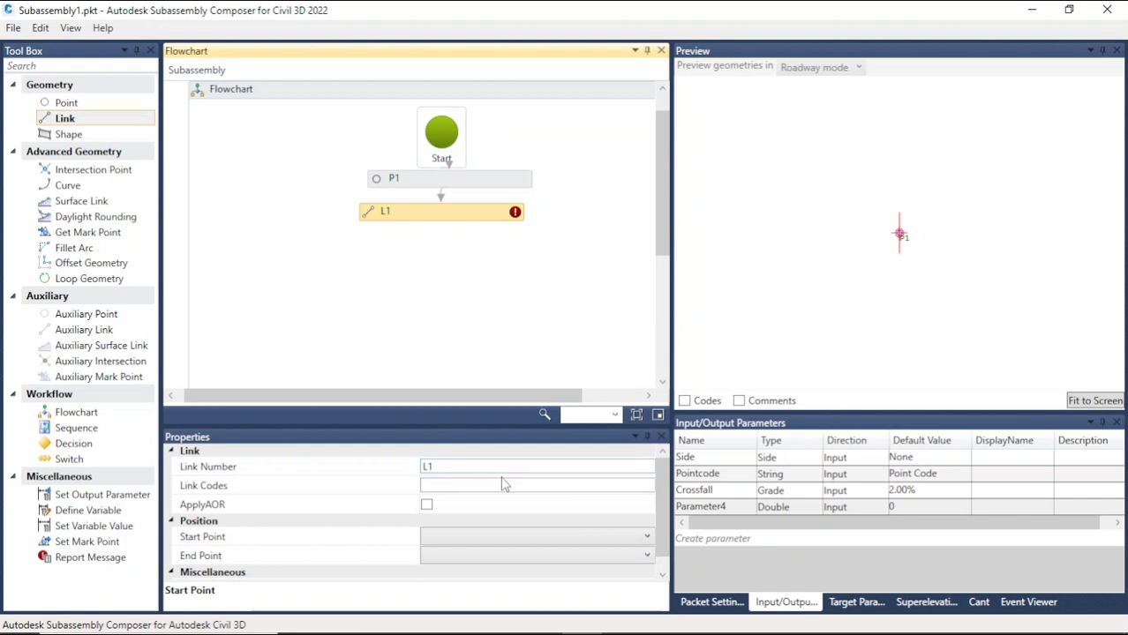
{"action": "left_click", "coordinate": [742, 539]}
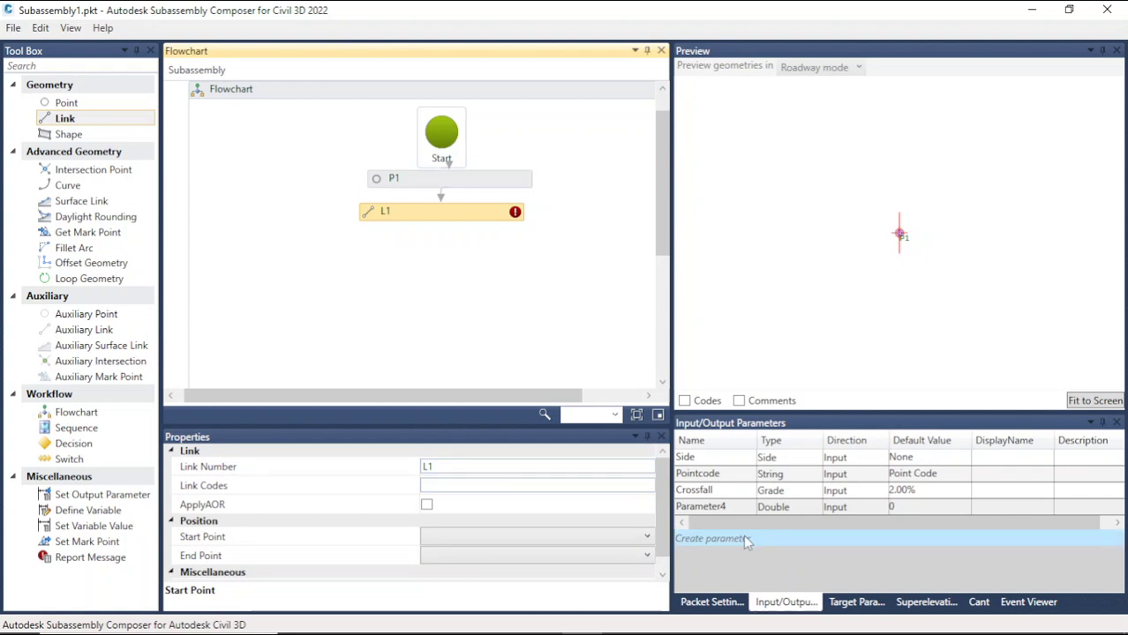
{"action": "double_click", "coordinate": [734, 506]}
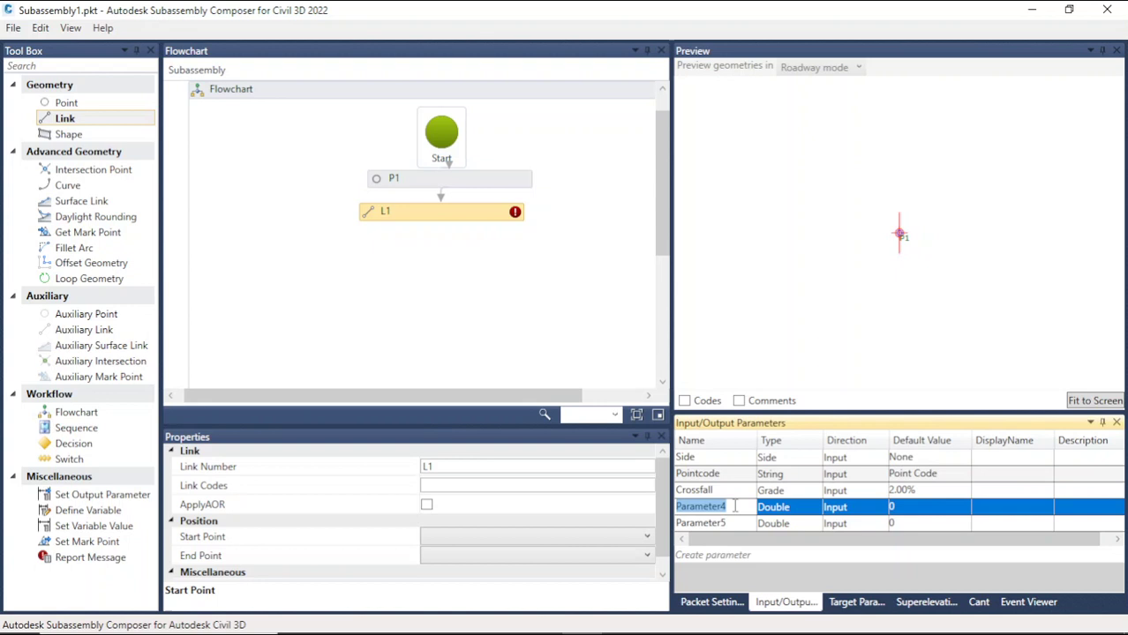
{"action": "type", "text": "We"}
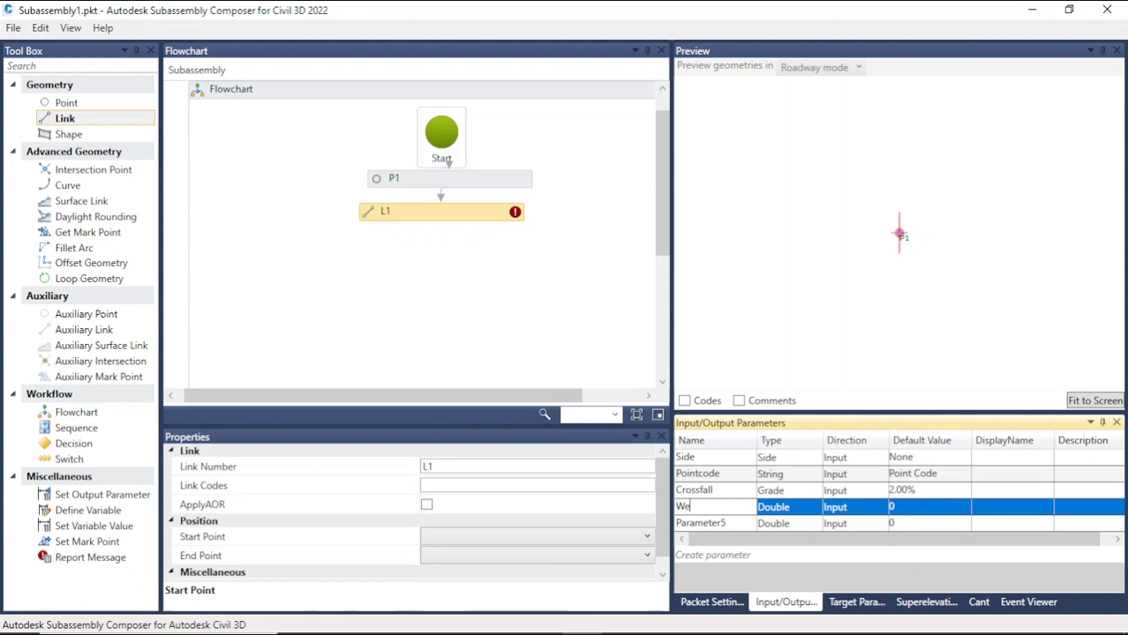
{"action": "type", "text": "aring C"}
{"action": "key", "text": "BackSpace"}
{"action": "key", "text": "BackSpace"}
{"action": "key", "text": "BackSpace"}
{"action": "key", "text": "BackSpace"}
{"action": "key", "text": "BackSpace"}
{"action": "key", "text": "BackSpace"}
{"action": "type", "text": "WAE"}
{"action": "key", "text": "BackSpace"}
{"action": "key", "text": "BackSpace"}
{"action": "type", "text": "TOPLIN"}
{"action": "key", "text": "BackSpace"}
{"action": "key", "text": "BackSpace"}
{"action": "key", "text": "BackSpace"}
{"action": "key", "text": "BackSpace"}
{"action": "type", "text": "plink"}
{"action": "left_click", "coordinate": [792, 512]}
{"action": "left_click", "coordinate": [793, 509]}
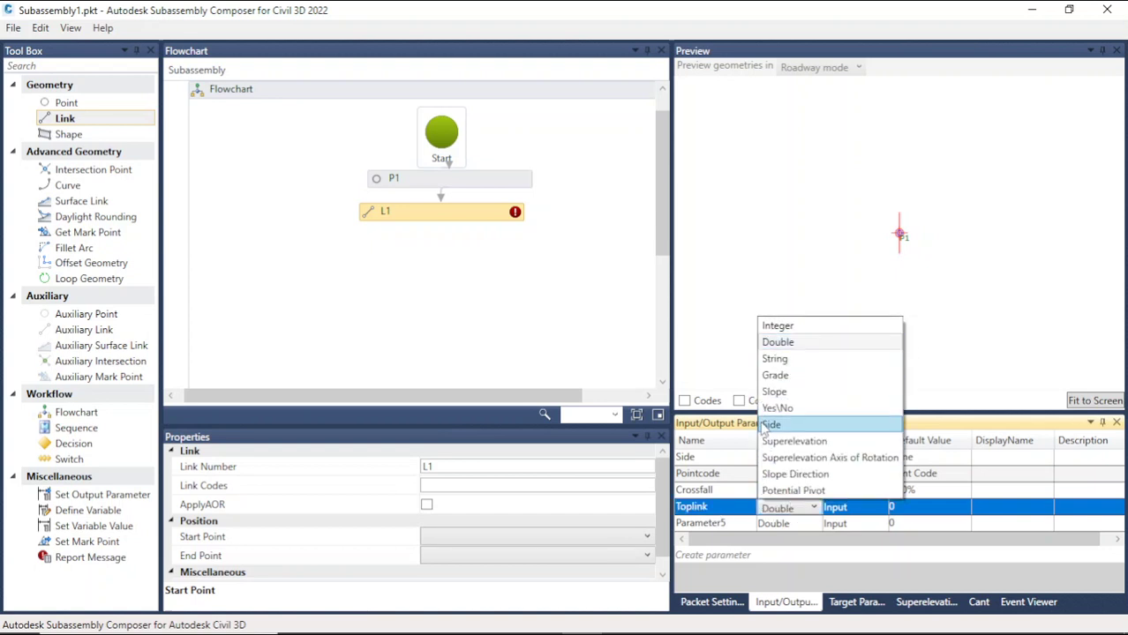
{"action": "left_click", "coordinate": [767, 360]}
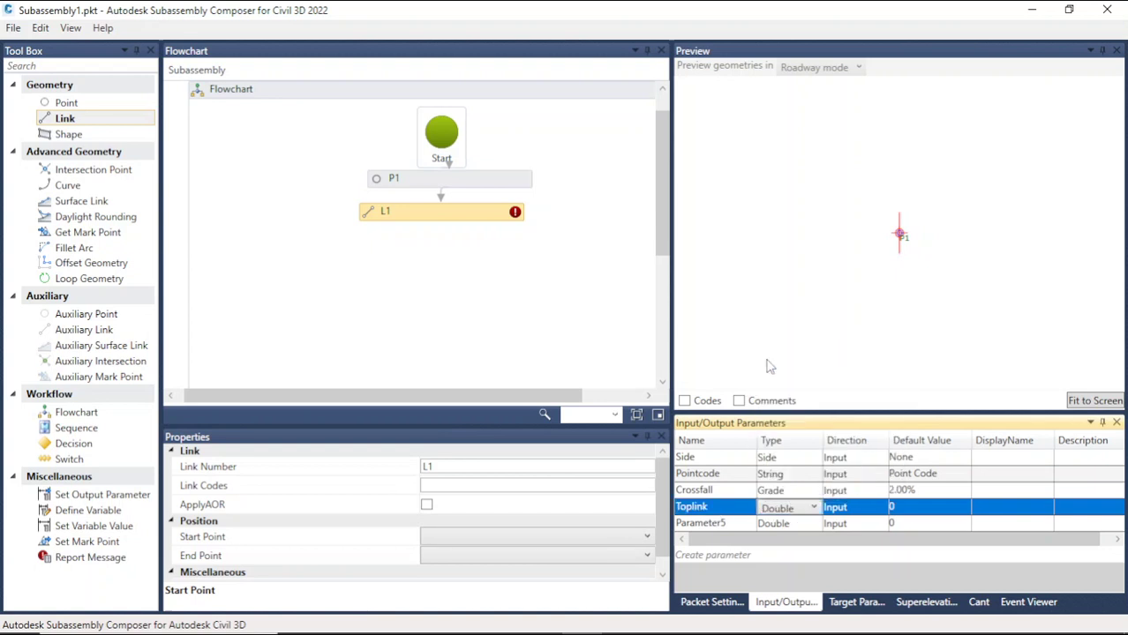
{"action": "left_click", "coordinate": [905, 505]}
{"action": "left_click", "coordinate": [907, 508]}
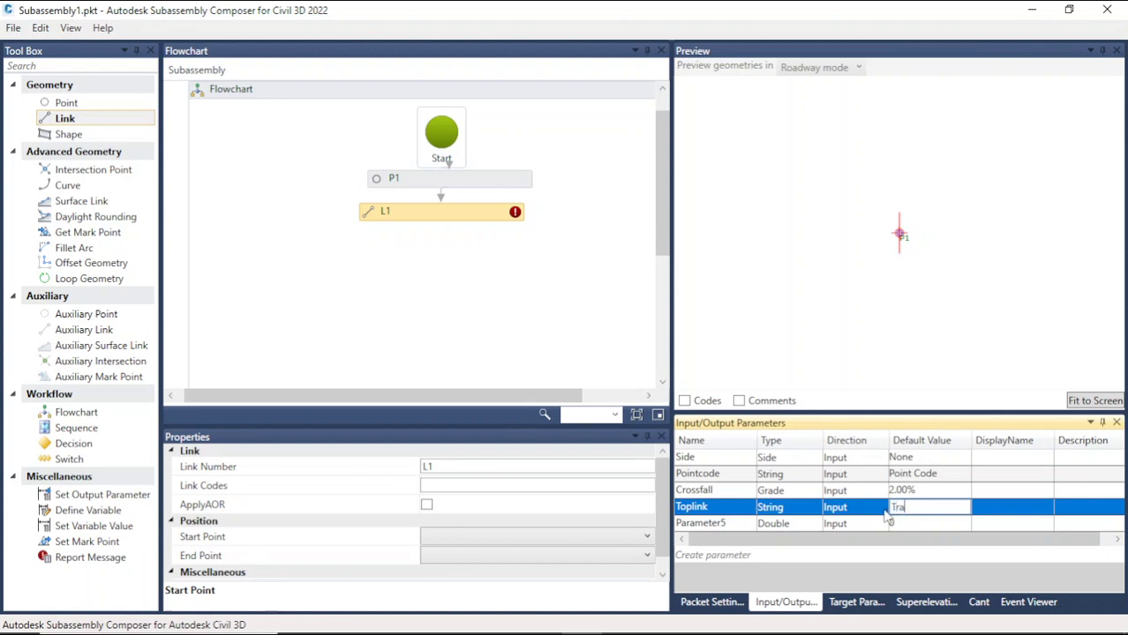
{"action": "type", "text": "Travel way"}
Step: Rename the Toplink parameter to Travelway
{"action": "left_click", "coordinate": [720, 510]}
{"action": "left_click", "coordinate": [718, 507]}
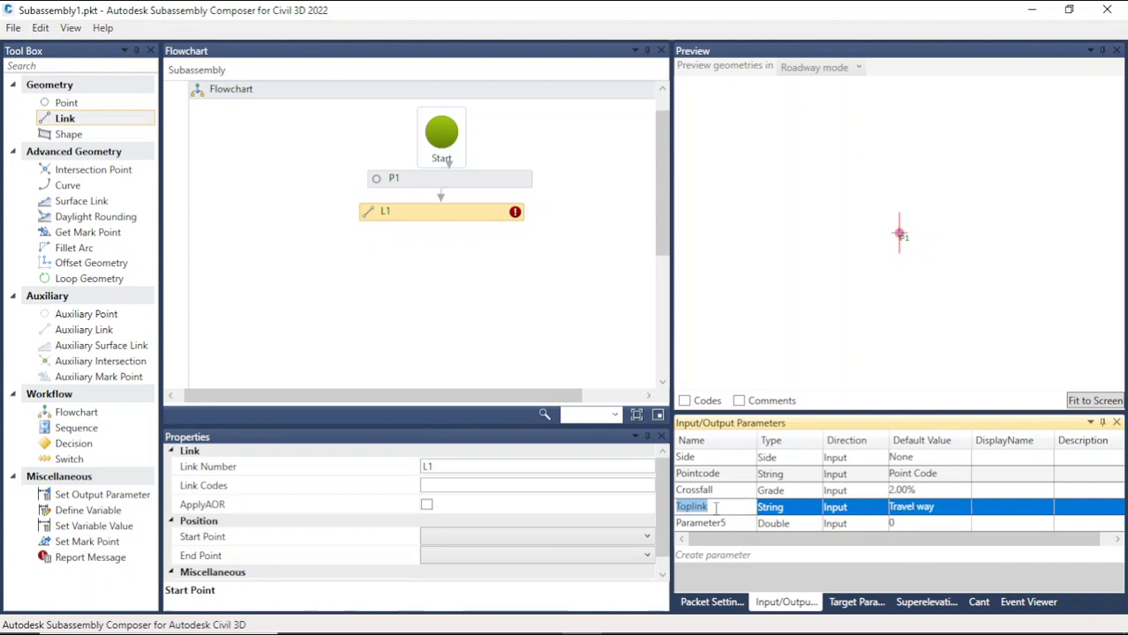
{"action": "type", "text": "Tra"}
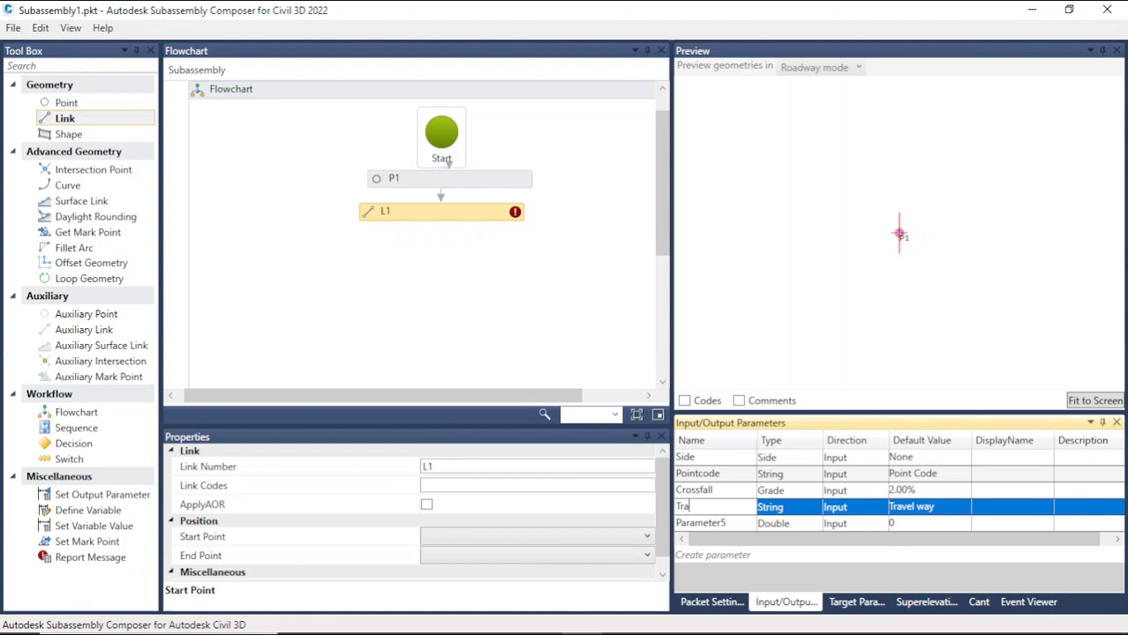
{"action": "type", "text": "velway"}
{"action": "left_click", "coordinate": [806, 524]}
Step: Copy the Travelway parameter name and paste it into link L1's link codes
{"action": "left_click", "coordinate": [733, 507]}
{"action": "left_click", "coordinate": [733, 507]}
{"action": "key", "text": "ctrl+c"}
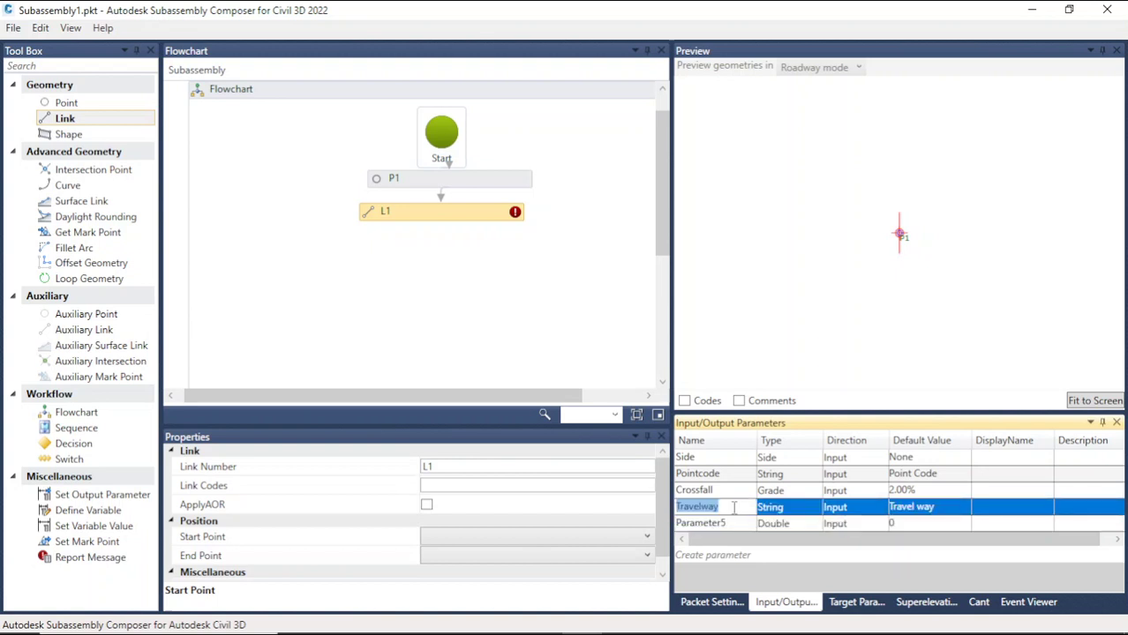
{"action": "left_click", "coordinate": [472, 487]}
{"action": "key", "text": "ctrl+v"}
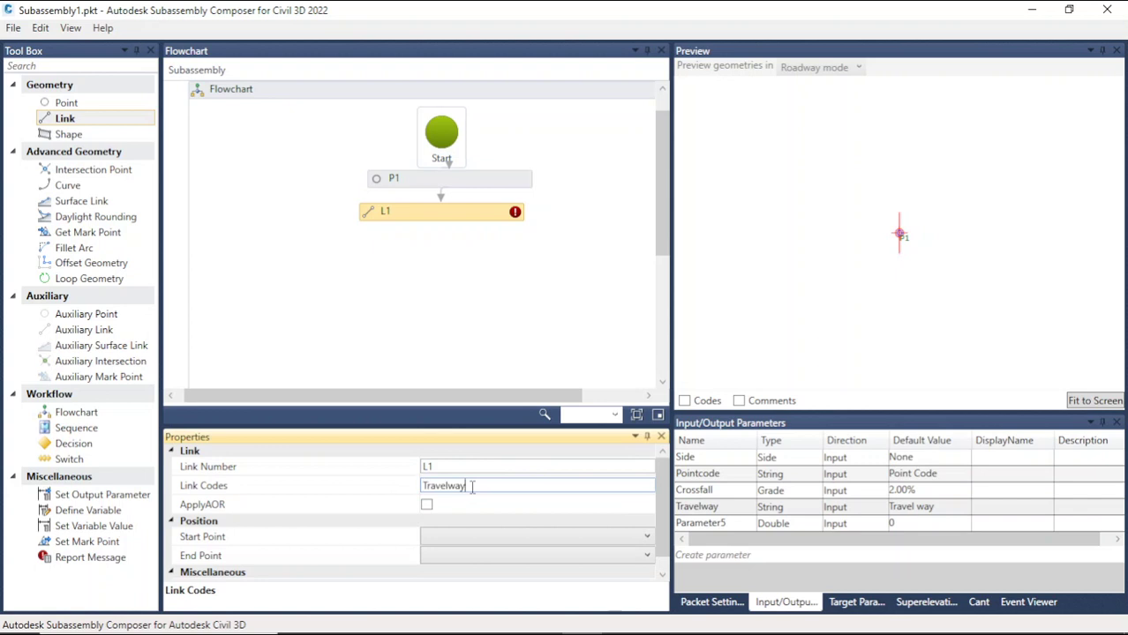
Step: Set link L1's start point to P1 and try to choose its end point
{"action": "left_click", "coordinate": [482, 539]}
{"action": "left_click", "coordinate": [477, 554]}
{"action": "left_click_drag", "start_coordinate": [664, 519], "coordinate": [666, 545]}
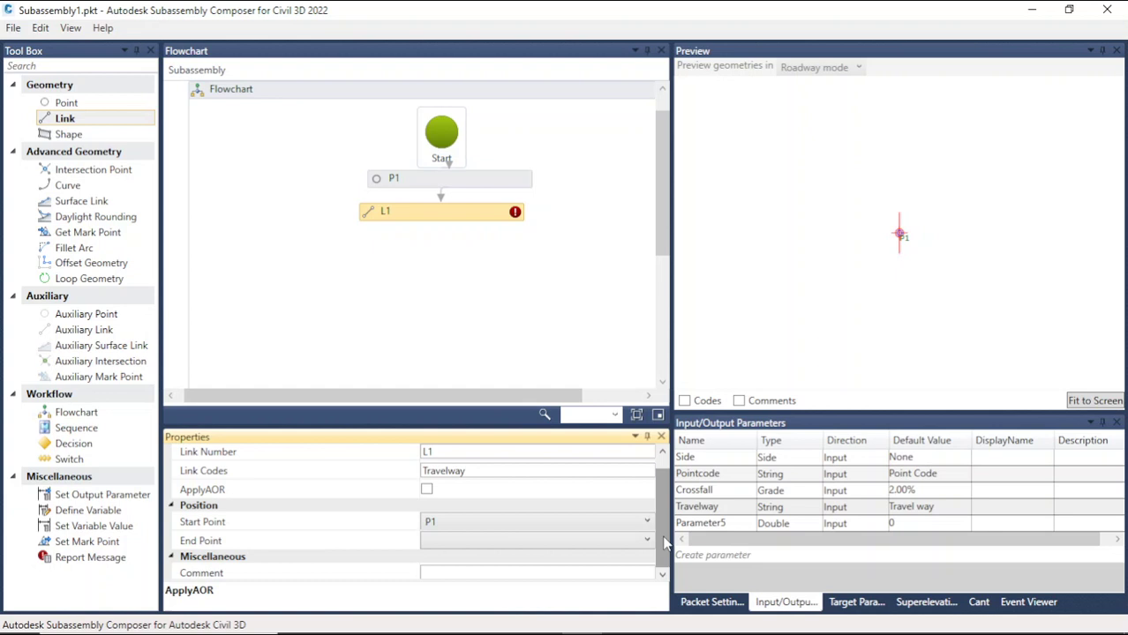
{"action": "left_click", "coordinate": [565, 544]}
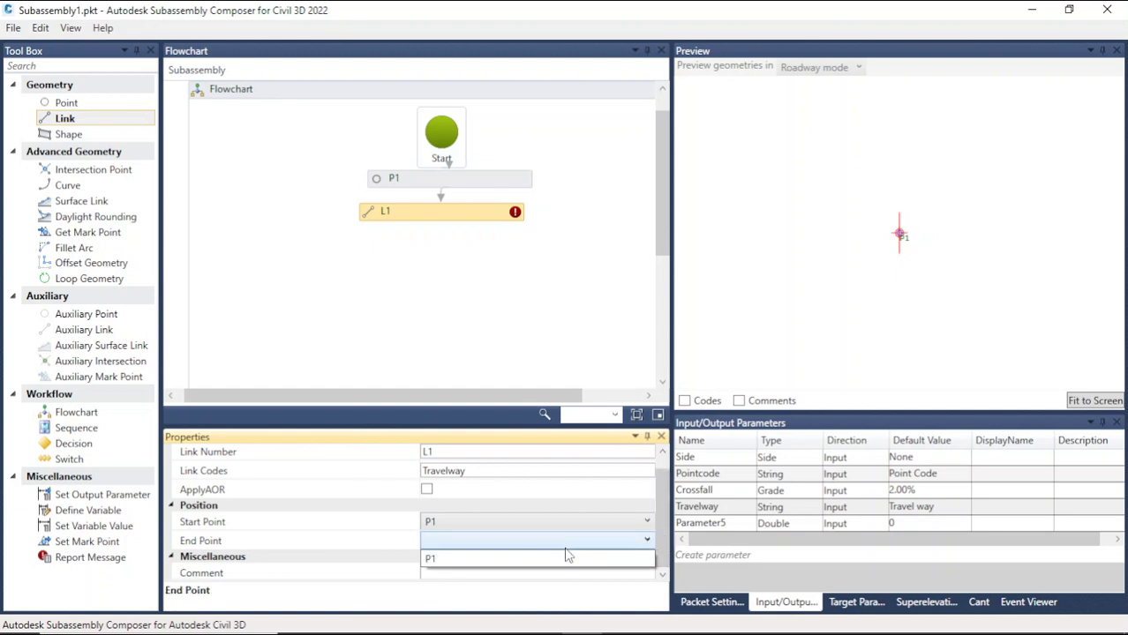
{"action": "left_click", "coordinate": [568, 545]}
Step: Delete link L1 from the flowchart
{"action": "left_click", "coordinate": [519, 325]}
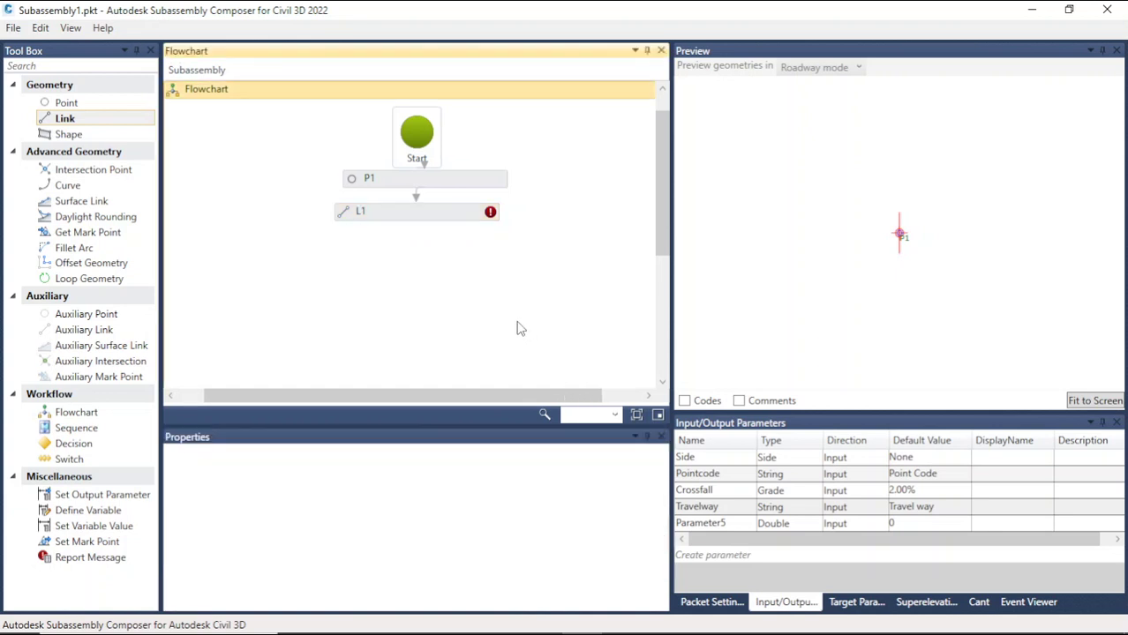
{"action": "left_click", "coordinate": [457, 223]}
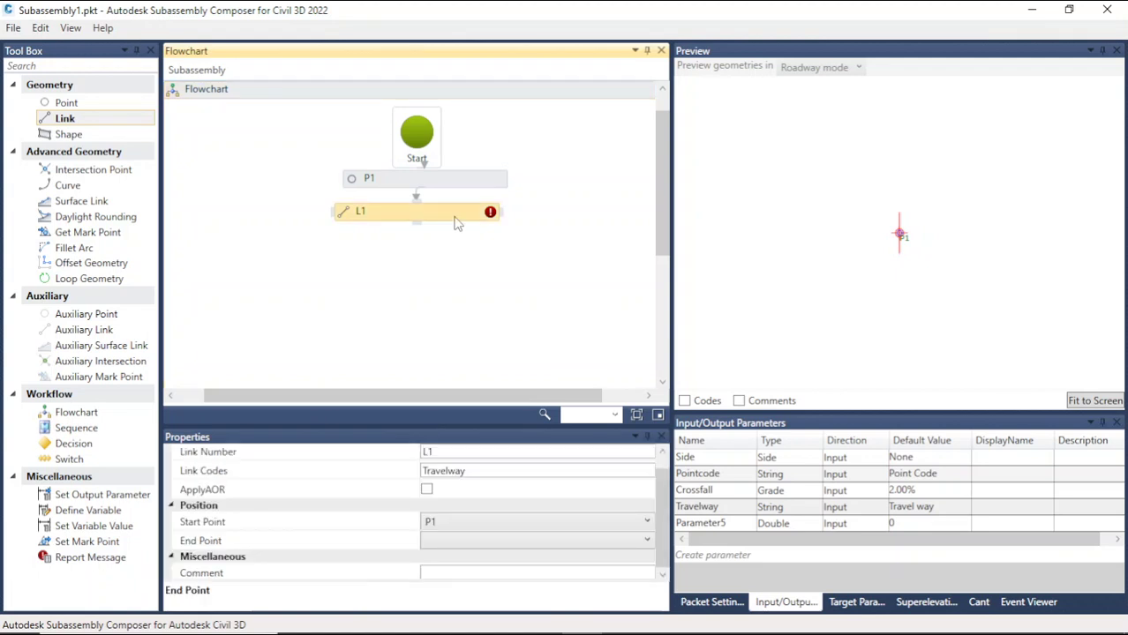
{"action": "key", "text": "Delete"}
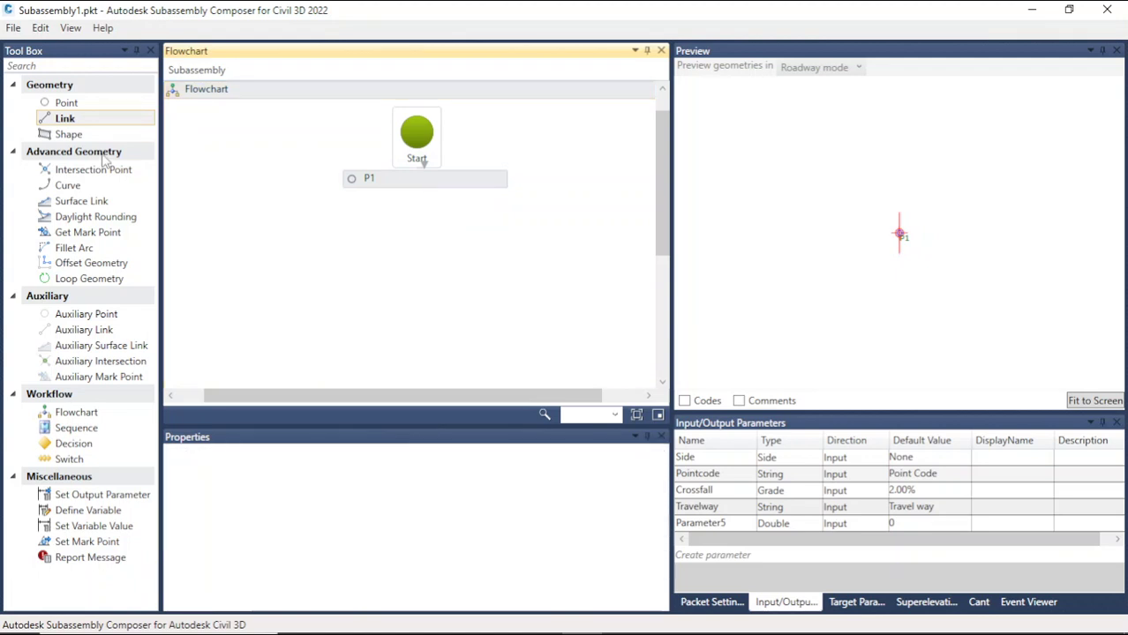
Step: Add a point P2 after P1 with a link to P1, and set the link's codes to Travelway
{"action": "left_click_drag", "start_coordinate": [67, 103], "coordinate": [496, 267]}
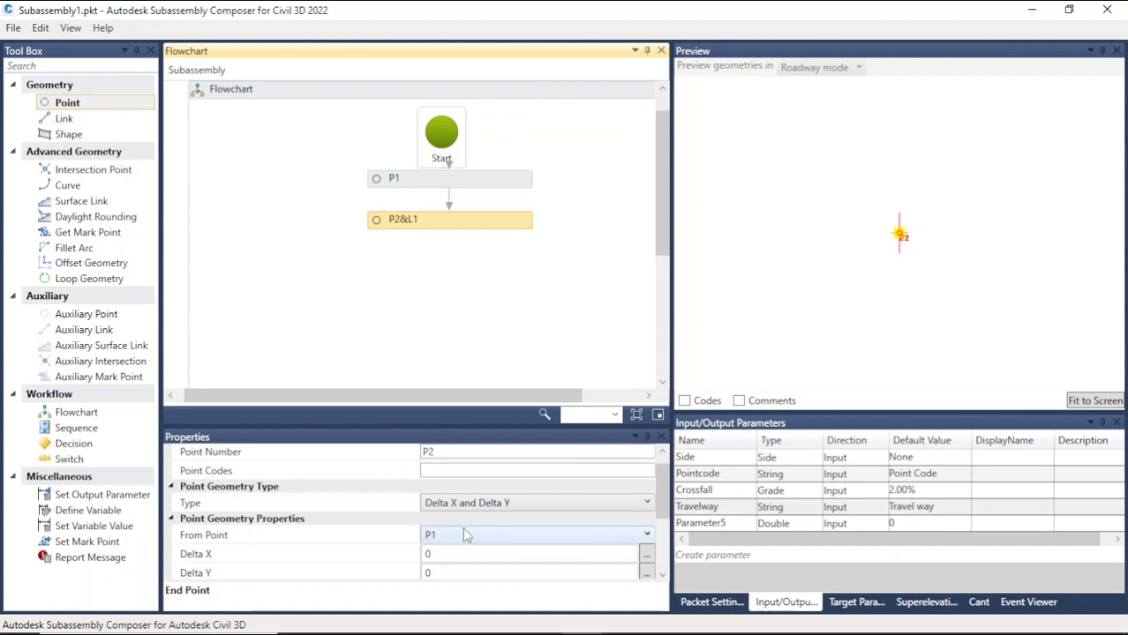
{"action": "left_click_drag", "start_coordinate": [662, 502], "coordinate": [675, 558]}
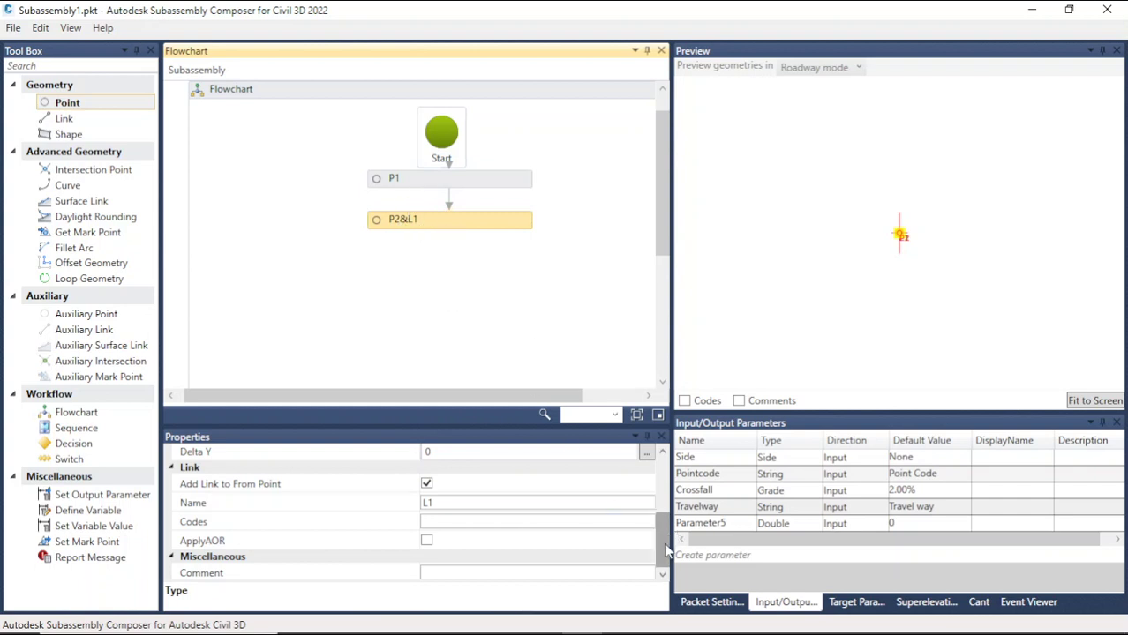
{"action": "scroll", "coordinate": [664, 521], "scroll_direction": "up", "scroll_amount": 1}
{"action": "left_click_drag", "start_coordinate": [663, 513], "coordinate": [672, 548]}
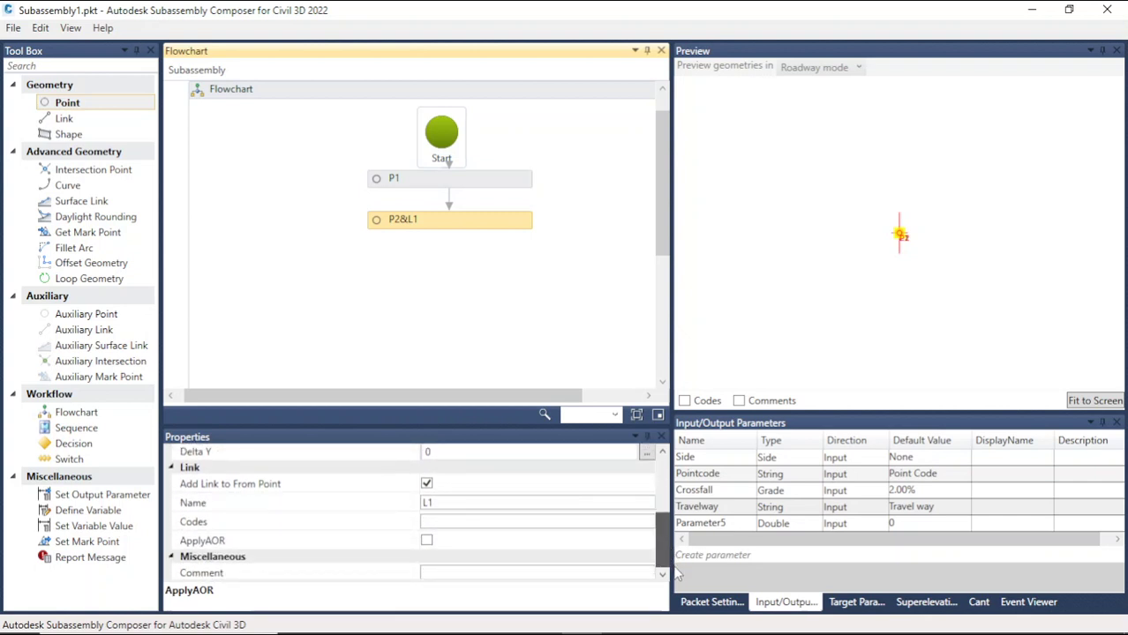
{"action": "left_click", "coordinate": [455, 522]}
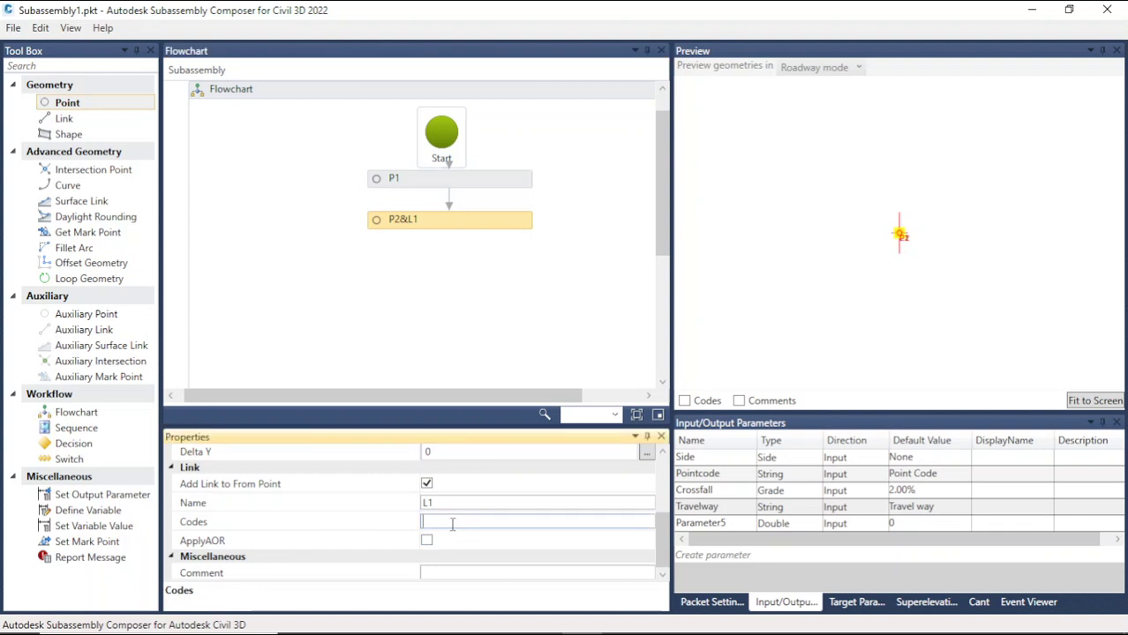
{"action": "double_click", "coordinate": [724, 507]}
{"action": "key", "text": "ctrl+c"}
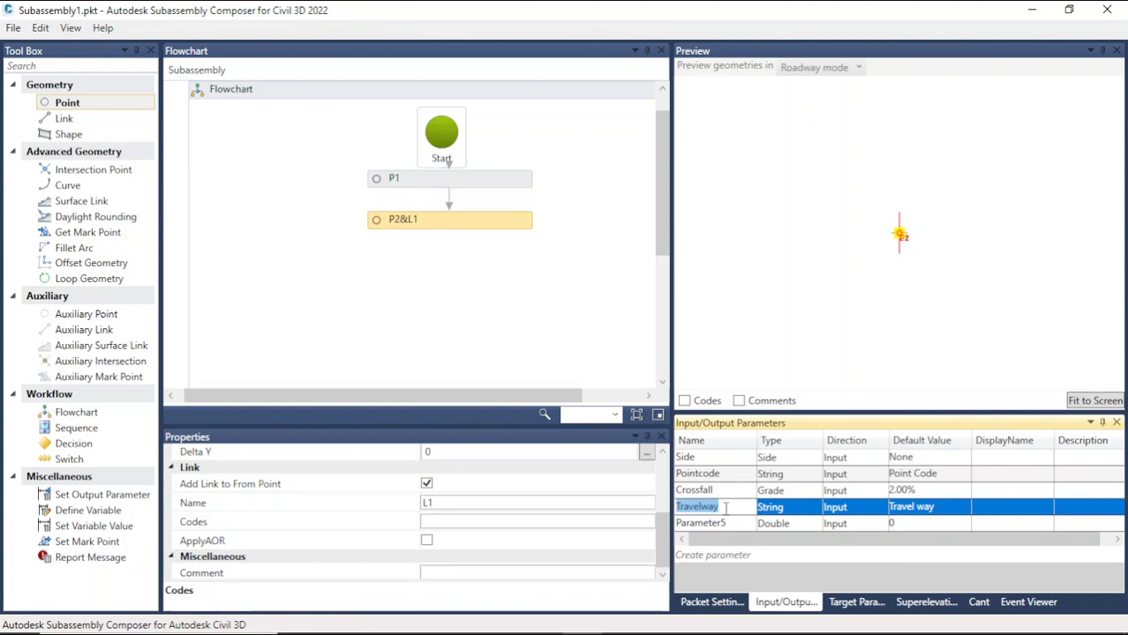
{"action": "left_click", "coordinate": [524, 521]}
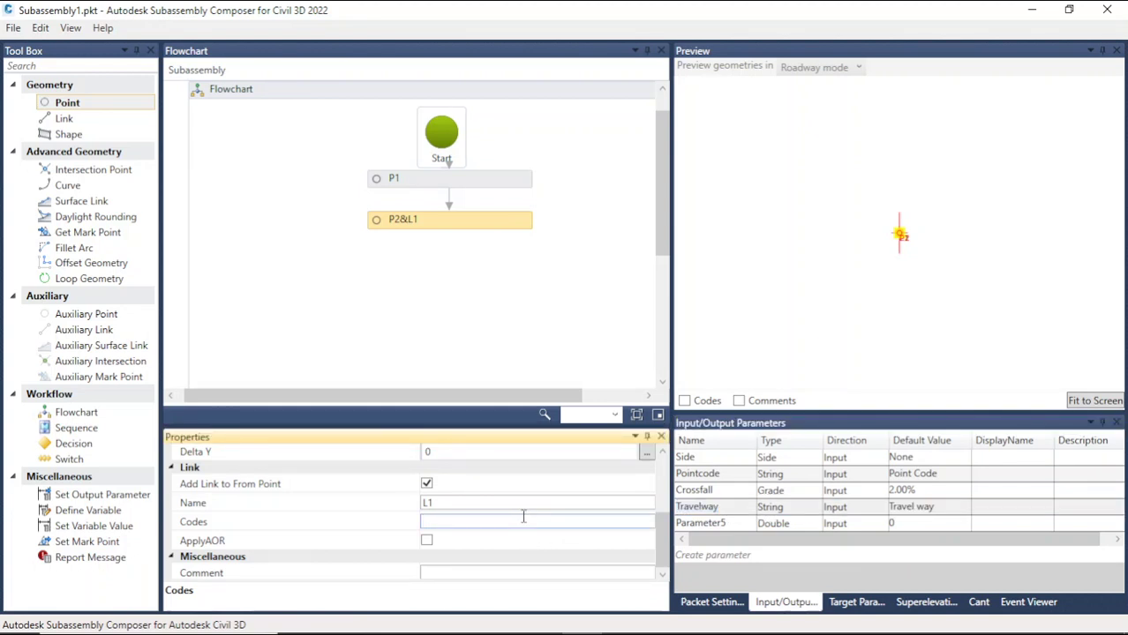
{"action": "key", "text": "ctrl+v"}
{"action": "left_click", "coordinate": [494, 344]}
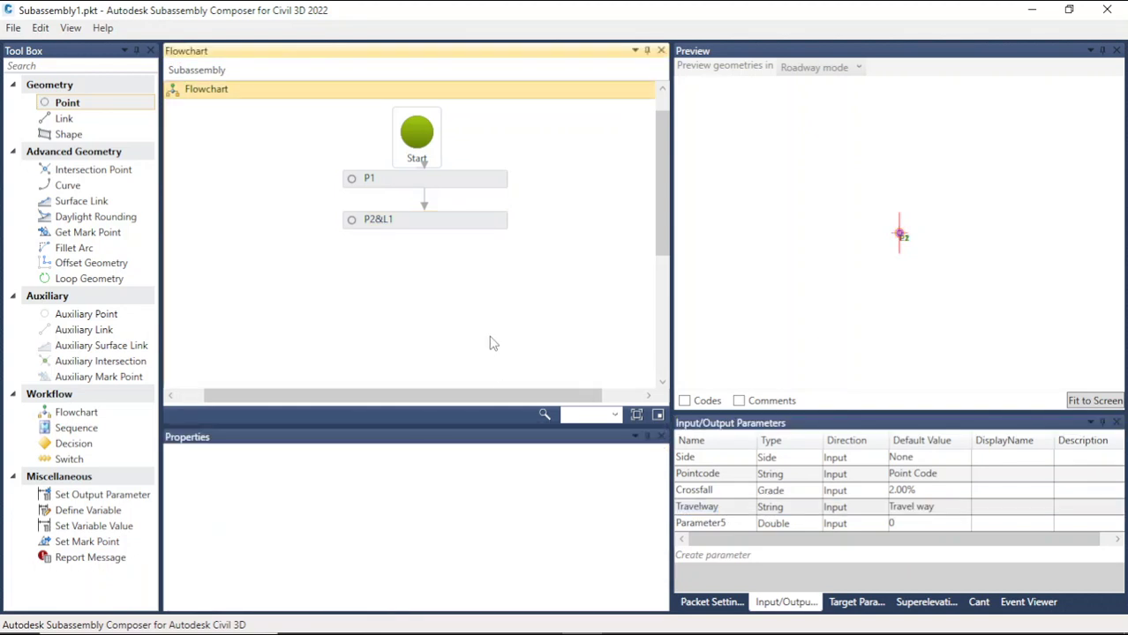
Step: Change point P2's geometry type to Slope and Delta X
{"action": "left_click", "coordinate": [428, 228]}
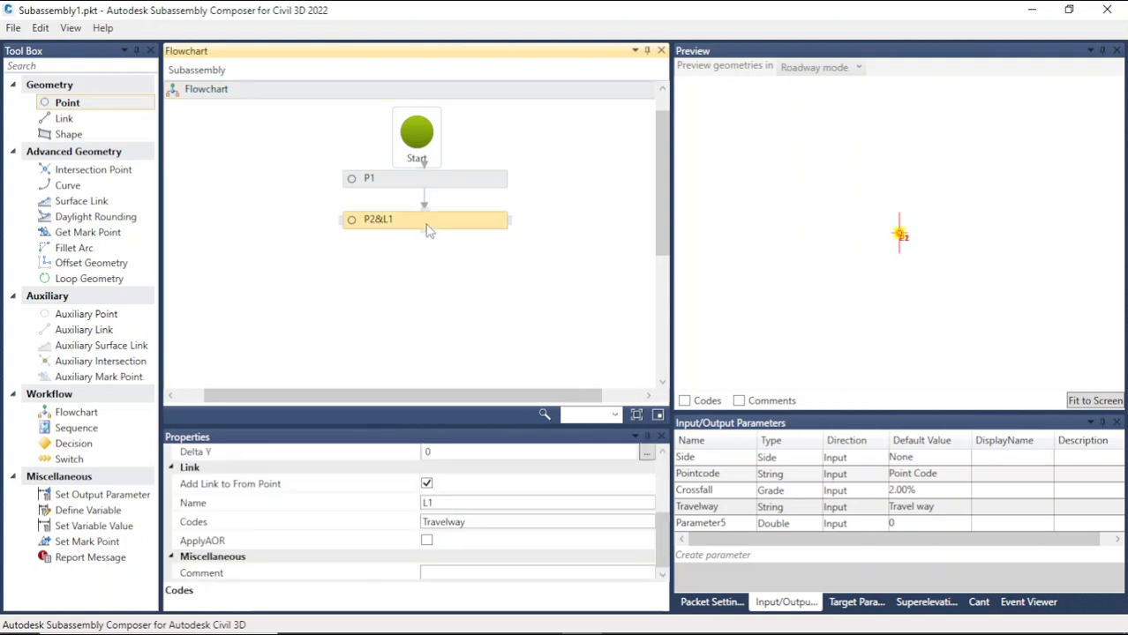
{"action": "left_click_drag", "start_coordinate": [667, 520], "coordinate": [664, 500]}
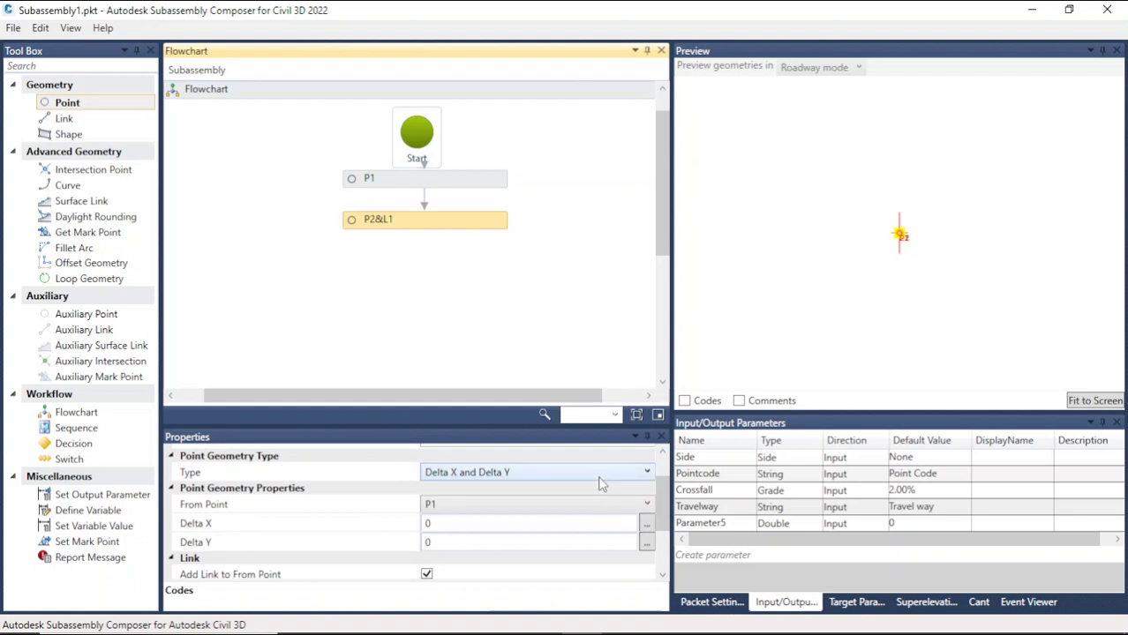
{"action": "left_click", "coordinate": [599, 477]}
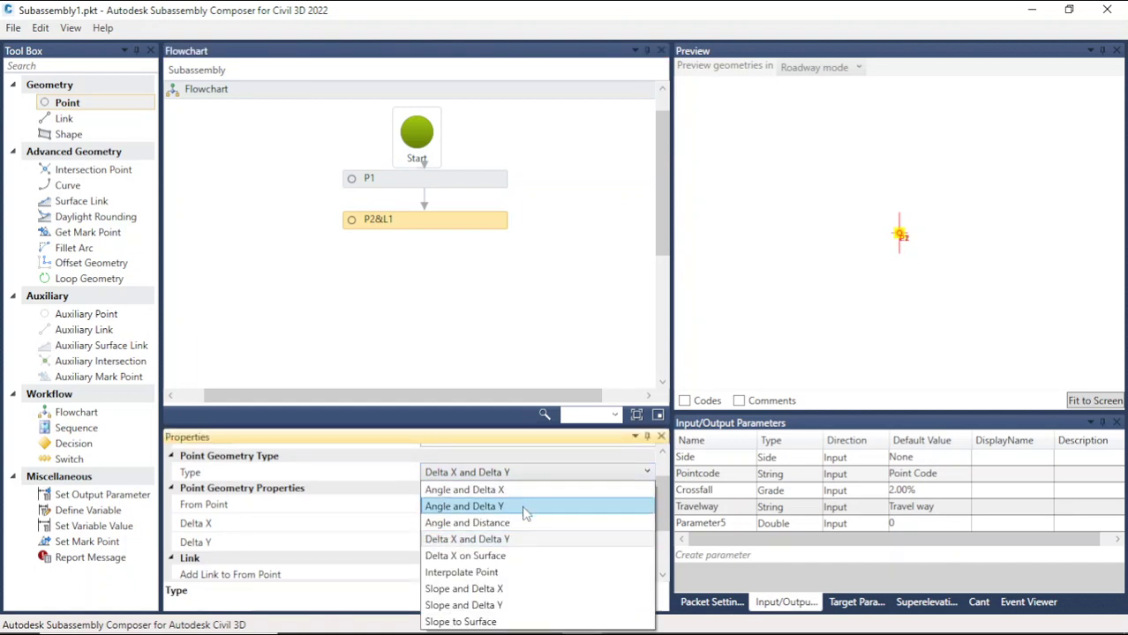
{"action": "left_click", "coordinate": [515, 592]}
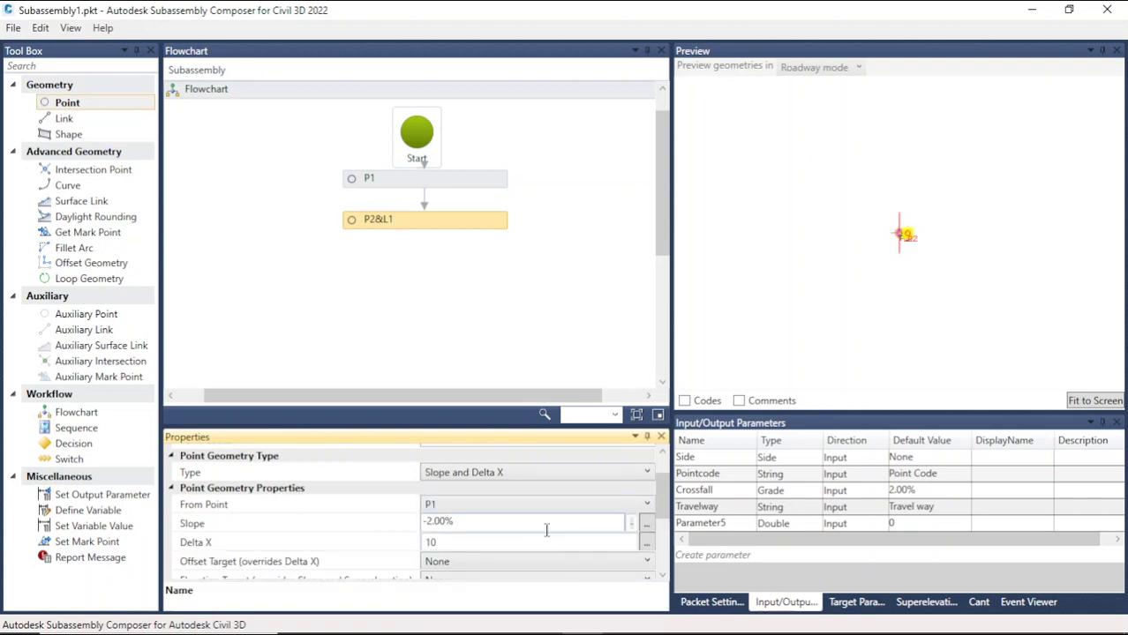
Step: Set P2's slope to the Crossfall input parameter
{"action": "left_click", "coordinate": [724, 494]}
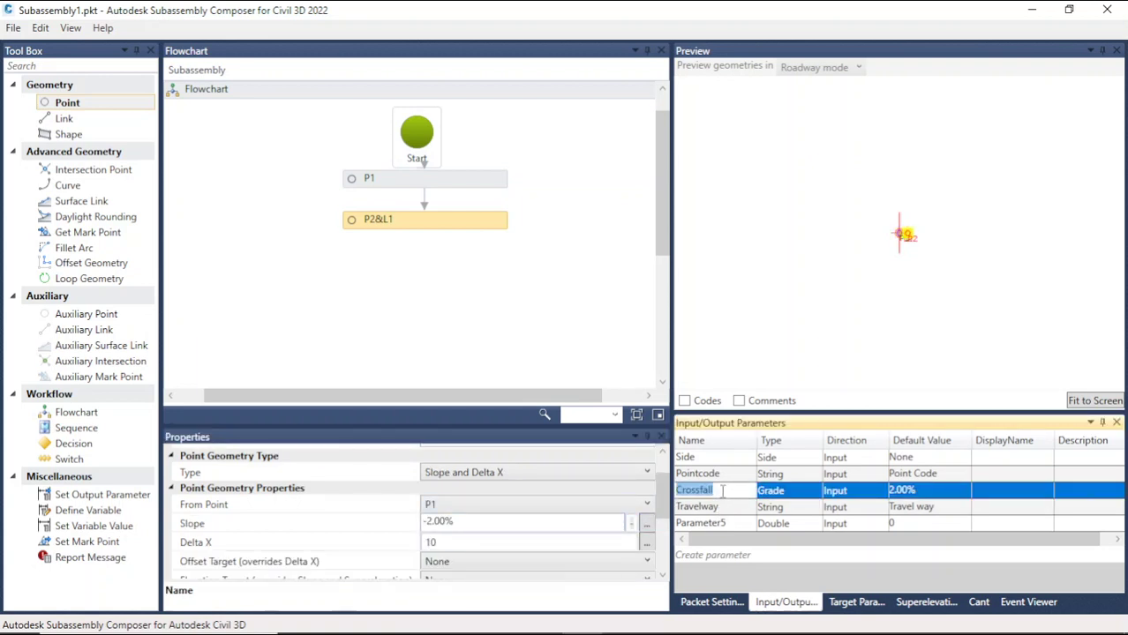
{"action": "left_click_drag", "start_coordinate": [493, 520], "coordinate": [425, 524]}
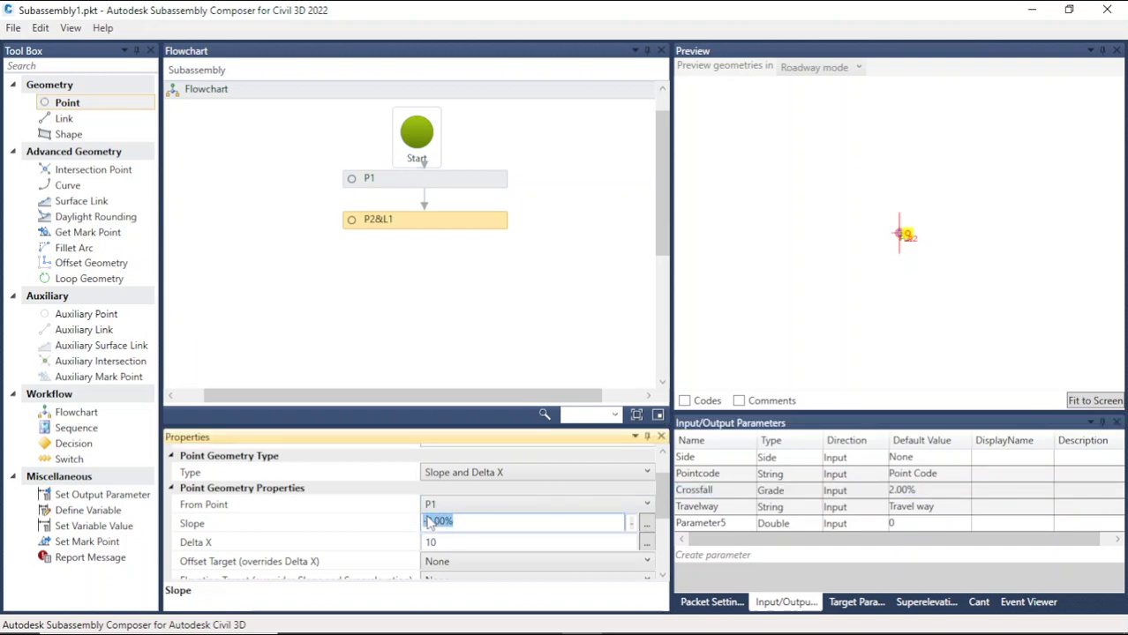
{"action": "type", "text": "Crossfall"}
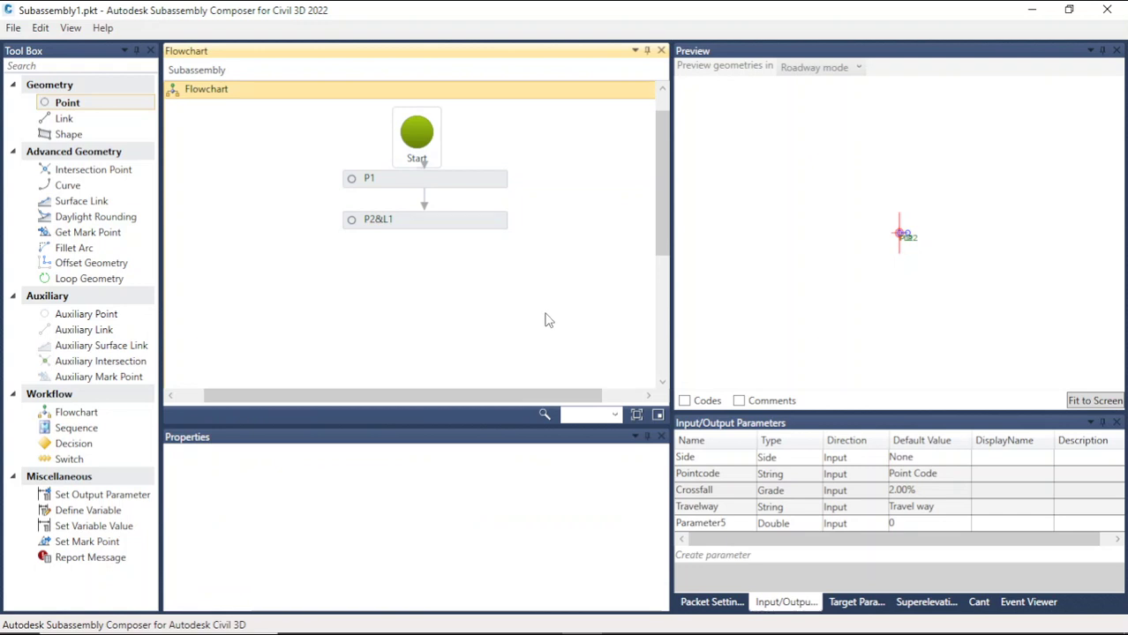
Step: Set P2's Delta X to 5
{"action": "left_click", "coordinate": [450, 227]}
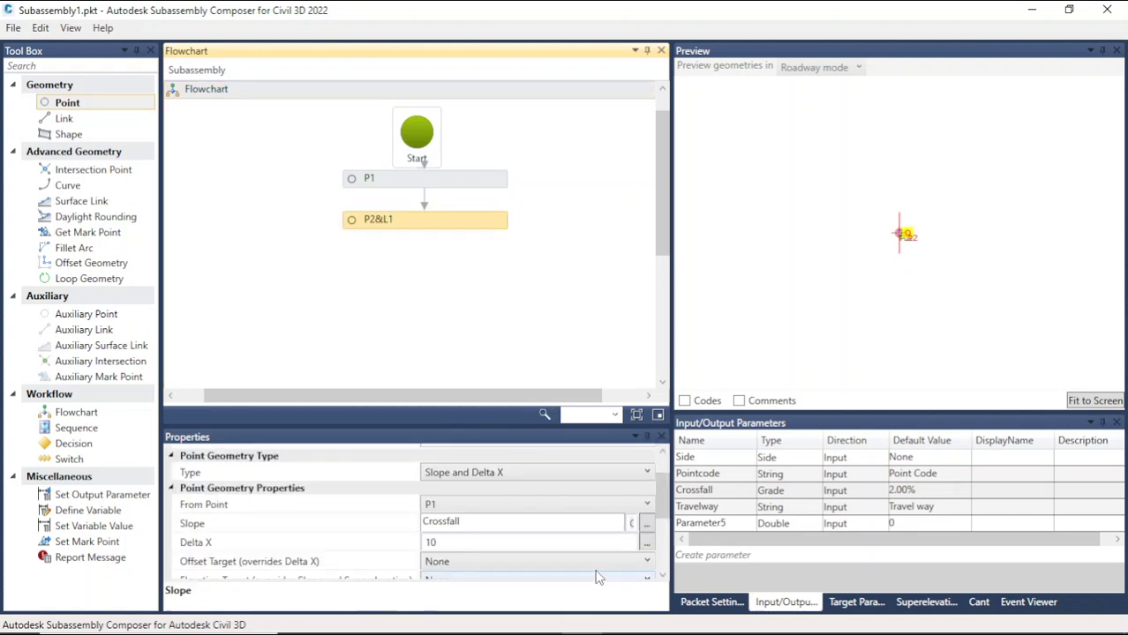
{"action": "left_click_drag", "start_coordinate": [664, 507], "coordinate": [667, 534]}
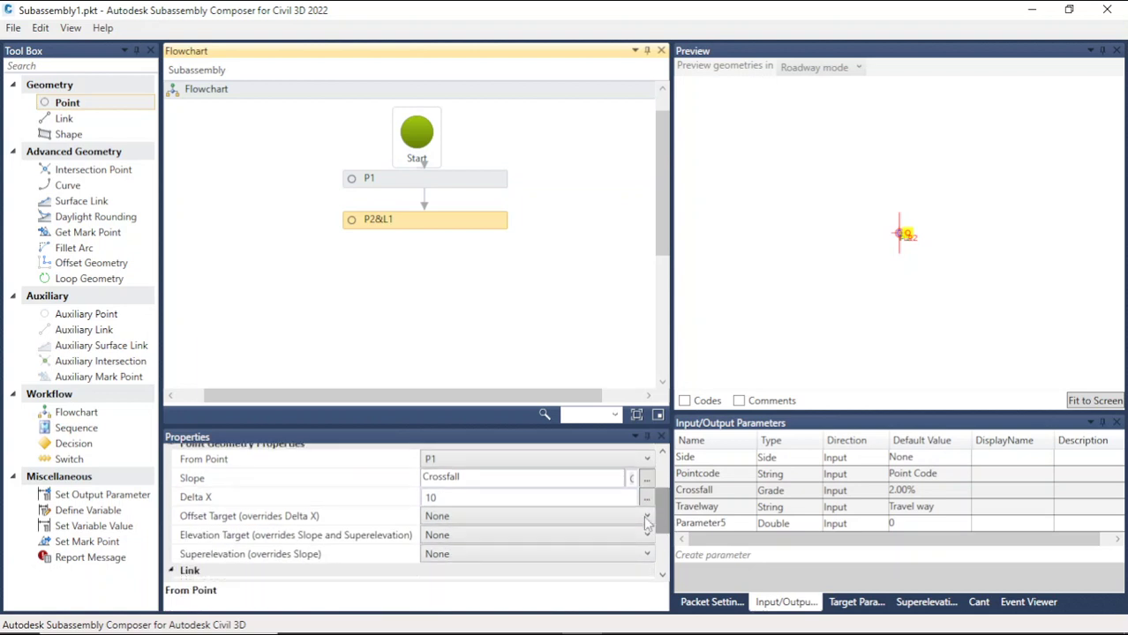
{"action": "left_click", "coordinate": [471, 500]}
{"action": "left_click_drag", "start_coordinate": [471, 501], "coordinate": [396, 508]}
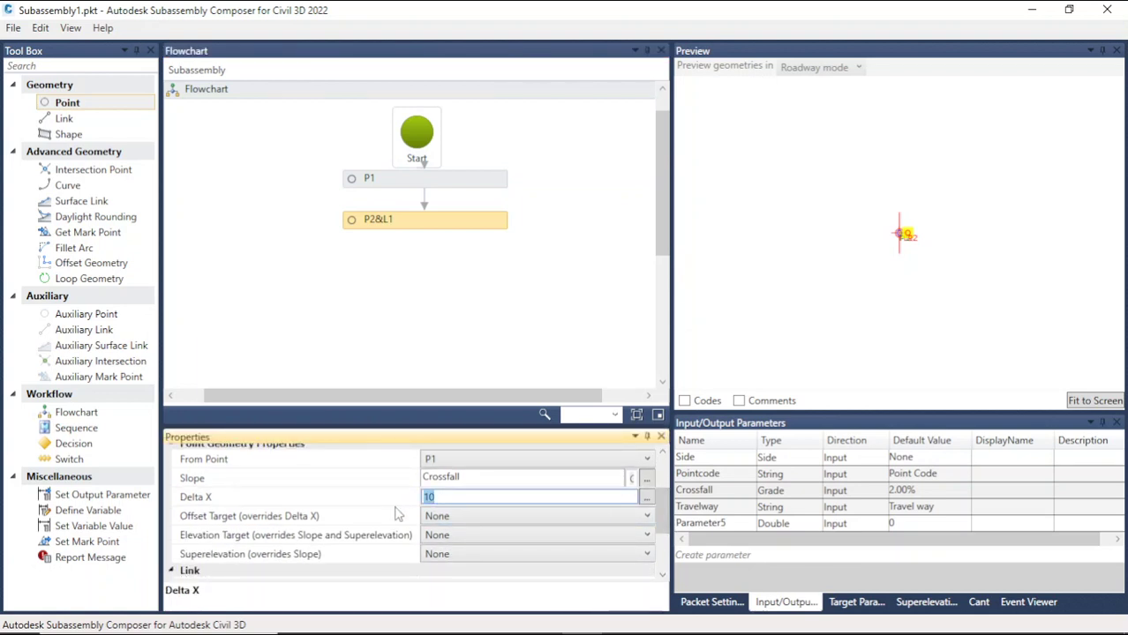
{"action": "type", "text": "2"}
{"action": "type", "text": "5"}
Step: Create a new target parameter named Edgeoffset
{"action": "left_click", "coordinate": [828, 603]}
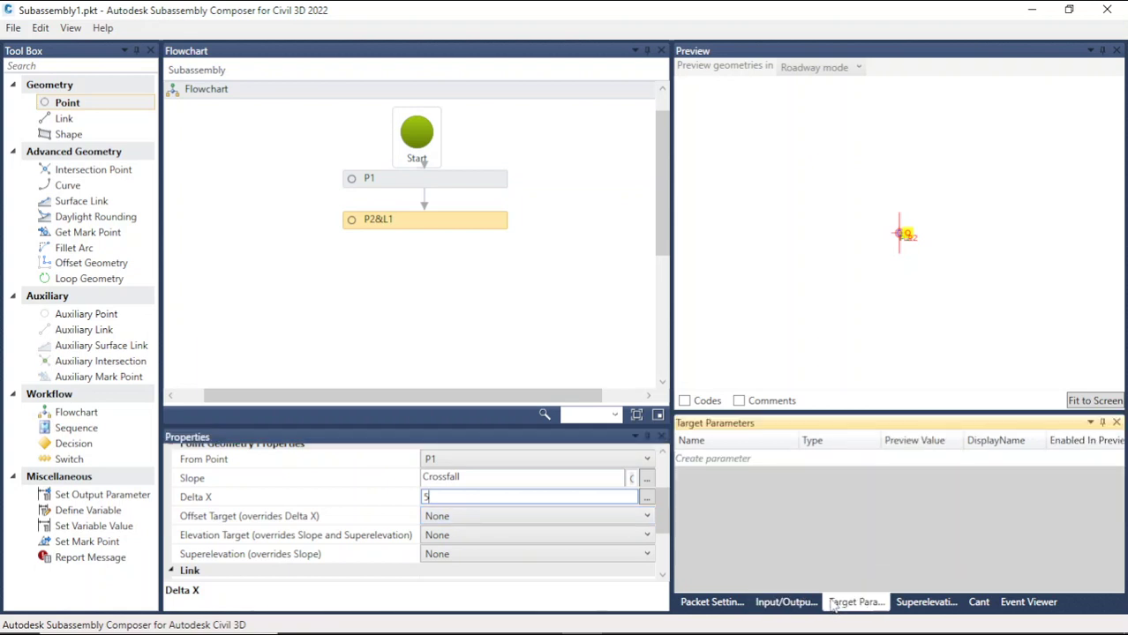
{"action": "left_click", "coordinate": [740, 460]}
{"action": "double_click", "coordinate": [751, 457]}
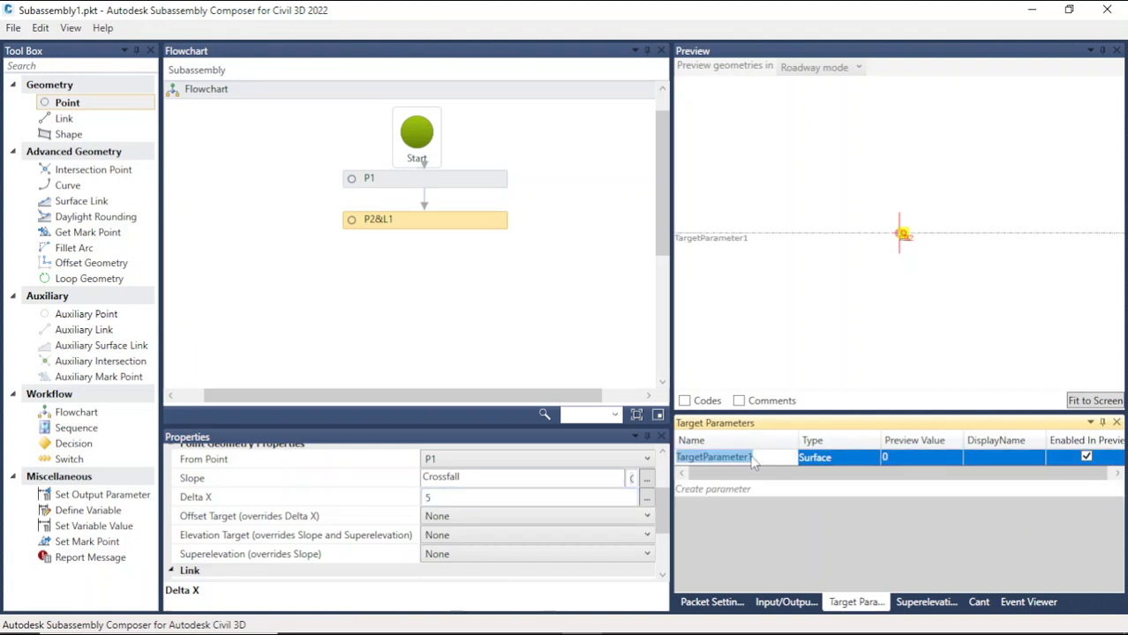
{"action": "type", "text": "Edg"}
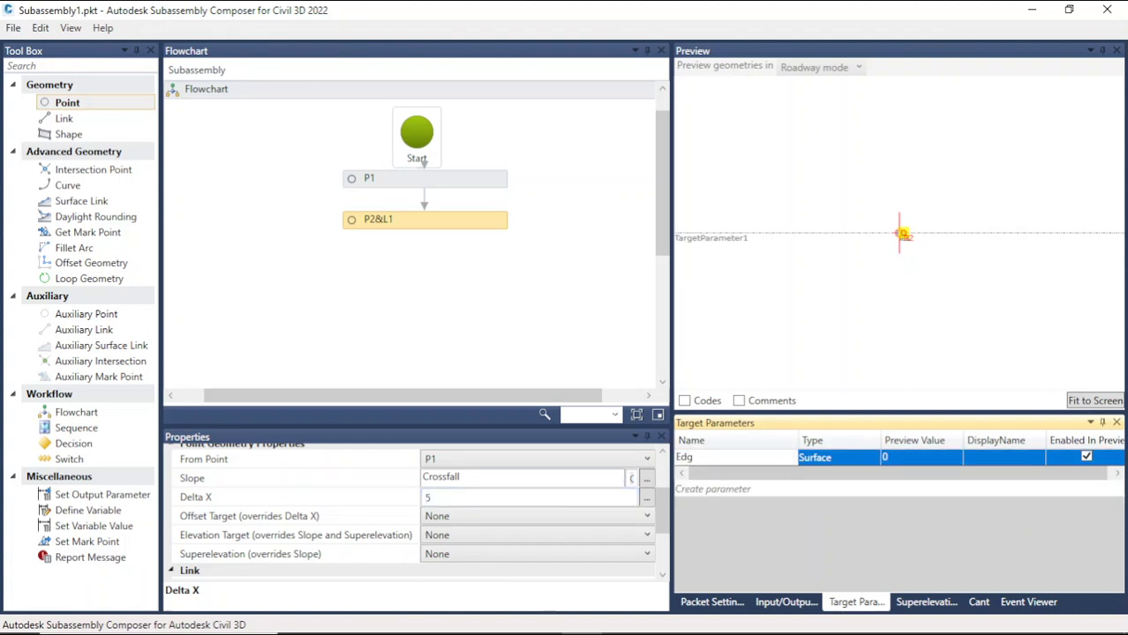
{"action": "type", "text": "e"}
{"action": "key", "text": "BackSpace"}
{"action": "key", "text": "BackSpace"}
{"action": "key", "text": "BackSpace"}
{"action": "key", "text": "BackSpace"}
{"action": "key", "text": "BackSpace"}
{"action": "key", "text": "BackSpace"}
{"action": "key", "text": "BackSpace"}
{"action": "type", "text": "Edgeoffset"}
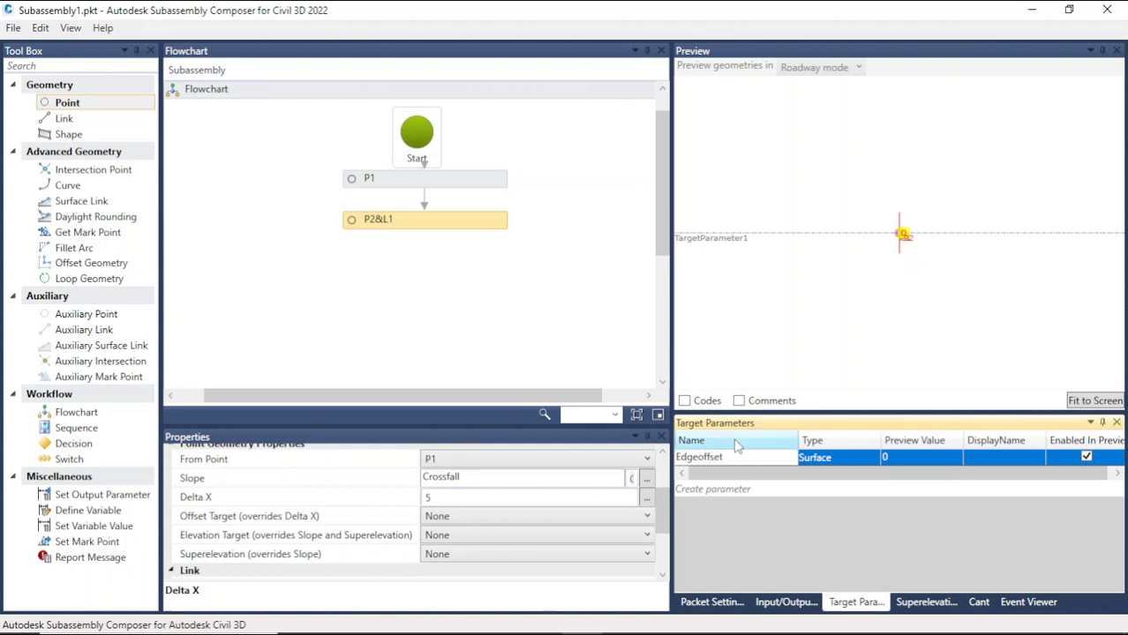
Step: Set the Edgeoffset target parameter's type to Offset
{"action": "left_click", "coordinate": [996, 457]}
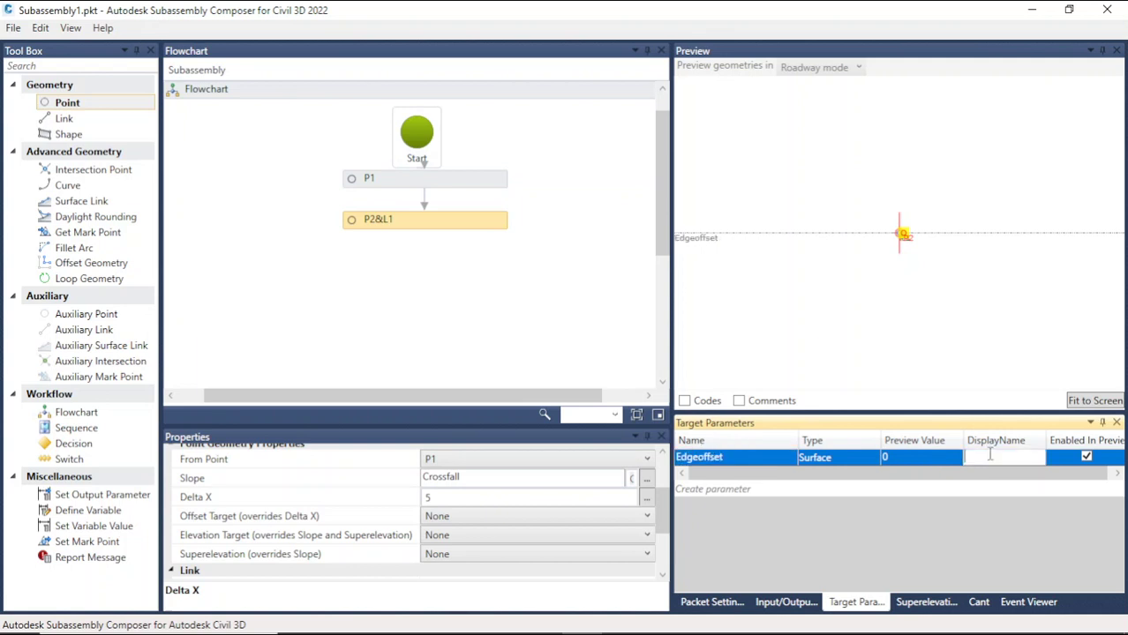
{"action": "left_click", "coordinate": [839, 461]}
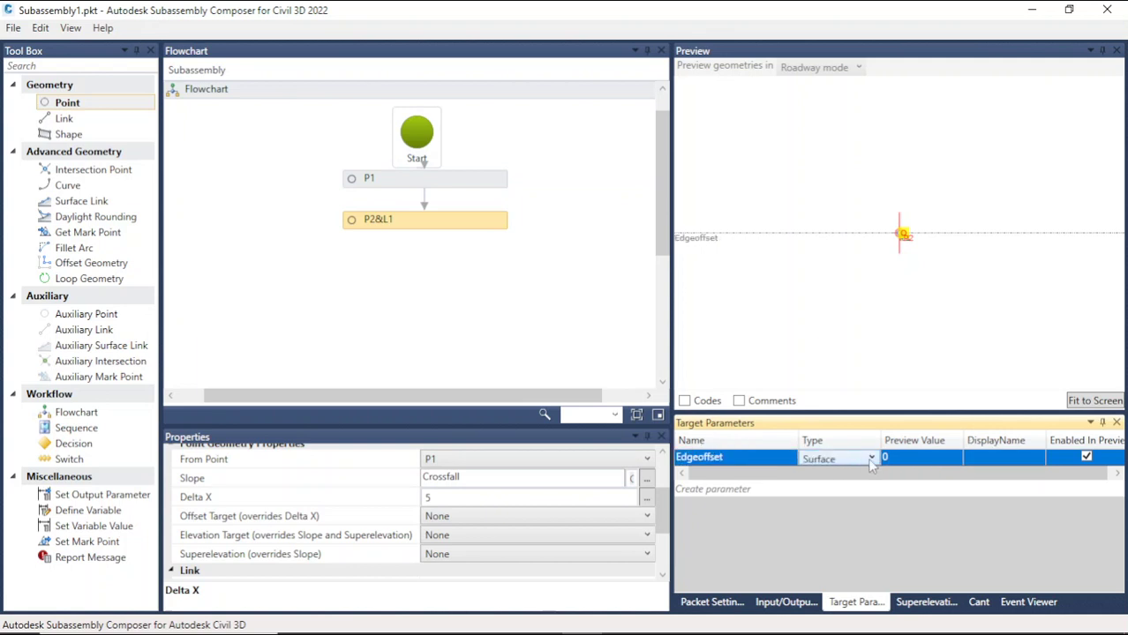
{"action": "left_click", "coordinate": [871, 459]}
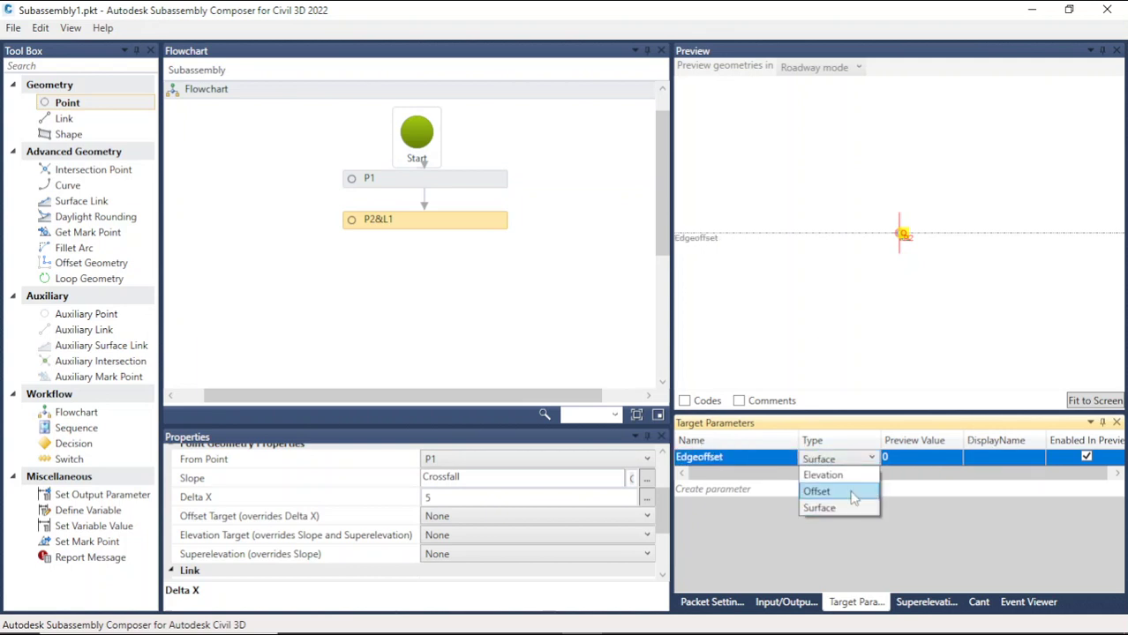
{"action": "left_click", "coordinate": [847, 491]}
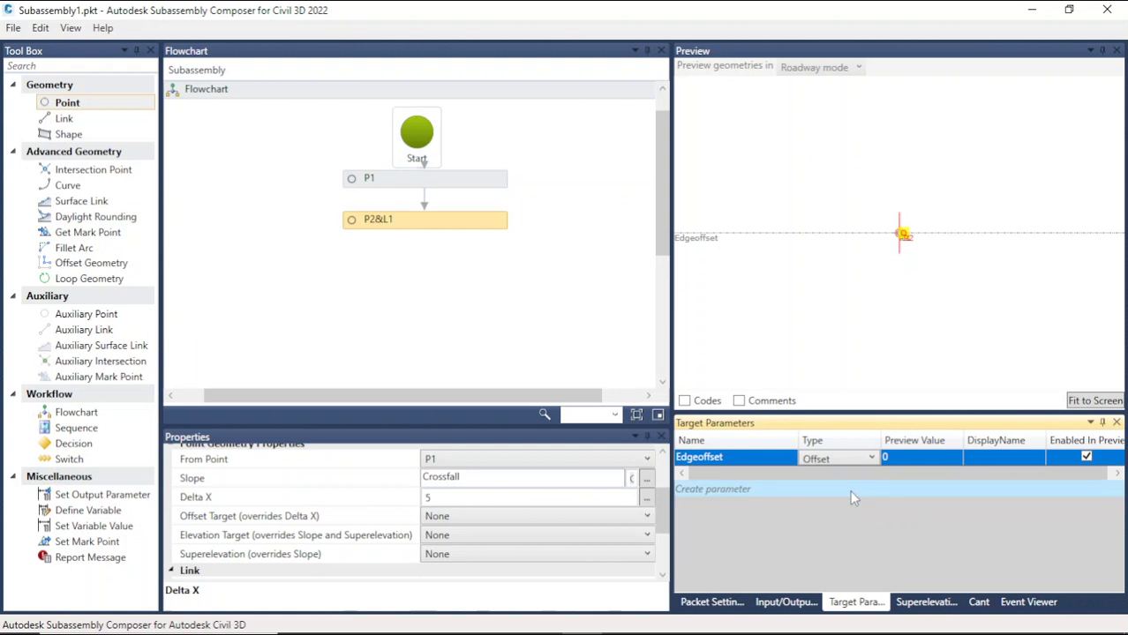
Step: Assign Edgeoffset as P2's offset target
{"action": "left_click", "coordinate": [1092, 401]}
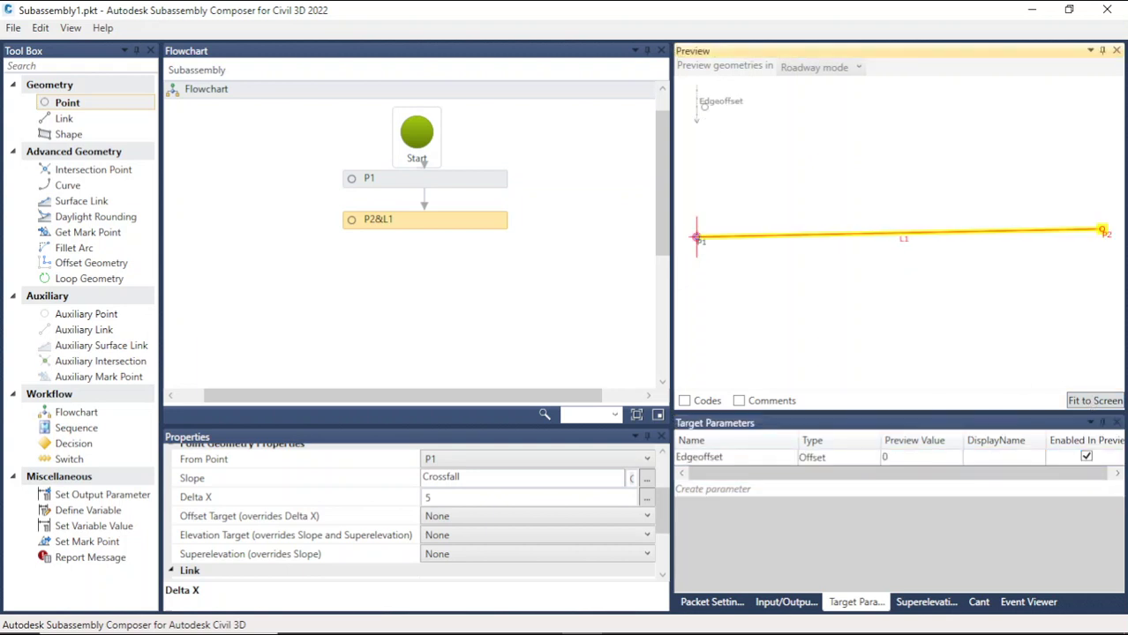
{"action": "left_click_drag", "start_coordinate": [697, 104], "coordinate": [1000, 93]}
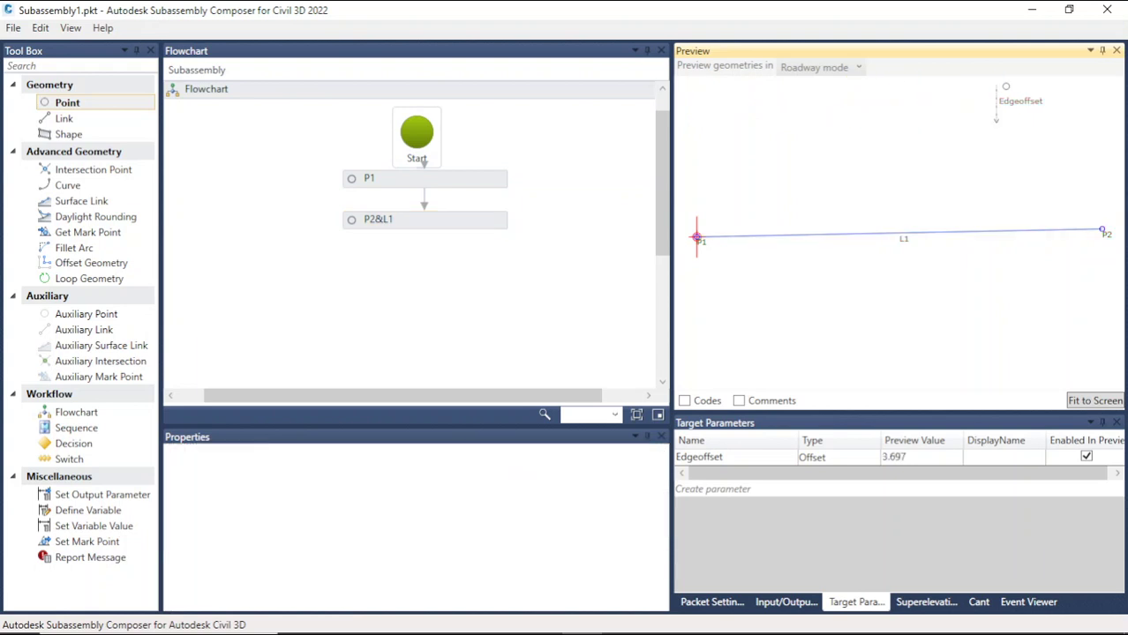
{"action": "left_click", "coordinate": [464, 219]}
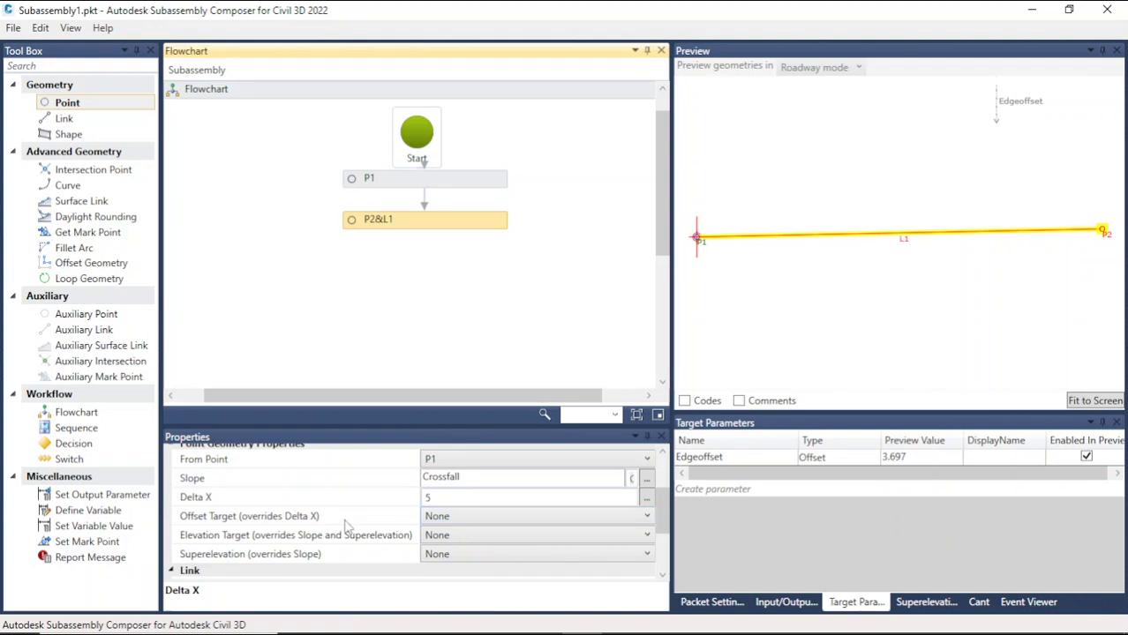
{"action": "left_click", "coordinate": [484, 519]}
{"action": "left_click", "coordinate": [473, 552]}
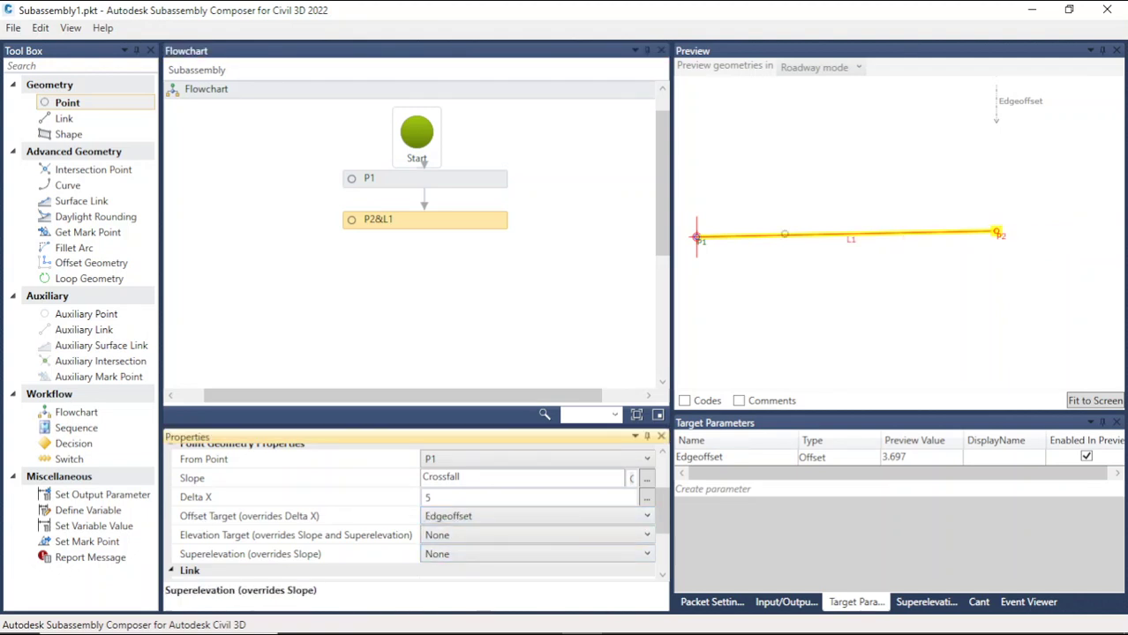
Step: Drag the Edgeoffset target marker across the preview to test how P2 follows it
{"action": "left_click", "coordinate": [1003, 104]}
{"action": "mouse_move", "coordinate": [898, 115]}
{"action": "left_mouse_down"}
{"action": "mouse_move", "coordinate": [878, 115]}
{"action": "mouse_move", "coordinate": [1015, 100]}
{"action": "mouse_move", "coordinate": [848, 123]}
{"action": "mouse_move", "coordinate": [1005, 103]}
{"action": "left_mouse_up"}
{"action": "scroll", "coordinate": [789, 203], "scroll_direction": "down", "scroll_amount": 1}
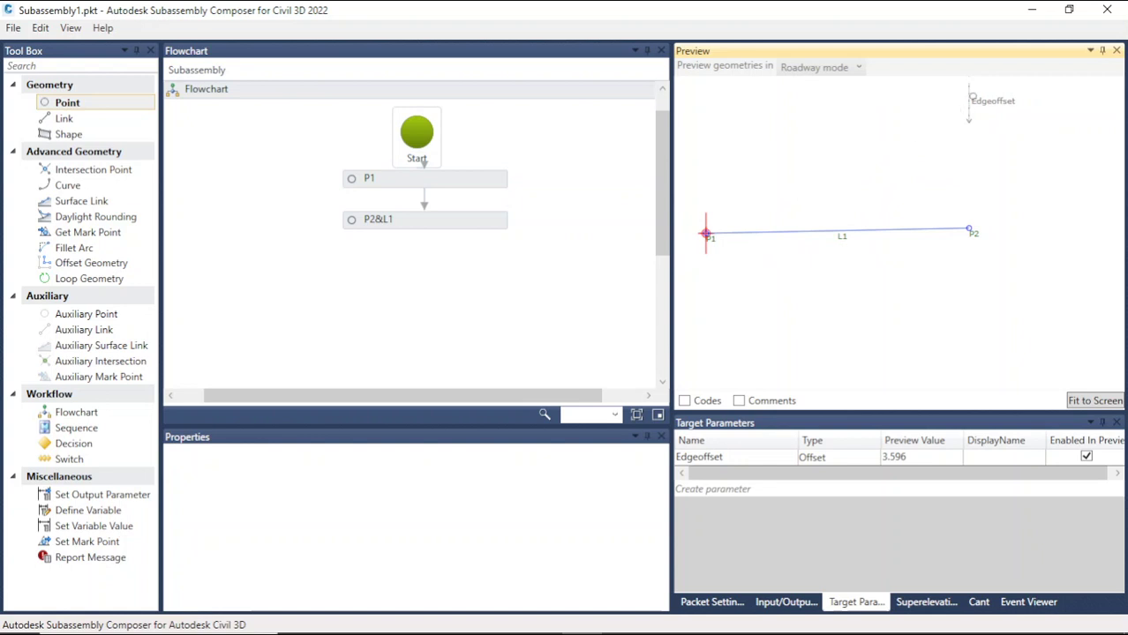
{"action": "mouse_move", "coordinate": [1000, 100]}
{"action": "left_mouse_down"}
{"action": "mouse_move", "coordinate": [899, 121]}
{"action": "mouse_move", "coordinate": [1055, 120]}
{"action": "mouse_move", "coordinate": [964, 127]}
{"action": "left_mouse_up"}
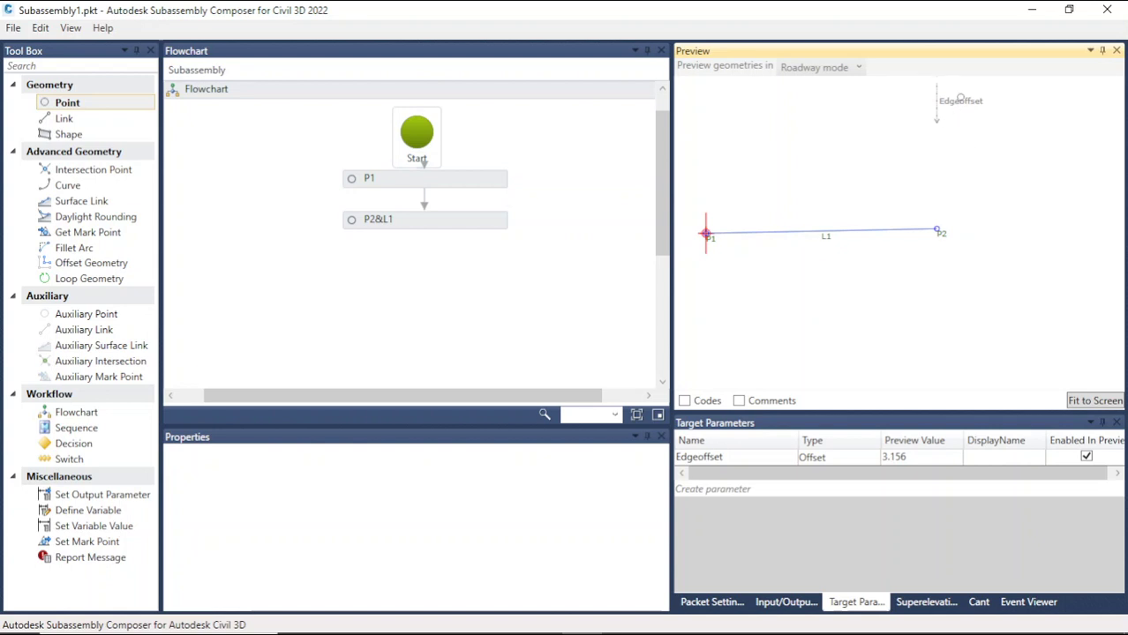
{"action": "left_click_drag", "start_coordinate": [960, 103], "coordinate": [1012, 105]}
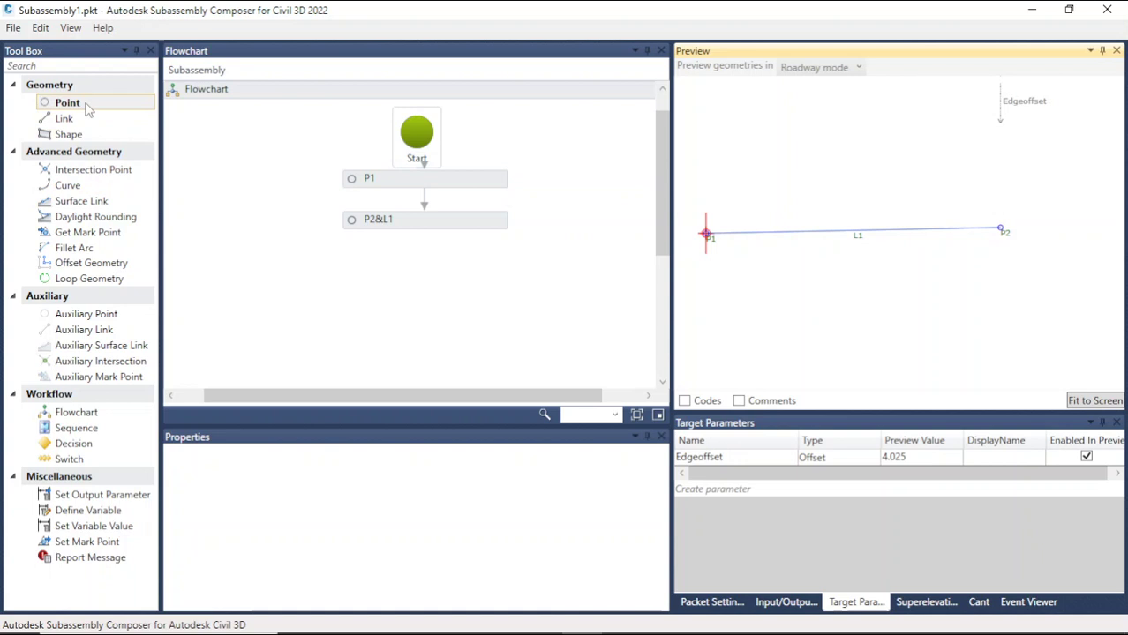
Step: Add a new point after P2&L1 with a link from P2
{"action": "left_click_drag", "start_coordinate": [86, 108], "coordinate": [430, 276]}
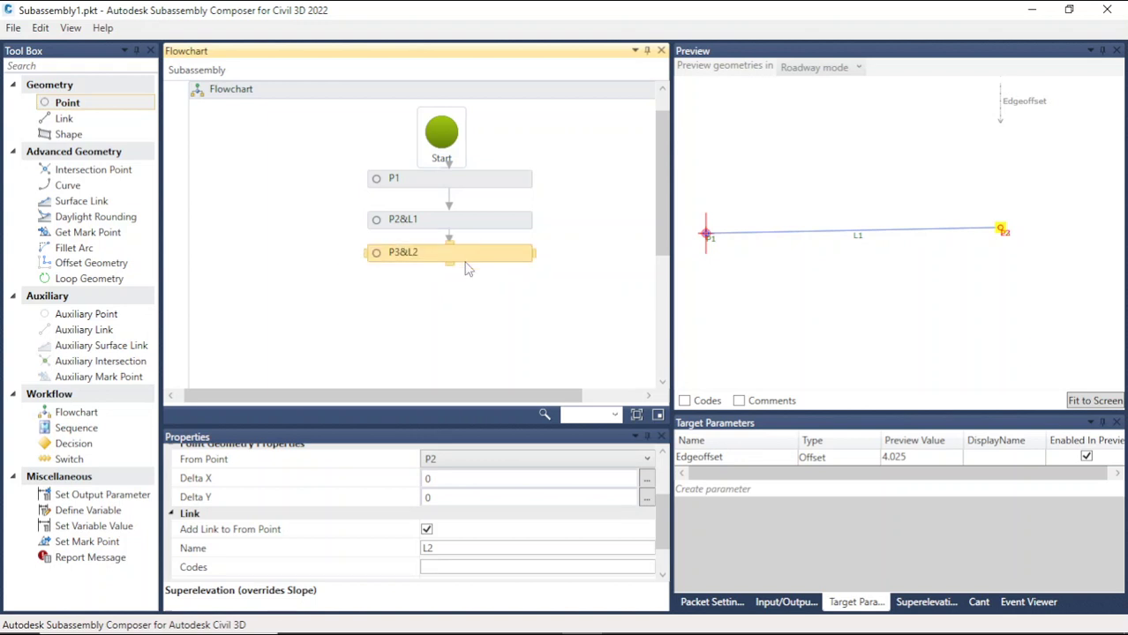
{"action": "scroll", "coordinate": [1012, 231], "scroll_direction": "up", "scroll_amount": 6}
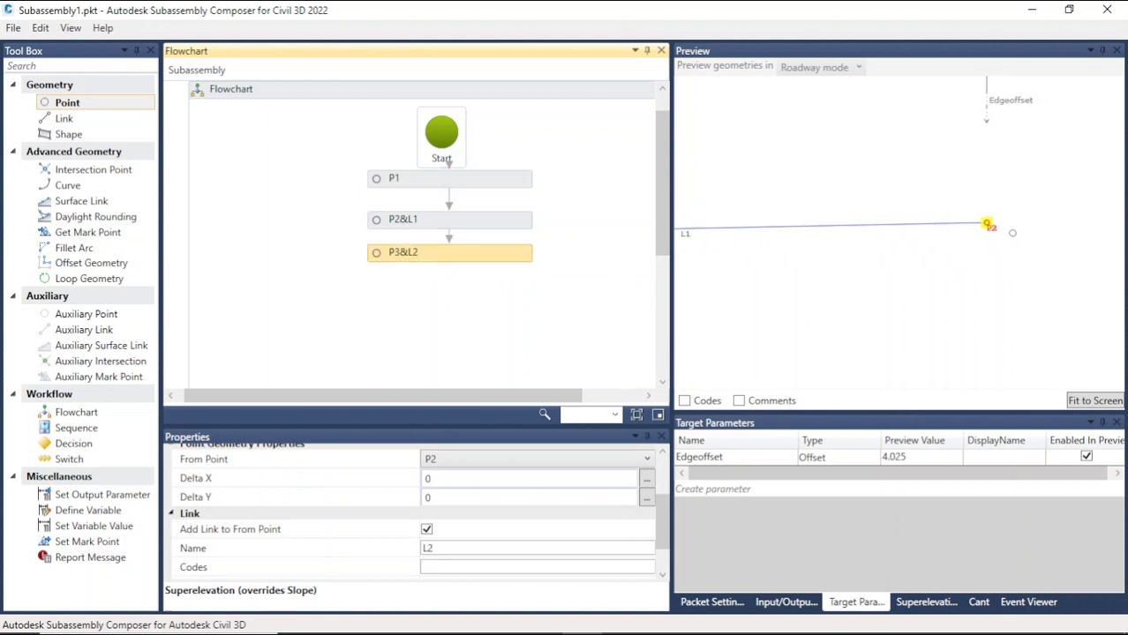
{"action": "left_click", "coordinate": [548, 264]}
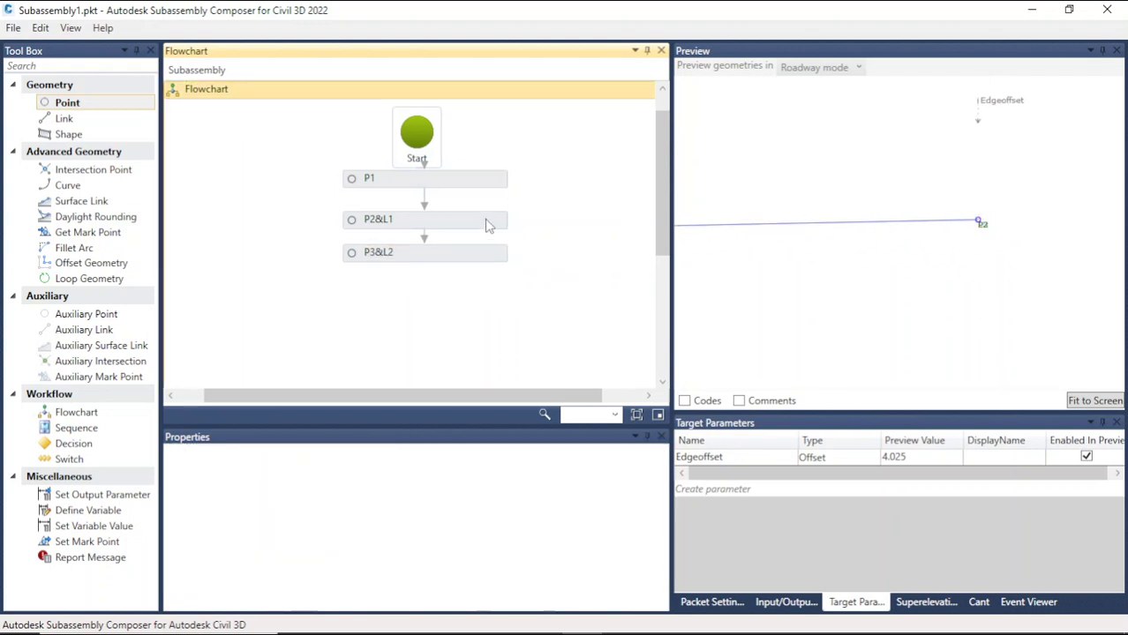
{"action": "left_click", "coordinate": [488, 255]}
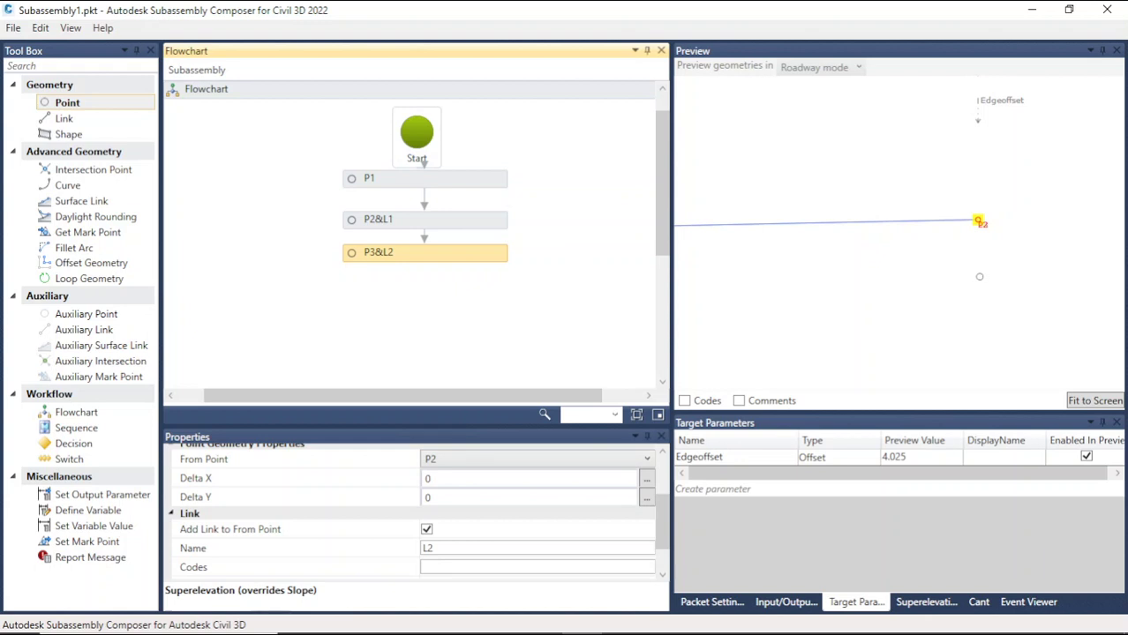
Step: Rename input parameter Parameter5 to LinkCode
{"action": "left_click", "coordinate": [662, 507]}
{"action": "left_click_drag", "start_coordinate": [662, 511], "coordinate": [667, 528]}
{"action": "left_click", "coordinate": [785, 602]}
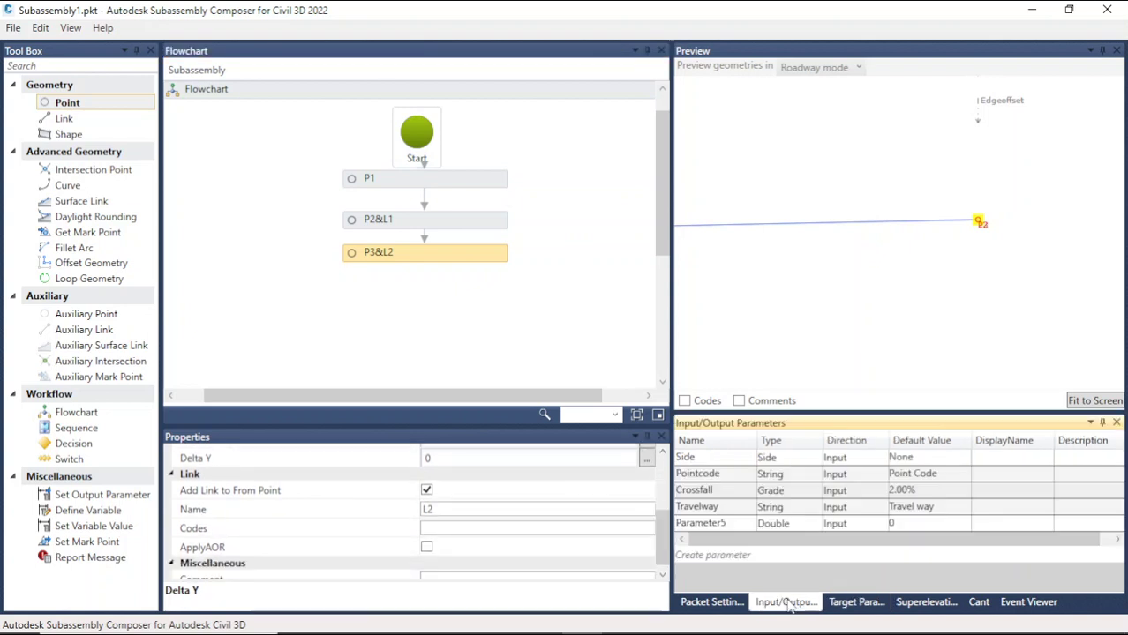
{"action": "left_click", "coordinate": [744, 525]}
{"action": "left_click", "coordinate": [744, 524]}
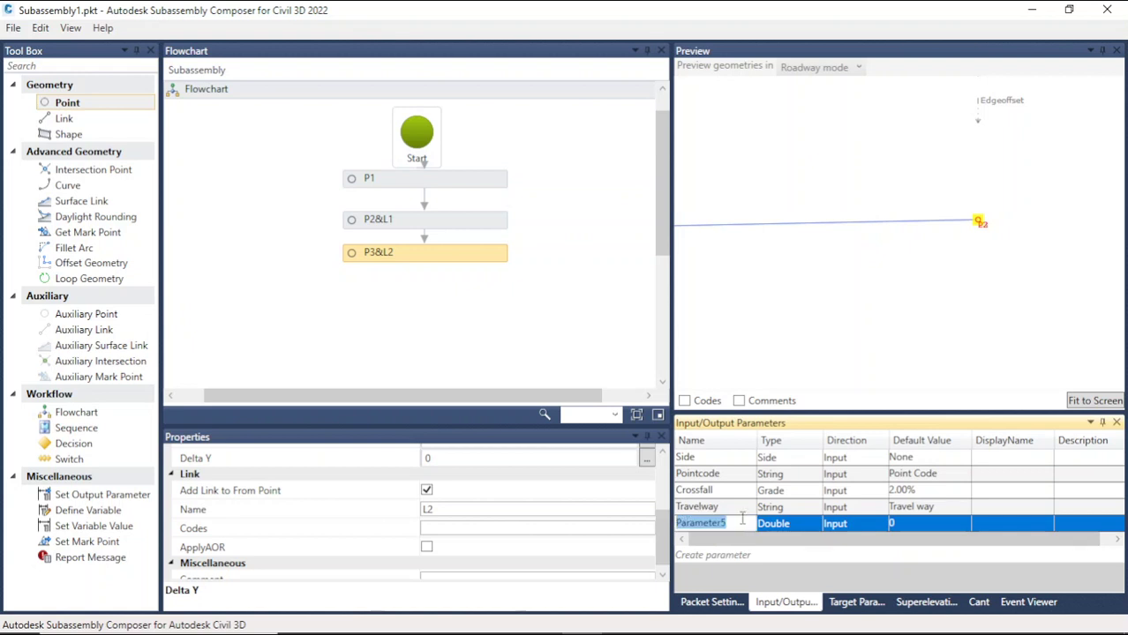
{"action": "type", "text": "Li"}
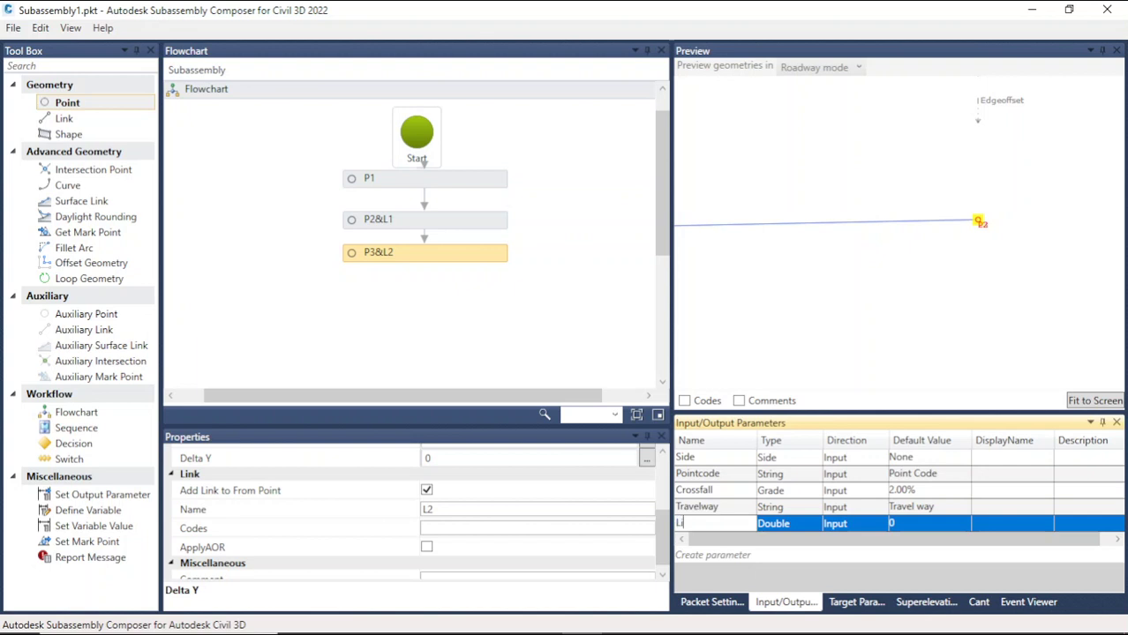
{"action": "type", "text": "nk Co"}
{"action": "left_click", "coordinate": [696, 527]}
{"action": "key", "text": "BackSpace"}
Step: Set the LinkCode parameter's type to String and its default value to Link Code
{"action": "left_click", "coordinate": [804, 529]}
{"action": "left_click", "coordinate": [804, 528]}
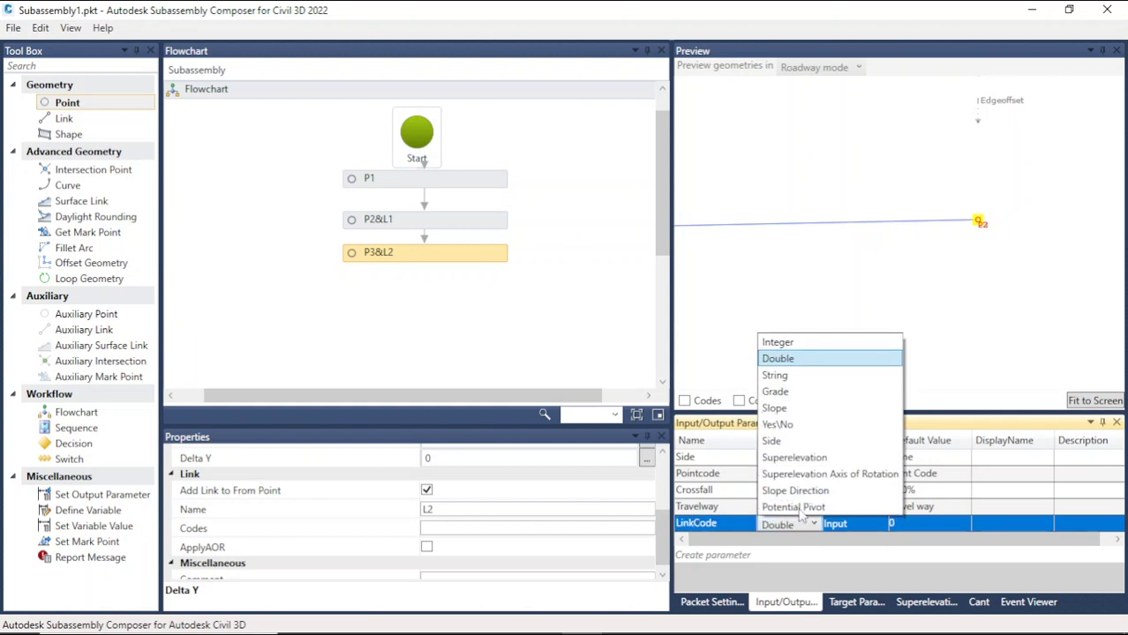
{"action": "left_click", "coordinate": [778, 372]}
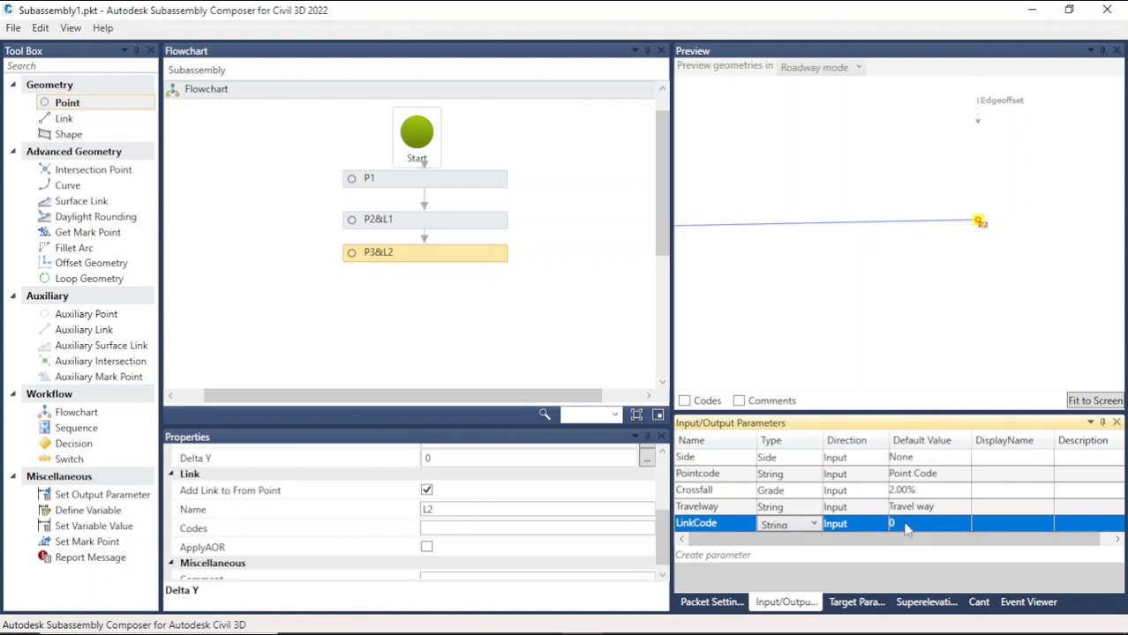
{"action": "left_click", "coordinate": [891, 528]}
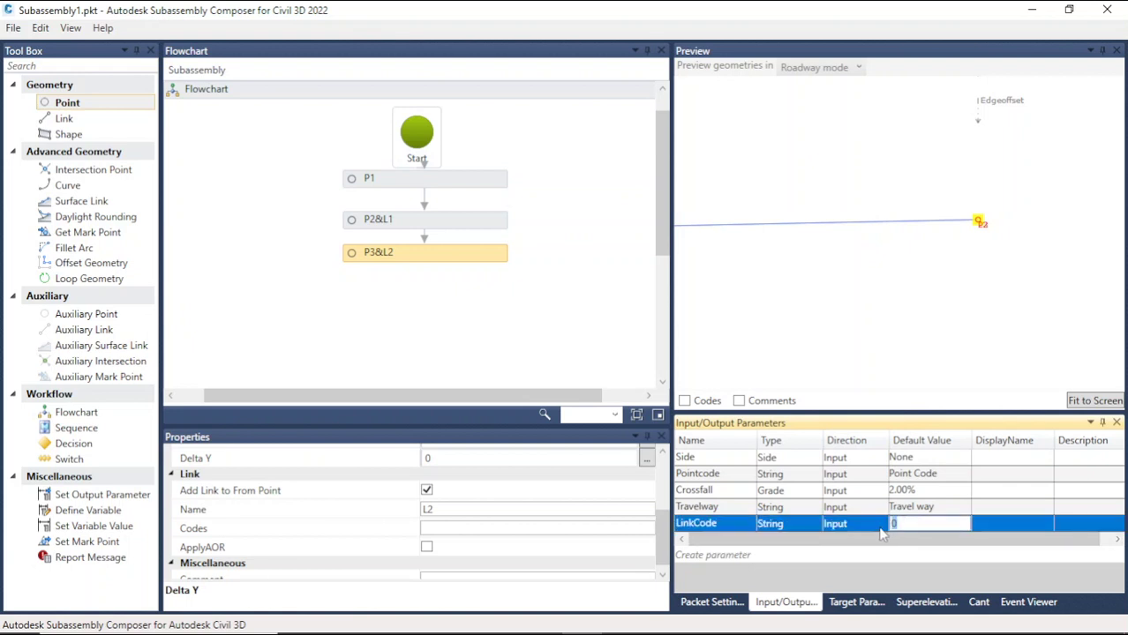
{"action": "type", "text": "Link Code"}
{"action": "left_click", "coordinate": [948, 511]}
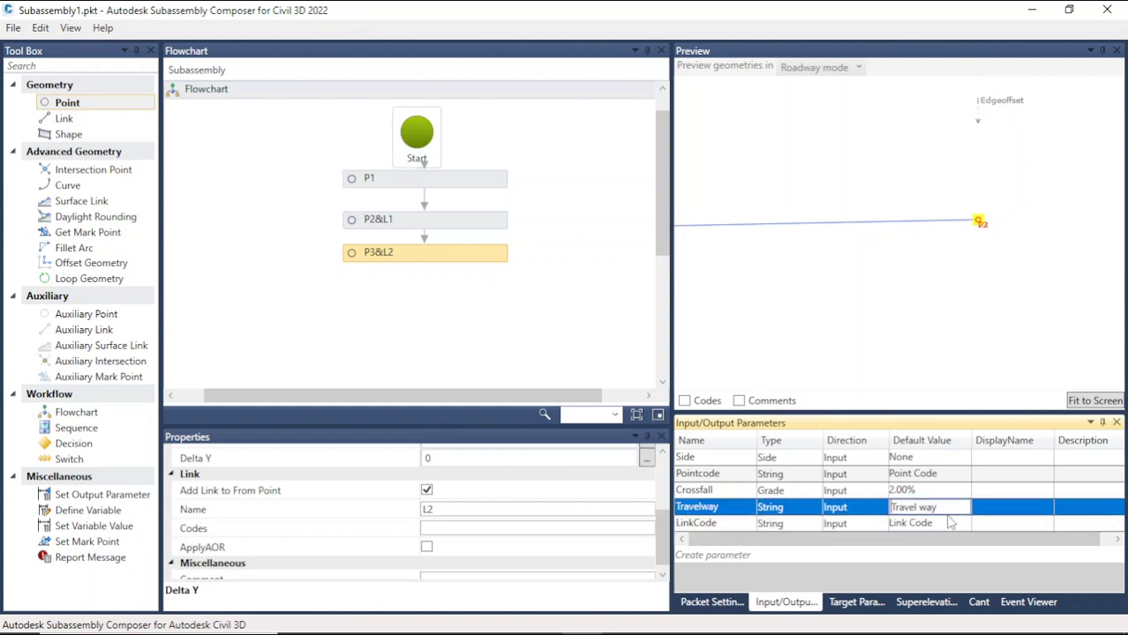
Step: Set P3's Point Codes to the Pointcode parameter
{"action": "left_click", "coordinate": [950, 523]}
{"action": "left_click", "coordinate": [743, 528]}
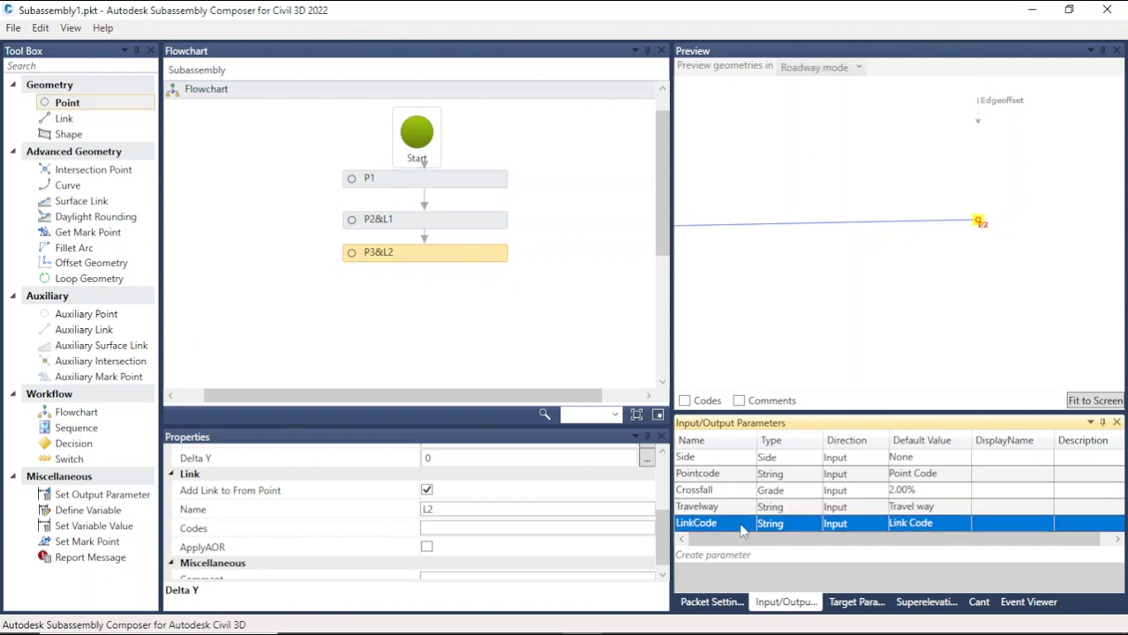
{"action": "left_click", "coordinate": [742, 525]}
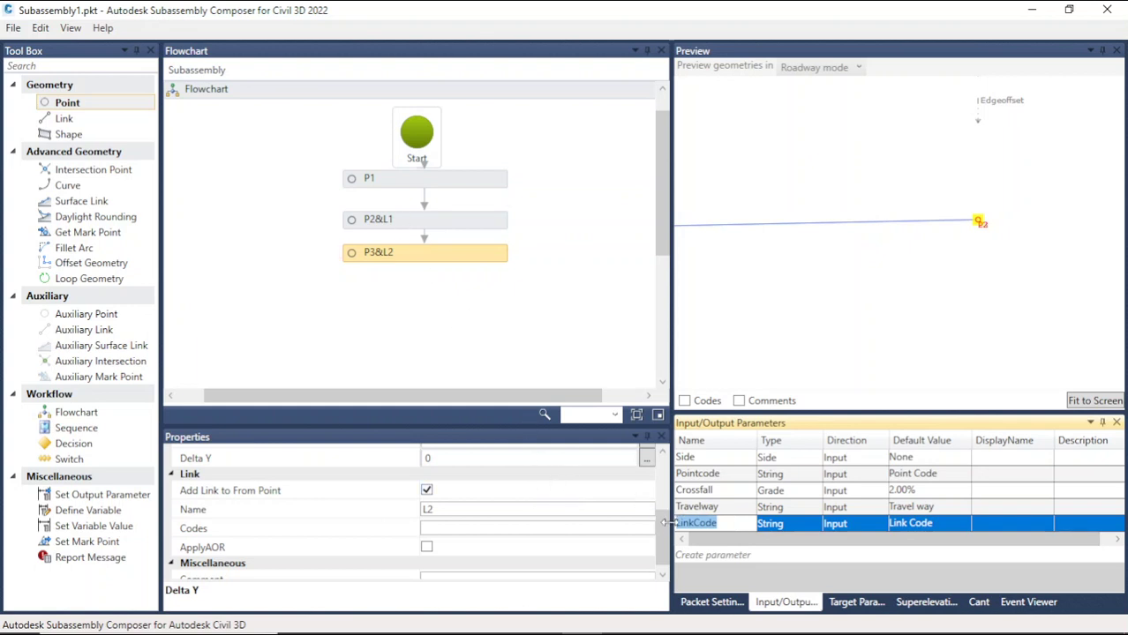
{"action": "left_click_drag", "start_coordinate": [671, 529], "coordinate": [669, 479]}
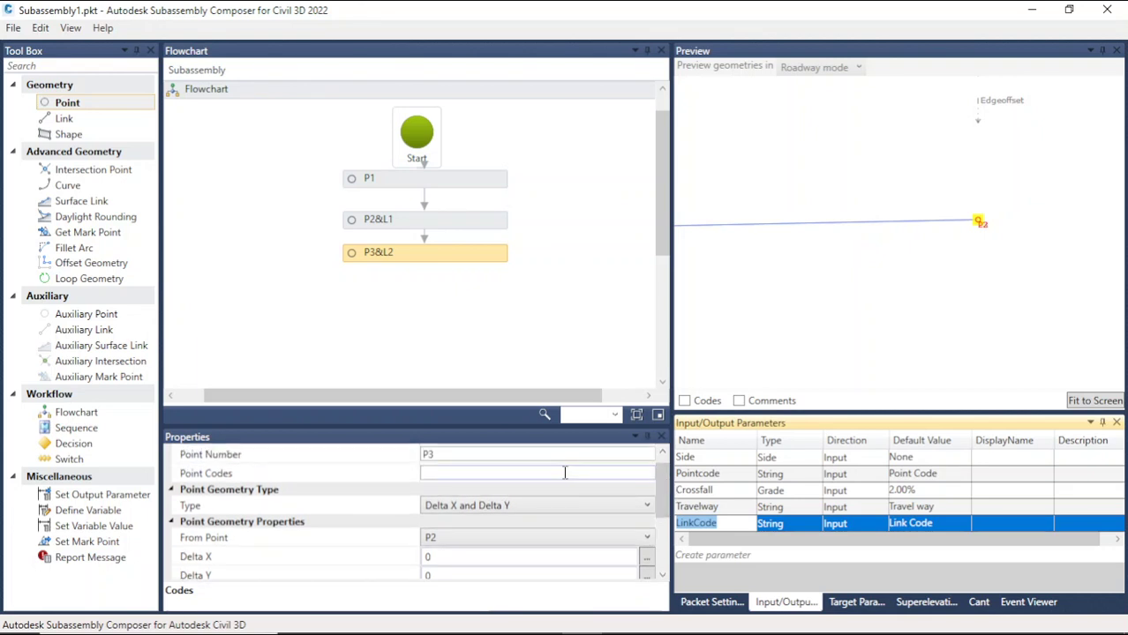
{"action": "left_click", "coordinate": [748, 476]}
{"action": "key", "text": "ctrl+c"}
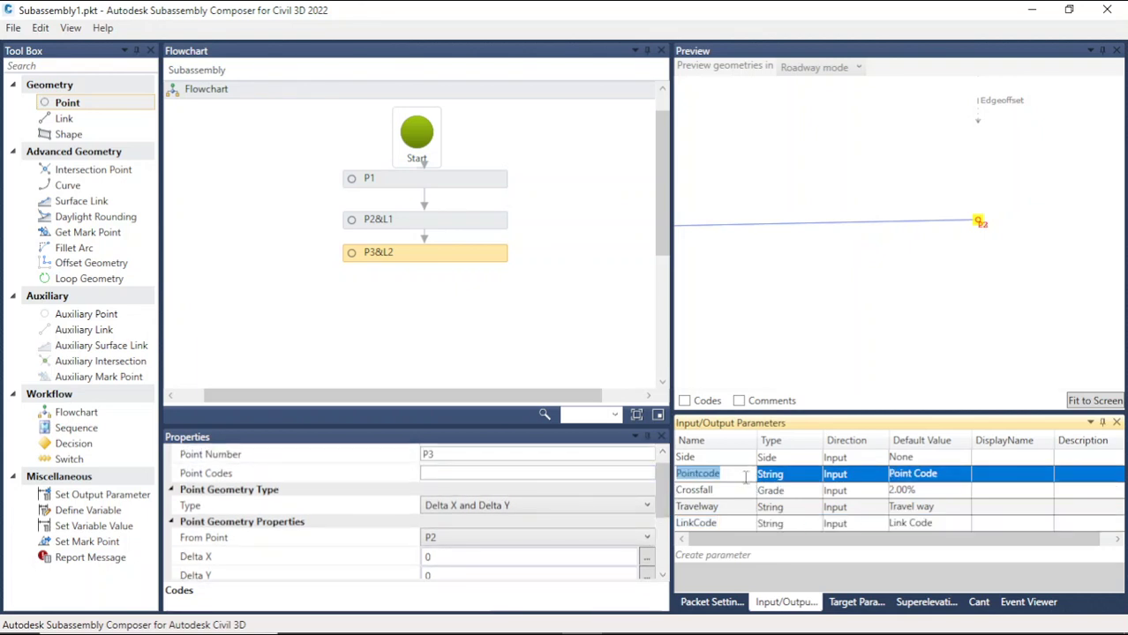
{"action": "left_click", "coordinate": [538, 474]}
{"action": "key", "text": "ctrl+v"}
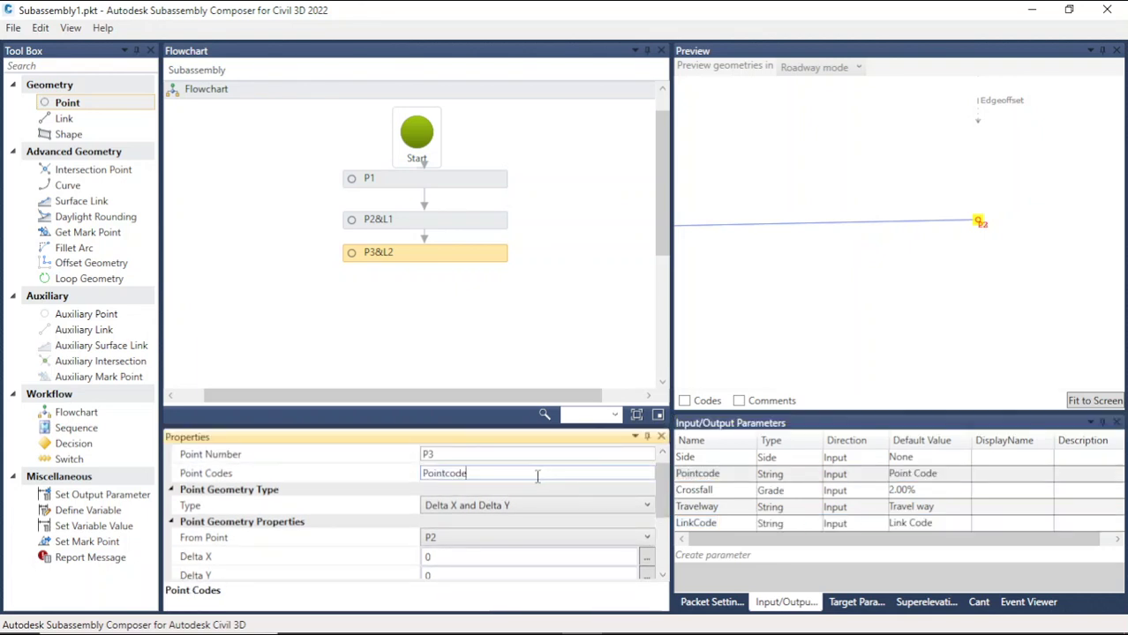
Step: Create a new input parameter and name it Thickness
{"action": "left_click_drag", "start_coordinate": [667, 502], "coordinate": [668, 525]}
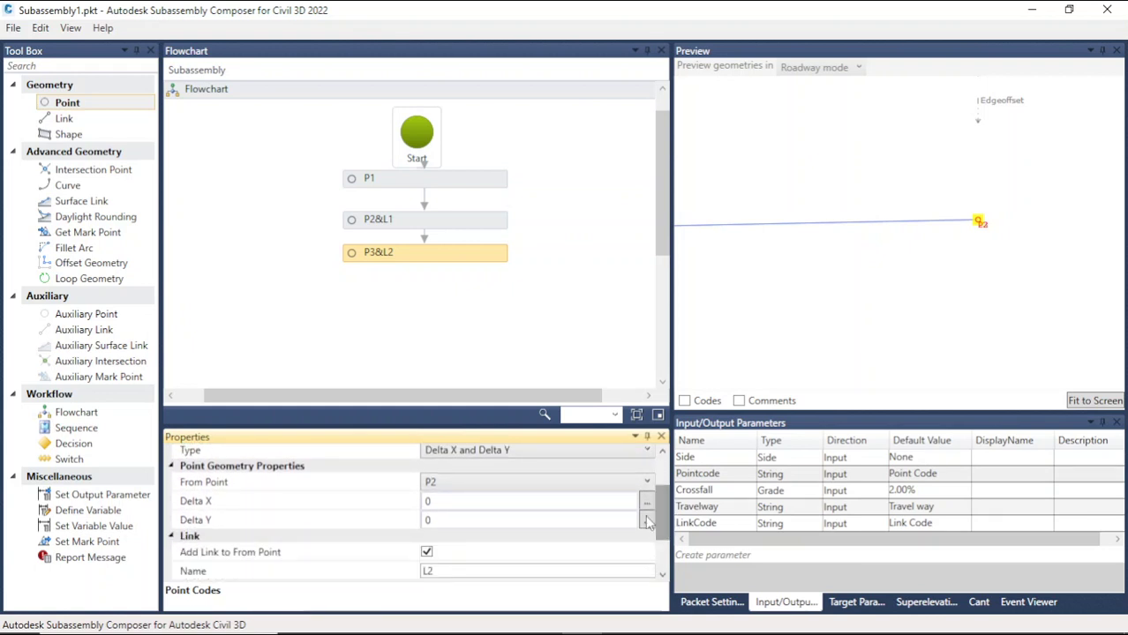
{"action": "left_click", "coordinate": [472, 502]}
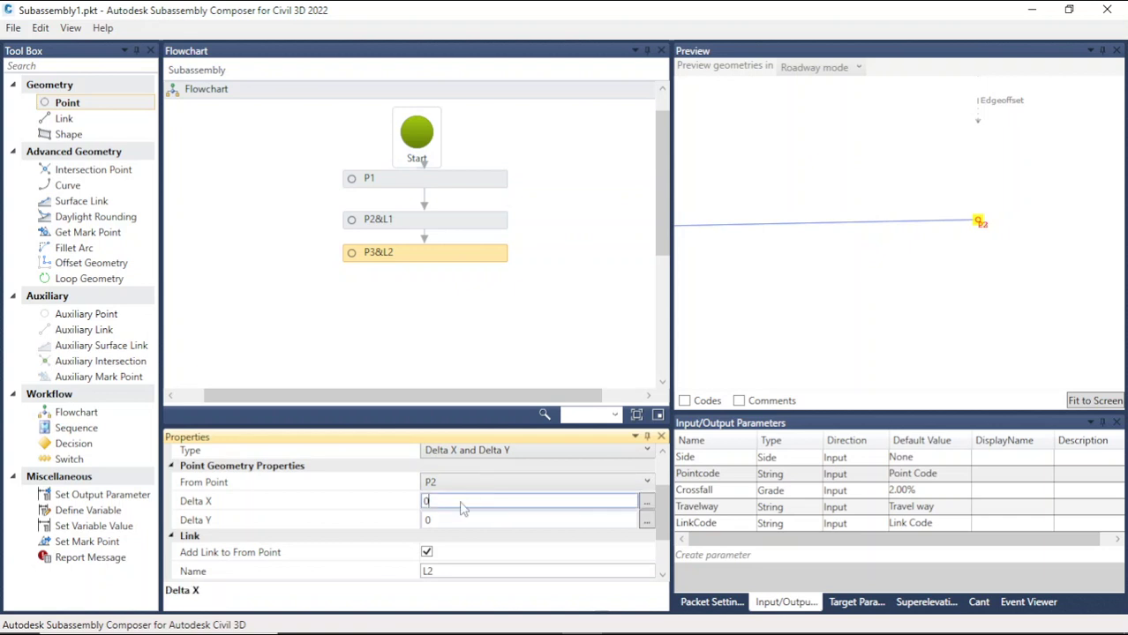
{"action": "left_click", "coordinate": [439, 520]}
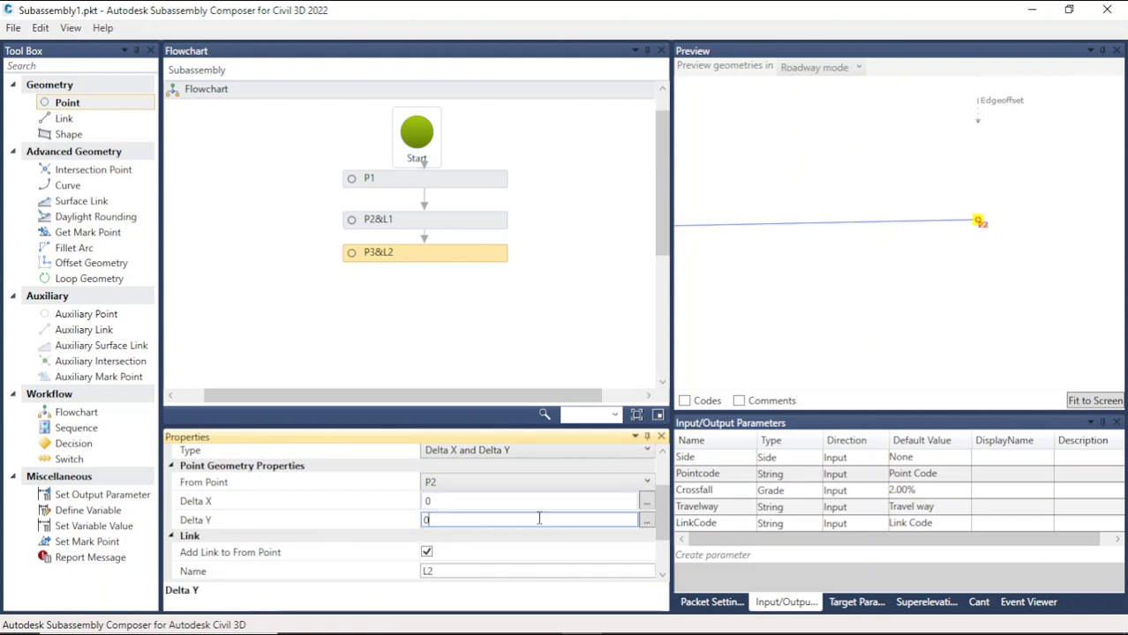
{"action": "left_click", "coordinate": [748, 556]}
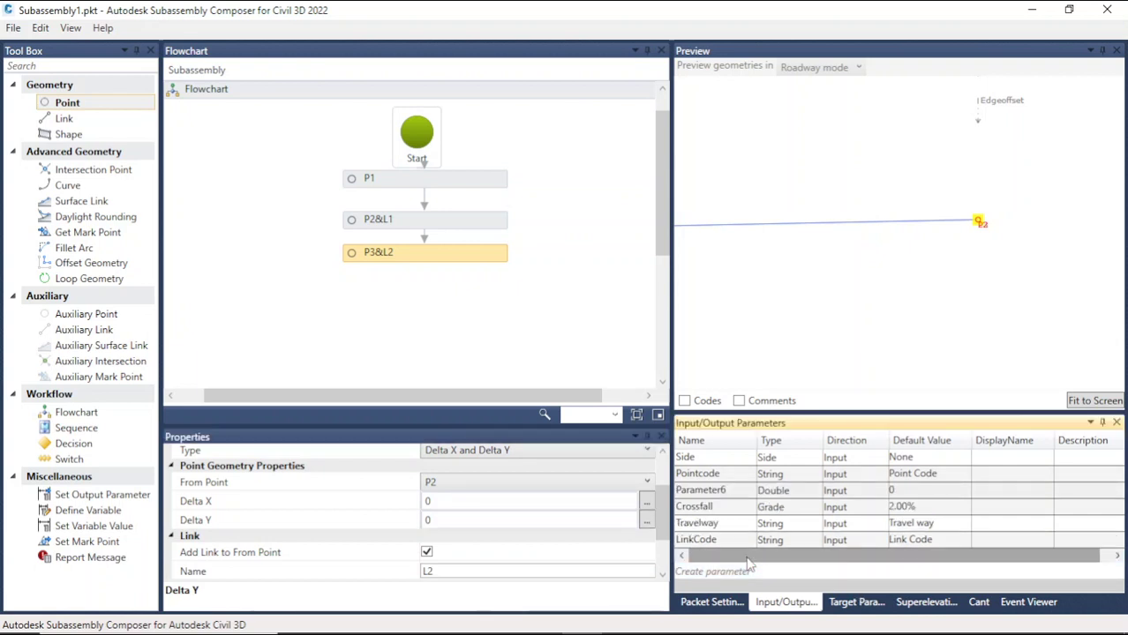
{"action": "double_click", "coordinate": [731, 491]}
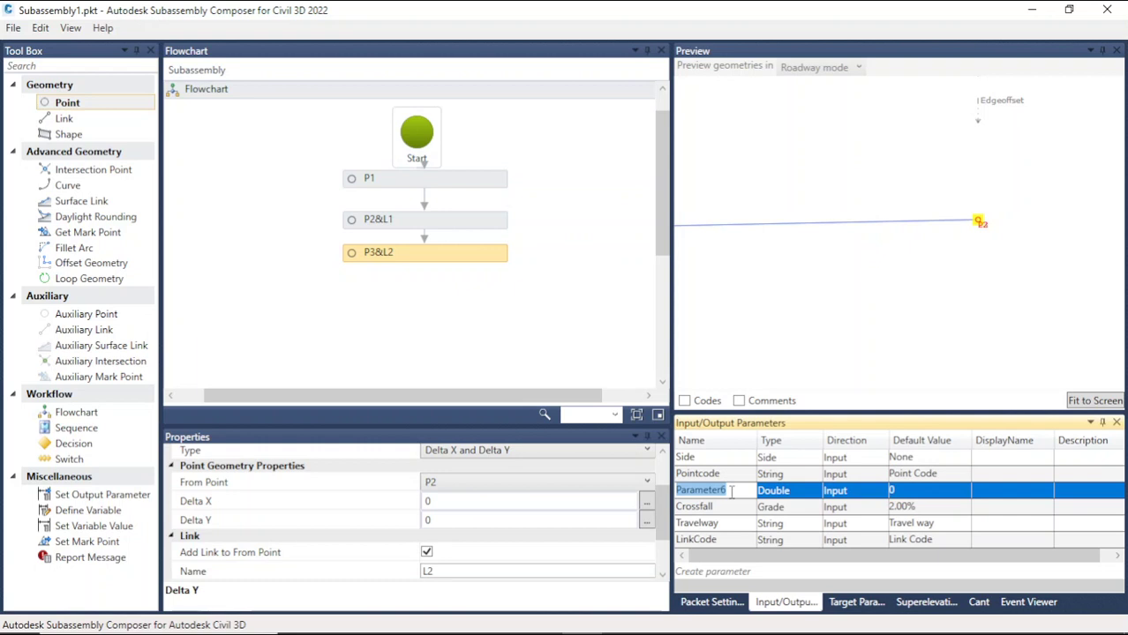
{"action": "type", "text": "Thick"}
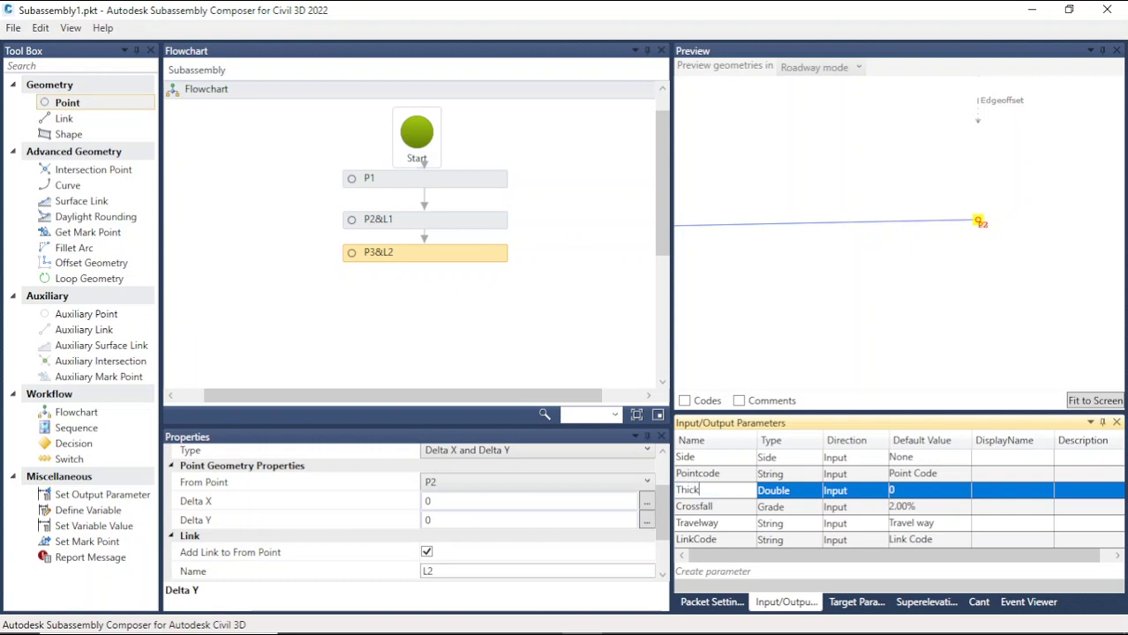
{"action": "type", "text": "ness"}
Step: Try to set the Thickness parameter's default value to Concrete Thickness
{"action": "left_click", "coordinate": [905, 491]}
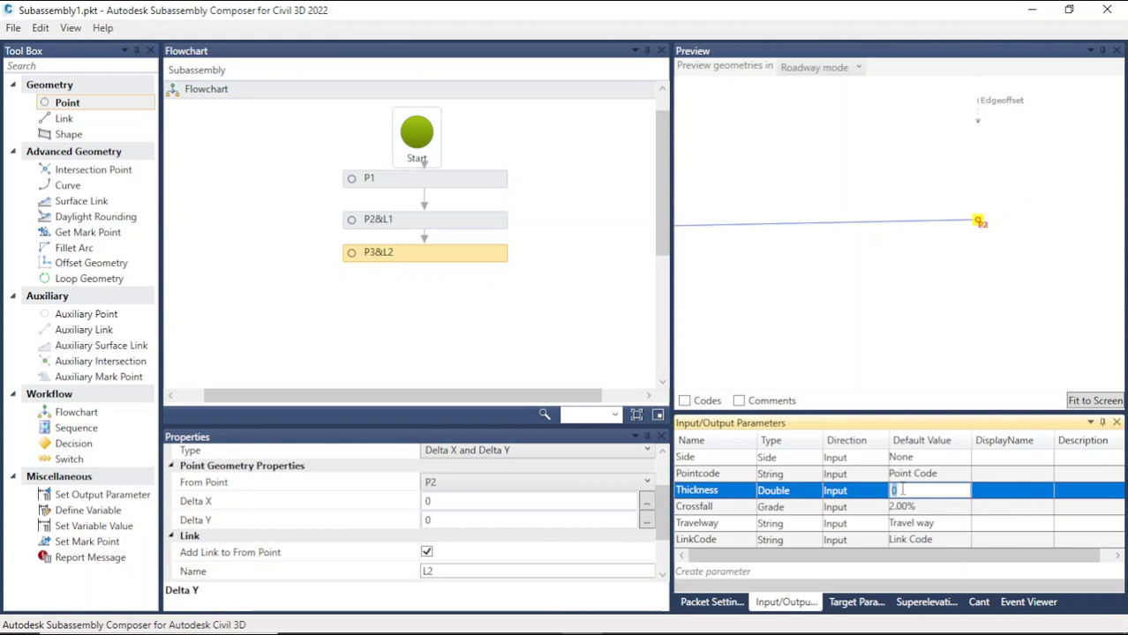
{"action": "type", "text": "0"}
{"action": "type", "text": "ess"}
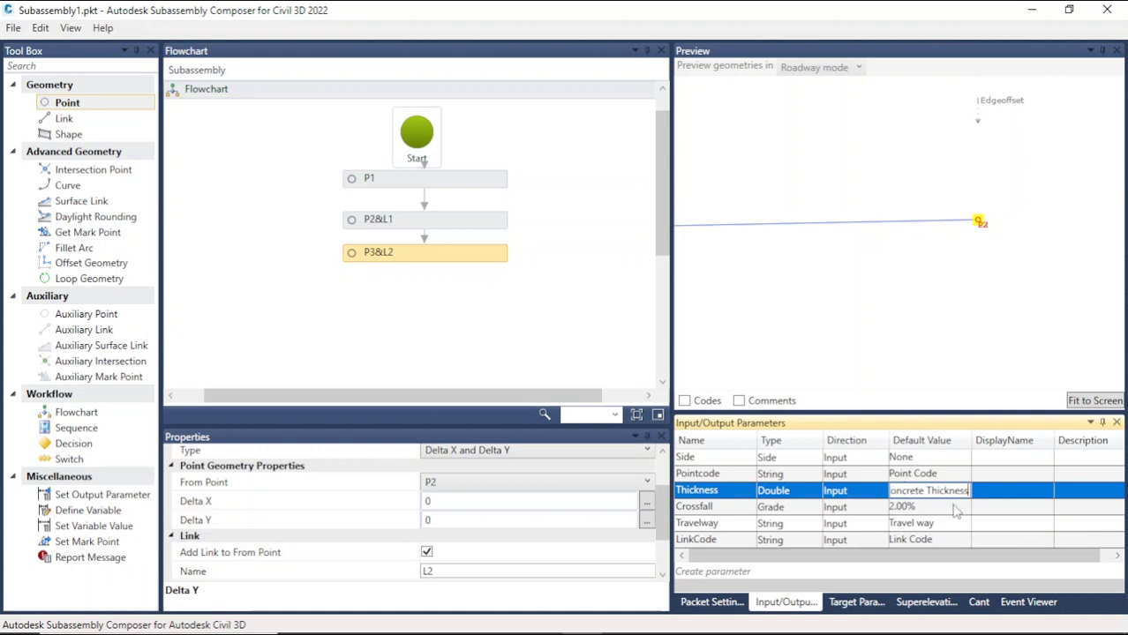
{"action": "left_click", "coordinate": [724, 497]}
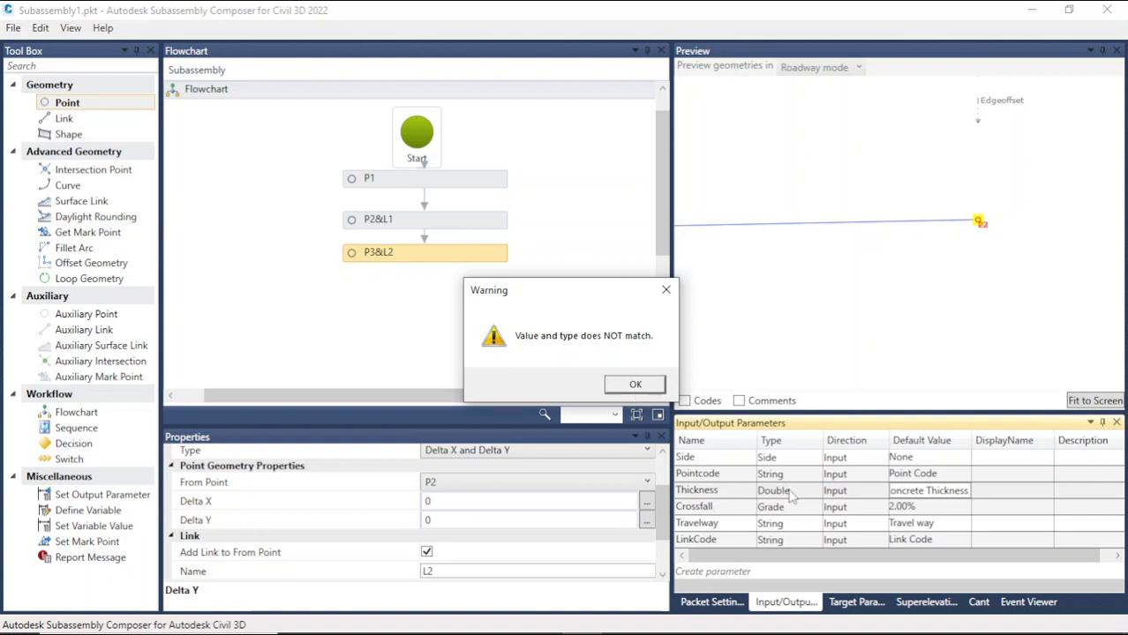
{"action": "left_click", "coordinate": [791, 497]}
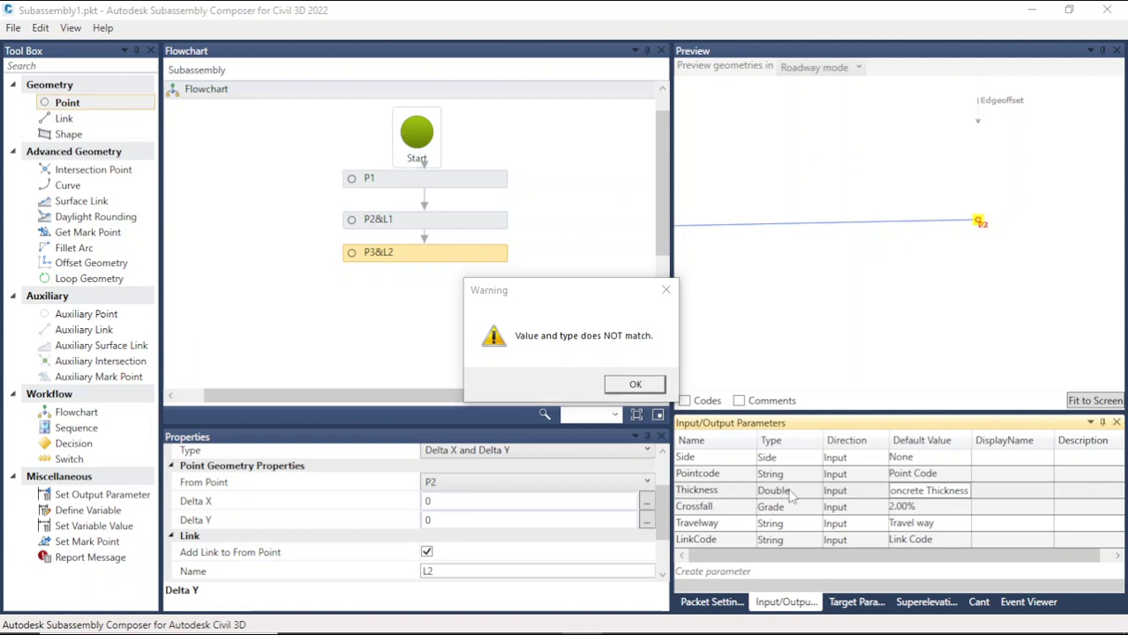
{"action": "left_click", "coordinate": [965, 494]}
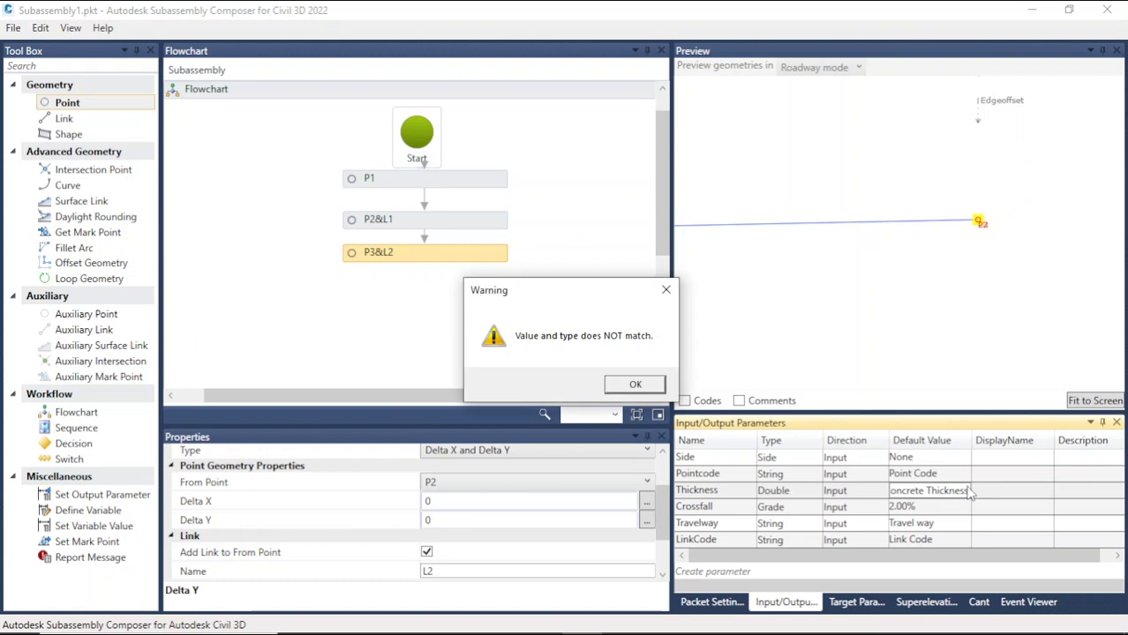
{"action": "left_click", "coordinate": [623, 386]}
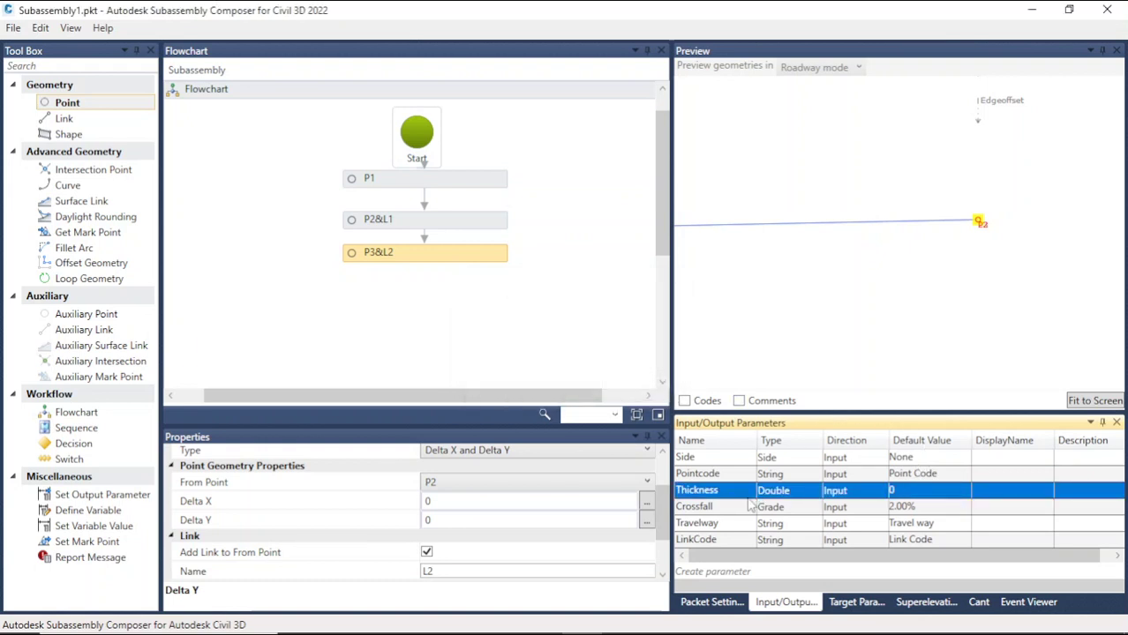
Step: Set the Thickness parameter's default value to 0.2
{"action": "left_click", "coordinate": [916, 491]}
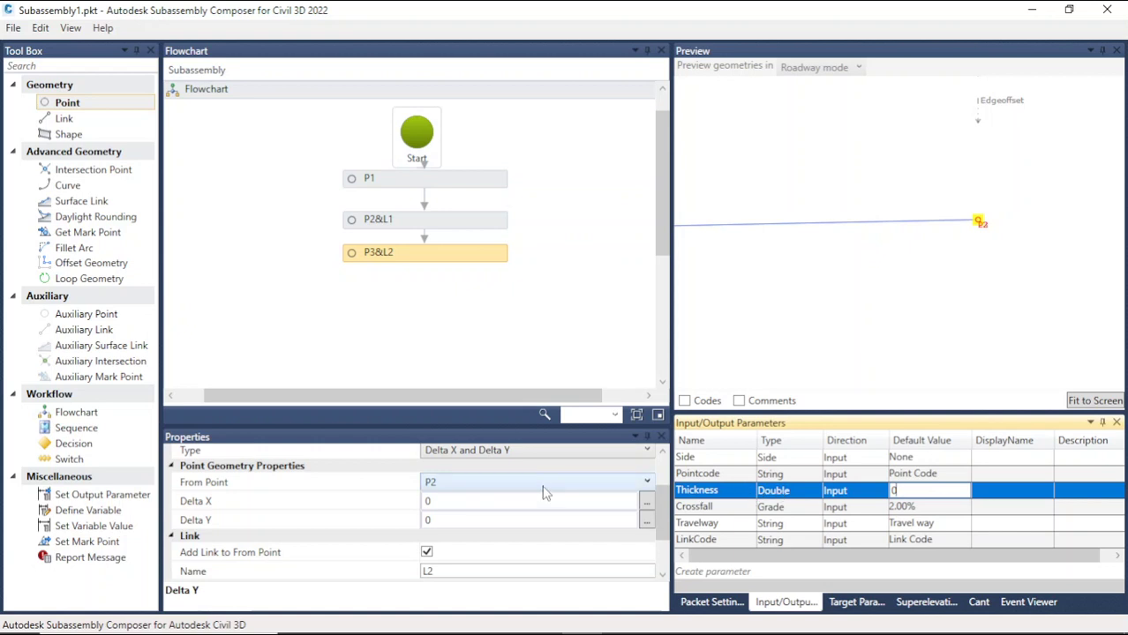
{"action": "left_click", "coordinate": [750, 493]}
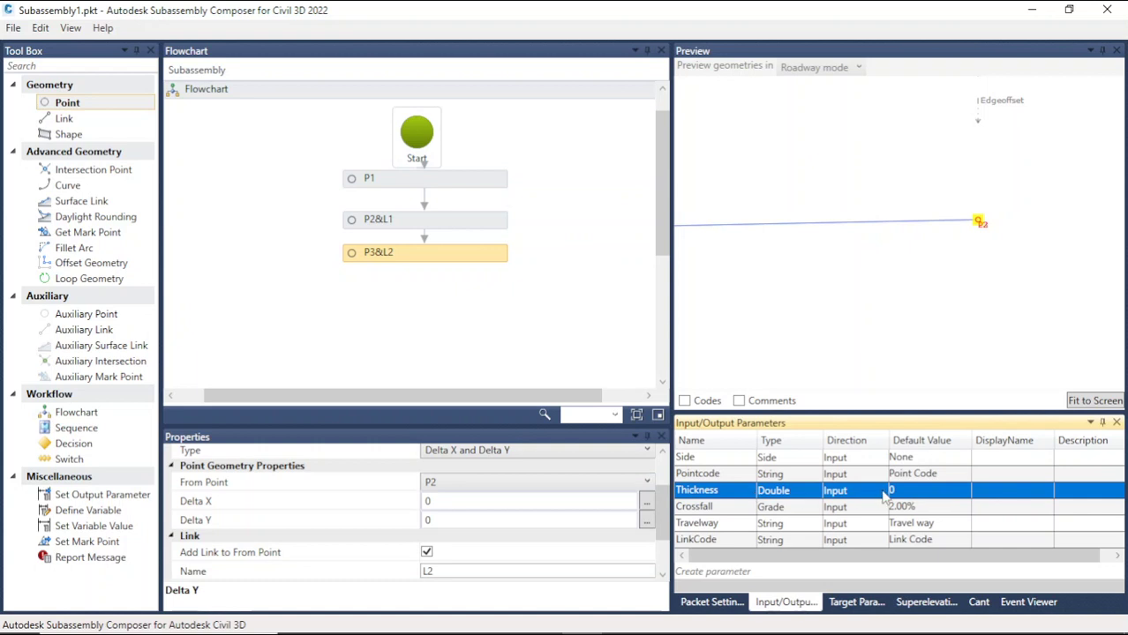
{"action": "left_click", "coordinate": [923, 494]}
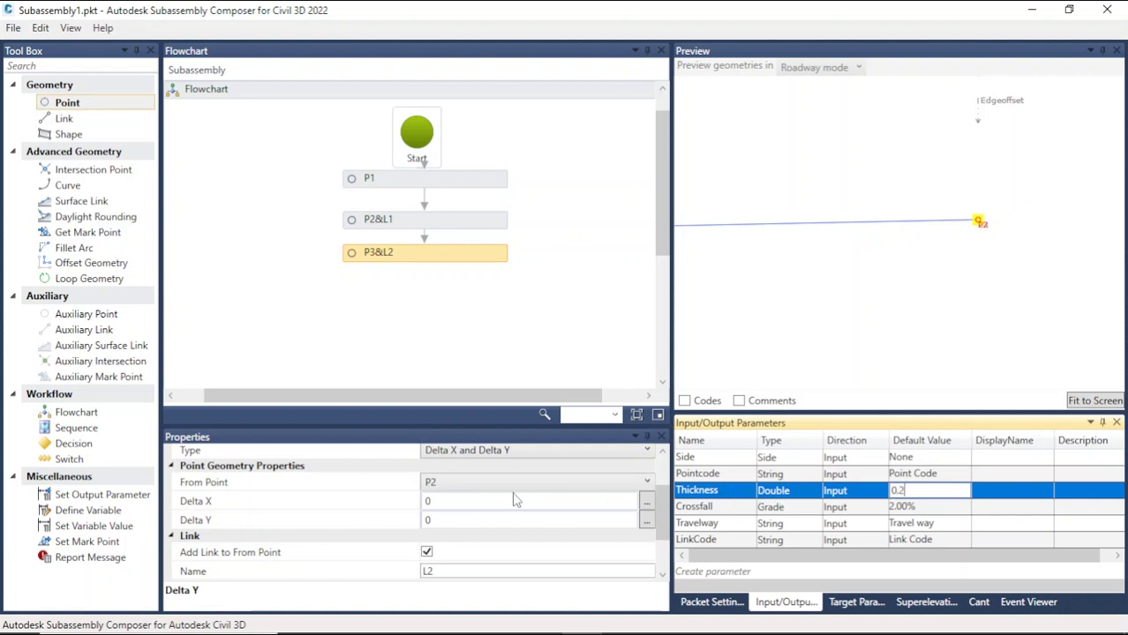
{"action": "key", "text": "Return"}
Step: Set P3's Delta Y to -Thickness so the point drops below P2
{"action": "left_click", "coordinate": [732, 492]}
{"action": "key", "text": "ctrl+c"}
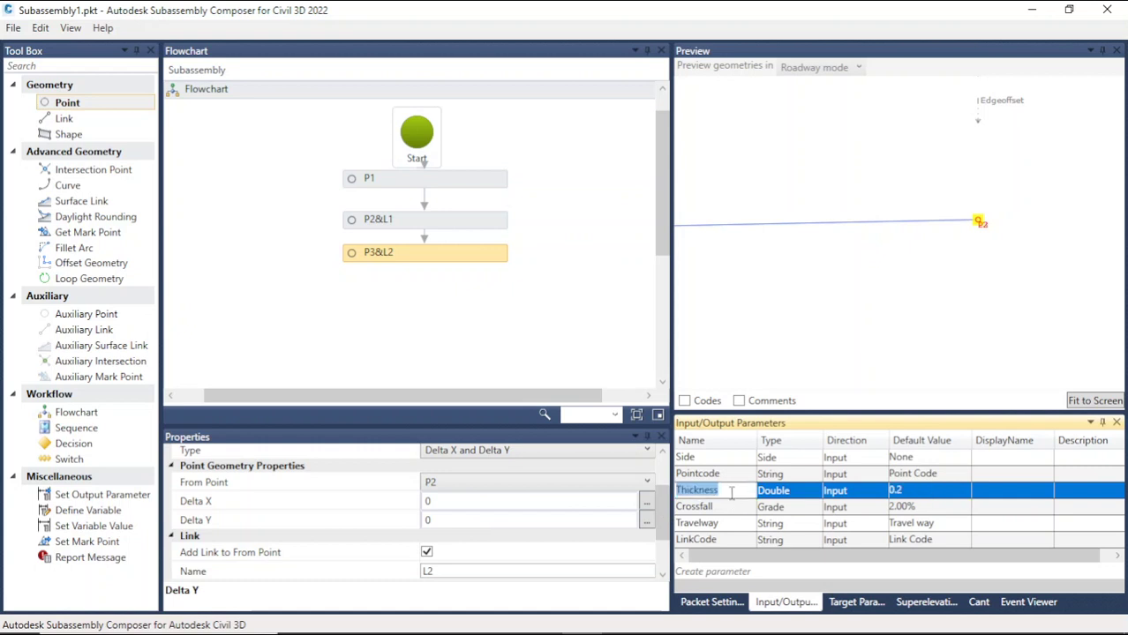
{"action": "left_click", "coordinate": [448, 521]}
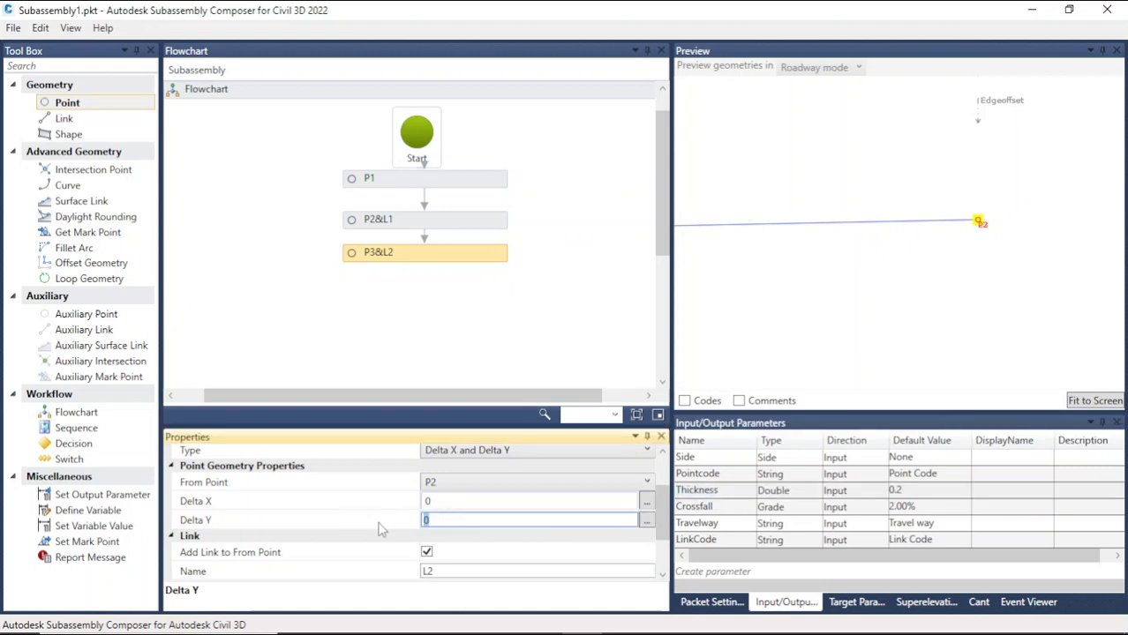
{"action": "key", "text": "ctrl+v"}
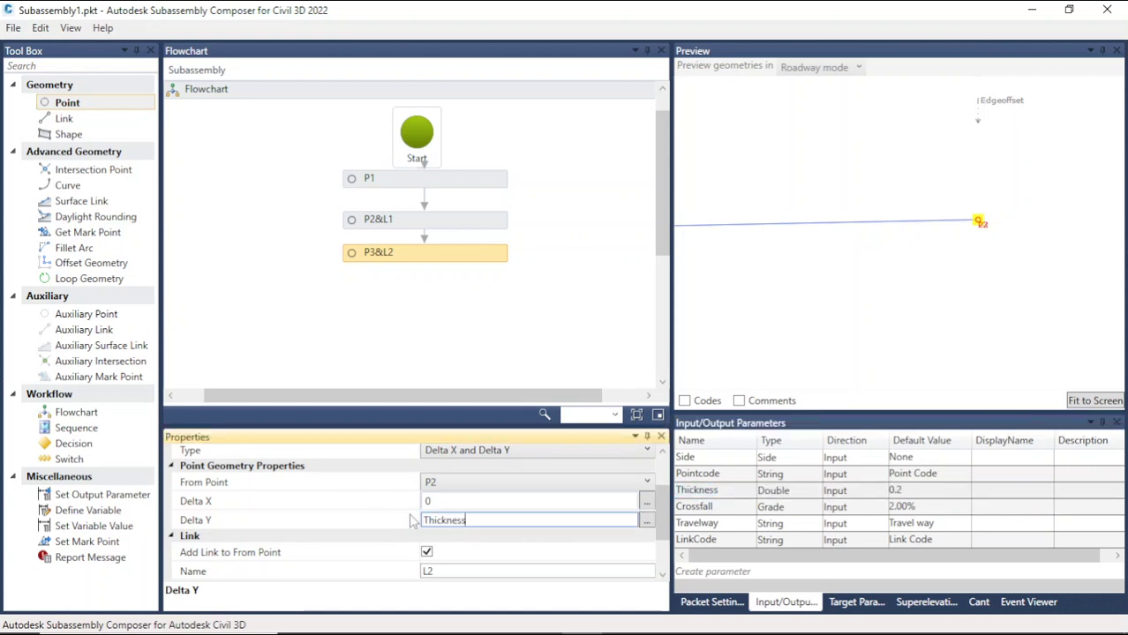
{"action": "left_click", "coordinate": [582, 353]}
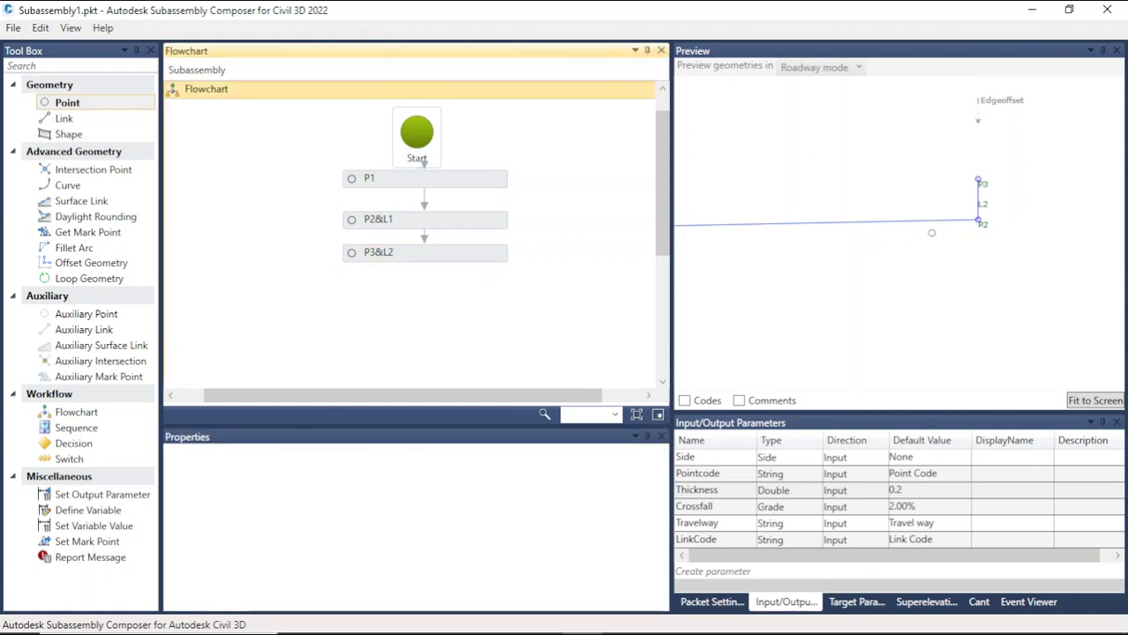
{"action": "left_click", "coordinate": [424, 253]}
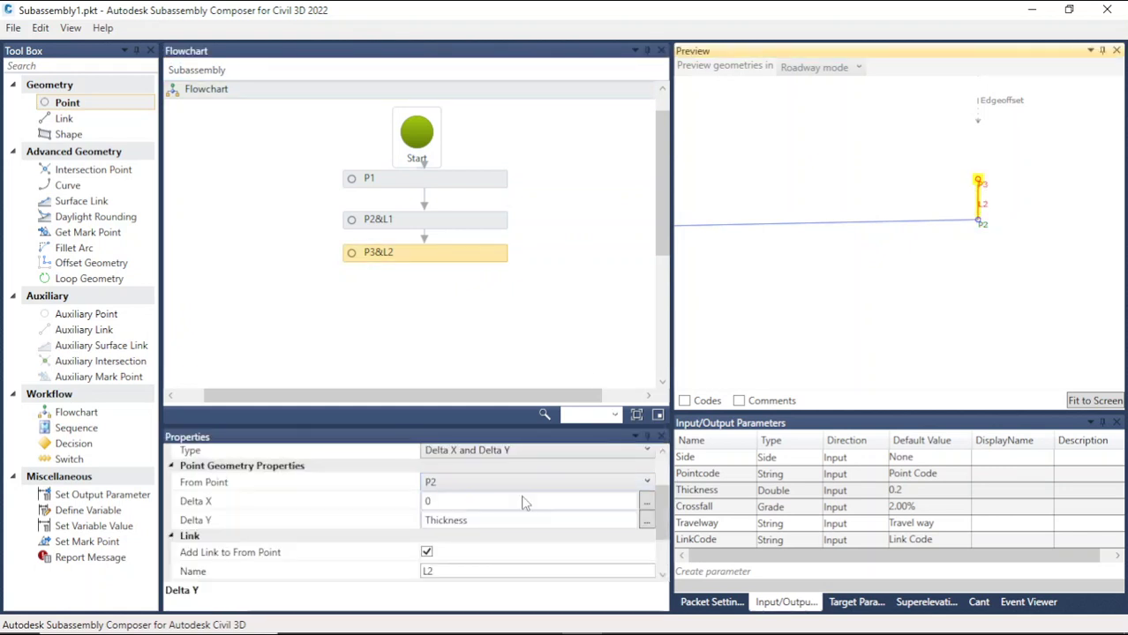
{"action": "left_click", "coordinate": [434, 521]}
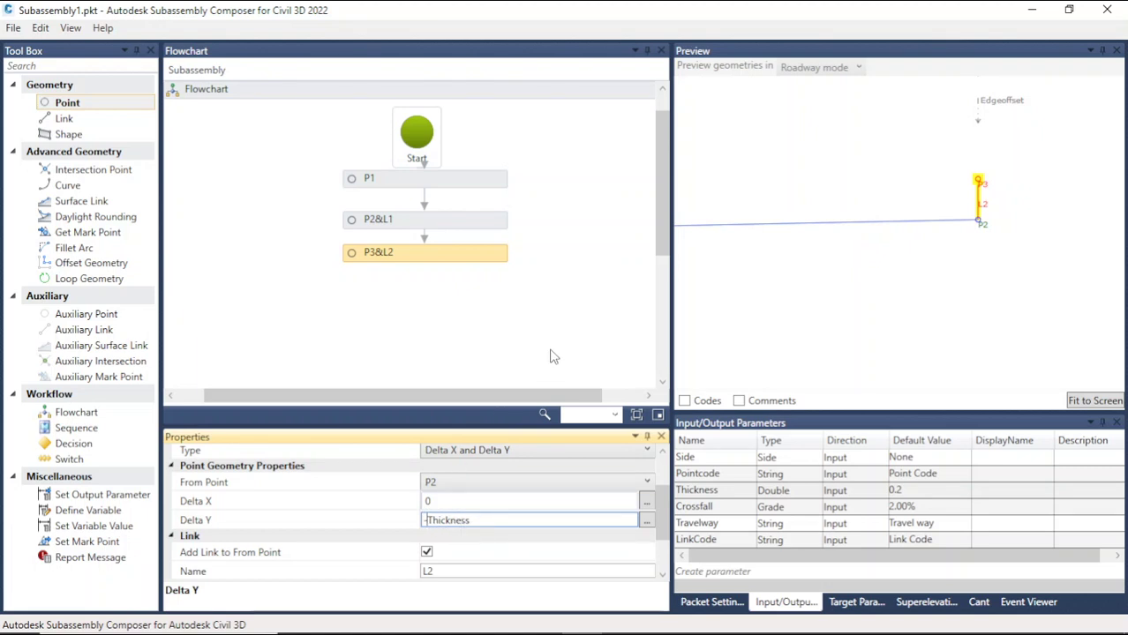
{"action": "left_click", "coordinate": [812, 288]}
{"action": "scroll", "coordinate": [944, 277], "scroll_direction": "down", "scroll_amount": 8}
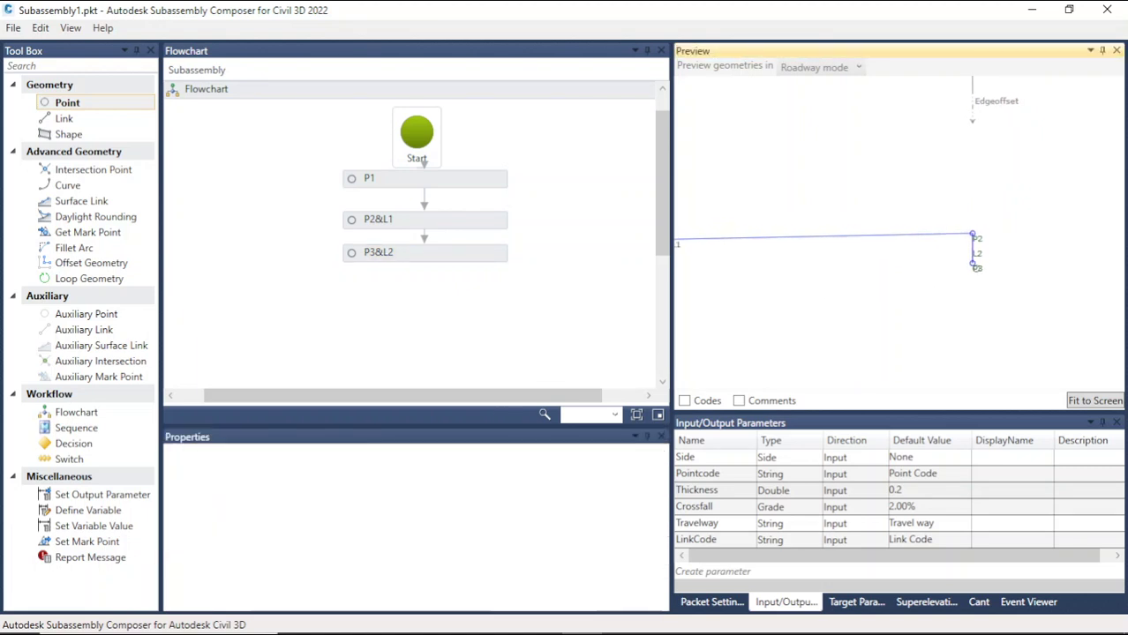
{"action": "scroll", "coordinate": [945, 277], "scroll_direction": "down", "scroll_amount": 2}
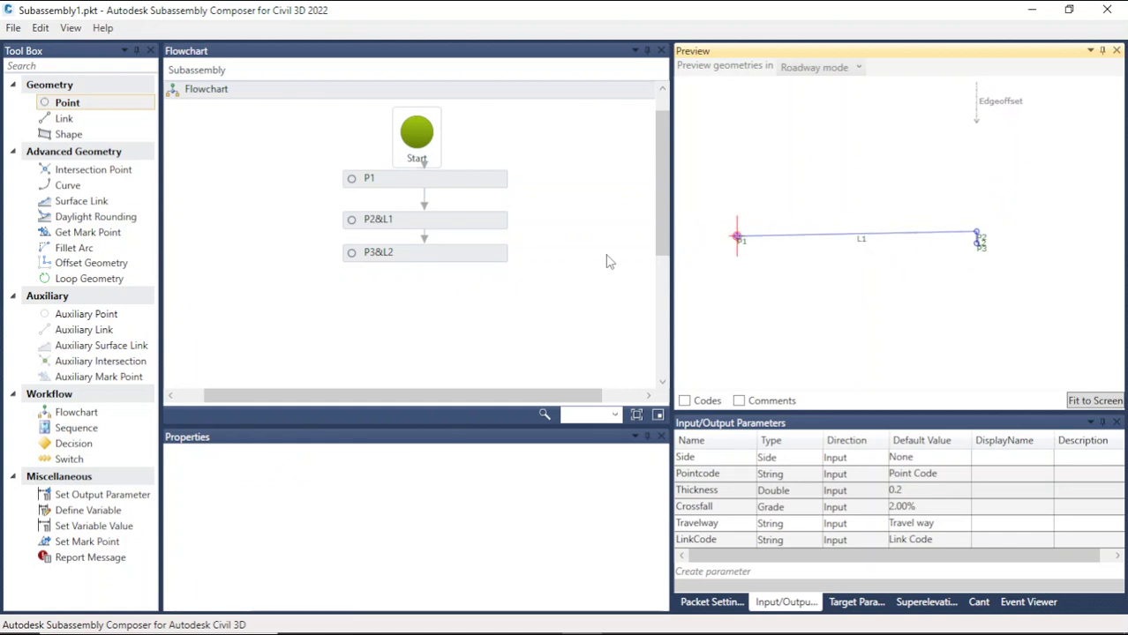
Step: Add a new point with link after P3&L2 and set its From Point to P1
{"action": "left_click_drag", "start_coordinate": [62, 106], "coordinate": [401, 296]}
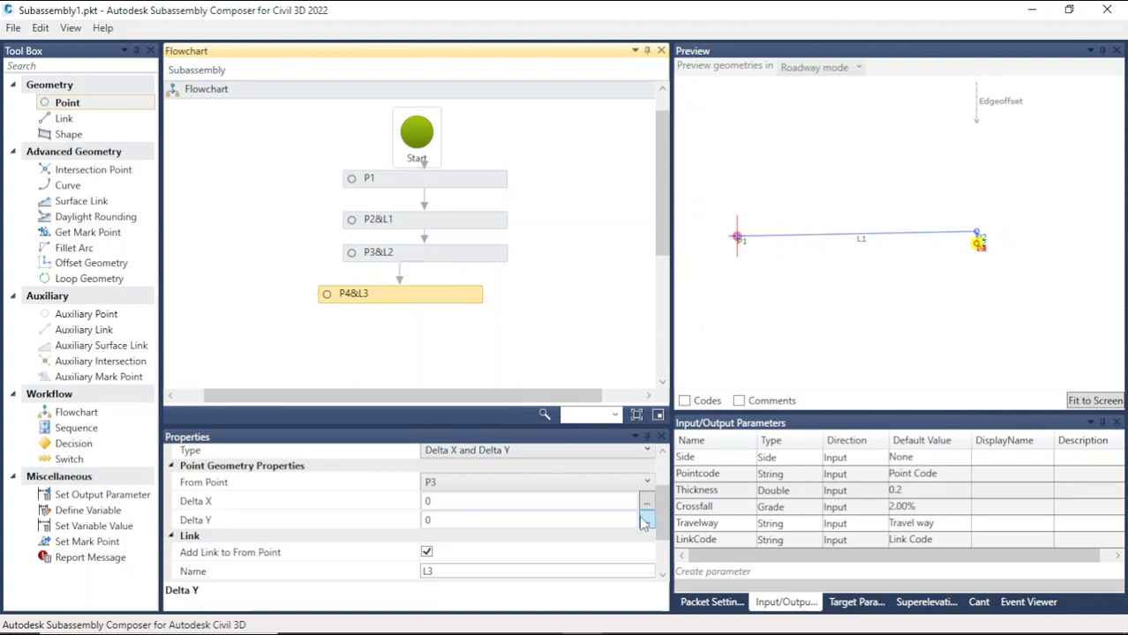
{"action": "mouse_move", "coordinate": [669, 523]}
{"action": "left_mouse_down"}
{"action": "mouse_move", "coordinate": [662, 479]}
{"action": "mouse_move", "coordinate": [667, 519]}
{"action": "left_mouse_up"}
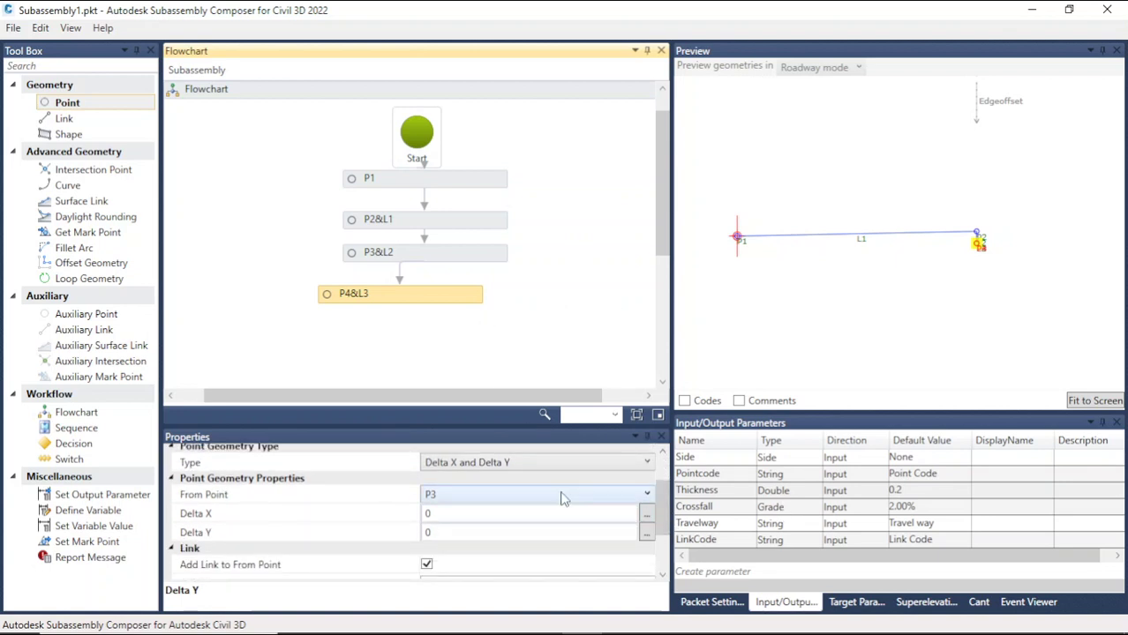
{"action": "left_click", "coordinate": [508, 495]}
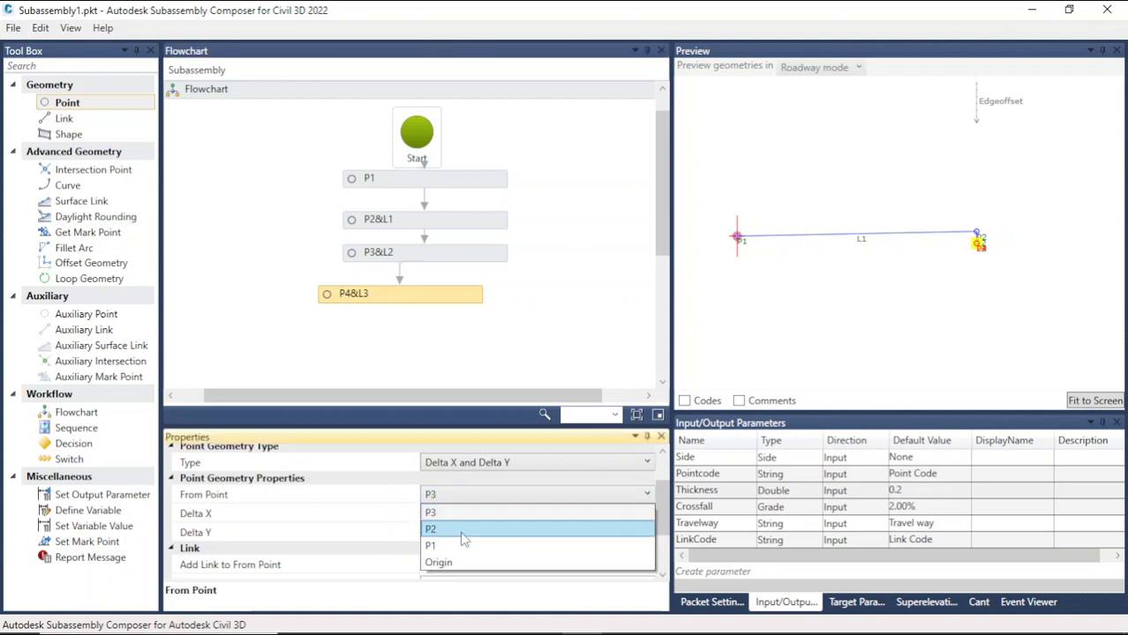
{"action": "left_click", "coordinate": [494, 543]}
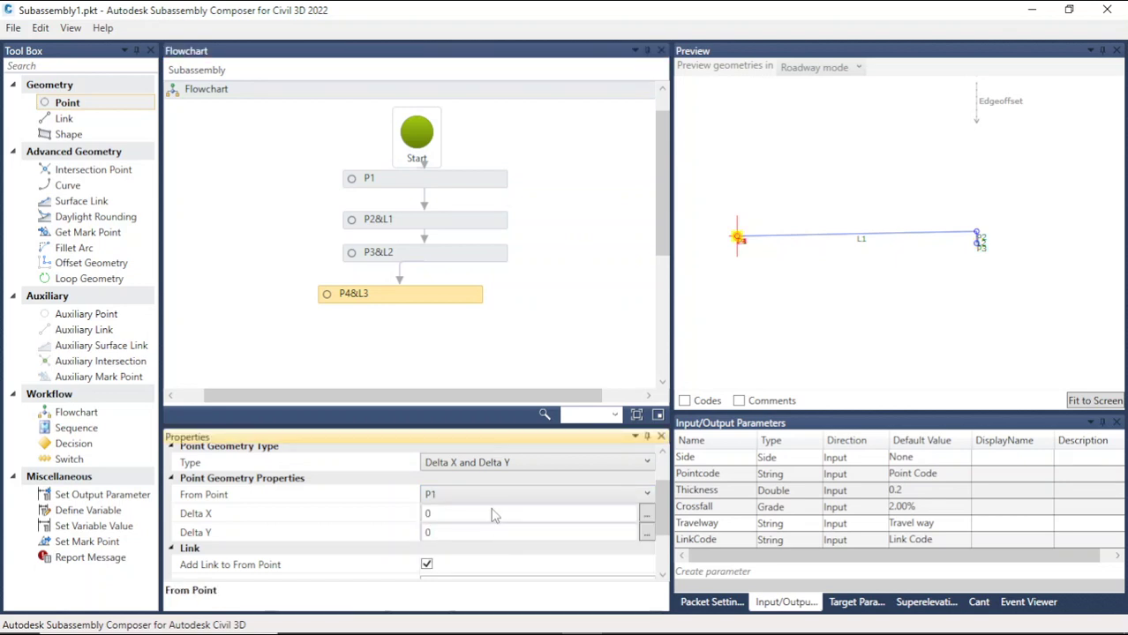
Step: Set the new point P4's Delta Y to -Thickness
{"action": "left_click", "coordinate": [448, 532]}
{"action": "left_click_drag", "start_coordinate": [447, 532], "coordinate": [418, 541]}
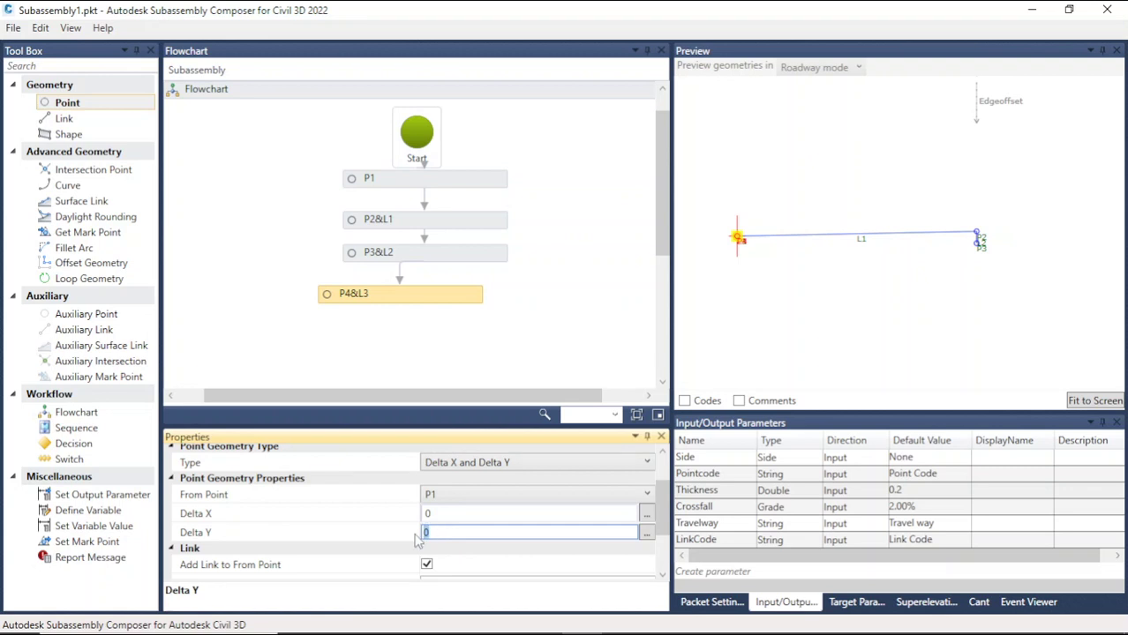
{"action": "type", "text": "Thickness"}
{"action": "left_click", "coordinate": [425, 532]}
{"action": "type", "text": "-"}
{"action": "left_click", "coordinate": [520, 342]}
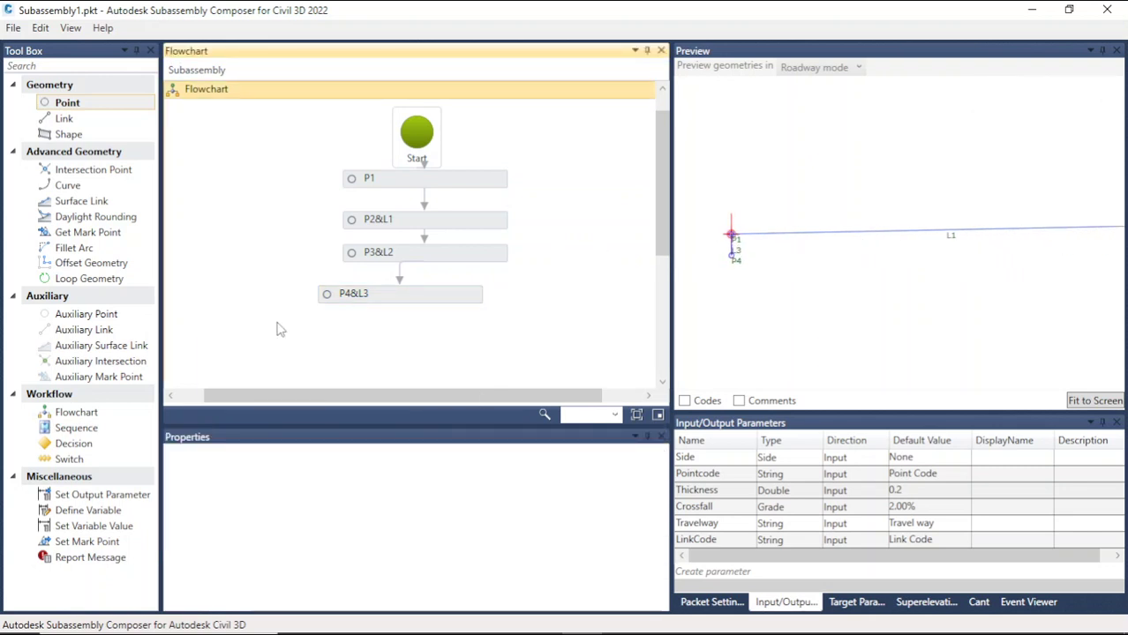
Step: Assign the LinkCode parameter as the code of P4&L3's link by copying its name into the Codes field
{"action": "left_click", "coordinate": [369, 295]}
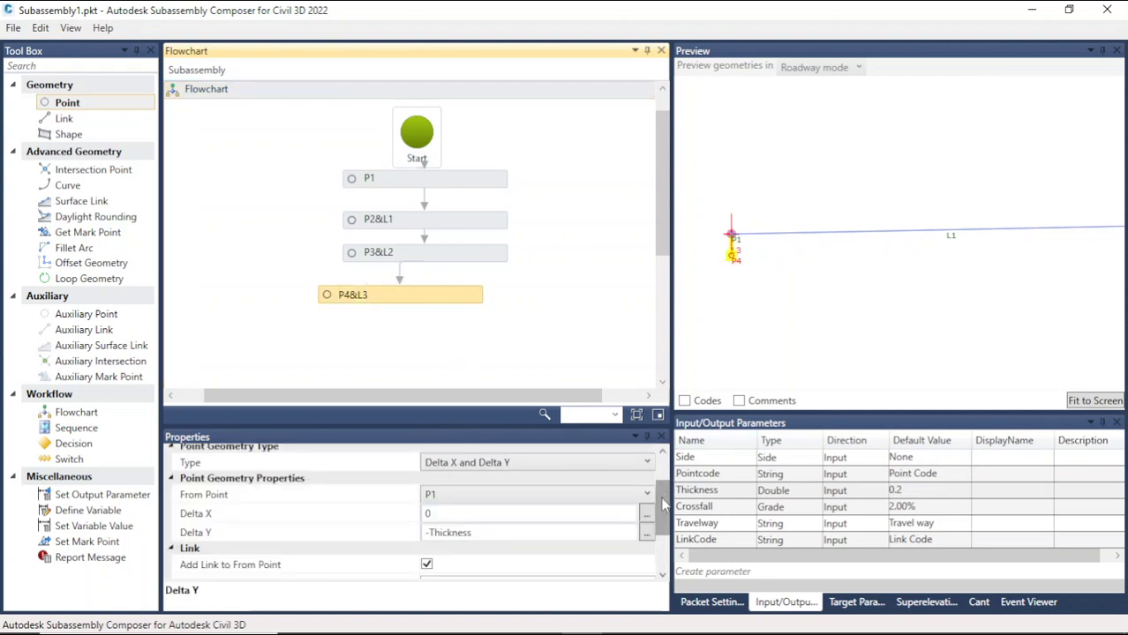
{"action": "left_click_drag", "start_coordinate": [664, 498], "coordinate": [668, 536]}
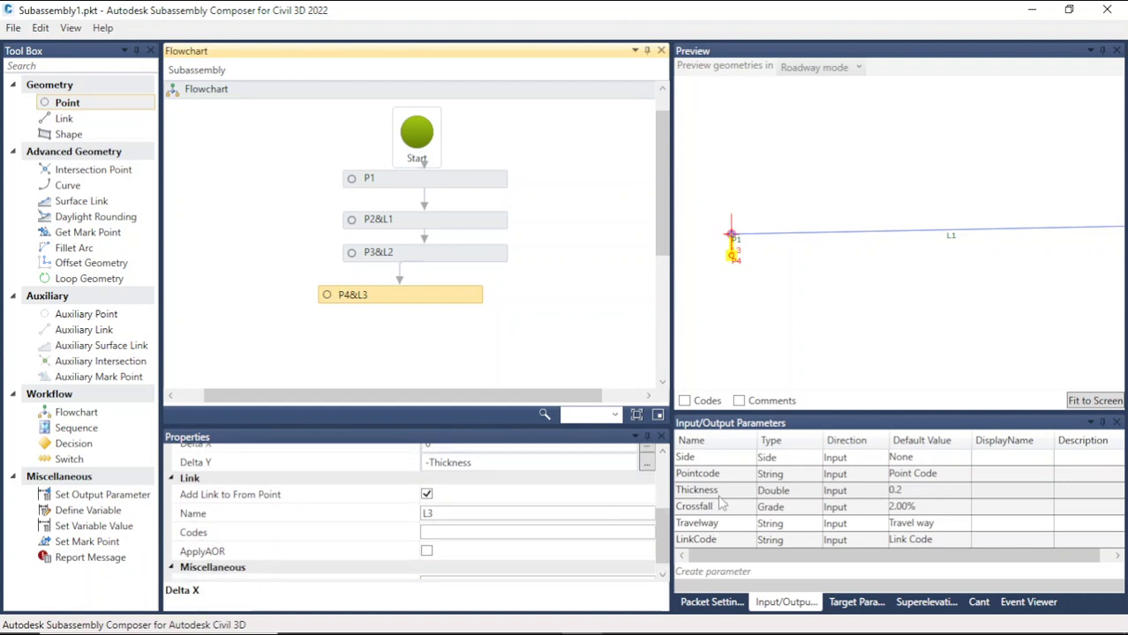
{"action": "double_click", "coordinate": [729, 539]}
{"action": "key", "text": "ctrl+c"}
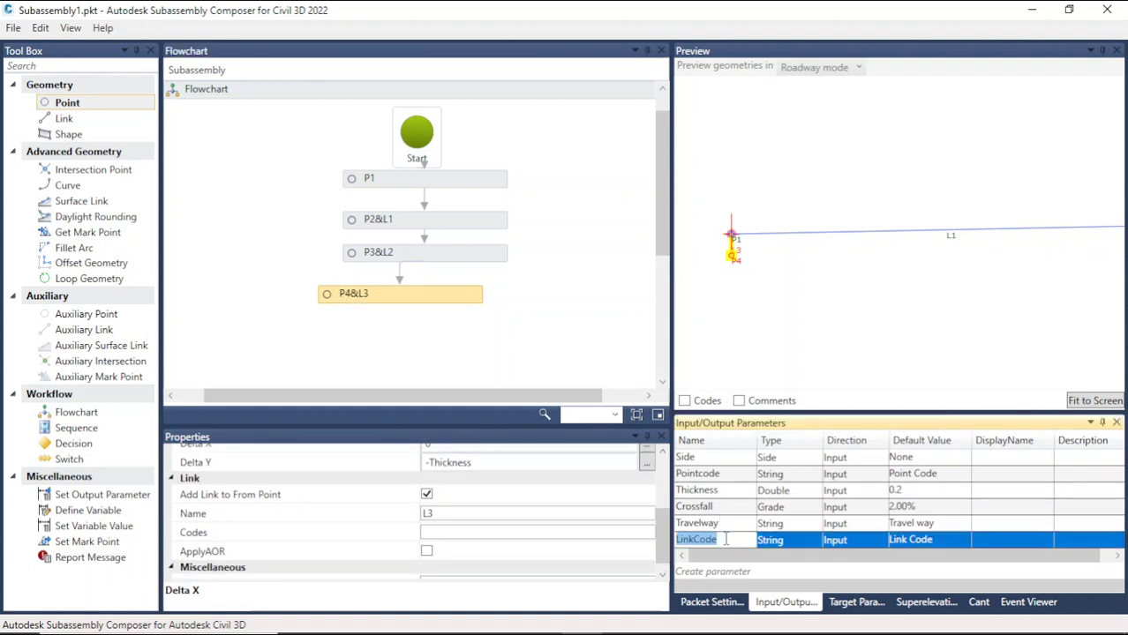
{"action": "left_click", "coordinate": [466, 533]}
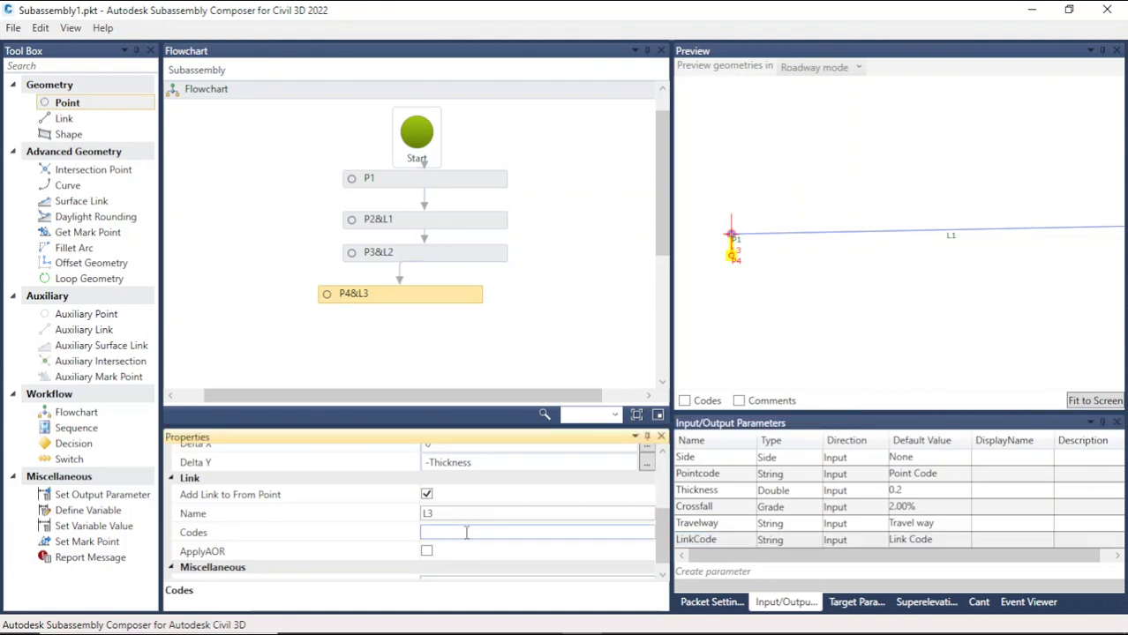
{"action": "key", "text": "ctrl+v"}
{"action": "left_click", "coordinate": [547, 346]}
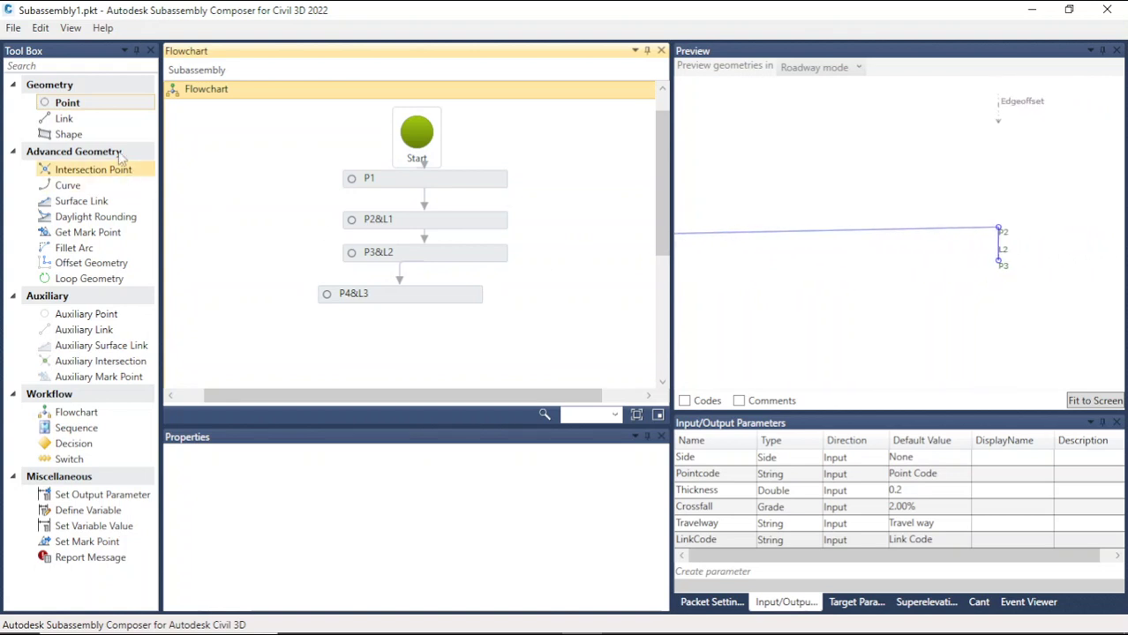
Step: Add a Link after P4&L3 and set its Link Codes to LinkCode
{"action": "left_click_drag", "start_coordinate": [88, 118], "coordinate": [450, 340]}
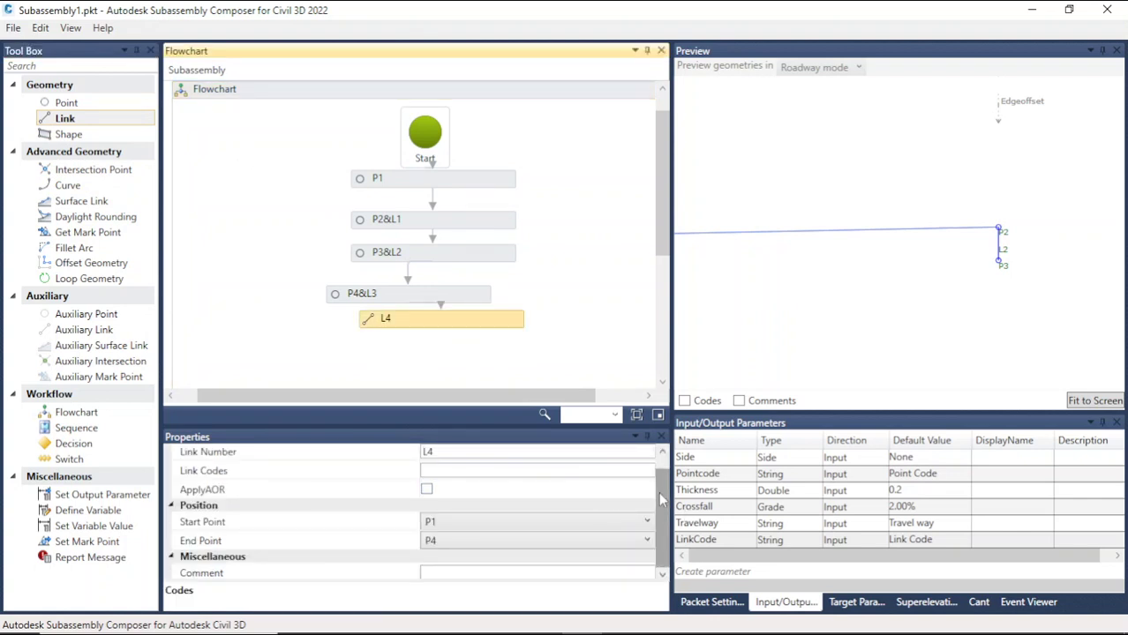
{"action": "left_click", "coordinate": [472, 472]}
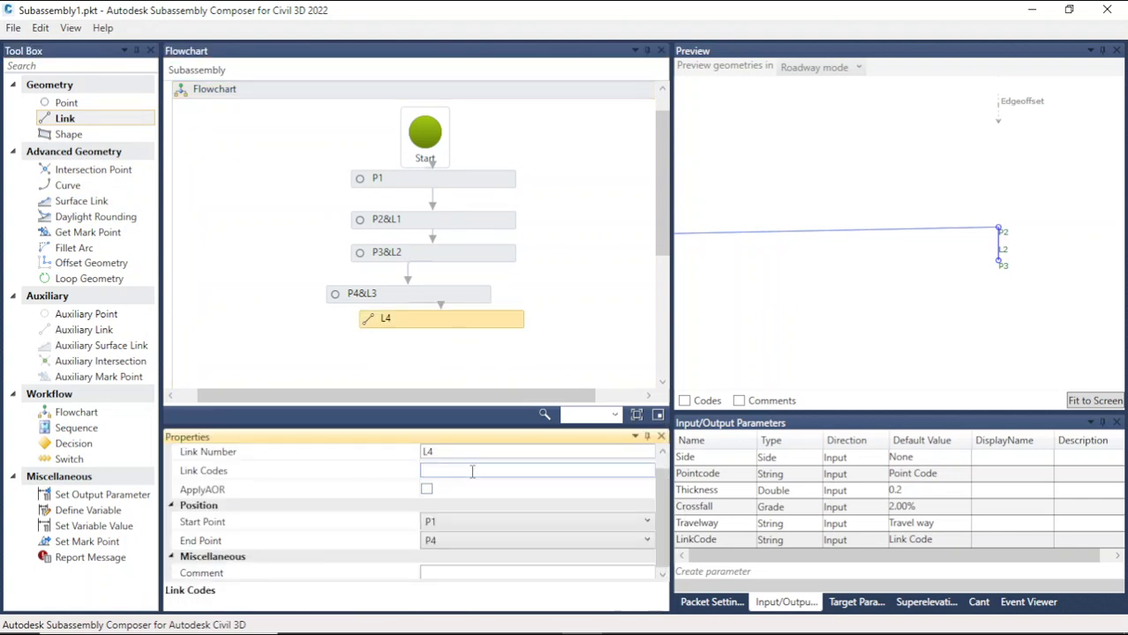
{"action": "double_click", "coordinate": [726, 541]}
{"action": "key", "text": "ctrl+c"}
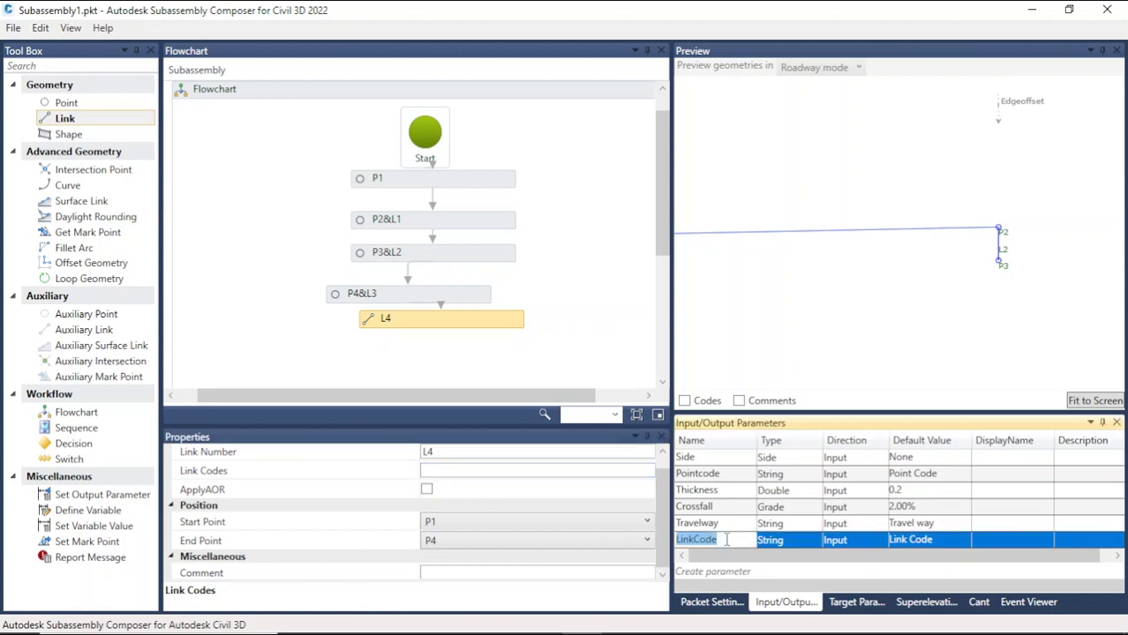
{"action": "left_click", "coordinate": [476, 470]}
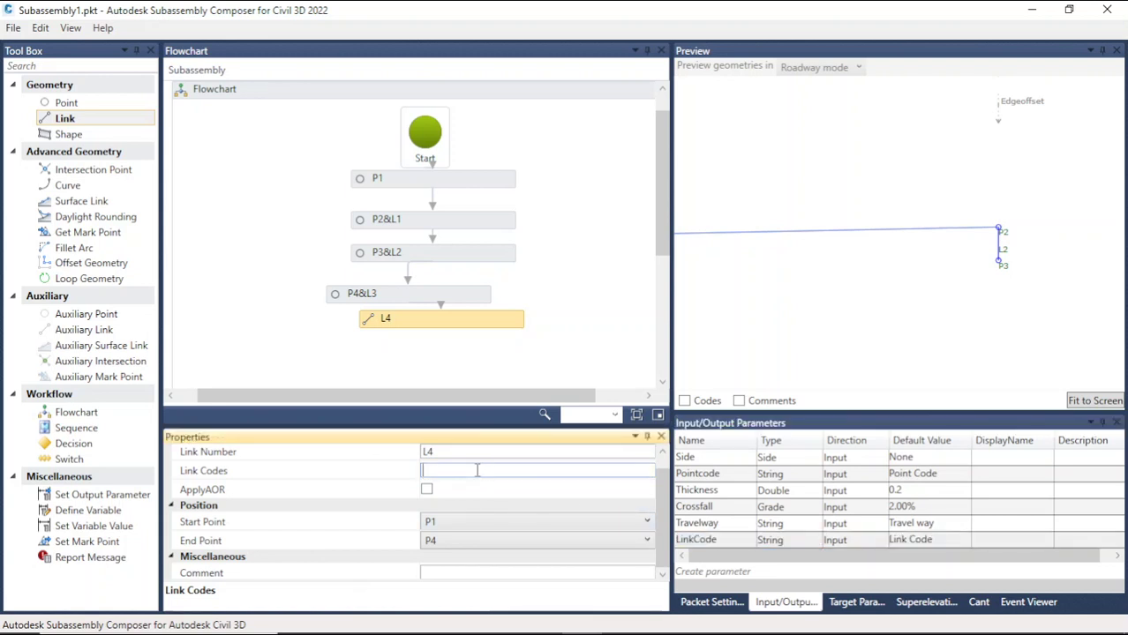
{"action": "key", "text": "ctrl+v"}
{"action": "left_click", "coordinate": [571, 353]}
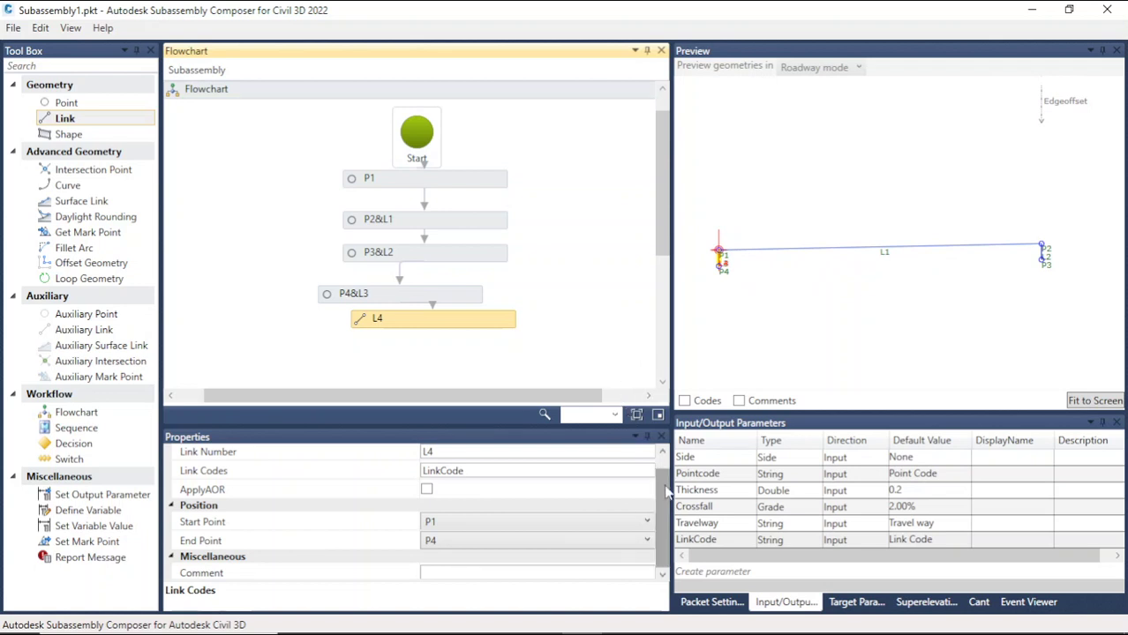
Step: Set the new link L4's Start Point to P3
{"action": "left_click", "coordinate": [478, 527]}
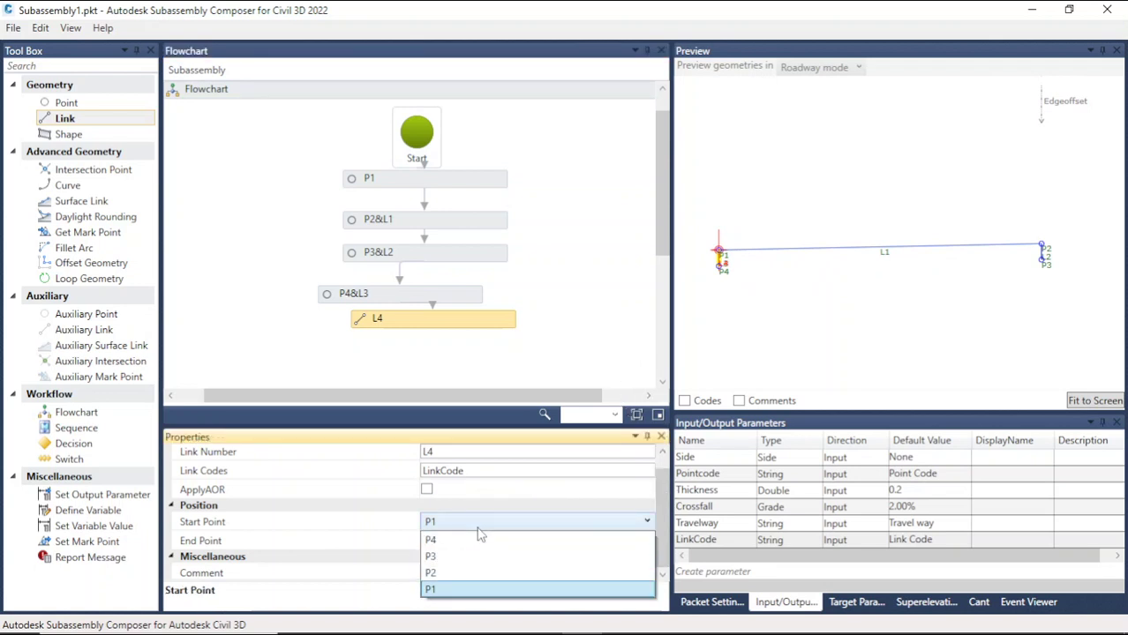
{"action": "left_click", "coordinate": [455, 556]}
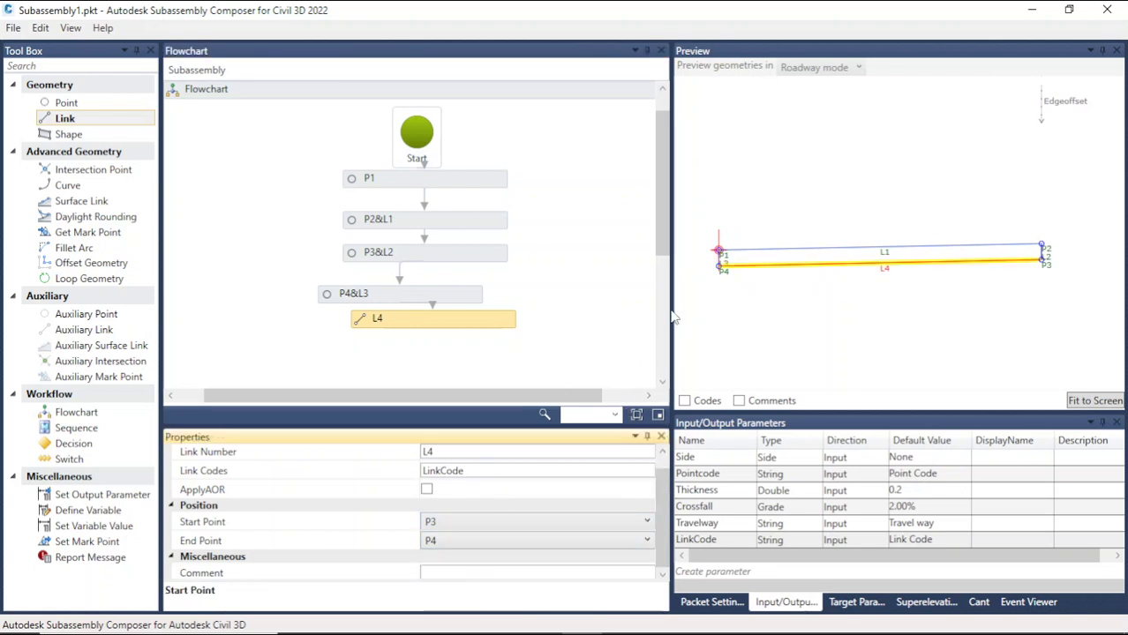
{"action": "left_click", "coordinate": [827, 280]}
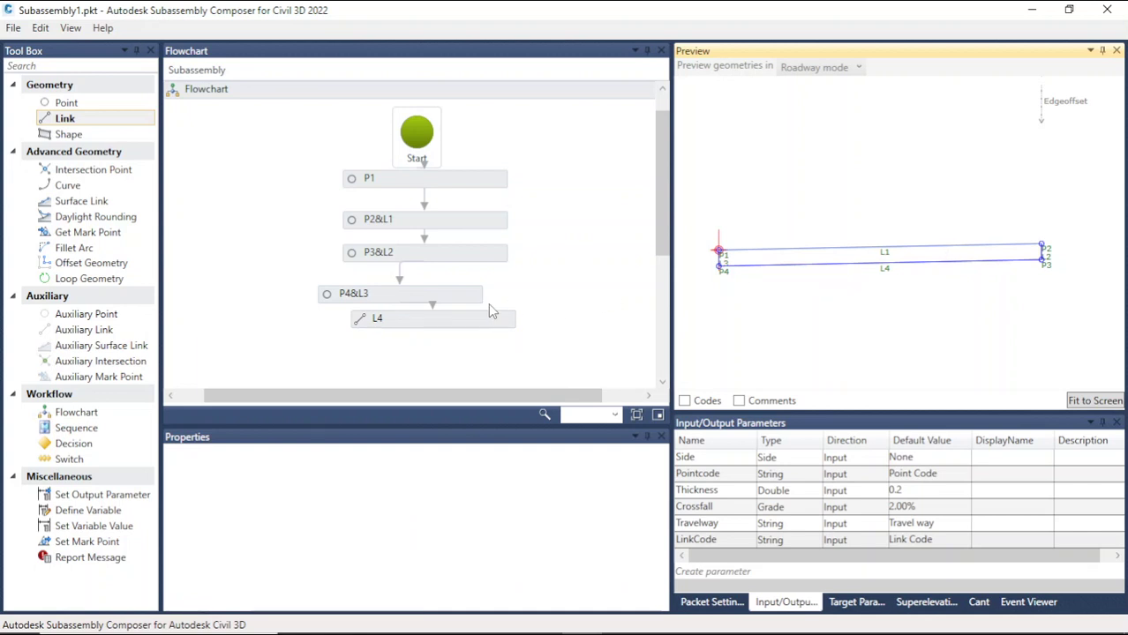
Step: Show codes and comments in the preview and inspect the geometry around P2 and P3
{"action": "left_click", "coordinate": [435, 319]}
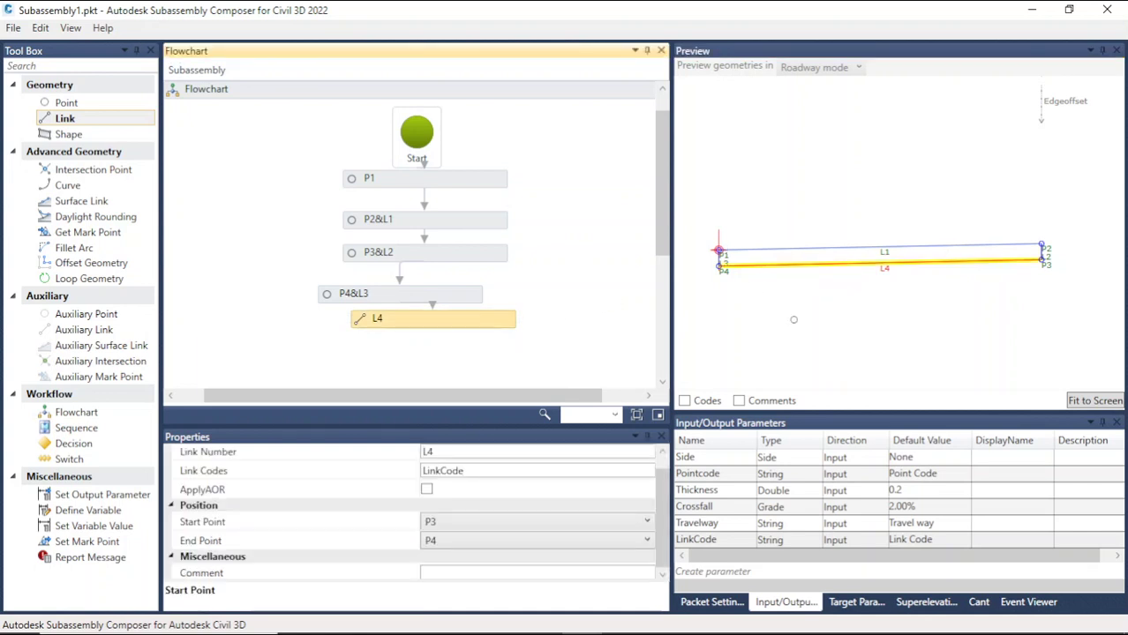
{"action": "left_click", "coordinate": [740, 400]}
{"action": "left_click", "coordinate": [685, 400]}
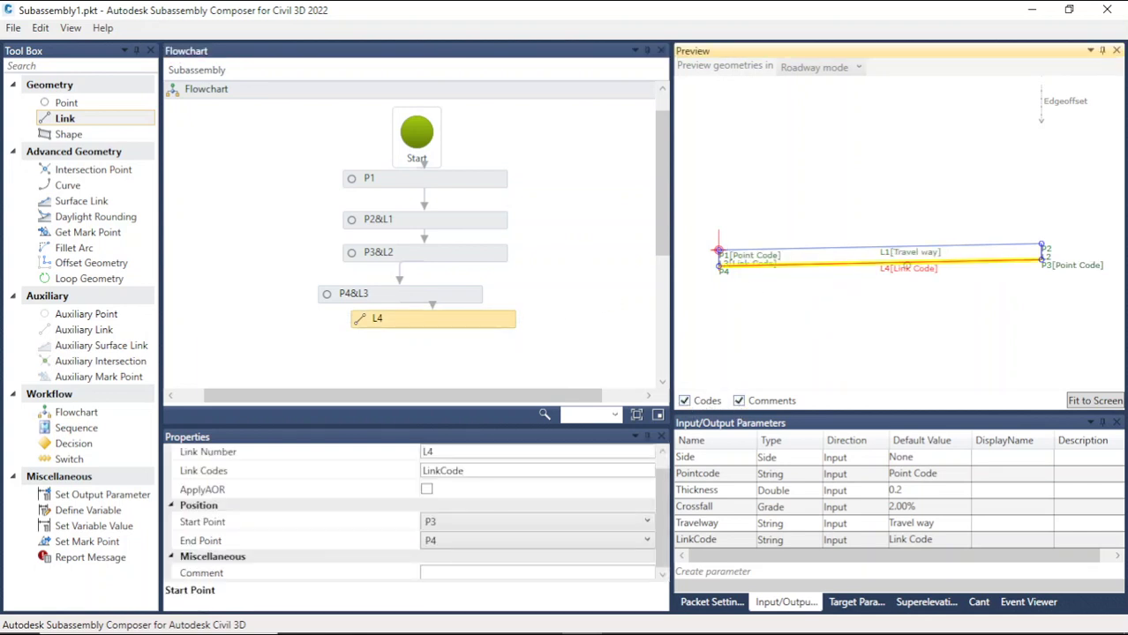
{"action": "scroll", "coordinate": [1051, 249], "scroll_direction": "up", "scroll_amount": 4}
{"action": "scroll", "coordinate": [1020, 254], "scroll_direction": "up", "scroll_amount": 2}
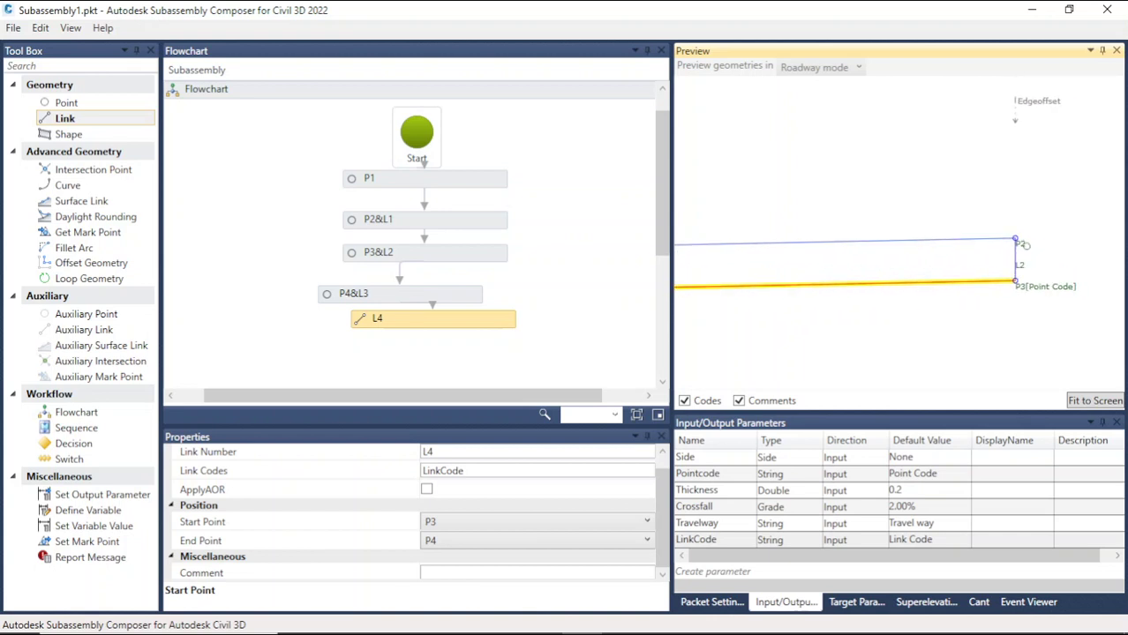
{"action": "left_click", "coordinate": [1026, 244]}
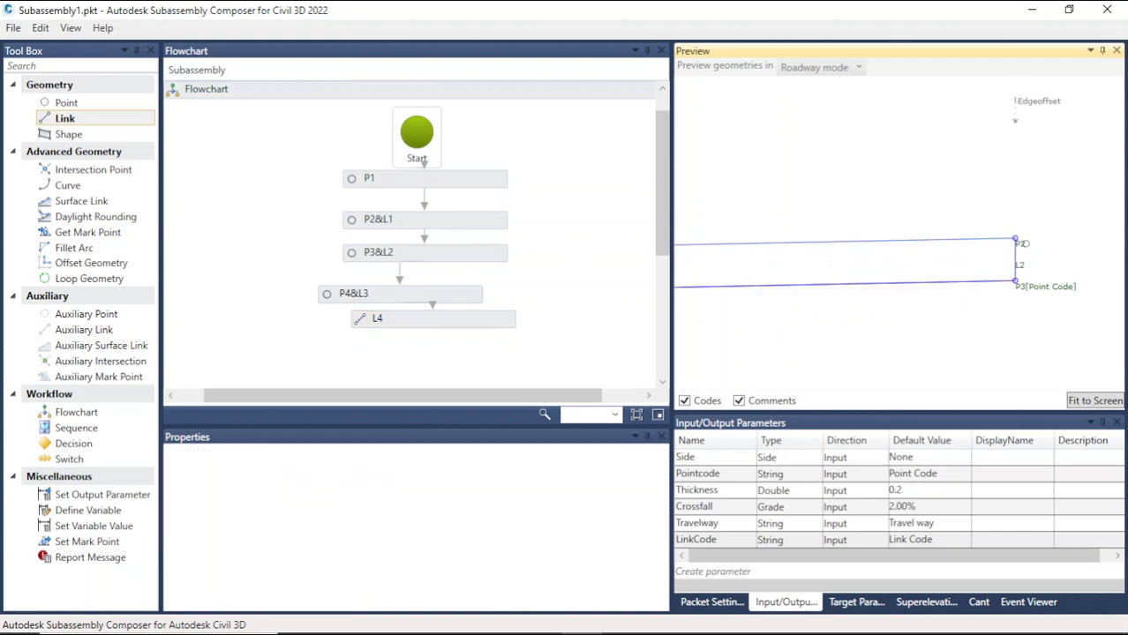
{"action": "left_click", "coordinate": [1016, 240]}
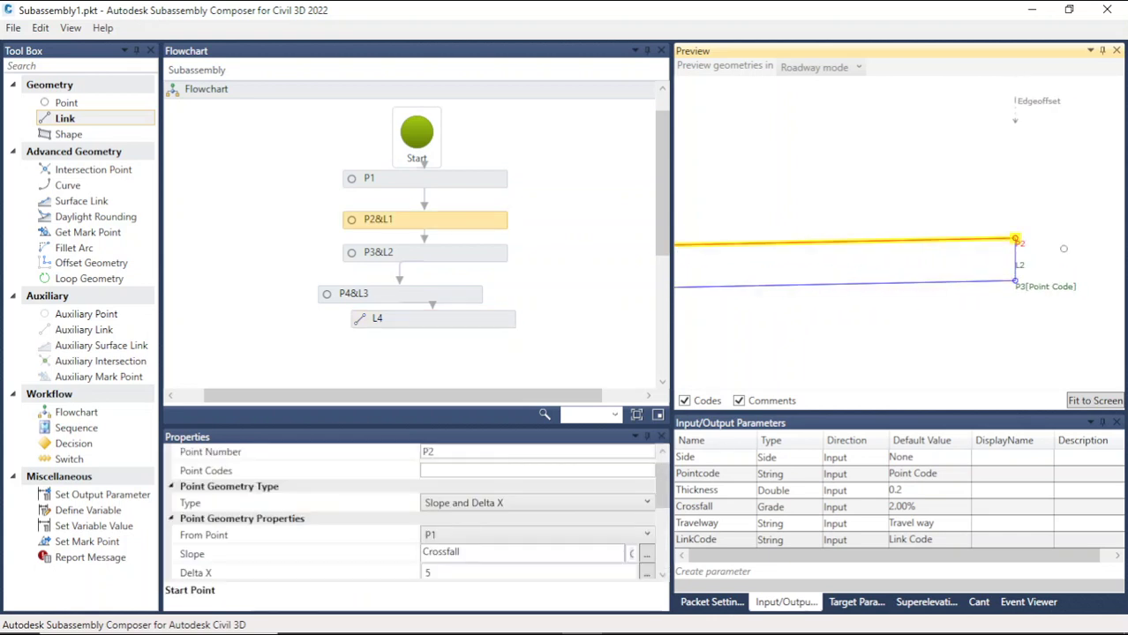
{"action": "left_click", "coordinate": [1029, 198]}
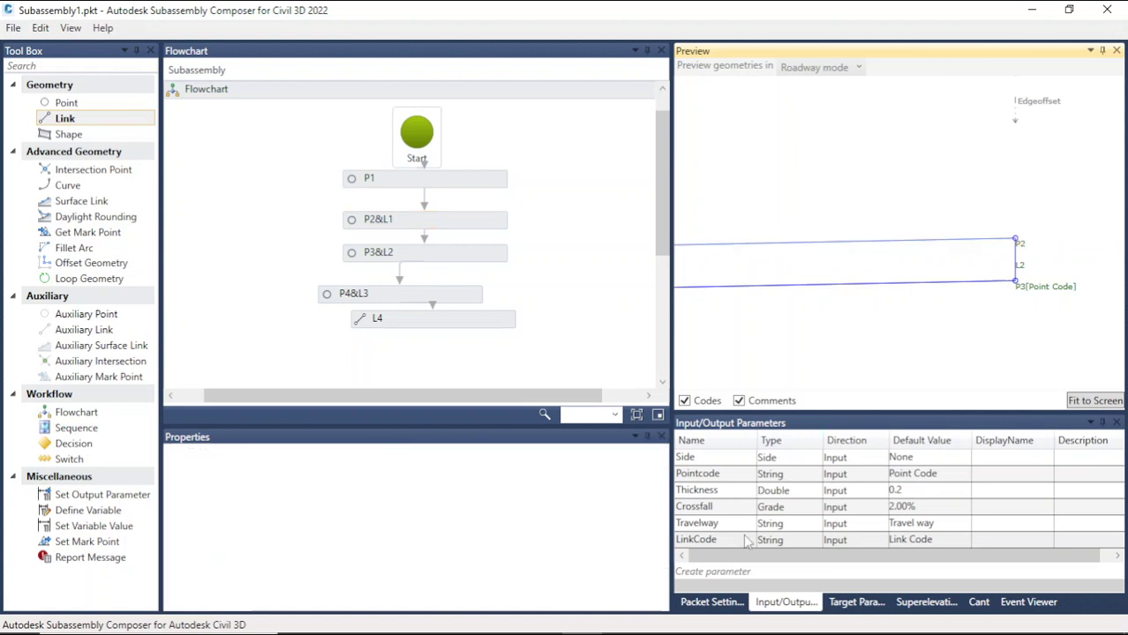
Step: Create a new input parameter named ETW
{"action": "left_click", "coordinate": [739, 571]}
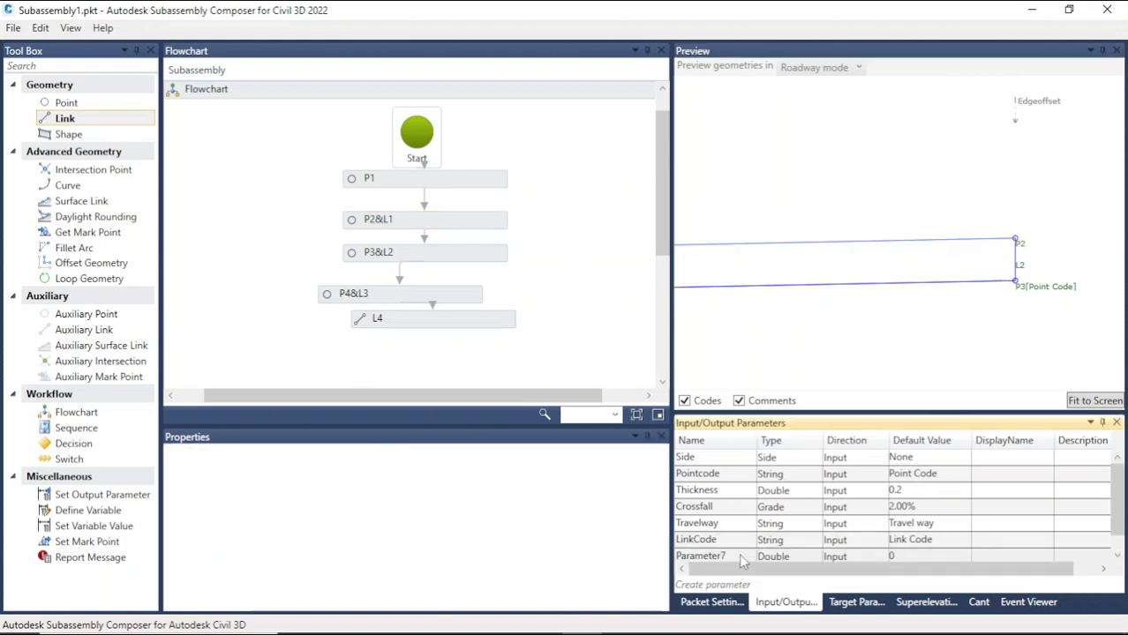
{"action": "left_click", "coordinate": [742, 556]}
{"action": "left_click", "coordinate": [740, 540]}
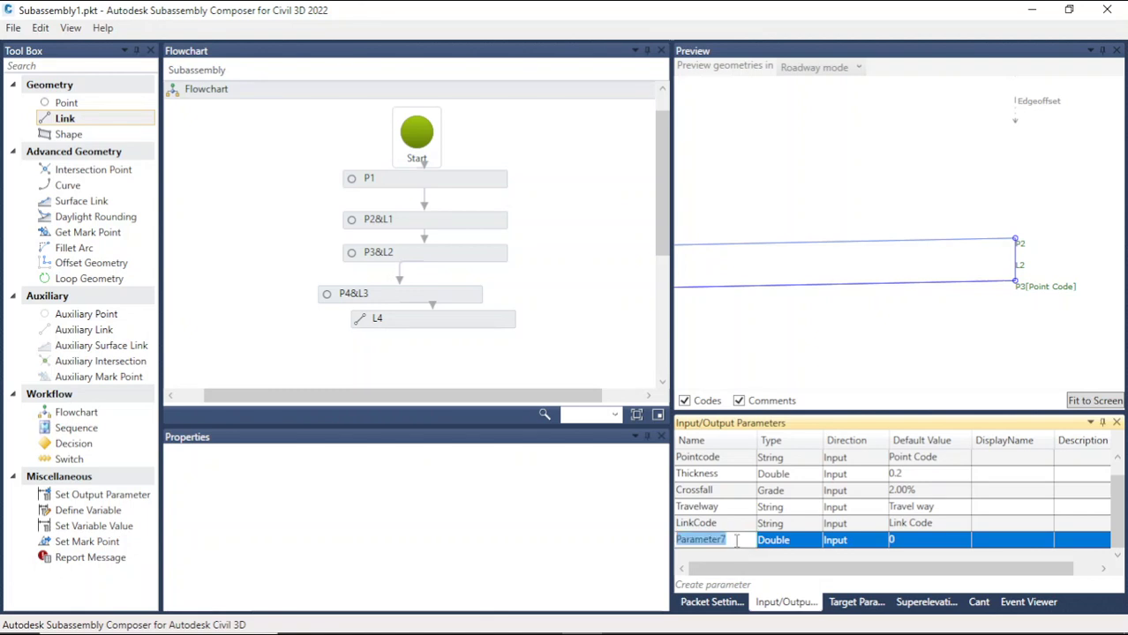
{"action": "type", "text": "E"}
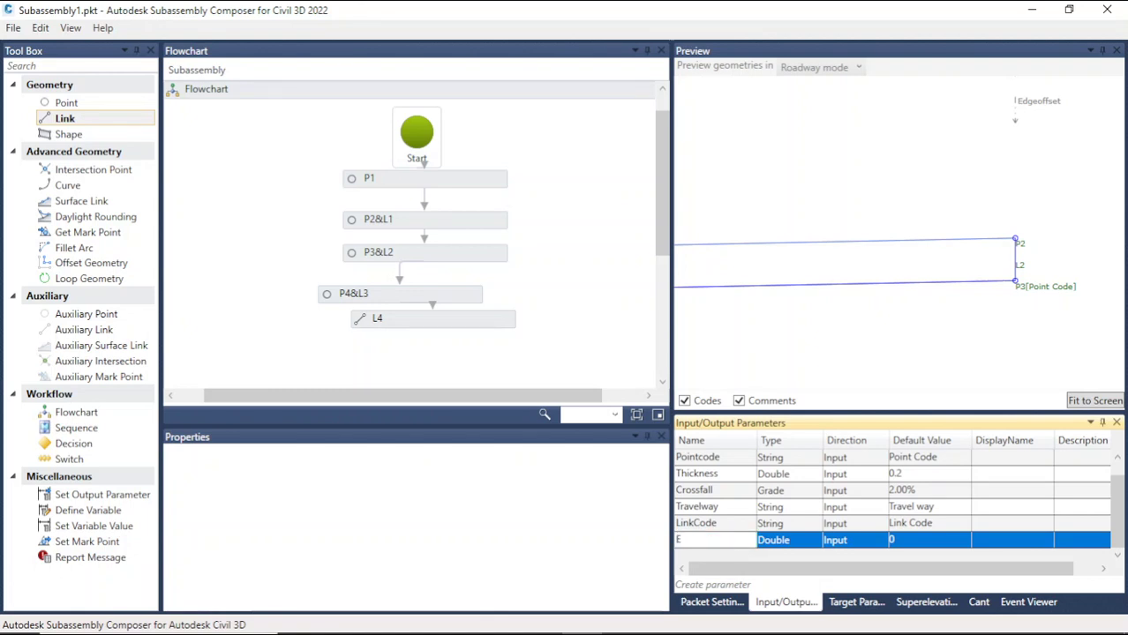
{"action": "type", "text": "TW"}
{"action": "left_click", "coordinate": [895, 540]}
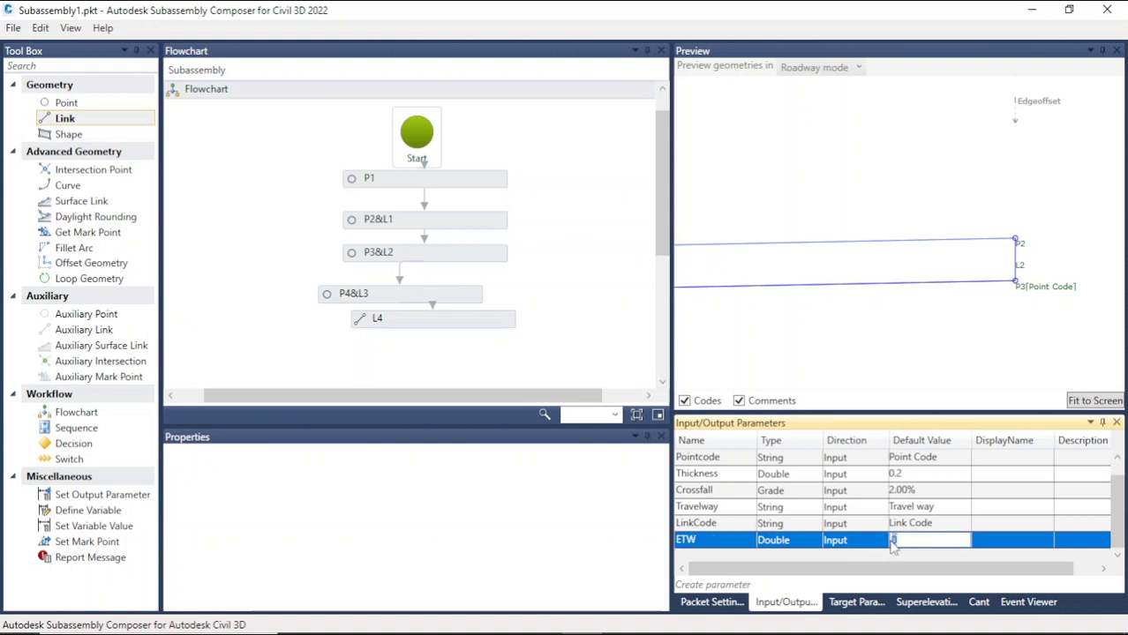
Step: Set the ETW parameter's type to String
{"action": "left_click", "coordinate": [798, 544]}
{"action": "left_click", "coordinate": [799, 543]}
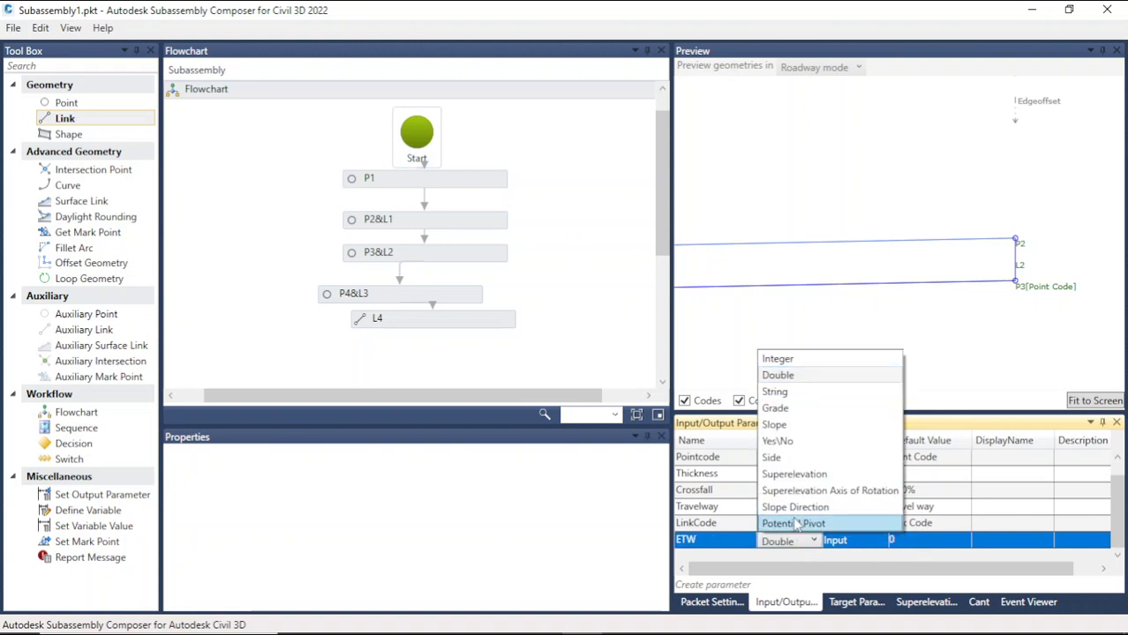
{"action": "left_click", "coordinate": [775, 392]}
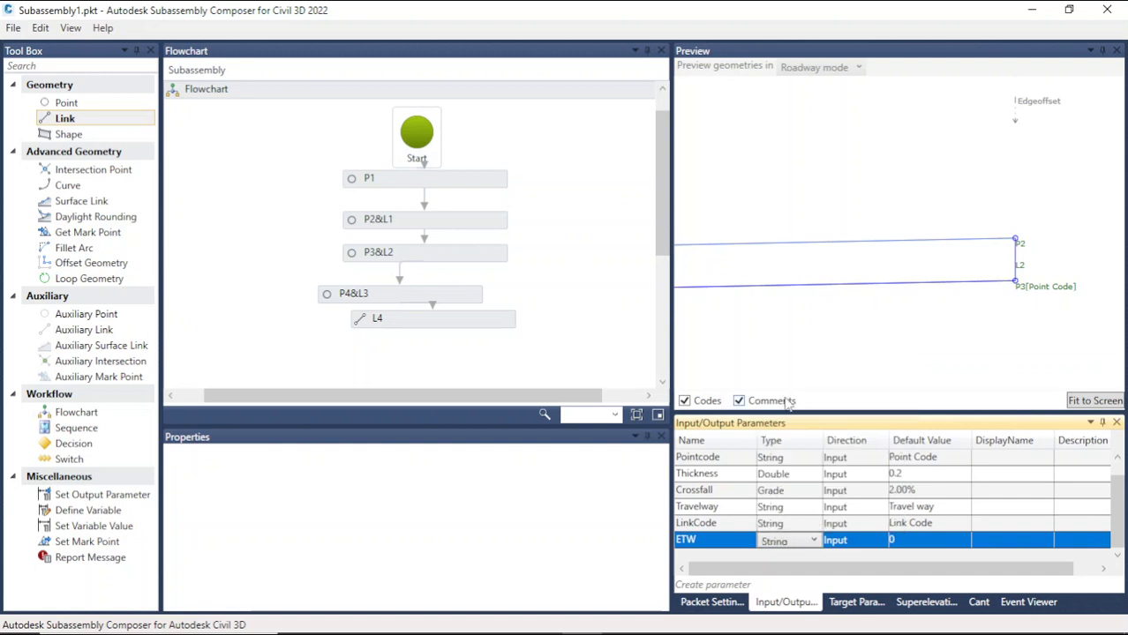
{"action": "left_click", "coordinate": [911, 540]}
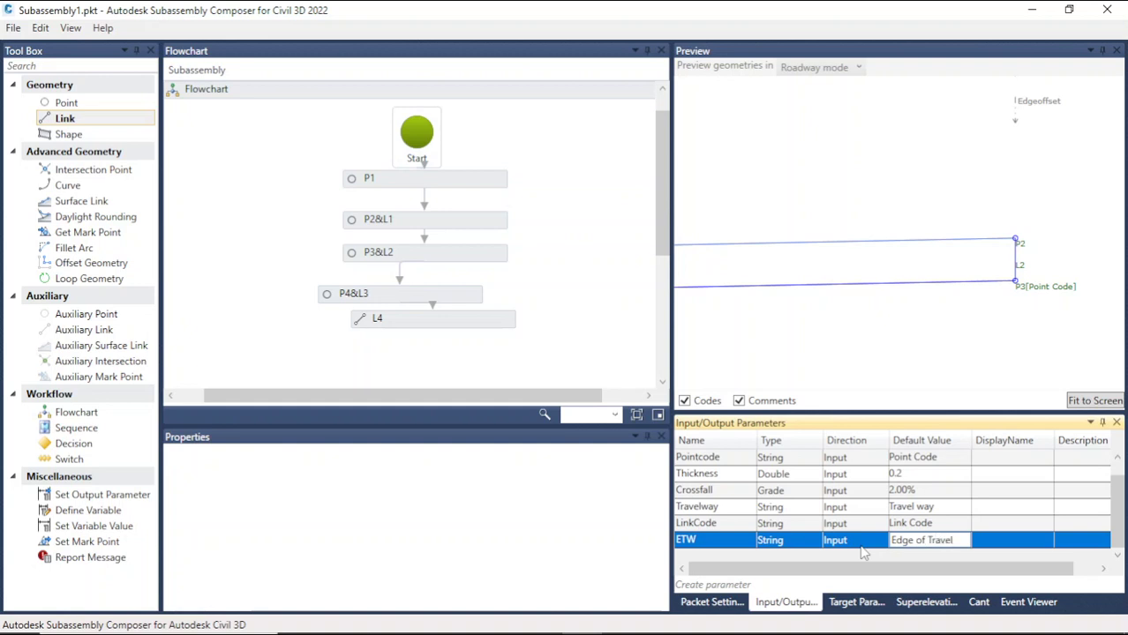
Step: Set the ETW parameter's default value to Edge of Travelway
{"action": "type", "text": "way"}
{"action": "left_click", "coordinate": [928, 525]}
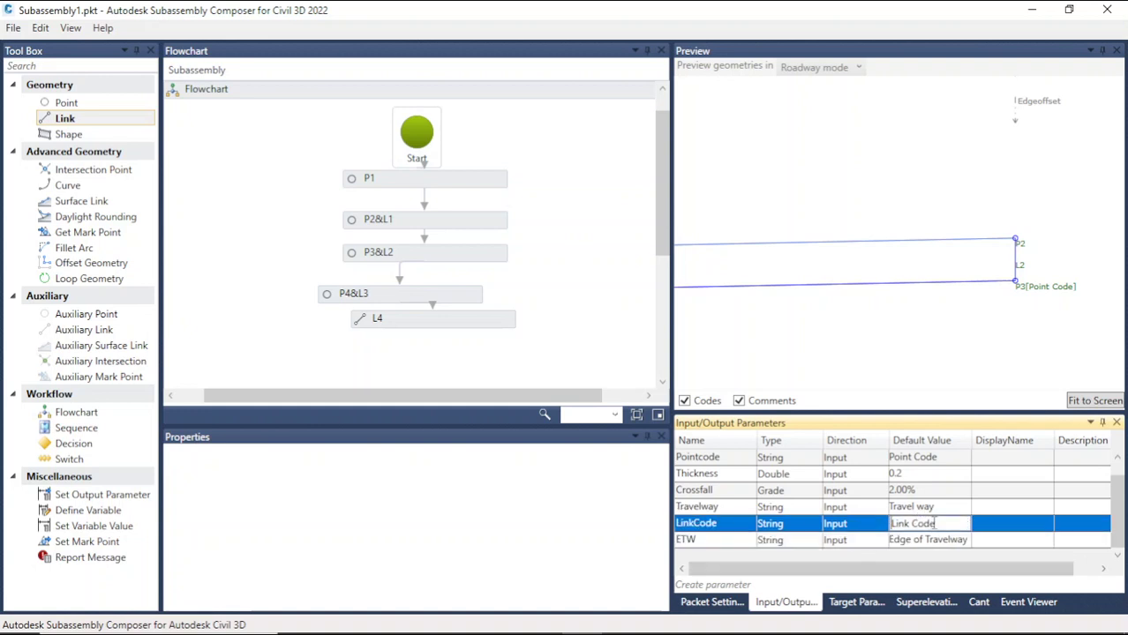
{"action": "left_click", "coordinate": [856, 602]}
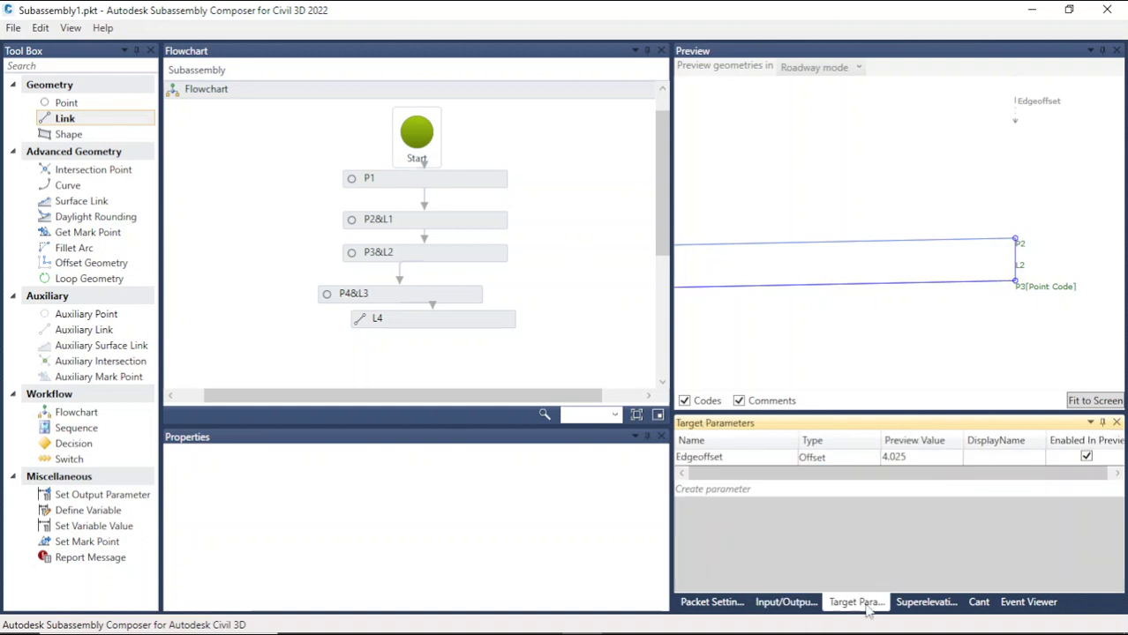
{"action": "left_click", "coordinate": [799, 604]}
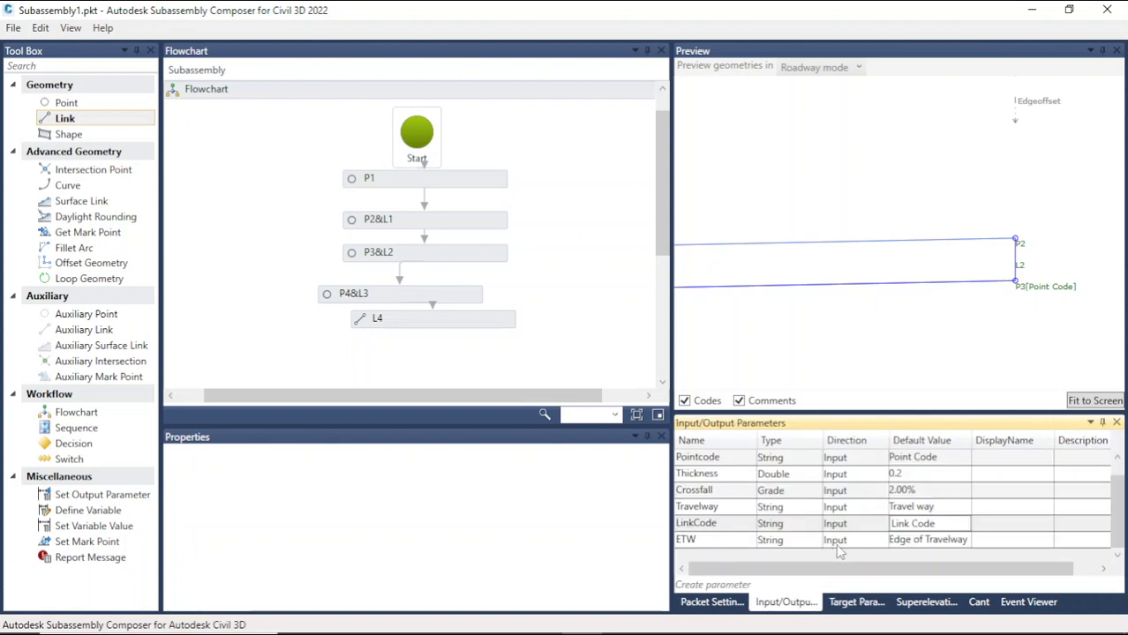
Step: Copy the ETW parameter name and paste it as the Point Codes of point P2
{"action": "left_click", "coordinate": [729, 541]}
{"action": "left_click", "coordinate": [728, 540]}
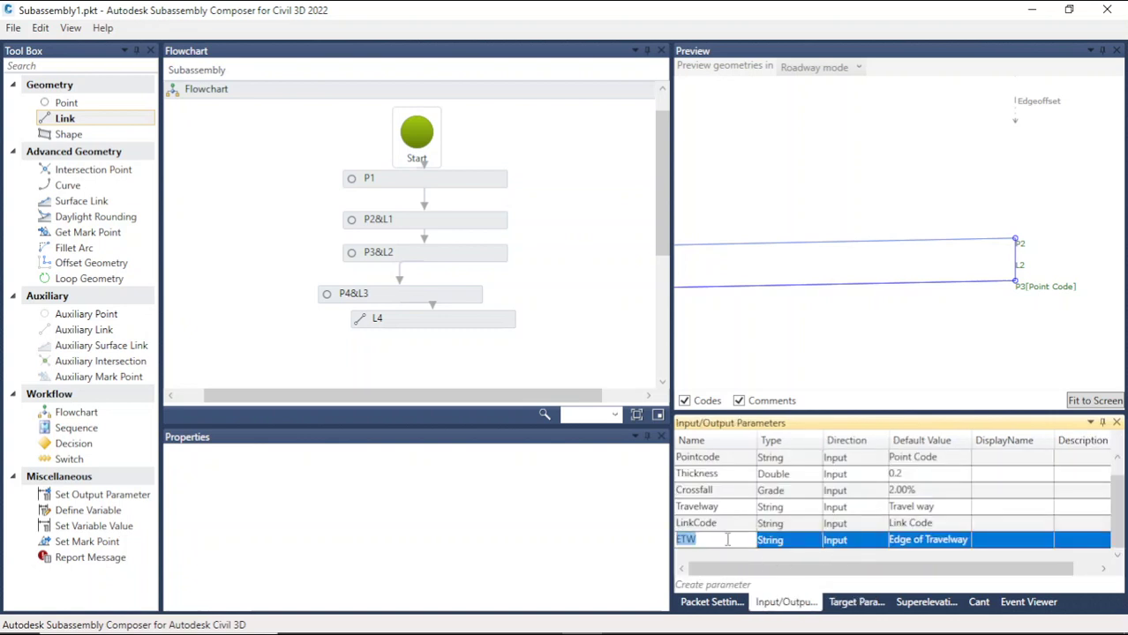
{"action": "left_click", "coordinate": [419, 324]}
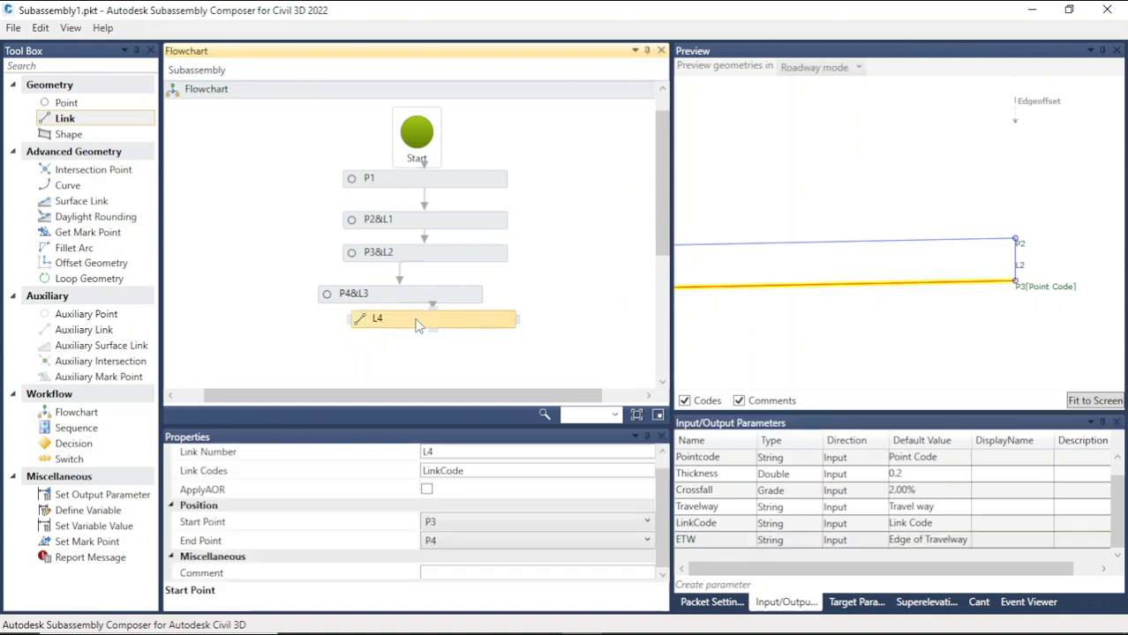
{"action": "left_click", "coordinate": [1017, 239]}
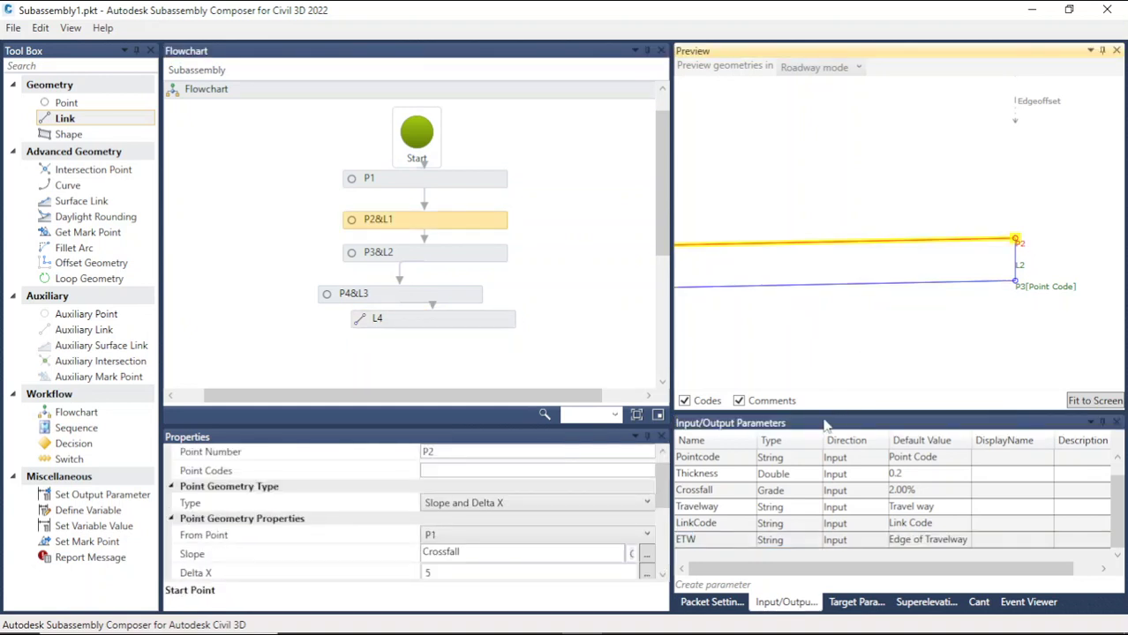
{"action": "left_click", "coordinate": [712, 540]}
{"action": "key", "text": "ctrl+c"}
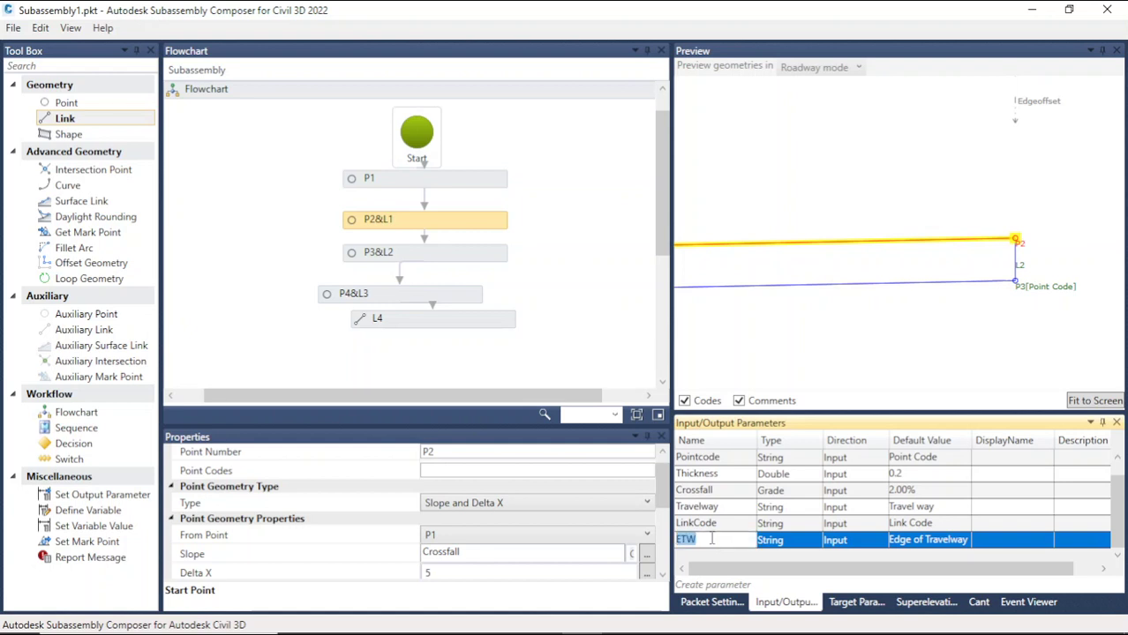
{"action": "left_click", "coordinate": [495, 471]}
{"action": "key", "text": "ctrl+v"}
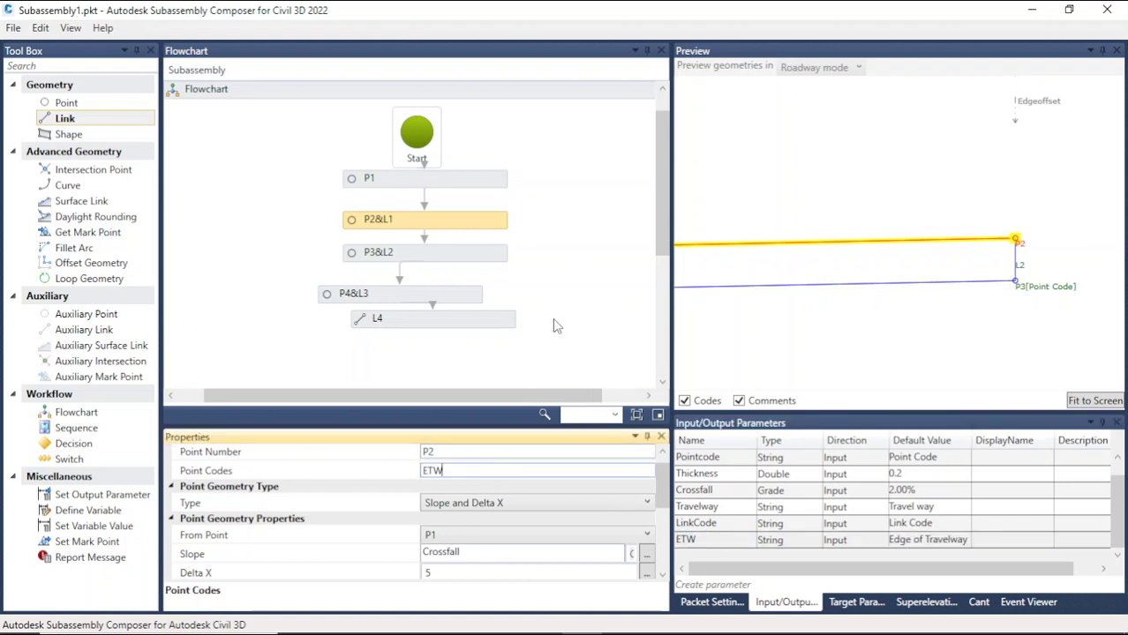
{"action": "left_click", "coordinate": [556, 320]}
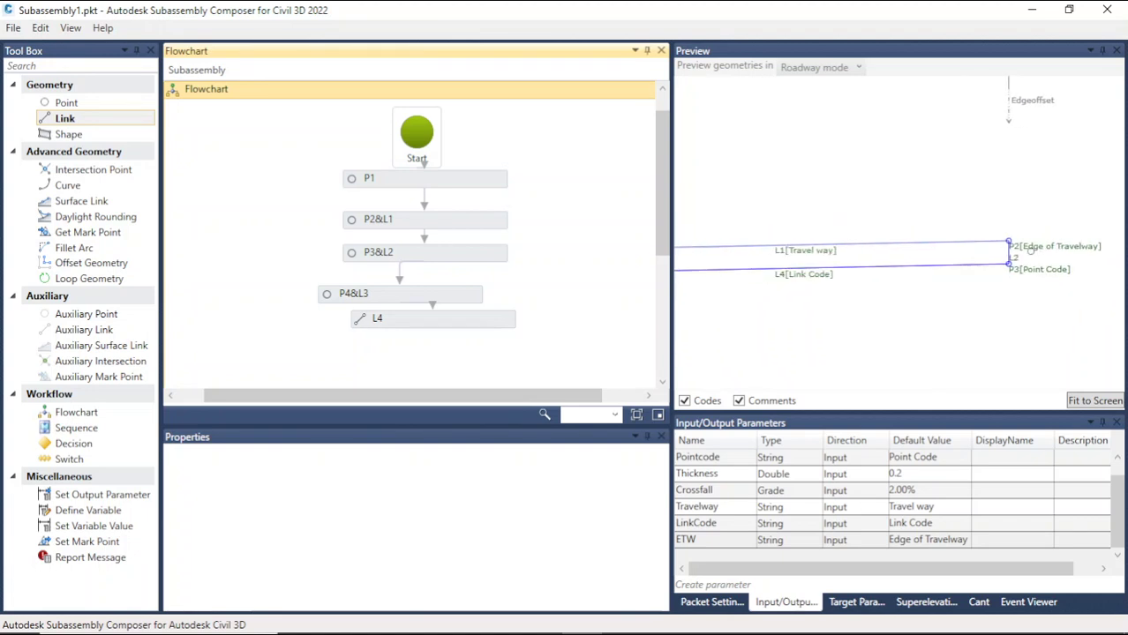
Step: Inspect the codes shown on points and links across the preview from P1 to P3
{"action": "scroll", "coordinate": [969, 252], "scroll_direction": "down", "scroll_amount": 6}
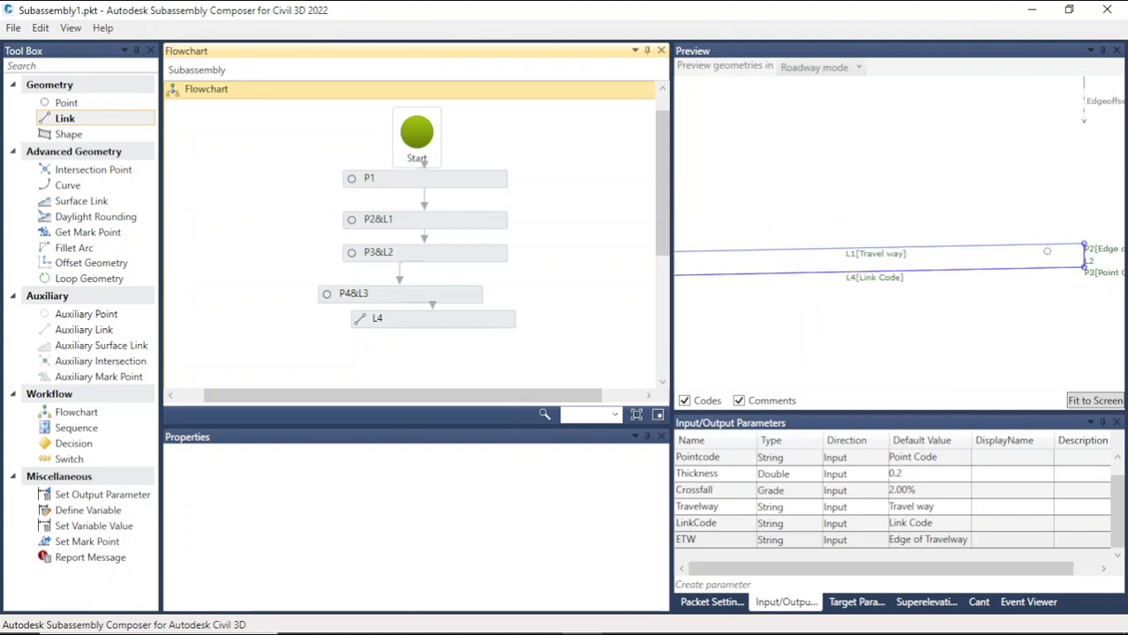
{"action": "scroll", "coordinate": [738, 265], "scroll_direction": "up", "scroll_amount": 4}
{"action": "scroll", "coordinate": [747, 250], "scroll_direction": "up", "scroll_amount": 5}
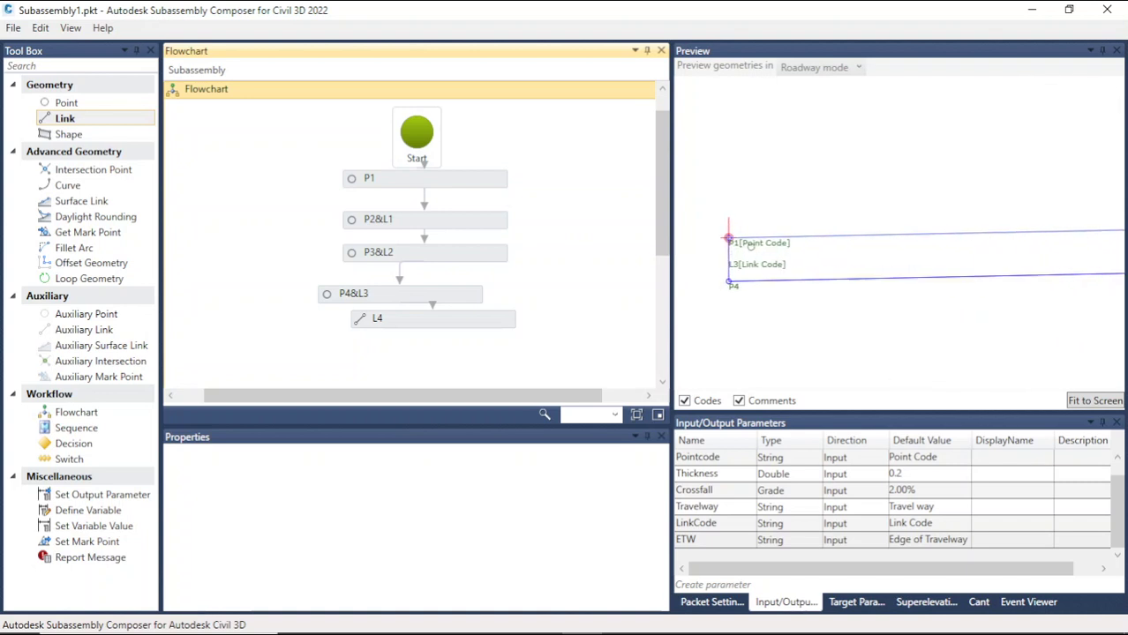
{"action": "scroll", "coordinate": [765, 226], "scroll_direction": "down", "scroll_amount": 5}
{"action": "scroll", "coordinate": [761, 216], "scroll_direction": "up", "scroll_amount": 1}
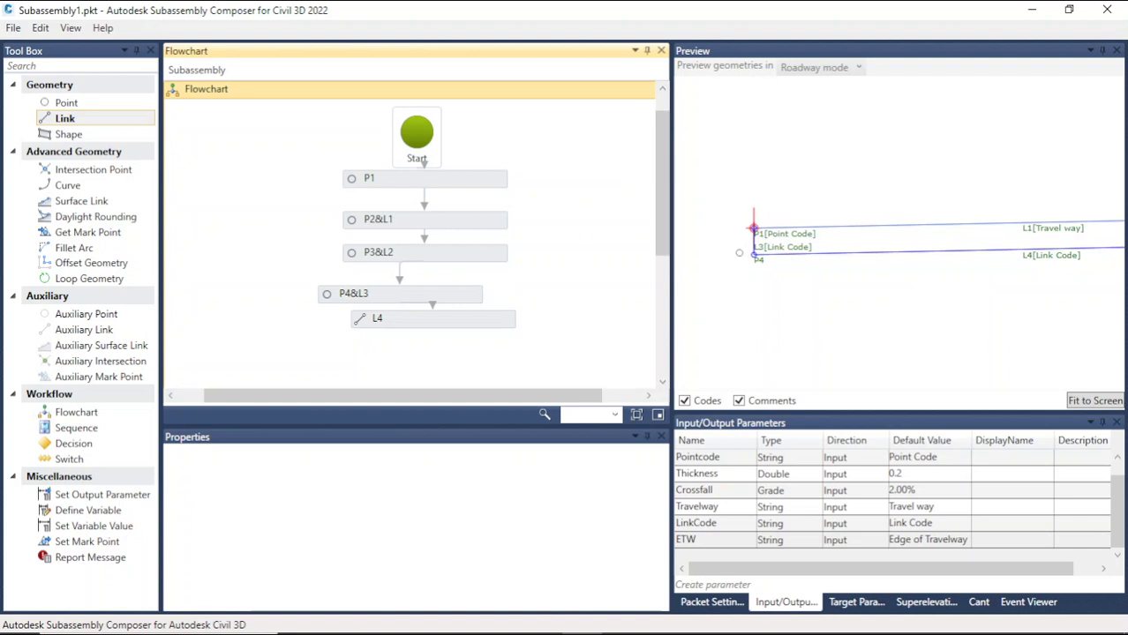
{"action": "scroll", "coordinate": [744, 265], "scroll_direction": "down", "scroll_amount": 2}
{"action": "scroll", "coordinate": [746, 261], "scroll_direction": "down", "scroll_amount": 3}
{"action": "scroll", "coordinate": [975, 240], "scroll_direction": "up", "scroll_amount": 5}
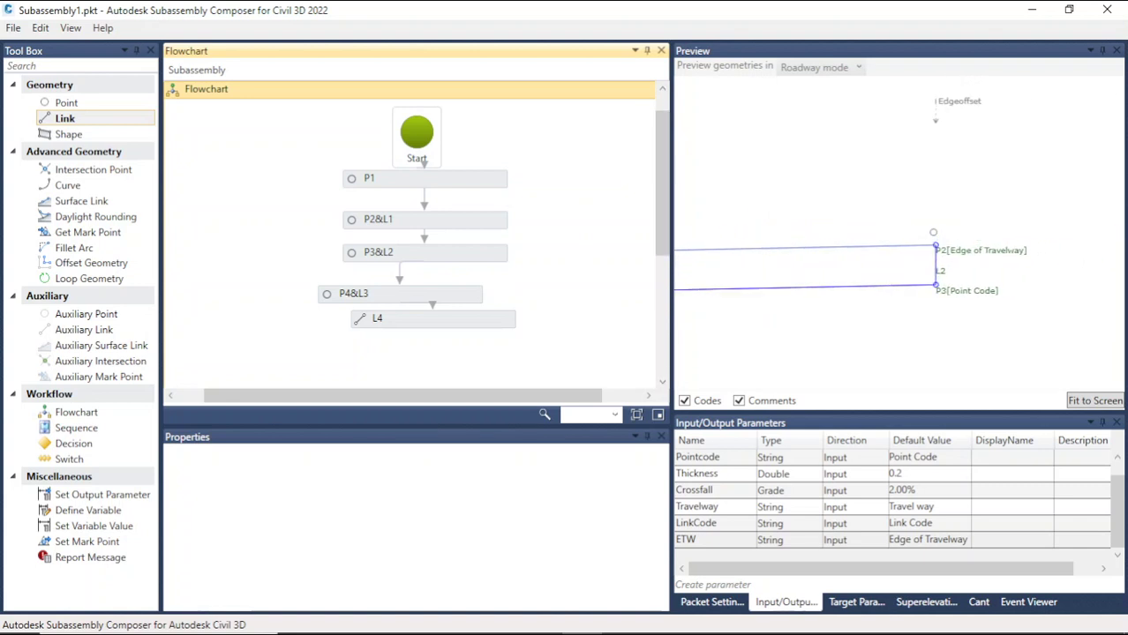
{"action": "left_click", "coordinate": [921, 247]}
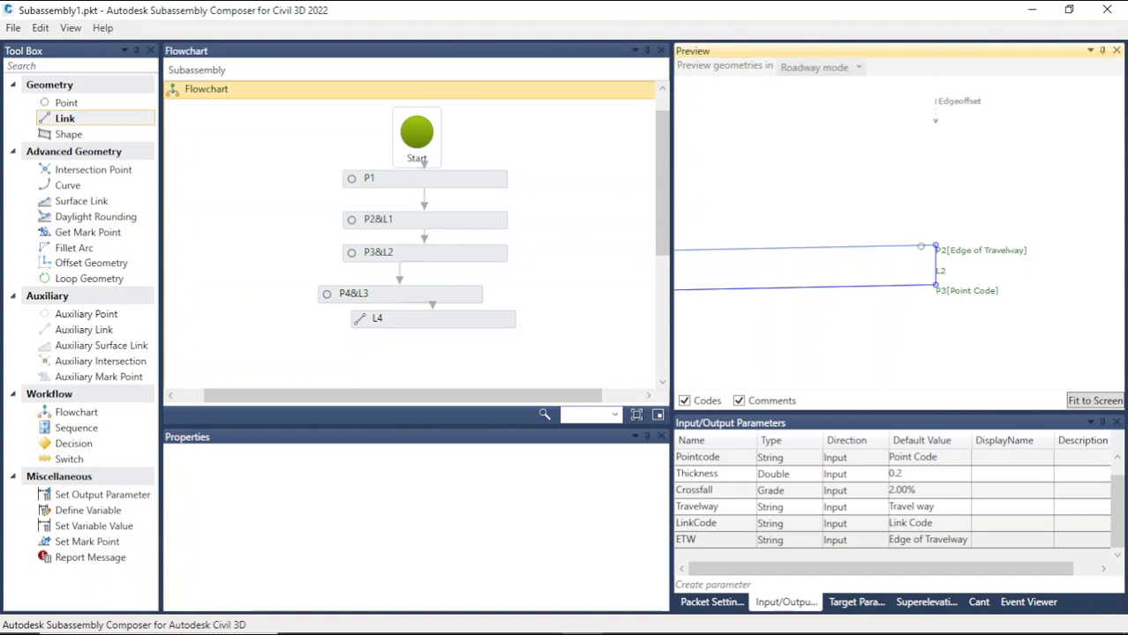
{"action": "scroll", "coordinate": [989, 234], "scroll_direction": "down", "scroll_amount": 2}
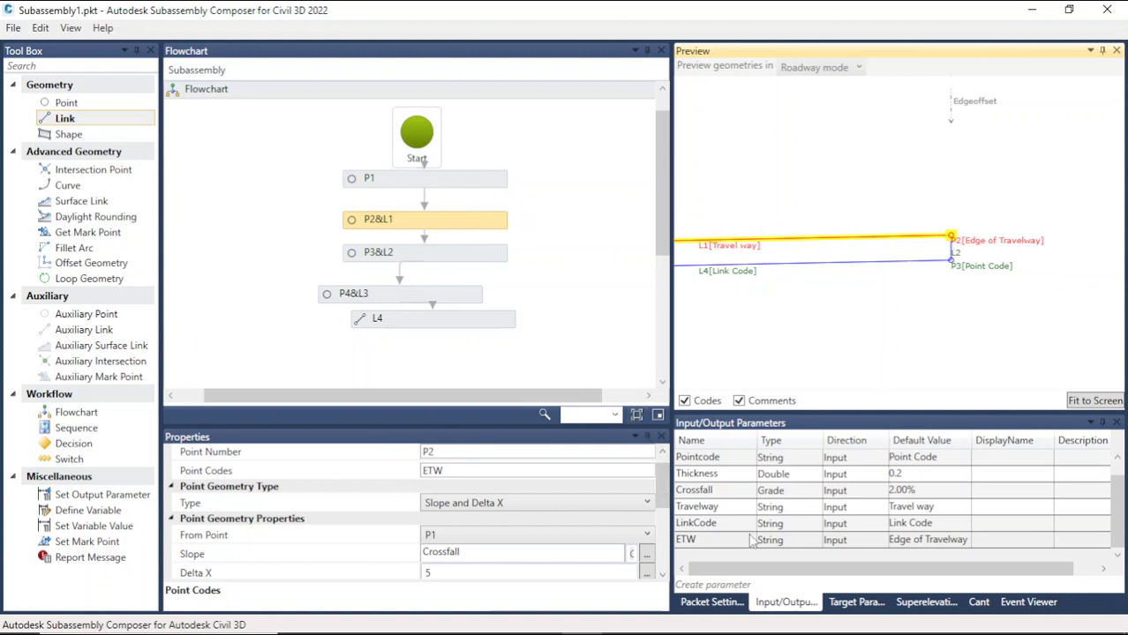
Step: Create a new target parameter and set its type to Elevation
{"action": "left_click", "coordinate": [860, 605]}
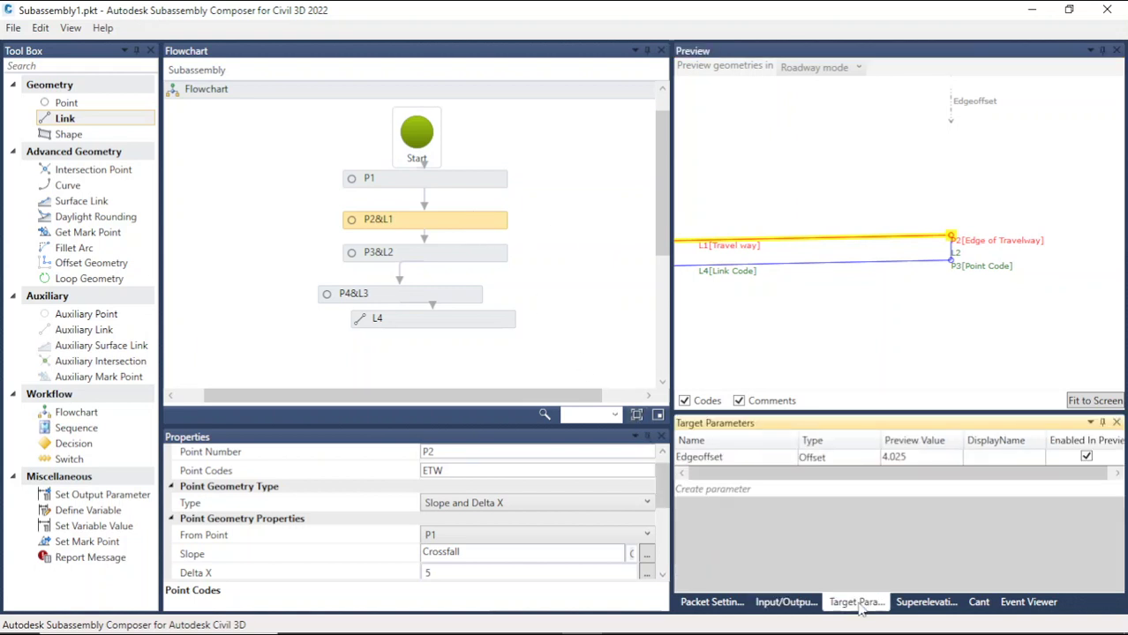
{"action": "left_click", "coordinate": [729, 490]}
{"action": "left_click", "coordinate": [727, 487]}
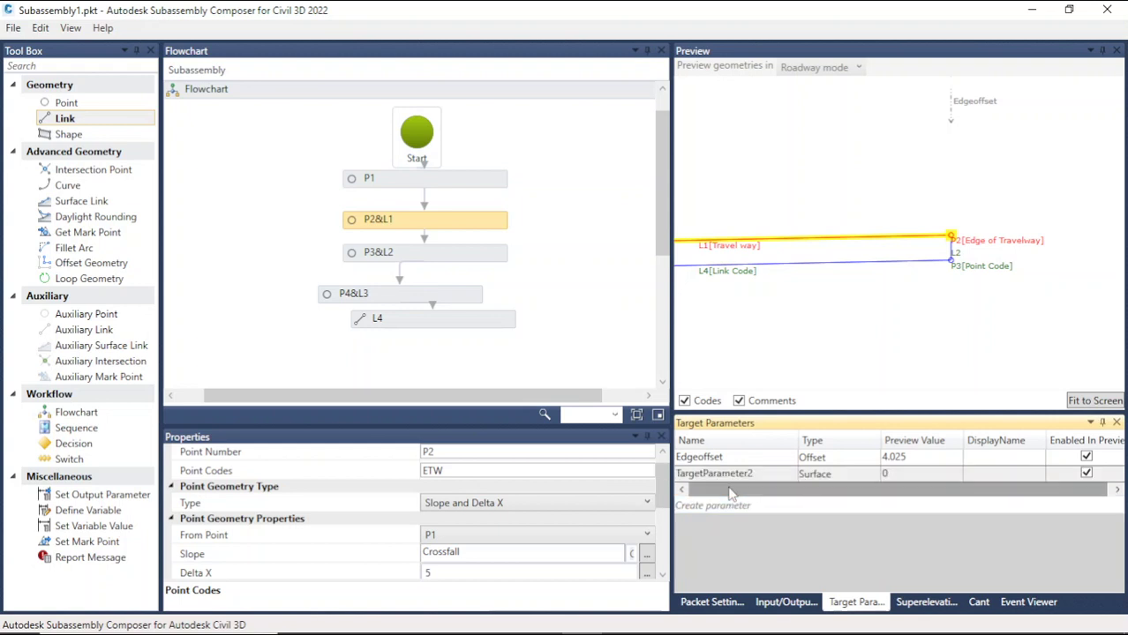
{"action": "left_click", "coordinate": [837, 474]}
{"action": "left_click", "coordinate": [841, 476]}
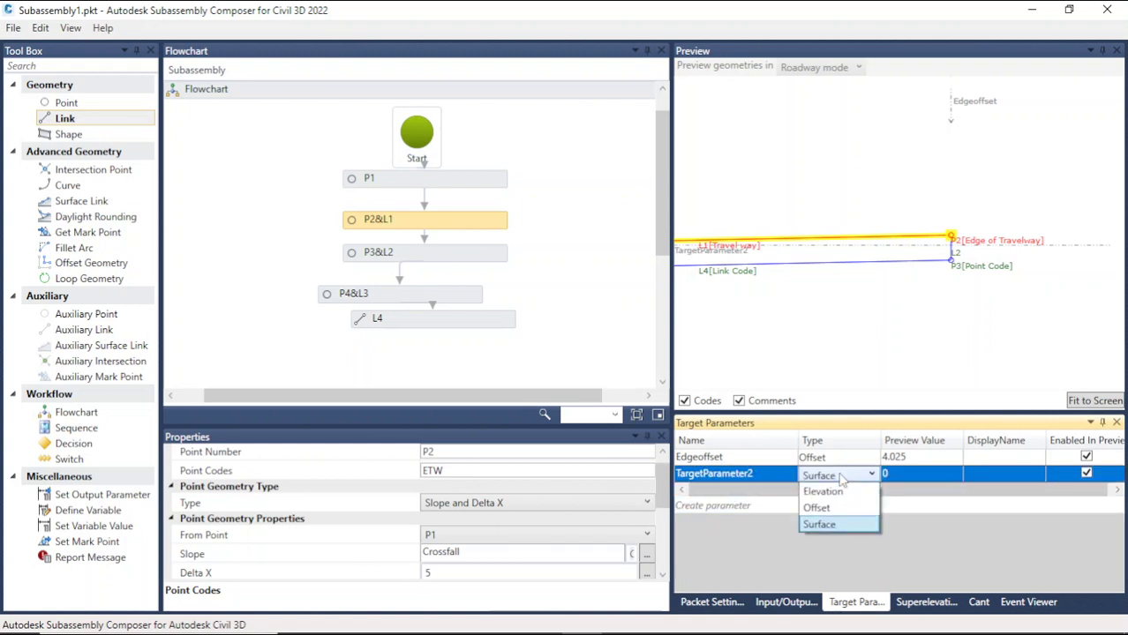
{"action": "left_click", "coordinate": [824, 492]}
Step: Rename the new elevation target parameter to Edgeelevation
{"action": "left_click", "coordinate": [768, 474]}
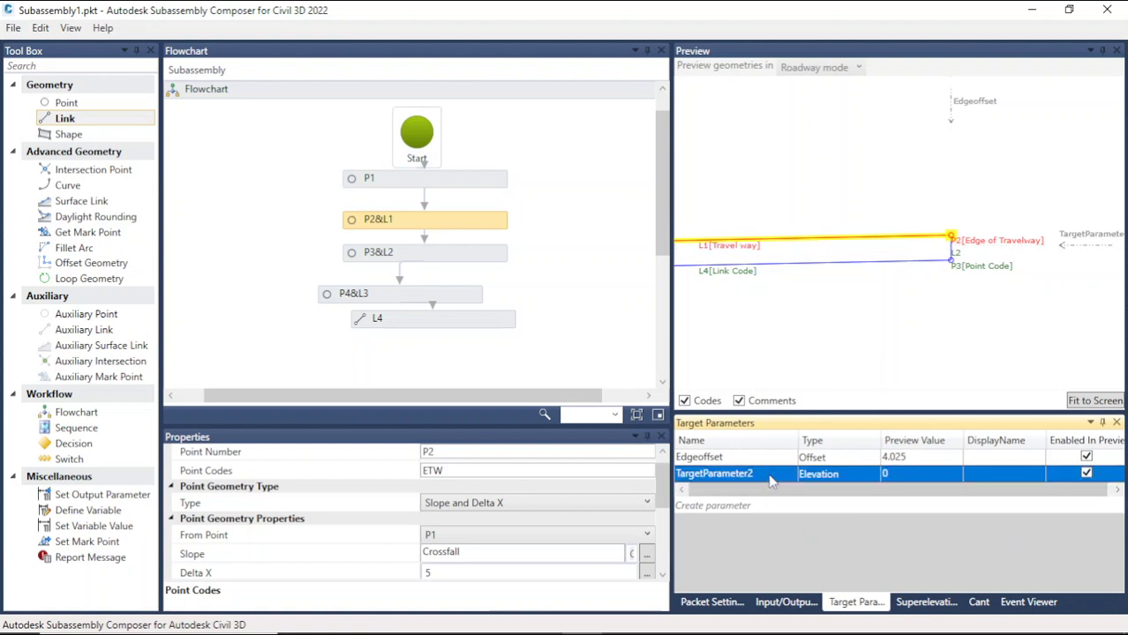
{"action": "left_click", "coordinate": [764, 474]}
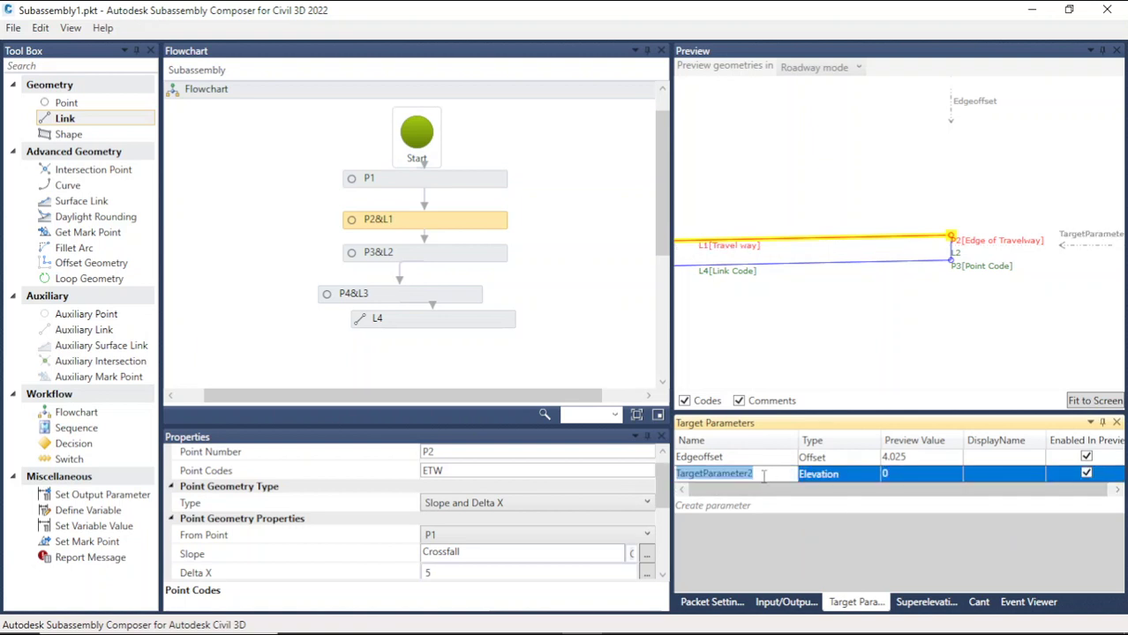
{"action": "type", "text": "Edgeelevation"}
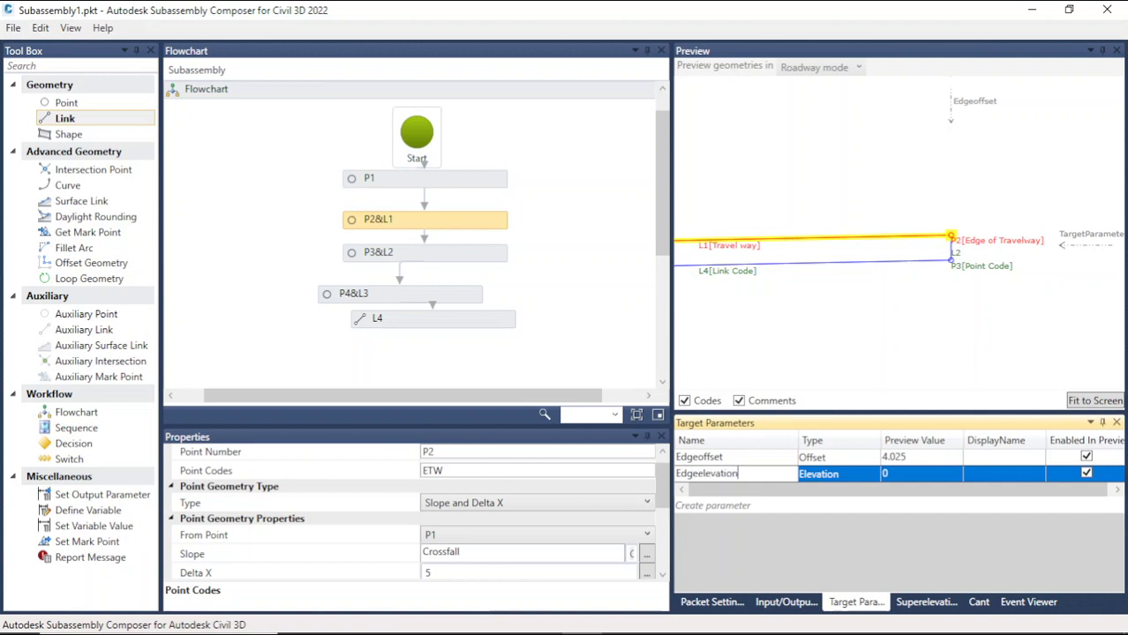
{"action": "key", "text": "Return"}
{"action": "left_click", "coordinate": [903, 483]}
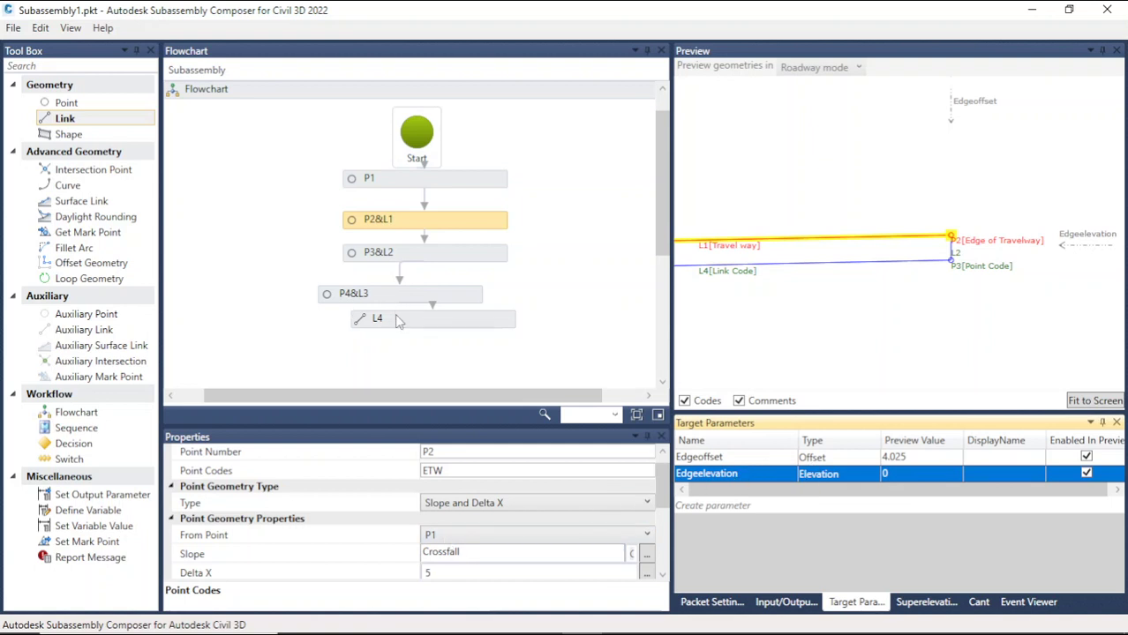
Step: Set point P2's Elevation Target to Edgeelevation
{"action": "left_click_drag", "start_coordinate": [665, 510], "coordinate": [668, 540]}
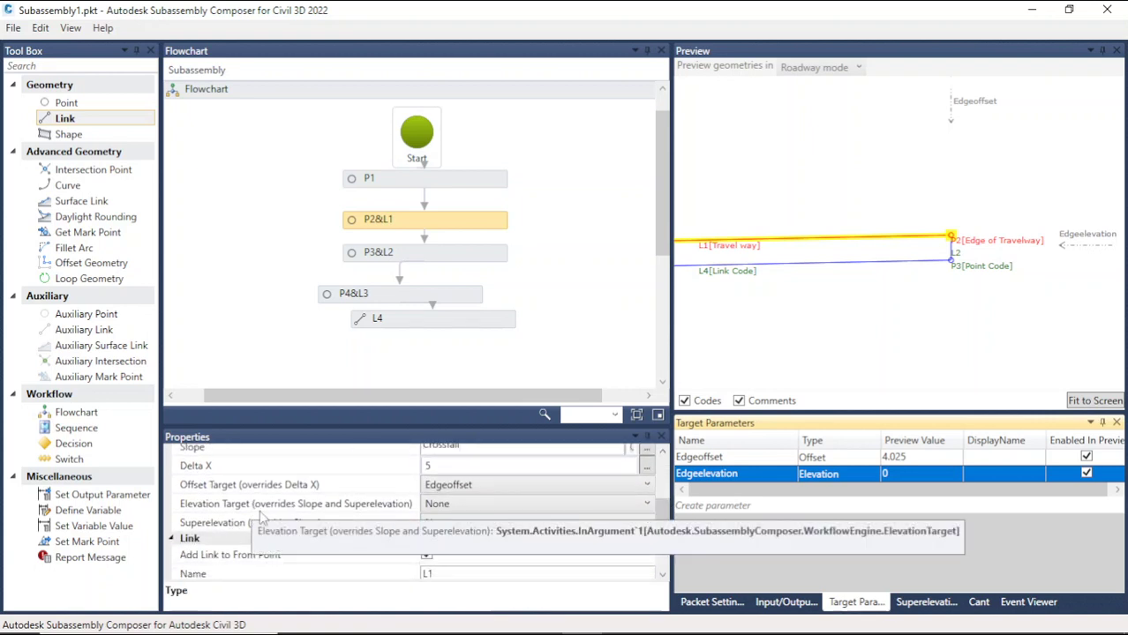
{"action": "left_click", "coordinate": [435, 507]}
{"action": "left_click", "coordinate": [493, 504]}
{"action": "left_click", "coordinate": [493, 504]}
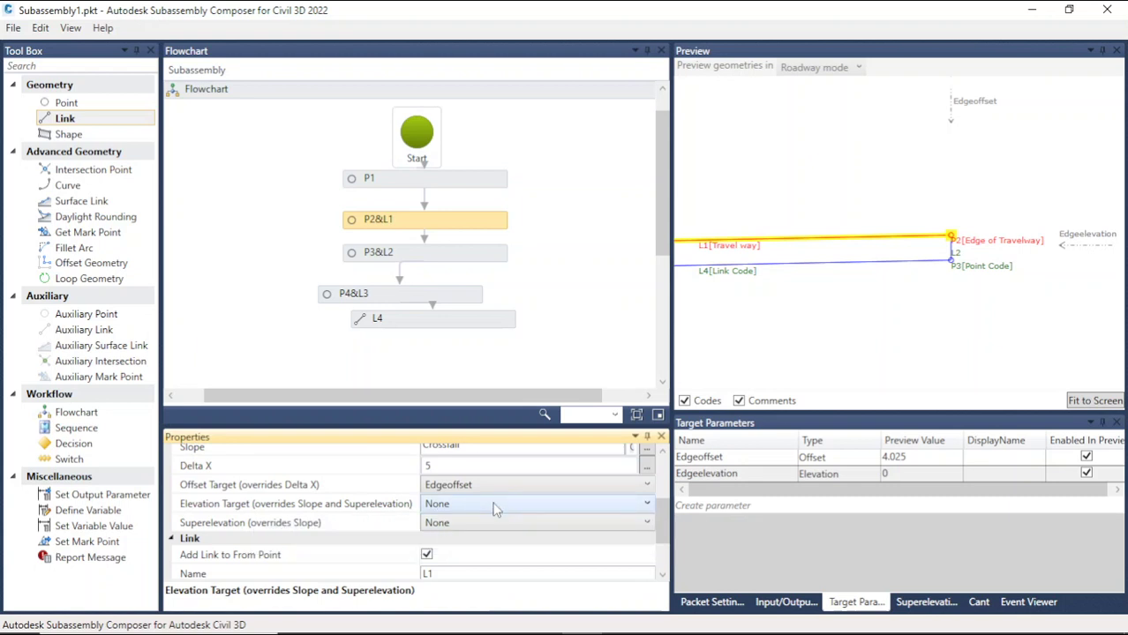
{"action": "left_click", "coordinate": [492, 505]}
{"action": "left_click", "coordinate": [489, 538]}
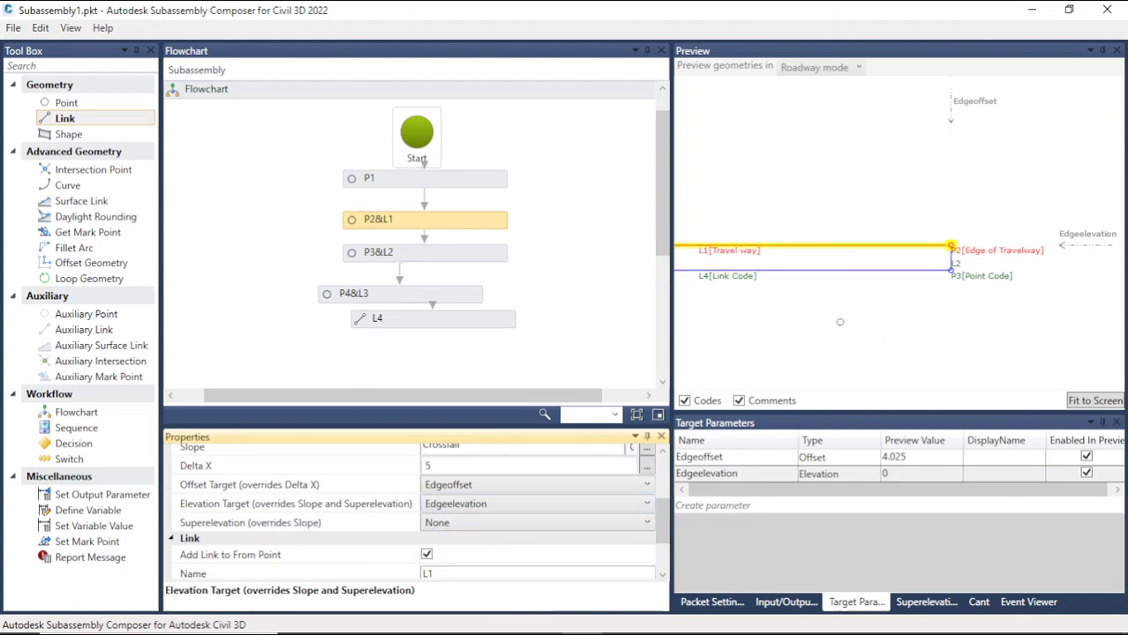
Step: Move the Edgeelevation target in the preview up and down to test how P2 follows it
{"action": "scroll", "coordinate": [816, 319], "scroll_direction": "down", "scroll_amount": 2}
{"action": "left_click_drag", "start_coordinate": [1070, 247], "coordinate": [1065, 193]}
{"action": "left_click", "coordinate": [430, 227]}
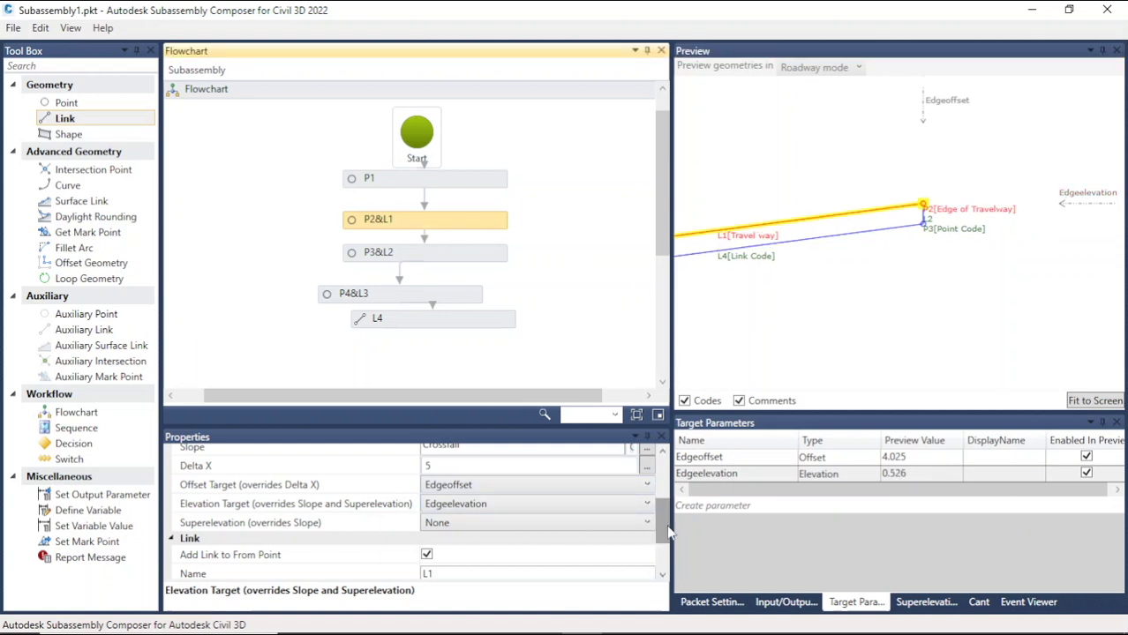
{"action": "scroll", "coordinate": [527, 522], "scroll_direction": "up", "scroll_amount": 3}
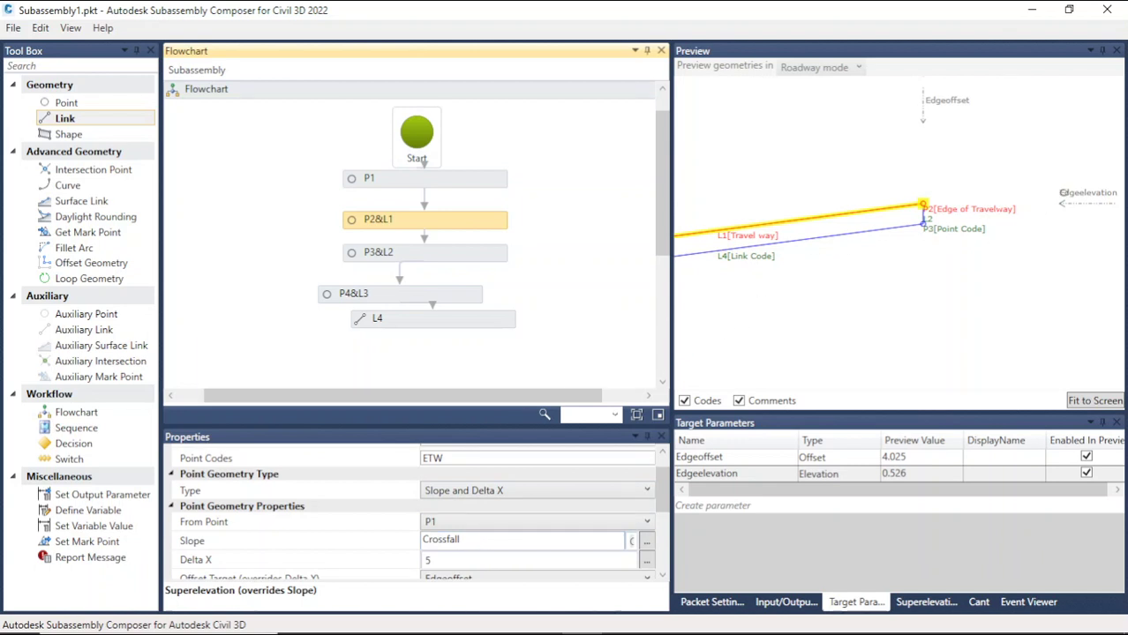
{"action": "left_click_drag", "start_coordinate": [1061, 195], "coordinate": [1068, 256]}
{"action": "scroll", "coordinate": [999, 284], "scroll_direction": "up", "scroll_amount": 5}
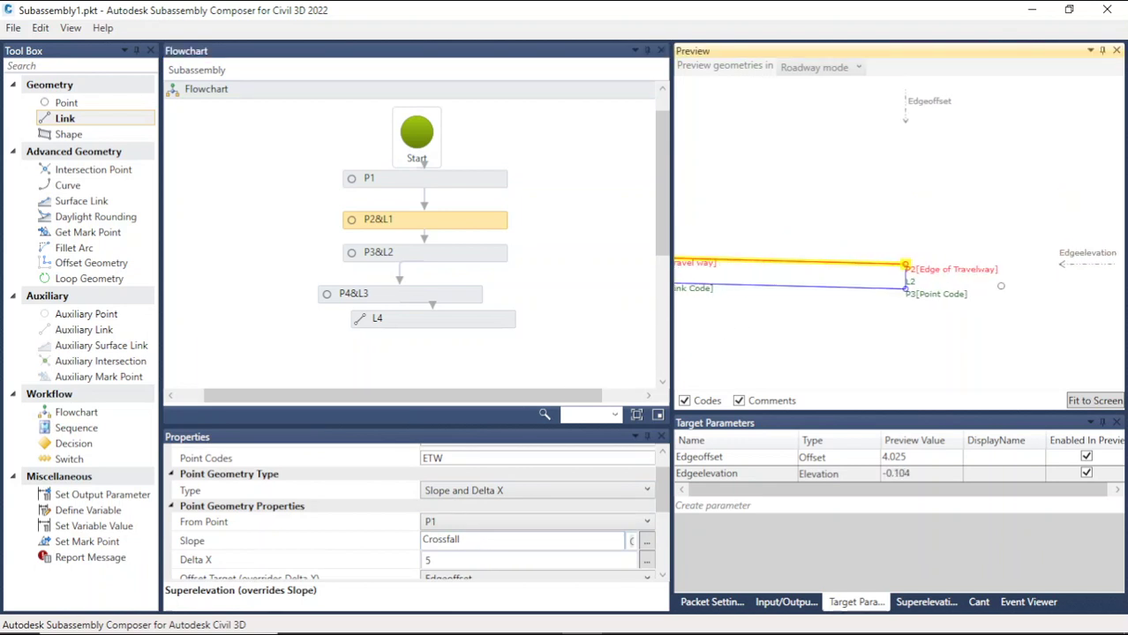
{"action": "scroll", "coordinate": [824, 227], "scroll_direction": "up", "scroll_amount": 5}
{"action": "scroll", "coordinate": [1017, 309], "scroll_direction": "up", "scroll_amount": 2}
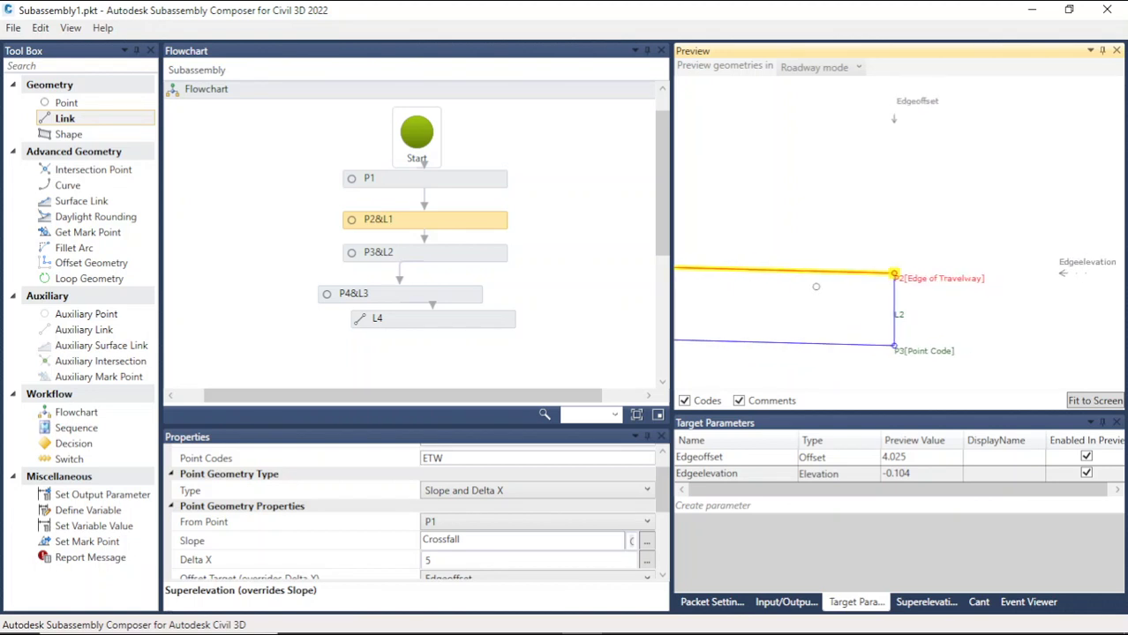
{"action": "scroll", "coordinate": [807, 285], "scroll_direction": "down", "scroll_amount": 2}
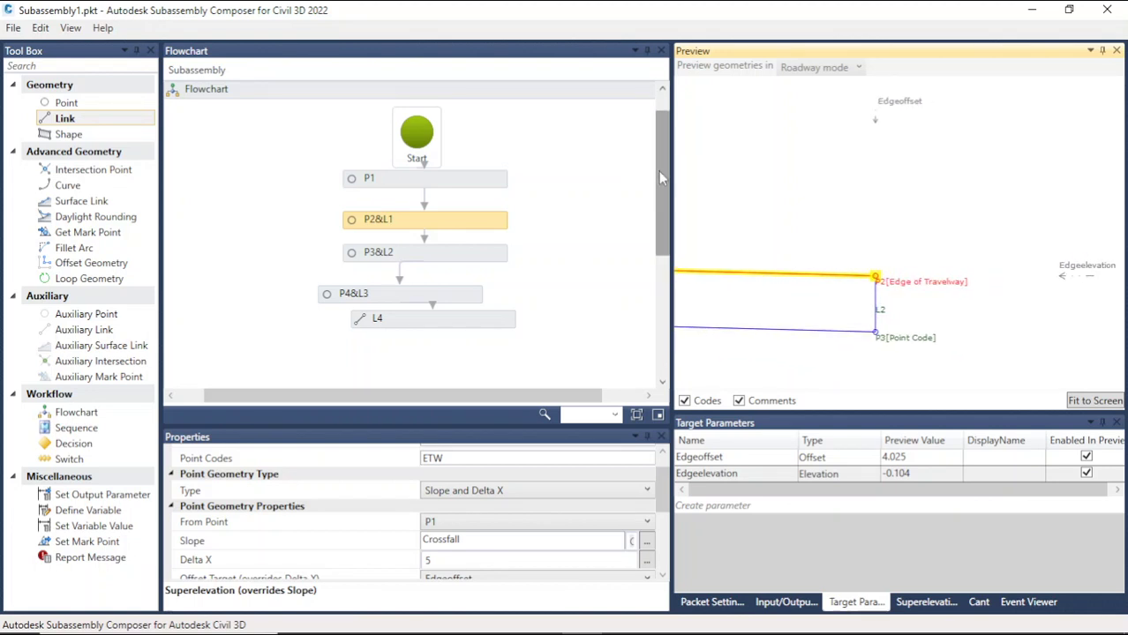
Step: Add a Shape element after L4 and define its links by picking the enclosed region in the preview
{"action": "left_click_drag", "start_coordinate": [659, 171], "coordinate": [661, 221]}
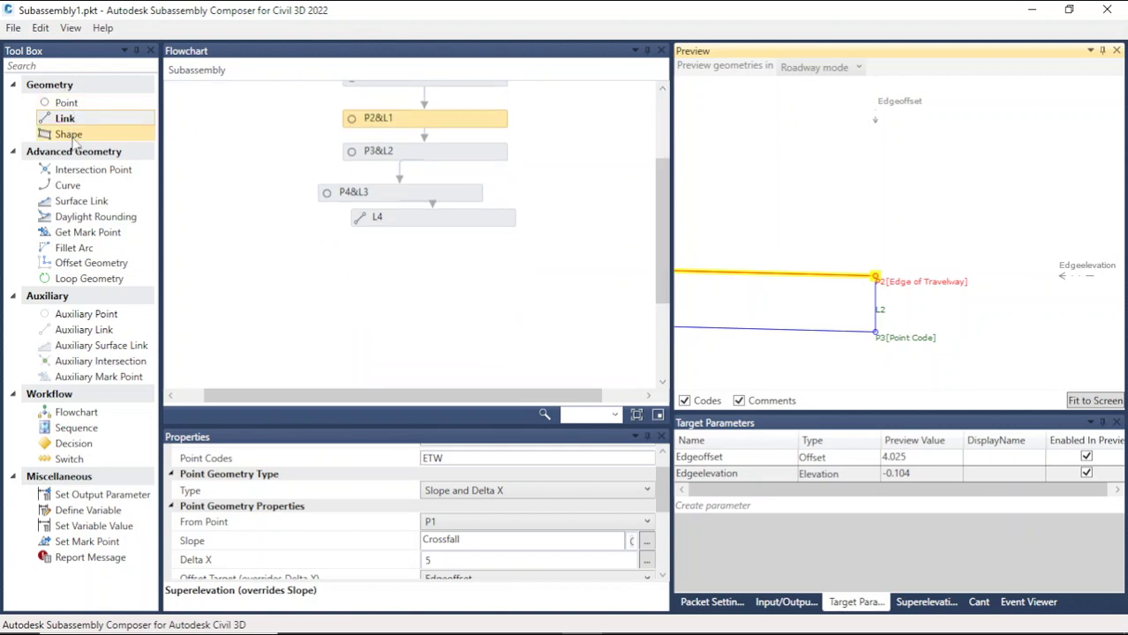
{"action": "left_click_drag", "start_coordinate": [68, 134], "coordinate": [429, 268]}
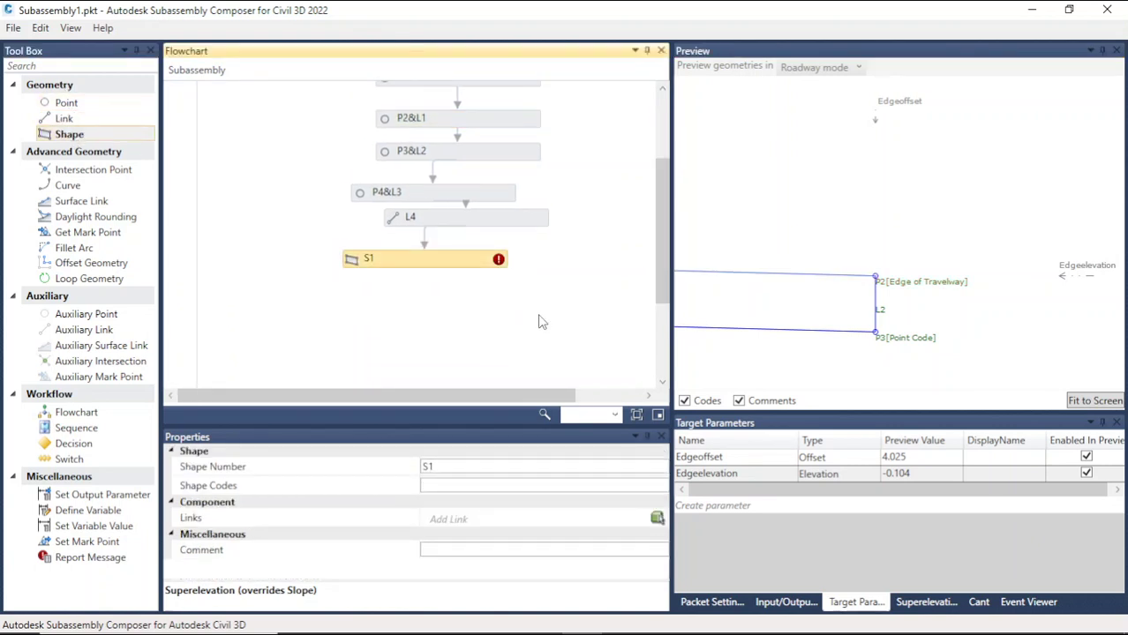
{"action": "left_click", "coordinate": [658, 520]}
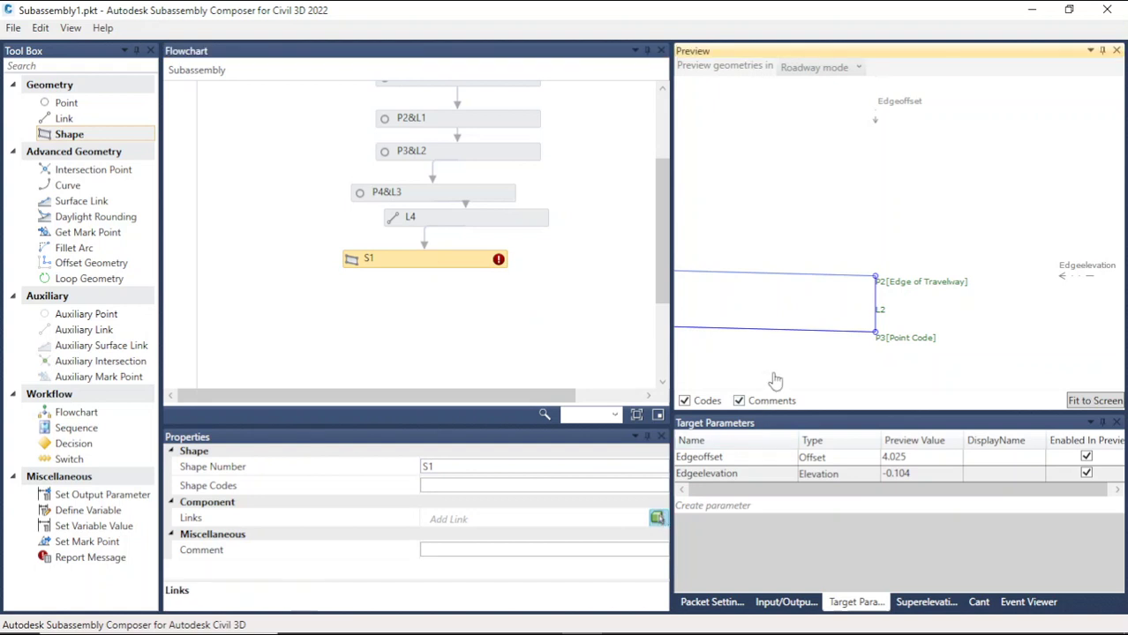
{"action": "left_click", "coordinate": [766, 317]}
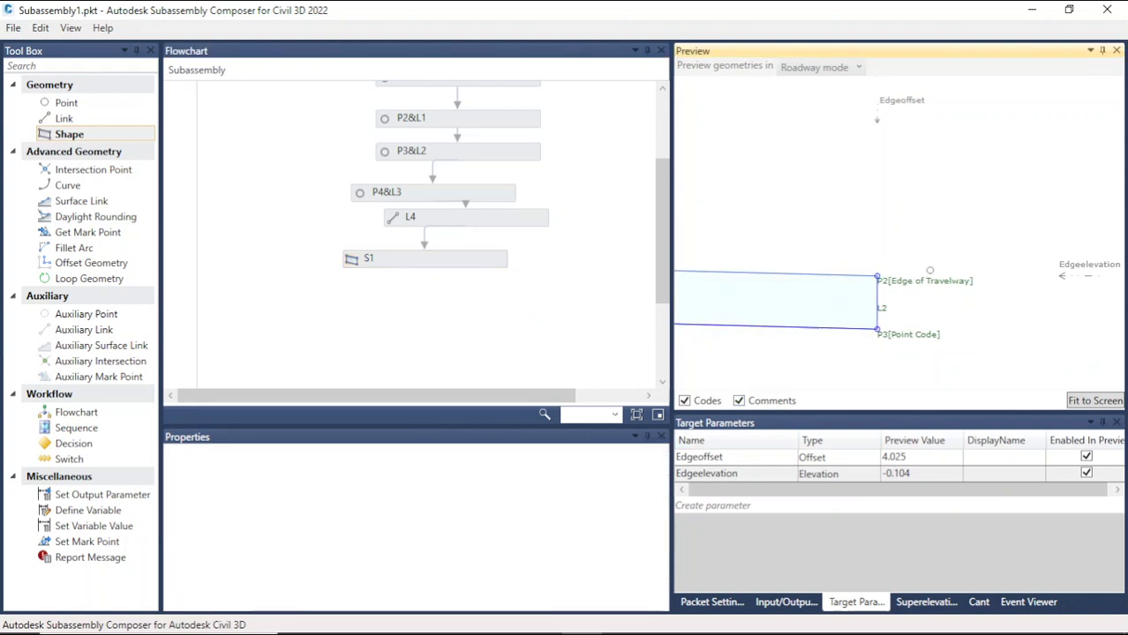
{"action": "scroll", "coordinate": [992, 288], "scroll_direction": "down", "scroll_amount": 8}
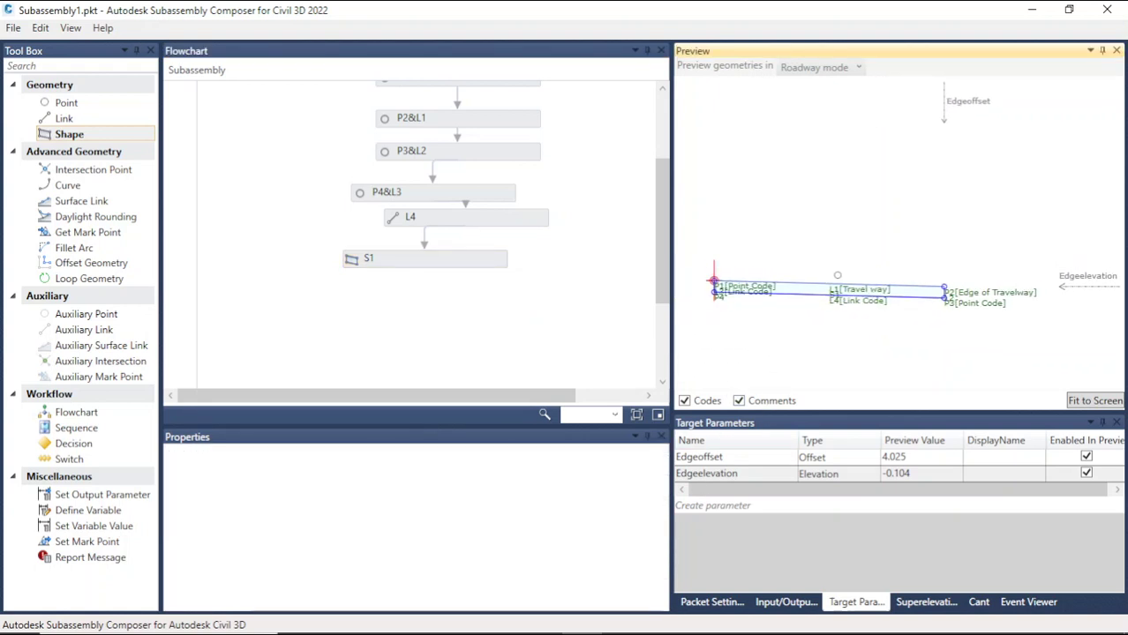
Step: Create a new String input parameter named parkingConcrete with default value Concrete
{"action": "scroll", "coordinate": [727, 282], "scroll_direction": "up", "scroll_amount": 5}
{"action": "scroll", "coordinate": [780, 291], "scroll_direction": "up", "scroll_amount": 2}
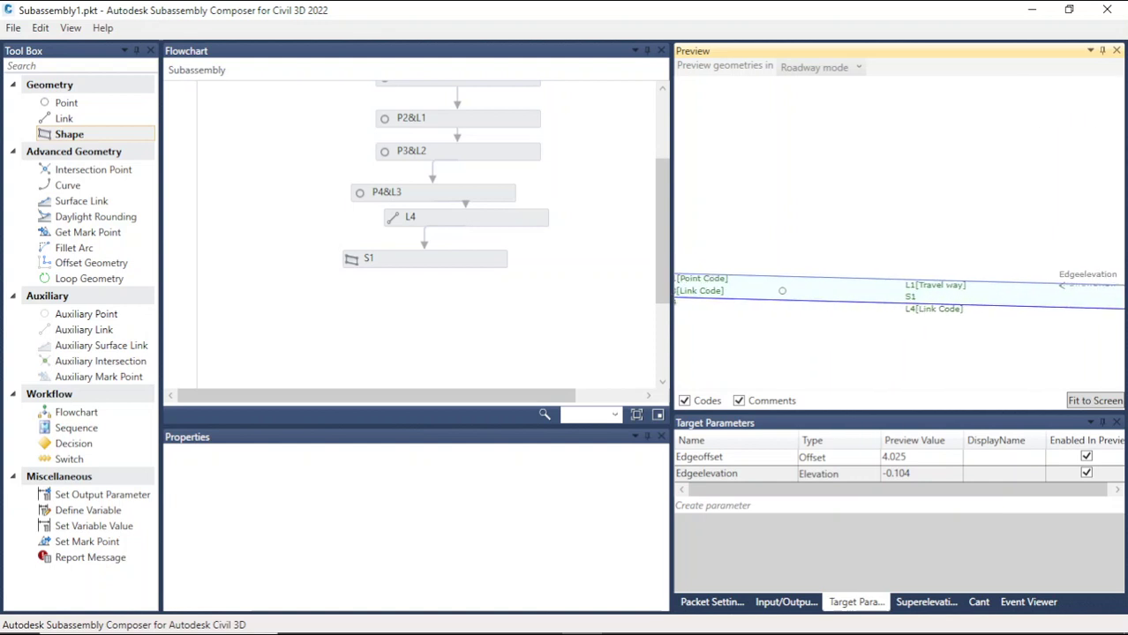
{"action": "left_click", "coordinate": [454, 262]}
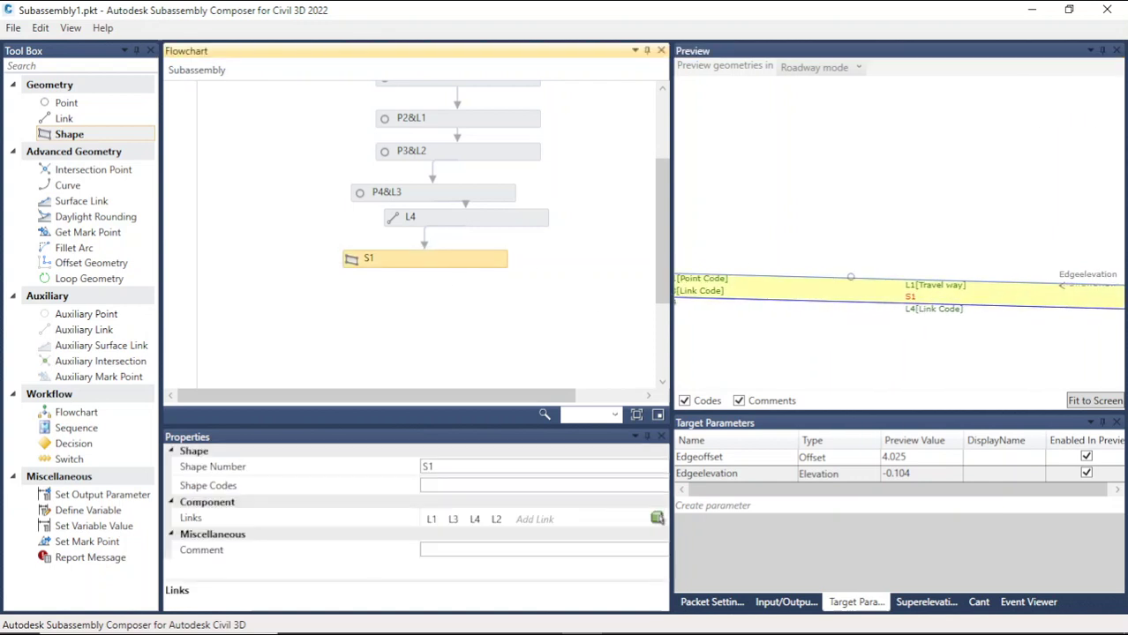
{"action": "scroll", "coordinate": [914, 265], "scroll_direction": "down", "scroll_amount": 1}
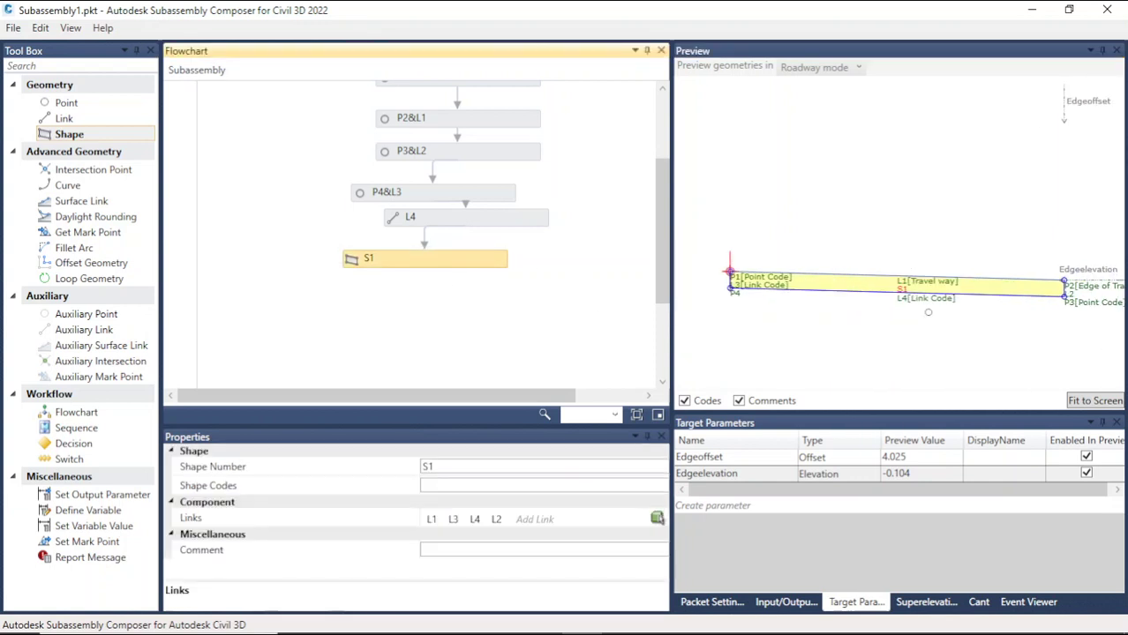
{"action": "left_click", "coordinate": [777, 603]}
{"action": "left_click", "coordinate": [726, 586]}
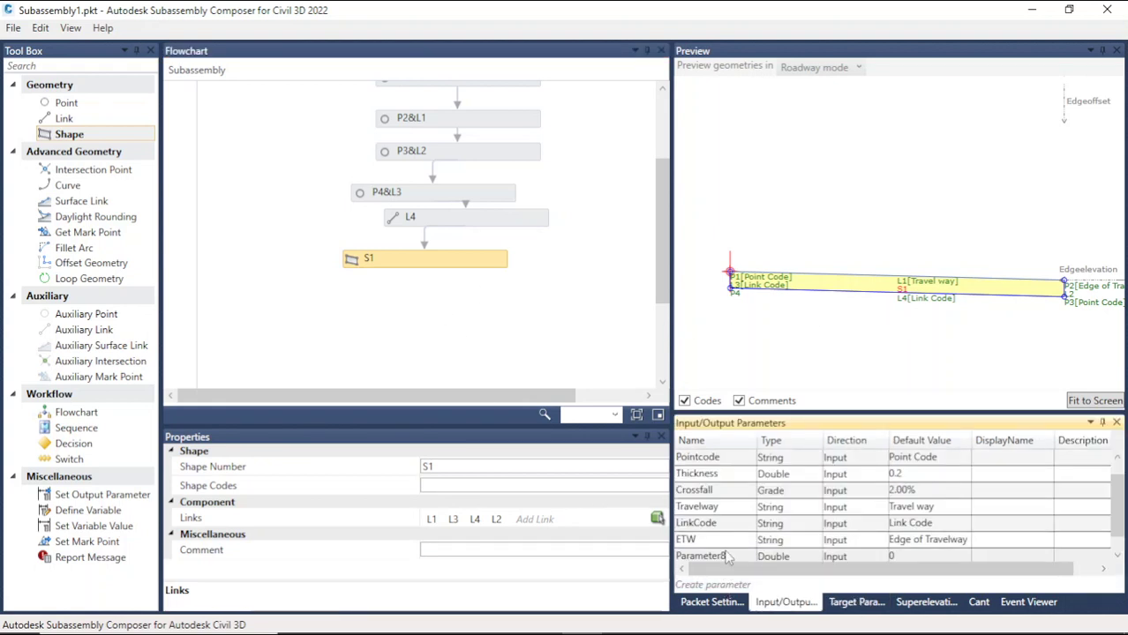
{"action": "left_click", "coordinate": [738, 547]}
{"action": "left_click", "coordinate": [739, 542]}
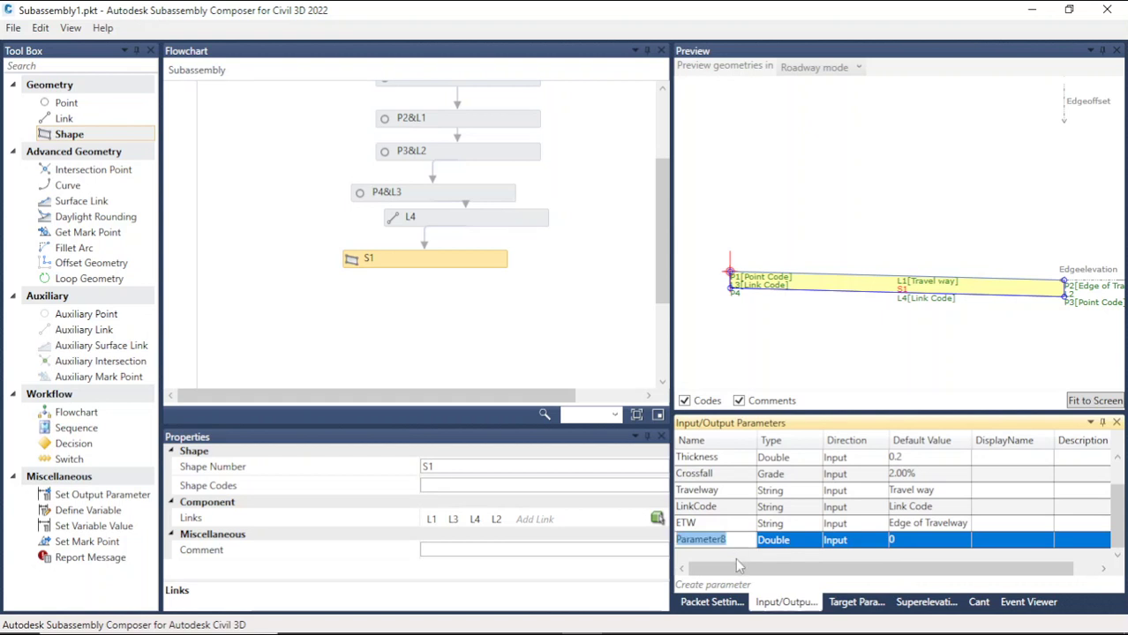
{"action": "type", "text": "parkingConcr"}
{"action": "left_click", "coordinate": [910, 540]}
{"action": "left_click", "coordinate": [910, 540]}
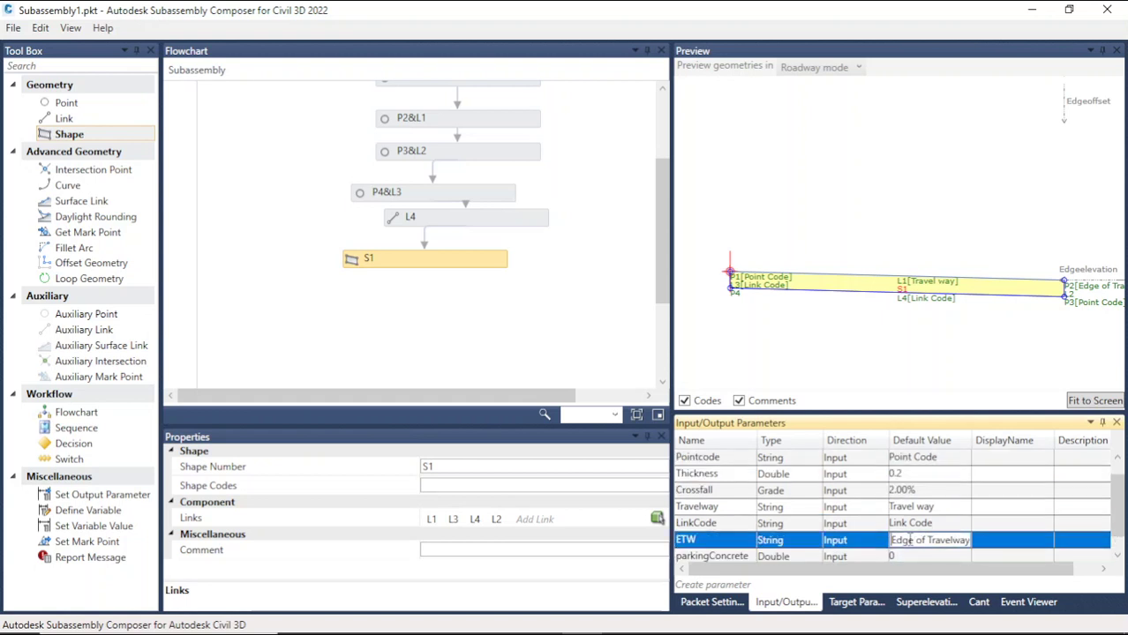
{"action": "left_click", "coordinate": [789, 557]}
{"action": "left_click", "coordinate": [788, 541]}
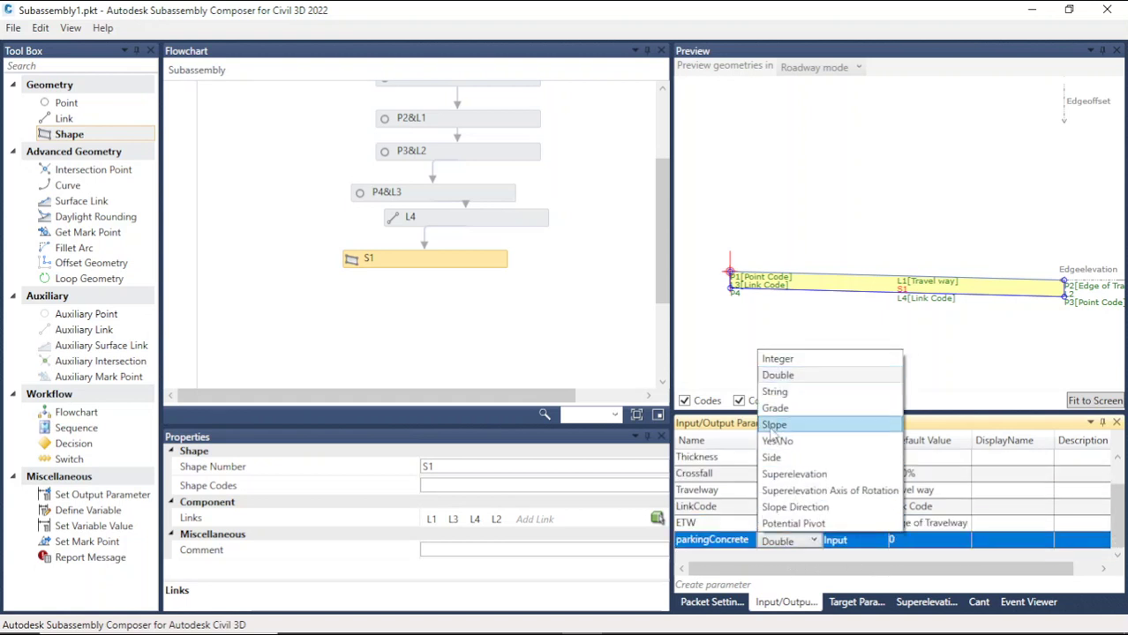
{"action": "left_click", "coordinate": [775, 391]}
{"action": "left_click", "coordinate": [900, 541]}
{"action": "left_click", "coordinate": [900, 541]}
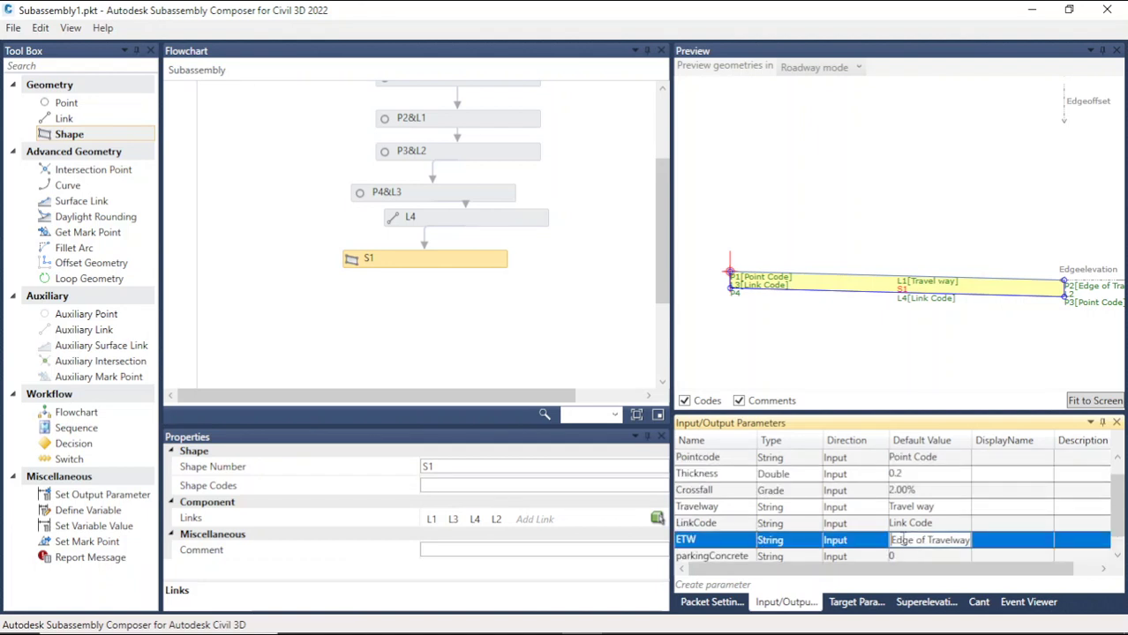
{"action": "left_click", "coordinate": [900, 557]}
{"action": "left_click_drag", "start_coordinate": [904, 540], "coordinate": [889, 543]}
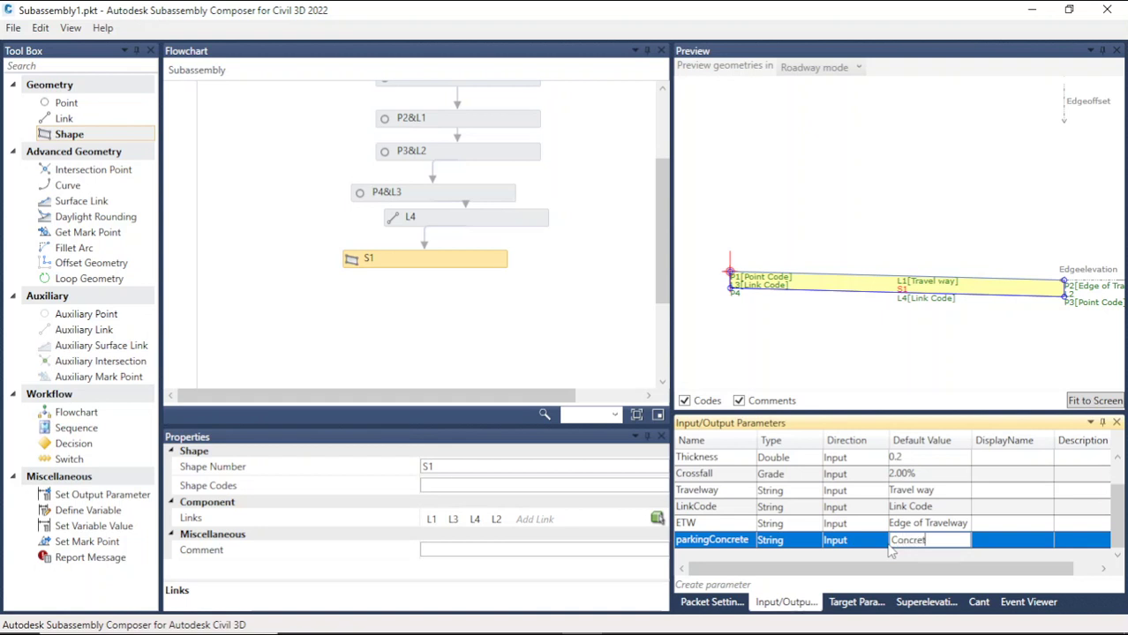
{"action": "left_click", "coordinate": [749, 541]}
{"action": "left_click", "coordinate": [748, 558]}
{"action": "left_click_drag", "start_coordinate": [752, 539], "coordinate": [672, 543]}
{"action": "key", "text": "ctrl+c"}
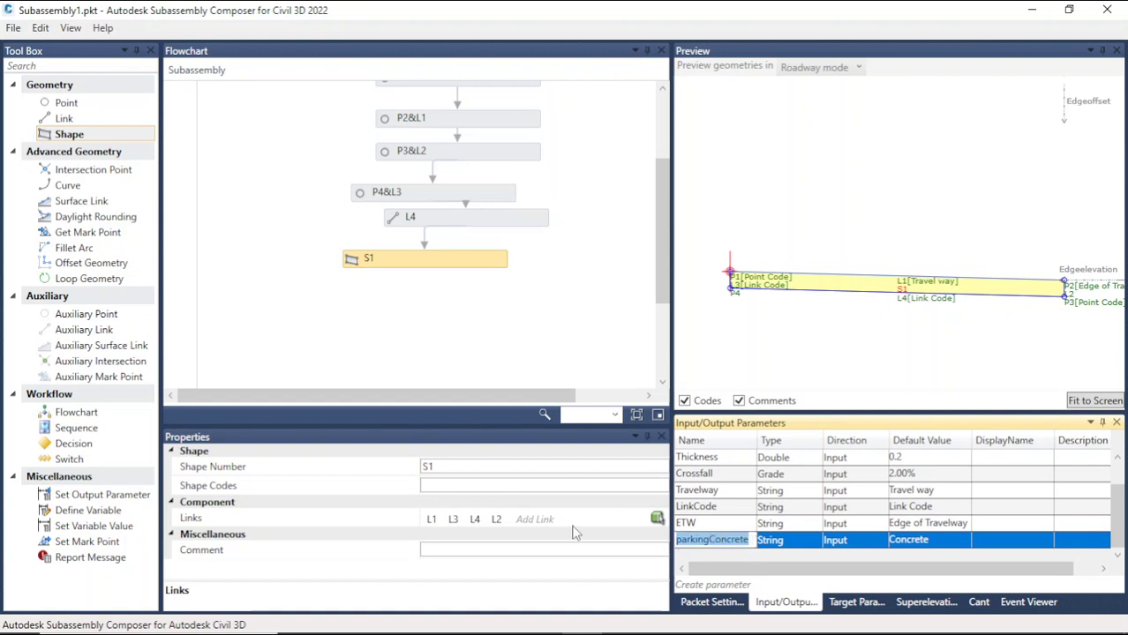
Step: Set shape S1's Shape Codes to parkingConcrete
{"action": "left_click", "coordinate": [464, 486]}
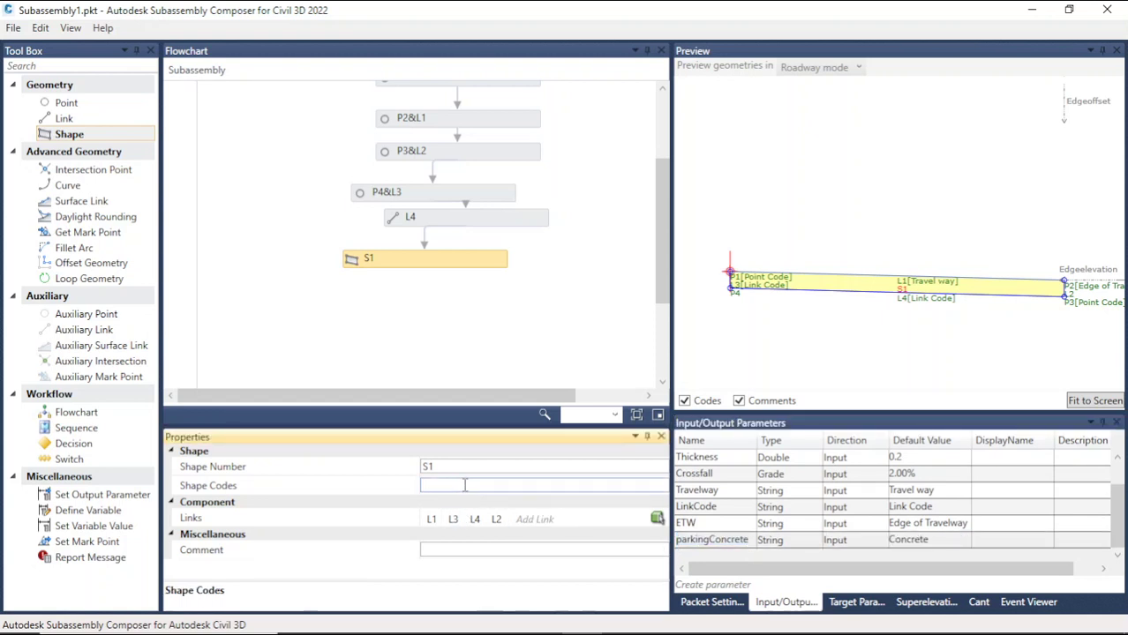
{"action": "key", "text": "ctrl+v"}
{"action": "left_click", "coordinate": [847, 347]}
{"action": "scroll", "coordinate": [895, 317], "scroll_direction": "up", "scroll_amount": 5}
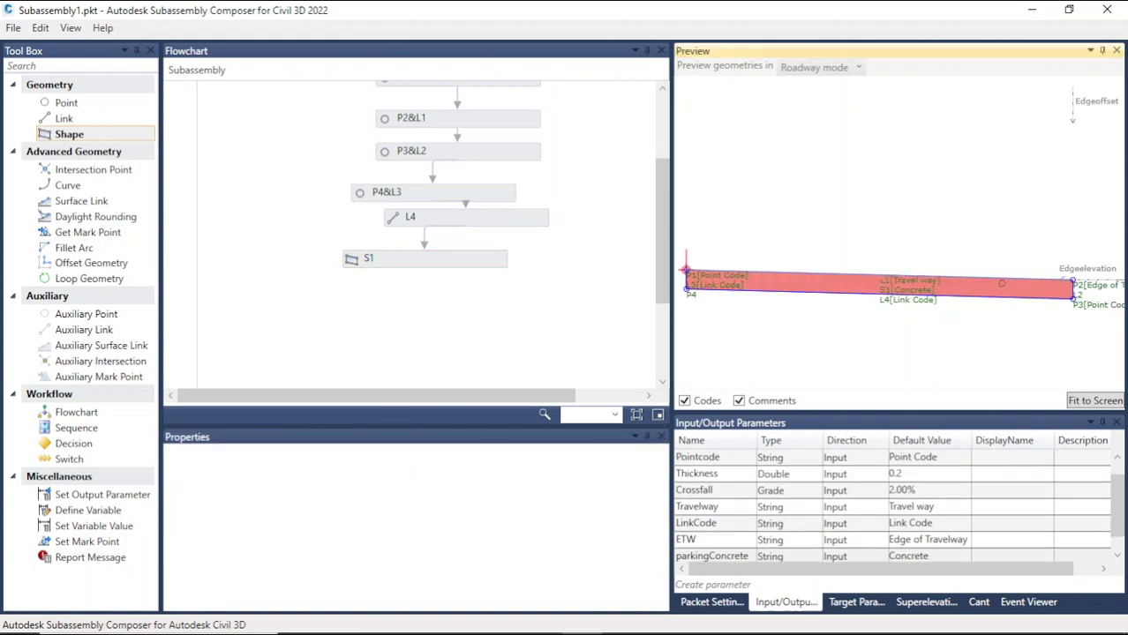
{"action": "scroll", "coordinate": [978, 254], "scroll_direction": "down", "scroll_amount": 5}
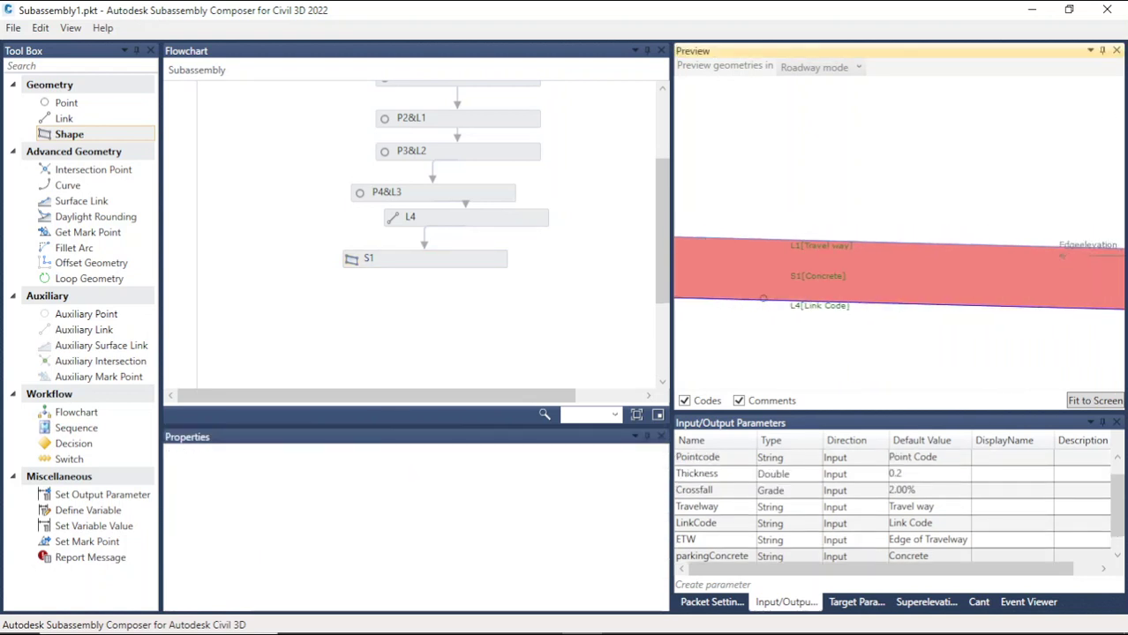
{"action": "scroll", "coordinate": [978, 253], "scroll_direction": "up", "scroll_amount": 5}
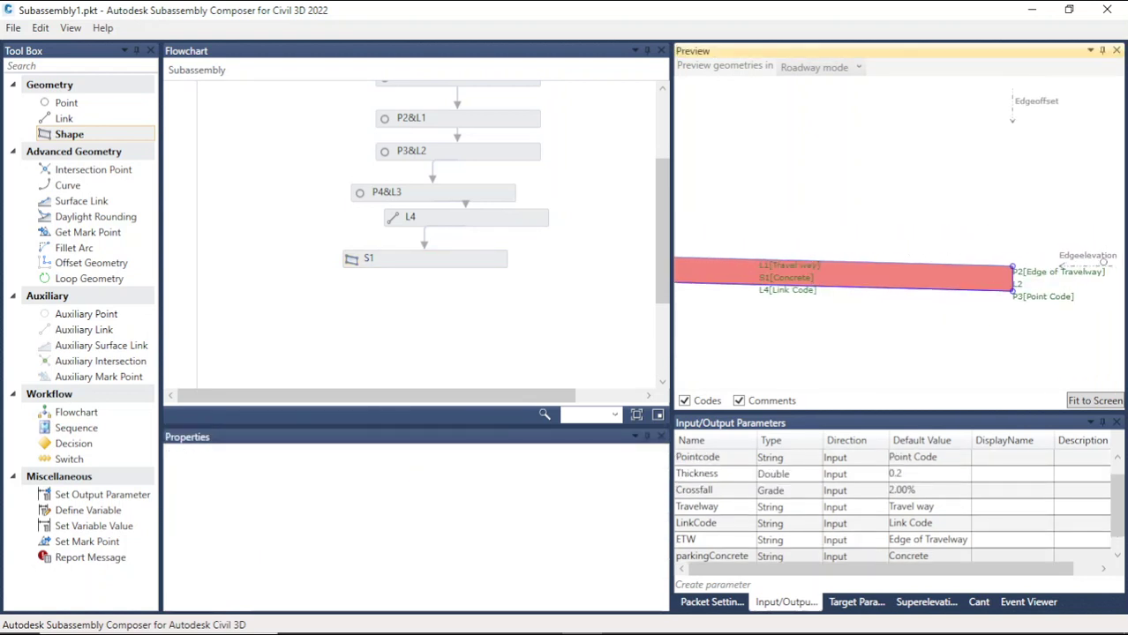
{"action": "scroll", "coordinate": [737, 283], "scroll_direction": "down", "scroll_amount": 3}
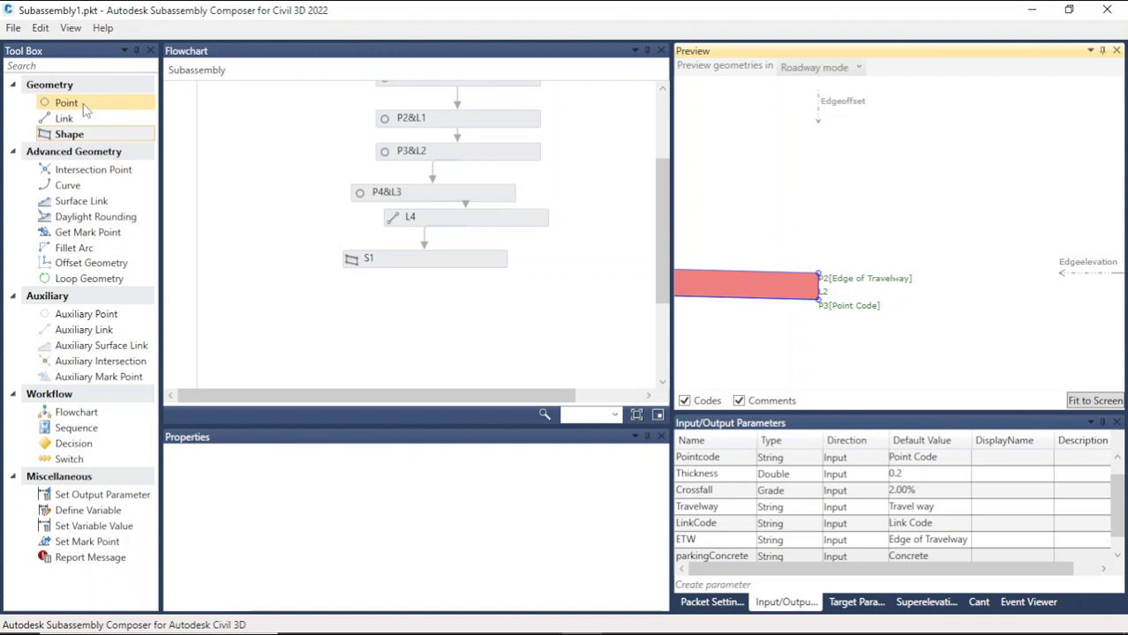
Step: Add a new point P5 to the flowchart below shape S1
{"action": "left_click_drag", "start_coordinate": [85, 109], "coordinate": [403, 316]}
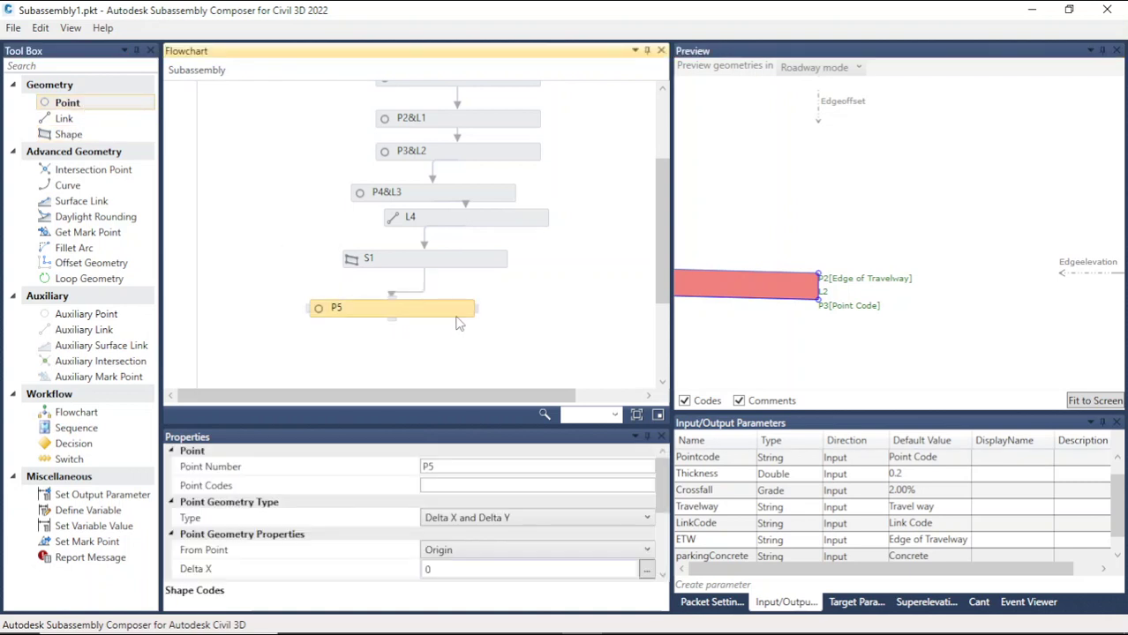
{"action": "scroll", "coordinate": [825, 300], "scroll_direction": "up", "scroll_amount": 5}
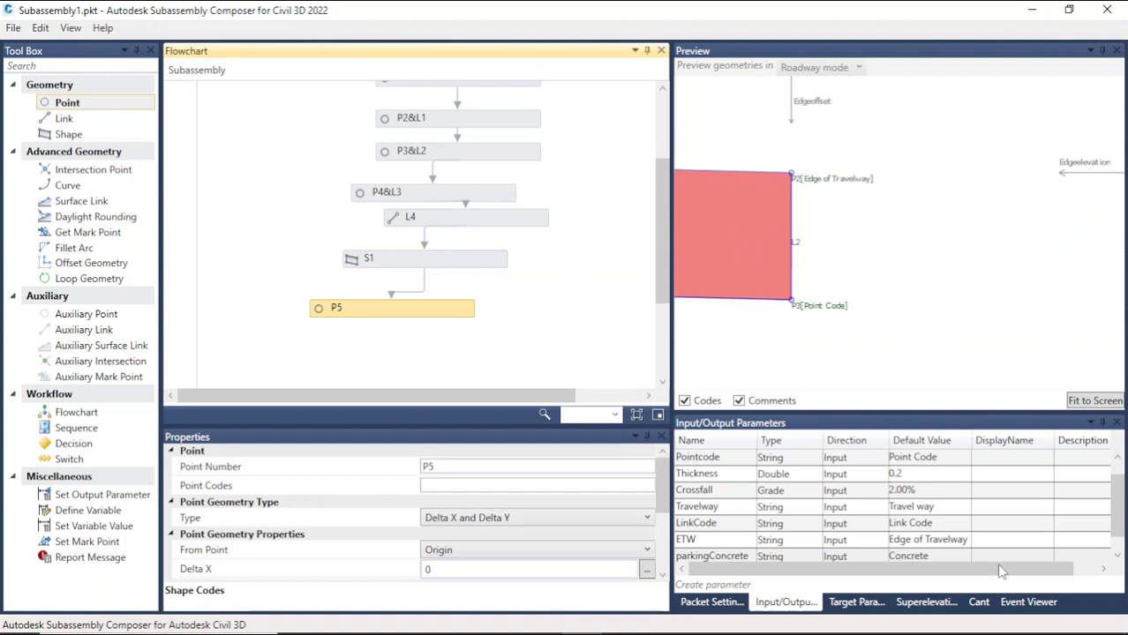
{"action": "scroll", "coordinate": [883, 518], "scroll_direction": "down", "scroll_amount": 1}
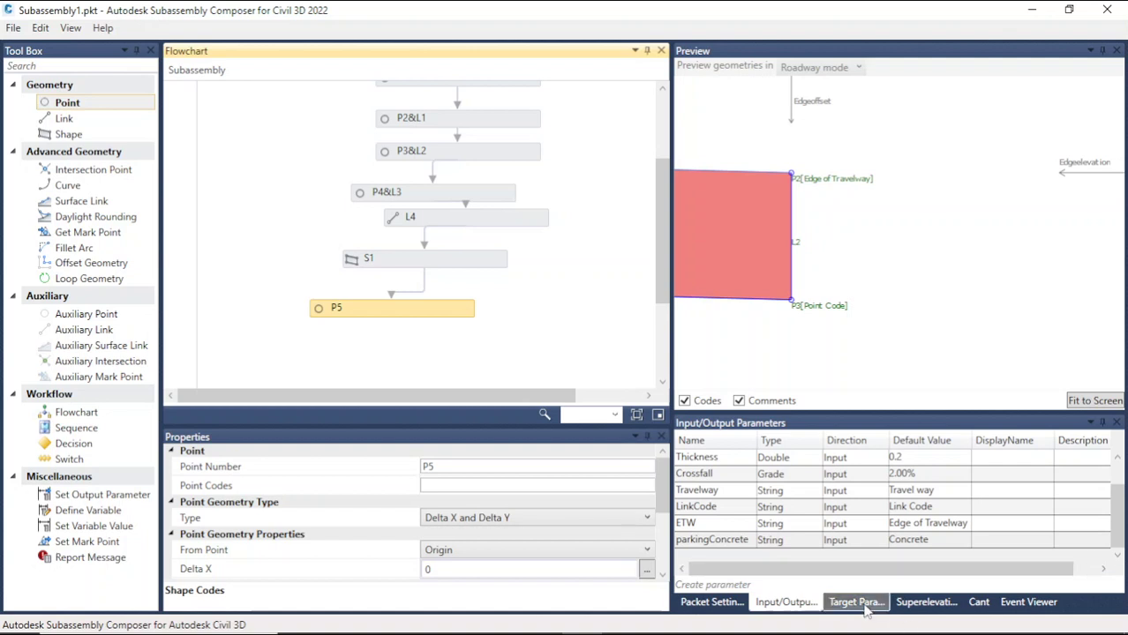
{"action": "left_click", "coordinate": [795, 607]}
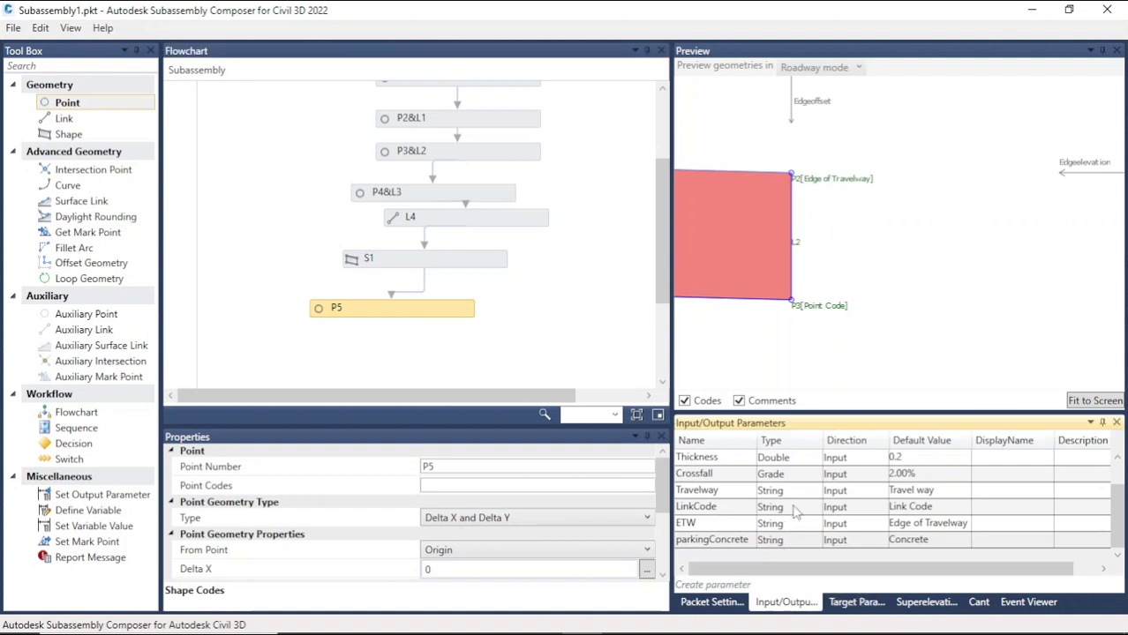
{"action": "scroll", "coordinate": [781, 524], "scroll_direction": "up", "scroll_amount": 1}
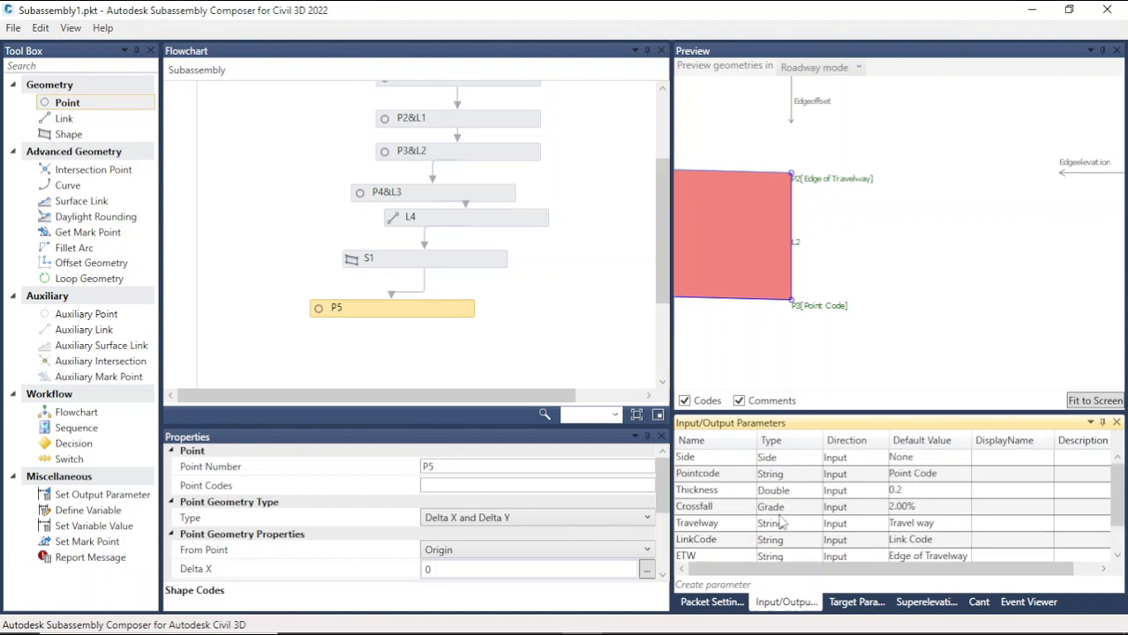
{"action": "scroll", "coordinate": [781, 523], "scroll_direction": "down", "scroll_amount": 1}
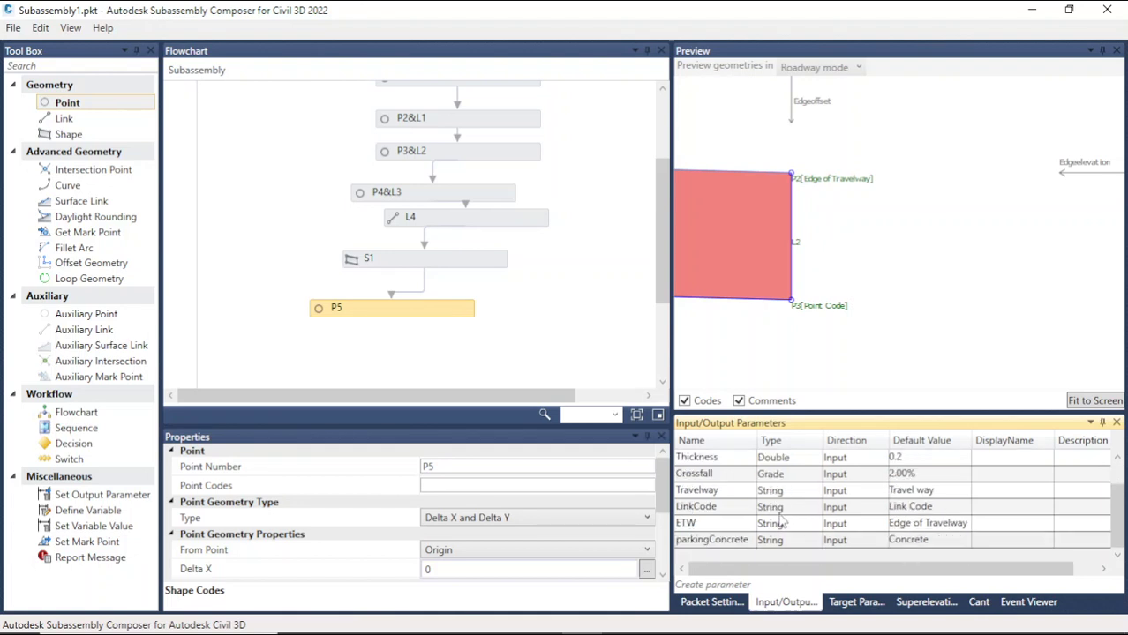
Step: Create a new Double input parameter named Curbbotwidth
{"action": "left_click", "coordinate": [721, 586]}
{"action": "left_click", "coordinate": [744, 542]}
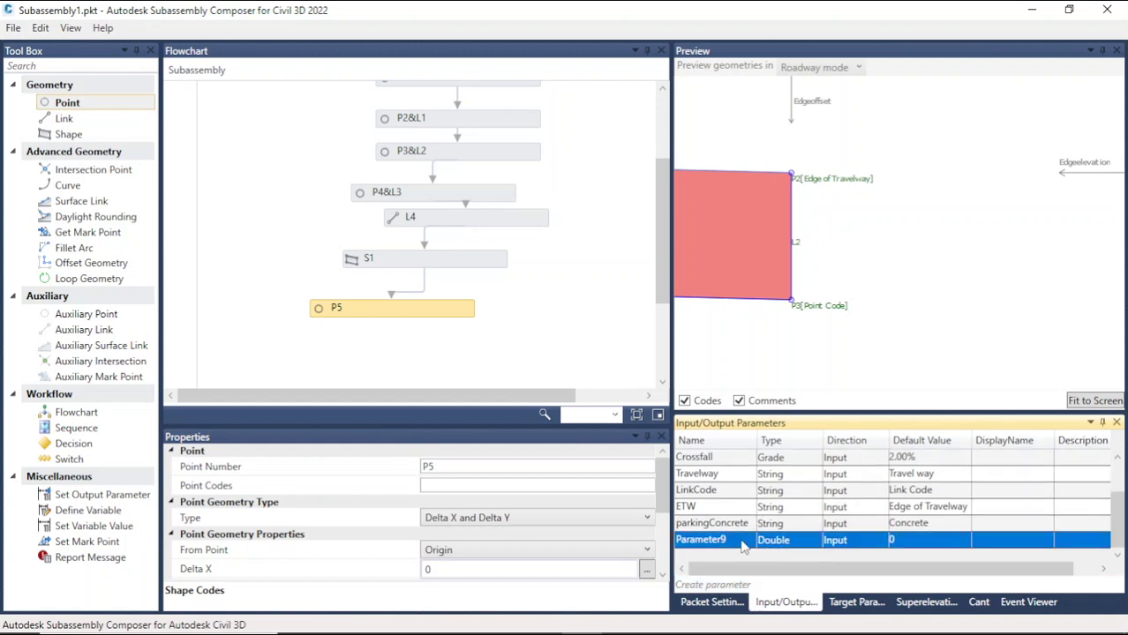
{"action": "left_click", "coordinate": [744, 542]}
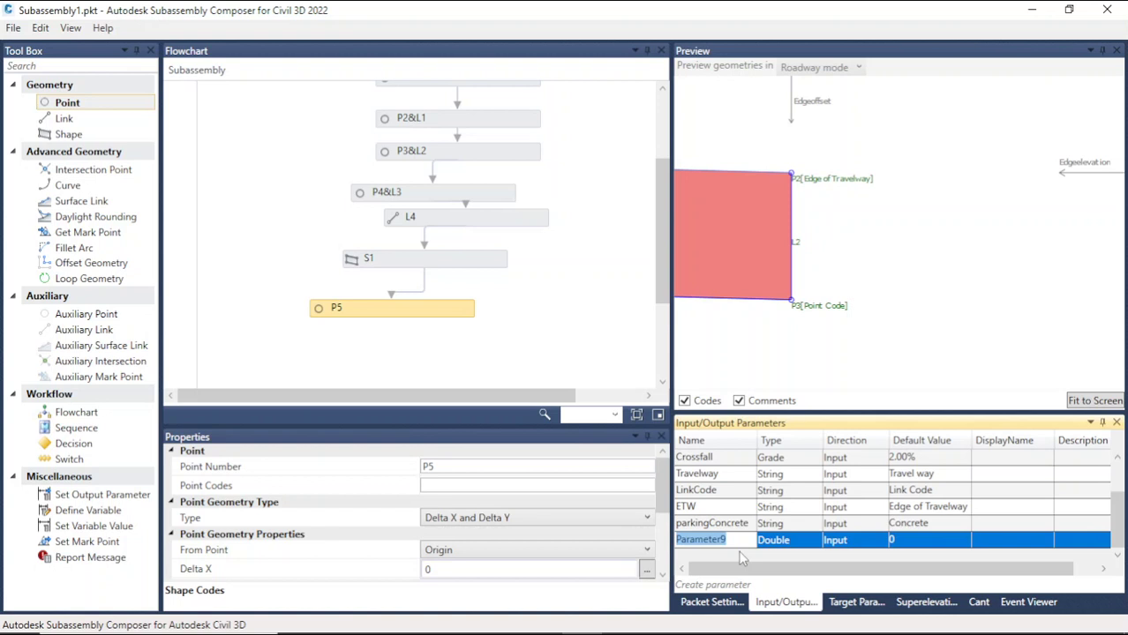
{"action": "type", "text": "Curb"}
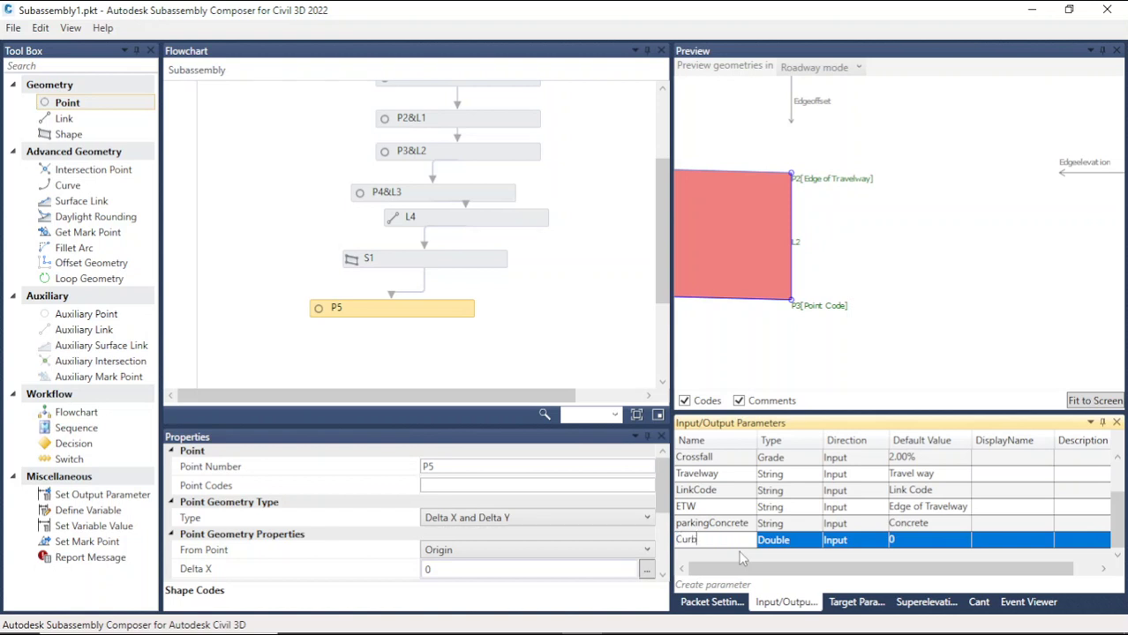
{"action": "type", "text": "w"}
{"action": "key", "text": "BackSpace"}
{"action": "type", "text": "botwidth"}
{"action": "left_click_drag", "start_coordinate": [737, 540], "coordinate": [661, 549]}
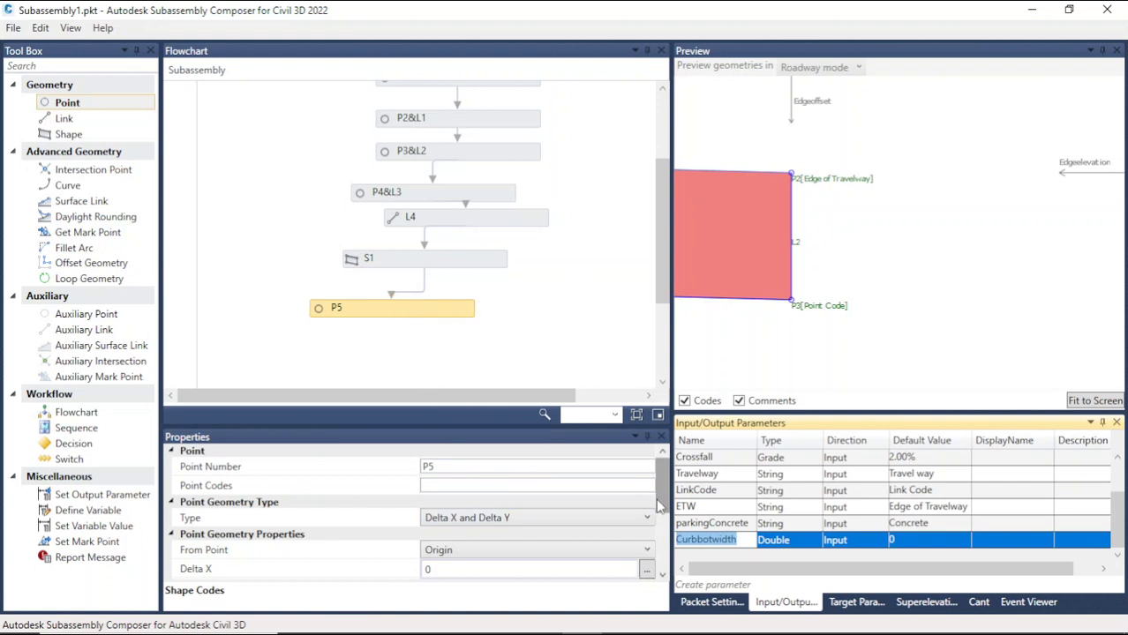
Step: Set point P5's From Point to P3
{"action": "left_click", "coordinate": [588, 550]}
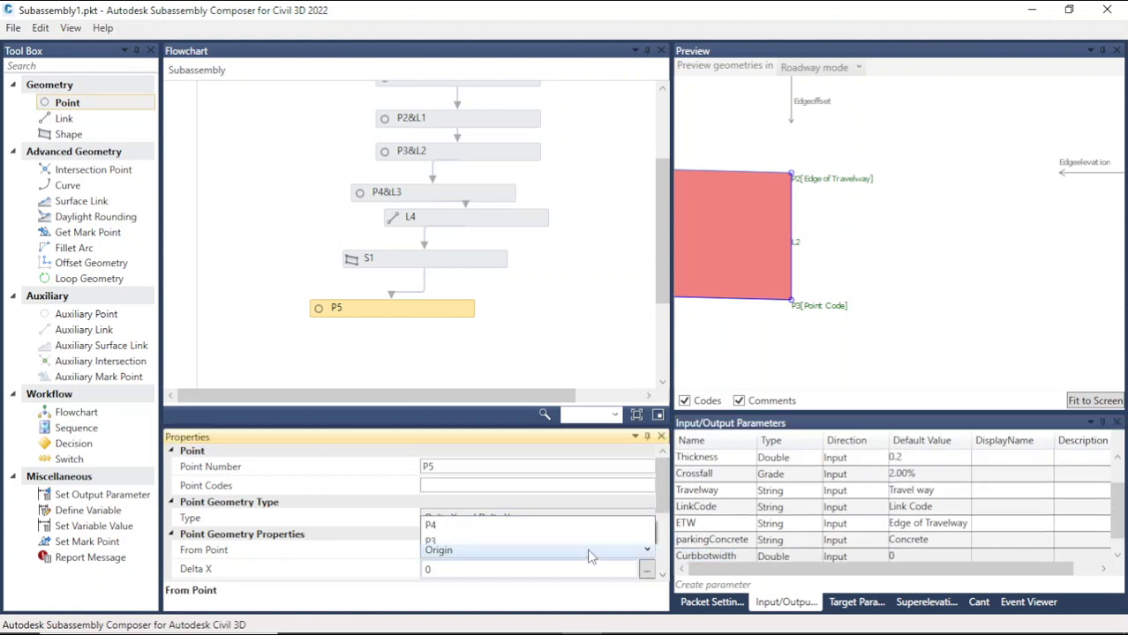
{"action": "left_click", "coordinate": [494, 482]}
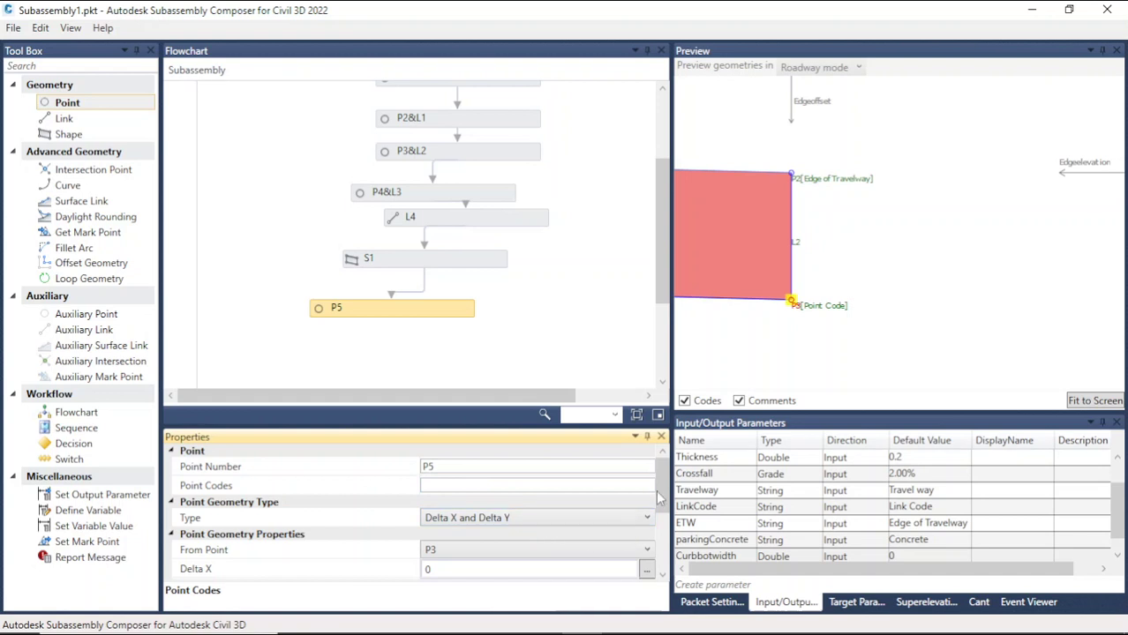
{"action": "scroll", "coordinate": [667, 520], "scroll_direction": "down", "scroll_amount": 2}
{"action": "scroll", "coordinate": [667, 521], "scroll_direction": "down", "scroll_amount": 1}
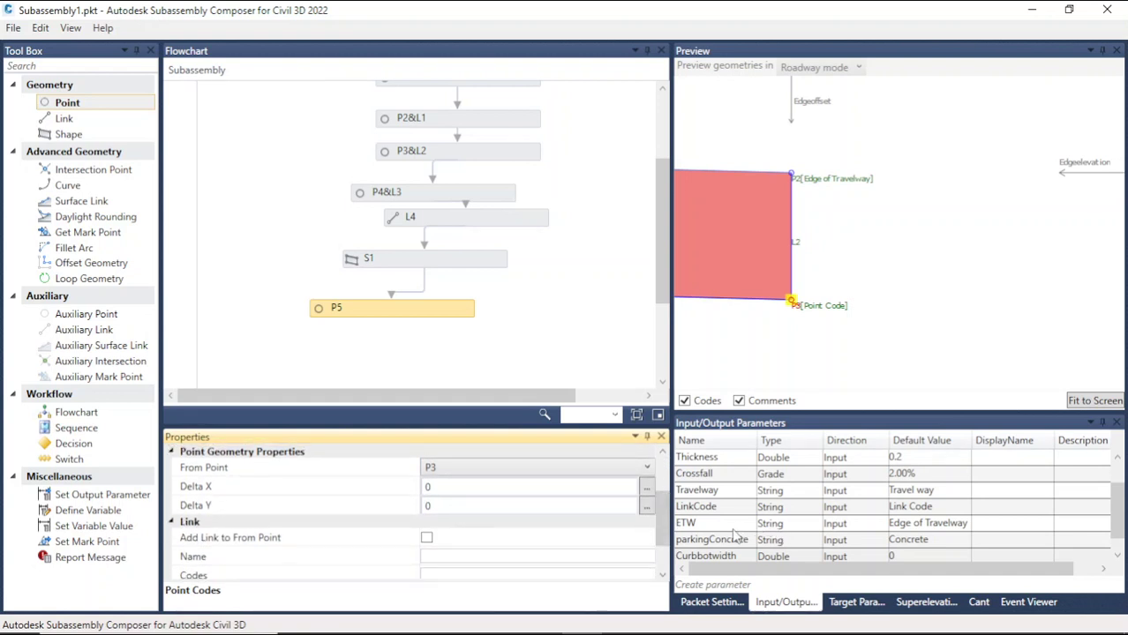
Step: Set the Curbbotwidth parameter's default value to 0.25
{"action": "left_click", "coordinate": [910, 557]}
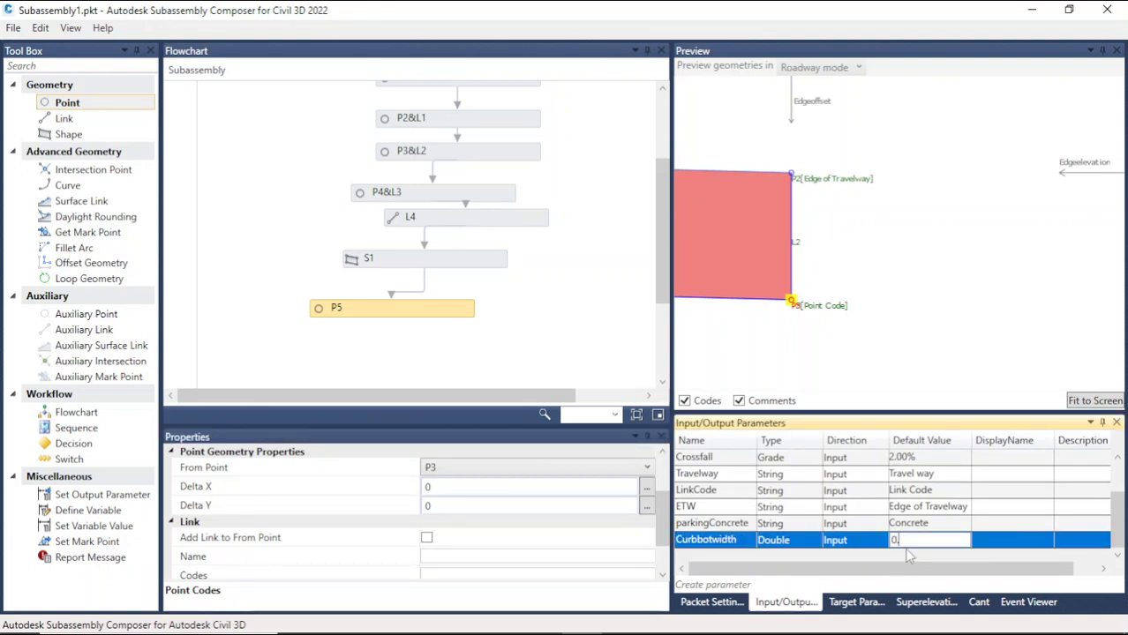
{"action": "type", "text": ".25"}
Step: Set point P5's Delta X to the Curbbotwidth parameter
{"action": "left_click", "coordinate": [745, 543]}
{"action": "left_click", "coordinate": [746, 556]}
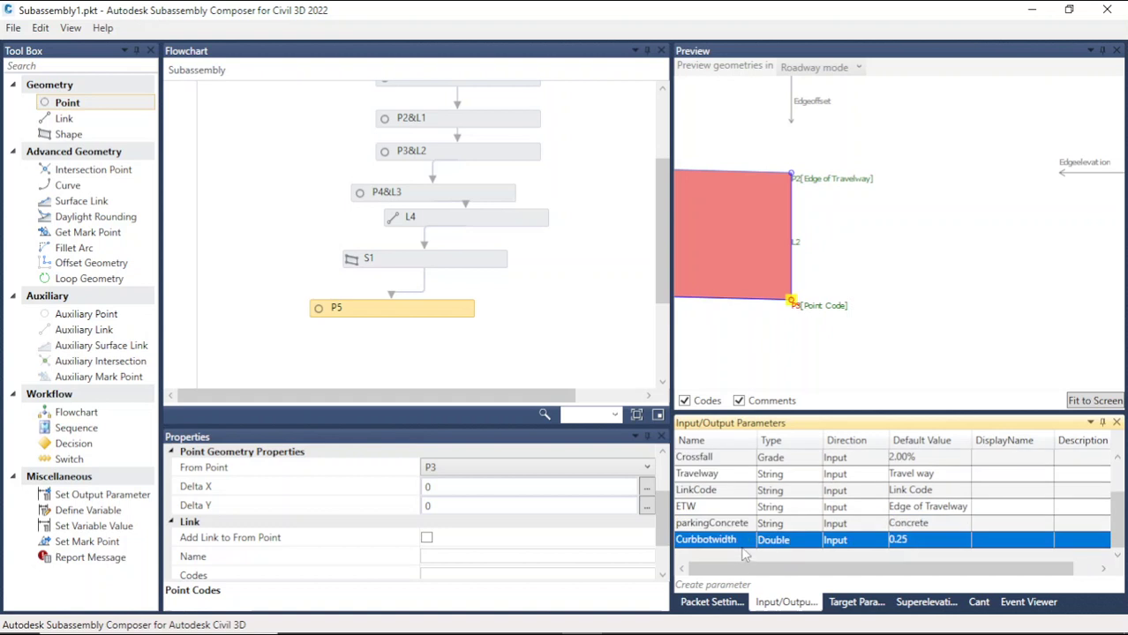
{"action": "left_click", "coordinate": [744, 542]}
{"action": "key", "text": "ctrl+c"}
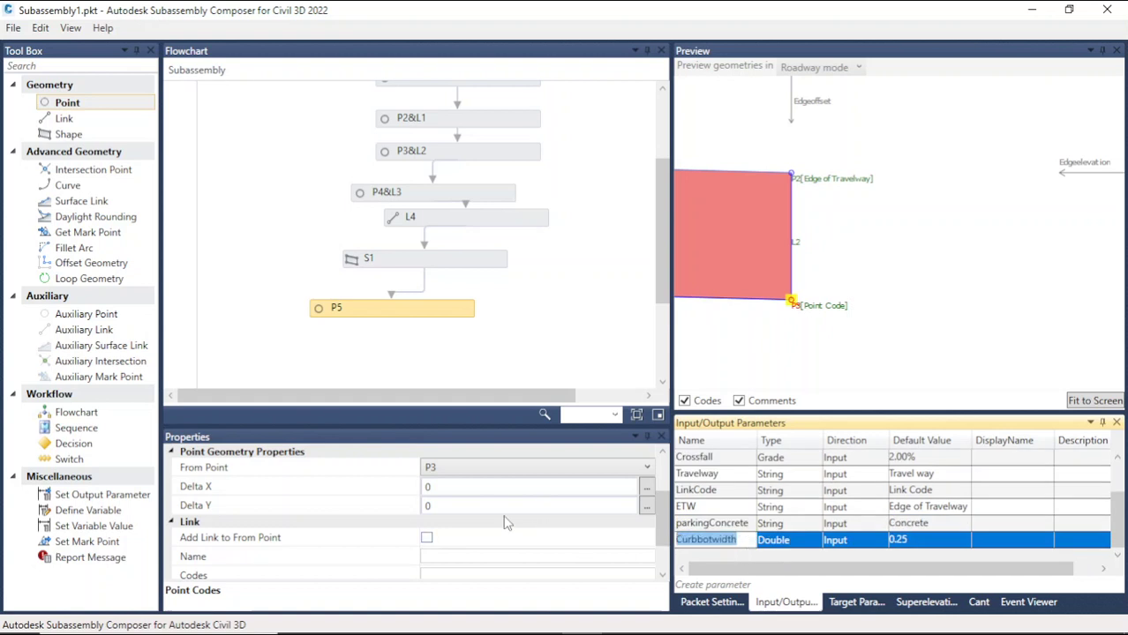
{"action": "left_click", "coordinate": [448, 486]}
{"action": "key", "text": "BackSpace"}
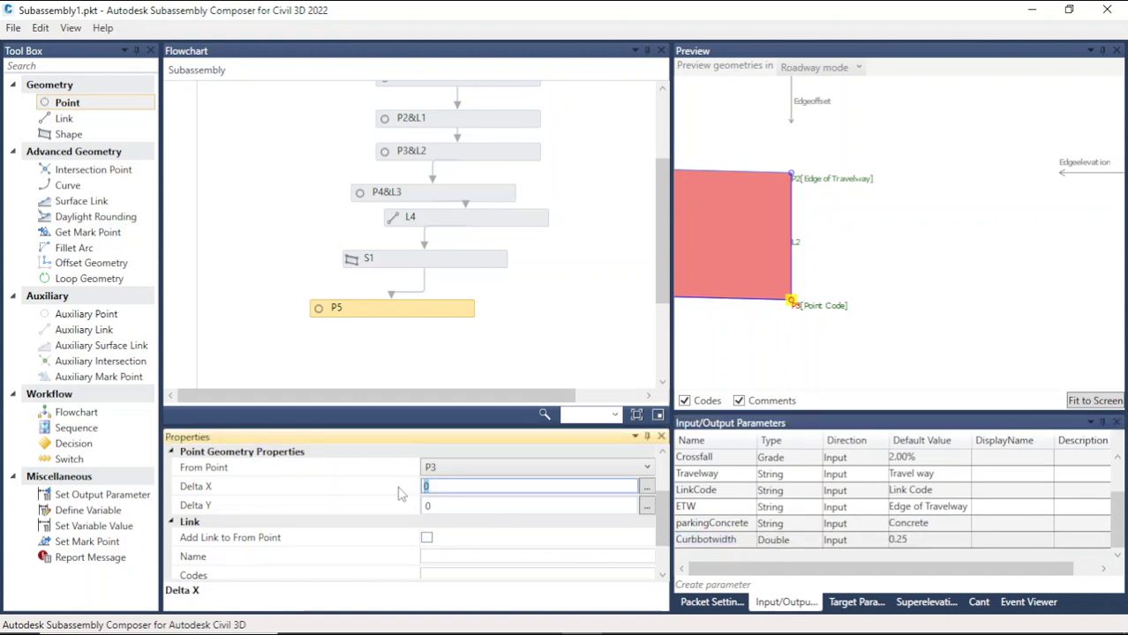
{"action": "key", "text": "ctrl+v"}
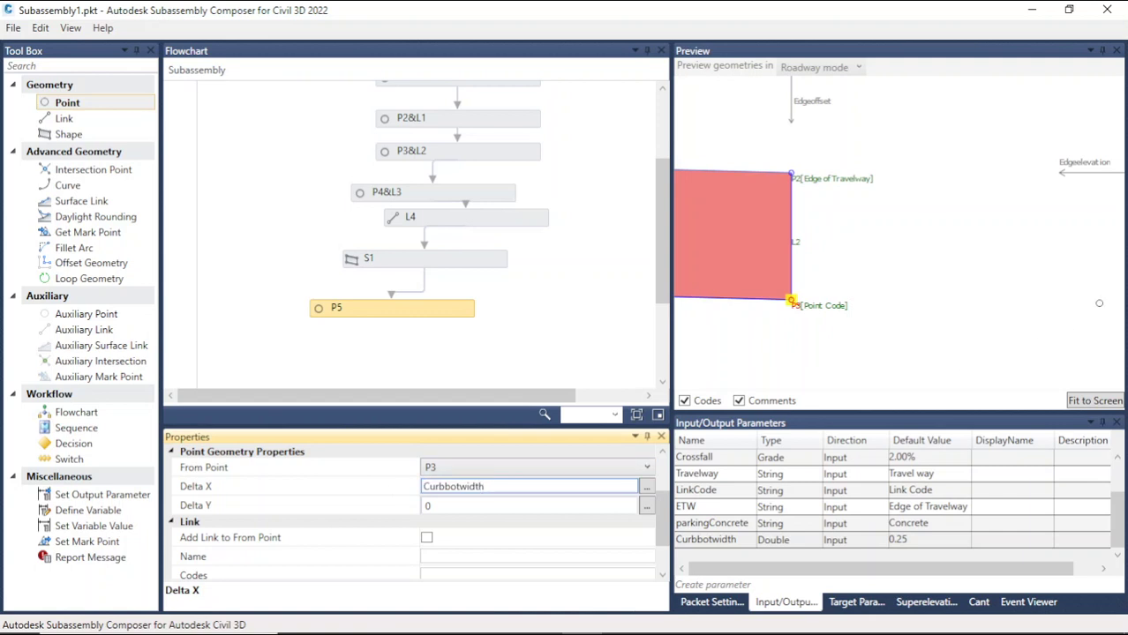
{"action": "left_click", "coordinate": [940, 314]}
{"action": "scroll", "coordinate": [849, 344], "scroll_direction": "down", "scroll_amount": 2}
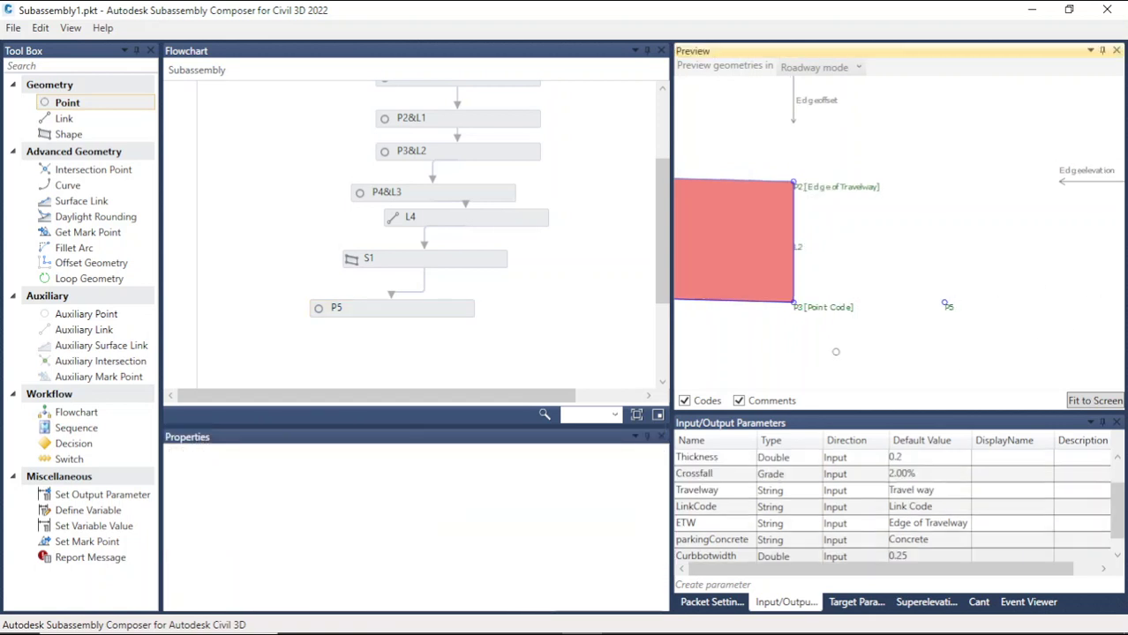
Step: Inspect point P5's position beside the concrete shape in the preview
{"action": "scroll", "coordinate": [944, 294], "scroll_direction": "up", "scroll_amount": 3}
{"action": "scroll", "coordinate": [870, 348], "scroll_direction": "down", "scroll_amount": 2}
{"action": "scroll", "coordinate": [927, 311], "scroll_direction": "up", "scroll_amount": 3}
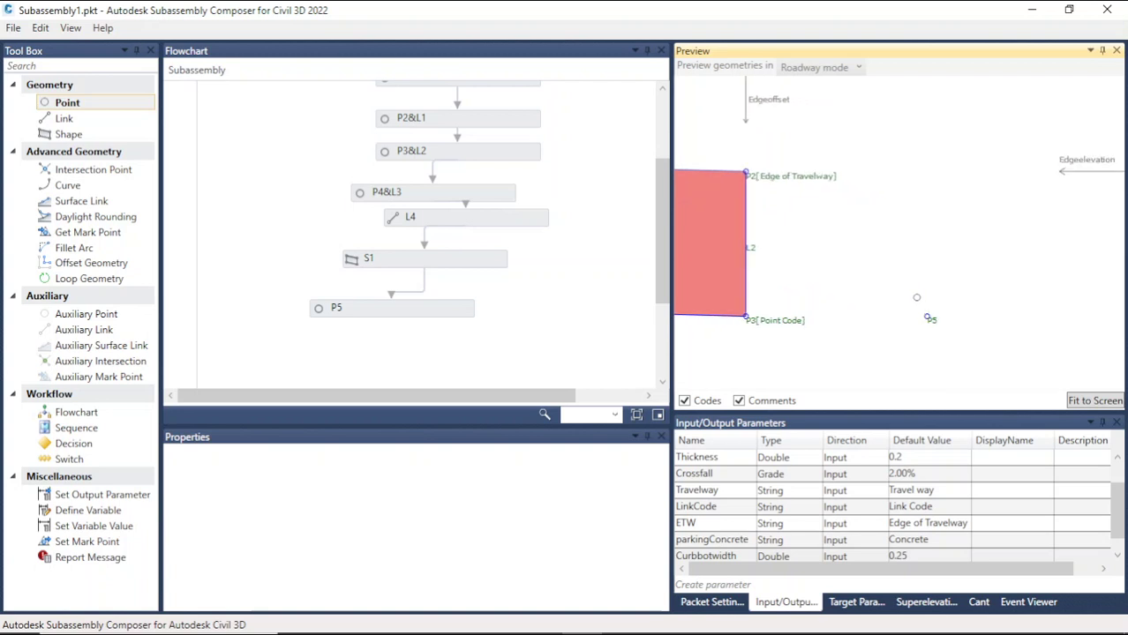
{"action": "scroll", "coordinate": [922, 311], "scroll_direction": "down", "scroll_amount": 1}
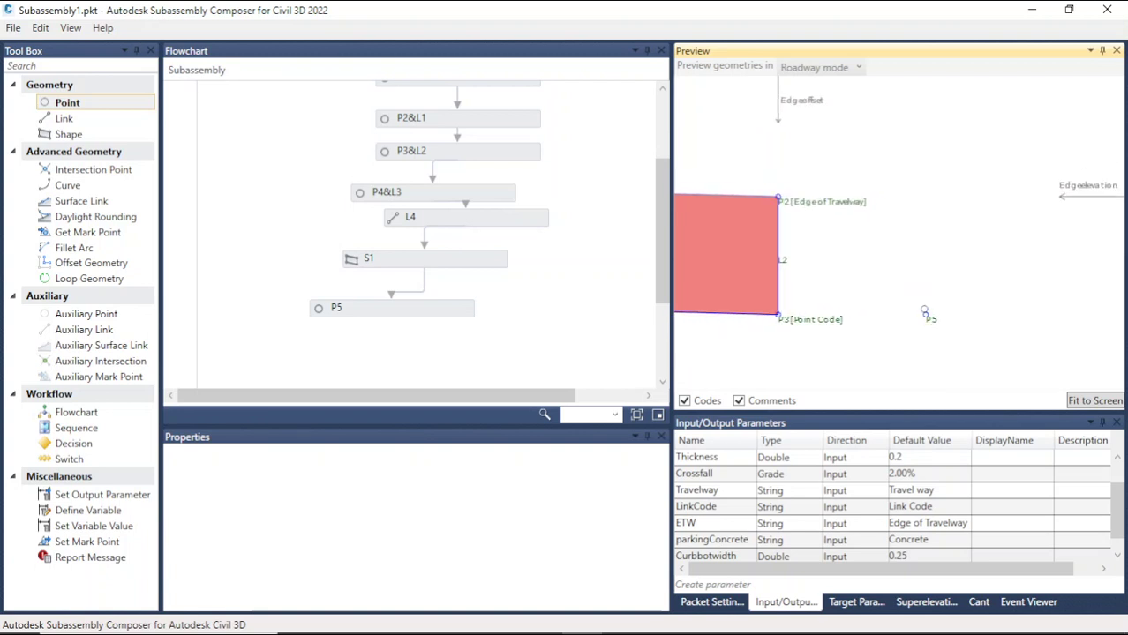
{"action": "scroll", "coordinate": [924, 311], "scroll_direction": "up", "scroll_amount": 1}
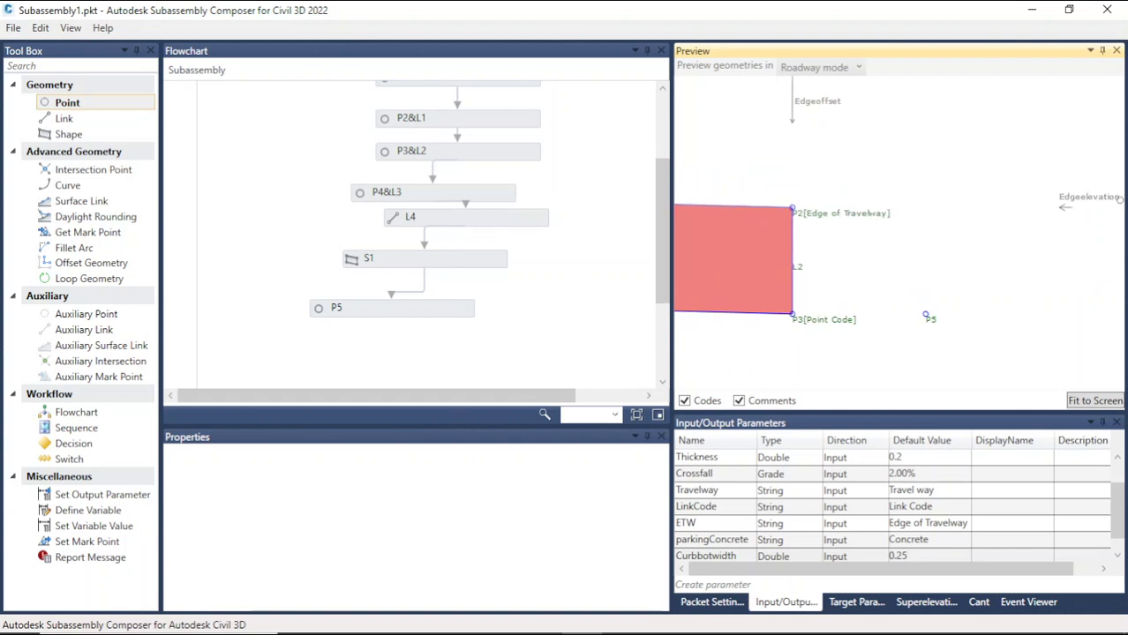
{"action": "left_click_drag", "start_coordinate": [1088, 199], "coordinate": [1080, 173]}
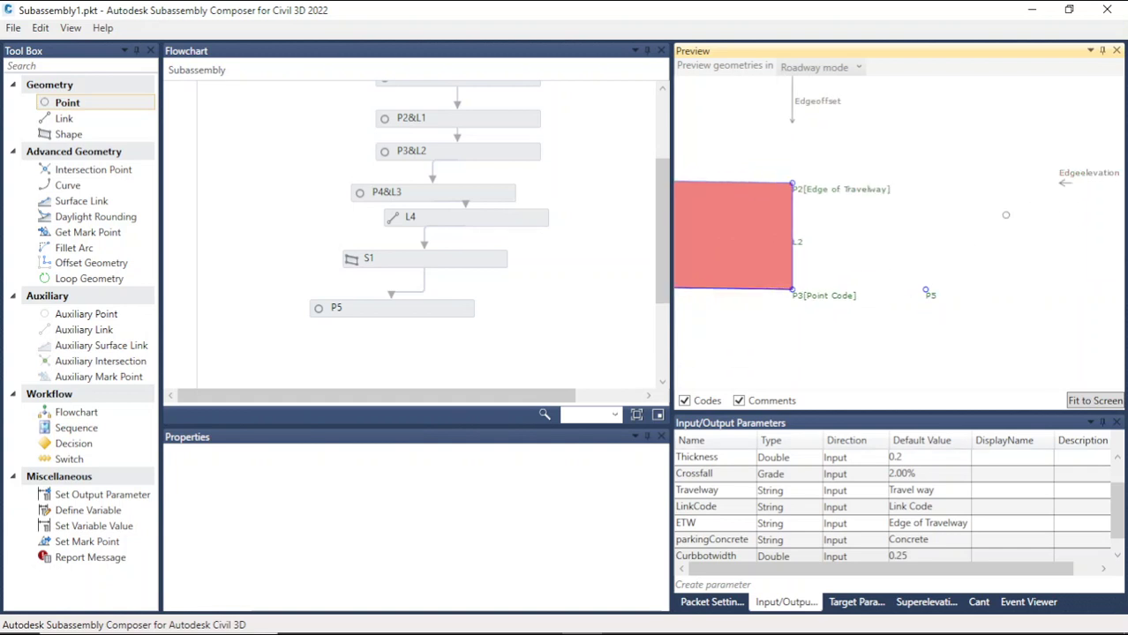
{"action": "scroll", "coordinate": [865, 285], "scroll_direction": "down", "scroll_amount": 3}
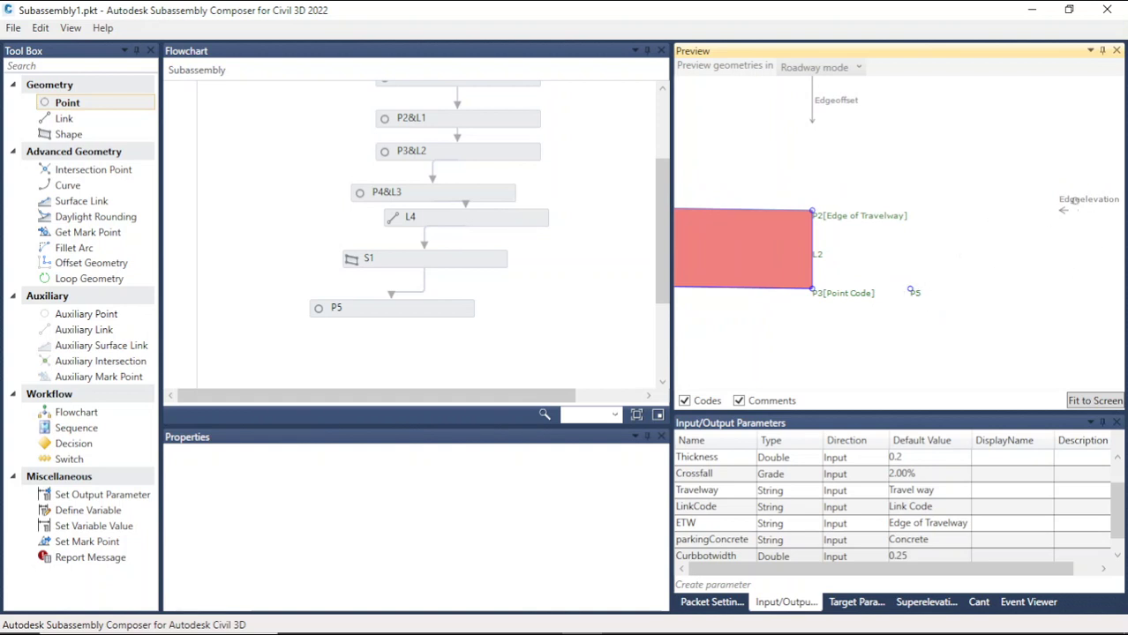
{"action": "left_click_drag", "start_coordinate": [1075, 201], "coordinate": [1065, 172]}
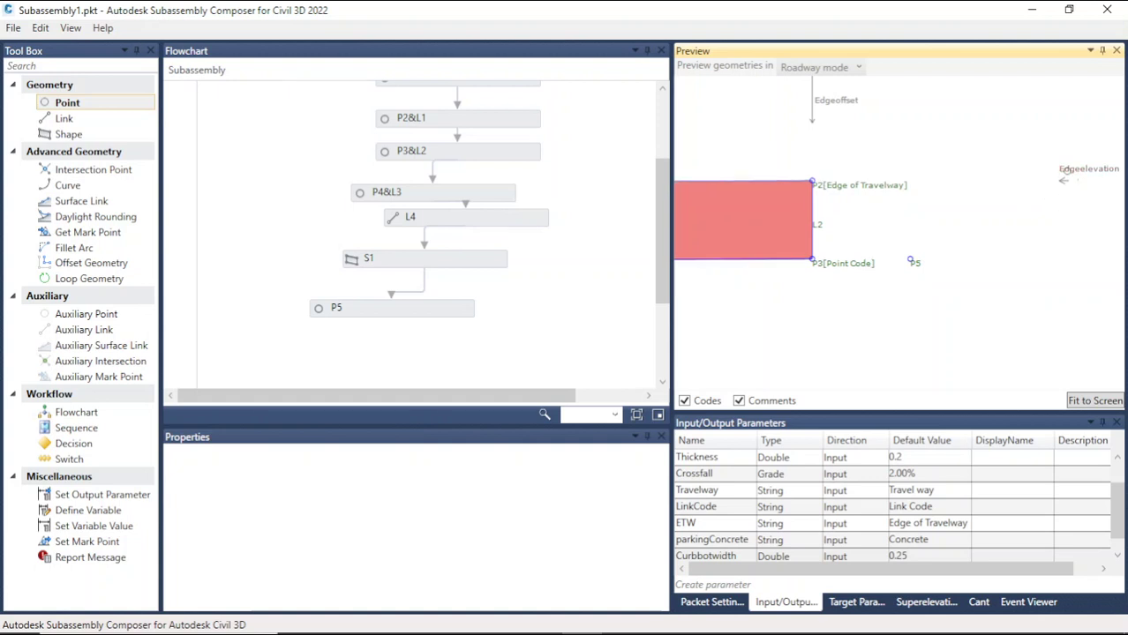
{"action": "scroll", "coordinate": [855, 287], "scroll_direction": "down", "scroll_amount": 2}
{"action": "scroll", "coordinate": [1070, 210], "scroll_direction": "up", "scroll_amount": 2}
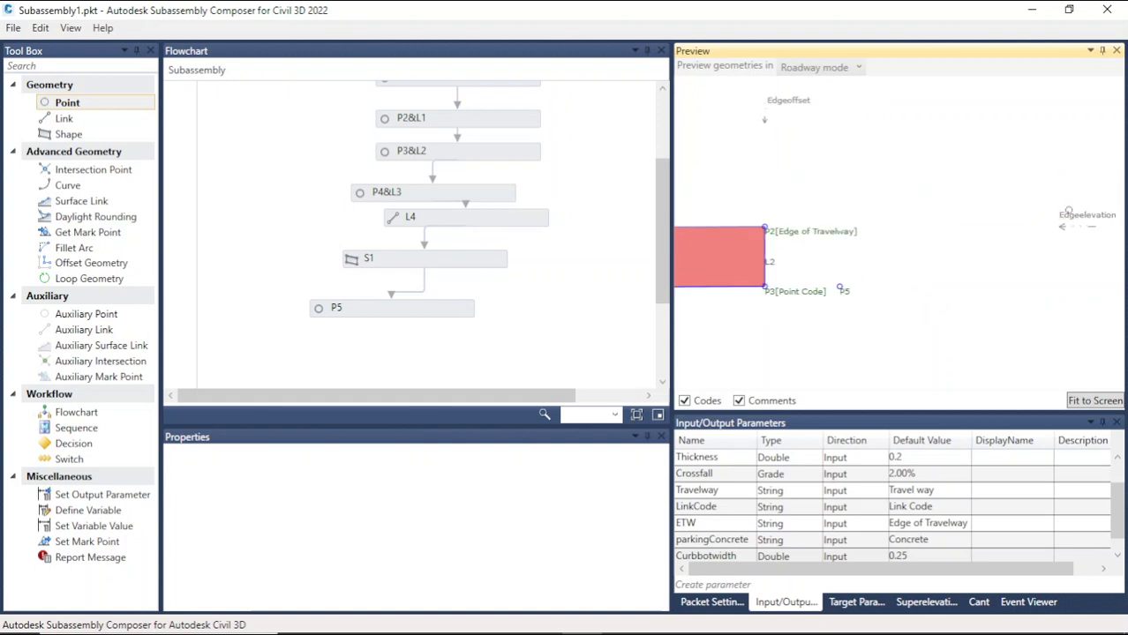
{"action": "scroll", "coordinate": [792, 353], "scroll_direction": "down", "scroll_amount": 2}
{"action": "scroll", "coordinate": [821, 320], "scroll_direction": "down", "scroll_amount": 1}
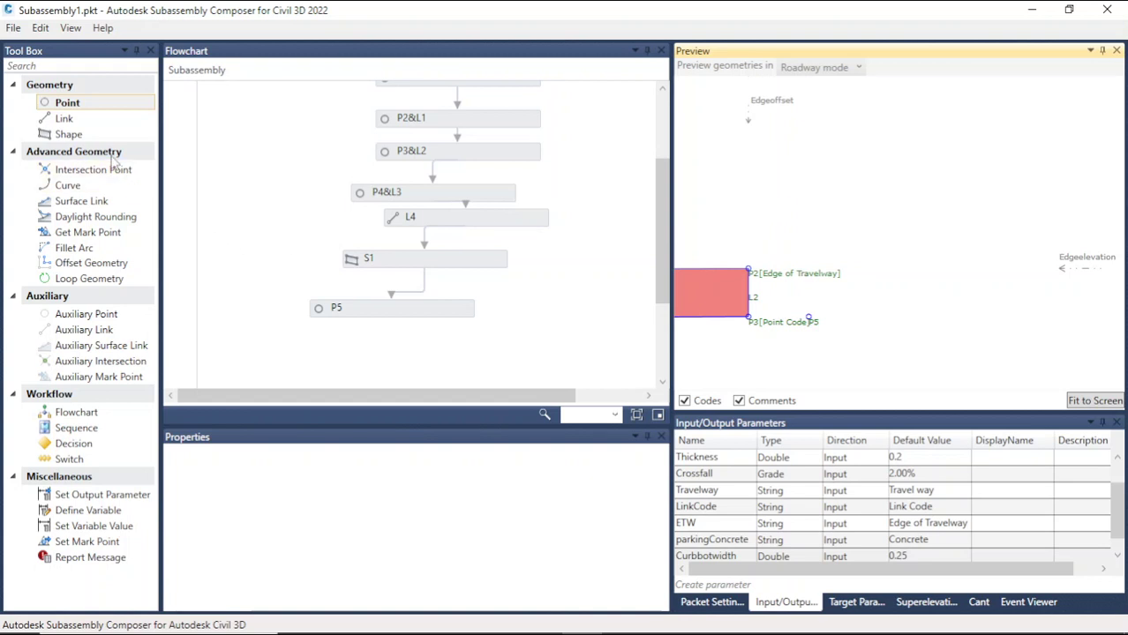
Step: Add a point with a link below P5 in the flowchart and set its From Point to P2
{"action": "left_click_drag", "start_coordinate": [78, 107], "coordinate": [405, 342]}
{"action": "scroll", "coordinate": [423, 334], "scroll_direction": "down", "scroll_amount": 2}
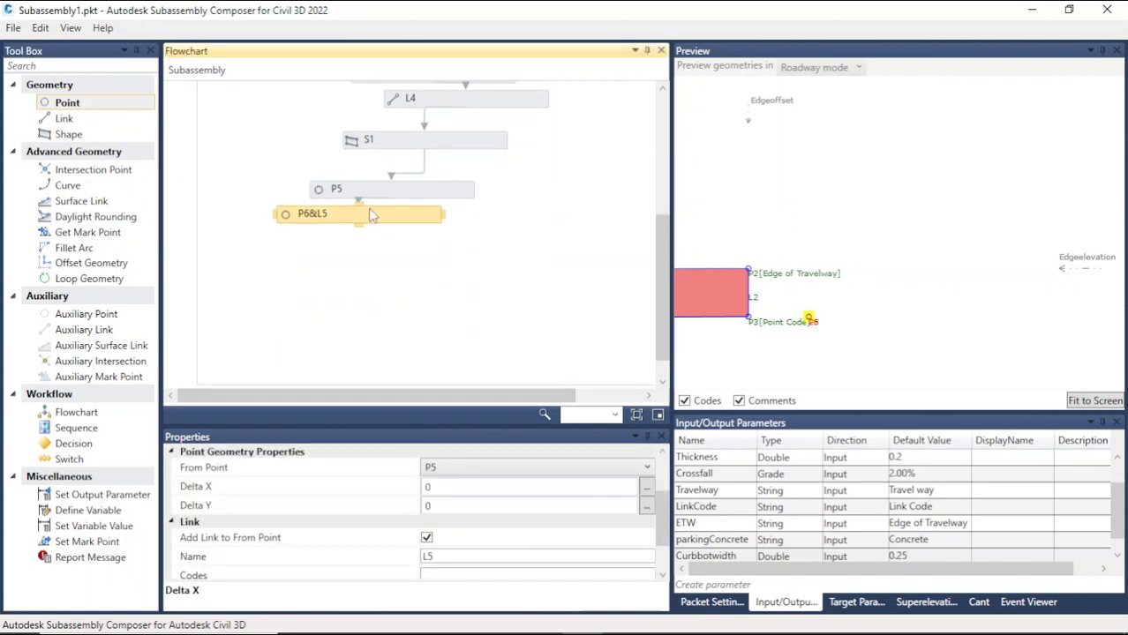
{"action": "left_click_drag", "start_coordinate": [372, 221], "coordinate": [418, 236]}
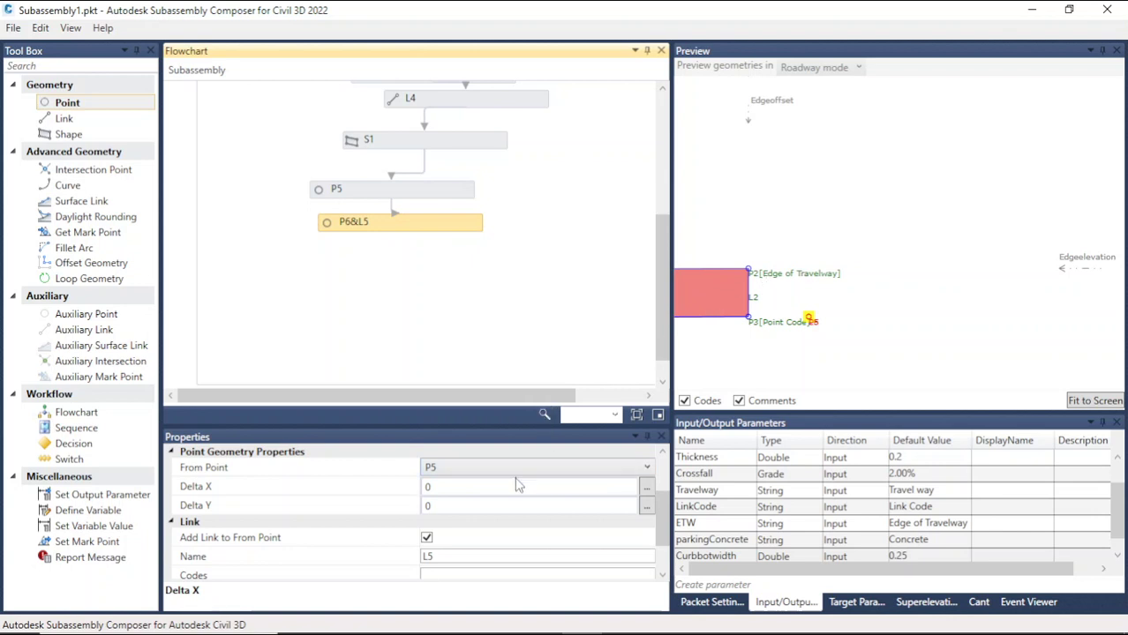
{"action": "mouse_move", "coordinate": [667, 517]}
{"action": "left_mouse_down"}
{"action": "mouse_move", "coordinate": [667, 484]}
{"action": "mouse_move", "coordinate": [670, 503]}
{"action": "left_mouse_up"}
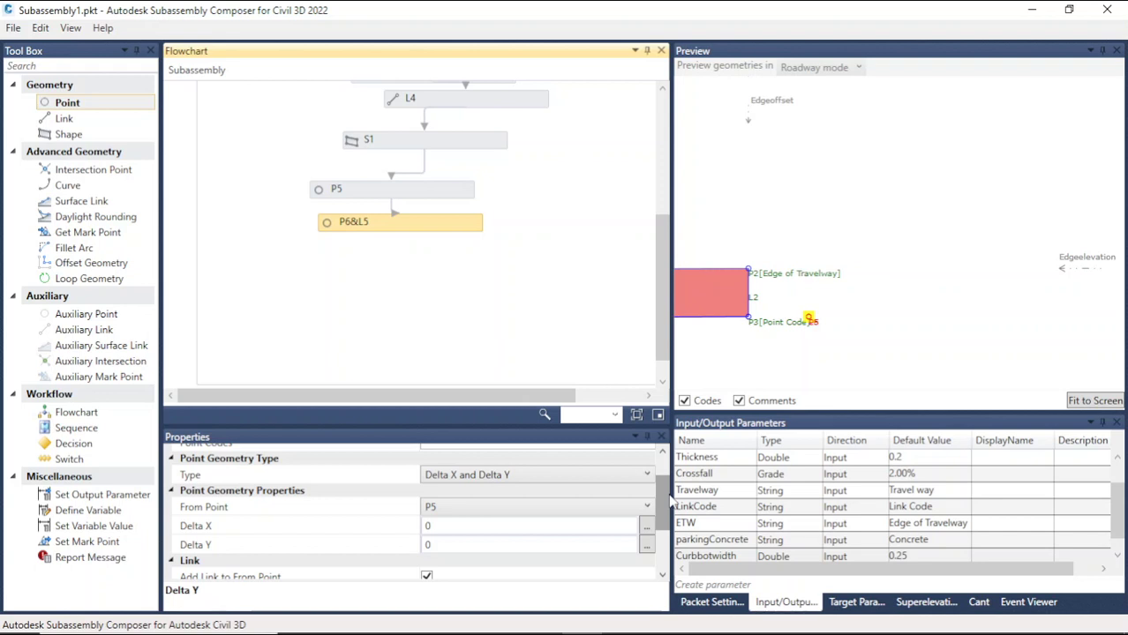
{"action": "left_click", "coordinate": [525, 510]}
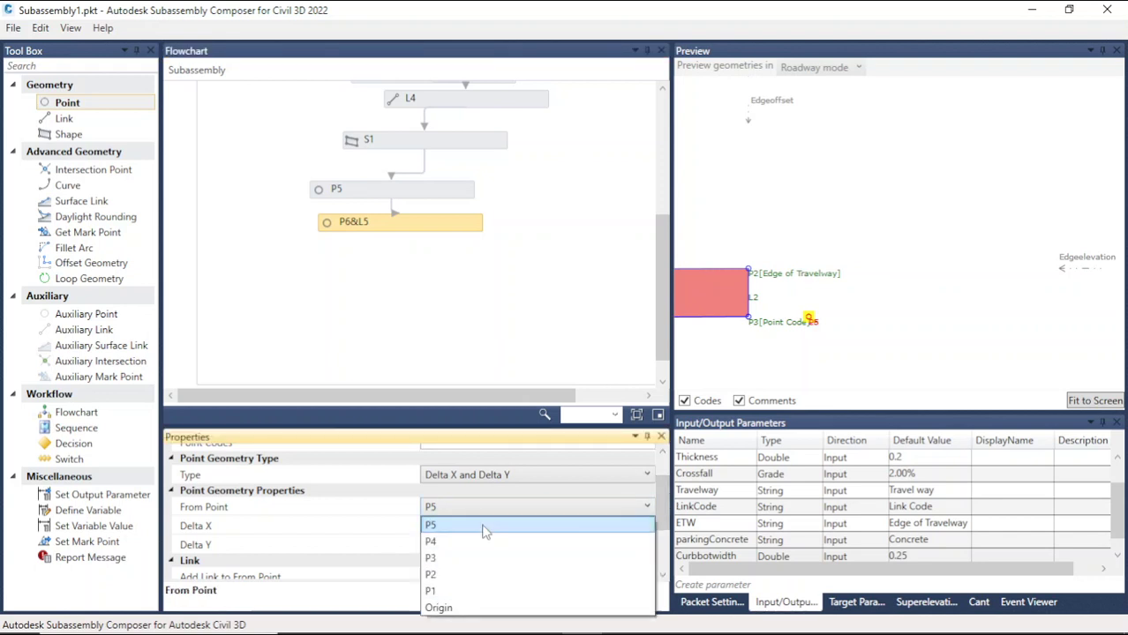
{"action": "left_click", "coordinate": [441, 574]}
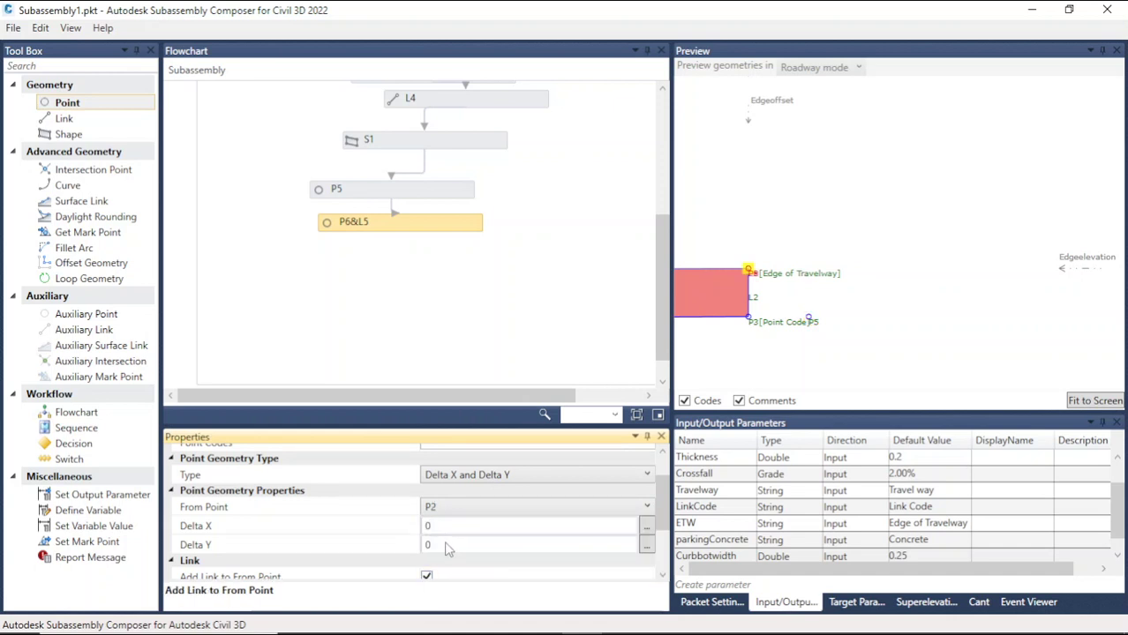
{"action": "left_click", "coordinate": [616, 477]}
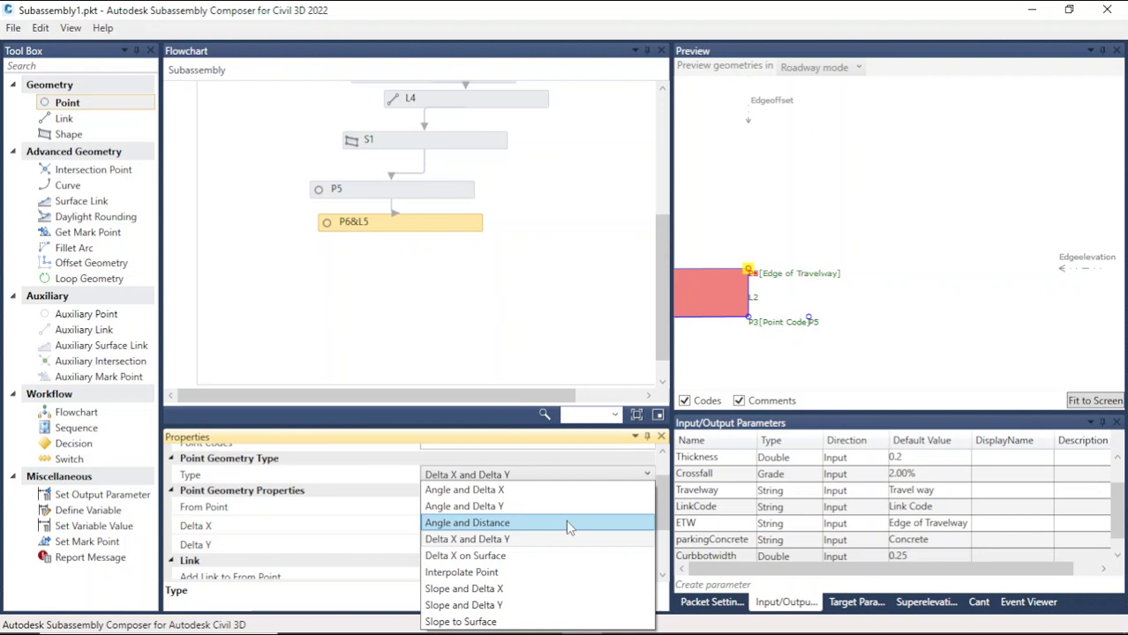
{"action": "left_click", "coordinate": [569, 458]}
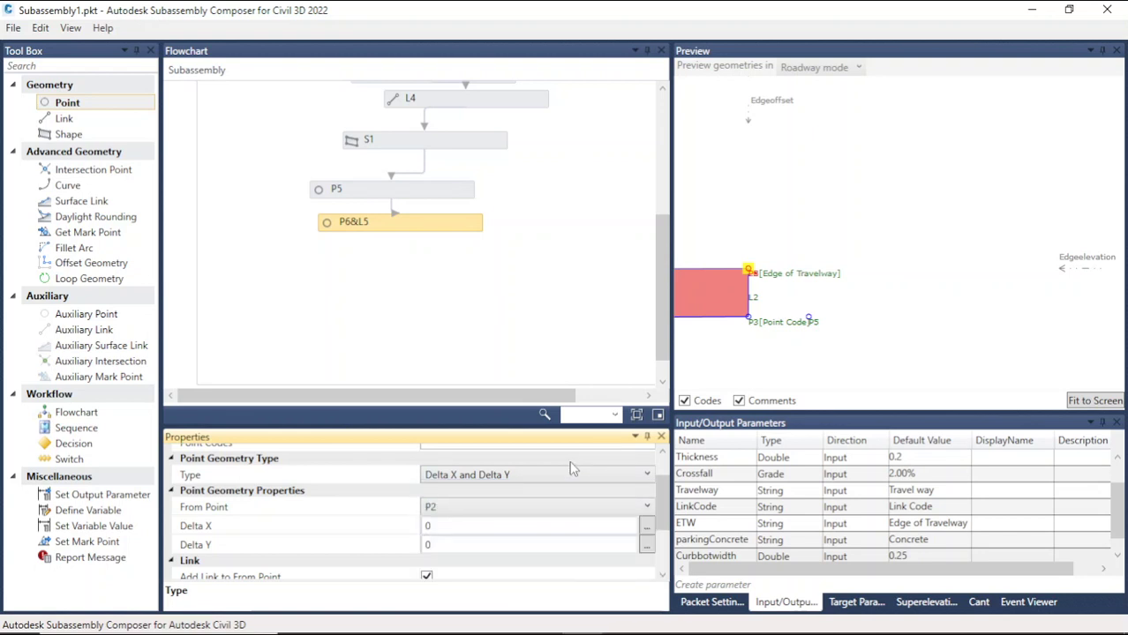
Step: Set the new point's Delta X to 0.25 and Delta Y to 0.3
{"action": "left_click", "coordinate": [443, 545]}
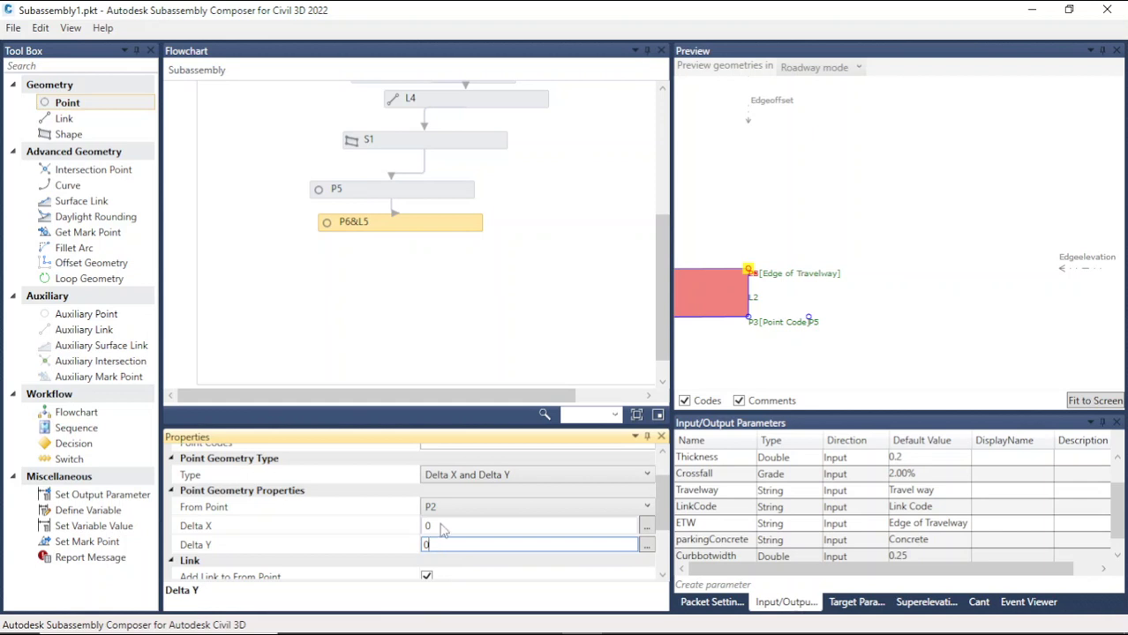
{"action": "left_click", "coordinate": [437, 526]}
{"action": "double_click", "coordinate": [426, 527]}
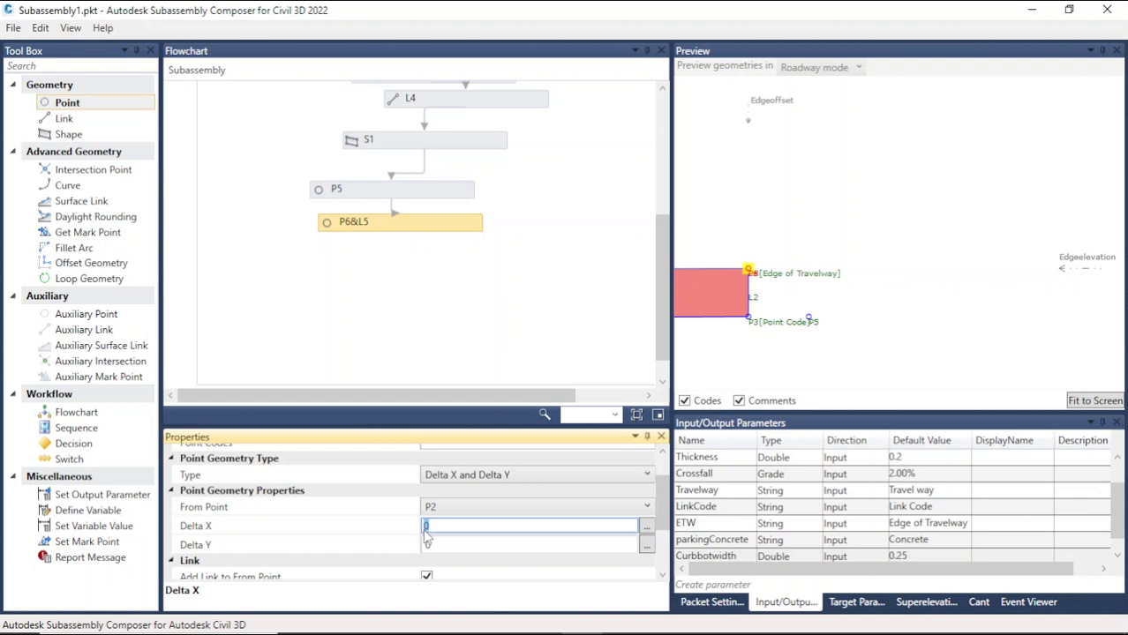
{"action": "type", "text": "0.2"}
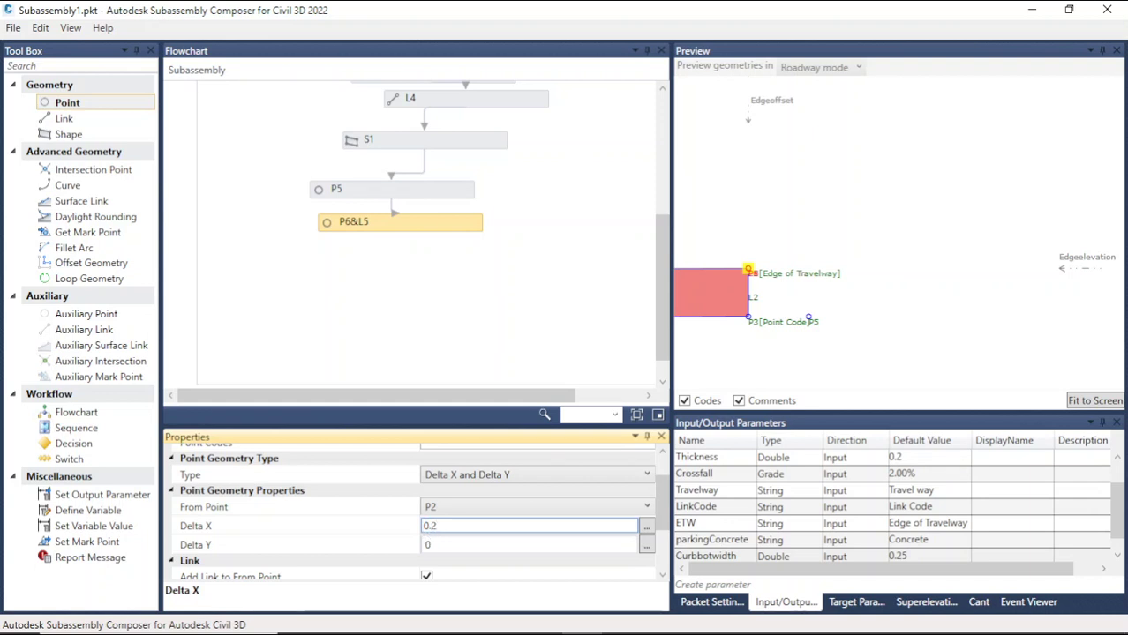
{"action": "type", "text": "5"}
{"action": "left_click", "coordinate": [440, 544]}
{"action": "double_click", "coordinate": [434, 545]}
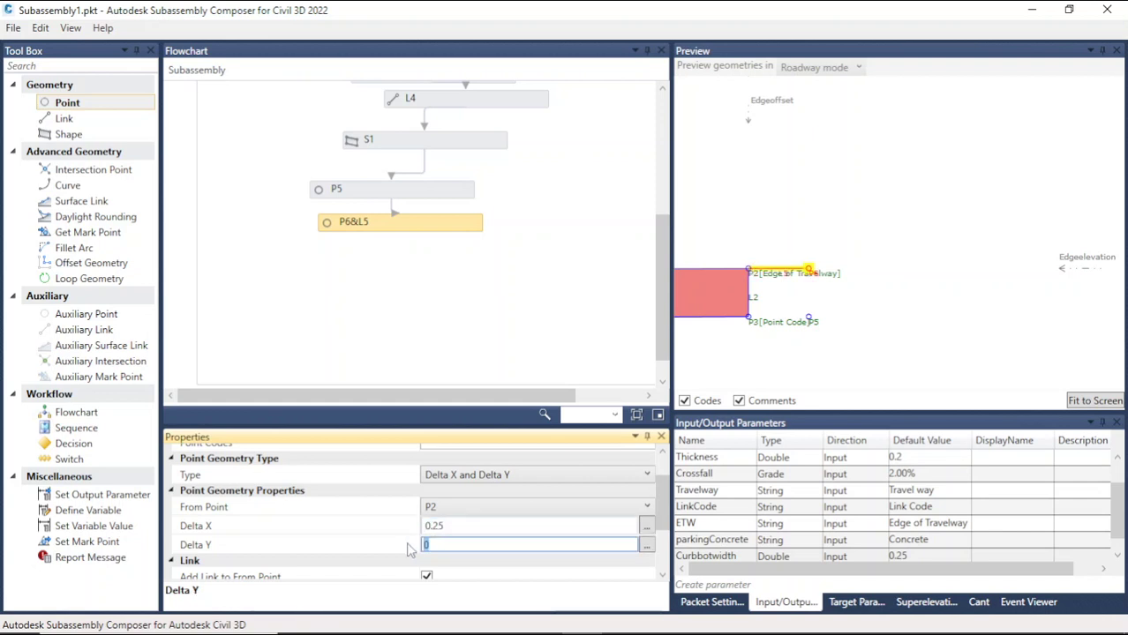
{"action": "type", "text": "0.3"}
Step: Delete the new point P6 and its link from the flowchart
{"action": "left_click", "coordinate": [493, 293]}
{"action": "scroll", "coordinate": [827, 224], "scroll_direction": "up", "scroll_amount": 1}
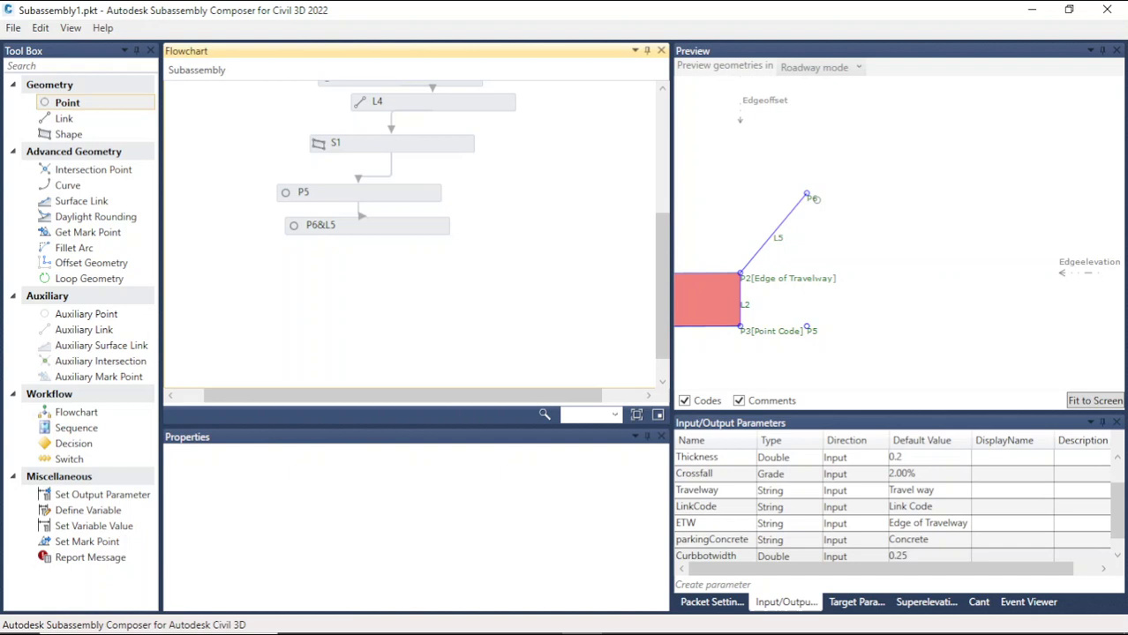
{"action": "left_click", "coordinate": [369, 231]}
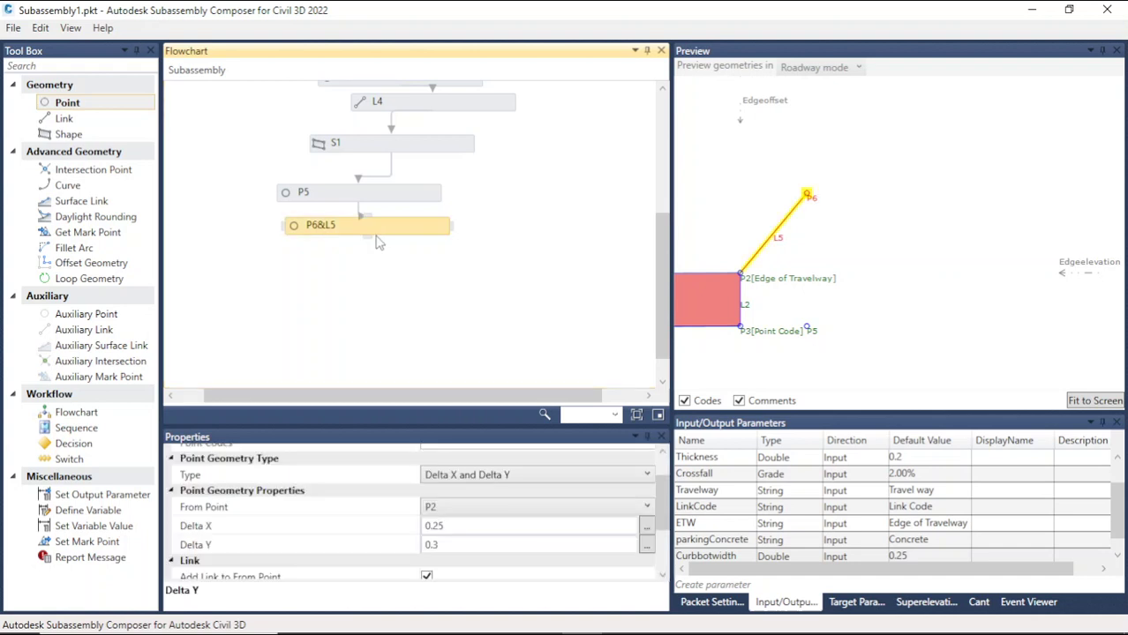
{"action": "key", "text": "Delete"}
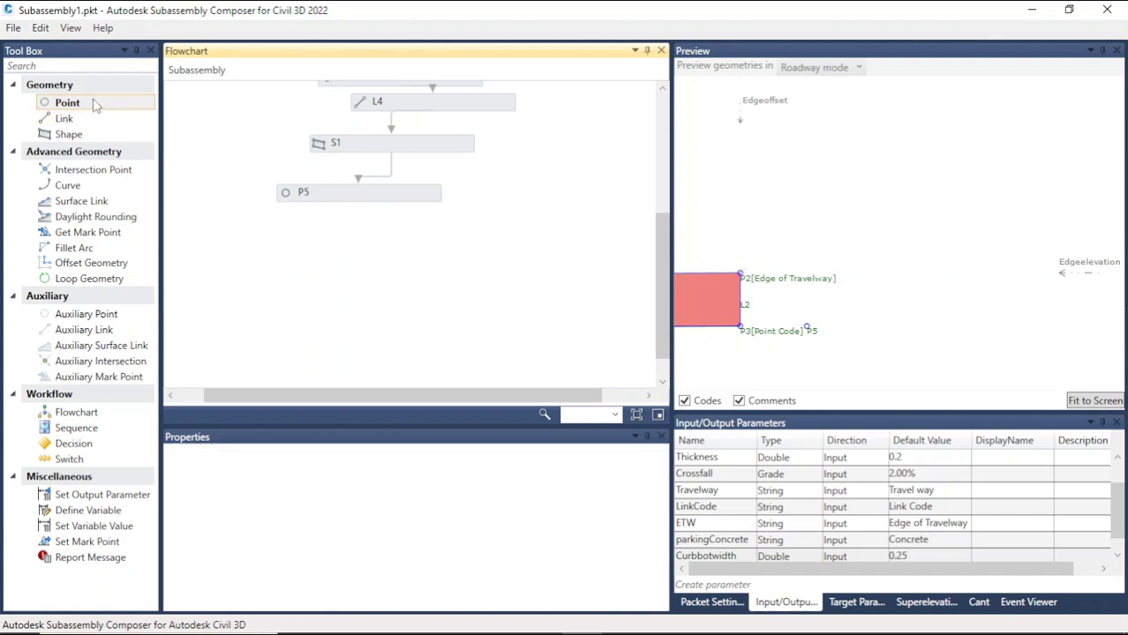
Step: Add a new point with a link below P5 in the flowchart and review its link properties
{"action": "left_click_drag", "start_coordinate": [92, 103], "coordinate": [392, 247]}
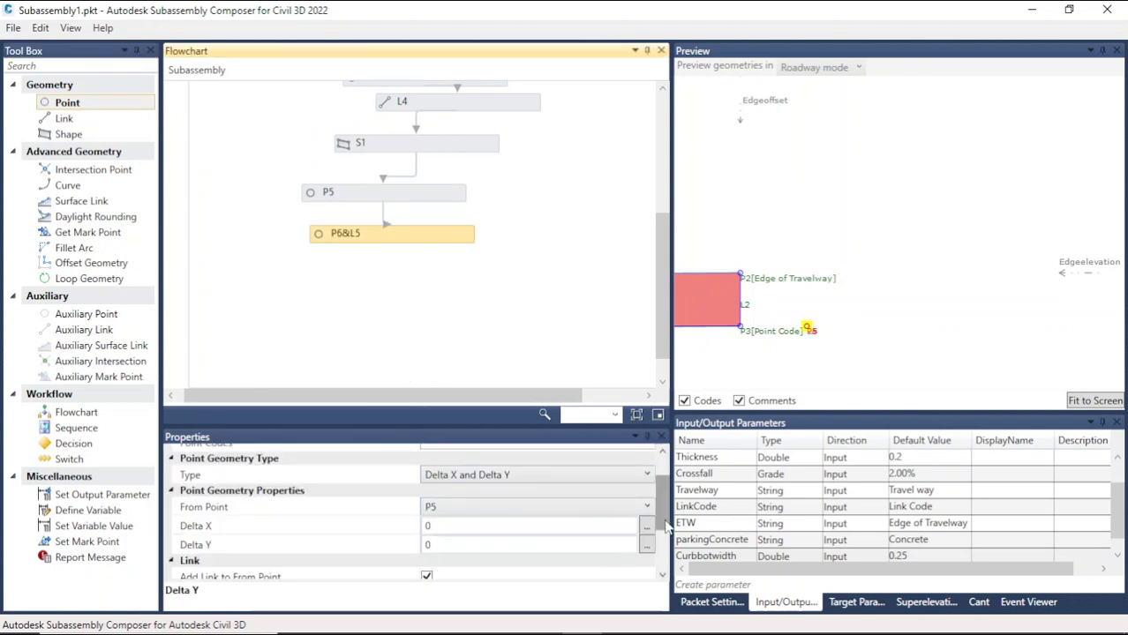
{"action": "scroll", "coordinate": [665, 540], "scroll_direction": "down", "scroll_amount": 2}
{"action": "scroll", "coordinate": [666, 540], "scroll_direction": "down", "scroll_amount": 1}
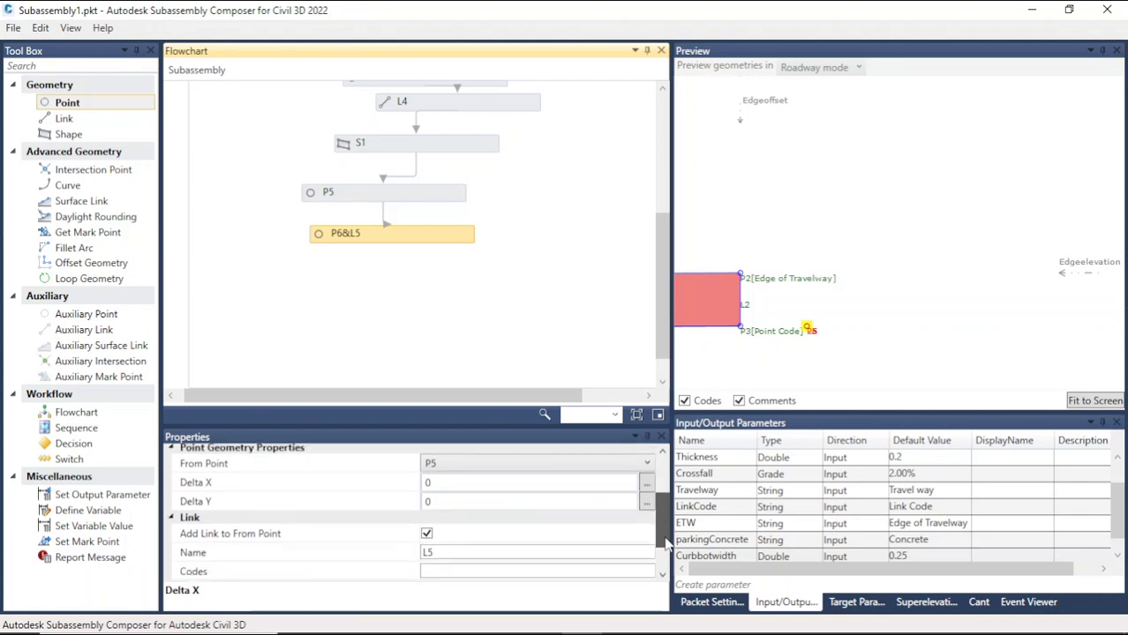
{"action": "mouse_move", "coordinate": [666, 539]}
{"action": "left_mouse_down"}
{"action": "mouse_move", "coordinate": [665, 527]}
{"action": "mouse_move", "coordinate": [665, 546]}
{"action": "left_mouse_up"}
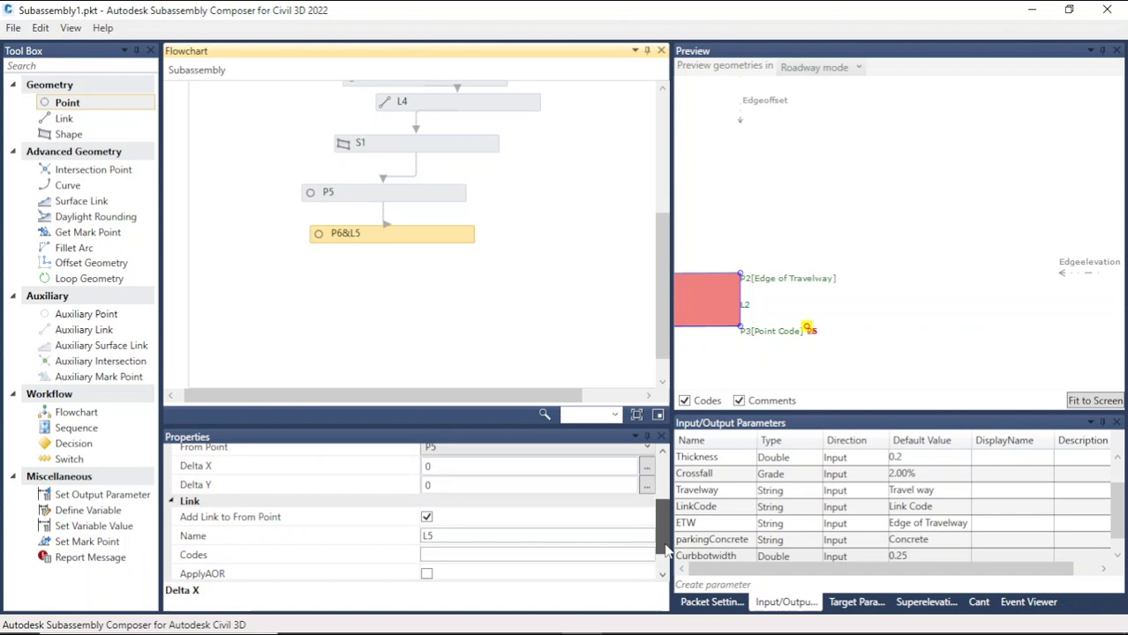
{"action": "left_click_drag", "start_coordinate": [667, 550], "coordinate": [666, 562]}
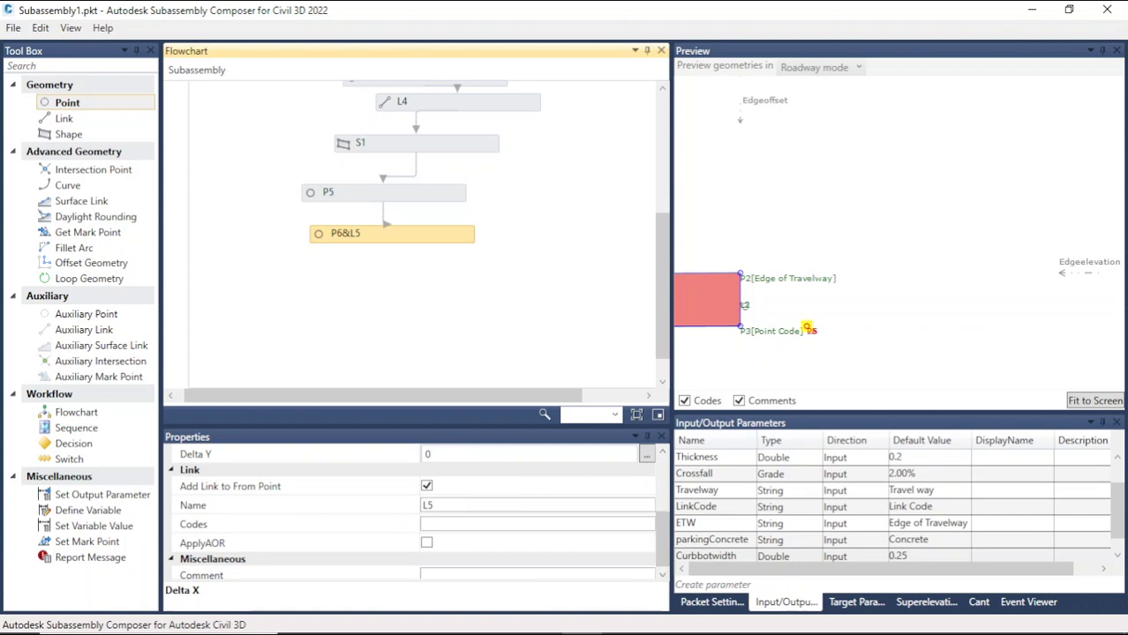
Step: Inspect link L2 and the whole concrete shape in the preview
{"action": "left_click", "coordinate": [741, 323]}
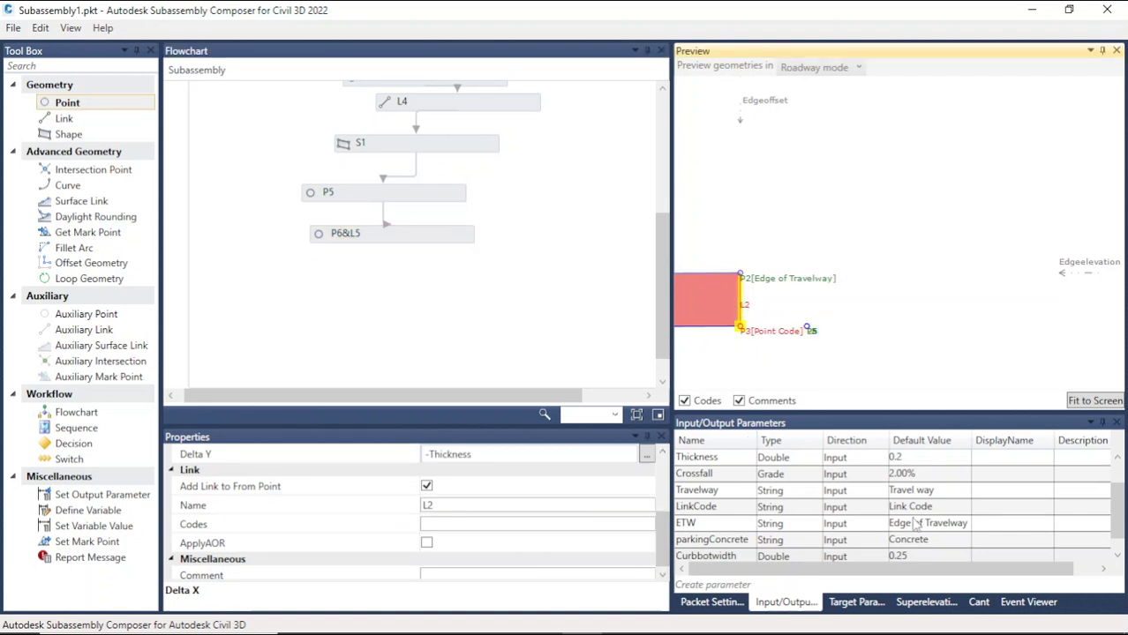
{"action": "scroll", "coordinate": [915, 523], "scroll_direction": "down", "scroll_amount": 1}
{"action": "scroll", "coordinate": [736, 307], "scroll_direction": "up", "scroll_amount": 2}
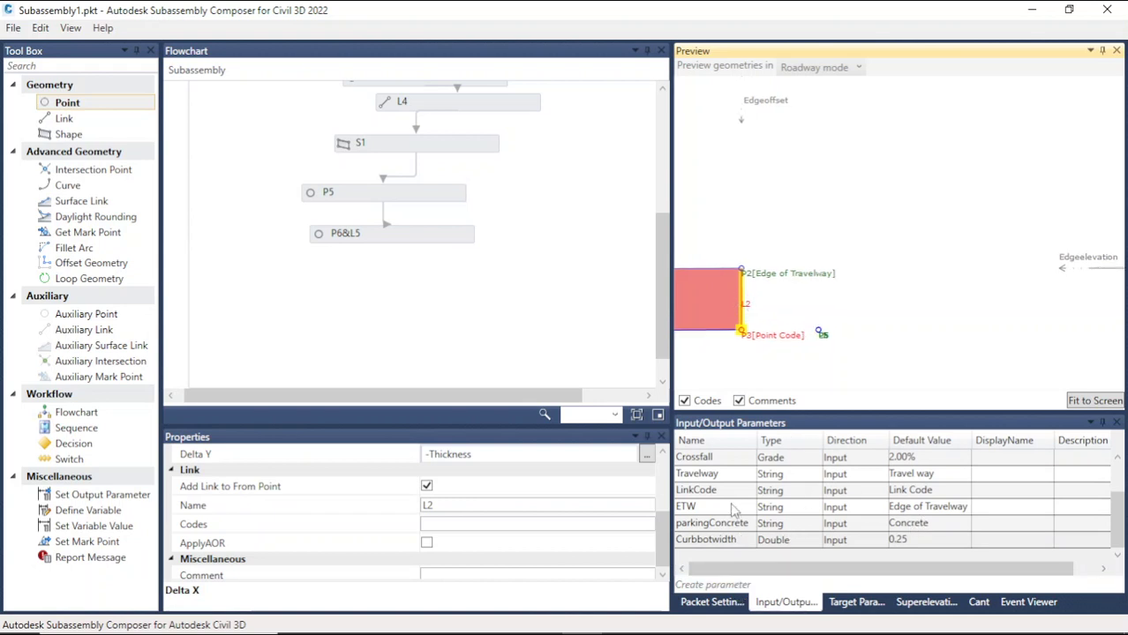
{"action": "scroll", "coordinate": [727, 521], "scroll_direction": "up", "scroll_amount": 3}
{"action": "scroll", "coordinate": [727, 521], "scroll_direction": "down", "scroll_amount": 3}
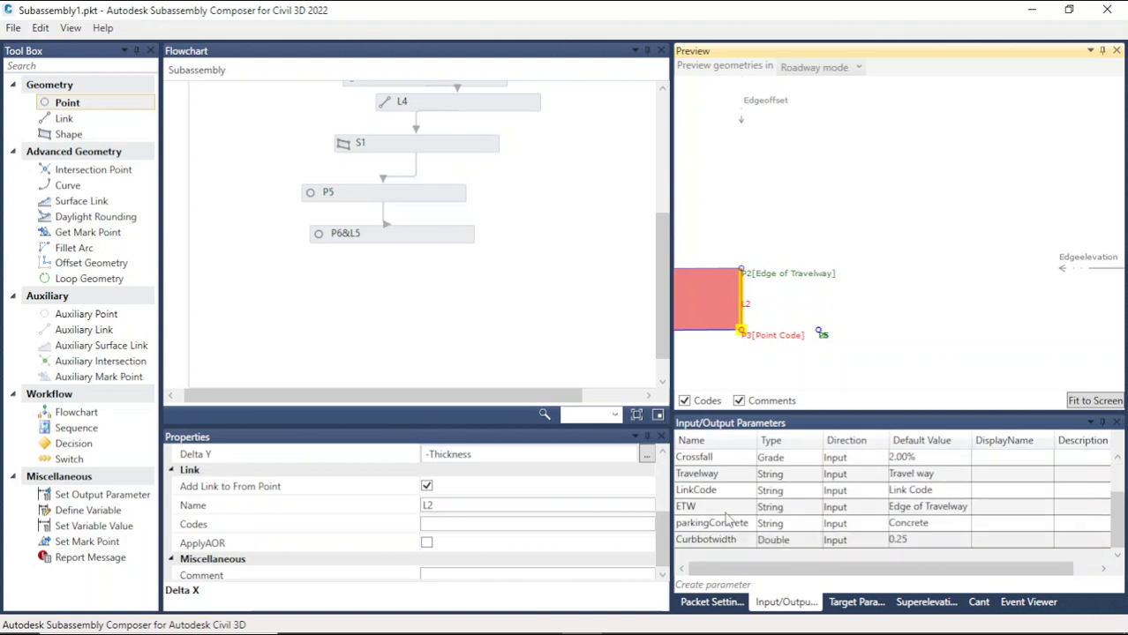
{"action": "scroll", "coordinate": [783, 324], "scroll_direction": "down", "scroll_amount": 2}
{"action": "left_click_drag", "start_coordinate": [885, 298], "coordinate": [1081, 285]}
{"action": "scroll", "coordinate": [750, 281], "scroll_direction": "up", "scroll_amount": 4}
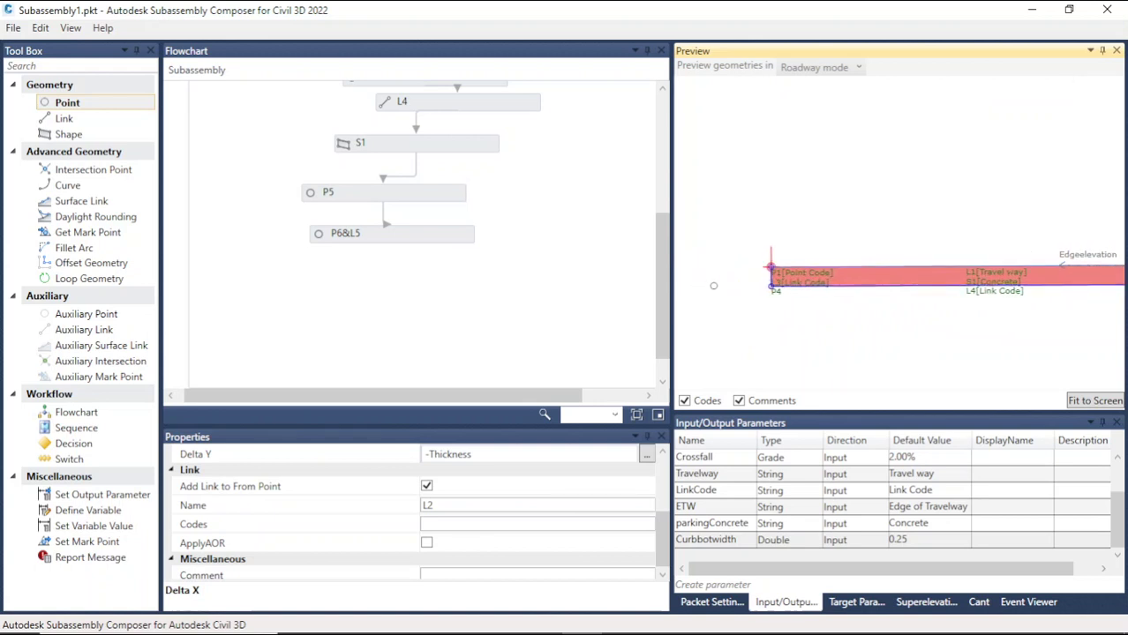
{"action": "scroll", "coordinate": [653, 305], "scroll_direction": "down", "scroll_amount": 1}
{"action": "scroll", "coordinate": [751, 279], "scroll_direction": "down", "scroll_amount": 5}
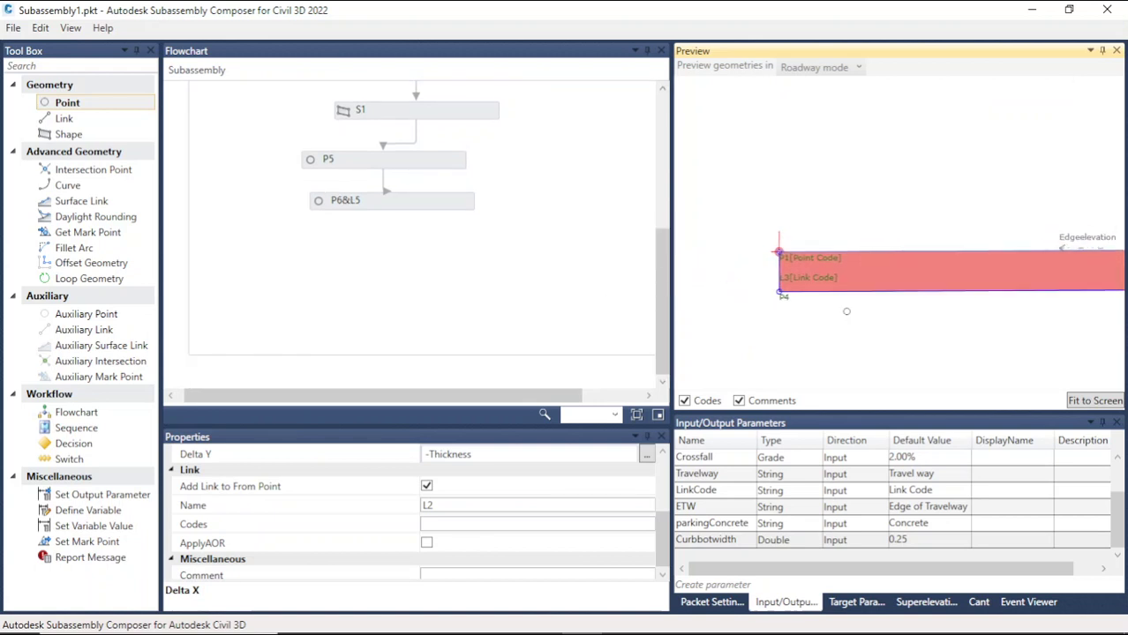
{"action": "scroll", "coordinate": [978, 284], "scroll_direction": "up", "scroll_amount": 5}
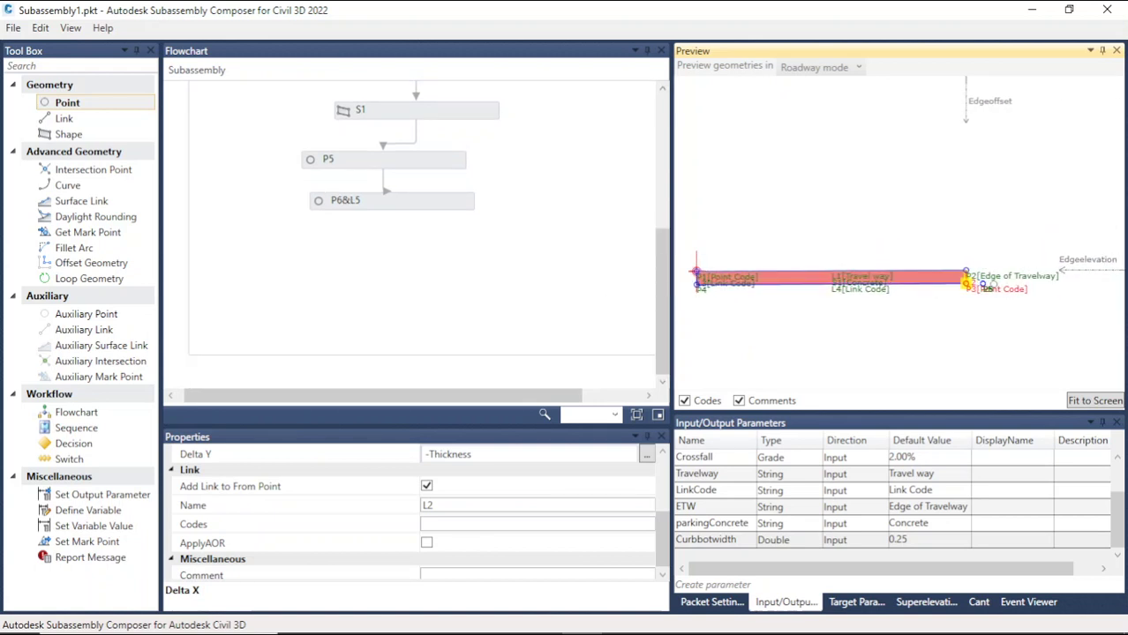
{"action": "scroll", "coordinate": [1028, 291], "scroll_direction": "up", "scroll_amount": 1}
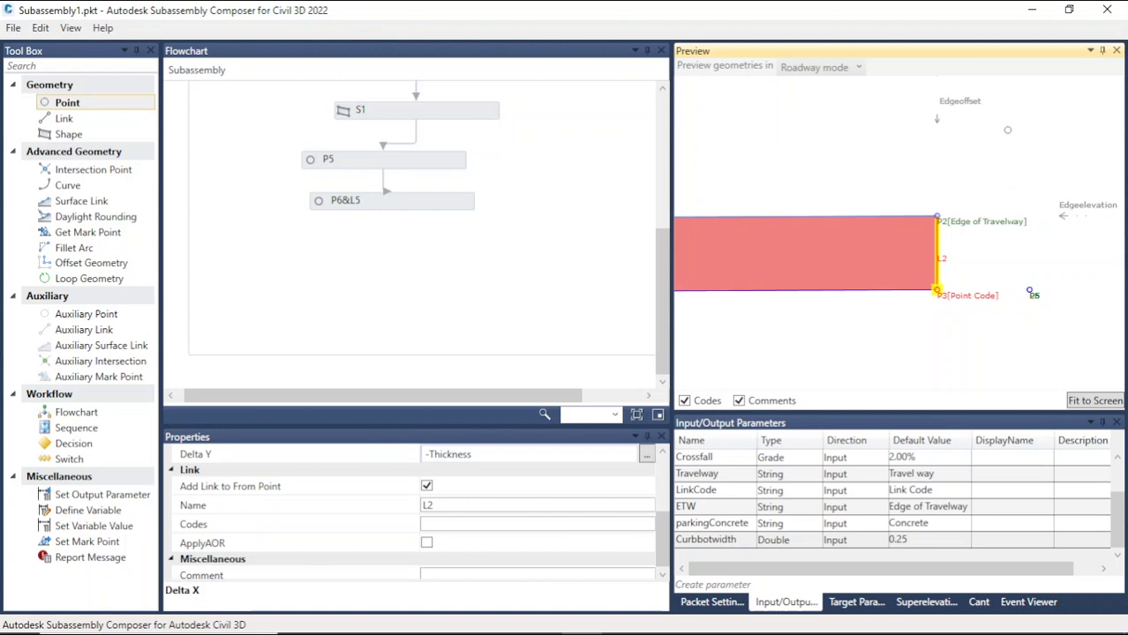
Step: Set point P6's Delta Y to Thickness+0.3 using the Thickness input parameter
{"action": "left_click", "coordinate": [414, 206]}
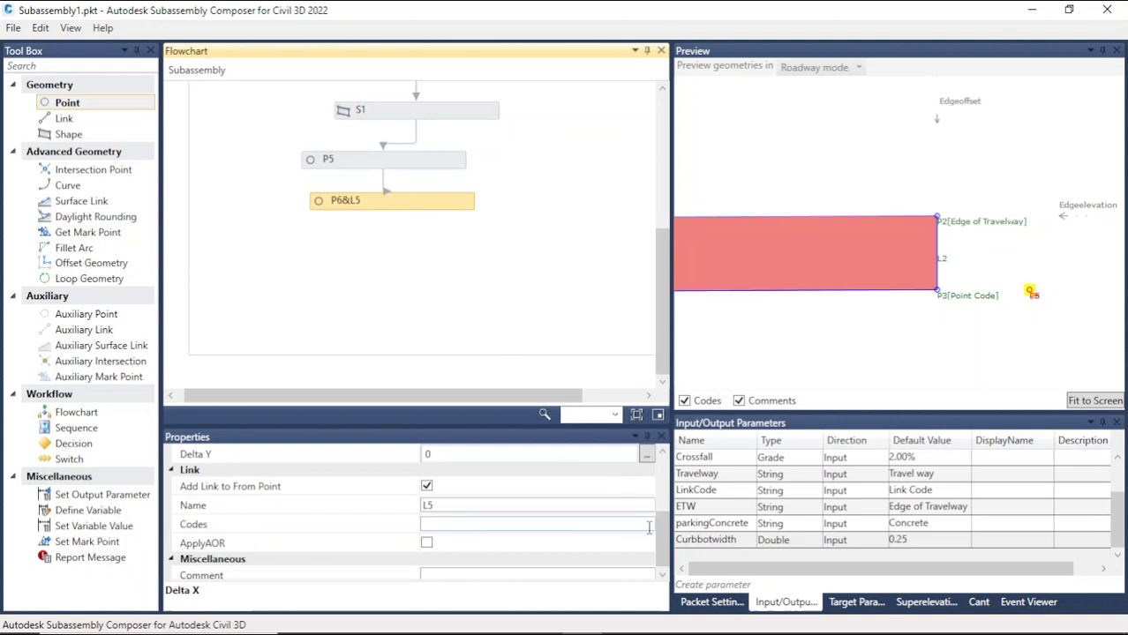
{"action": "scroll", "coordinate": [662, 519], "scroll_direction": "up", "scroll_amount": 2}
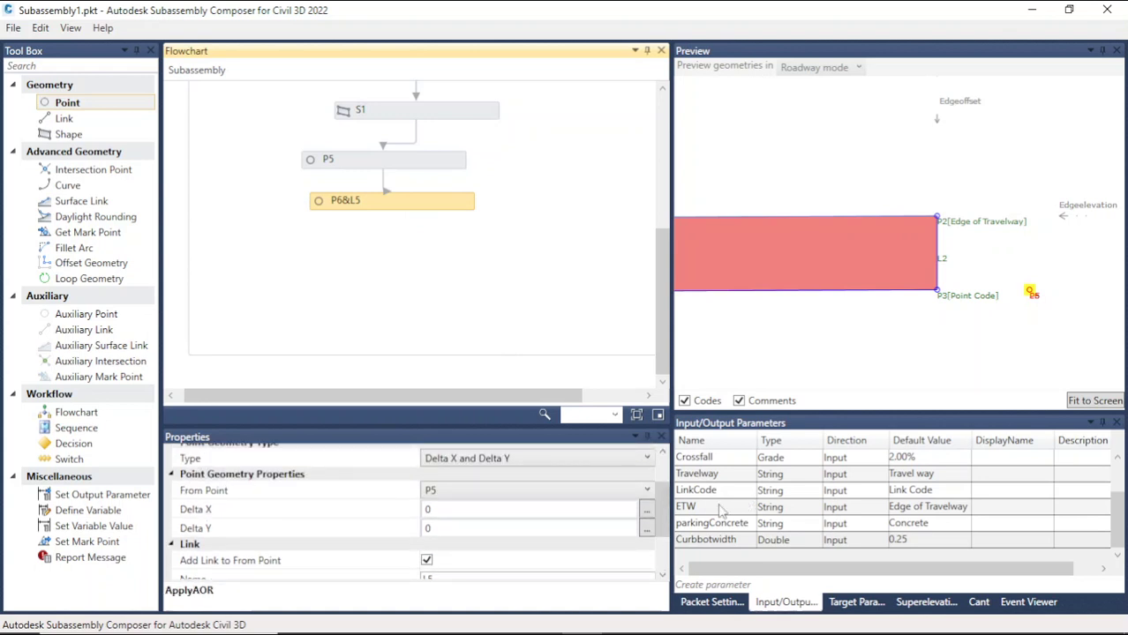
{"action": "left_click", "coordinate": [444, 528]}
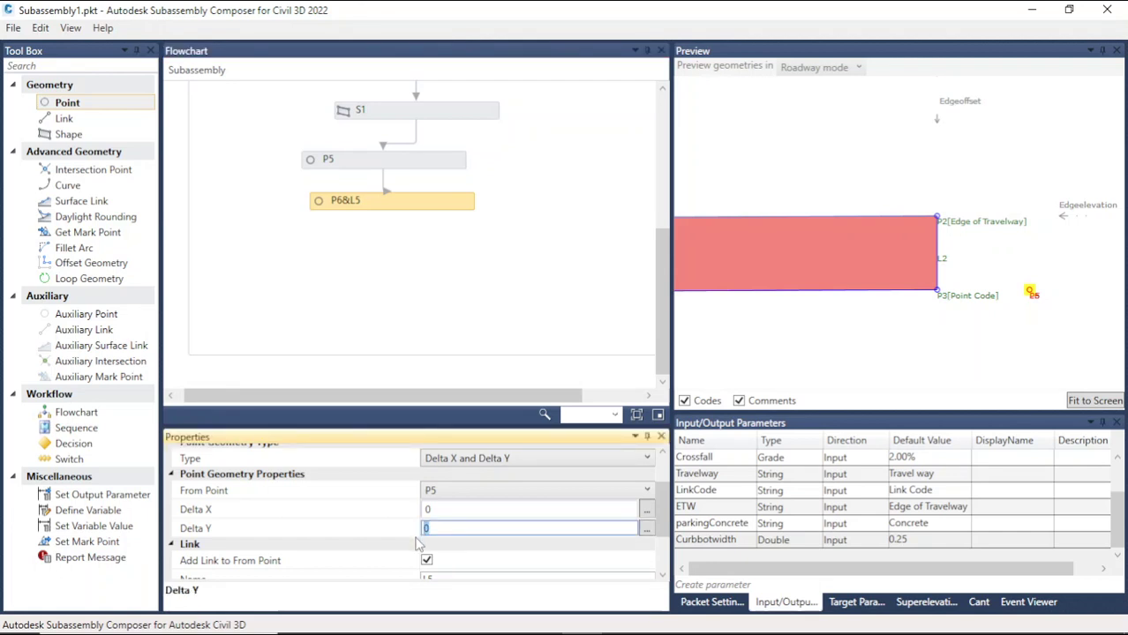
{"action": "scroll", "coordinate": [724, 508], "scroll_direction": "up", "scroll_amount": 1}
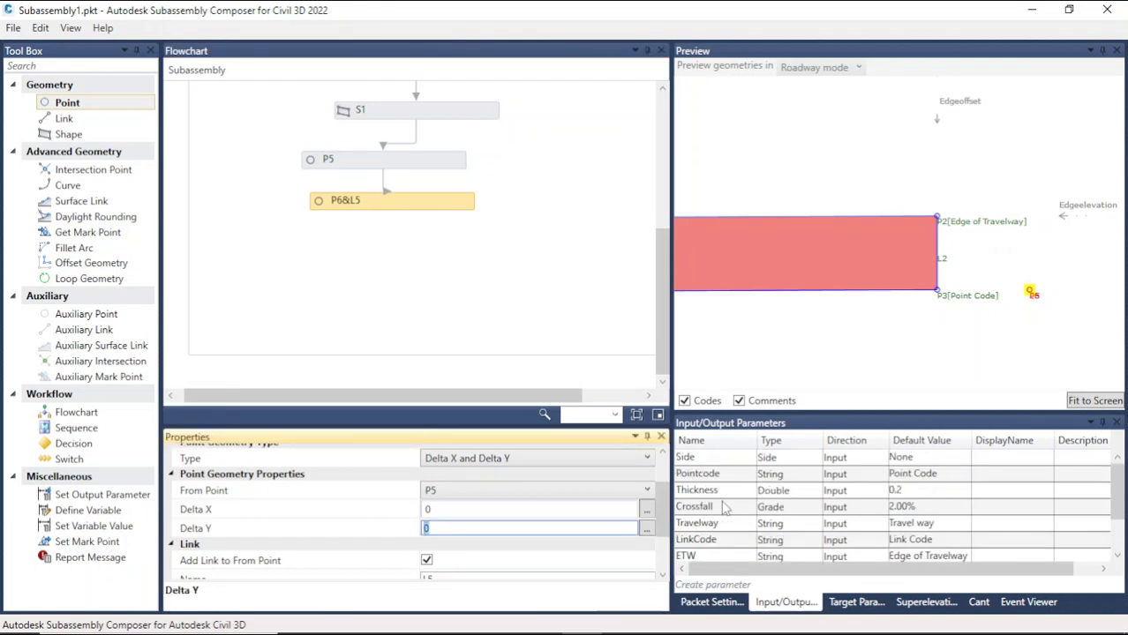
{"action": "left_click", "coordinate": [745, 492]}
{"action": "left_click", "coordinate": [746, 492]}
{"action": "key", "text": "ctrl+c"}
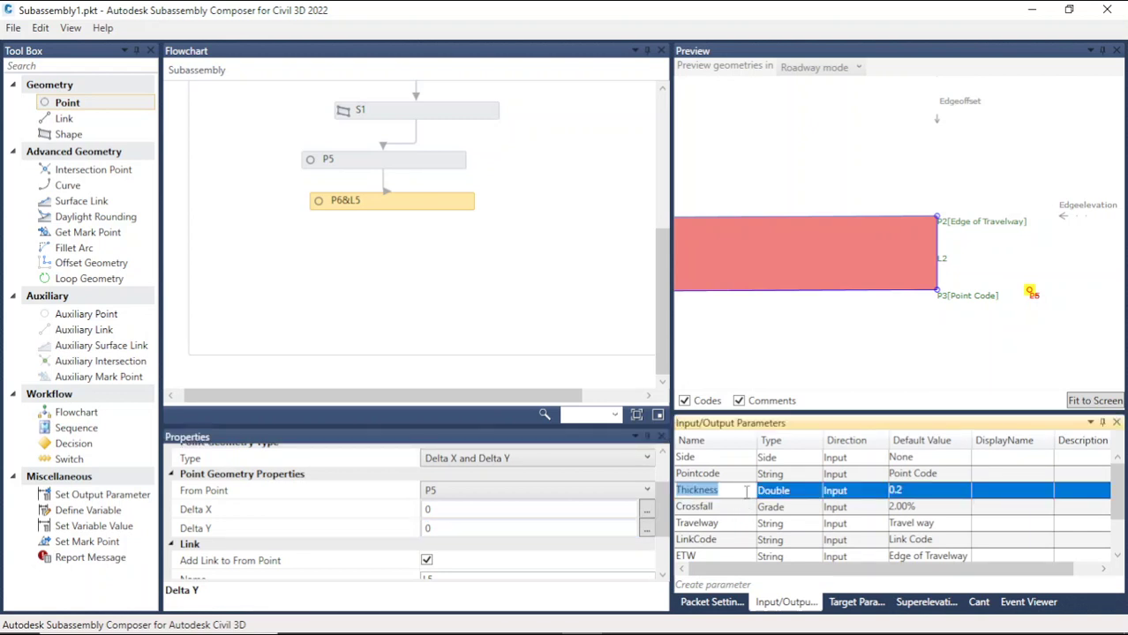
{"action": "left_click", "coordinate": [447, 527]}
{"action": "left_click_drag", "start_coordinate": [447, 527], "coordinate": [404, 533]}
{"action": "key", "text": "ctrl+v"}
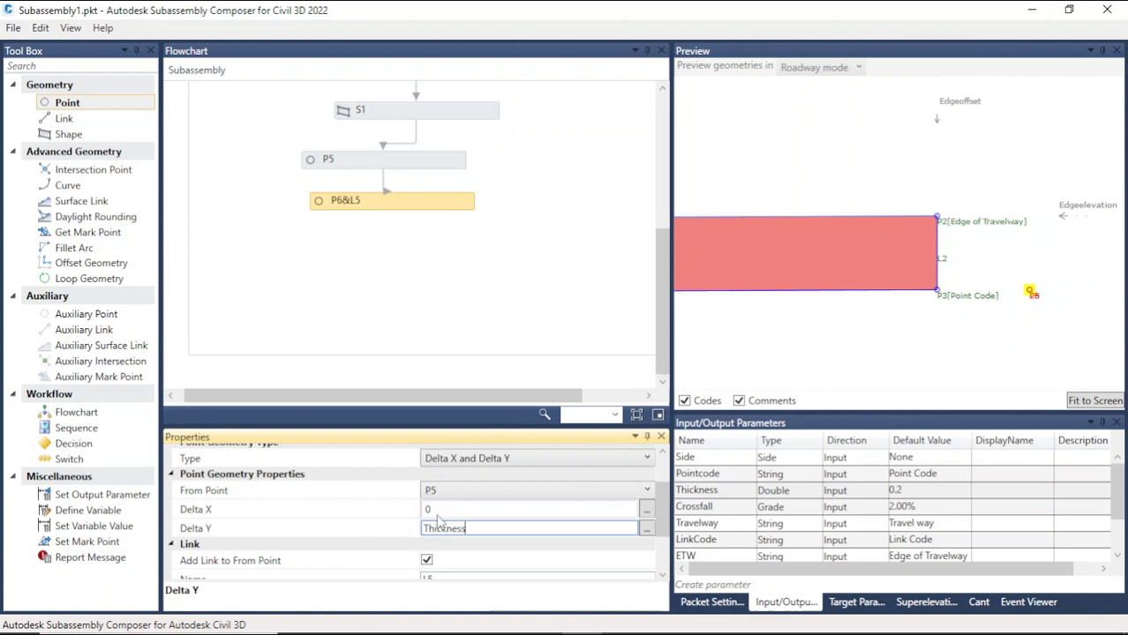
{"action": "type", "text": "+0.3"}
{"action": "left_click", "coordinate": [854, 335]}
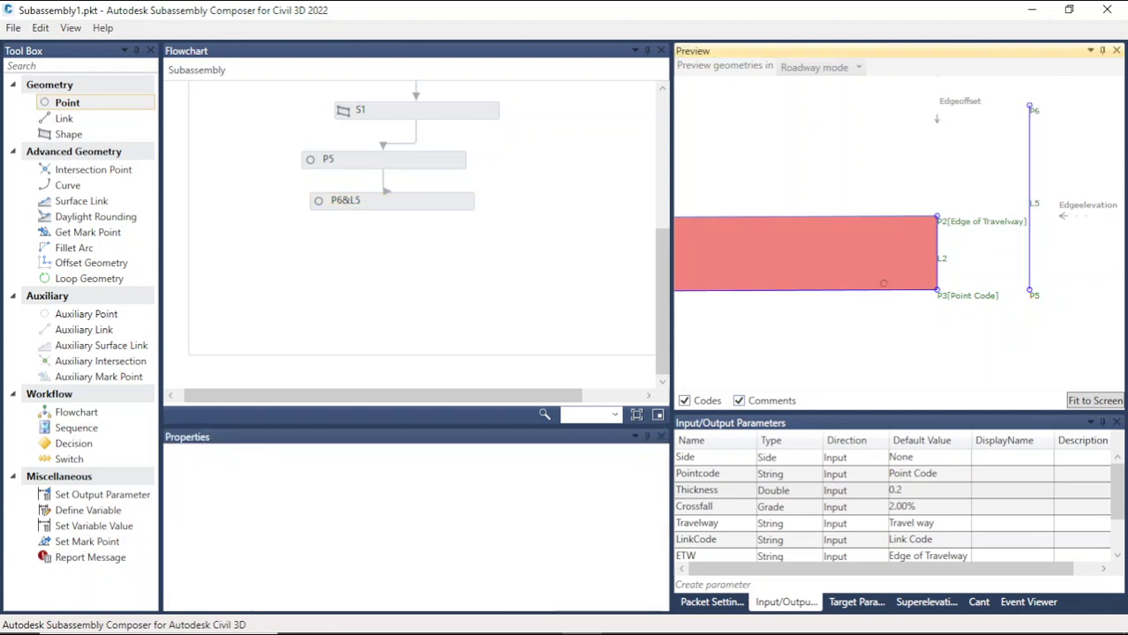
Step: Add a new point with a link from P6 below P6&L5 in the flowchart
{"action": "scroll", "coordinate": [1053, 113], "scroll_direction": "up", "scroll_amount": 3}
{"action": "scroll", "coordinate": [805, 258], "scroll_direction": "down", "scroll_amount": 1}
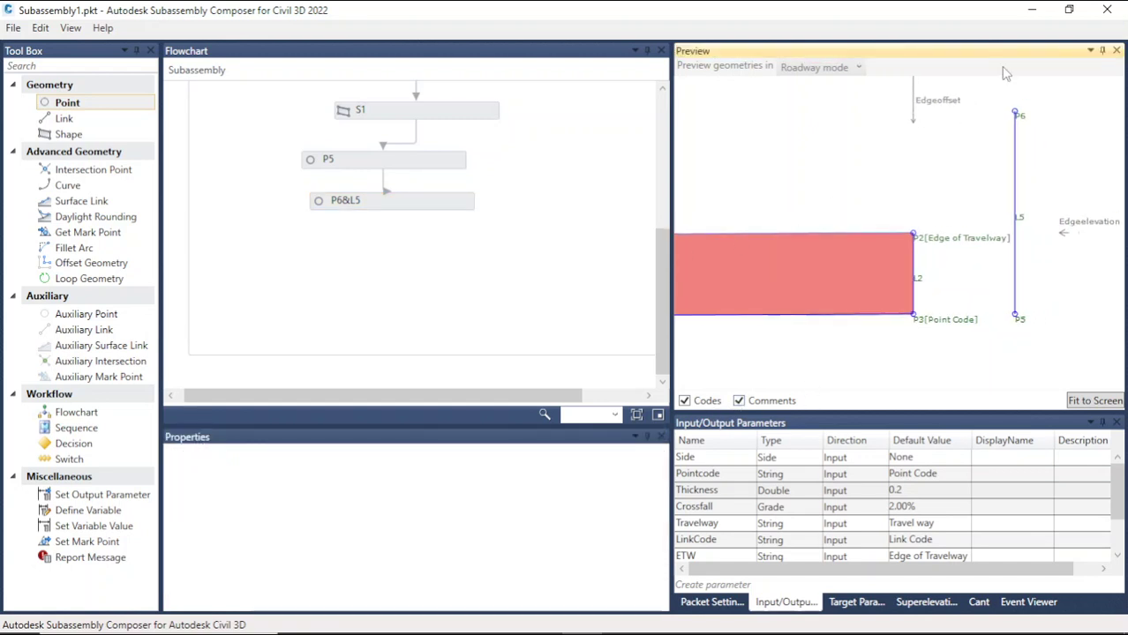
{"action": "scroll", "coordinate": [1008, 100], "scroll_direction": "up", "scroll_amount": 1}
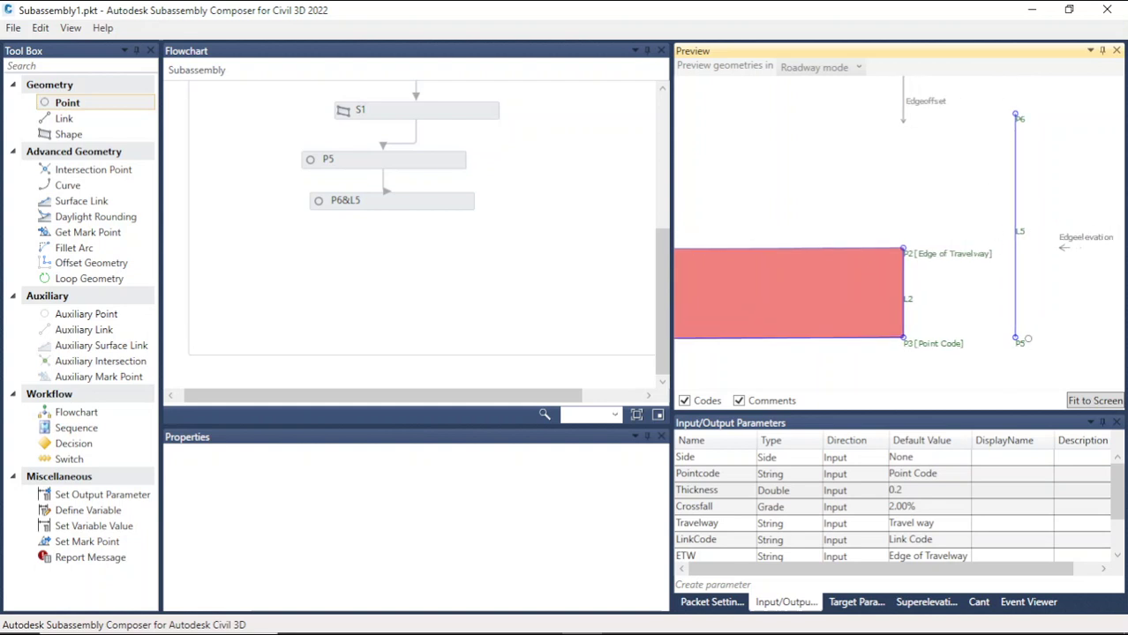
{"action": "left_click", "coordinate": [1017, 340]}
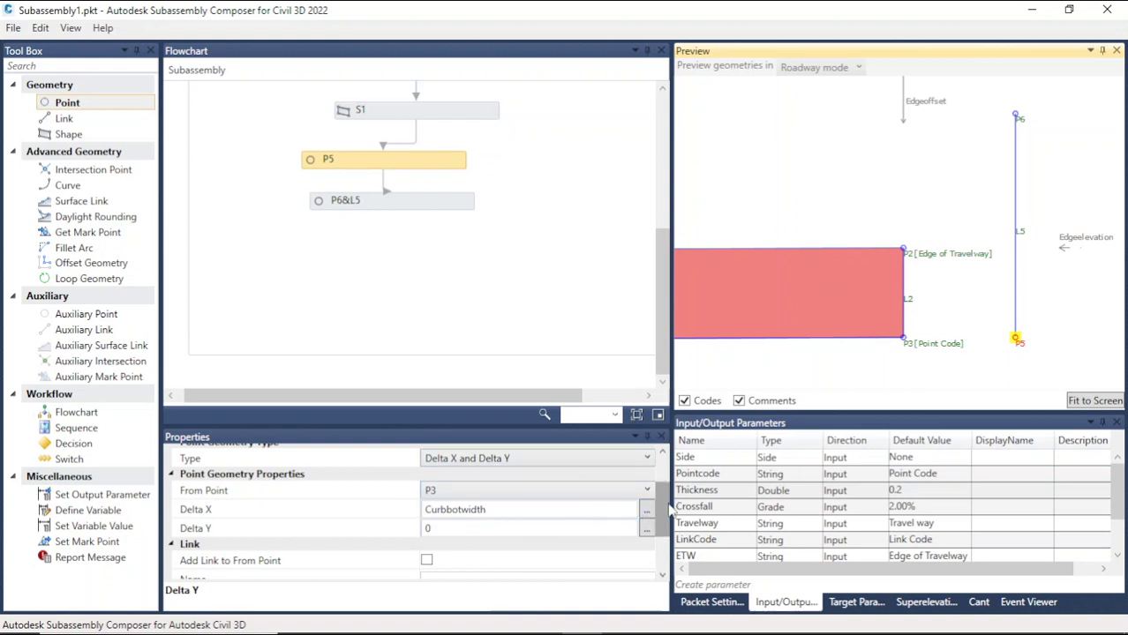
{"action": "left_click_drag", "start_coordinate": [665, 504], "coordinate": [668, 506]}
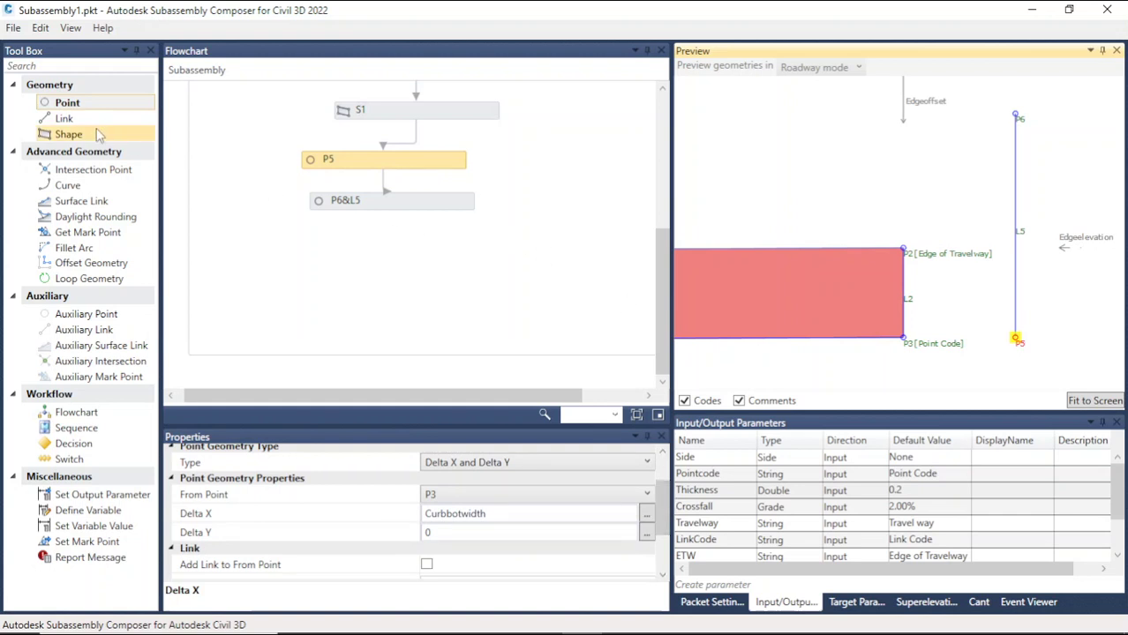
{"action": "left_click_drag", "start_coordinate": [71, 104], "coordinate": [389, 267]}
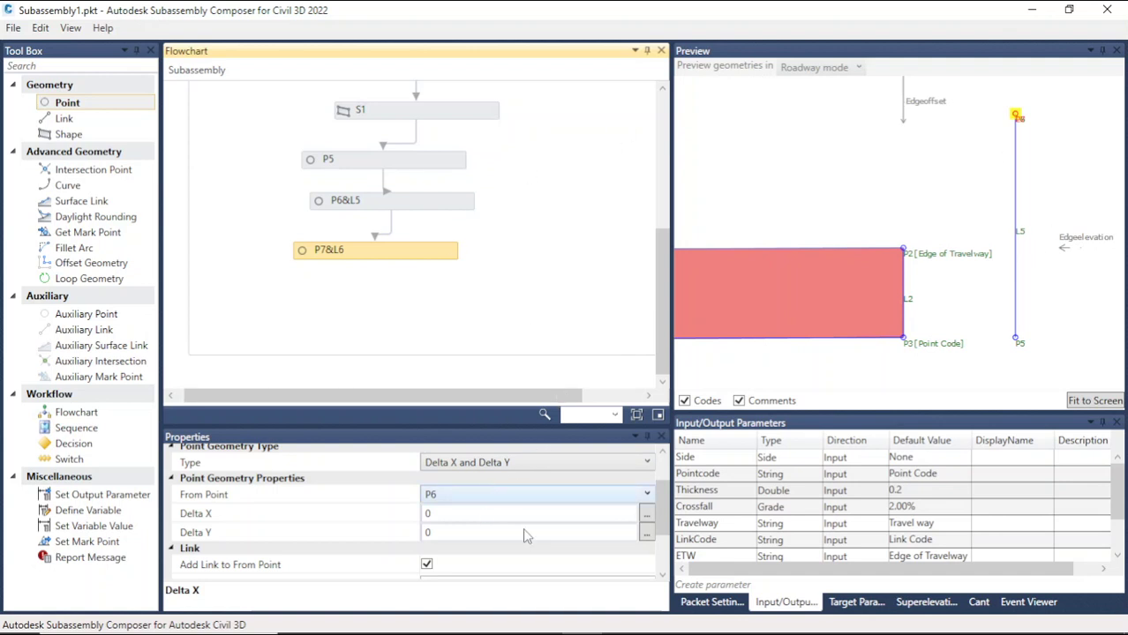
{"action": "mouse_move", "coordinate": [662, 523]}
{"action": "left_mouse_down"}
{"action": "mouse_move", "coordinate": [663, 505]}
{"action": "mouse_move", "coordinate": [664, 522]}
{"action": "left_mouse_up"}
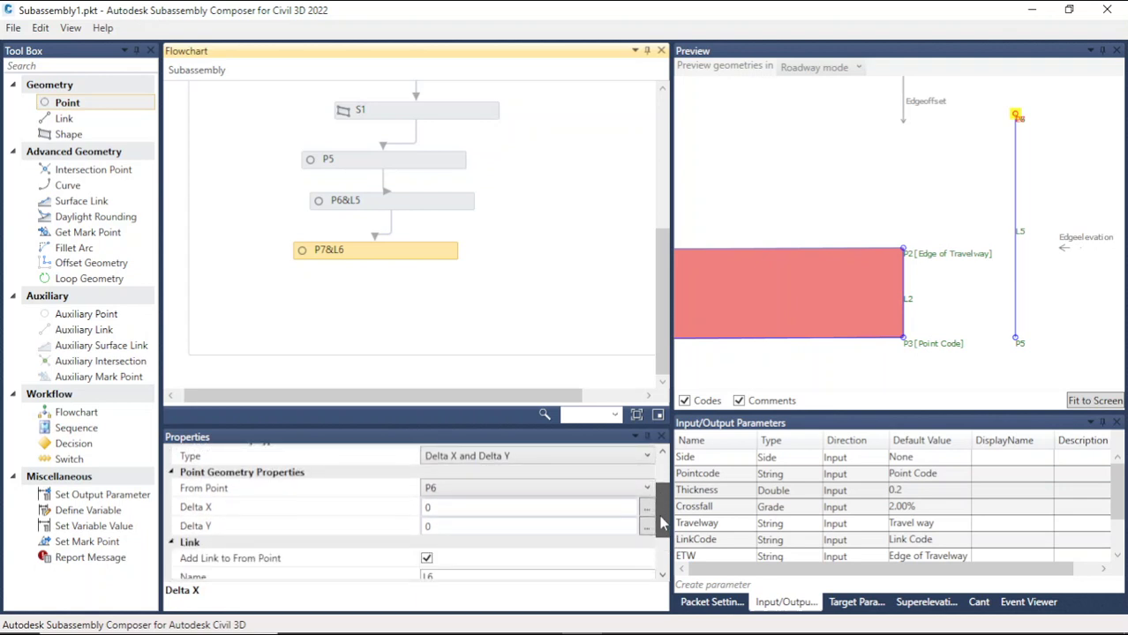
Step: Set the new point P7's Delta X to Curbbotwidth-0.15 using the Curbbotwidth parameter
{"action": "left_click", "coordinate": [452, 509]}
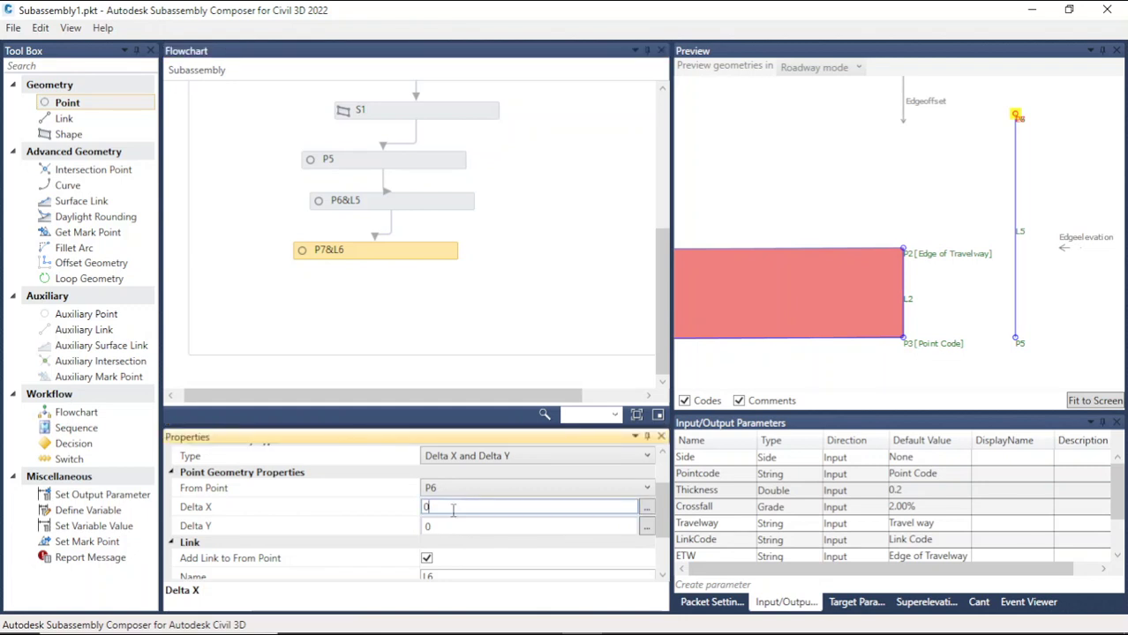
{"action": "left_click_drag", "start_coordinate": [453, 508], "coordinate": [415, 512]}
{"action": "left_click", "coordinate": [1015, 339]}
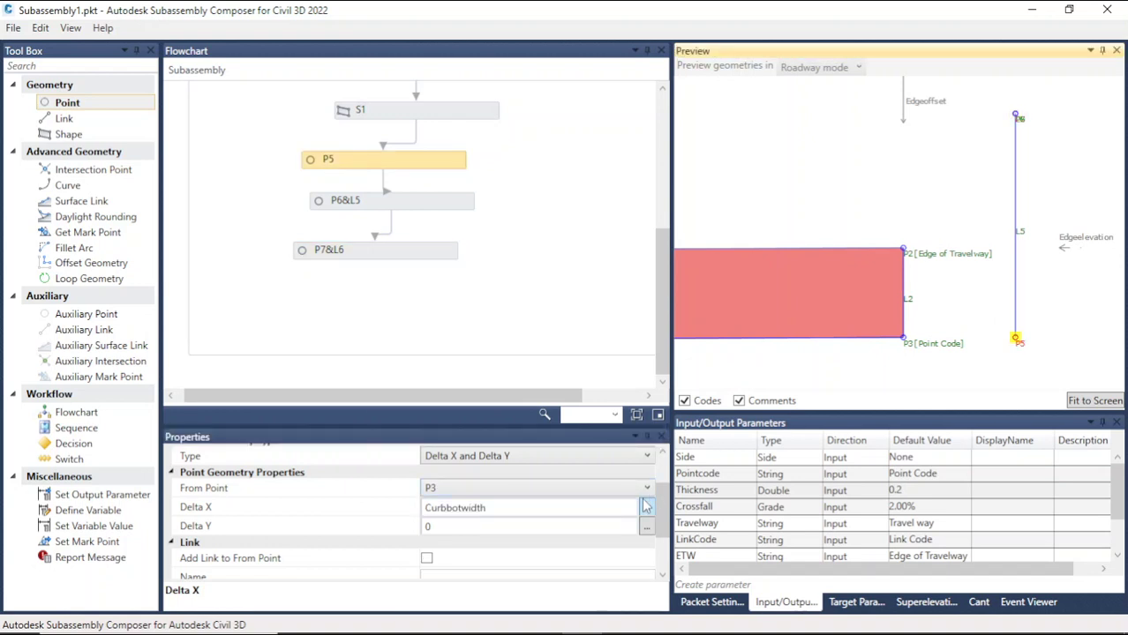
{"action": "scroll", "coordinate": [748, 519], "scroll_direction": "down", "scroll_amount": 1}
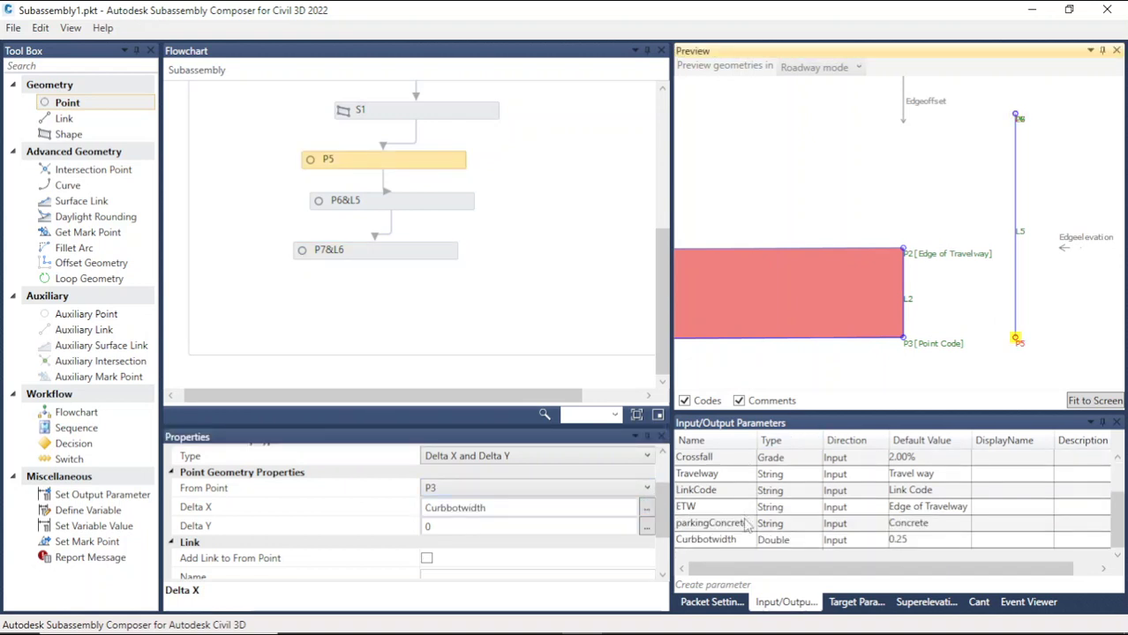
{"action": "double_click", "coordinate": [754, 539]}
{"action": "key", "text": "ctrl+c"}
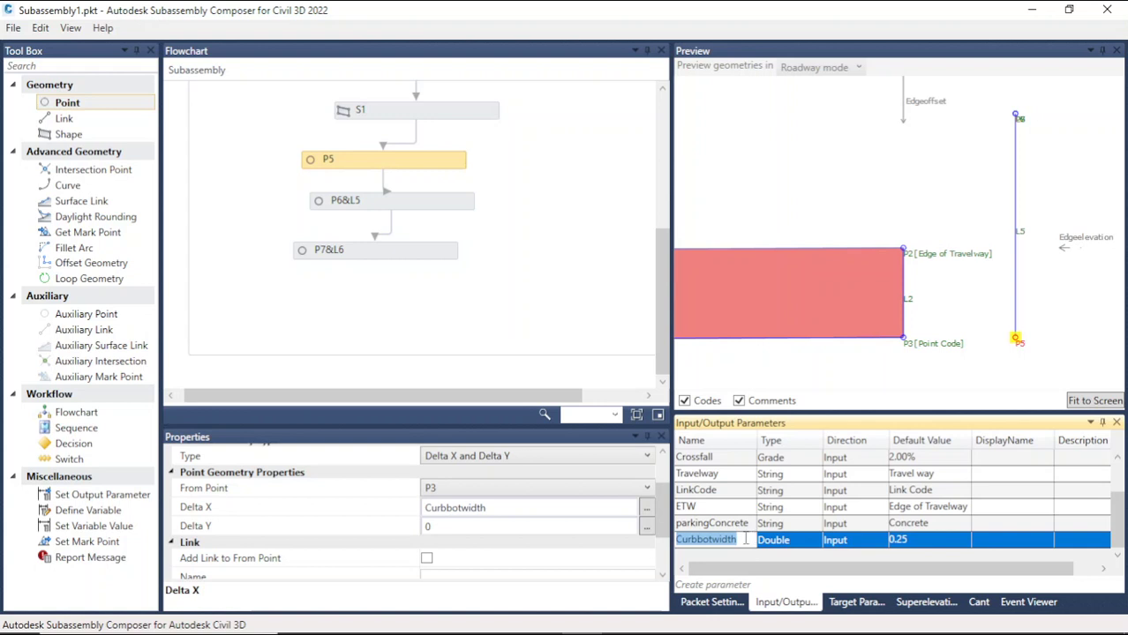
{"action": "left_click", "coordinate": [396, 254]}
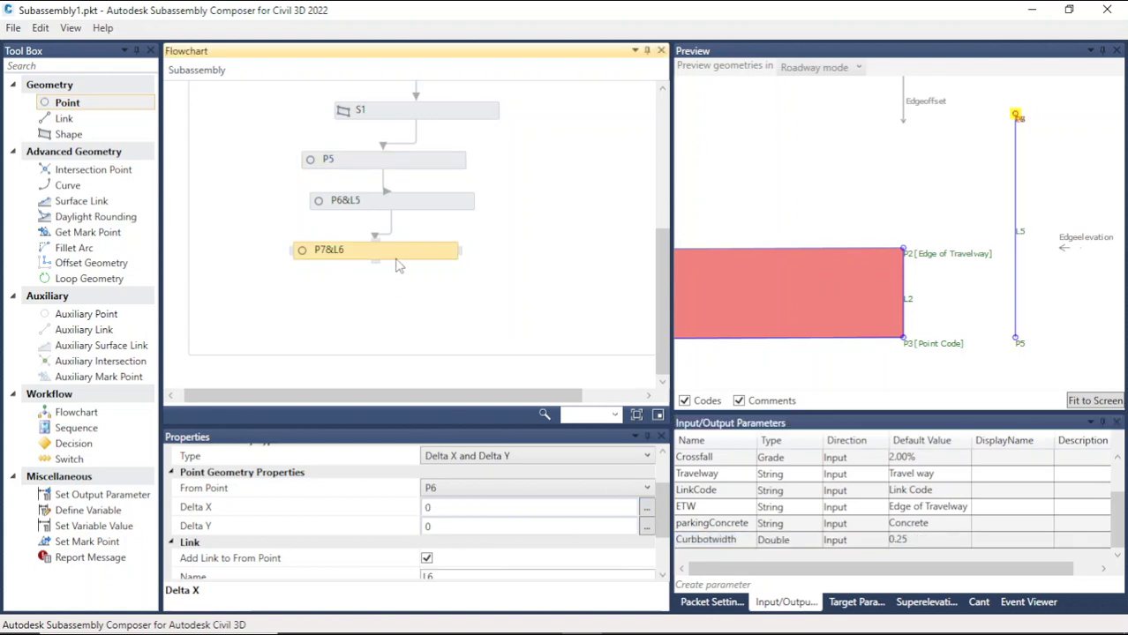
{"action": "left_click", "coordinate": [453, 517]}
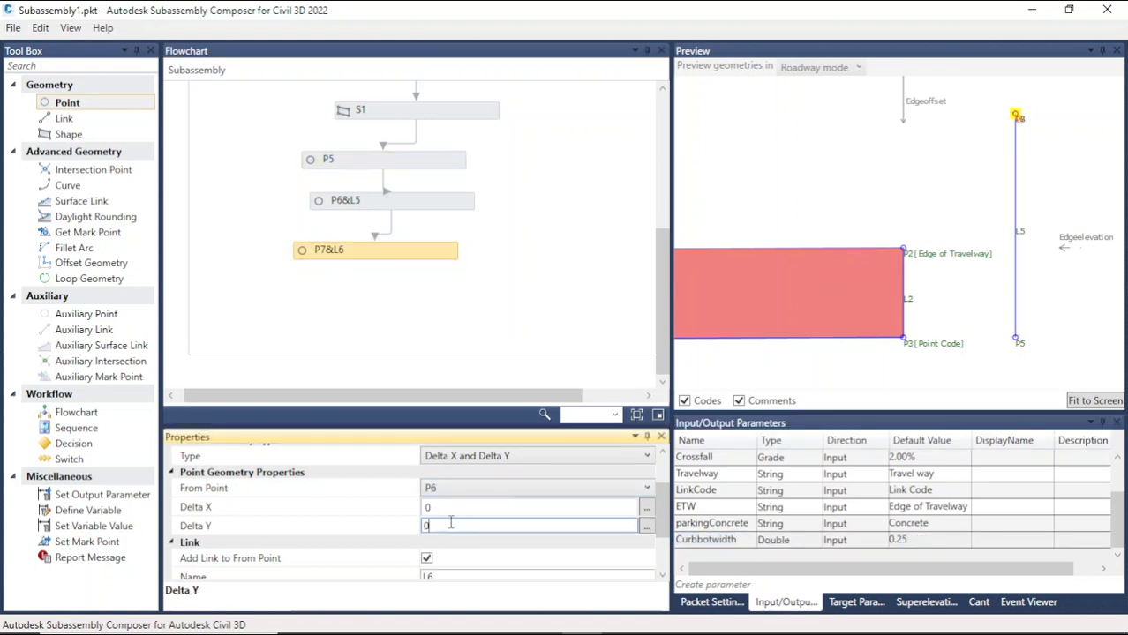
{"action": "left_click_drag", "start_coordinate": [453, 517], "coordinate": [407, 515]}
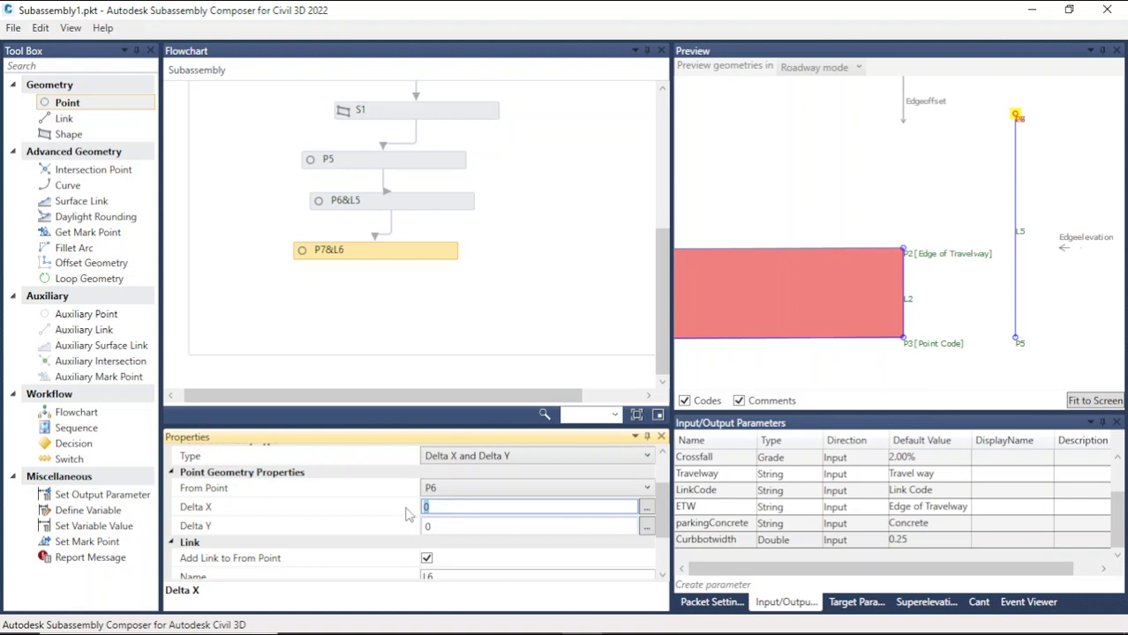
{"action": "key", "text": "ctrl+v"}
{"action": "type", "text": "-0"}
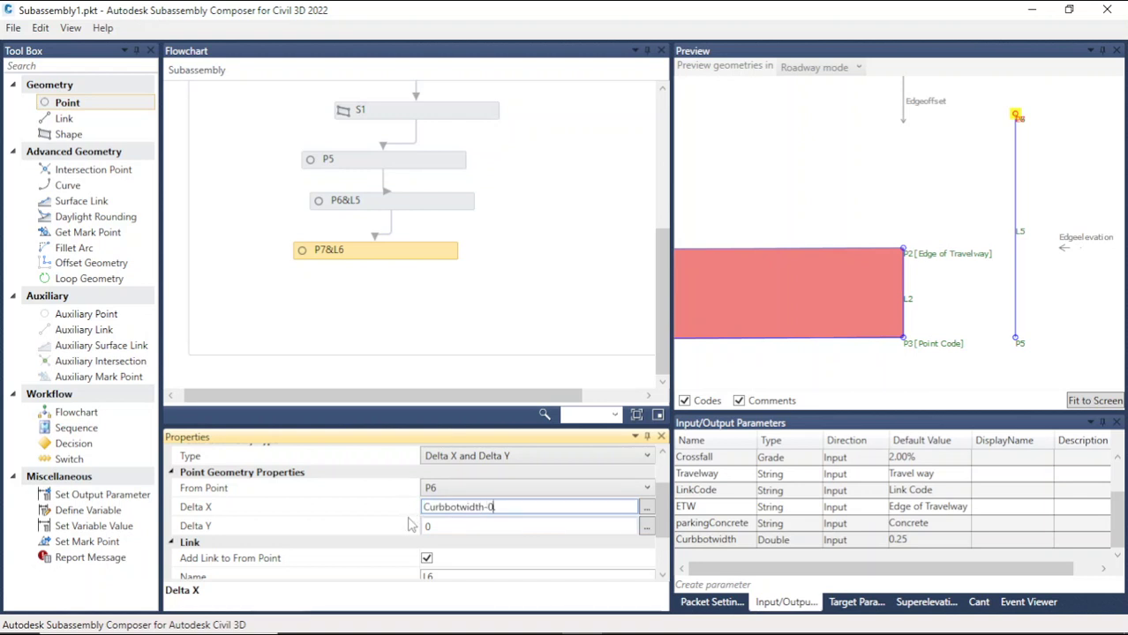
{"action": "type", "text": ".25"}
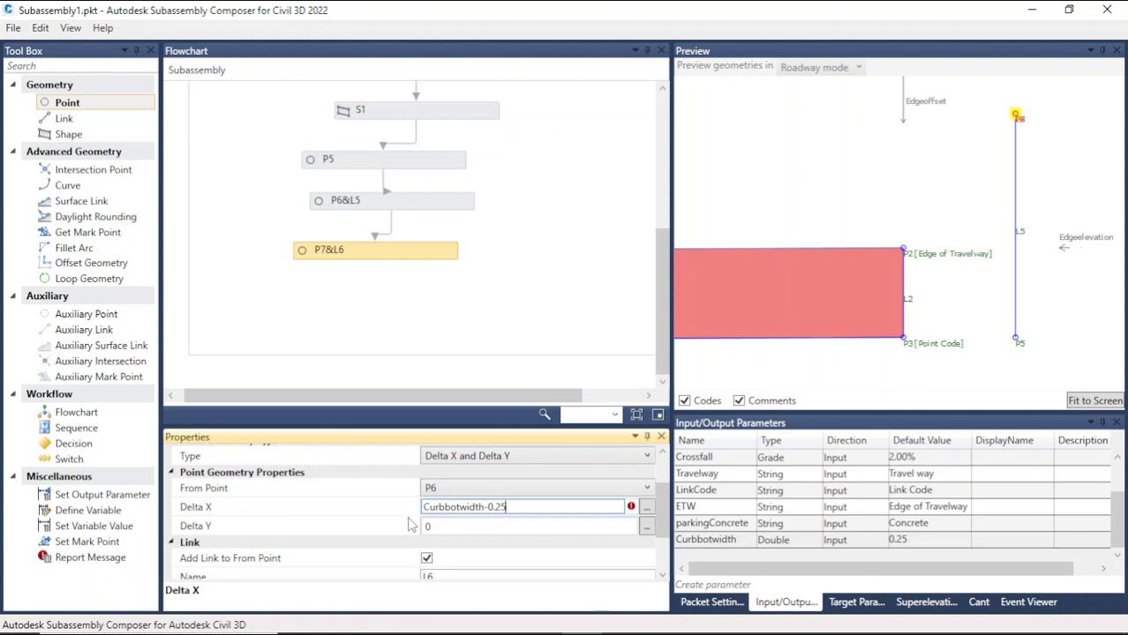
{"action": "key", "text": "BackSpace"}
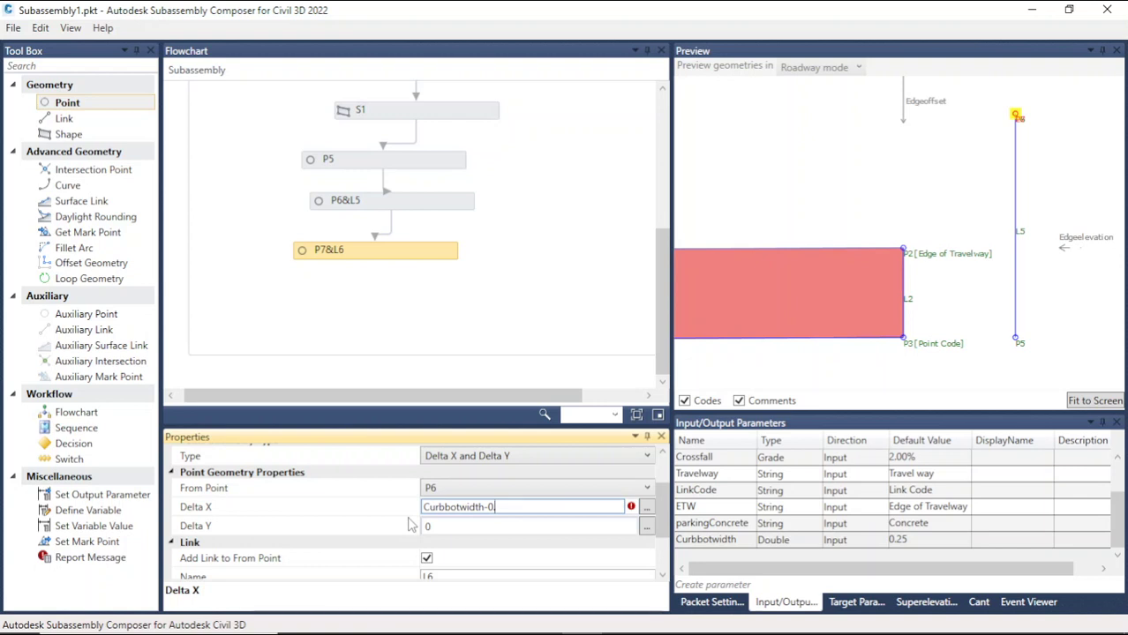
{"action": "type", "text": "5"}
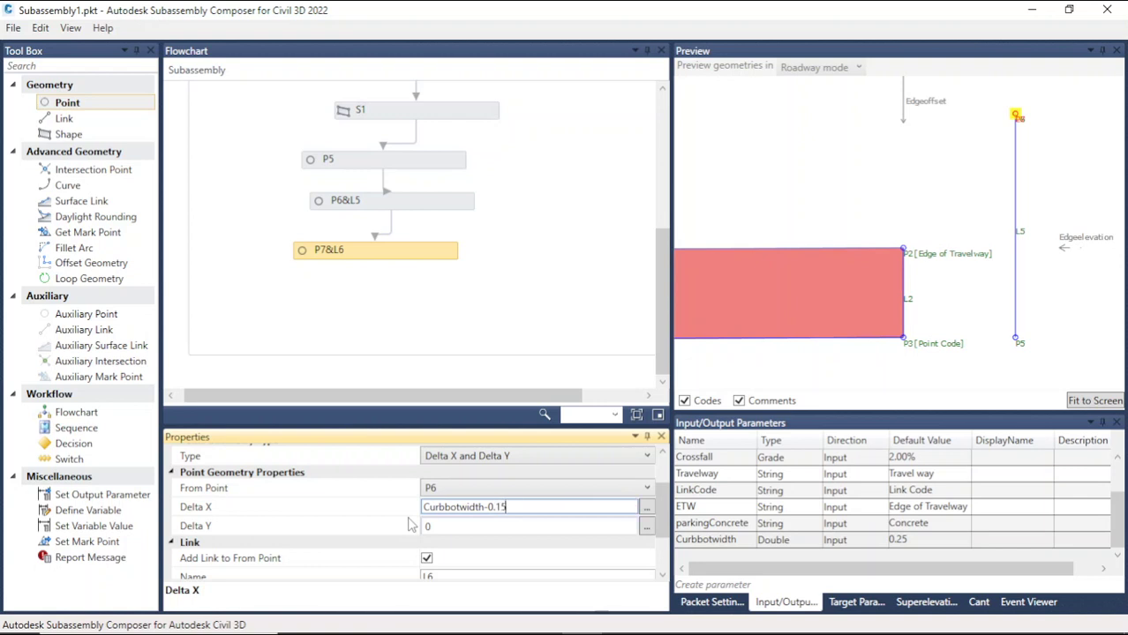
{"action": "left_click", "coordinate": [808, 173]}
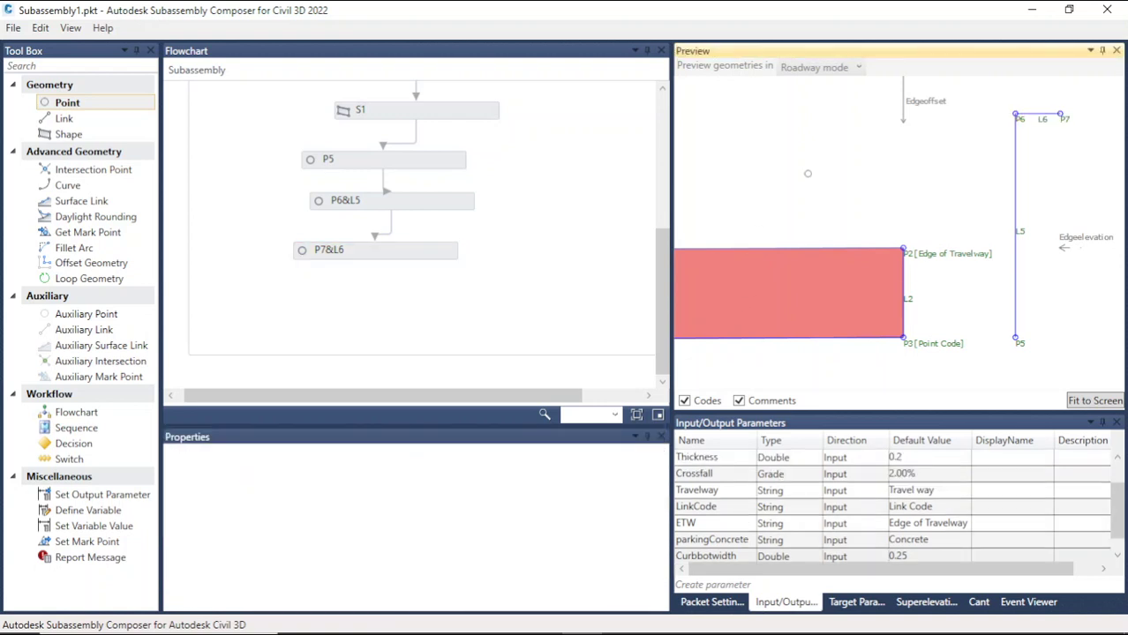
Step: Change P7's Delta X to -Curbbotwidth+0.15 so the point lies toward the concrete
{"action": "left_click", "coordinate": [341, 256]}
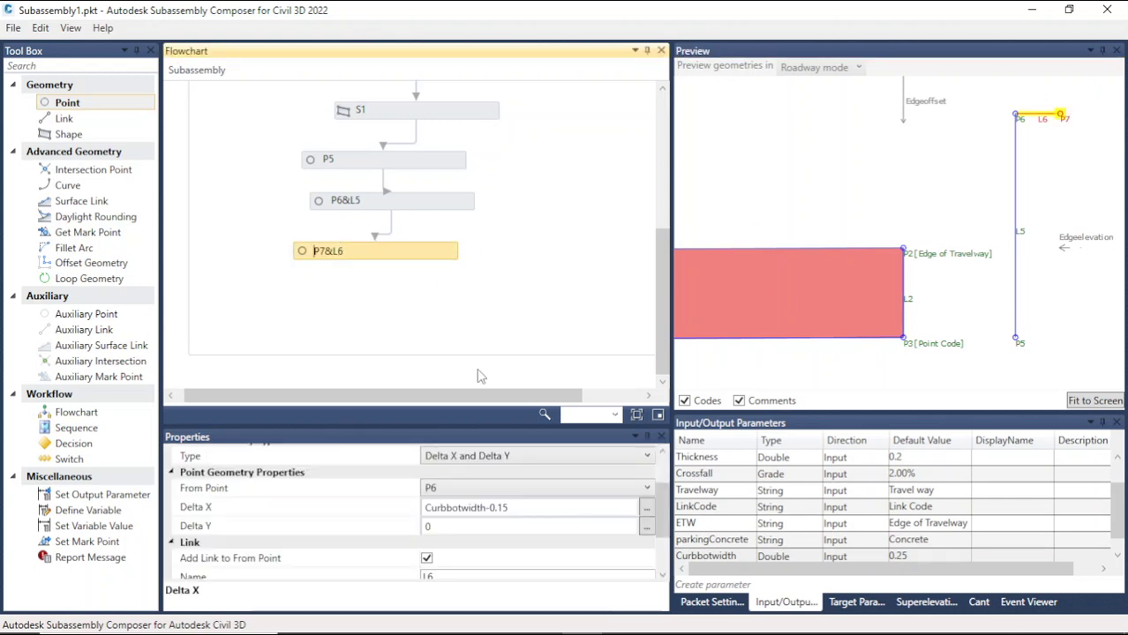
{"action": "left_click", "coordinate": [434, 514]}
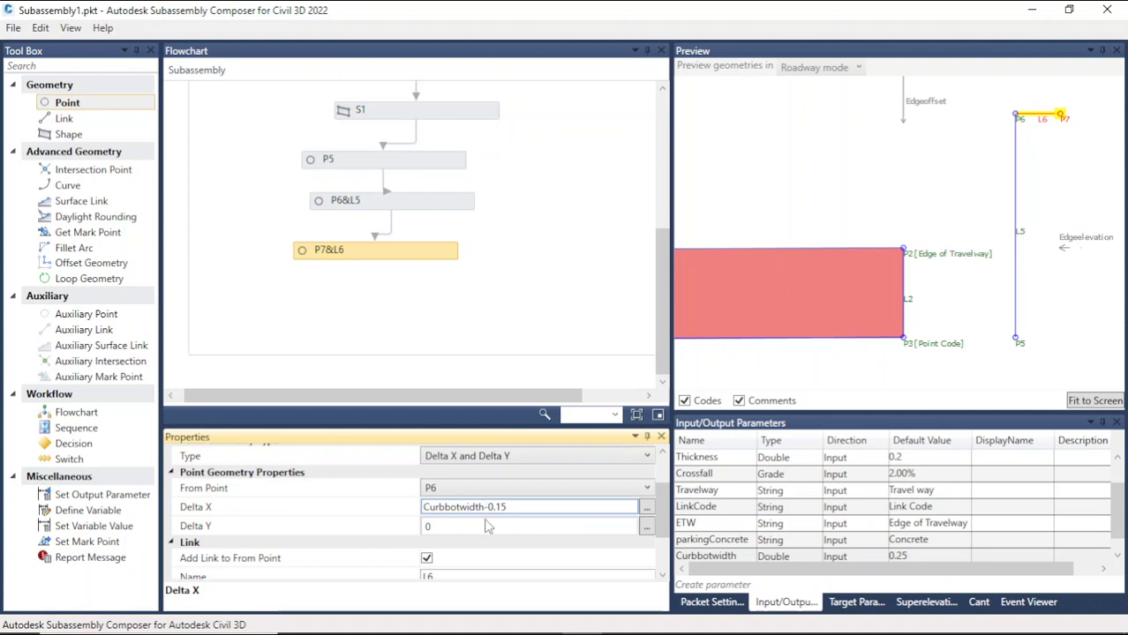
{"action": "key", "text": "Home"}
{"action": "type", "text": "-"}
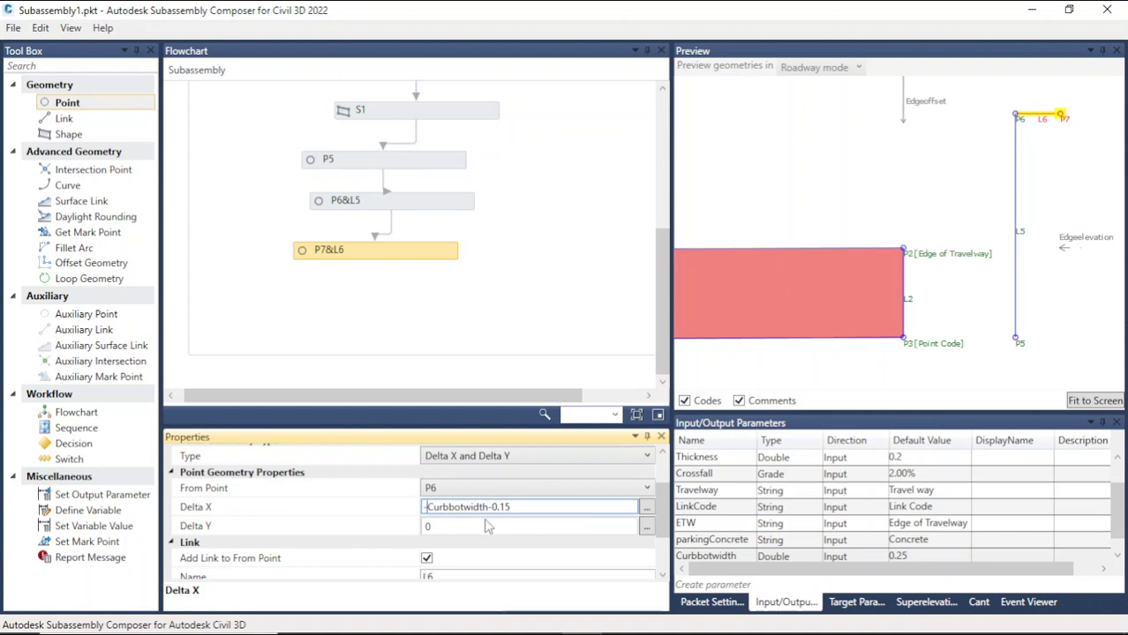
{"action": "left_click", "coordinate": [529, 490]}
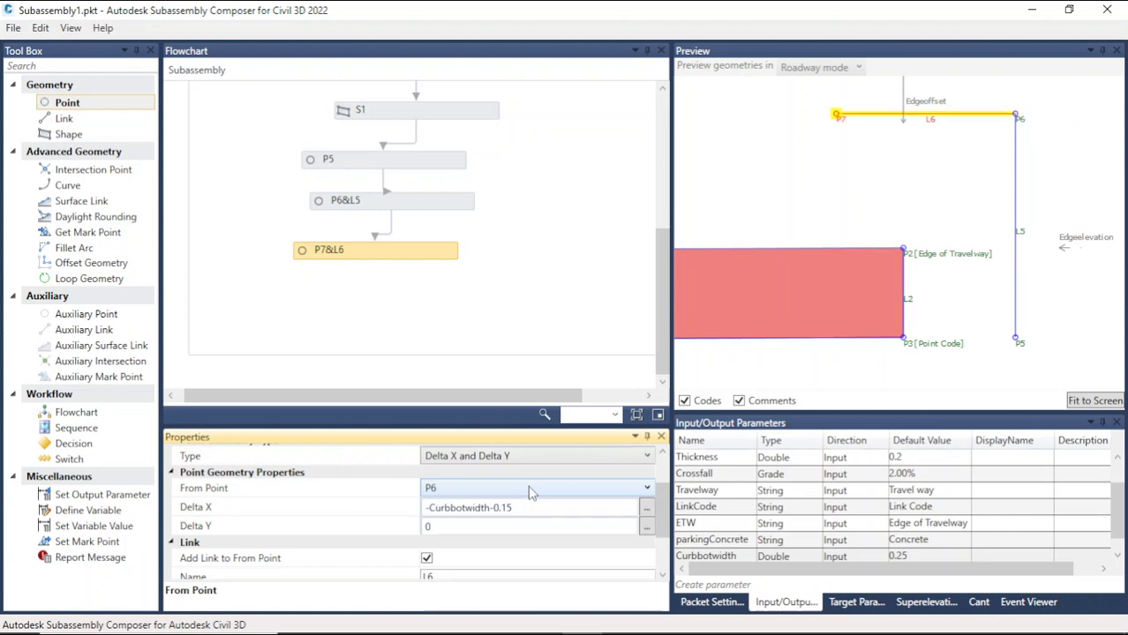
{"action": "left_click", "coordinate": [489, 507]}
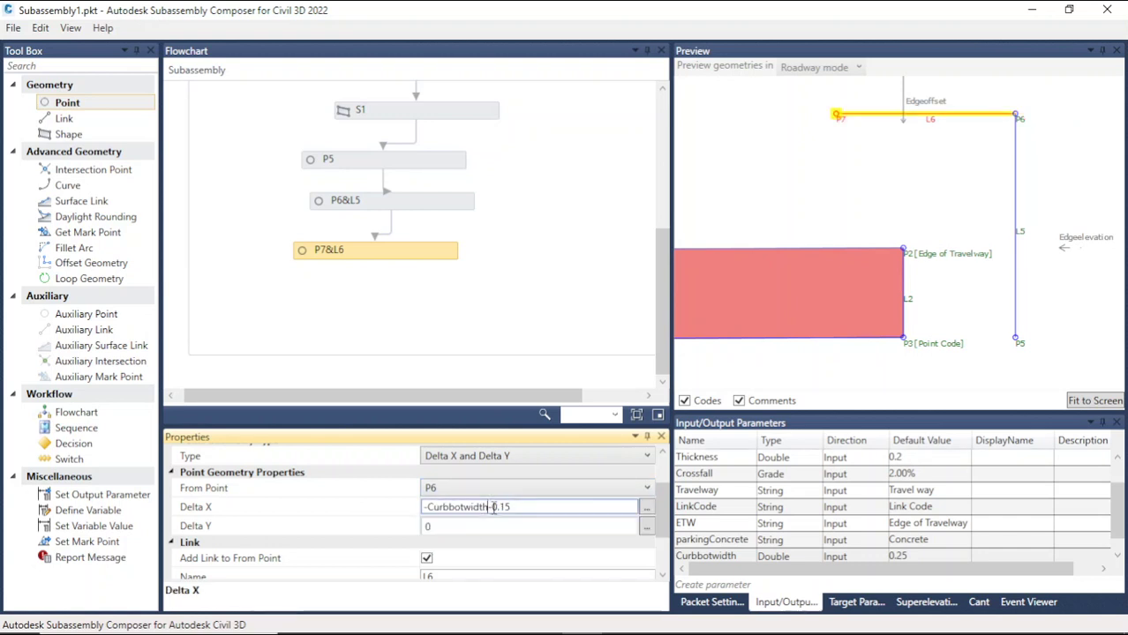
{"action": "left_click_drag", "start_coordinate": [489, 508], "coordinate": [494, 509]}
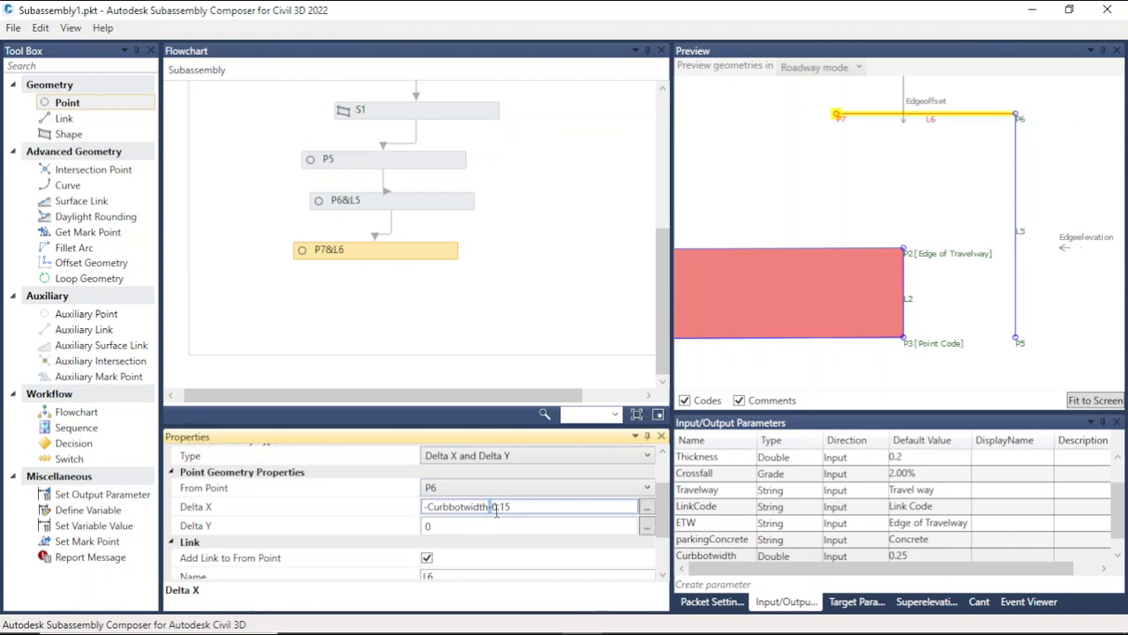
{"action": "type", "text": "+"}
{"action": "left_click", "coordinate": [507, 491]}
{"action": "left_click", "coordinate": [508, 491]}
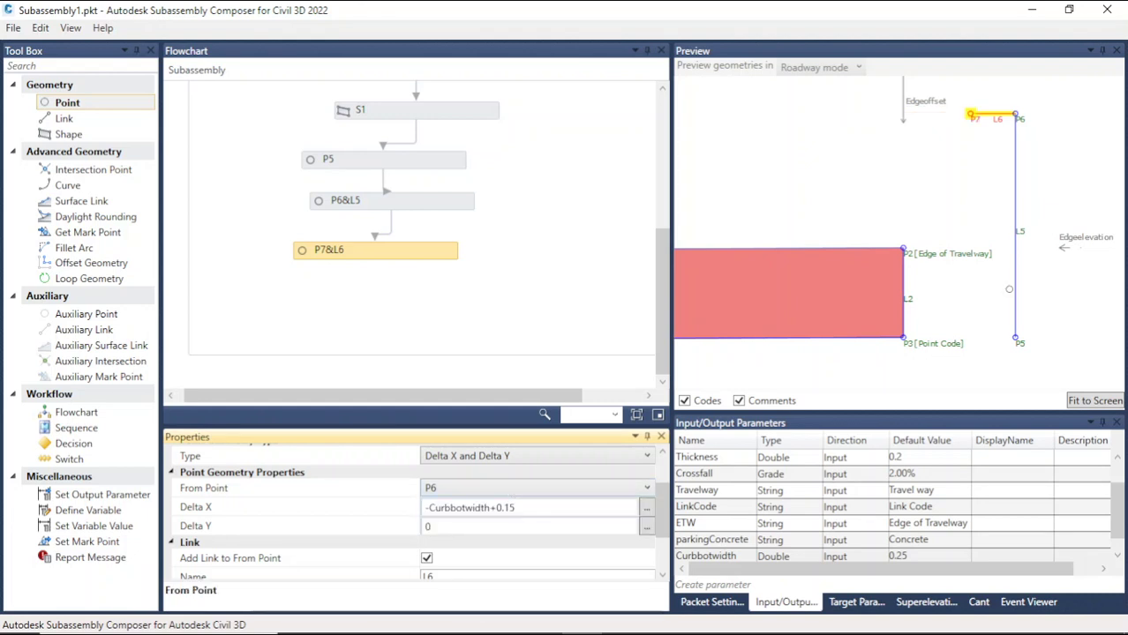
{"action": "scroll", "coordinate": [1028, 122], "scroll_direction": "up", "scroll_amount": 3}
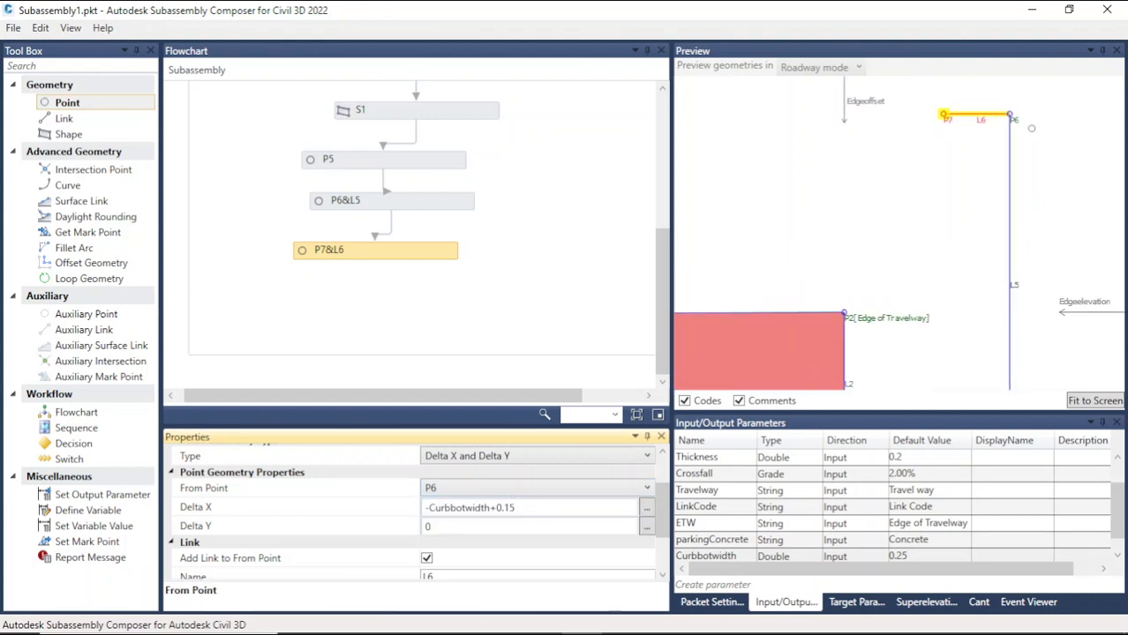
{"action": "scroll", "coordinate": [891, 140], "scroll_direction": "down", "scroll_amount": 4}
{"action": "scroll", "coordinate": [909, 136], "scroll_direction": "up", "scroll_amount": 3}
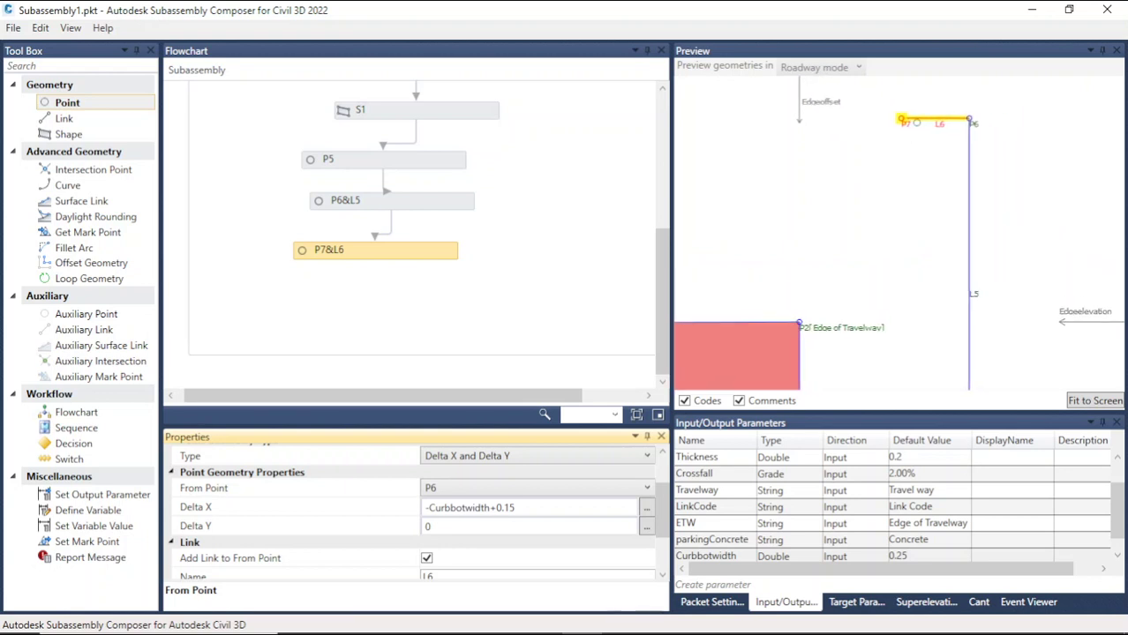
Step: Set P7's Delta X to -Curbbotwidth+0.05
{"action": "scroll", "coordinate": [962, 116], "scroll_direction": "down", "scroll_amount": 2}
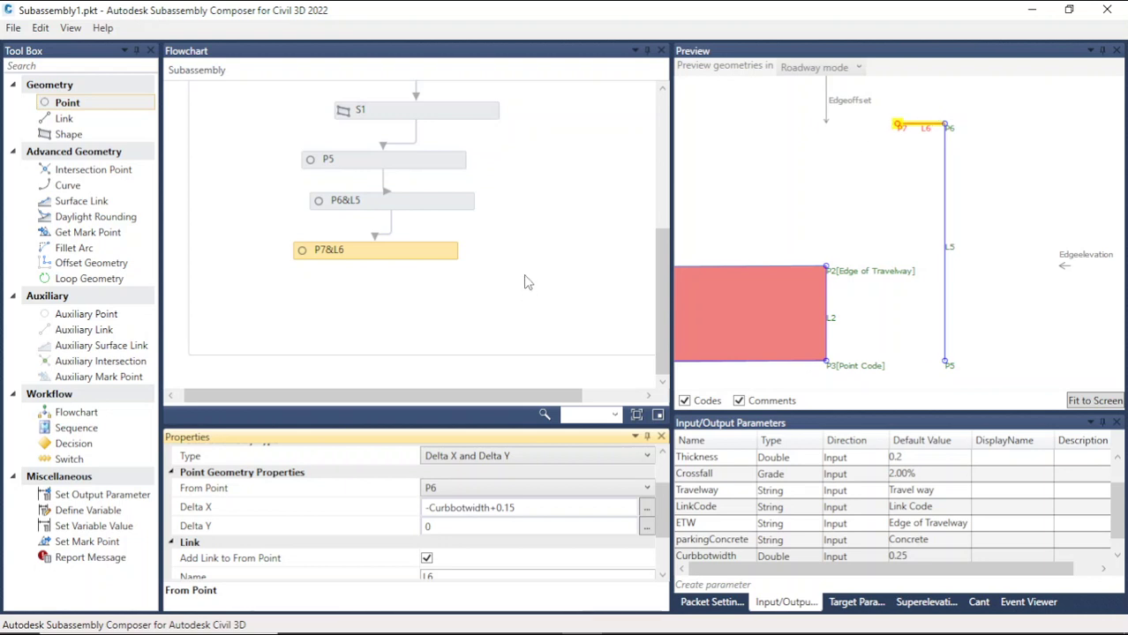
{"action": "left_click_drag", "start_coordinate": [662, 508], "coordinate": [662, 520]}
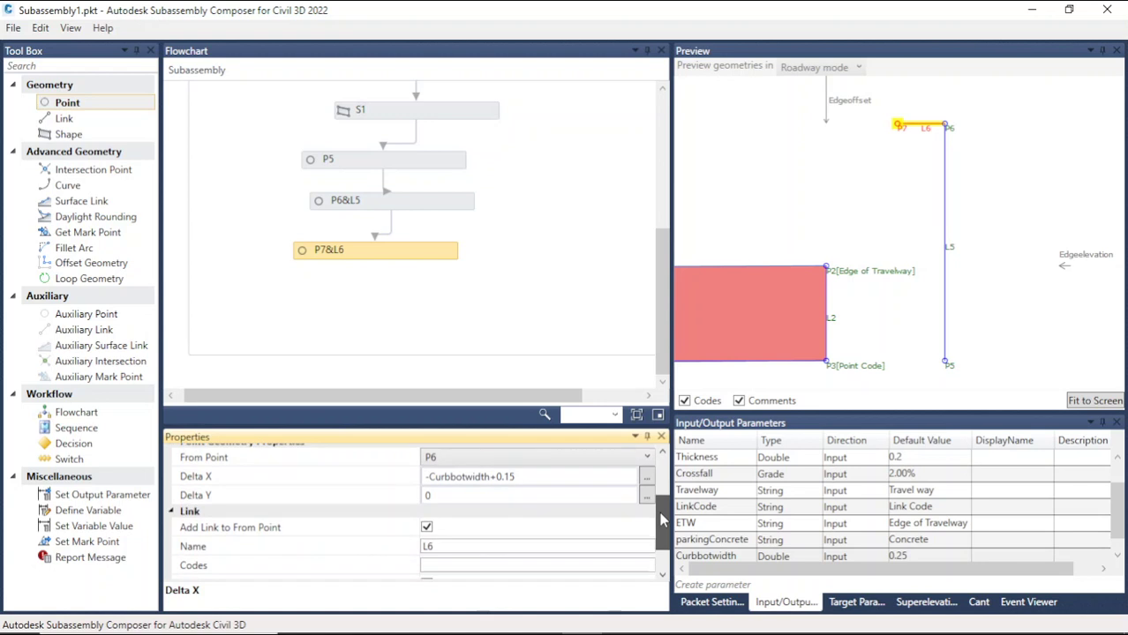
{"action": "left_click", "coordinate": [520, 480]}
{"action": "left_click_drag", "start_coordinate": [520, 480], "coordinate": [504, 480]}
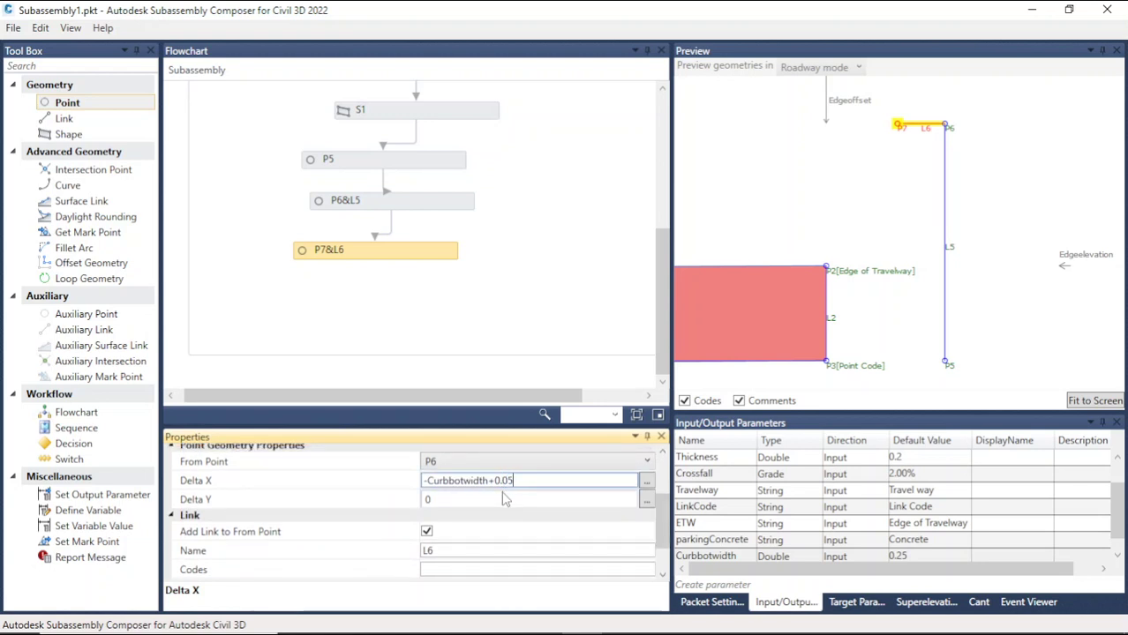
{"action": "left_click", "coordinate": [809, 204]}
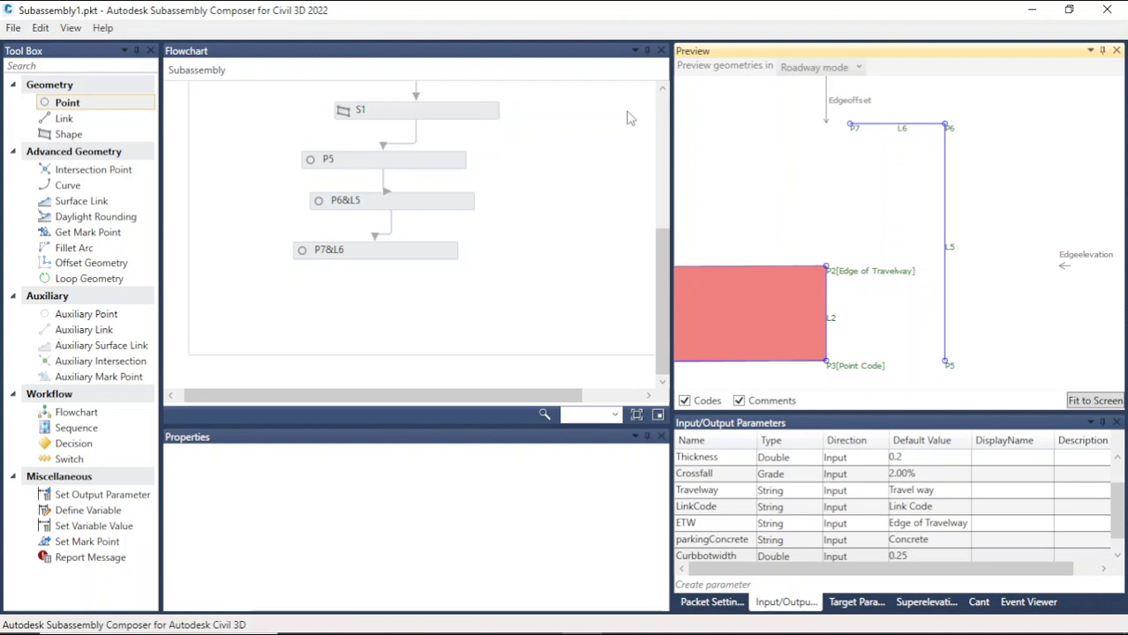
Step: Add a link L7 below P7&L6 in the flowchart, running from start point P2 to P7
{"action": "left_click_drag", "start_coordinate": [85, 125], "coordinate": [372, 304]}
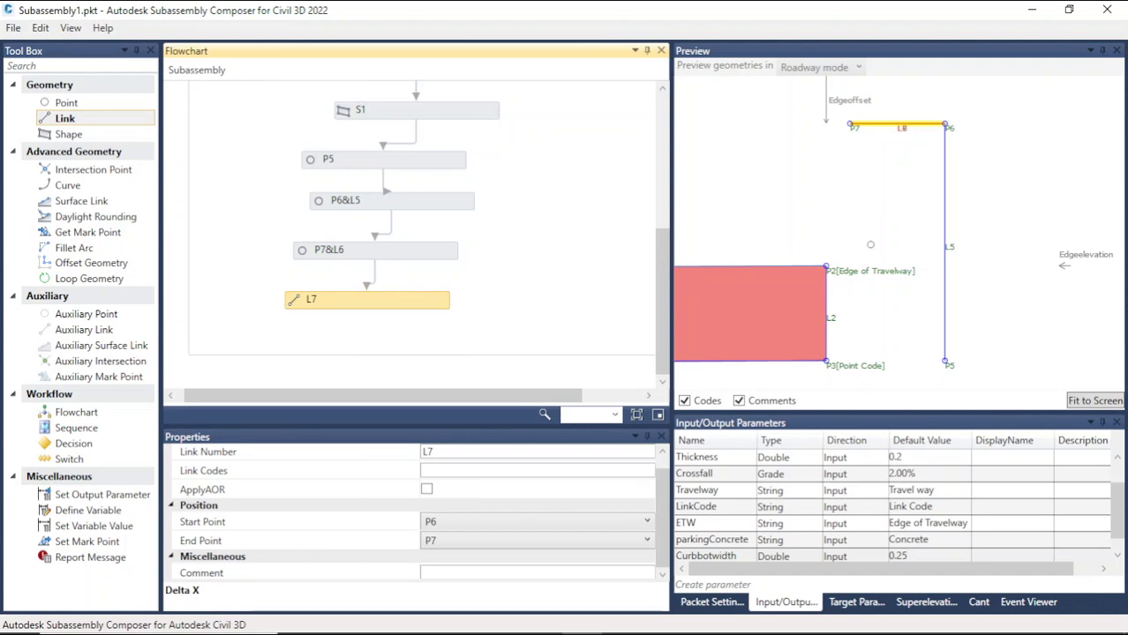
{"action": "left_click", "coordinate": [645, 521]}
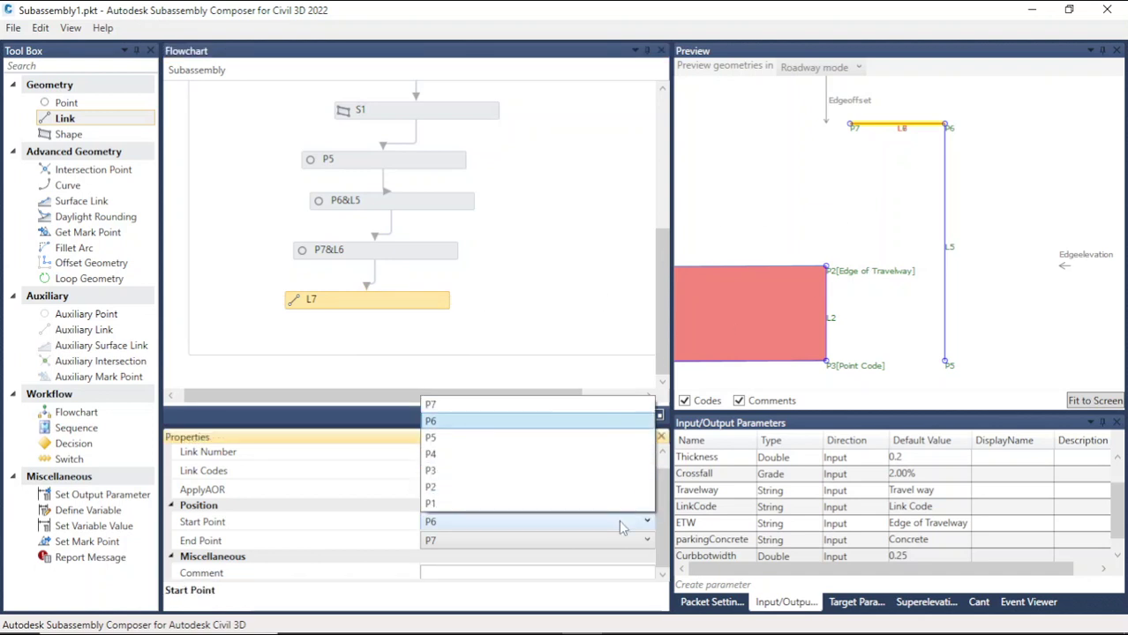
{"action": "left_click", "coordinate": [532, 489]}
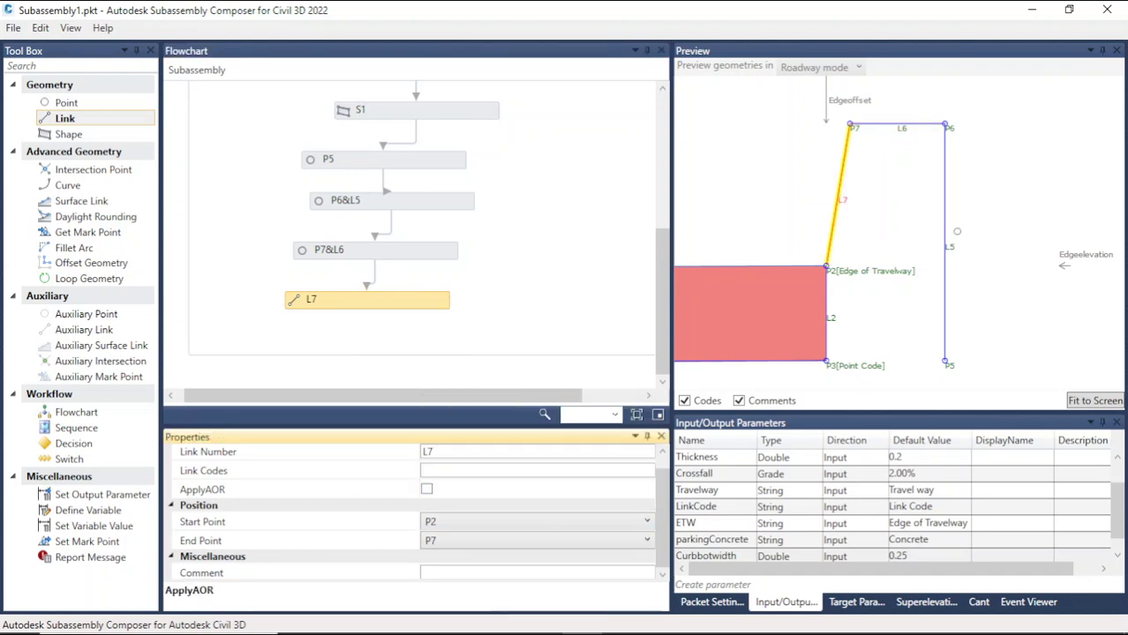
{"action": "left_click", "coordinate": [915, 209]}
{"action": "scroll", "coordinate": [952, 370], "scroll_direction": "up", "scroll_amount": 2}
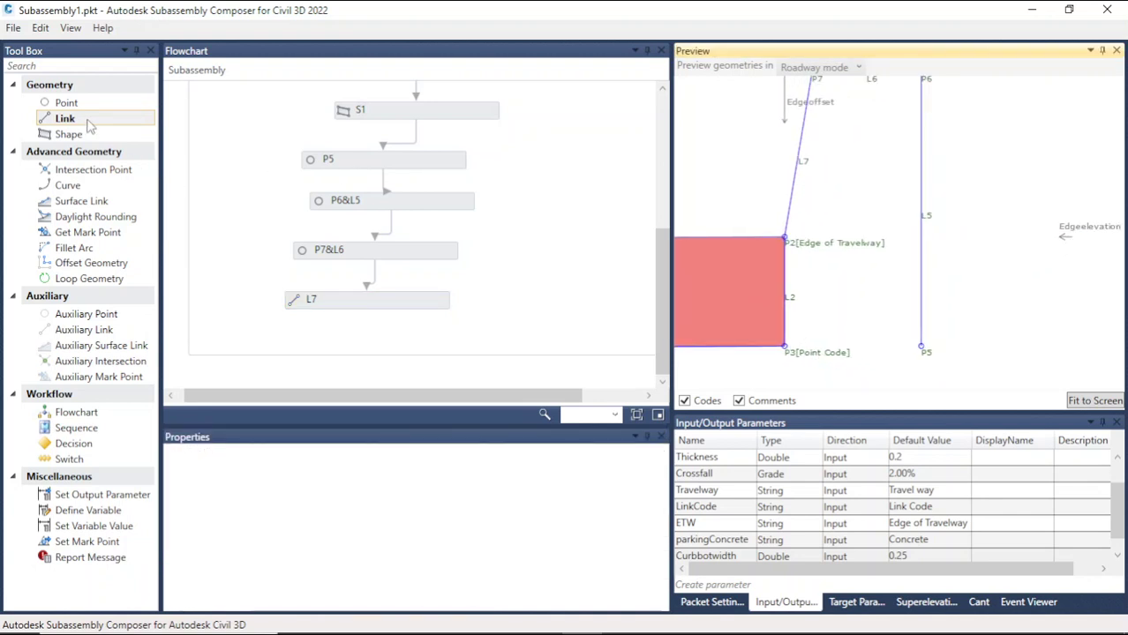
Step: Add a link L8 below L7 in the flowchart, with start point P3 and end point P5
{"action": "left_click_drag", "start_coordinate": [89, 118], "coordinate": [371, 349]}
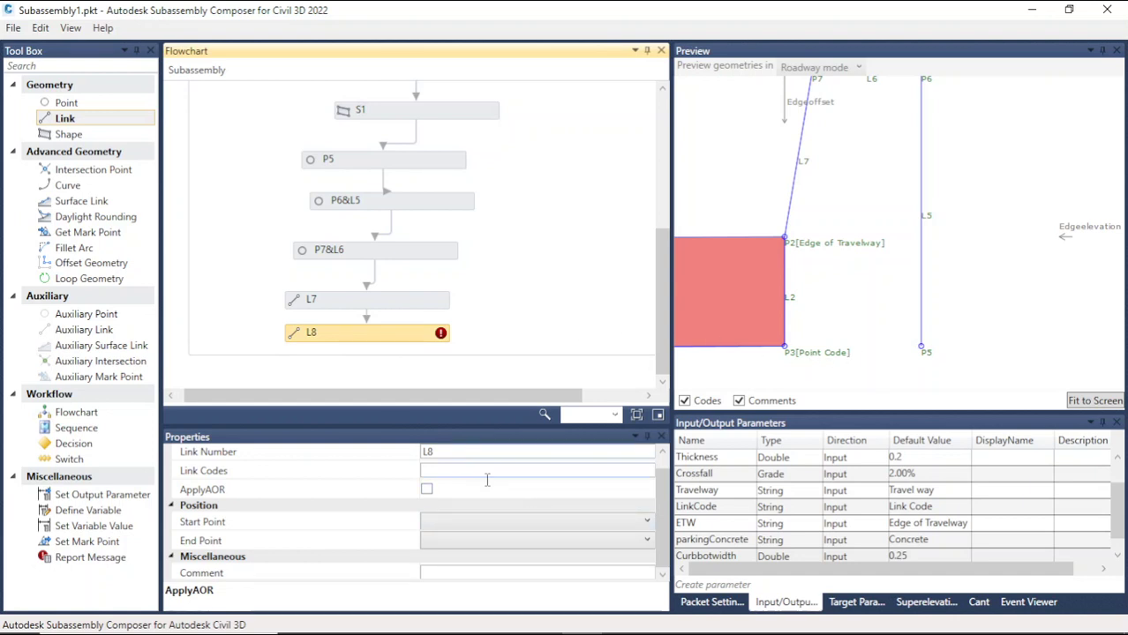
{"action": "left_click", "coordinate": [483, 522]}
{"action": "left_click", "coordinate": [459, 470]}
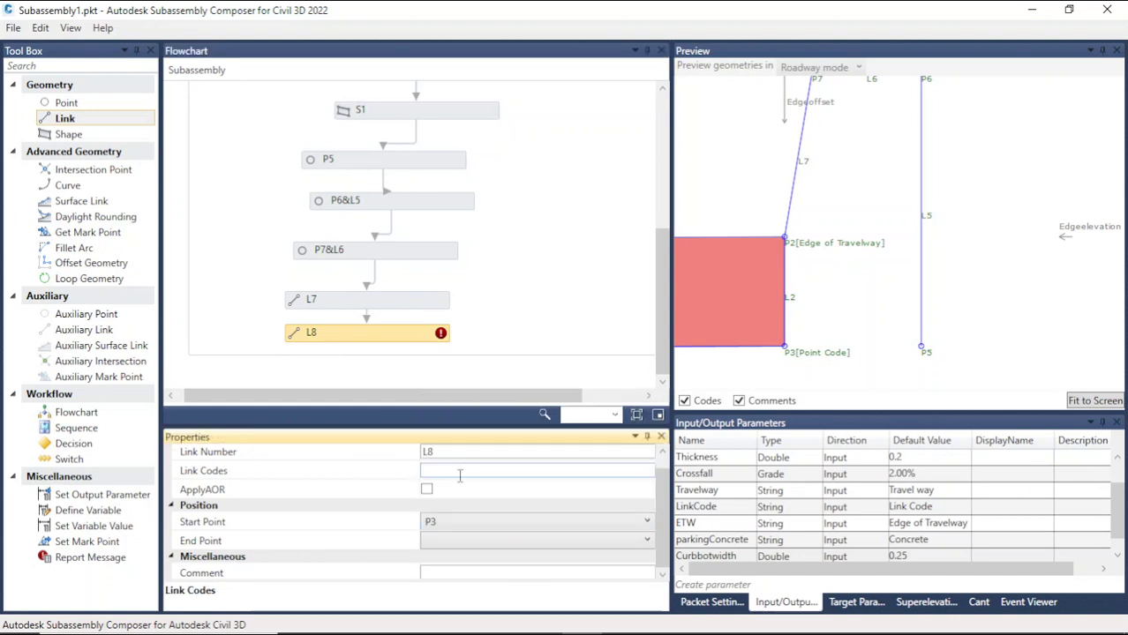
{"action": "left_click", "coordinate": [460, 547]}
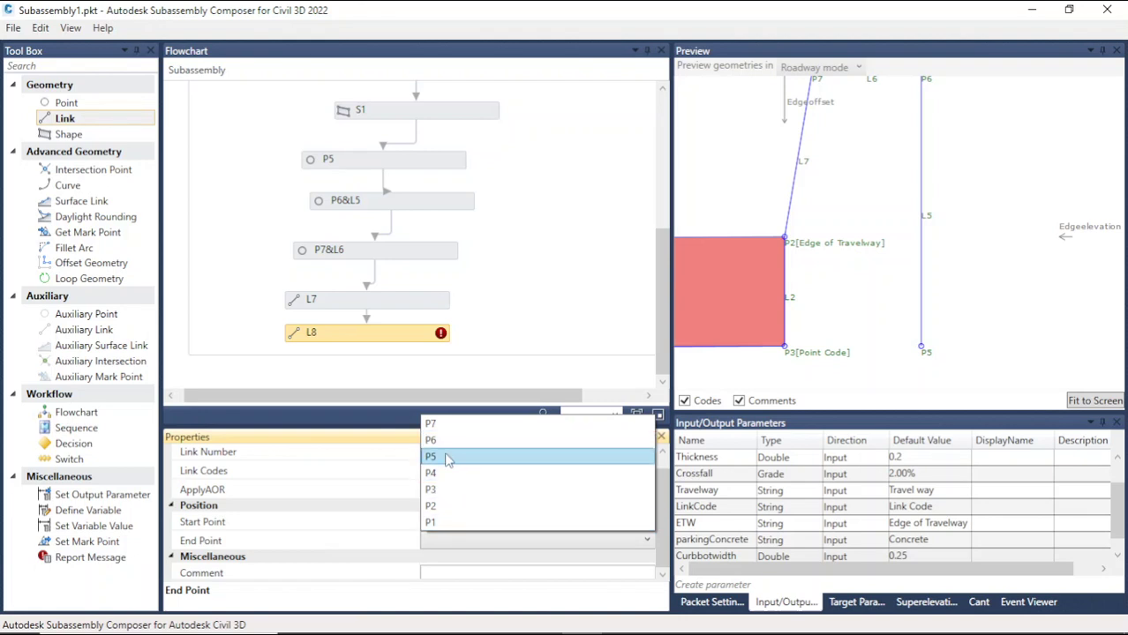
{"action": "left_click", "coordinate": [448, 456]}
{"action": "left_click", "coordinate": [980, 276]}
{"action": "scroll", "coordinate": [827, 328], "scroll_direction": "down", "scroll_amount": 3}
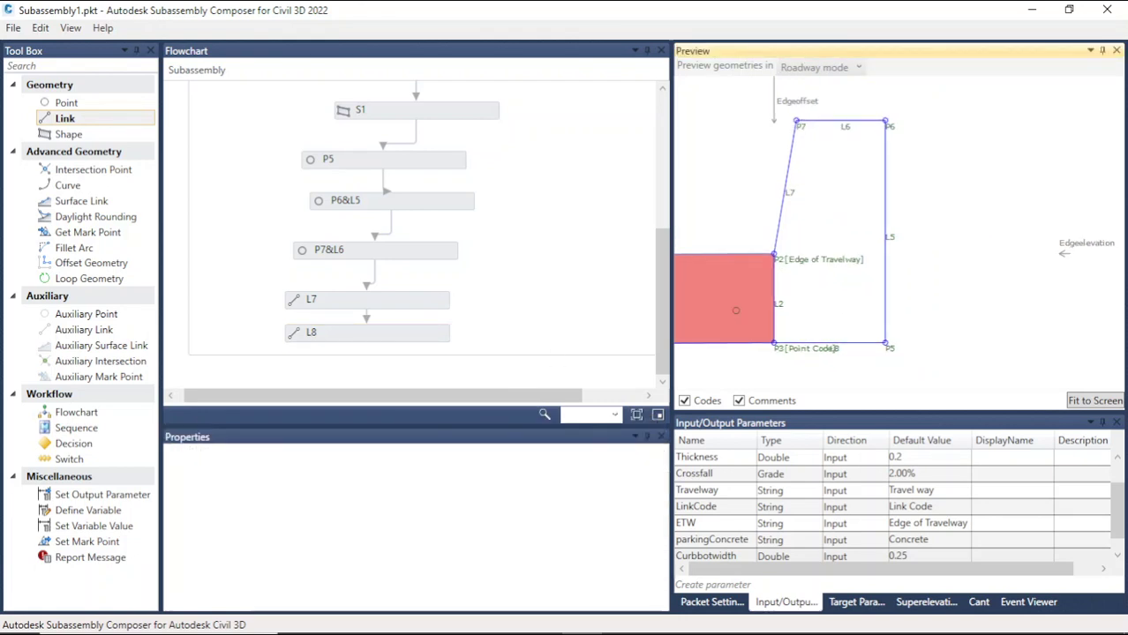
{"action": "scroll", "coordinate": [710, 225], "scroll_direction": "down", "scroll_amount": 4}
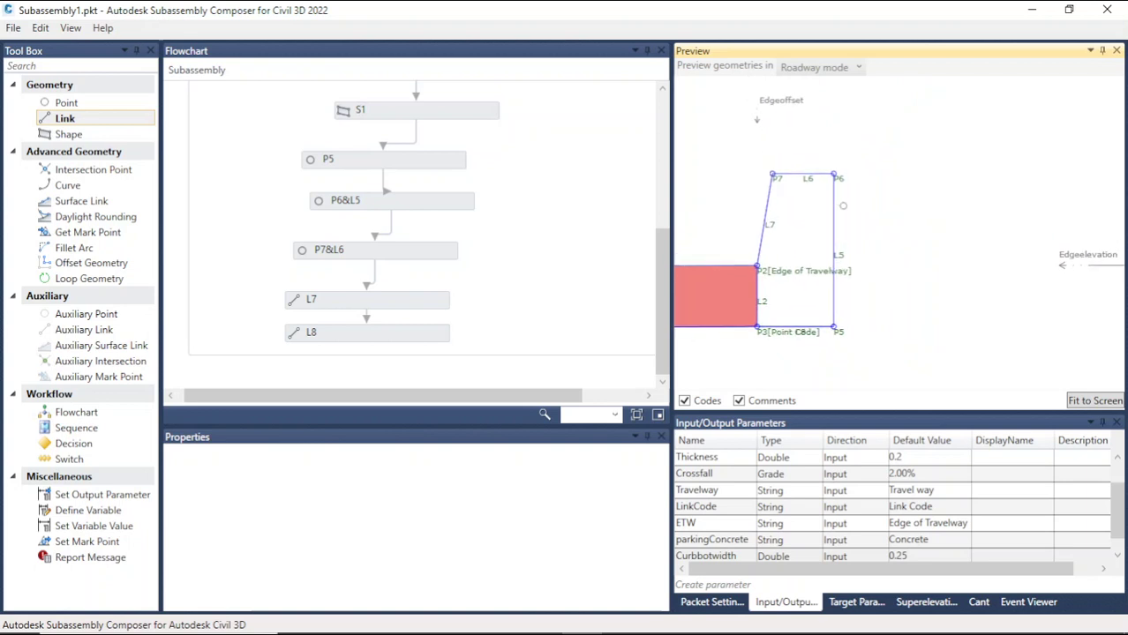
{"action": "scroll", "coordinate": [842, 206], "scroll_direction": "down", "scroll_amount": 2}
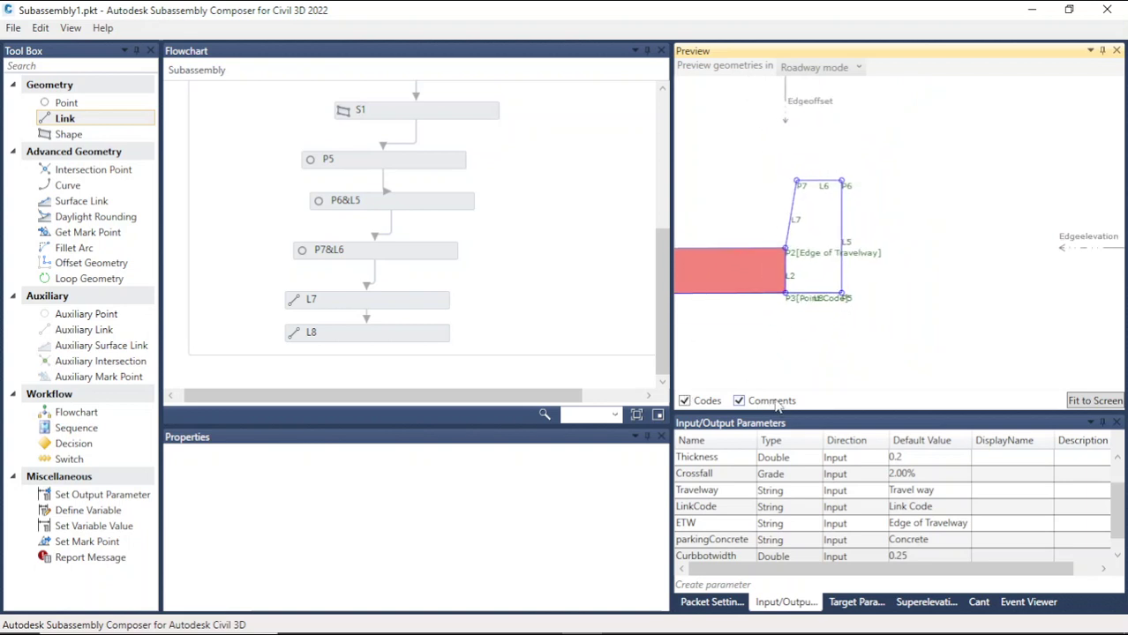
{"action": "scroll", "coordinate": [823, 285], "scroll_direction": "up", "scroll_amount": 5}
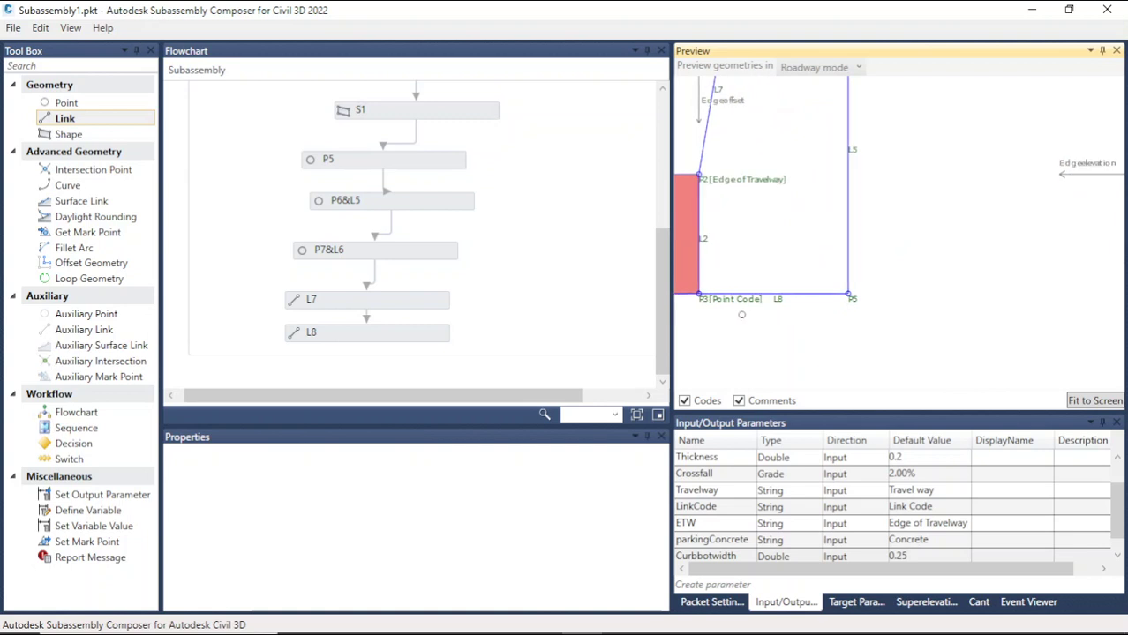
Step: Assign the LinkCode input parameter as link L8's link code
{"action": "left_click", "coordinate": [792, 289]}
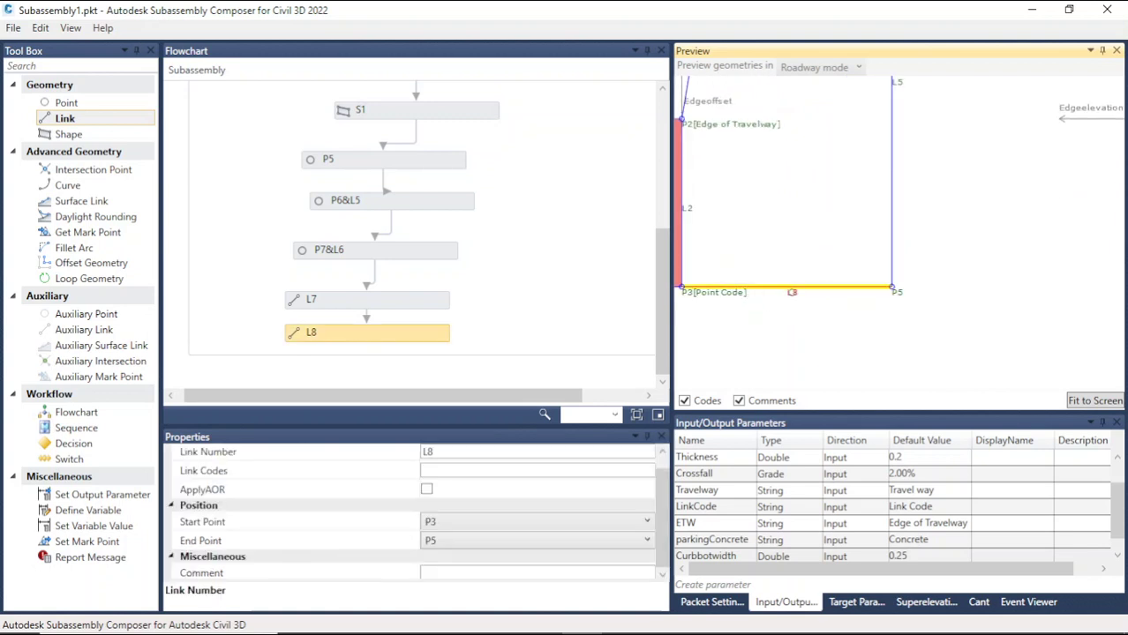
{"action": "left_click", "coordinate": [724, 509]}
{"action": "left_click", "coordinate": [725, 508]}
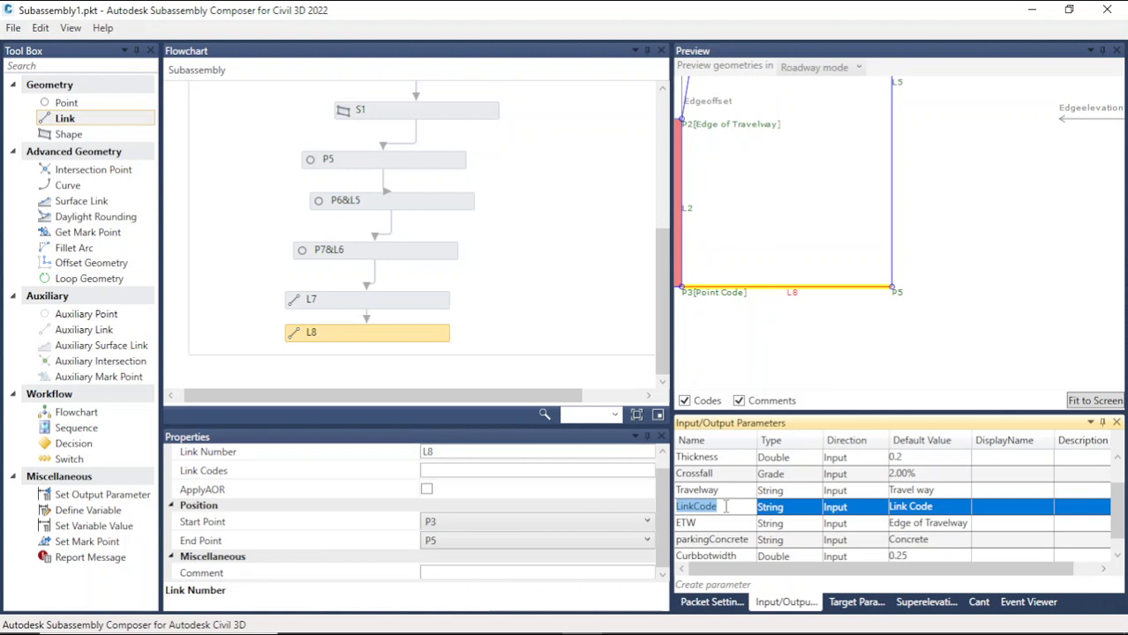
{"action": "left_click", "coordinate": [492, 472]}
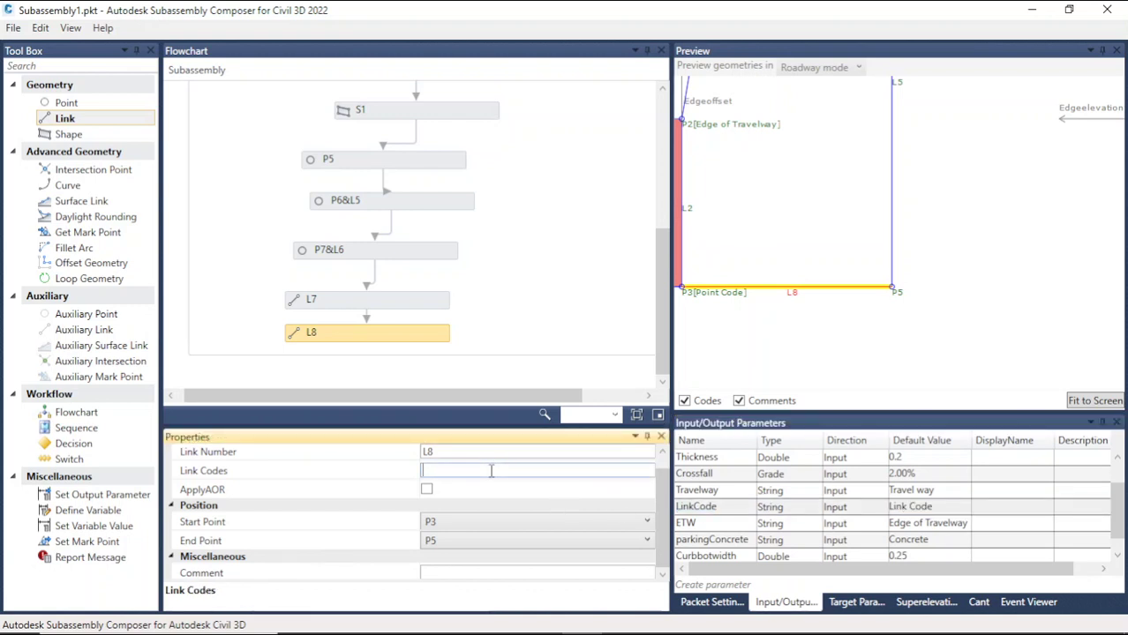
{"action": "type", "text": "LinkCode"}
{"action": "left_click", "coordinate": [807, 352]}
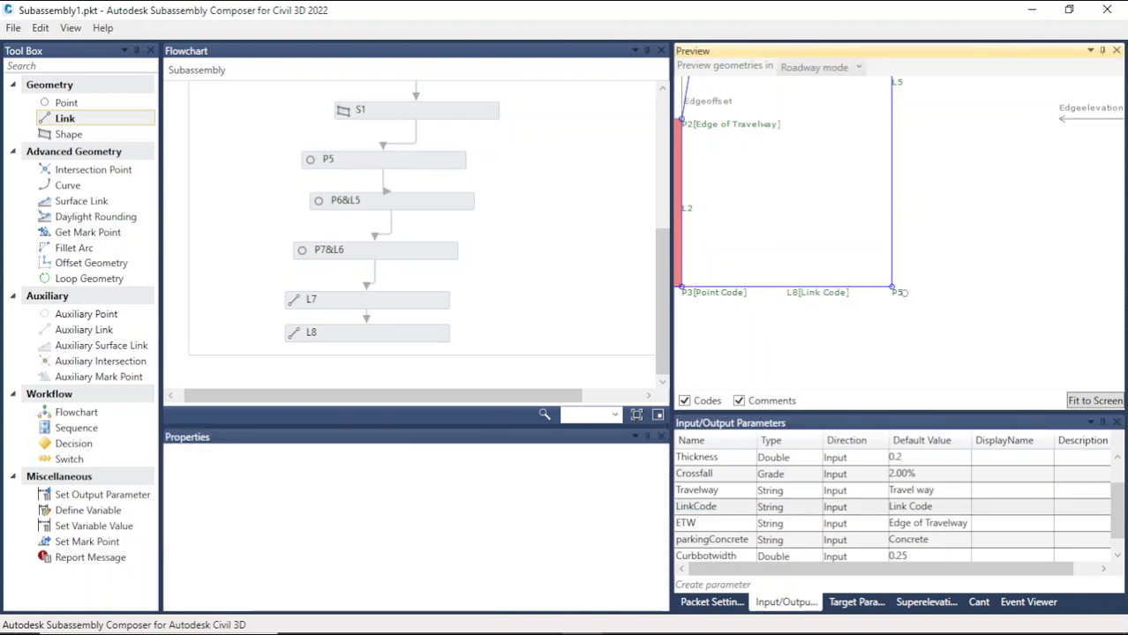
Step: Assign the Pointcode input parameter as point P5's point code
{"action": "left_click", "coordinate": [893, 289]}
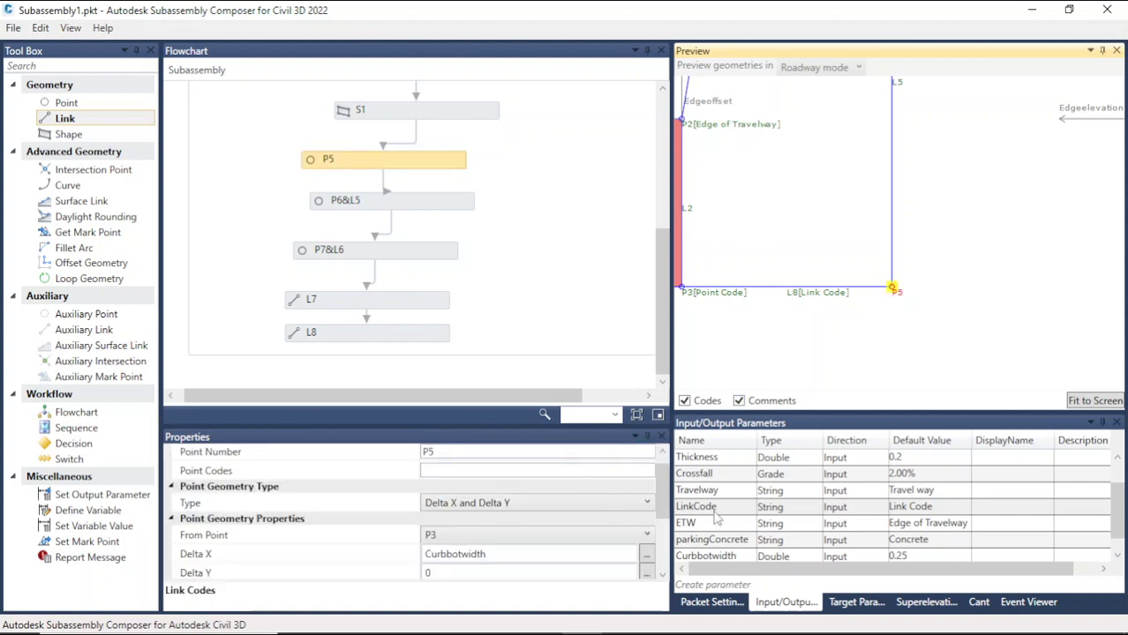
{"action": "scroll", "coordinate": [719, 519], "scroll_direction": "down", "scroll_amount": 1}
{"action": "scroll", "coordinate": [741, 530], "scroll_direction": "up", "scroll_amount": 3}
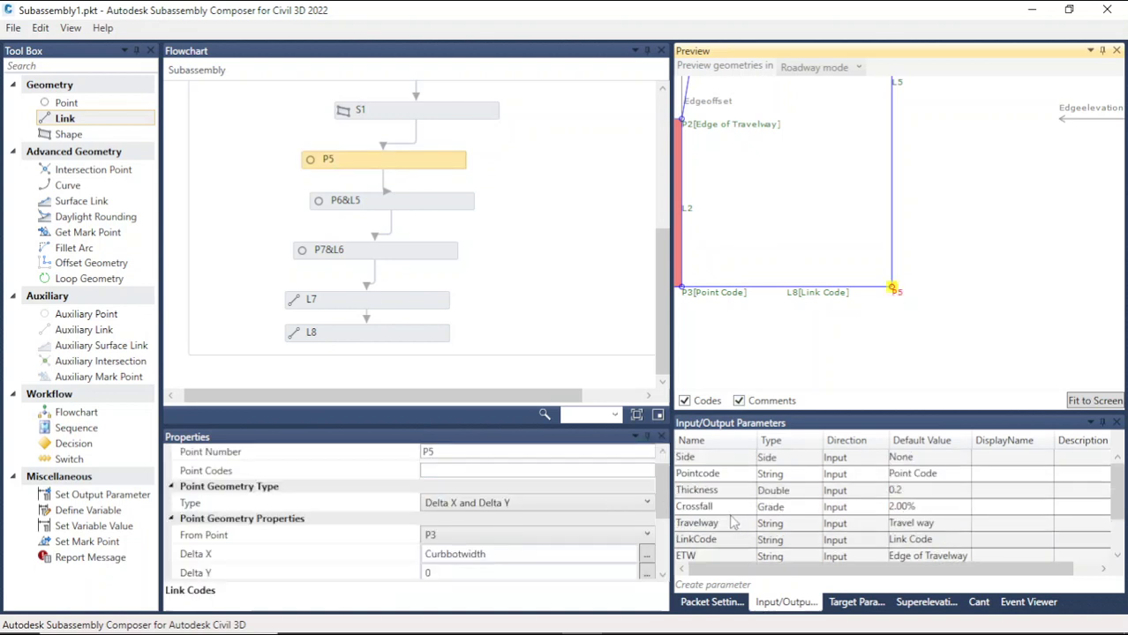
{"action": "double_click", "coordinate": [729, 476]}
{"action": "key", "text": "ctrl+c"}
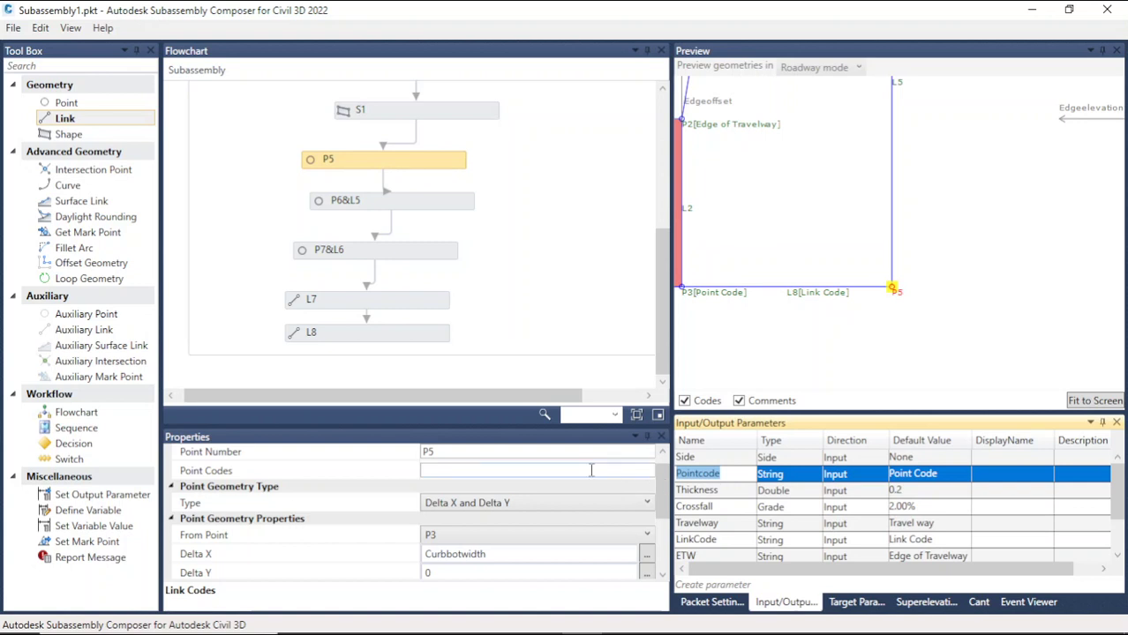
{"action": "left_click", "coordinate": [519, 471]}
{"action": "key", "text": "ctrl+v"}
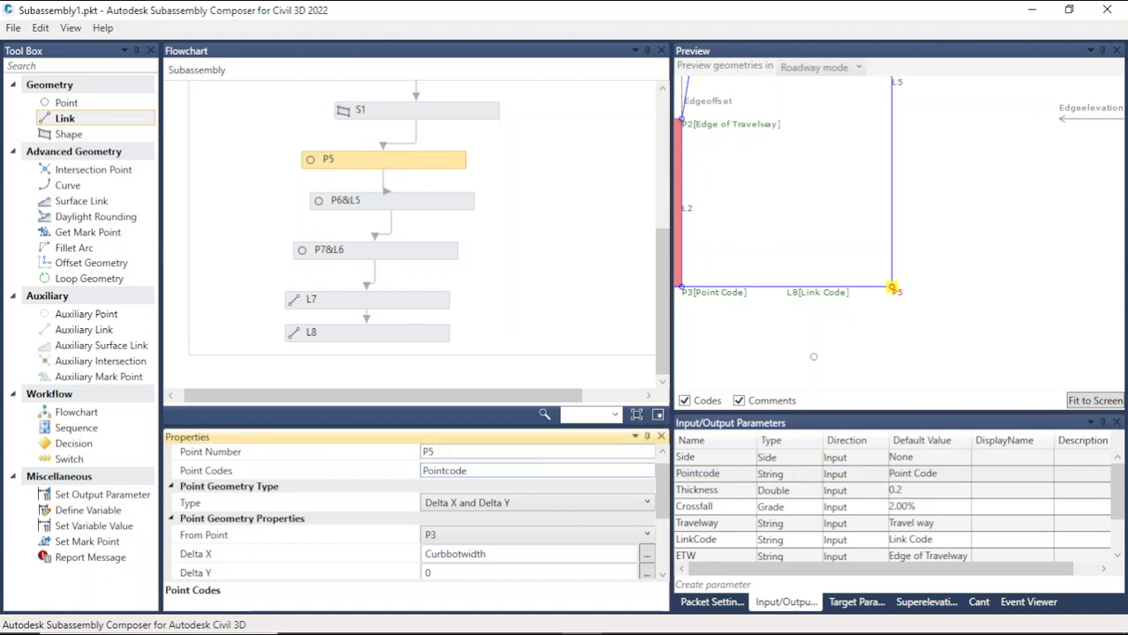
{"action": "left_click", "coordinate": [812, 355]}
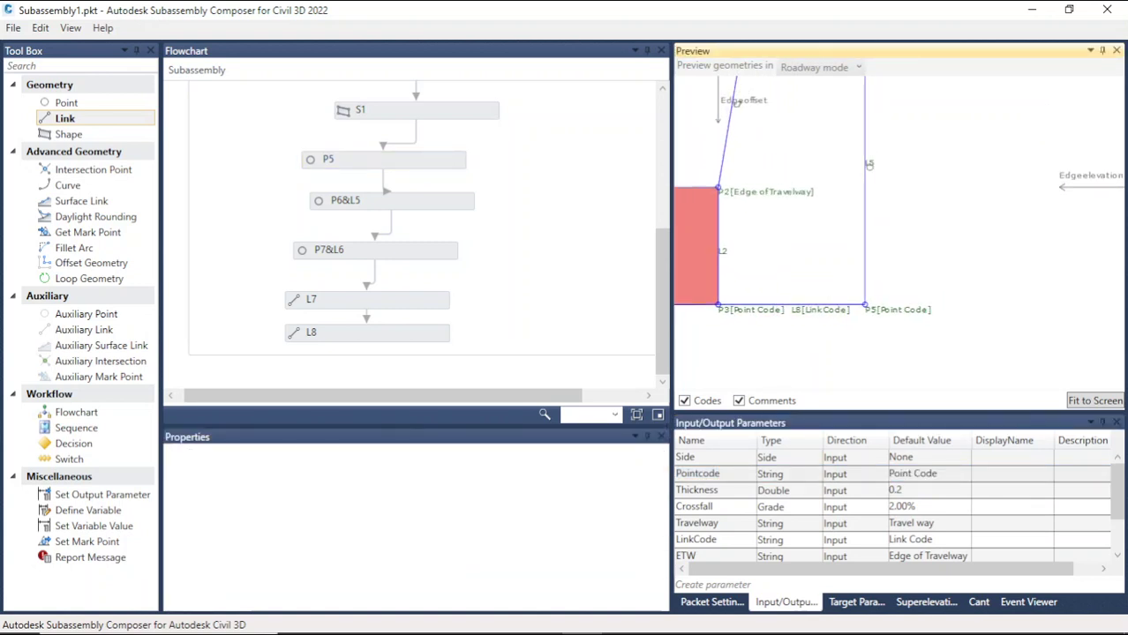
Step: Enter the LinkCode parameter as point P6's point code
{"action": "left_click", "coordinate": [866, 165]}
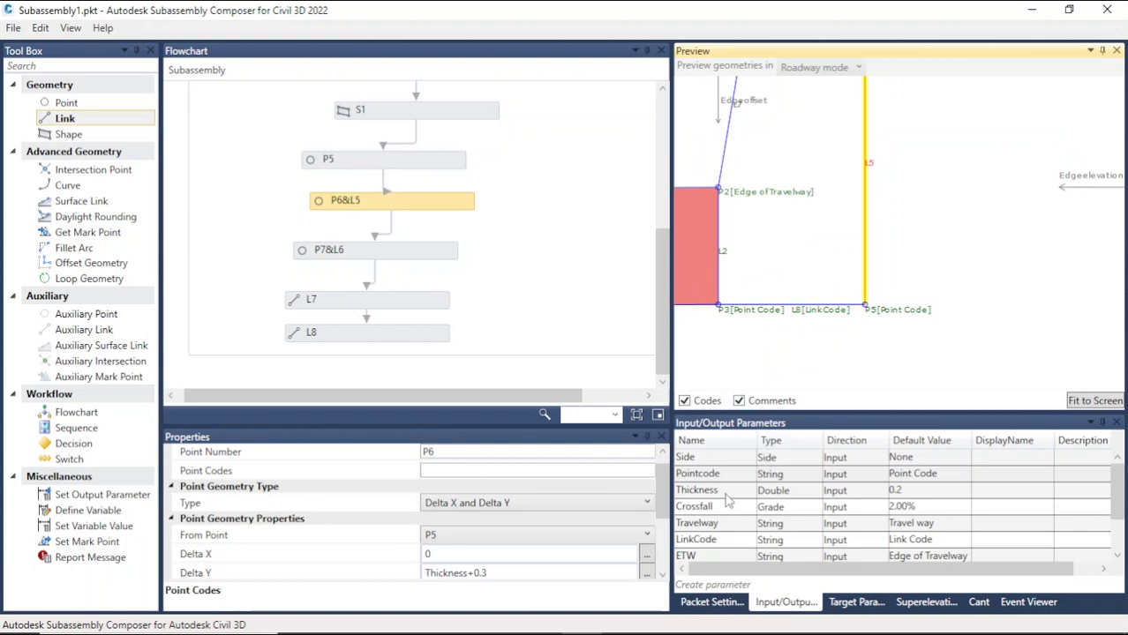
{"action": "double_click", "coordinate": [724, 540]}
{"action": "key", "text": "ctrl+c"}
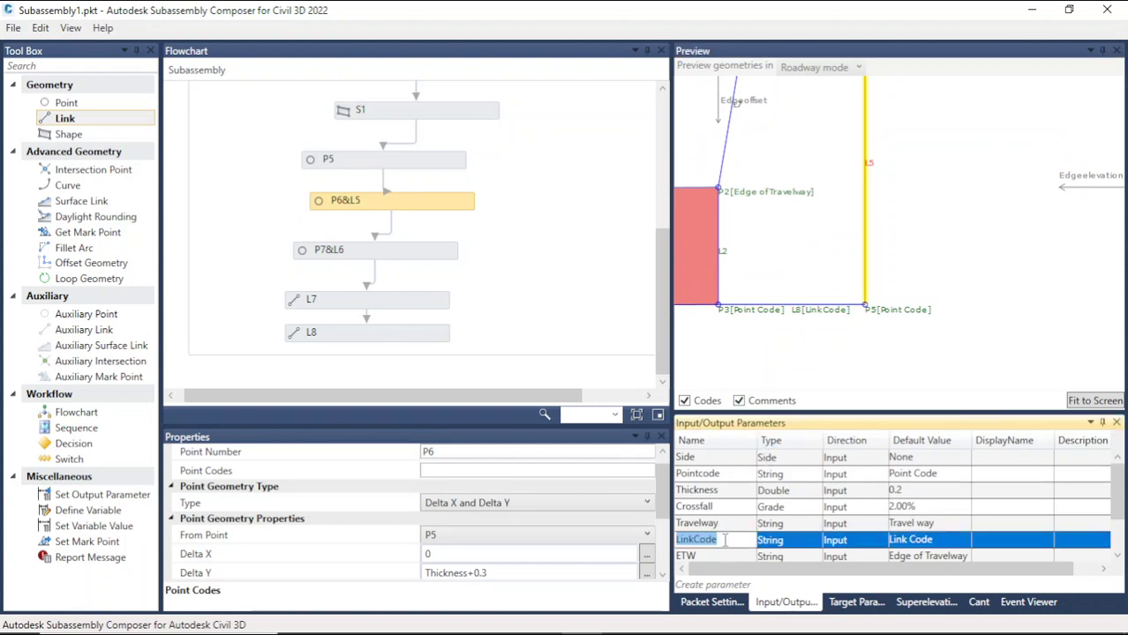
{"action": "left_click", "coordinate": [517, 471]}
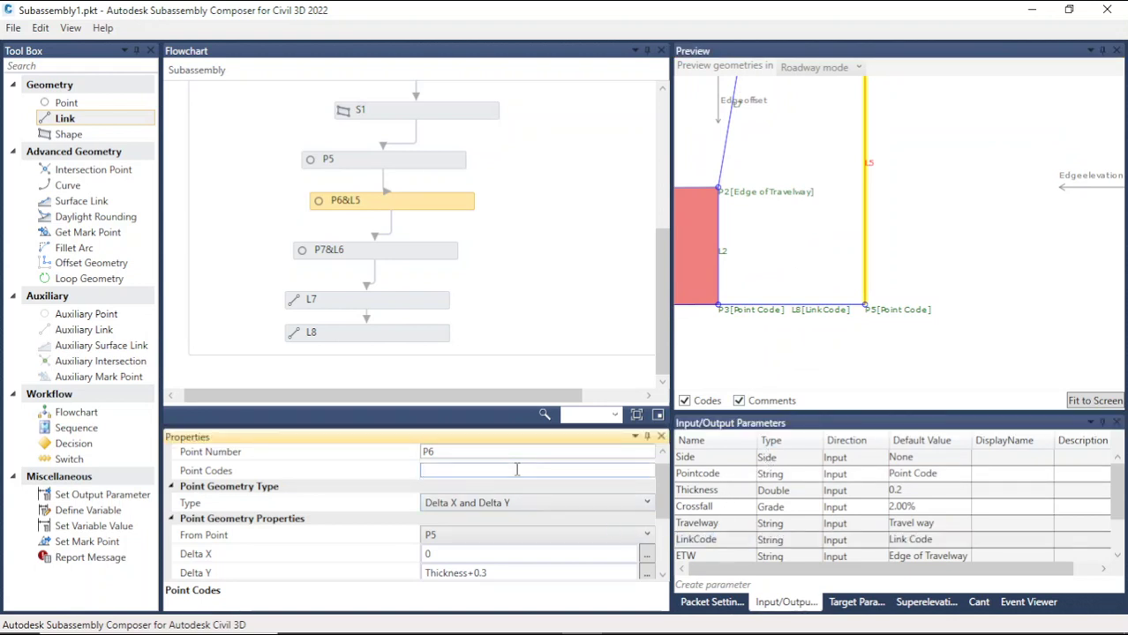
{"action": "key", "text": "ctrl+v"}
{"action": "left_click", "coordinate": [856, 349]}
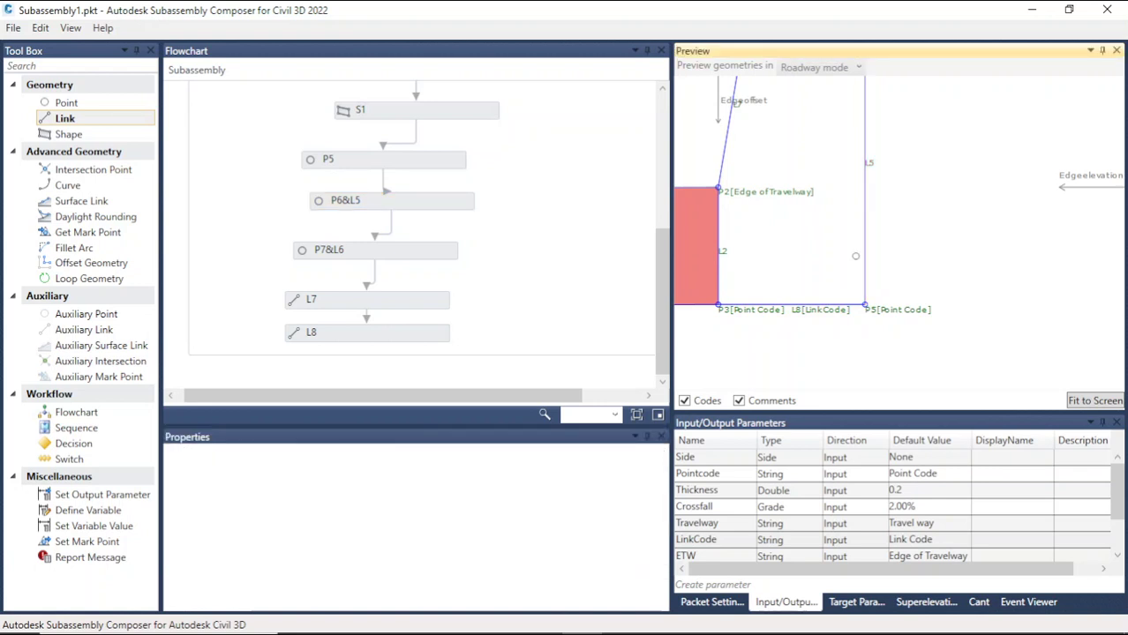
Step: Enter the LinkCode parameter in the Codes of link L5 attached to P6
{"action": "left_click", "coordinate": [866, 166]}
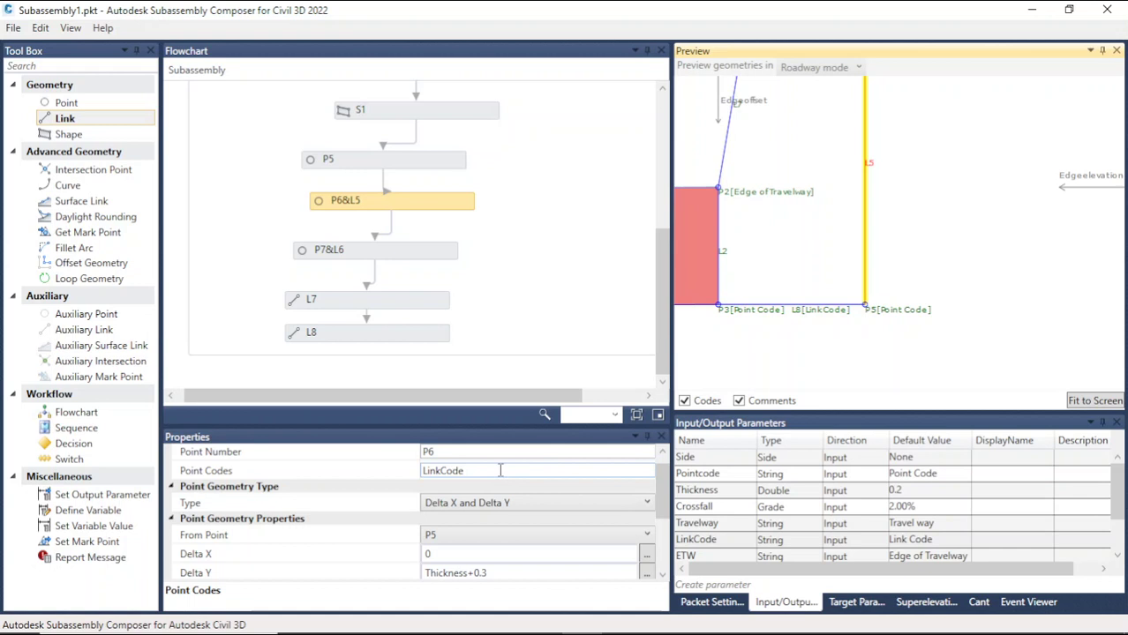
{"action": "scroll", "coordinate": [886, 276], "scroll_direction": "down", "scroll_amount": 3}
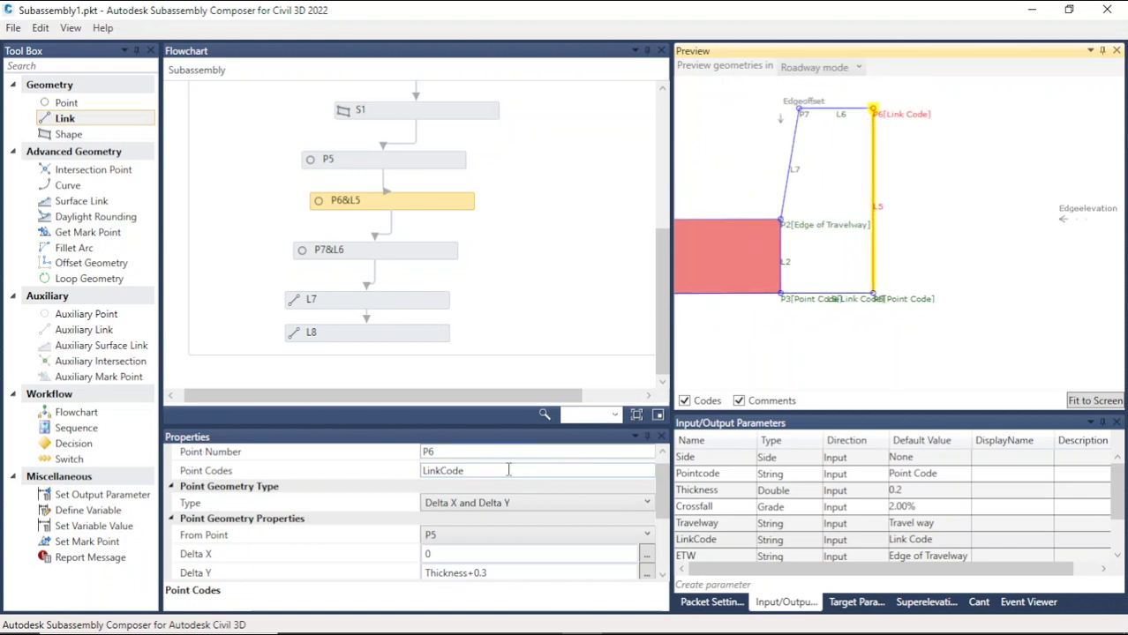
{"action": "left_click_drag", "start_coordinate": [509, 471], "coordinate": [415, 485]}
{"action": "key", "text": "ctrl+c"}
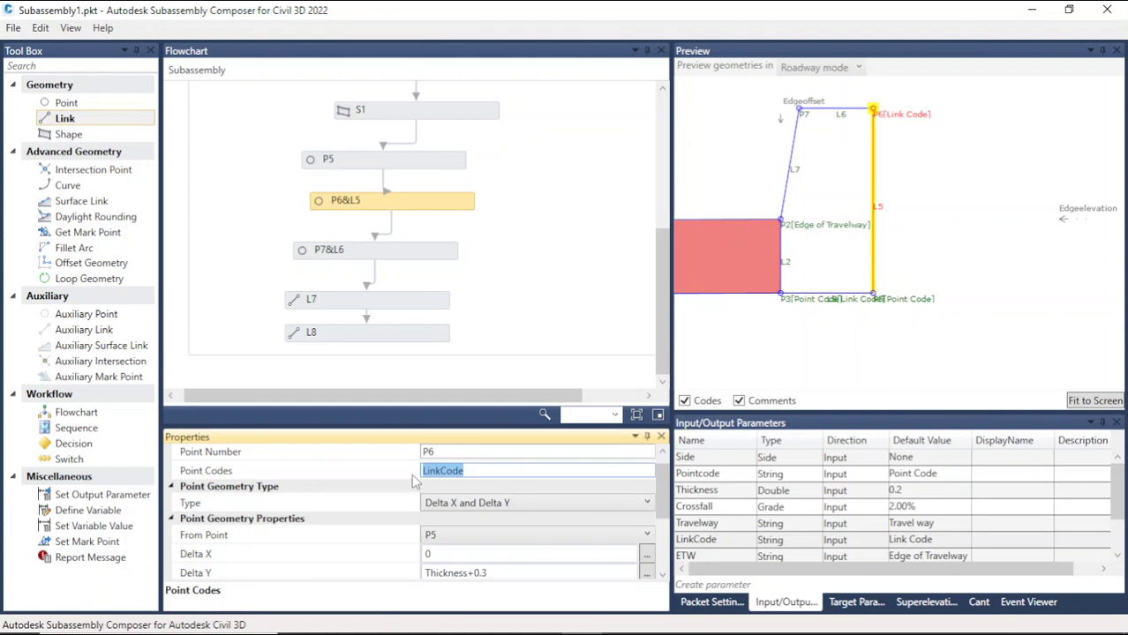
{"action": "scroll", "coordinate": [497, 500], "scroll_direction": "down", "scroll_amount": 2}
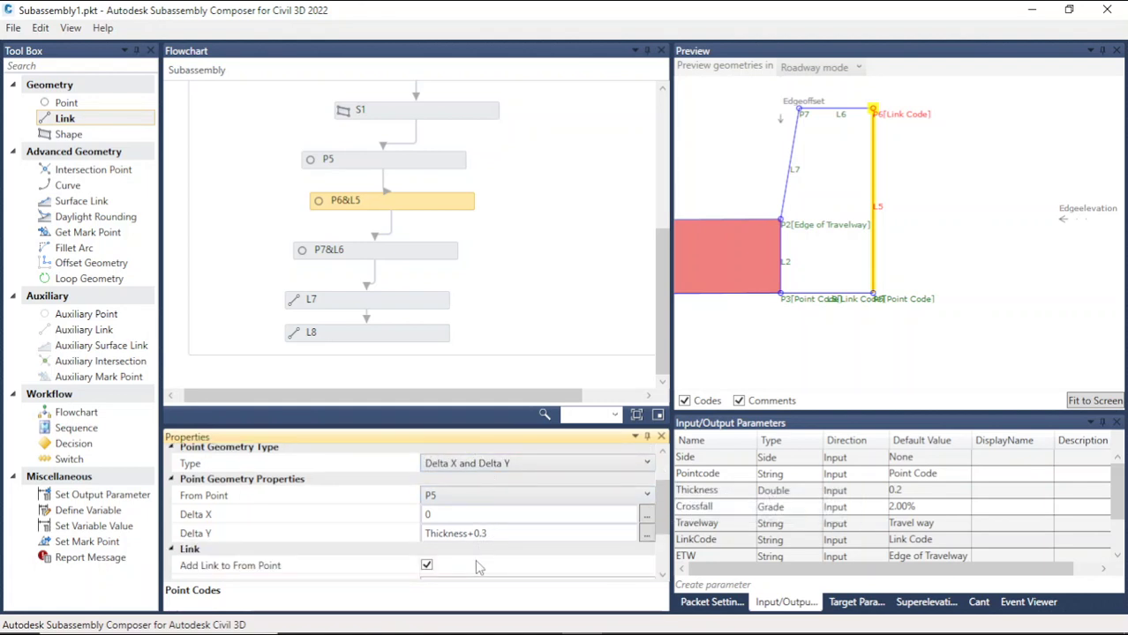
{"action": "scroll", "coordinate": [474, 560], "scroll_direction": "down", "scroll_amount": 2}
{"action": "scroll", "coordinate": [477, 520], "scroll_direction": "down", "scroll_amount": 2}
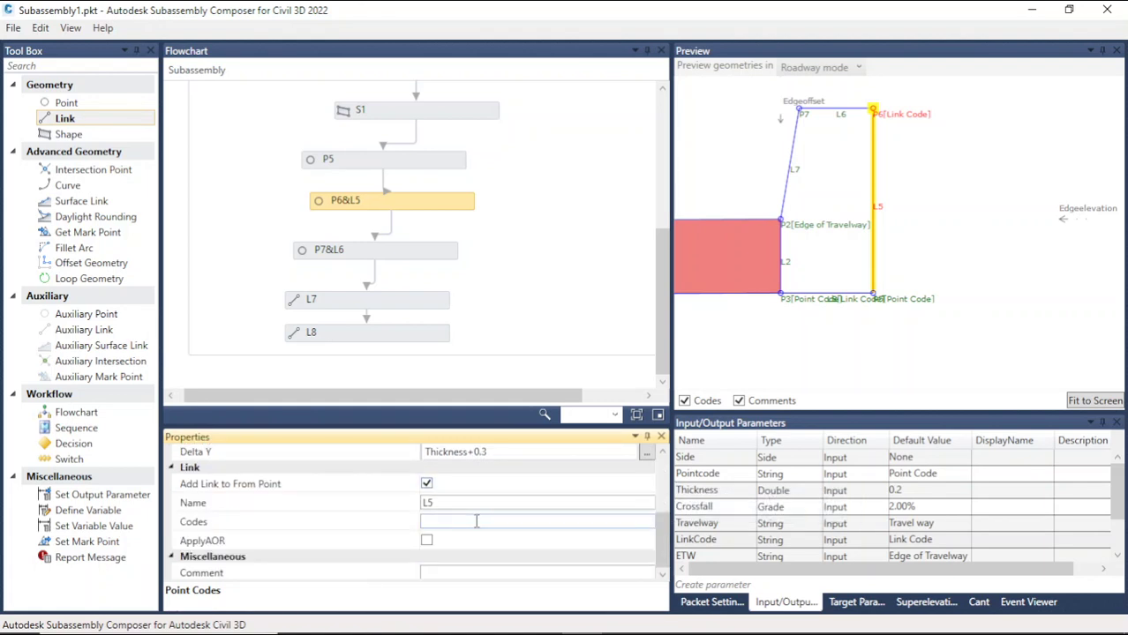
{"action": "left_click", "coordinate": [476, 522]}
{"action": "key", "text": "ctrl+v"}
{"action": "scroll", "coordinate": [488, 502], "scroll_direction": "up", "scroll_amount": 5}
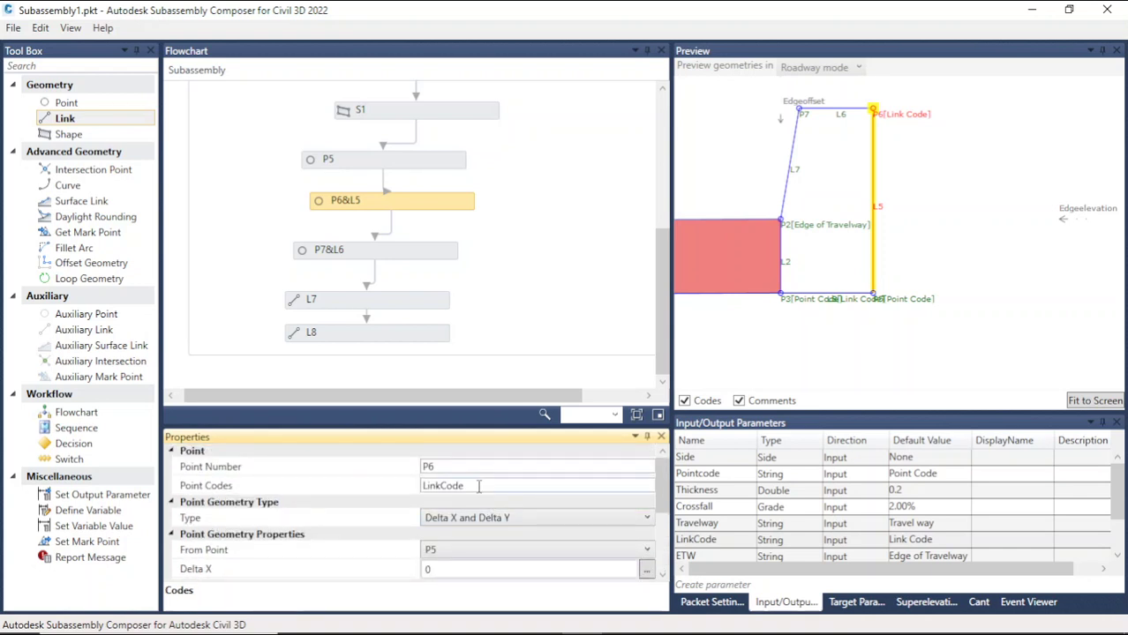
Step: Replace point P6's point code with the Pointcode input parameter
{"action": "left_click", "coordinate": [732, 476]}
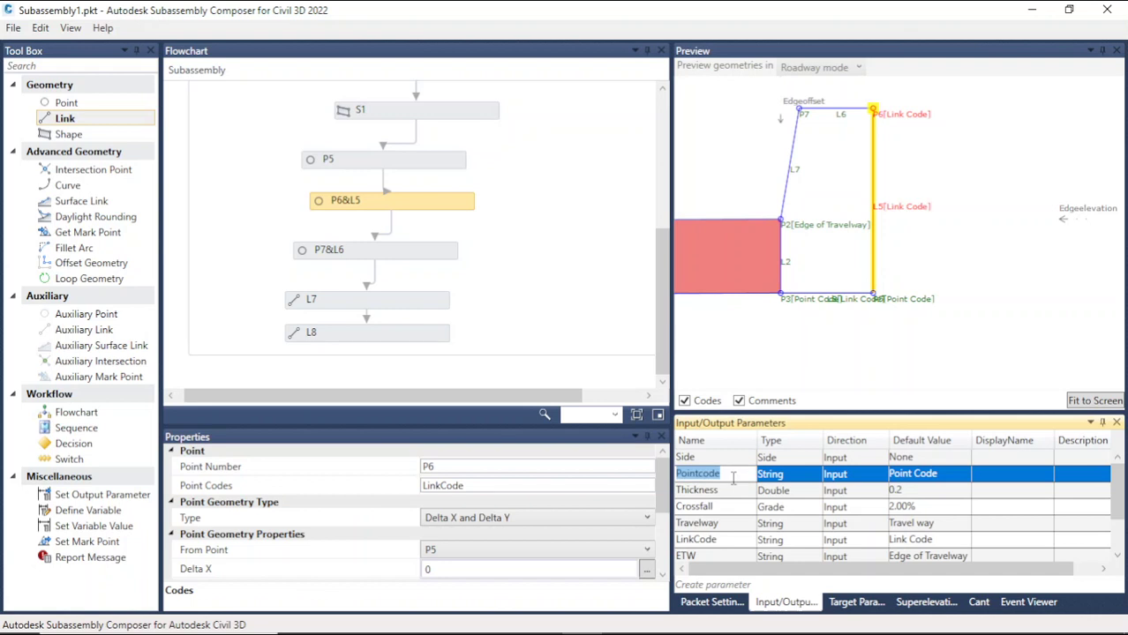
{"action": "left_click_drag", "start_coordinate": [481, 487], "coordinate": [415, 497]}
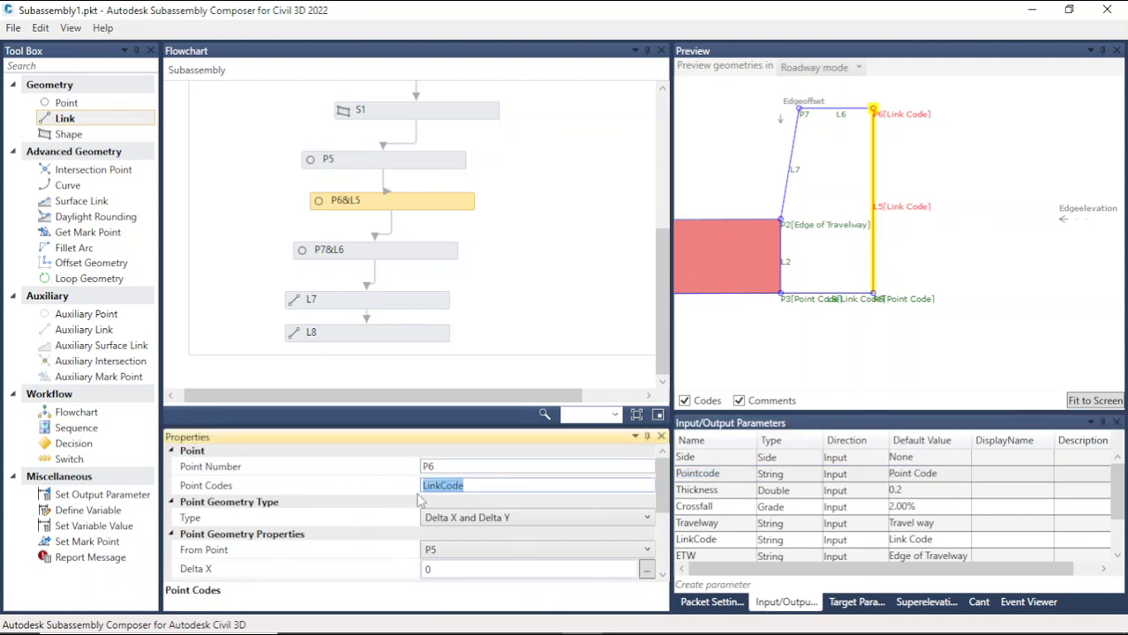
{"action": "left_click", "coordinate": [917, 345]}
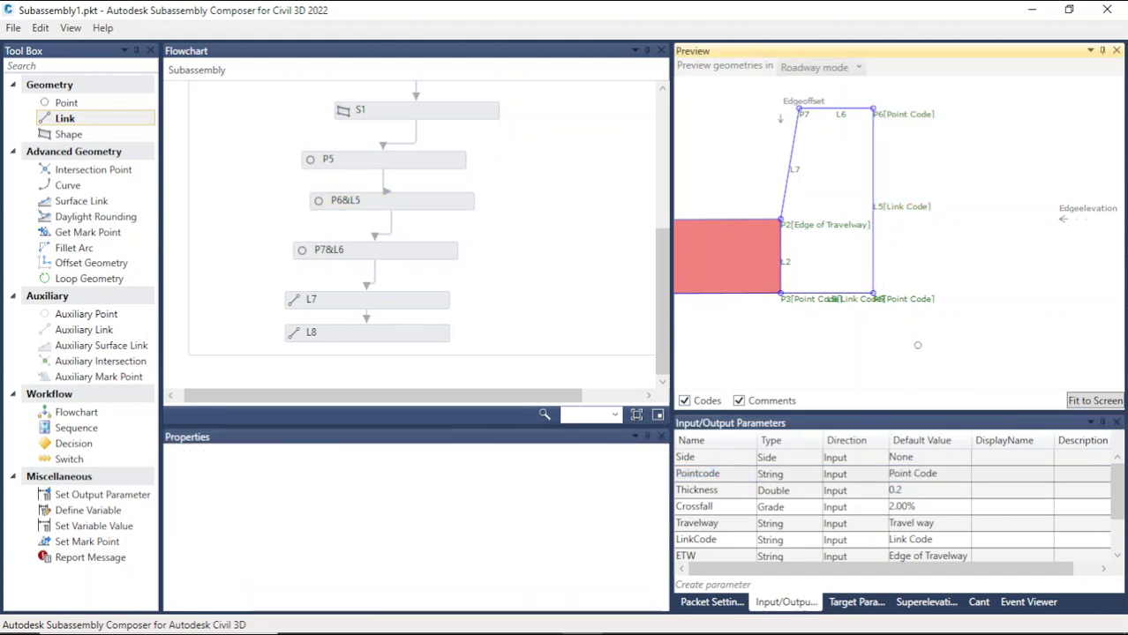
Step: Assign the LinkCode input parameter as link L6's code on point P7
{"action": "scroll", "coordinate": [766, 249], "scroll_direction": "down", "scroll_amount": 2}
{"action": "scroll", "coordinate": [827, 139], "scroll_direction": "up", "scroll_amount": 1}
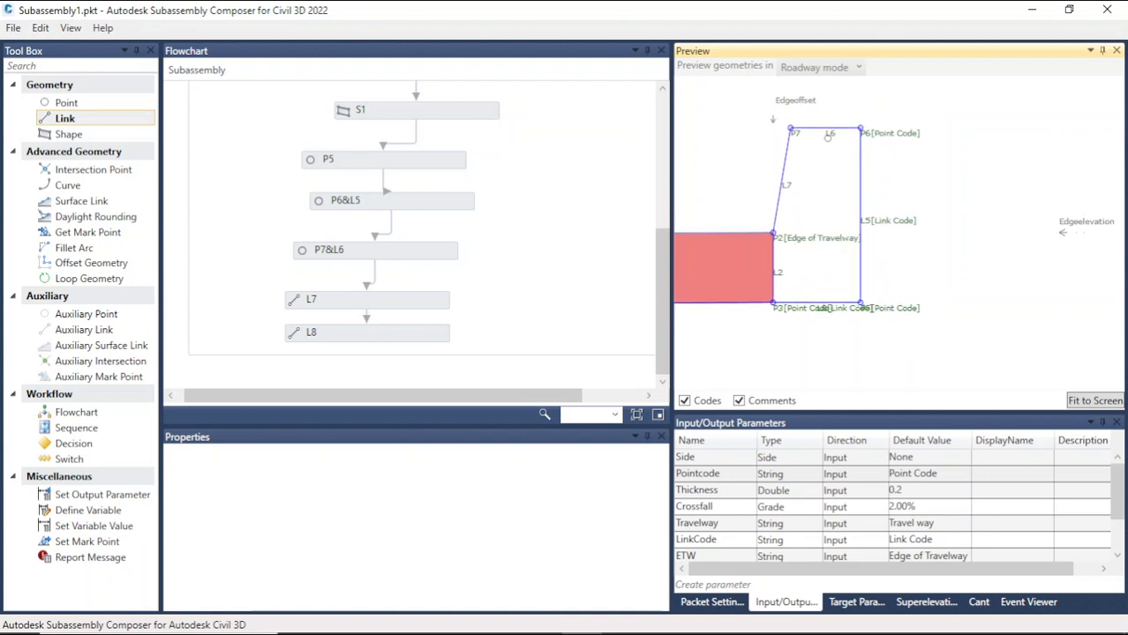
{"action": "left_click", "coordinate": [792, 131]}
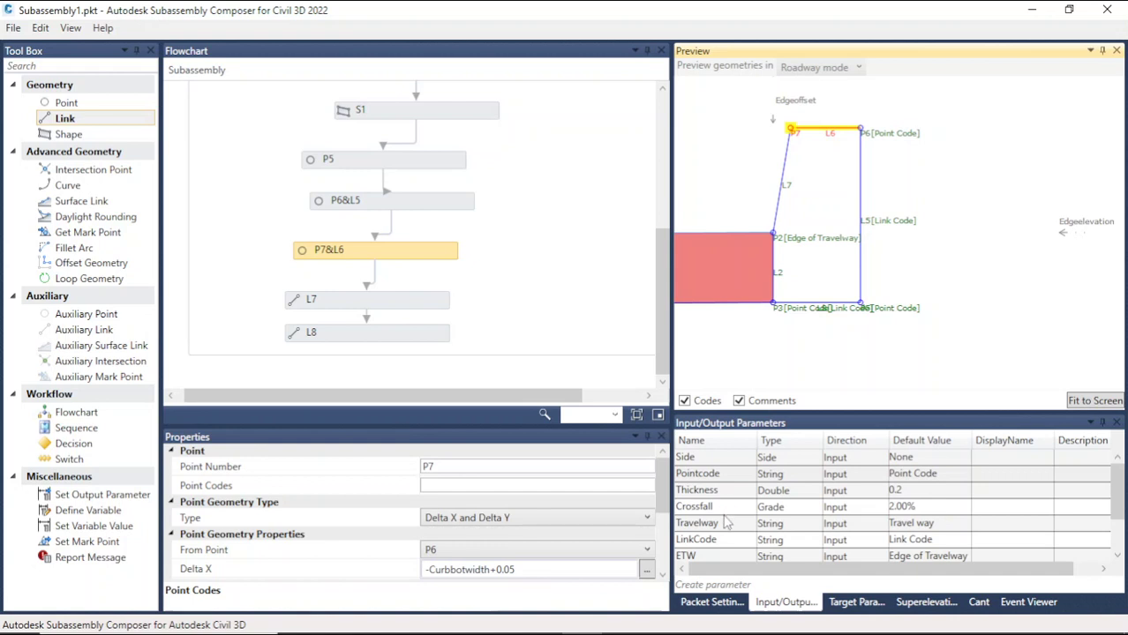
{"action": "scroll", "coordinate": [722, 495], "scroll_direction": "down", "scroll_amount": 1}
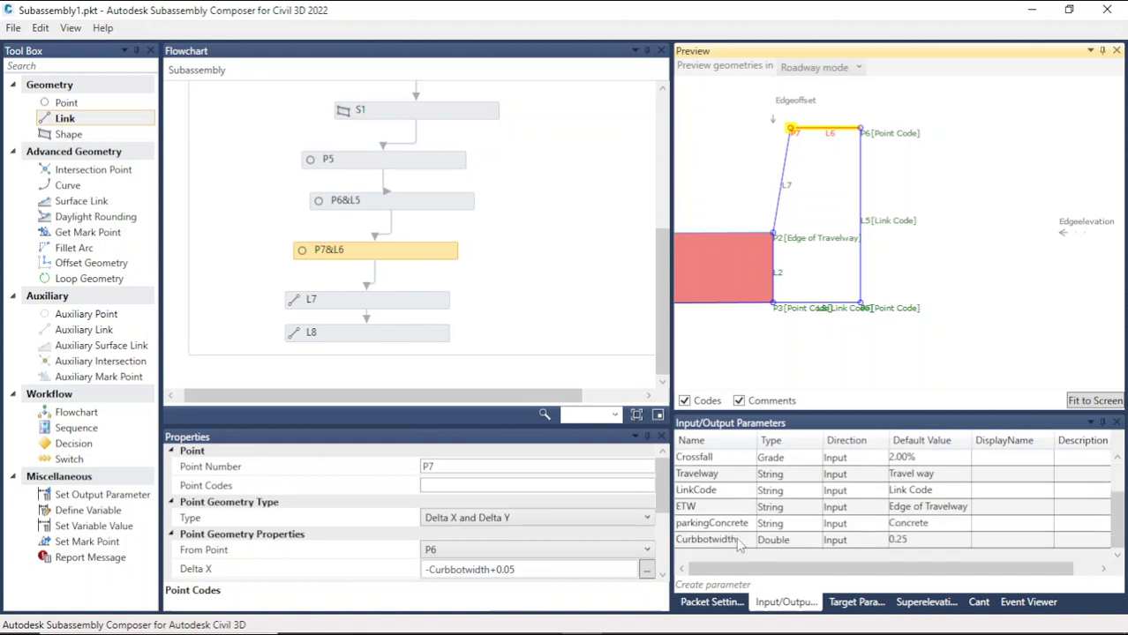
{"action": "scroll", "coordinate": [723, 488], "scroll_direction": "up", "scroll_amount": 1}
{"action": "scroll", "coordinate": [724, 490], "scroll_direction": "down", "scroll_amount": 1}
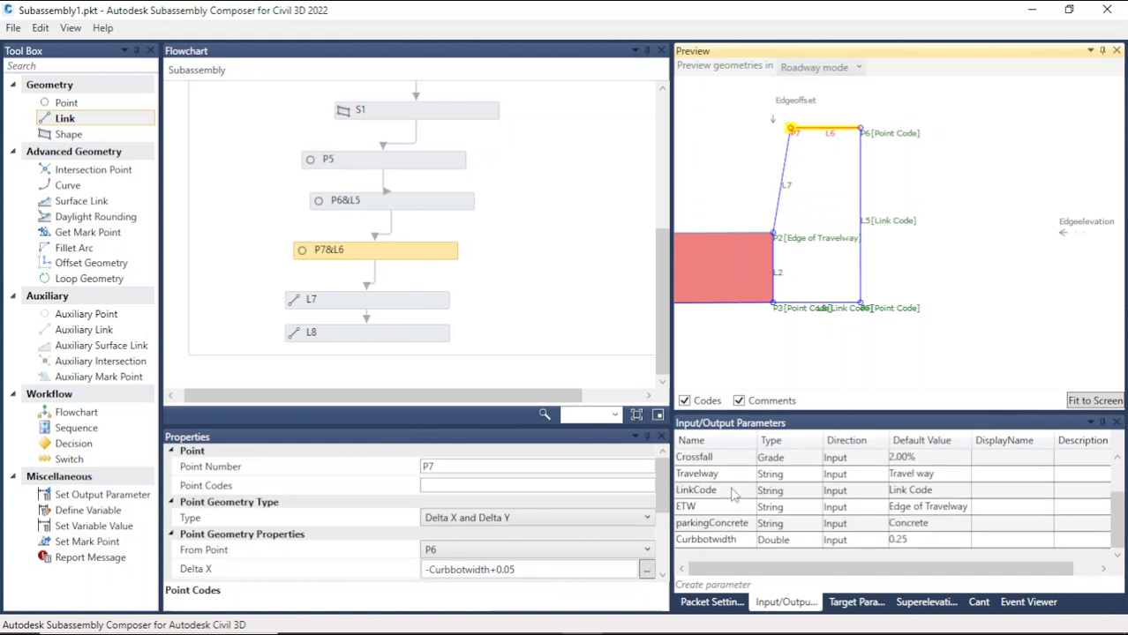
{"action": "left_click", "coordinate": [728, 479]}
{"action": "double_click", "coordinate": [729, 490]}
{"action": "key", "text": "ctrl+c"}
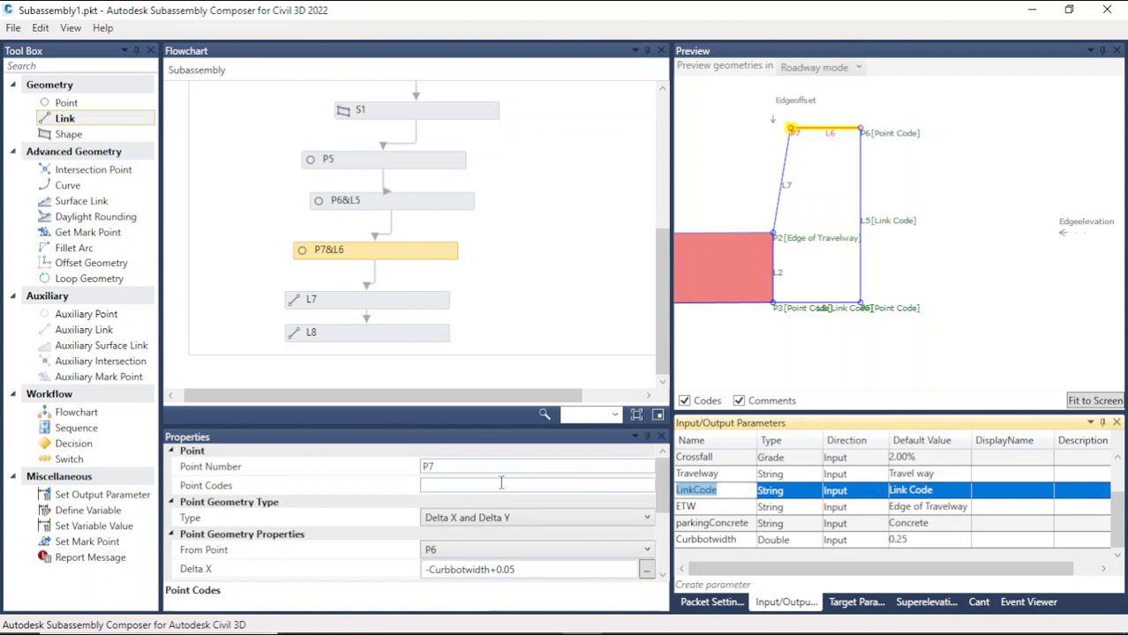
{"action": "scroll", "coordinate": [496, 512], "scroll_direction": "down", "scroll_amount": 3}
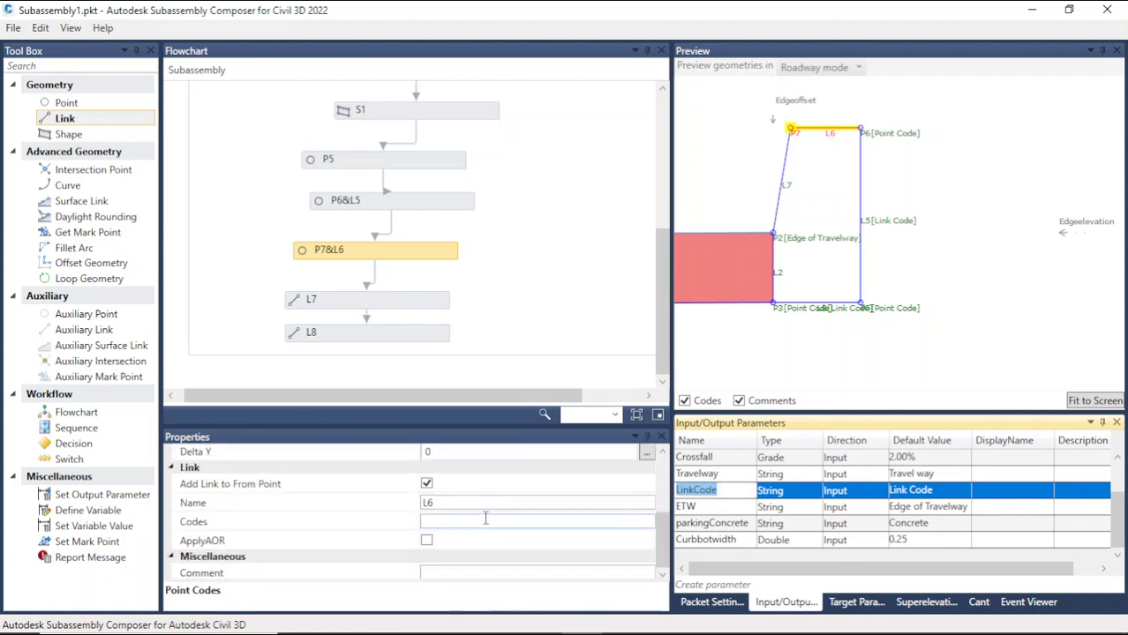
{"action": "left_click", "coordinate": [463, 520]}
{"action": "key", "text": "ctrl+v"}
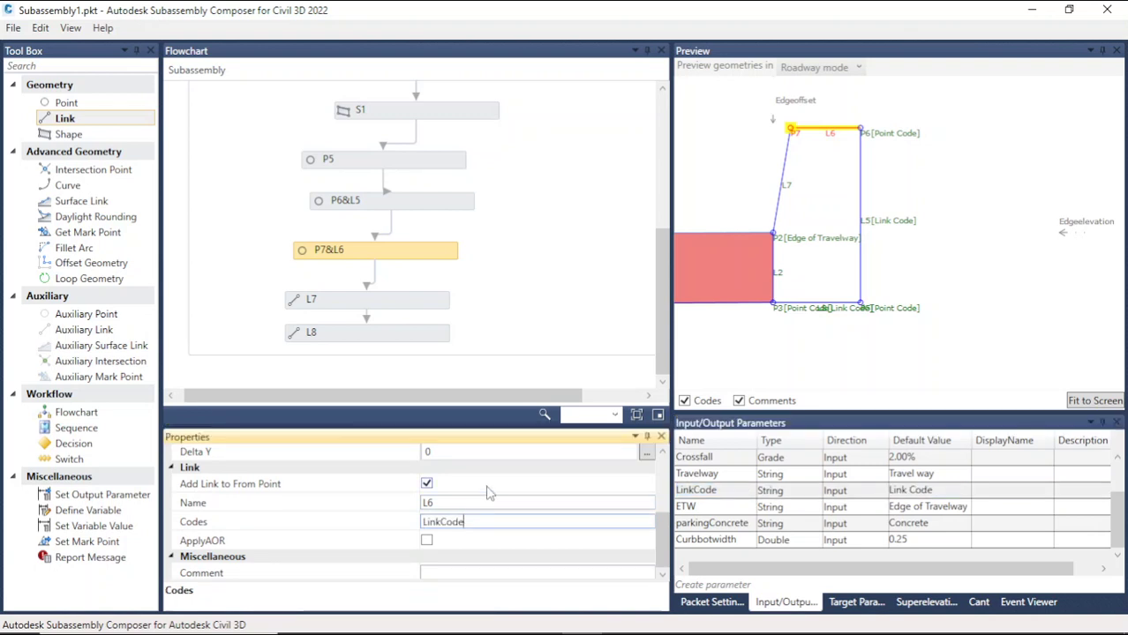
{"action": "key", "text": "Return"}
{"action": "left_click", "coordinate": [925, 277]}
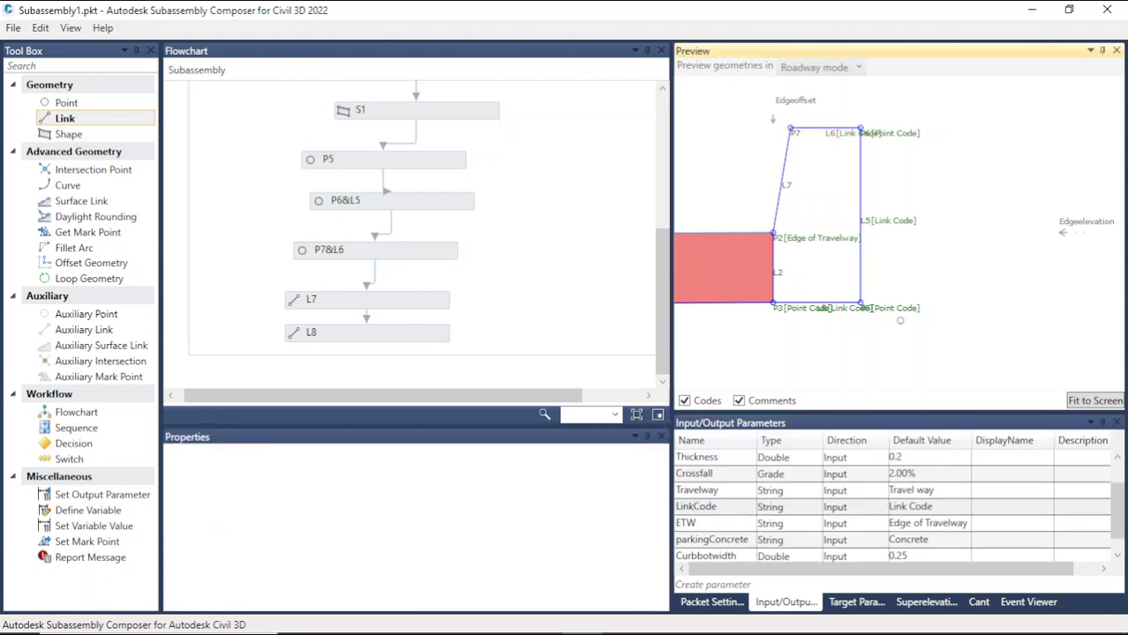
Step: Zoom around the curb top in the preview to inspect the code labels on P7, L6 and P6
{"action": "scroll", "coordinate": [925, 277], "scroll_direction": "up", "scroll_amount": 3}
{"action": "scroll", "coordinate": [841, 174], "scroll_direction": "up", "scroll_amount": 2}
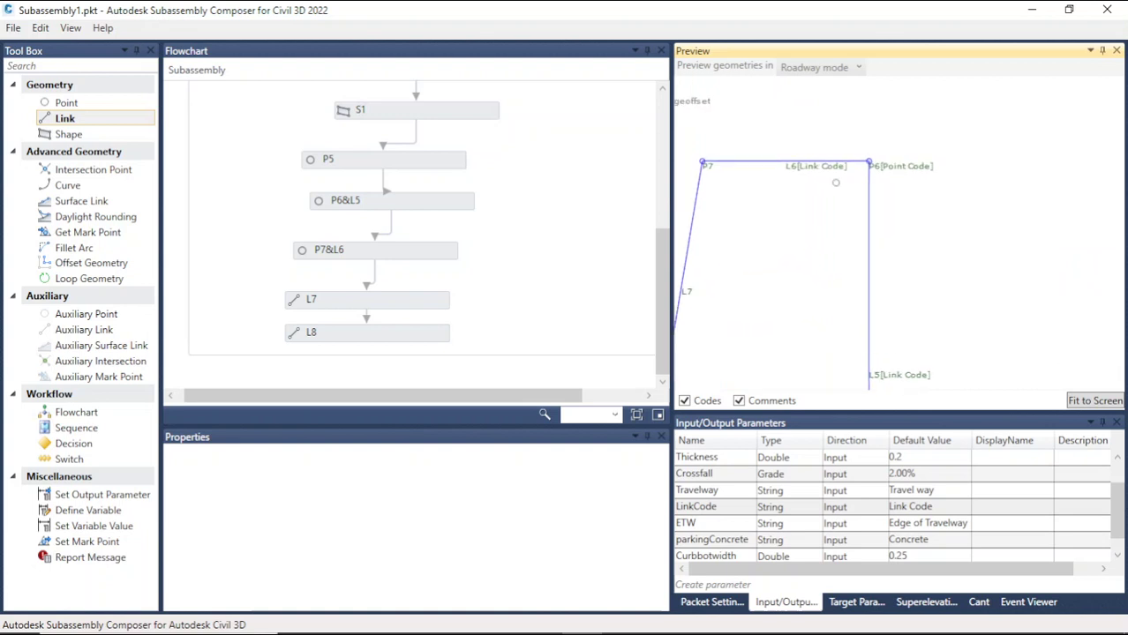
{"action": "scroll", "coordinate": [880, 159], "scroll_direction": "down", "scroll_amount": 1}
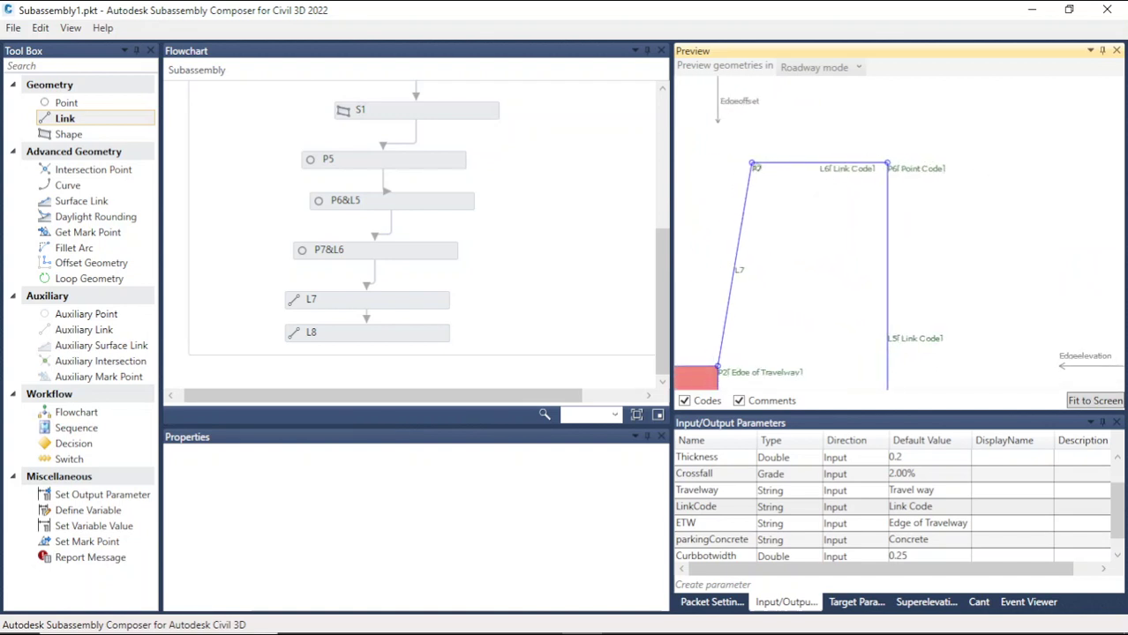
{"action": "left_click", "coordinate": [774, 167]}
{"action": "scroll", "coordinate": [936, 228], "scroll_direction": "down", "scroll_amount": 2}
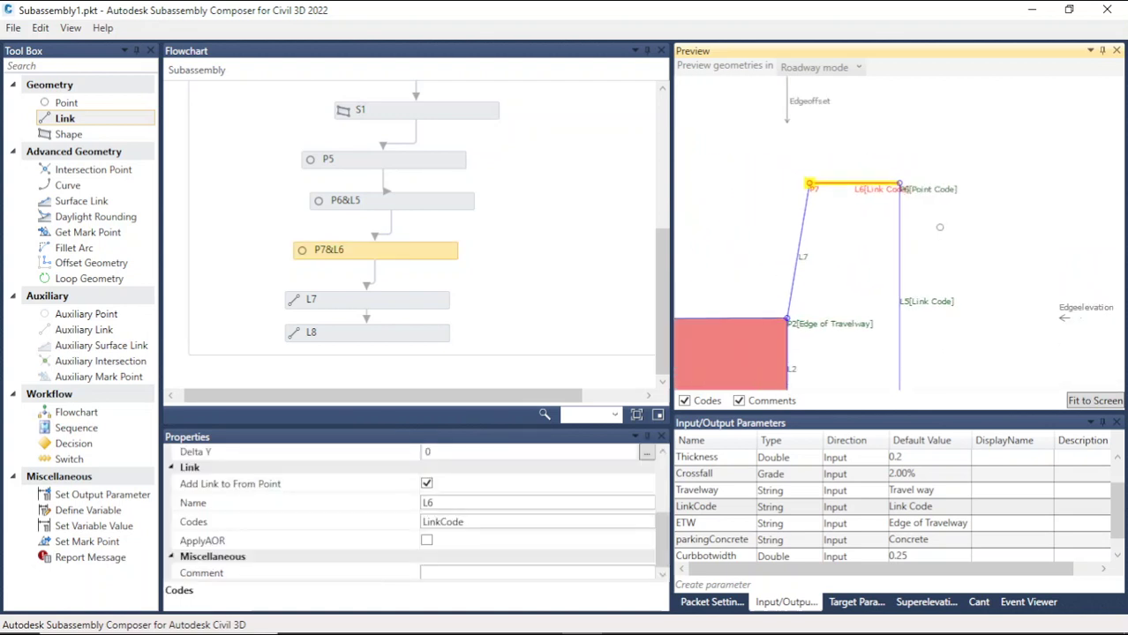
{"action": "scroll", "coordinate": [929, 234], "scroll_direction": "down", "scroll_amount": 2}
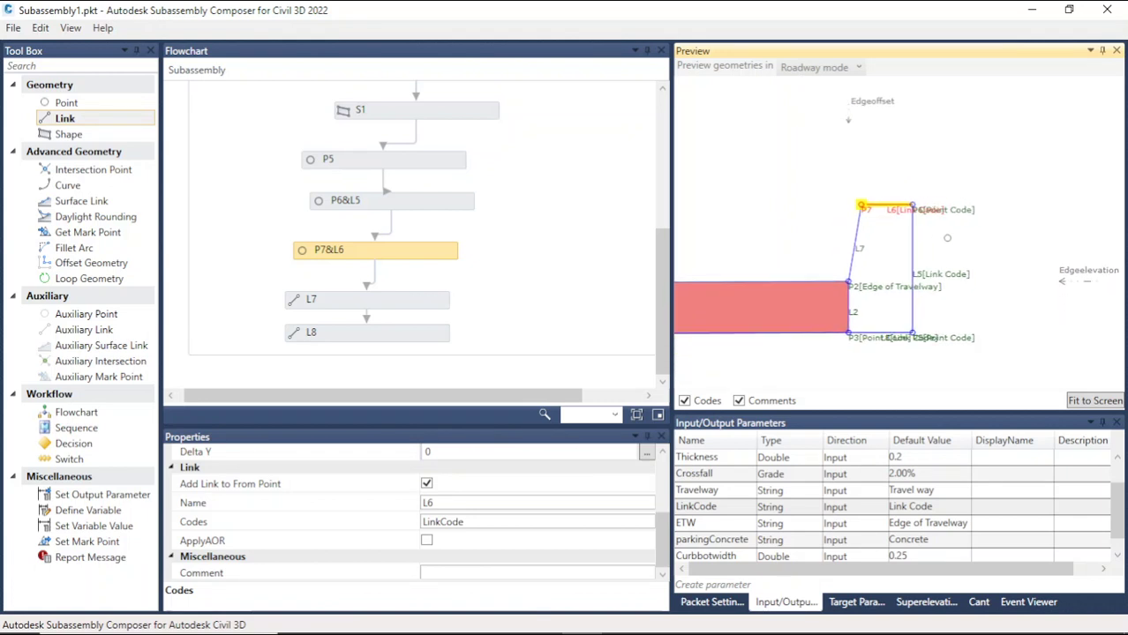
{"action": "scroll", "coordinate": [894, 227], "scroll_direction": "up", "scroll_amount": 2}
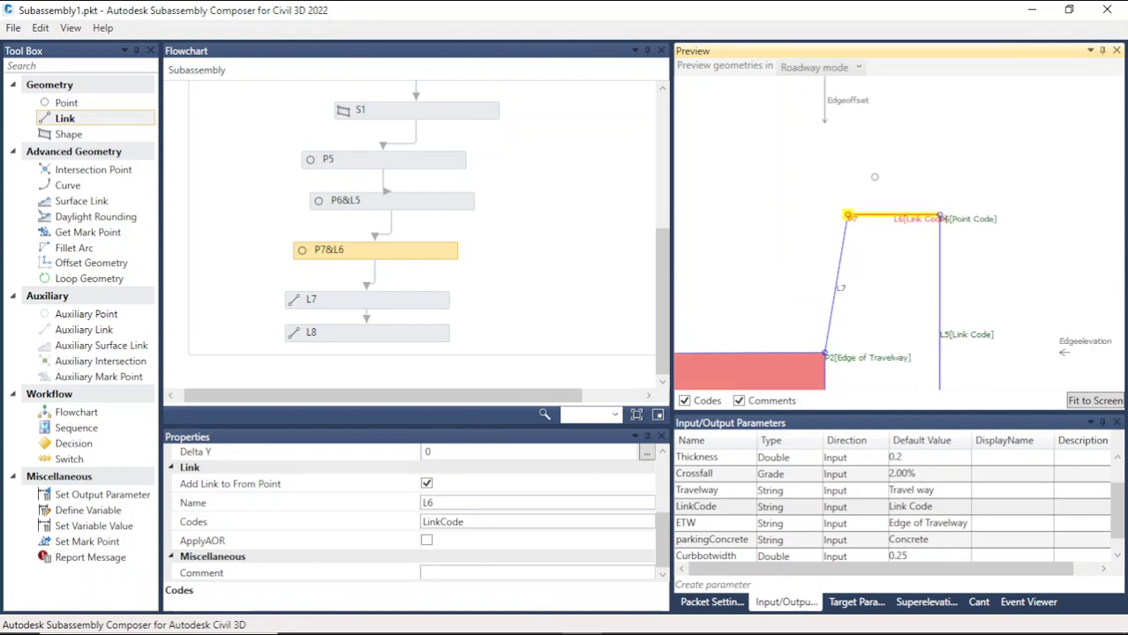
{"action": "scroll", "coordinate": [966, 202], "scroll_direction": "up", "scroll_amount": 3}
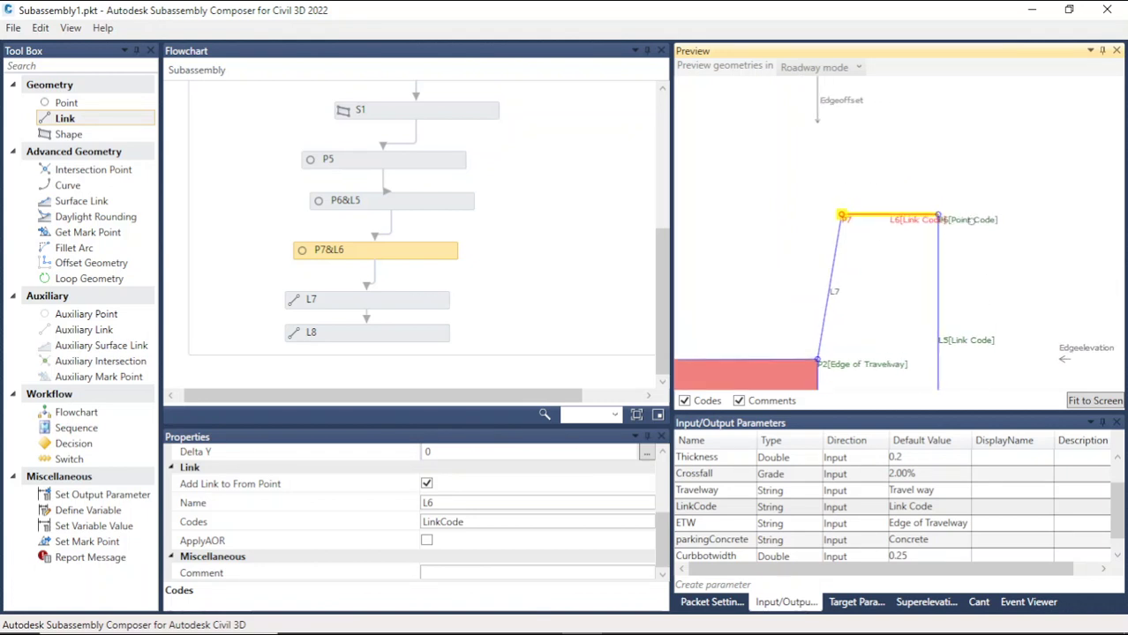
{"action": "scroll", "coordinate": [944, 212], "scroll_direction": "down", "scroll_amount": 3}
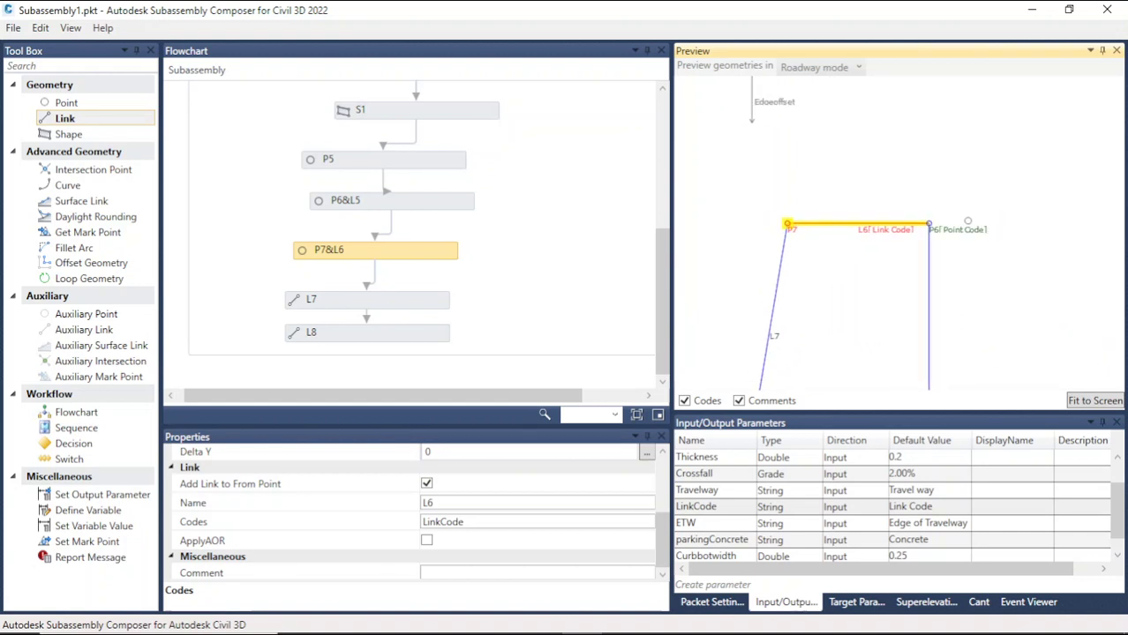
{"action": "left_click", "coordinate": [910, 205]}
{"action": "scroll", "coordinate": [892, 212], "scroll_direction": "up", "scroll_amount": 3}
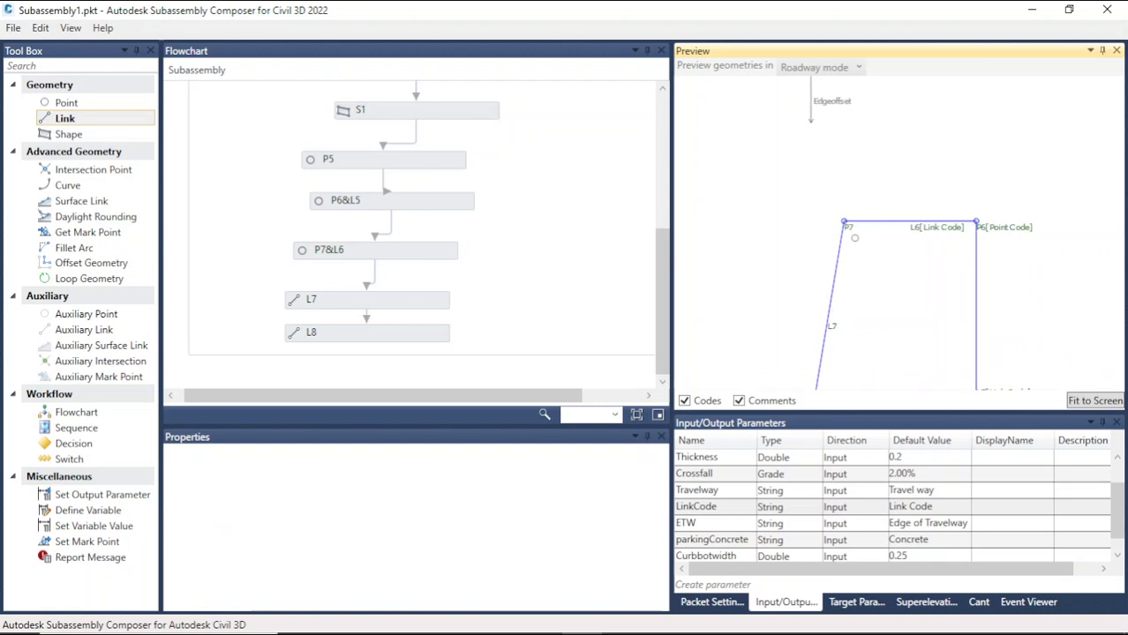
{"action": "scroll", "coordinate": [893, 193], "scroll_direction": "down", "scroll_amount": 2}
{"action": "scroll", "coordinate": [890, 194], "scroll_direction": "down", "scroll_amount": 2}
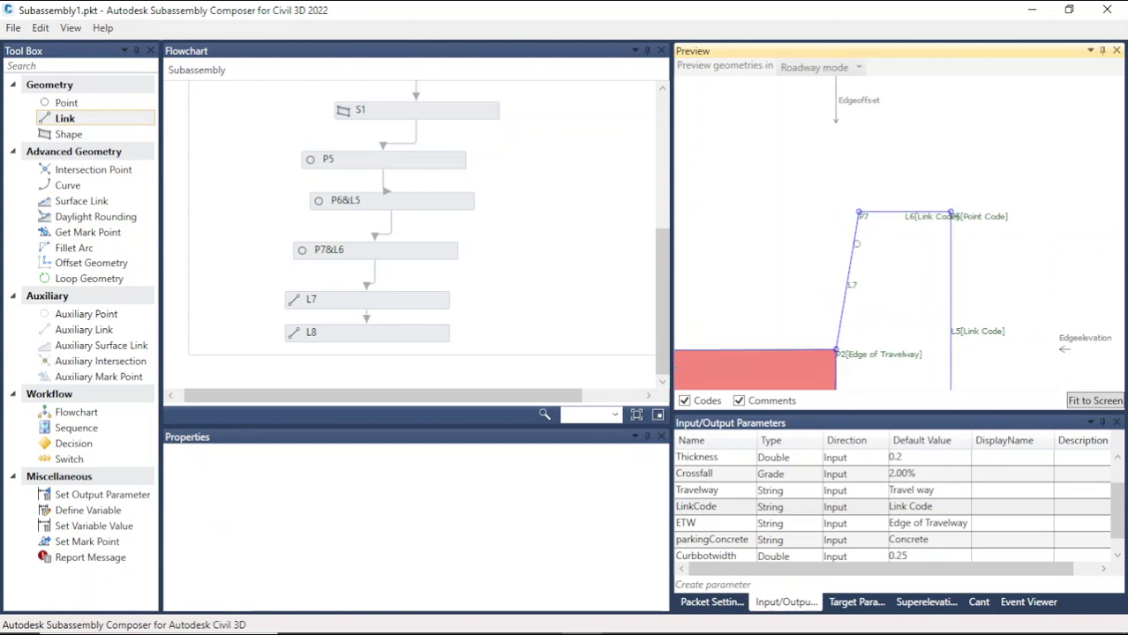
{"action": "scroll", "coordinate": [864, 335], "scroll_direction": "up", "scroll_amount": 3}
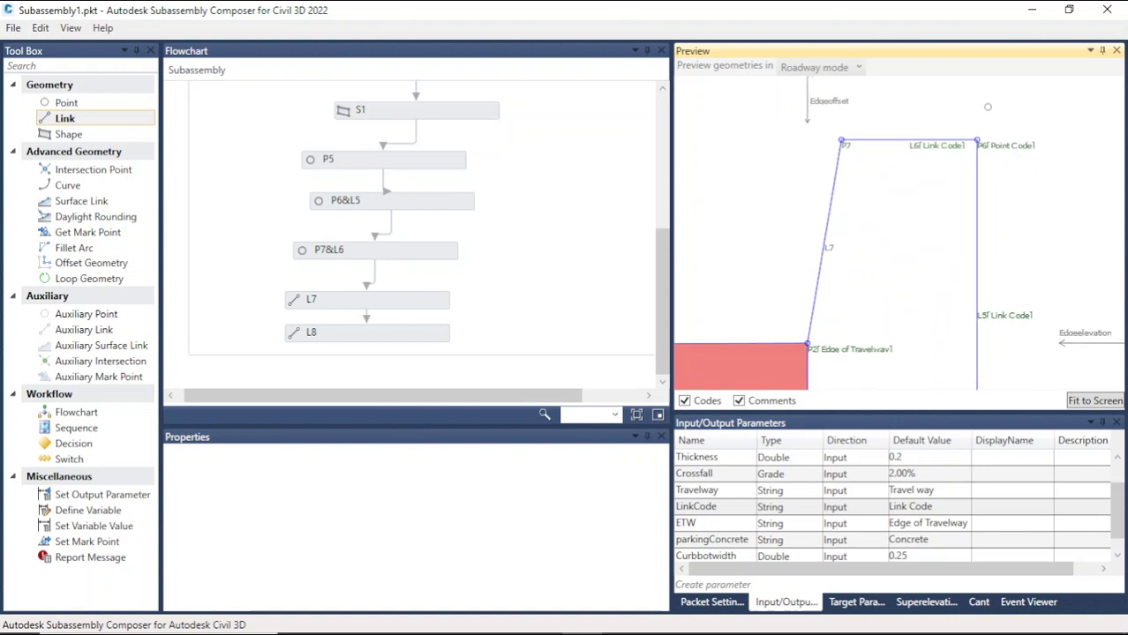
{"action": "scroll", "coordinate": [982, 138], "scroll_direction": "up", "scroll_amount": 2}
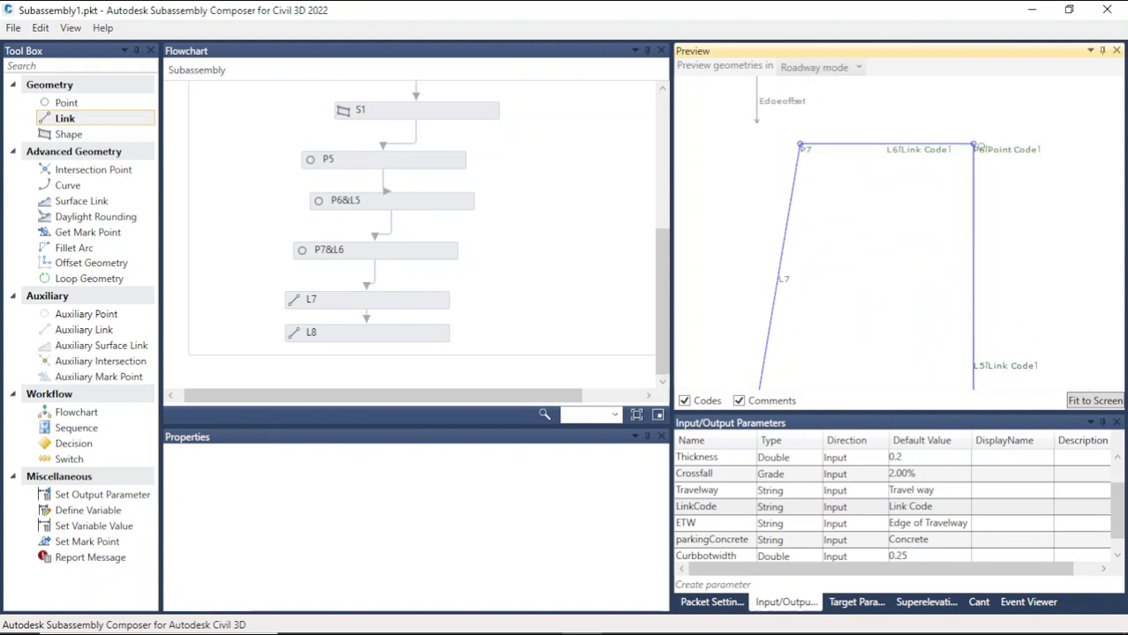
Step: Assign the Pointcode input parameter as point P7's point code
{"action": "left_click", "coordinate": [810, 150]}
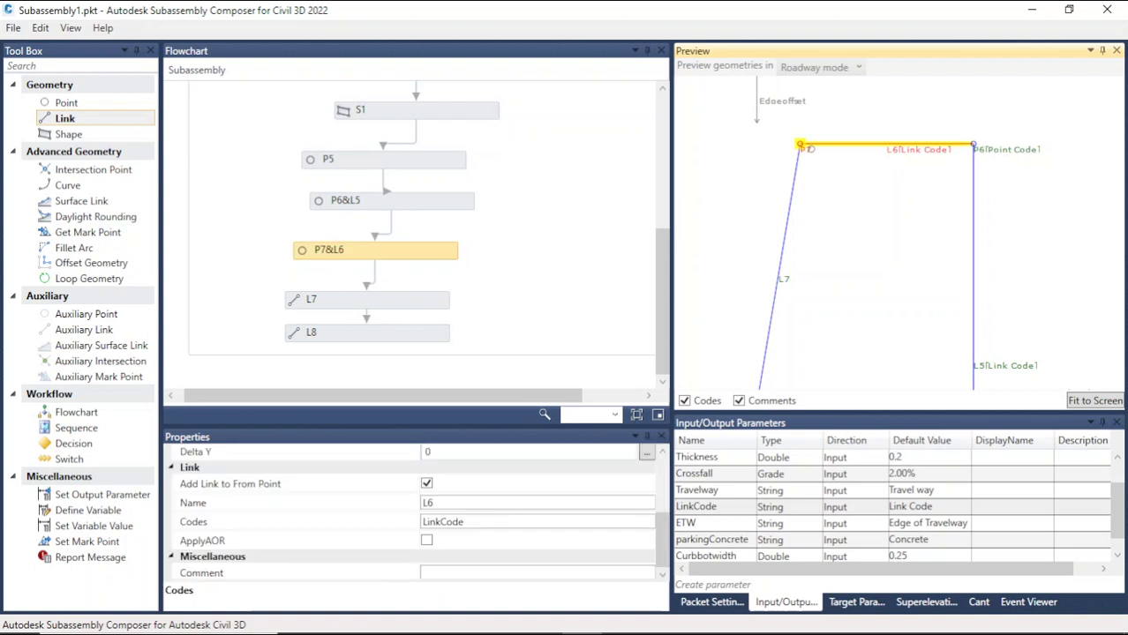
{"action": "scroll", "coordinate": [538, 486], "scroll_direction": "up", "scroll_amount": 5}
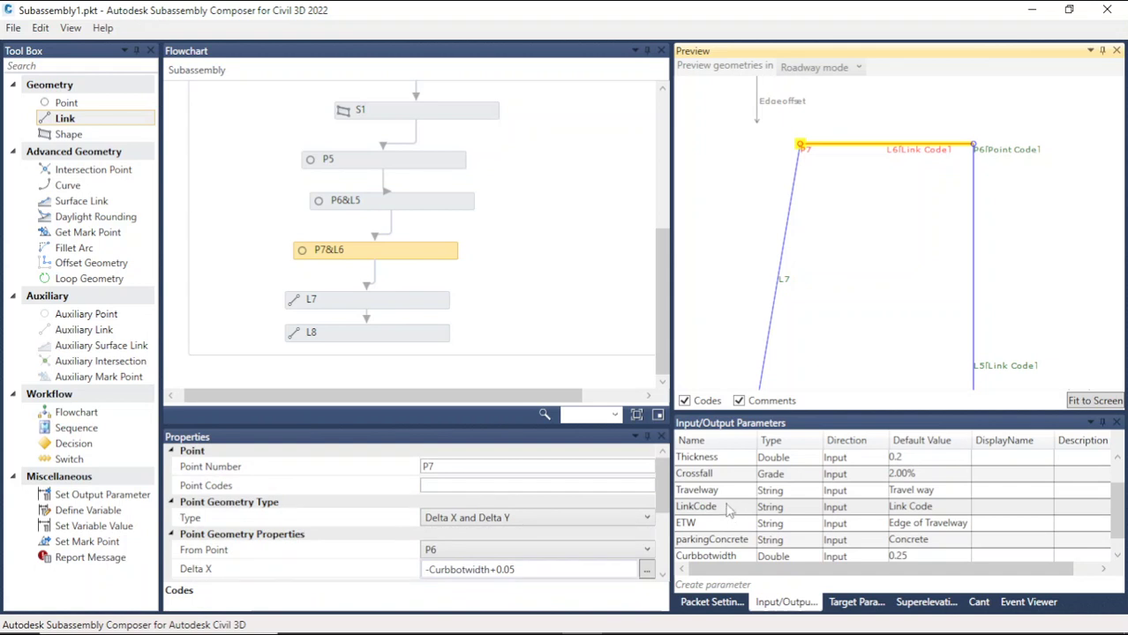
{"action": "scroll", "coordinate": [722, 501], "scroll_direction": "down", "scroll_amount": 1}
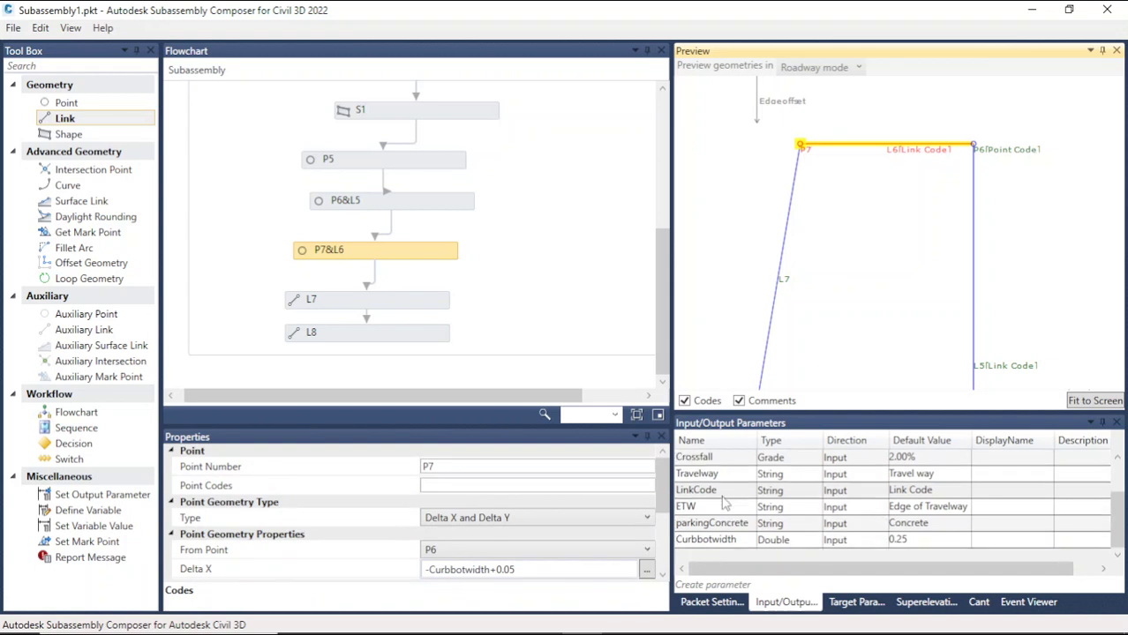
{"action": "scroll", "coordinate": [722, 501], "scroll_direction": "up", "scroll_amount": 1}
{"action": "scroll", "coordinate": [724, 501], "scroll_direction": "down", "scroll_amount": 1}
{"action": "scroll", "coordinate": [725, 500], "scroll_direction": "up", "scroll_amount": 1}
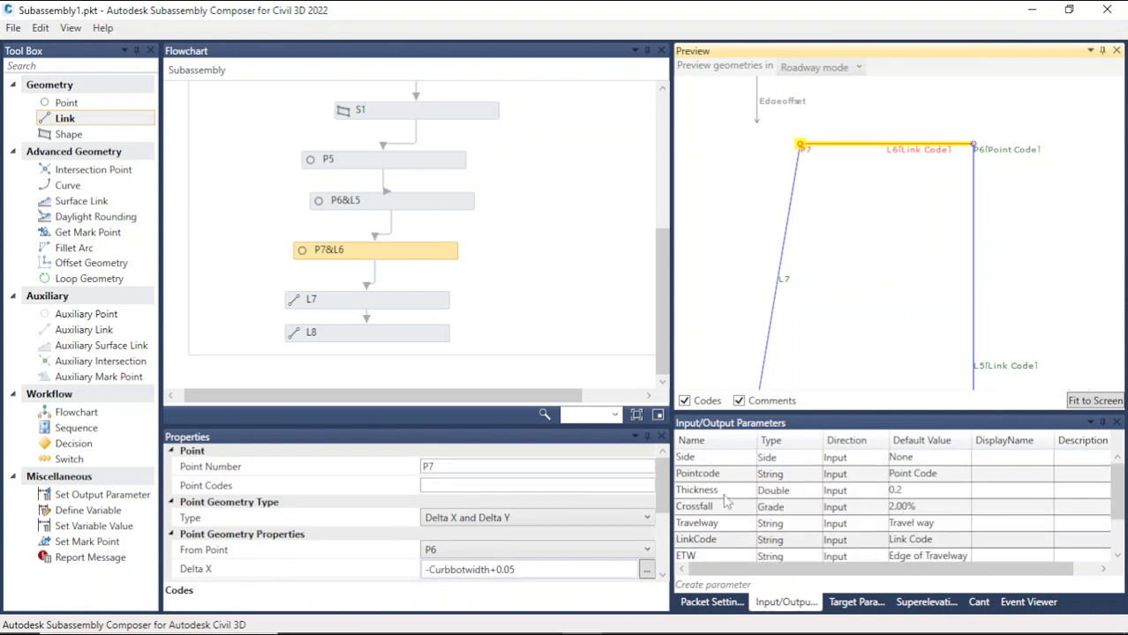
{"action": "double_click", "coordinate": [729, 475]}
{"action": "key", "text": "ctrl+c"}
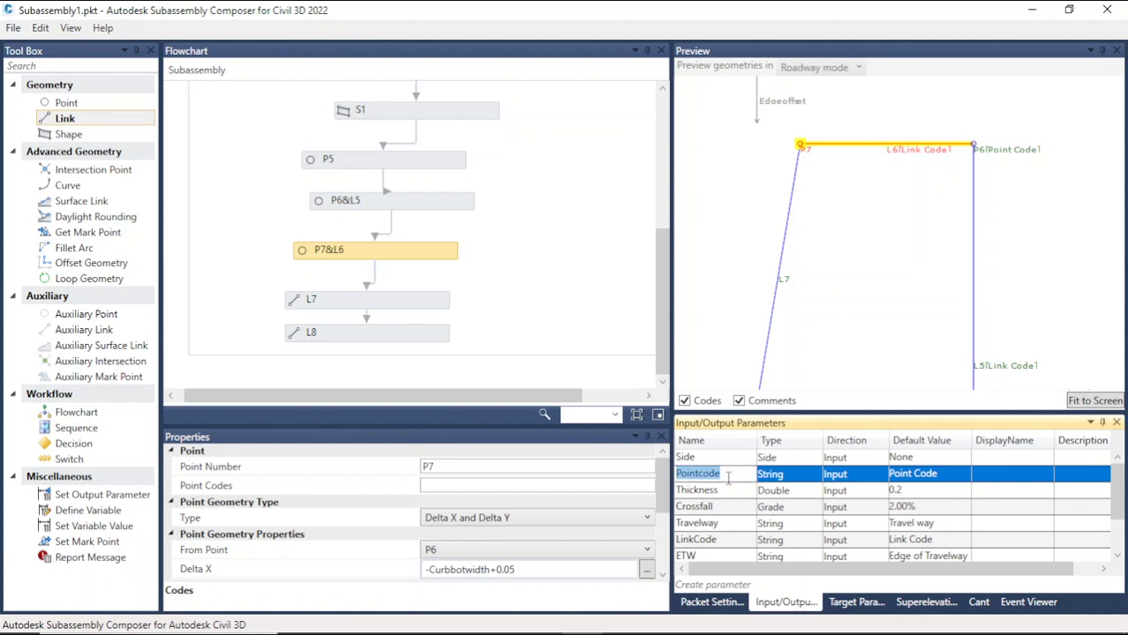
{"action": "left_click", "coordinate": [450, 486]}
{"action": "key", "text": "ctrl+v"}
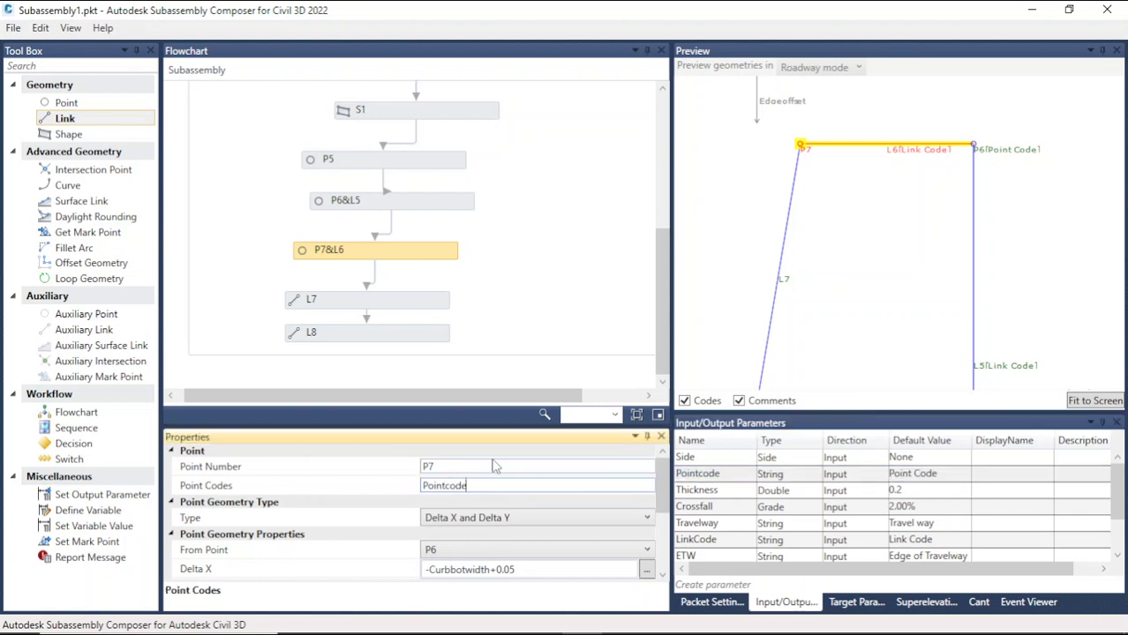
{"action": "left_click", "coordinate": [963, 164]}
{"action": "left_click", "coordinate": [999, 149]}
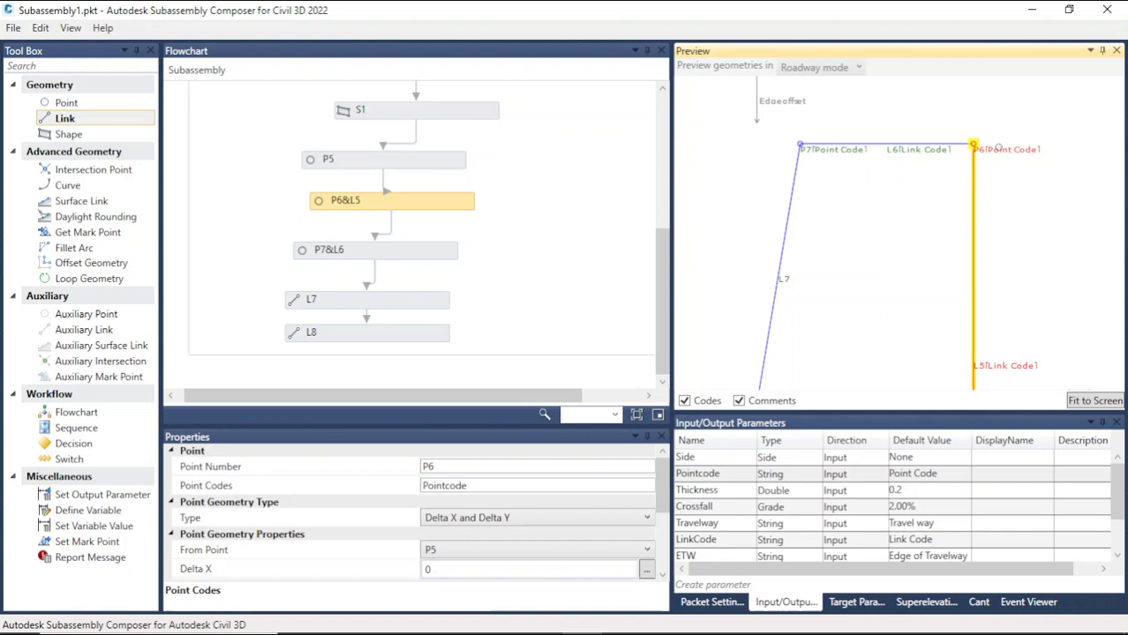
Step: Create a new input parameter named Curbtop
{"action": "scroll", "coordinate": [835, 481], "scroll_direction": "down", "scroll_amount": 1}
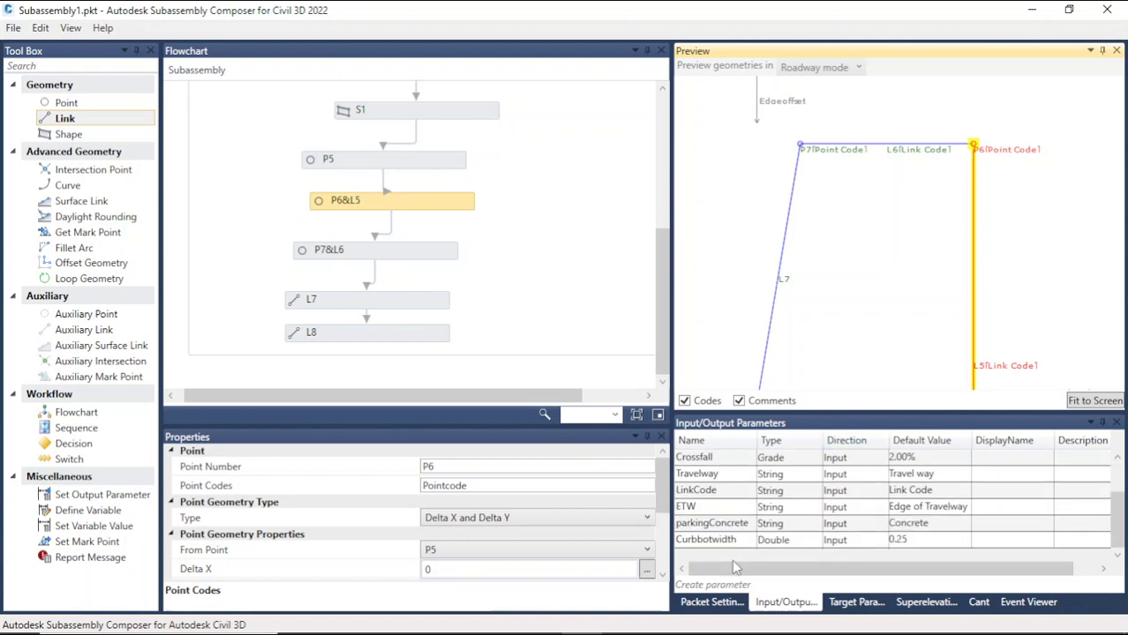
{"action": "left_click", "coordinate": [722, 589]}
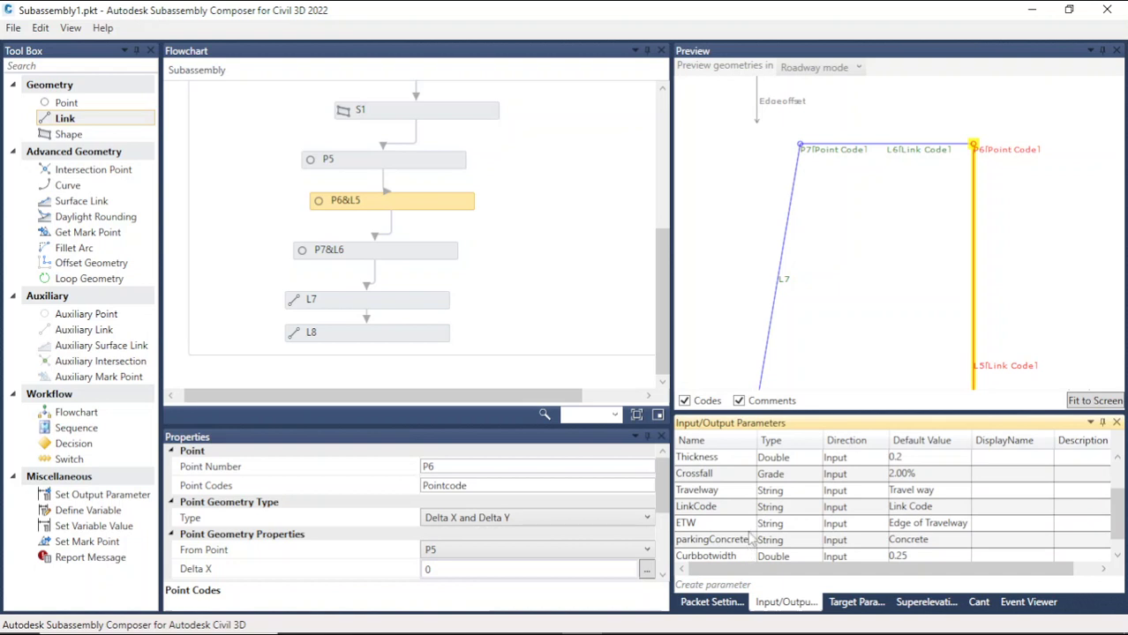
{"action": "scroll", "coordinate": [750, 537], "scroll_direction": "down", "scroll_amount": 1}
{"action": "scroll", "coordinate": [726, 512], "scroll_direction": "up", "scroll_amount": 2}
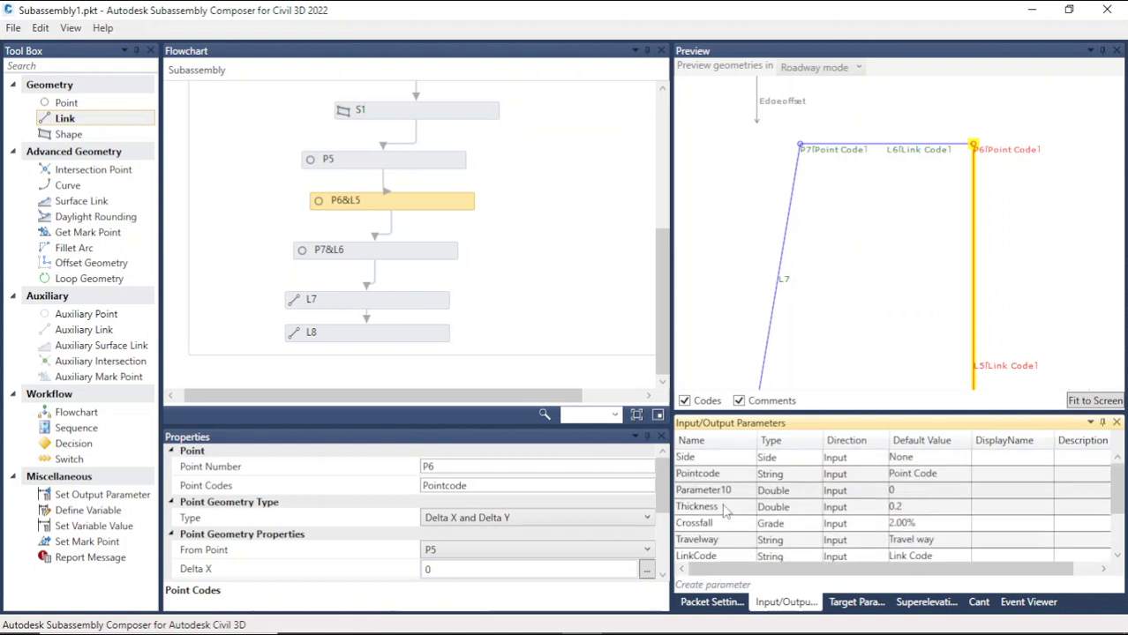
{"action": "left_click", "coordinate": [746, 493]}
{"action": "left_click", "coordinate": [746, 492]}
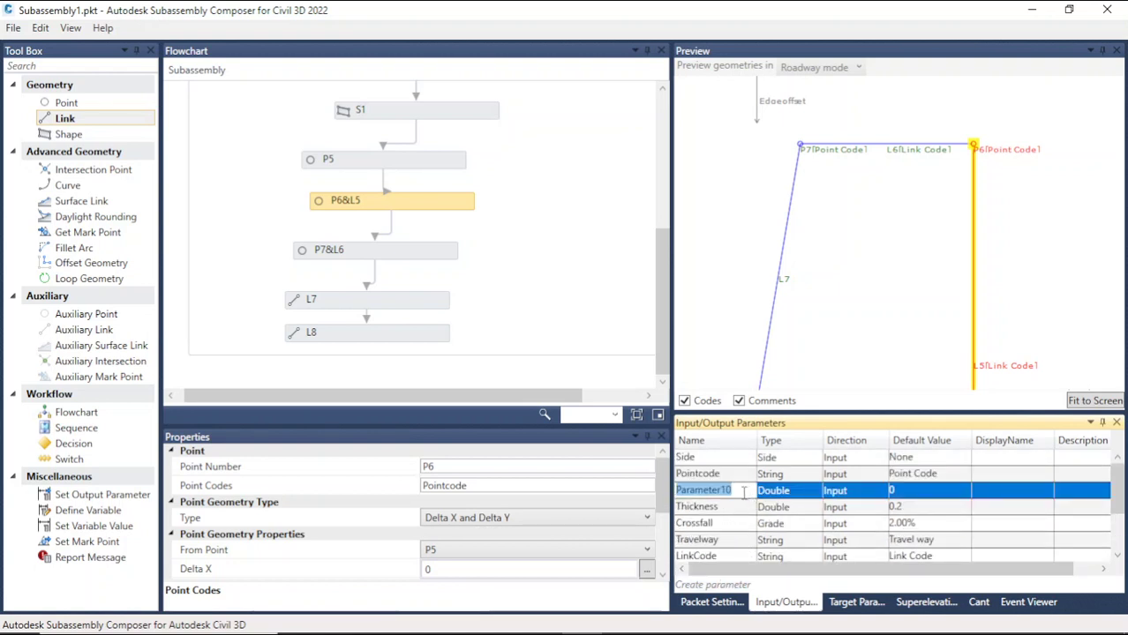
{"action": "type", "text": "Curbtop"}
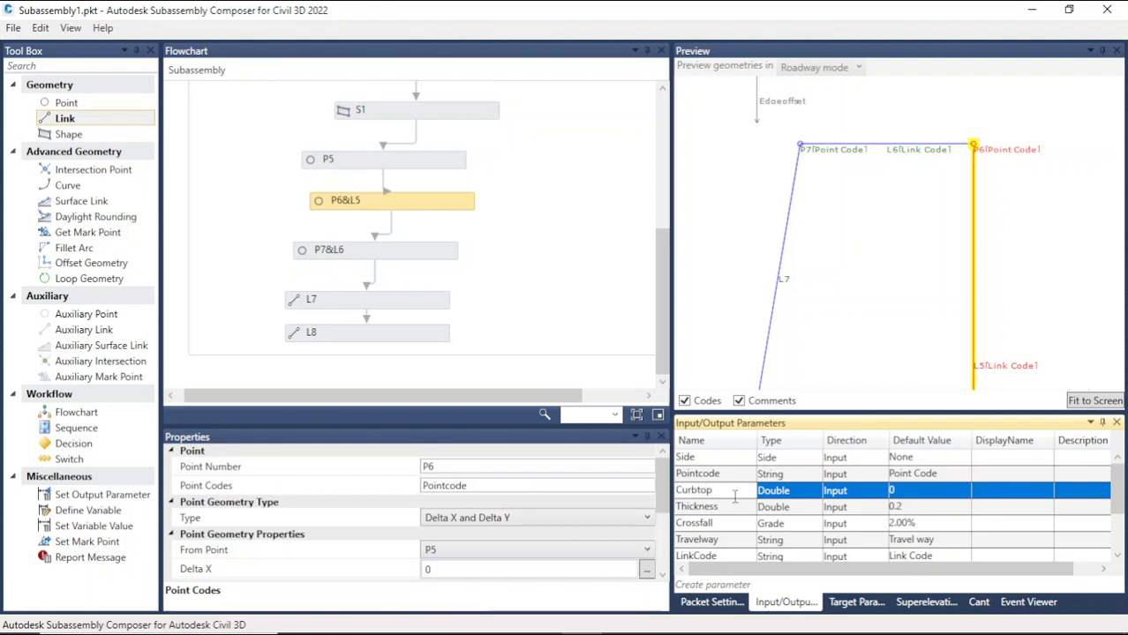
Step: Set the Curbtop parameter's type to String and its default value to Top of Curb
{"action": "left_click", "coordinate": [773, 492]}
{"action": "left_click", "coordinate": [773, 491]}
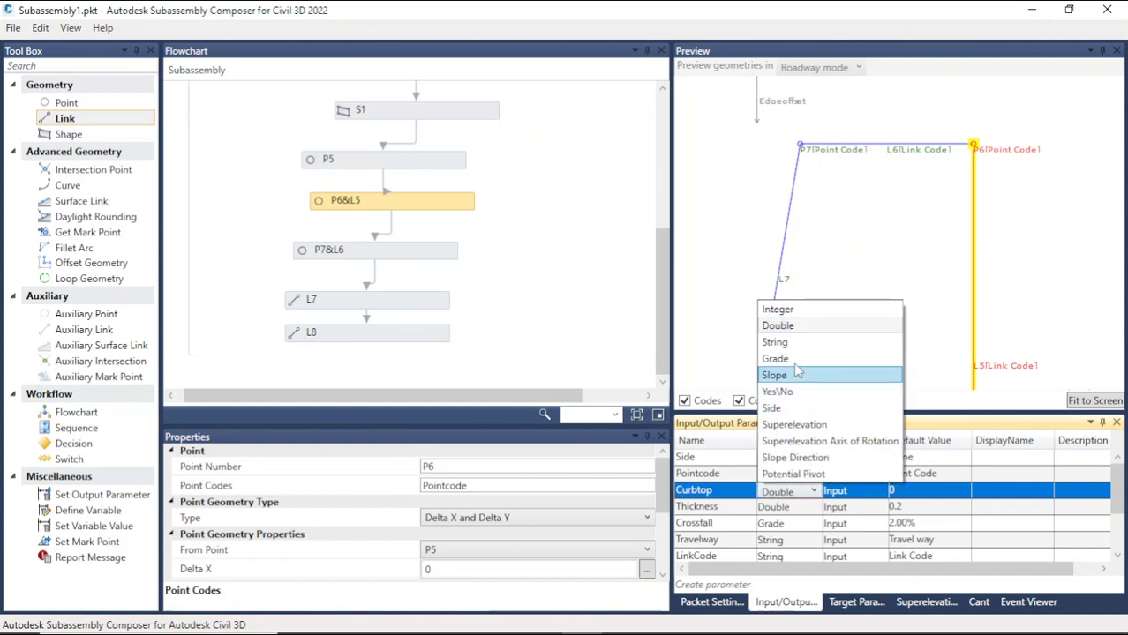
{"action": "left_click", "coordinate": [776, 342]}
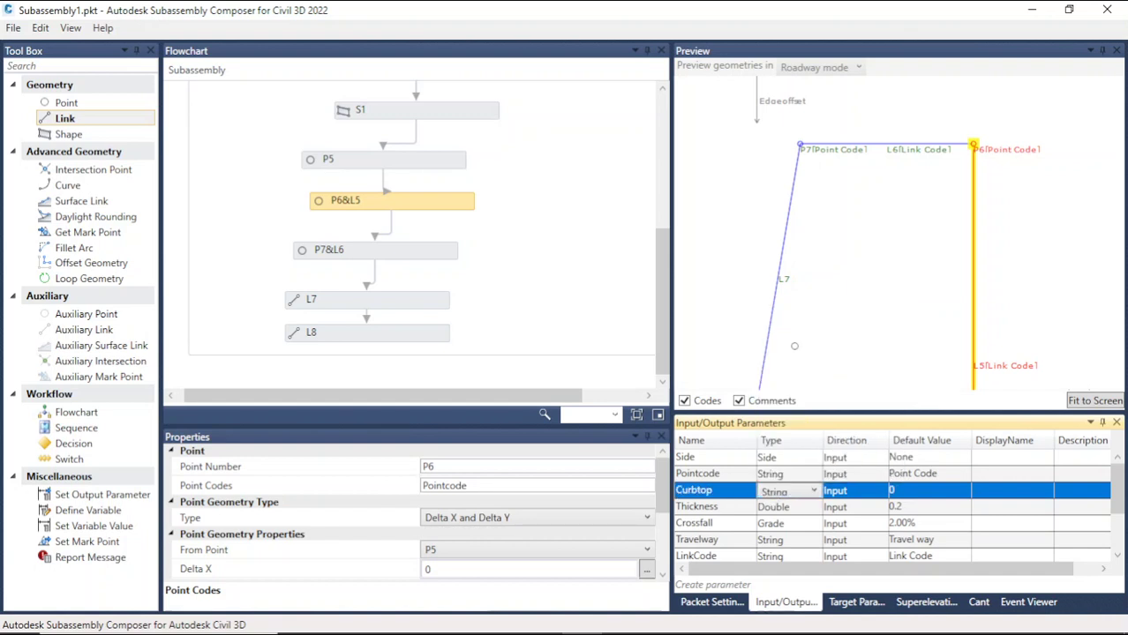
{"action": "left_click", "coordinate": [905, 493]}
{"action": "left_click", "coordinate": [904, 492]}
{"action": "left_click_drag", "start_coordinate": [899, 491], "coordinate": [878, 488]}
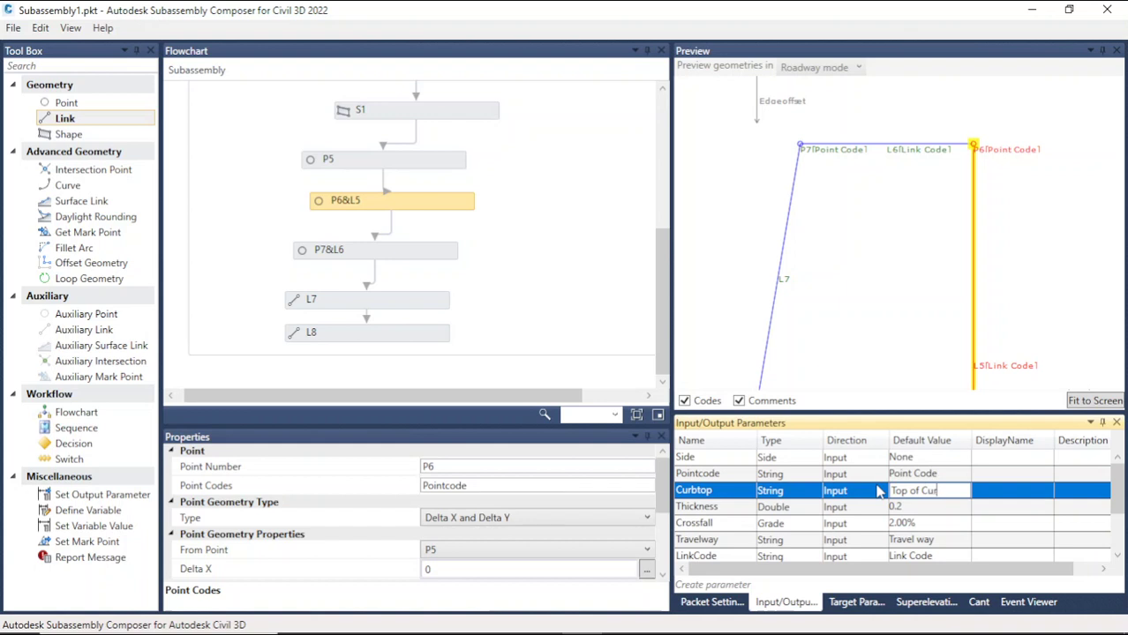
{"action": "left_click", "coordinate": [927, 505]}
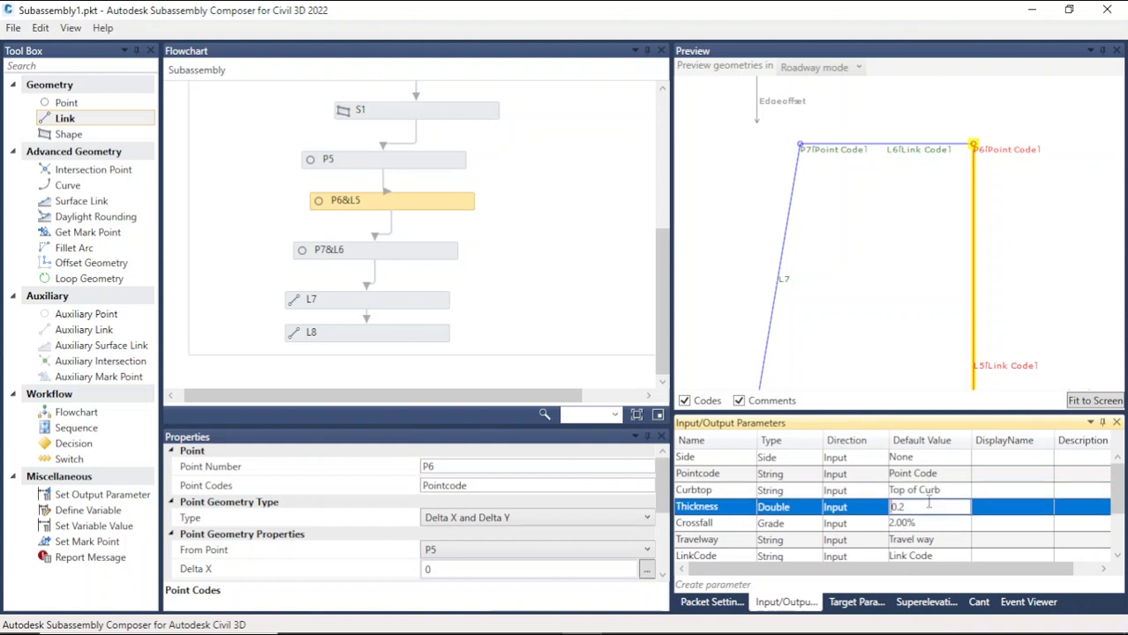
Step: Assign the Curbtop input parameter as point P6's point code
{"action": "double_click", "coordinate": [727, 491]}
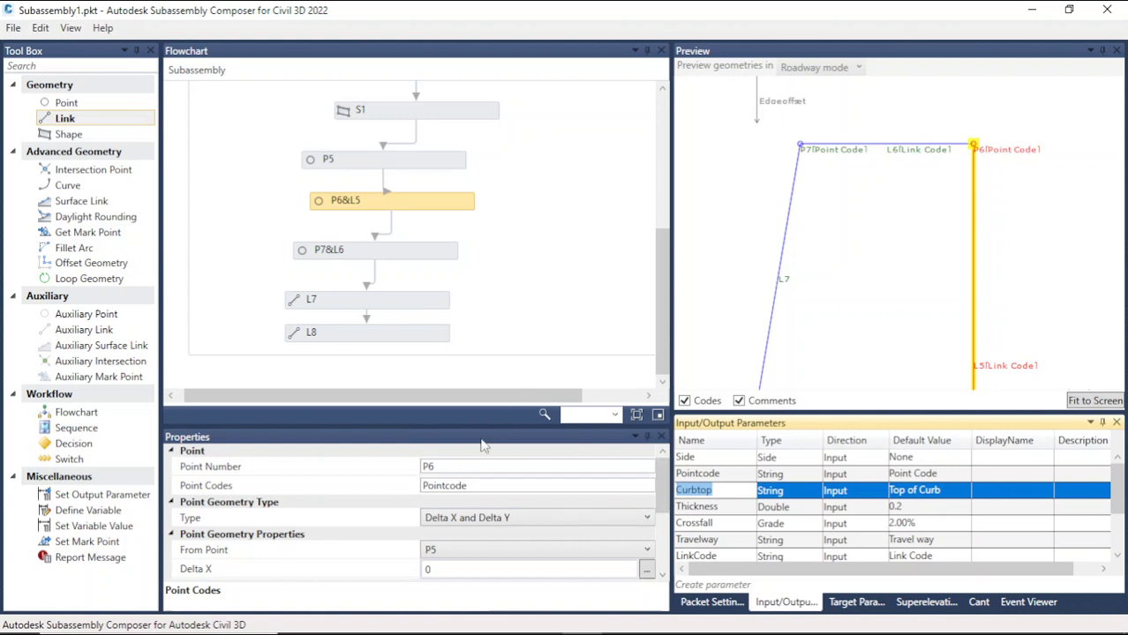
{"action": "left_click", "coordinate": [481, 485]}
{"action": "type", "text": "Curbtop"}
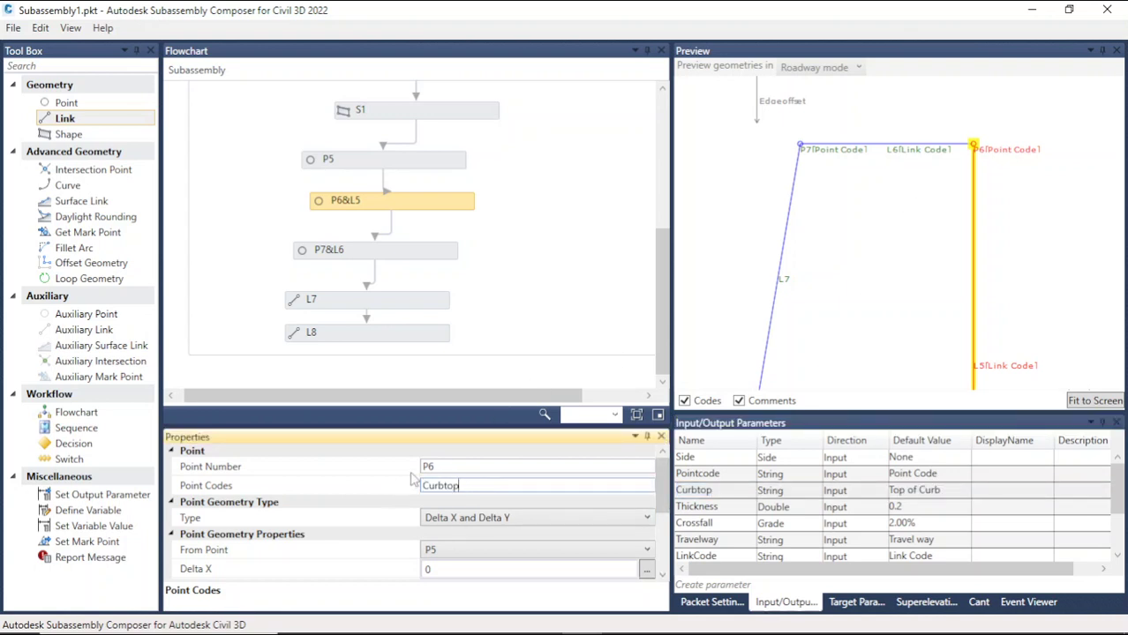
{"action": "left_click", "coordinate": [511, 335]}
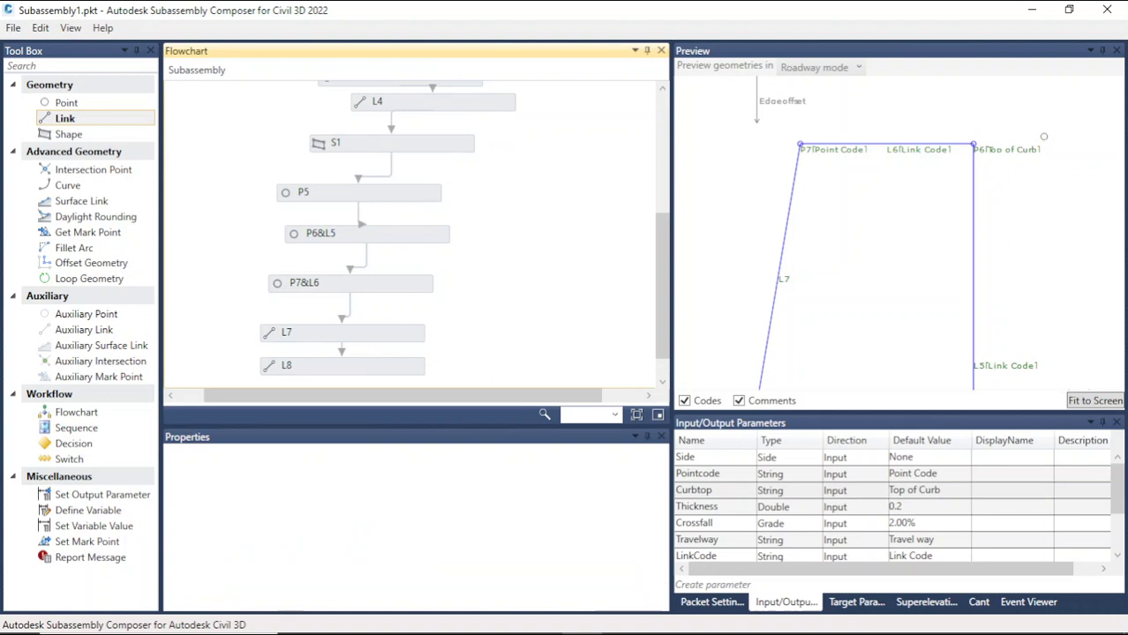
Step: Add a new shape S2 to the flowchart
{"action": "scroll", "coordinate": [1037, 145], "scroll_direction": "down", "scroll_amount": 3}
{"action": "scroll", "coordinate": [1001, 170], "scroll_direction": "up", "scroll_amount": 3}
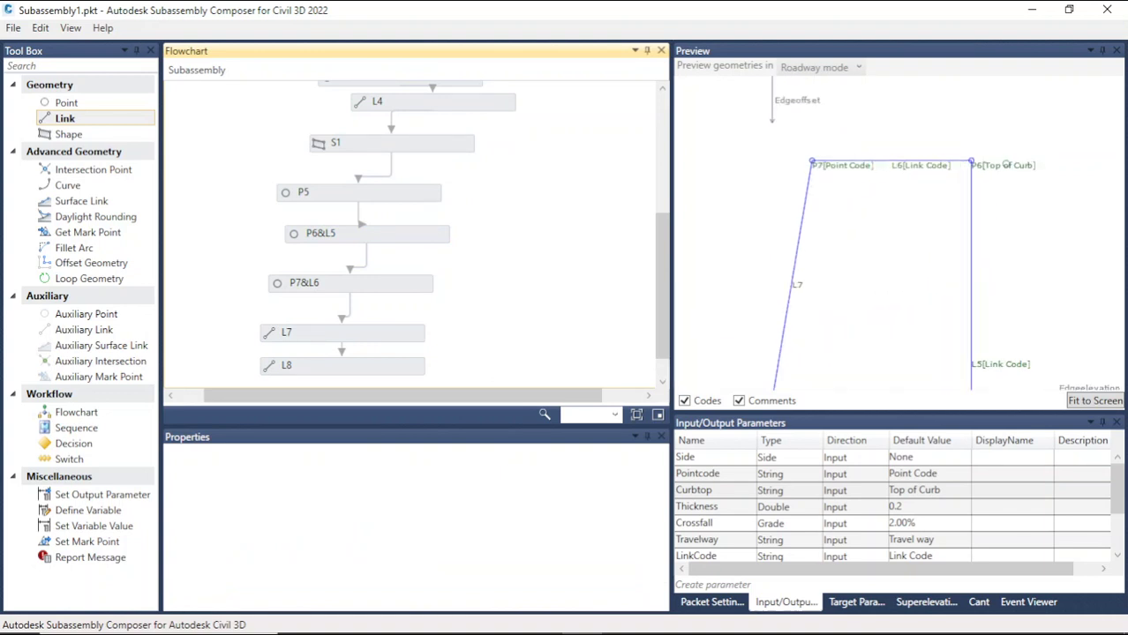
{"action": "scroll", "coordinate": [1013, 211], "scroll_direction": "down", "scroll_amount": 5}
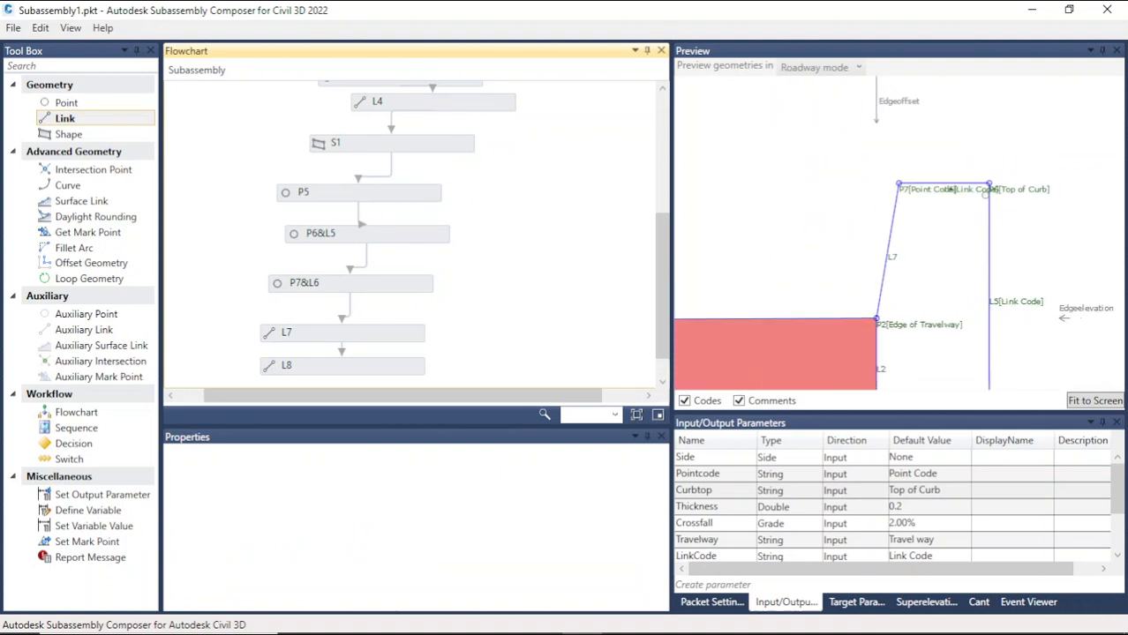
{"action": "scroll", "coordinate": [813, 244], "scroll_direction": "down", "scroll_amount": 2}
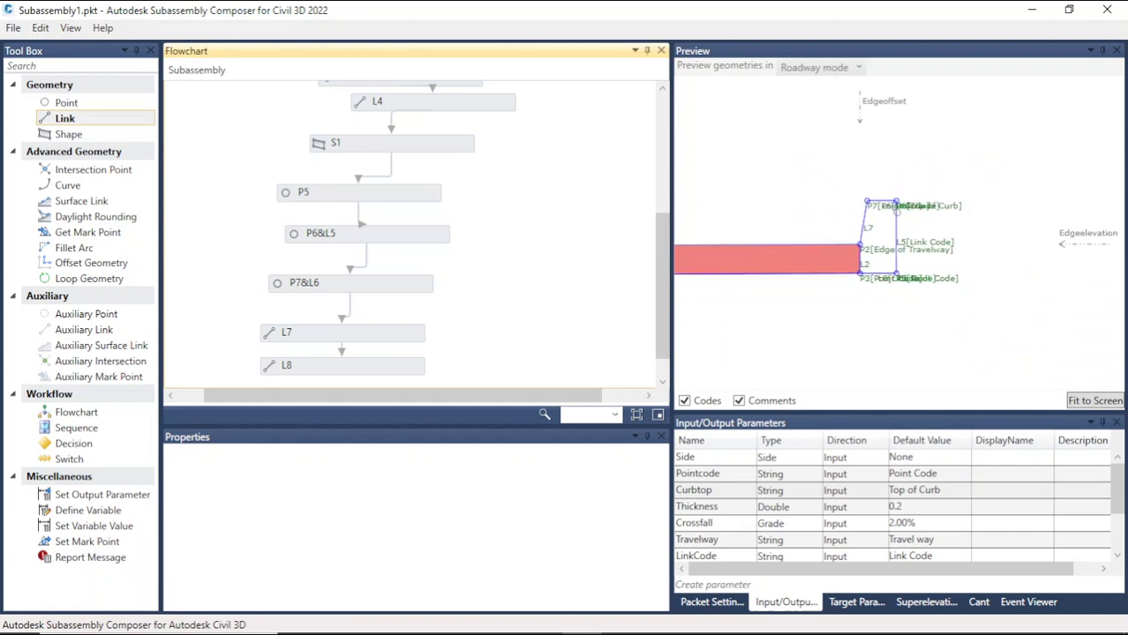
{"action": "scroll", "coordinate": [976, 250], "scroll_direction": "up", "scroll_amount": 3}
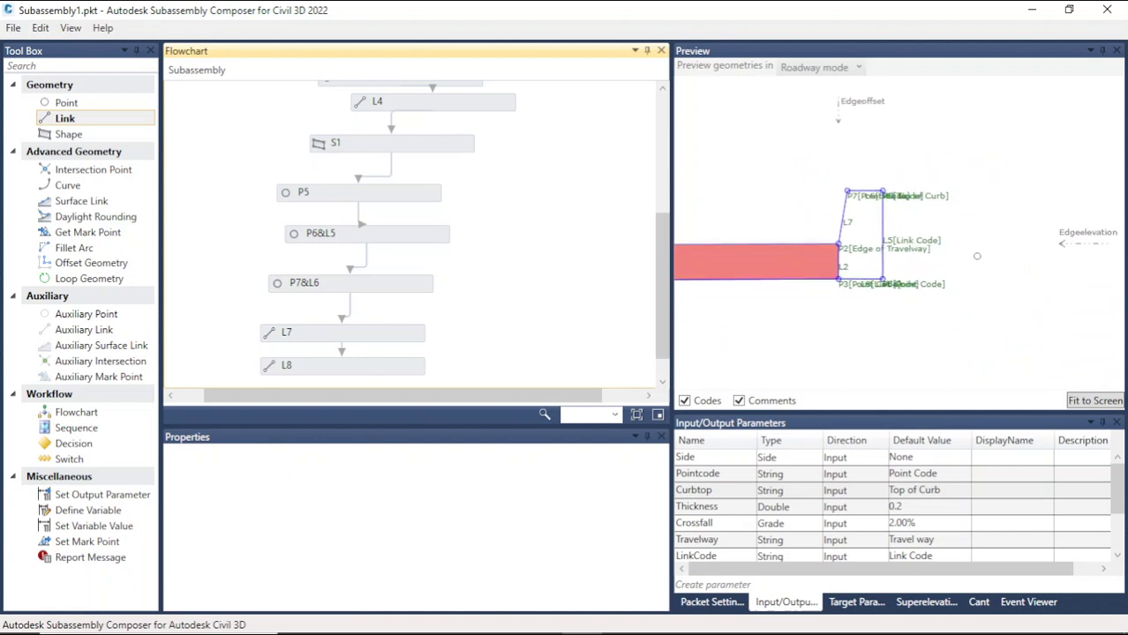
{"action": "left_click", "coordinate": [78, 136]}
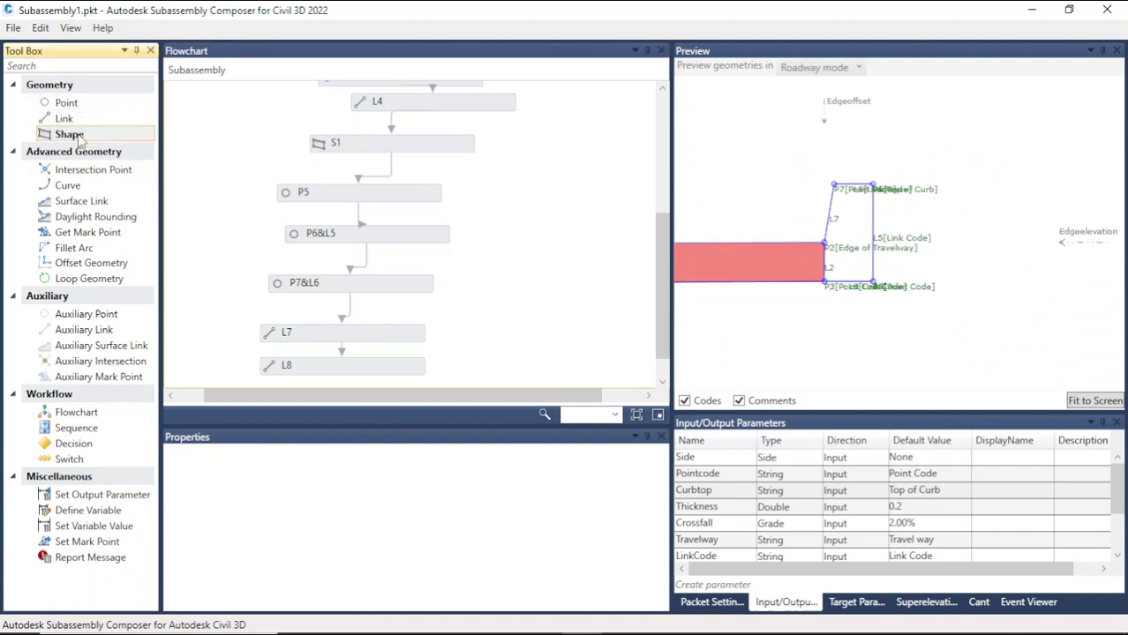
{"action": "left_click_drag", "start_coordinate": [80, 138], "coordinate": [542, 271]}
{"action": "left_click_drag", "start_coordinate": [539, 227], "coordinate": [500, 377]}
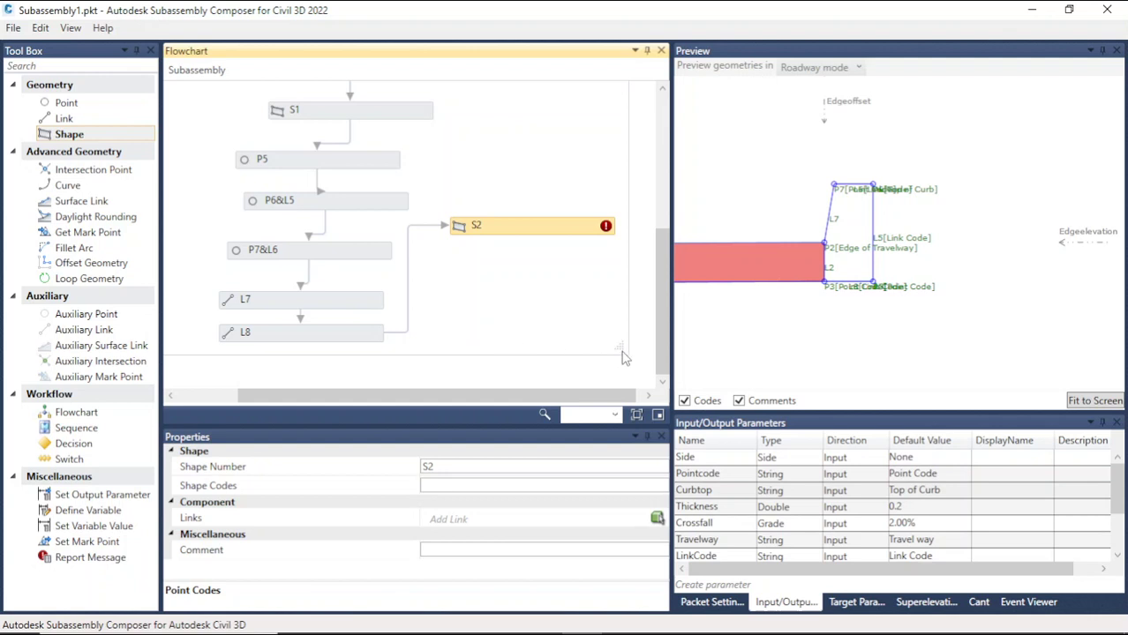
Step: Place shape S2 below L8 and connect it into the flowchart sequence after L8
{"action": "scroll", "coordinate": [629, 371], "scroll_direction": "down", "scroll_amount": 1}
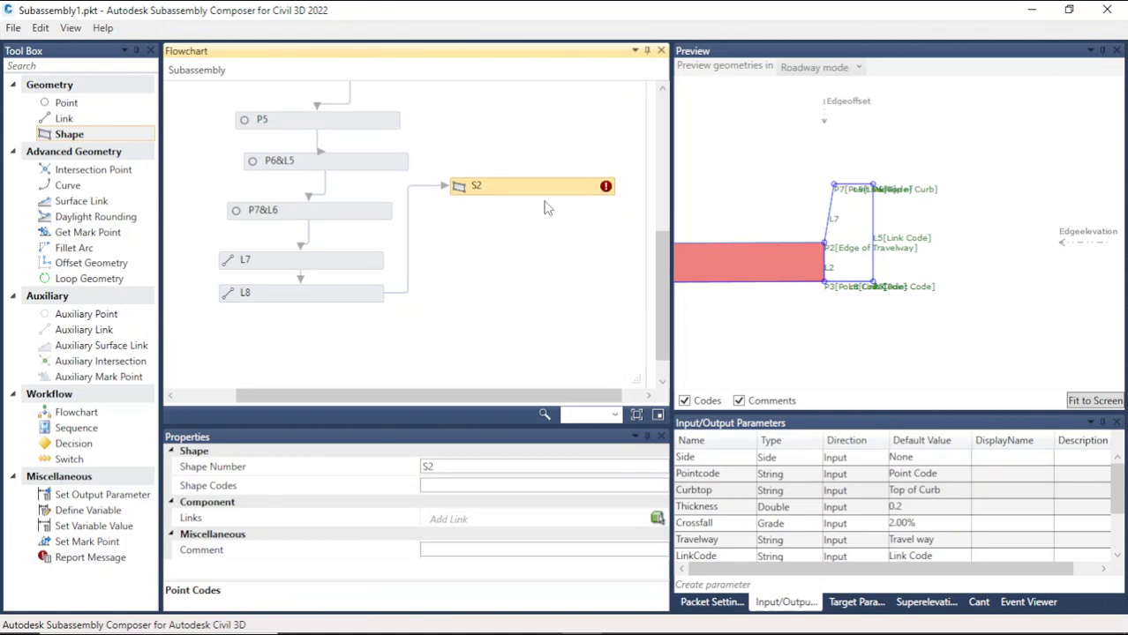
{"action": "left_click_drag", "start_coordinate": [540, 192], "coordinate": [325, 348]}
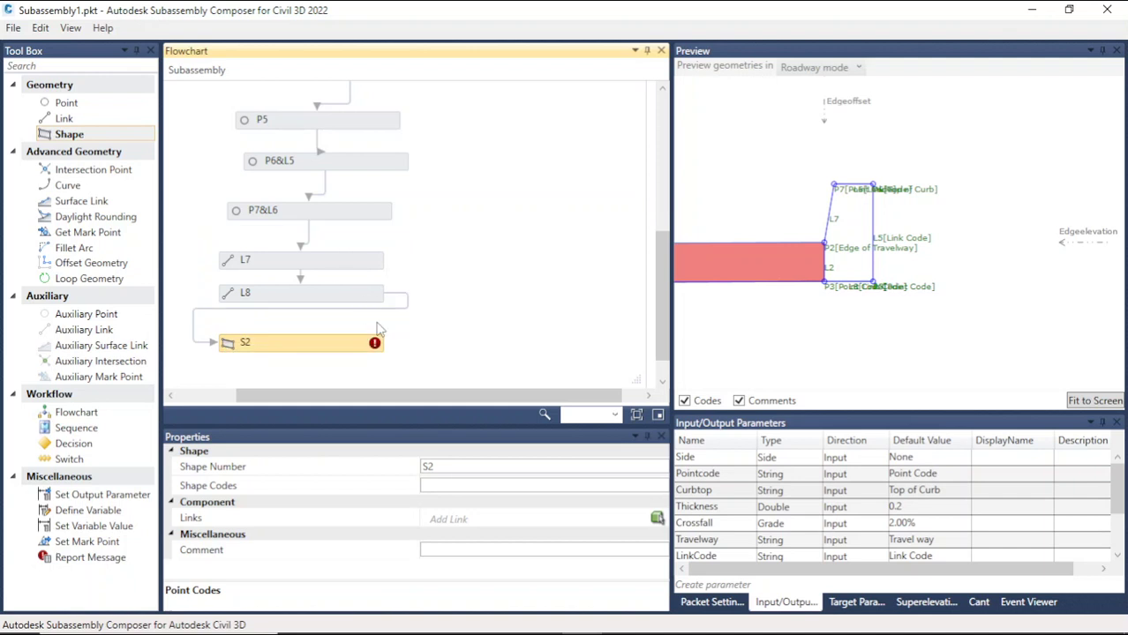
{"action": "left_click", "coordinate": [385, 293]}
{"action": "left_click_drag", "start_coordinate": [385, 292], "coordinate": [296, 303]}
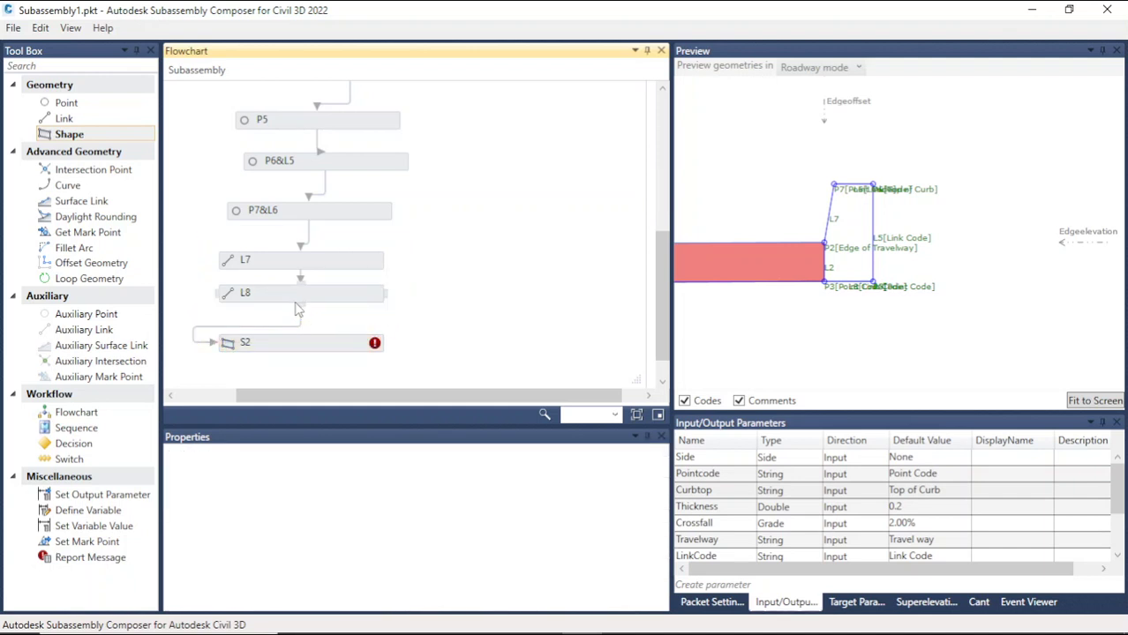
{"action": "left_click", "coordinate": [213, 346]}
{"action": "left_click_drag", "start_coordinate": [213, 346], "coordinate": [301, 344]}
{"action": "left_click", "coordinate": [344, 347]}
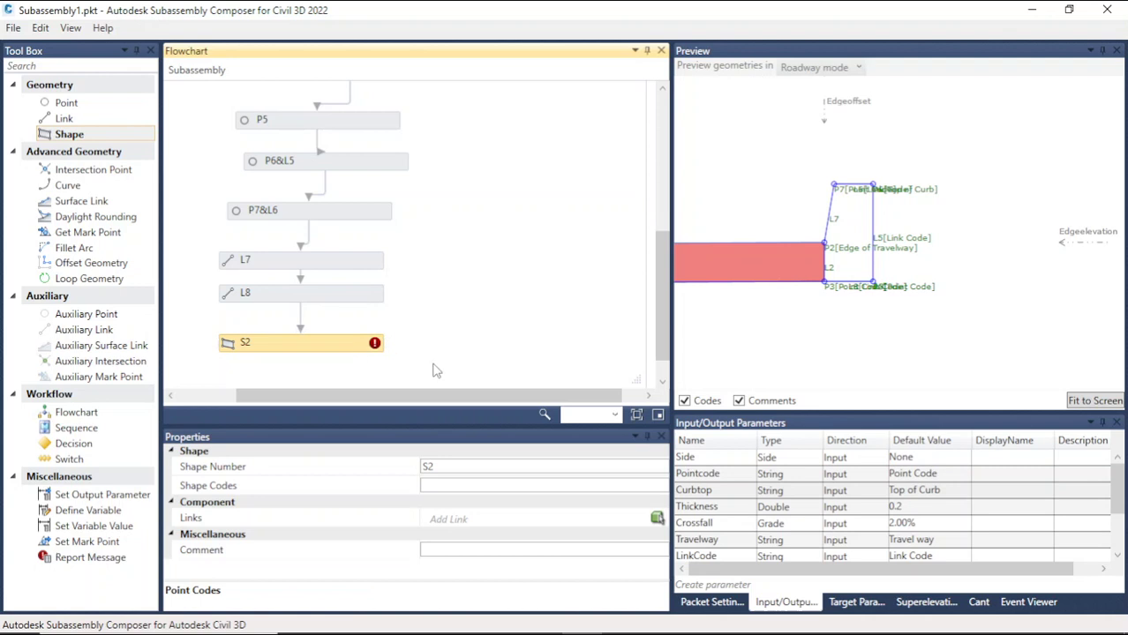
Step: Define shape S2 from the links enclosing the curb area and set its shape code to Curb
{"action": "left_click", "coordinate": [657, 519]}
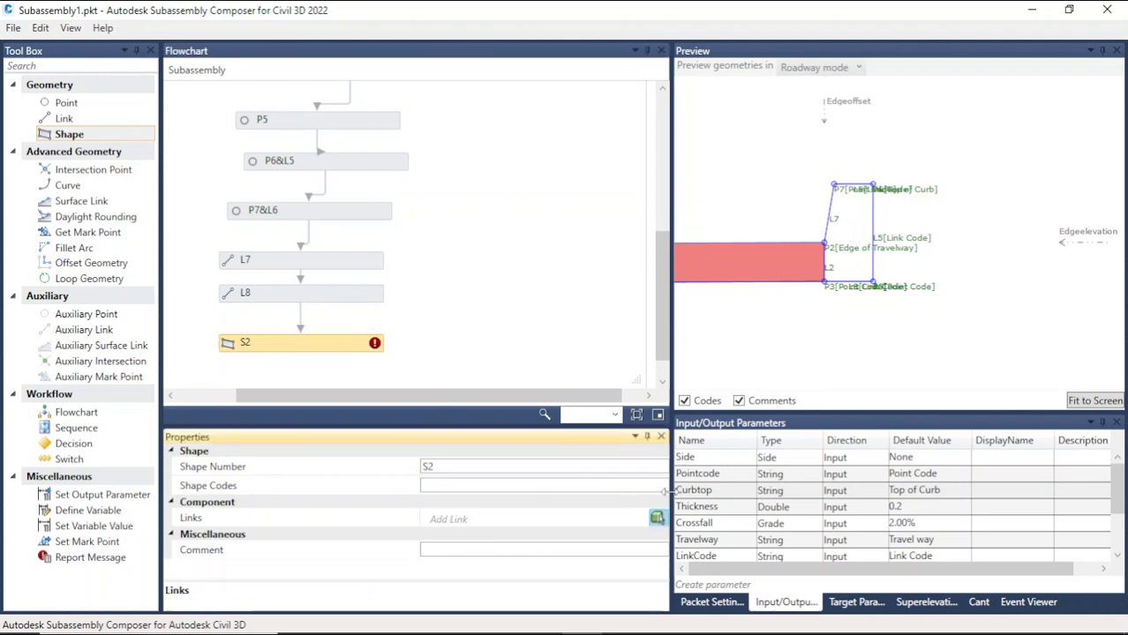
{"action": "left_click", "coordinate": [657, 519]}
{"action": "left_click", "coordinate": [827, 266]}
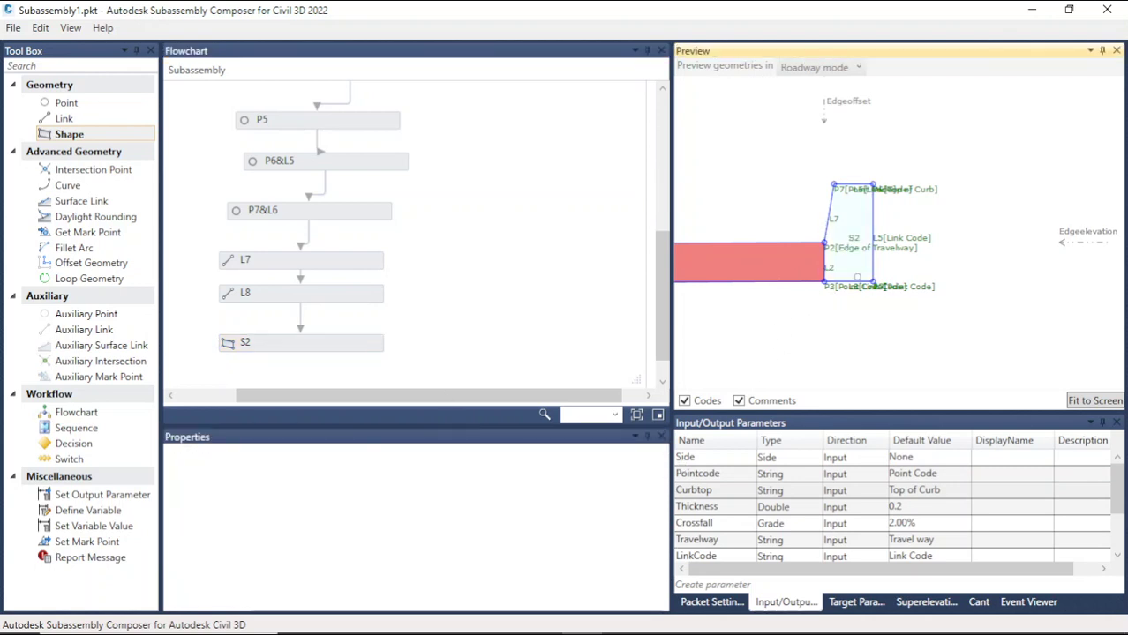
{"action": "left_click", "coordinate": [269, 349]}
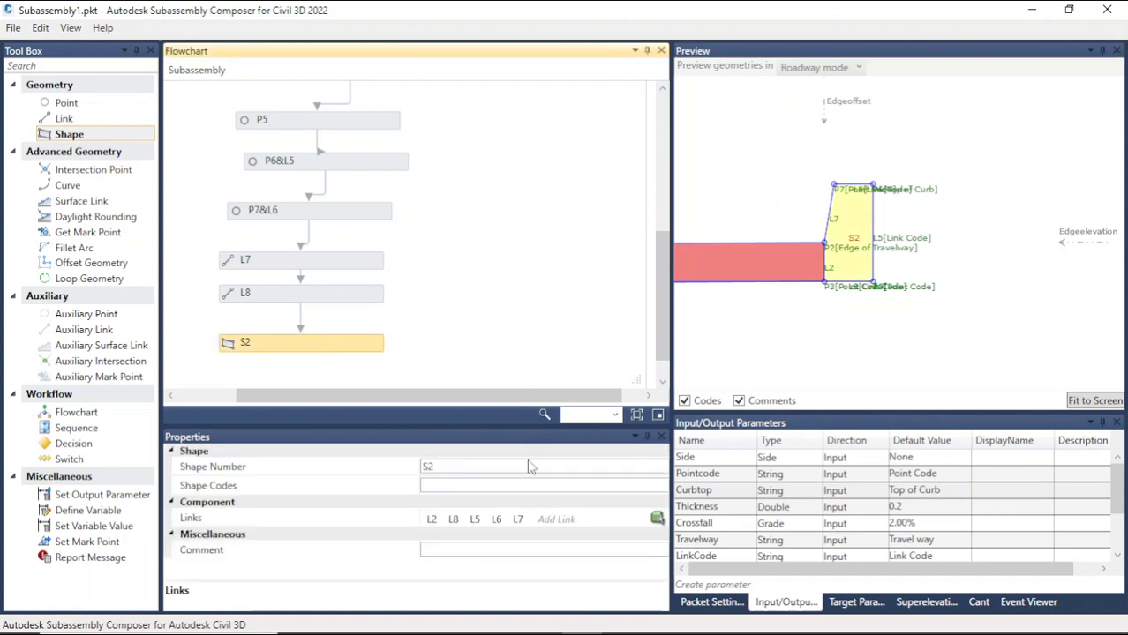
{"action": "left_click", "coordinate": [495, 486]}
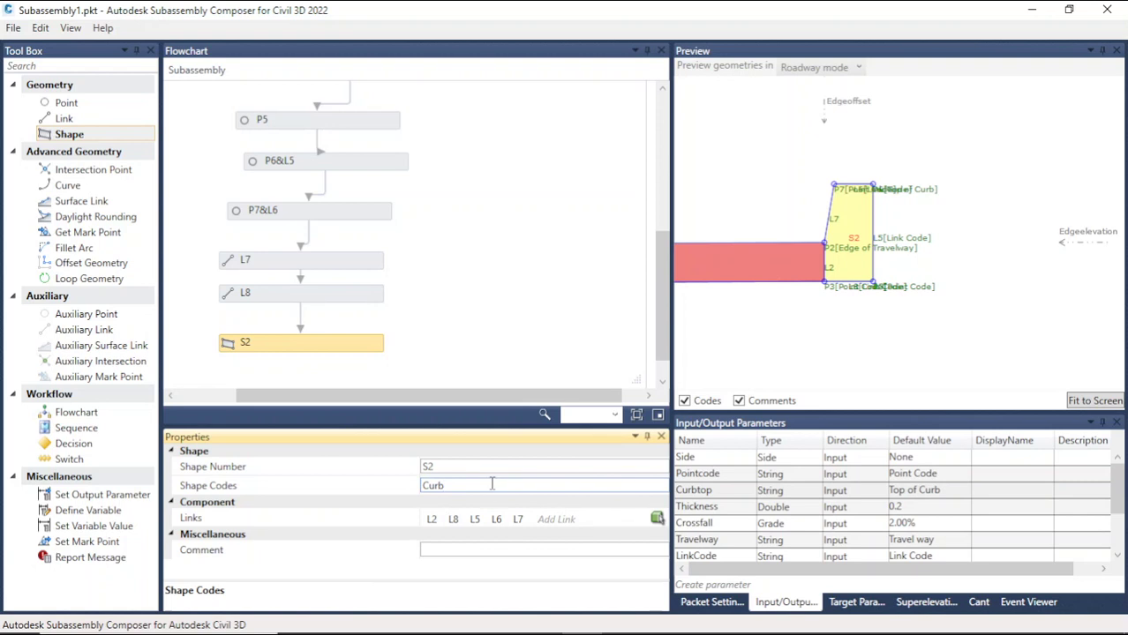
Step: Create a new input parameter named Curb
{"action": "scroll", "coordinate": [706, 540], "scroll_direction": "down", "scroll_amount": 2}
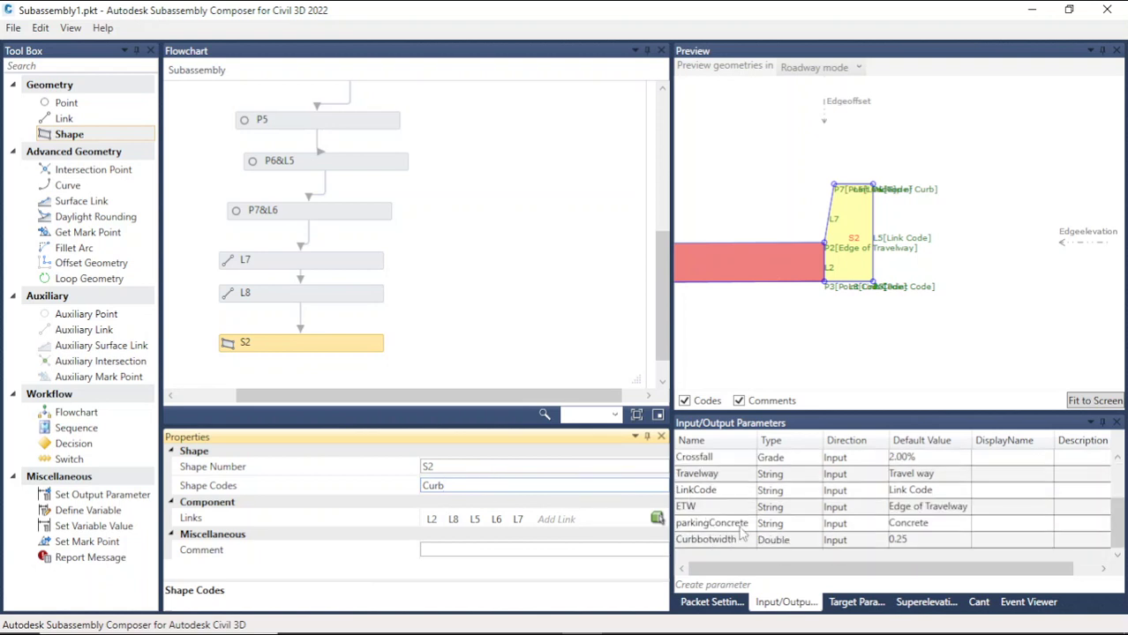
{"action": "left_click", "coordinate": [739, 590]}
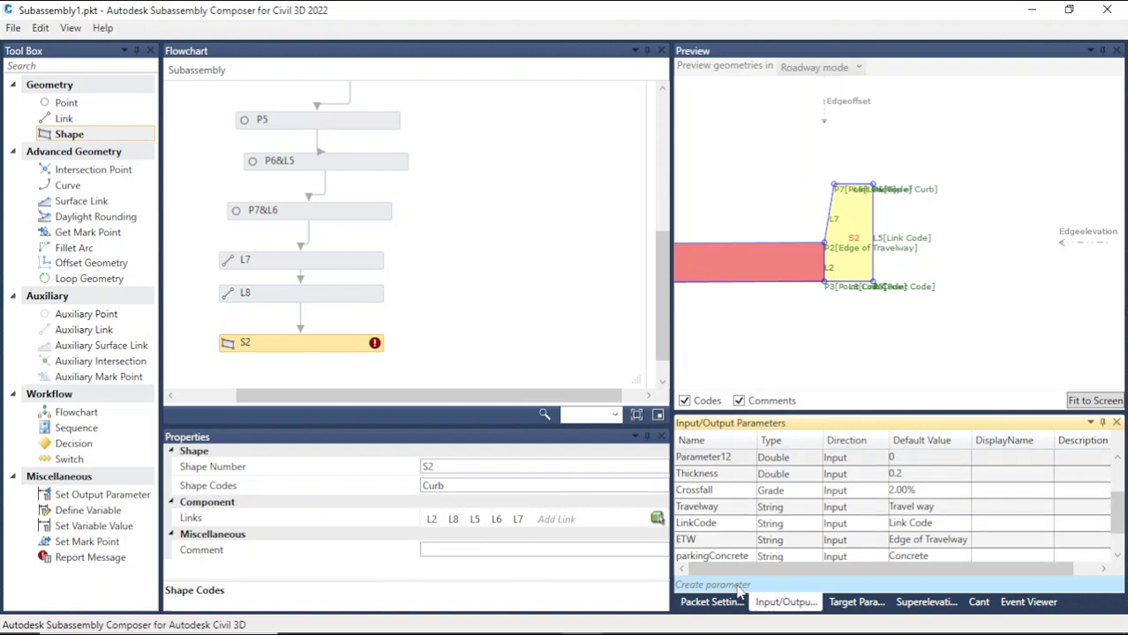
{"action": "scroll", "coordinate": [735, 549], "scroll_direction": "down", "scroll_amount": 1}
{"action": "scroll", "coordinate": [736, 548], "scroll_direction": "up", "scroll_amount": 3}
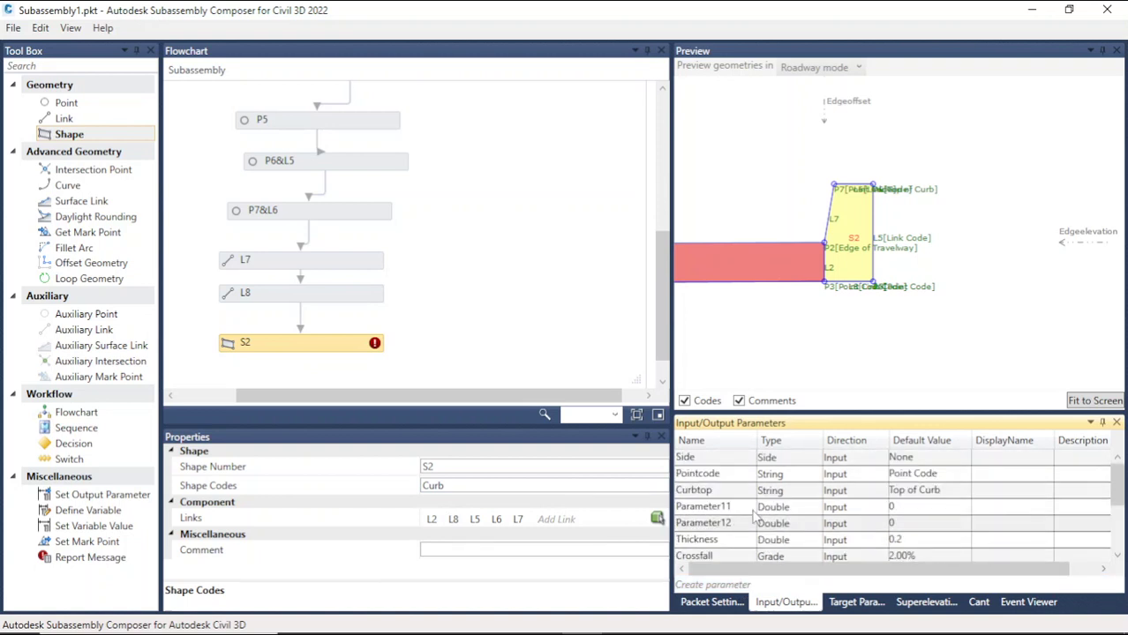
{"action": "left_click", "coordinate": [753, 507]}
{"action": "type", "text": "Curb"}
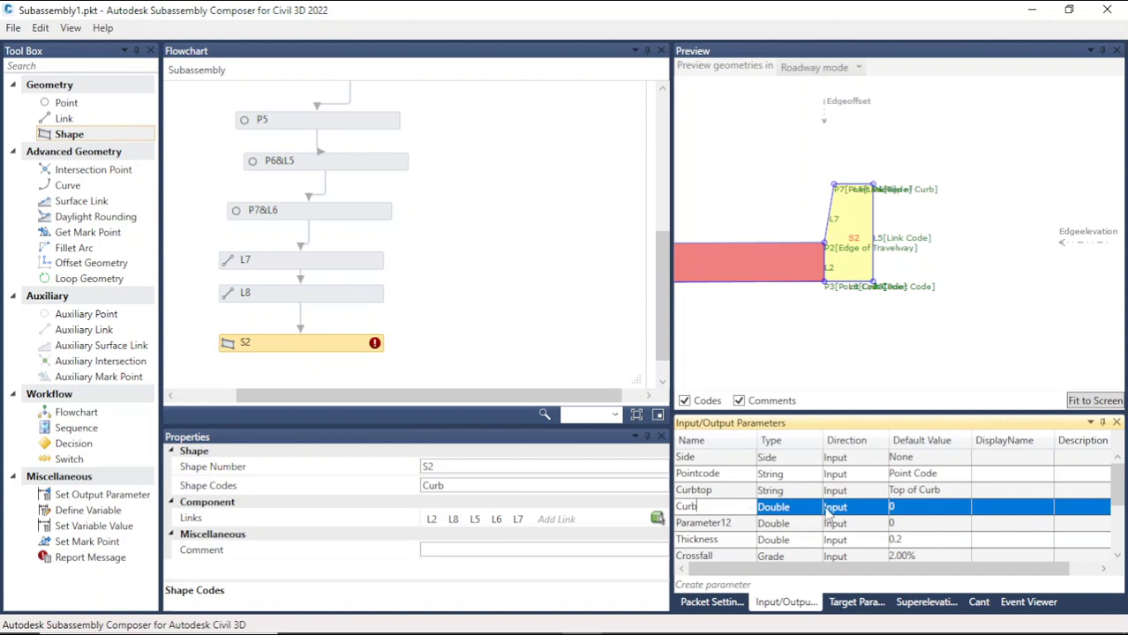
Step: Set the Curb parameter's type to String and its default value to Curb
{"action": "left_click", "coordinate": [781, 509]}
{"action": "left_click", "coordinate": [781, 508]}
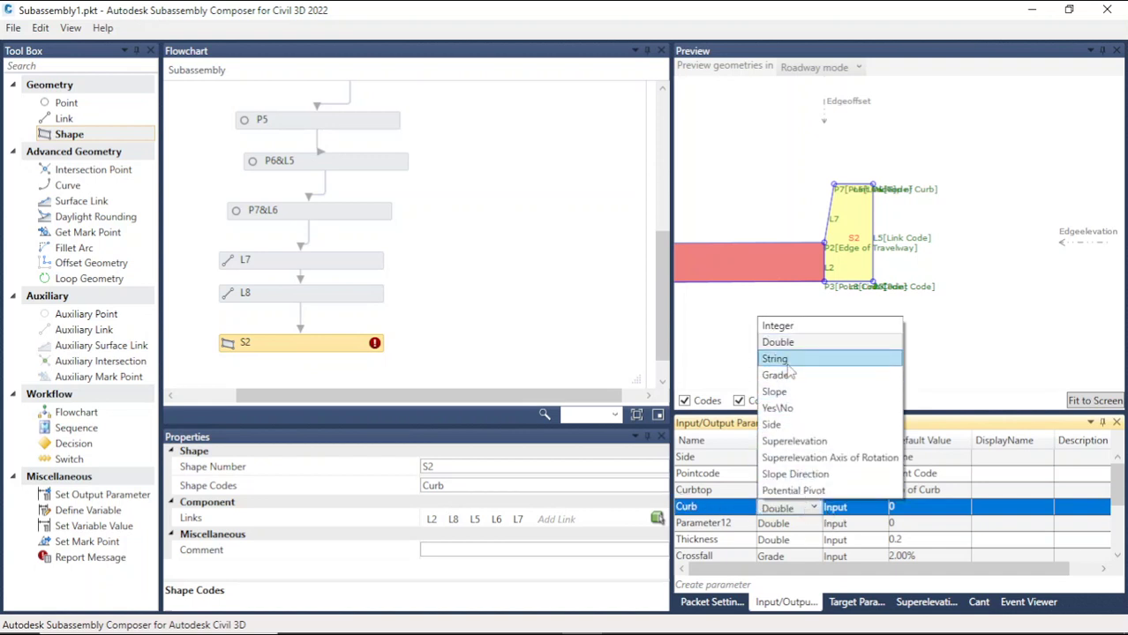
{"action": "left_click", "coordinate": [776, 359]}
{"action": "left_click", "coordinate": [923, 523]}
{"action": "left_click_drag", "start_coordinate": [915, 524], "coordinate": [887, 526]}
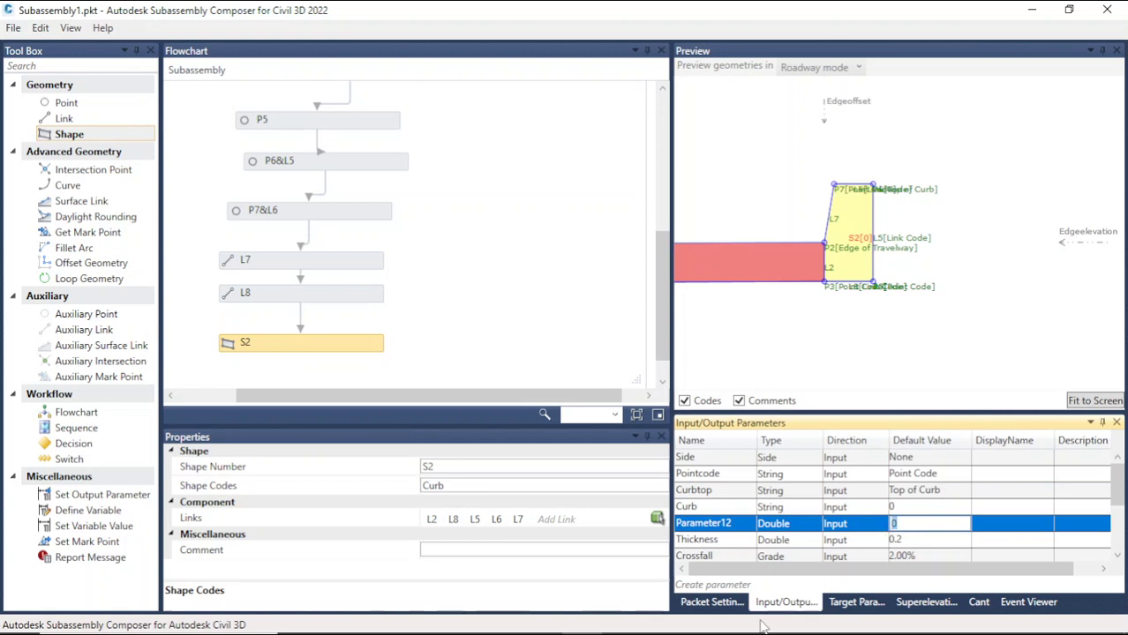
{"action": "left_click", "coordinate": [918, 509]}
{"action": "left_click_drag", "start_coordinate": [916, 510], "coordinate": [868, 514]}
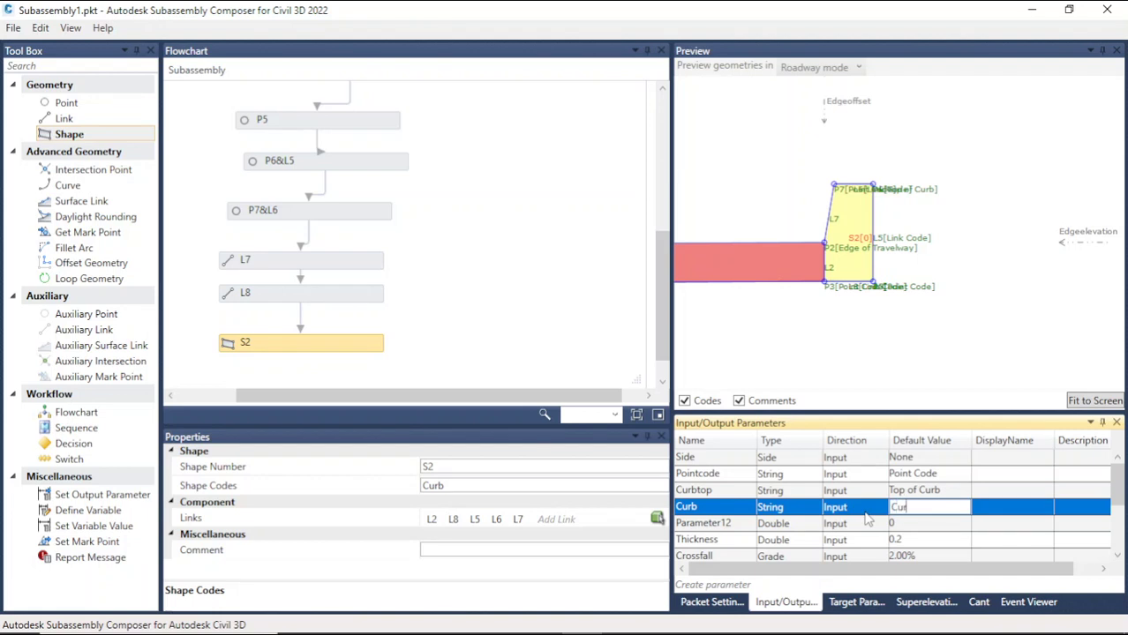
{"action": "left_click", "coordinate": [764, 527]}
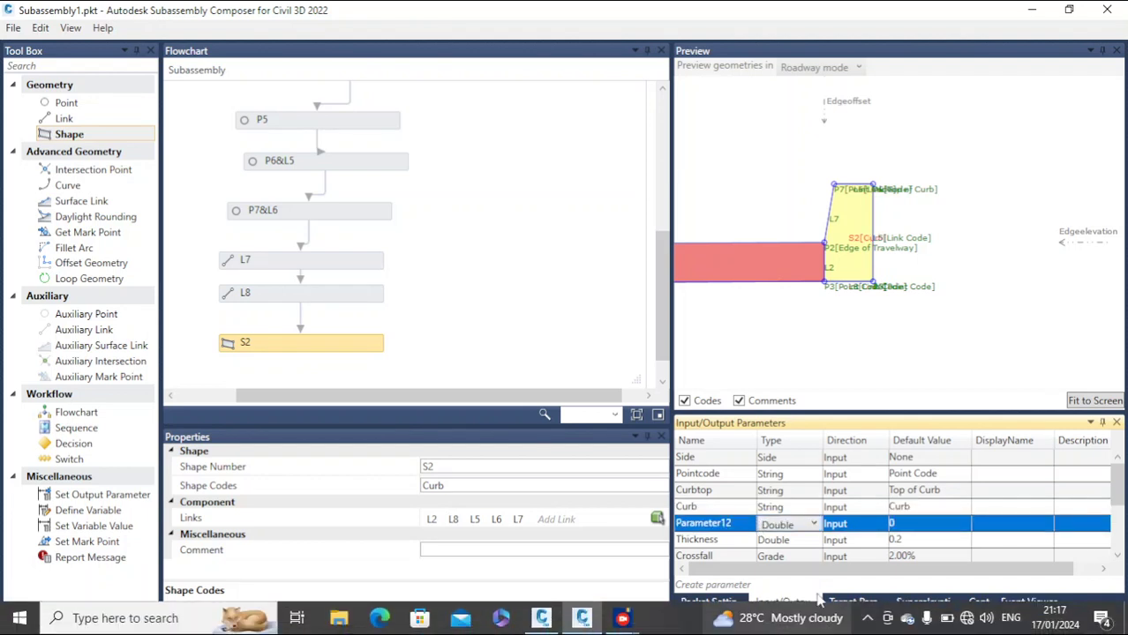
{"action": "left_click", "coordinate": [743, 525]}
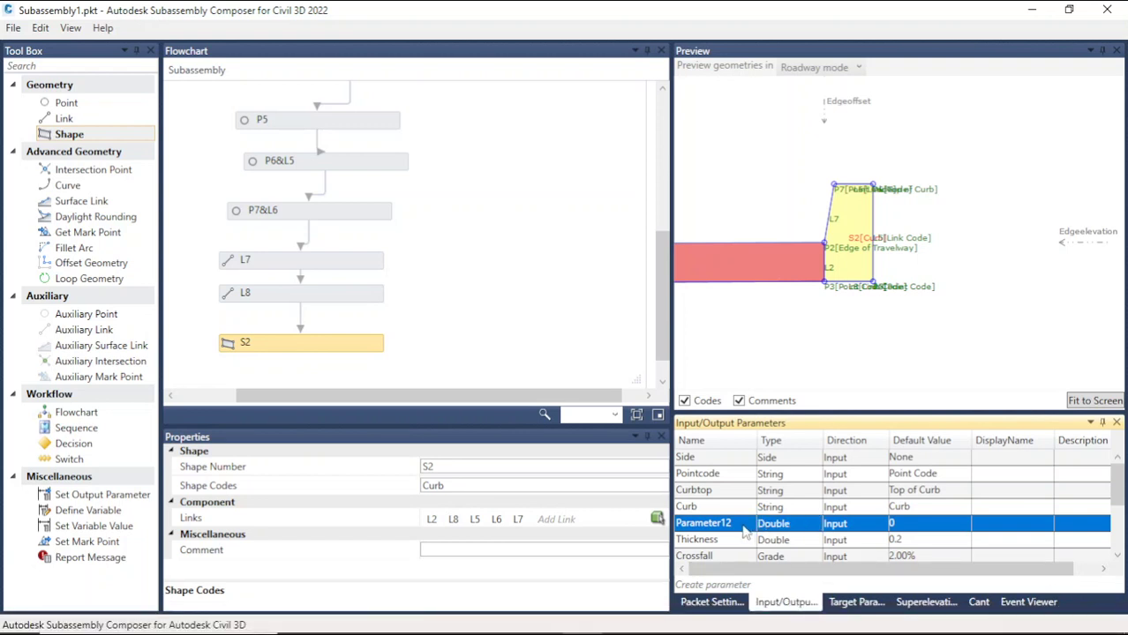
Step: Delete the extra Parameter12 input parameter from the parameter list
{"action": "key", "text": "Delete"}
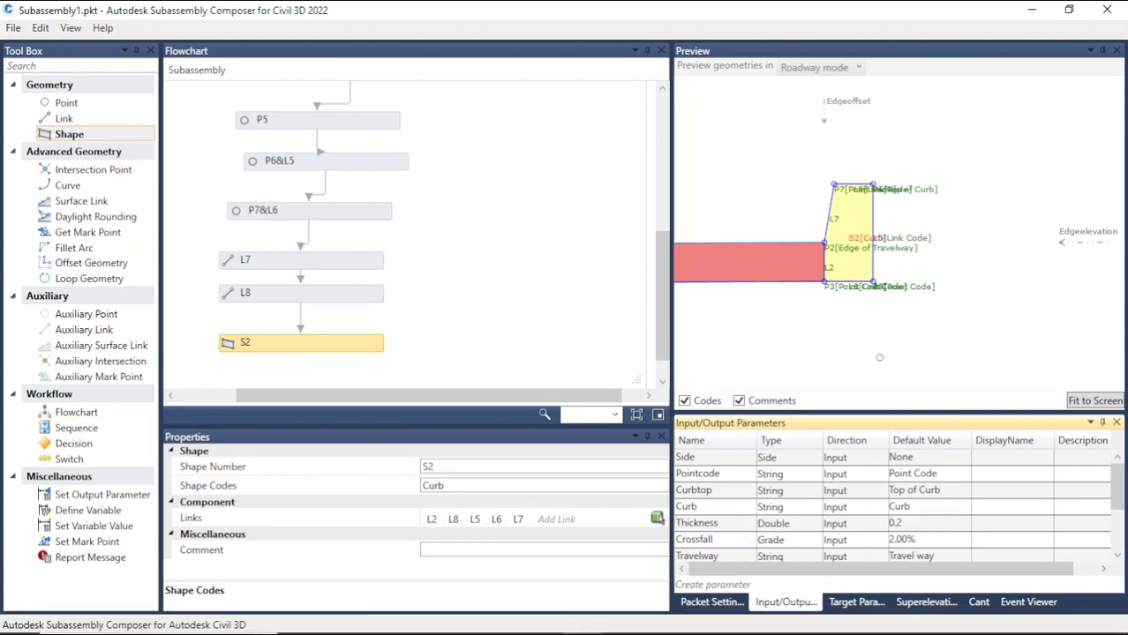
{"action": "left_click", "coordinate": [948, 259]}
{"action": "scroll", "coordinate": [908, 236], "scroll_direction": "up", "scroll_amount": 5}
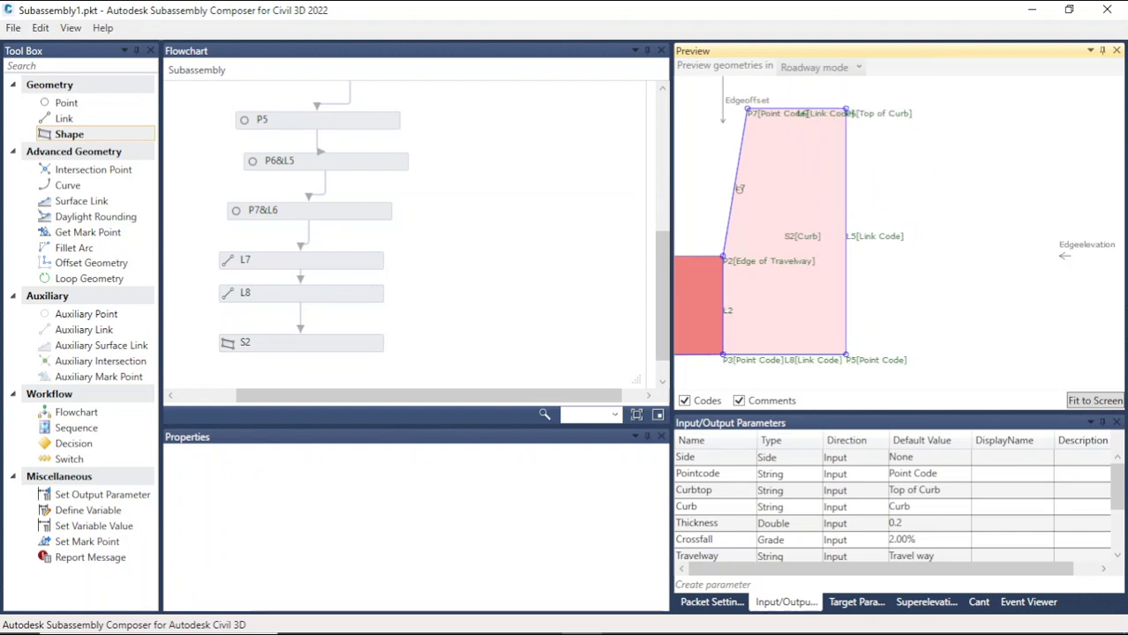
Step: Assign the LinkCode parameter as the link code of link L7 by copying its name into L7's link codes
{"action": "left_click", "coordinate": [737, 188]}
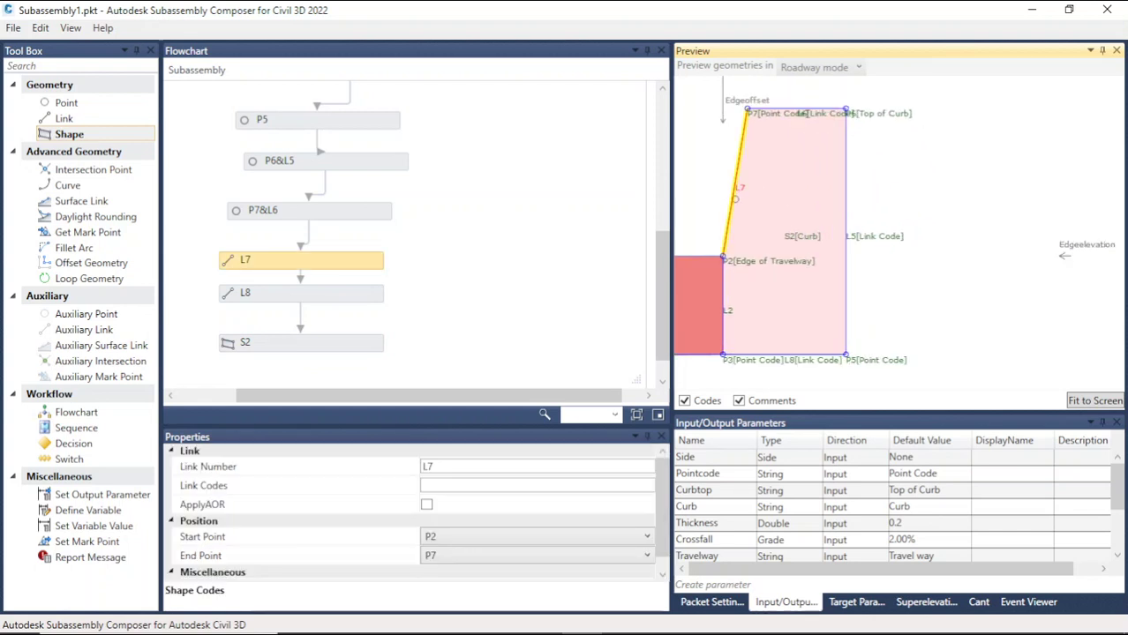
{"action": "scroll", "coordinate": [716, 502], "scroll_direction": "down", "scroll_amount": 3}
{"action": "double_click", "coordinate": [707, 491]}
{"action": "key", "text": "ctrl+c"}
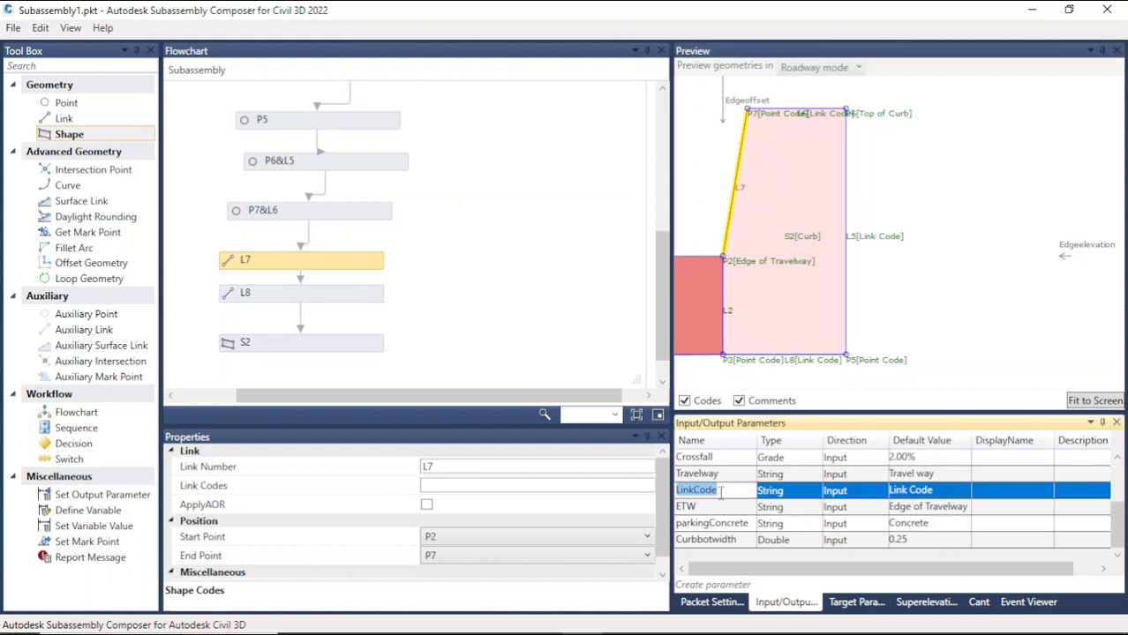
{"action": "left_click", "coordinate": [460, 487]}
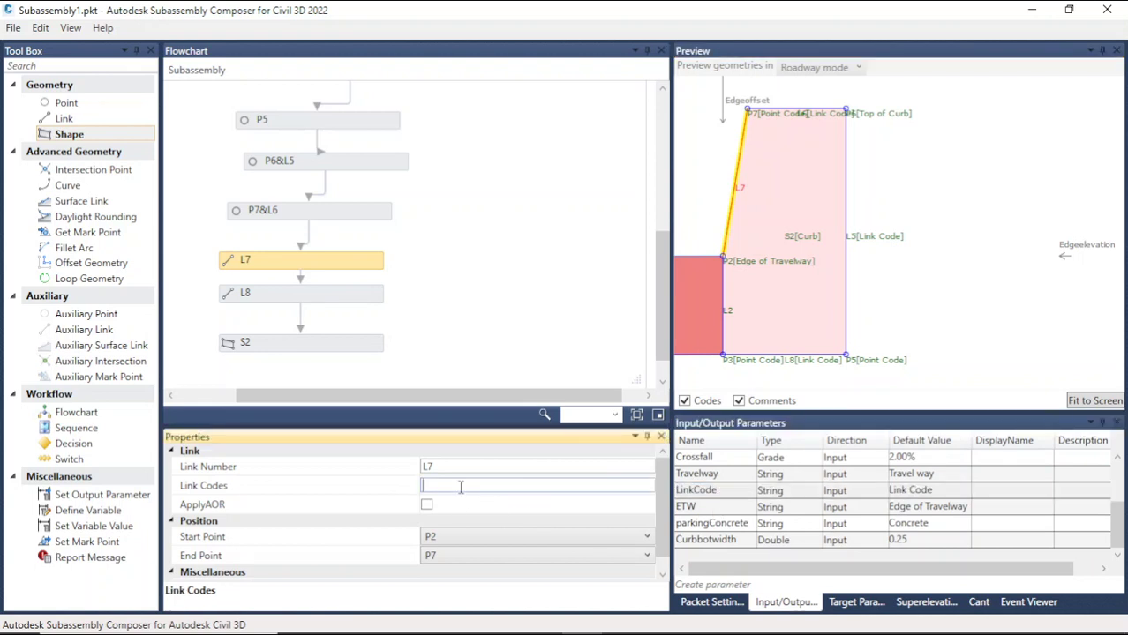
{"action": "key", "text": "ctrl+v"}
{"action": "left_click", "coordinate": [938, 333]}
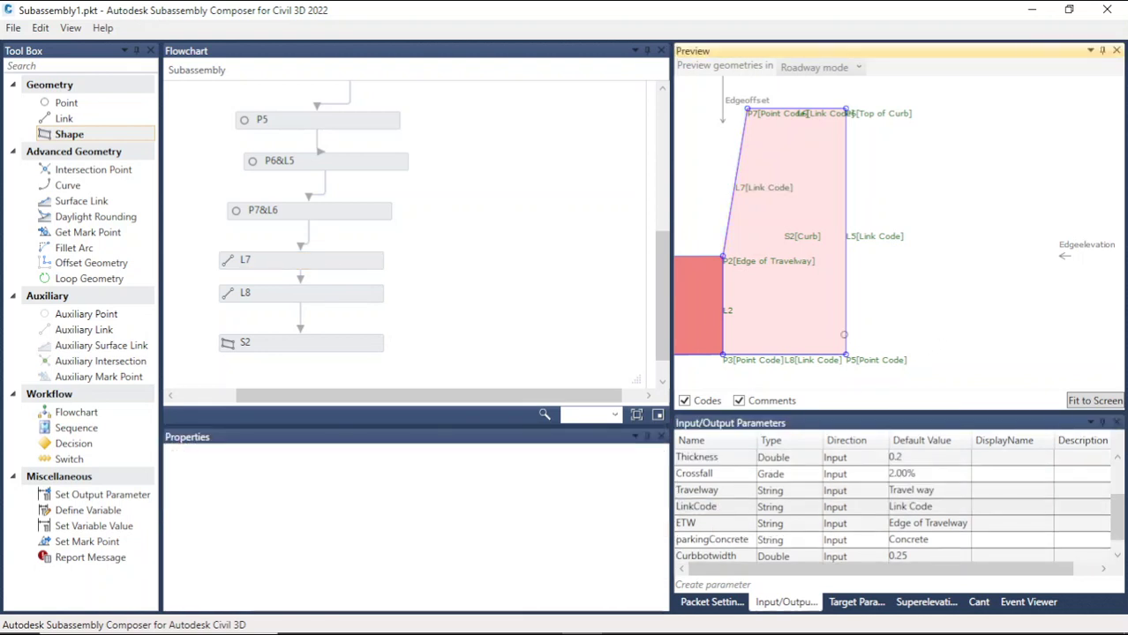
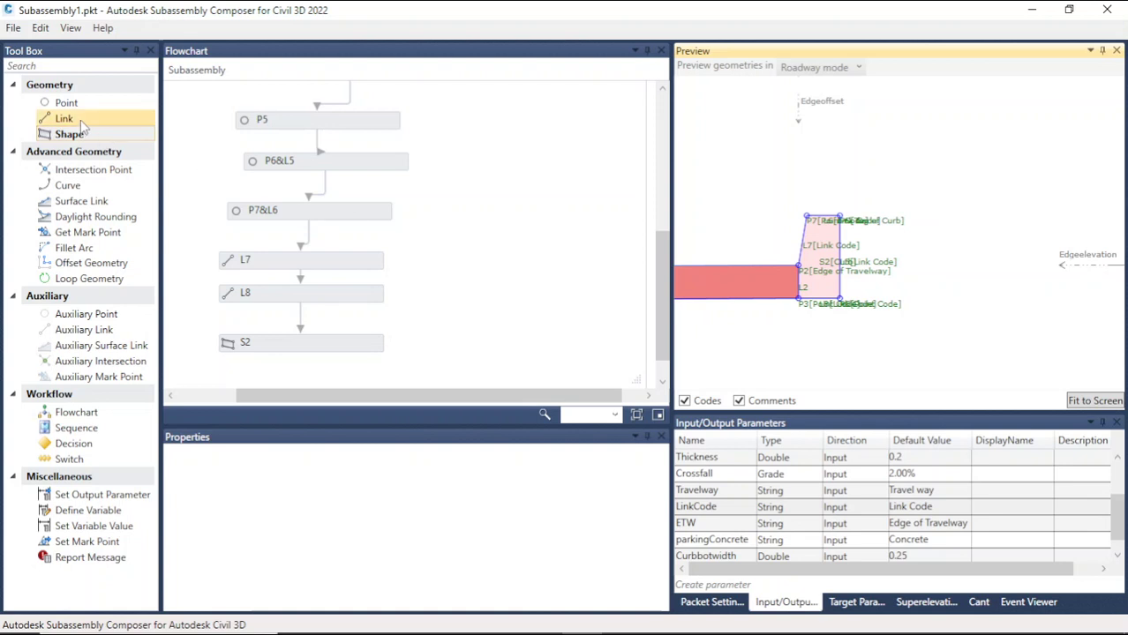
Step: Add a link element to the flowchart and delete it again
{"action": "left_click_drag", "start_coordinate": [80, 123], "coordinate": [581, 276]}
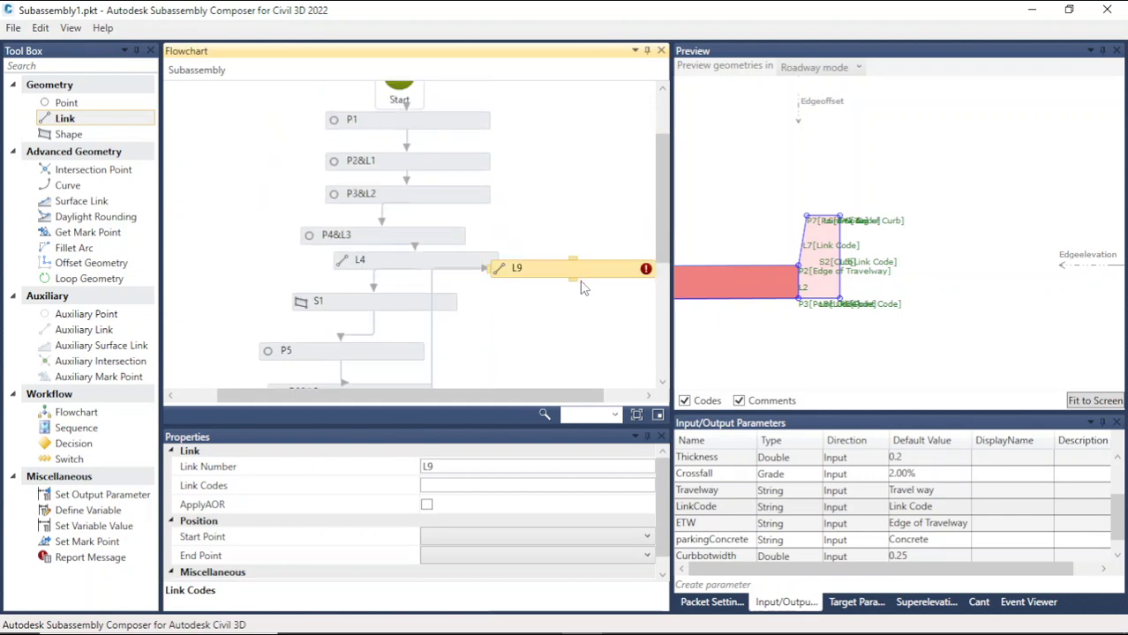
{"action": "key", "text": "Delete"}
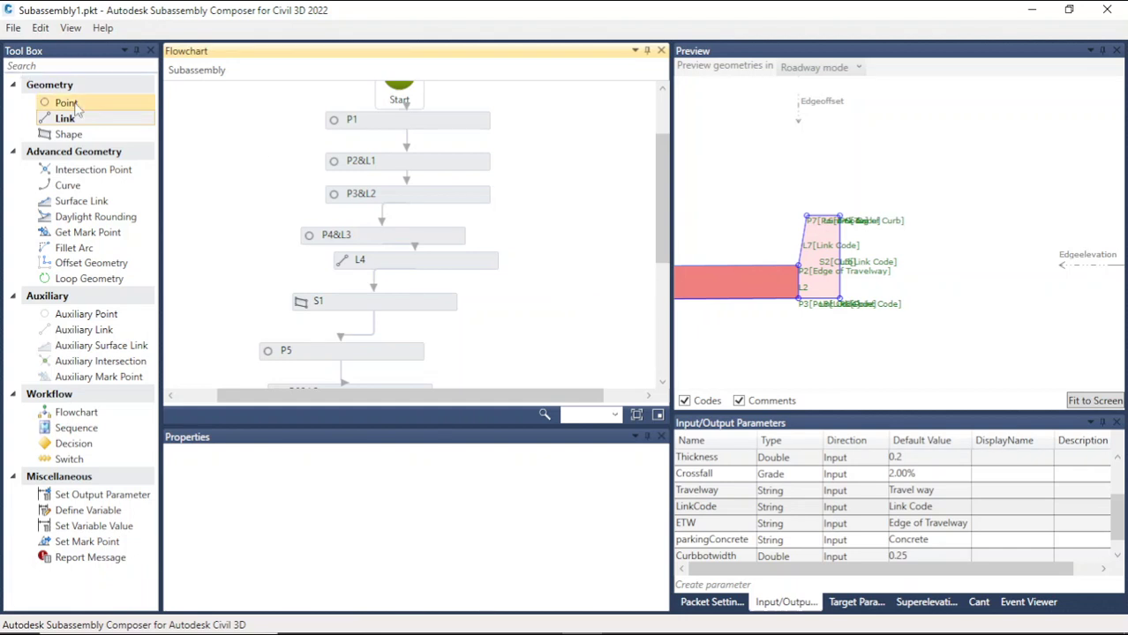
Step: Add a new point P8 to the flowchart beside the start of the sequence
{"action": "left_click_drag", "start_coordinate": [67, 102], "coordinate": [589, 175]}
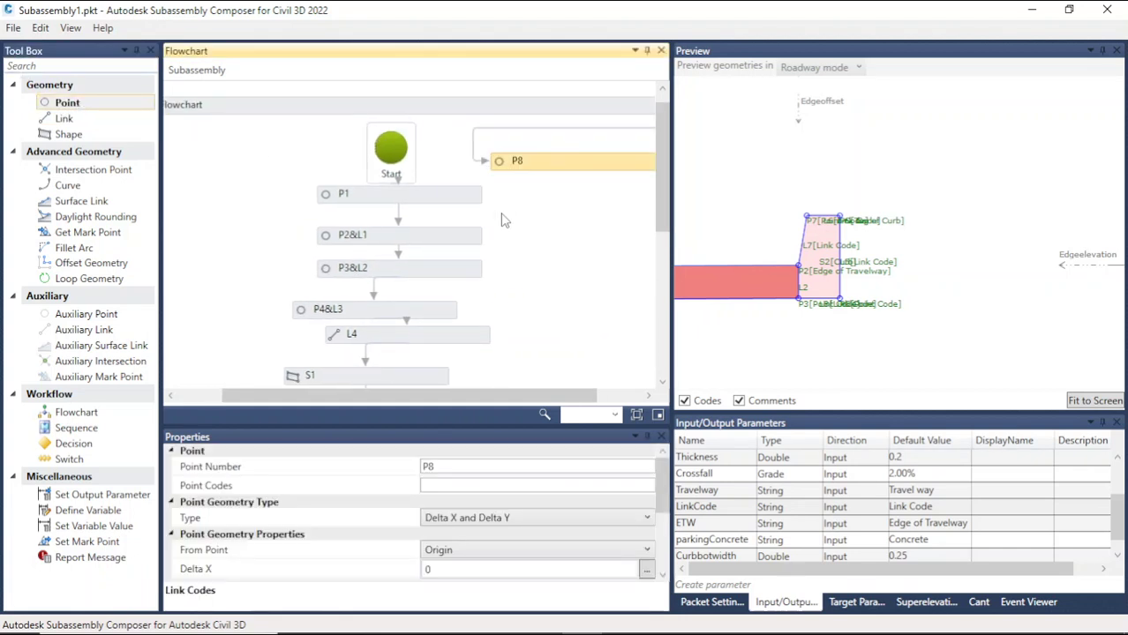
{"action": "scroll", "coordinate": [477, 194], "scroll_direction": "down", "scroll_amount": 3}
{"action": "scroll", "coordinate": [547, 182], "scroll_direction": "up", "scroll_amount": 4}
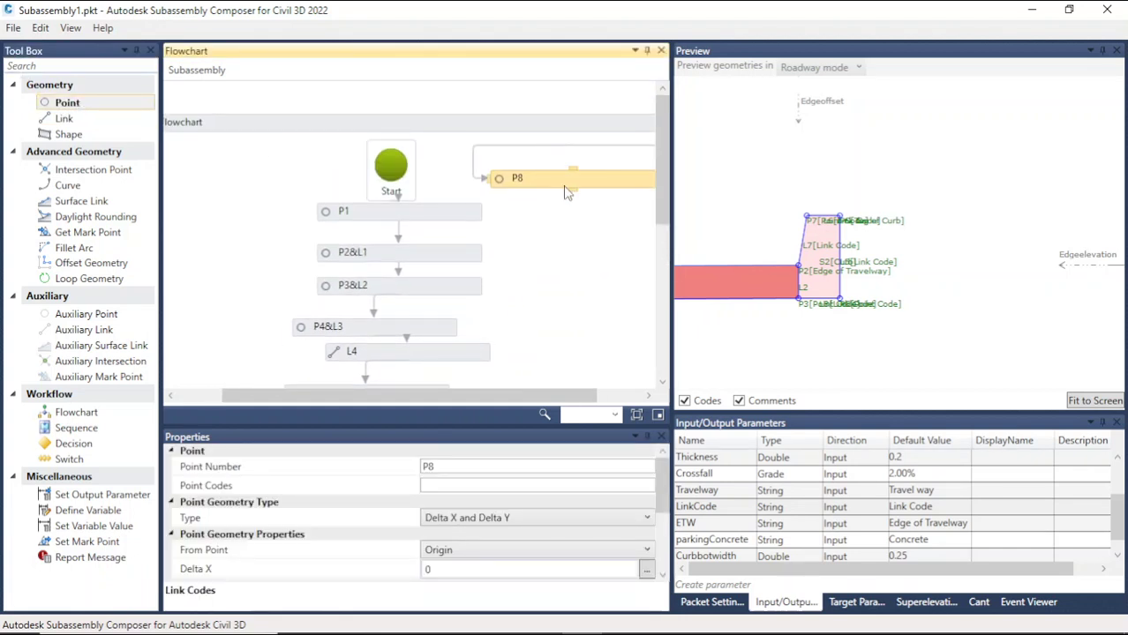
{"action": "left_click_drag", "start_coordinate": [566, 188], "coordinate": [556, 331]}
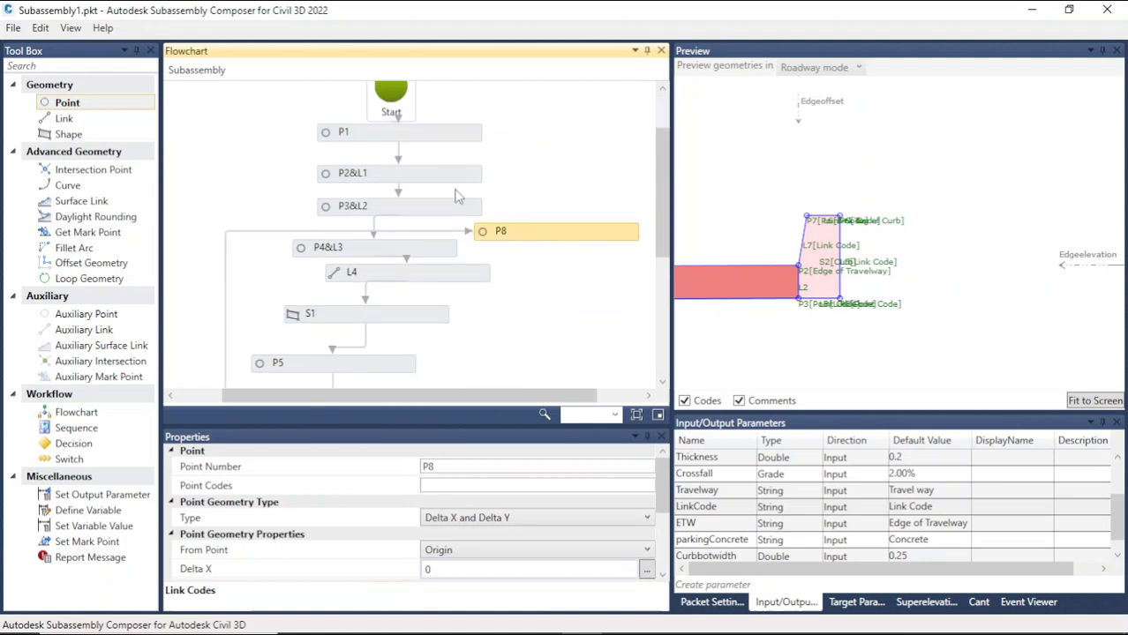
{"action": "scroll", "coordinate": [530, 235], "scroll_direction": "down", "scroll_amount": 1}
{"action": "left_click", "coordinate": [410, 191]}
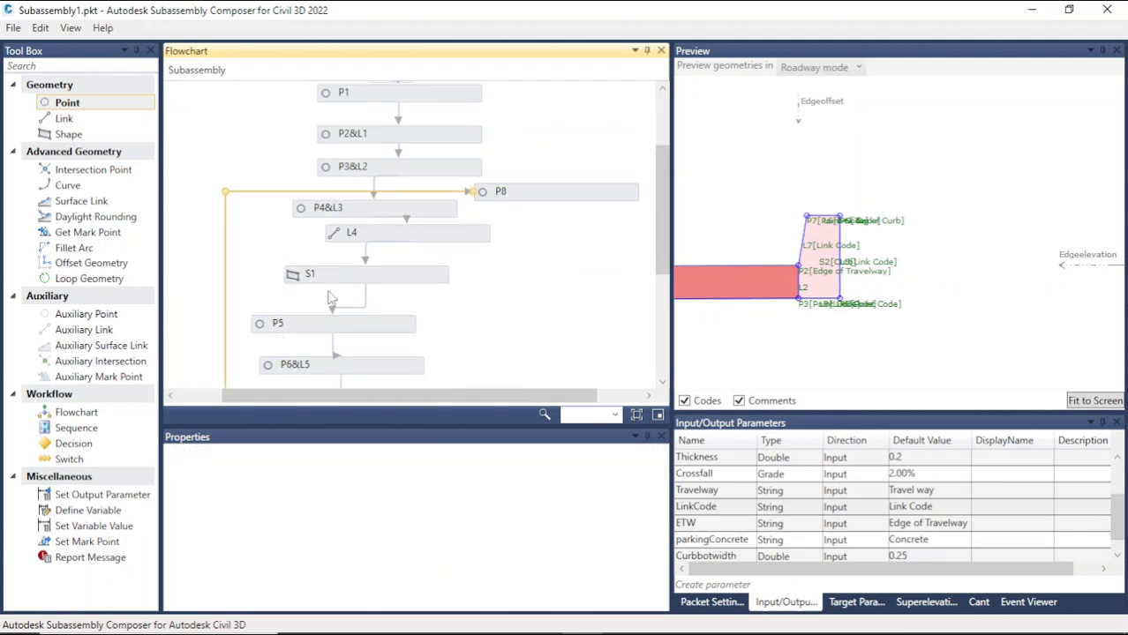
{"action": "scroll", "coordinate": [335, 287], "scroll_direction": "down", "scroll_amount": 3}
{"action": "scroll", "coordinate": [333, 282], "scroll_direction": "down", "scroll_amount": 3}
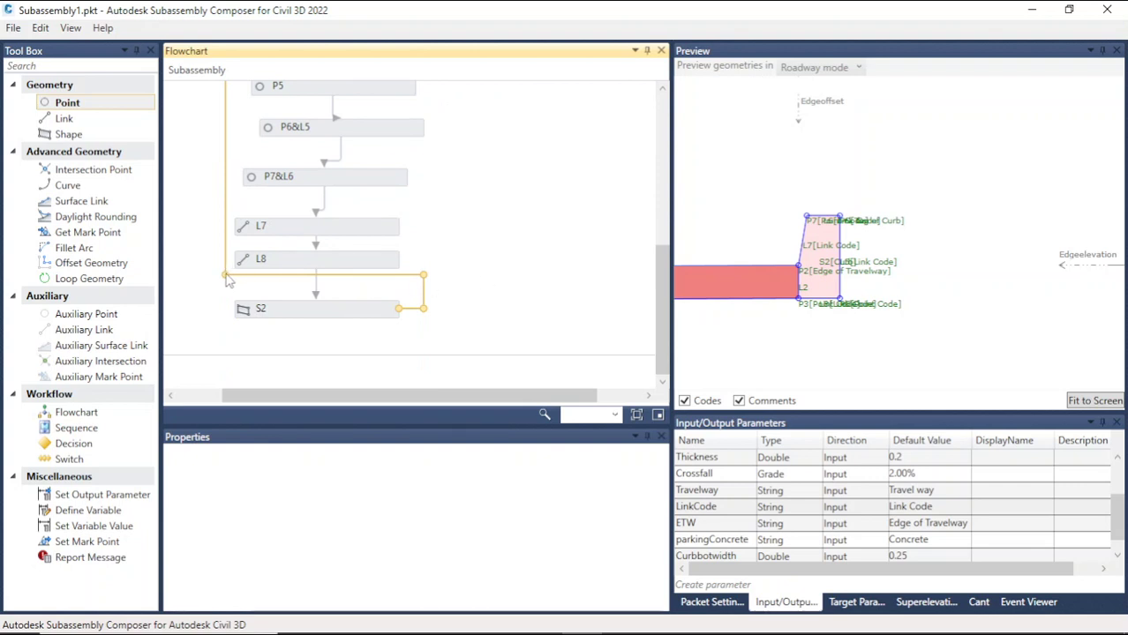
Step: Connect the flowchart sequence from shape S2 on to point P8
{"action": "left_click_drag", "start_coordinate": [227, 279], "coordinate": [491, 285]}
{"action": "scroll", "coordinate": [527, 296], "scroll_direction": "up", "scroll_amount": 4}
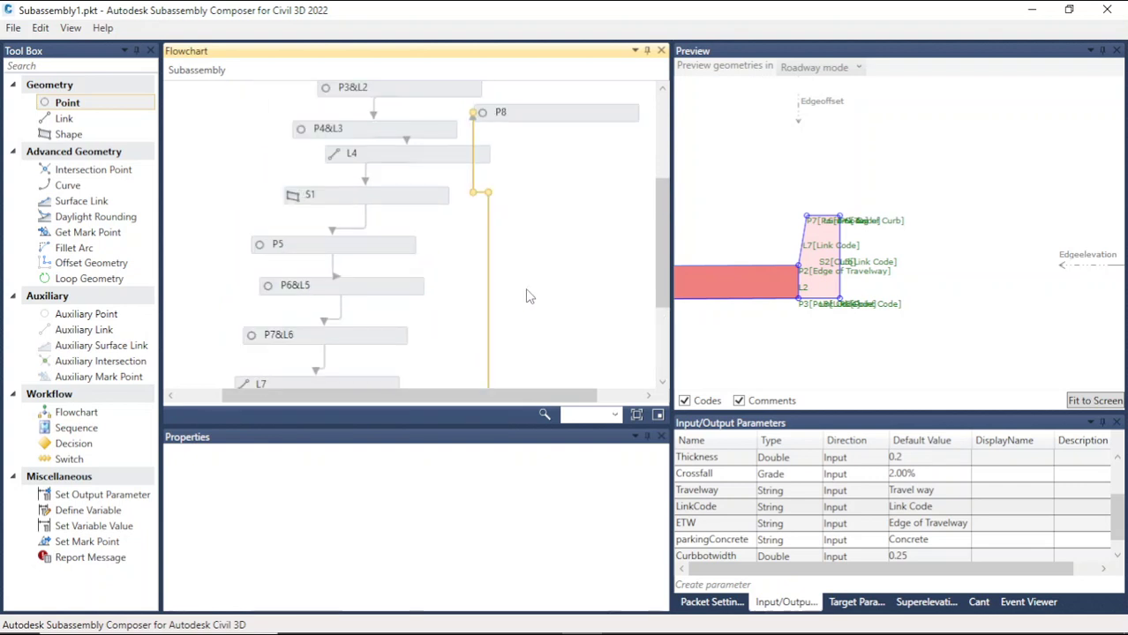
{"action": "scroll", "coordinate": [527, 296], "scroll_direction": "up", "scroll_amount": 3}
{"action": "left_click_drag", "start_coordinate": [539, 235], "coordinate": [581, 149]}
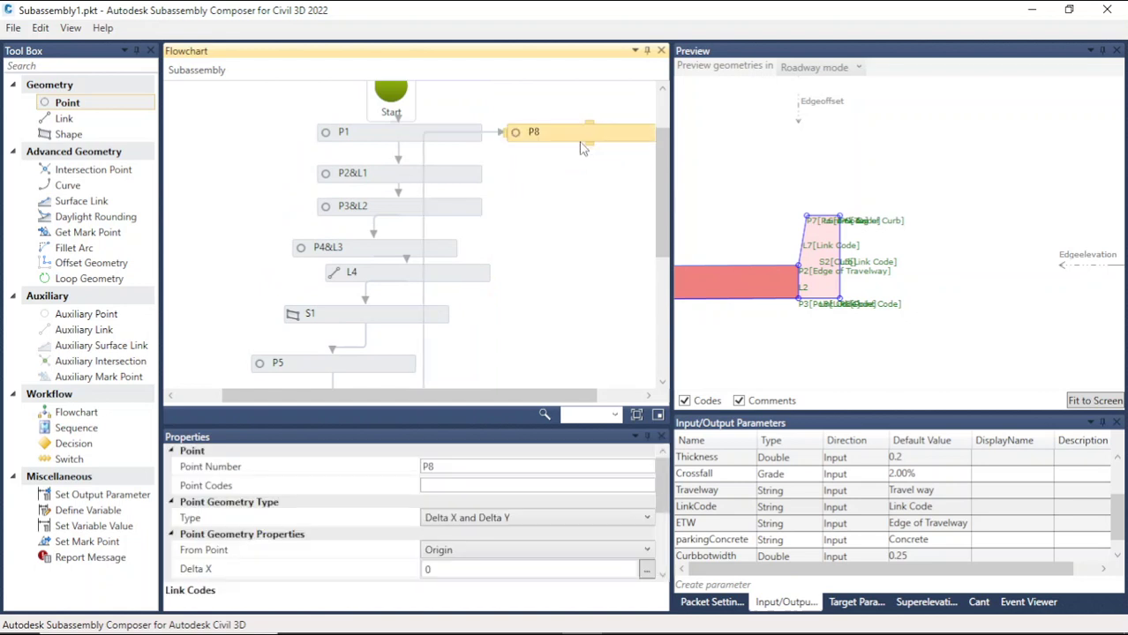
{"action": "left_click", "coordinate": [423, 200]}
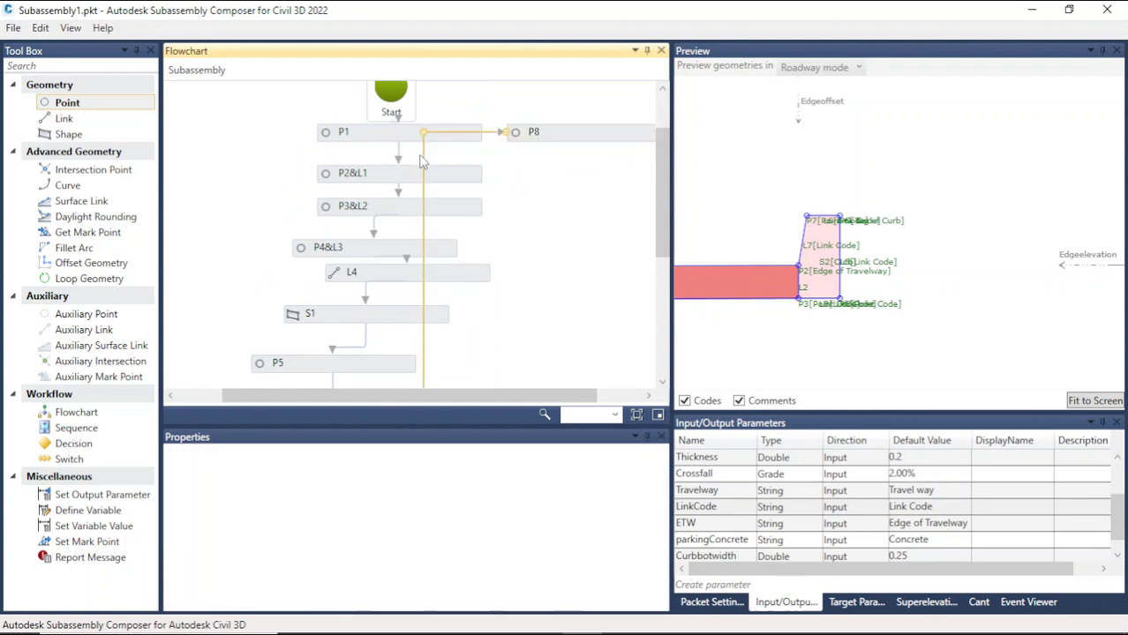
{"action": "left_click_drag", "start_coordinate": [423, 133], "coordinate": [499, 154]}
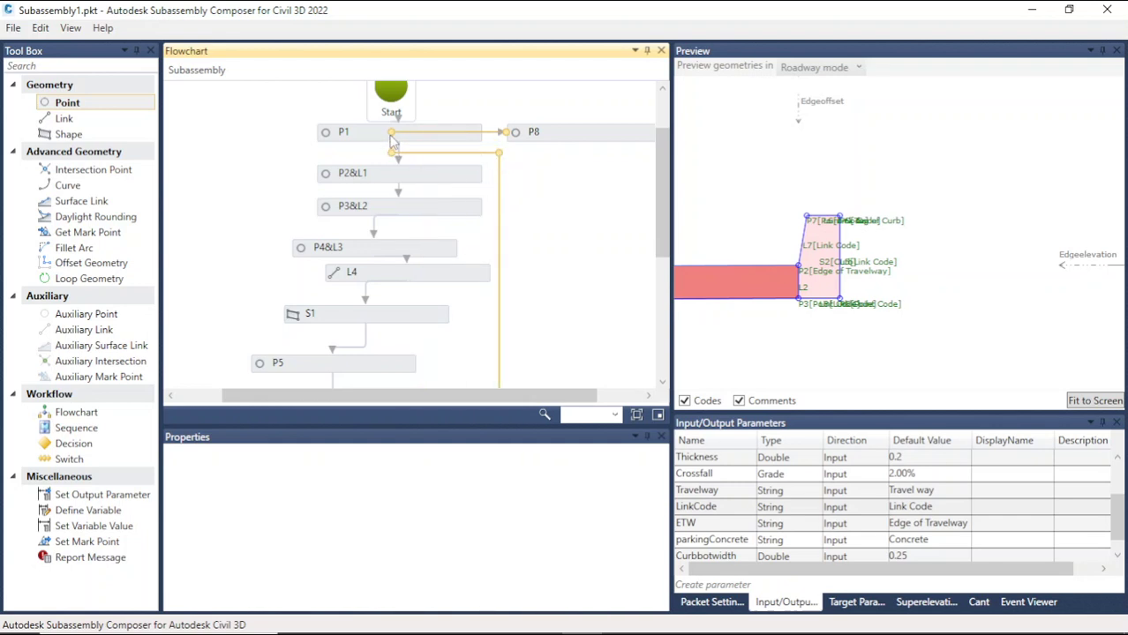
{"action": "left_click_drag", "start_coordinate": [391, 140], "coordinate": [471, 133]}
{"action": "left_click", "coordinate": [533, 183]}
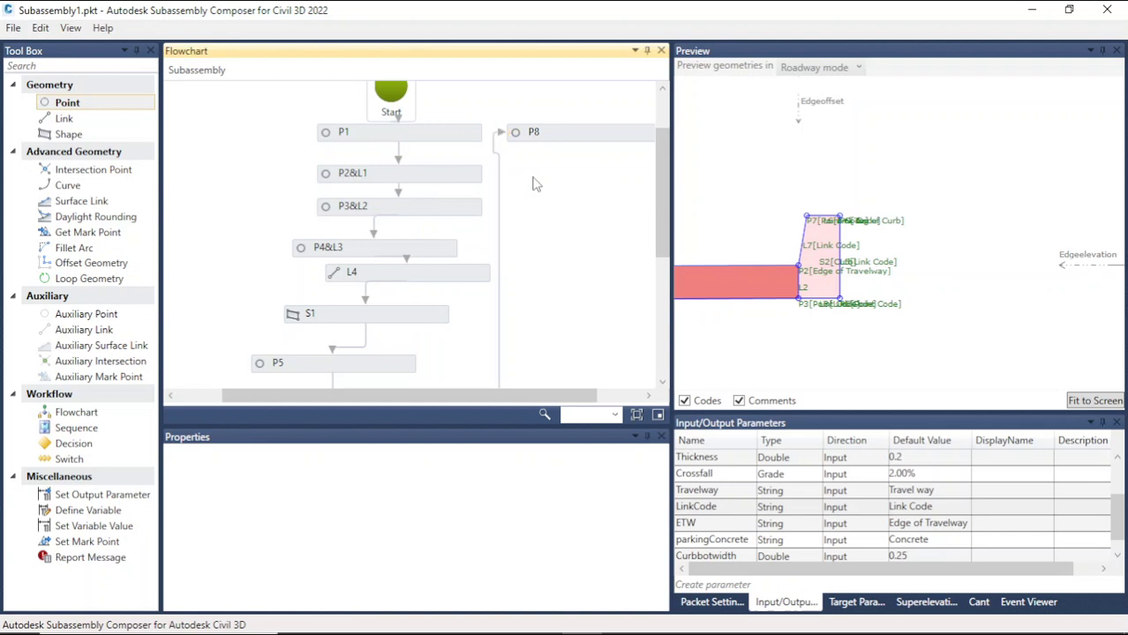
{"action": "left_click_drag", "start_coordinate": [562, 397], "coordinate": [623, 387]}
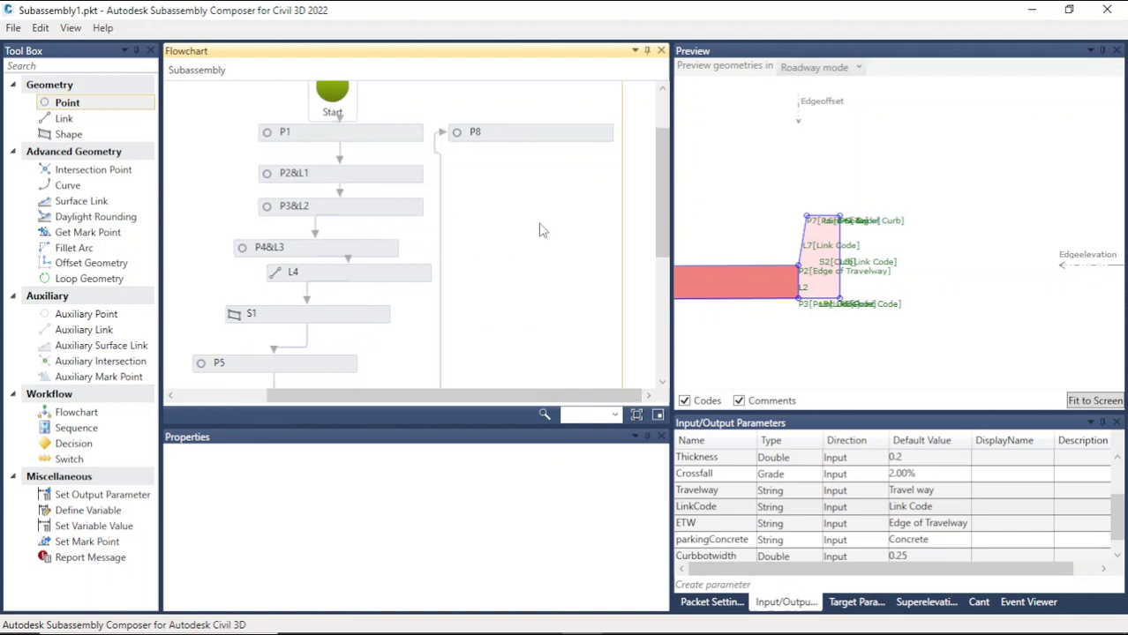
{"action": "left_click", "coordinate": [535, 136]}
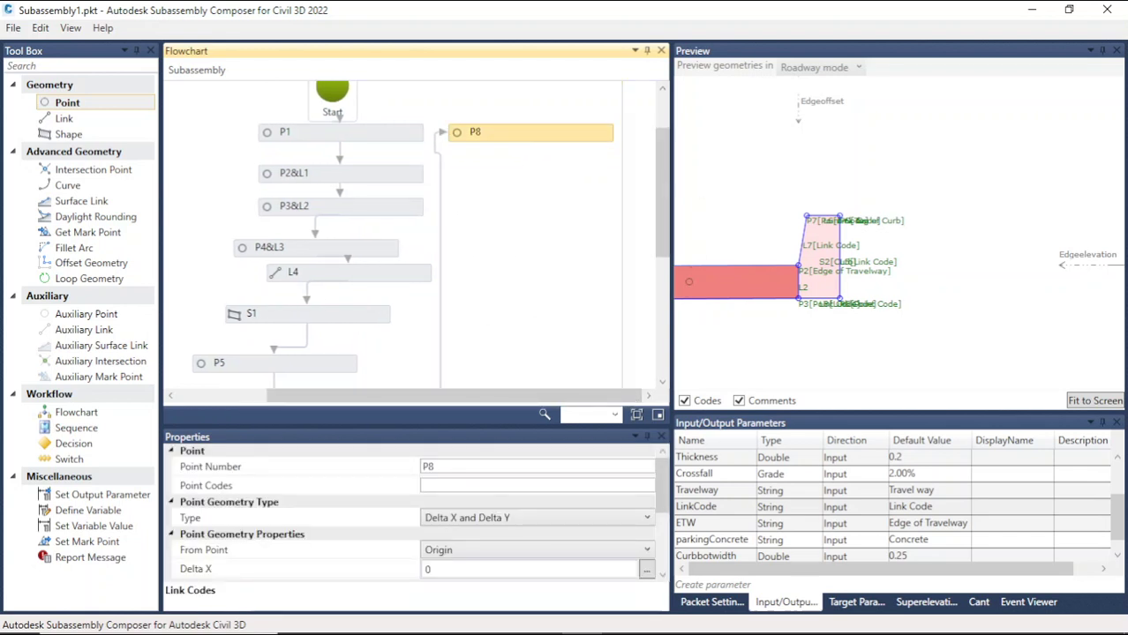
Step: Set point P8's From Point to P6
{"action": "scroll", "coordinate": [821, 219], "scroll_direction": "up", "scroll_amount": 5}
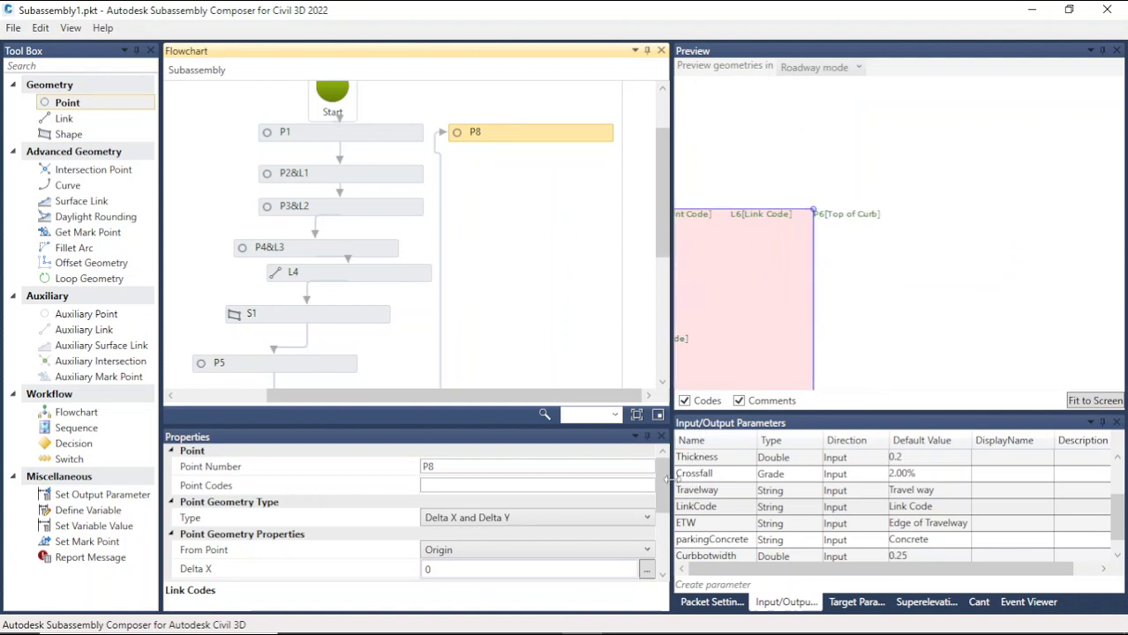
{"action": "scroll", "coordinate": [666, 501], "scroll_direction": "down", "scroll_amount": 3}
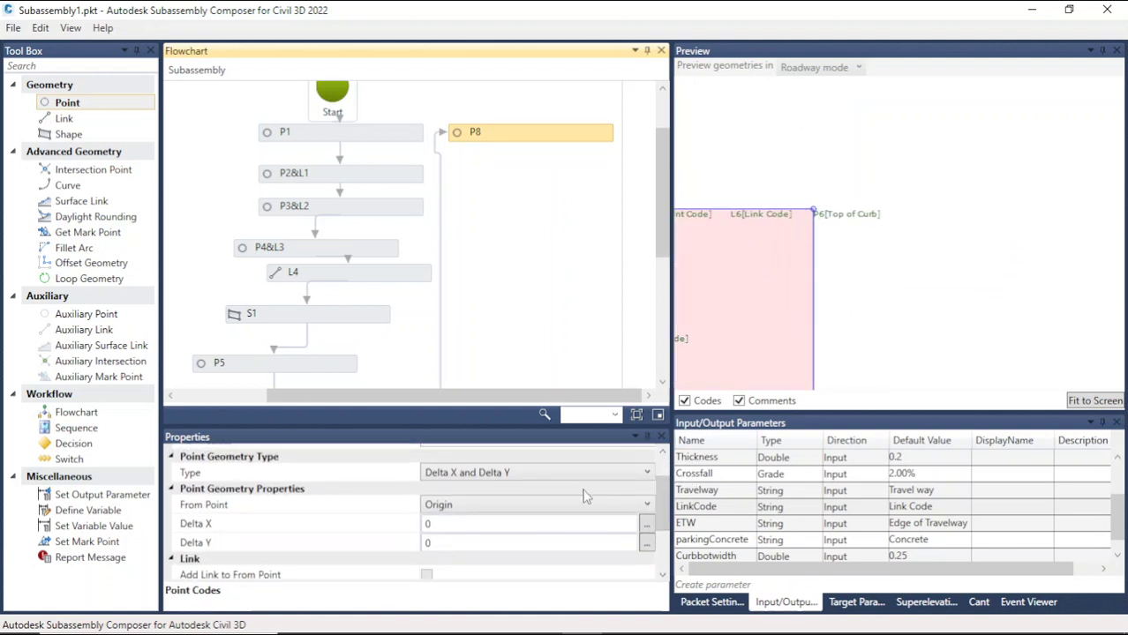
{"action": "left_click", "coordinate": [568, 503]}
{"action": "left_click", "coordinate": [477, 388]}
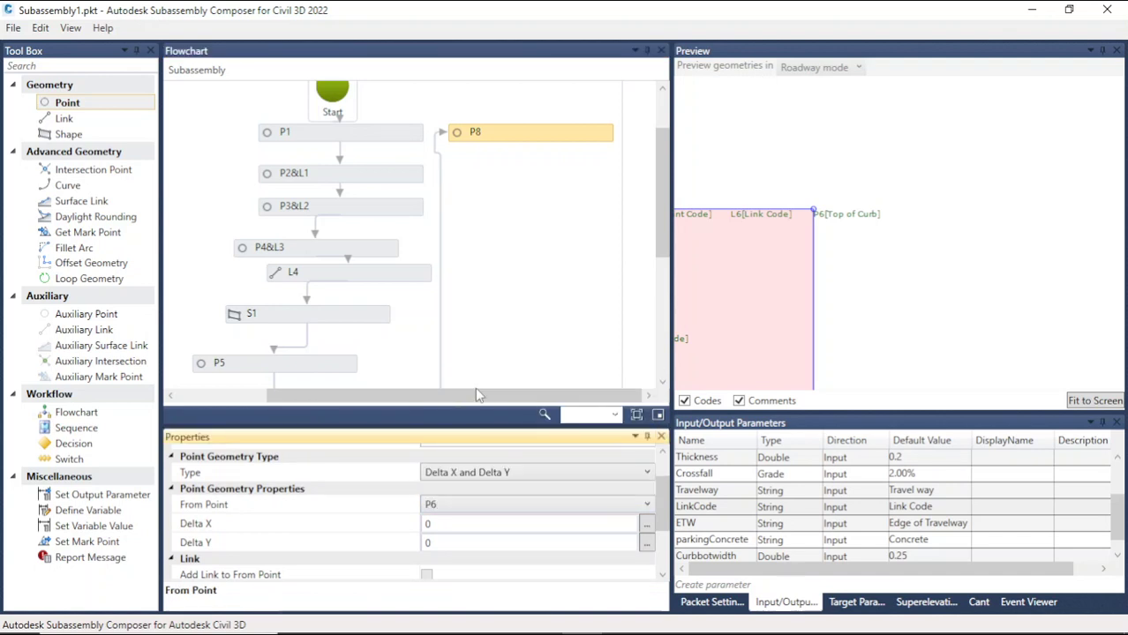
{"action": "scroll", "coordinate": [667, 539], "scroll_direction": "down", "scroll_amount": 2}
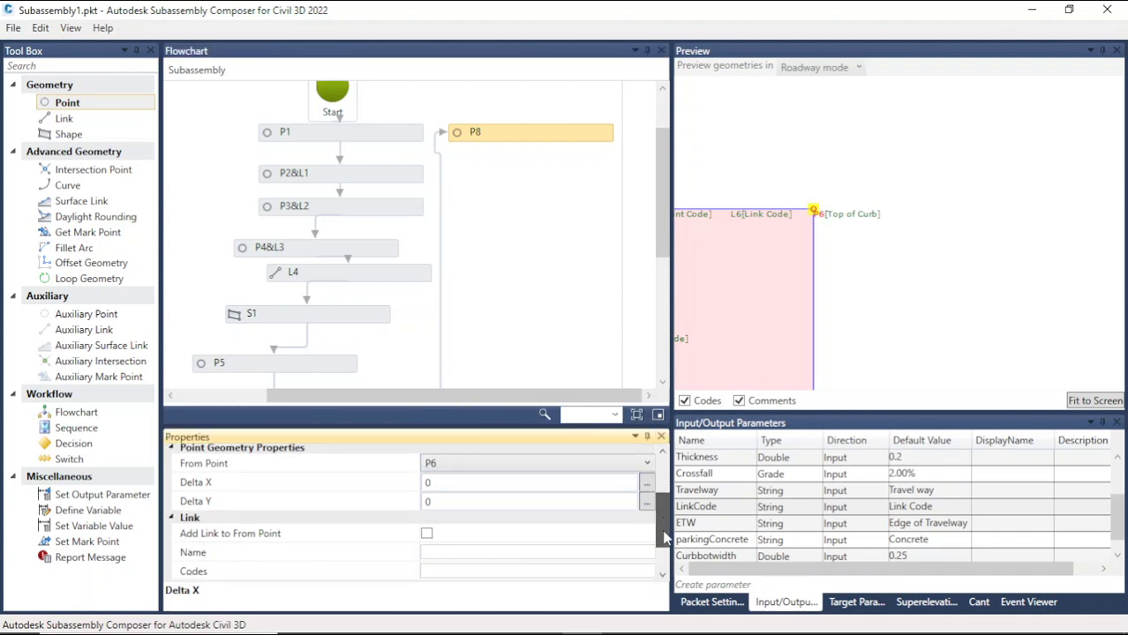
{"action": "left_click", "coordinate": [449, 501]}
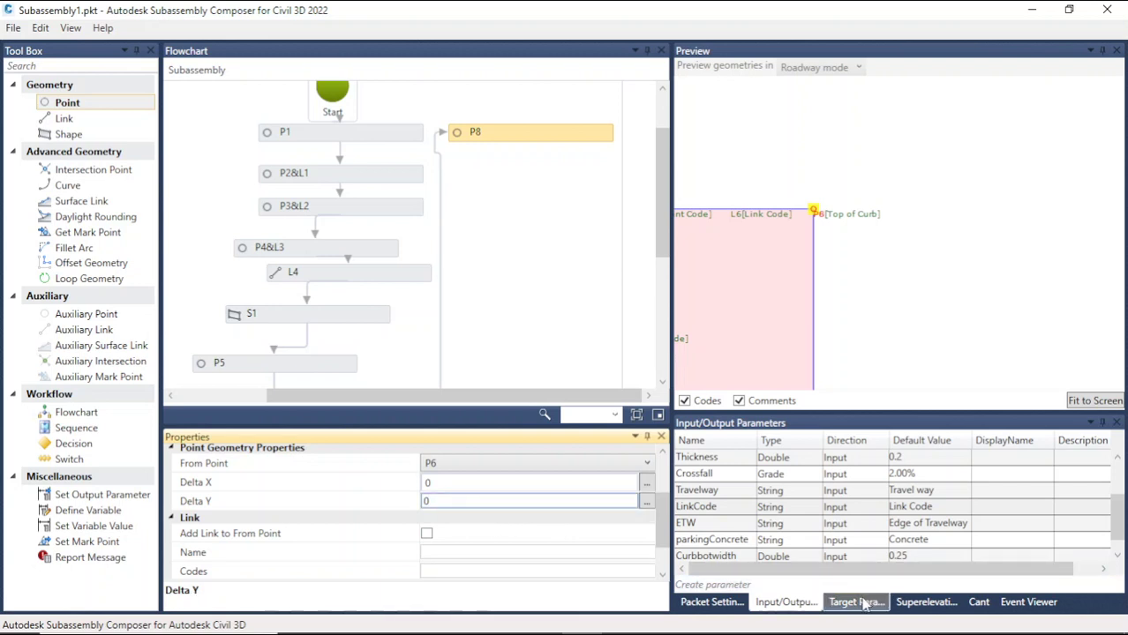
Step: Create a new input parameter named Walkway
{"action": "left_click", "coordinate": [746, 586]}
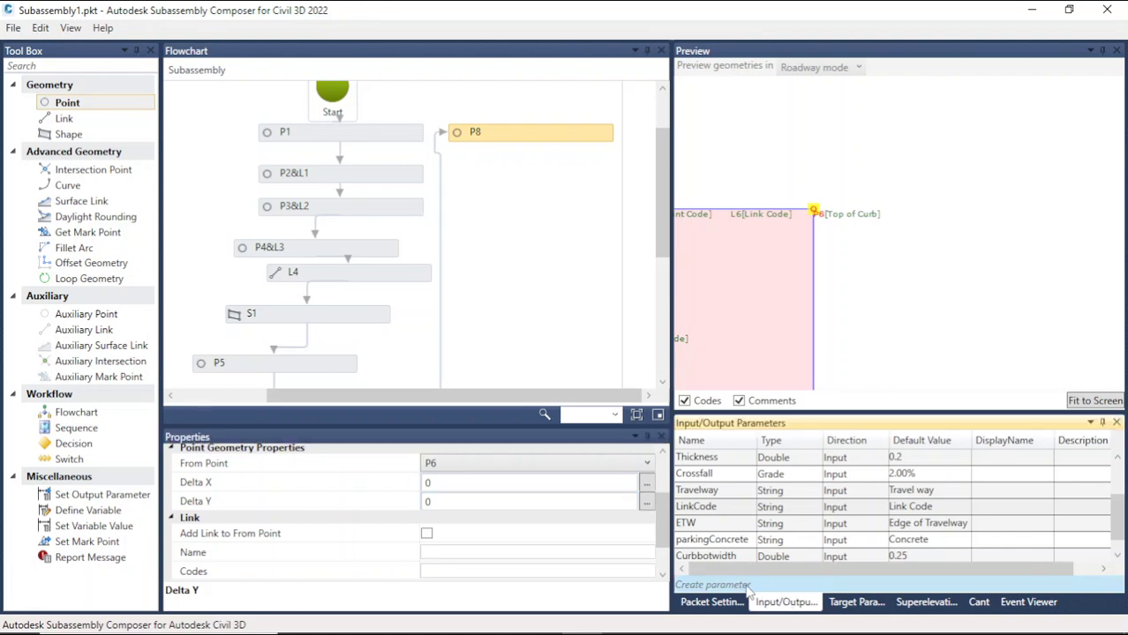
{"action": "left_click", "coordinate": [761, 524]}
{"action": "left_click", "coordinate": [744, 526]}
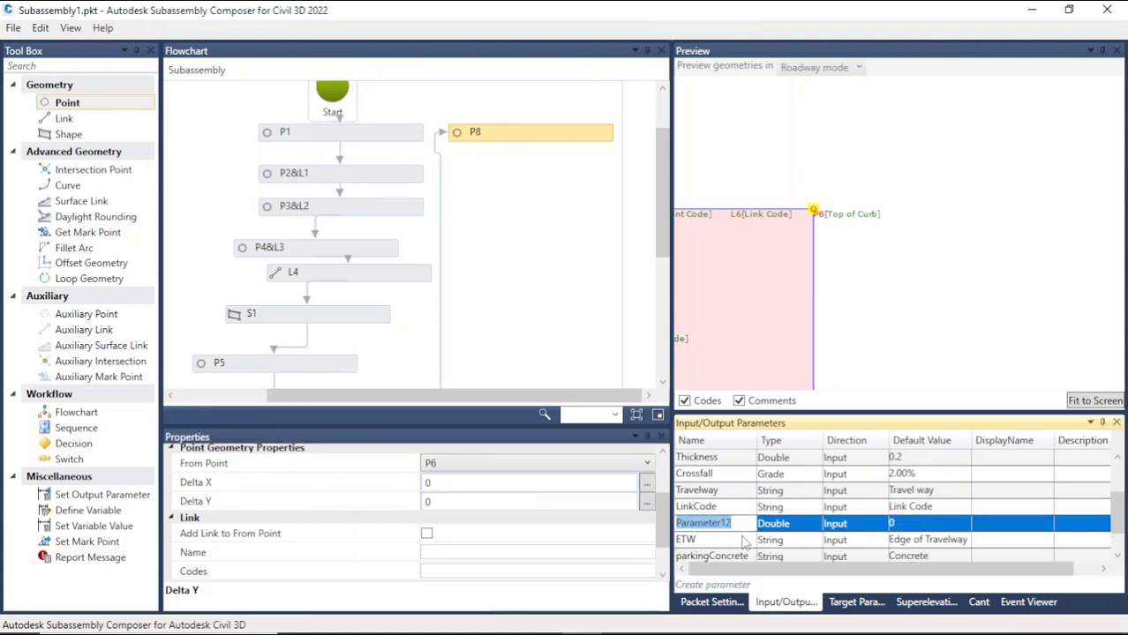
{"action": "type", "text": "Walkway"}
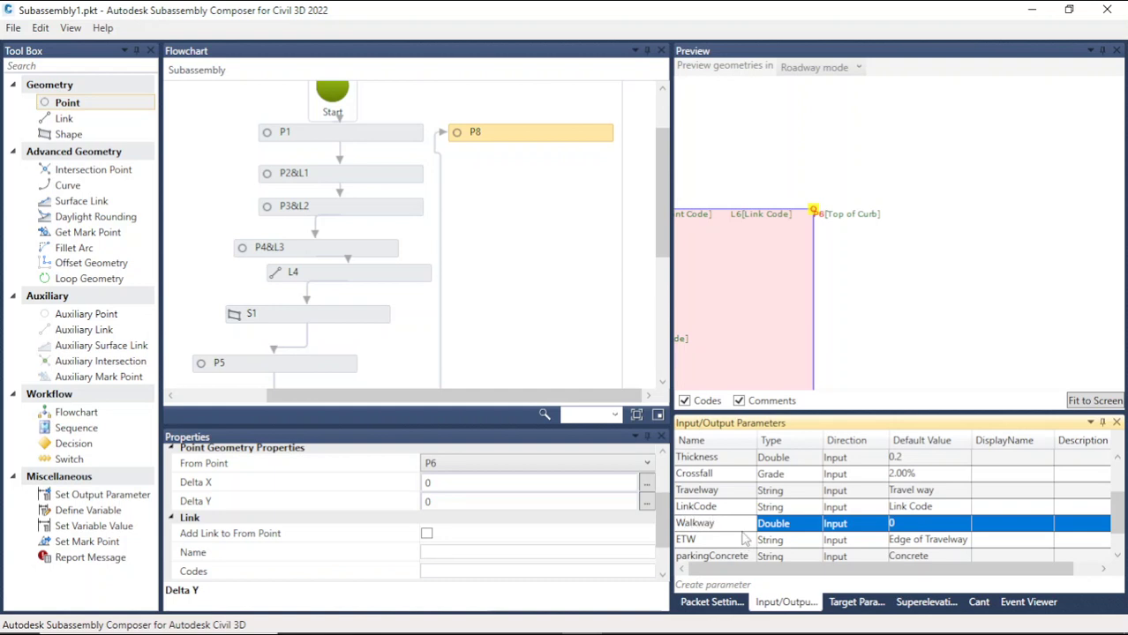
Step: Set the Walkway parameter's type to String and its default value to Walkway
{"action": "left_click", "coordinate": [787, 528]}
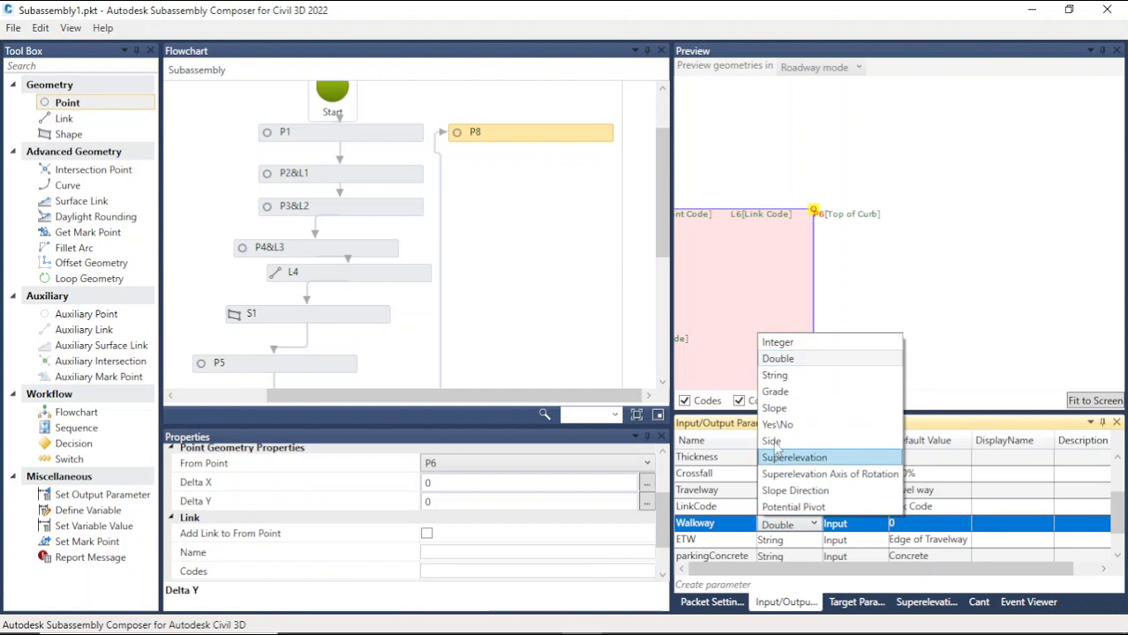
{"action": "left_click", "coordinate": [776, 377]}
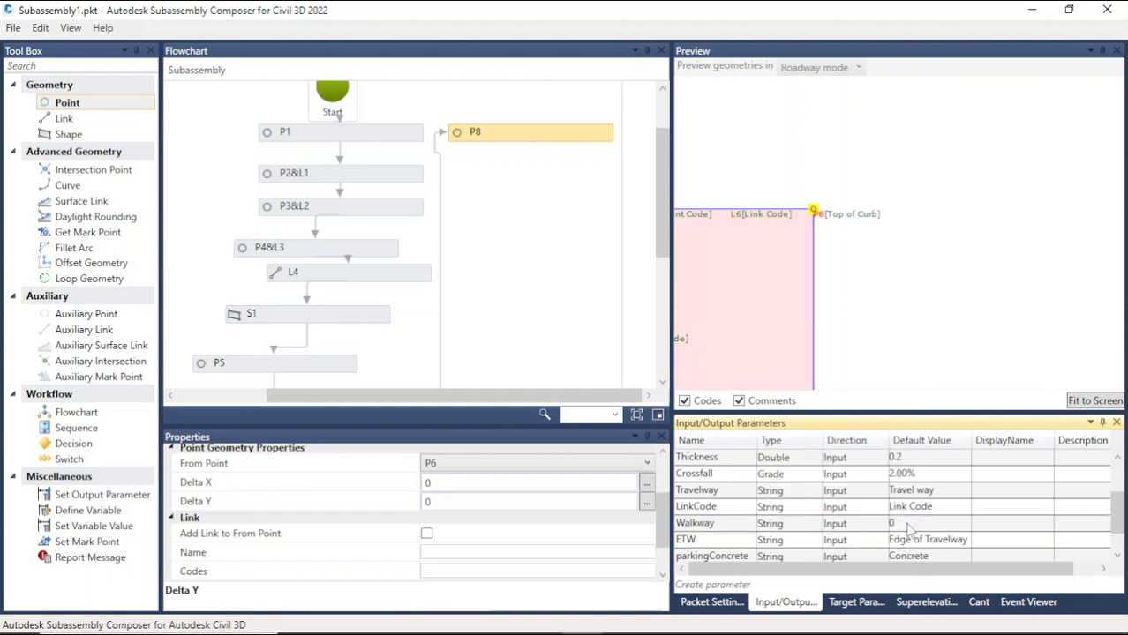
{"action": "left_click", "coordinate": [910, 524]}
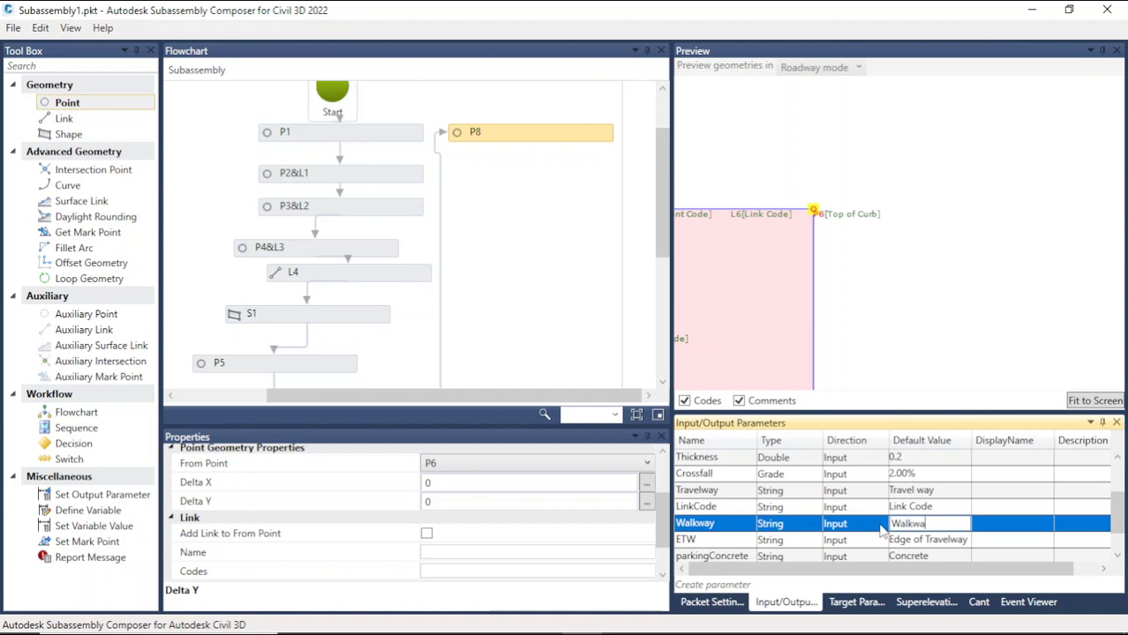
{"action": "left_click", "coordinate": [735, 523]}
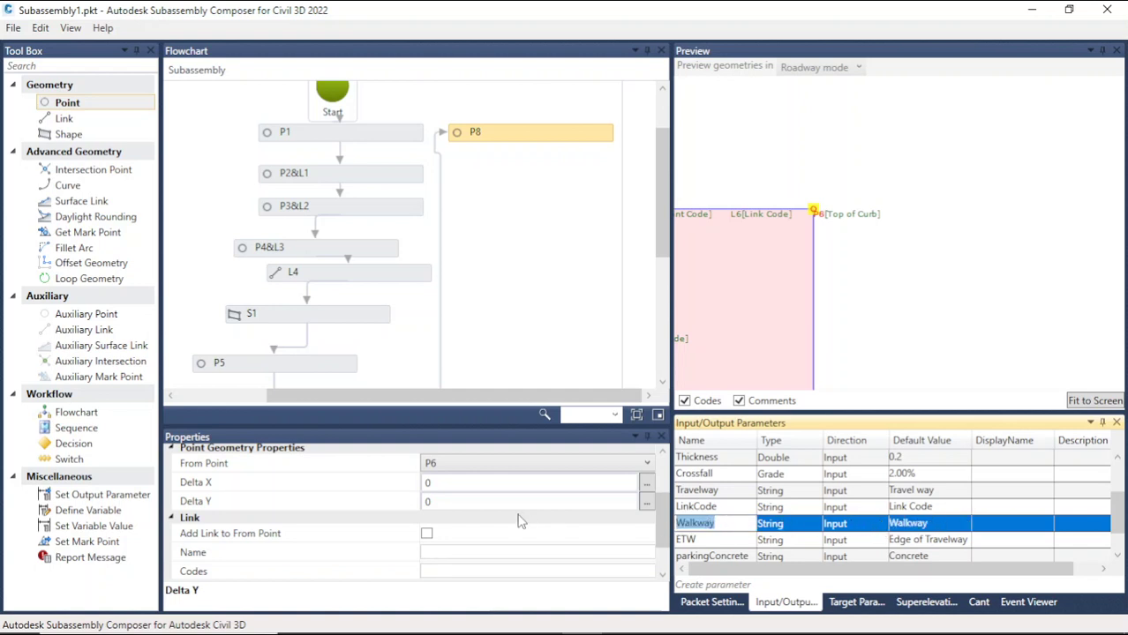
Step: Review point P8's code and offset properties against its location in the preview
{"action": "scroll", "coordinate": [503, 508], "scroll_direction": "up", "scroll_amount": 2}
{"action": "left_click", "coordinate": [454, 477]}
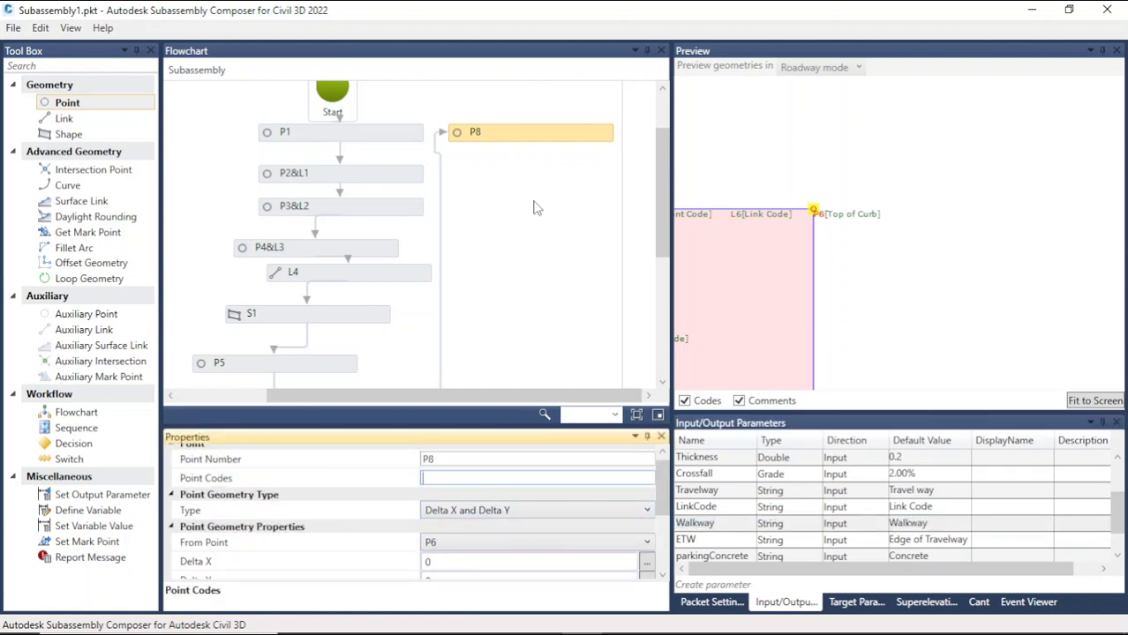
{"action": "left_click", "coordinate": [954, 270]}
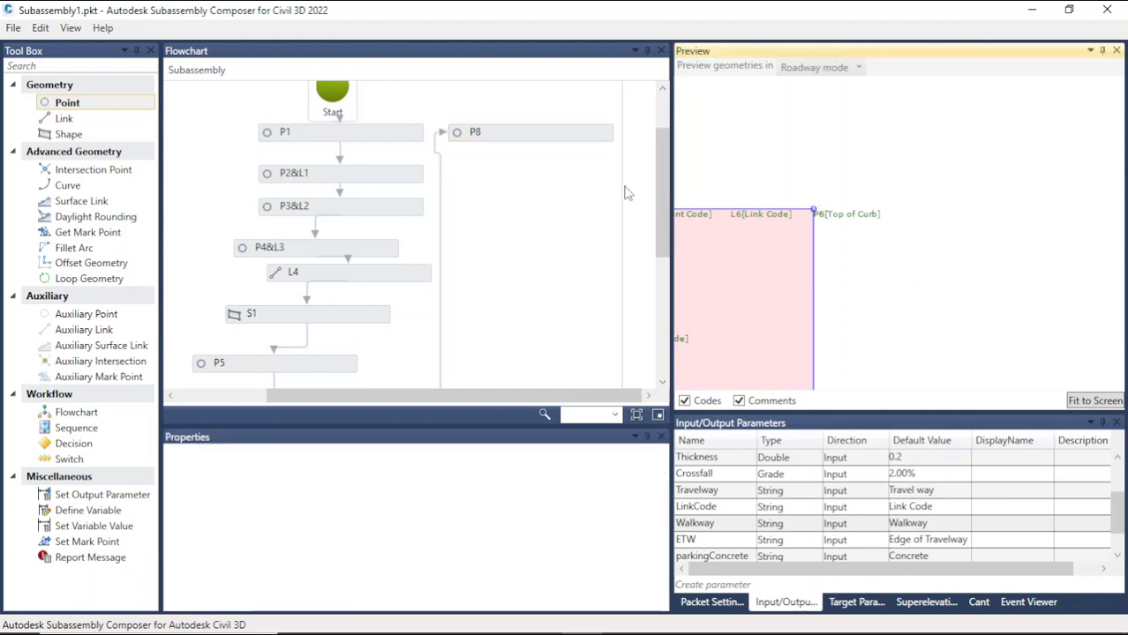
{"action": "left_click", "coordinate": [555, 143]}
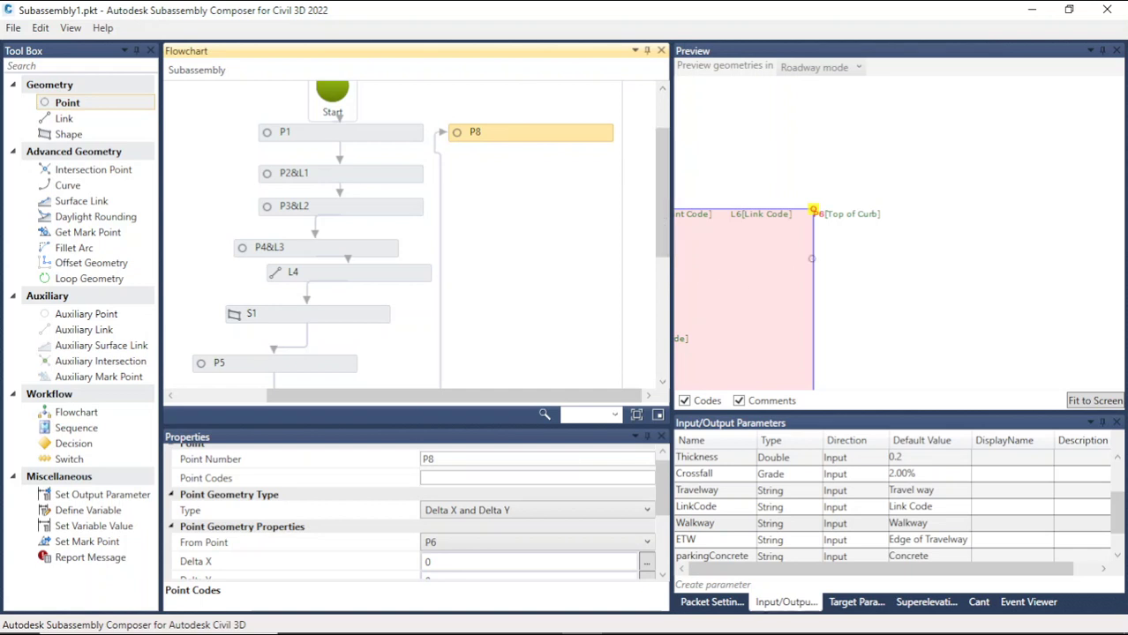
{"action": "scroll", "coordinate": [940, 239], "scroll_direction": "down", "scroll_amount": 5}
{"action": "scroll", "coordinate": [849, 210], "scroll_direction": "up", "scroll_amount": 4}
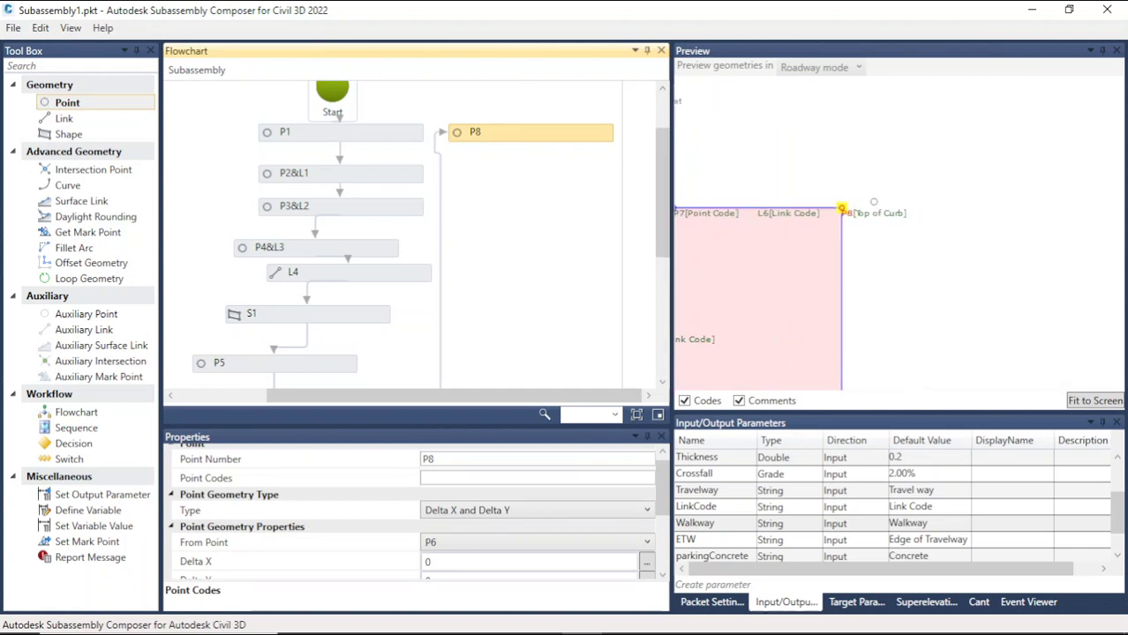
{"action": "scroll", "coordinate": [843, 210], "scroll_direction": "down", "scroll_amount": 2}
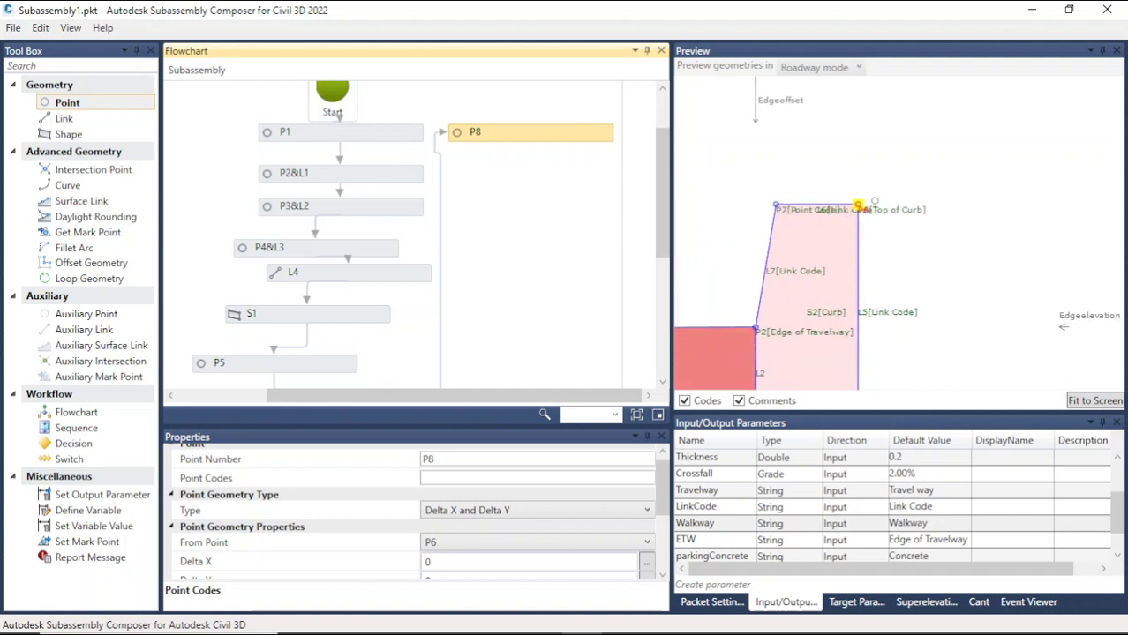
{"action": "scroll", "coordinate": [872, 203], "scroll_direction": "down", "scroll_amount": 2}
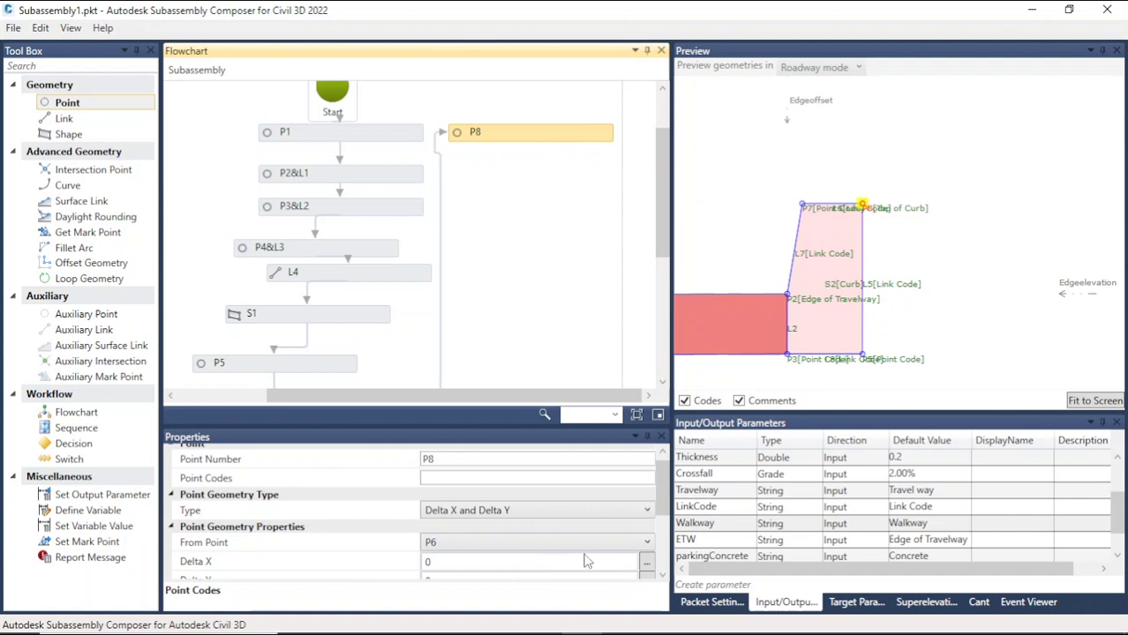
{"action": "scroll", "coordinate": [664, 516], "scroll_direction": "down", "scroll_amount": 1}
{"action": "scroll", "coordinate": [663, 517], "scroll_direction": "down", "scroll_amount": 1}
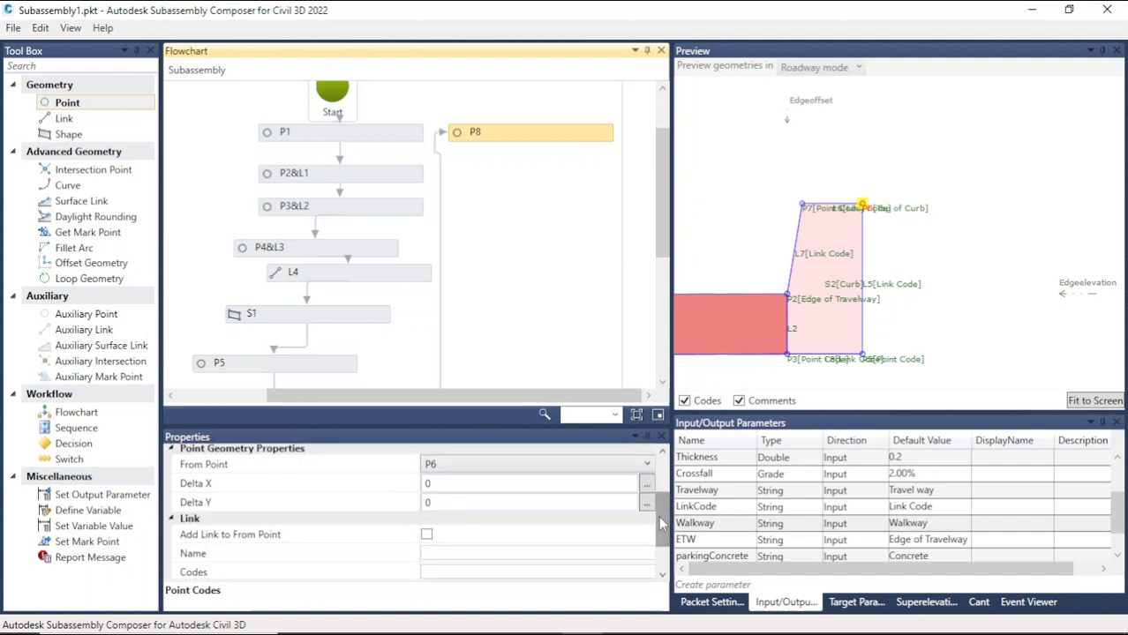
{"action": "left_click", "coordinate": [468, 483]}
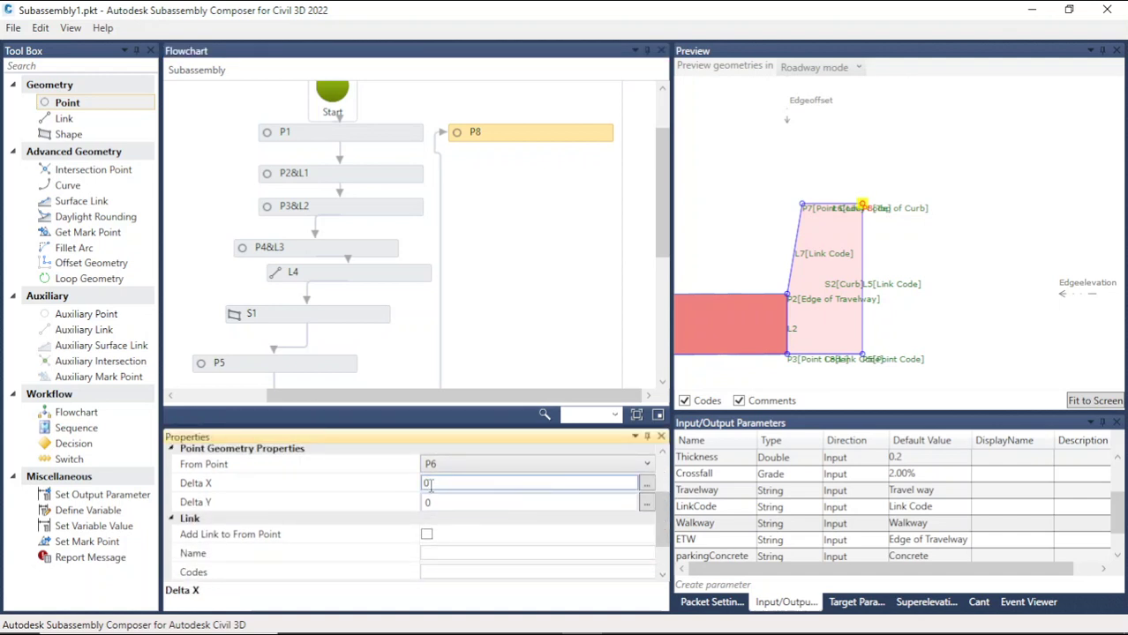
{"action": "double_click", "coordinate": [431, 485]}
{"action": "left_click", "coordinate": [527, 290]}
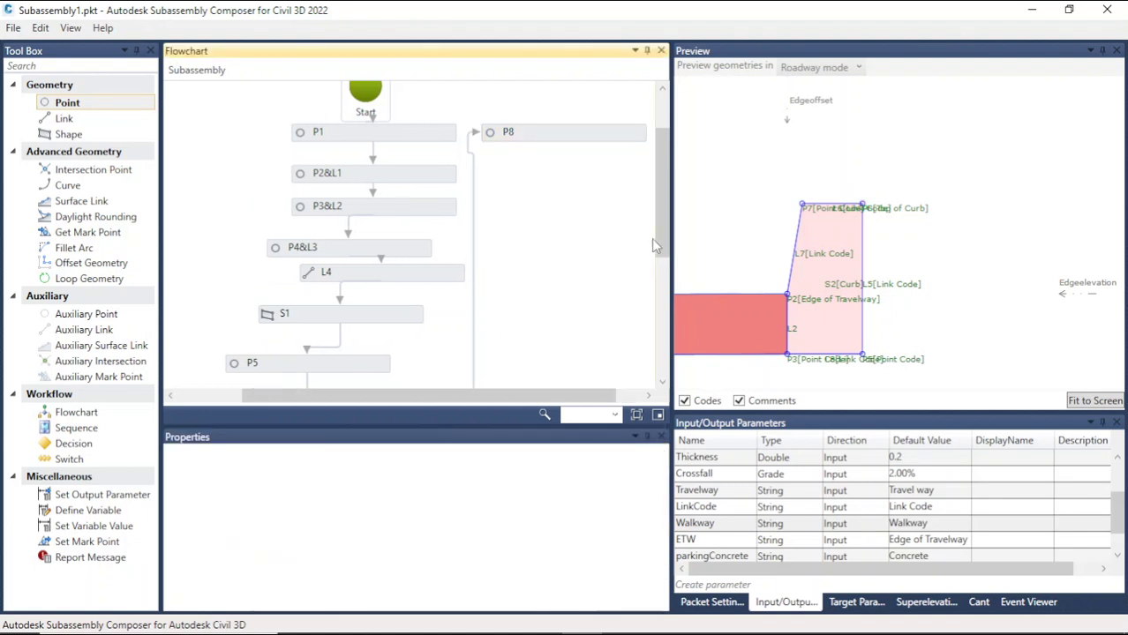
Step: Create a new input parameter named Edgeofwalkway
{"action": "left_click", "coordinate": [1106, 401]}
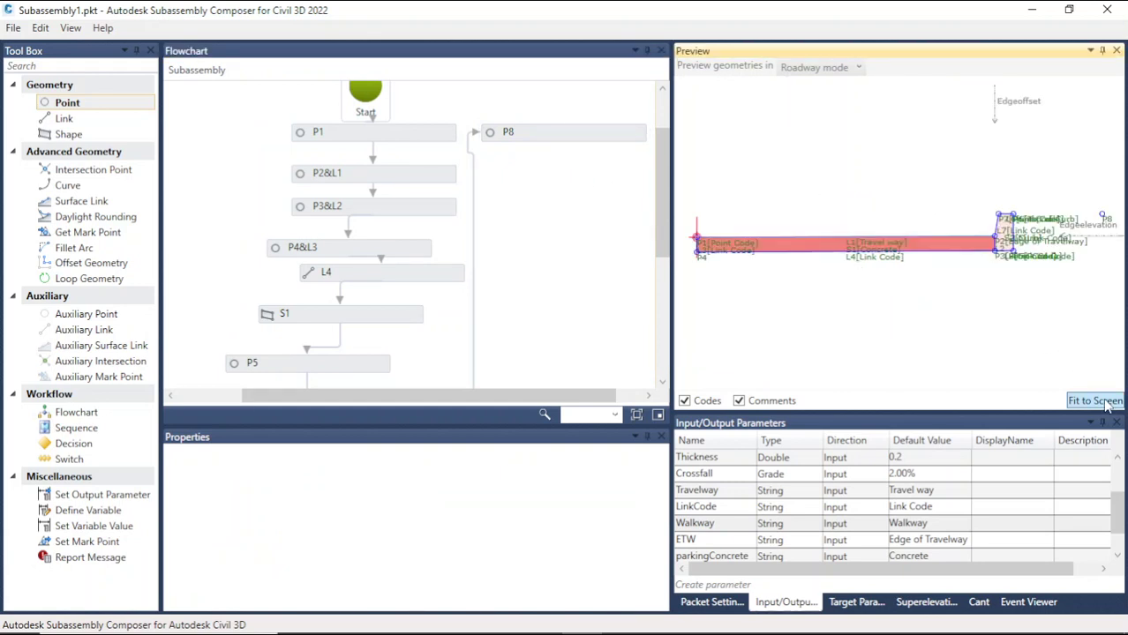
{"action": "scroll", "coordinate": [1036, 217], "scroll_direction": "up", "scroll_amount": 5}
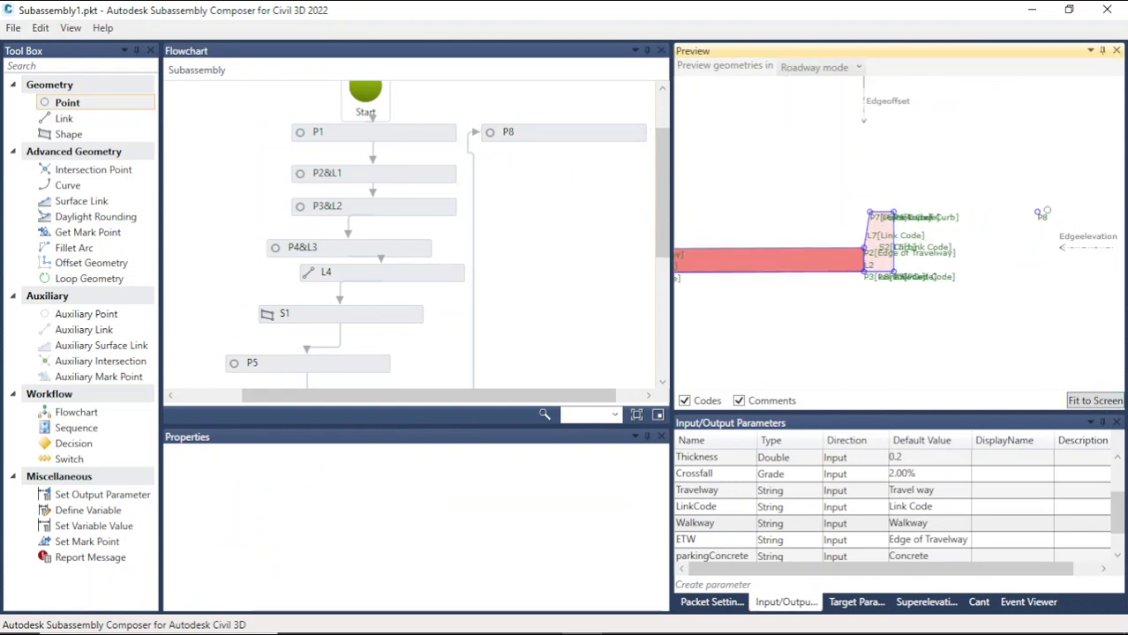
{"action": "left_click", "coordinate": [1033, 219]}
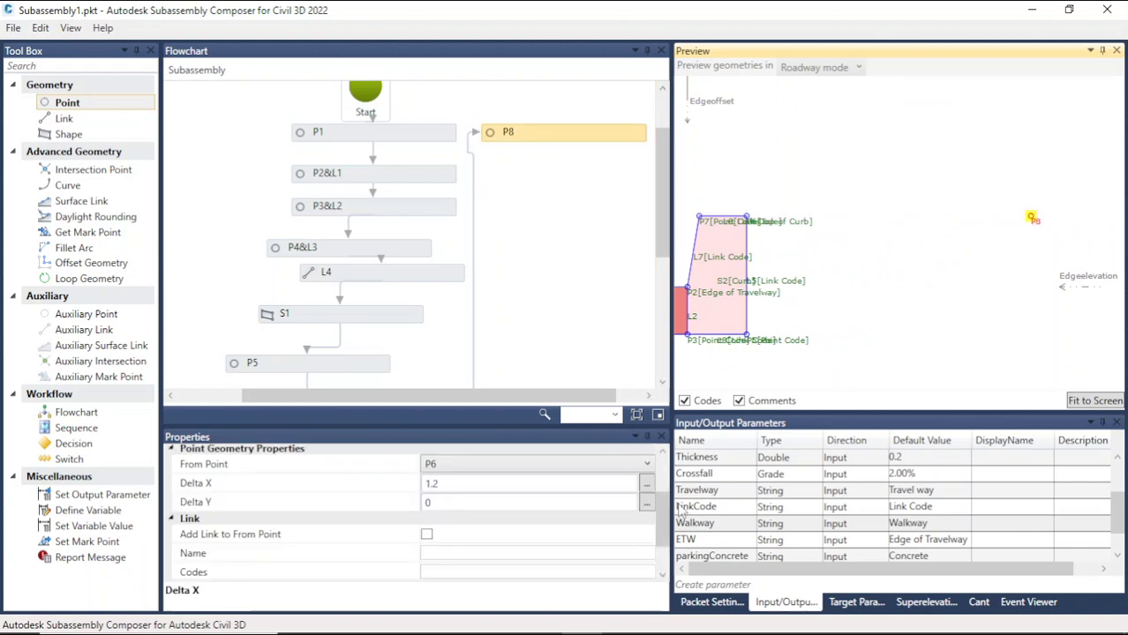
{"action": "scroll", "coordinate": [733, 529], "scroll_direction": "down", "scroll_amount": 1}
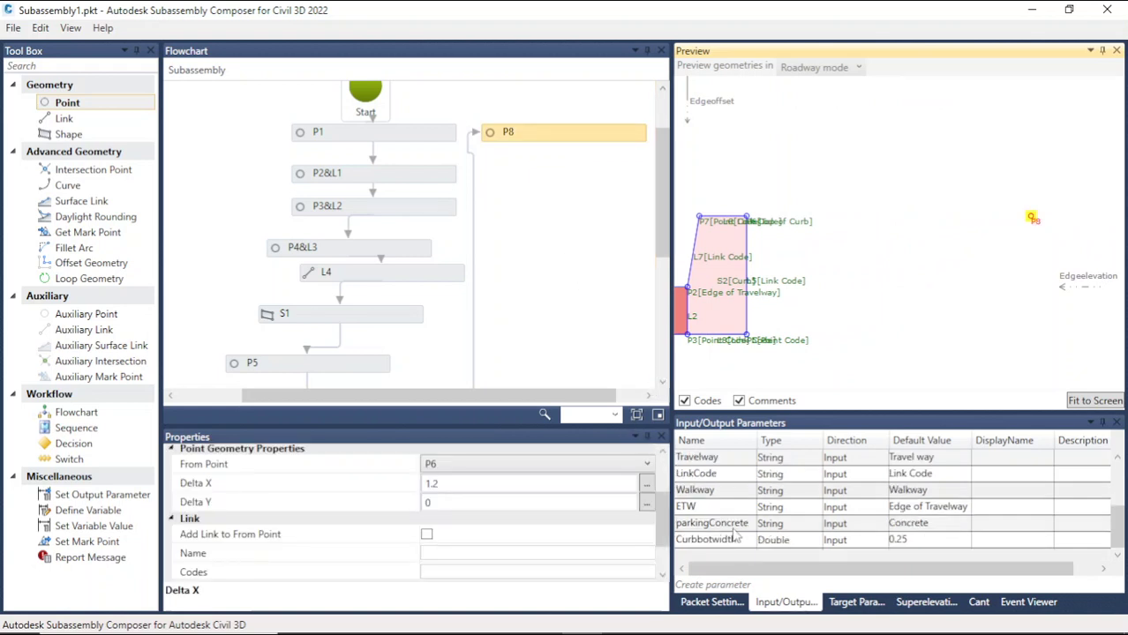
{"action": "left_click", "coordinate": [713, 584]}
{"action": "double_click", "coordinate": [744, 508]}
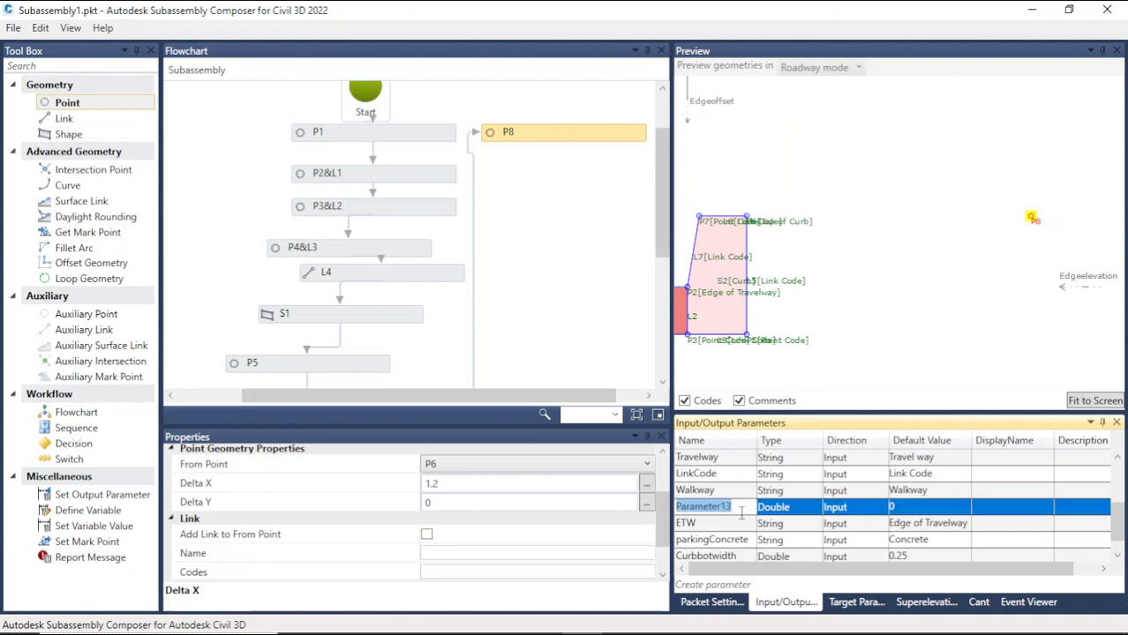
{"action": "type", "text": "Edgeofwalkway"}
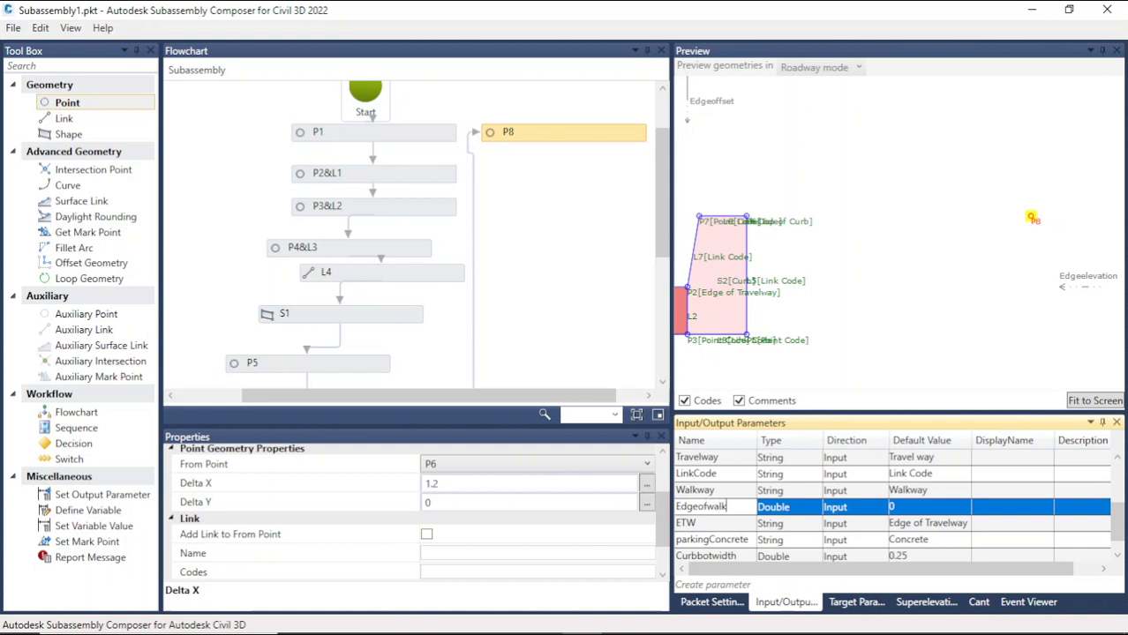
Step: Set the Edgeofwalkway parameter's type to String and its default value to Edge of walkway
{"action": "left_click", "coordinate": [807, 510]}
{"action": "left_click", "coordinate": [812, 509]}
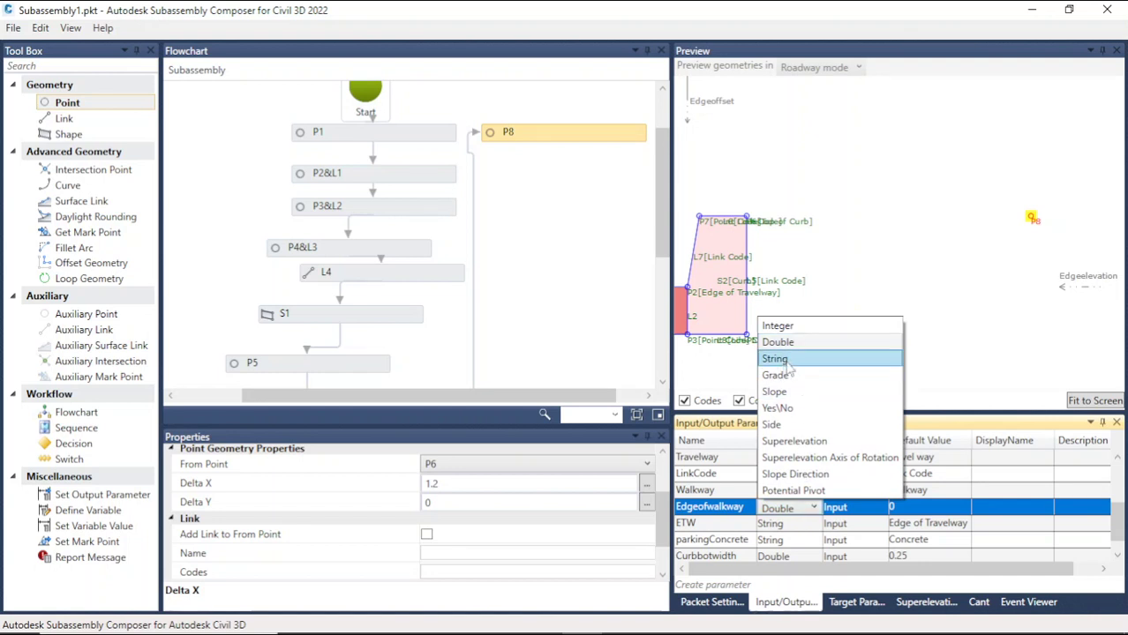
{"action": "left_click", "coordinate": [787, 361]}
{"action": "left_click", "coordinate": [915, 510]}
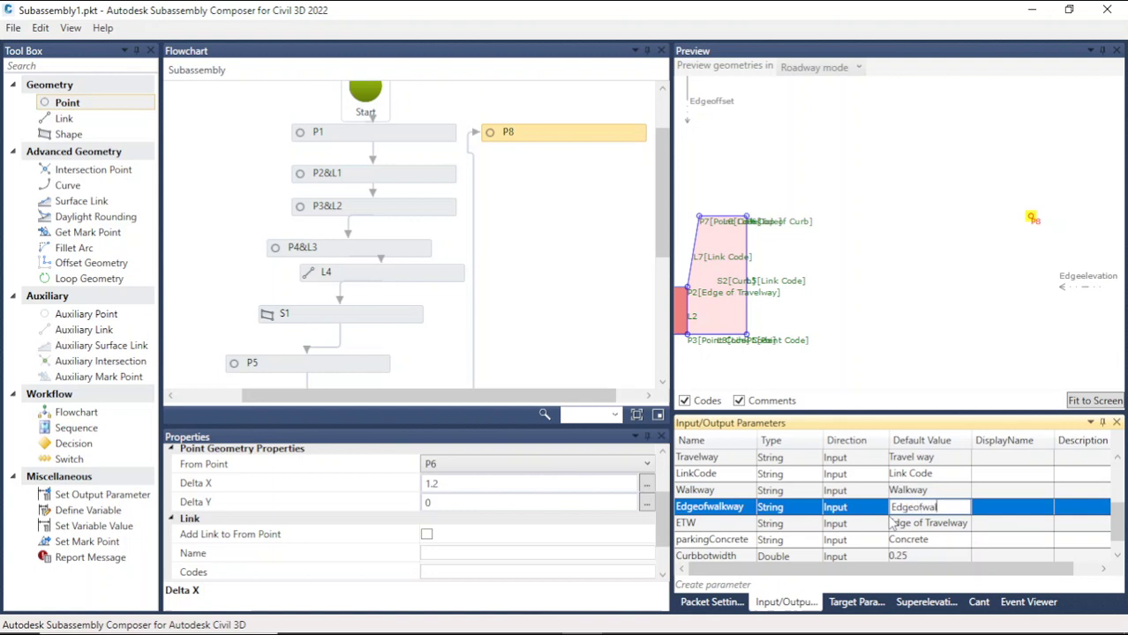
{"action": "type", "text": "way"}
{"action": "key", "text": "Return"}
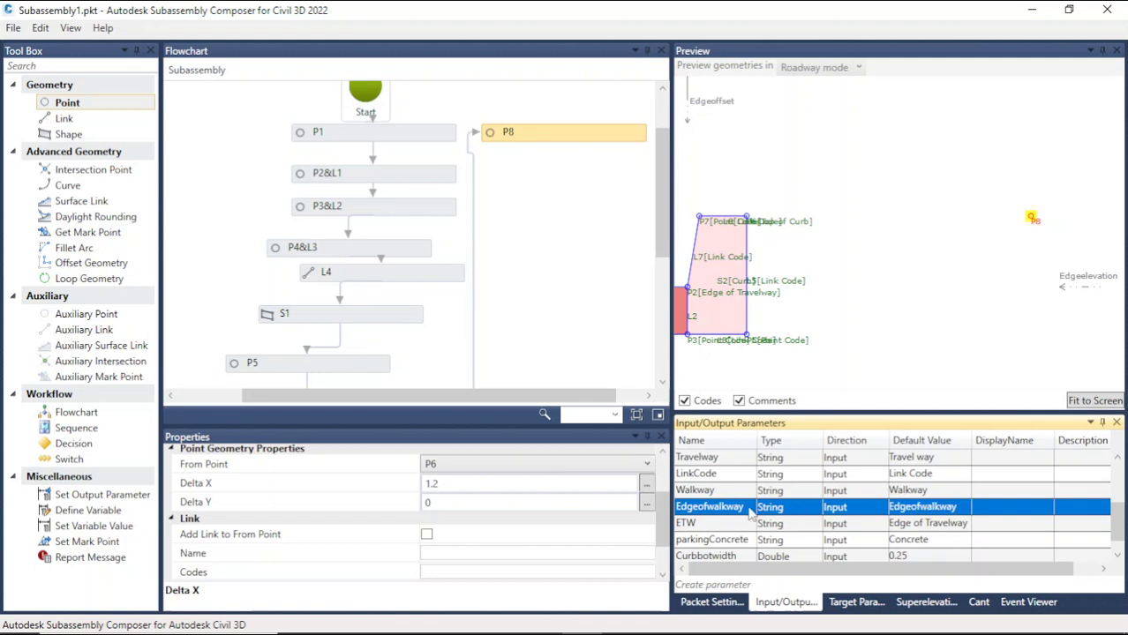
{"action": "left_click", "coordinate": [923, 508]}
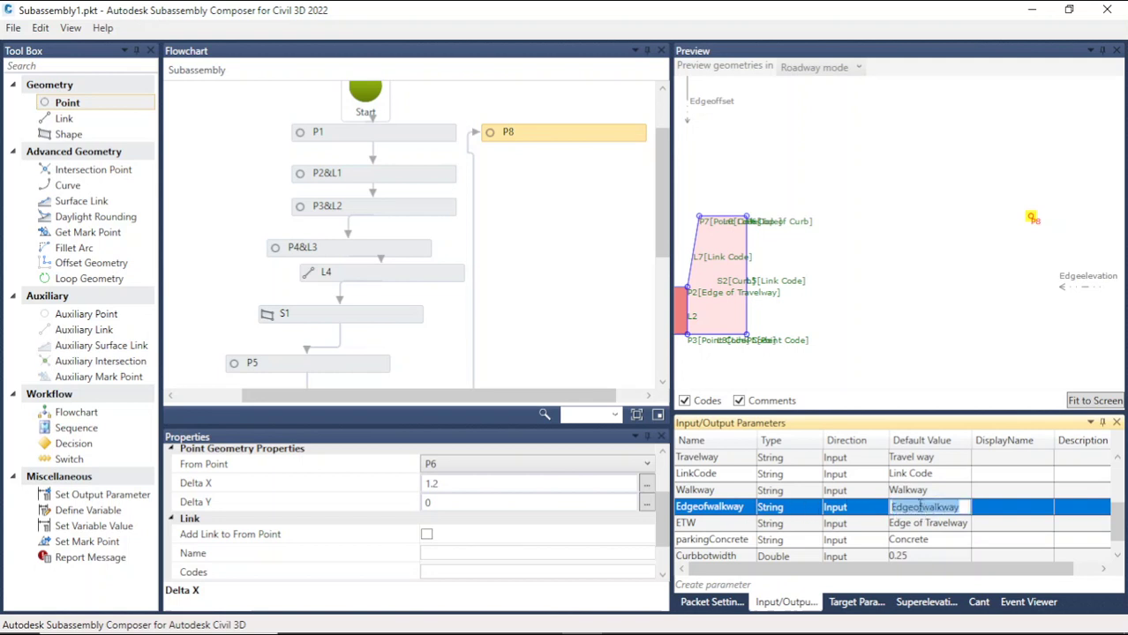
{"action": "left_click", "coordinate": [920, 507]}
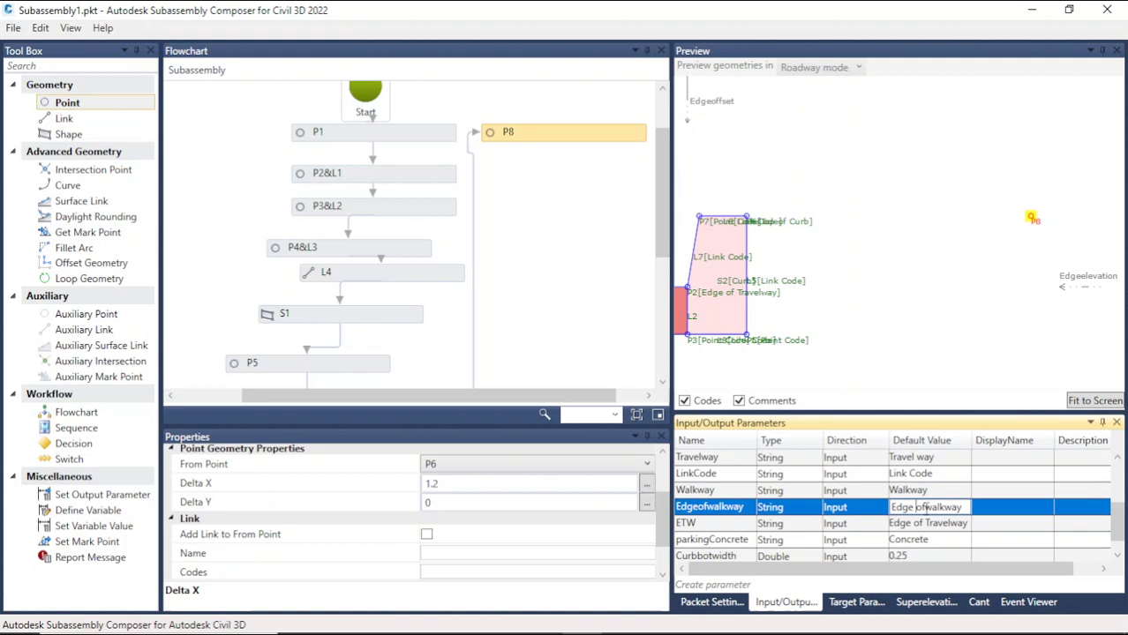
Step: Assign Edgeofwalkway as point P8's point code
{"action": "left_click", "coordinate": [749, 508]}
{"action": "key", "text": "ctrl+c"}
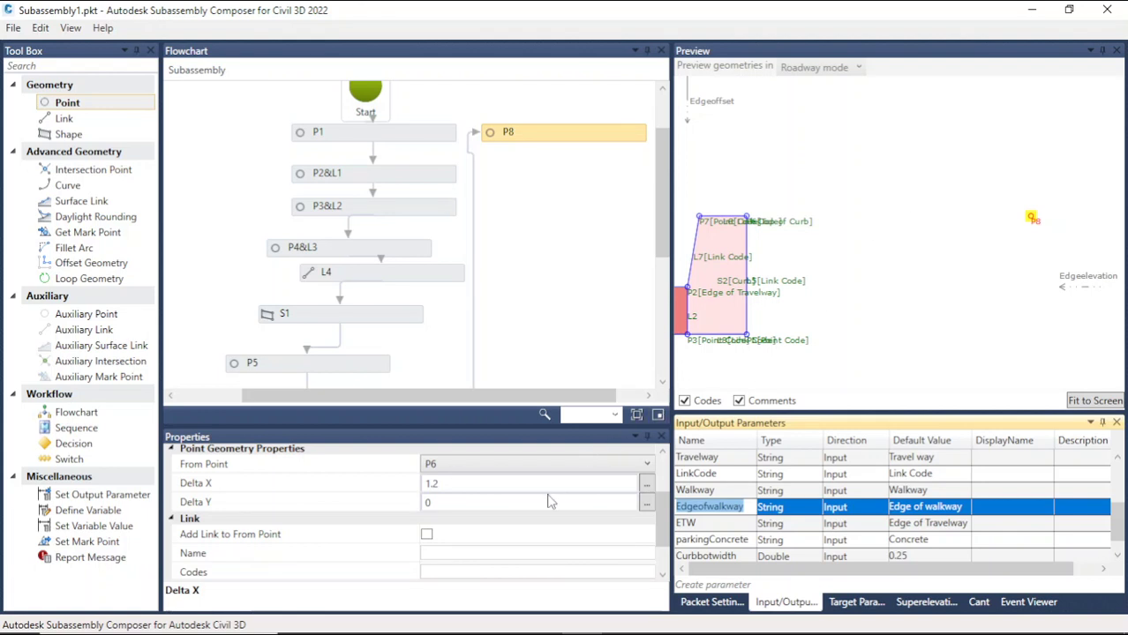
{"action": "left_click", "coordinate": [455, 487]}
{"action": "key", "text": "ctrl+v"}
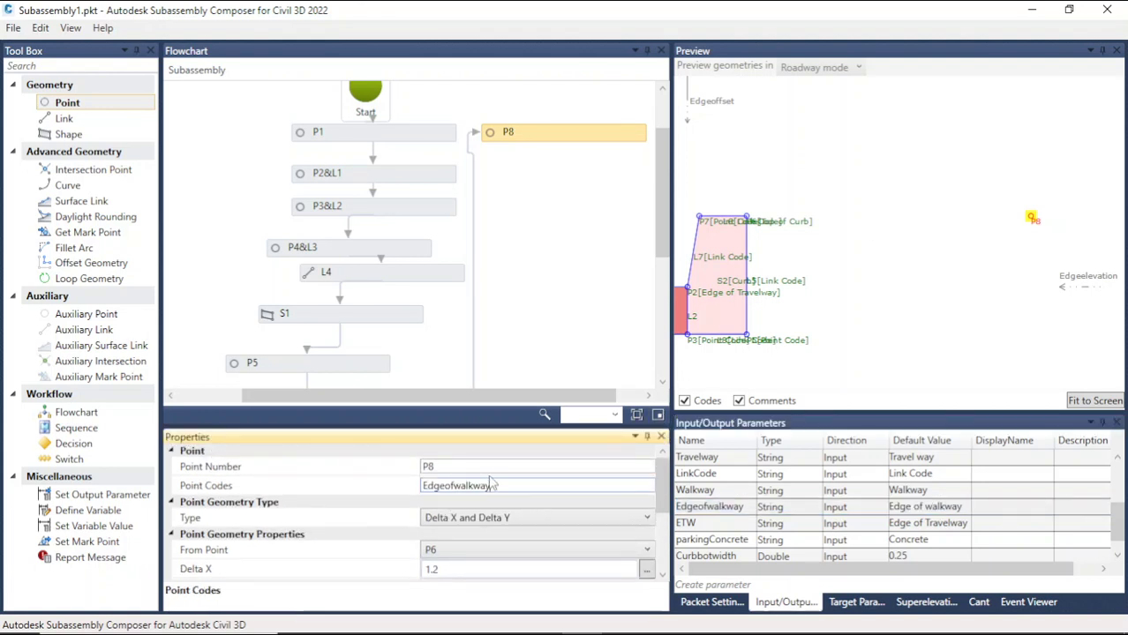
{"action": "left_click", "coordinate": [905, 300]}
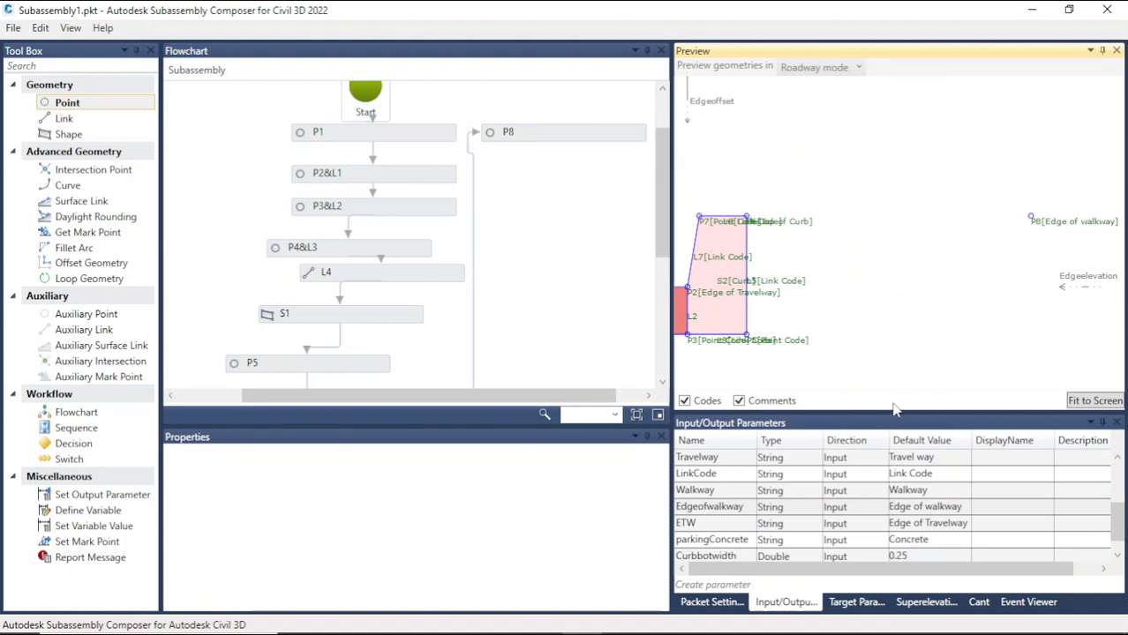
Step: Create a Double input parameter named Walkwaywidth with a default value of 1.5
{"action": "scroll", "coordinate": [820, 494], "scroll_direction": "down", "scroll_amount": 1}
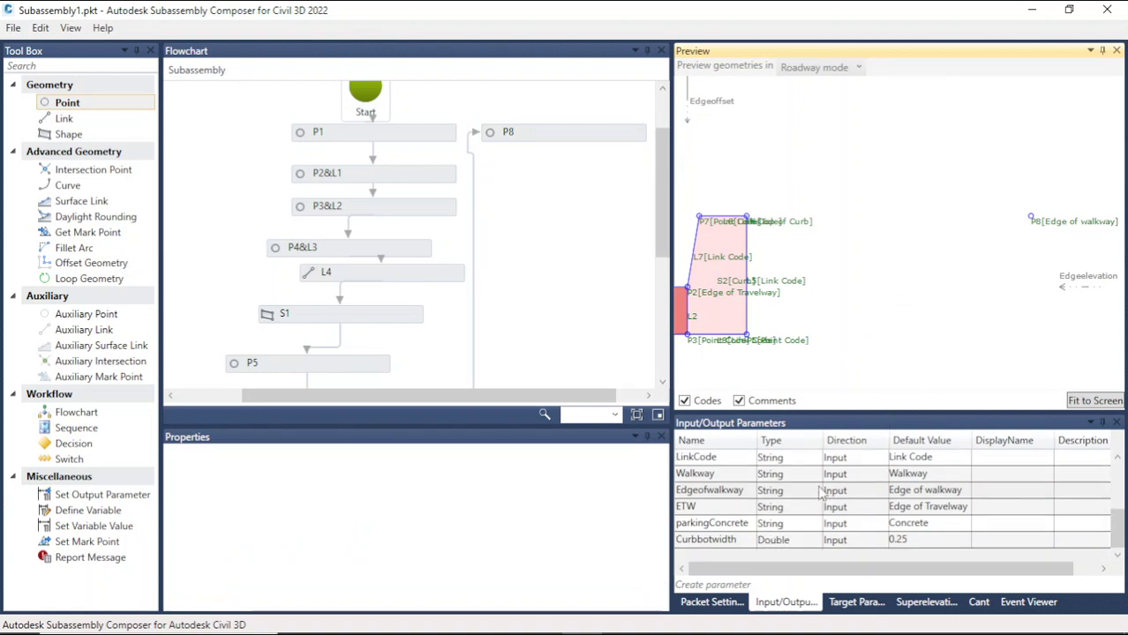
{"action": "left_click", "coordinate": [757, 586]}
{"action": "left_click", "coordinate": [748, 510]}
{"action": "left_click", "coordinate": [748, 510]}
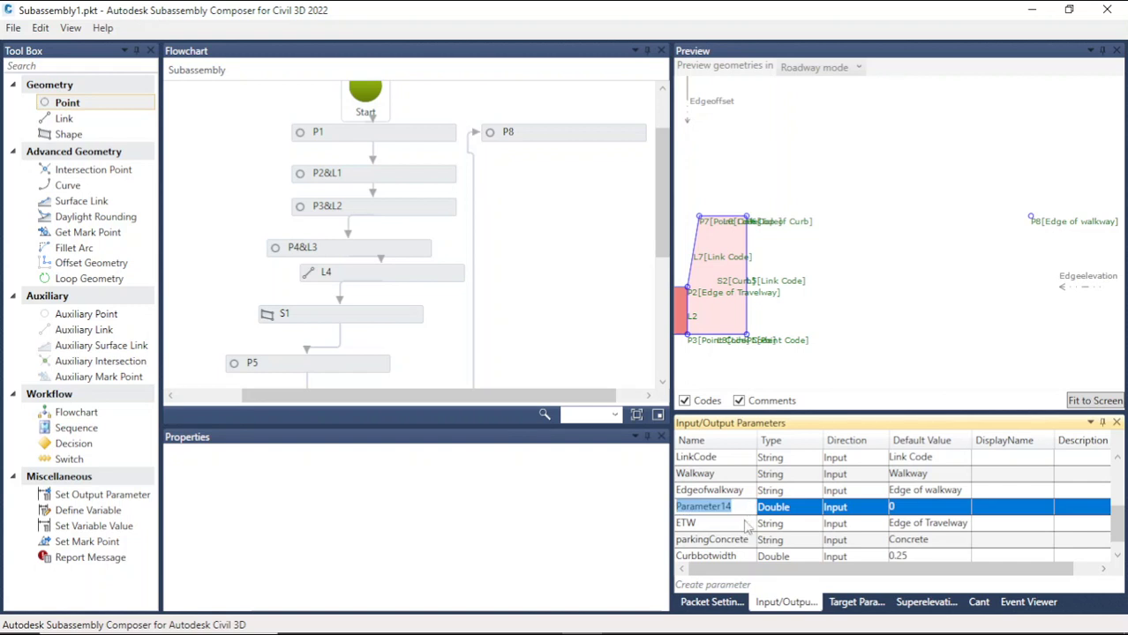
{"action": "type", "text": "Walkway"}
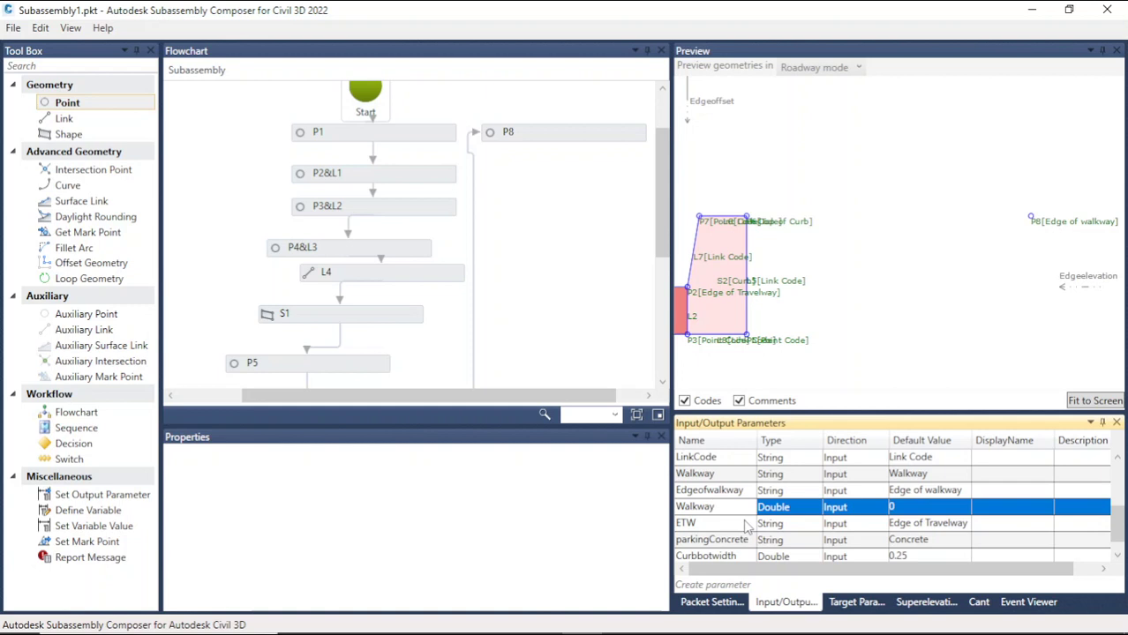
{"action": "type", "text": "width"}
{"action": "left_click", "coordinate": [903, 507]}
{"action": "left_click_drag", "start_coordinate": [903, 508], "coordinate": [894, 508]}
{"action": "type", "text": "1.5"}
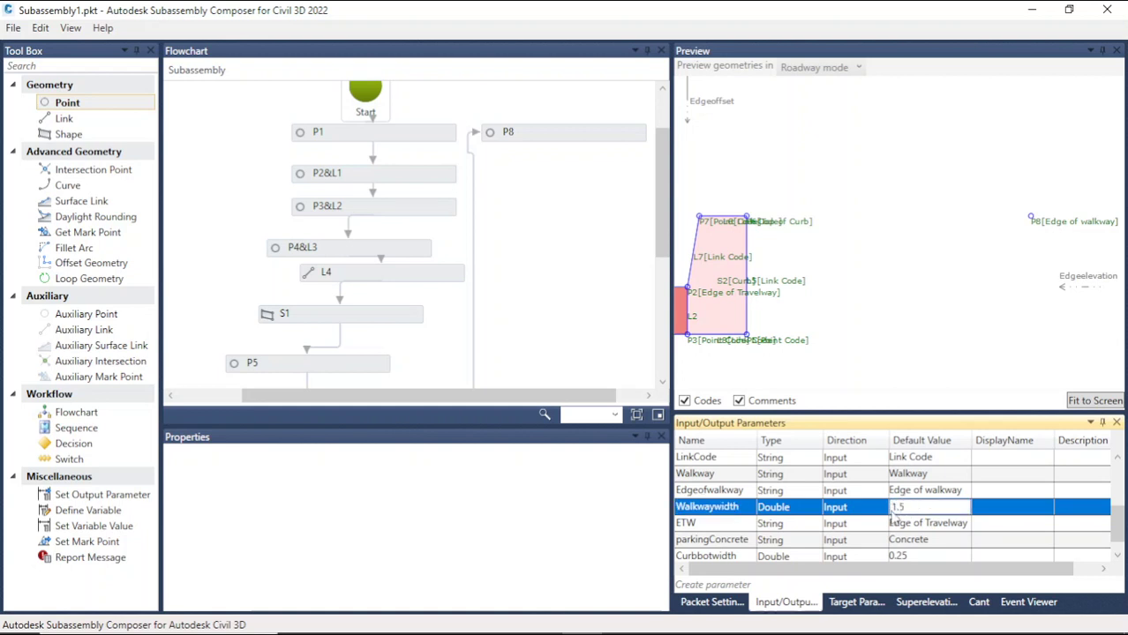
Step: Set point P8's Delta X to the Walkwaywidth parameter
{"action": "left_click", "coordinate": [526, 131]}
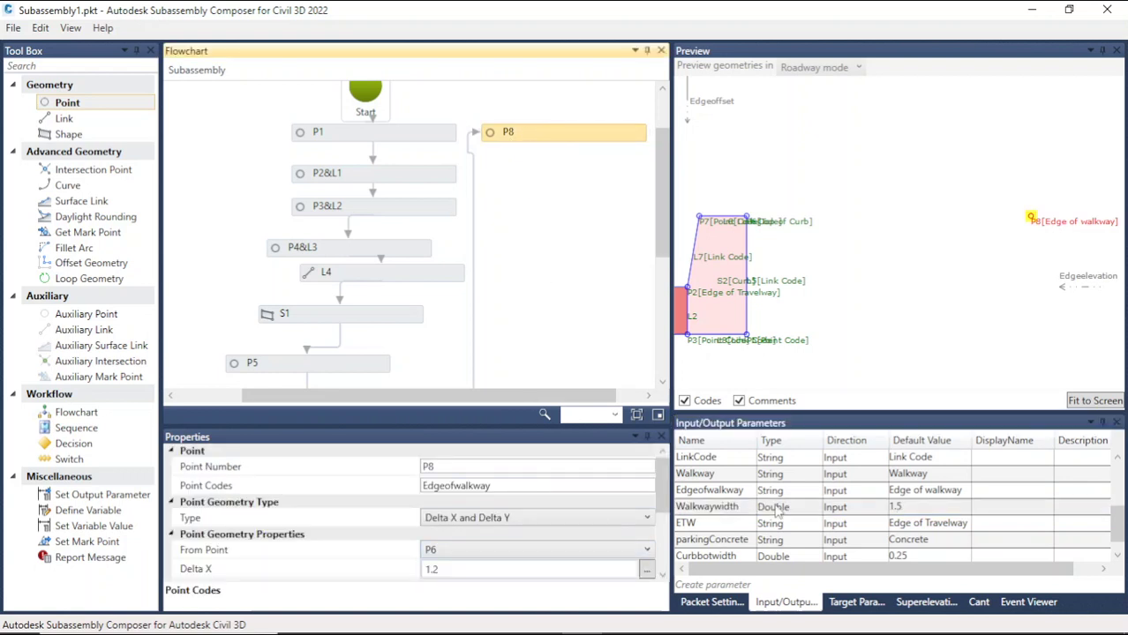
{"action": "left_click", "coordinate": [746, 512]}
{"action": "left_click", "coordinate": [747, 509]}
{"action": "key", "text": "ctrl+c"}
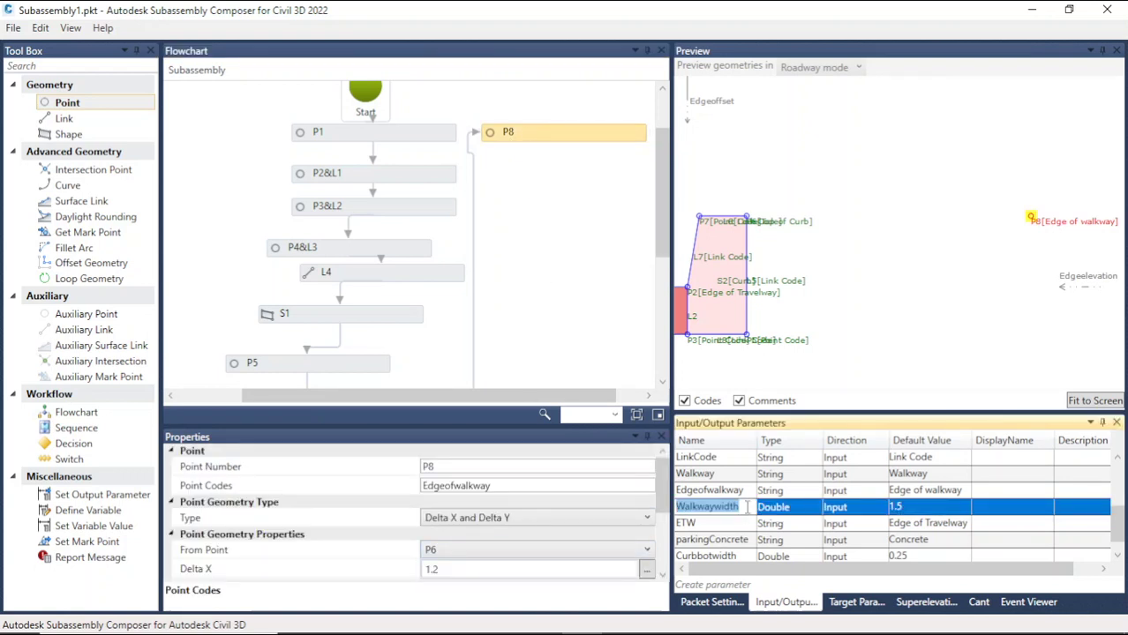
{"action": "scroll", "coordinate": [461, 529], "scroll_direction": "down", "scroll_amount": 2}
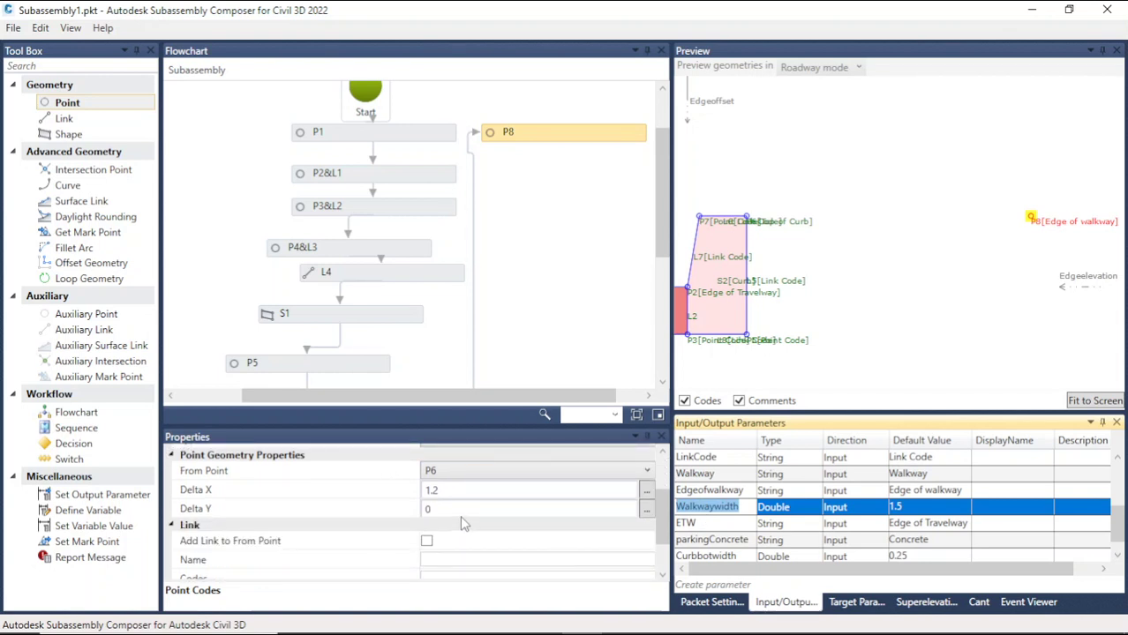
{"action": "scroll", "coordinate": [460, 528], "scroll_direction": "up", "scroll_amount": 2}
{"action": "scroll", "coordinate": [461, 535], "scroll_direction": "down", "scroll_amount": 2}
{"action": "left_click_drag", "start_coordinate": [451, 492], "coordinate": [412, 488]}
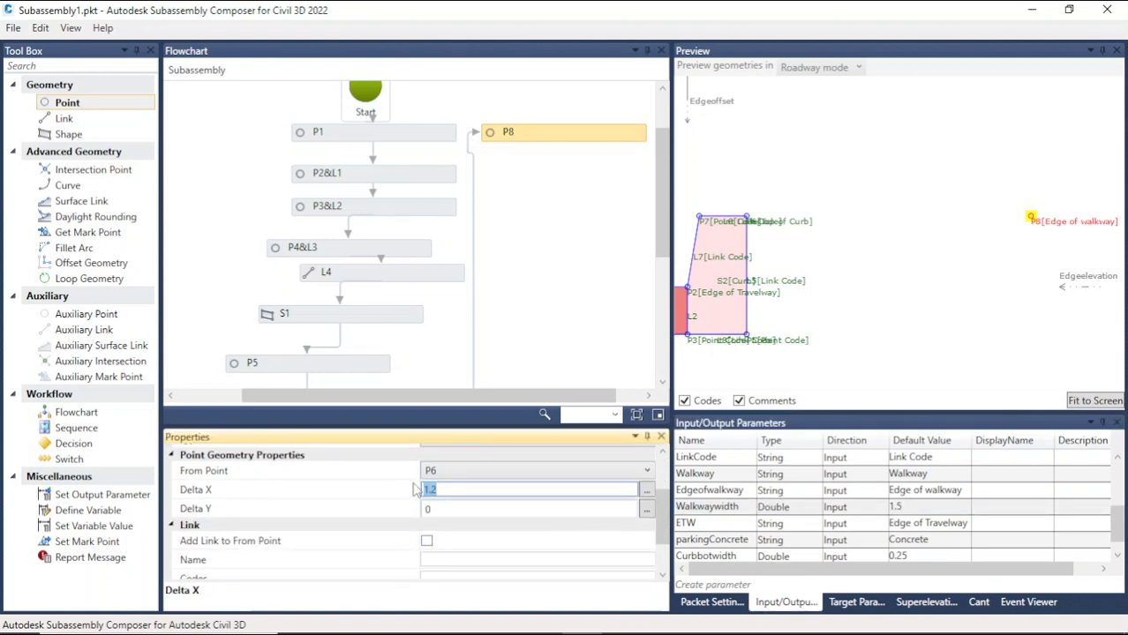
{"action": "key", "text": "ctrl+v"}
{"action": "left_click", "coordinate": [869, 284]}
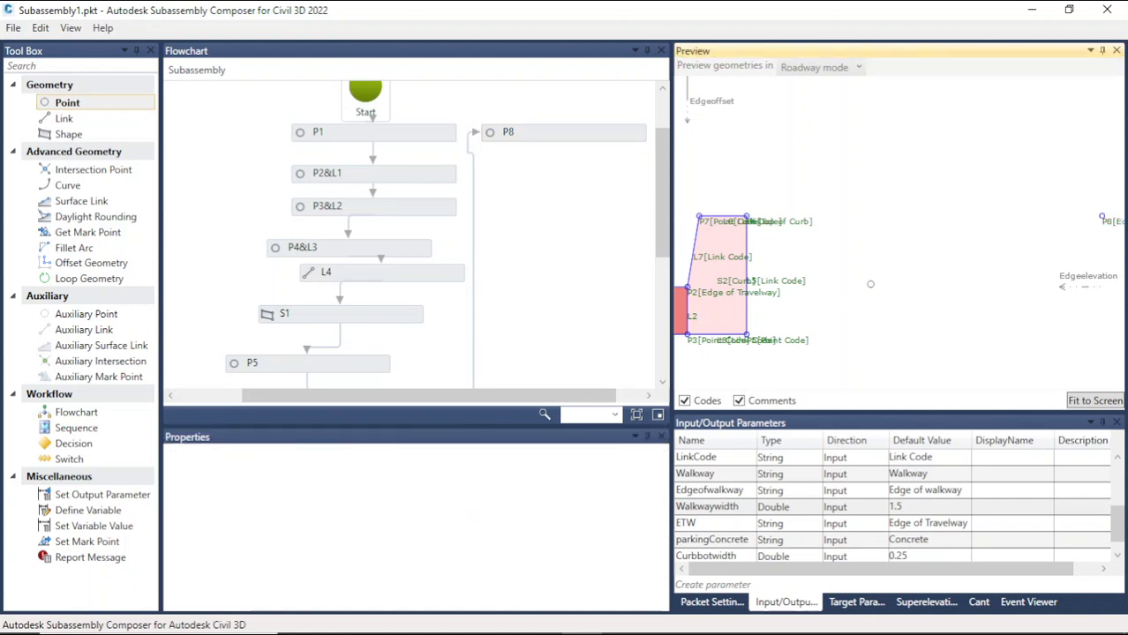
Step: Change the Walkwaywidth parameter's default value to 1
{"action": "scroll", "coordinate": [863, 274], "scroll_direction": "down", "scroll_amount": 2}
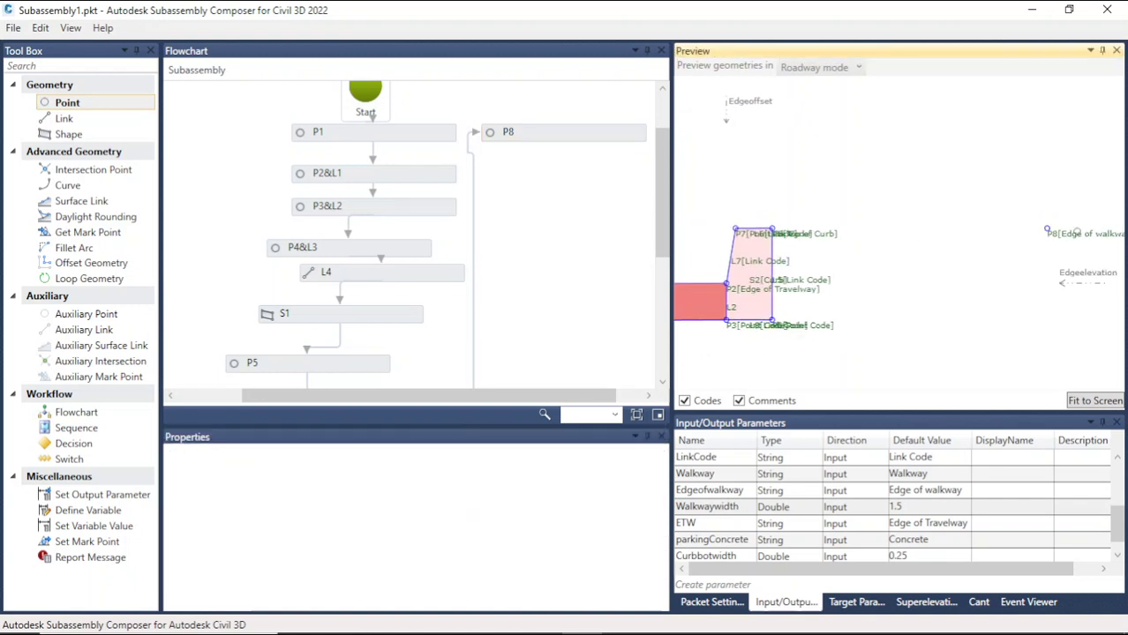
{"action": "double_click", "coordinate": [900, 506]}
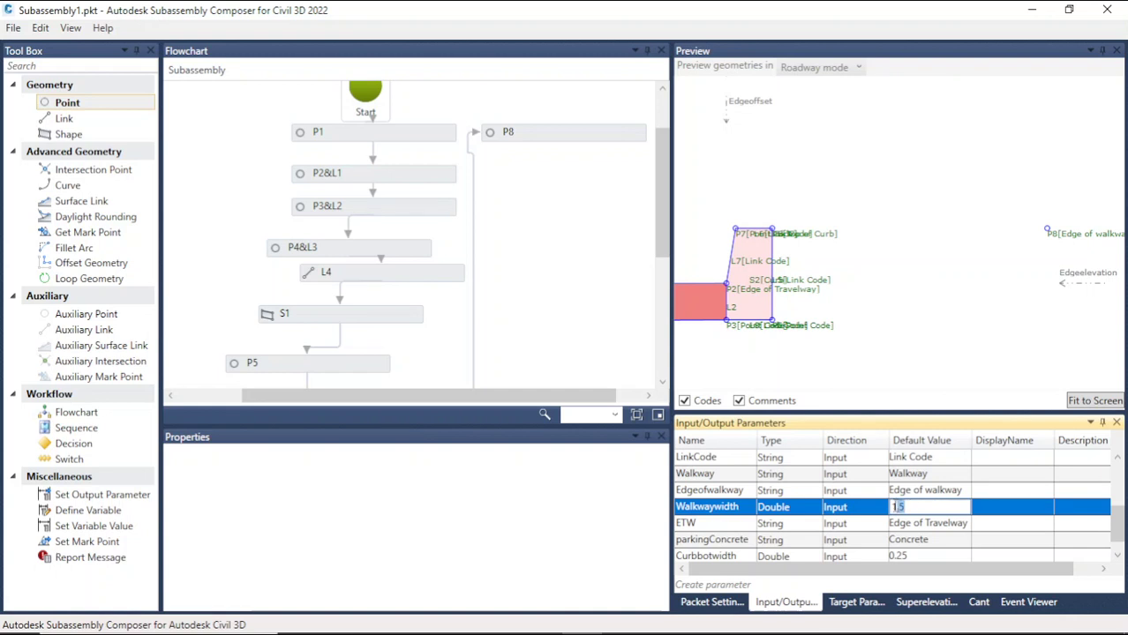
{"action": "type", "text": "1"}
{"action": "left_click", "coordinate": [929, 346]}
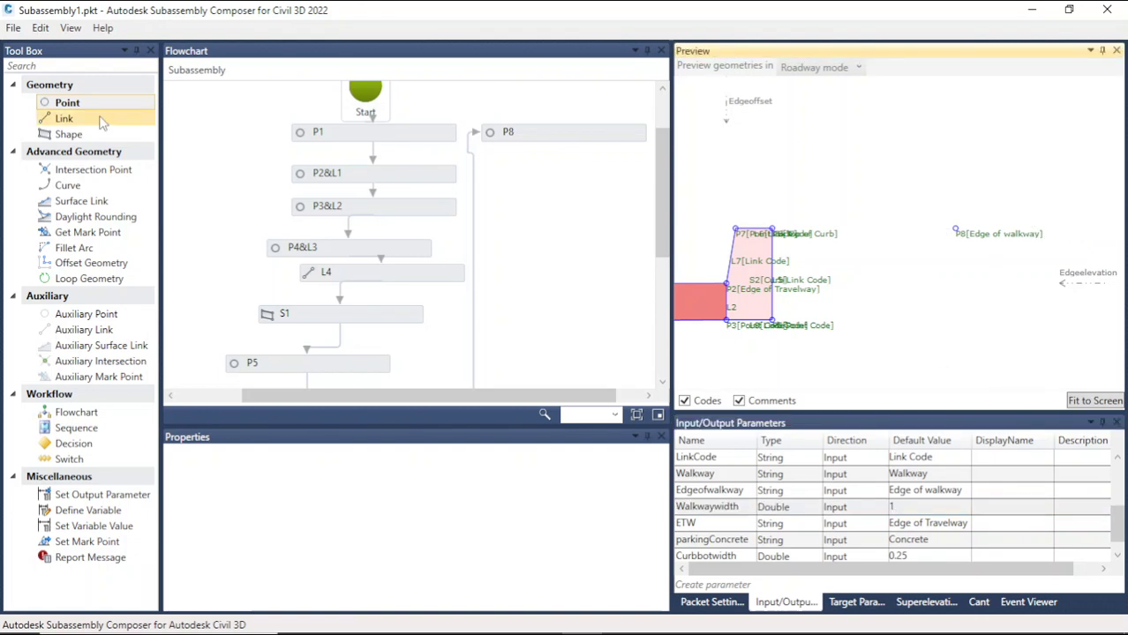
Step: Add a link below P8 running from P6 to P8 and give it the link code Walkway
{"action": "left_click_drag", "start_coordinate": [101, 119], "coordinate": [583, 181]}
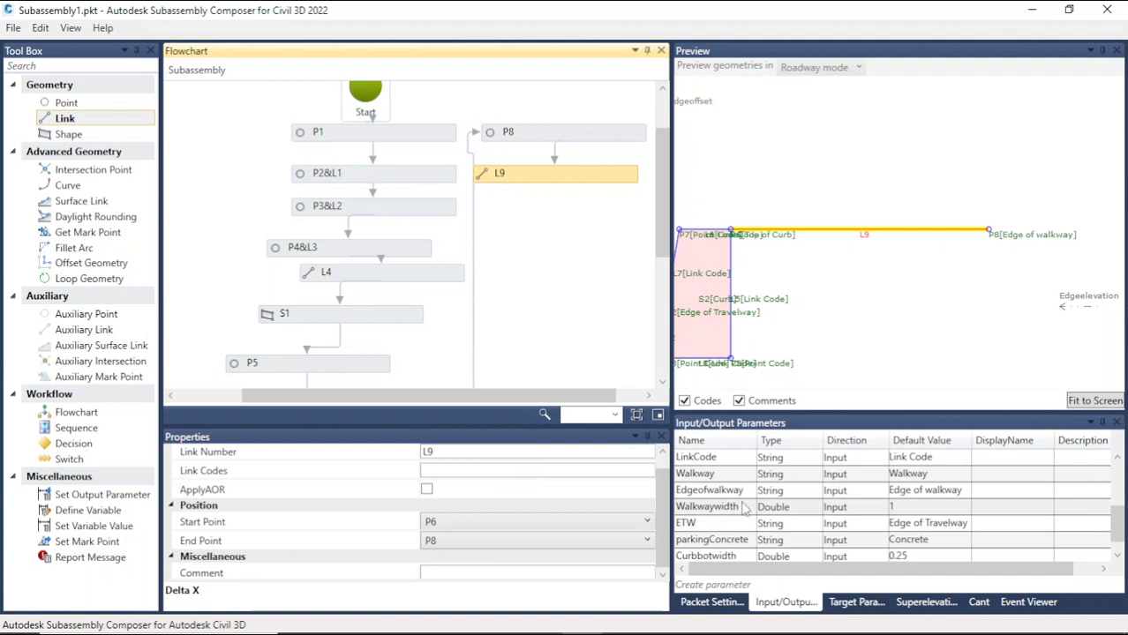
{"action": "scroll", "coordinate": [744, 509], "scroll_direction": "down", "scroll_amount": 1}
{"action": "scroll", "coordinate": [744, 509], "scroll_direction": "up", "scroll_amount": 3}
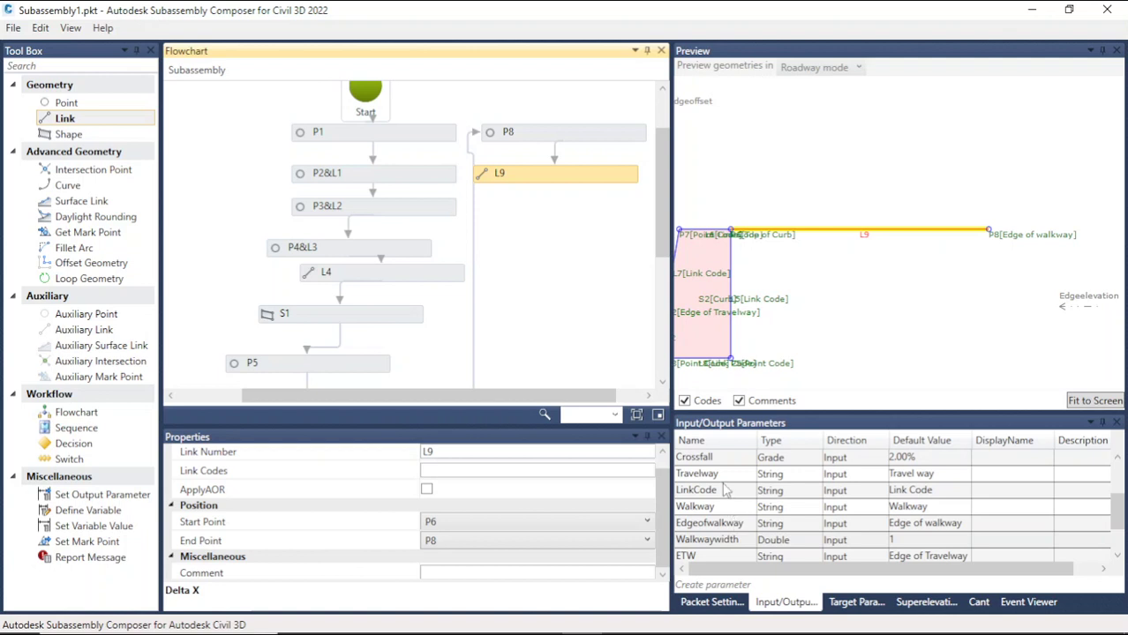
{"action": "left_click", "coordinate": [725, 507]}
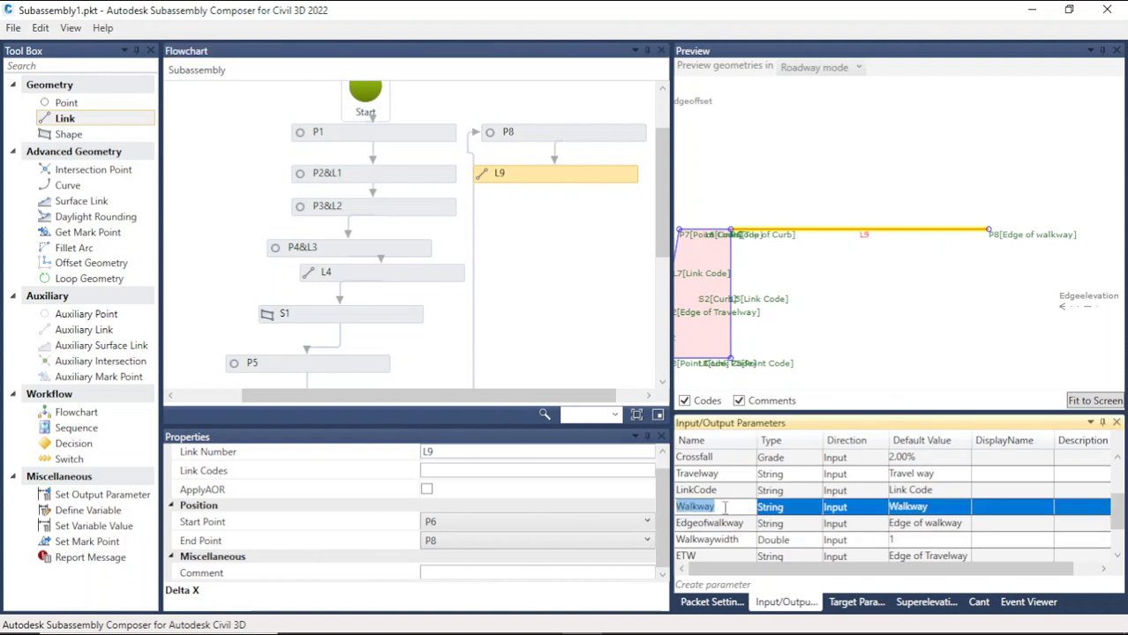
{"action": "left_click", "coordinate": [458, 471]}
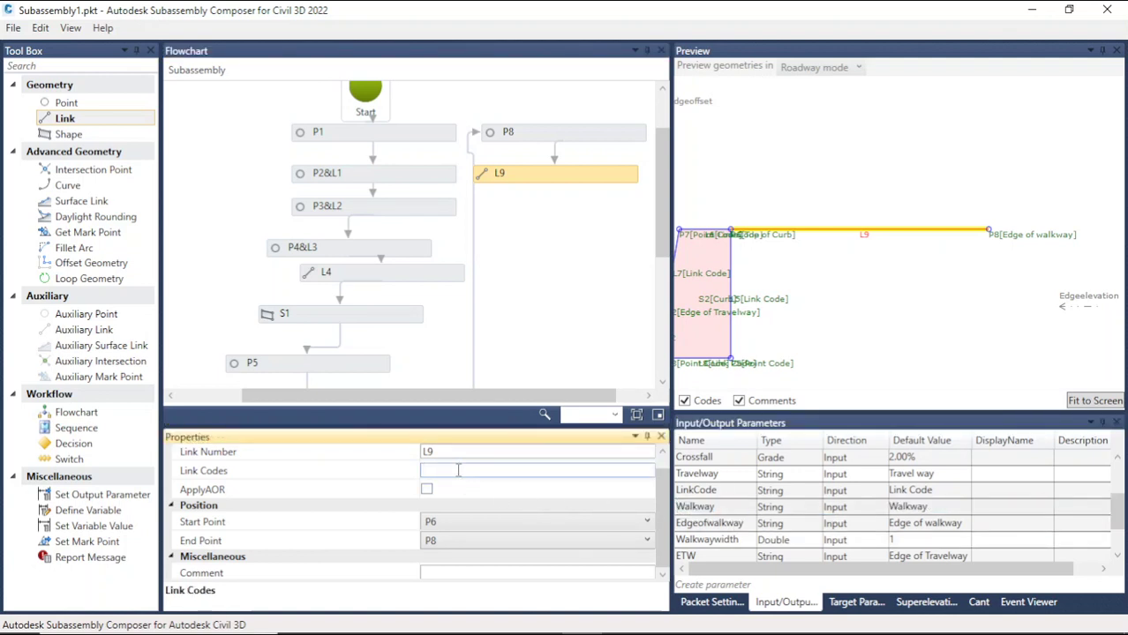
{"action": "type", "text": "Walkway"}
{"action": "left_click", "coordinate": [861, 306]}
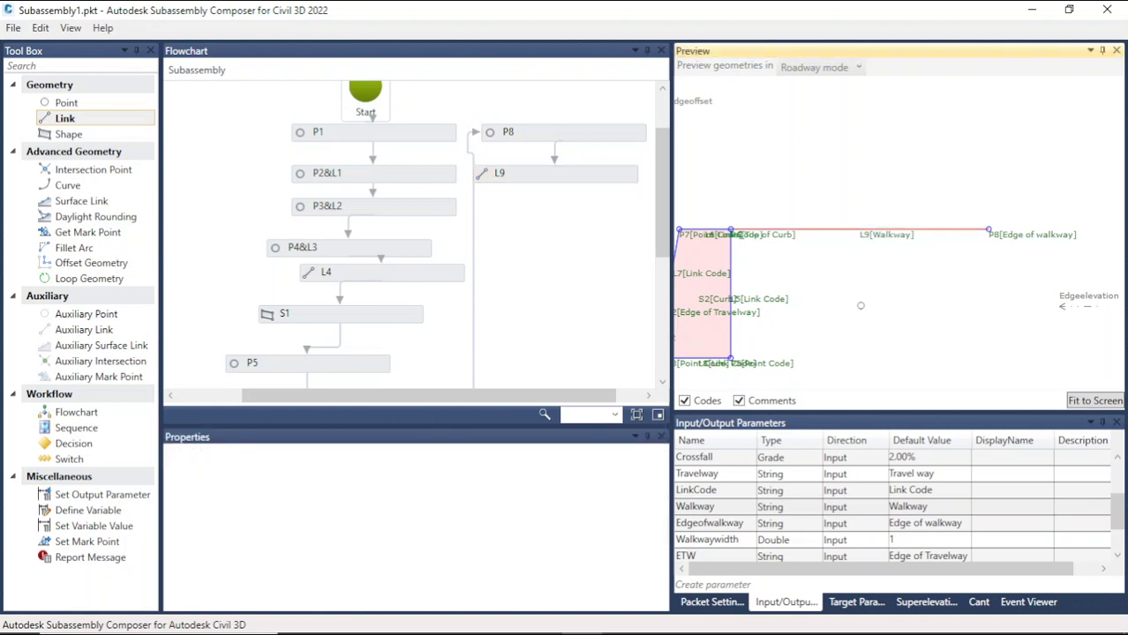
{"action": "scroll", "coordinate": [864, 215], "scroll_direction": "down", "scroll_amount": 5}
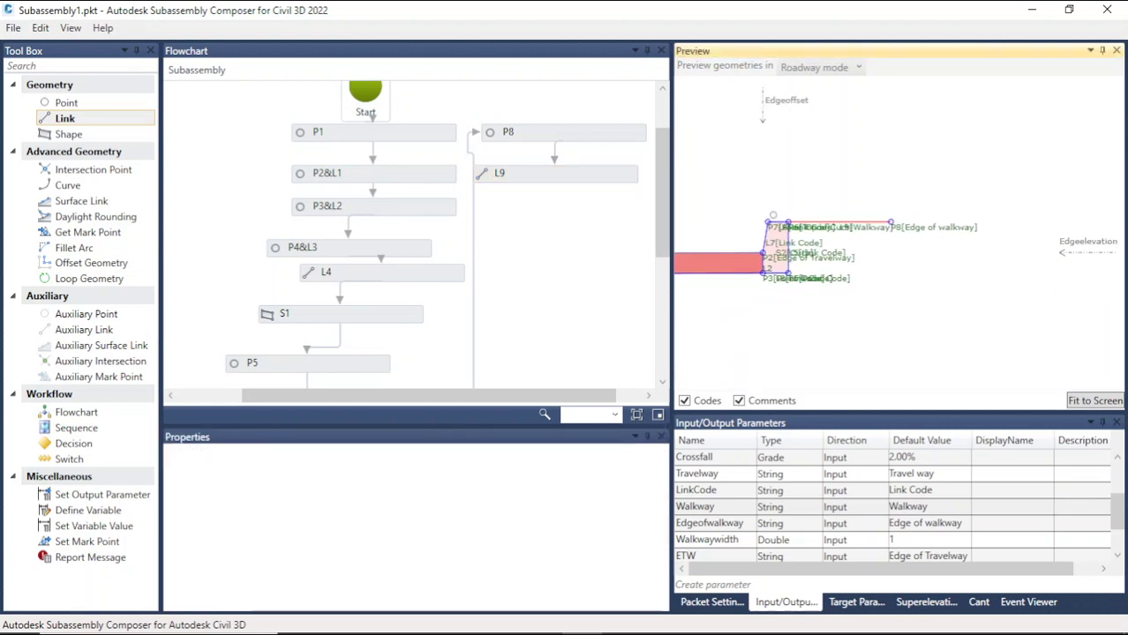
{"action": "scroll", "coordinate": [887, 235], "scroll_direction": "up", "scroll_amount": 5}
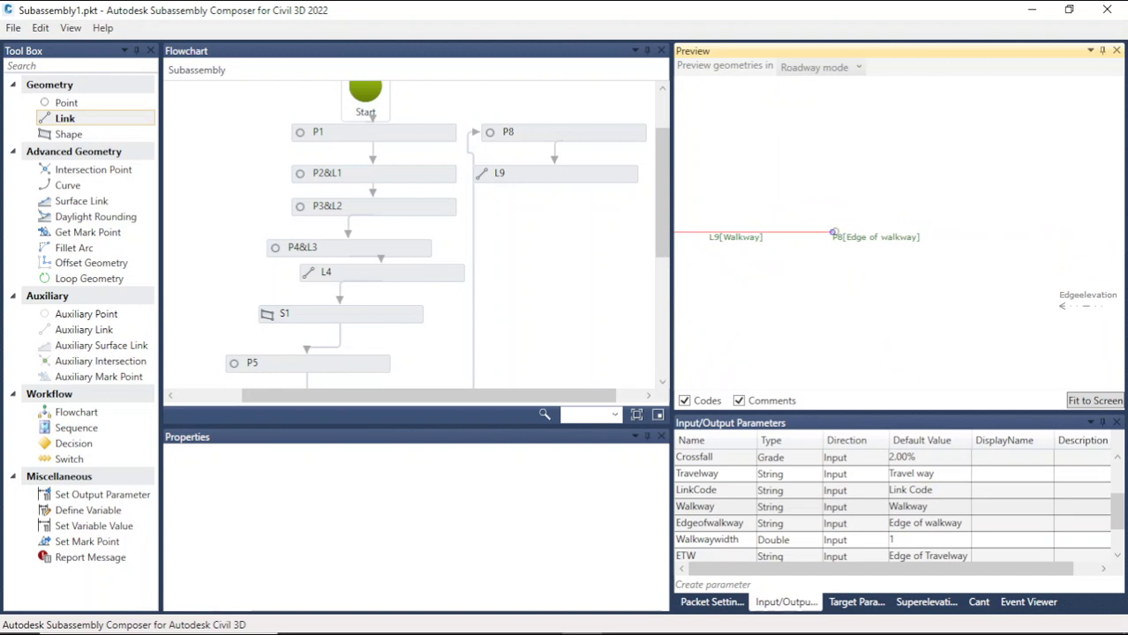
{"action": "scroll", "coordinate": [949, 251], "scroll_direction": "down", "scroll_amount": 2}
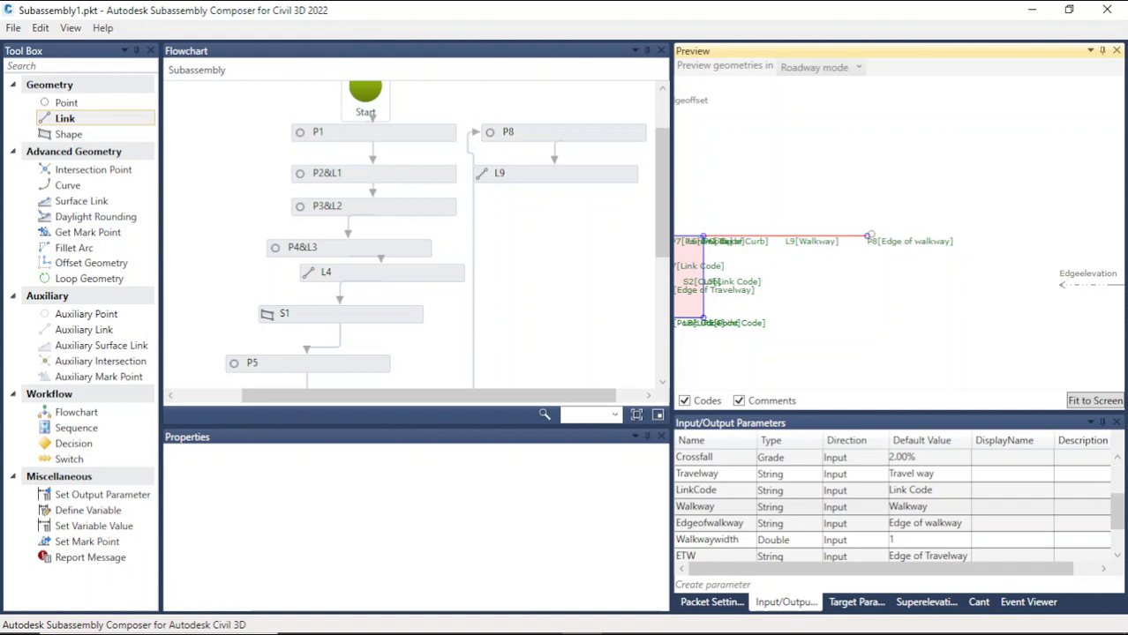
{"action": "scroll", "coordinate": [939, 279], "scroll_direction": "down", "scroll_amount": 2}
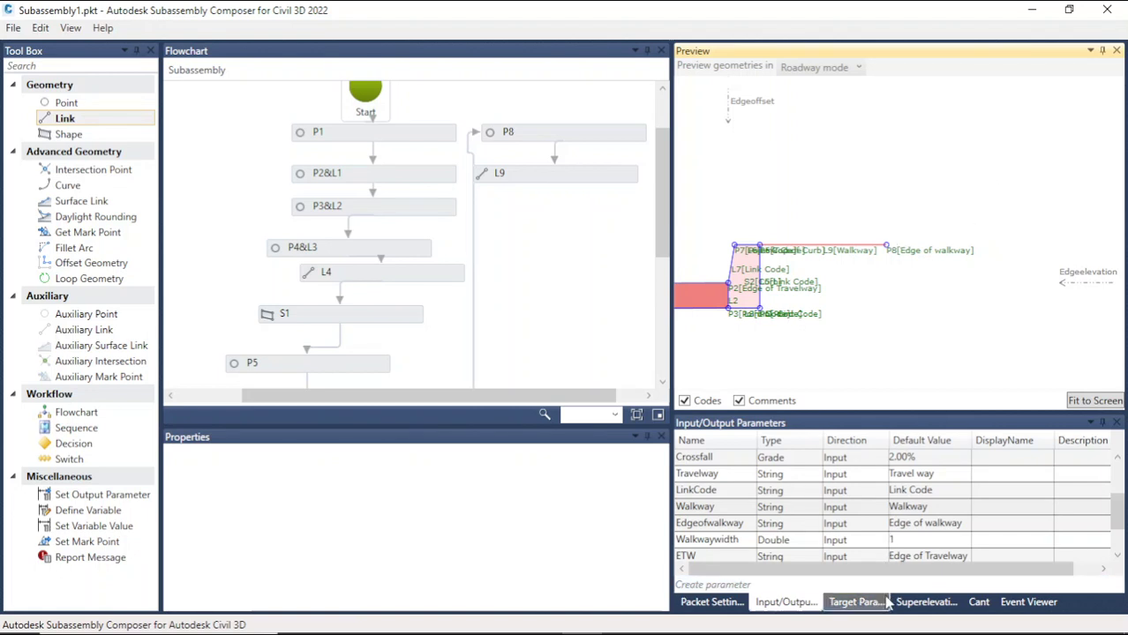
Step: Create a new target parameter of type Offset named Daylightoffset
{"action": "left_click", "coordinate": [855, 602]}
{"action": "left_click", "coordinate": [726, 508]}
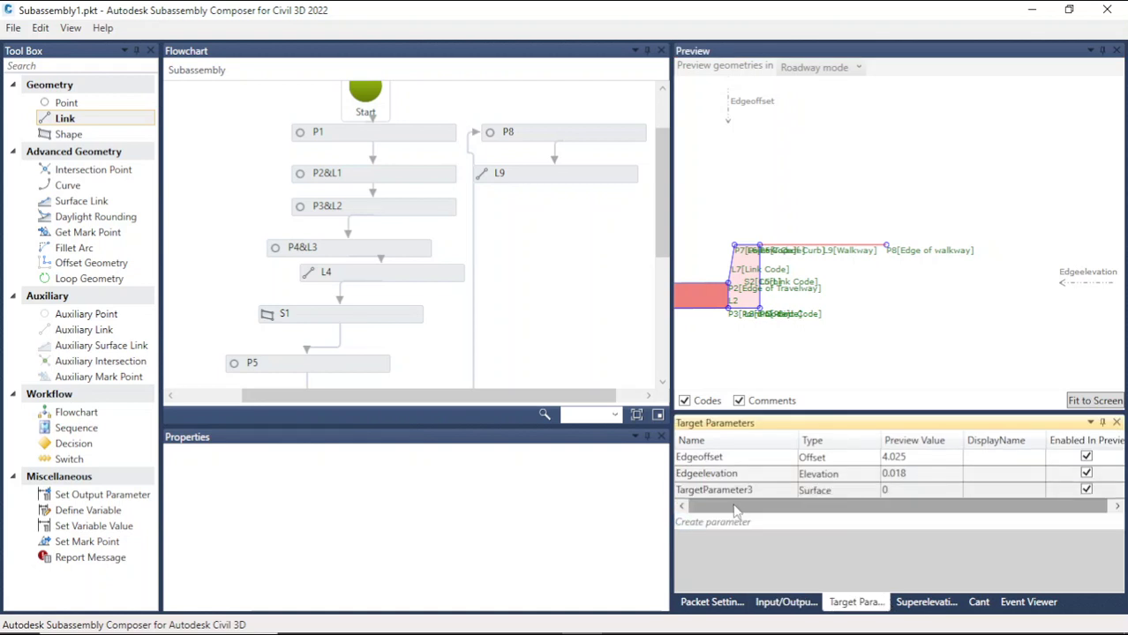
{"action": "left_click", "coordinate": [843, 495]}
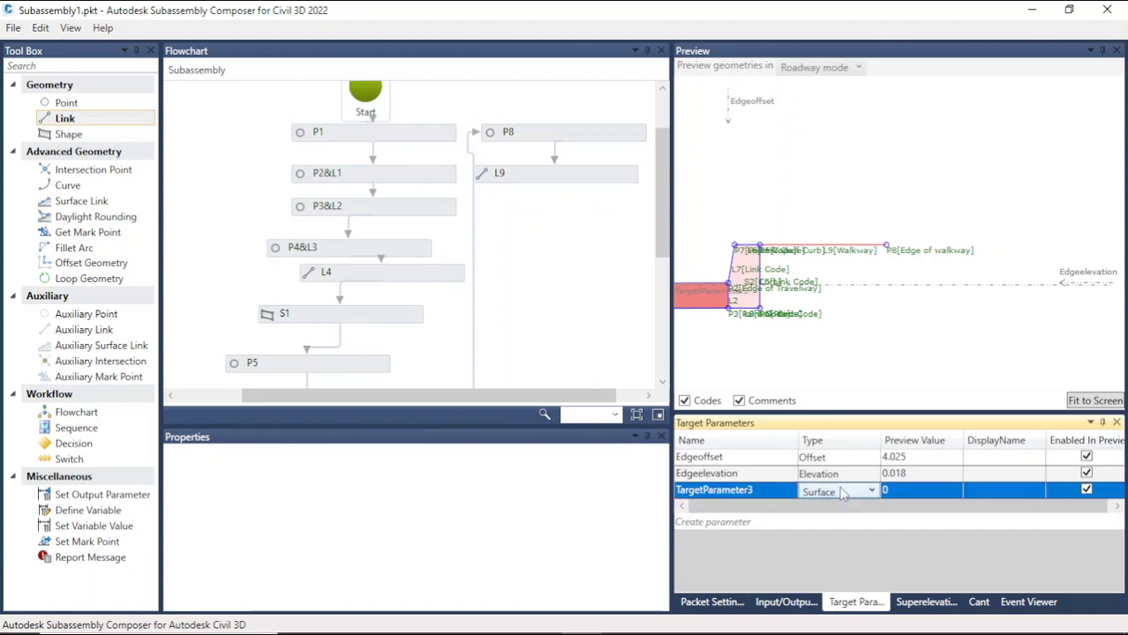
{"action": "left_click", "coordinate": [843, 492]}
{"action": "left_click", "coordinate": [837, 529]}
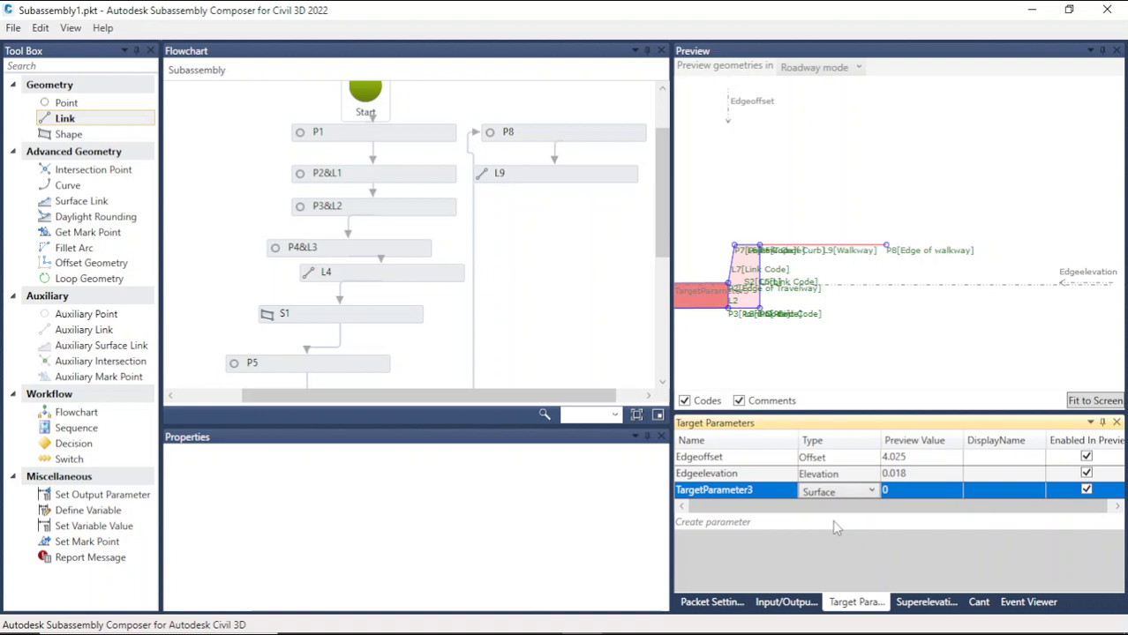
{"action": "double_click", "coordinate": [773, 491]}
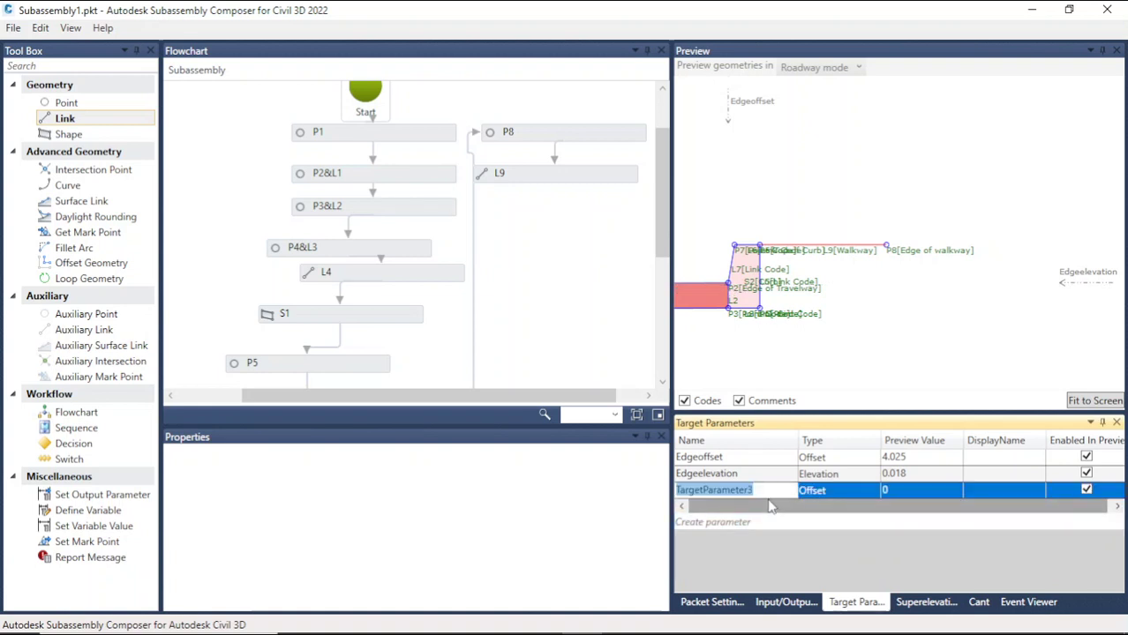
{"action": "type", "text": "Dayli"}
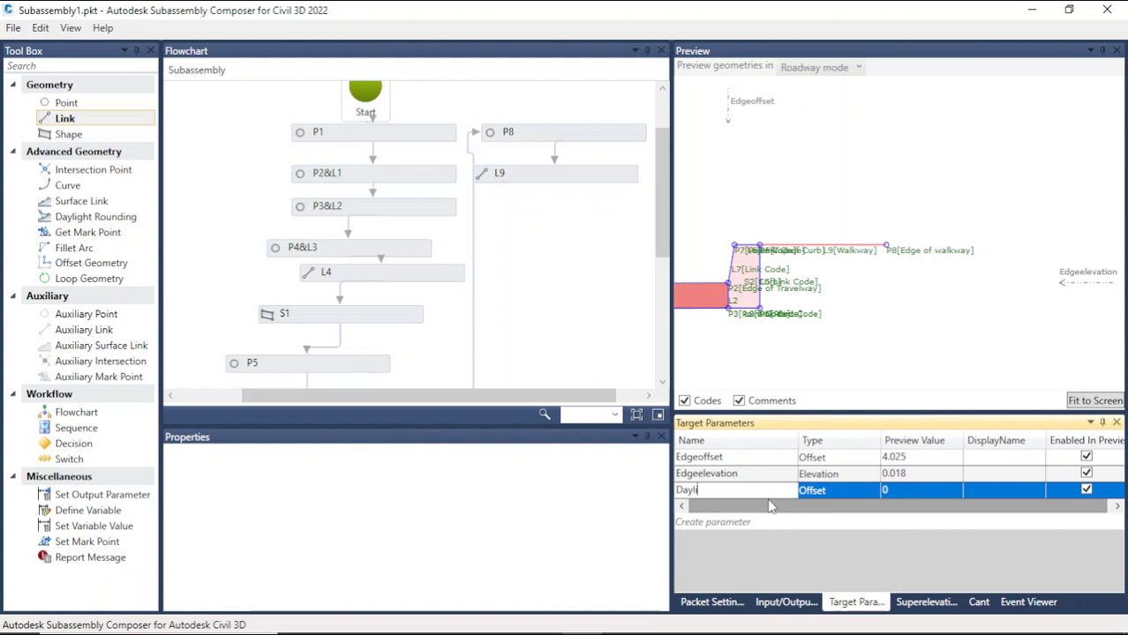
{"action": "type", "text": "ghtoffset"}
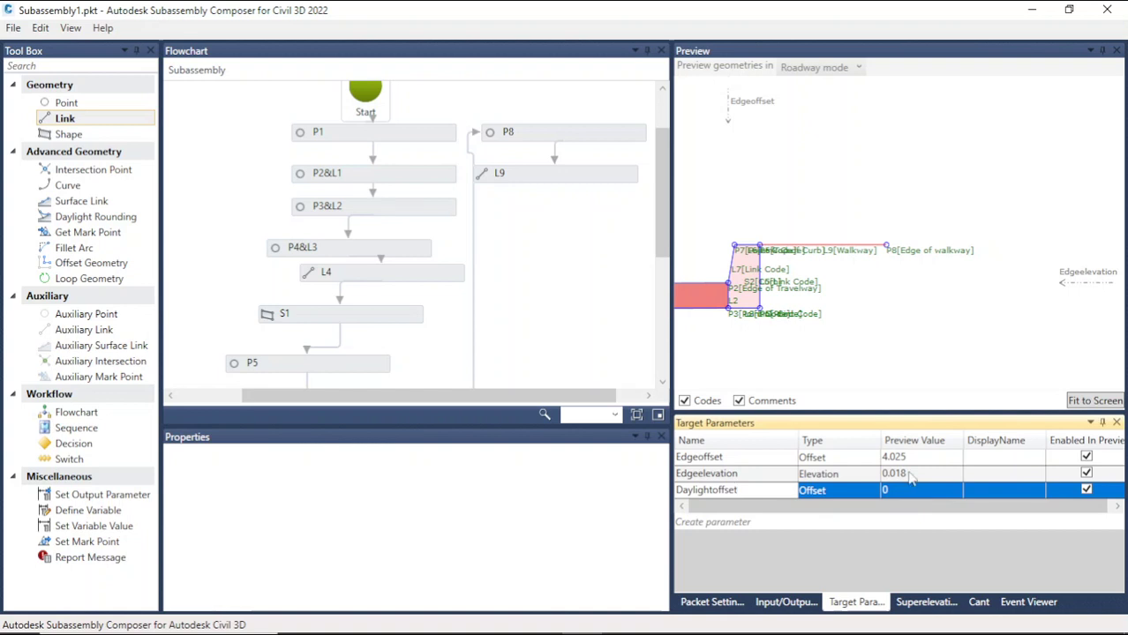
{"action": "left_click", "coordinate": [873, 356]}
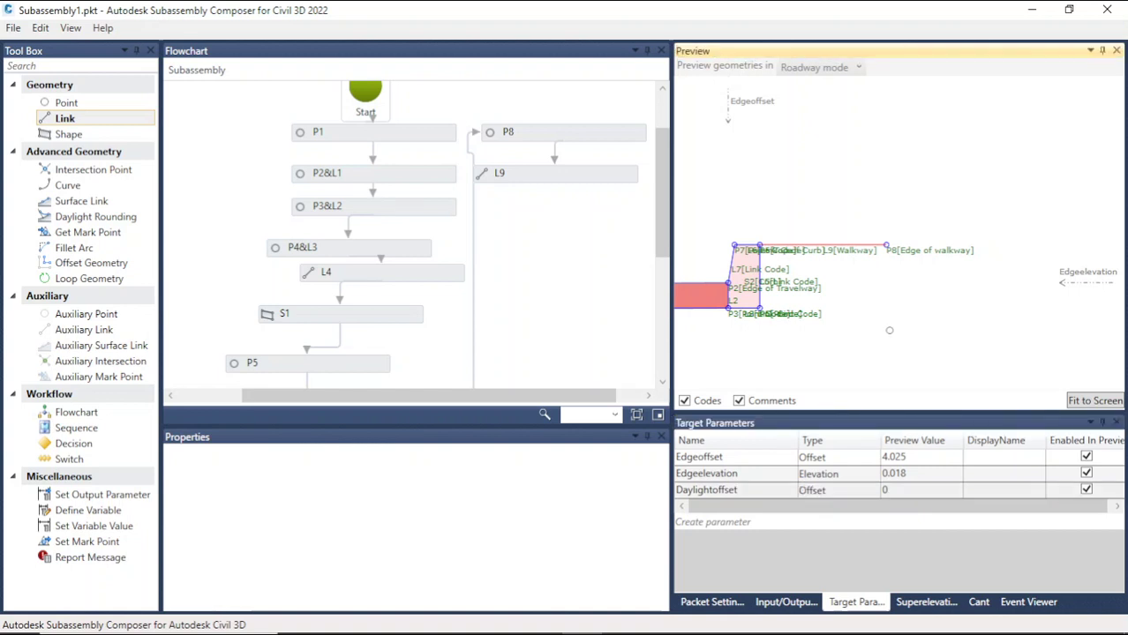
Step: Position the Daylightoffset target in the preview at an offset of about 7.3
{"action": "scroll", "coordinate": [886, 332], "scroll_direction": "down", "scroll_amount": 3}
{"action": "scroll", "coordinate": [886, 326], "scroll_direction": "down", "scroll_amount": 5}
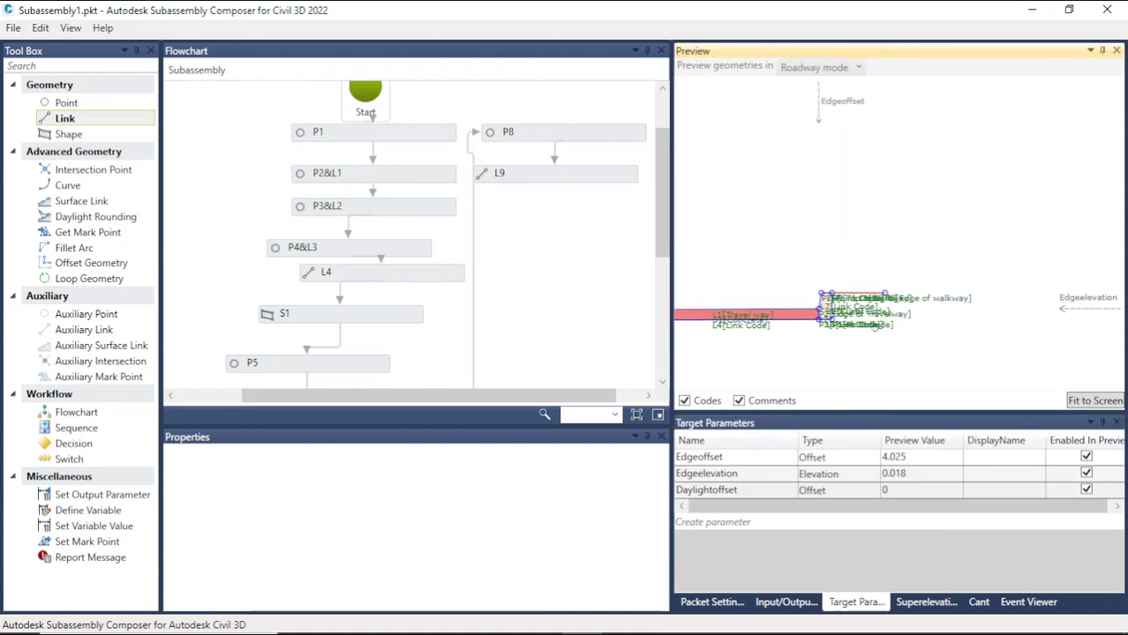
{"action": "left_click", "coordinate": [904, 492]}
{"action": "left_click", "coordinate": [902, 491]}
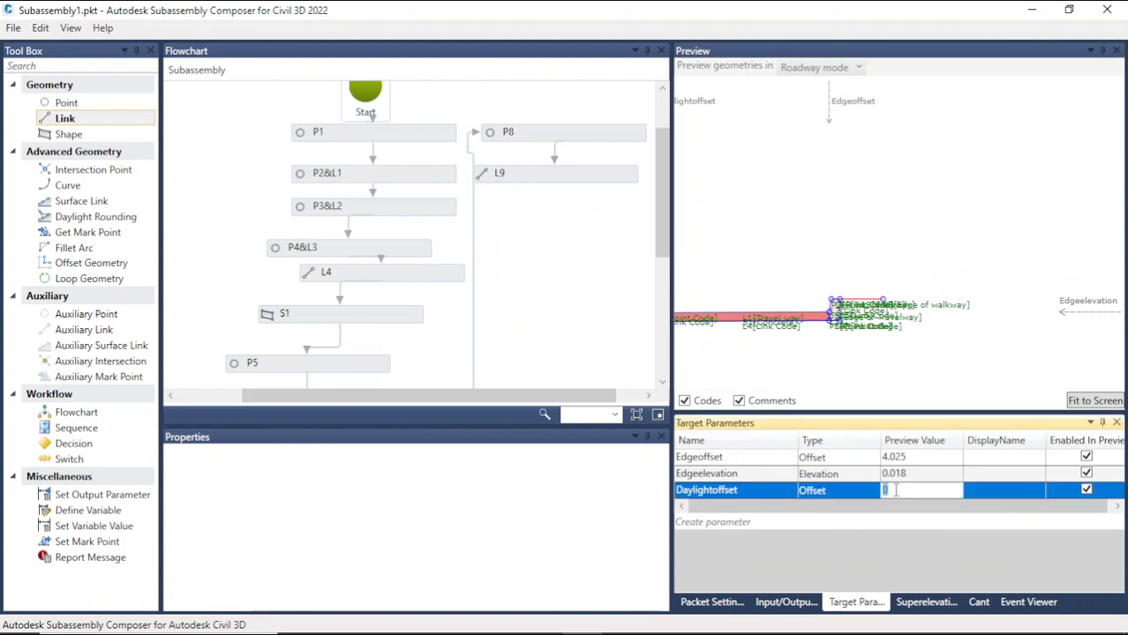
{"action": "type", "text": "5"}
{"action": "left_click", "coordinate": [921, 357]}
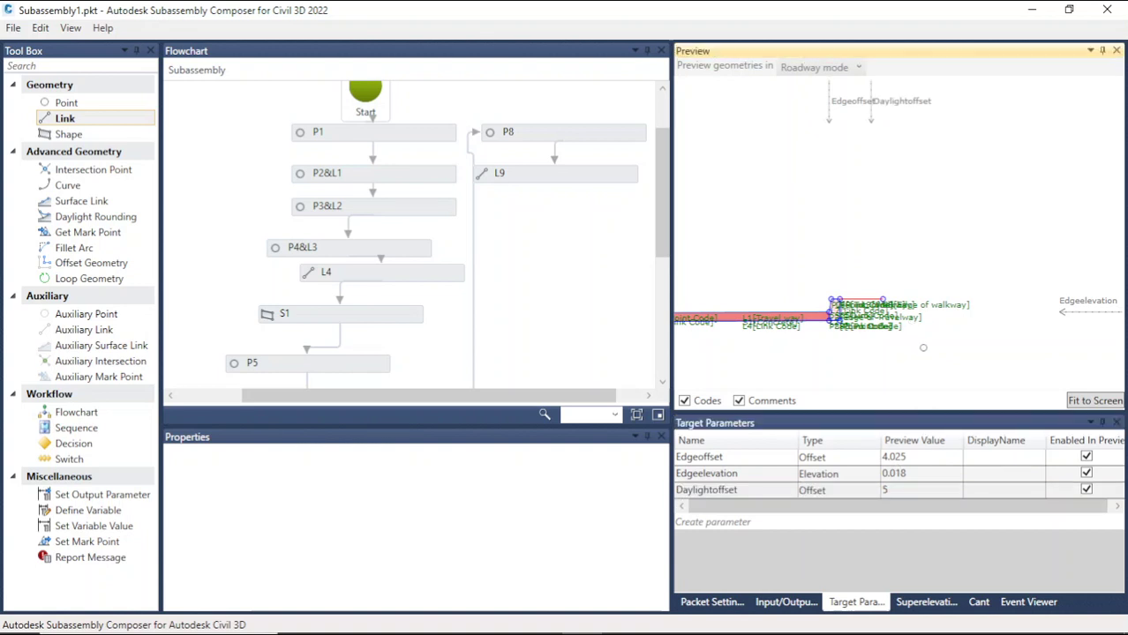
{"action": "left_click_drag", "start_coordinate": [914, 103], "coordinate": [1016, 102]}
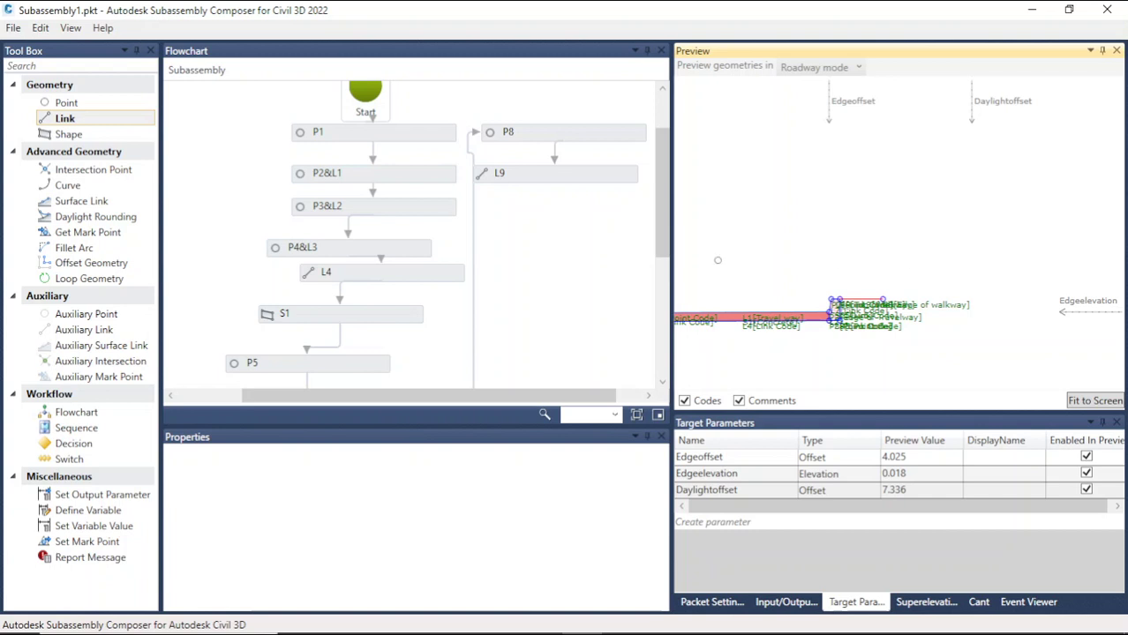
Step: Add a new point P9 below L9 in the flowchart and set its From Point to P8
{"action": "left_click_drag", "start_coordinate": [91, 102], "coordinate": [582, 246]}
{"action": "left_click", "coordinate": [582, 248]}
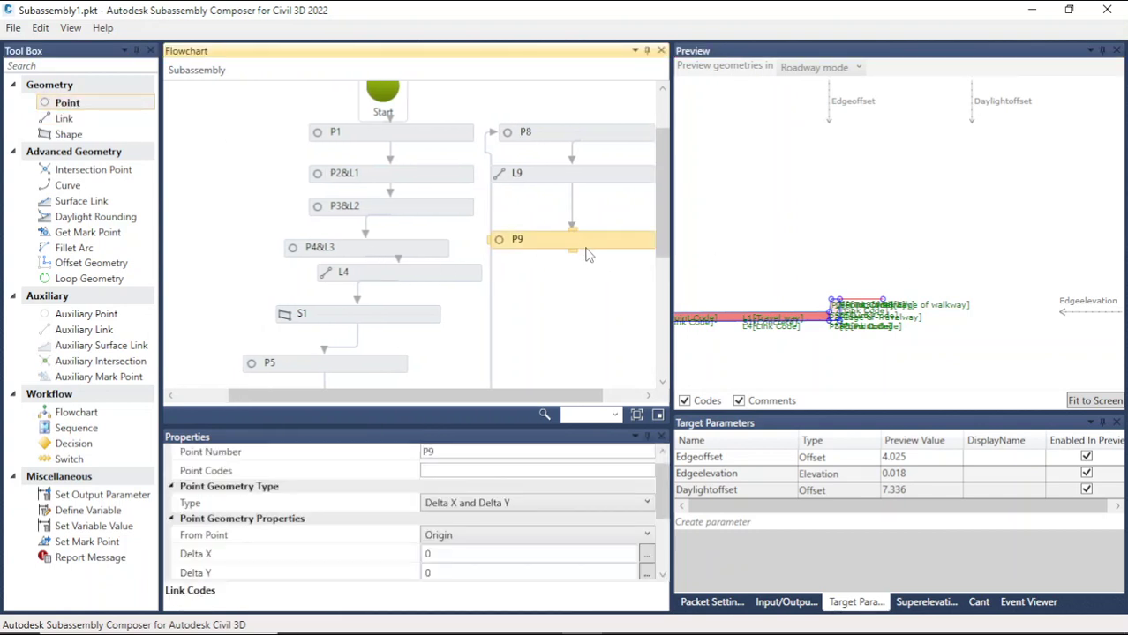
{"action": "left_click_drag", "start_coordinate": [537, 399], "coordinate": [602, 398]}
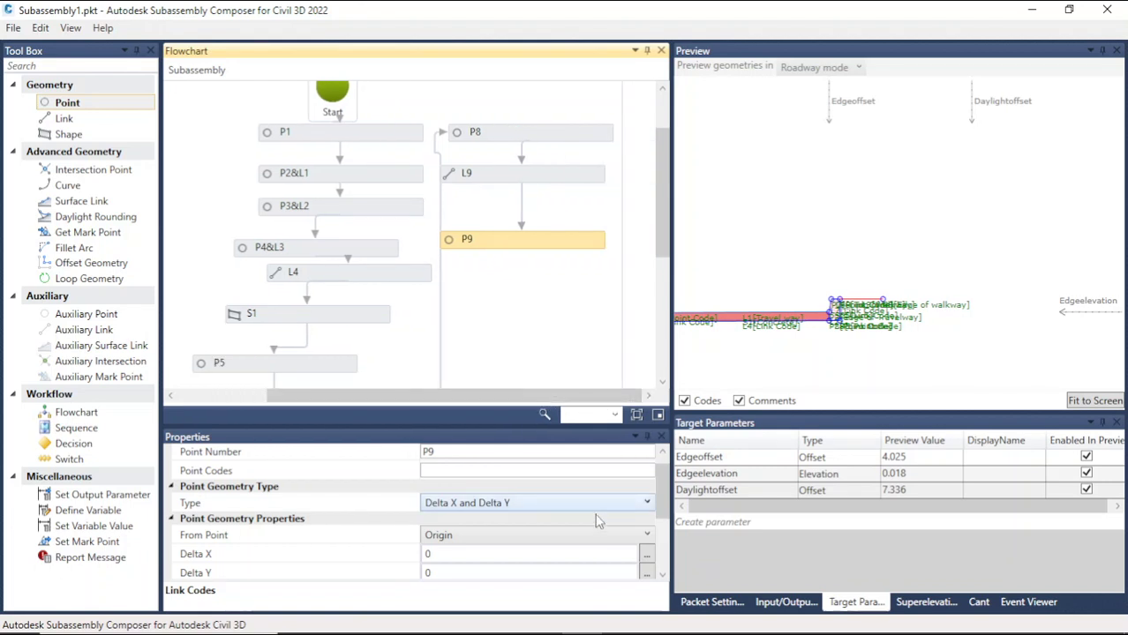
{"action": "left_click", "coordinate": [565, 537]}
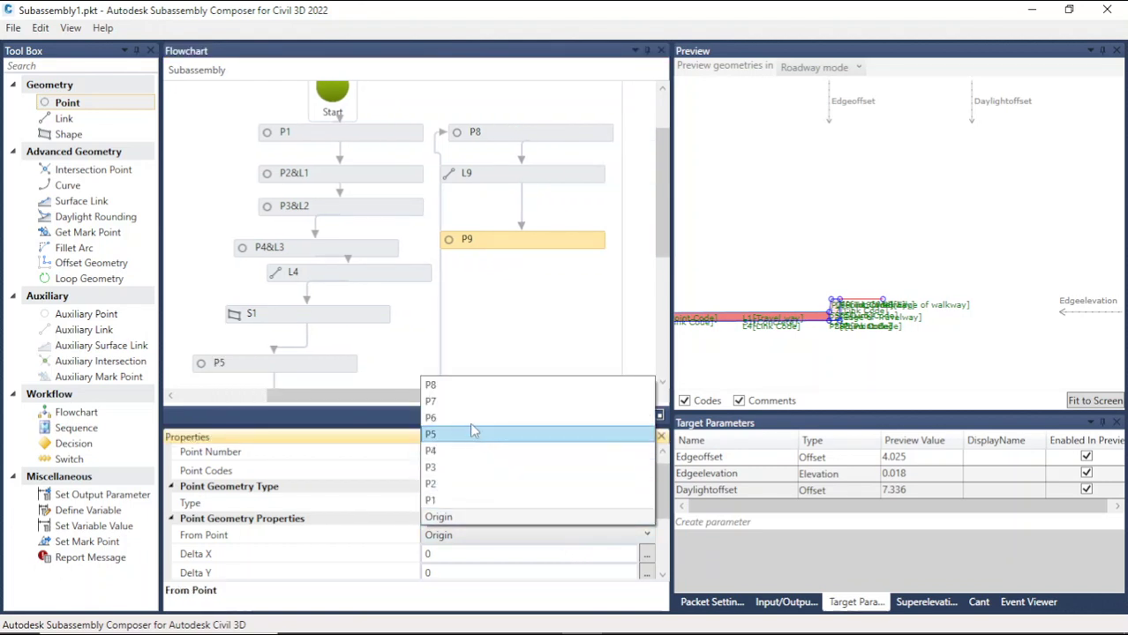
{"action": "left_click", "coordinate": [464, 385]}
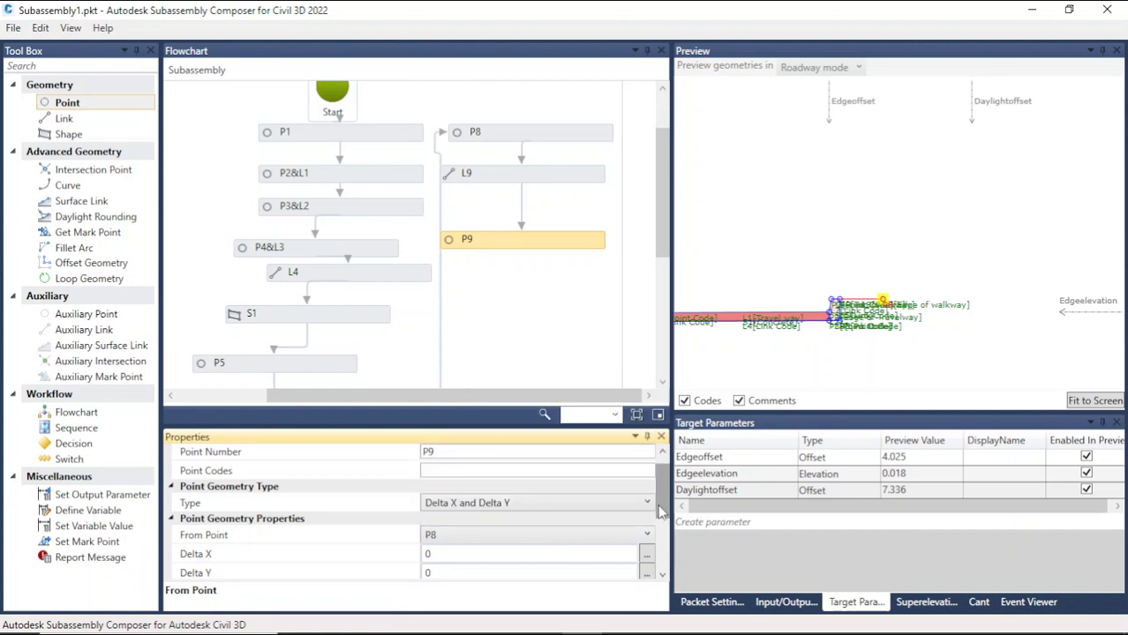
Step: Set P9's point geometry type to Slope and Delta X
{"action": "scroll", "coordinate": [664, 521], "scroll_direction": "down", "scroll_amount": 1}
{"action": "mouse_move", "coordinate": [664, 521]}
{"action": "left_mouse_down"}
{"action": "mouse_move", "coordinate": [665, 537]}
{"action": "mouse_move", "coordinate": [665, 527]}
{"action": "left_mouse_up"}
{"action": "left_click", "coordinate": [578, 460]}
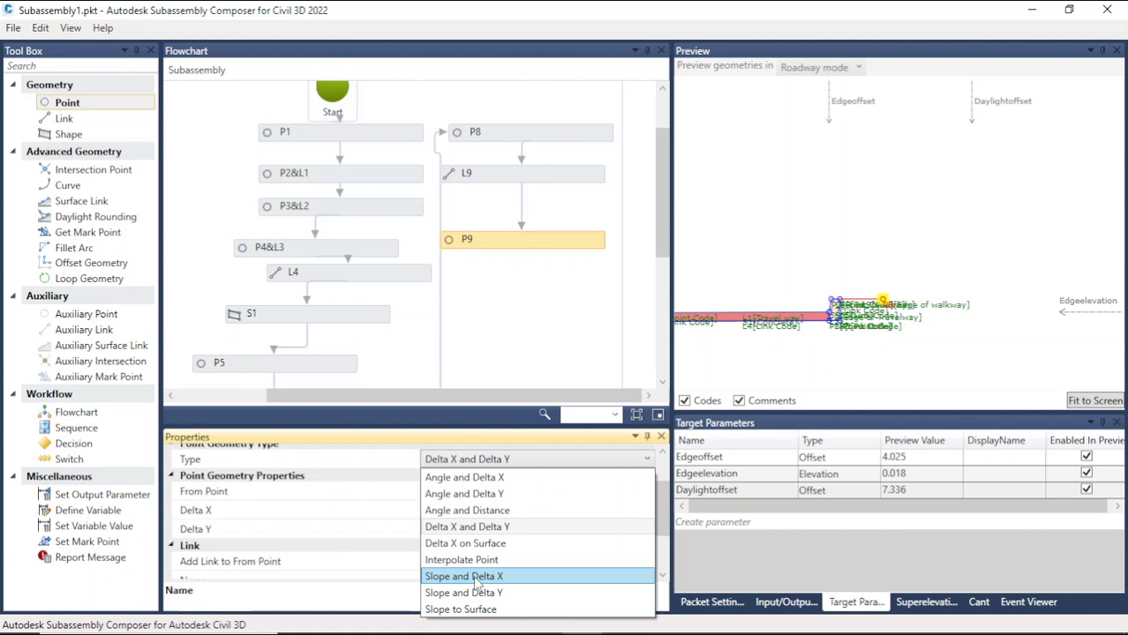
{"action": "left_click", "coordinate": [476, 578]}
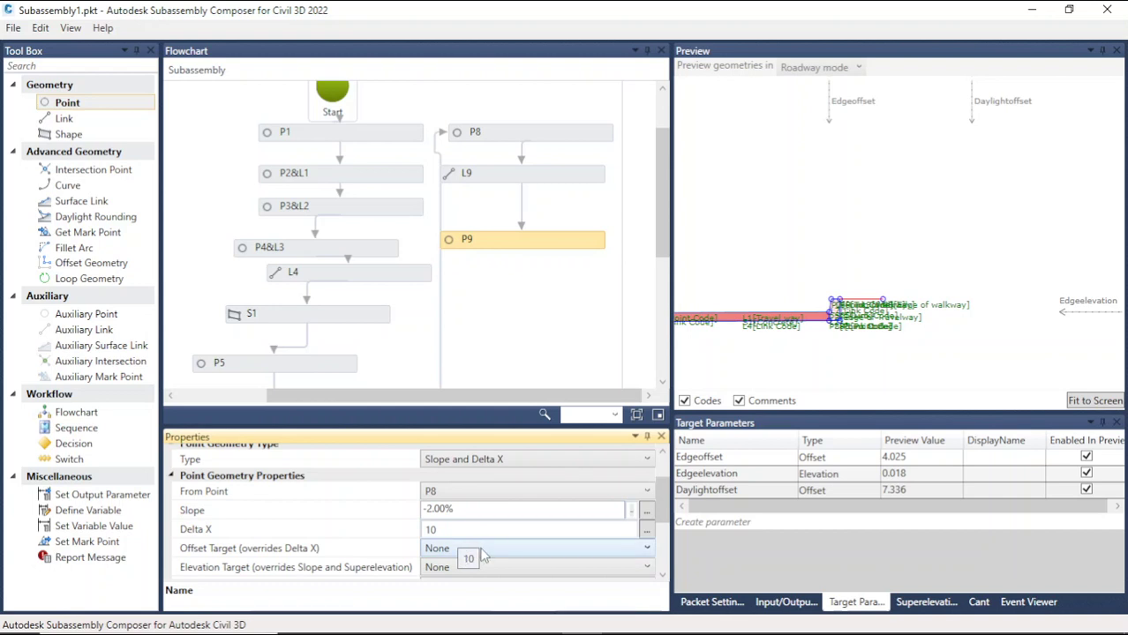
Step: Try setting P9's Elevation Target to Edgeelevation, then revert it to None
{"action": "scroll", "coordinate": [484, 554], "scroll_direction": "down", "scroll_amount": 1}
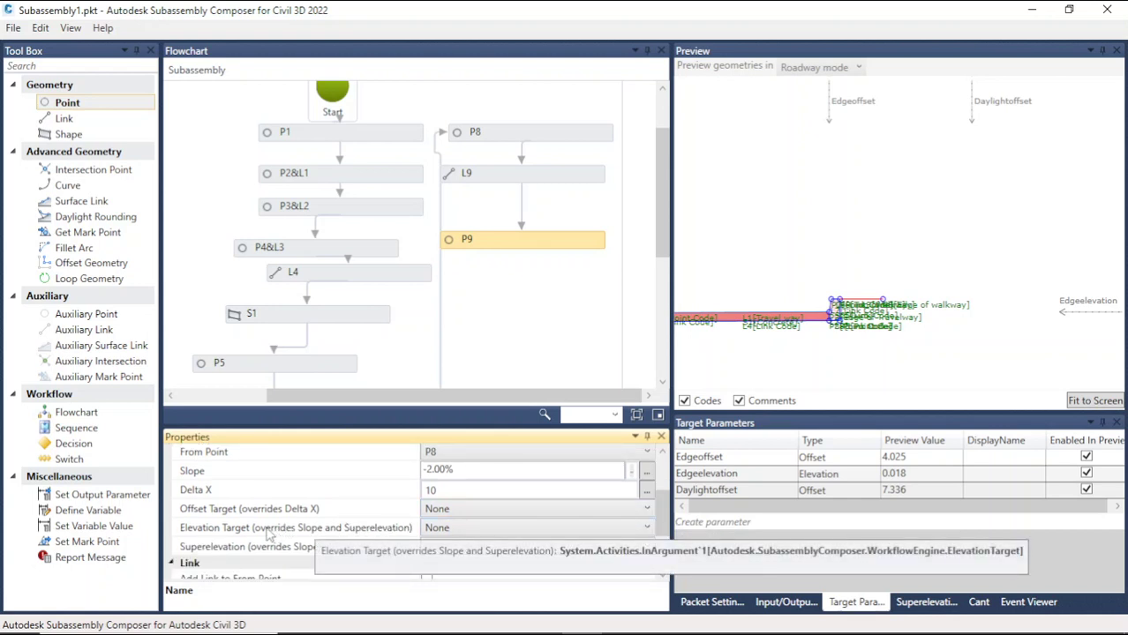
{"action": "left_click", "coordinate": [498, 532]}
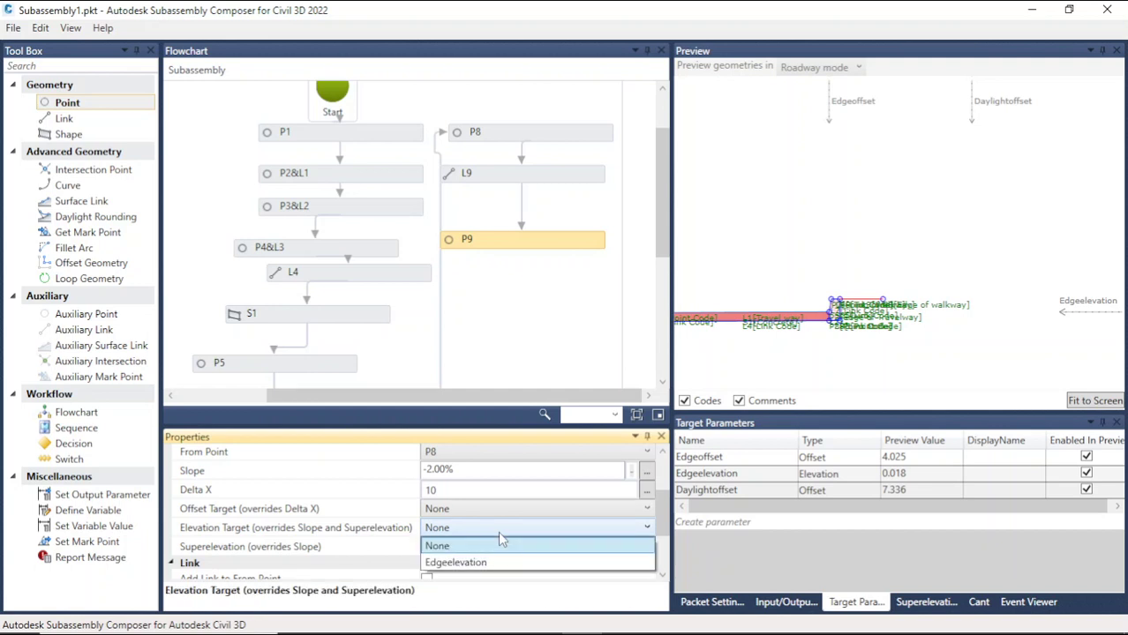
{"action": "left_click", "coordinate": [495, 562]}
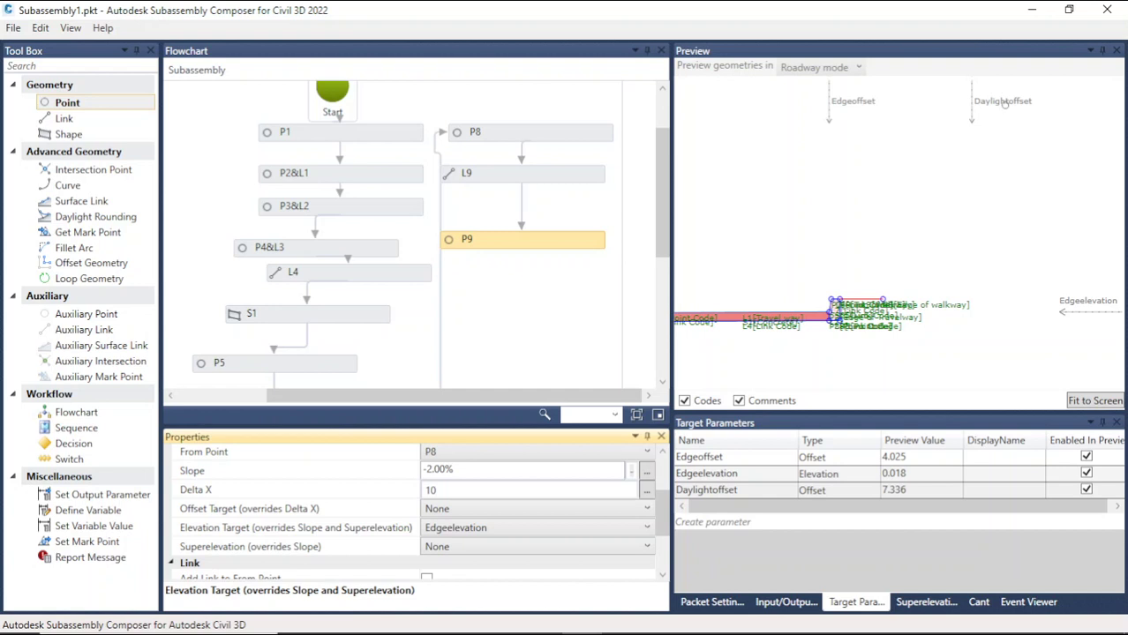
{"action": "left_click", "coordinate": [537, 528]}
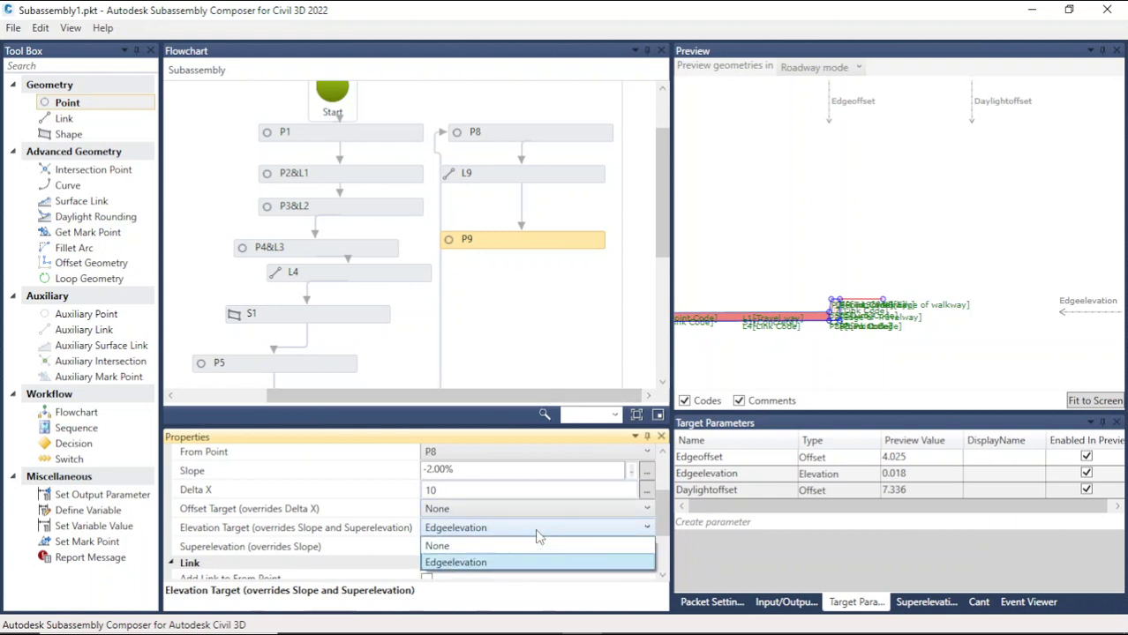
{"action": "left_click", "coordinate": [529, 545]}
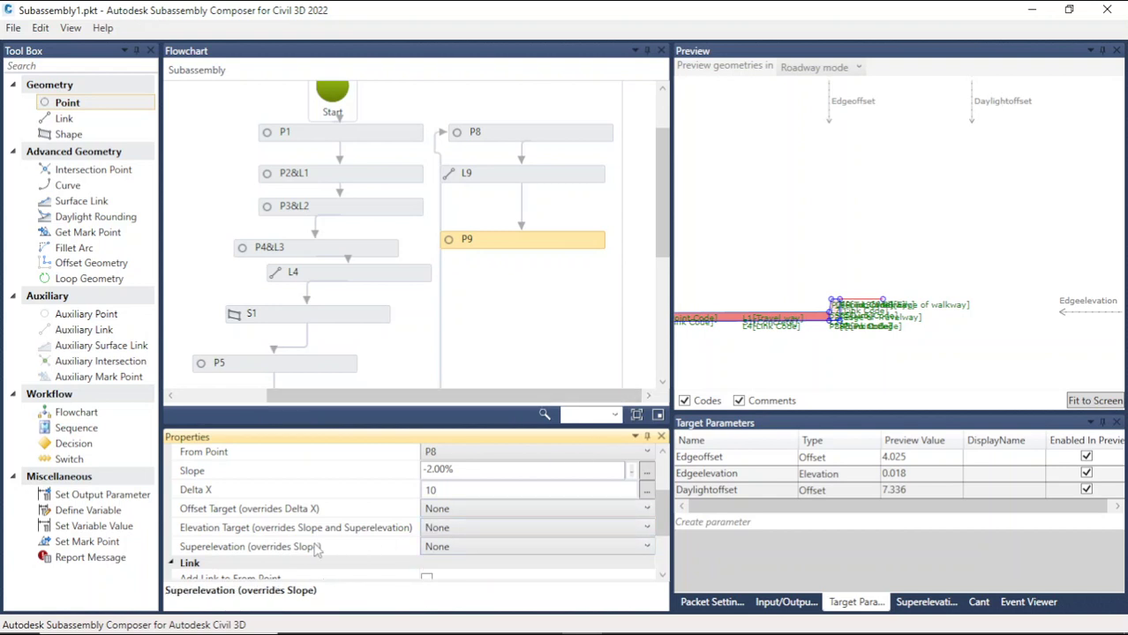
Step: Set P9's Offset Target to Daylightoffset
{"action": "left_click", "coordinate": [472, 510]}
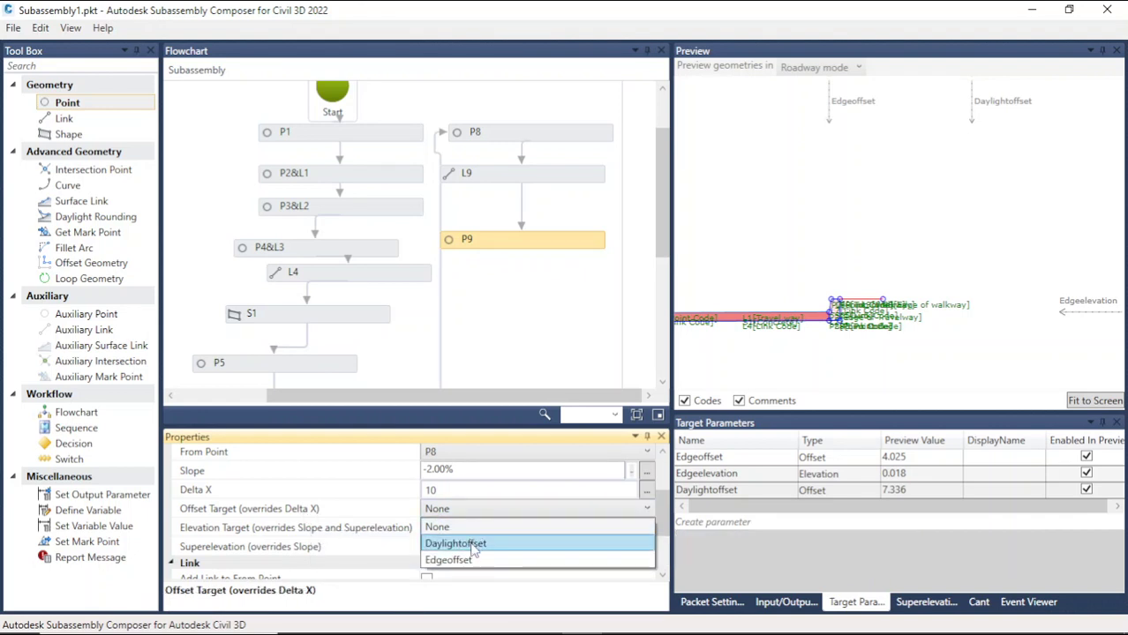
{"action": "left_click", "coordinate": [473, 545]}
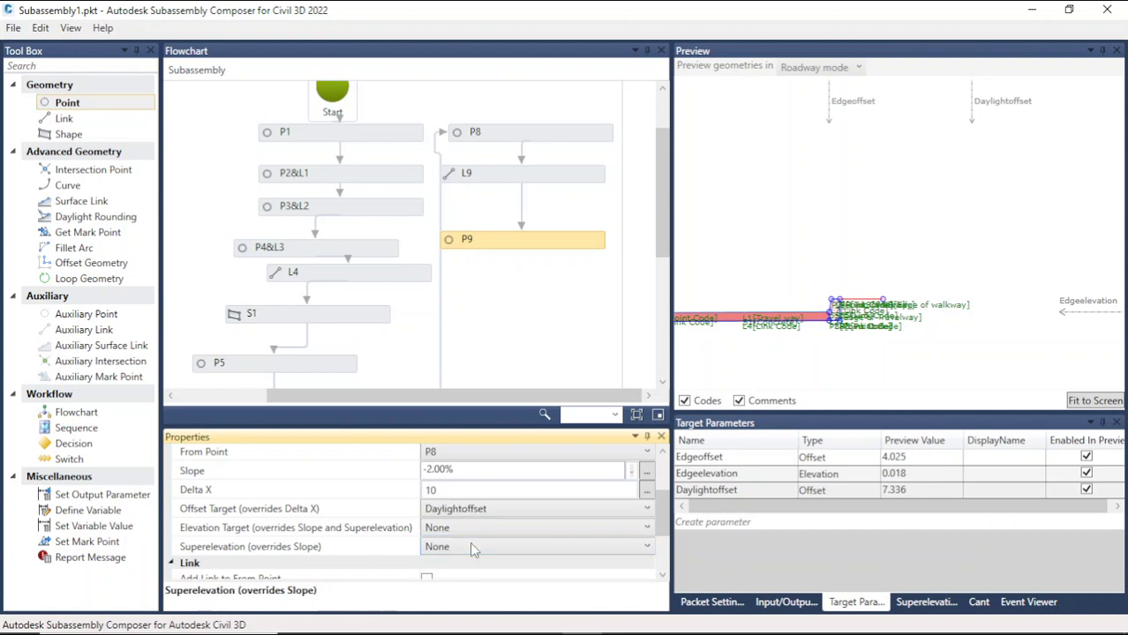
{"action": "left_click", "coordinate": [999, 333]}
{"action": "scroll", "coordinate": [759, 252], "scroll_direction": "down", "scroll_amount": 3}
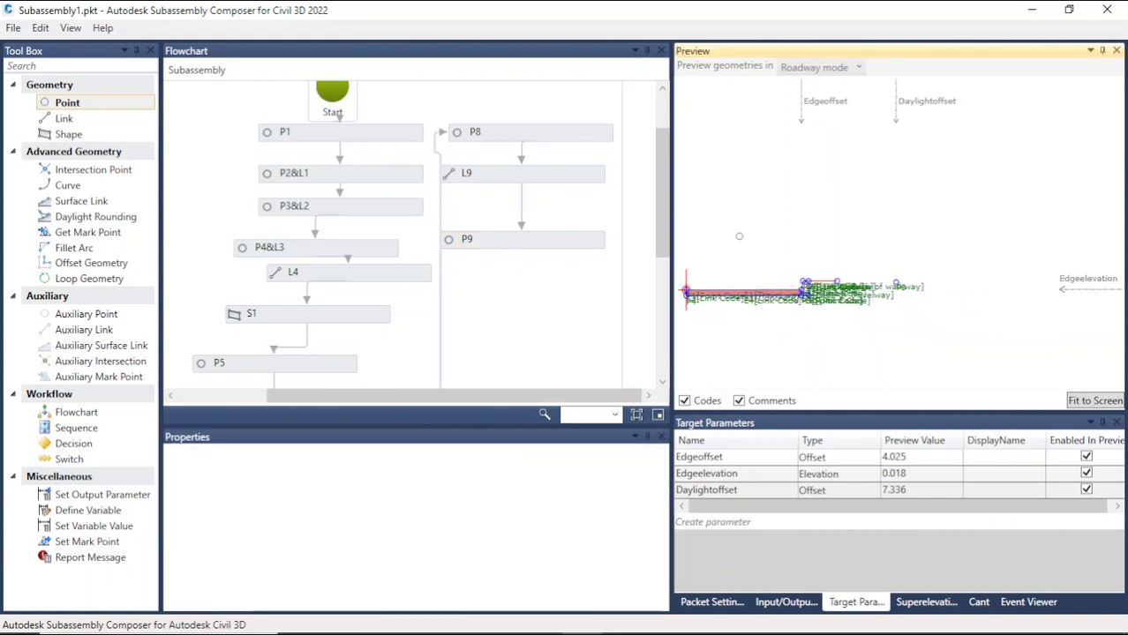
Step: Create another target parameter named Daylightelevation
{"action": "left_click", "coordinate": [746, 521]}
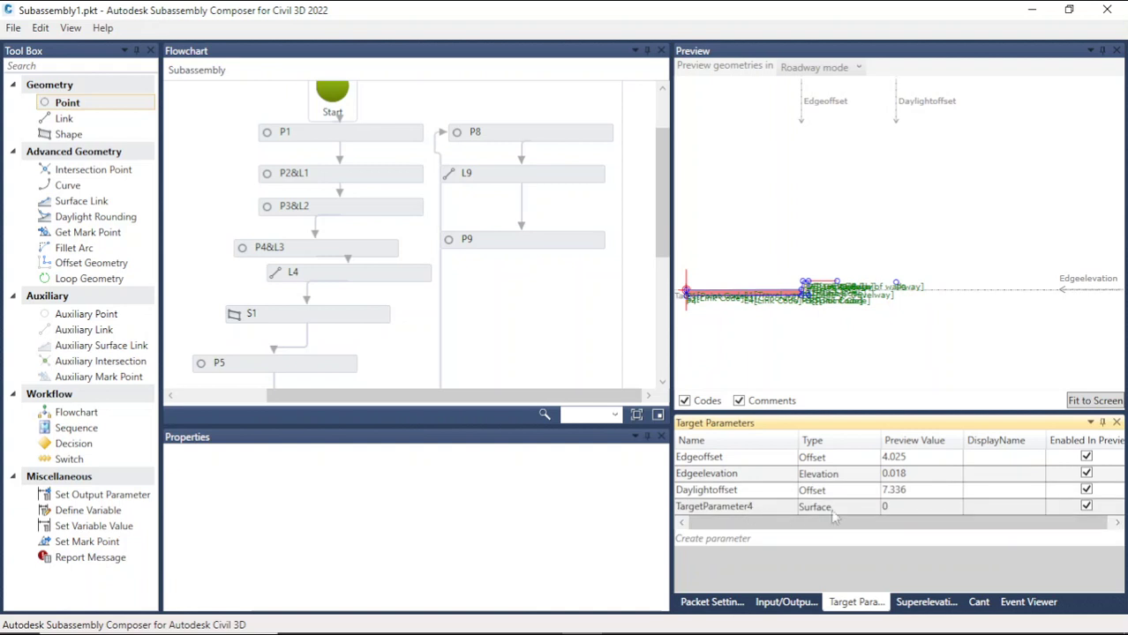
{"action": "double_click", "coordinate": [771, 508]}
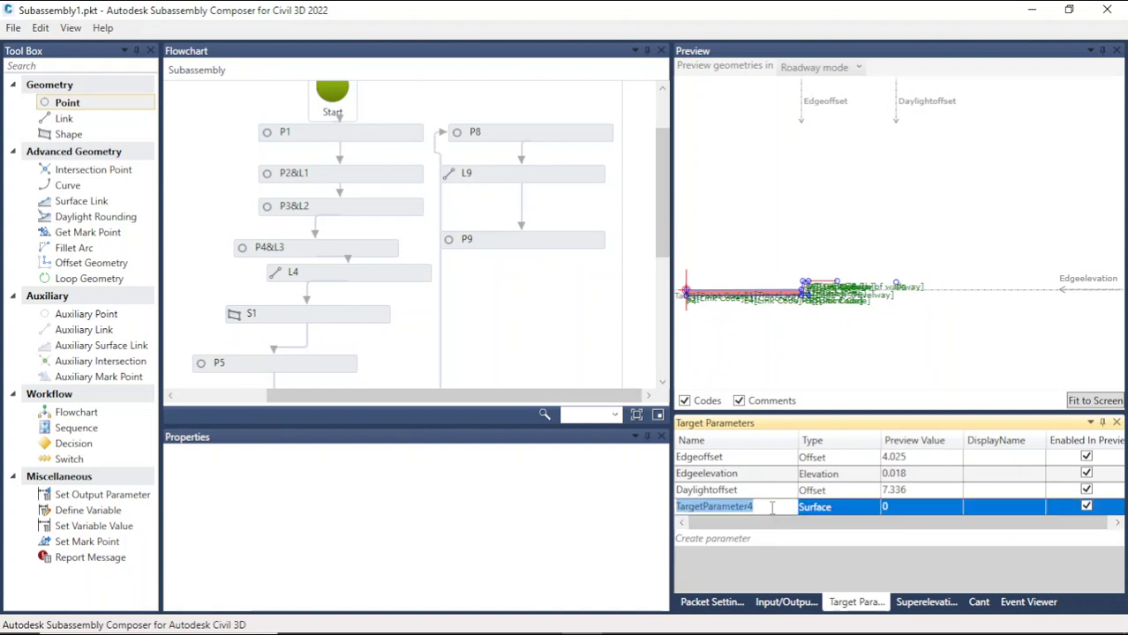
{"action": "type", "text": "D"}
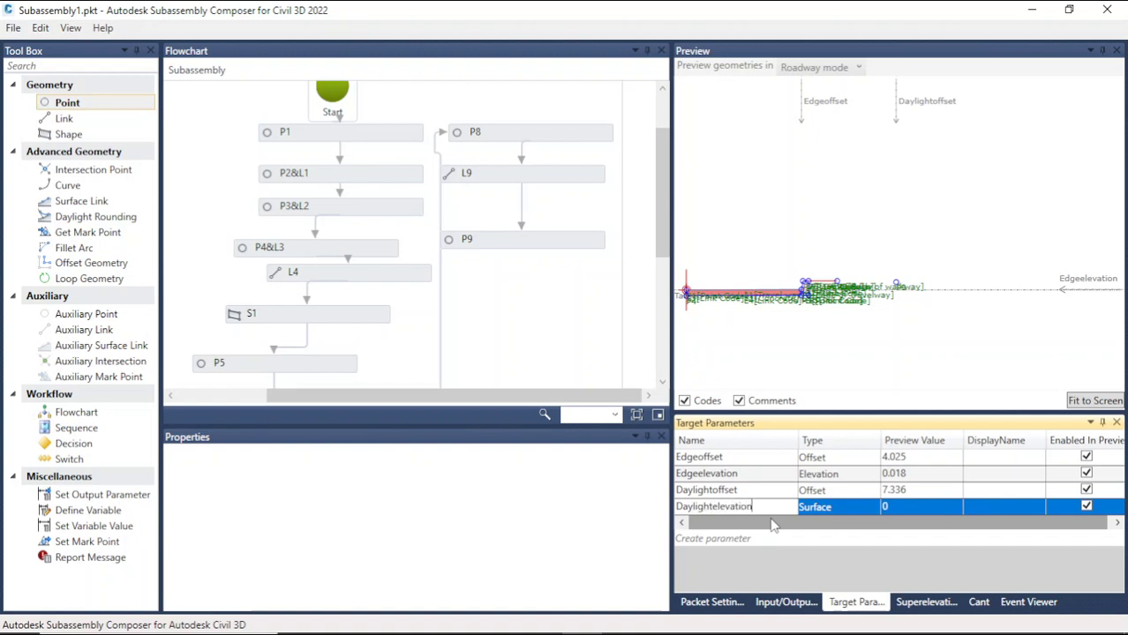
{"action": "type", "text": "aylightelevation"}
Step: Set the Daylightelevation target's type to Offset
{"action": "left_click", "coordinate": [833, 512]}
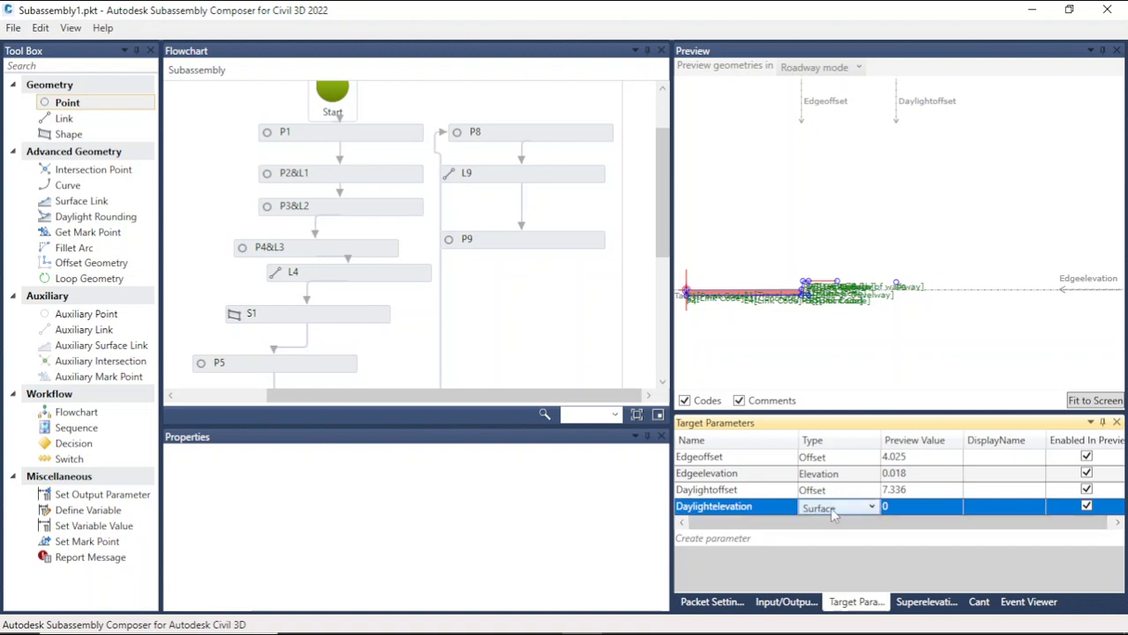
{"action": "left_click", "coordinate": [833, 518]}
{"action": "left_click", "coordinate": [835, 540]}
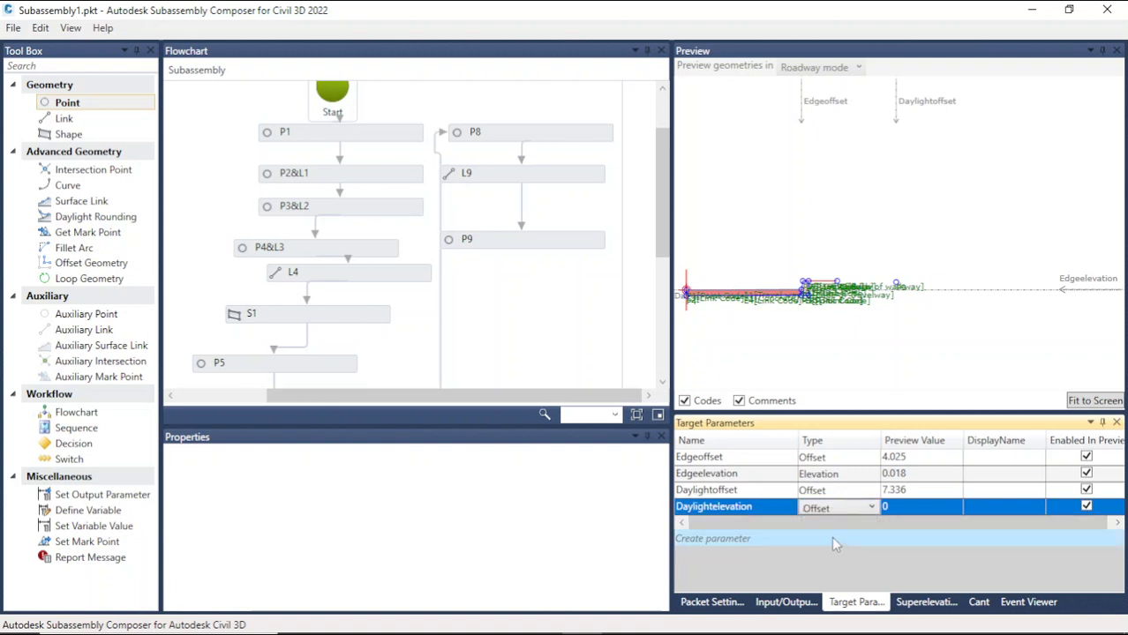
Step: Review the available Elevation Target and Offset Target choices for P9
{"action": "left_click", "coordinate": [501, 244]}
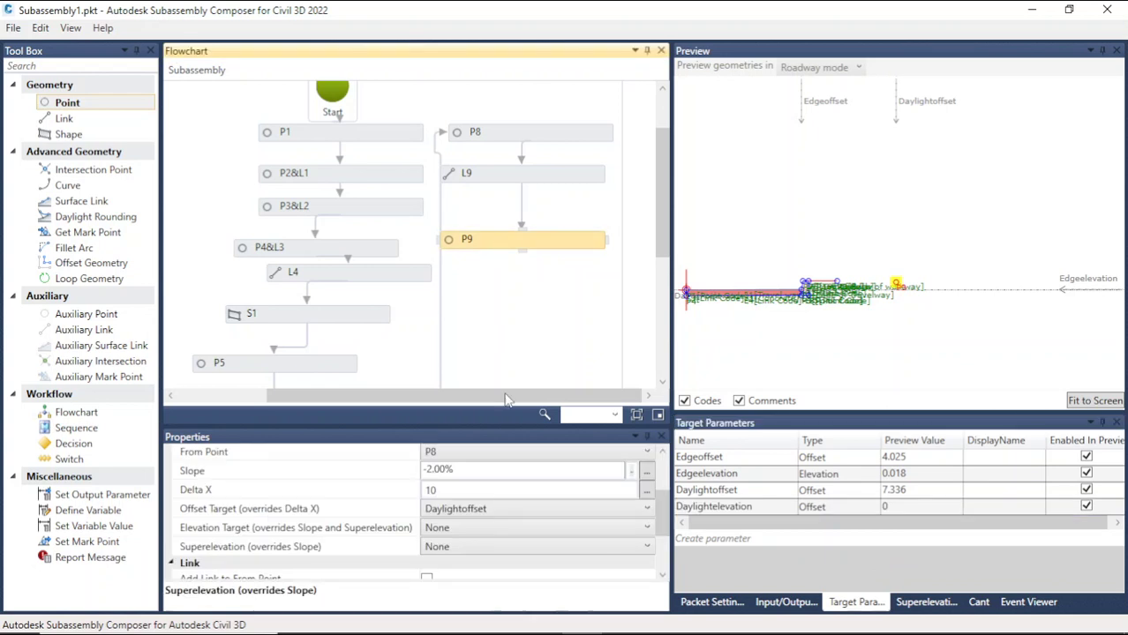
{"action": "left_click", "coordinate": [475, 527]}
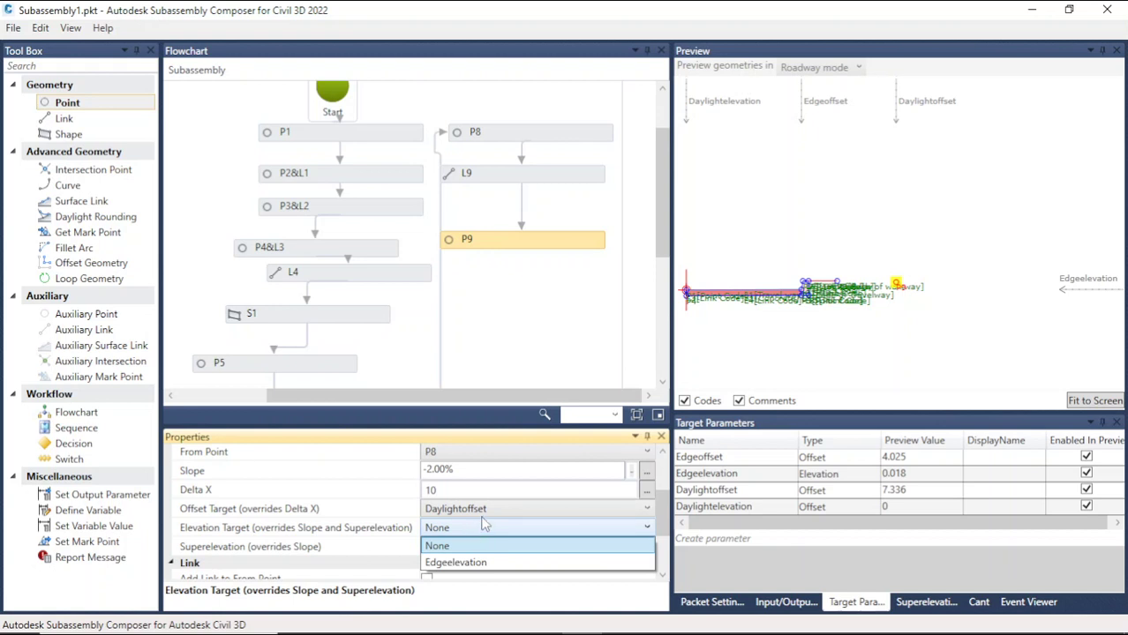
{"action": "left_click", "coordinate": [494, 514]}
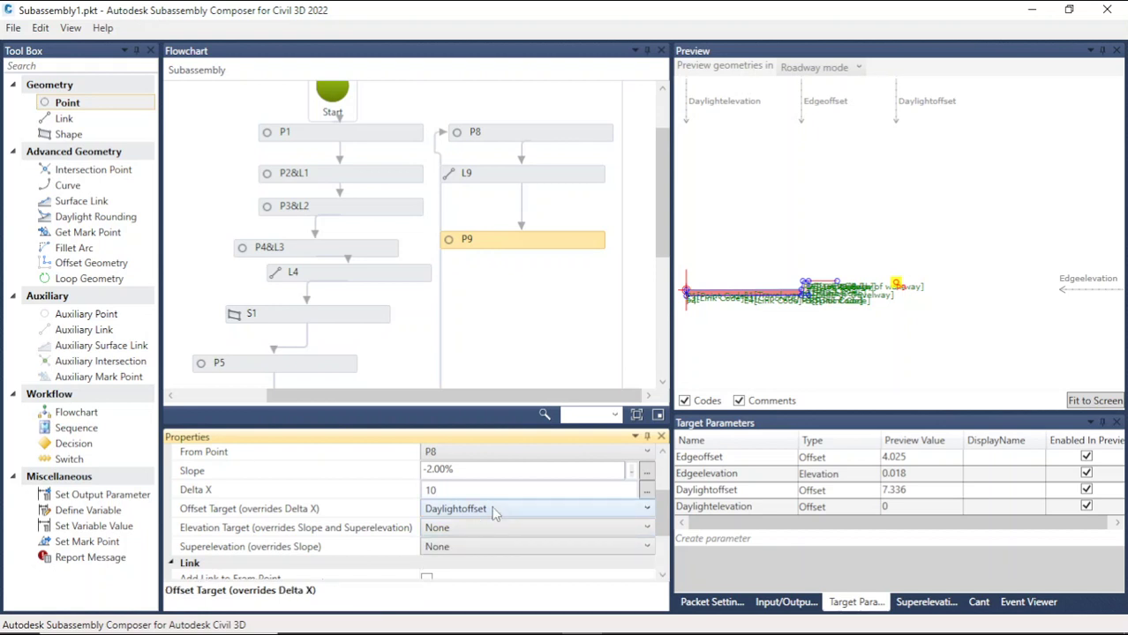
{"action": "left_click", "coordinate": [494, 515]}
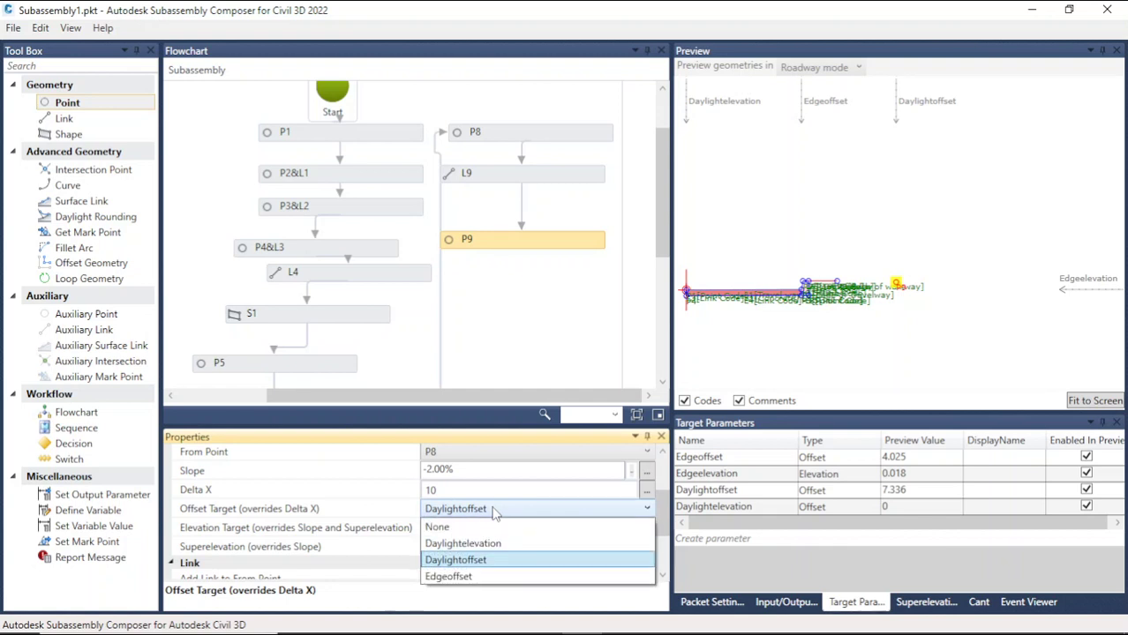
{"action": "left_click", "coordinate": [495, 512]}
Step: Change the Daylightelevation target's type to Elevation
{"action": "left_click", "coordinate": [821, 508]}
{"action": "left_click", "coordinate": [845, 510]}
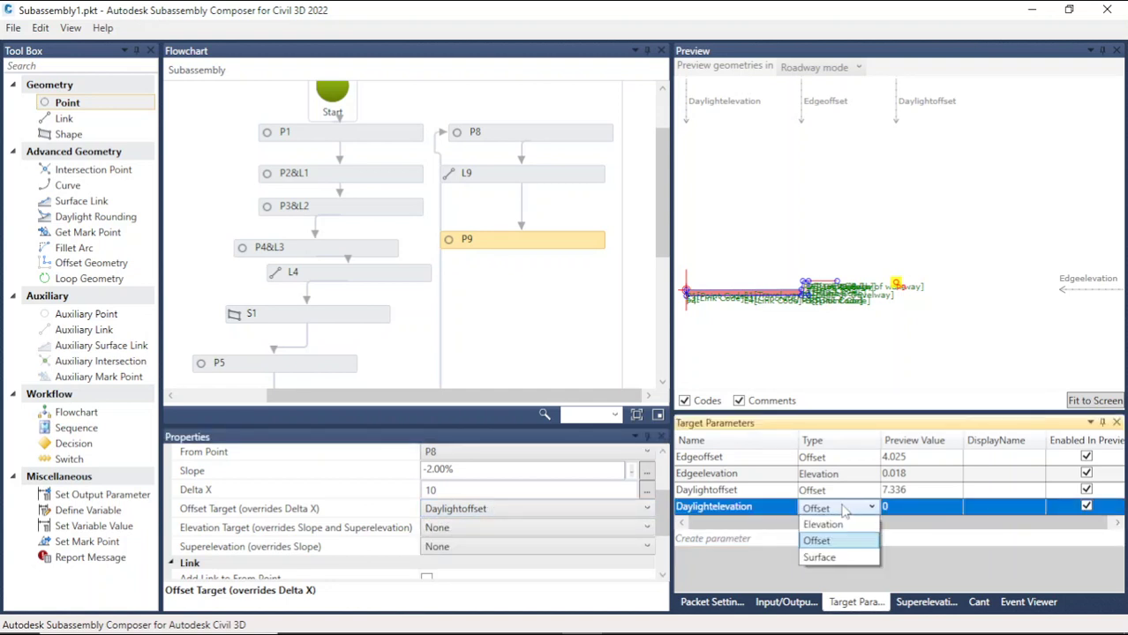
{"action": "left_click", "coordinate": [823, 524]}
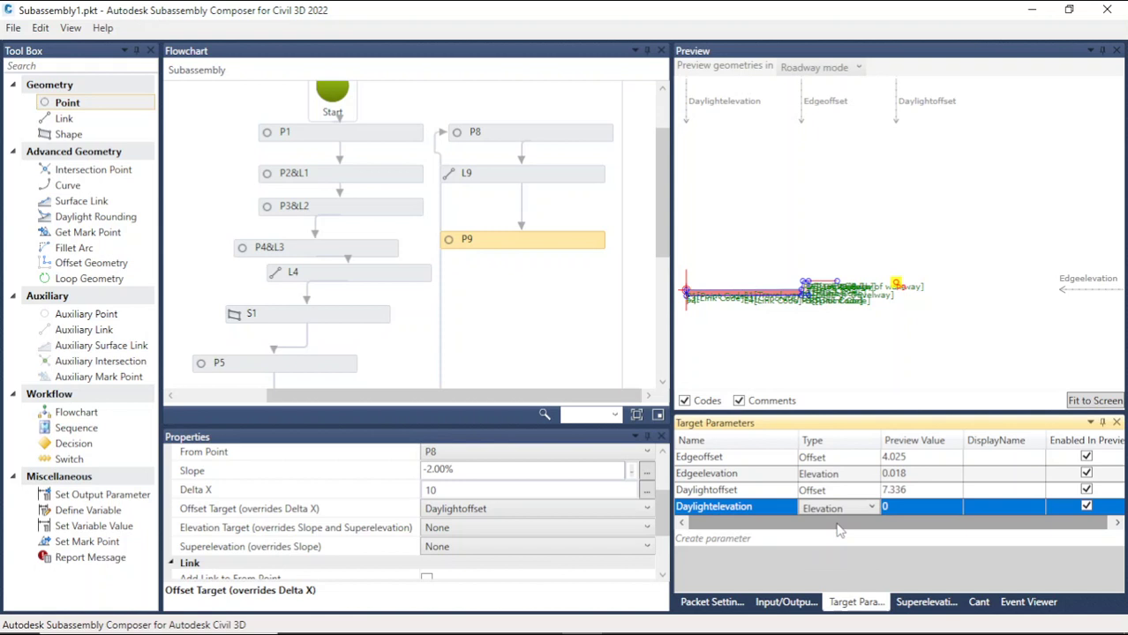
Step: Set P9's elevation target to Daylightelevation
{"action": "left_click", "coordinate": [485, 527]}
{"action": "left_click", "coordinate": [485, 527]}
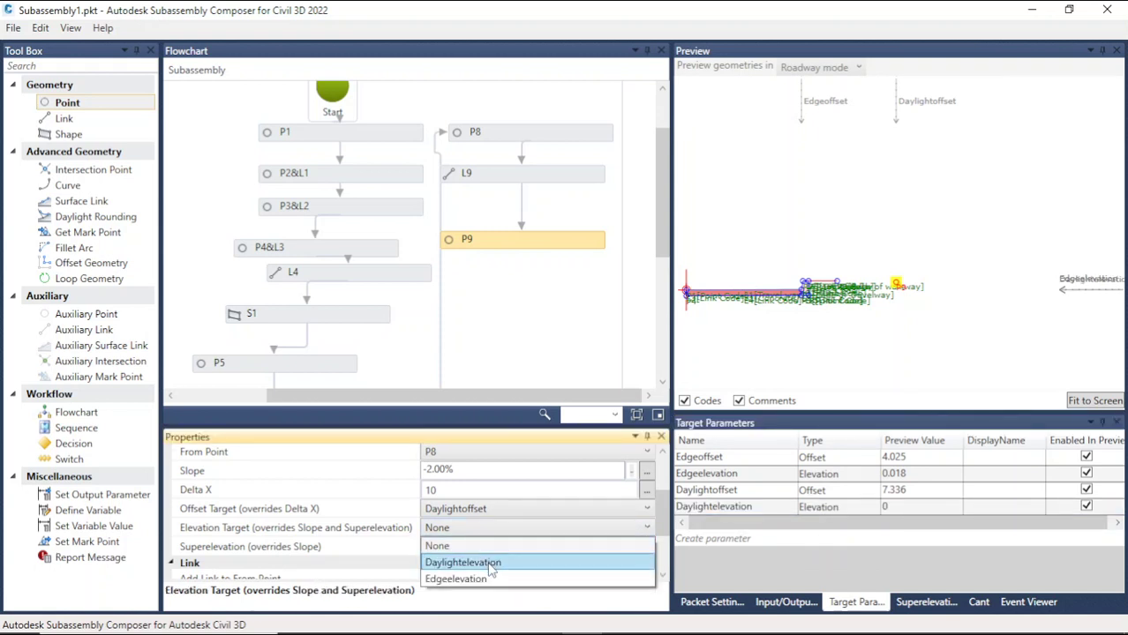
{"action": "left_click", "coordinate": [493, 563]}
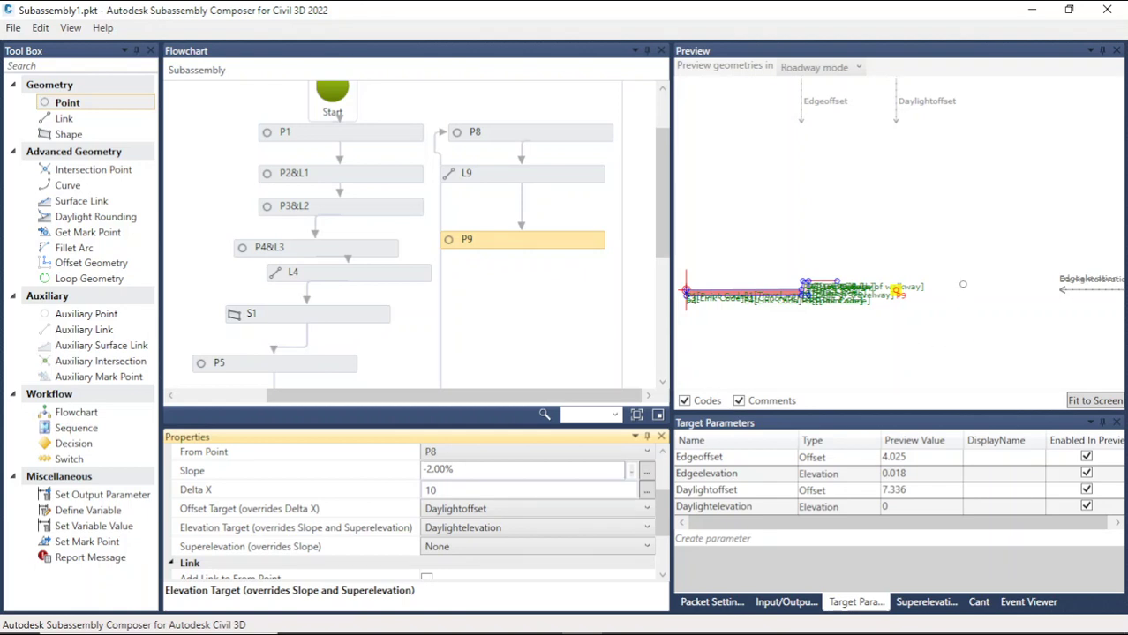
Step: Set the Daylightelevation target's preview value to 7.5
{"action": "scroll", "coordinate": [848, 291], "scroll_direction": "down", "scroll_amount": 2}
{"action": "left_click", "coordinate": [910, 510]}
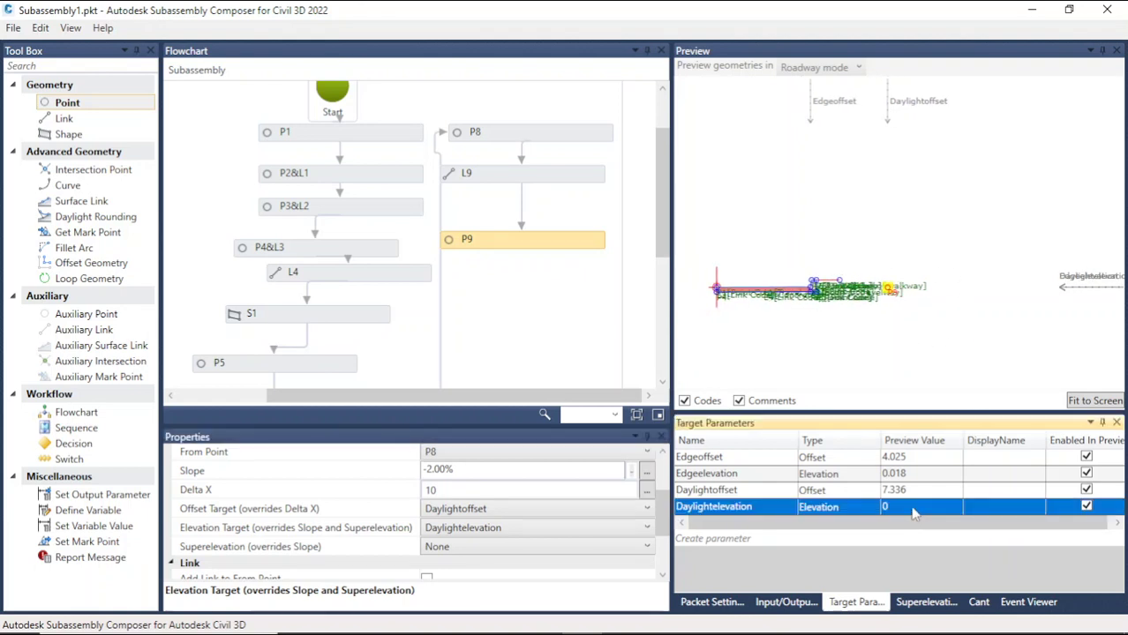
{"action": "left_click", "coordinate": [913, 510]}
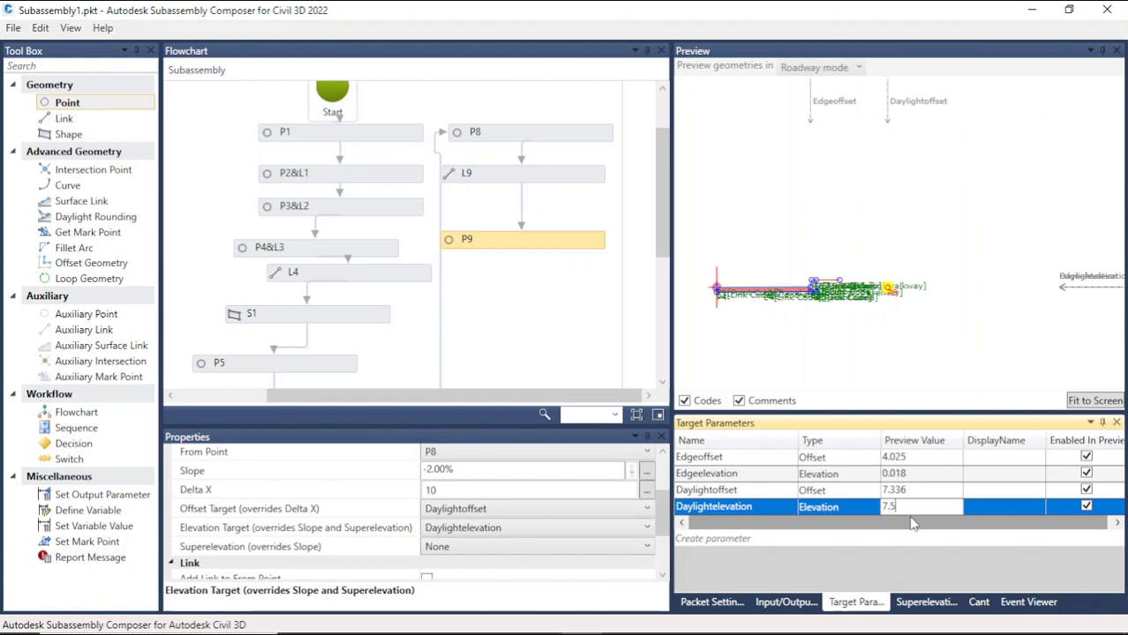
{"action": "left_click", "coordinate": [872, 335]}
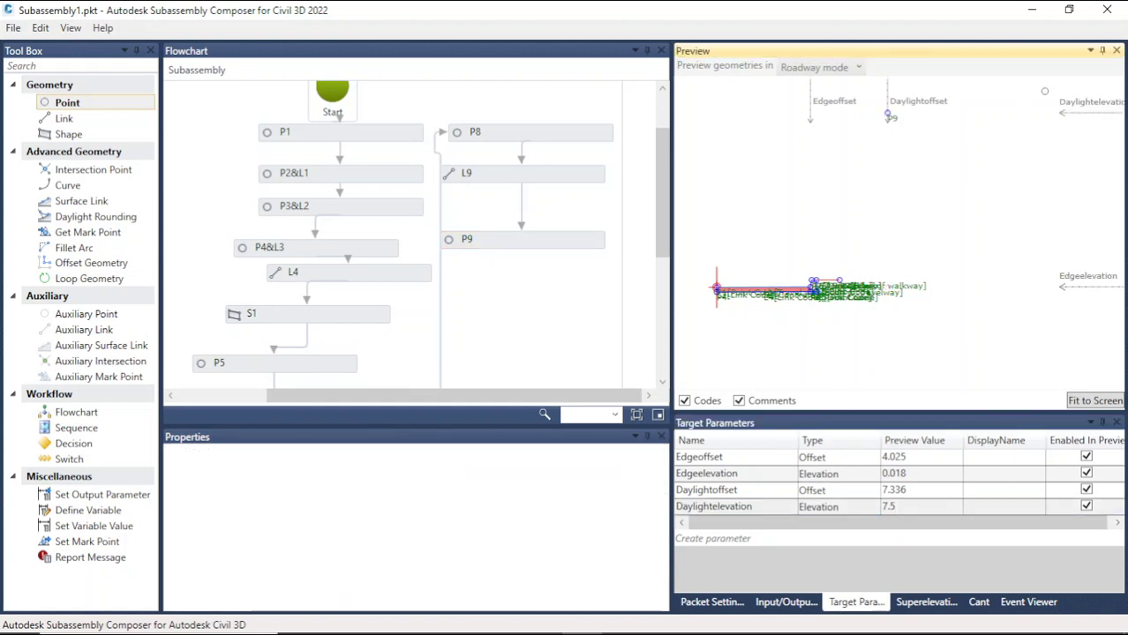
Step: Drag the Daylightelevation target down in the preview to an elevation of about 1.285
{"action": "left_click_drag", "start_coordinate": [1077, 102], "coordinate": [1075, 255]}
{"action": "scroll", "coordinate": [1069, 227], "scroll_direction": "up", "scroll_amount": 2}
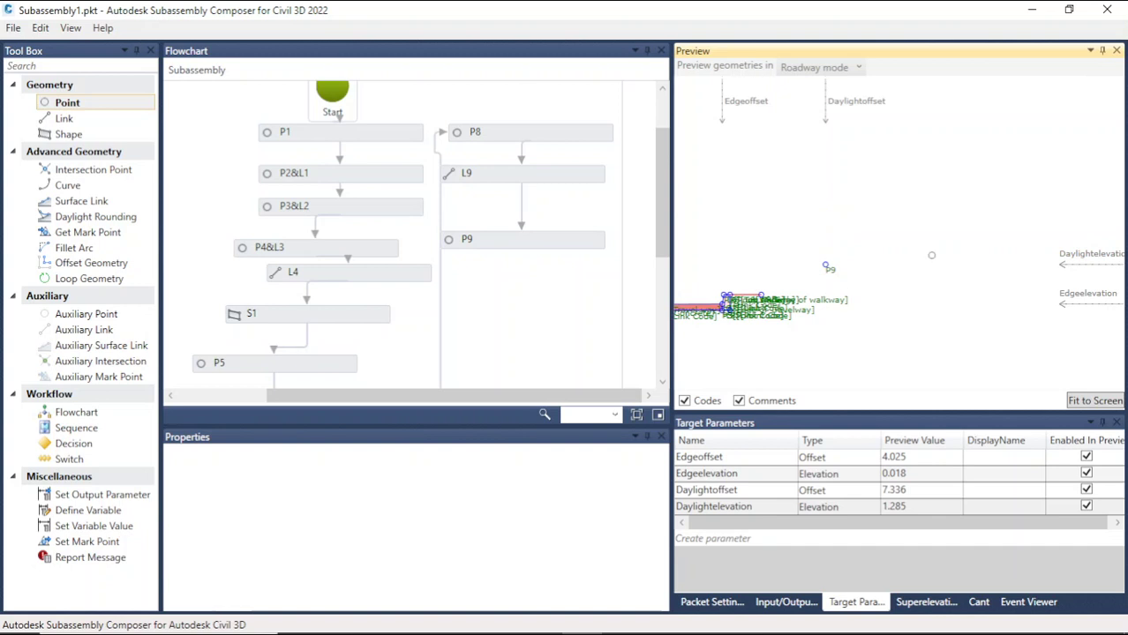
{"action": "scroll", "coordinate": [1028, 289], "scroll_direction": "up", "scroll_amount": 1}
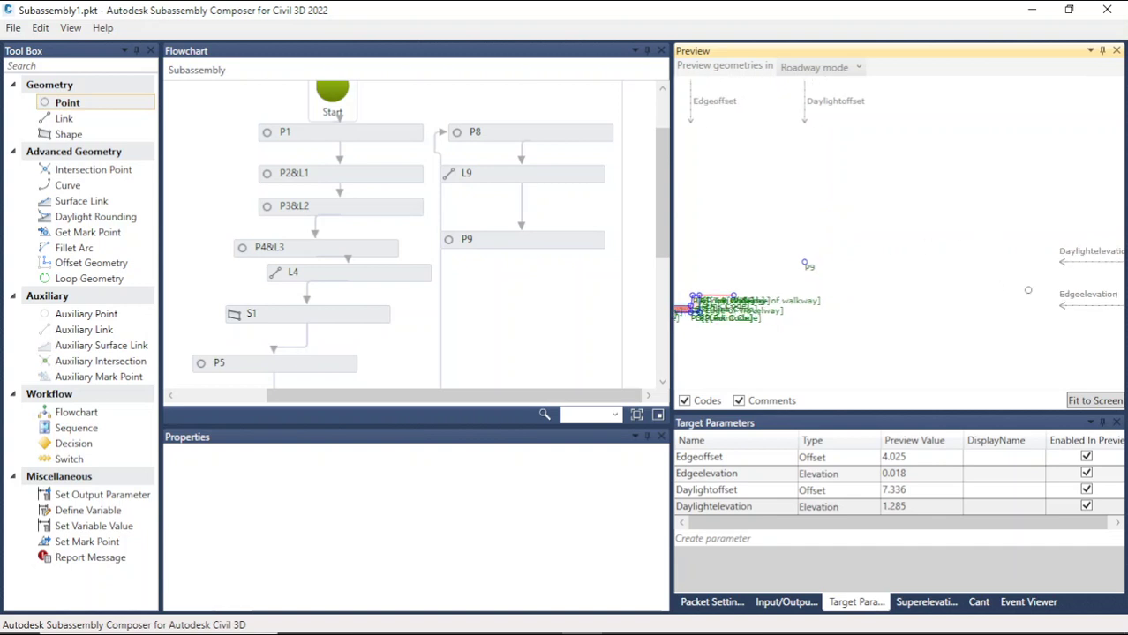
{"action": "scroll", "coordinate": [818, 292], "scroll_direction": "up", "scroll_amount": 3}
{"action": "scroll", "coordinate": [704, 295], "scroll_direction": "up", "scroll_amount": 1}
{"action": "scroll", "coordinate": [712, 299], "scroll_direction": "up", "scroll_amount": 3}
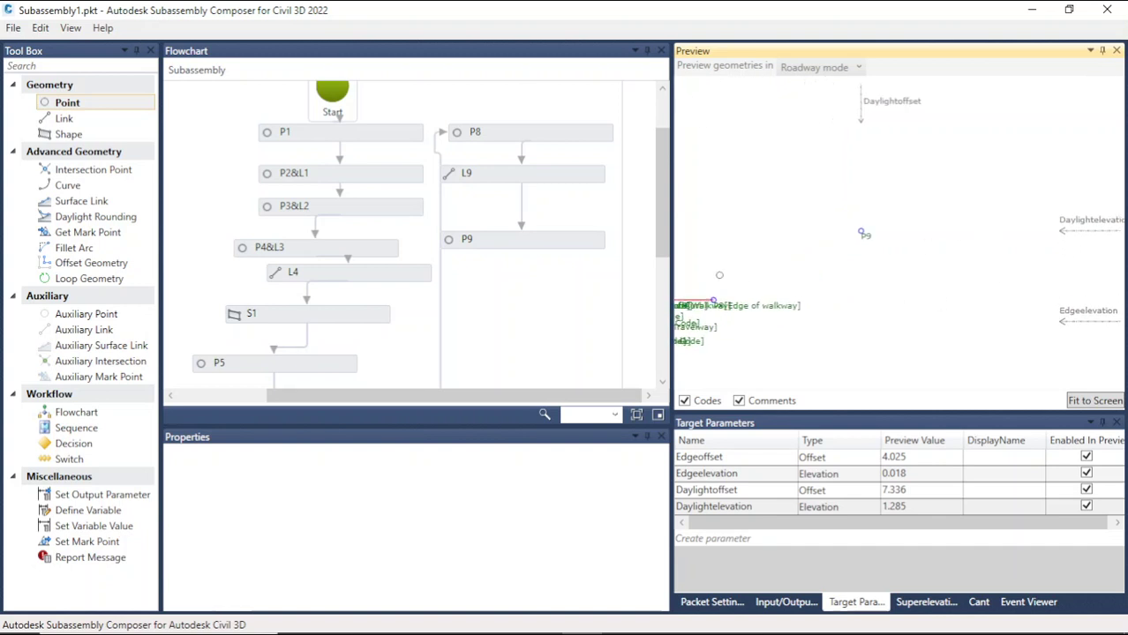
Step: Give P9 the Pointcode parameter as its point code and drag the Daylightelevation target slightly lower
{"action": "left_click", "coordinate": [497, 239]}
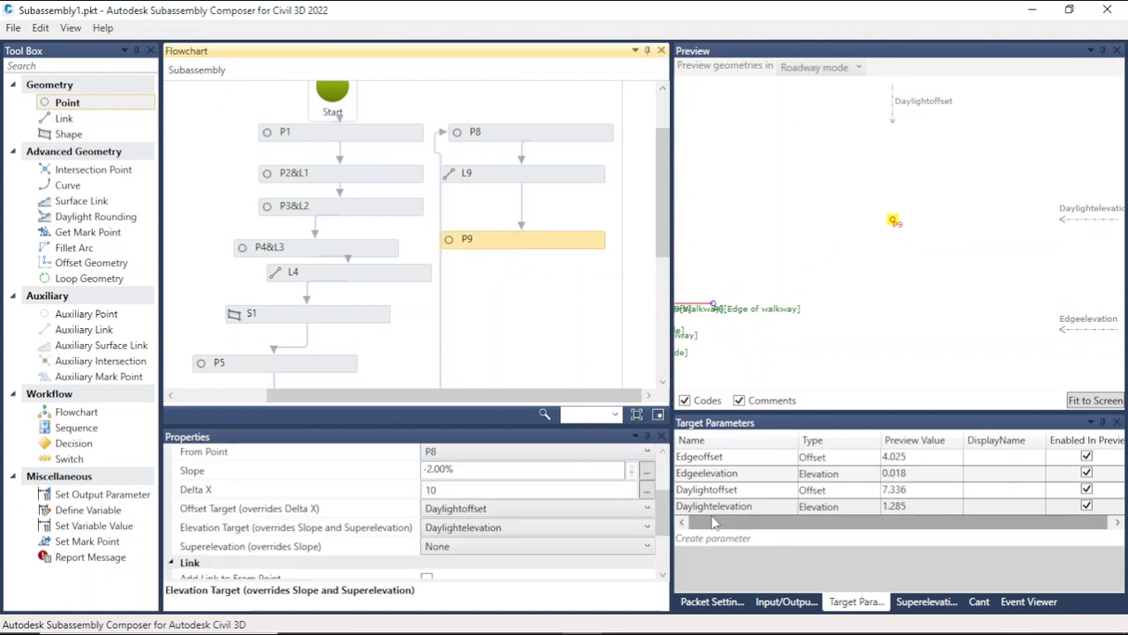
{"action": "left_click", "coordinate": [763, 603]}
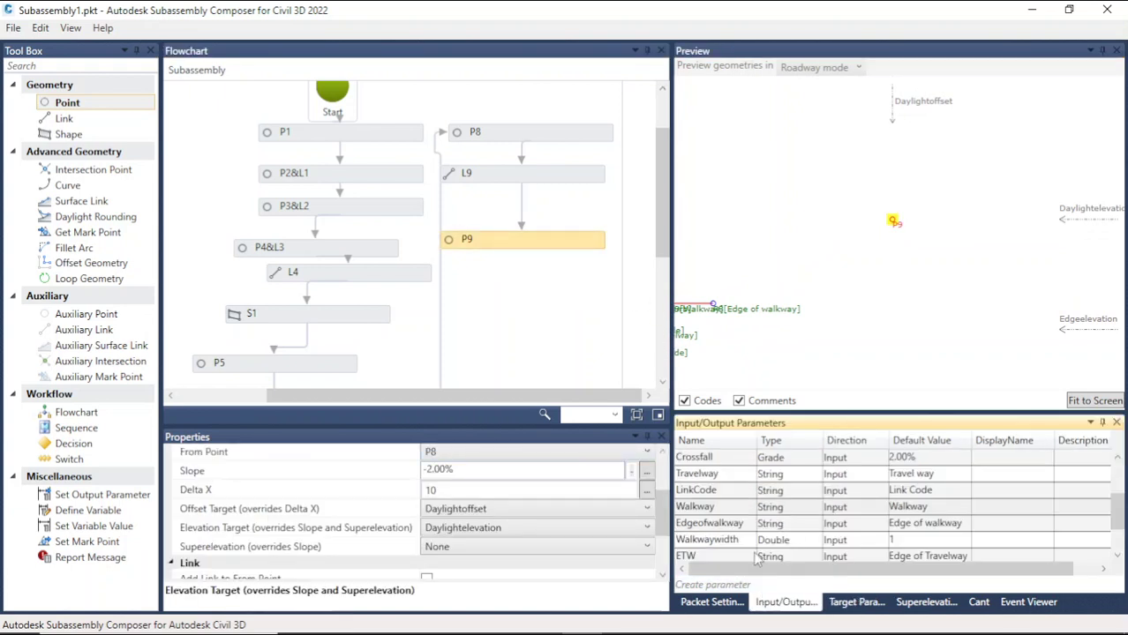
{"action": "left_click", "coordinate": [722, 475]}
{"action": "key", "text": "ctrl+c"}
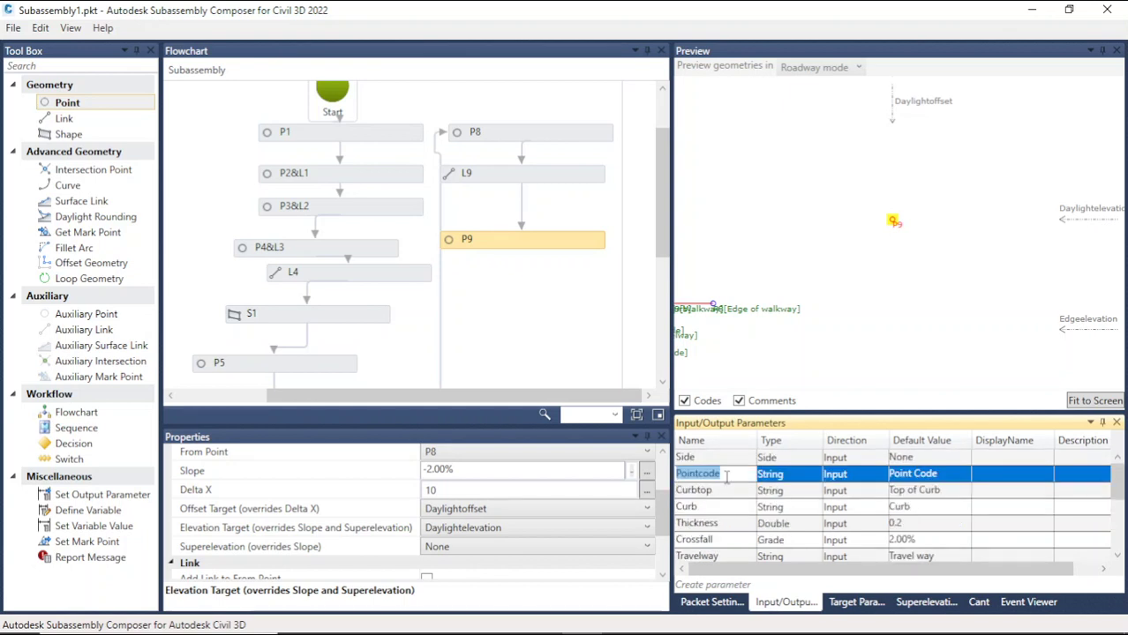
{"action": "scroll", "coordinate": [494, 507], "scroll_direction": "up", "scroll_amount": 3}
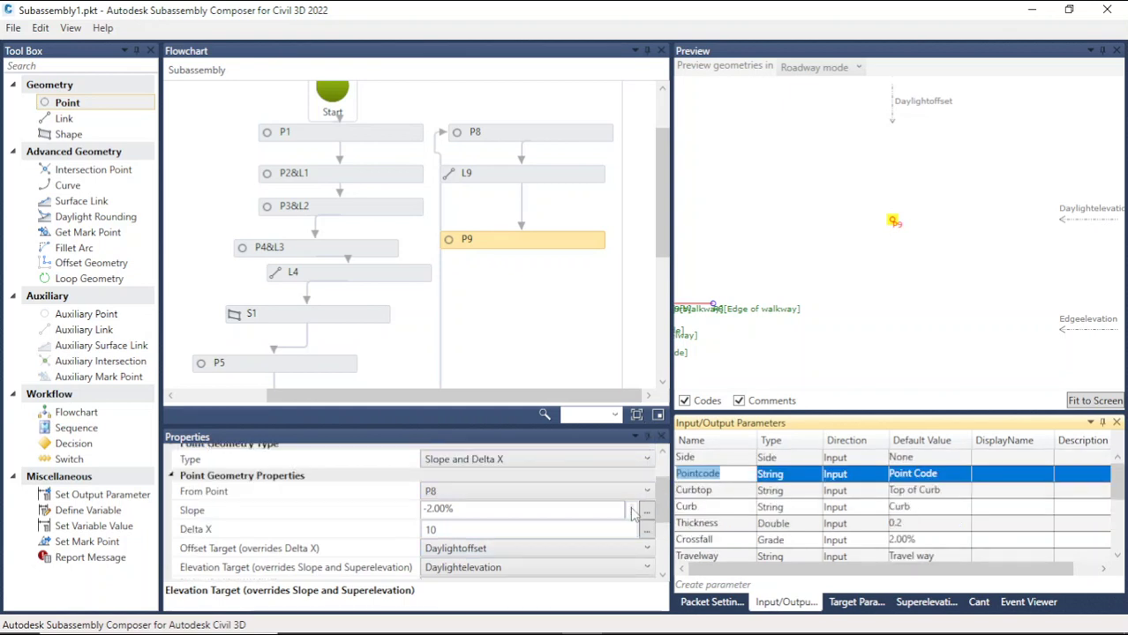
{"action": "left_click", "coordinate": [466, 486]}
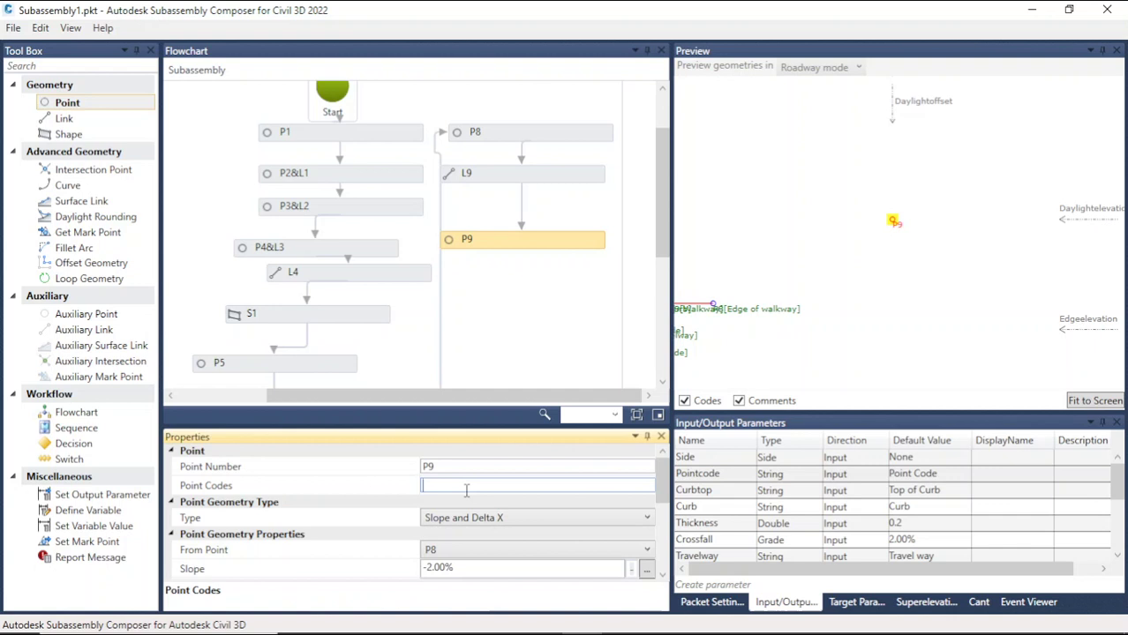
{"action": "key", "text": "ctrl+v"}
{"action": "left_click", "coordinate": [878, 340]}
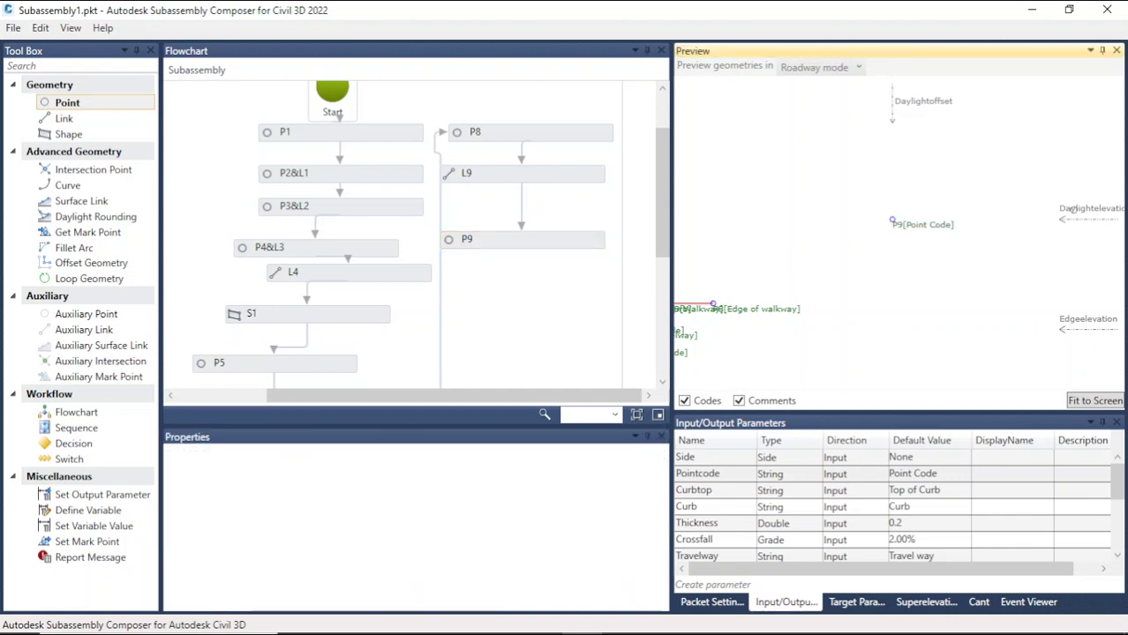
{"action": "left_click_drag", "start_coordinate": [1071, 208], "coordinate": [1080, 291]}
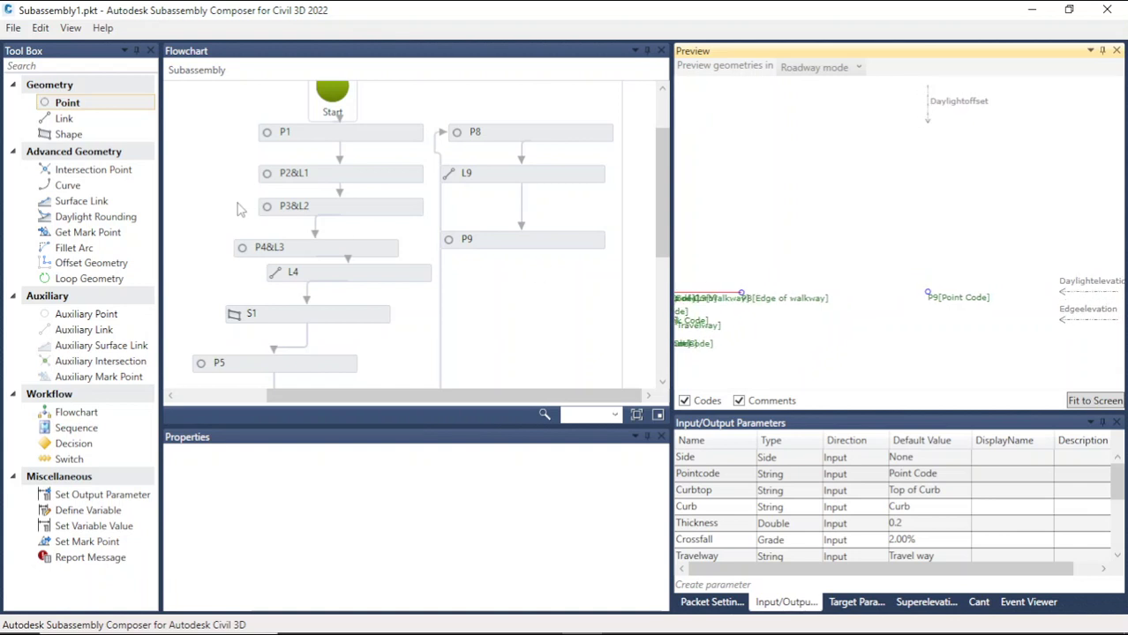
Step: Add a link after P9 running from P8 to P9 and give it the LinkCode parameter as its link code
{"action": "left_click_drag", "start_coordinate": [64, 118], "coordinate": [535, 297]}
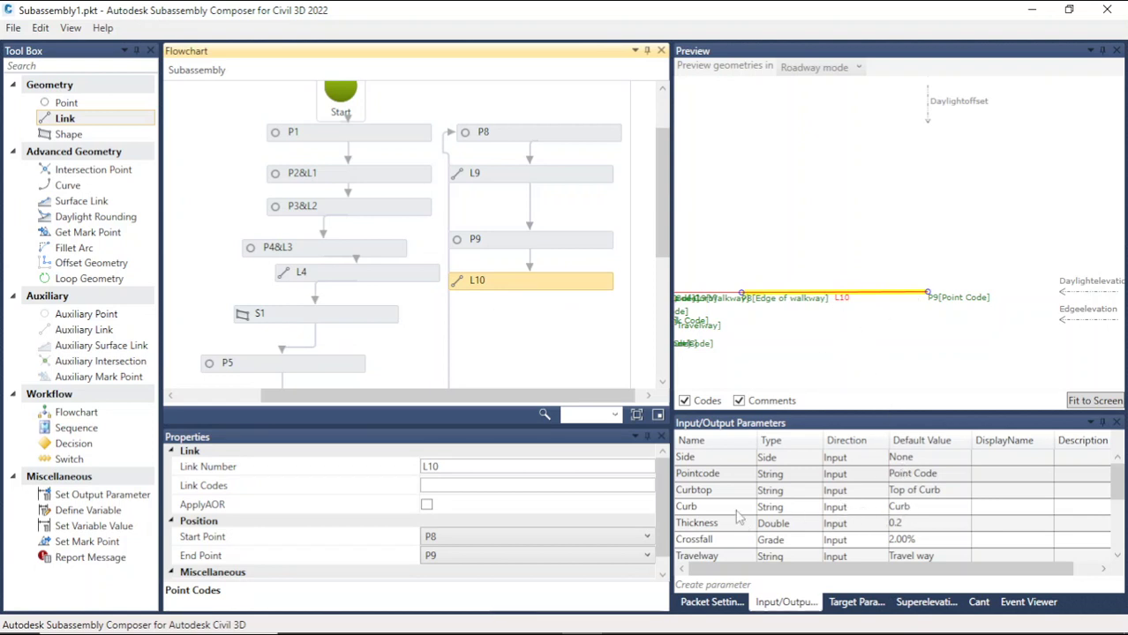
{"action": "scroll", "coordinate": [726, 499], "scroll_direction": "down", "scroll_amount": 1}
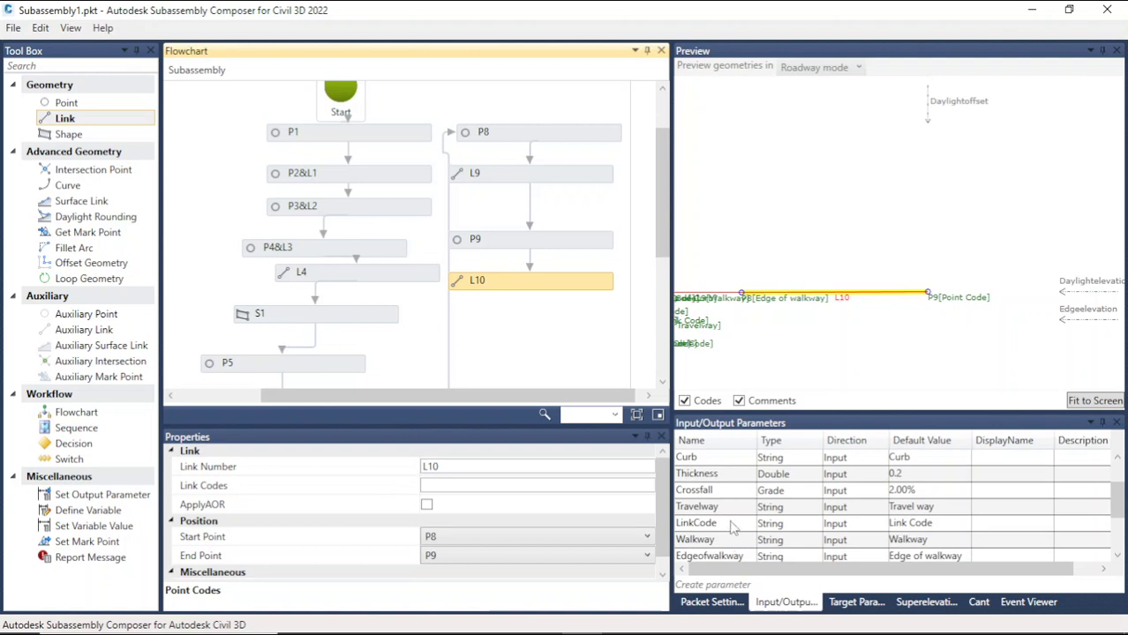
{"action": "double_click", "coordinate": [732, 523]}
{"action": "key", "text": "ctrl+c"}
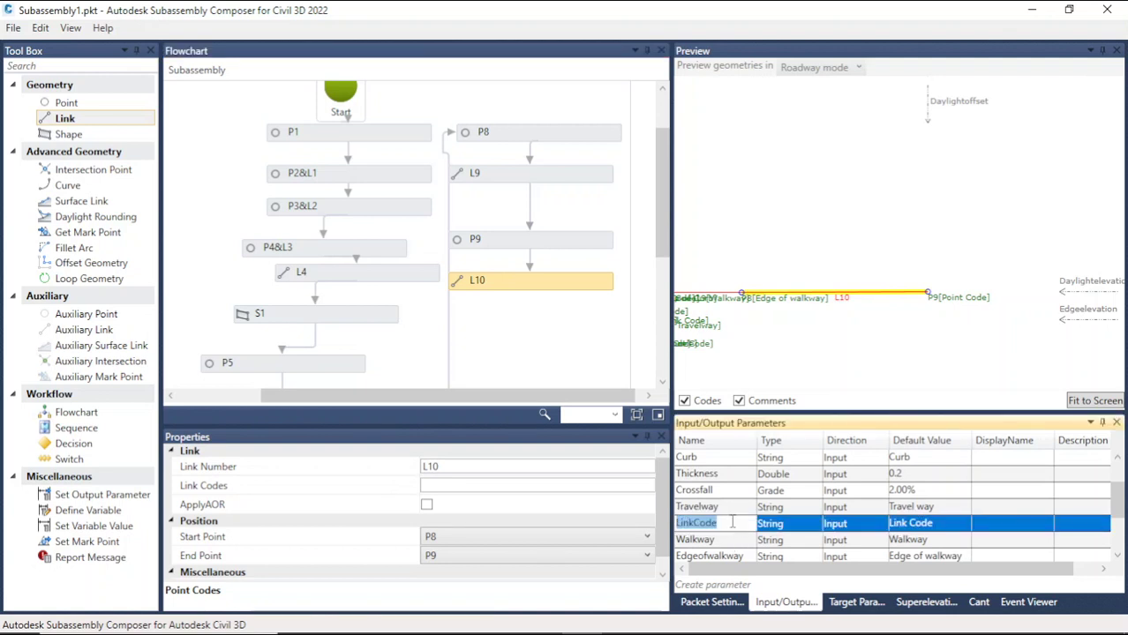
{"action": "left_click", "coordinate": [536, 486]}
{"action": "key", "text": "ctrl+v"}
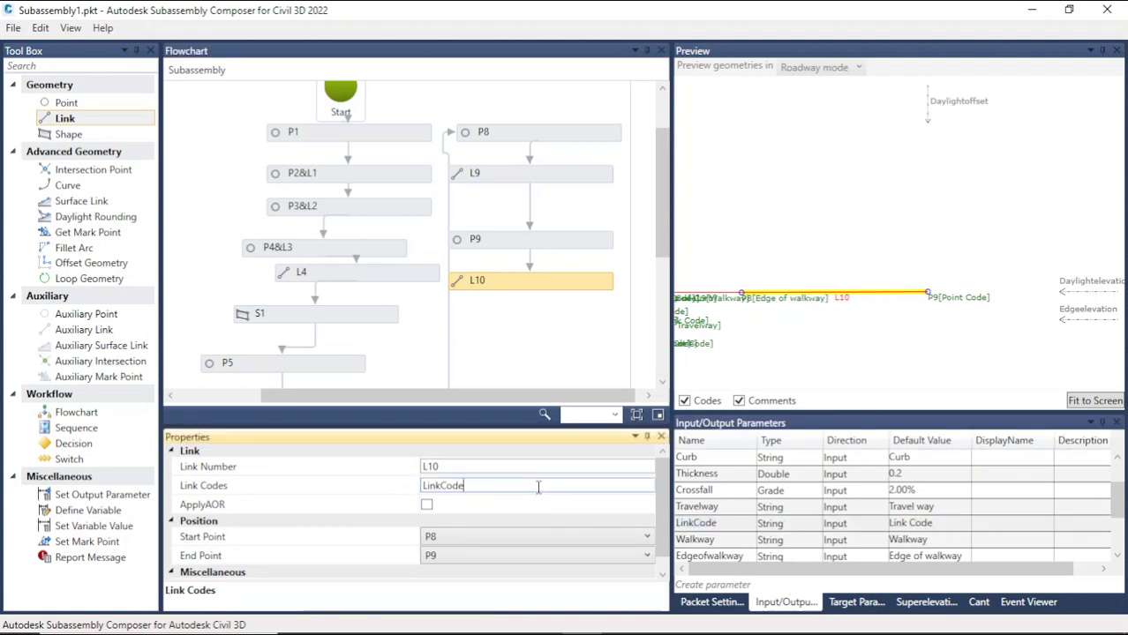
{"action": "left_click", "coordinate": [894, 339]}
Step: Give point P4 at the start of the concrete shape the Pointcode parameter as its point code
{"action": "scroll", "coordinate": [881, 239], "scroll_direction": "down", "scroll_amount": 5}
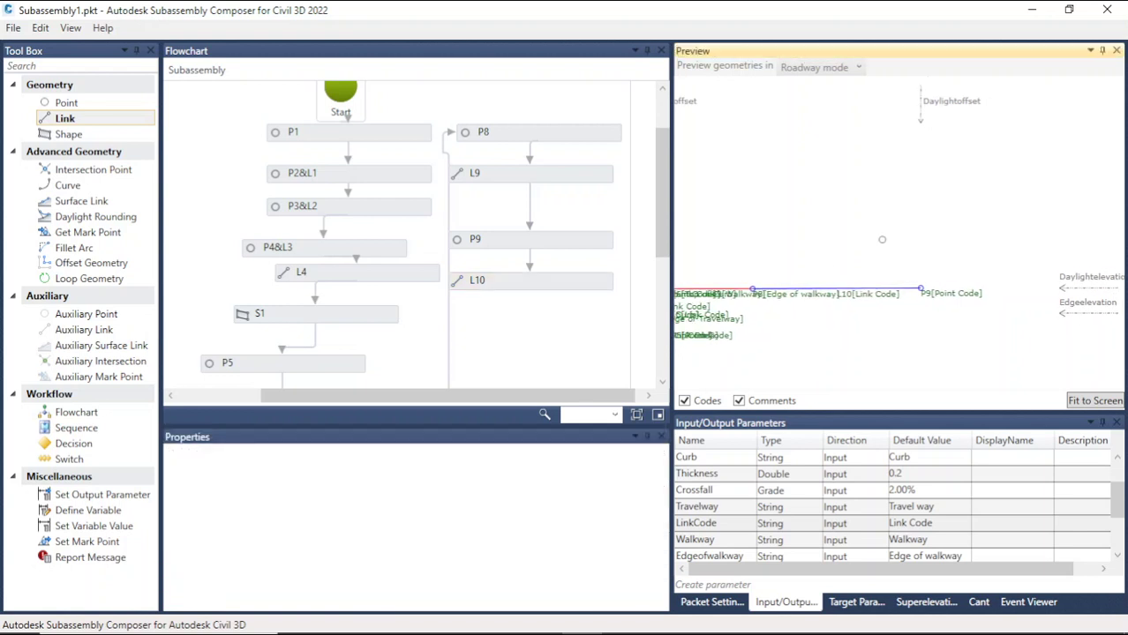
{"action": "scroll", "coordinate": [782, 268], "scroll_direction": "up", "scroll_amount": 1}
{"action": "scroll", "coordinate": [786, 264], "scroll_direction": "up", "scroll_amount": 5}
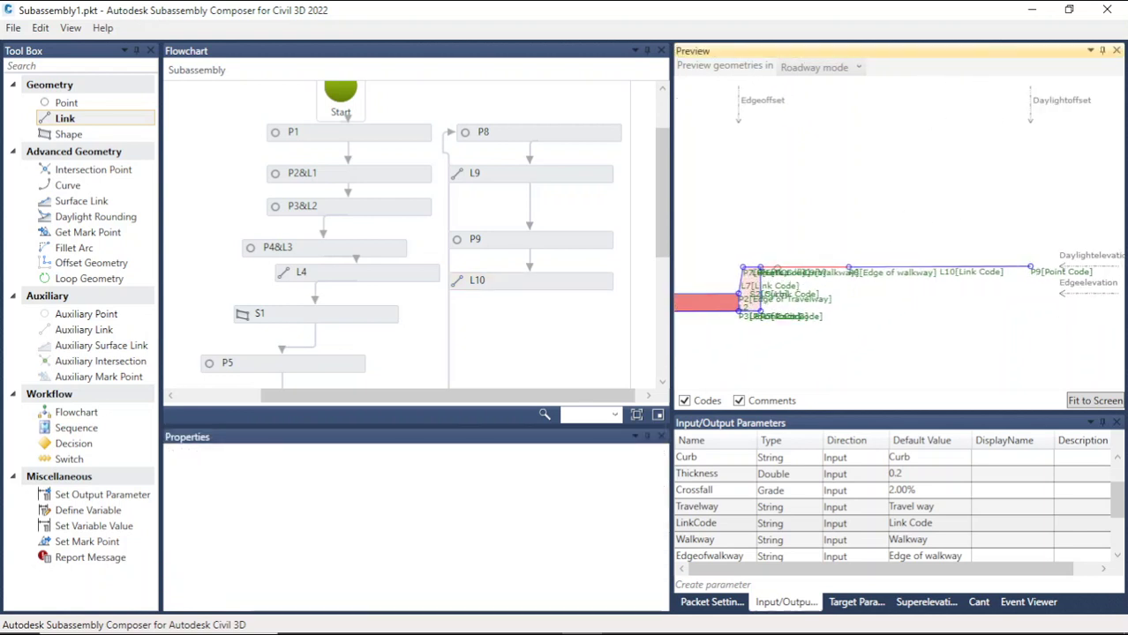
{"action": "scroll", "coordinate": [794, 245], "scroll_direction": "down", "scroll_amount": 5}
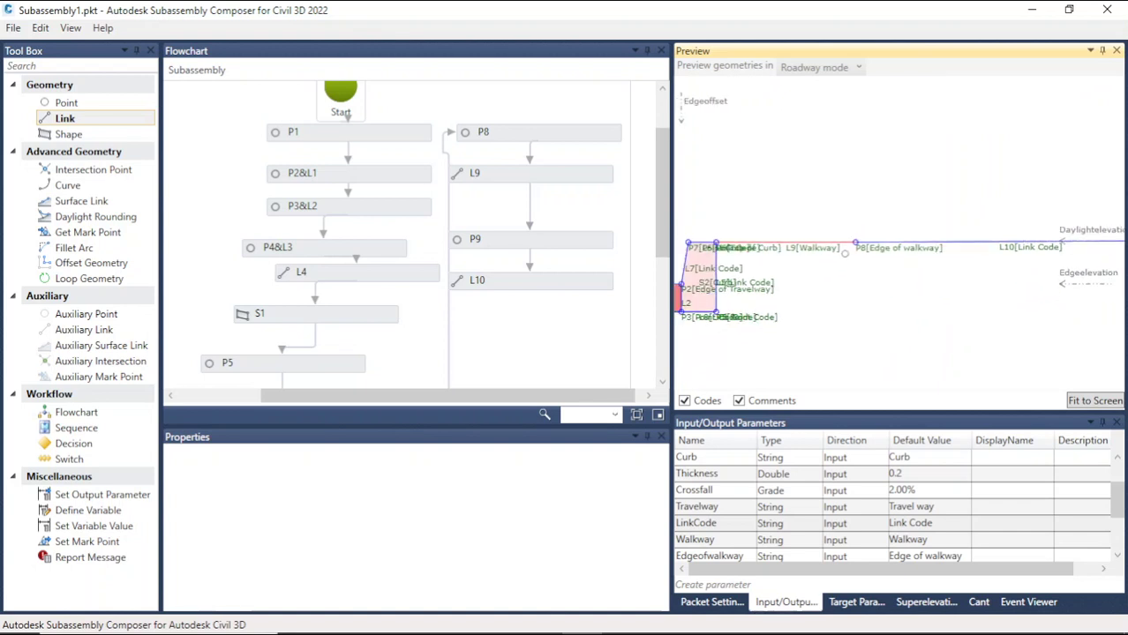
{"action": "scroll", "coordinate": [706, 264], "scroll_direction": "up", "scroll_amount": 5}
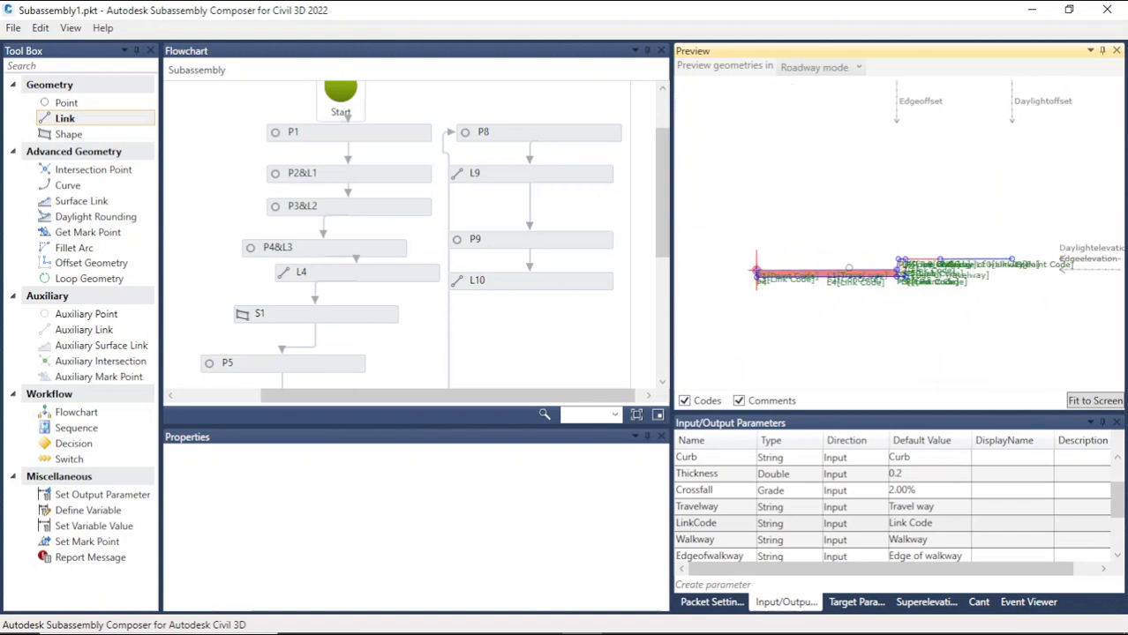
{"action": "scroll", "coordinate": [764, 277], "scroll_direction": "up", "scroll_amount": 3}
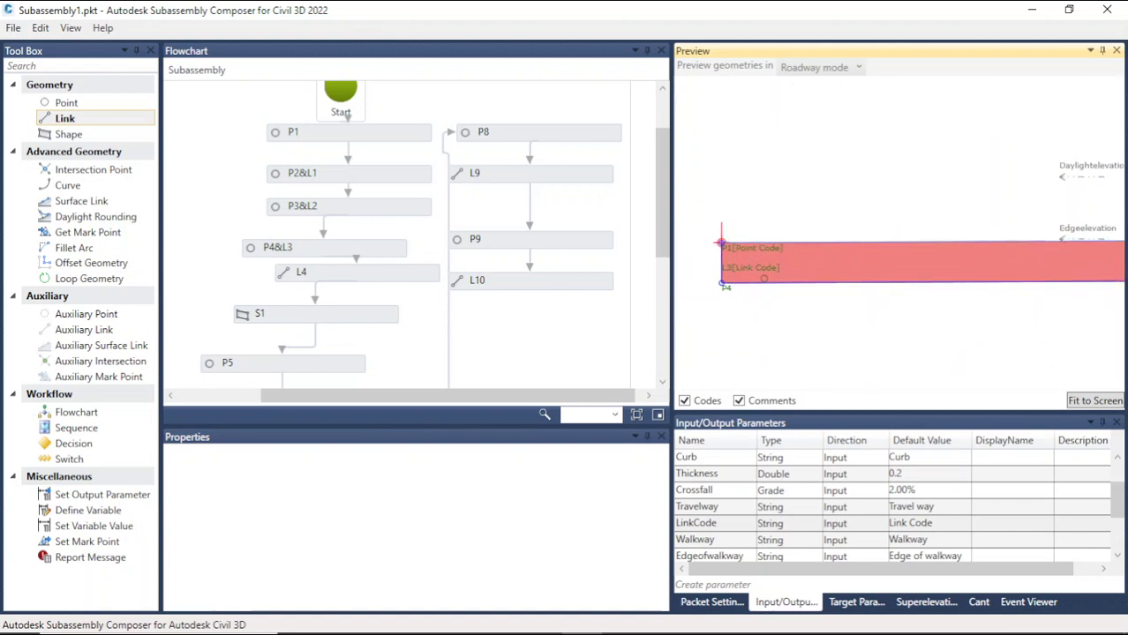
{"action": "scroll", "coordinate": [703, 299], "scroll_direction": "up", "scroll_amount": 3}
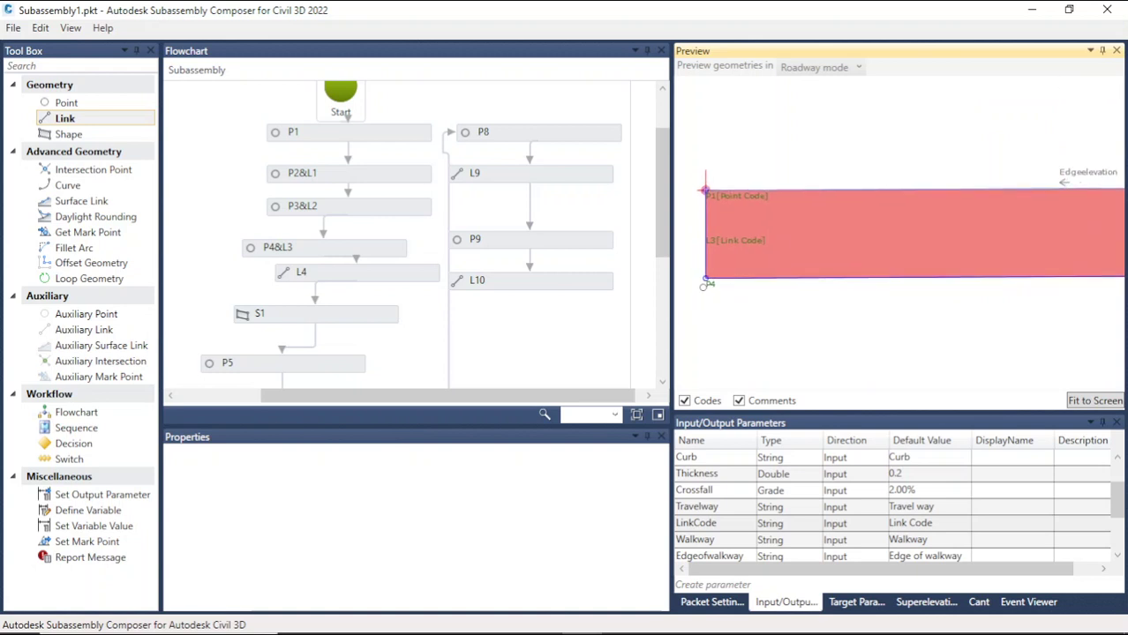
{"action": "left_click", "coordinate": [708, 278]}
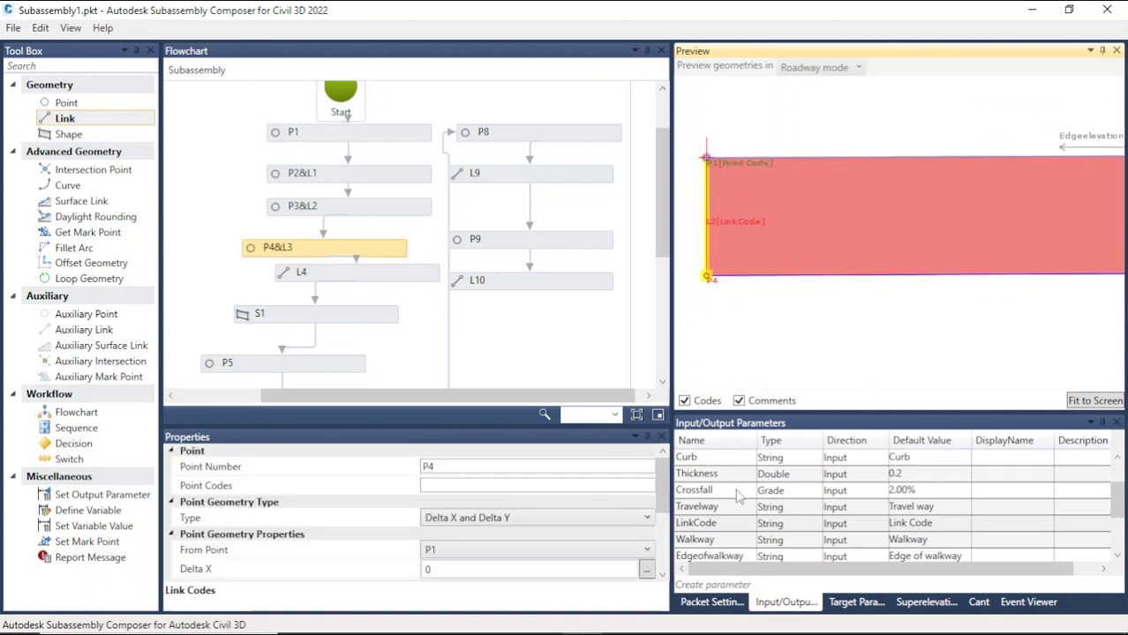
{"action": "scroll", "coordinate": [725, 527], "scroll_direction": "up", "scroll_amount": 1}
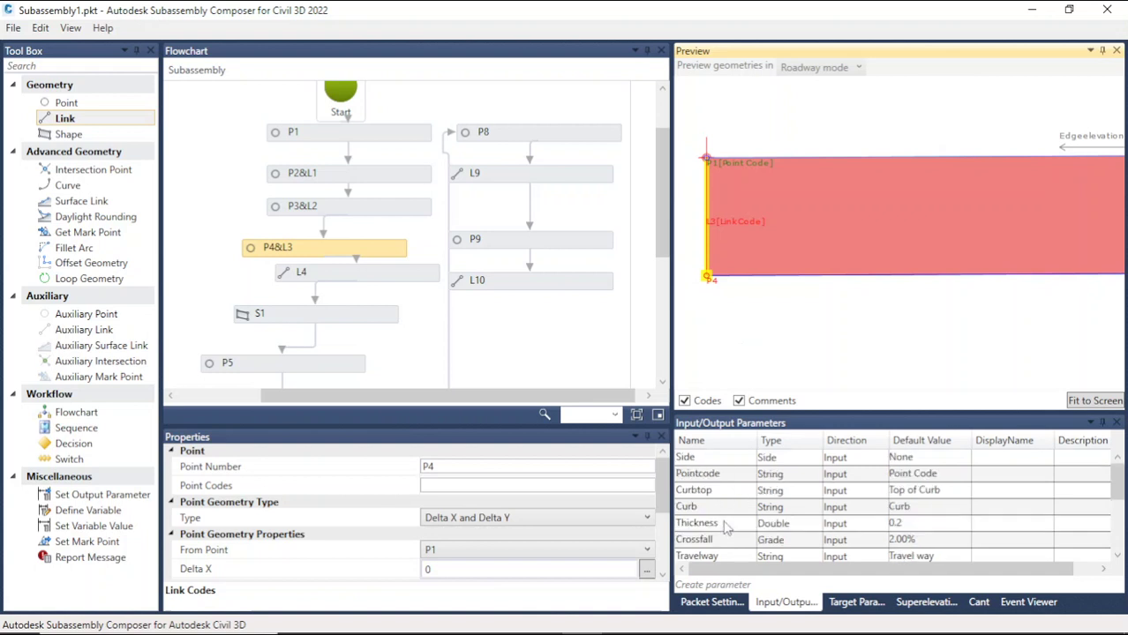
{"action": "left_click", "coordinate": [717, 475]}
{"action": "left_click", "coordinate": [715, 475]}
{"action": "key", "text": "ctrl+c"}
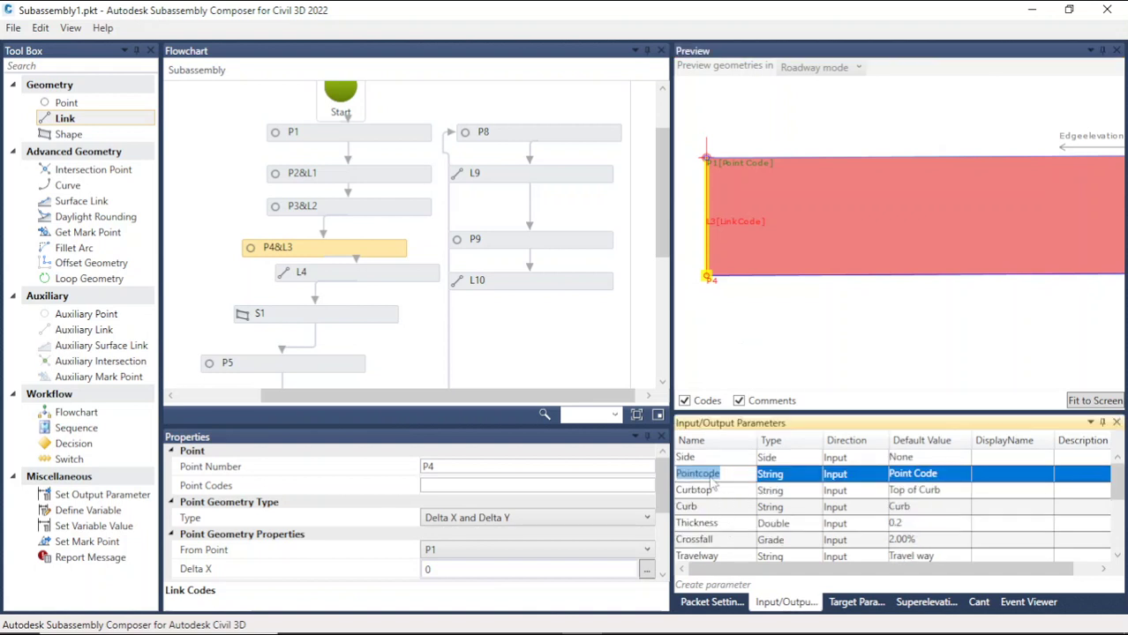
{"action": "left_click", "coordinate": [538, 484]}
{"action": "key", "text": "ctrl+v"}
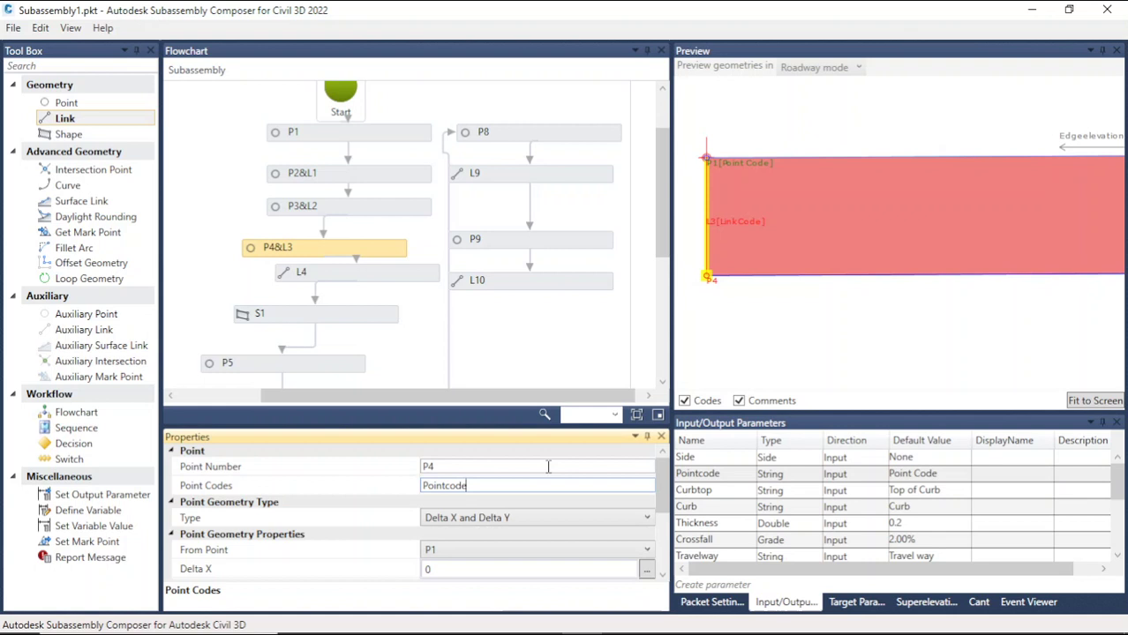
{"action": "left_click", "coordinate": [739, 335]}
Step: Examine the codes of point P3 at the curb corner in the preview
{"action": "scroll", "coordinate": [754, 290], "scroll_direction": "down", "scroll_amount": 14}
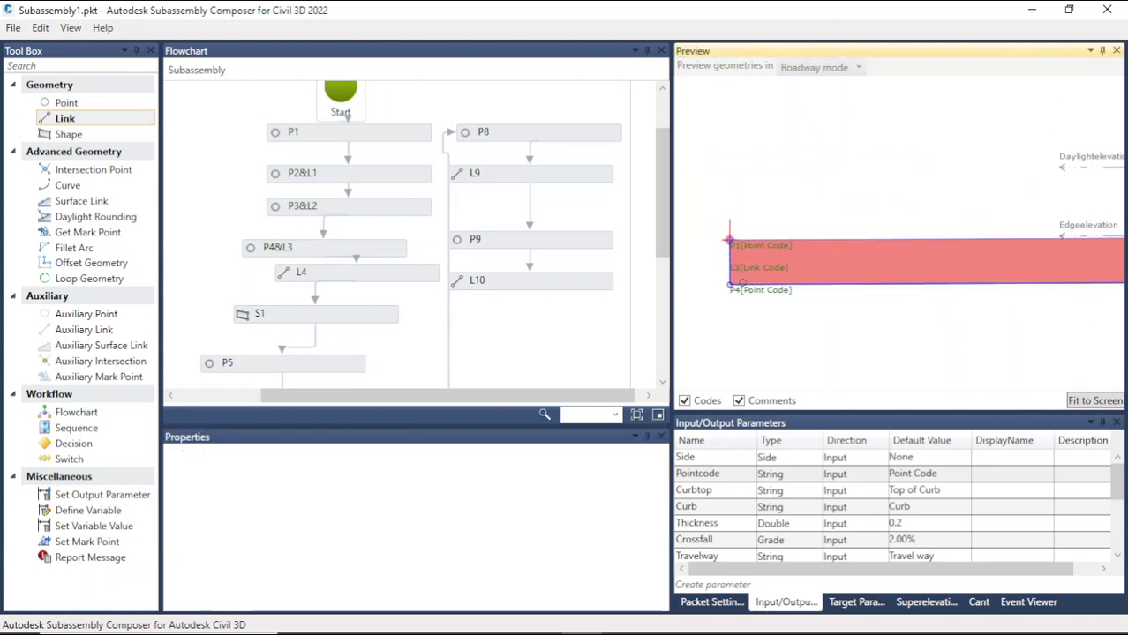
{"action": "scroll", "coordinate": [1008, 318], "scroll_direction": "up", "scroll_amount": 2}
{"action": "scroll", "coordinate": [919, 269], "scroll_direction": "up", "scroll_amount": 4}
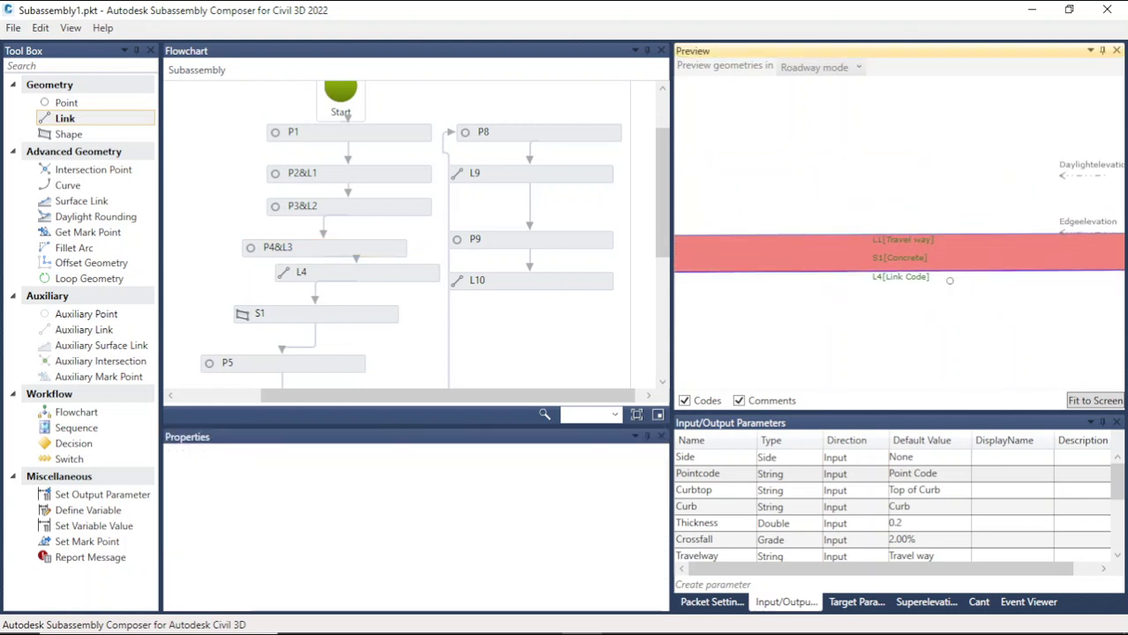
{"action": "scroll", "coordinate": [871, 264], "scroll_direction": "down", "scroll_amount": 6}
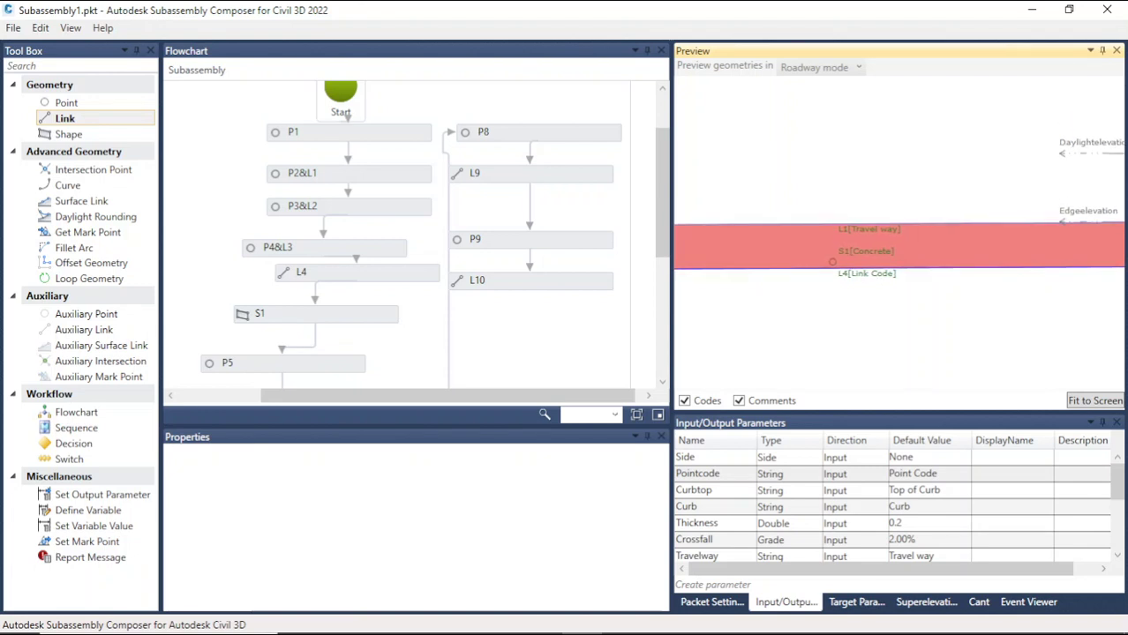
{"action": "scroll", "coordinate": [1084, 266], "scroll_direction": "up", "scroll_amount": 2}
{"action": "scroll", "coordinate": [1084, 266], "scroll_direction": "up", "scroll_amount": 8}
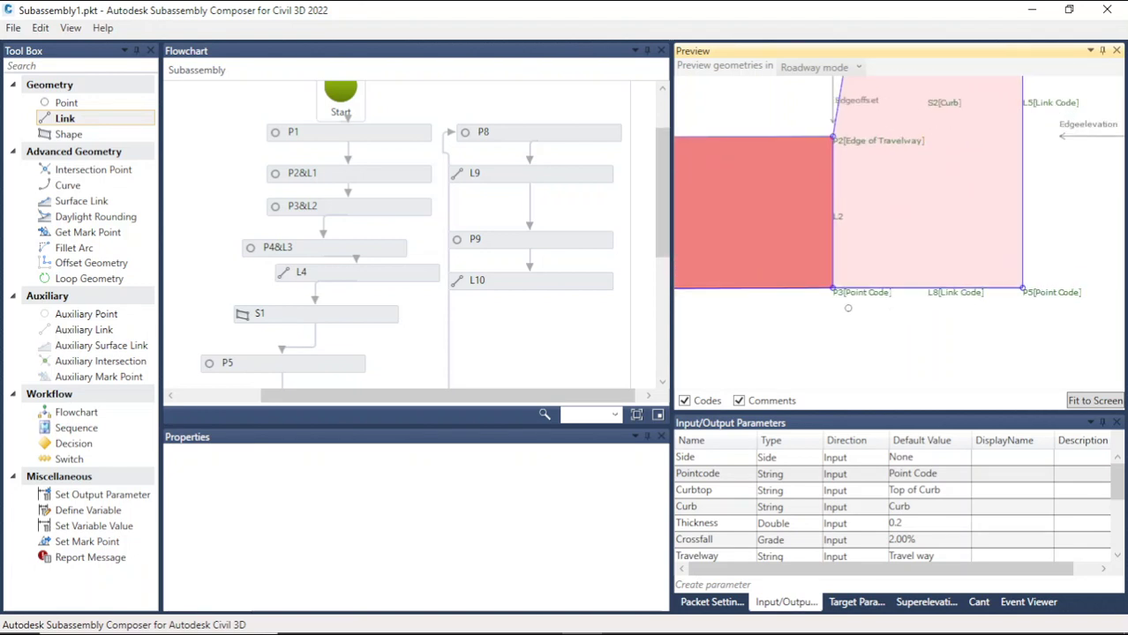
{"action": "scroll", "coordinate": [850, 298], "scroll_direction": "up", "scroll_amount": 1}
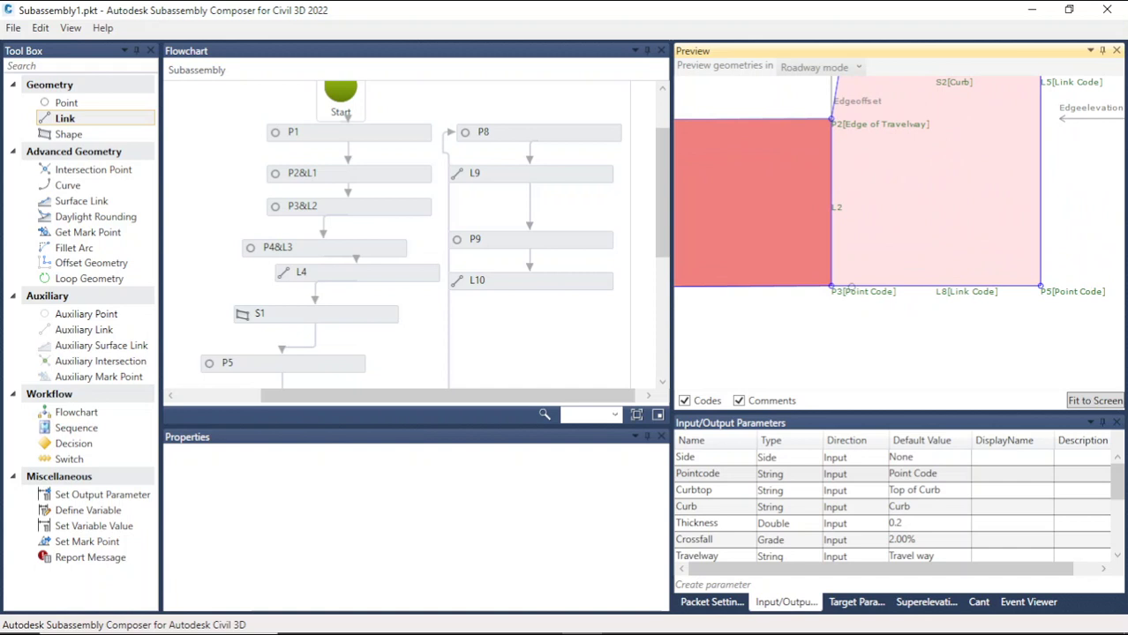
{"action": "left_click", "coordinate": [840, 208]}
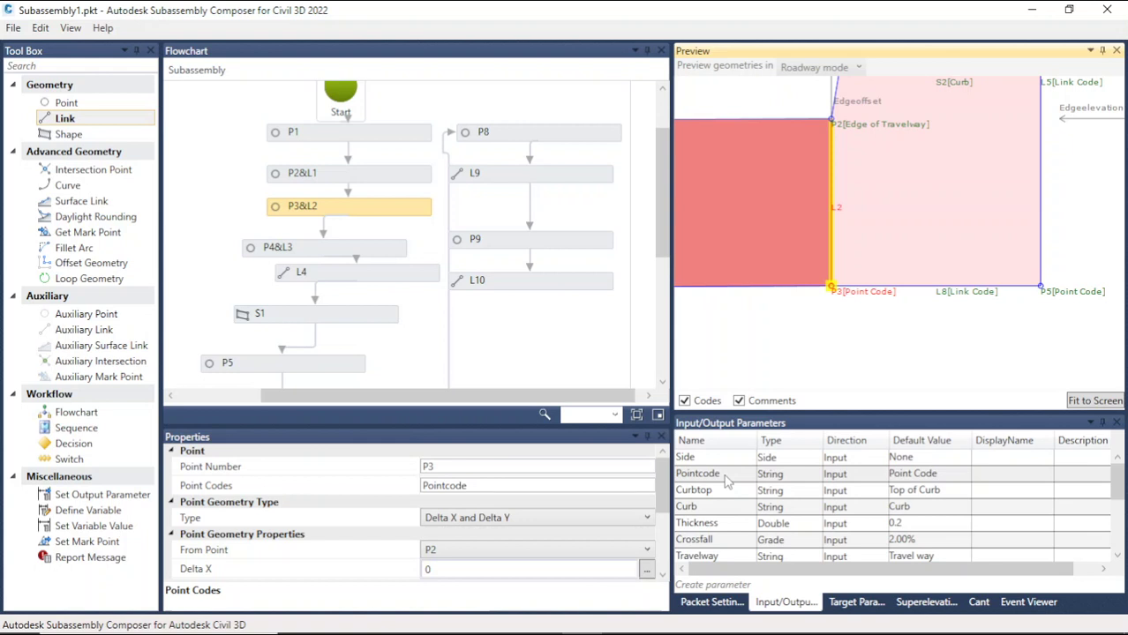
Step: Give link L2 at the concrete edge the LinkCode parameter as its link code
{"action": "scroll", "coordinate": [724, 481], "scroll_direction": "down", "scroll_amount": 1}
{"action": "scroll", "coordinate": [727, 512], "scroll_direction": "down", "scroll_amount": 1}
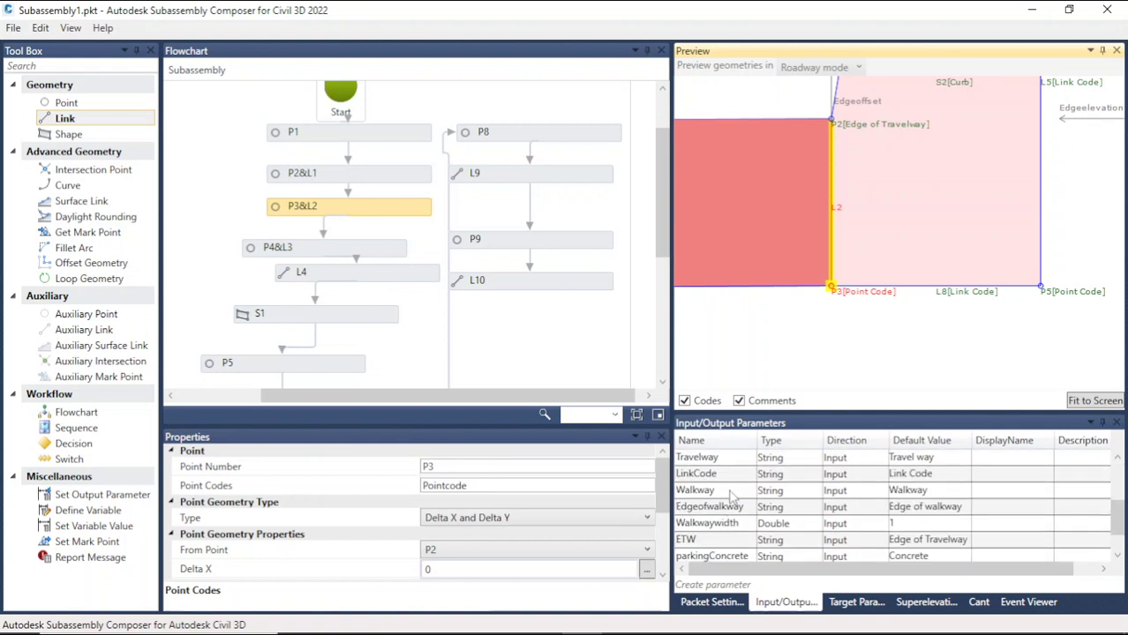
{"action": "double_click", "coordinate": [730, 474]}
{"action": "key", "text": "ctrl+c"}
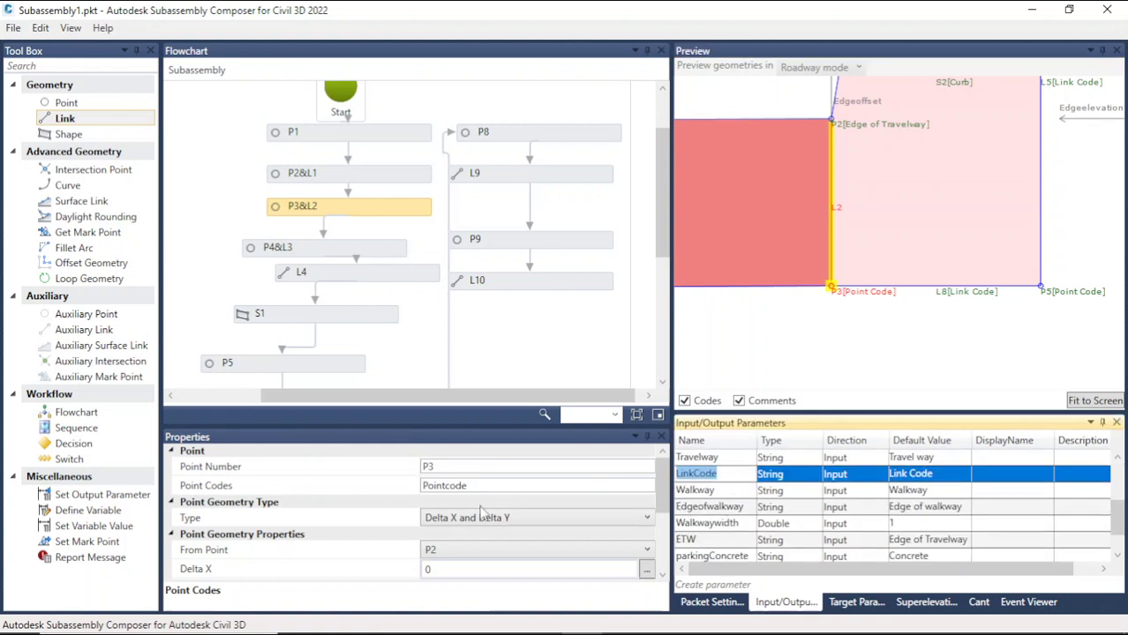
{"action": "scroll", "coordinate": [555, 503], "scroll_direction": "down", "scroll_amount": 2}
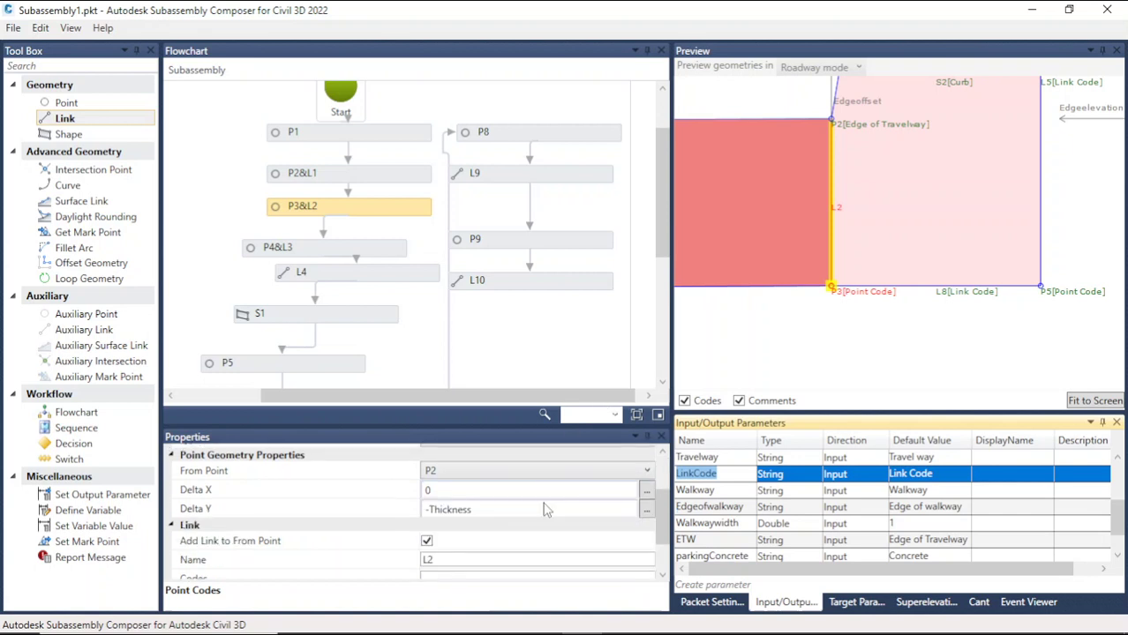
{"action": "scroll", "coordinate": [470, 519], "scroll_direction": "down", "scroll_amount": 1}
{"action": "left_click", "coordinate": [451, 522]}
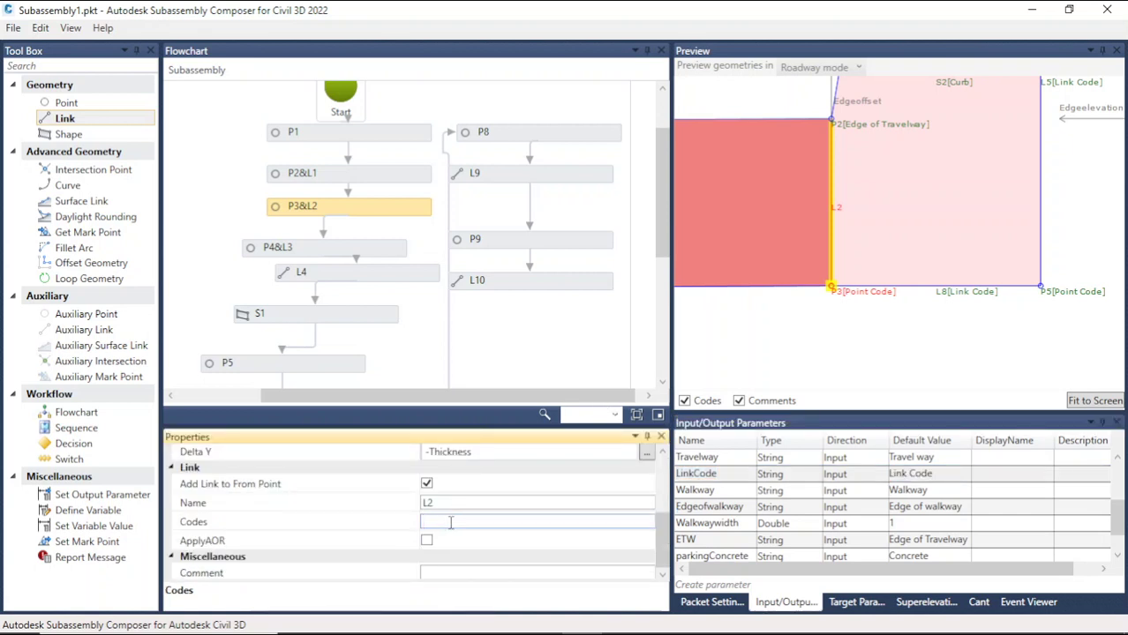
{"action": "key", "text": "ctrl+v"}
{"action": "left_click", "coordinate": [898, 300]}
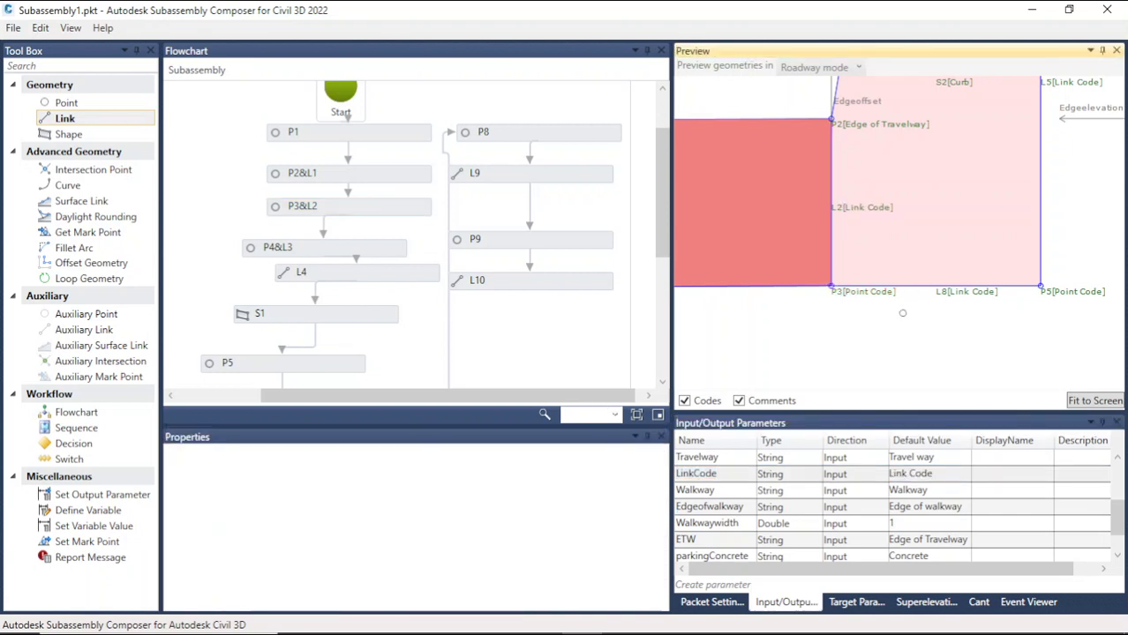
Step: Zoom around the preview to examine the whole subassembly and its codes
{"action": "scroll", "coordinate": [903, 313], "scroll_direction": "down", "scroll_amount": 5}
{"action": "scroll", "coordinate": [997, 170], "scroll_direction": "up", "scroll_amount": 5}
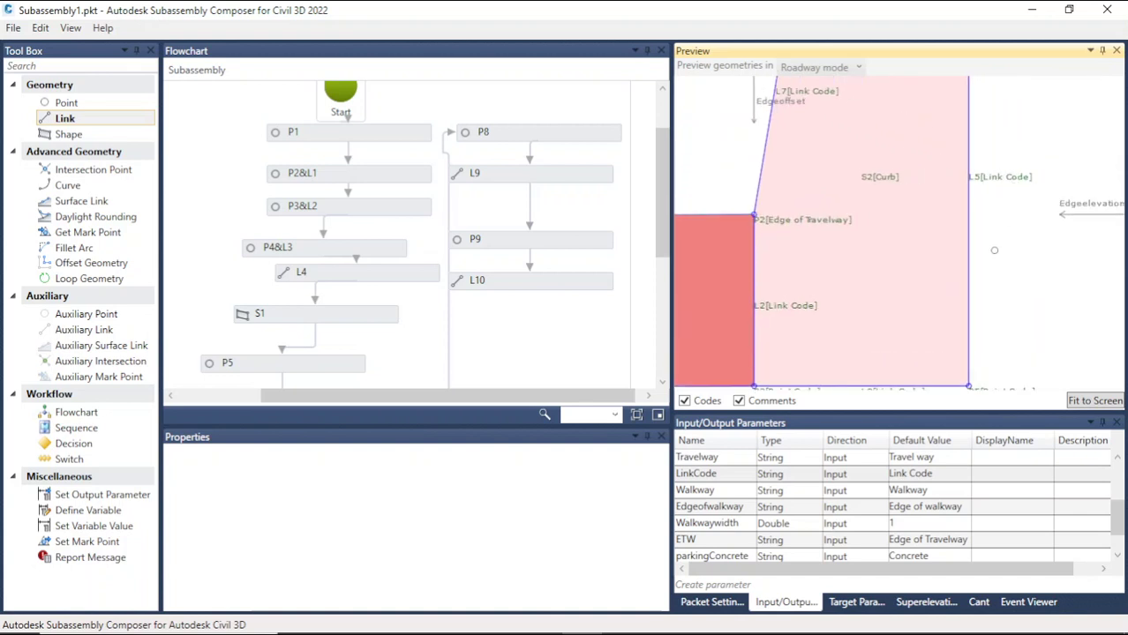
{"action": "scroll", "coordinate": [982, 320], "scroll_direction": "down", "scroll_amount": 5}
{"action": "scroll", "coordinate": [950, 163], "scroll_direction": "up", "scroll_amount": 4}
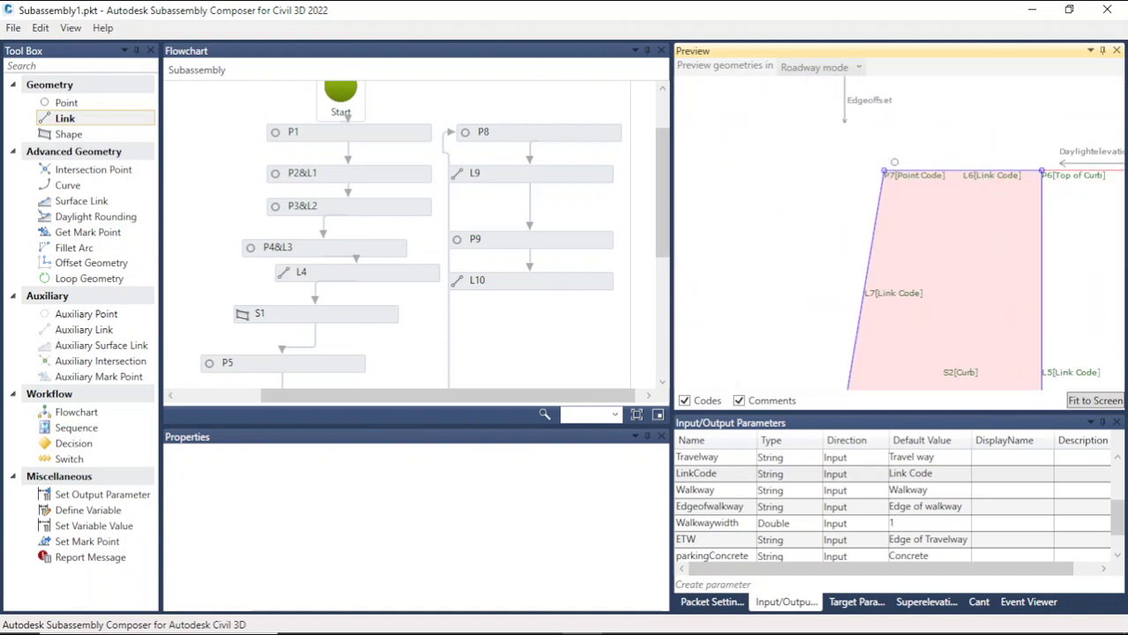
{"action": "scroll", "coordinate": [909, 198], "scroll_direction": "down", "scroll_amount": 4}
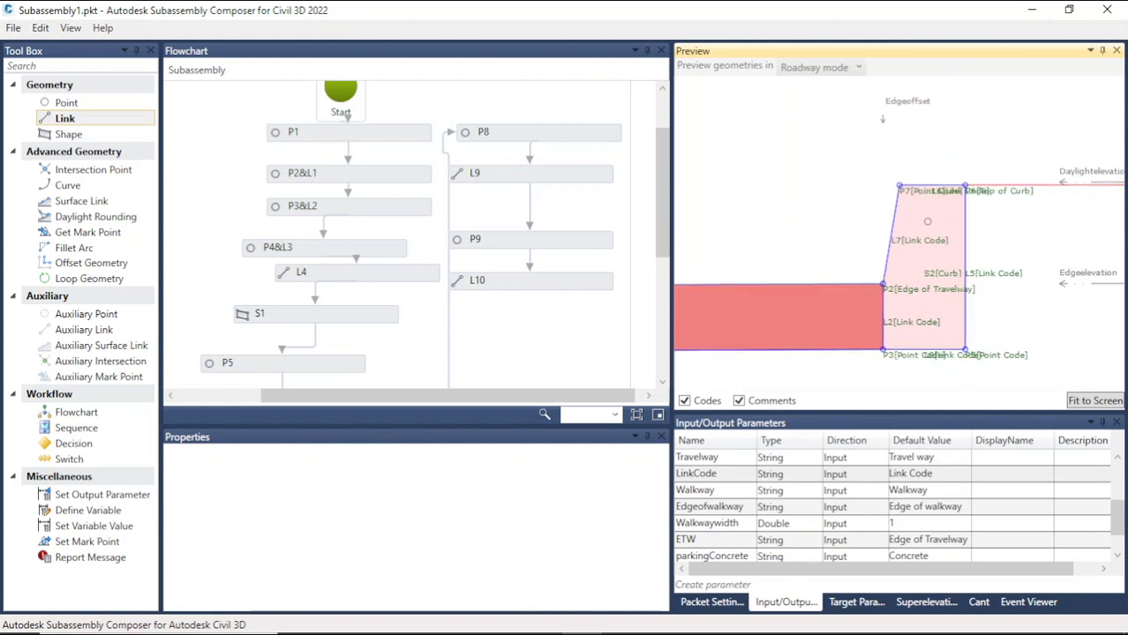
{"action": "scroll", "coordinate": [927, 221], "scroll_direction": "down", "scroll_amount": 5}
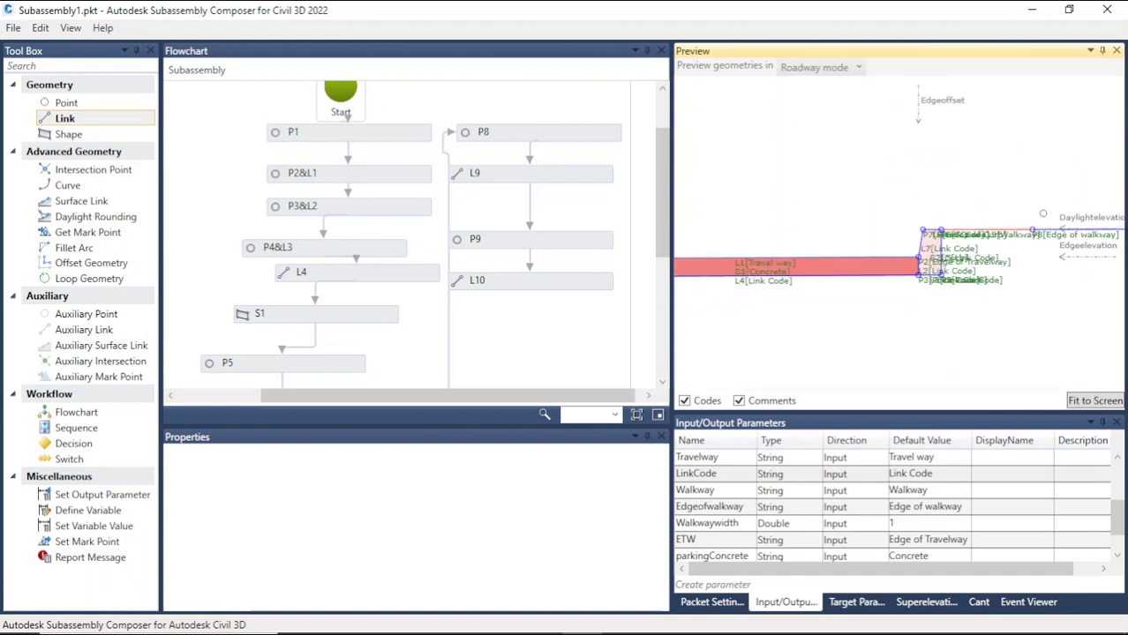
{"action": "scroll", "coordinate": [1044, 213], "scroll_direction": "up", "scroll_amount": 6}
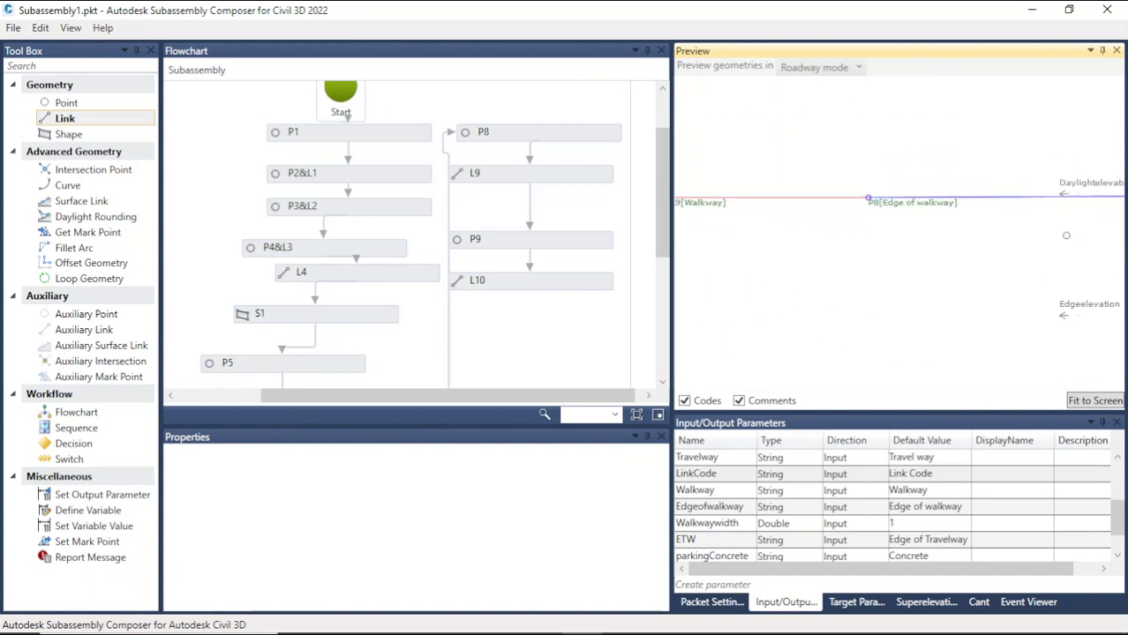
{"action": "scroll", "coordinate": [1067, 235], "scroll_direction": "down", "scroll_amount": 4}
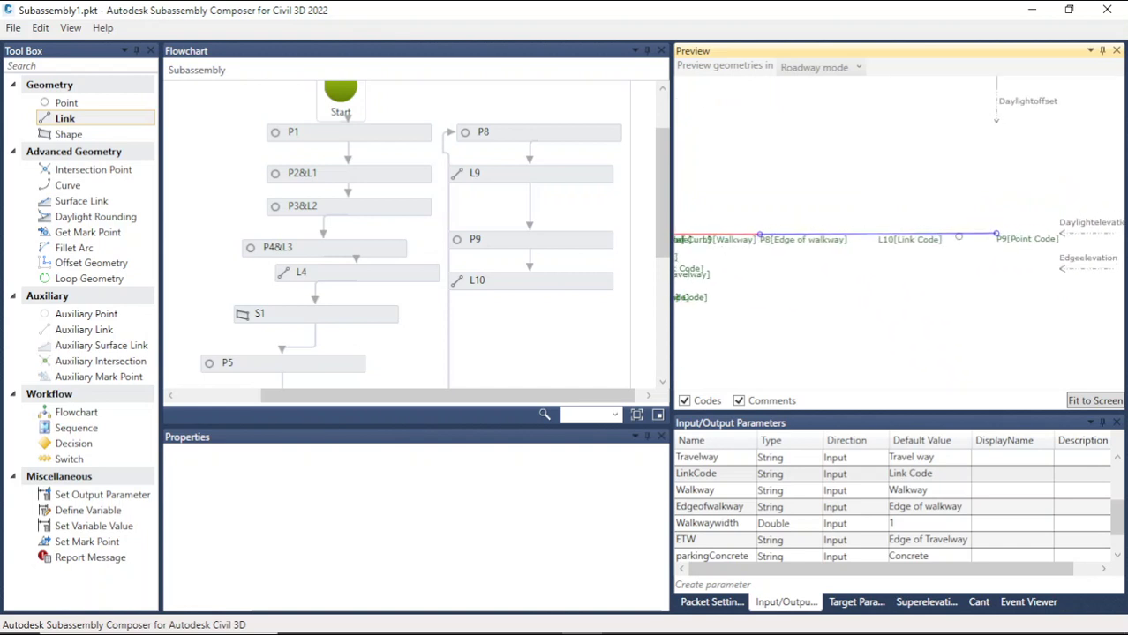
{"action": "scroll", "coordinate": [1038, 244], "scroll_direction": "up", "scroll_amount": 4}
{"action": "scroll", "coordinate": [1043, 246], "scroll_direction": "down", "scroll_amount": 4}
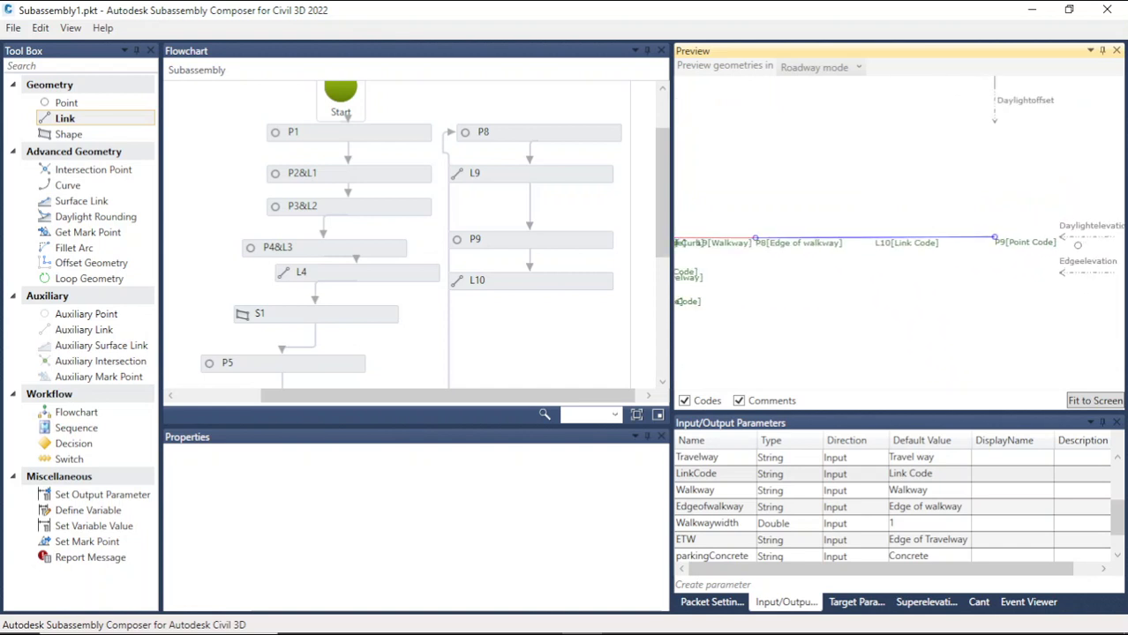
{"action": "scroll", "coordinate": [1078, 244], "scroll_direction": "down", "scroll_amount": 4}
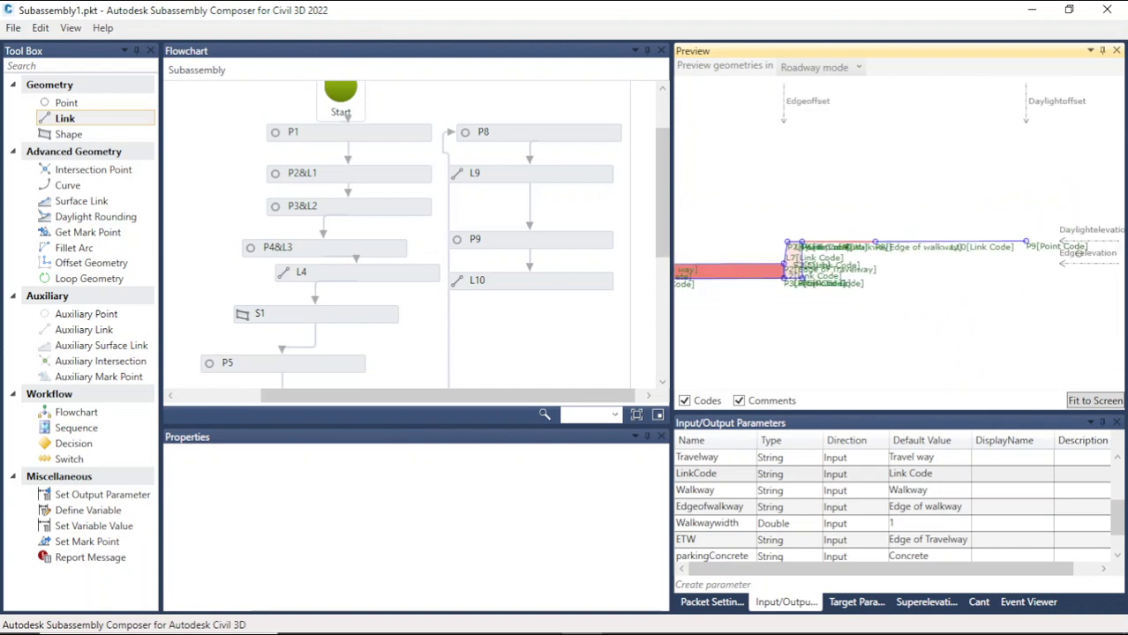
{"action": "left_click", "coordinate": [1111, 404]}
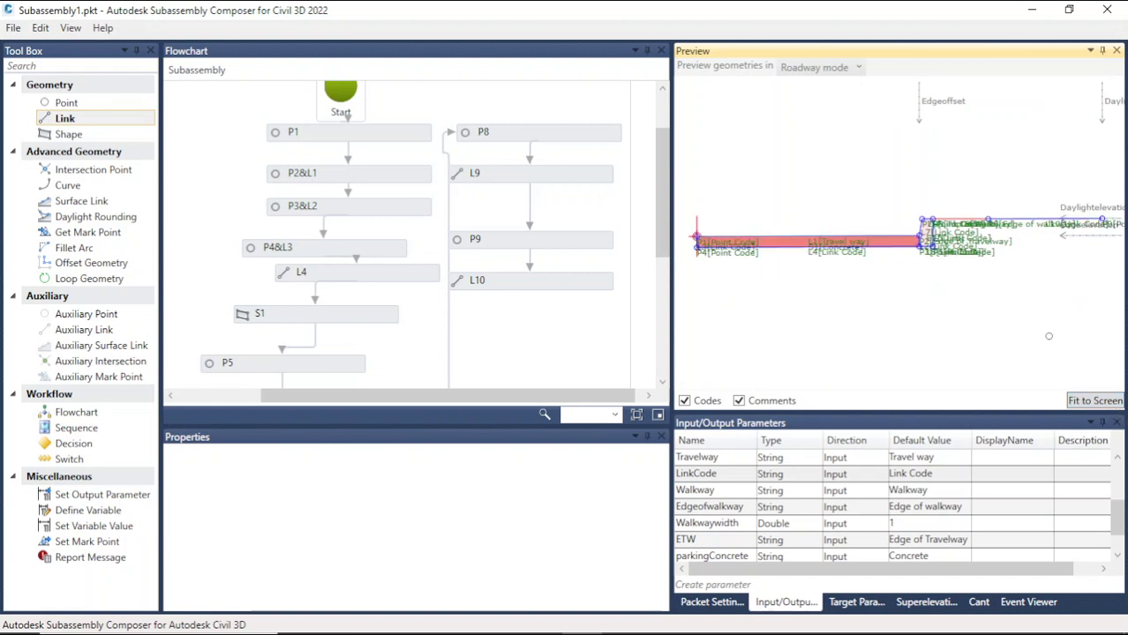
{"action": "scroll", "coordinate": [882, 222], "scroll_direction": "down", "scroll_amount": 2}
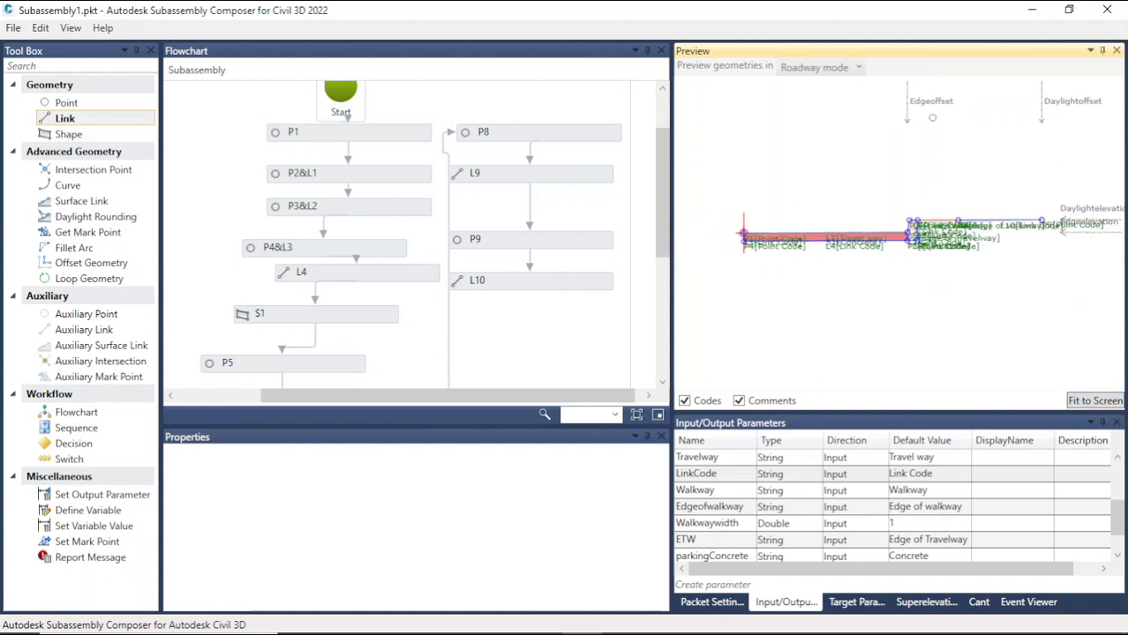
{"action": "scroll", "coordinate": [824, 196], "scroll_direction": "down", "scroll_amount": 1}
{"action": "scroll", "coordinate": [1054, 178], "scroll_direction": "up", "scroll_amount": 3}
Step: Drag the Daylightelevation target higher and the Edgeelevation target slightly lower in the preview
{"action": "middle_click_drag", "start_coordinate": [997, 283], "coordinate": [932, 311]}
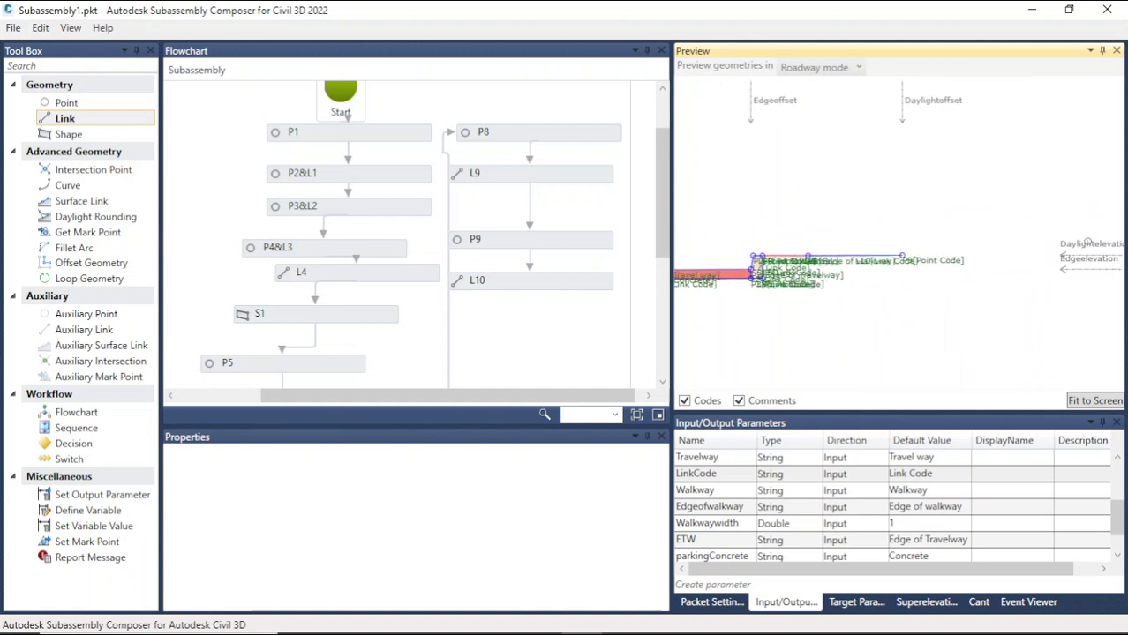
{"action": "left_click_drag", "start_coordinate": [1087, 241], "coordinate": [1065, 210]}
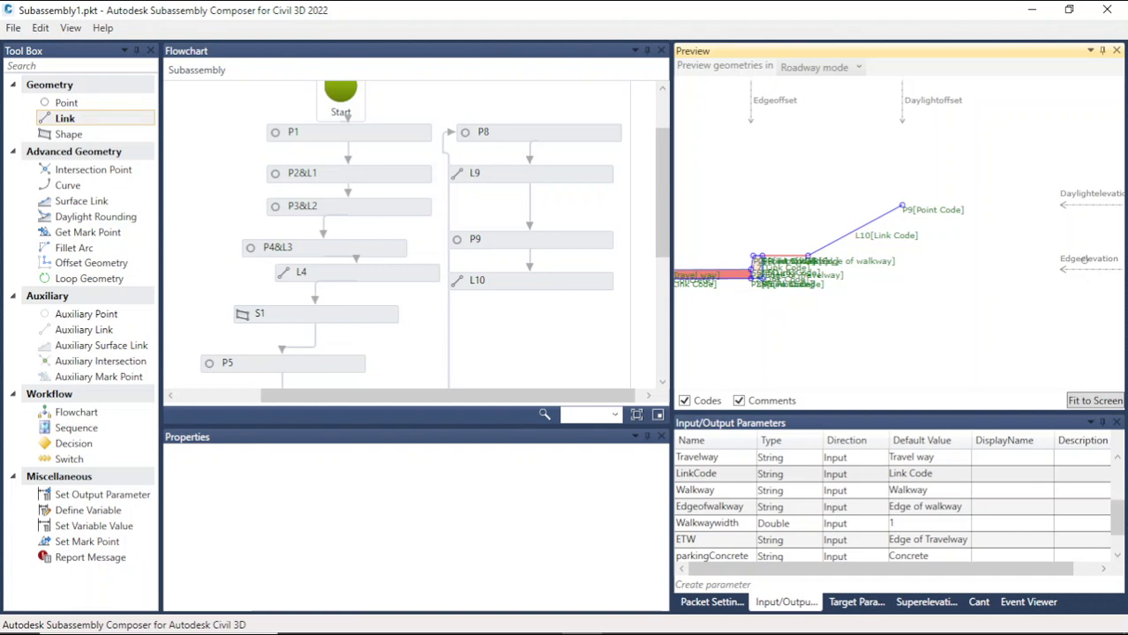
{"action": "left_click_drag", "start_coordinate": [1085, 259], "coordinate": [1086, 285]}
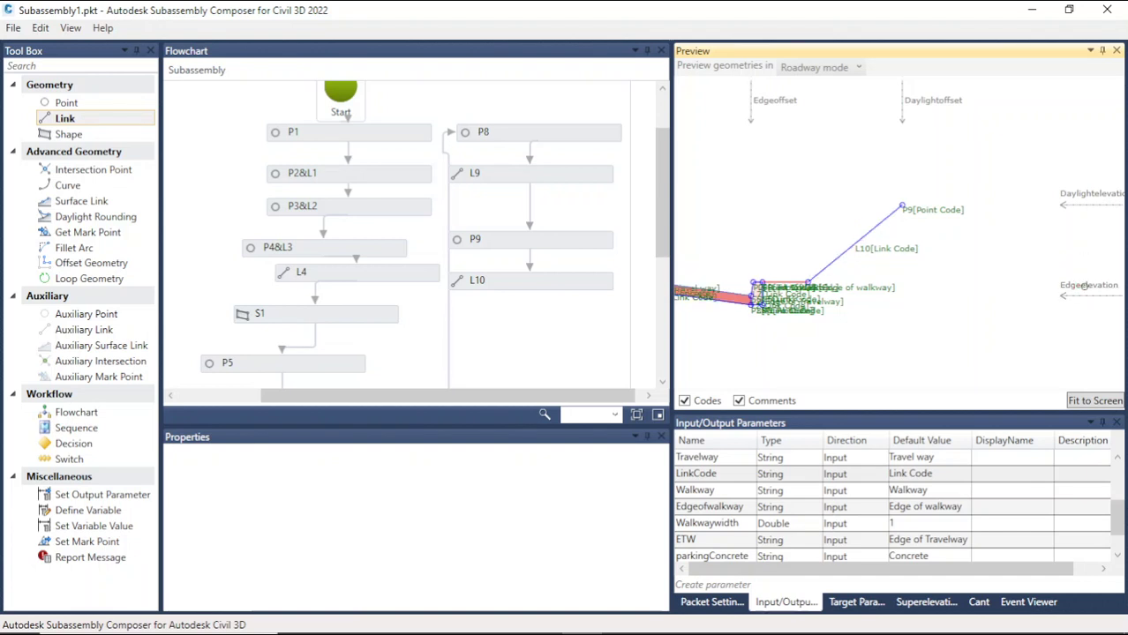
{"action": "mouse_move", "coordinate": [1084, 286]}
{"action": "left_mouse_down"}
{"action": "mouse_move", "coordinate": [1076, 261]}
{"action": "mouse_move", "coordinate": [1077, 279]}
{"action": "left_mouse_up"}
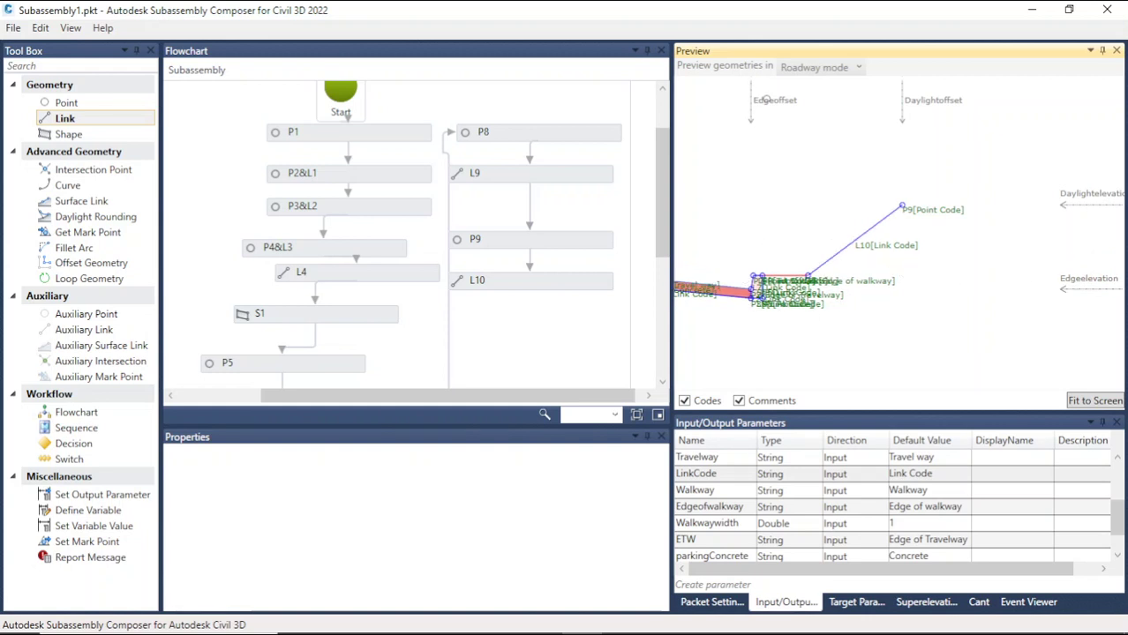
Step: Drag the Edgeoffset and Daylightoffset targets further right in the preview
{"action": "left_click_drag", "start_coordinate": [766, 99], "coordinate": [797, 98]}
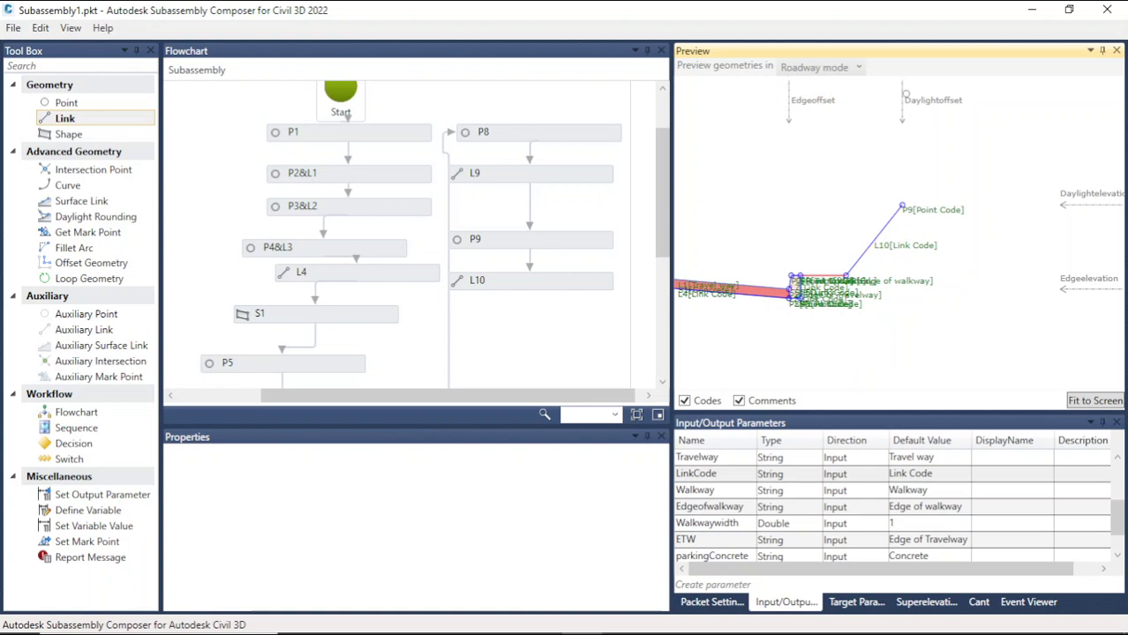
{"action": "left_click_drag", "start_coordinate": [909, 100], "coordinate": [1003, 104]}
{"action": "scroll", "coordinate": [921, 180], "scroll_direction": "down", "scroll_amount": 6}
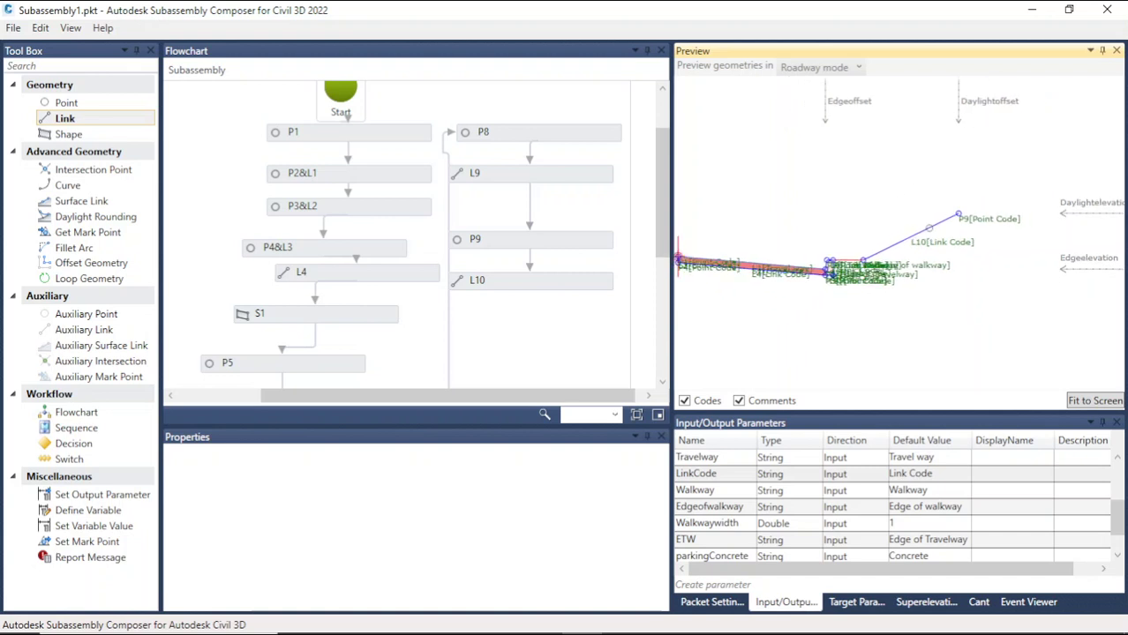
{"action": "scroll", "coordinate": [973, 101], "scroll_direction": "up", "scroll_amount": 2}
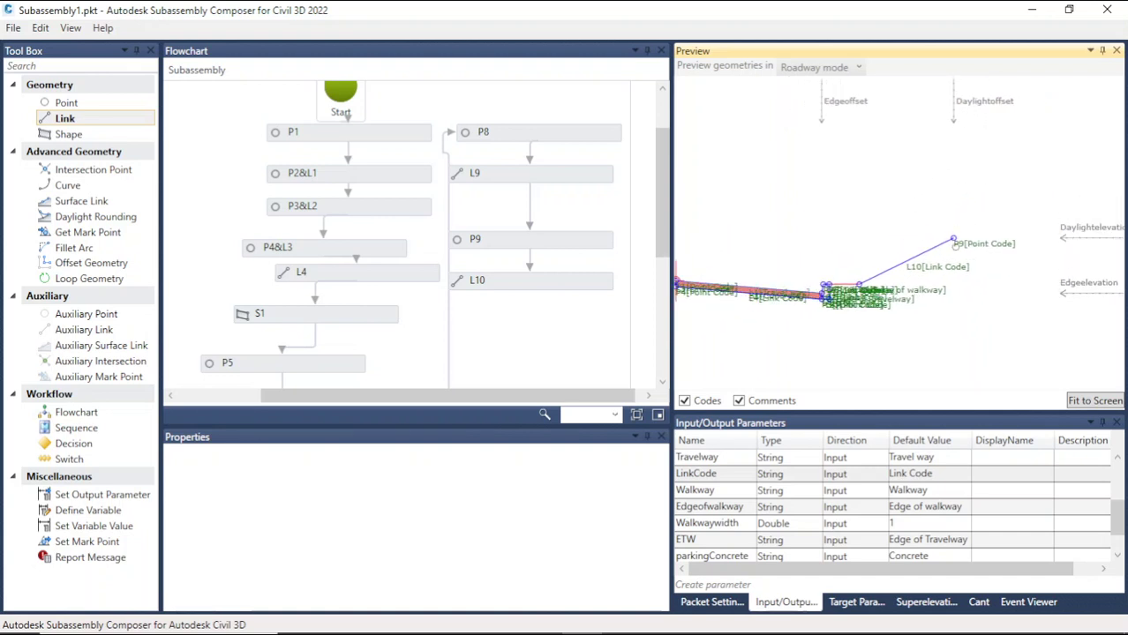
{"action": "scroll", "coordinate": [929, 247], "scroll_direction": "down", "scroll_amount": 2}
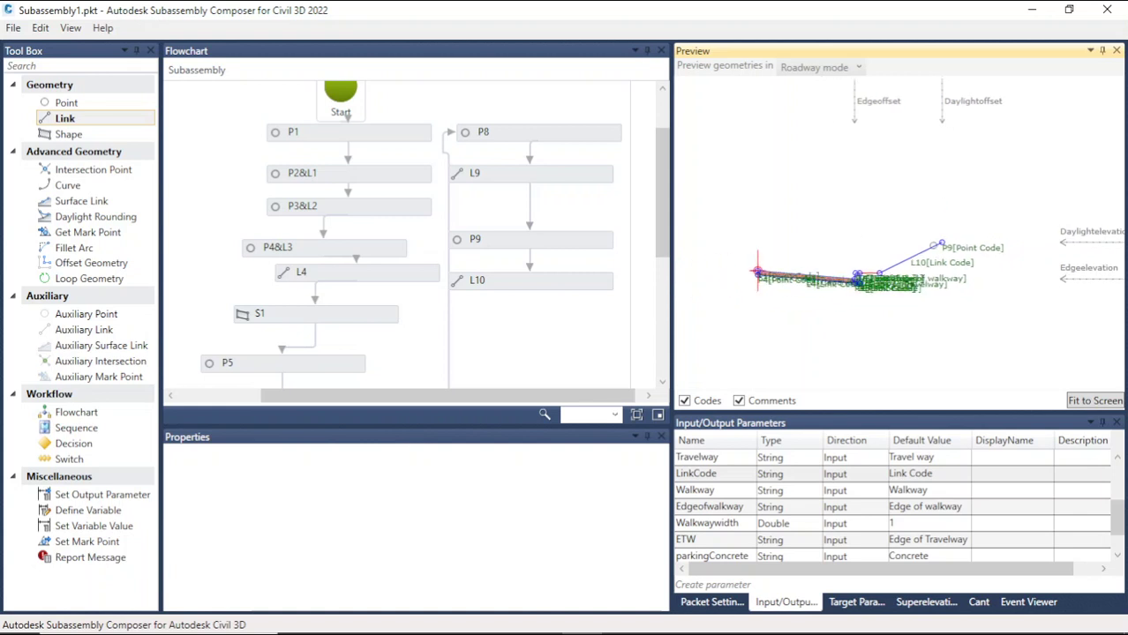
{"action": "scroll", "coordinate": [847, 284], "scroll_direction": "up", "scroll_amount": 3}
{"action": "scroll", "coordinate": [794, 269], "scroll_direction": "down", "scroll_amount": 2}
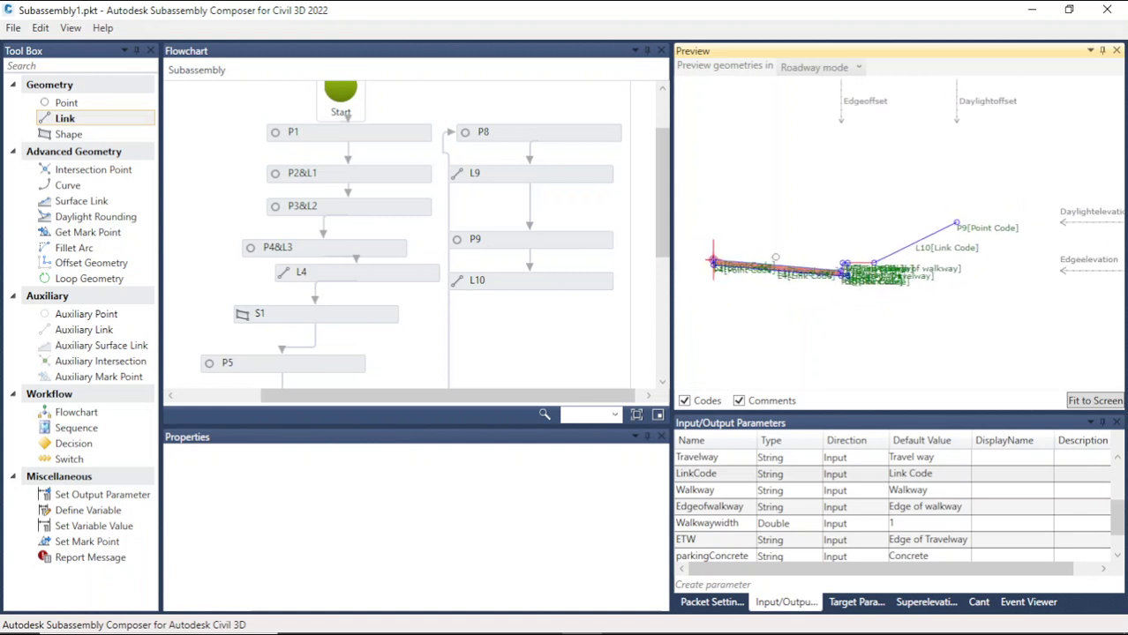
Step: Try to rename the subassembly as parkingsubassembly1 in the packet settings
{"action": "left_click", "coordinate": [711, 602]}
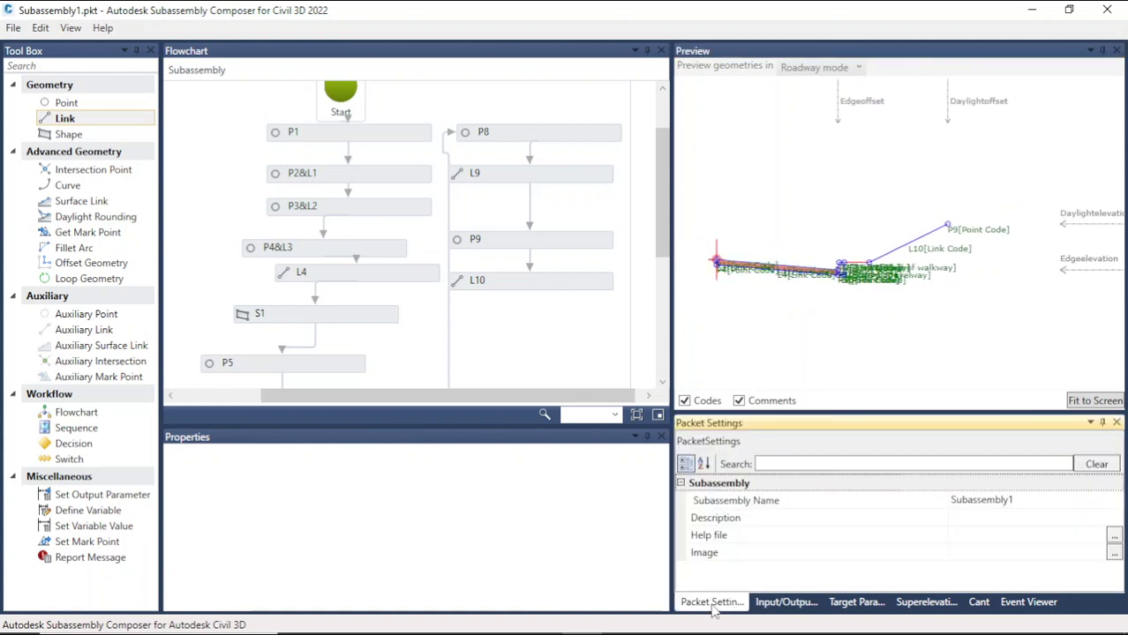
{"action": "left_click", "coordinate": [801, 464]}
{"action": "type", "text": "parkingsubassembly1"}
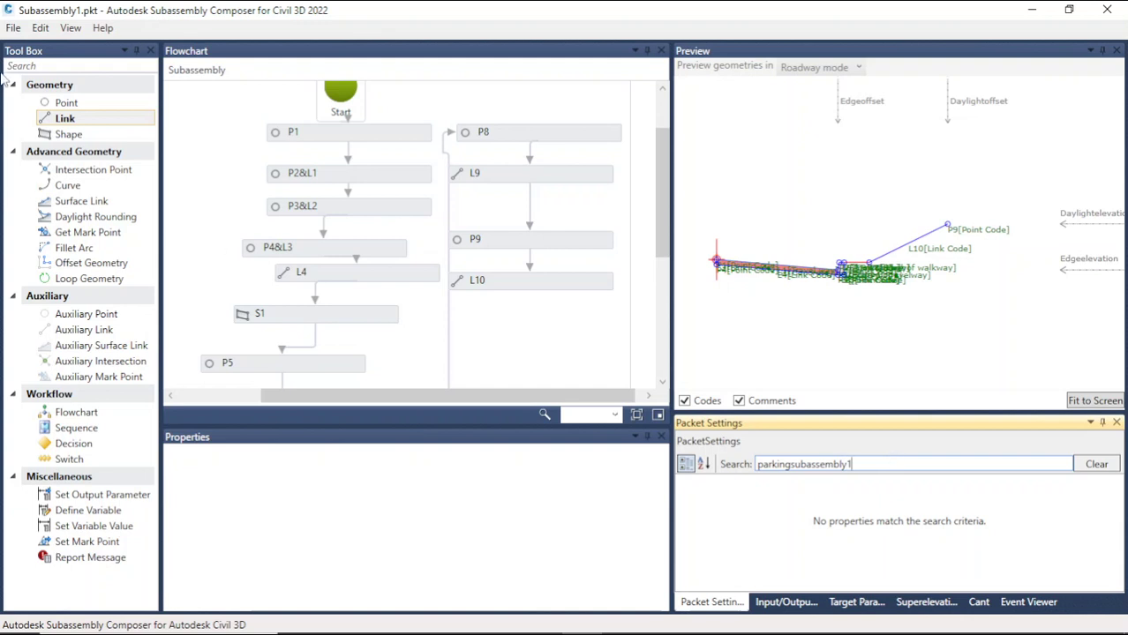
Step: Save the subassembly as Parkingsubassemblytutorial in the subaasemblies folder
{"action": "left_click", "coordinate": [15, 31]}
{"action": "left_click", "coordinate": [41, 83]}
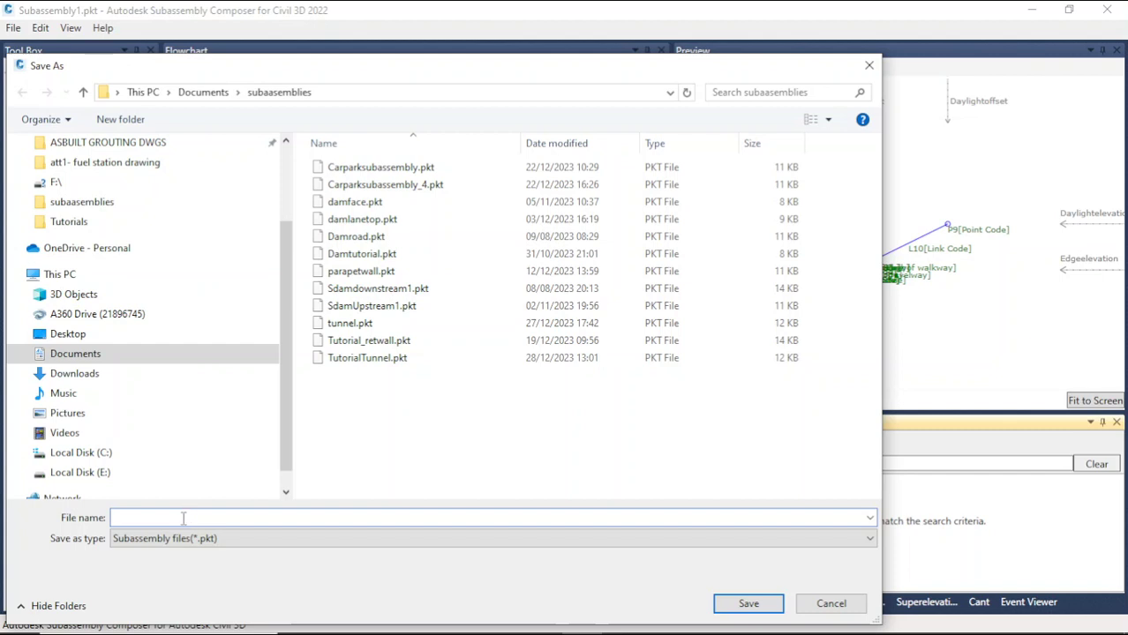
{"action": "type", "text": "P"}
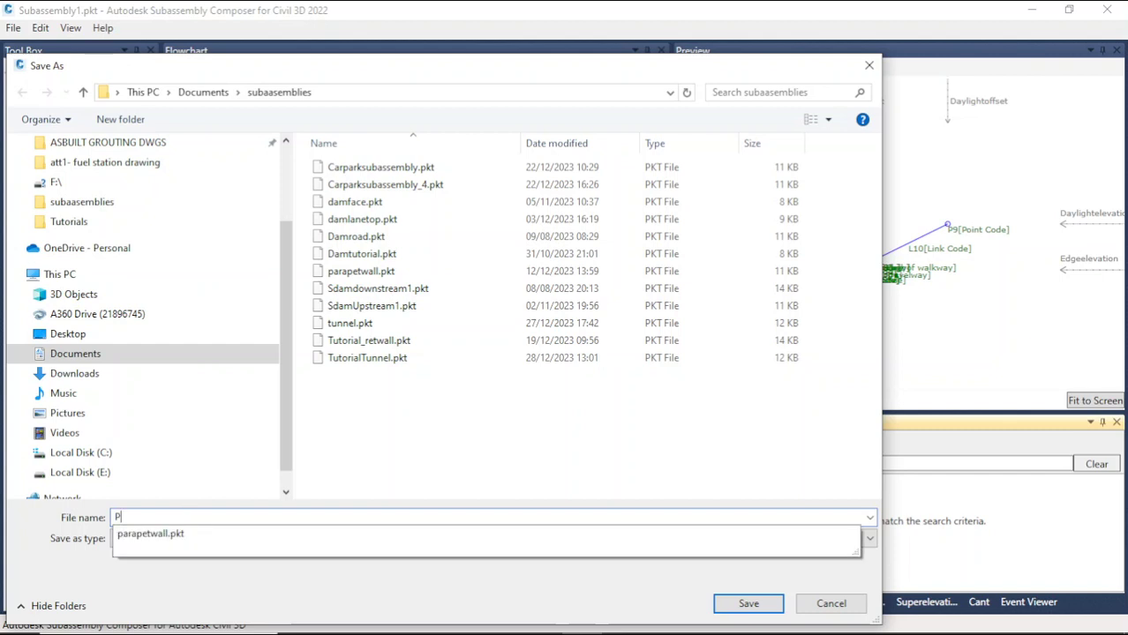
{"action": "type", "text": "arkingsubassemblytutori"}
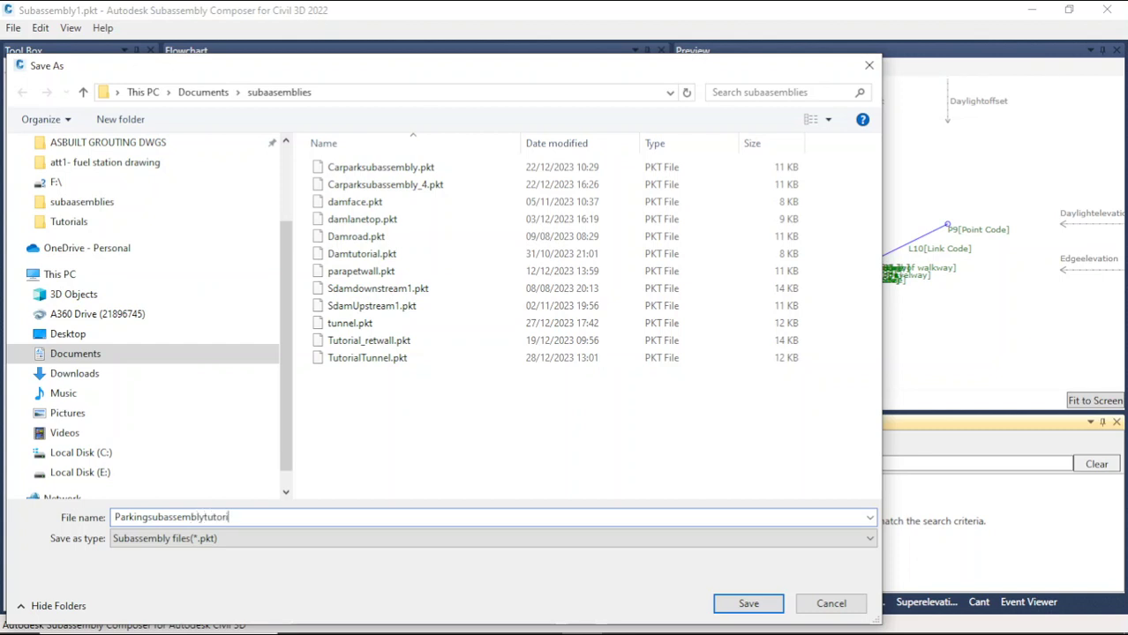
{"action": "type", "text": "al"}
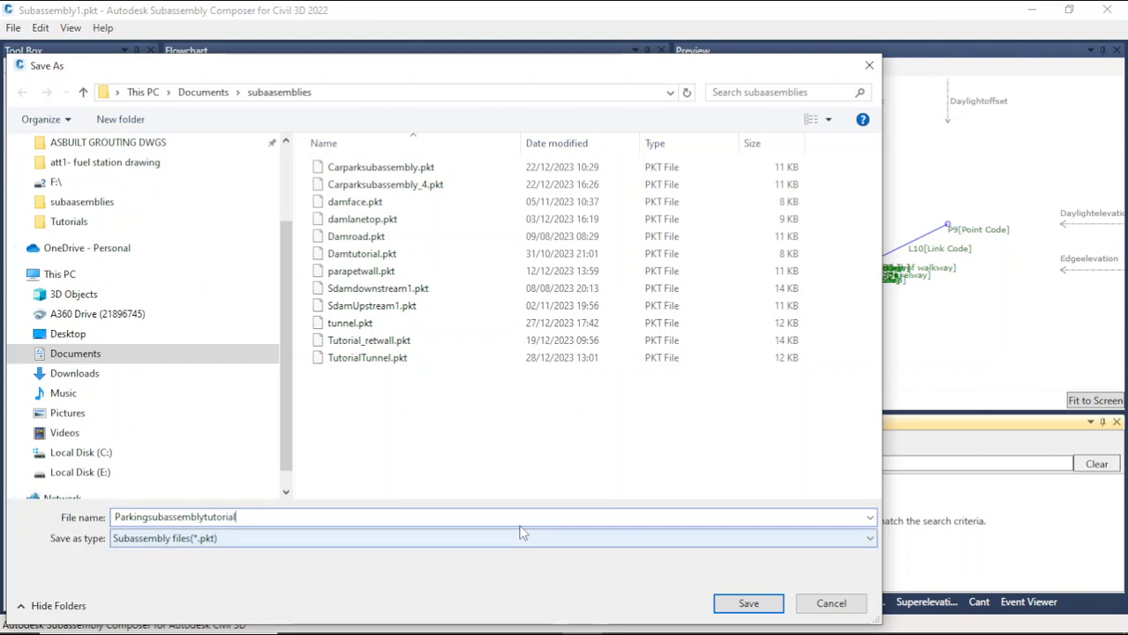
{"action": "left_click", "coordinate": [764, 607]}
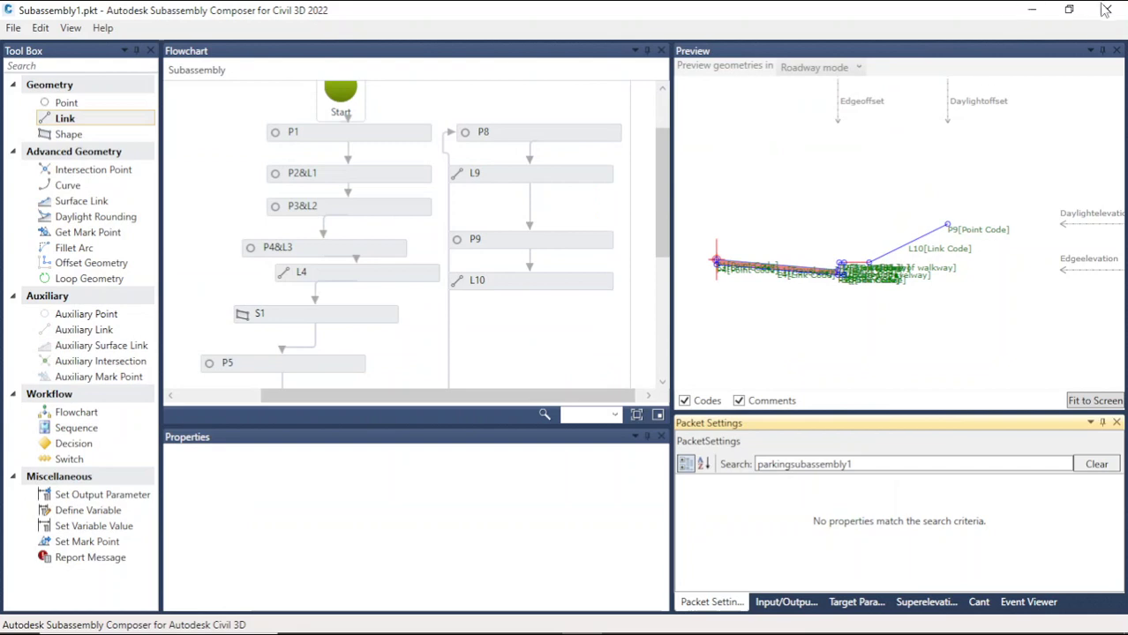
Step: Close Subassembly Composer and switch to the carpark subassembly project drawing in Civil 3D
{"action": "left_click", "coordinate": [1107, 9]}
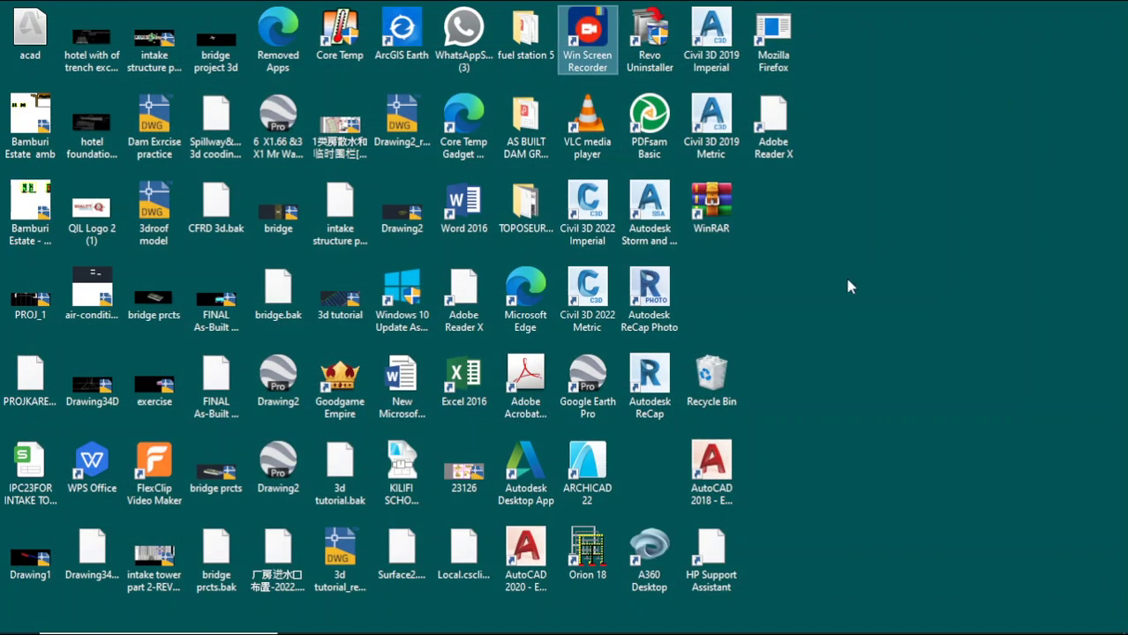
{"action": "mouse_move", "coordinate": [558, 625]}
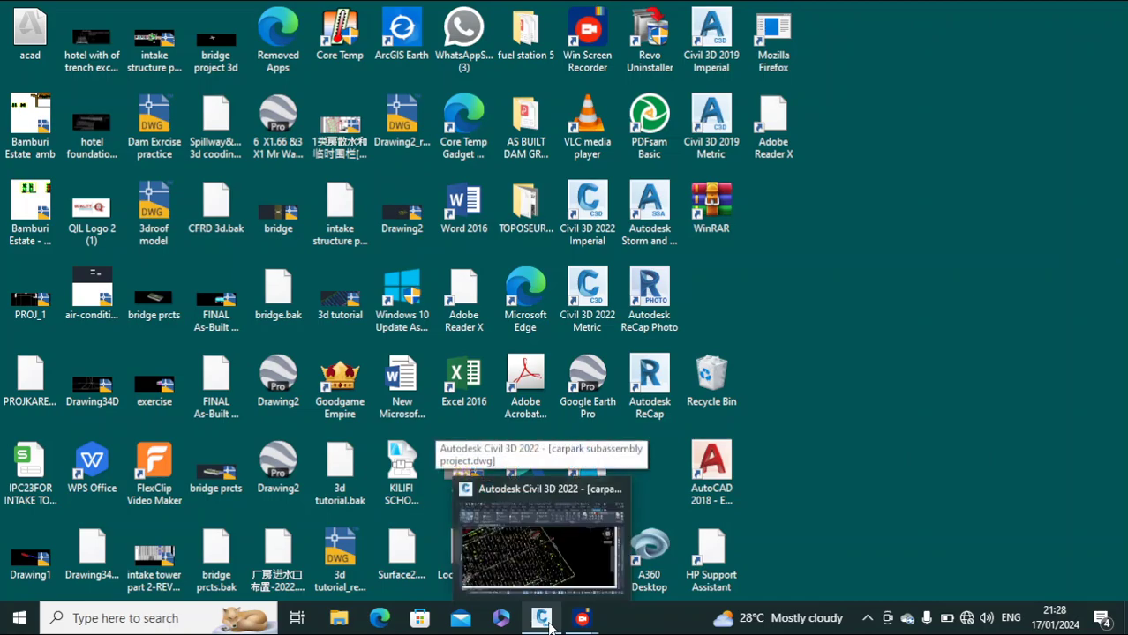
{"action": "left_click", "coordinate": [547, 623]}
{"action": "scroll", "coordinate": [549, 319], "scroll_direction": "down", "scroll_amount": 10}
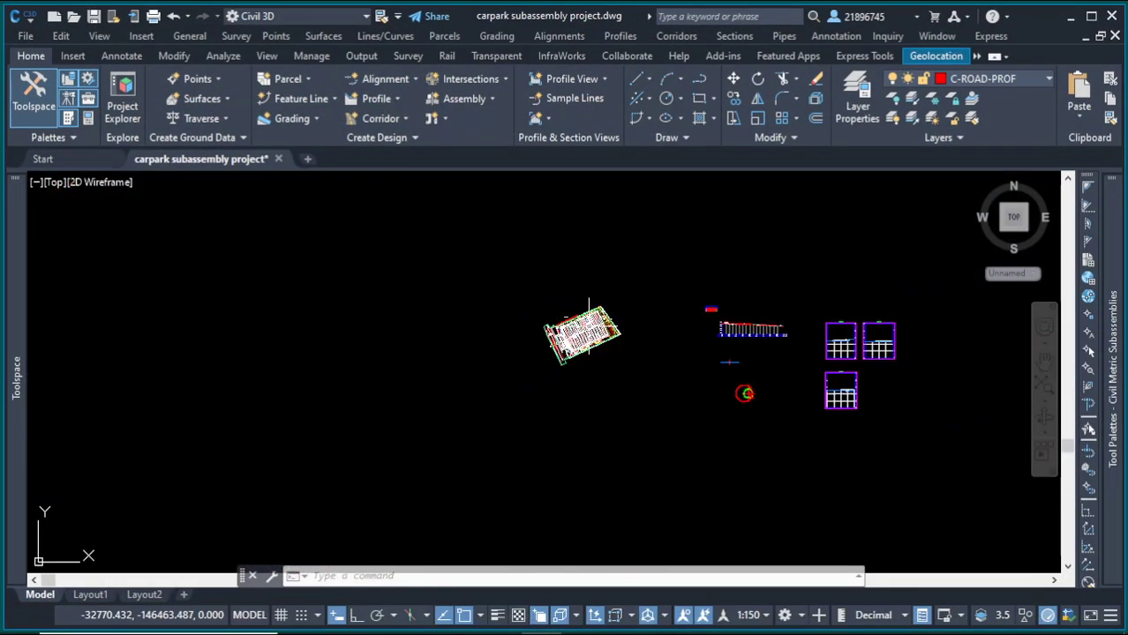
{"action": "scroll", "coordinate": [734, 349], "scroll_direction": "up", "scroll_amount": 8}
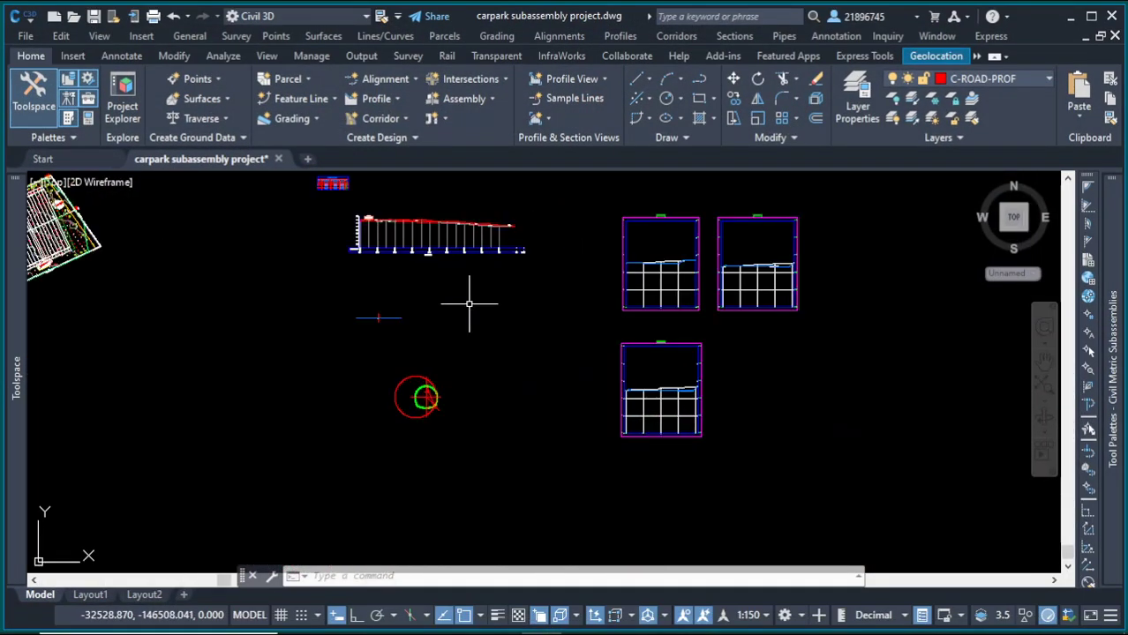
Step: Delete both Carparksubassembly_5 subassemblies attached to the assembly in the drawing
{"action": "scroll", "coordinate": [378, 317], "scroll_direction": "up", "scroll_amount": 6}
{"action": "left_click", "coordinate": [468, 344]}
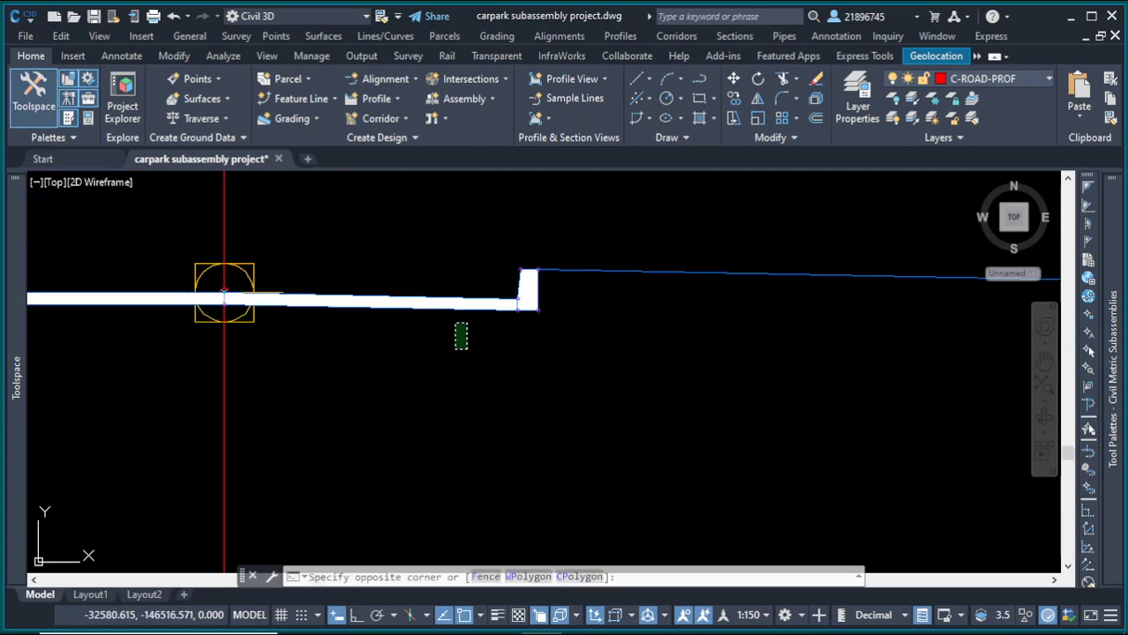
{"action": "left_click", "coordinate": [408, 247]}
{"action": "scroll", "coordinate": [487, 351], "scroll_direction": "down", "scroll_amount": 4}
{"action": "left_click", "coordinate": [448, 370]}
{"action": "scroll", "coordinate": [403, 370], "scroll_direction": "down", "scroll_amount": 3}
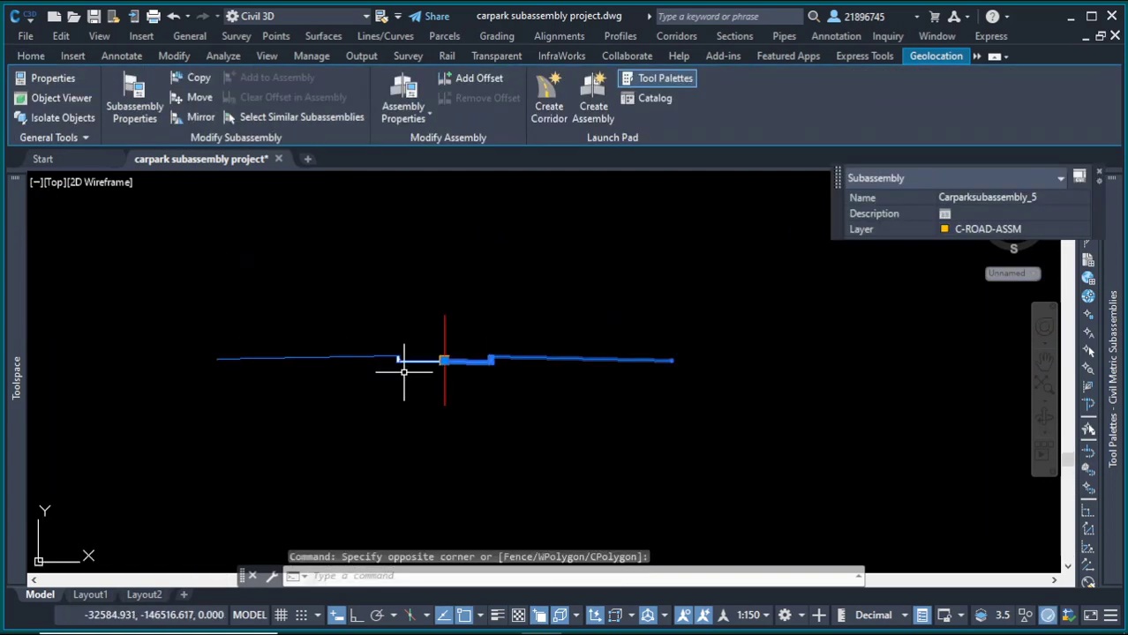
{"action": "scroll", "coordinate": [432, 375], "scroll_direction": "up", "scroll_amount": 2}
{"action": "left_click", "coordinate": [395, 305]}
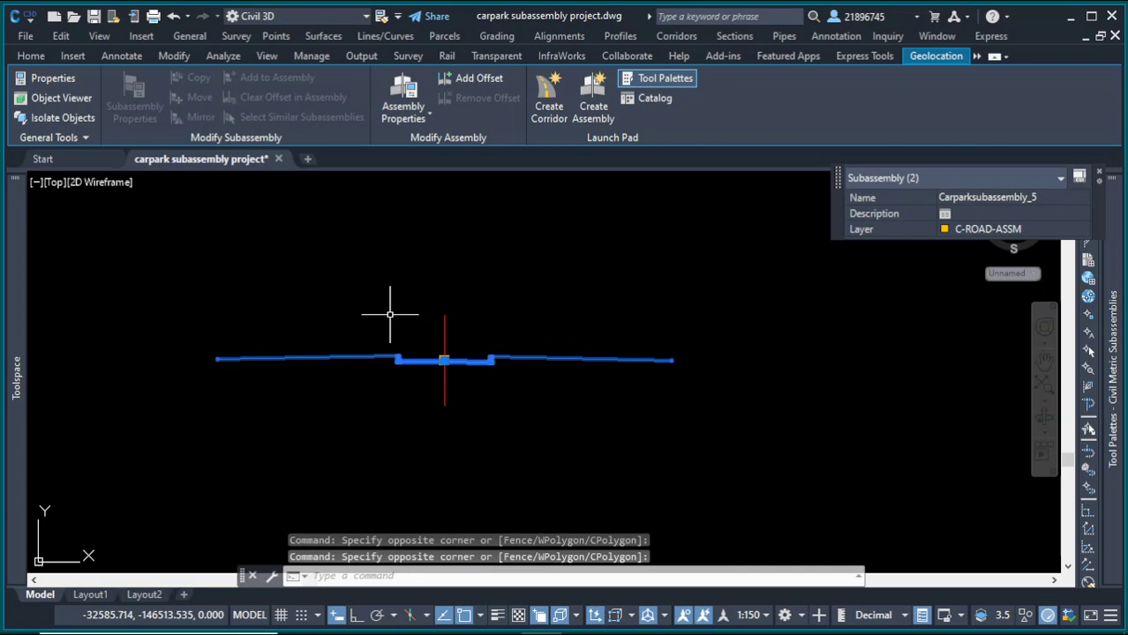
{"action": "key", "text": "Delete"}
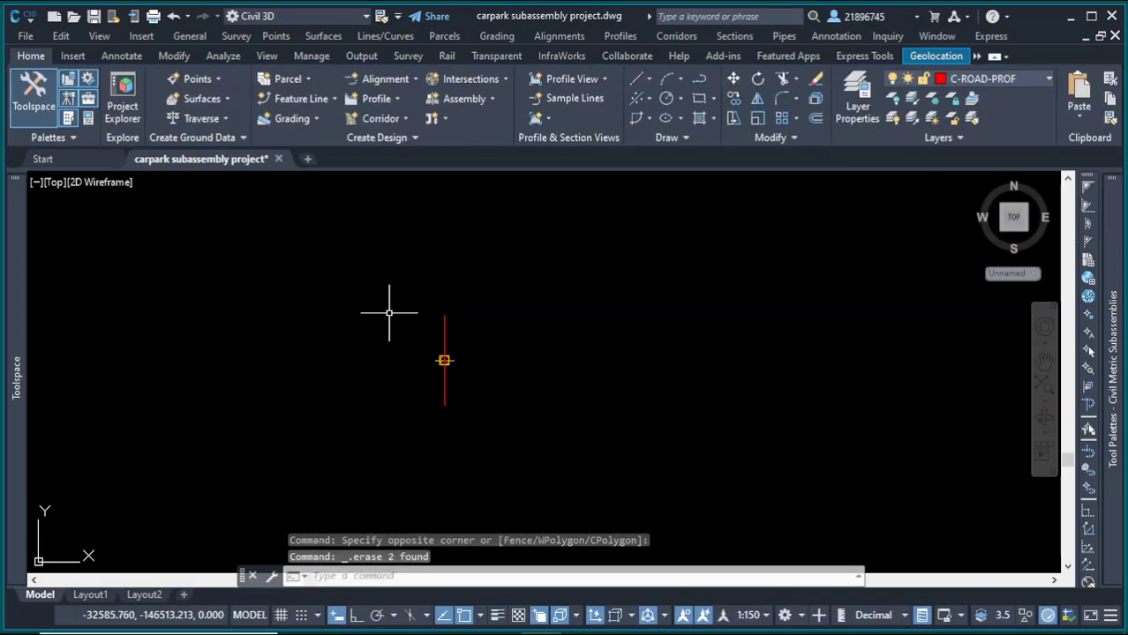
{"action": "scroll", "coordinate": [390, 313], "scroll_direction": "down", "scroll_amount": 3}
{"action": "scroll", "coordinate": [300, 327], "scroll_direction": "up", "scroll_amount": 5}
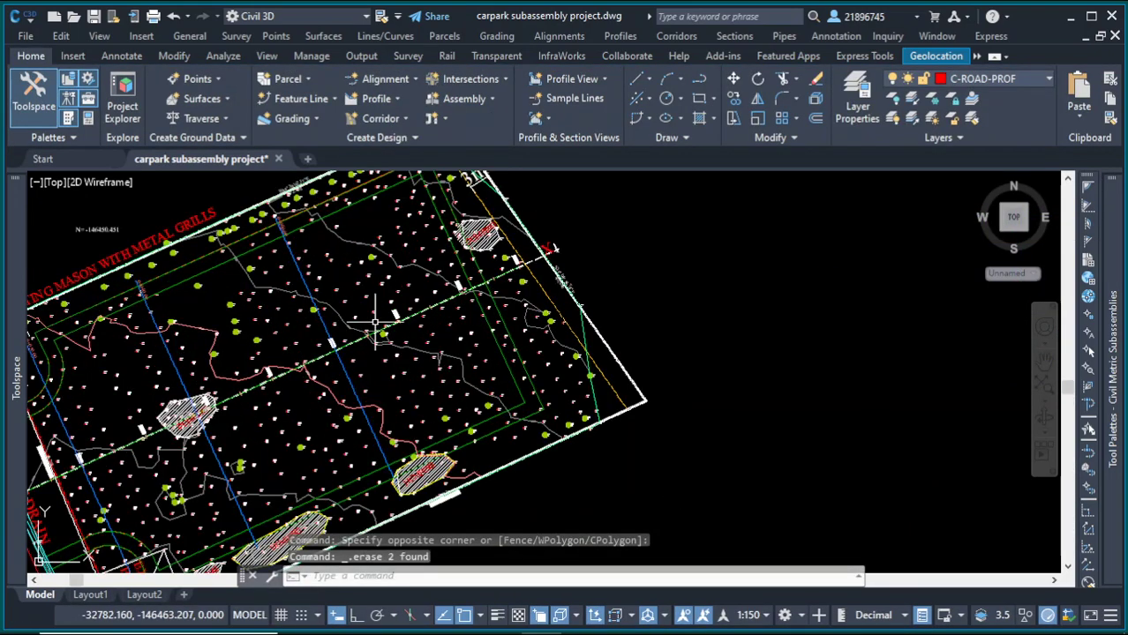
{"action": "scroll", "coordinate": [452, 318], "scroll_direction": "down", "scroll_amount": 4}
{"action": "scroll", "coordinate": [399, 304], "scroll_direction": "up", "scroll_amount": 1}
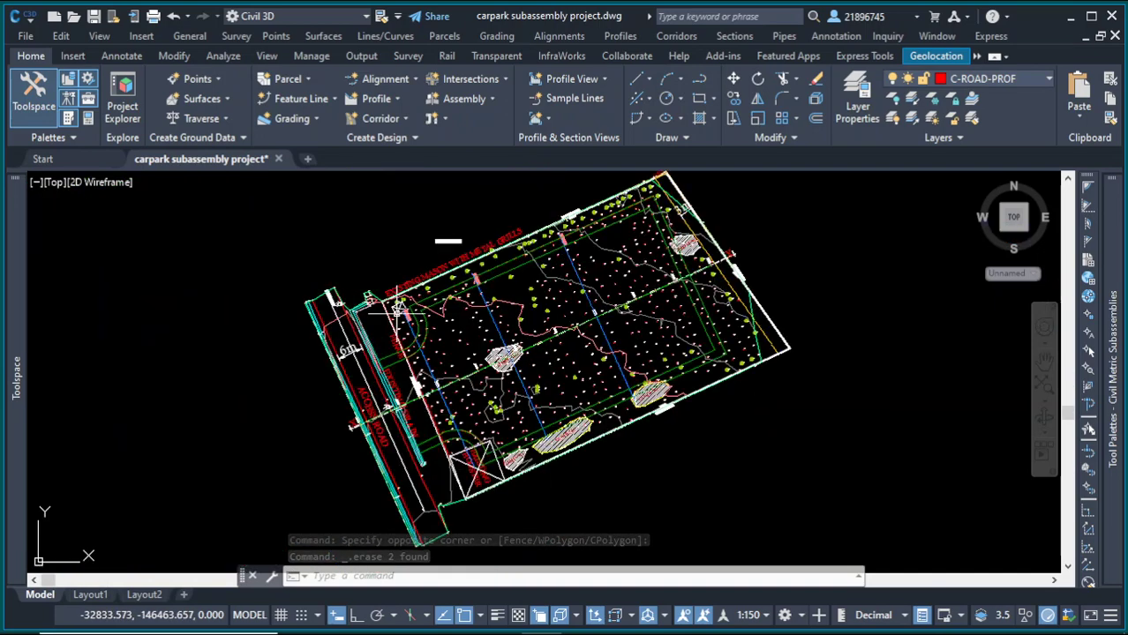
{"action": "scroll", "coordinate": [399, 305], "scroll_direction": "up", "scroll_amount": 3}
{"action": "scroll", "coordinate": [399, 304], "scroll_direction": "down", "scroll_amount": 8}
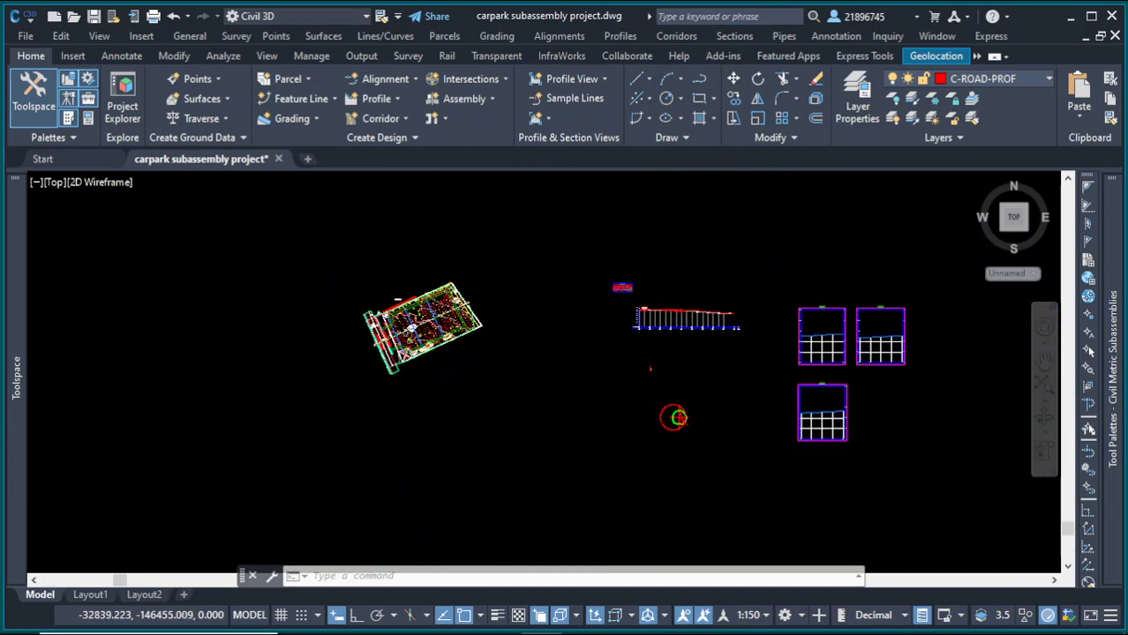
{"action": "scroll", "coordinate": [735, 322], "scroll_direction": "up", "scroll_amount": 4}
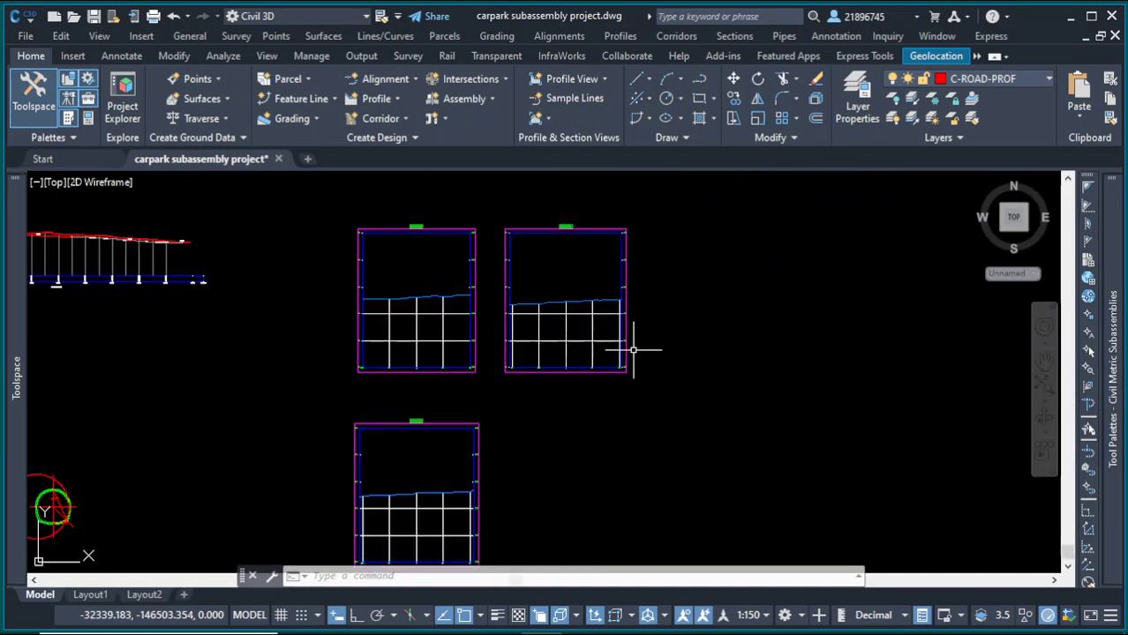
{"action": "scroll", "coordinate": [441, 345], "scroll_direction": "down", "scroll_amount": 3}
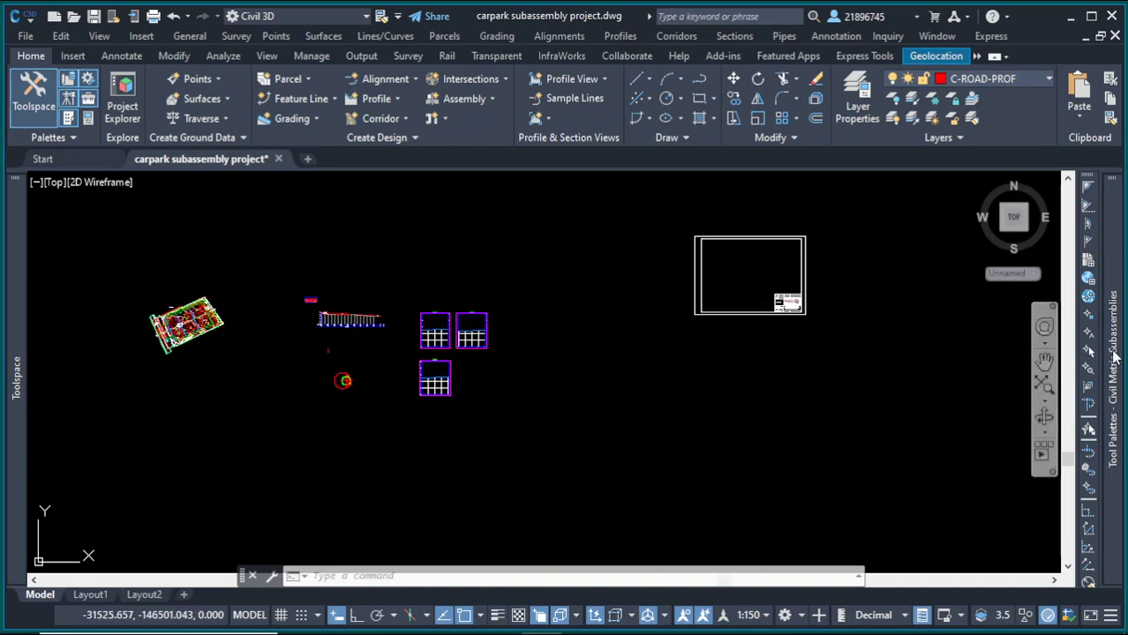
Step: Import Parkingsubassemblytutorial.pkt from the subaasemblies folder into the Dam subassemblies tool palette
{"action": "mouse_move", "coordinate": [1113, 356]}
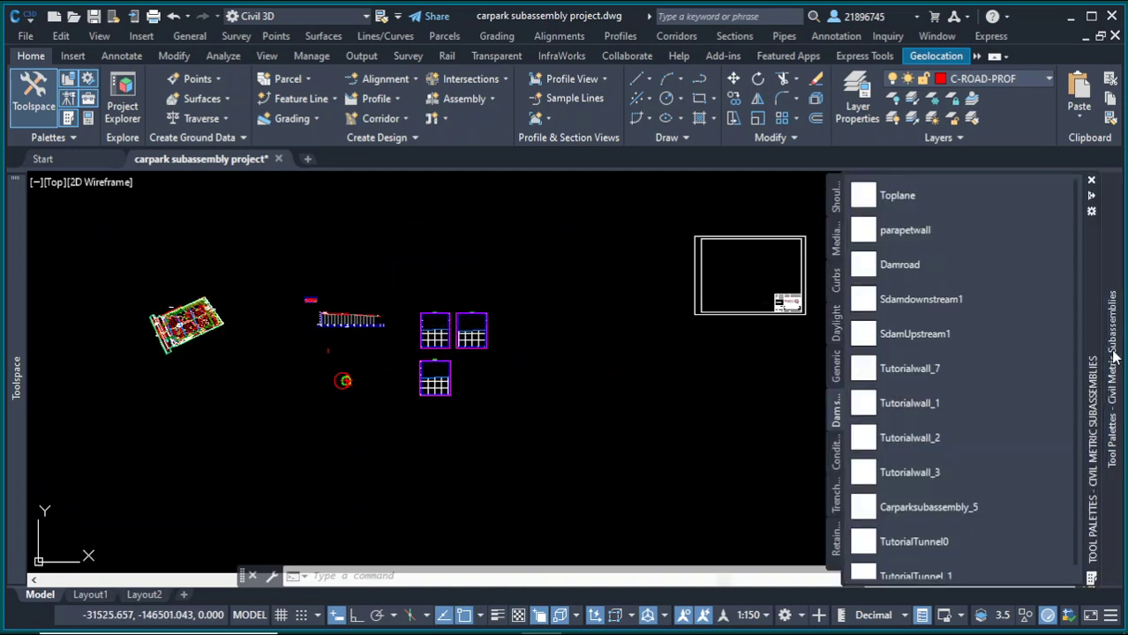
{"action": "left_click", "coordinate": [1092, 213]}
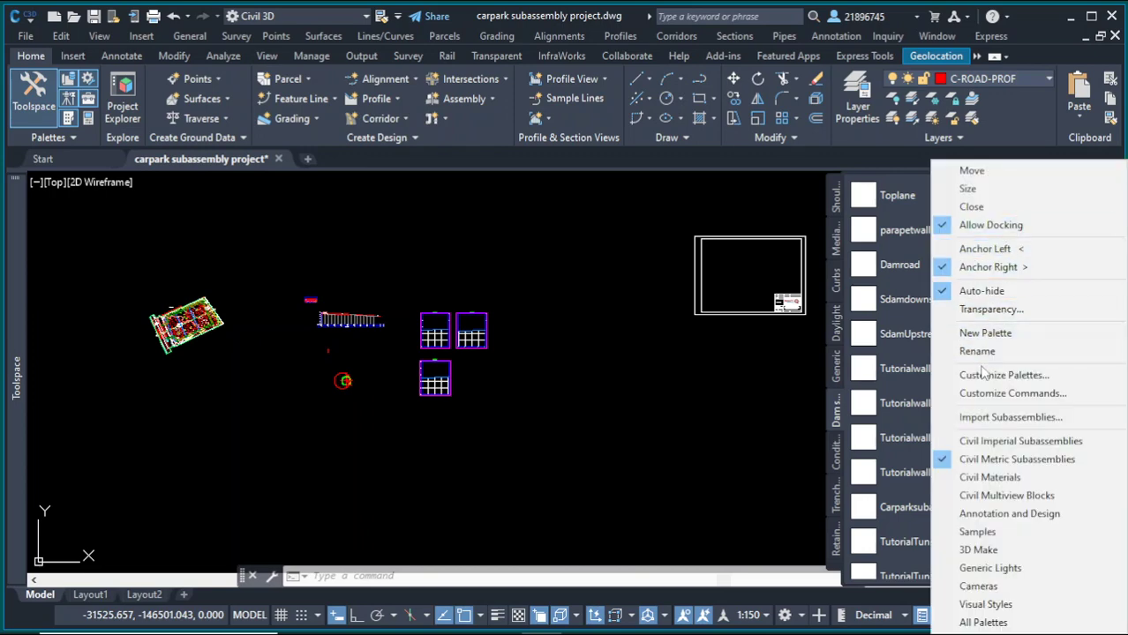
{"action": "left_click", "coordinate": [993, 417]}
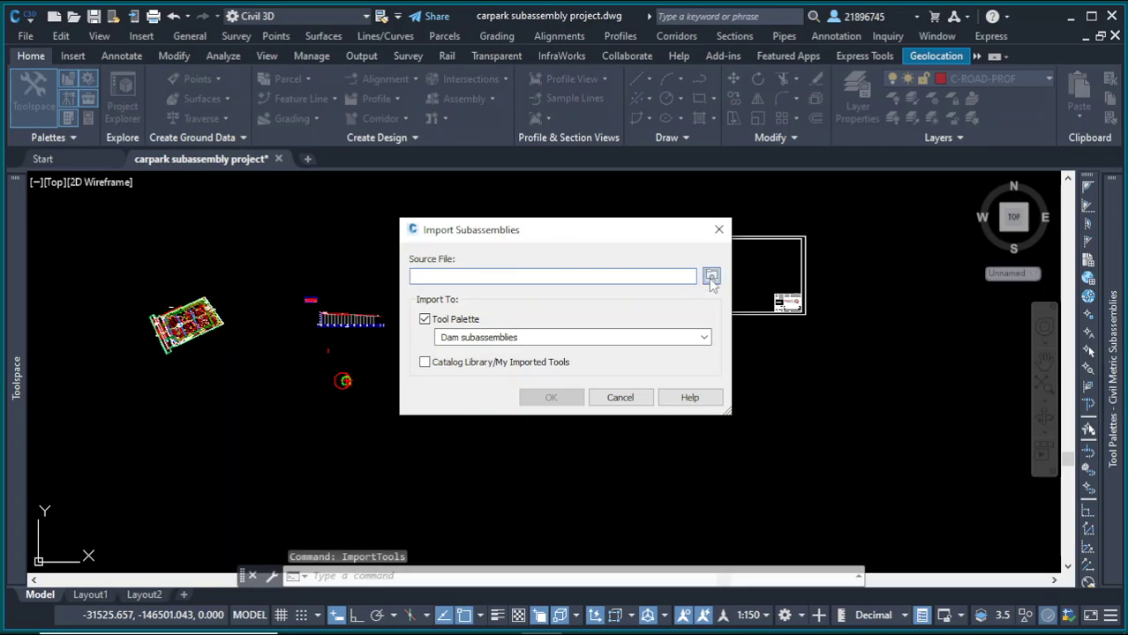
{"action": "left_click", "coordinate": [711, 279]}
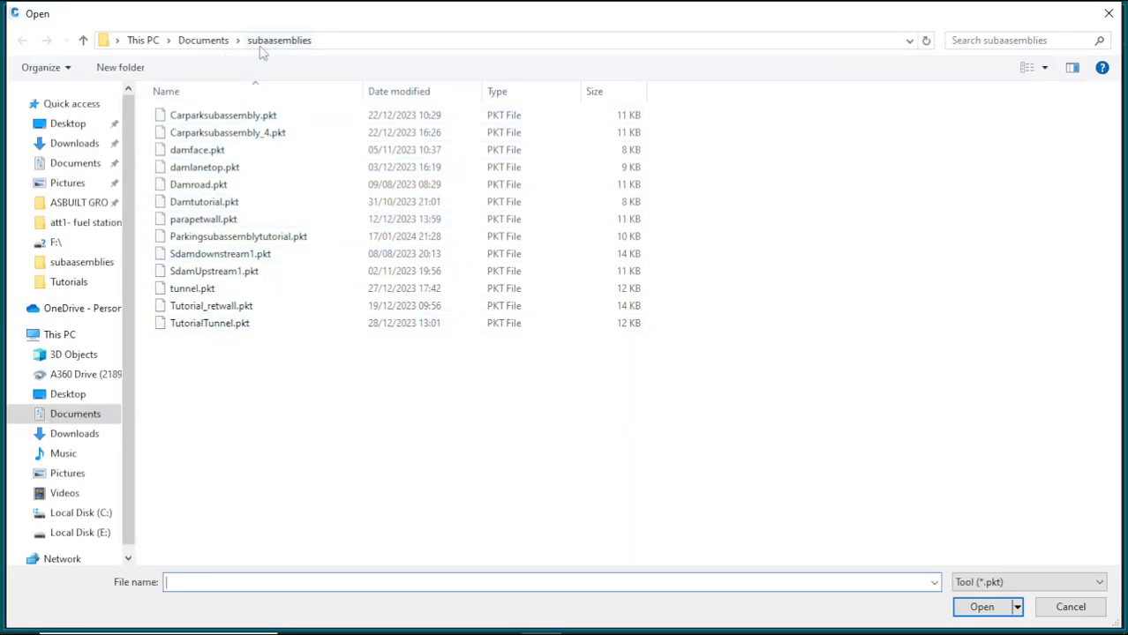
{"action": "left_click", "coordinate": [217, 240]}
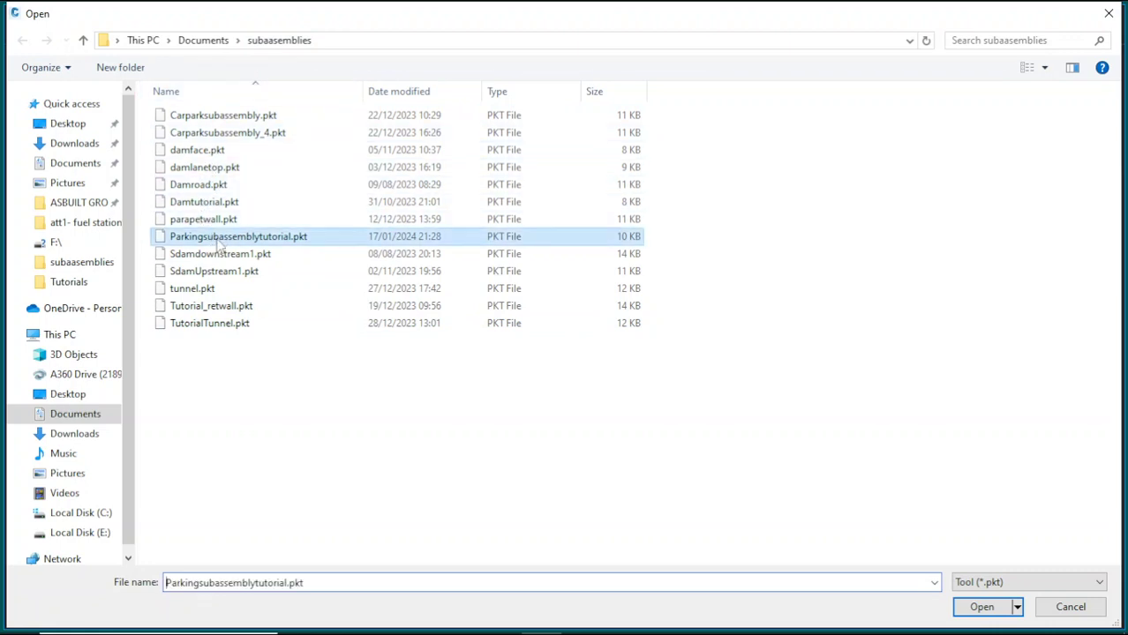
{"action": "left_click", "coordinate": [983, 607]}
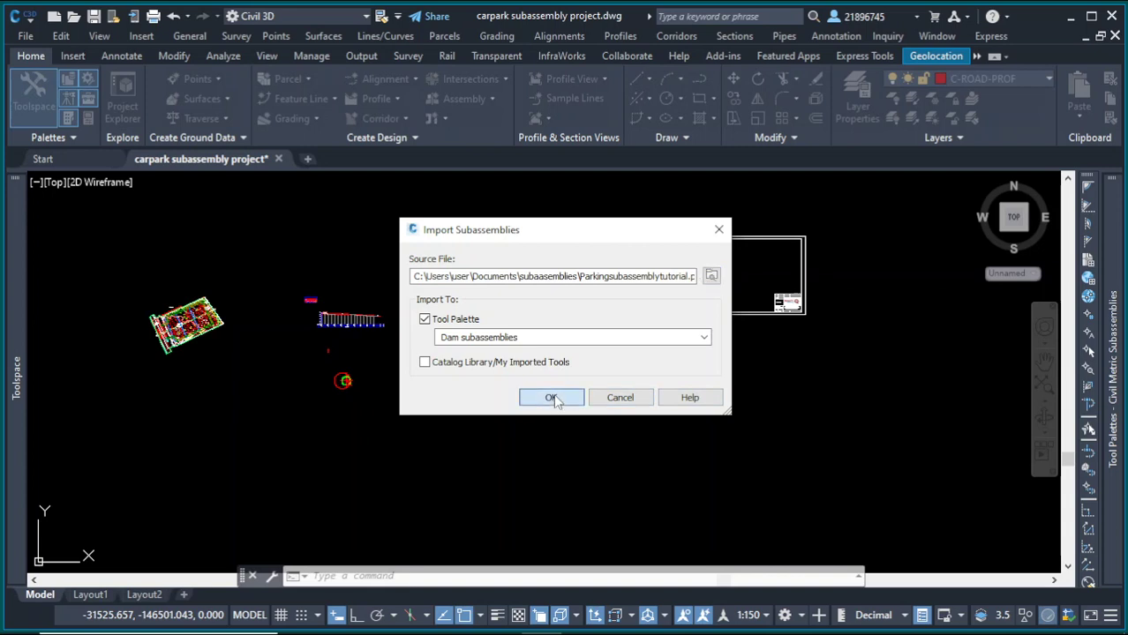
{"action": "key", "text": "Return"}
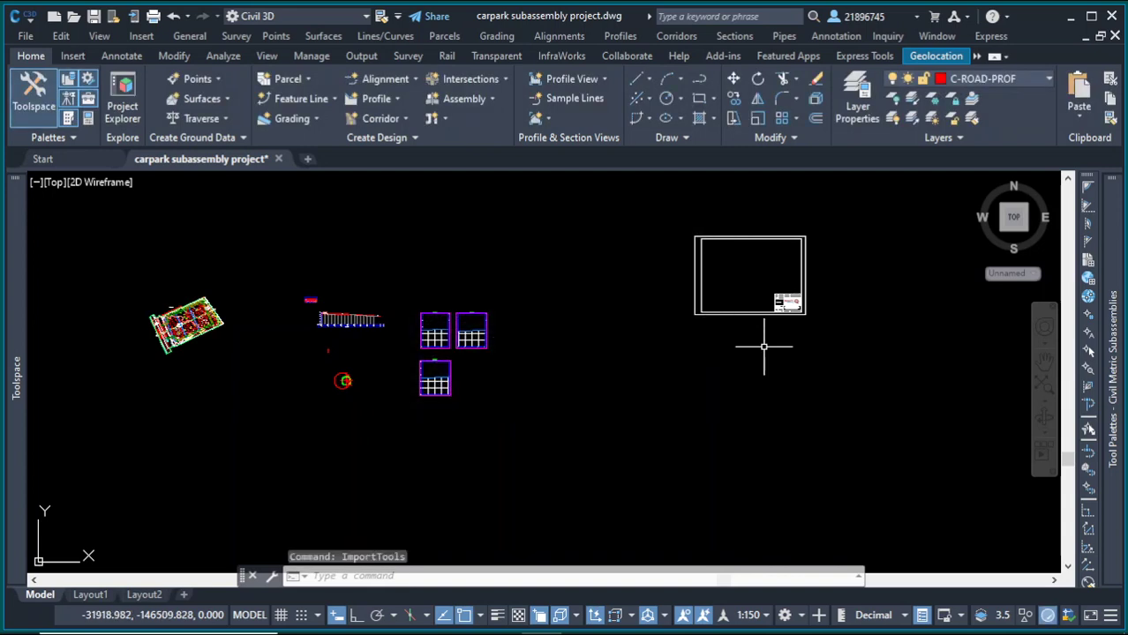
{"action": "mouse_move", "coordinate": [1108, 379]}
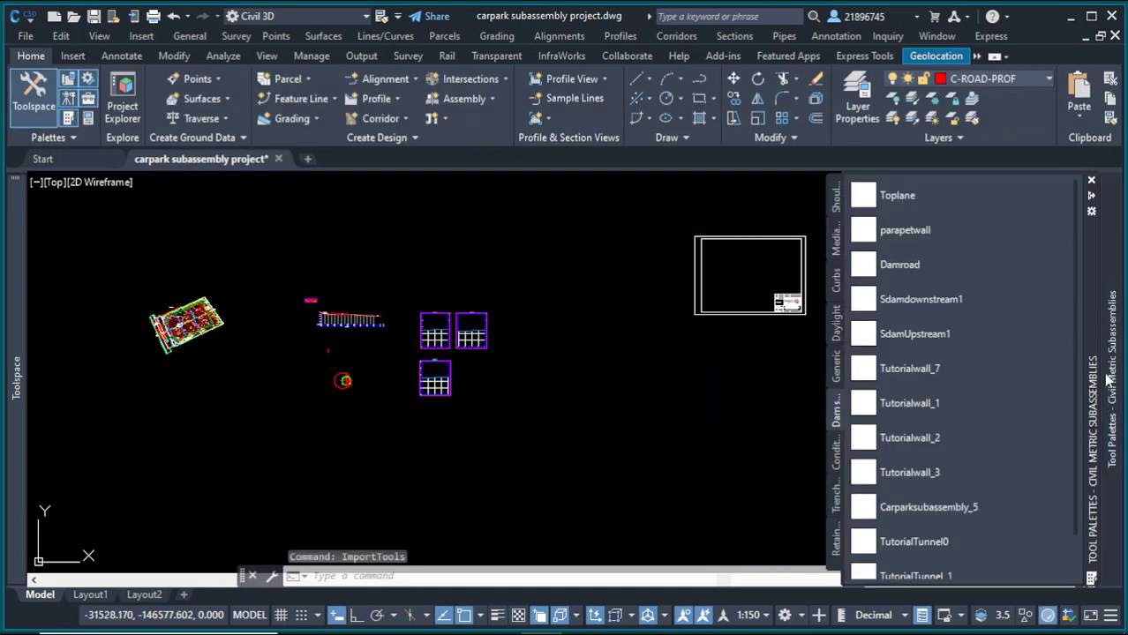
{"action": "scroll", "coordinate": [1062, 346], "scroll_direction": "down", "scroll_amount": 1}
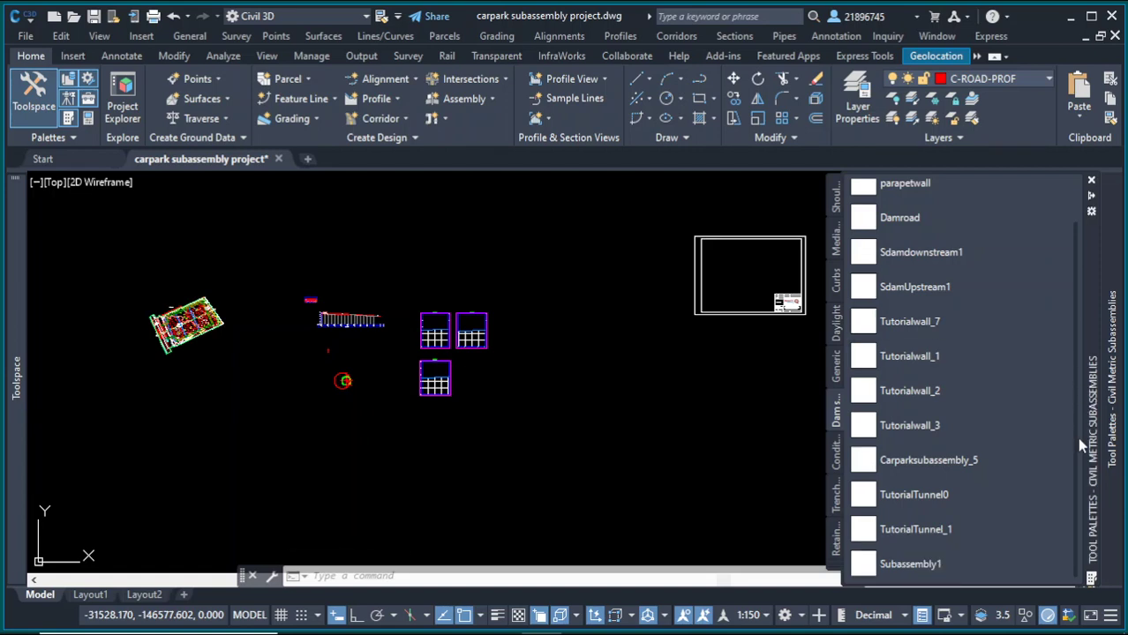
{"action": "scroll", "coordinate": [1069, 380], "scroll_direction": "up", "scroll_amount": 1}
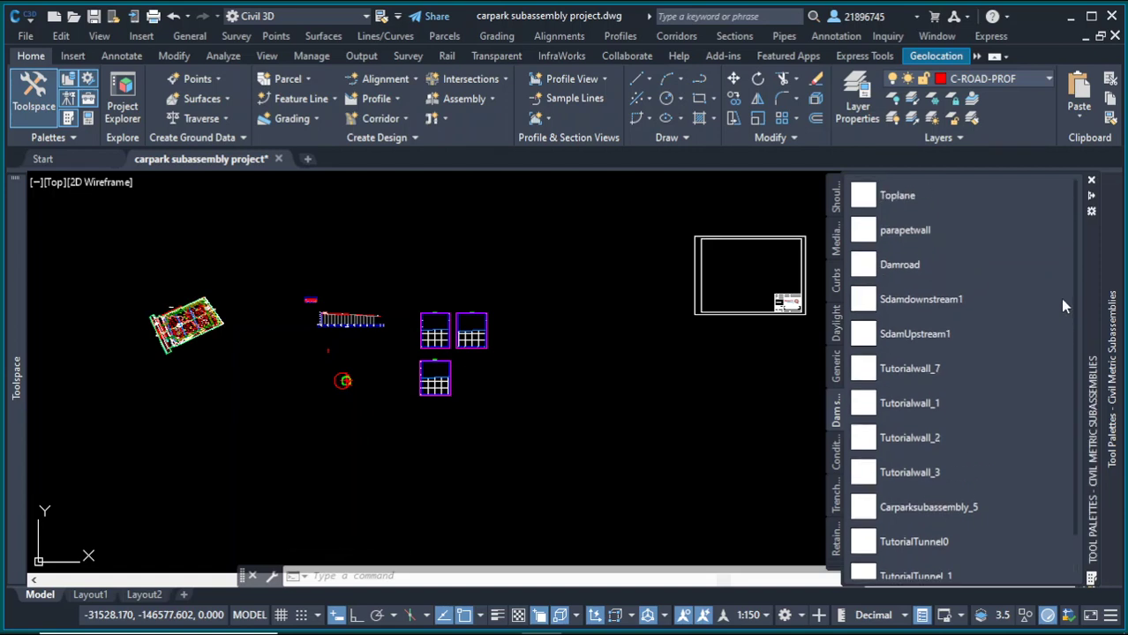
{"action": "scroll", "coordinate": [1066, 399], "scroll_direction": "down", "scroll_amount": 1}
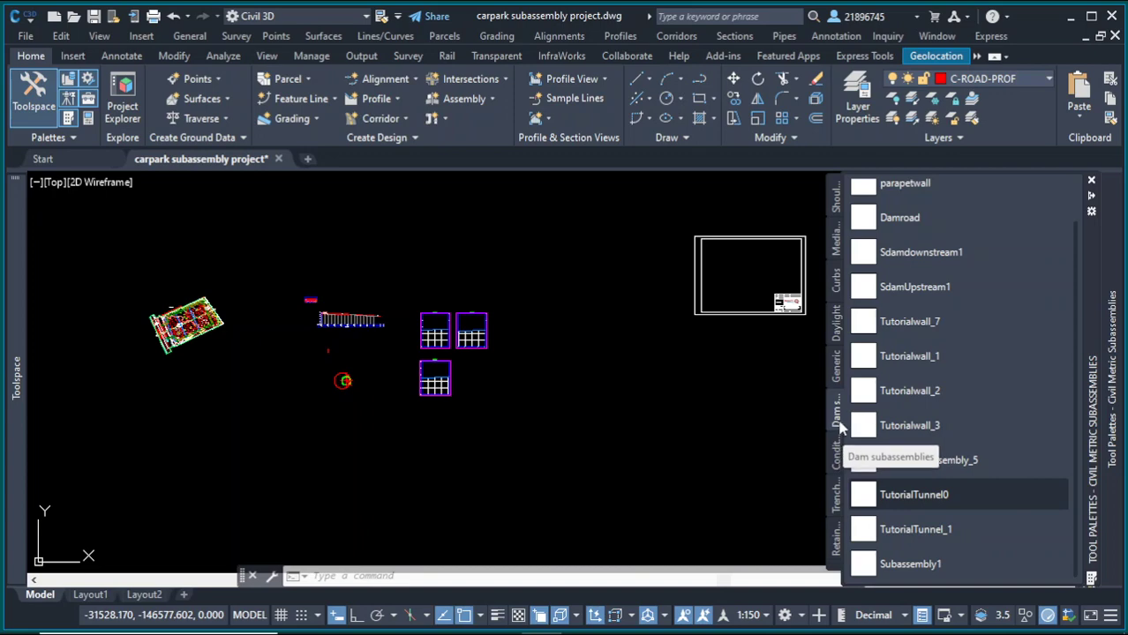
Step: Try to import Parkingsubassemblytutorial.pkt into the Dam subassemblies palette a second time
{"action": "left_click", "coordinate": [1092, 213]}
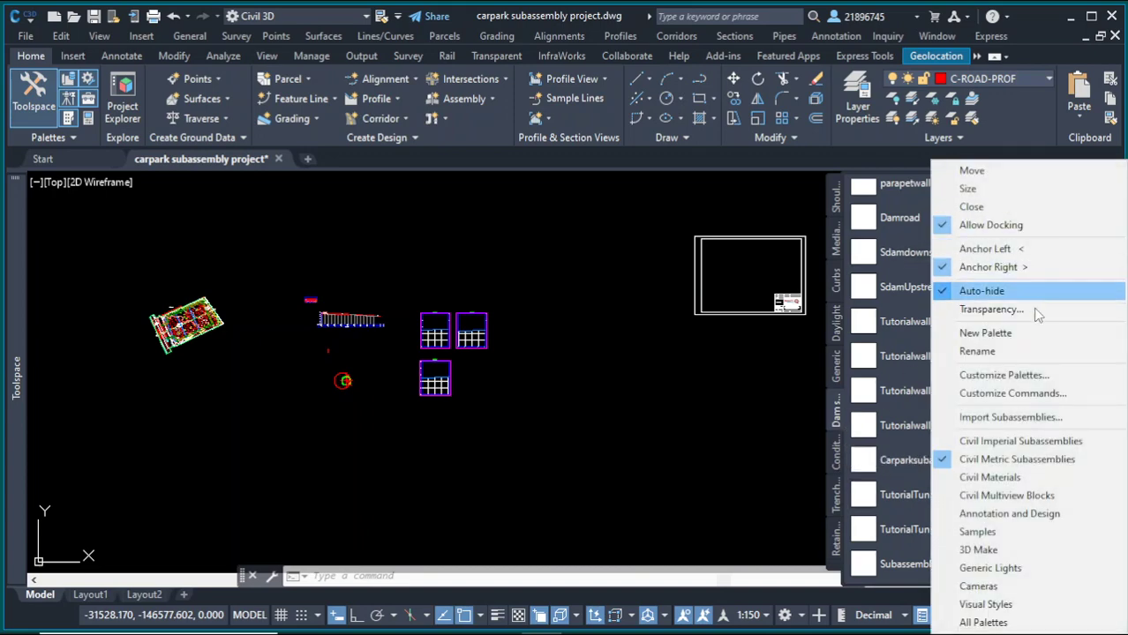
{"action": "left_click", "coordinate": [1011, 418]}
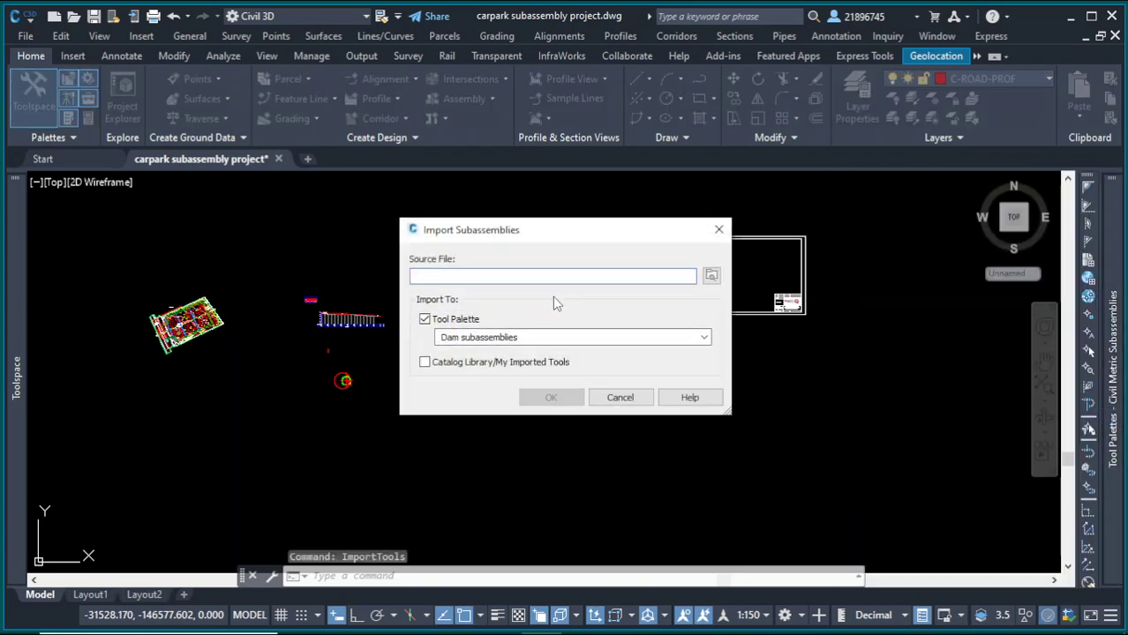
{"action": "left_click", "coordinate": [712, 276]}
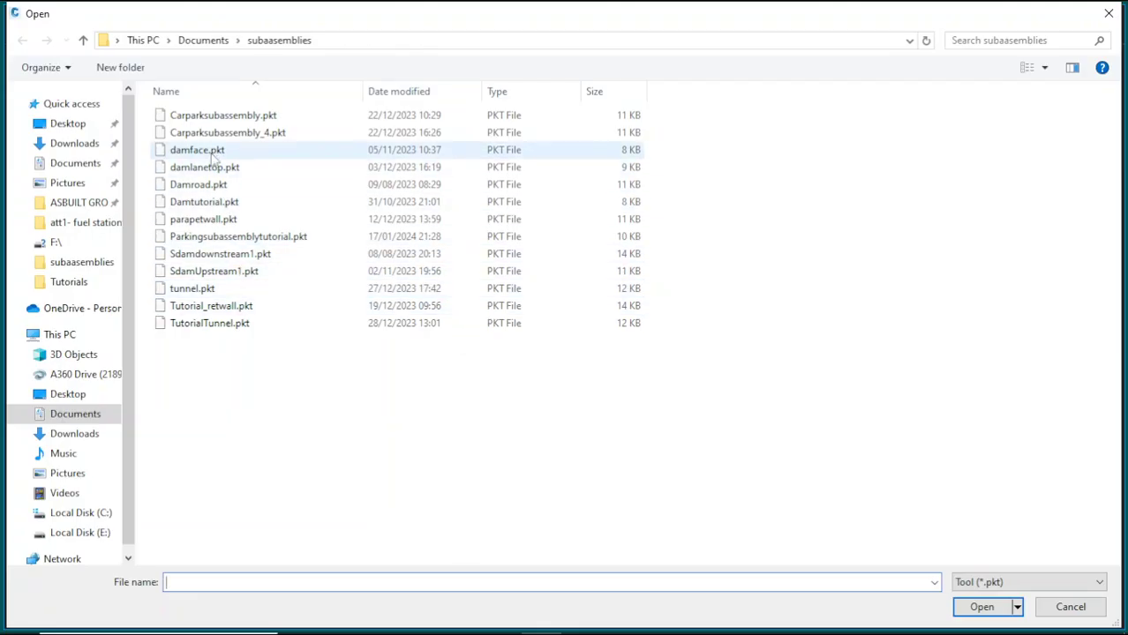
{"action": "left_click", "coordinate": [201, 239]}
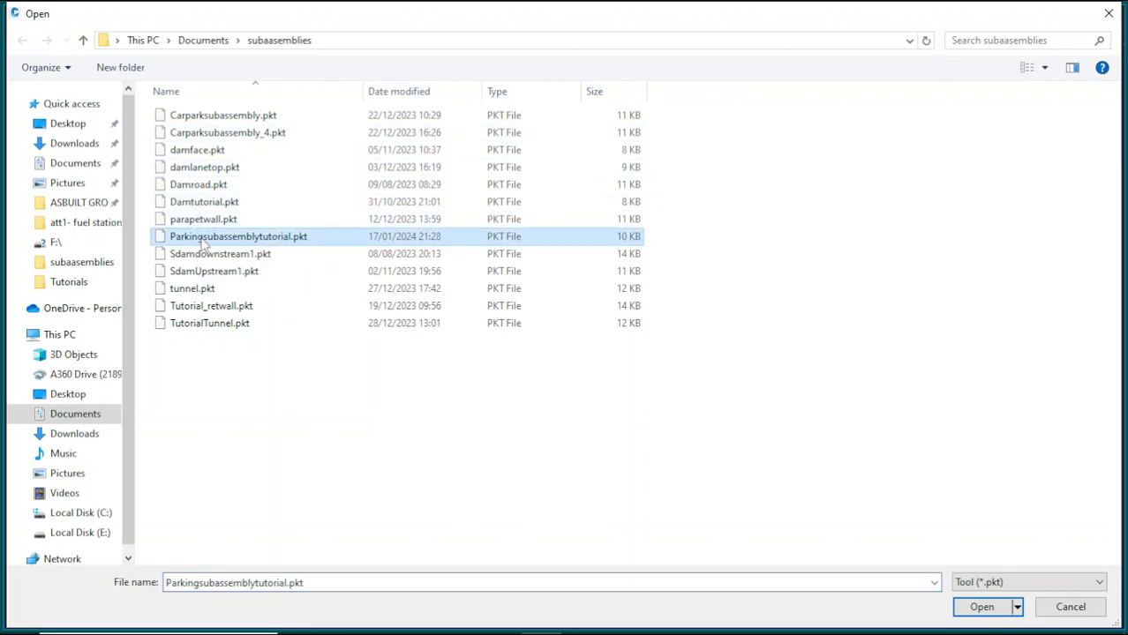
{"action": "left_click", "coordinate": [980, 607]}
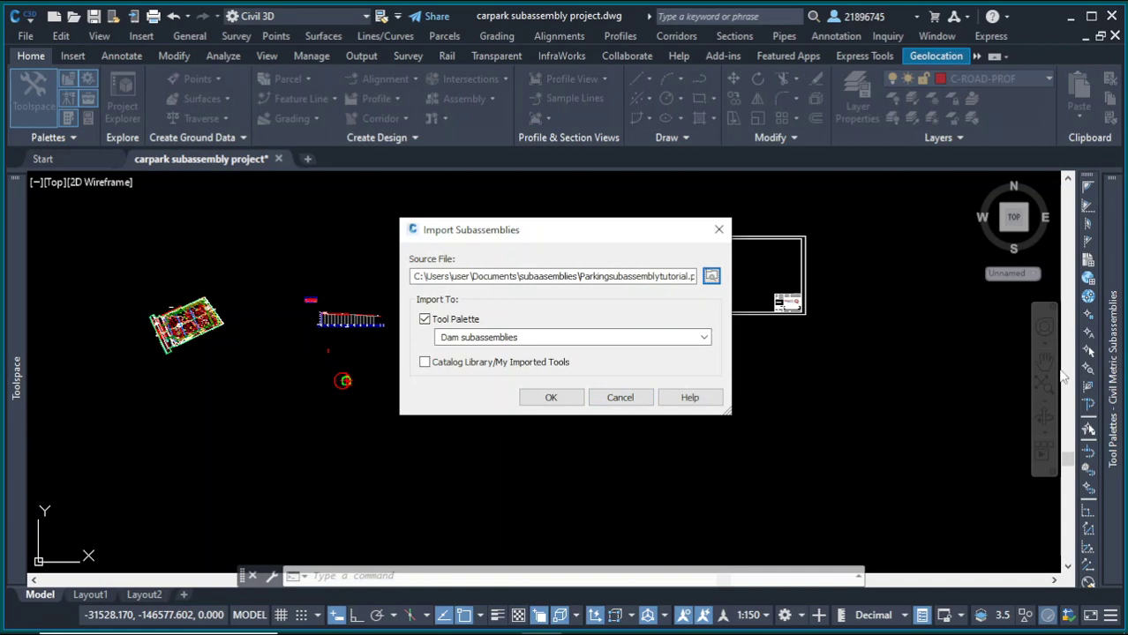
{"action": "left_click", "coordinate": [553, 397]}
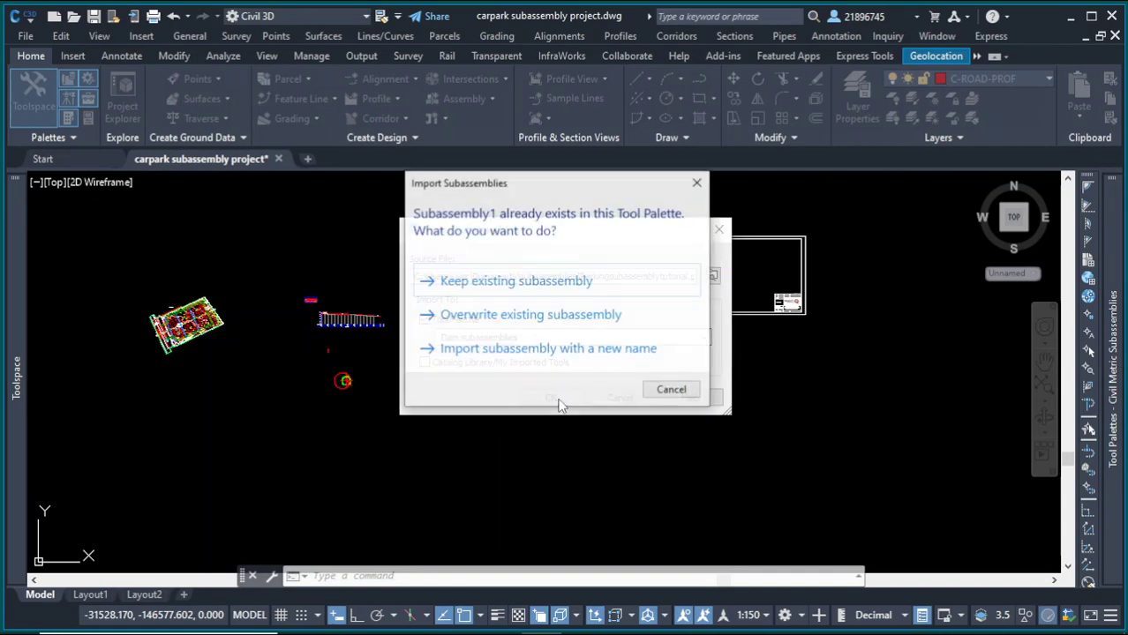
{"action": "left_click", "coordinate": [697, 184]}
{"action": "left_click", "coordinate": [717, 230]}
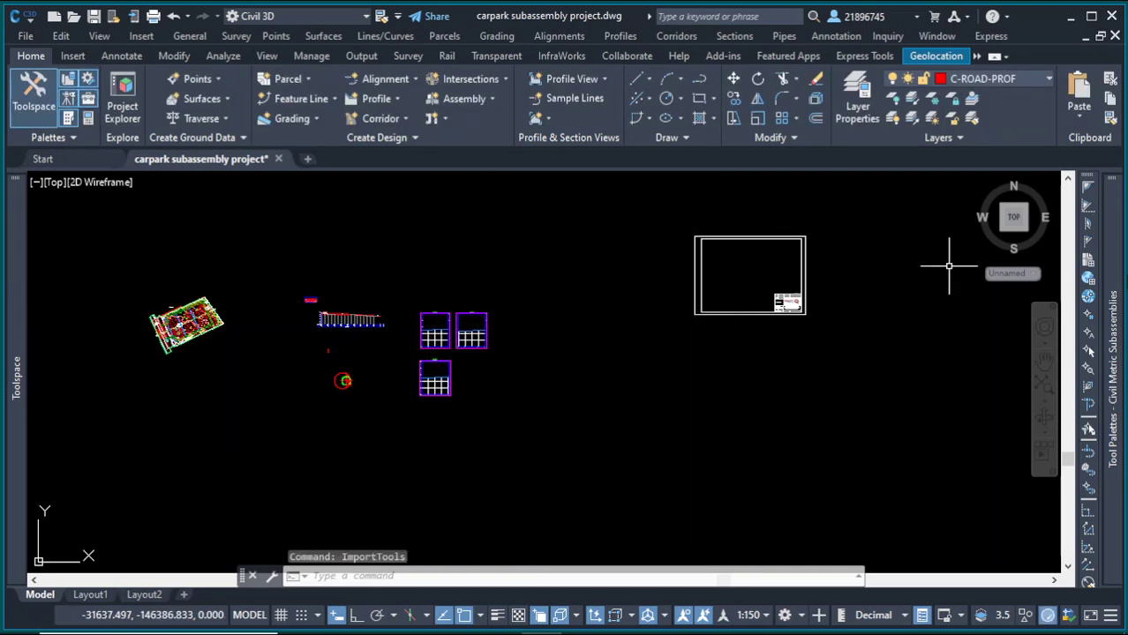
{"action": "mouse_move", "coordinate": [1116, 310]}
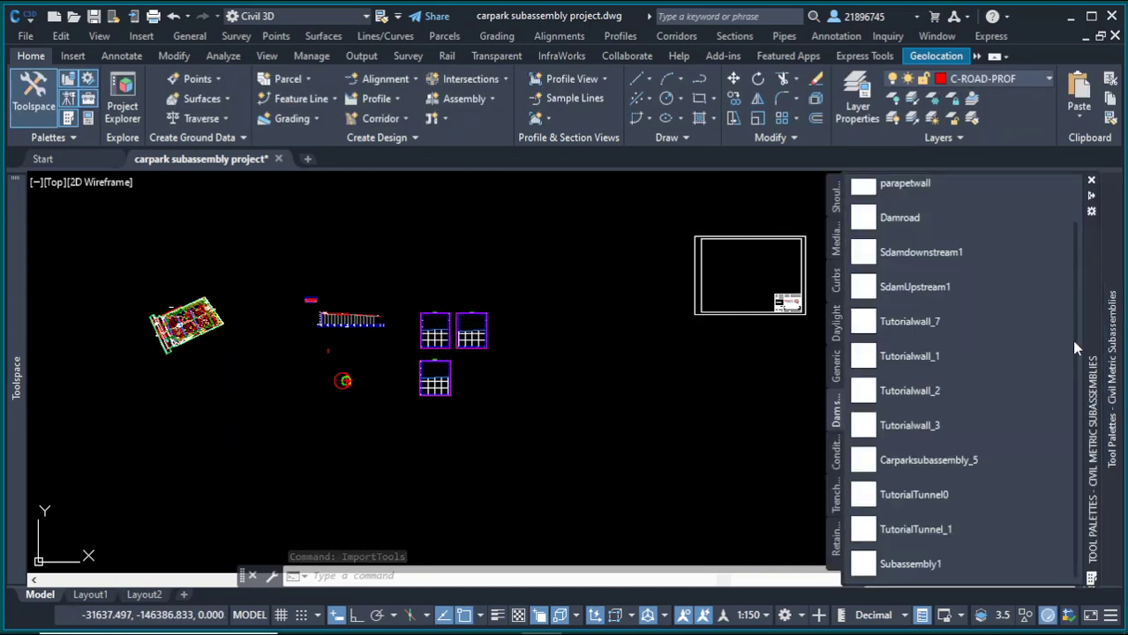
{"action": "scroll", "coordinate": [1067, 230], "scroll_direction": "up", "scroll_amount": 2}
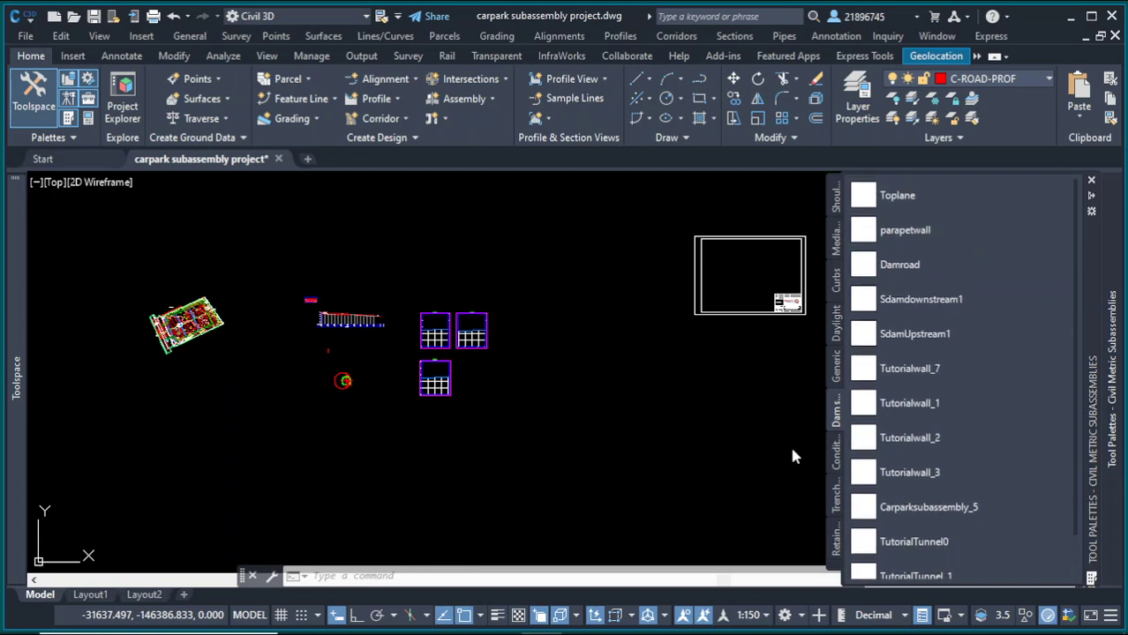
Step: Minimize Civil 3D, launch Subassembly Composer and reopen the recent Parkingsubassemblytutorial.pkt file
{"action": "mouse_move", "coordinate": [496, 628]}
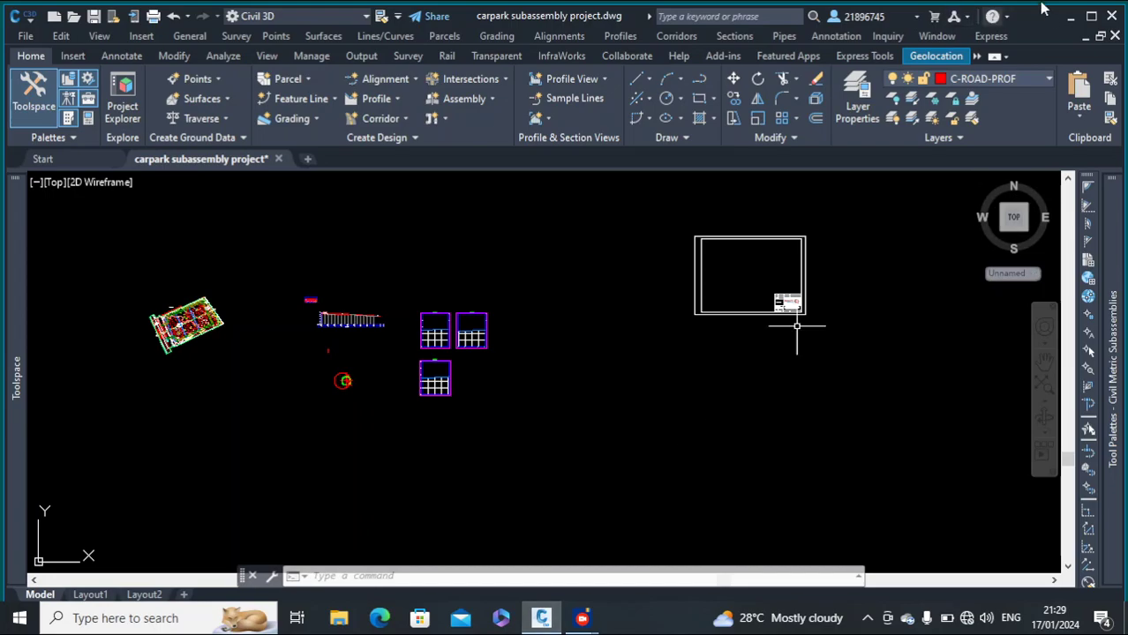
{"action": "left_click", "coordinate": [1070, 16]}
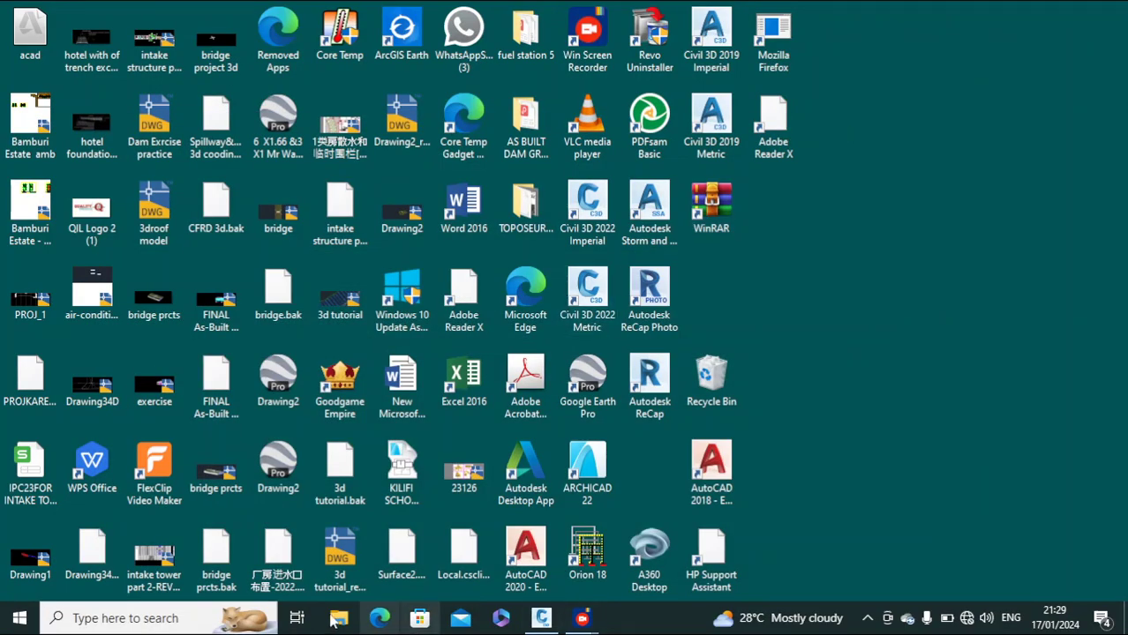
{"action": "left_click", "coordinate": [200, 622]}
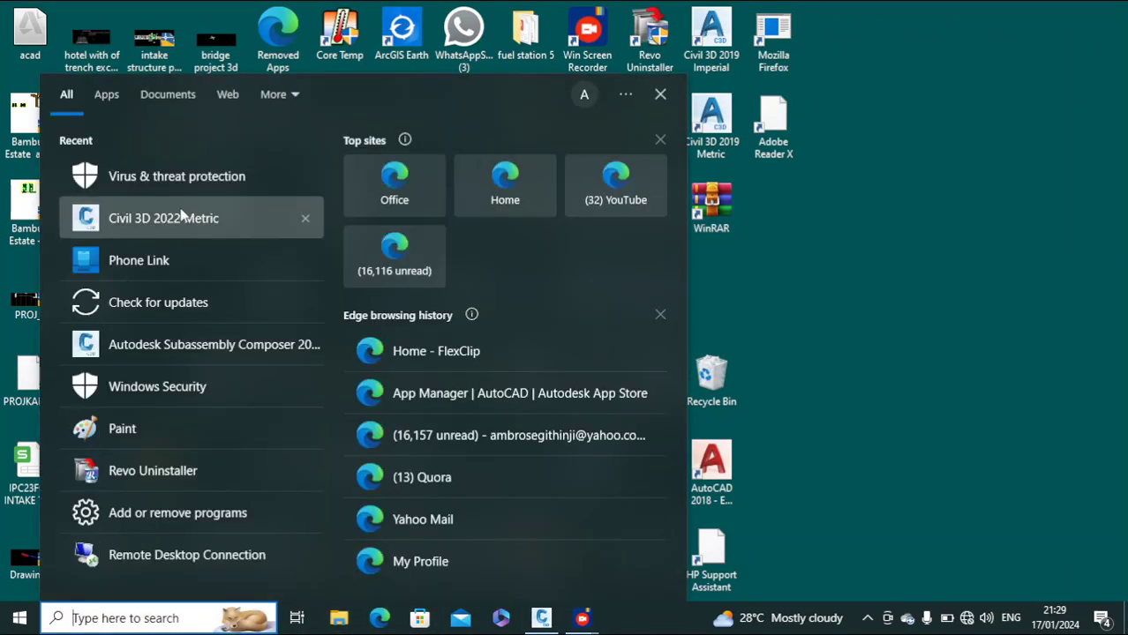
{"action": "key", "text": "Escape"}
{"action": "double_click", "coordinate": [587, 221]}
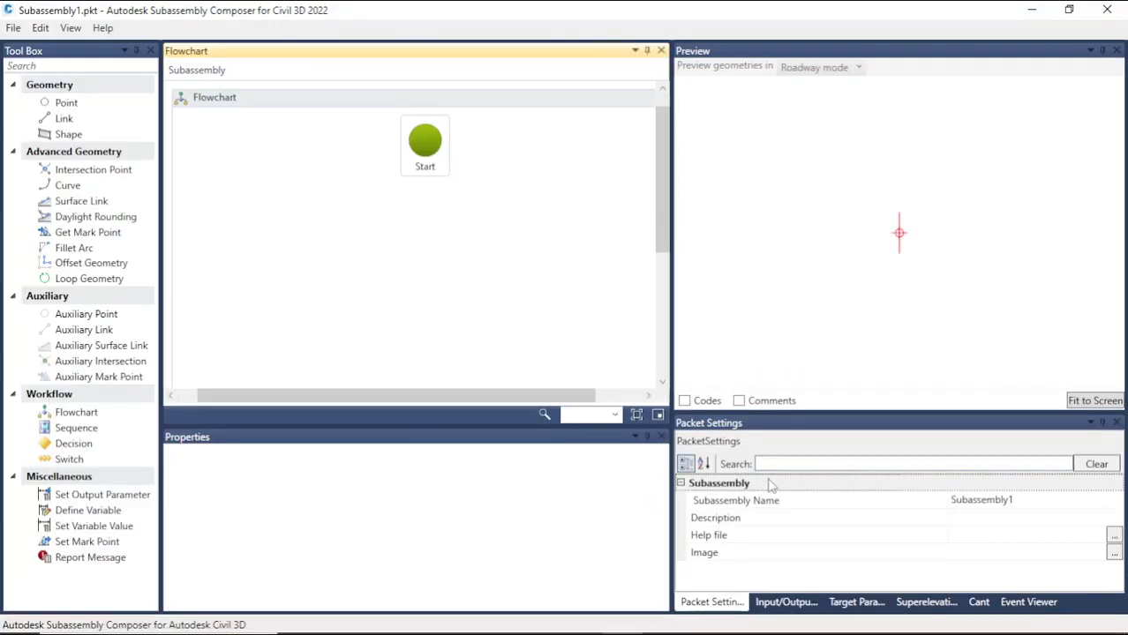
{"action": "left_click", "coordinate": [14, 28]}
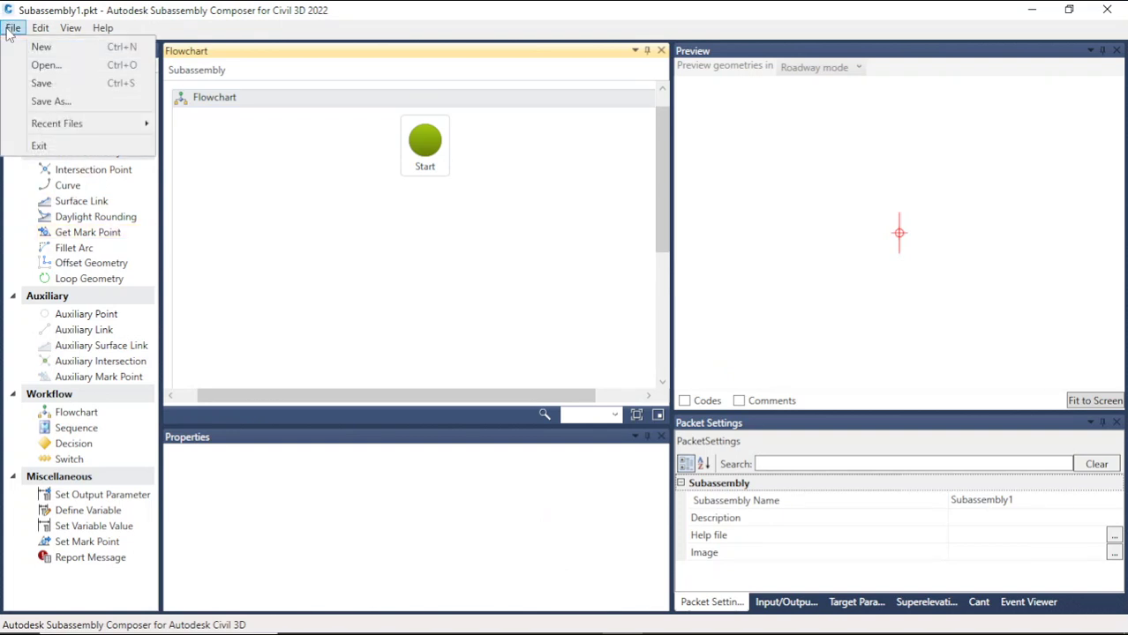
{"action": "mouse_move", "coordinate": [53, 128]}
{"action": "left_click", "coordinate": [423, 123]}
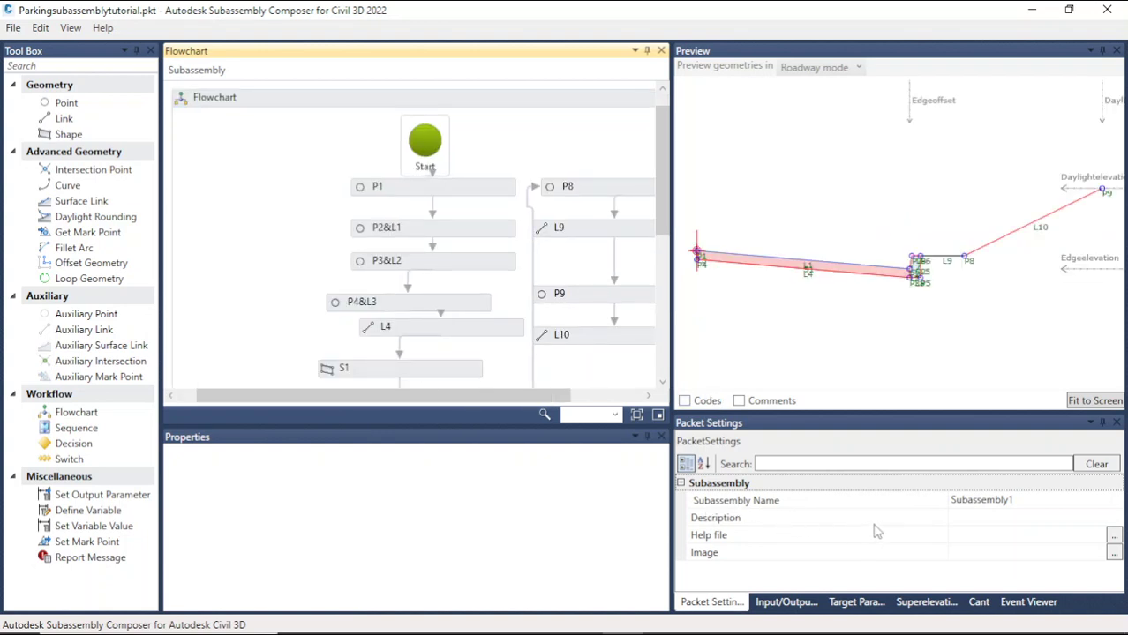
Step: Rename the subassembly to parkingsassembly1 in the packet settings and save the packet file
{"action": "left_click_drag", "start_coordinate": [1026, 498], "coordinate": [1002, 499]}
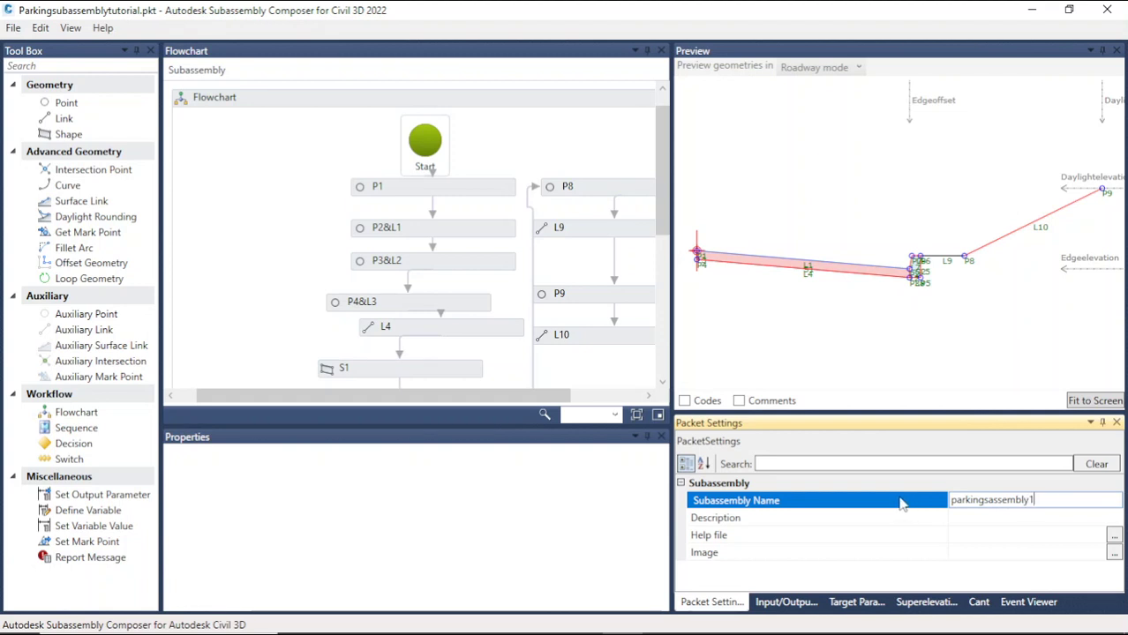
{"action": "left_click", "coordinate": [1003, 537]}
{"action": "left_click", "coordinate": [13, 28]}
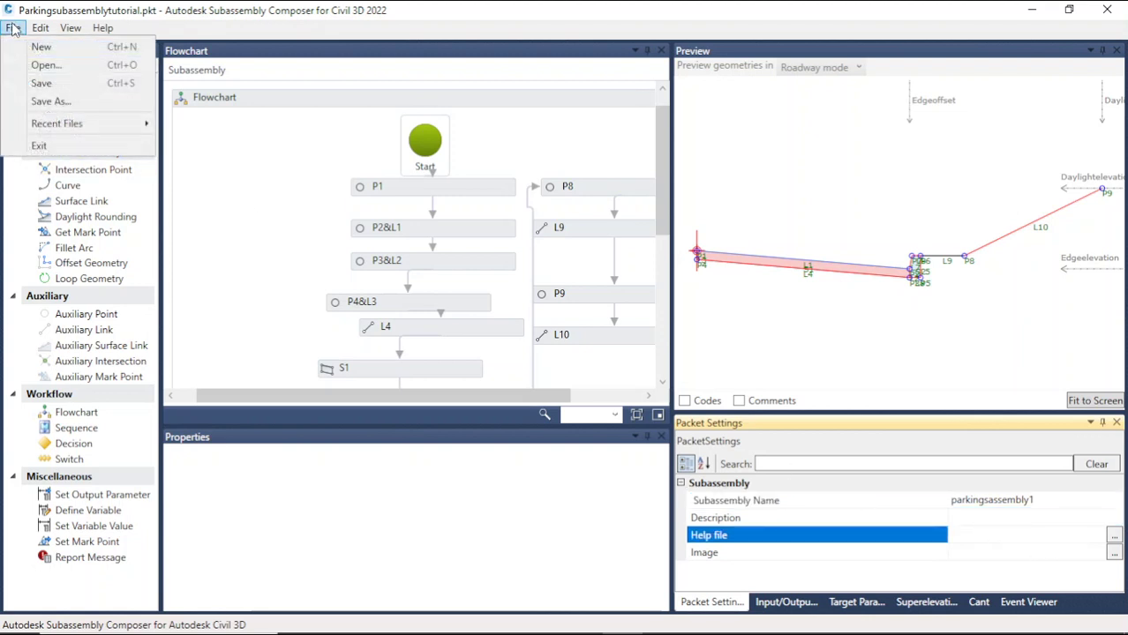
{"action": "left_click", "coordinate": [45, 85]}
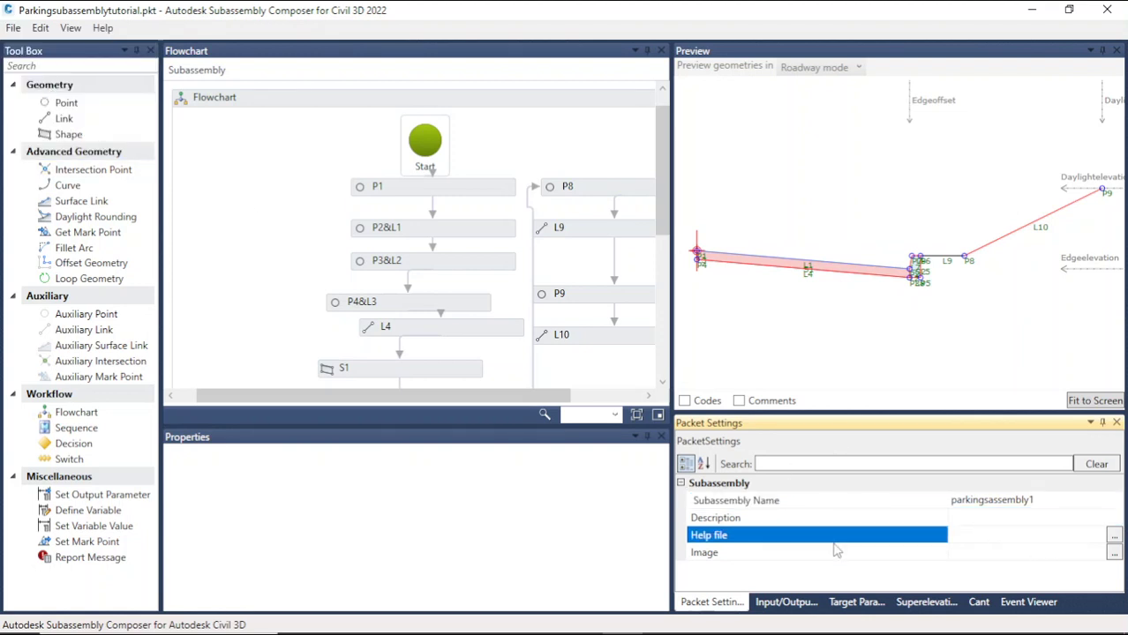
Step: Close Subassembly Composer and switch back to the carpark drawing in Civil 3D
{"action": "left_click", "coordinate": [1119, 9]}
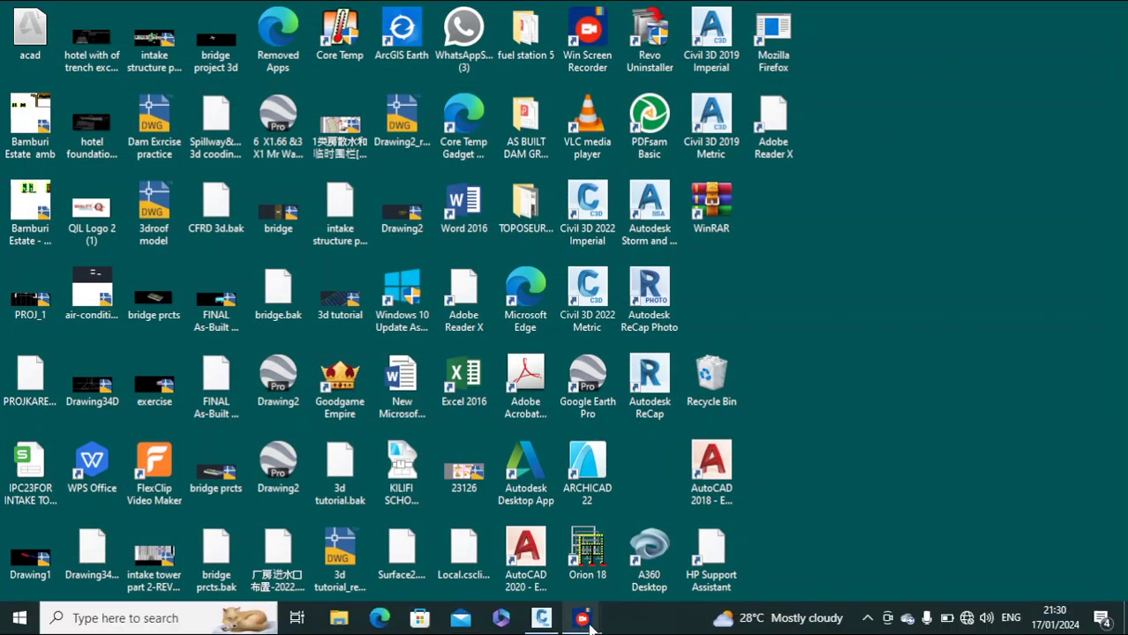
{"action": "left_click", "coordinate": [542, 618]}
{"action": "left_click", "coordinate": [825, 375]}
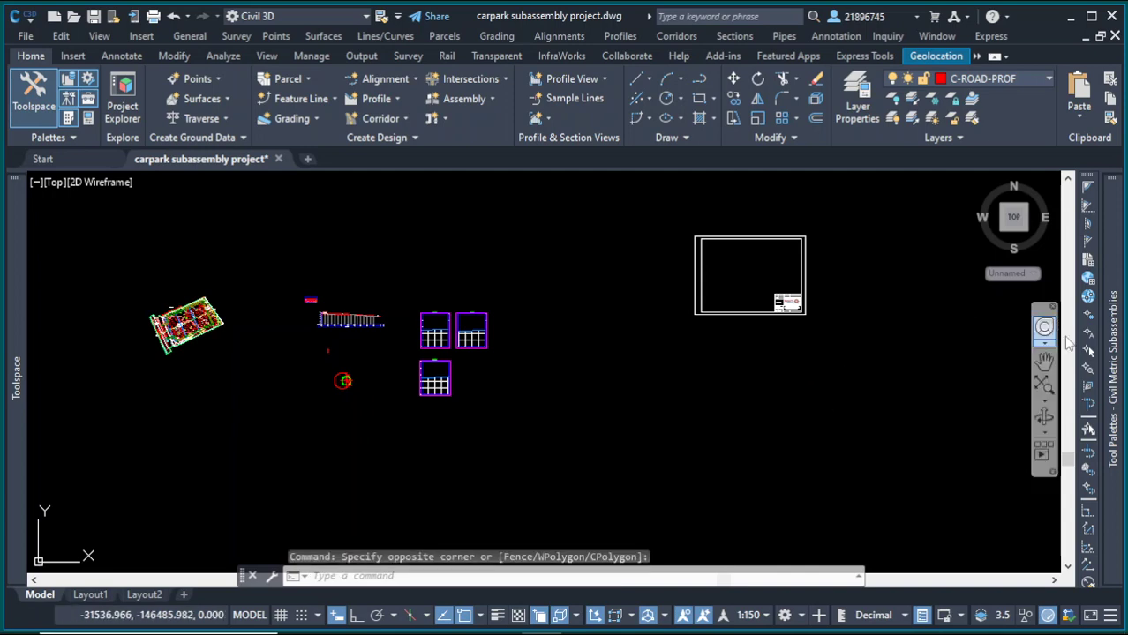
Step: Import Parkingsubassemblytutorial.pkt from the subaasemblies folder into the Dams subassemblies tool palette
{"action": "mouse_move", "coordinate": [1116, 351]}
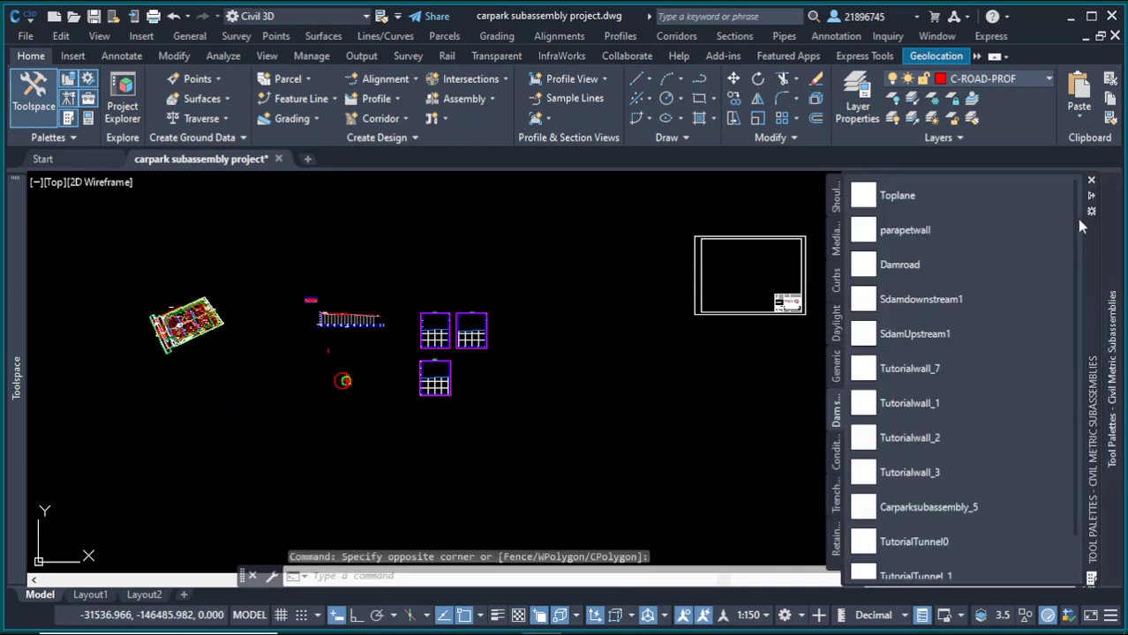
{"action": "left_click", "coordinate": [1093, 215]}
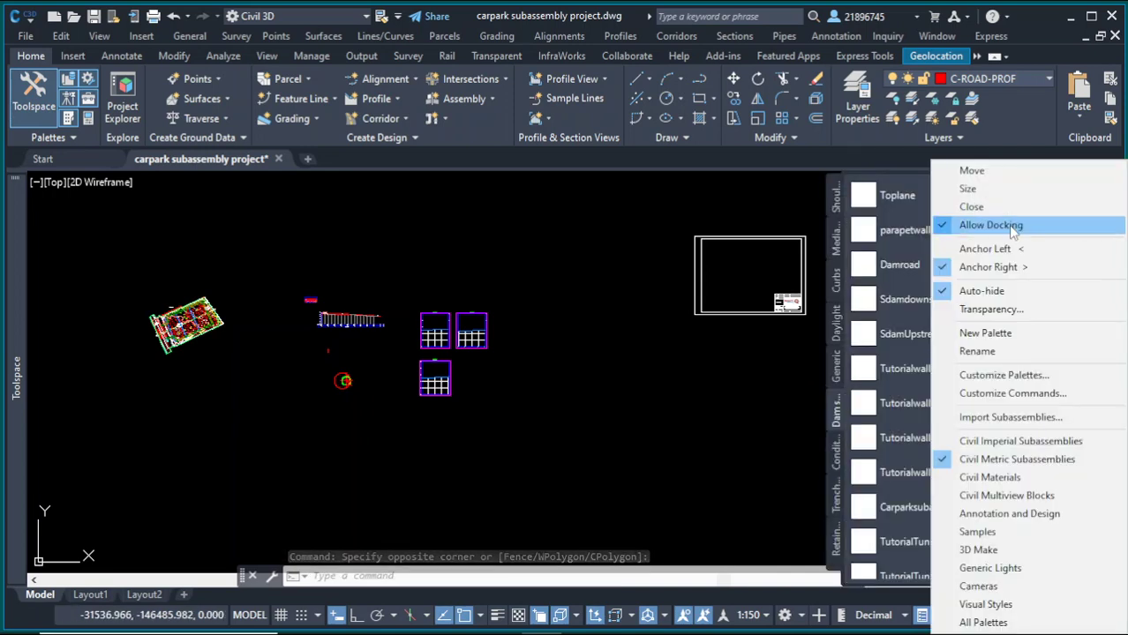
{"action": "left_click", "coordinate": [1006, 418]}
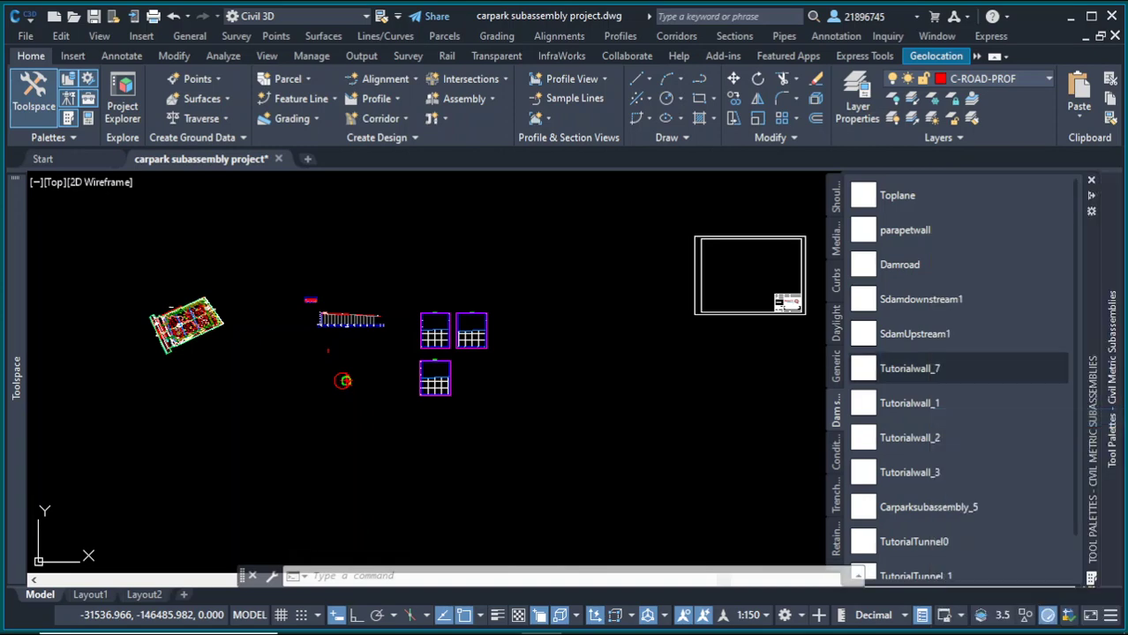
{"action": "left_click", "coordinate": [713, 279]}
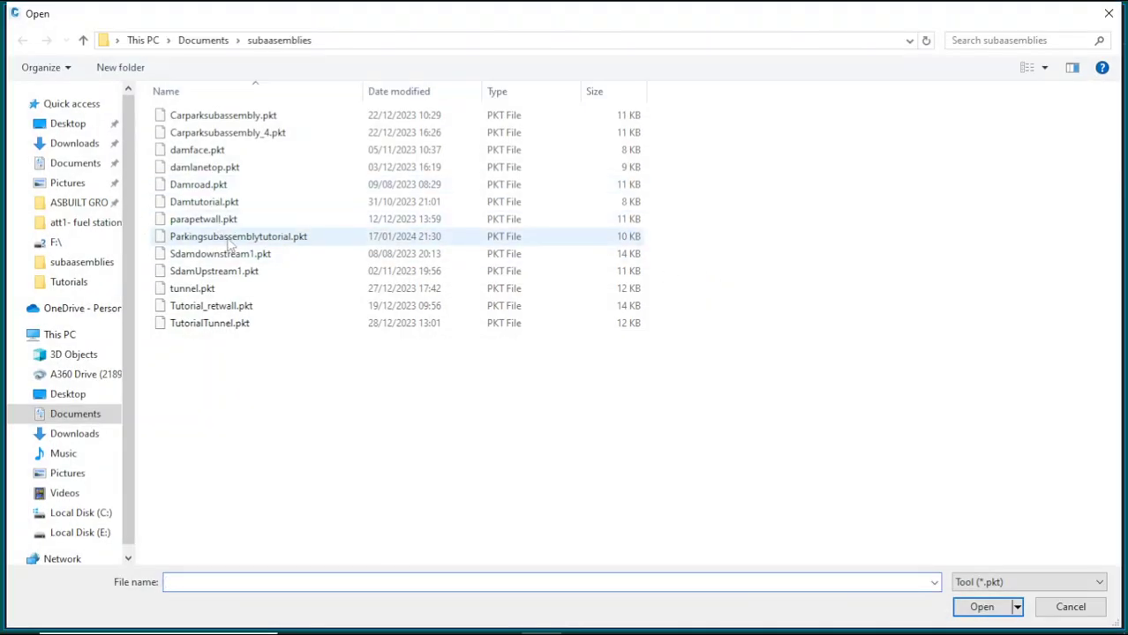
{"action": "left_click", "coordinate": [235, 238]}
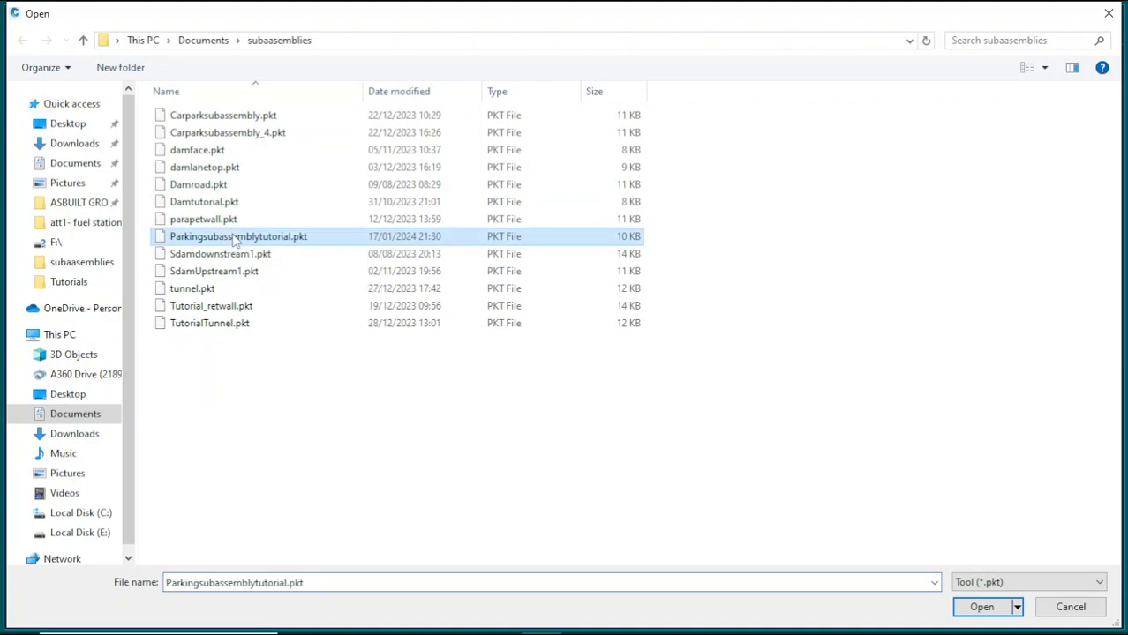
{"action": "left_click", "coordinate": [981, 607]}
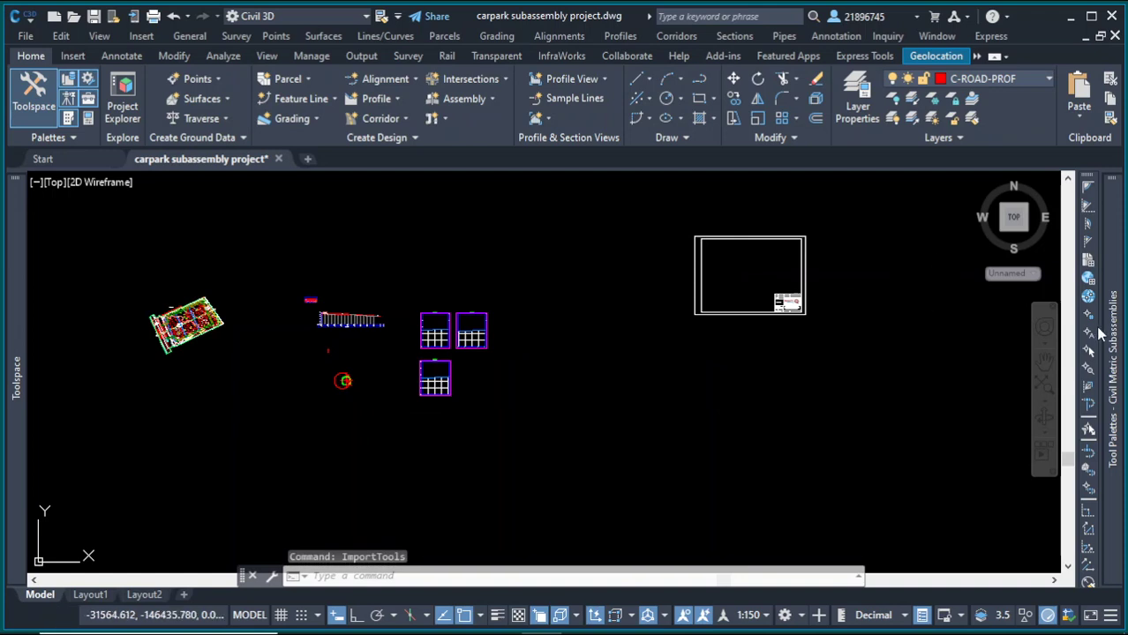
{"action": "mouse_move", "coordinate": [1121, 339]}
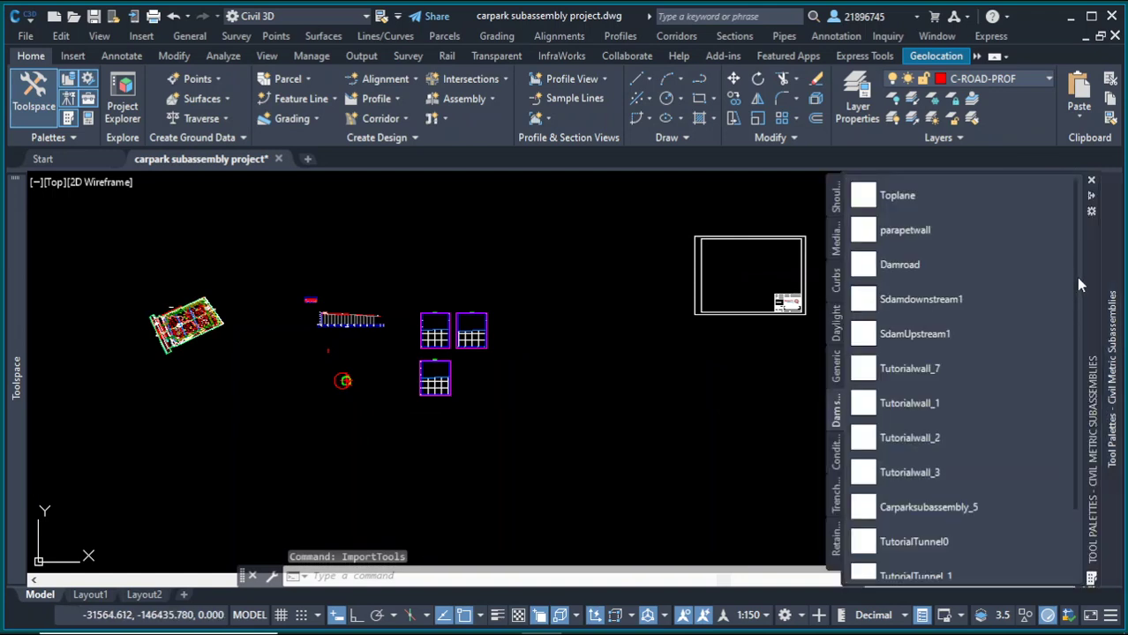
{"action": "left_click_drag", "start_coordinate": [1076, 277], "coordinate": [1081, 400]}
{"action": "left_click", "coordinate": [905, 544]}
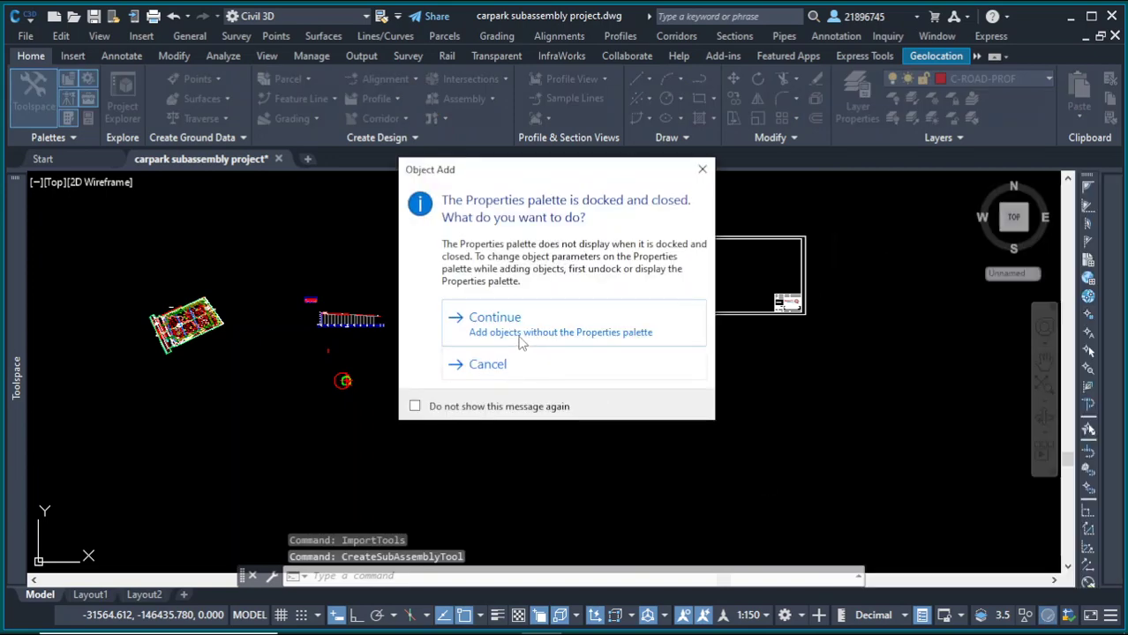
{"action": "left_click", "coordinate": [541, 328]}
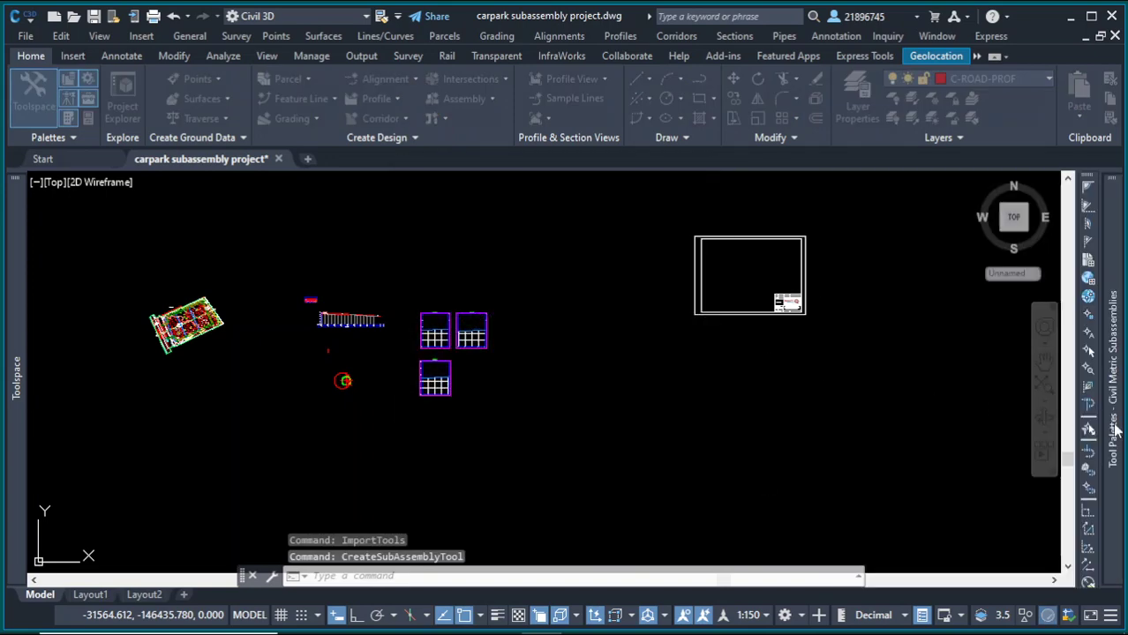
Step: Delete the Subassembly1 tool from the Dams subassemblies palette
{"action": "mouse_move", "coordinate": [1116, 429]}
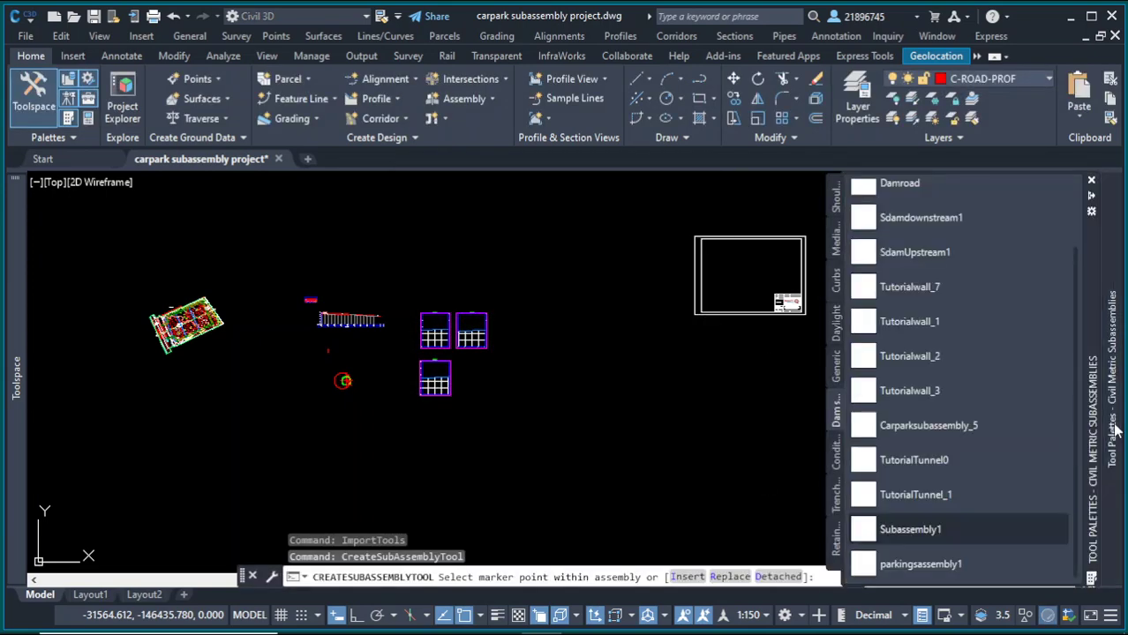
{"action": "right_click", "coordinate": [955, 529]}
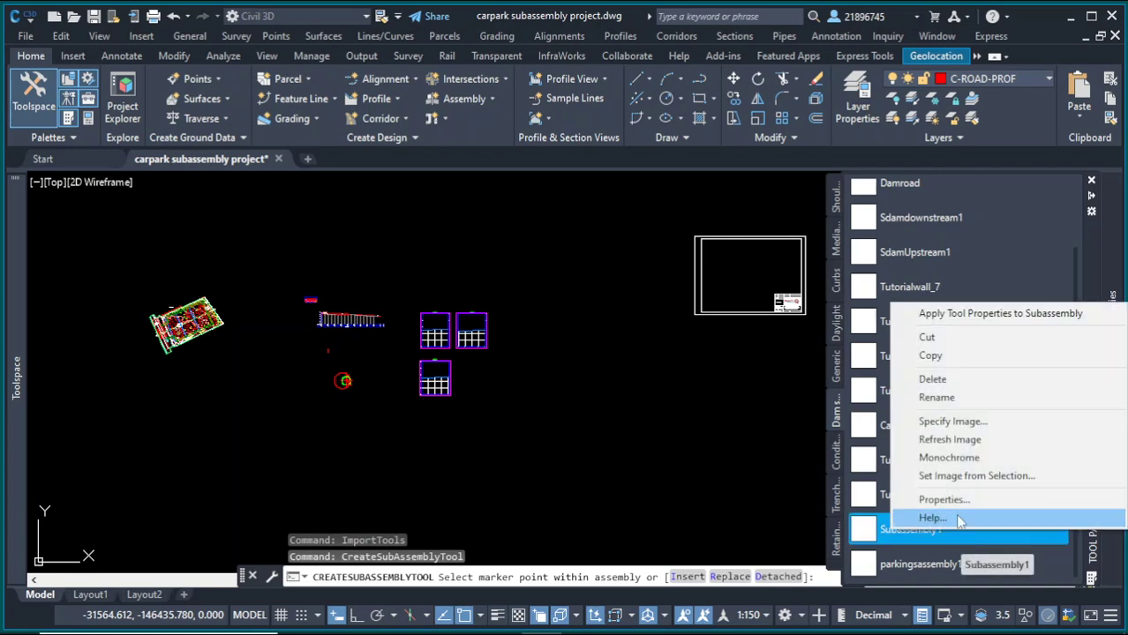
{"action": "left_click", "coordinate": [936, 379]}
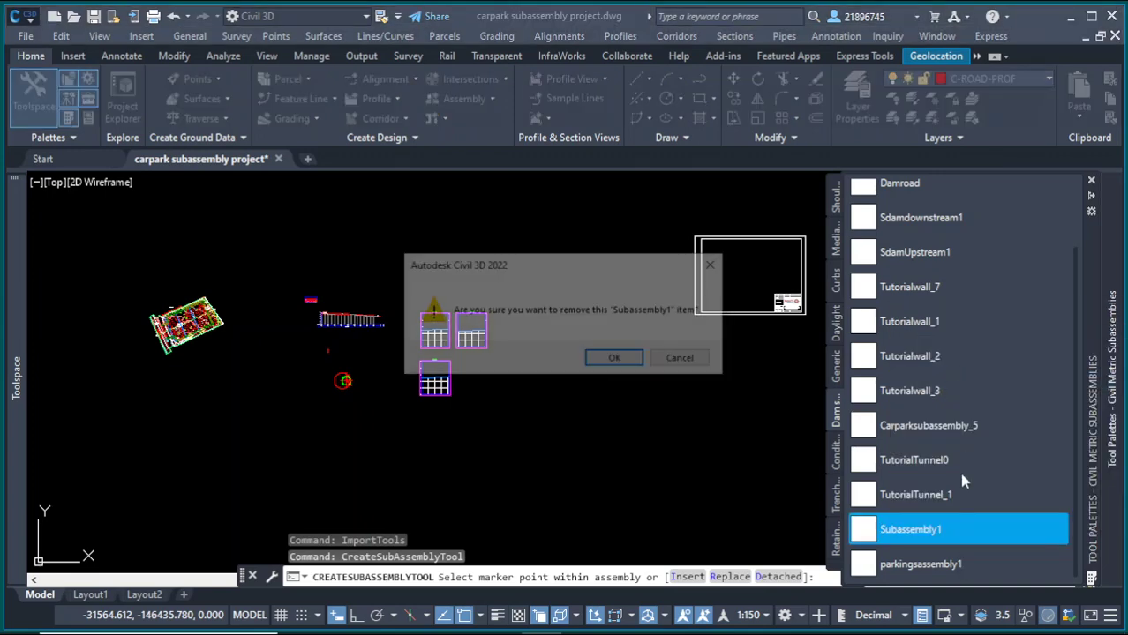
{"action": "left_click", "coordinate": [617, 361]}
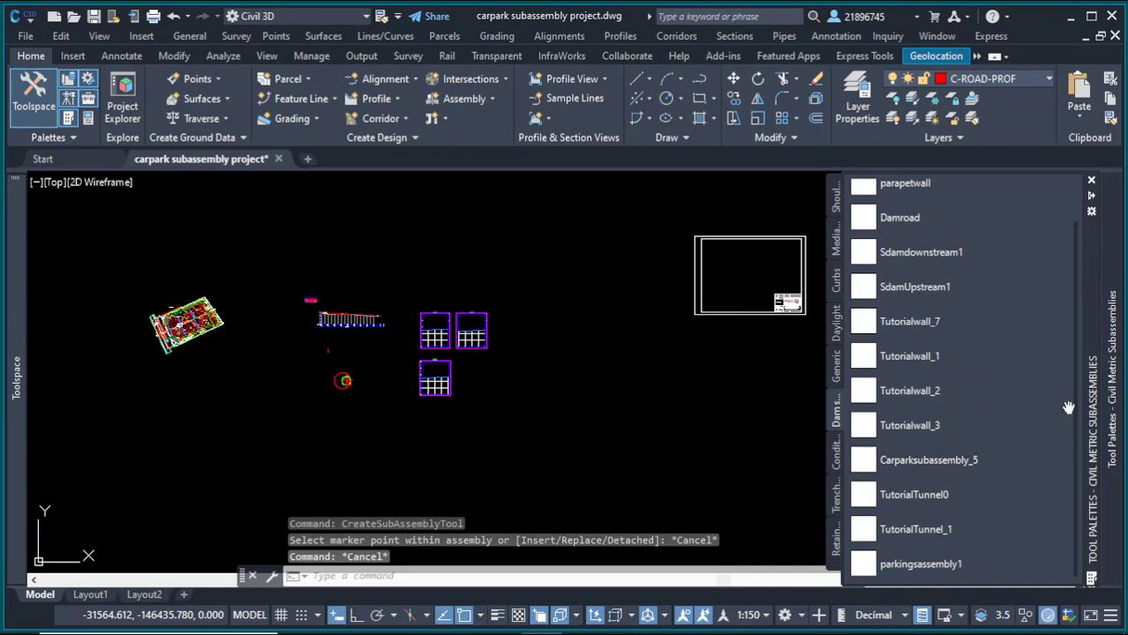
Step: Attach the parkingsassembly1 subassembly from the palette to the assembly marker point in the drawing
{"action": "left_click", "coordinate": [916, 564]}
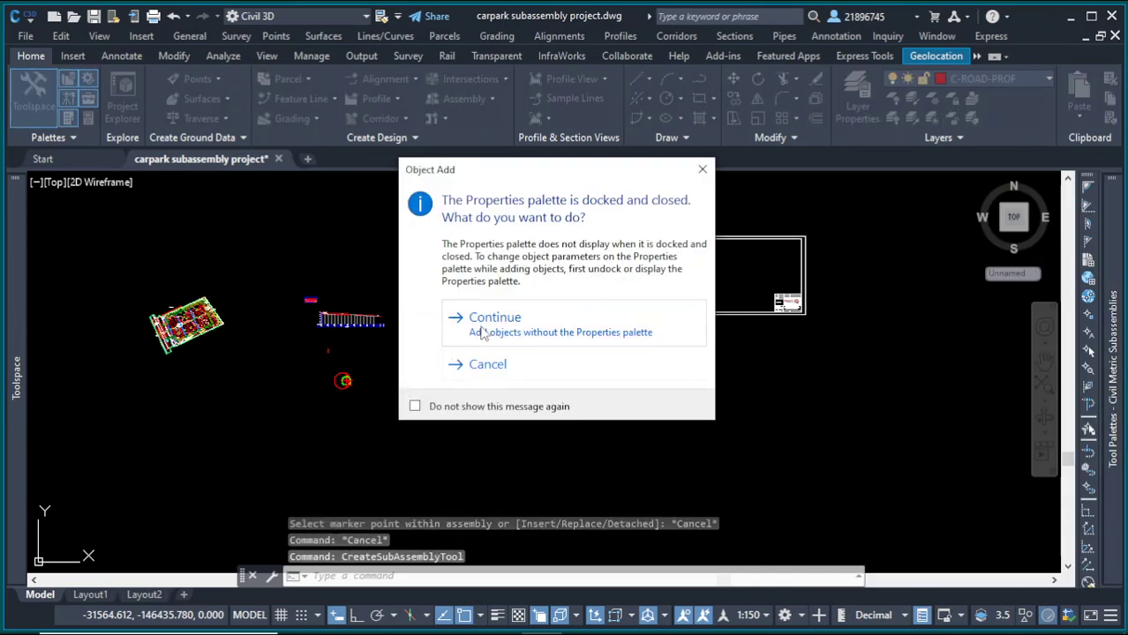
{"action": "left_click", "coordinate": [483, 333]}
{"action": "scroll", "coordinate": [323, 357], "scroll_direction": "up", "scroll_amount": 4}
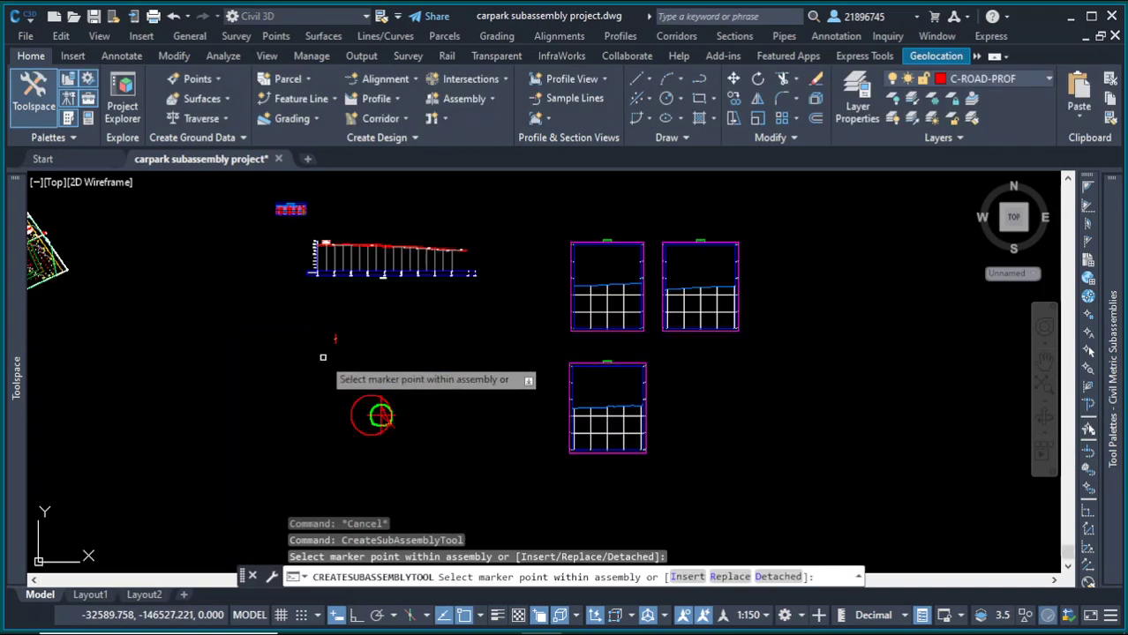
{"action": "scroll", "coordinate": [335, 356], "scroll_direction": "up", "scroll_amount": 16}
{"action": "middle_click_drag", "start_coordinate": [328, 250], "coordinate": [444, 366]}
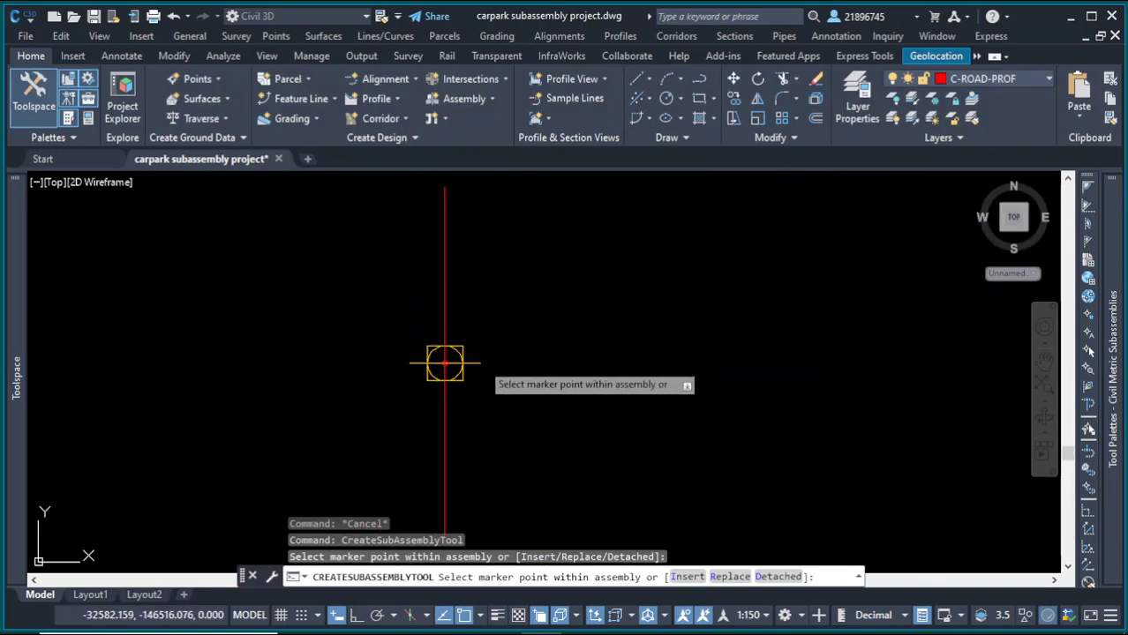
{"action": "left_click", "coordinate": [484, 361]}
{"action": "scroll", "coordinate": [653, 349], "scroll_direction": "down", "scroll_amount": 6}
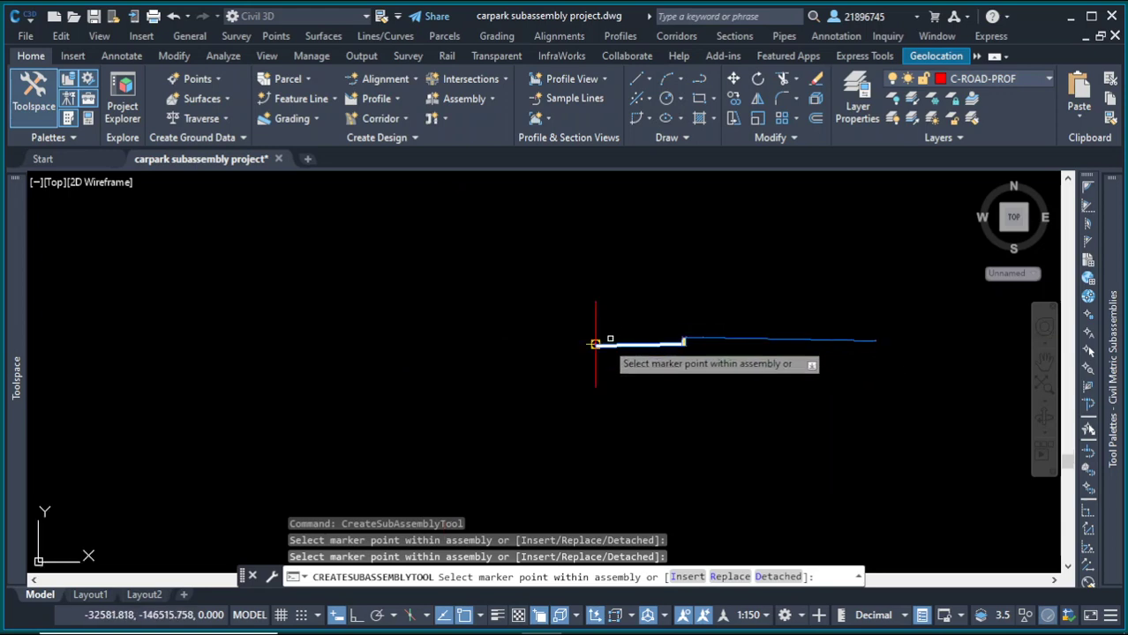
{"action": "scroll", "coordinate": [596, 343], "scroll_direction": "up", "scroll_amount": 5}
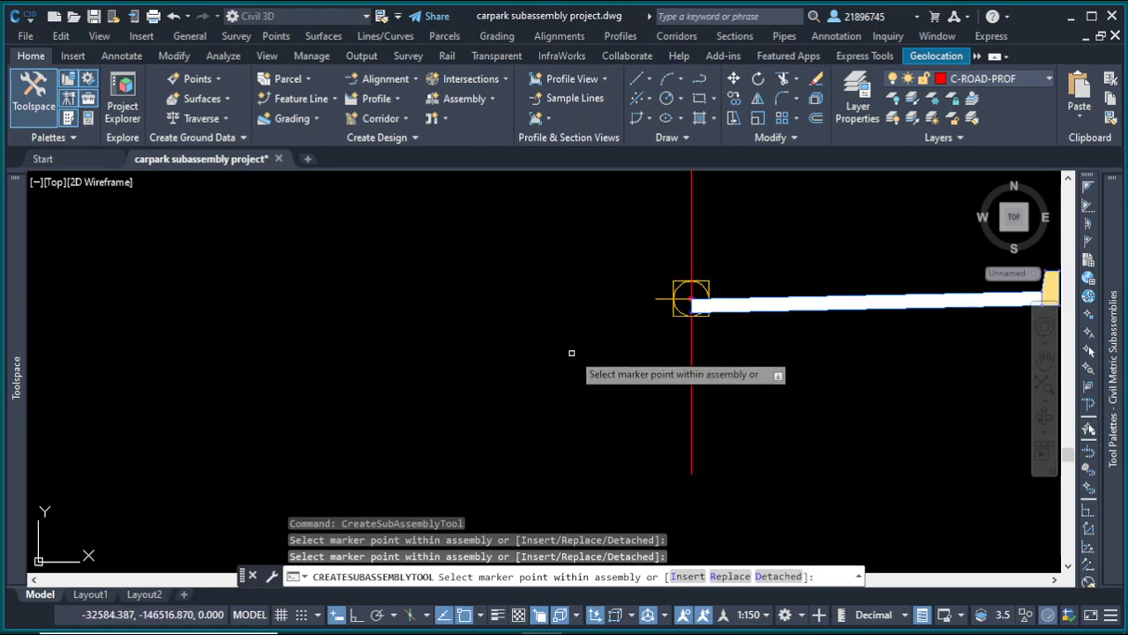
{"action": "left_click", "coordinate": [653, 300]}
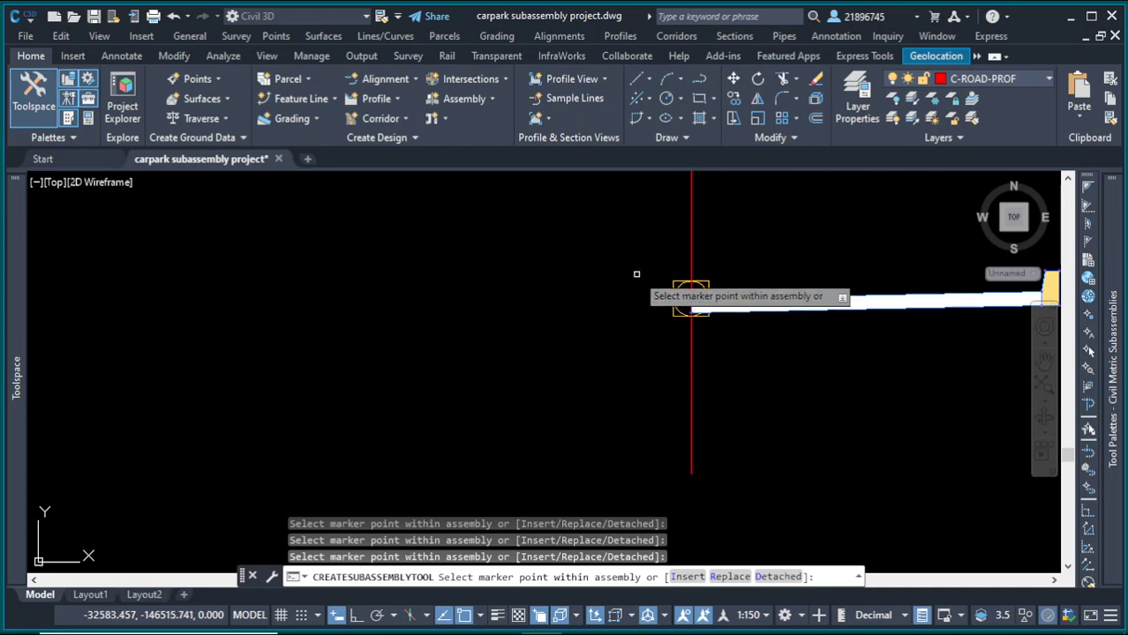
{"action": "right_click", "coordinate": [637, 274]}
{"action": "left_click", "coordinate": [675, 285]}
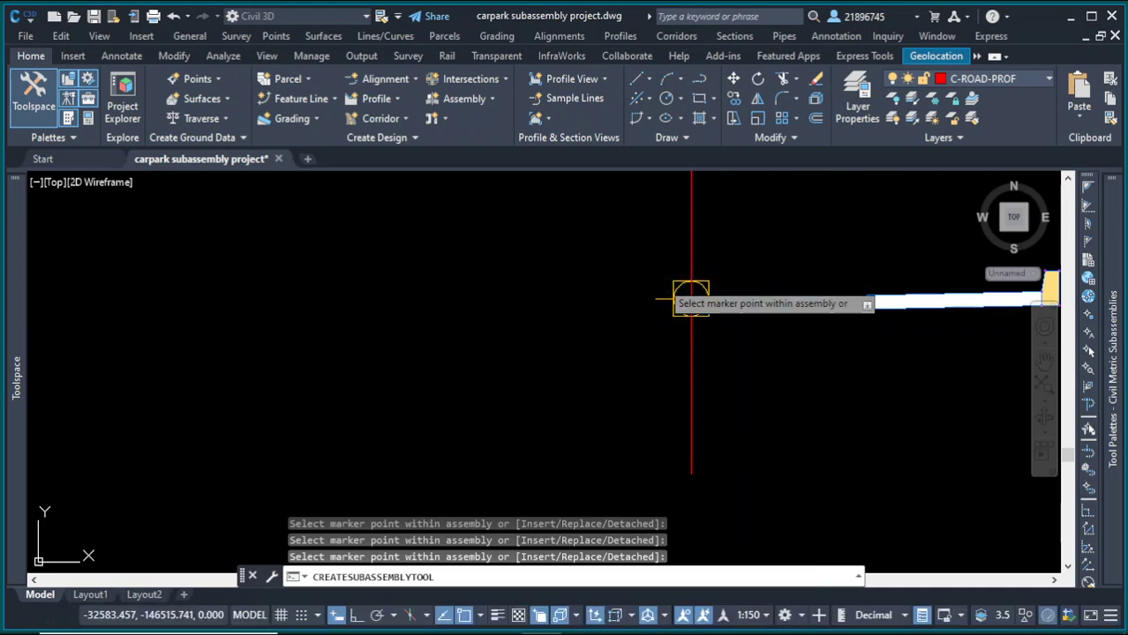
Step: Select the extra attached parkingsassembly1 subassembly and delete it from the assembly
{"action": "scroll", "coordinate": [519, 339], "scroll_direction": "down", "scroll_amount": 5}
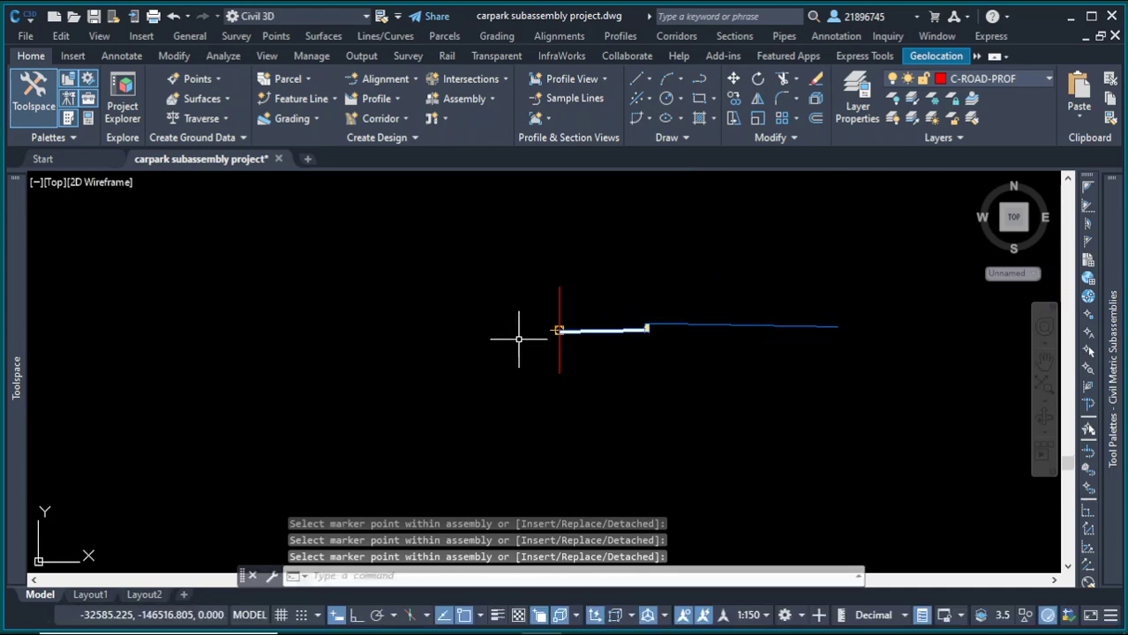
{"action": "left_click", "coordinate": [687, 326]}
{"action": "left_click", "coordinate": [833, 384]}
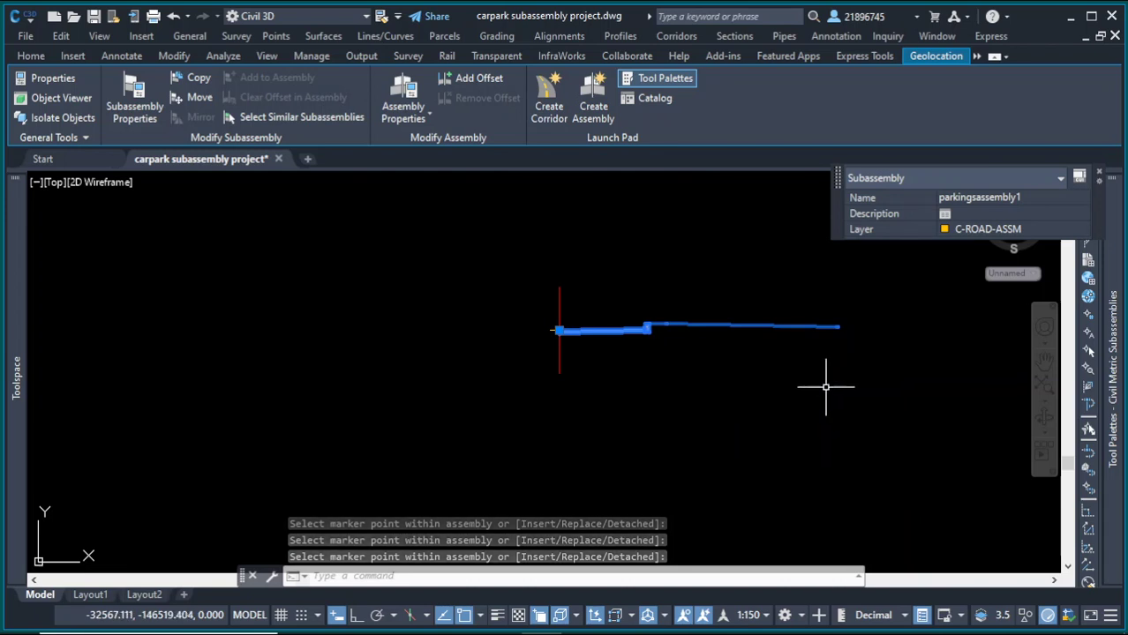
{"action": "key", "text": "Delete"}
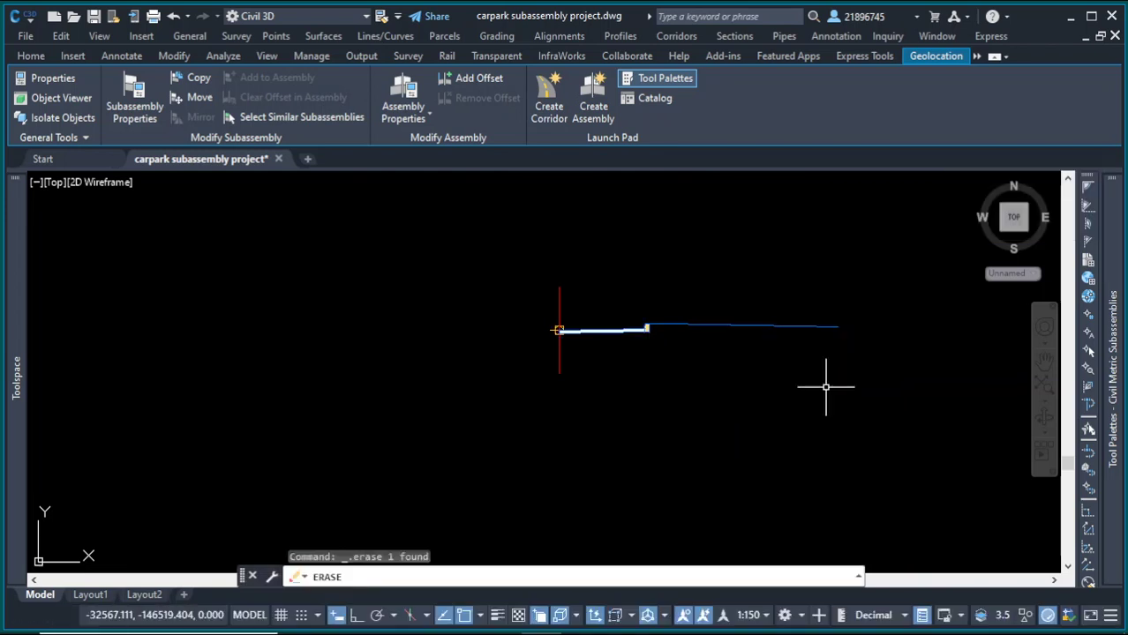
Step: Minimize Civil 3D, reopen the recent Parkingsubassemblytutorial.pkt in Subassembly Composer and show its input/output parameters
{"action": "left_click", "coordinate": [1072, 17]}
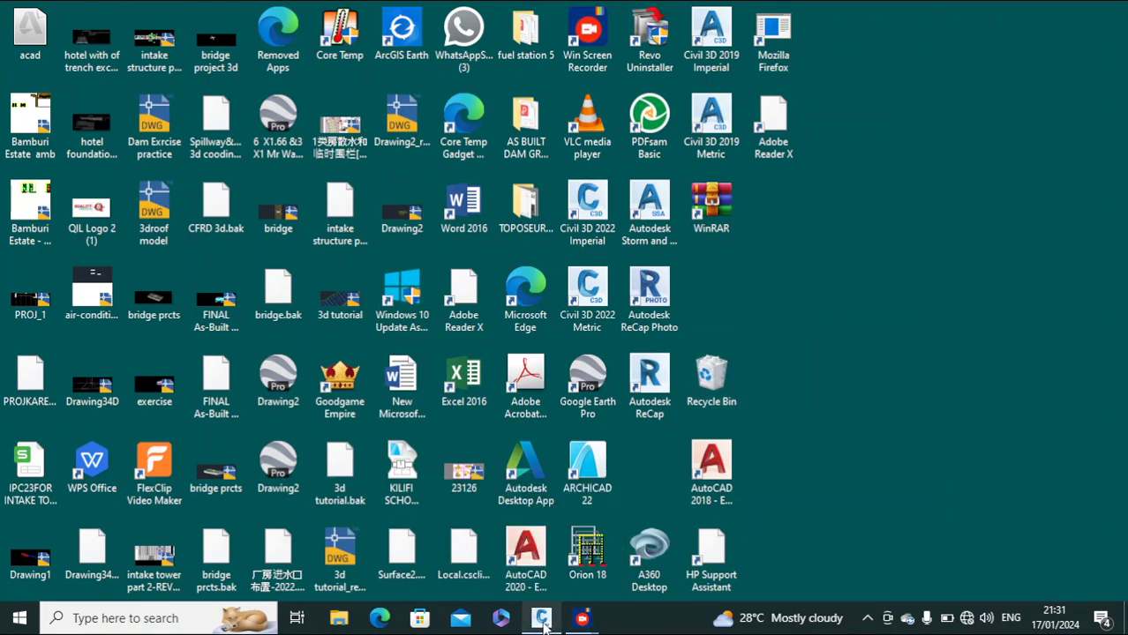
{"action": "left_click", "coordinate": [542, 619]}
{"action": "left_click", "coordinate": [542, 619]}
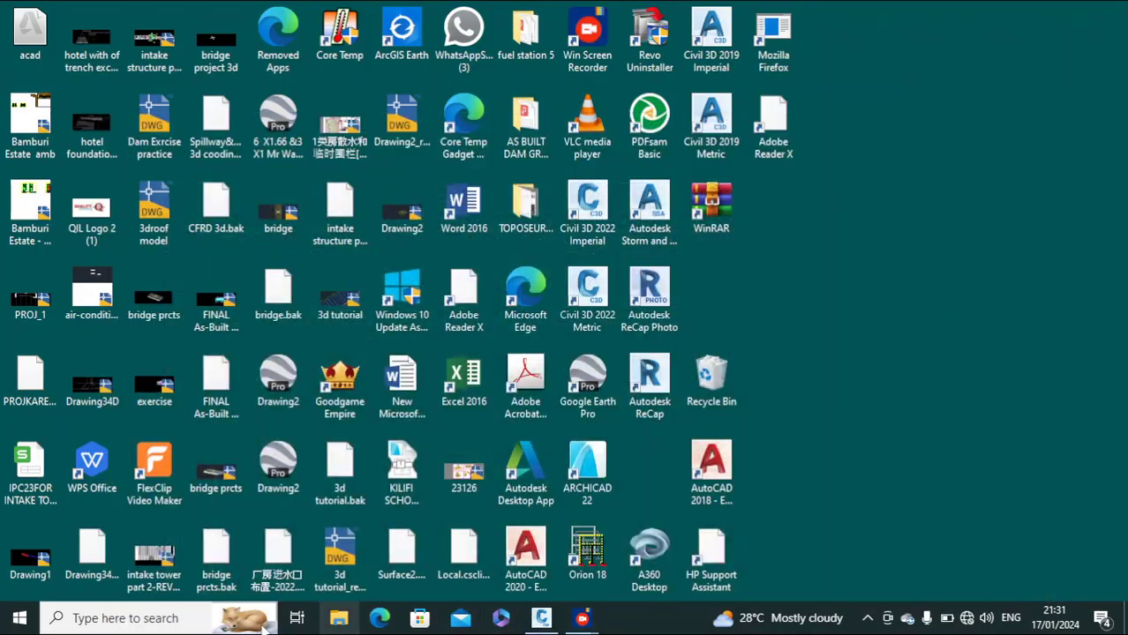
{"action": "left_click", "coordinate": [206, 621]}
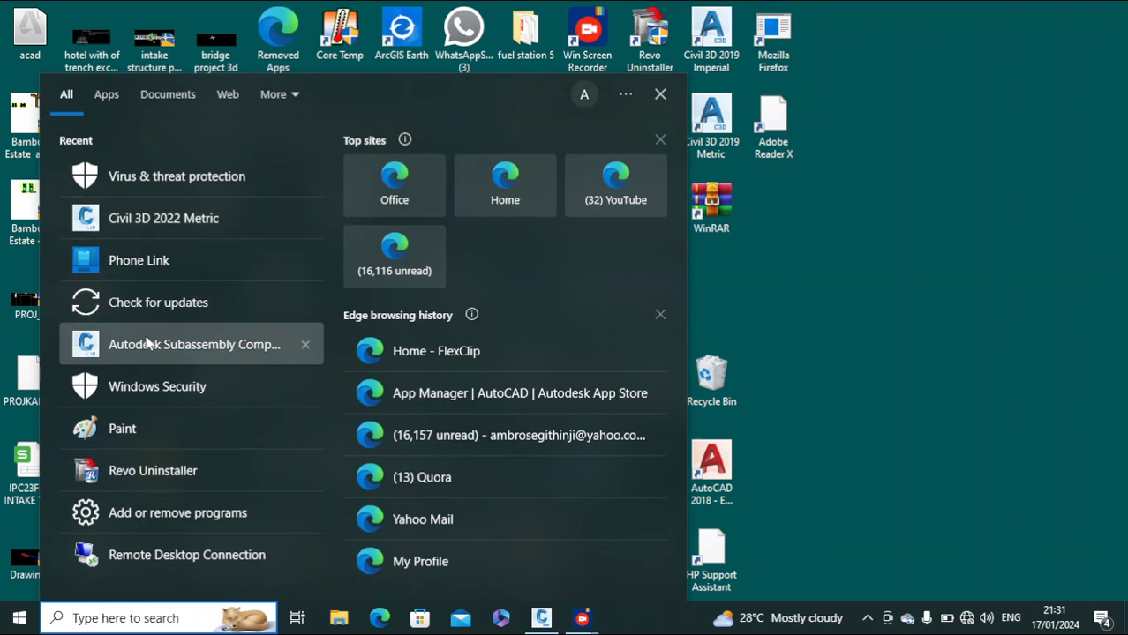
{"action": "left_click", "coordinate": [148, 345]}
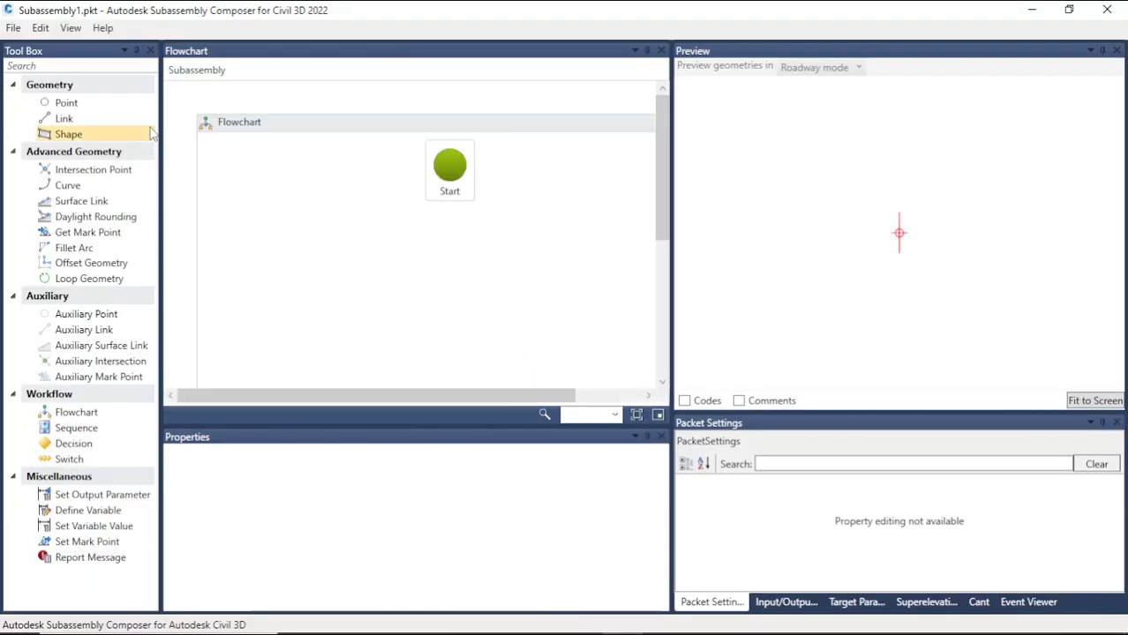
{"action": "left_click", "coordinate": [13, 27]}
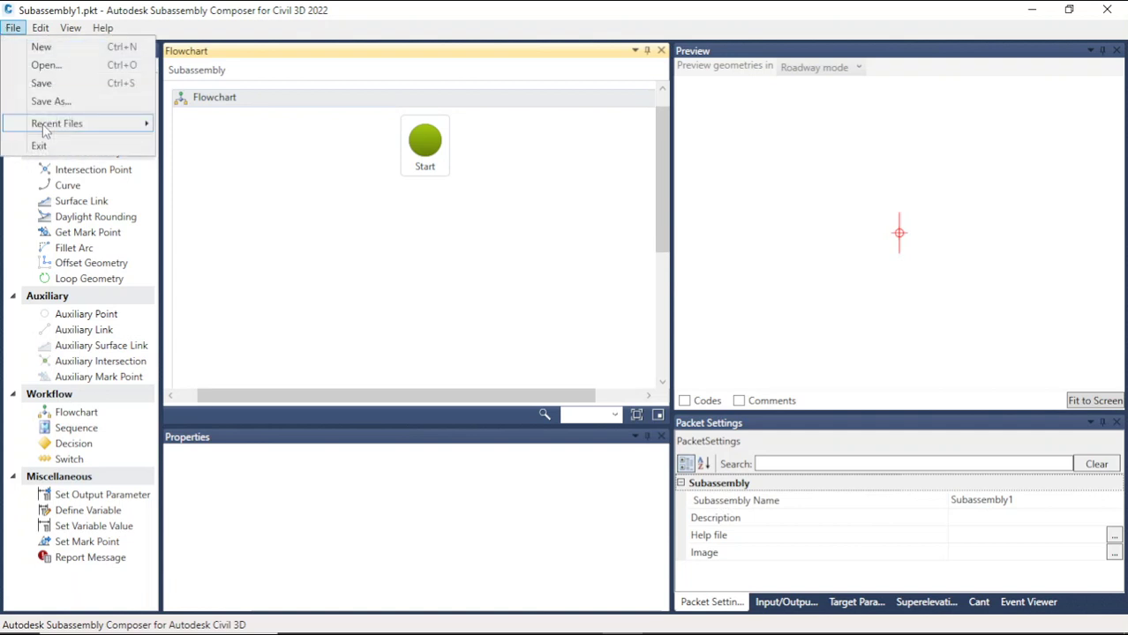
{"action": "mouse_move", "coordinate": [53, 127]}
{"action": "left_click", "coordinate": [475, 126]}
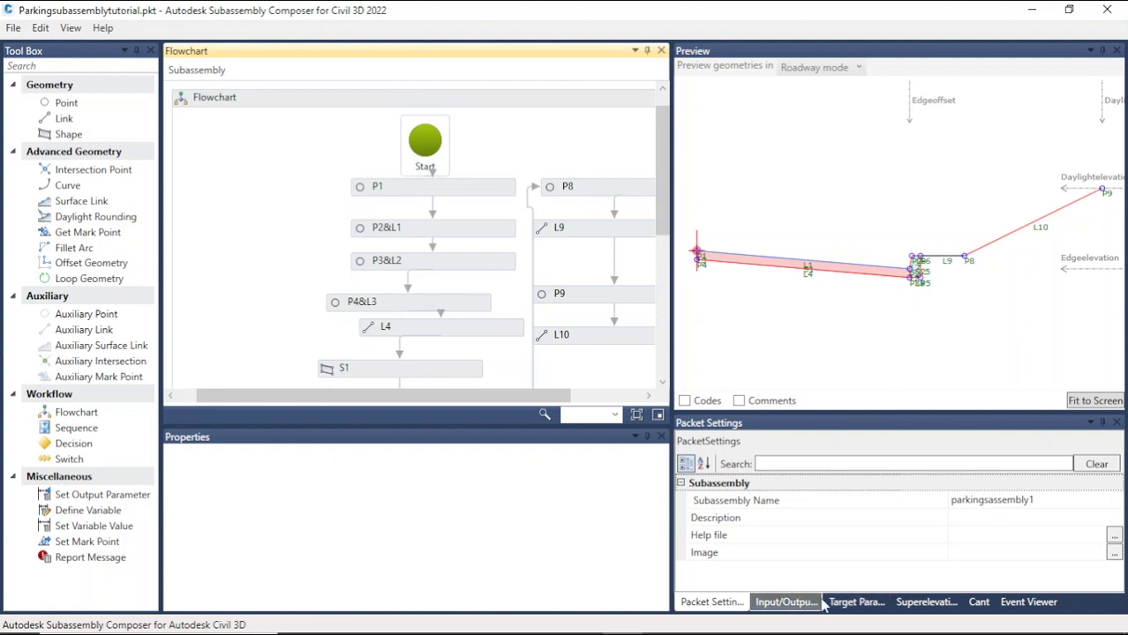
{"action": "left_click", "coordinate": [785, 602]}
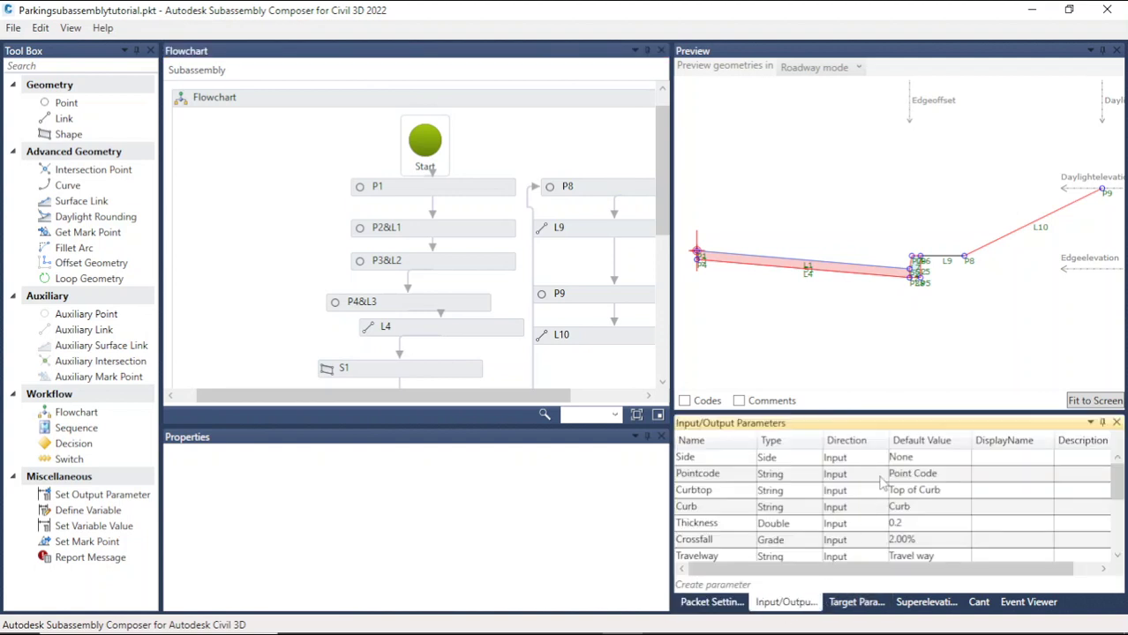
Step: Set the Side input parameter's default value to Right
{"action": "left_click", "coordinate": [919, 460]}
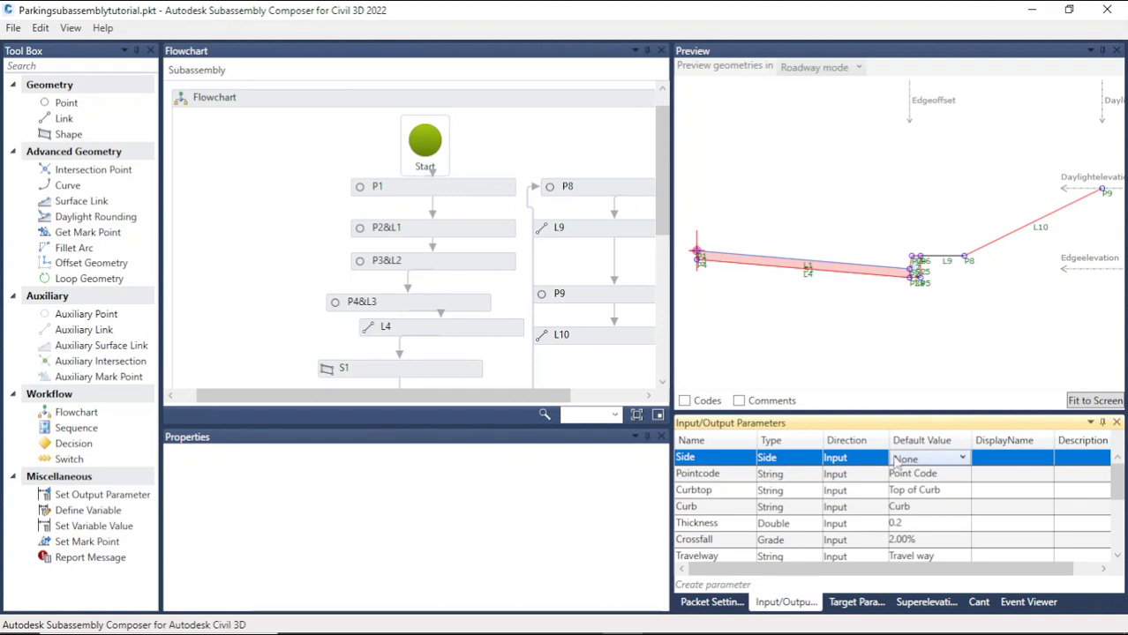
{"action": "left_click", "coordinate": [929, 463]}
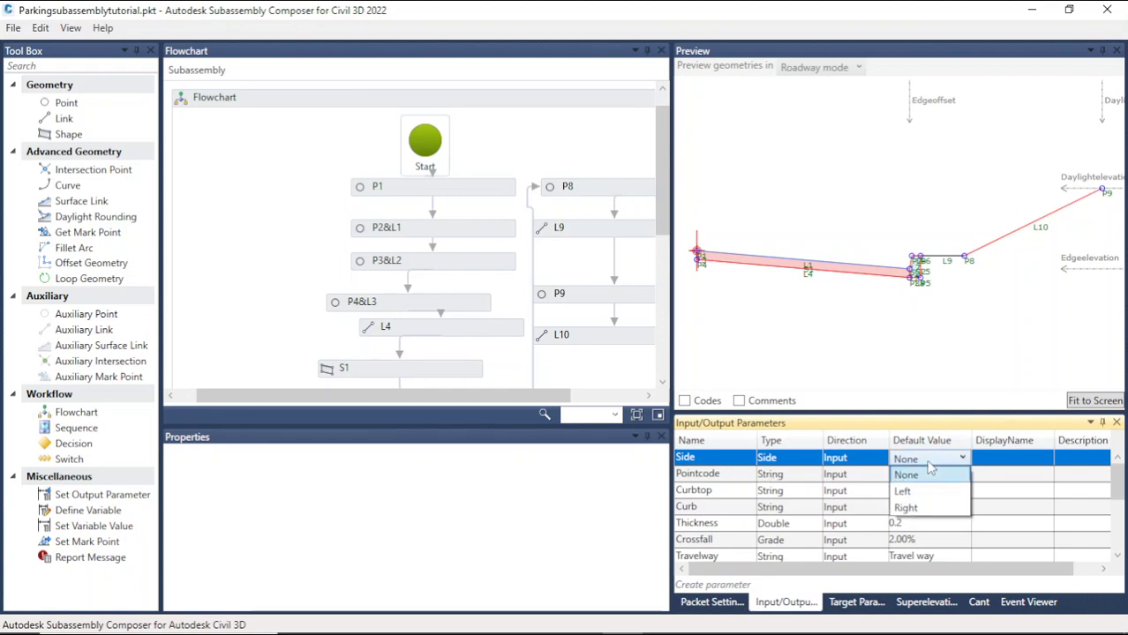
{"action": "left_click", "coordinate": [912, 509]}
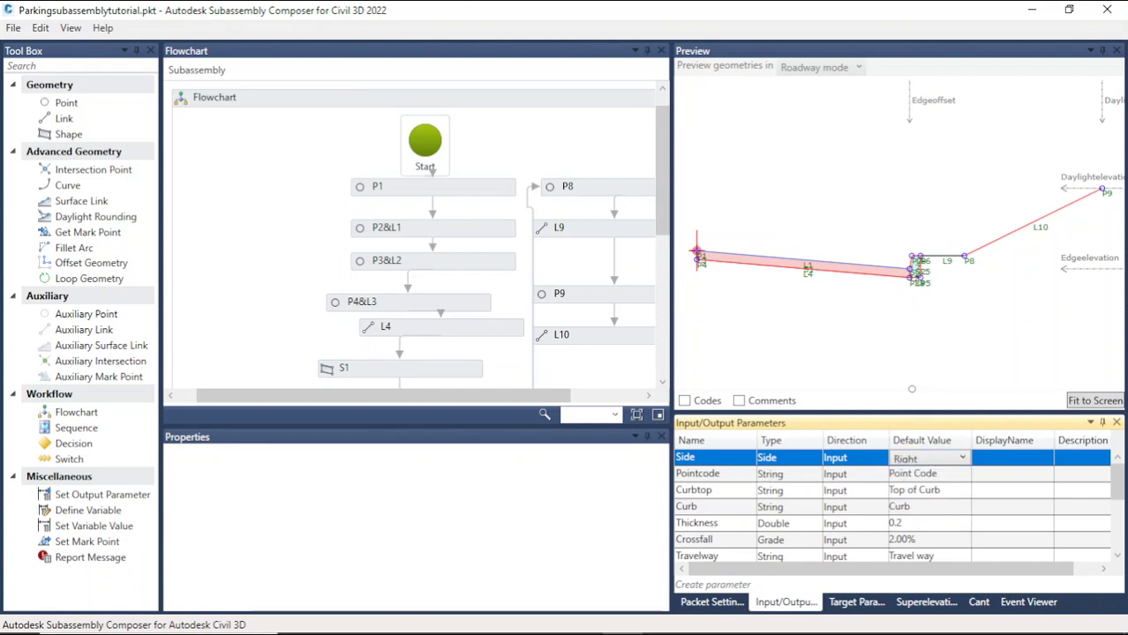
Step: Rename the subassembly in packet settings to parkingsassembly2 and save the packet file
{"action": "left_click", "coordinate": [711, 602]}
{"action": "left_click", "coordinate": [1050, 500]}
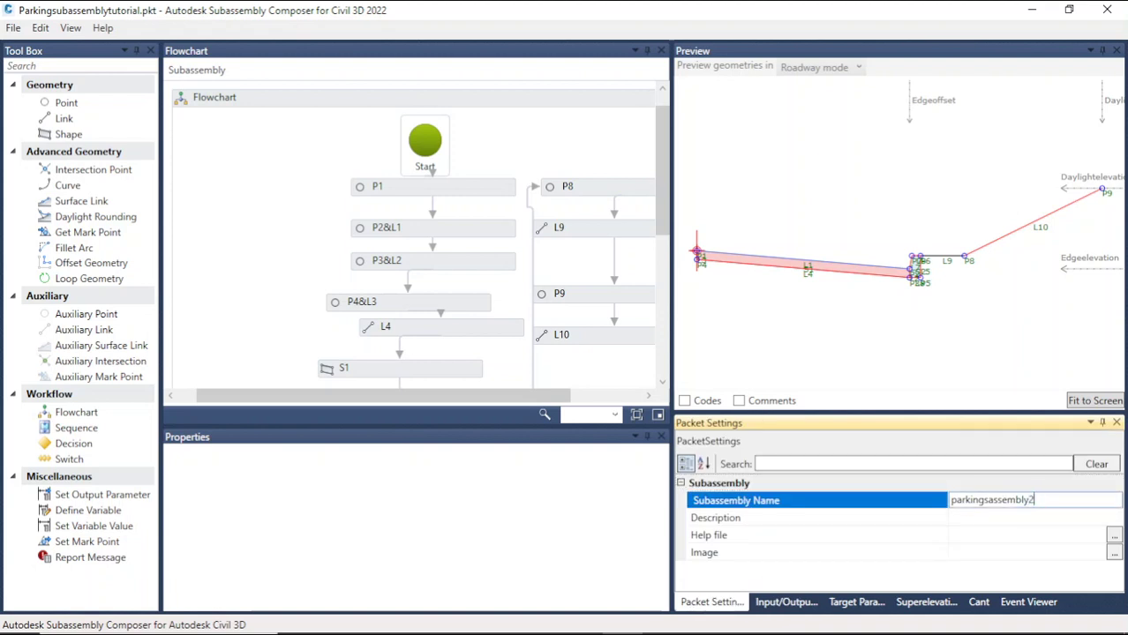
{"action": "left_click", "coordinate": [991, 550]}
{"action": "left_click", "coordinate": [15, 28]}
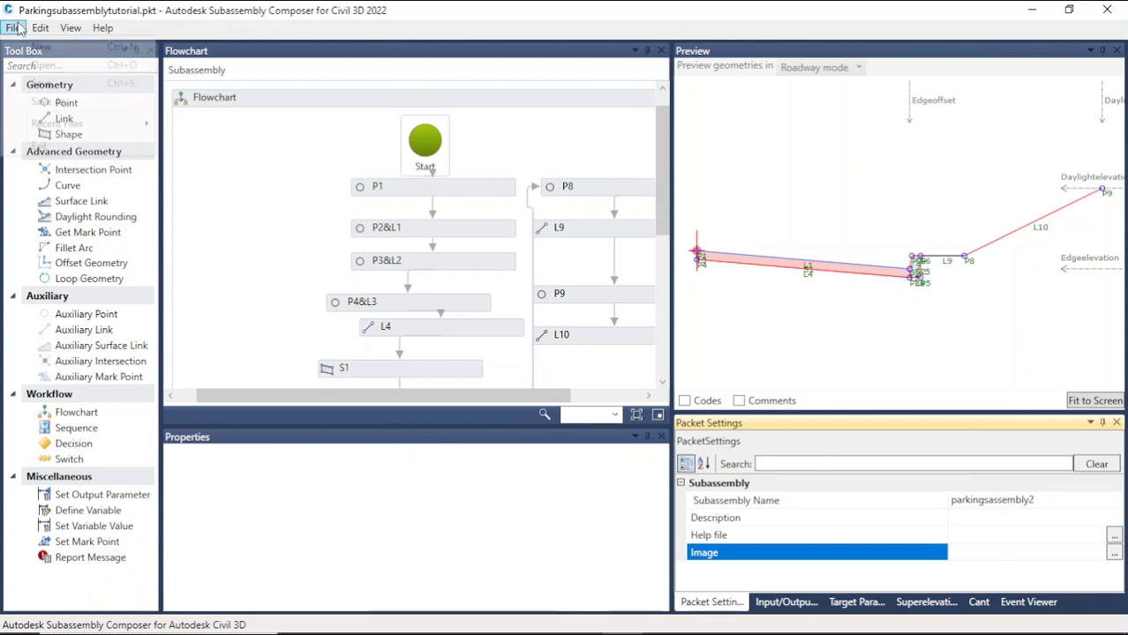
{"action": "left_click", "coordinate": [113, 84]}
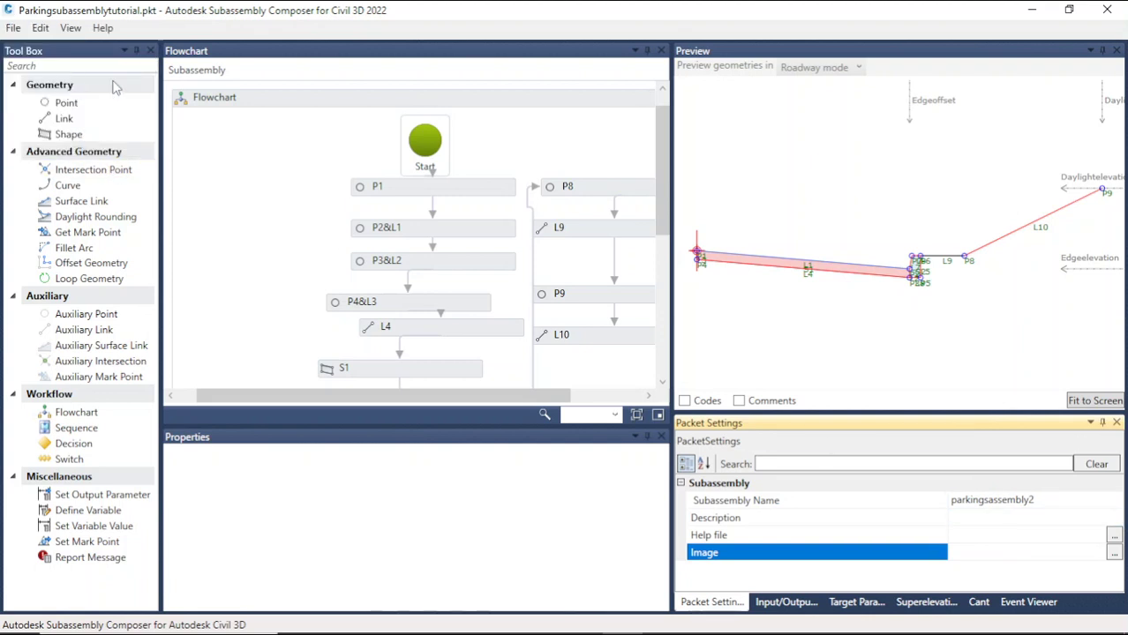
Step: Close Subassembly Composer, return to Civil 3D and delete the attached subassembly from the assembly
{"action": "left_click", "coordinate": [1108, 9]}
{"action": "mouse_move", "coordinate": [697, 629]}
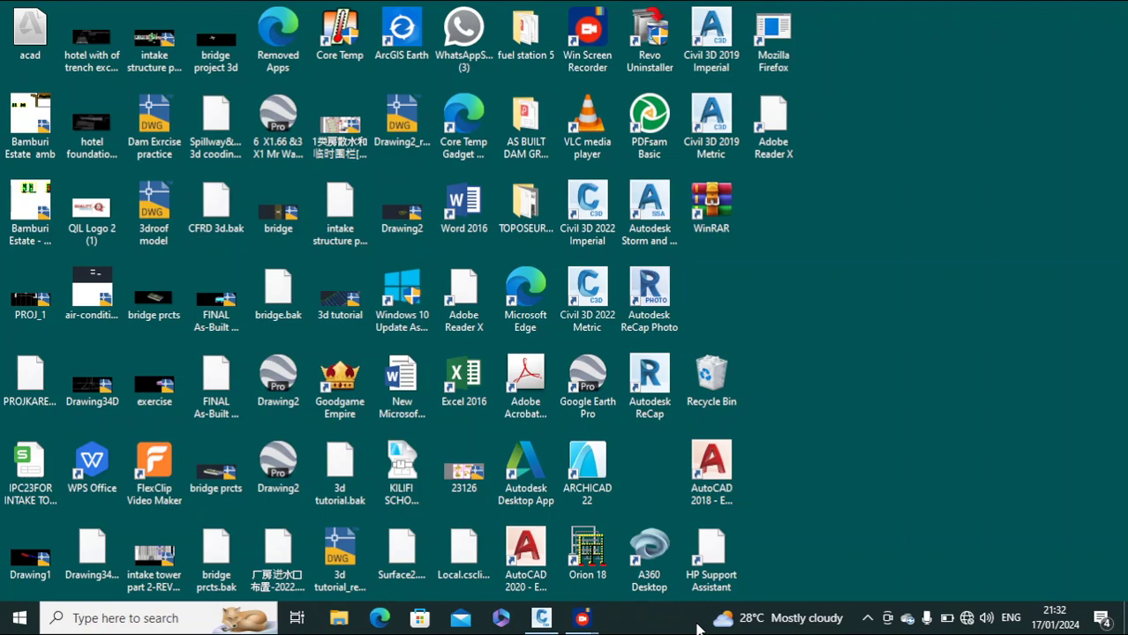
{"action": "left_click", "coordinate": [542, 619]}
{"action": "left_click", "coordinate": [742, 382]}
{"action": "left_click", "coordinate": [626, 258]}
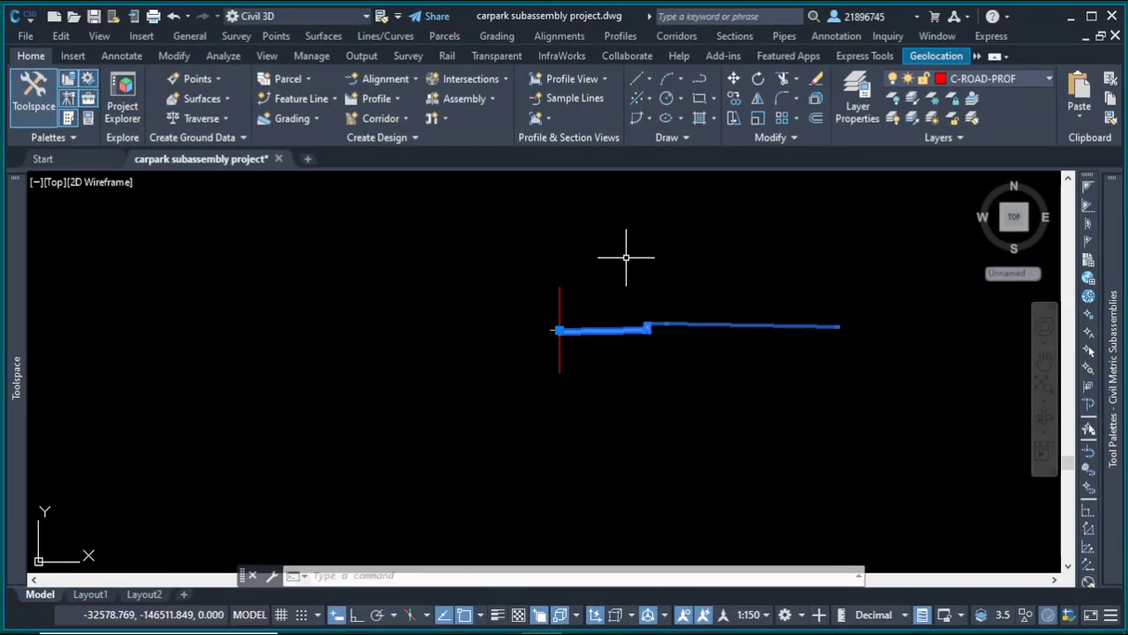
{"action": "key", "text": "Delete"}
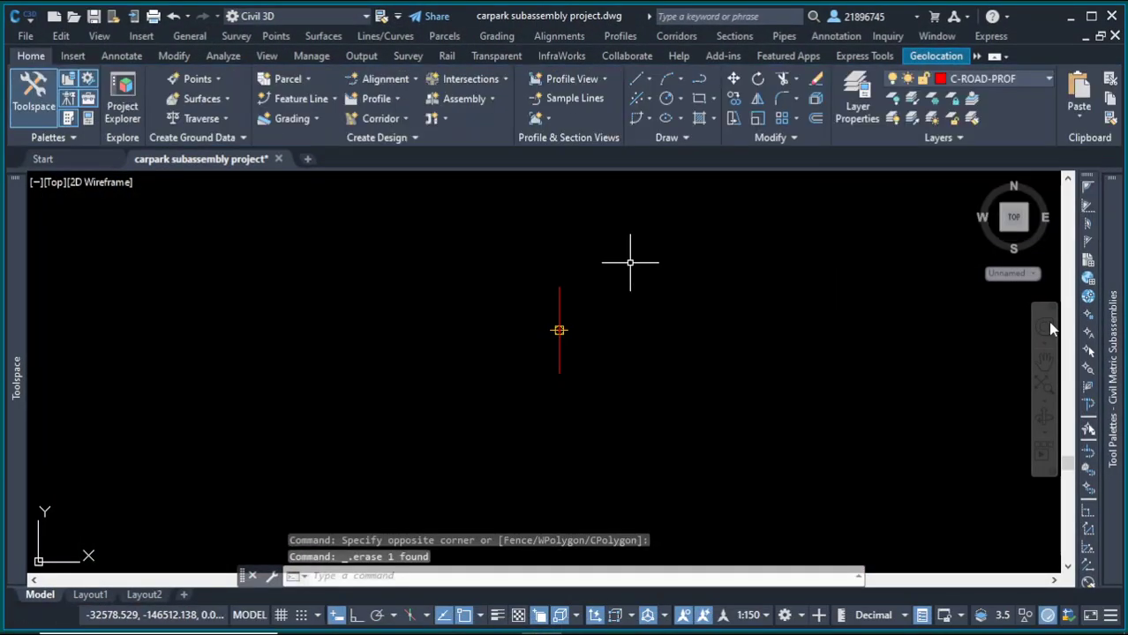
Step: Import Parkingsubassemblytutorial.pkt from the subaasemblies folder into the Dam subassemblies tool palette
{"action": "mouse_move", "coordinate": [1112, 336]}
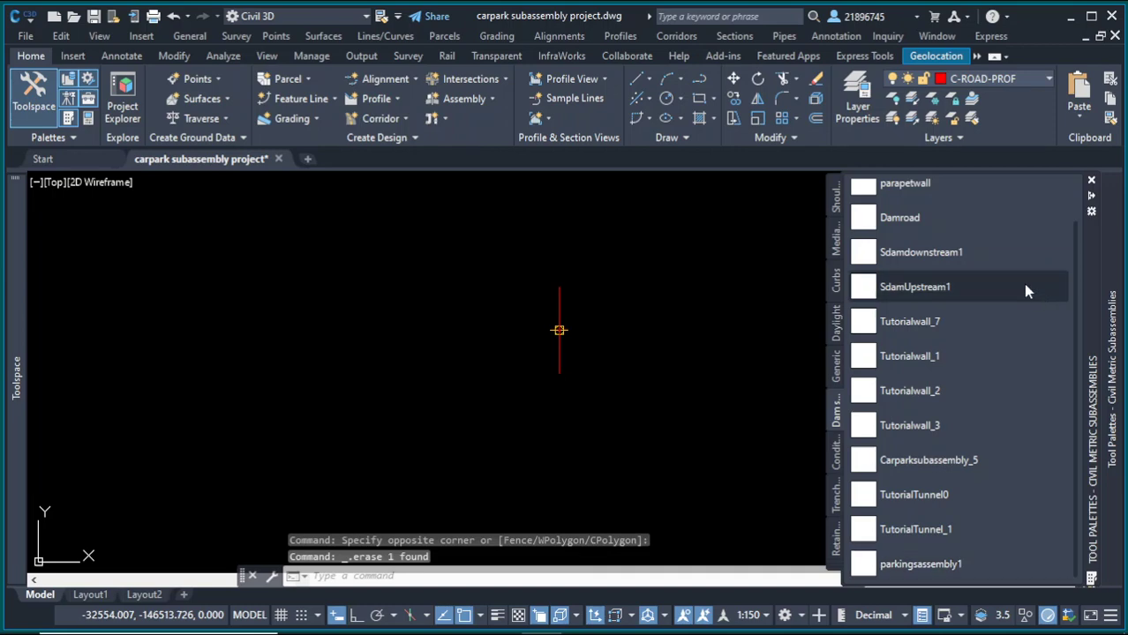
{"action": "left_click", "coordinate": [1090, 214]}
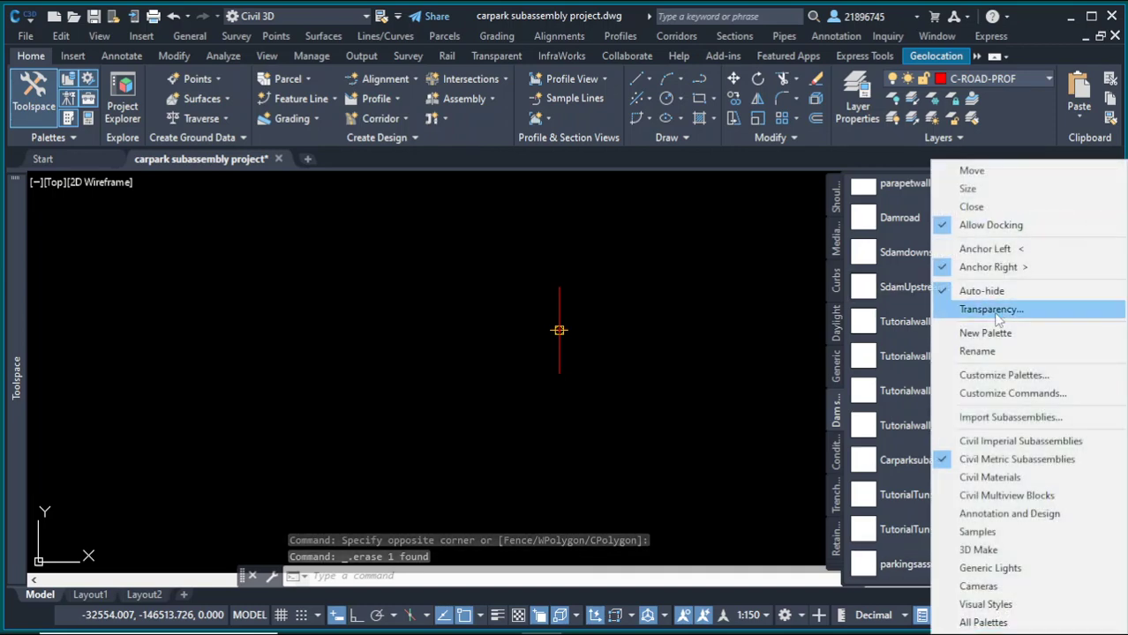
{"action": "left_click", "coordinate": [1000, 418]}
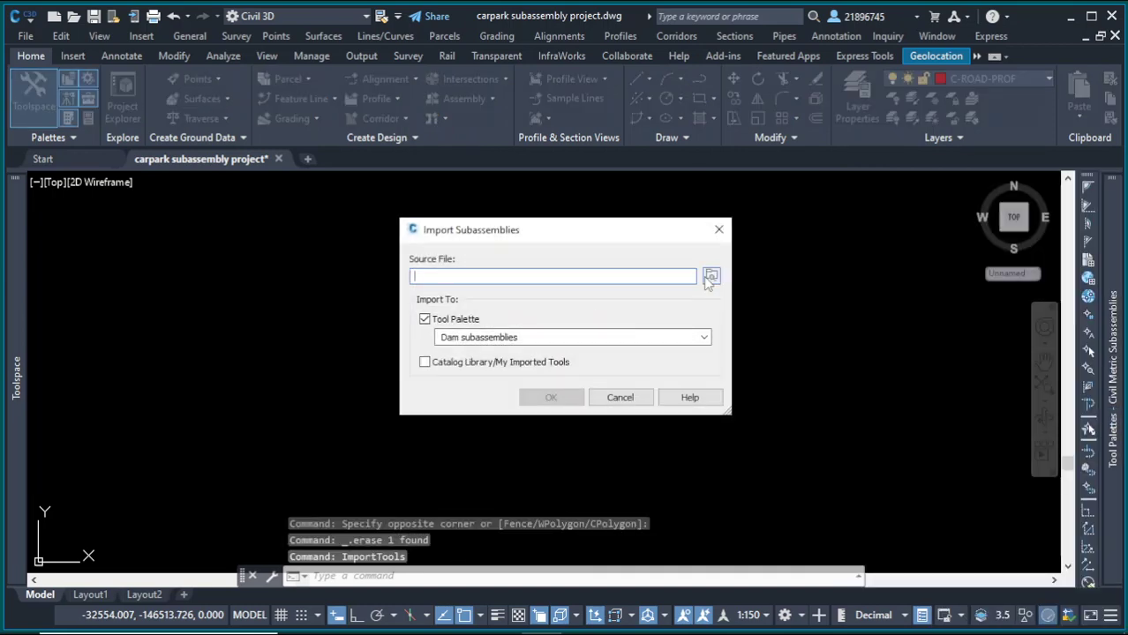
{"action": "left_click", "coordinate": [712, 278]}
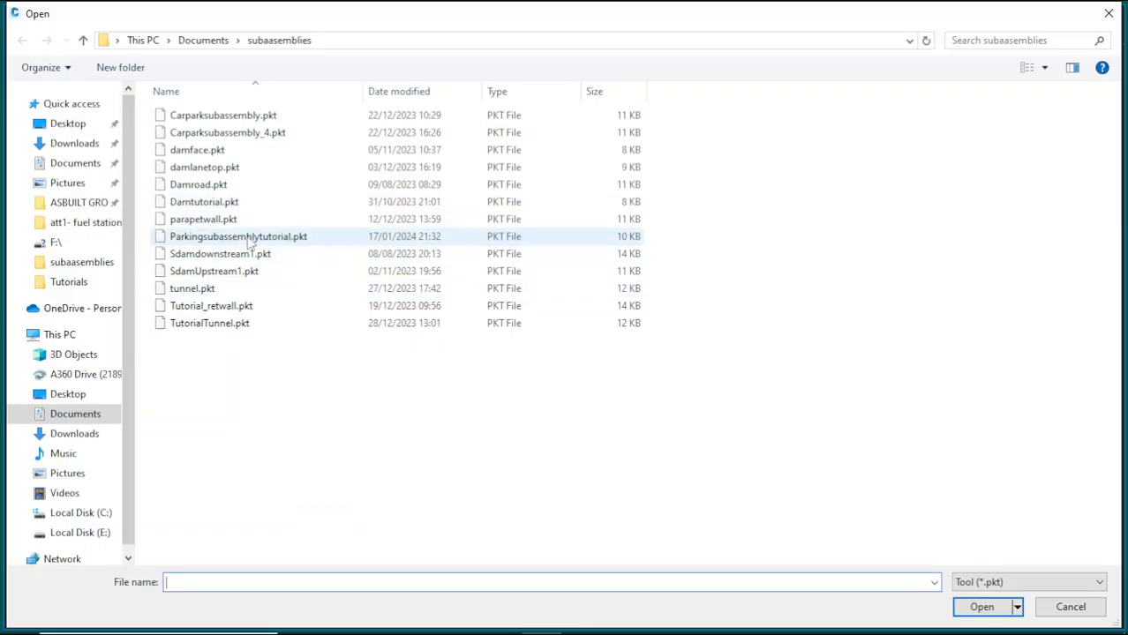
{"action": "left_click", "coordinate": [250, 238]}
{"action": "left_click", "coordinate": [986, 607]}
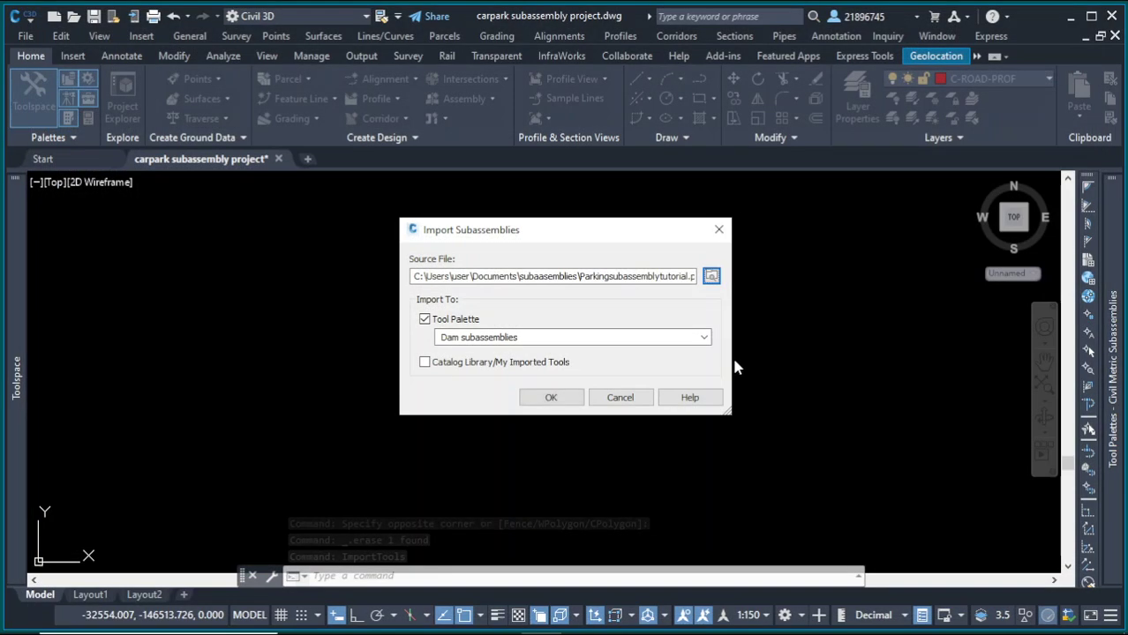
{"action": "left_click", "coordinate": [568, 404]}
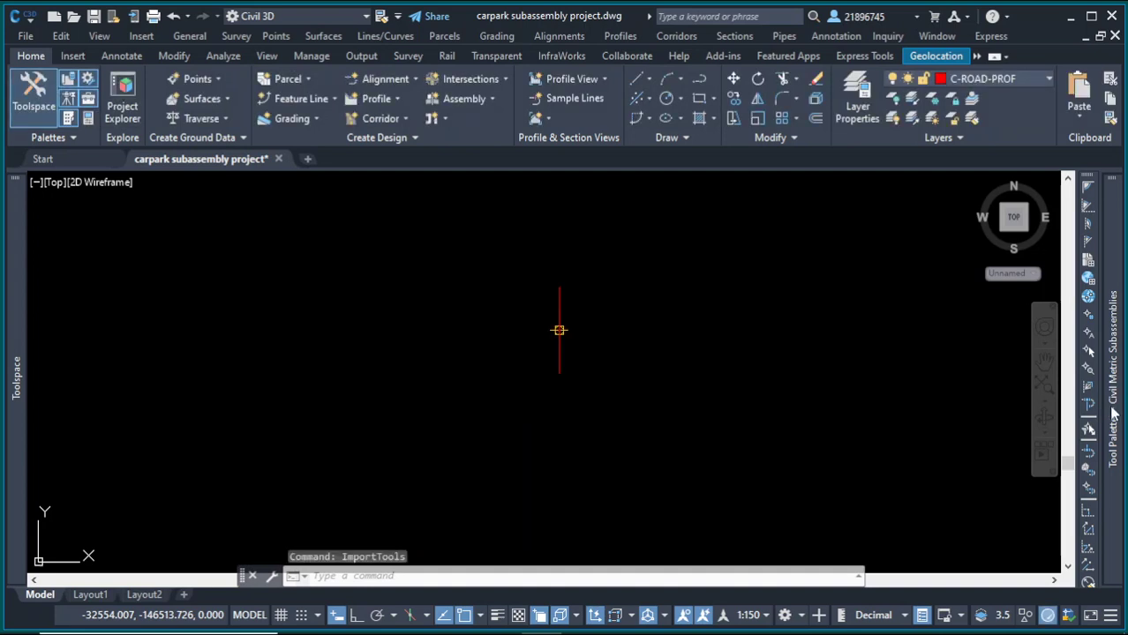
Step: Delete the old parkingsassembly1 tool from the palette and cancel the pending command
{"action": "mouse_move", "coordinate": [1114, 415]}
{"action": "scroll", "coordinate": [1078, 406], "scroll_direction": "down", "scroll_amount": 1}
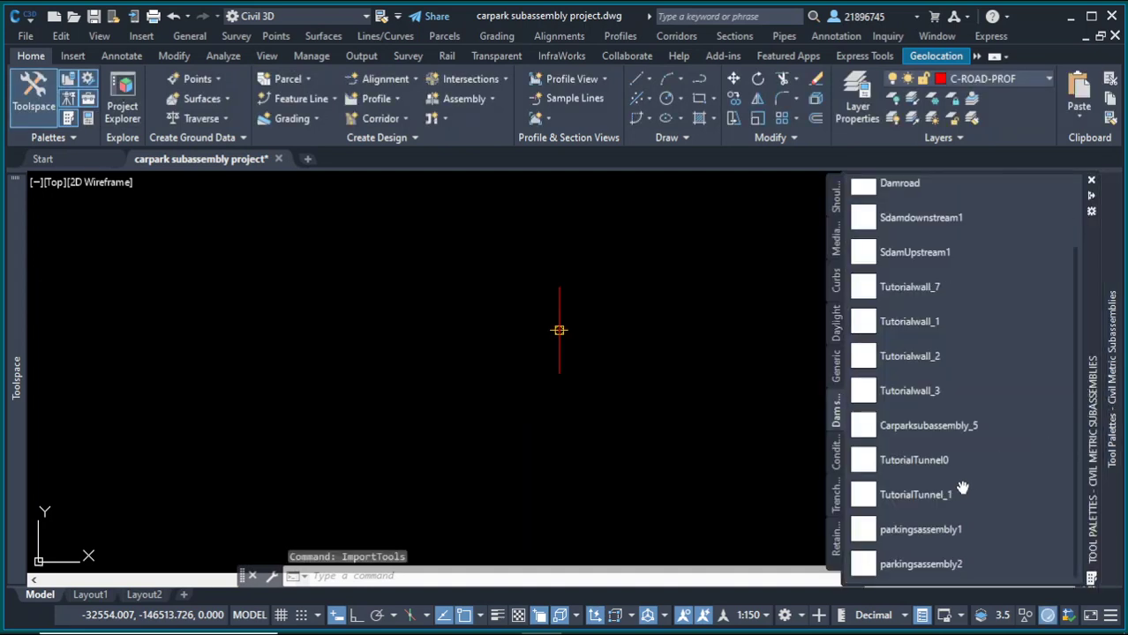
{"action": "left_click", "coordinate": [955, 530]}
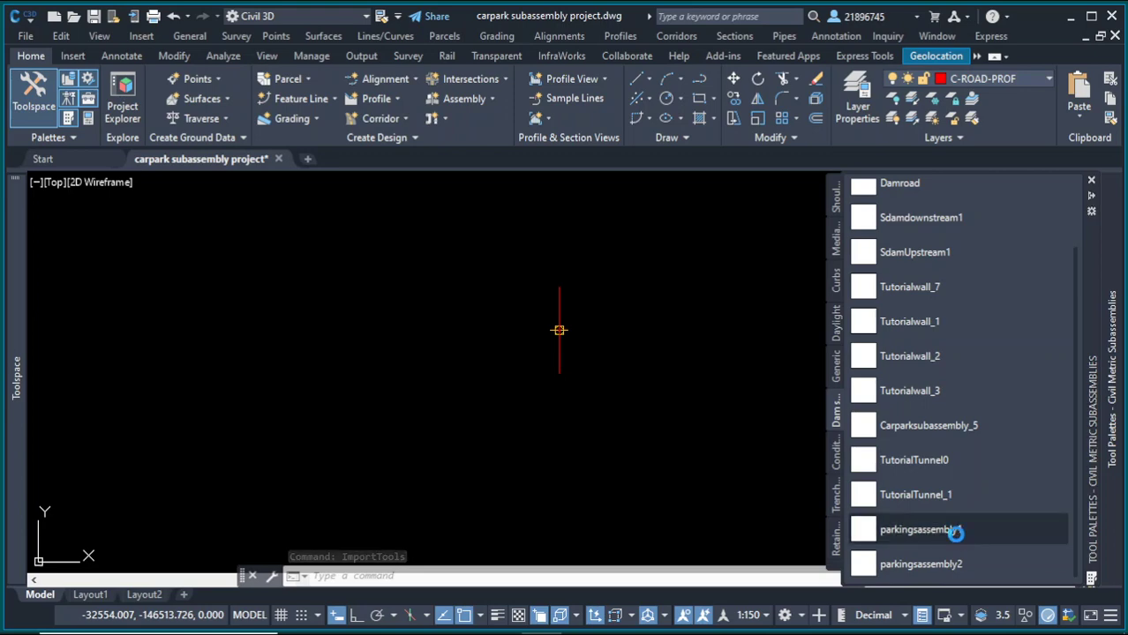
{"action": "left_click", "coordinate": [581, 332]}
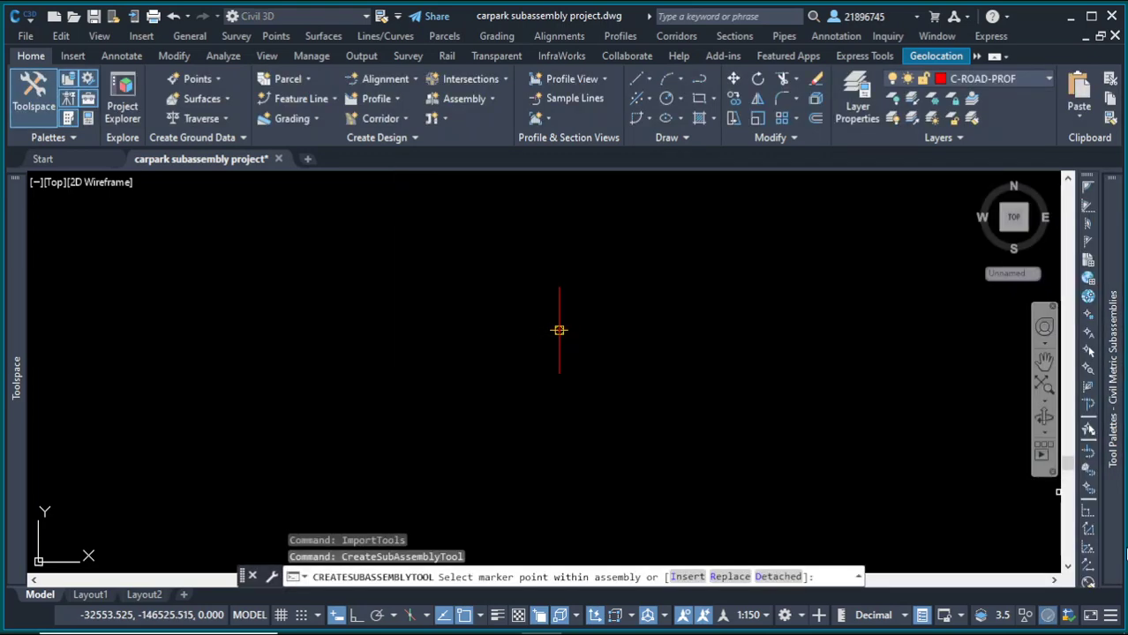
{"action": "mouse_move", "coordinate": [1119, 537]}
{"action": "right_click", "coordinate": [967, 527]}
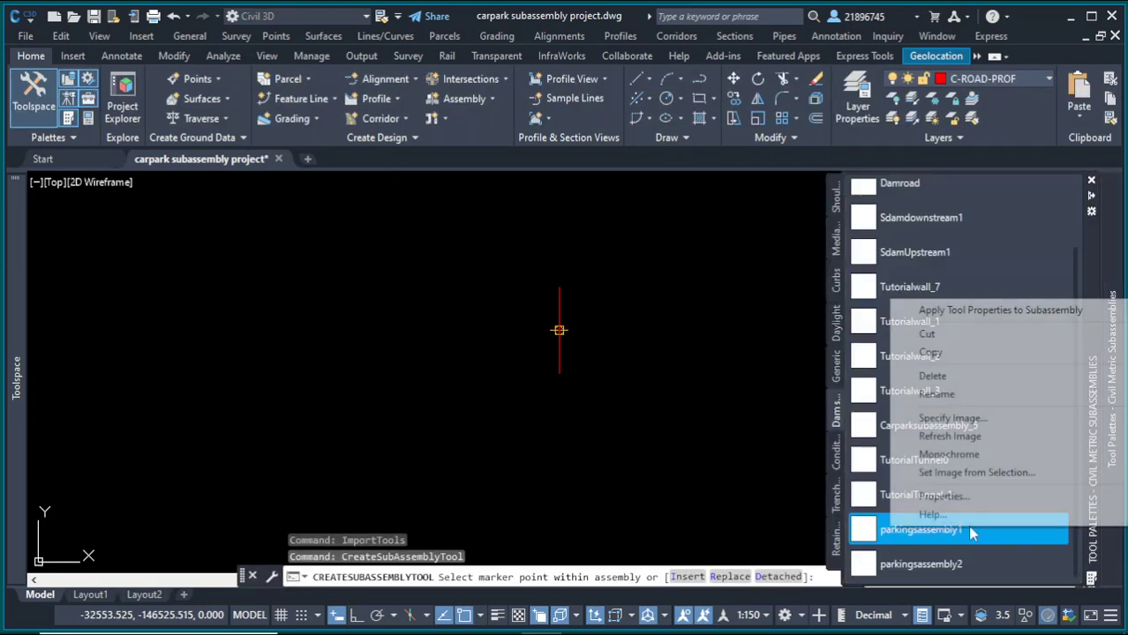
{"action": "left_click", "coordinate": [933, 376]}
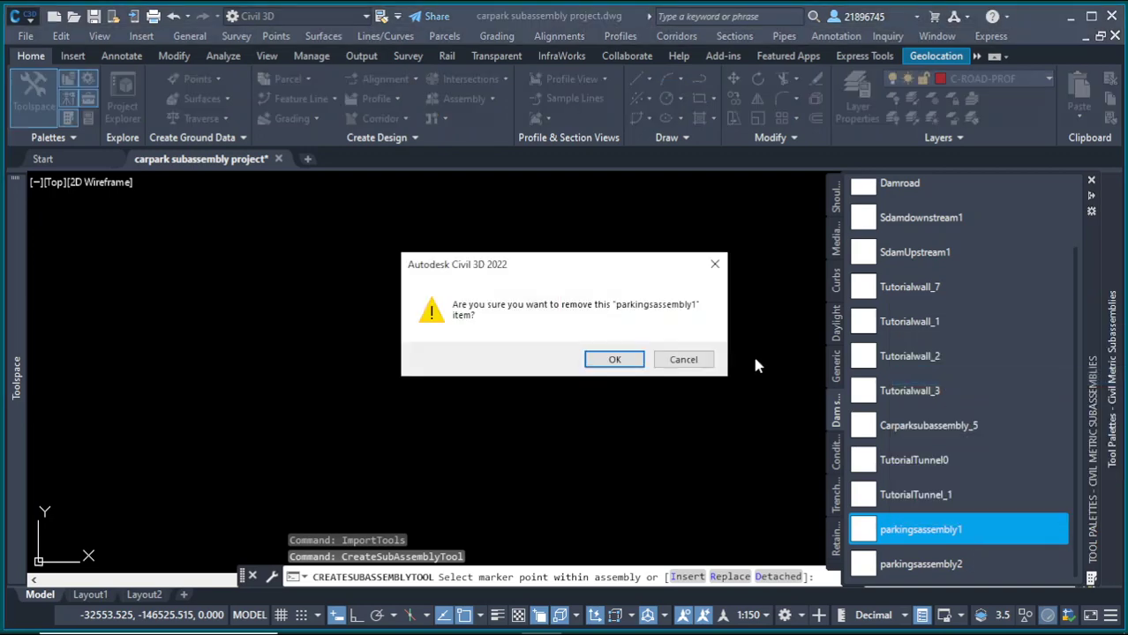
{"action": "left_click", "coordinate": [614, 360]}
{"action": "key", "text": "Escape"}
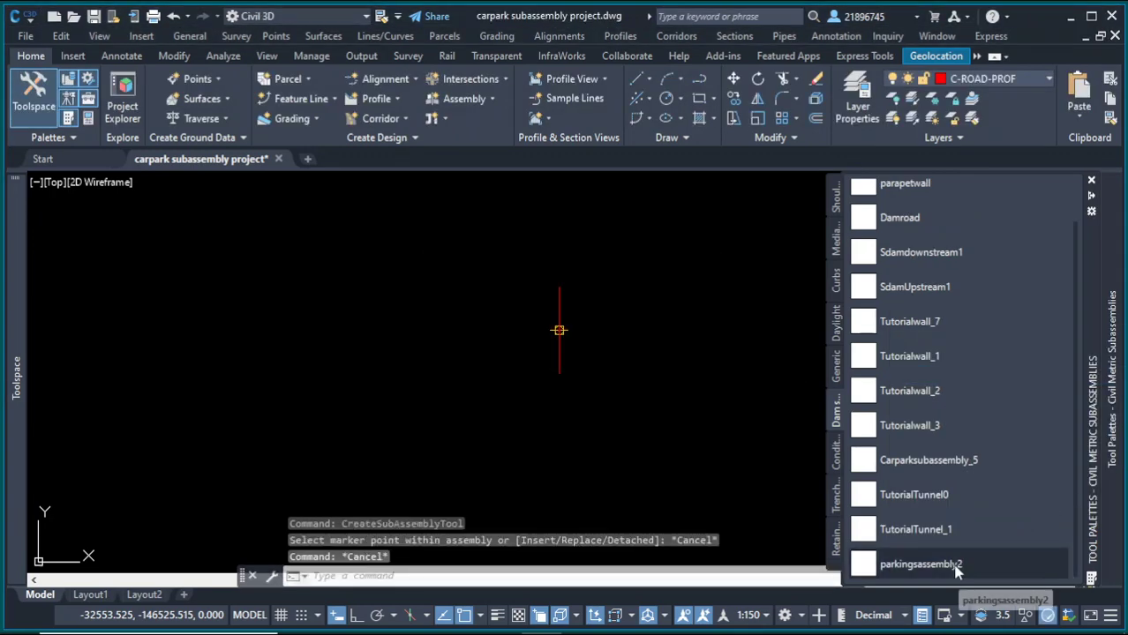
Step: Attach the parkingsassembly2 subassembly from the palette to the assembly marker point
{"action": "left_click", "coordinate": [956, 569]}
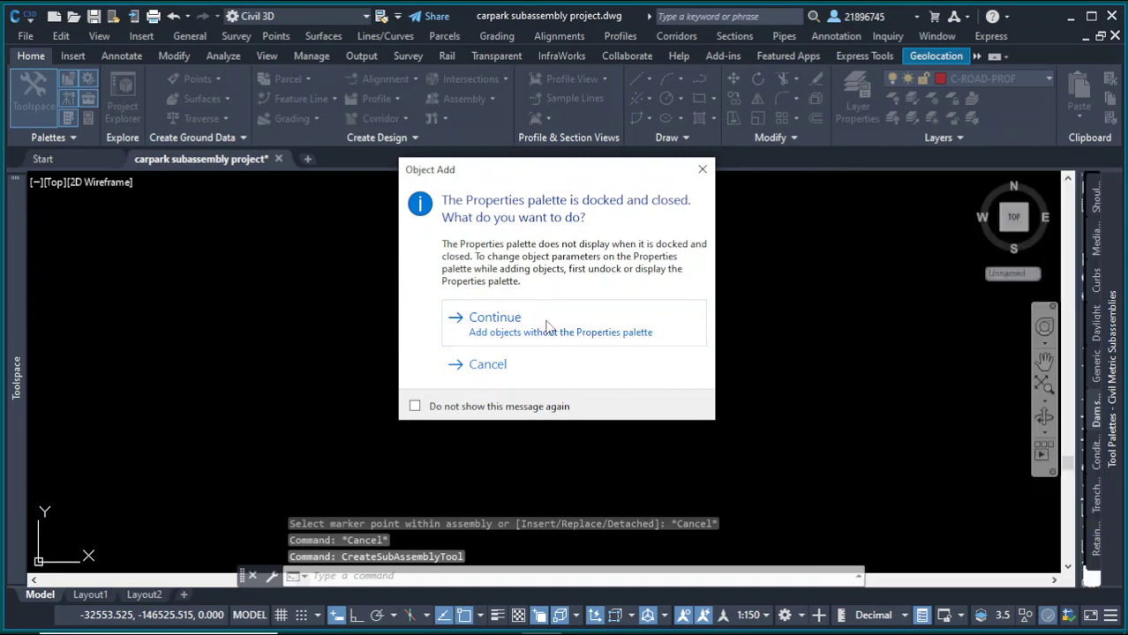
{"action": "left_click", "coordinate": [556, 322]}
{"action": "mouse_move", "coordinate": [1109, 515]}
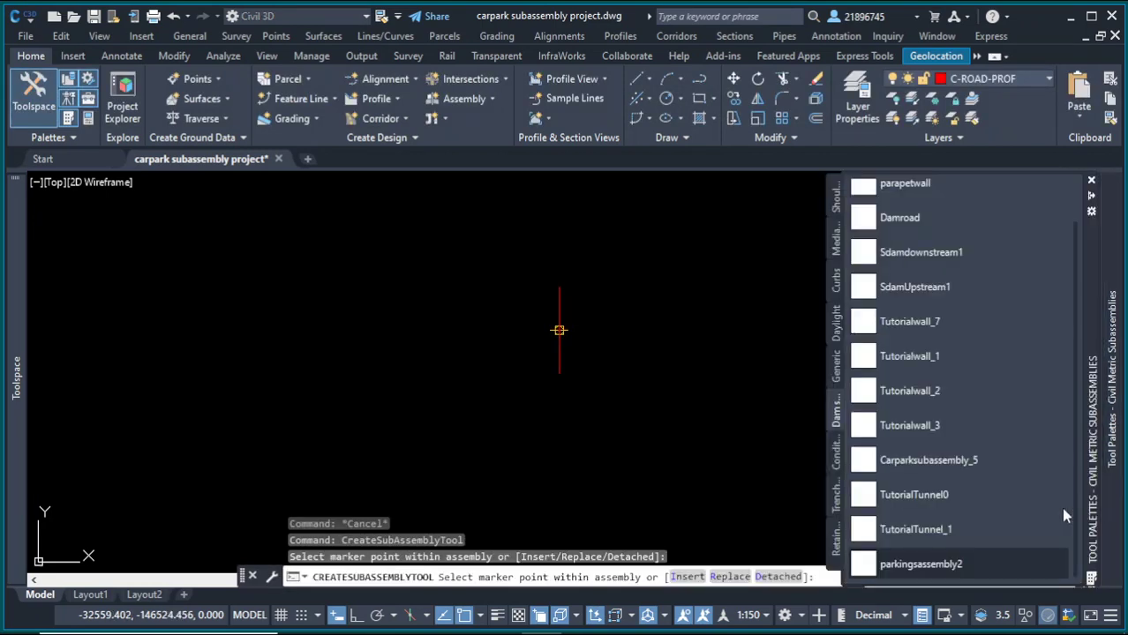
{"action": "left_click", "coordinate": [940, 563]}
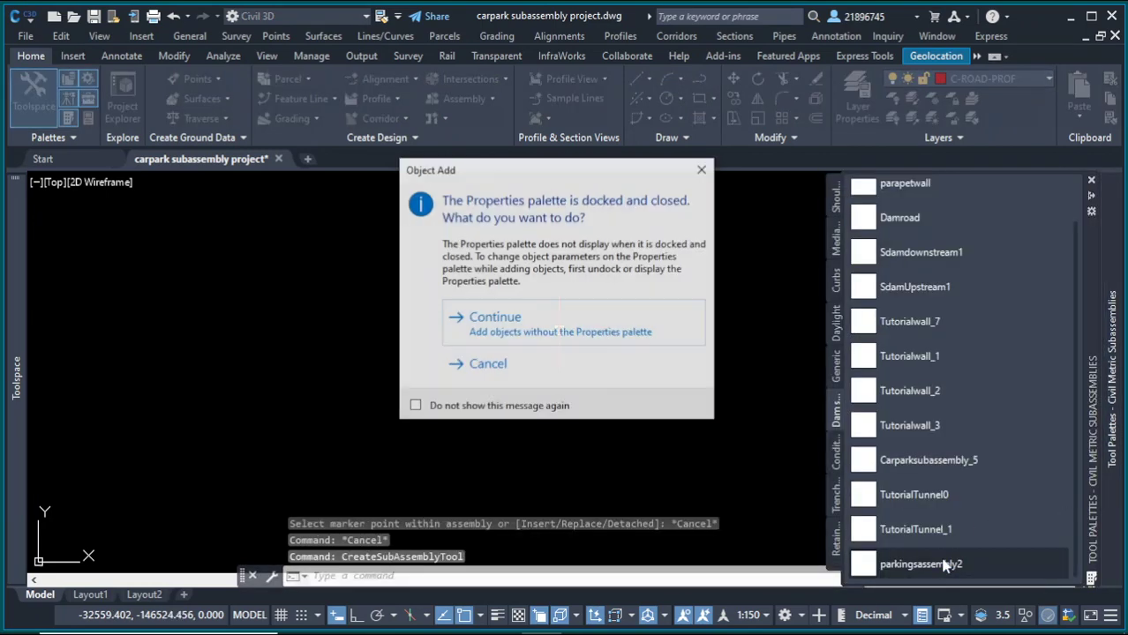
{"action": "left_click", "coordinate": [526, 325]}
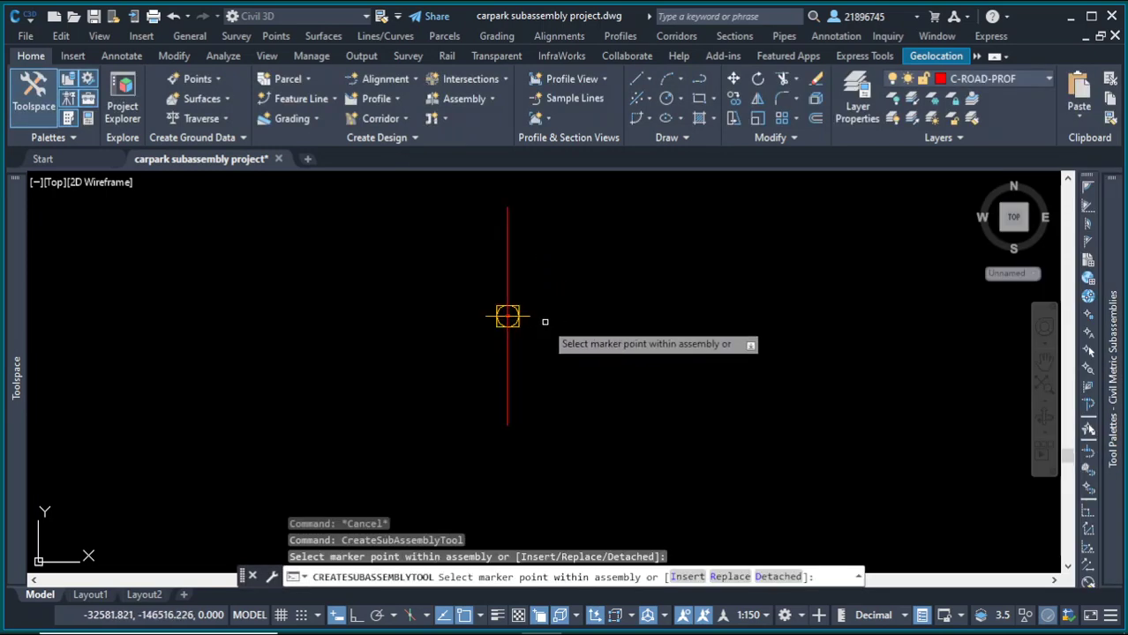
{"action": "left_click", "coordinate": [507, 316]}
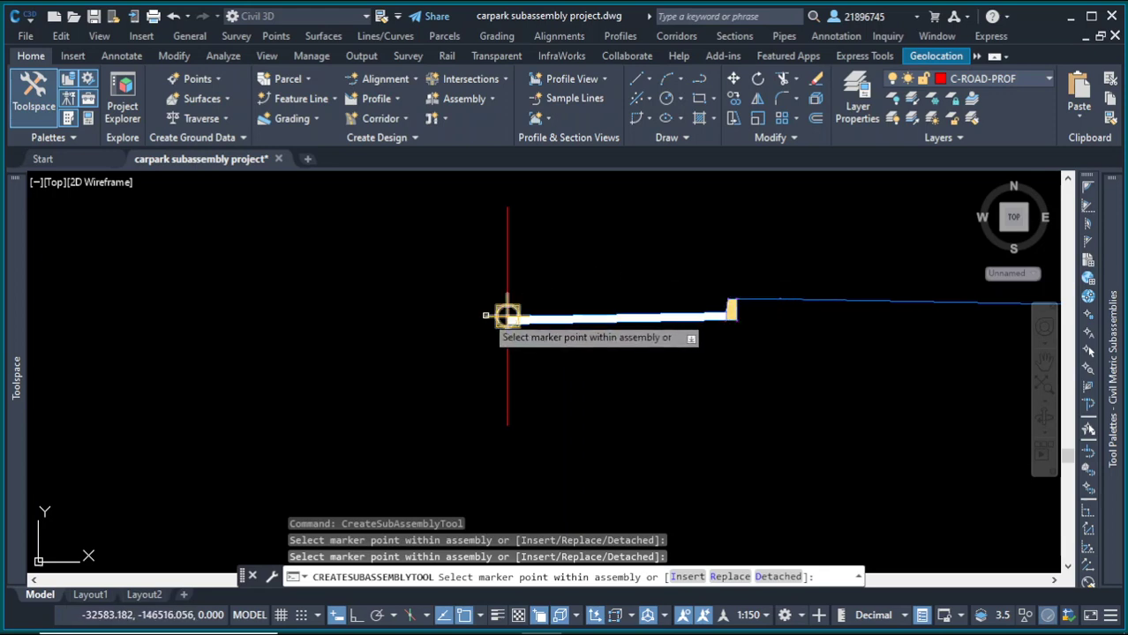
{"action": "left_click", "coordinate": [507, 315]}
{"action": "left_click", "coordinate": [483, 315]}
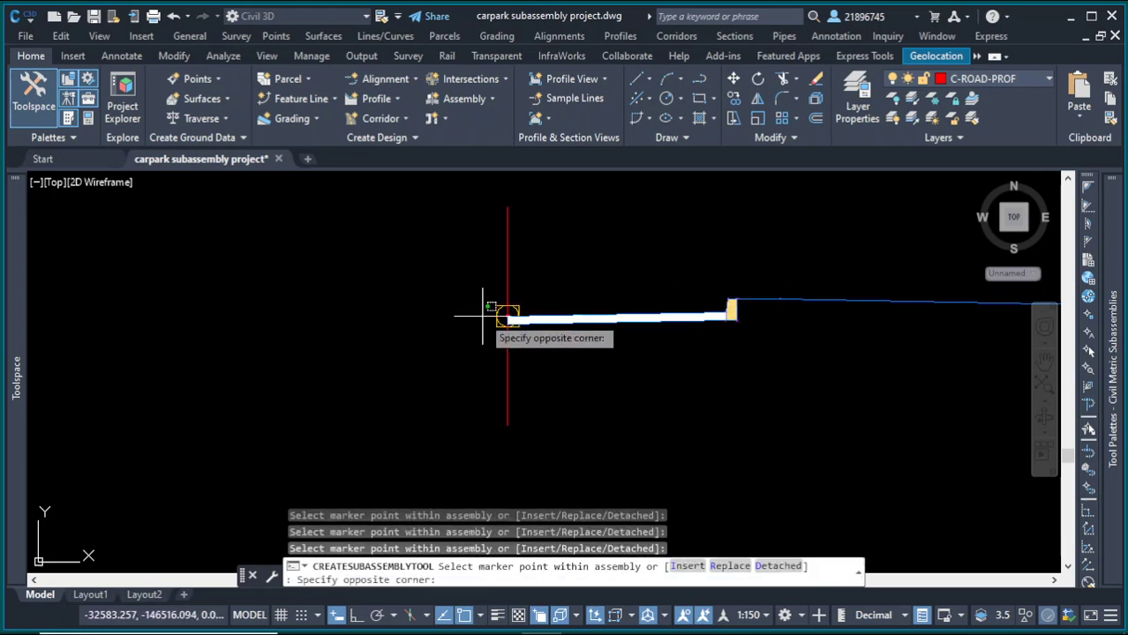
{"action": "left_click", "coordinate": [488, 306]}
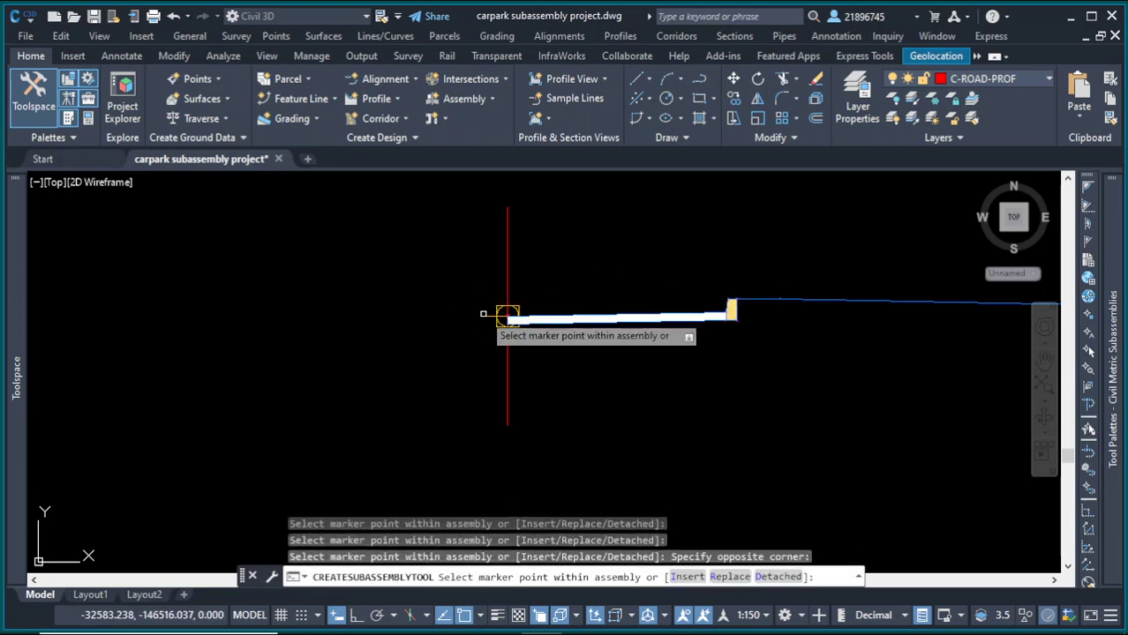
{"action": "right_click", "coordinate": [607, 260]}
Step: Select the duplicate parkingsassembly2 subassembly on the assembly and delete it
{"action": "left_click", "coordinate": [649, 272]}
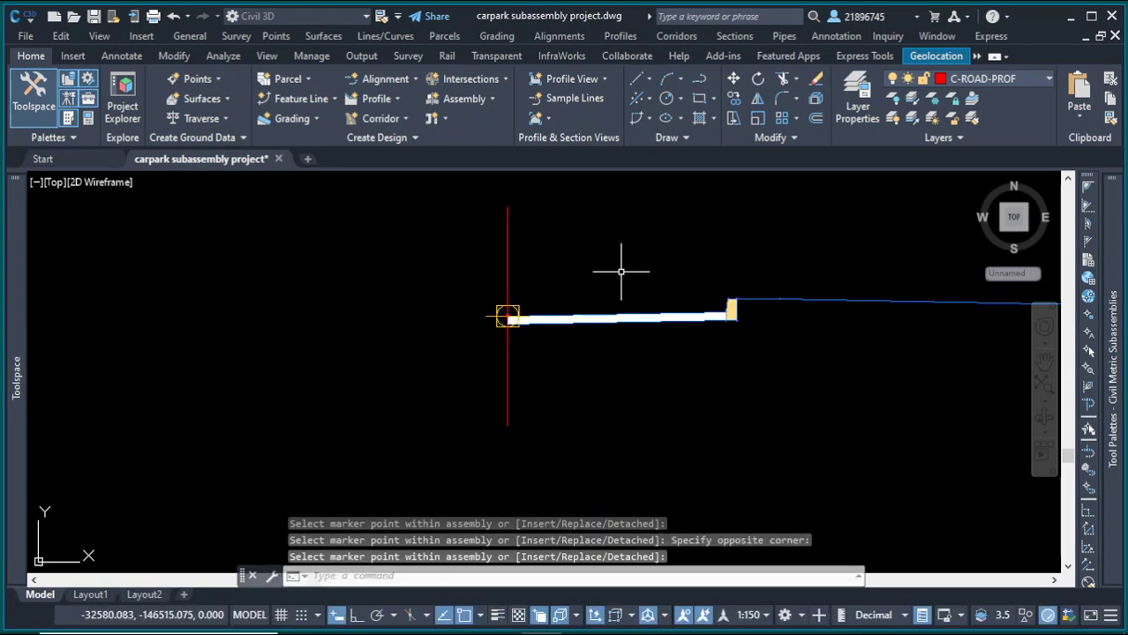
{"action": "left_click", "coordinate": [712, 311]}
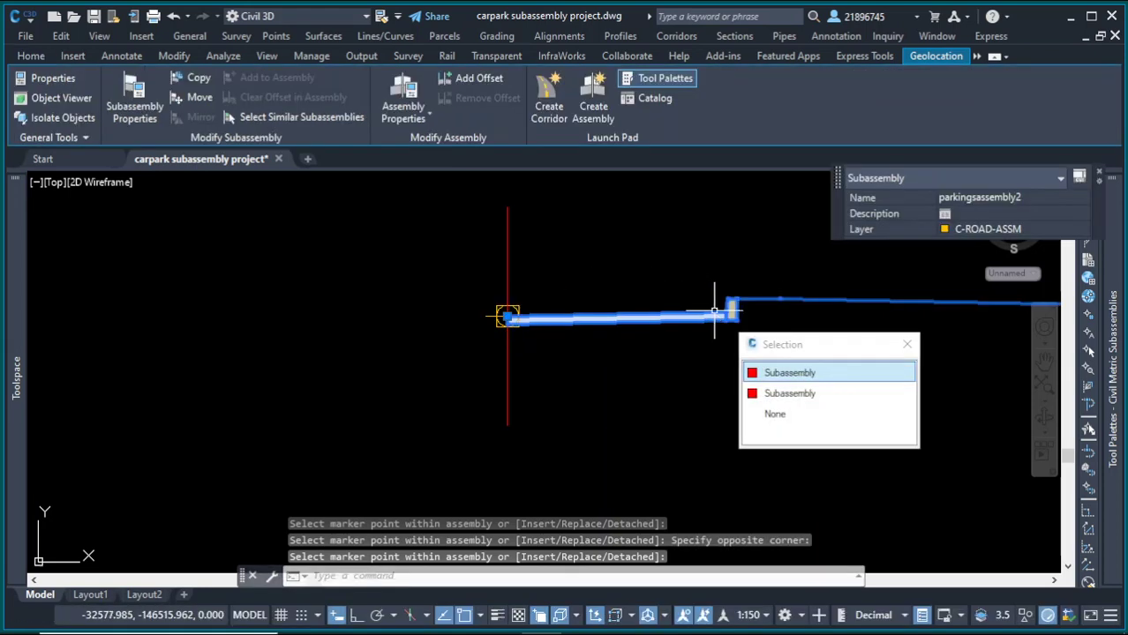
{"action": "left_click", "coordinate": [788, 372]}
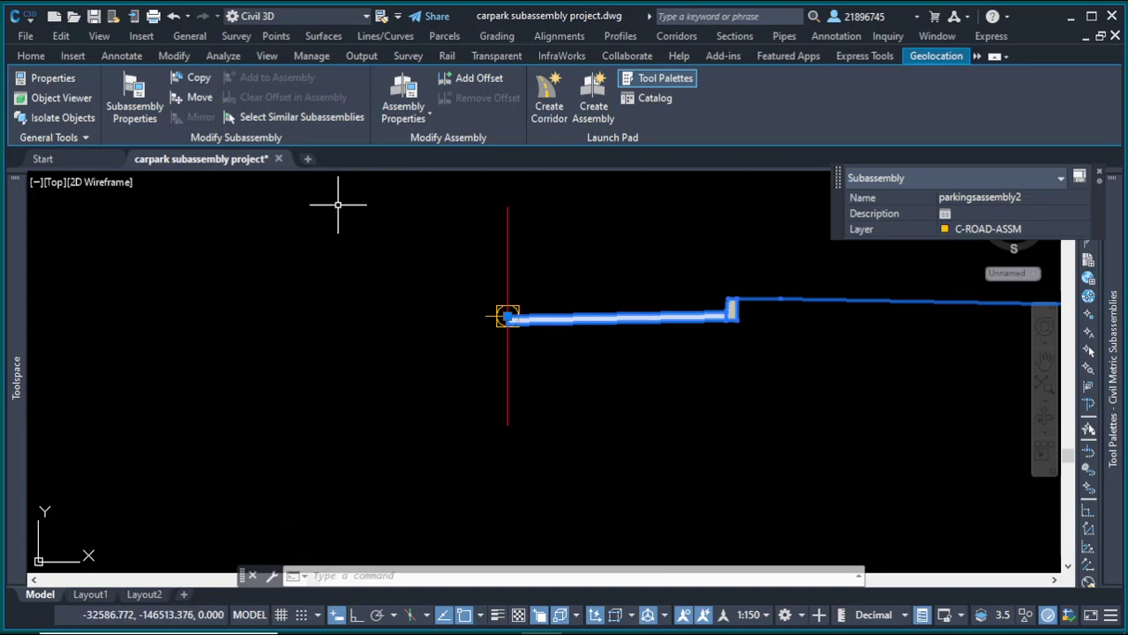
{"action": "scroll", "coordinate": [545, 341], "scroll_direction": "down", "scroll_amount": 4}
{"action": "scroll", "coordinate": [703, 346], "scroll_direction": "up", "scroll_amount": 4}
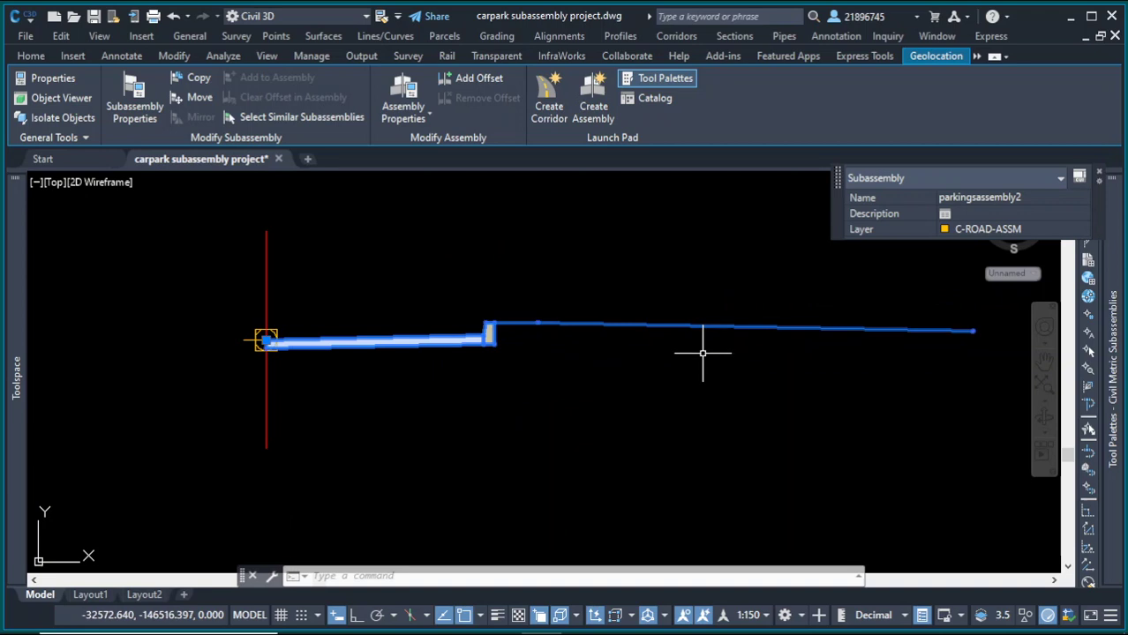
{"action": "key", "text": "Delete"}
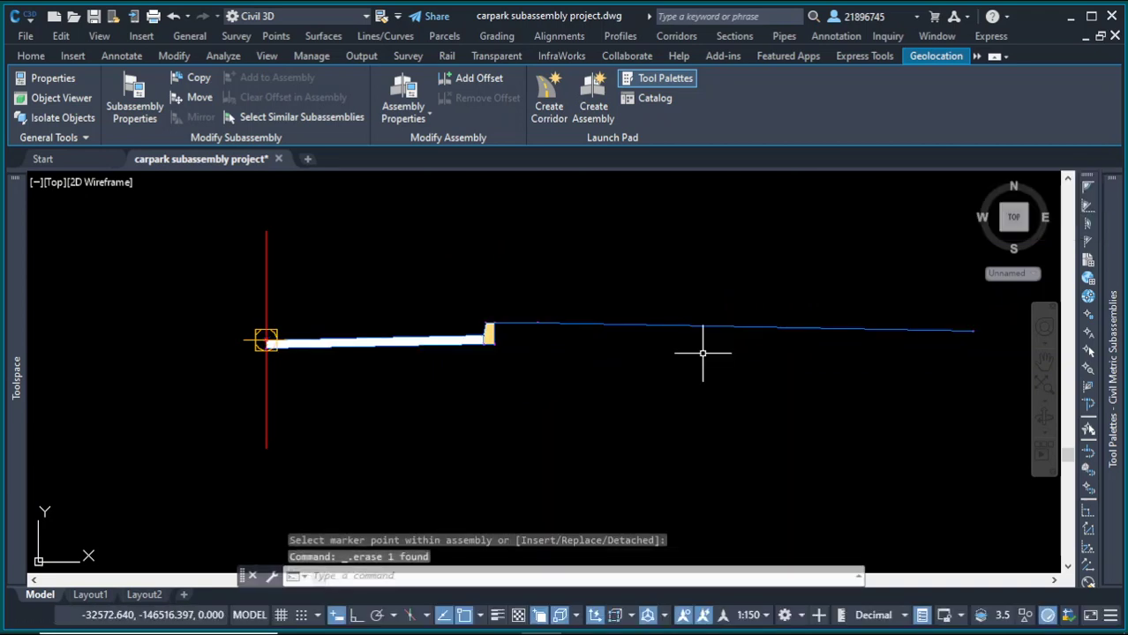
Step: Minimize Civil 3D and relaunch Subassembly Composer from the Start menu's recent list
{"action": "scroll", "coordinate": [780, 321], "scroll_direction": "down", "scroll_amount": 3}
{"action": "left_click", "coordinate": [1069, 16]}
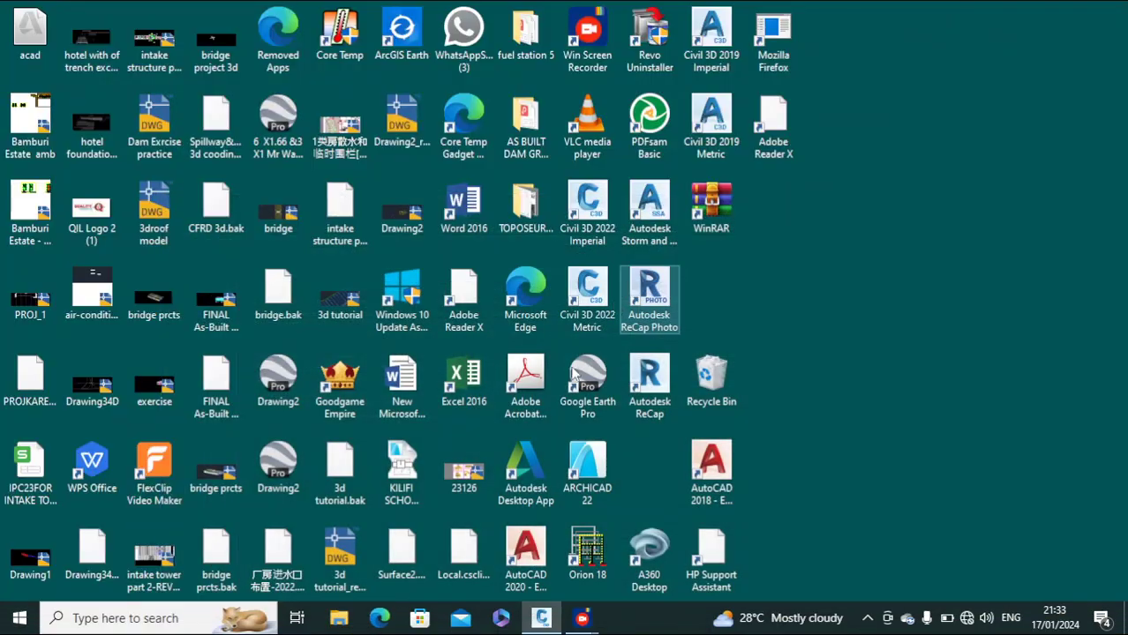
{"action": "left_click", "coordinate": [109, 620]}
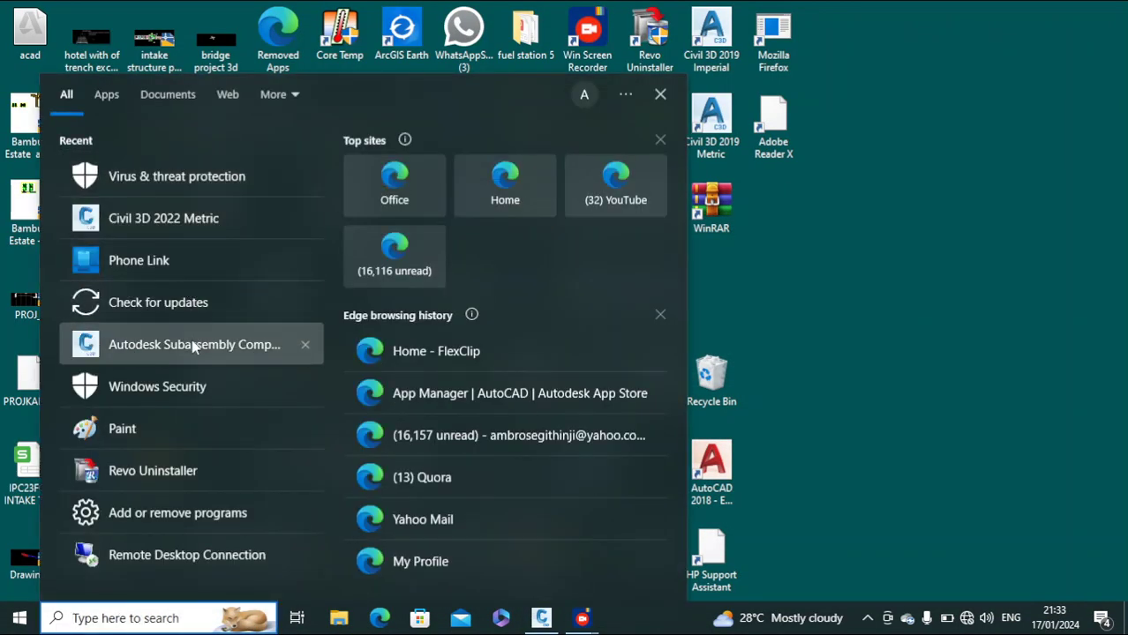
{"action": "left_click", "coordinate": [194, 347]}
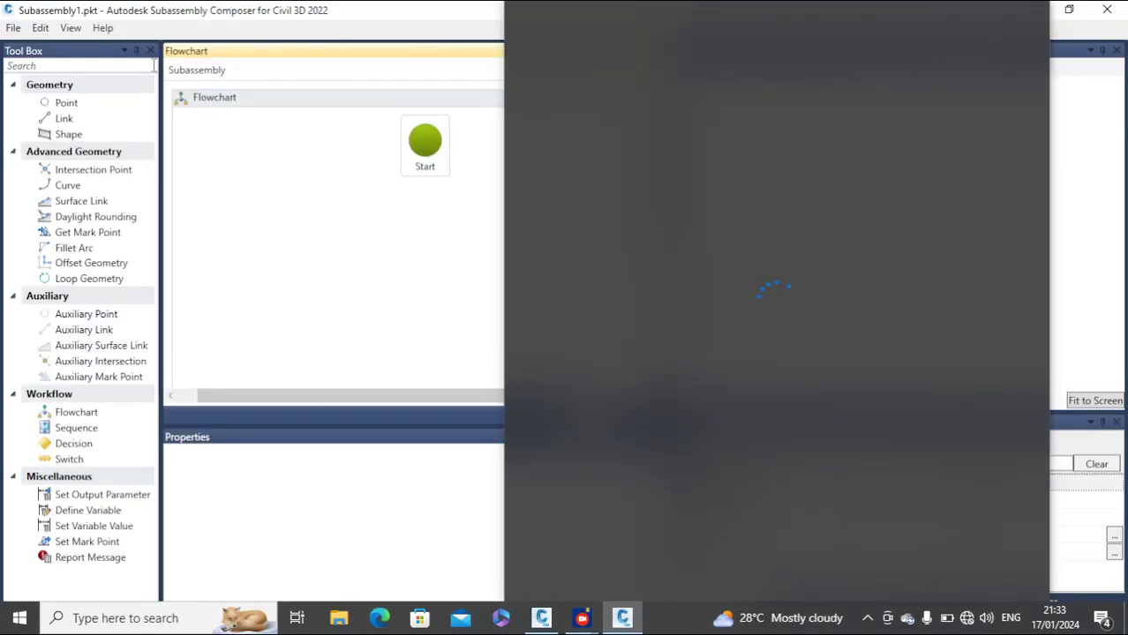
{"action": "left_click", "coordinate": [1091, 121]}
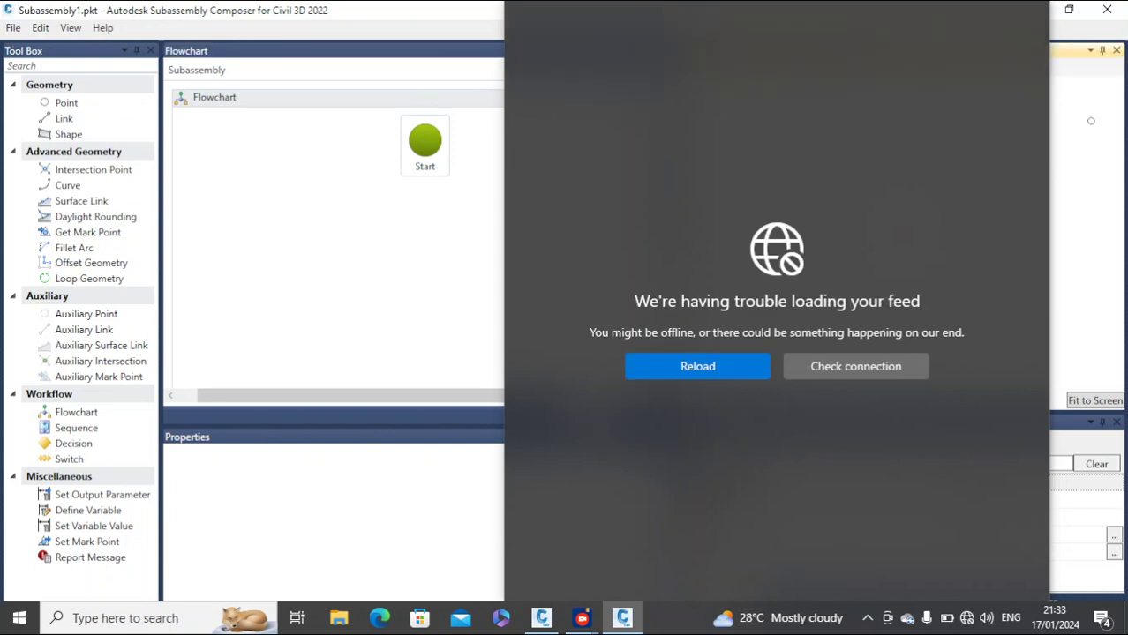
{"action": "left_click", "coordinate": [13, 27]}
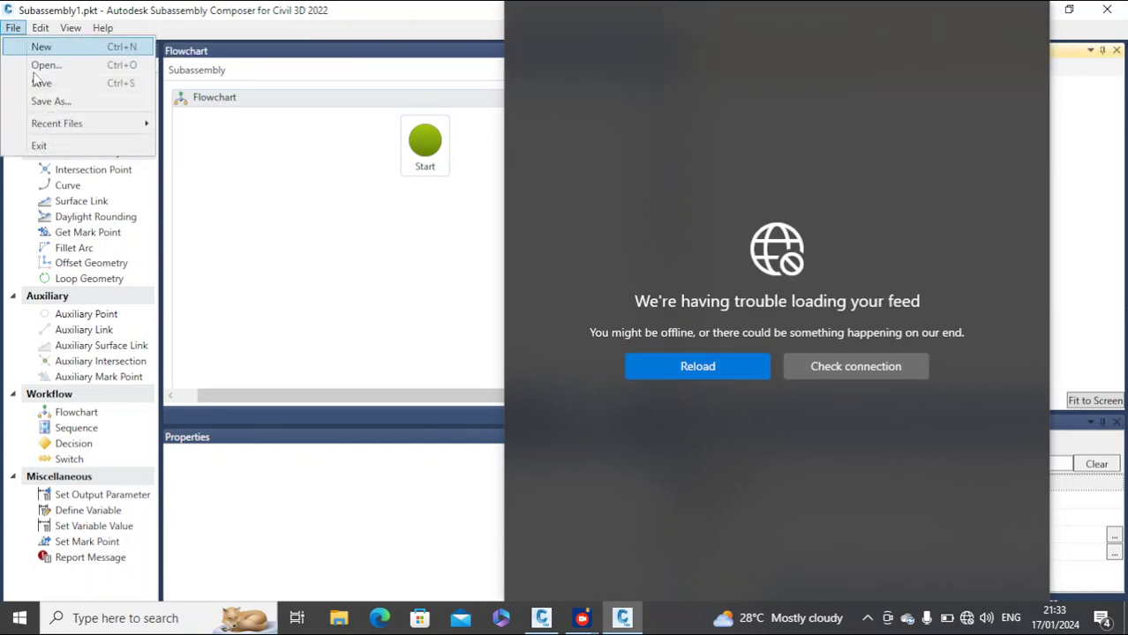
{"action": "mouse_move", "coordinate": [73, 125]}
{"action": "left_click", "coordinate": [401, 128]}
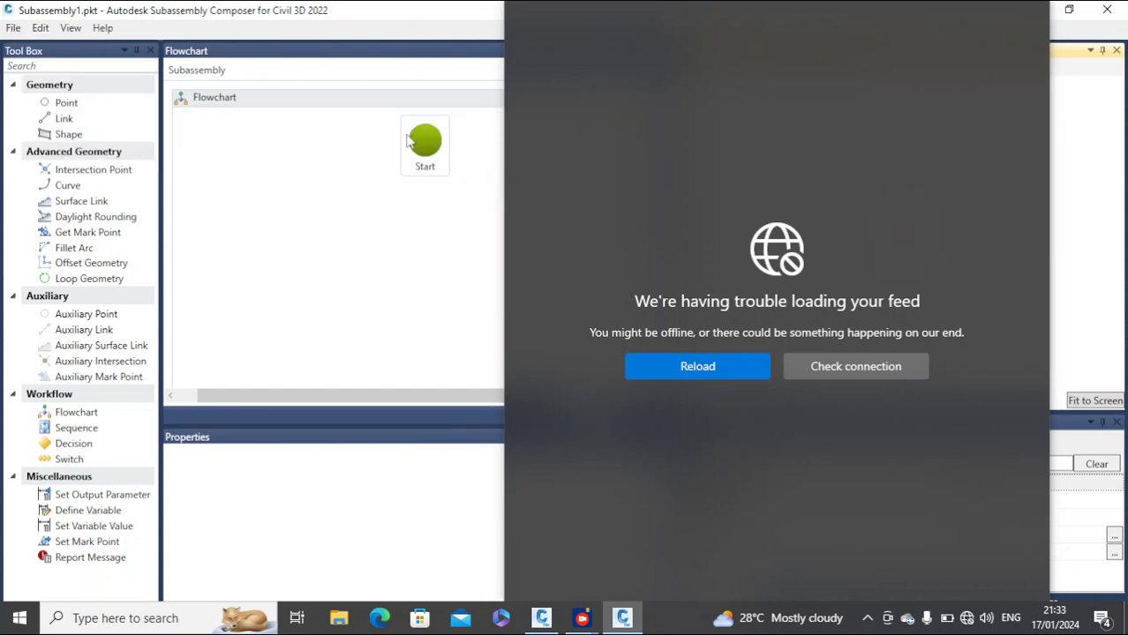
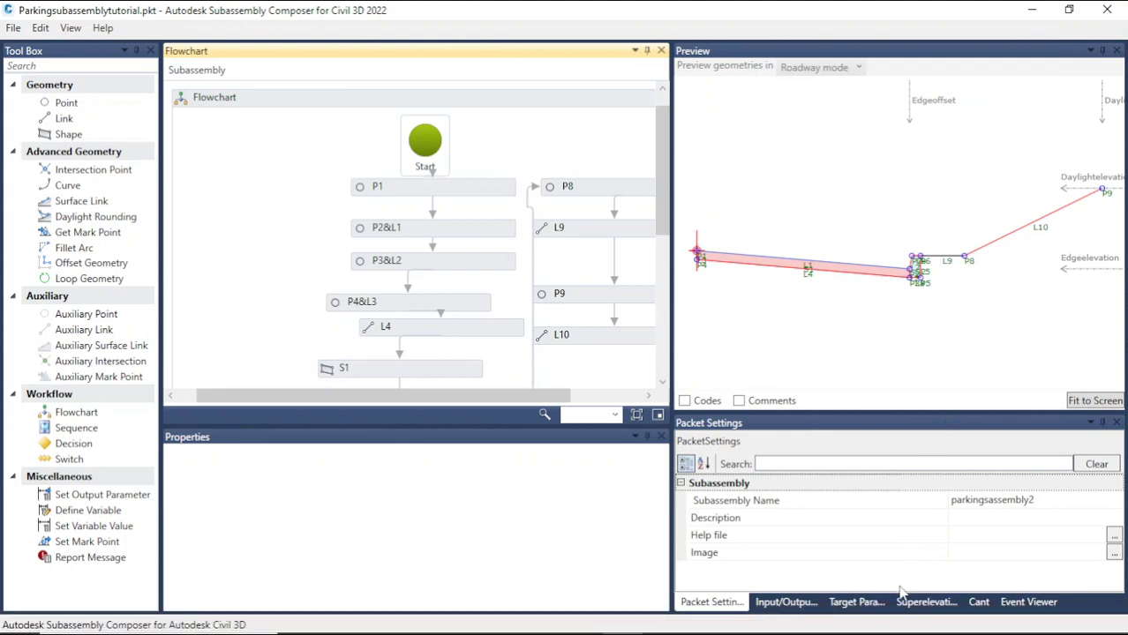
Step: Set the Side input parameter's default value to Right and save the packet
{"action": "left_click", "coordinate": [793, 604]}
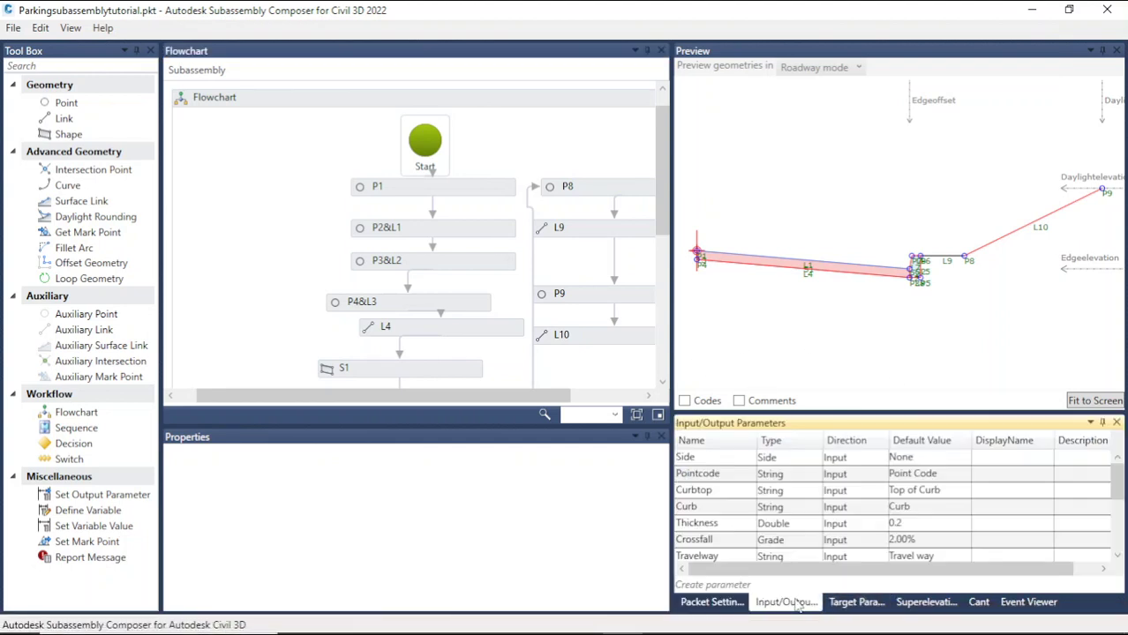
{"action": "left_click", "coordinate": [946, 458]}
{"action": "left_click", "coordinate": [929, 506]}
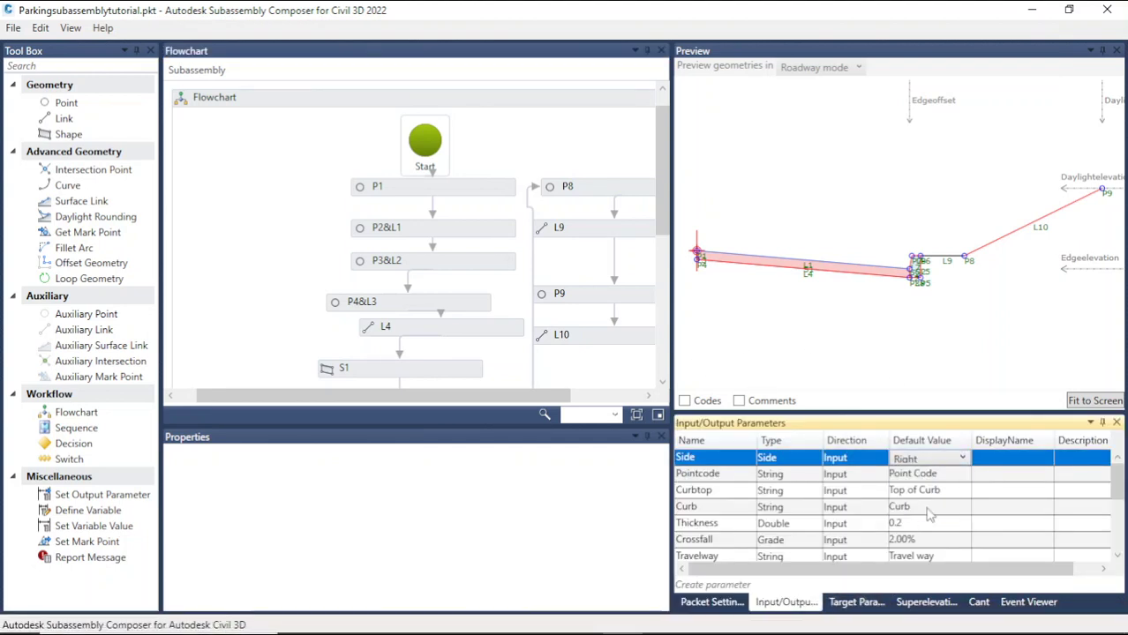
{"action": "left_click", "coordinate": [937, 358]}
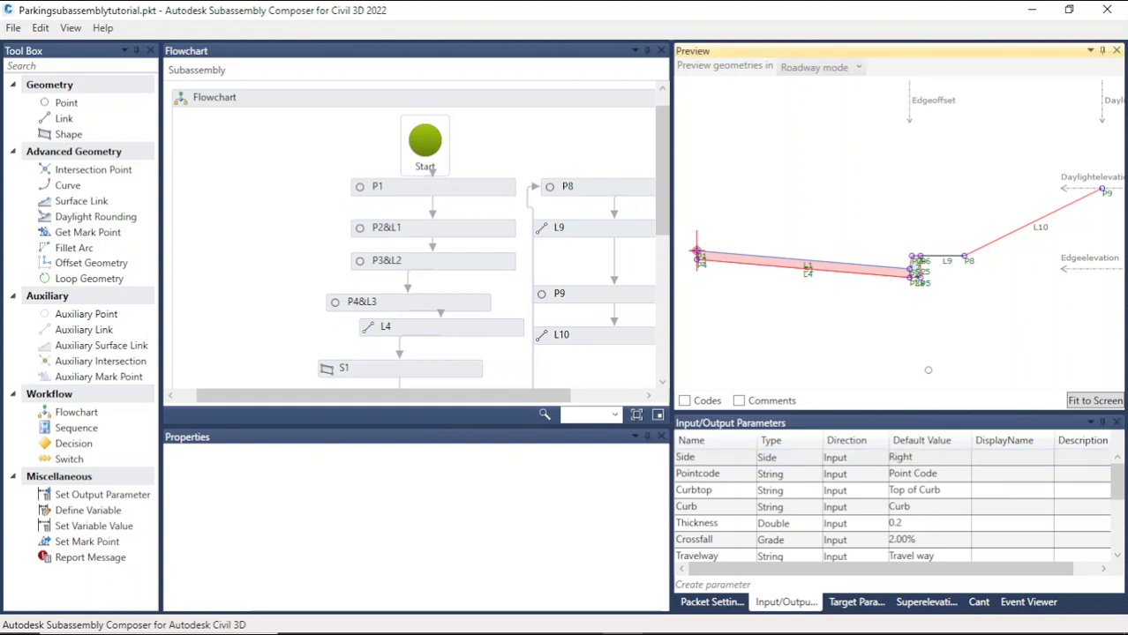
{"action": "left_click", "coordinate": [16, 34]}
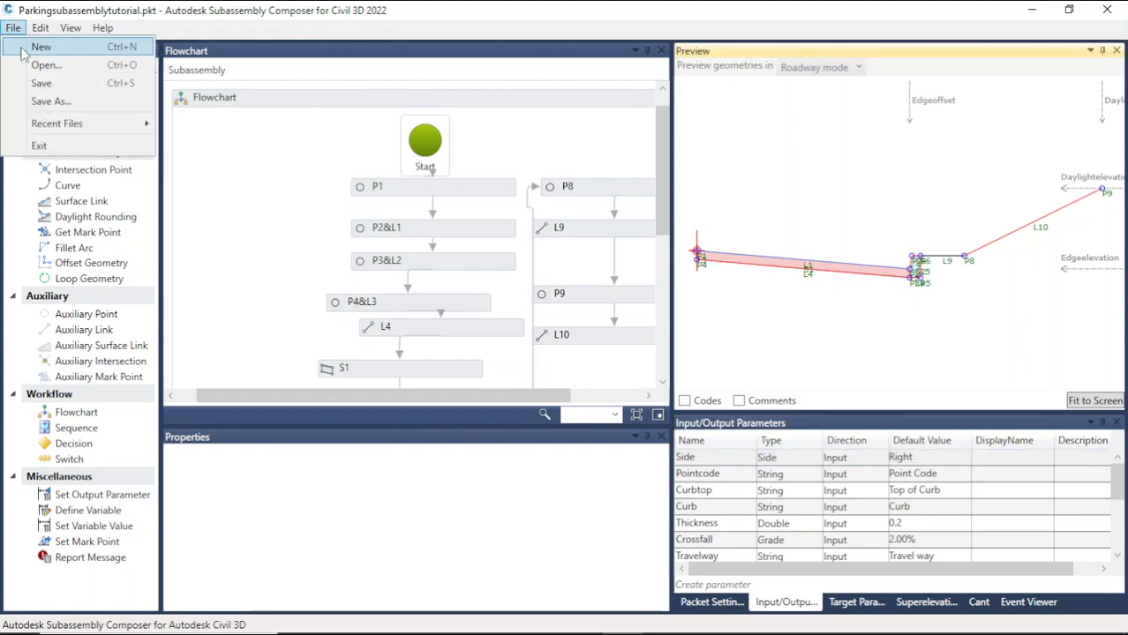
{"action": "left_click", "coordinate": [55, 81]}
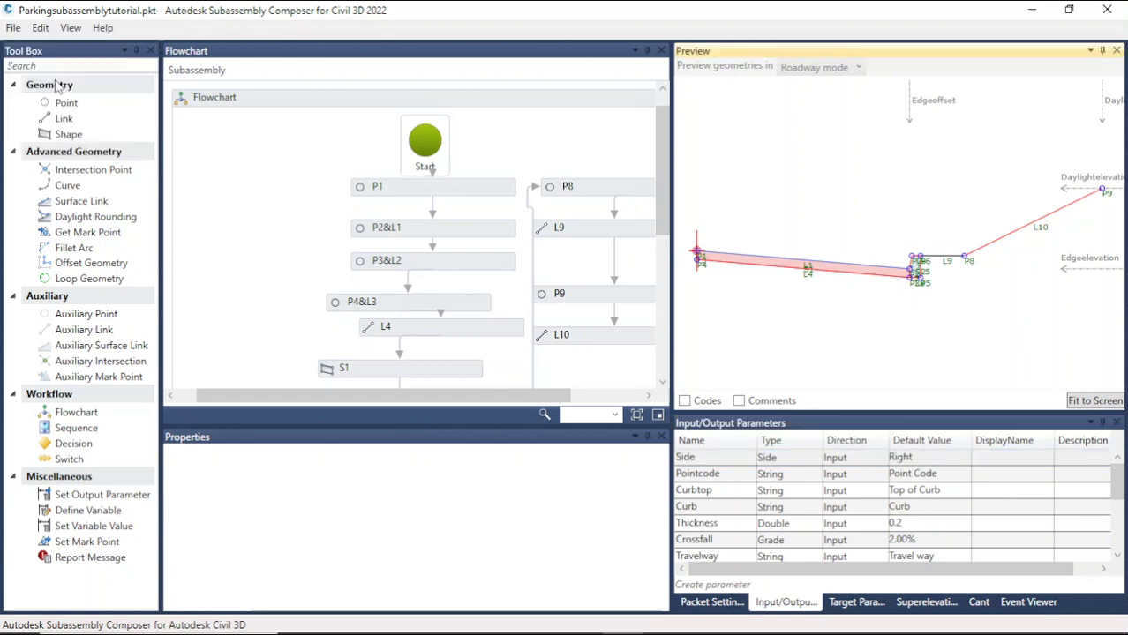
Step: Rename the subassembly to parkingsassembly3 in the packet settings and save the packet
{"action": "left_click", "coordinate": [711, 602]}
{"action": "left_click", "coordinate": [1050, 499]}
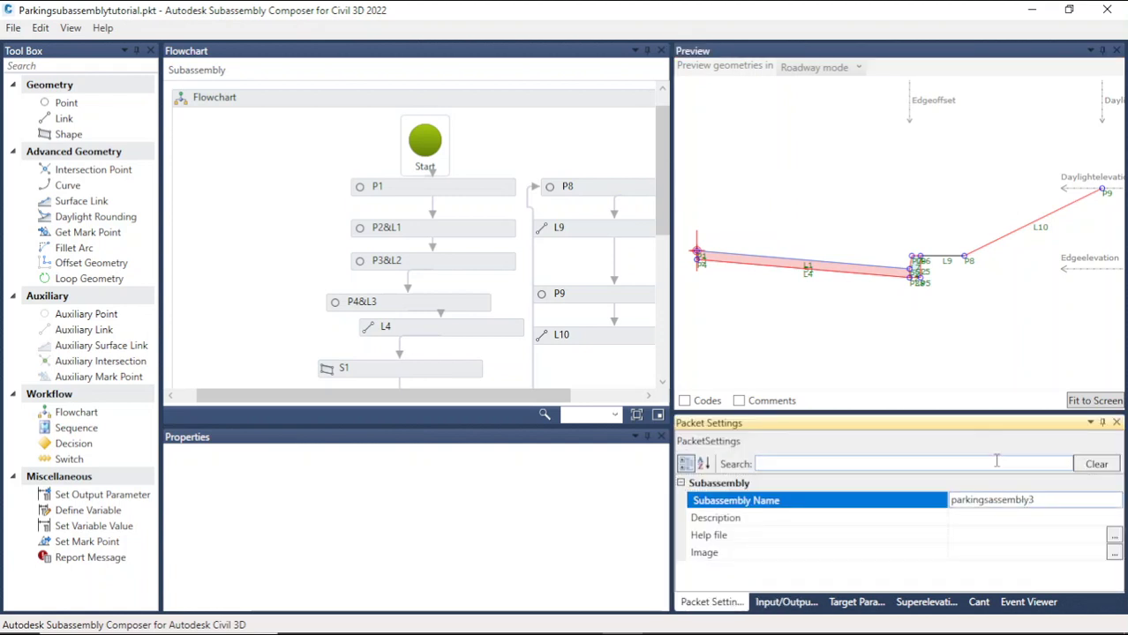
{"action": "left_click", "coordinate": [921, 363]}
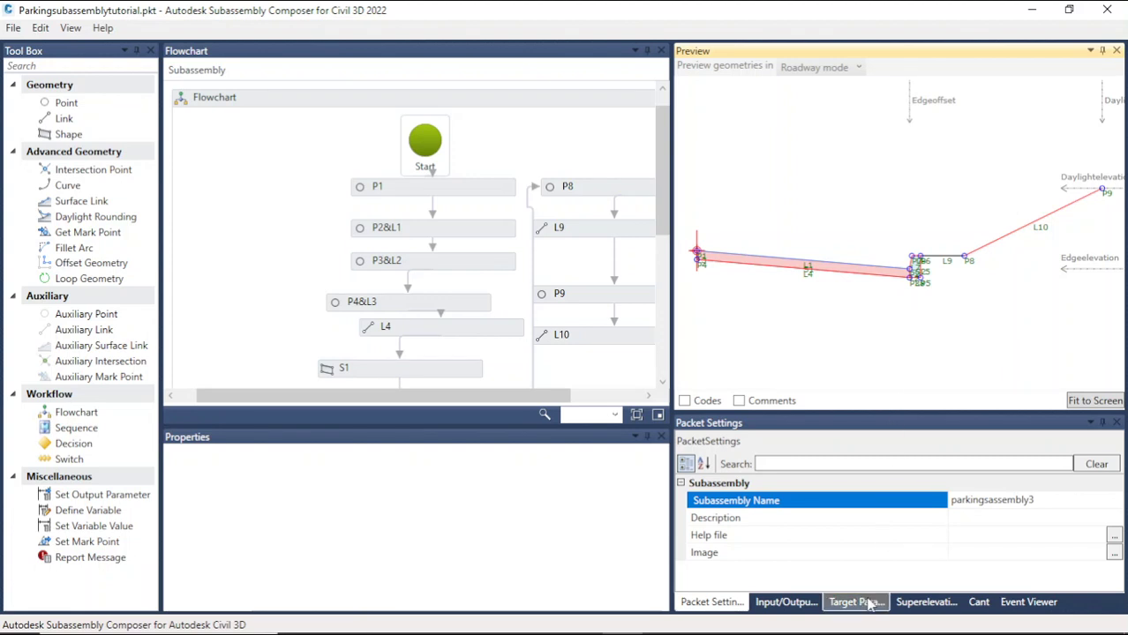
{"action": "left_click", "coordinate": [805, 607]}
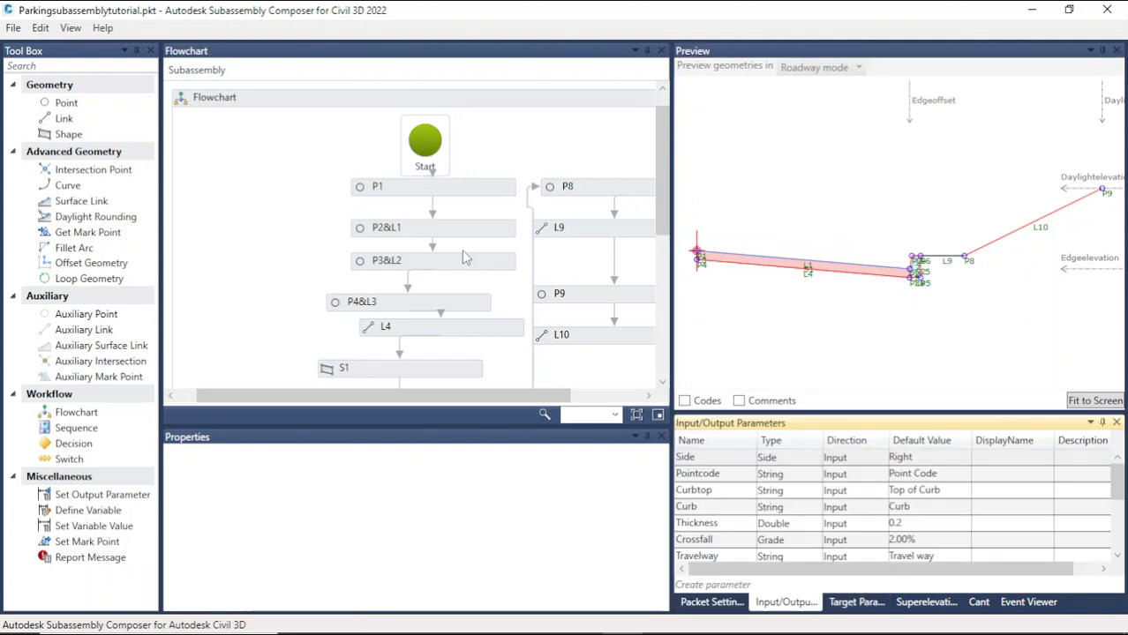
{"action": "left_click", "coordinate": [12, 28]}
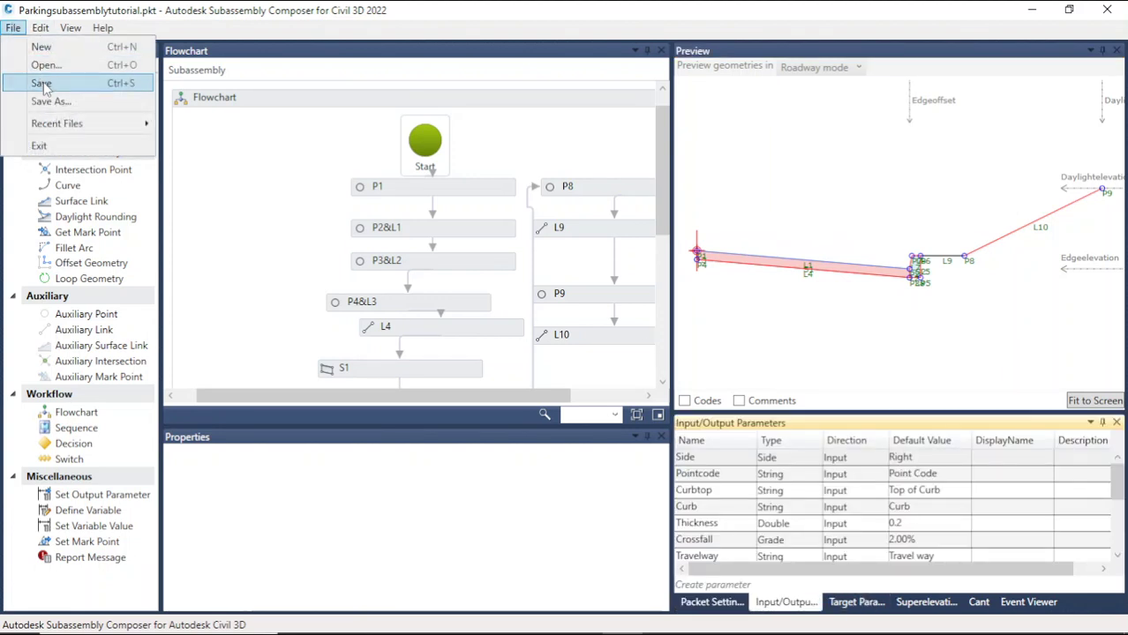
{"action": "left_click", "coordinate": [31, 83]}
Step: Switch back to Civil 3D and delete the existing parking subassembly attached to the assembly
{"action": "left_click", "coordinate": [1121, 9]}
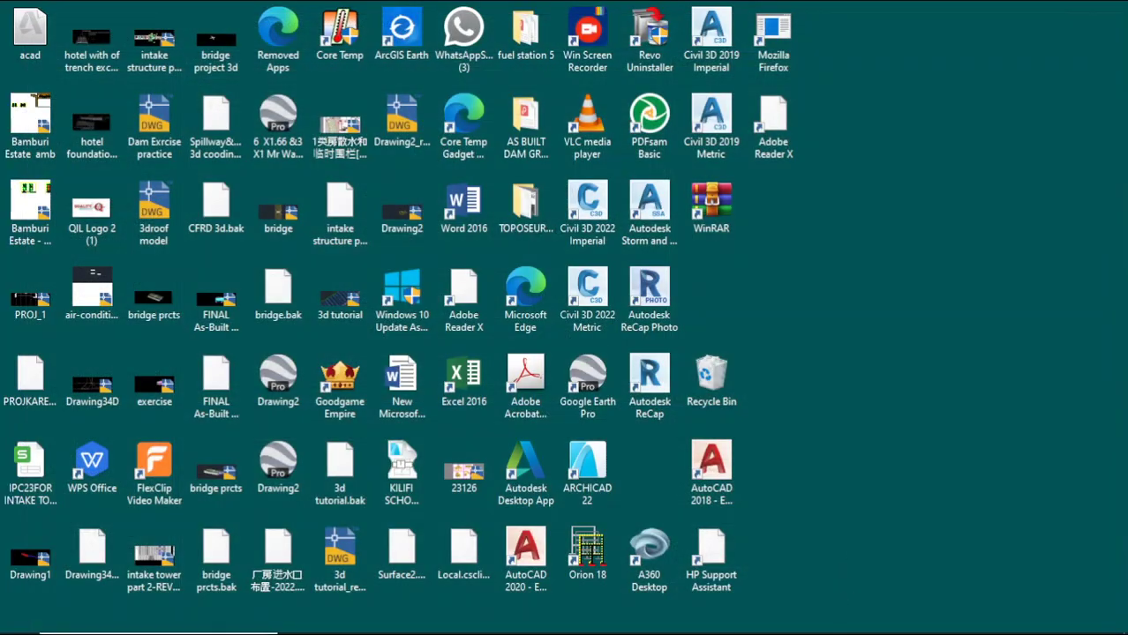
{"action": "left_click", "coordinate": [540, 620]}
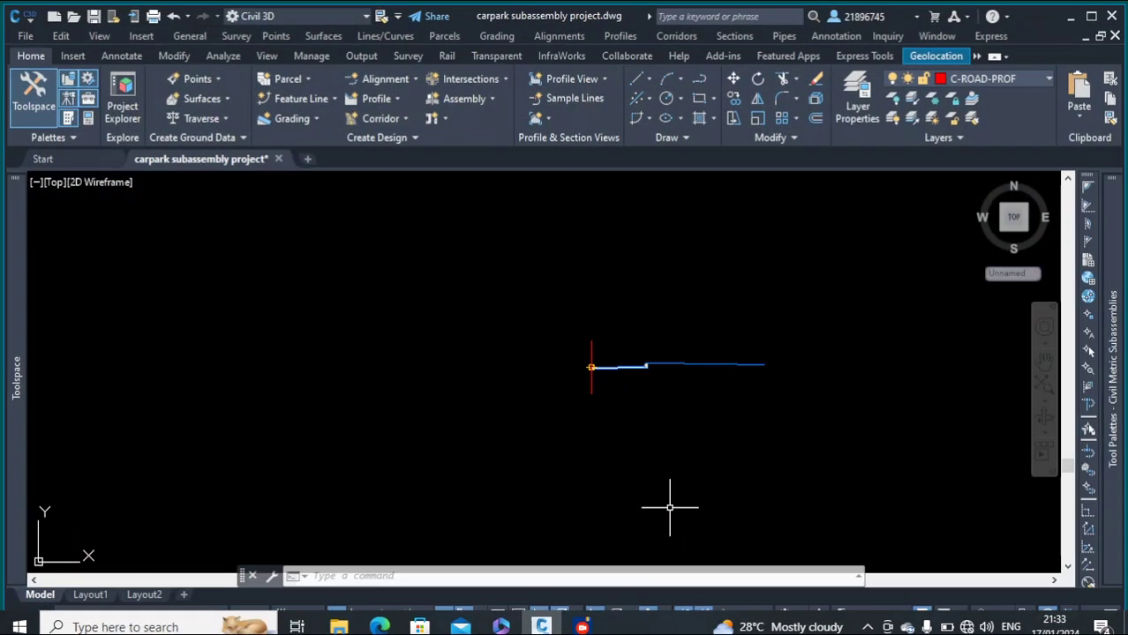
{"action": "left_click", "coordinate": [756, 408]}
{"action": "left_click", "coordinate": [659, 292]}
{"action": "key", "text": "Delete"}
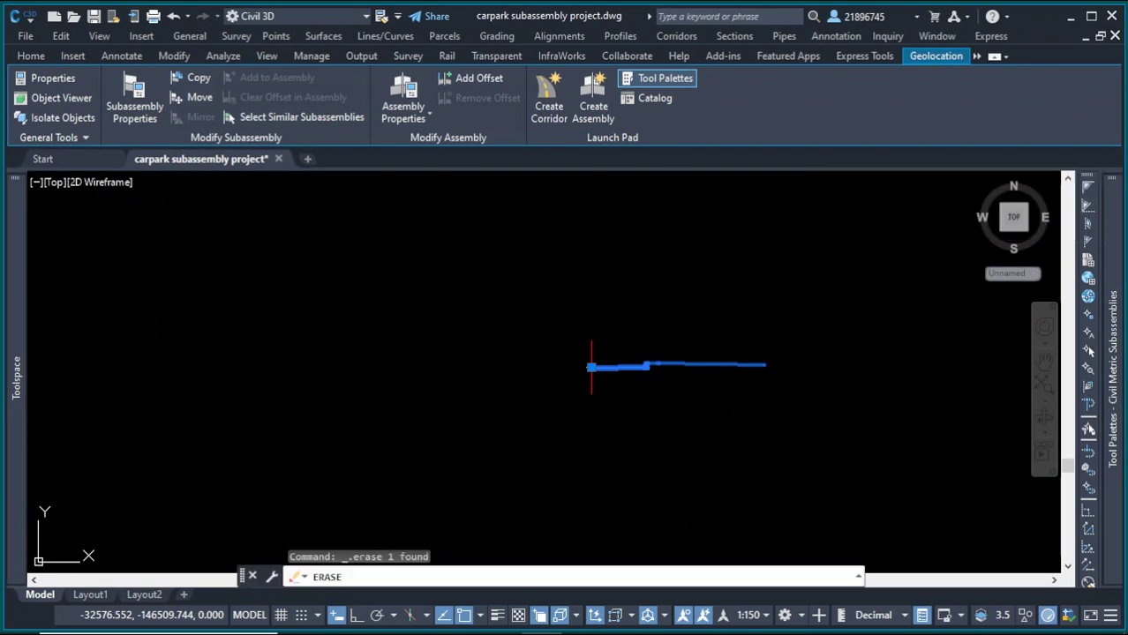
{"action": "mouse_move", "coordinate": [1106, 325]}
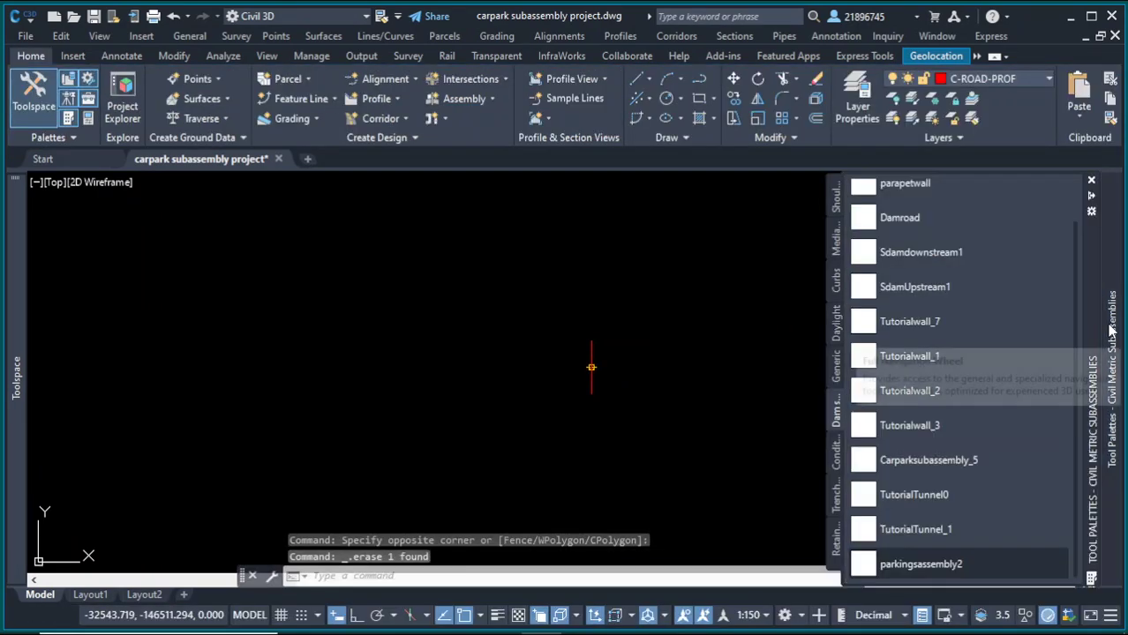
{"action": "left_click", "coordinate": [920, 564]}
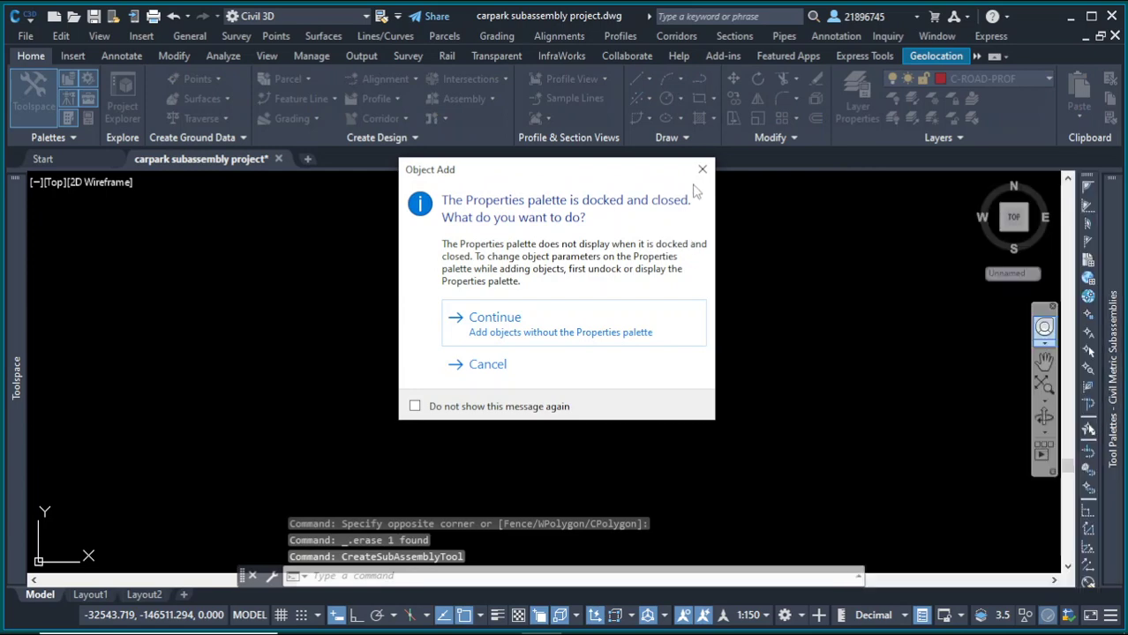
{"action": "left_click", "coordinate": [498, 319]}
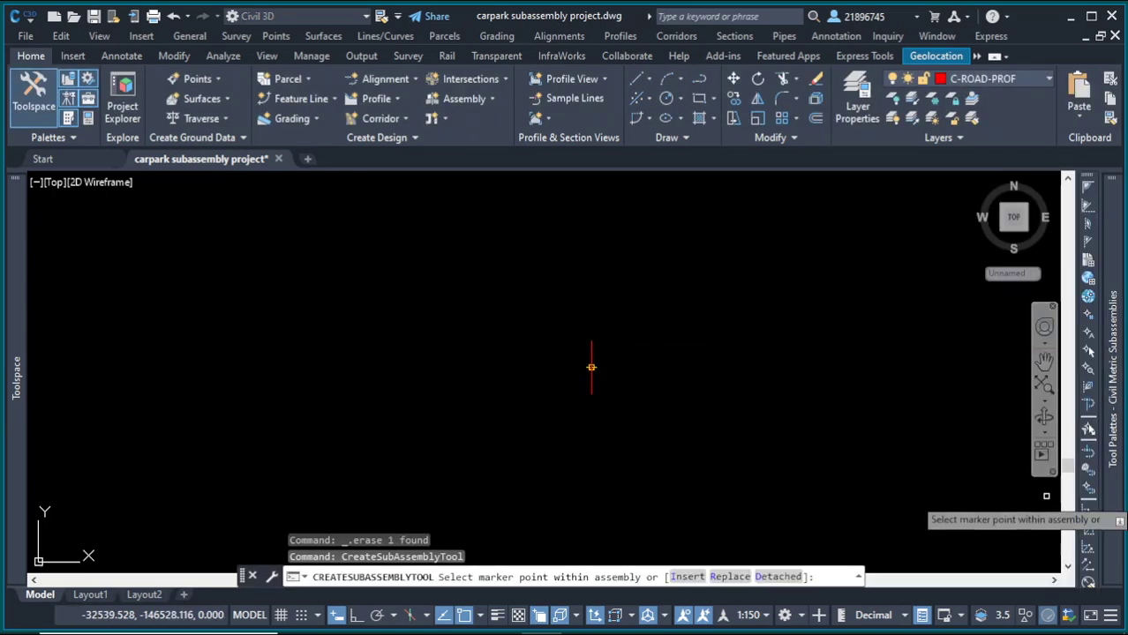
Step: Delete the parkingsassembly2 tool from the tool palette
{"action": "mouse_move", "coordinate": [1110, 388]}
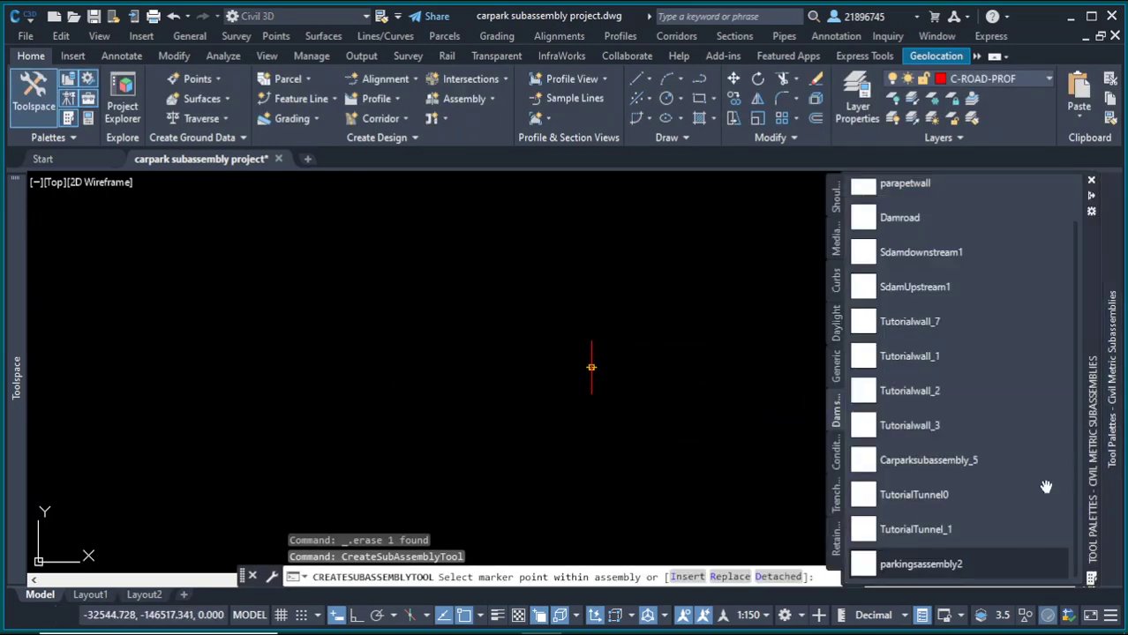
{"action": "right_click", "coordinate": [1011, 565]}
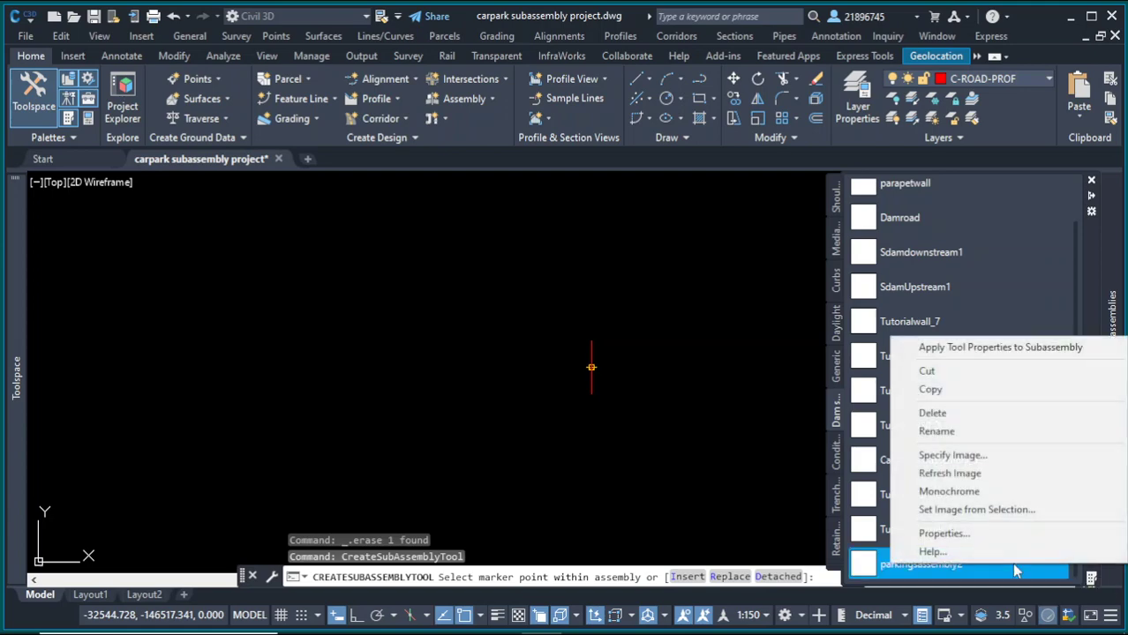
{"action": "left_click", "coordinate": [958, 414]}
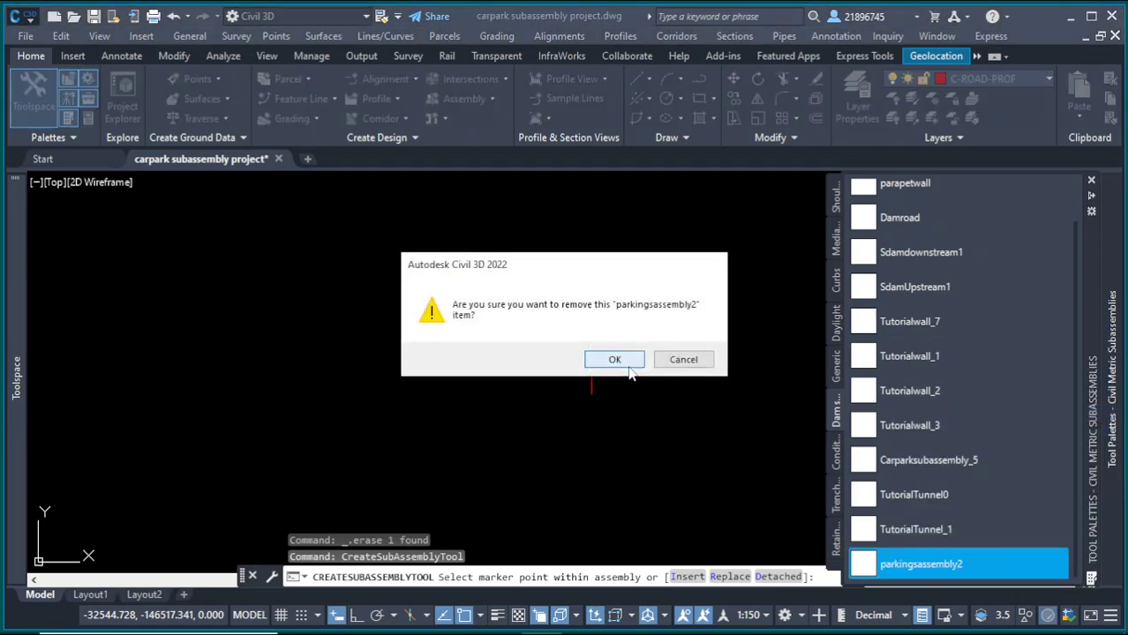
{"action": "left_click", "coordinate": [628, 365]}
Step: Import subassemblies from Parkingsubassemblytutorial.pkt into the Dam subassemblies tool palette
{"action": "left_click", "coordinate": [1091, 214]}
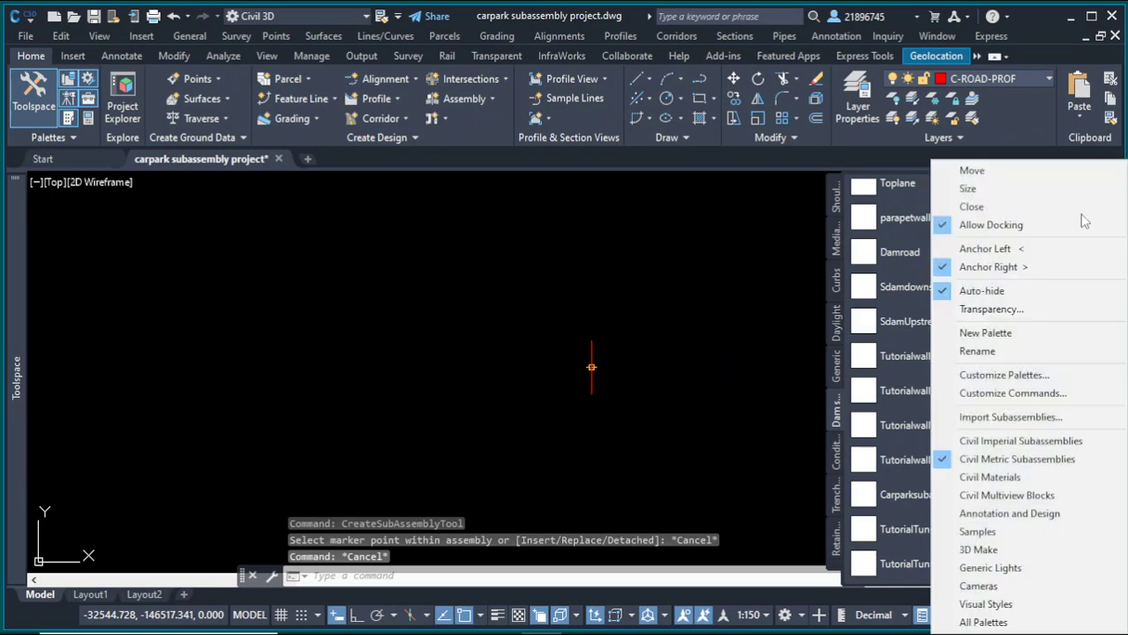
{"action": "left_click", "coordinate": [1011, 416]}
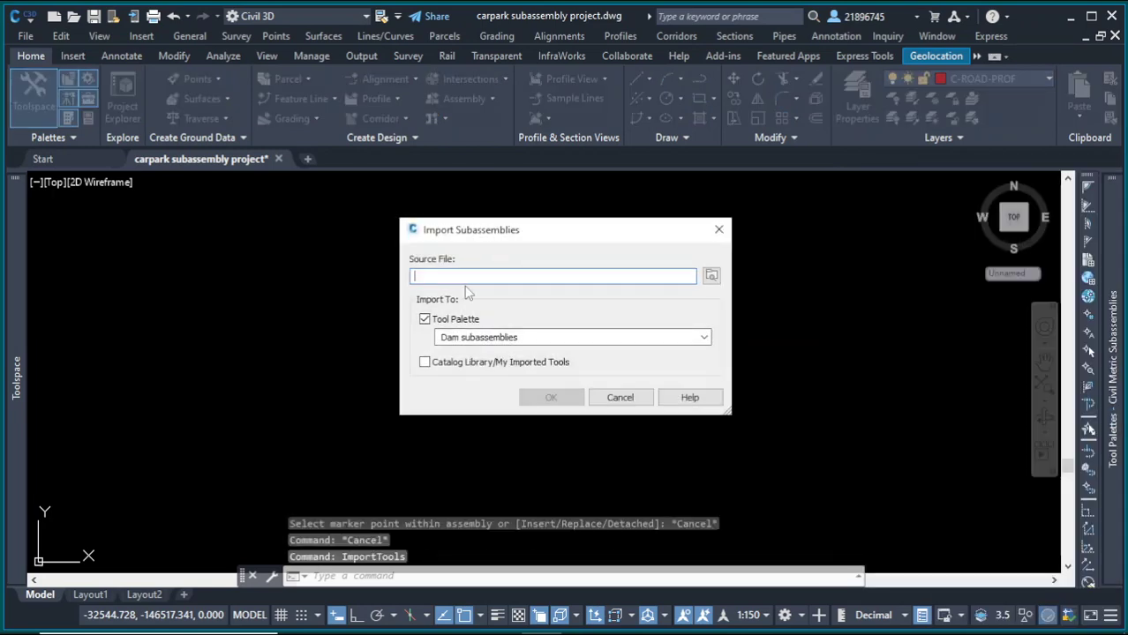
{"action": "left_click", "coordinate": [711, 276]}
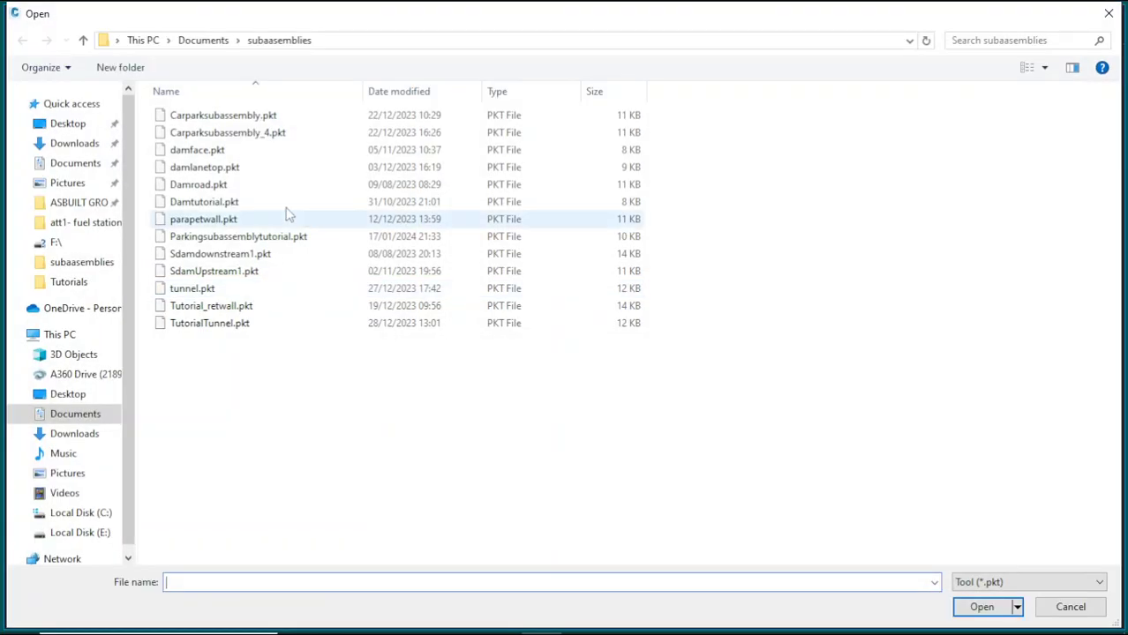
{"action": "left_click", "coordinate": [265, 237]}
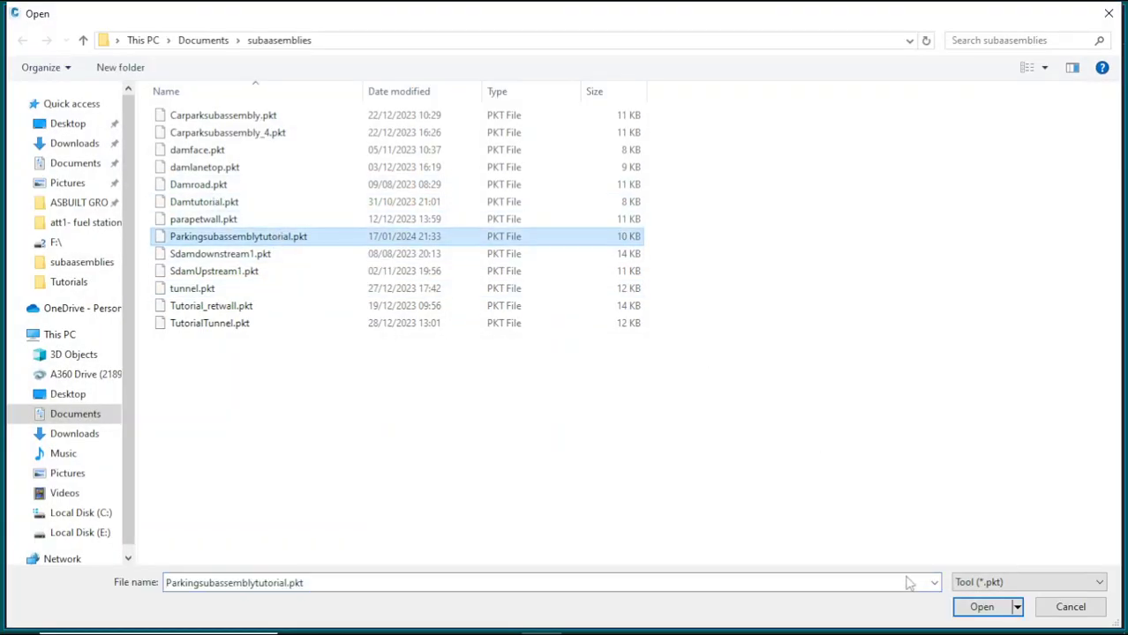
{"action": "left_click", "coordinate": [980, 607]}
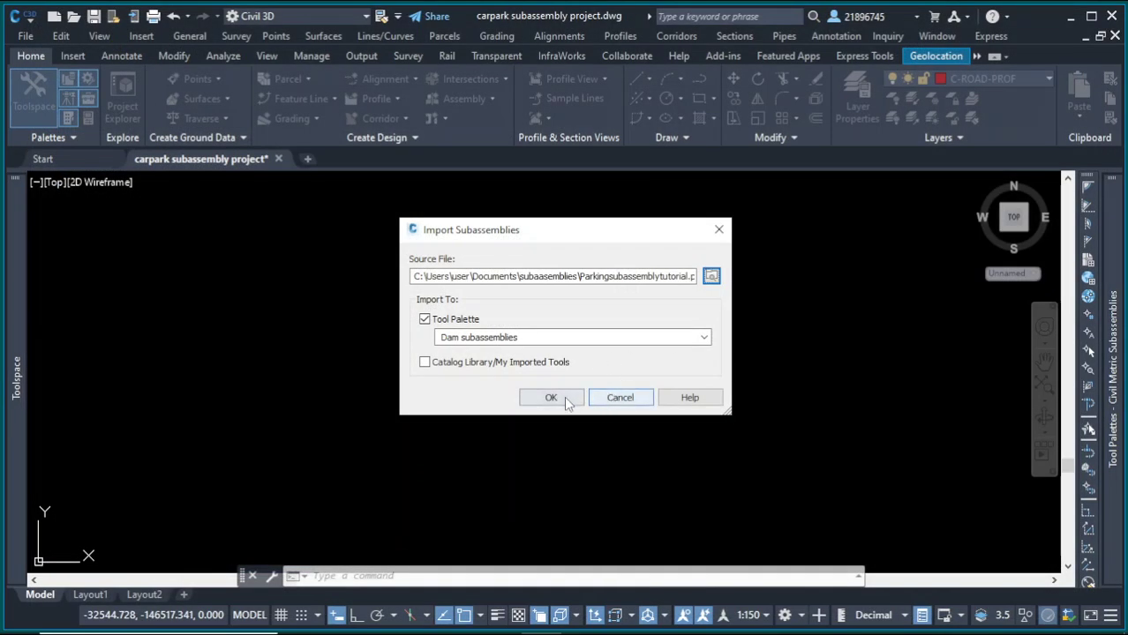
{"action": "key", "text": "Return"}
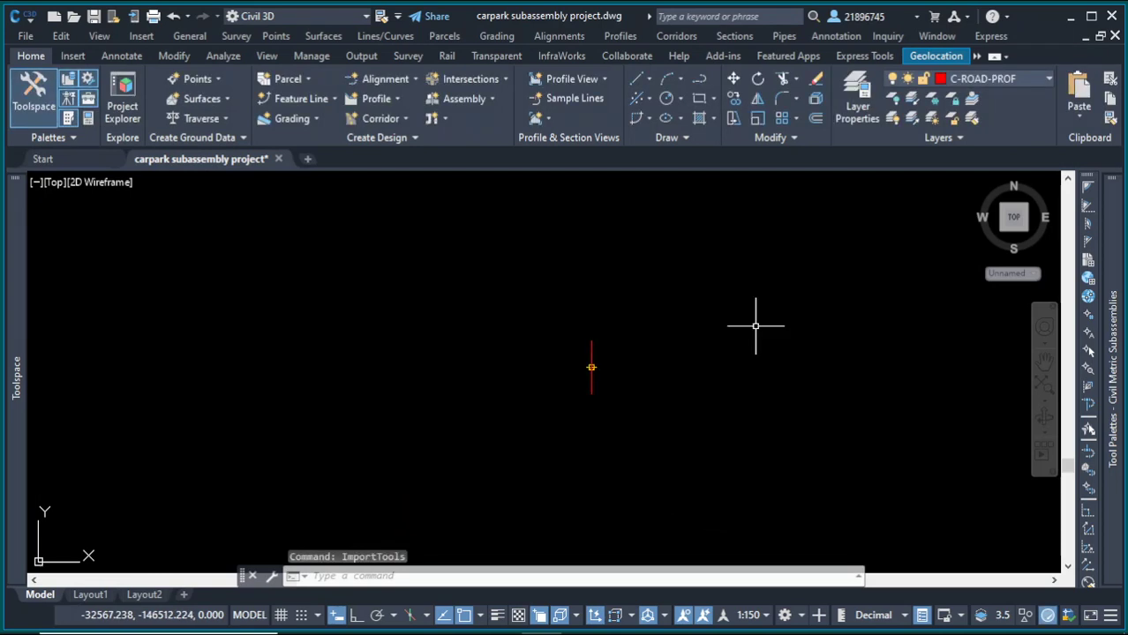
Step: Attach the newly imported parking subassembly from the palette to the assembly marker point on both sides
{"action": "mouse_move", "coordinate": [1117, 378]}
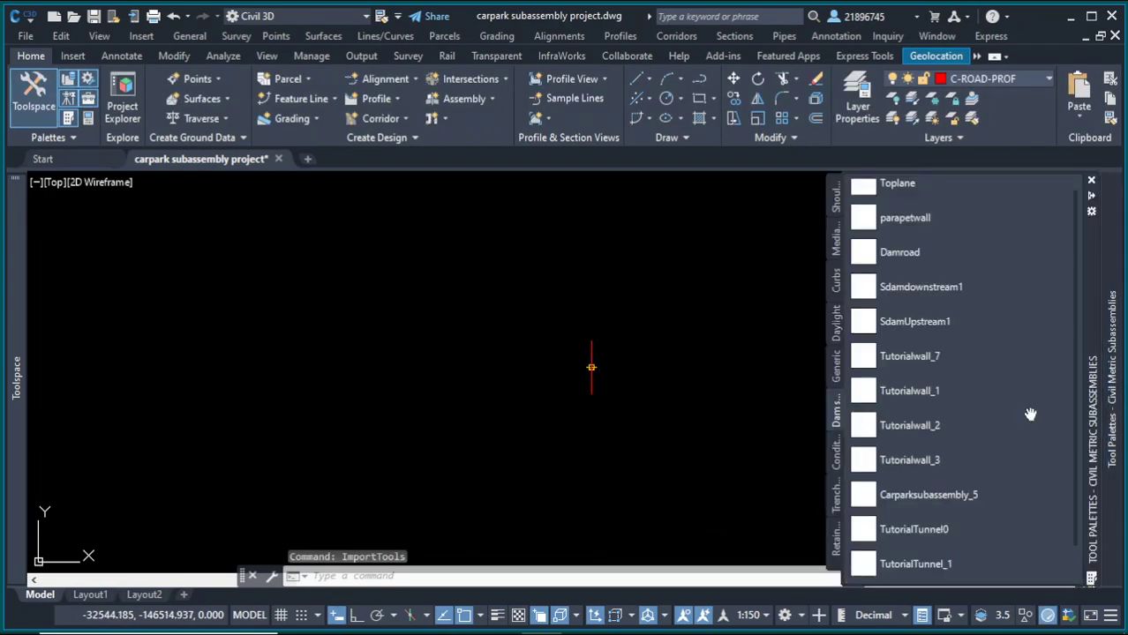
{"action": "scroll", "coordinate": [1027, 413], "scroll_direction": "down", "scroll_amount": 1}
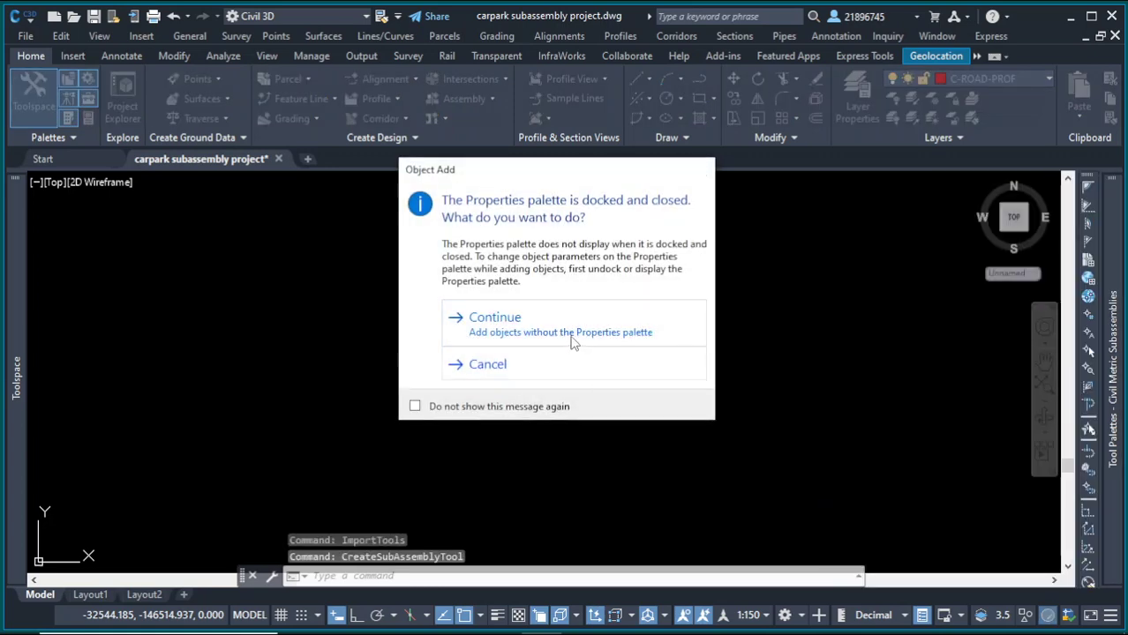
{"action": "left_click", "coordinate": [572, 343]}
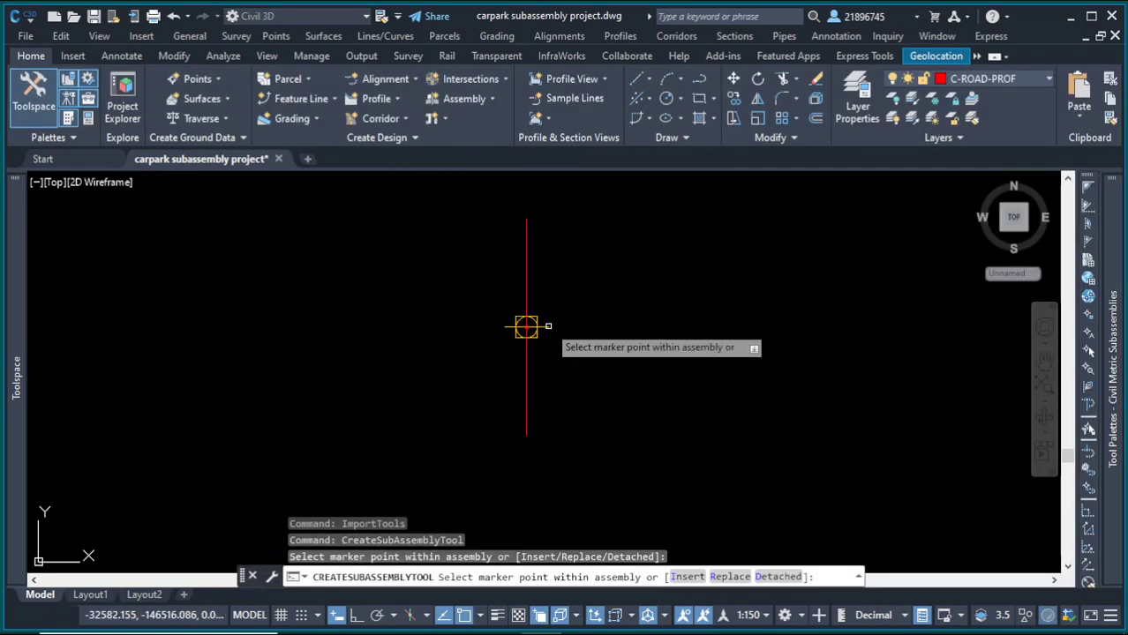
{"action": "left_click", "coordinate": [527, 326]}
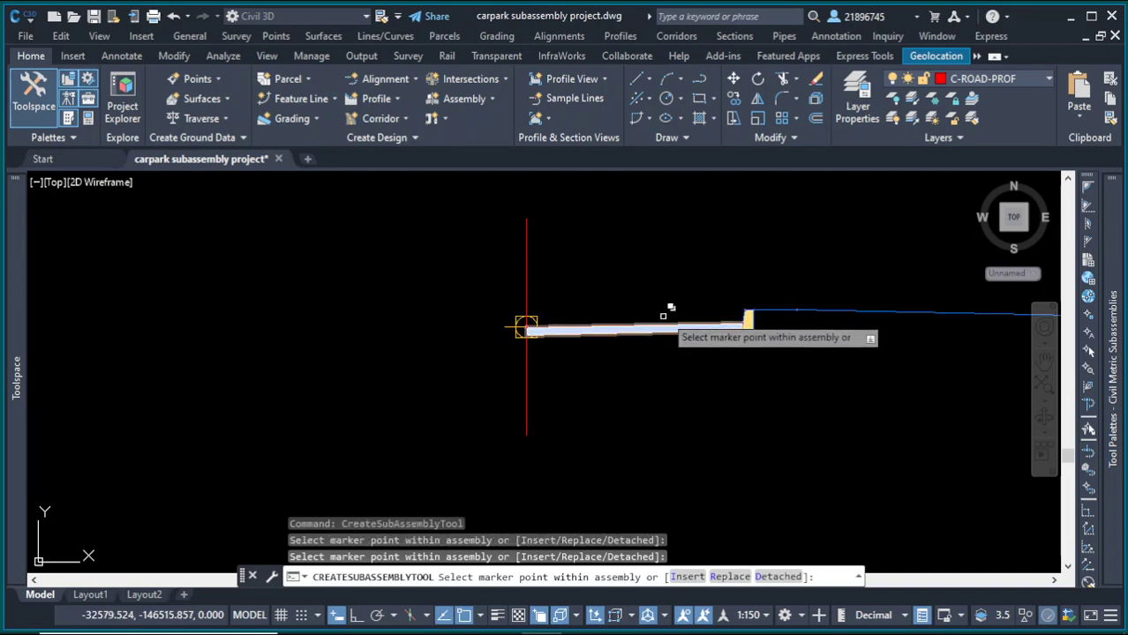
{"action": "left_click", "coordinate": [505, 326]}
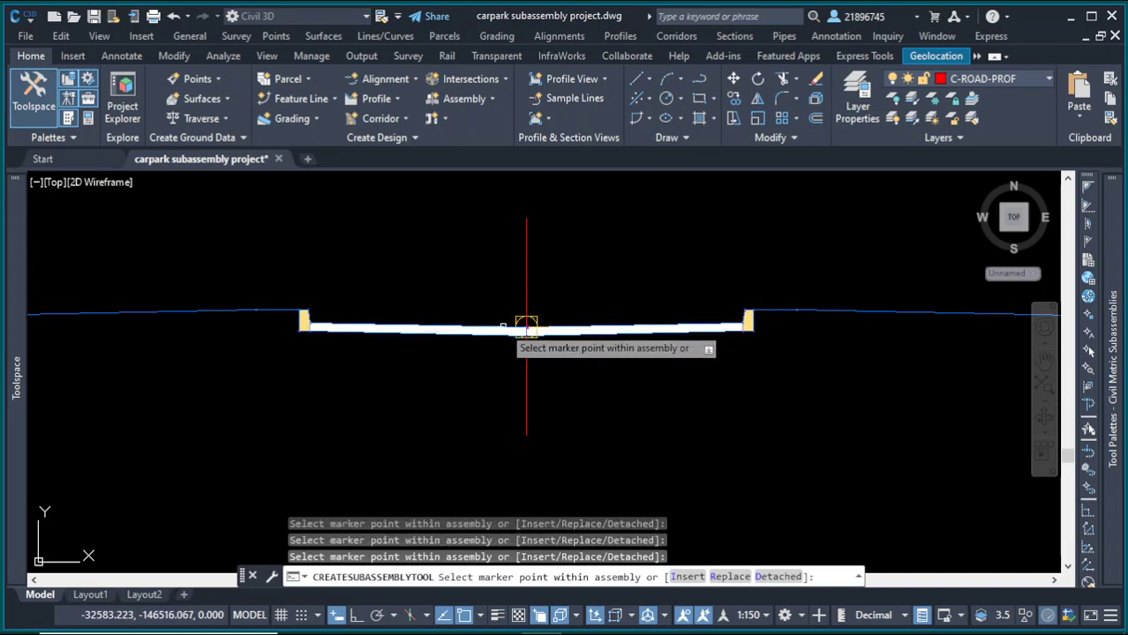
{"action": "right_click", "coordinate": [600, 278]}
{"action": "left_click", "coordinate": [632, 284]}
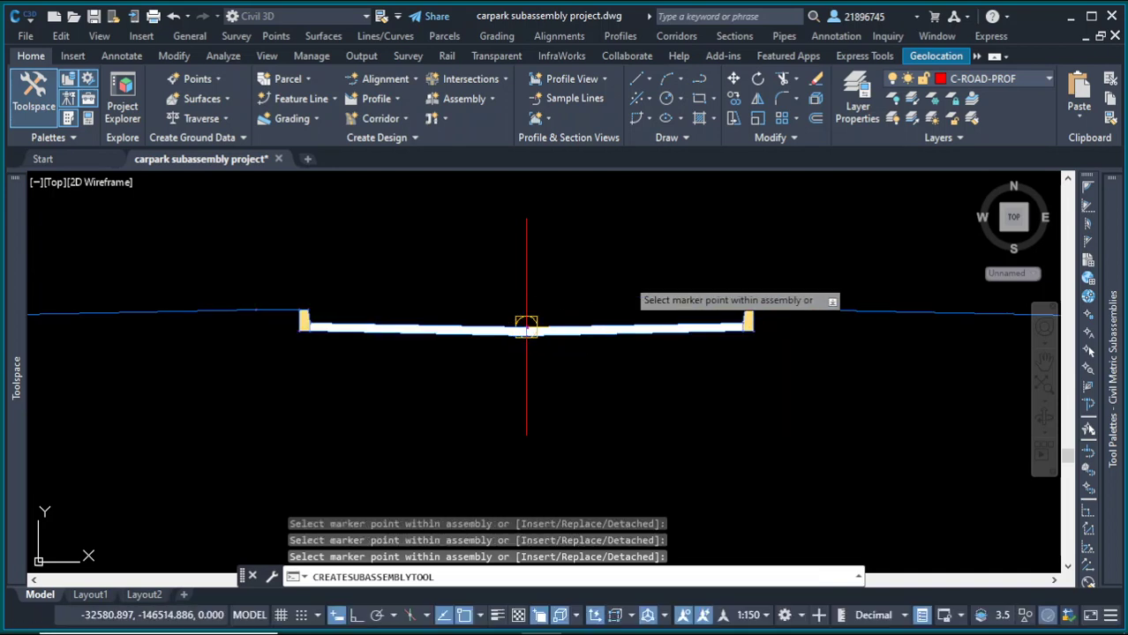
Step: Zoom out to examine the carpark site plan in the drawing
{"action": "scroll", "coordinate": [706, 327], "scroll_direction": "down", "scroll_amount": 4}
{"action": "scroll", "coordinate": [751, 353], "scroll_direction": "down", "scroll_amount": 5}
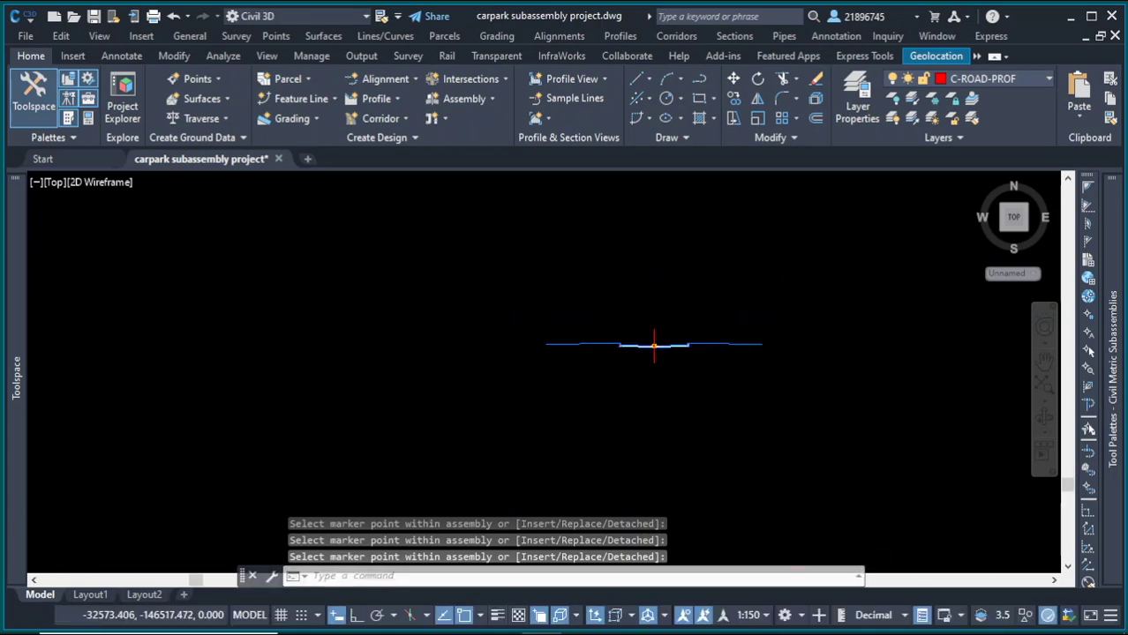
{"action": "scroll", "coordinate": [741, 353], "scroll_direction": "up", "scroll_amount": 5}
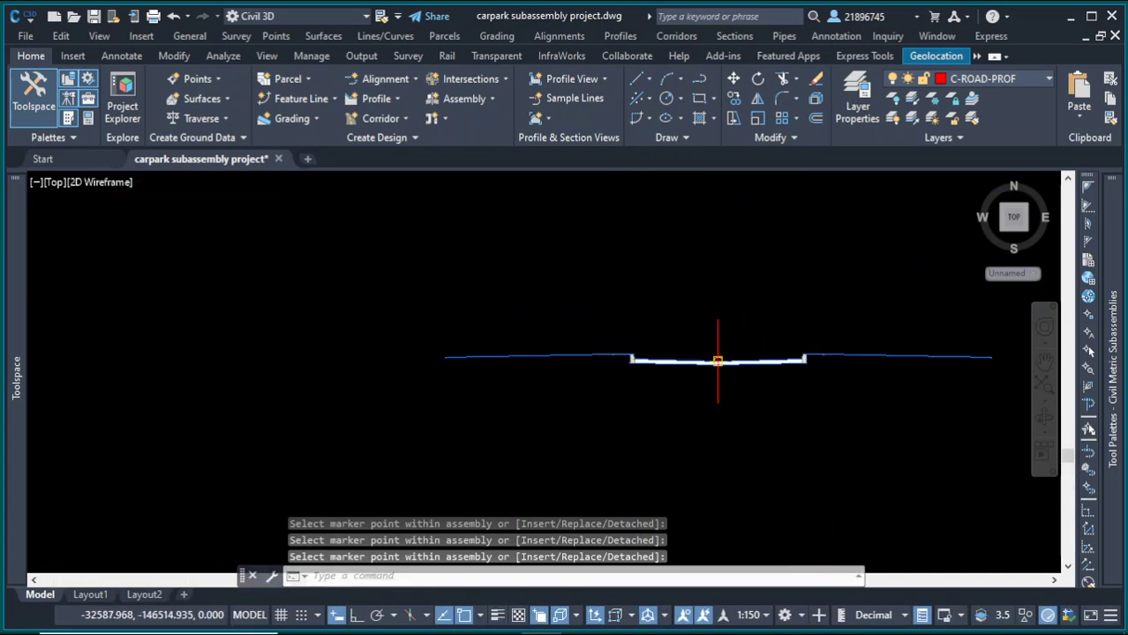
{"action": "scroll", "coordinate": [717, 353], "scroll_direction": "down", "scroll_amount": 5}
{"action": "scroll", "coordinate": [589, 320], "scroll_direction": "down", "scroll_amount": 2}
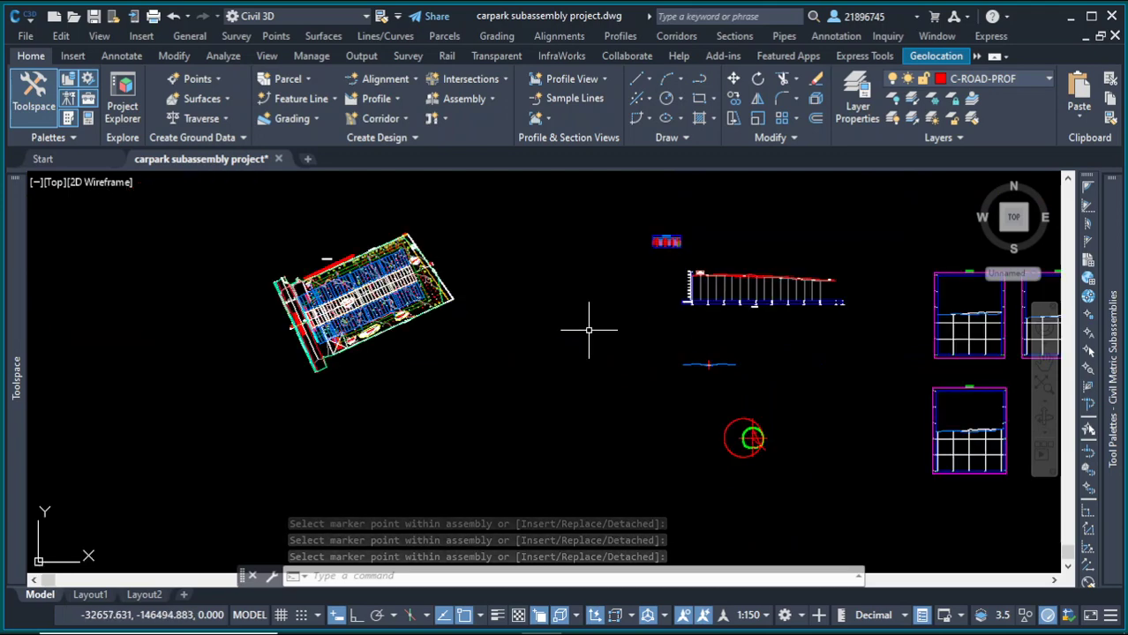
{"action": "scroll", "coordinate": [480, 287], "scroll_direction": "up", "scroll_amount": 4}
{"action": "left_click", "coordinate": [629, 236]}
{"action": "left_click", "coordinate": [601, 222]}
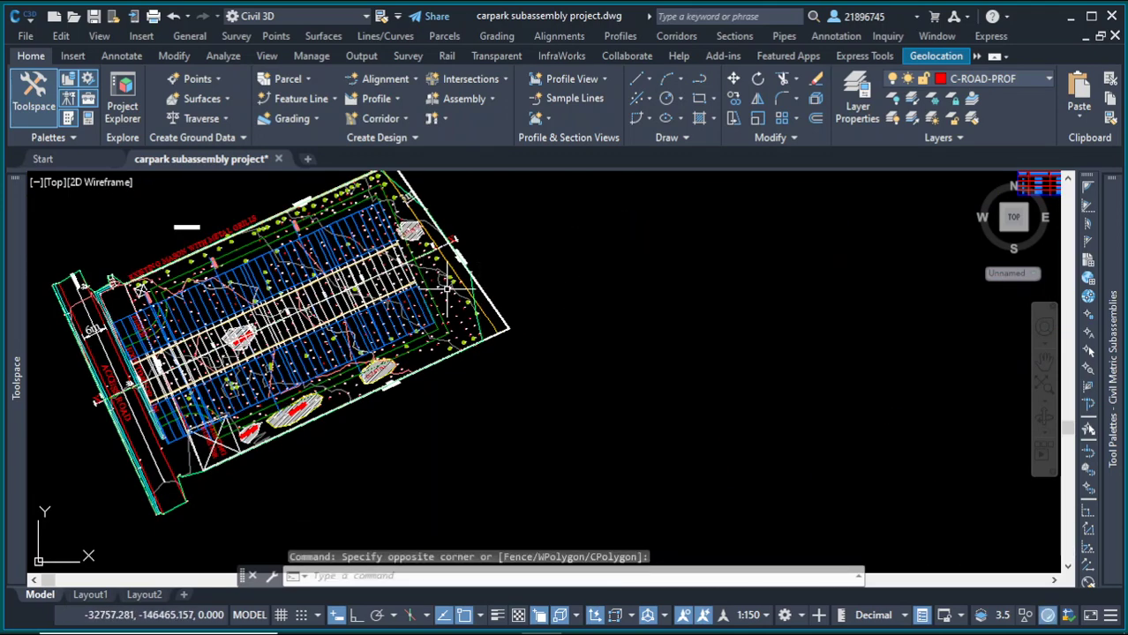
{"action": "scroll", "coordinate": [448, 287], "scroll_direction": "down", "scroll_amount": 3}
{"action": "scroll", "coordinate": [424, 287], "scroll_direction": "up", "scroll_amount": 3}
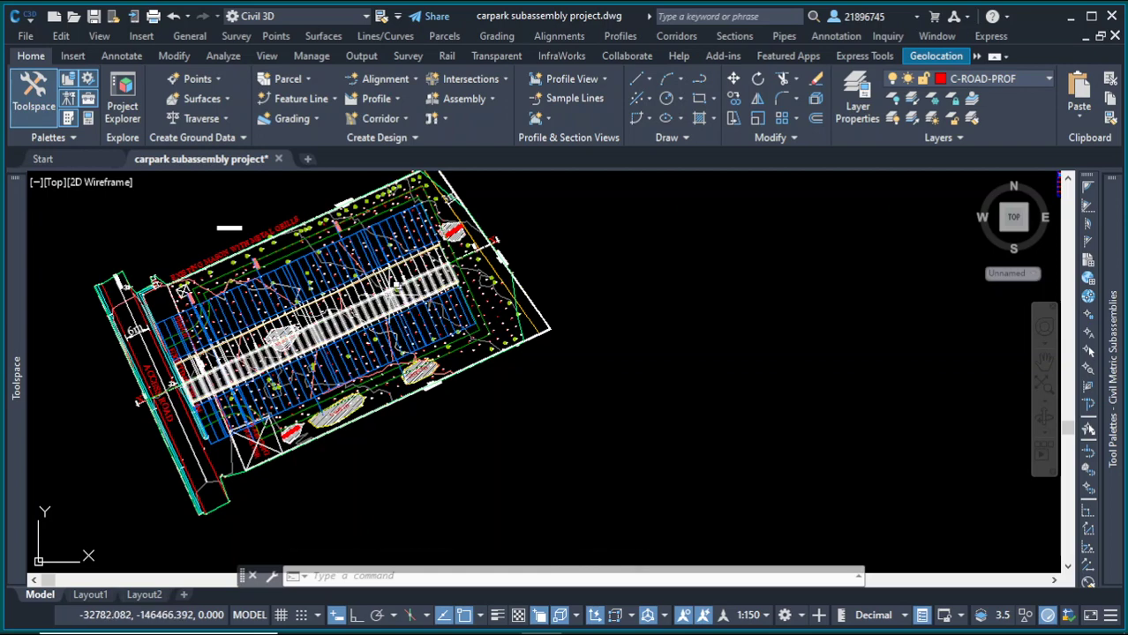
Step: Erase the existing assembly and its attached subassemblies from the drawing
{"action": "scroll", "coordinate": [361, 251], "scroll_direction": "up", "scroll_amount": 5}
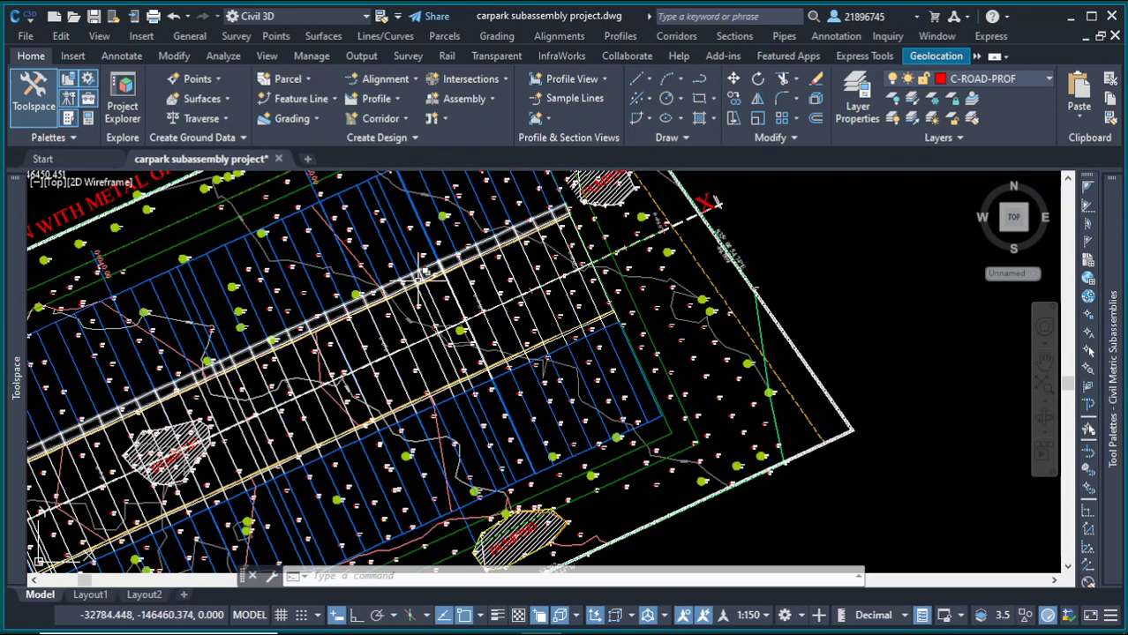
{"action": "scroll", "coordinate": [529, 264], "scroll_direction": "down", "scroll_amount": 7}
{"action": "left_click", "coordinate": [810, 250]}
{"action": "left_click", "coordinate": [592, 199]}
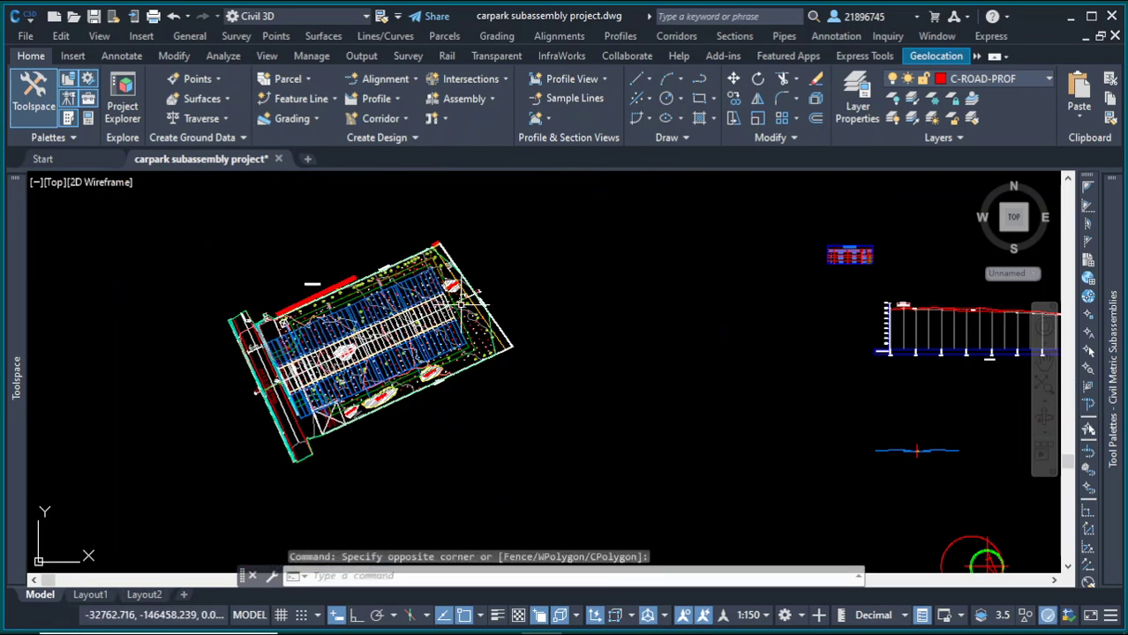
{"action": "scroll", "coordinate": [406, 287], "scroll_direction": "down", "scroll_amount": 4}
{"action": "scroll", "coordinate": [655, 365], "scroll_direction": "up", "scroll_amount": 10}
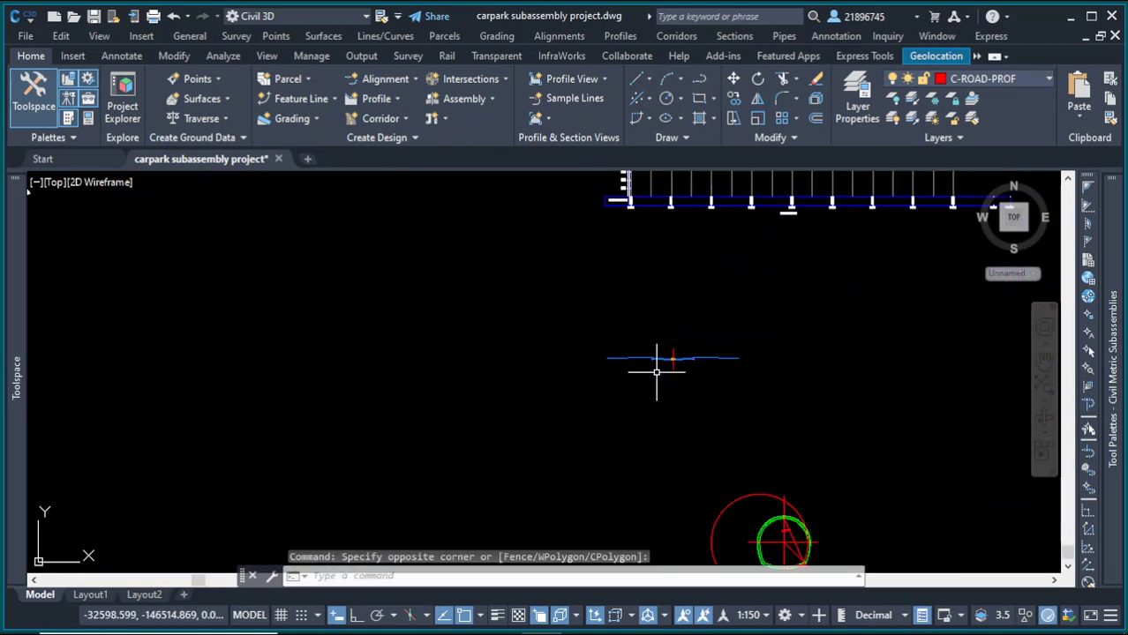
{"action": "left_click", "coordinate": [686, 361]}
{"action": "left_click", "coordinate": [578, 281]}
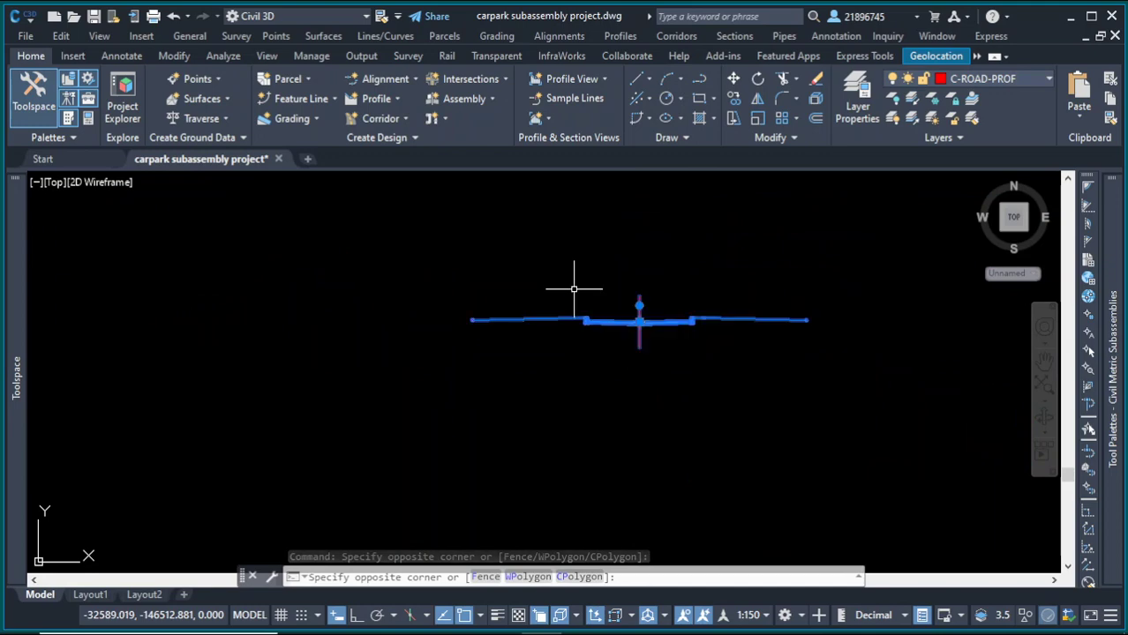
{"action": "key", "text": "Delete"}
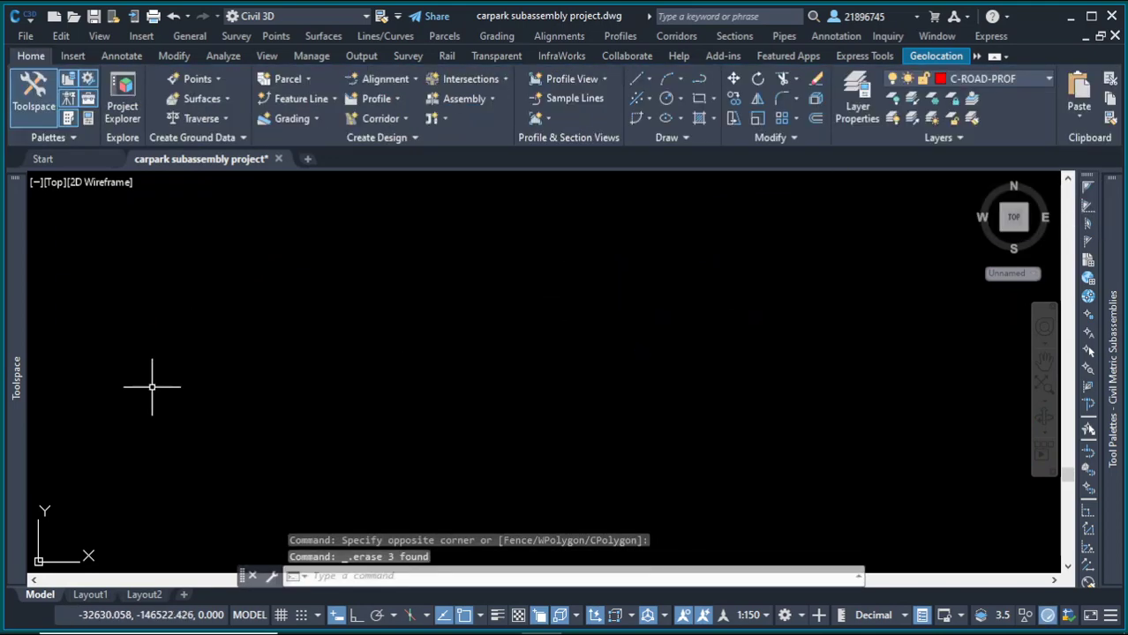
Step: Select the Parking corridor from the prospector tree and erase it
{"action": "mouse_move", "coordinate": [22, 360]}
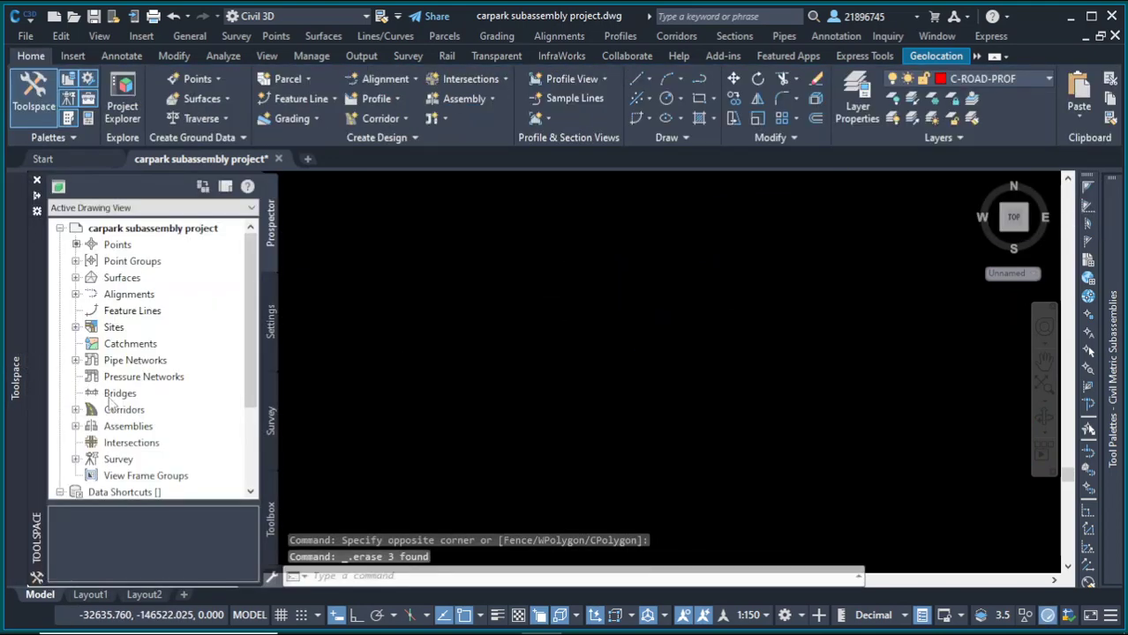
{"action": "scroll", "coordinate": [112, 401], "scroll_direction": "down", "scroll_amount": 3}
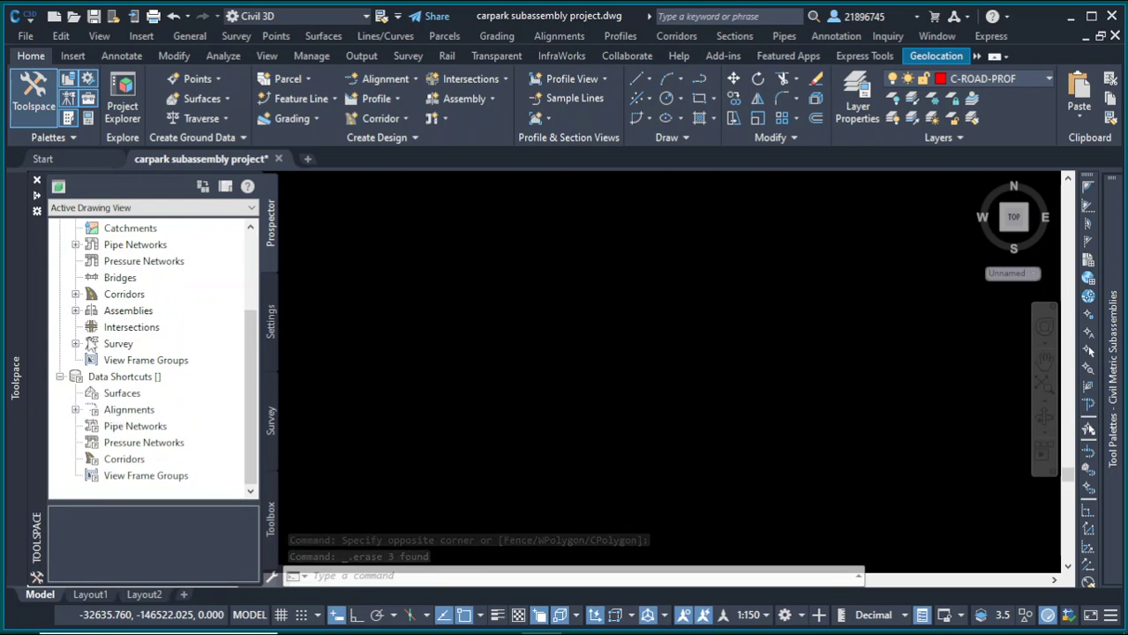
{"action": "left_click", "coordinate": [75, 295]}
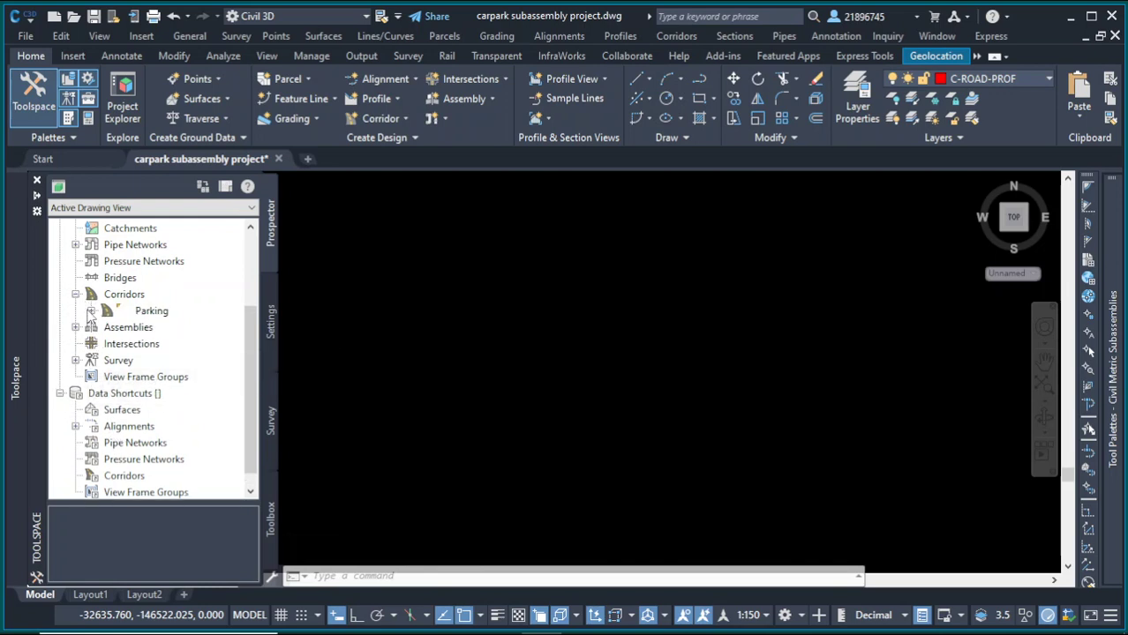
{"action": "right_click", "coordinate": [111, 313]}
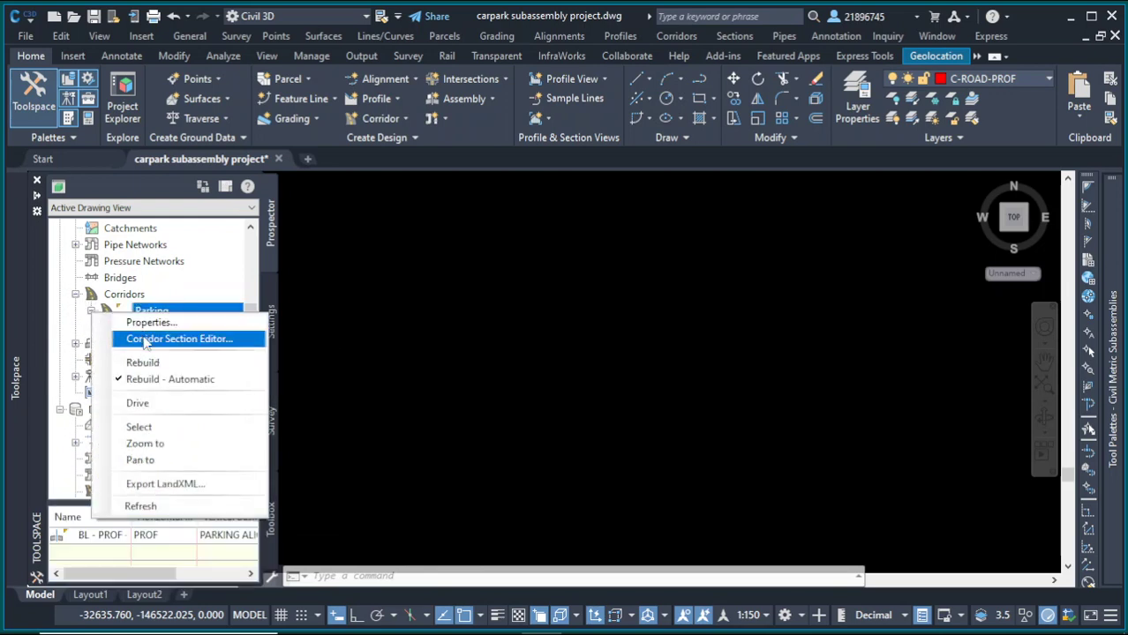
{"action": "left_click", "coordinate": [144, 427]}
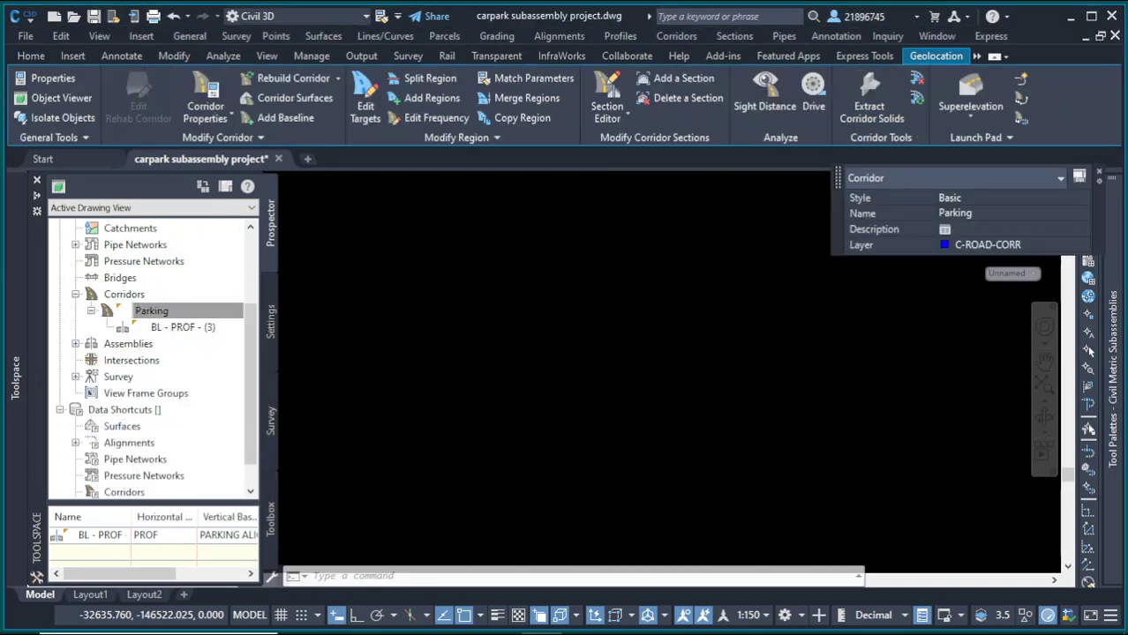
{"action": "key", "text": "Escape"}
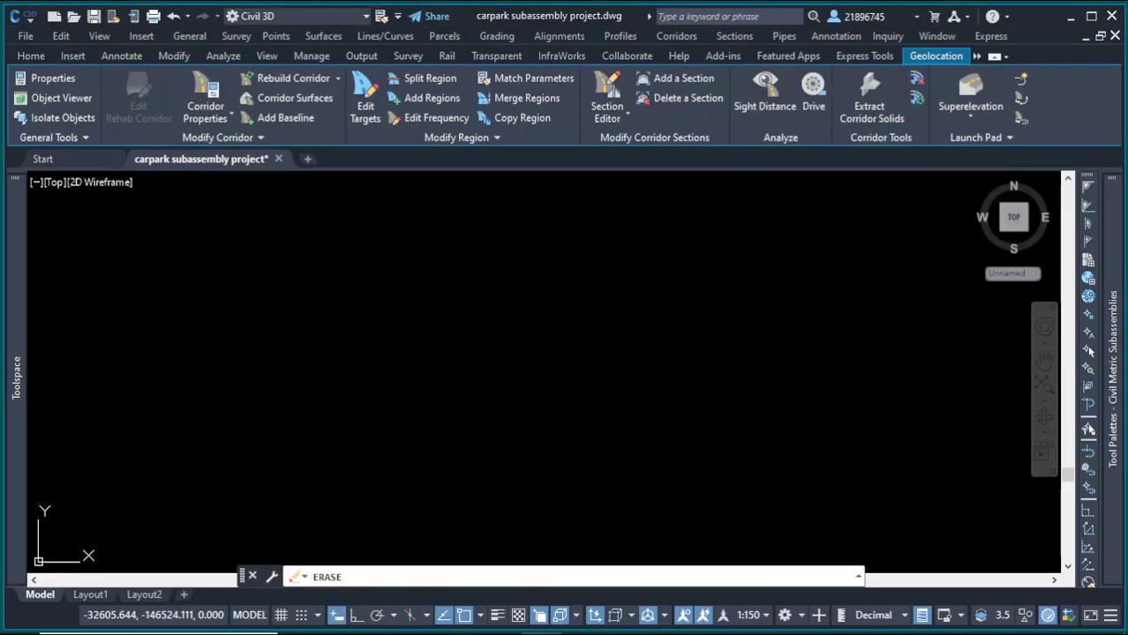
{"action": "mouse_move", "coordinate": [13, 420]}
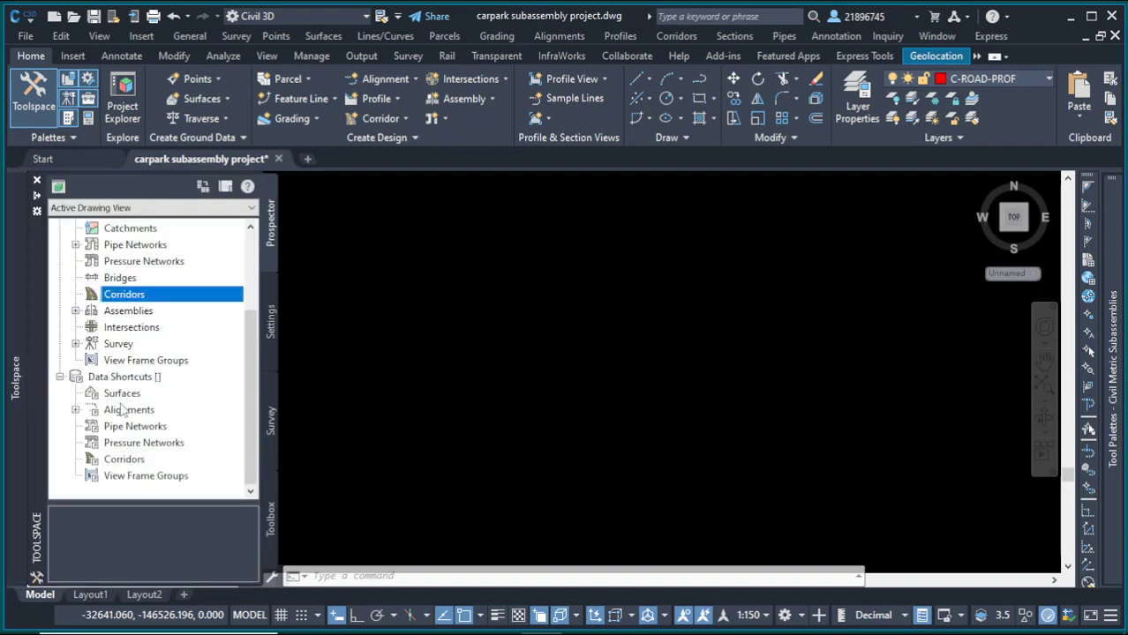
{"action": "left_click", "coordinate": [448, 319]}
{"action": "left_click", "coordinate": [421, 298]}
{"action": "scroll", "coordinate": [451, 393], "scroll_direction": "down", "scroll_amount": 8}
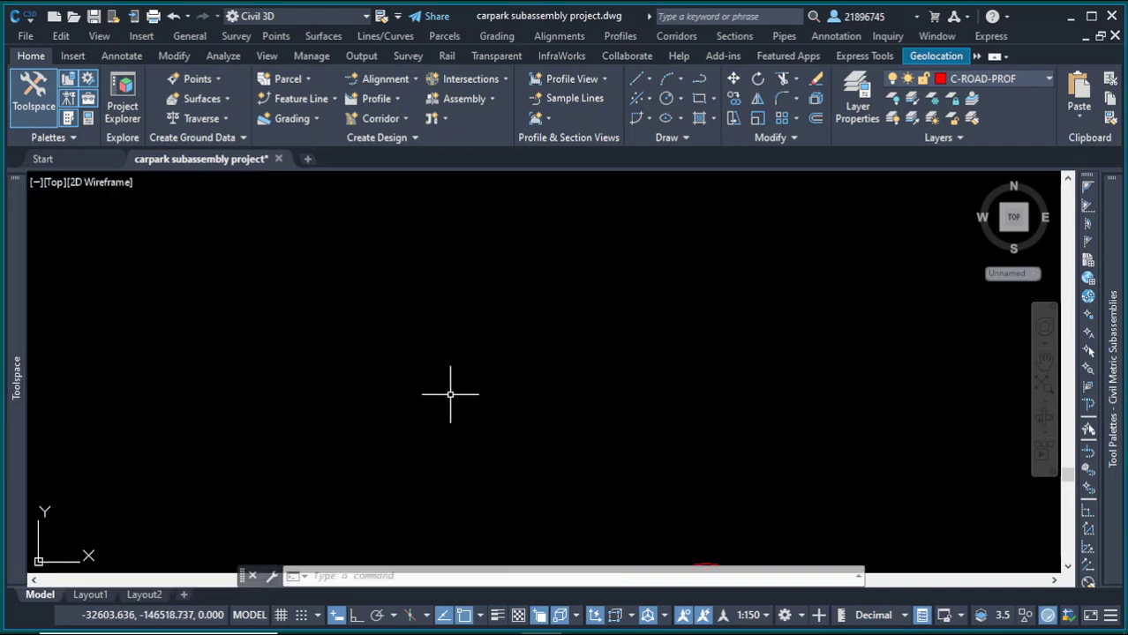
Step: Select the combined Surface from the prospector tree to locate it in the drawing
{"action": "mouse_move", "coordinate": [12, 240]}
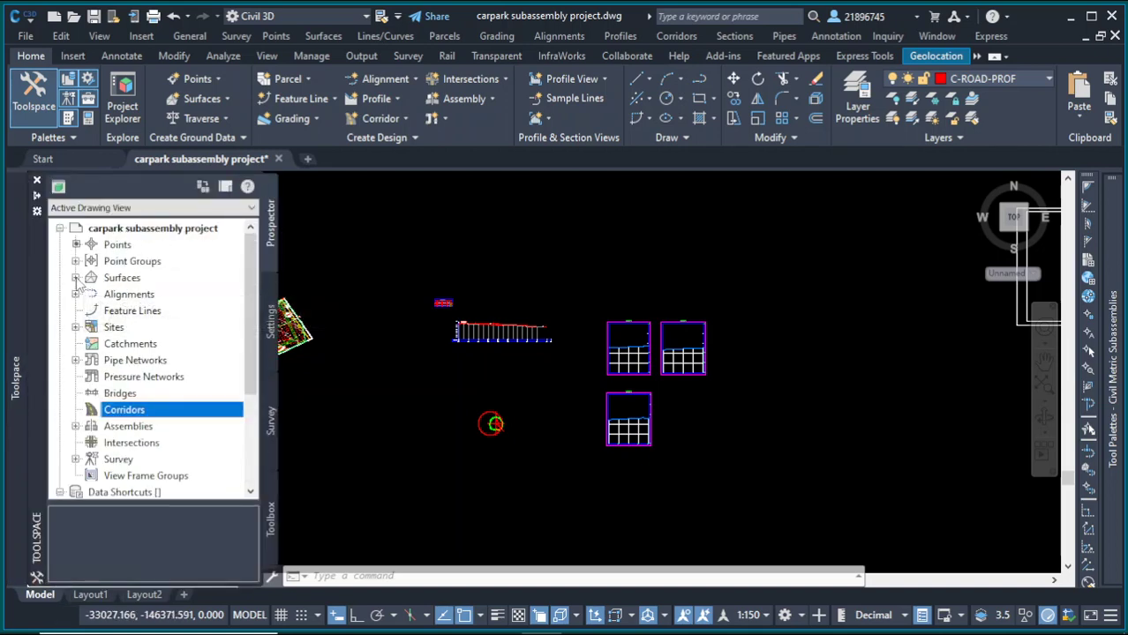
{"action": "left_click", "coordinate": [76, 278]}
{"action": "right_click", "coordinate": [186, 296]}
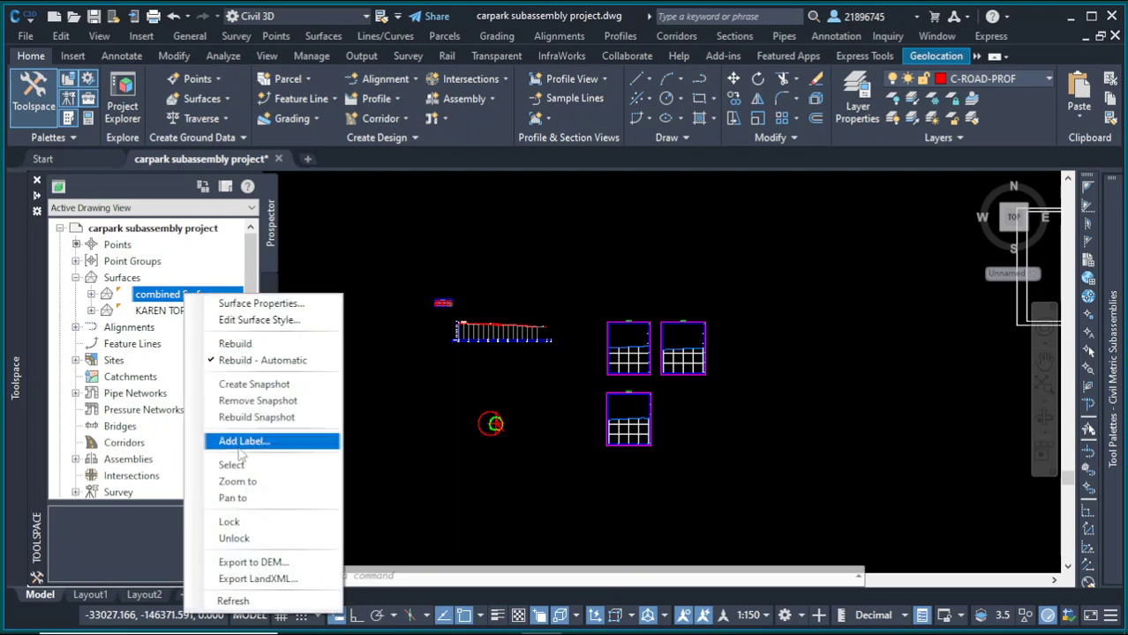
{"action": "left_click", "coordinate": [233, 465]}
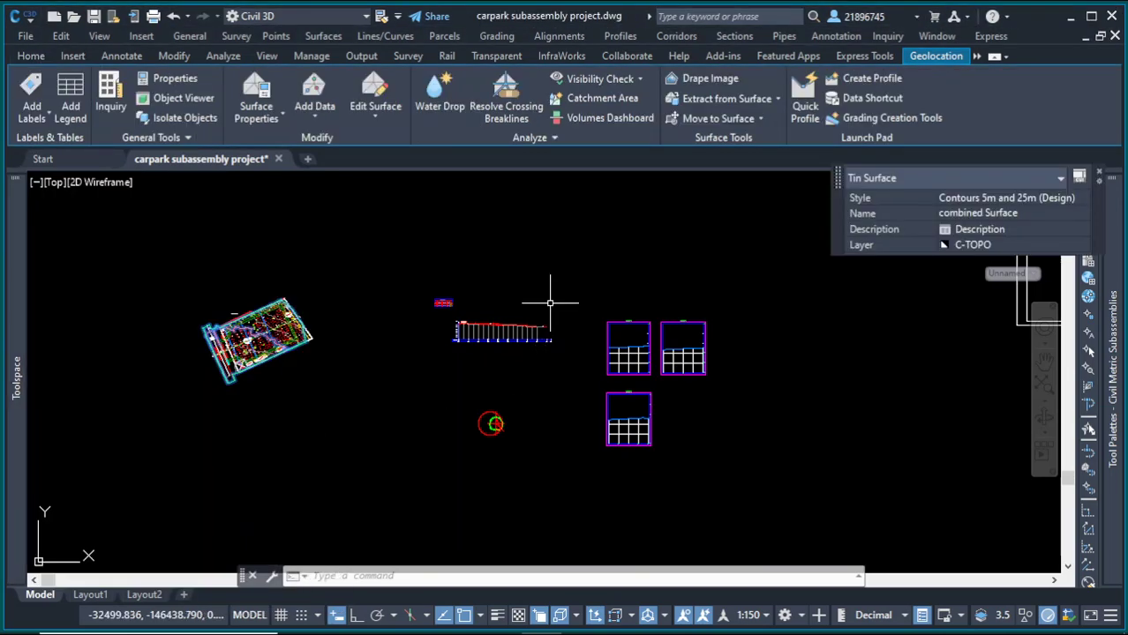
{"action": "key", "text": "Escape"}
{"action": "scroll", "coordinate": [659, 403], "scroll_direction": "up", "scroll_amount": 4}
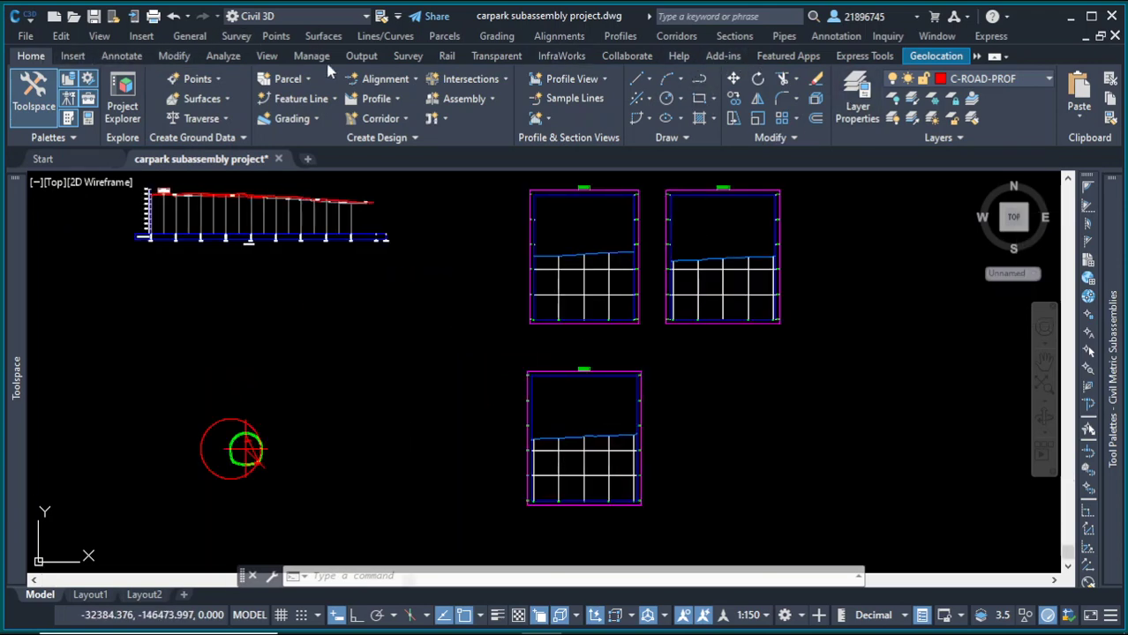
Step: Create a new assembly named parking and place its baseline in an empty area of the drawing
{"action": "left_click", "coordinate": [458, 104]}
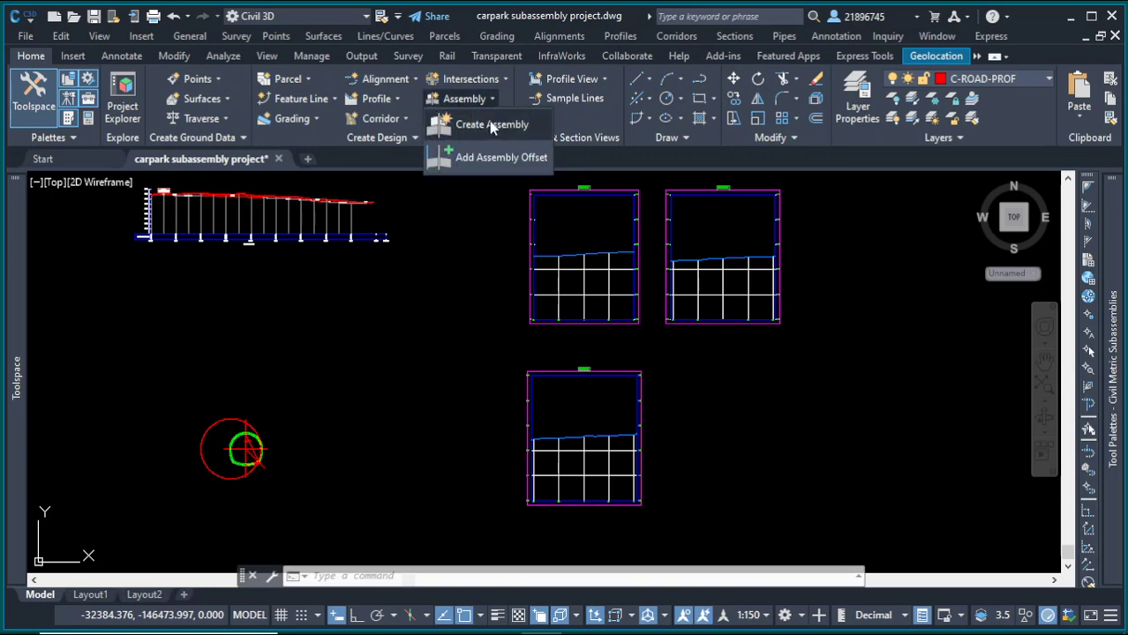
{"action": "left_click", "coordinate": [490, 121]}
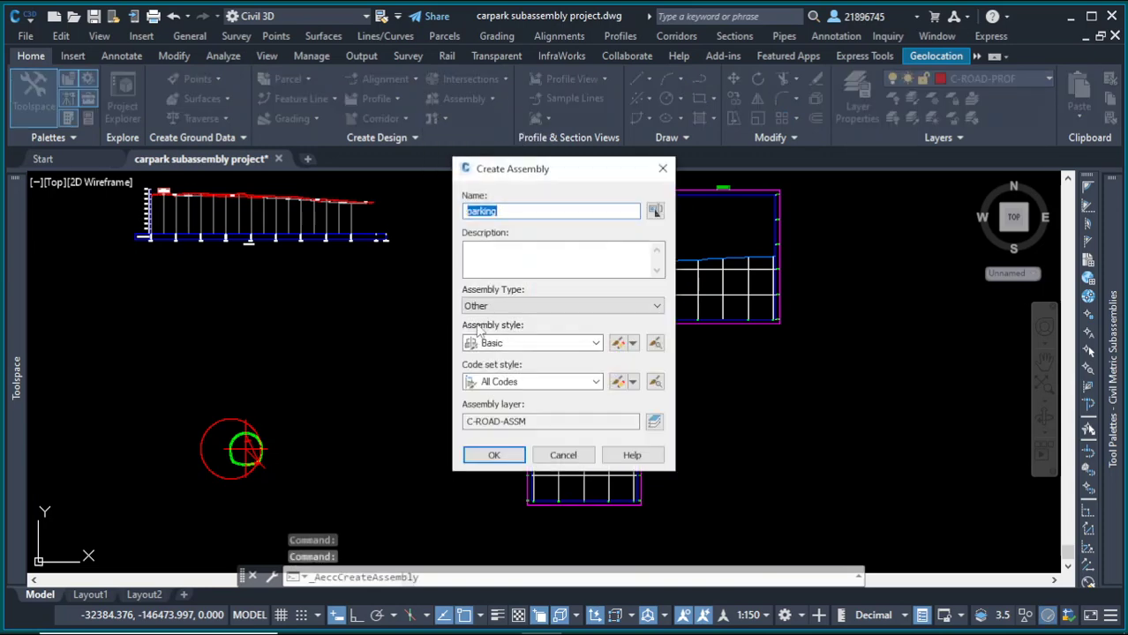
{"action": "left_click", "coordinate": [495, 456]}
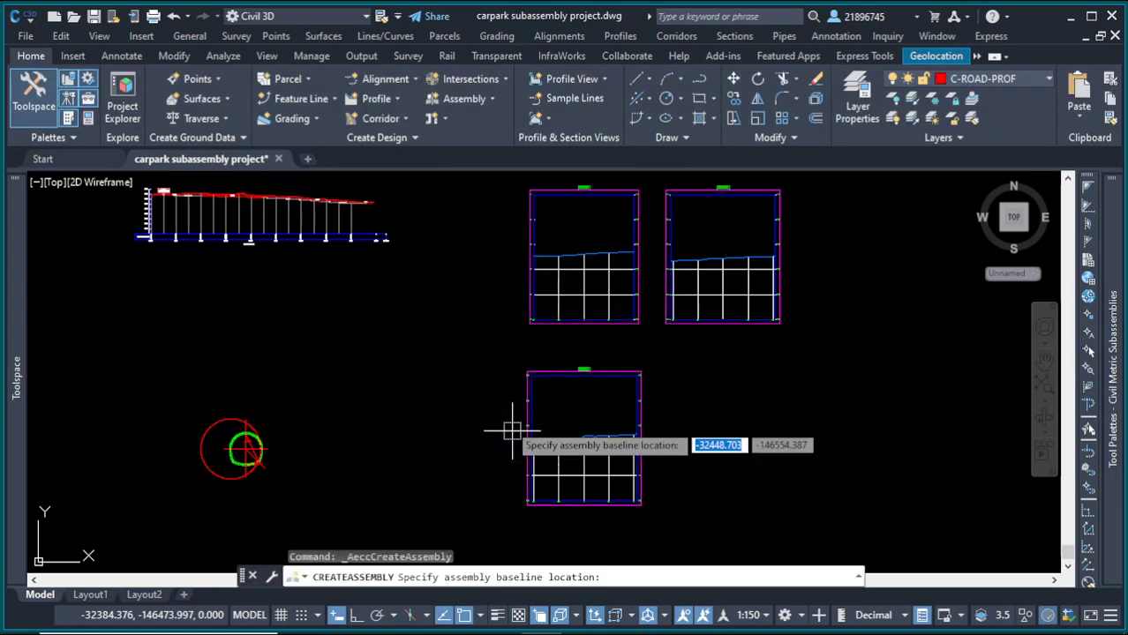
{"action": "scroll", "coordinate": [391, 344], "scroll_direction": "down", "scroll_amount": 3}
{"action": "scroll", "coordinate": [393, 308], "scroll_direction": "up", "scroll_amount": 2}
{"action": "scroll", "coordinate": [393, 310], "scroll_direction": "up", "scroll_amount": 2}
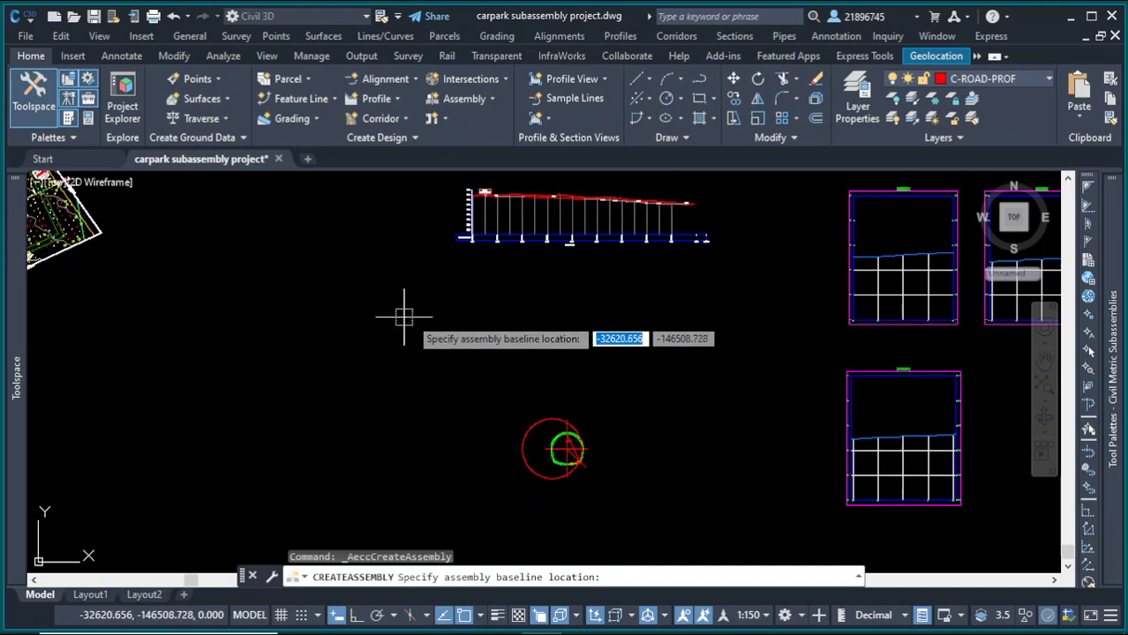
{"action": "left_click", "coordinate": [458, 322]}
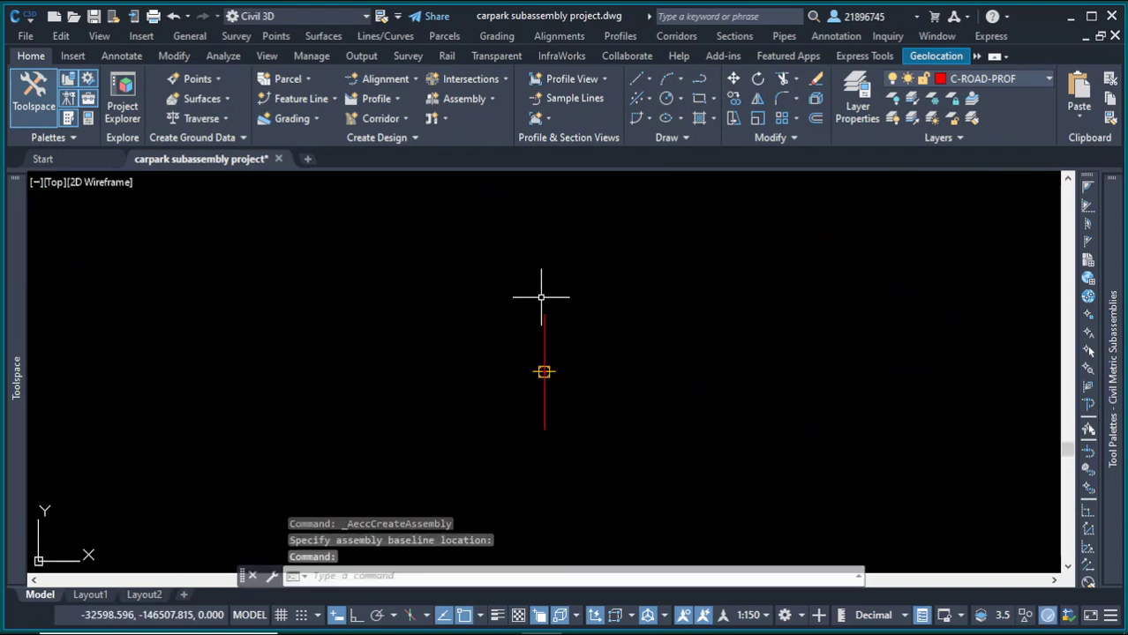
{"action": "left_click", "coordinate": [497, 245]}
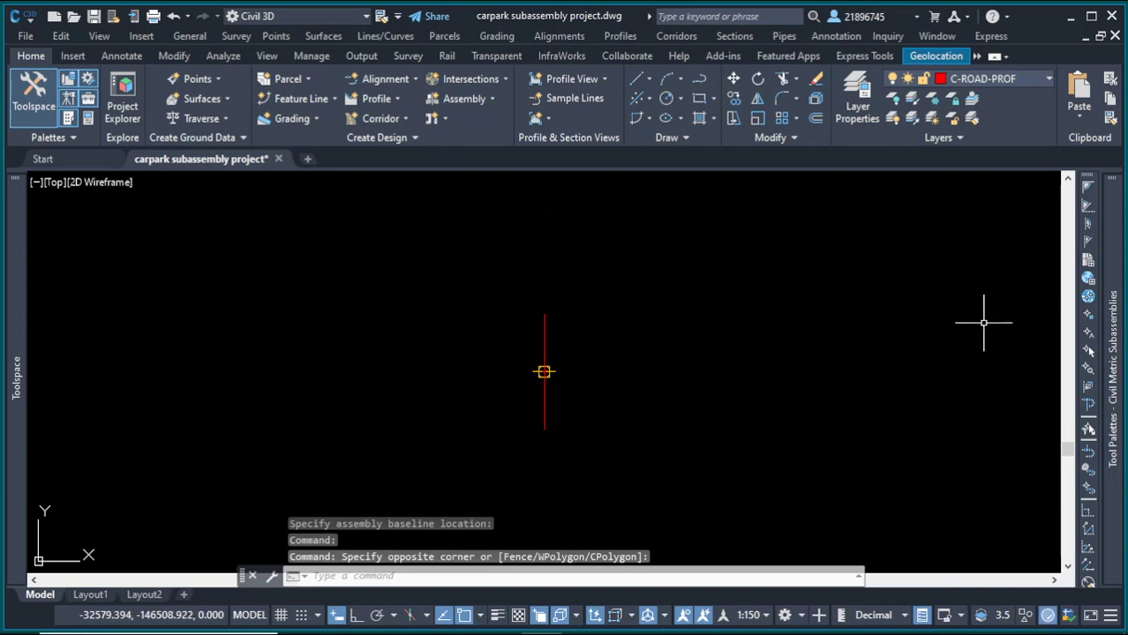
Step: Attach the parkingsassembly3 subassembly from the palette to the new assembly's marker point on both sides
{"action": "mouse_move", "coordinate": [1112, 380]}
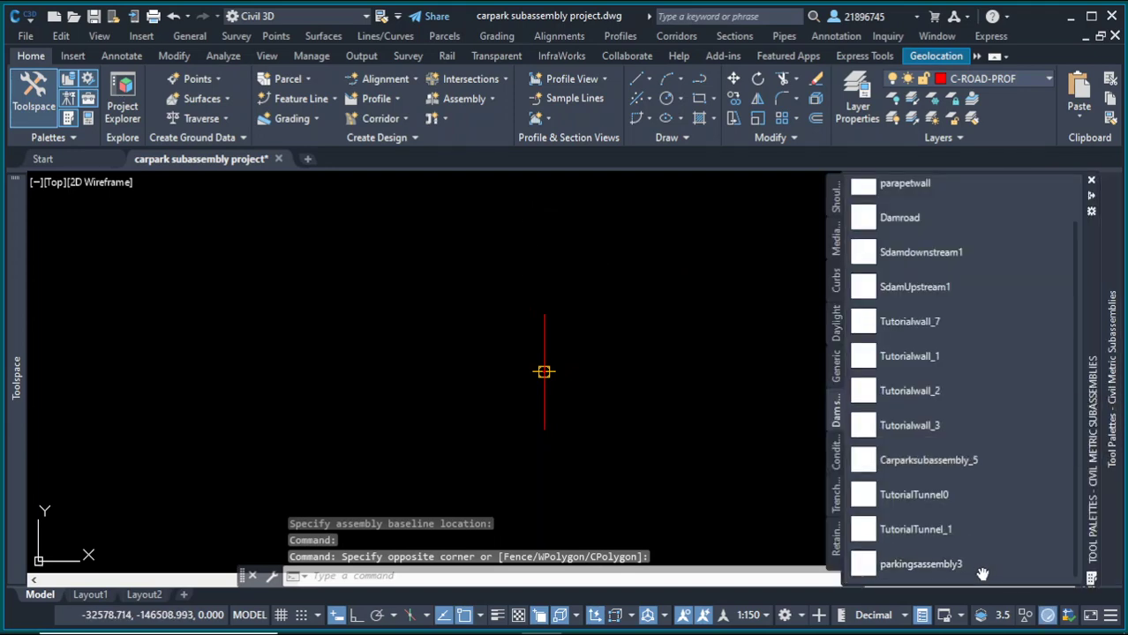
{"action": "left_click", "coordinate": [942, 570]}
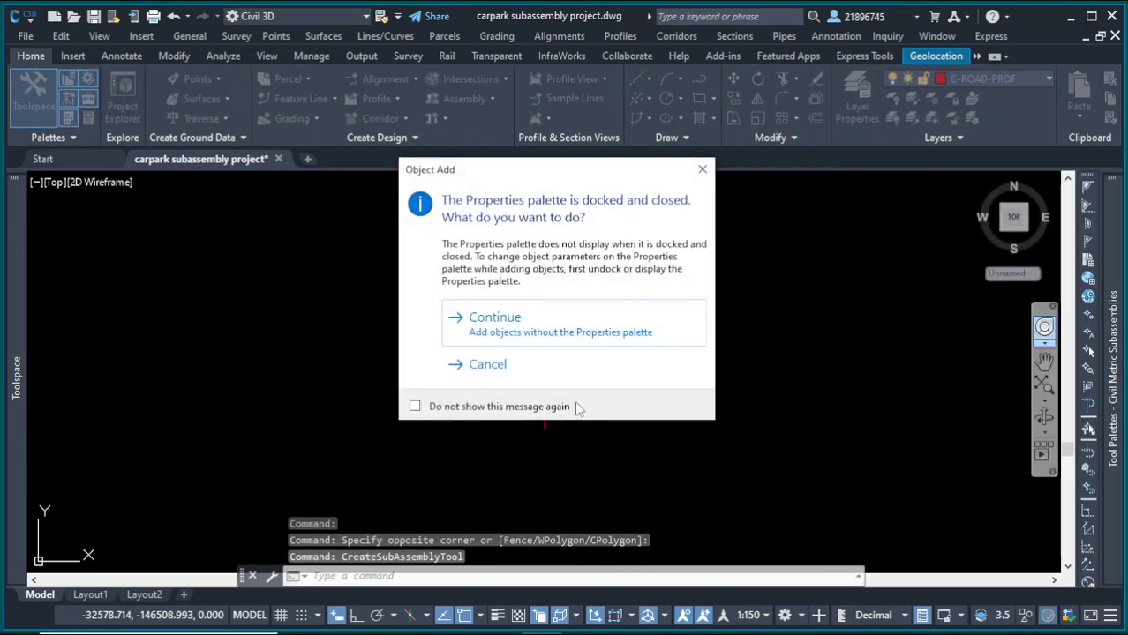
{"action": "left_click", "coordinate": [502, 334]}
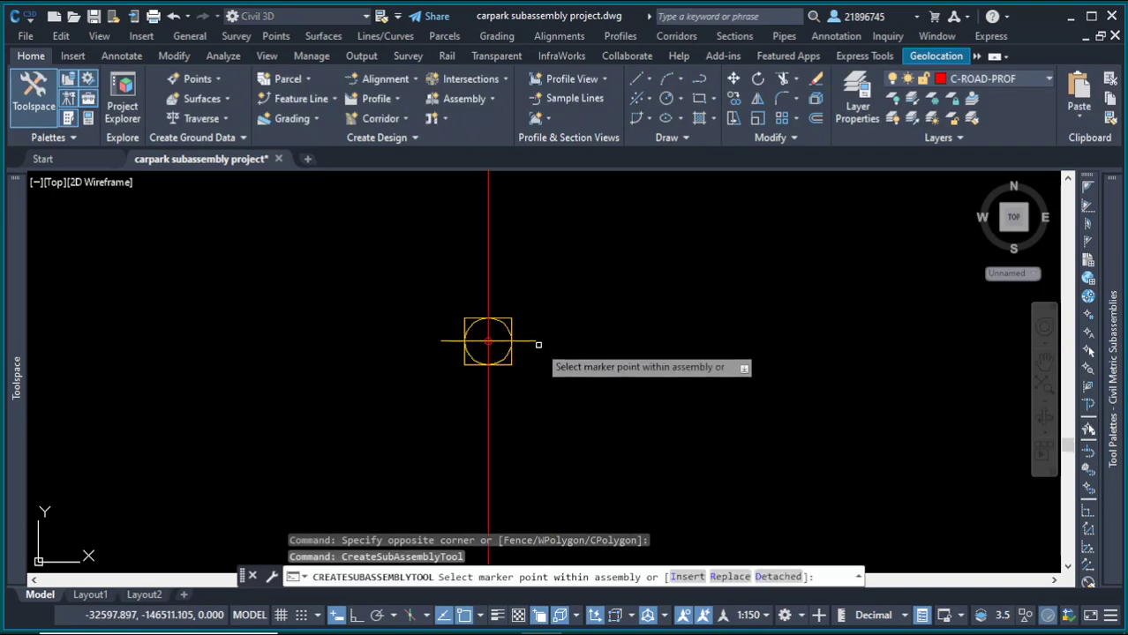
{"action": "left_click", "coordinate": [536, 341]}
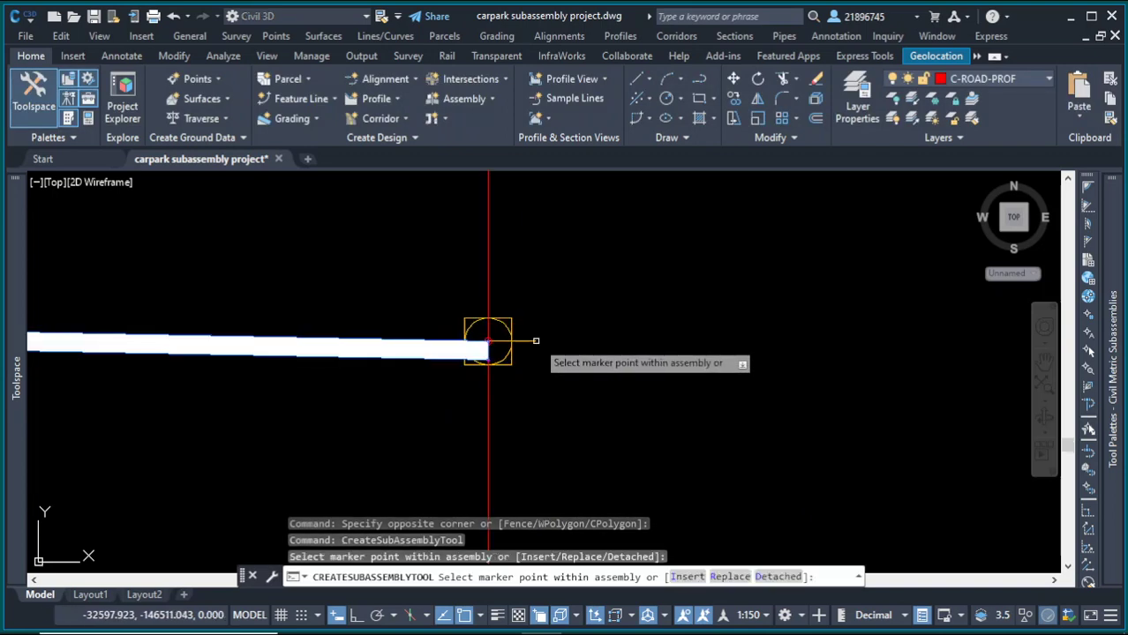
{"action": "left_click", "coordinate": [534, 340]}
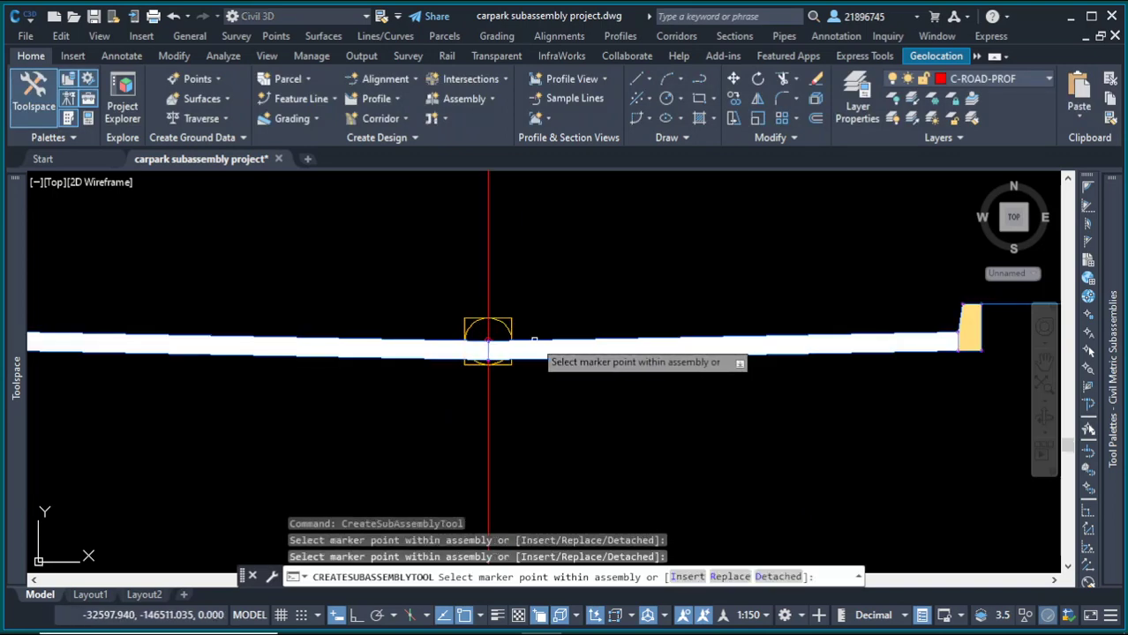
{"action": "right_click", "coordinate": [597, 295]}
{"action": "left_click", "coordinate": [632, 305]}
{"action": "scroll", "coordinate": [831, 373], "scroll_direction": "down", "scroll_amount": 5}
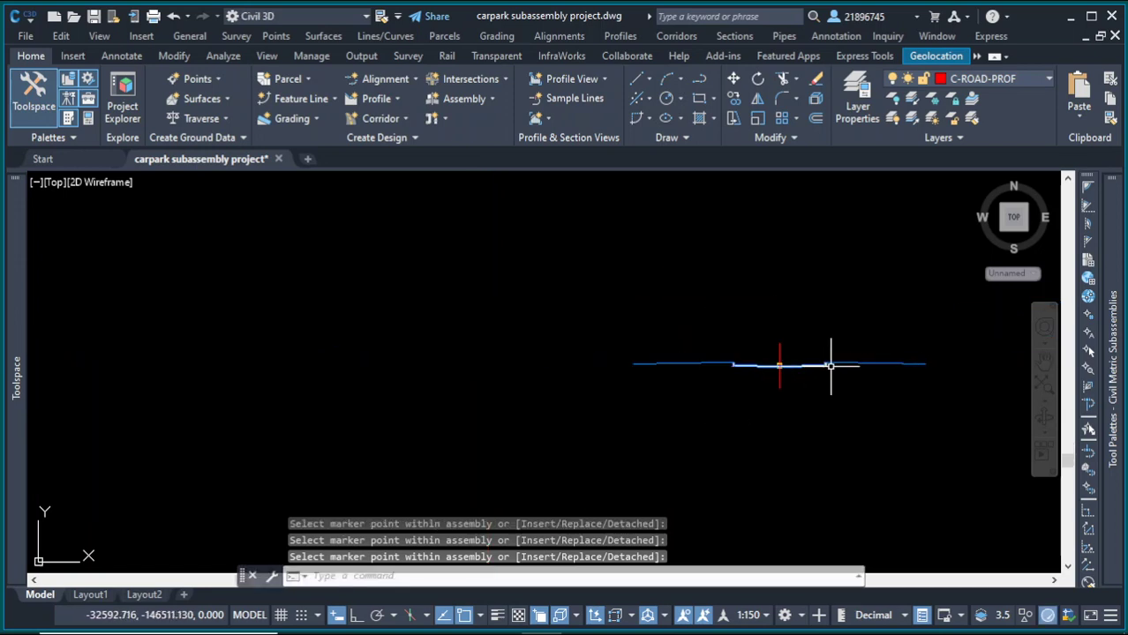
{"action": "scroll", "coordinate": [801, 351], "scroll_direction": "up", "scroll_amount": 3}
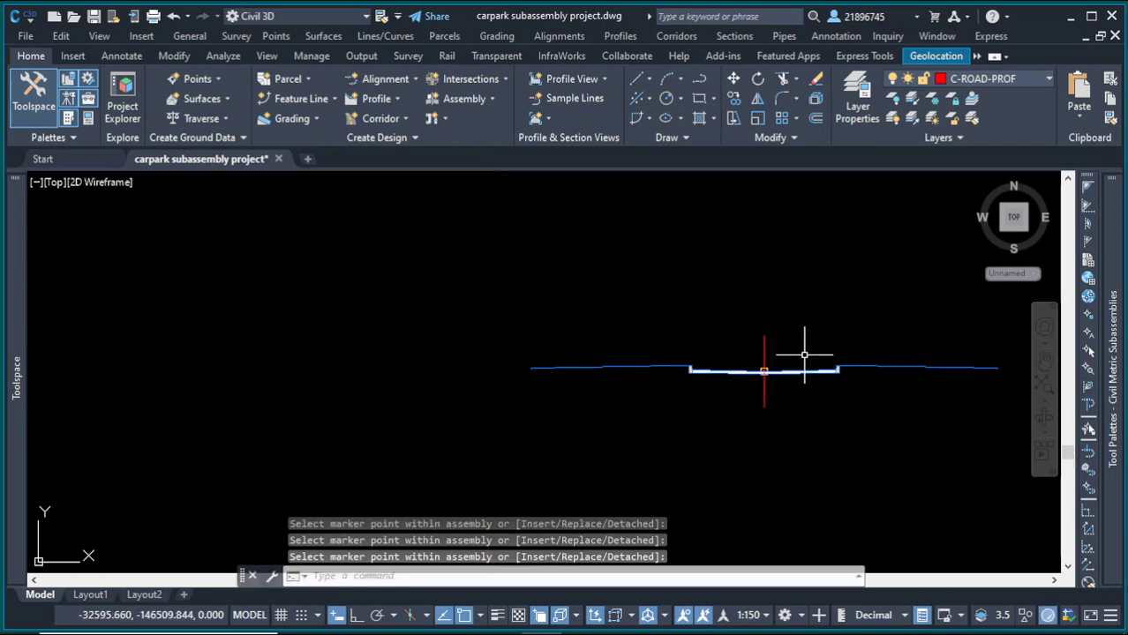
Step: Create a corridor named Parking using alignment PROF and profile PARKING ALIGNMENT
{"action": "left_click", "coordinate": [755, 323]}
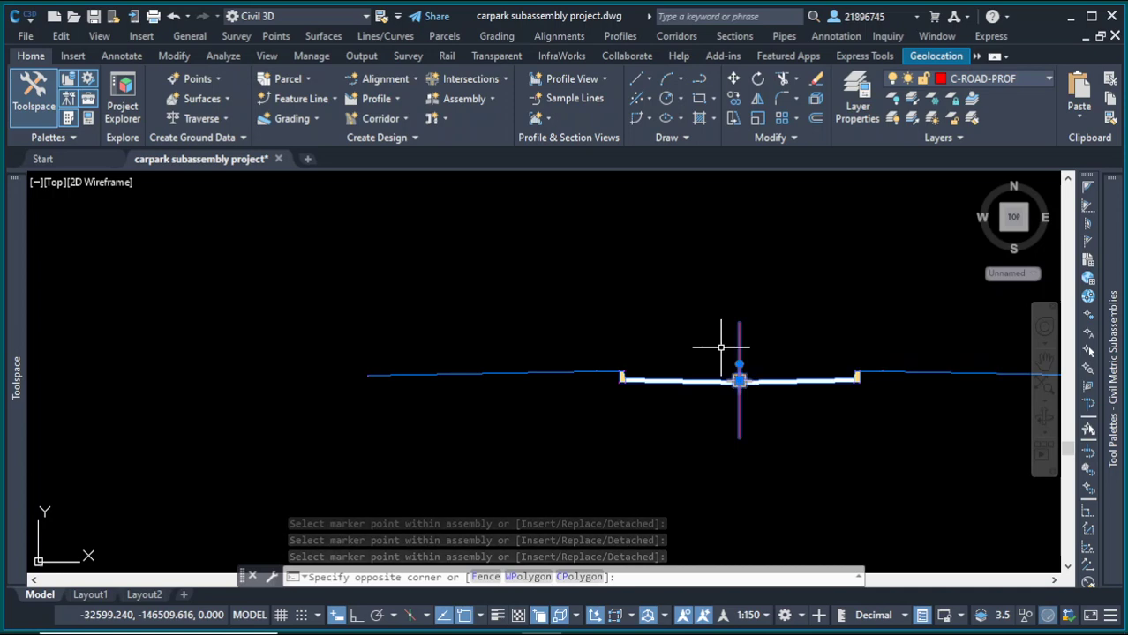
{"action": "left_click", "coordinate": [721, 348]}
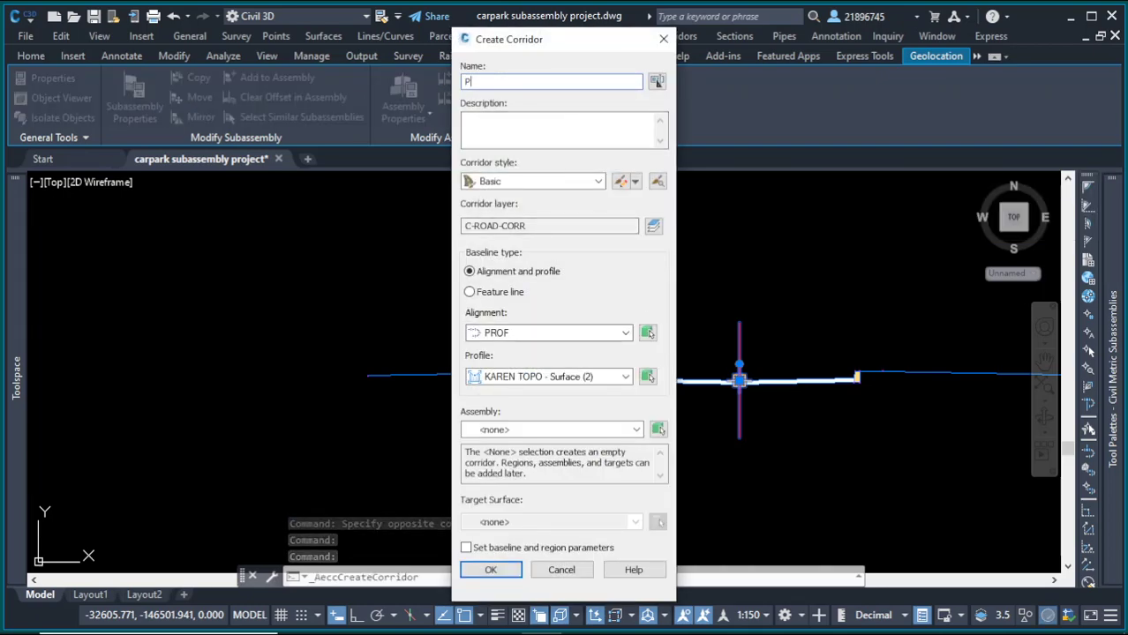
{"action": "type", "text": "arking"}
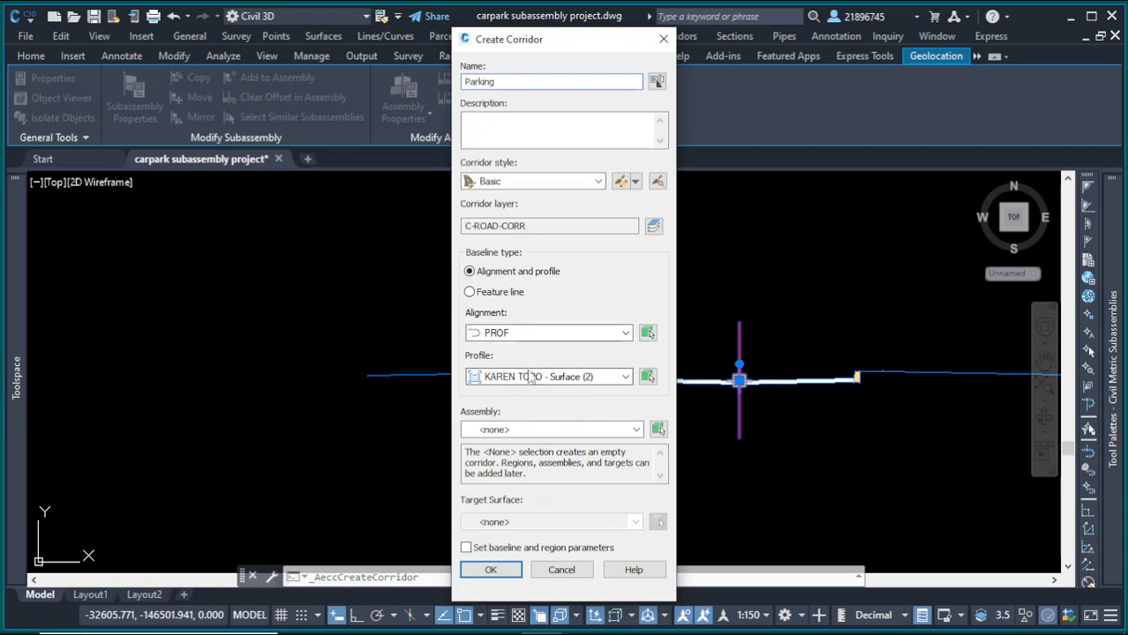
{"action": "left_click", "coordinate": [625, 377]}
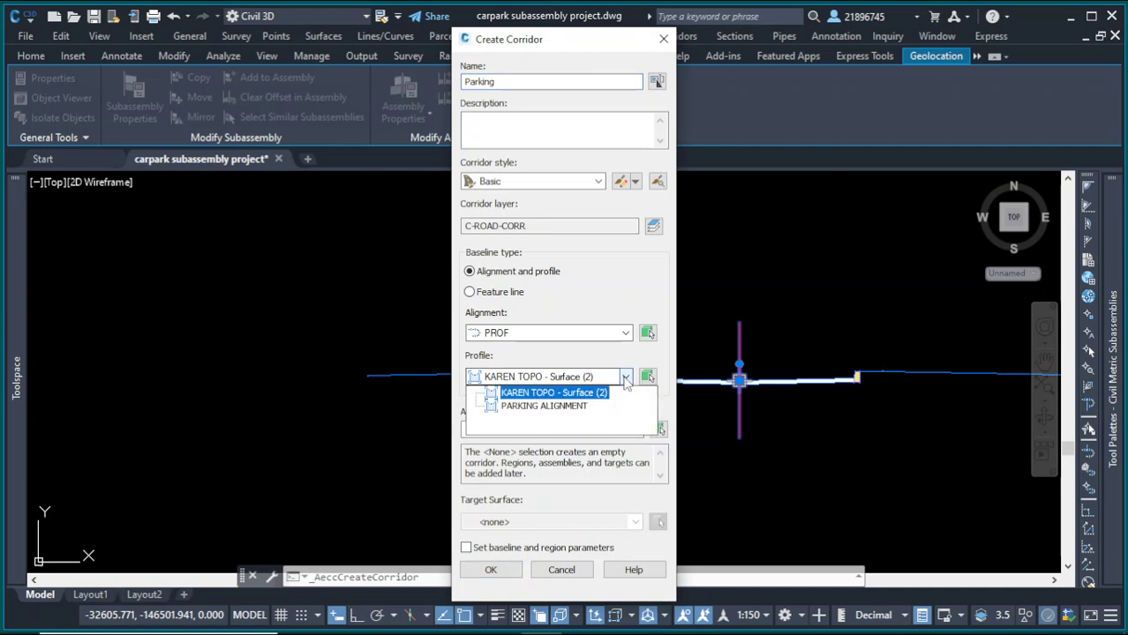
{"action": "left_click", "coordinate": [565, 407]}
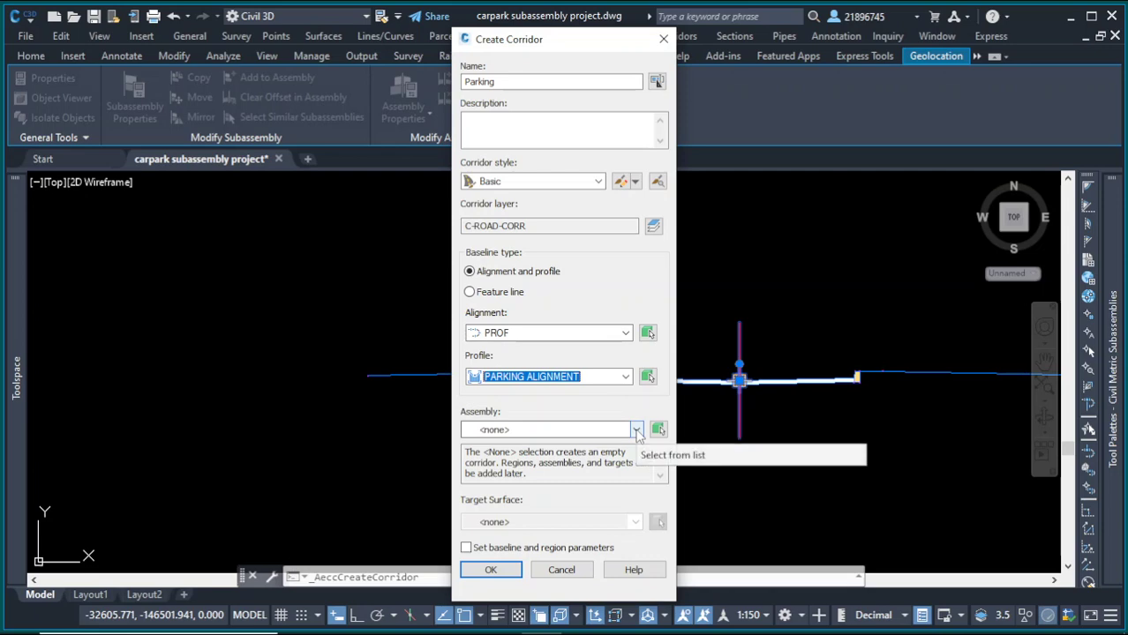
Step: Pick the parking assembly from the drawing, set KAREN TOPO as the target surface, and confirm the corridor settings
{"action": "left_click", "coordinate": [658, 430]}
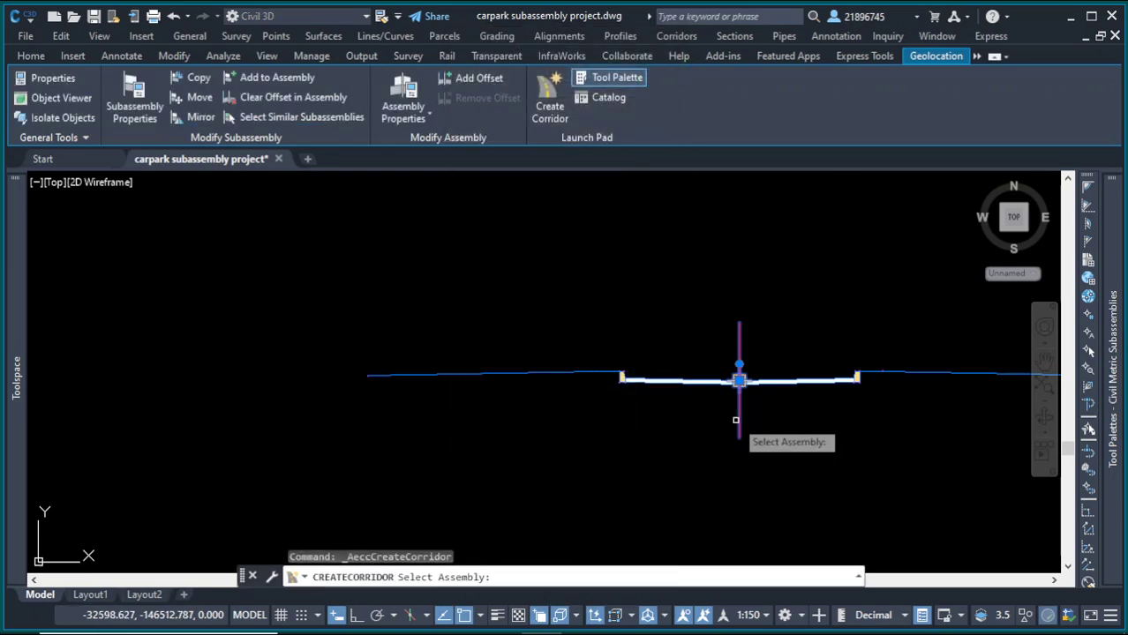
{"action": "left_click", "coordinate": [740, 421]}
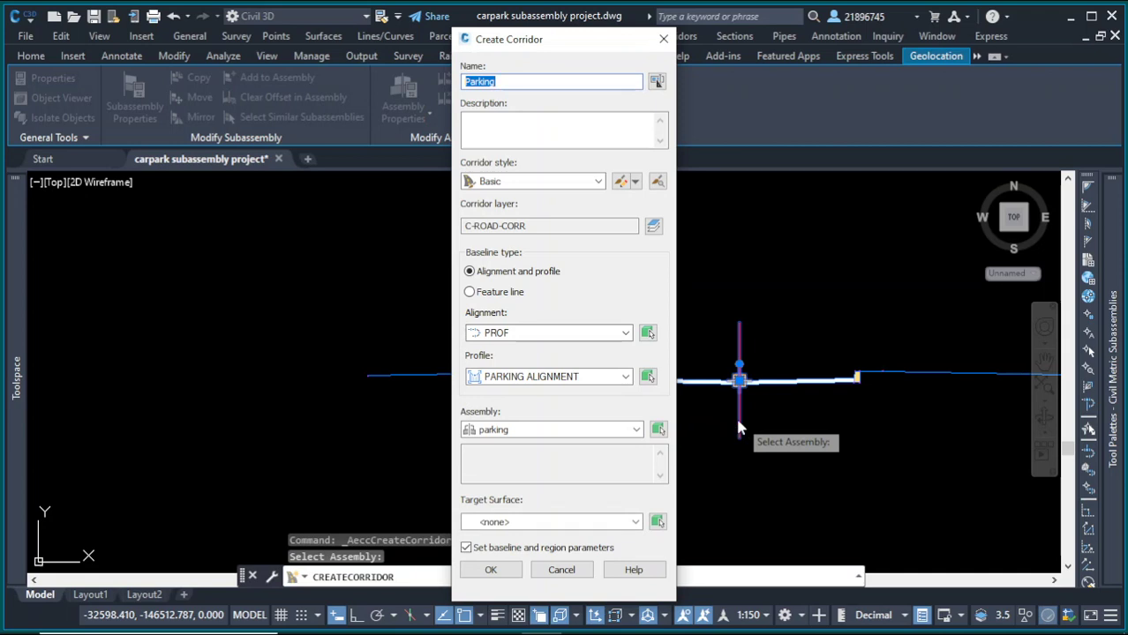
{"action": "left_click", "coordinate": [636, 523]}
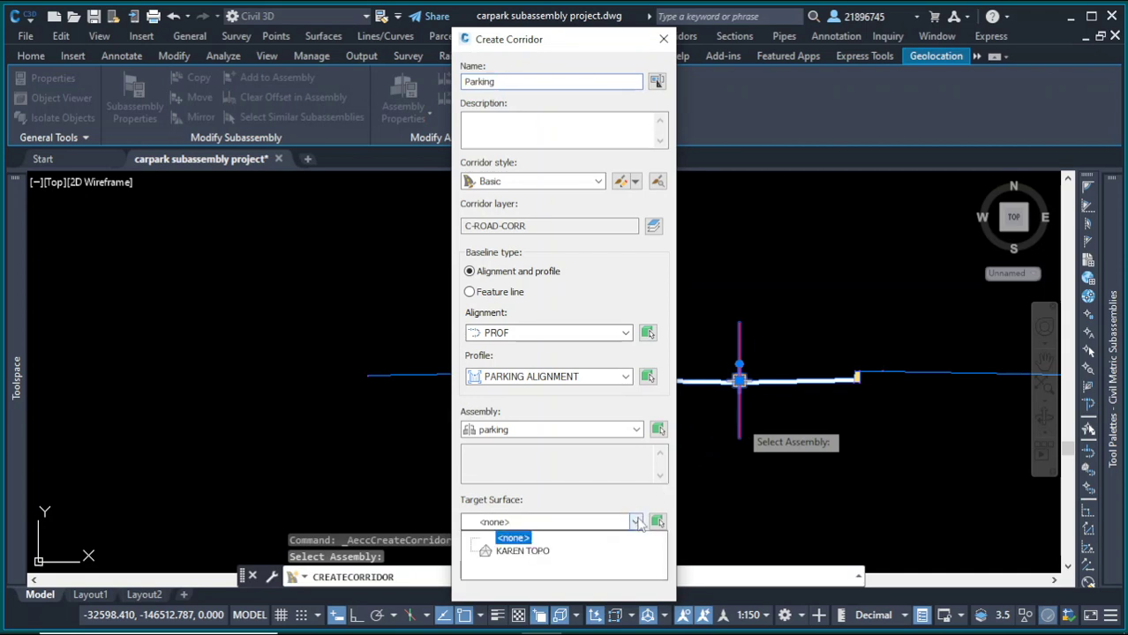
{"action": "left_click", "coordinate": [523, 552]}
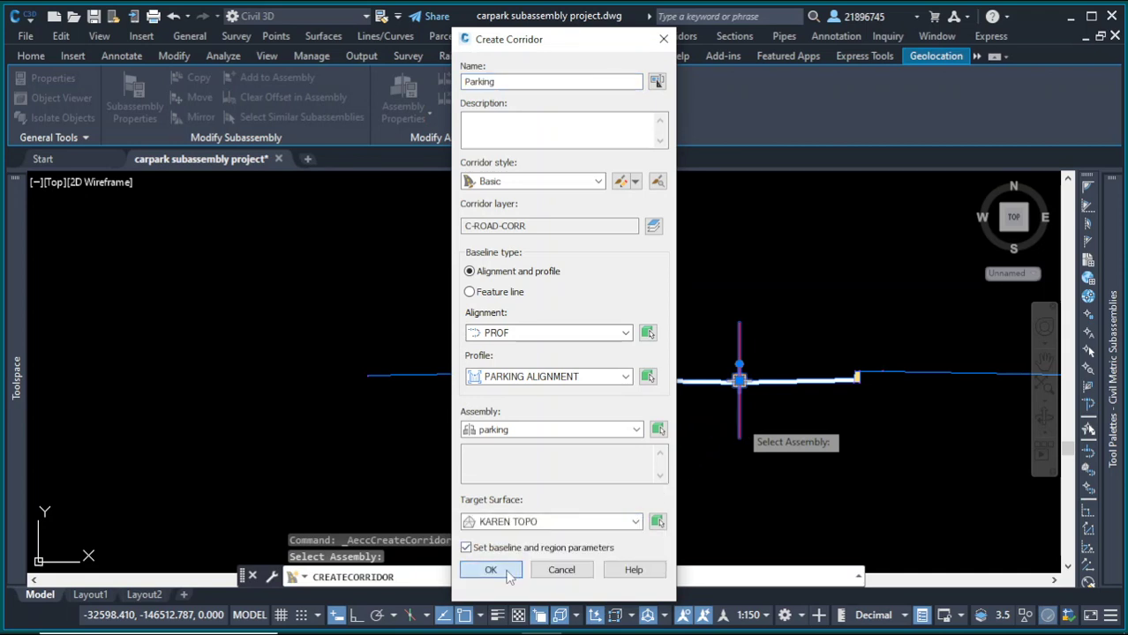
{"action": "left_click", "coordinate": [491, 571]}
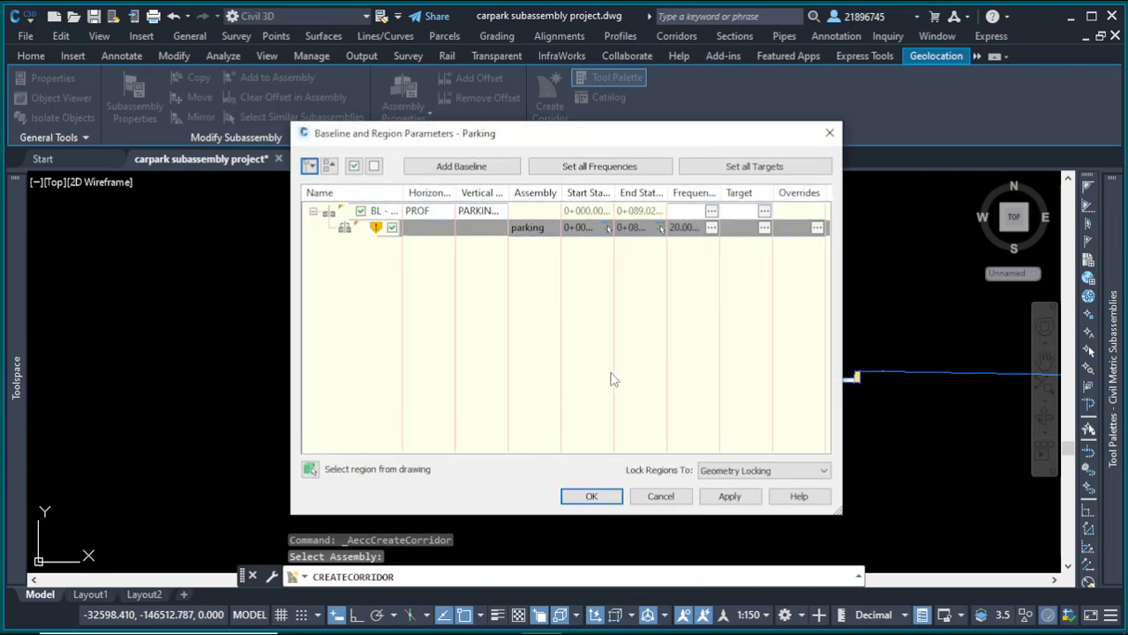
Step: Map the left Edgeoffset width target to the curved polyline near the fence in the carpark
{"action": "left_click", "coordinate": [765, 213]}
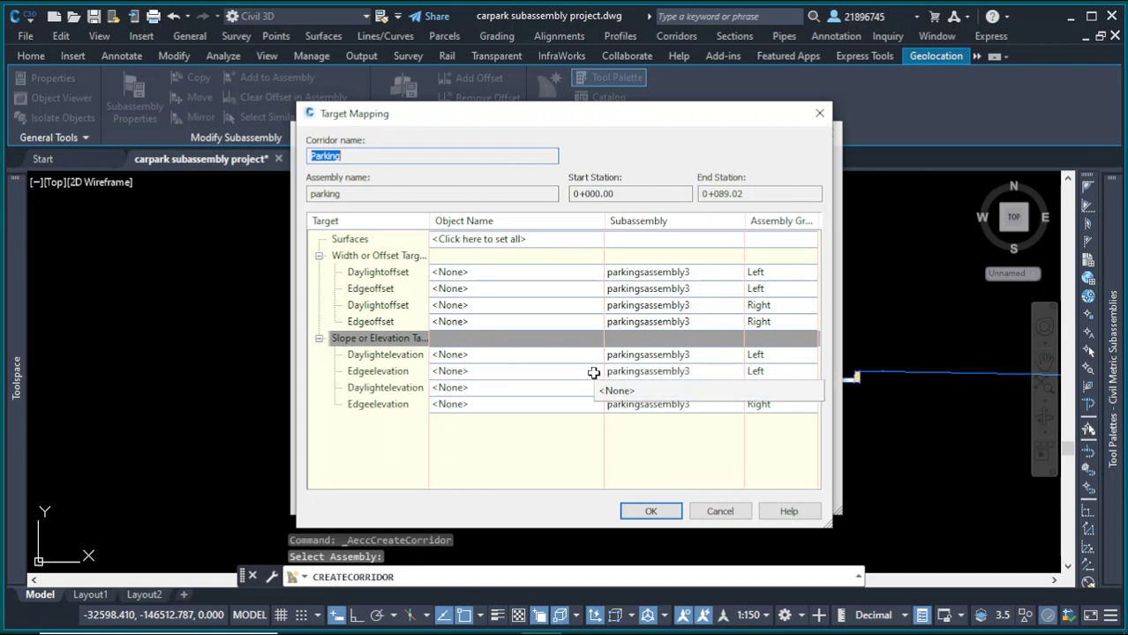
{"action": "left_click", "coordinate": [488, 291]}
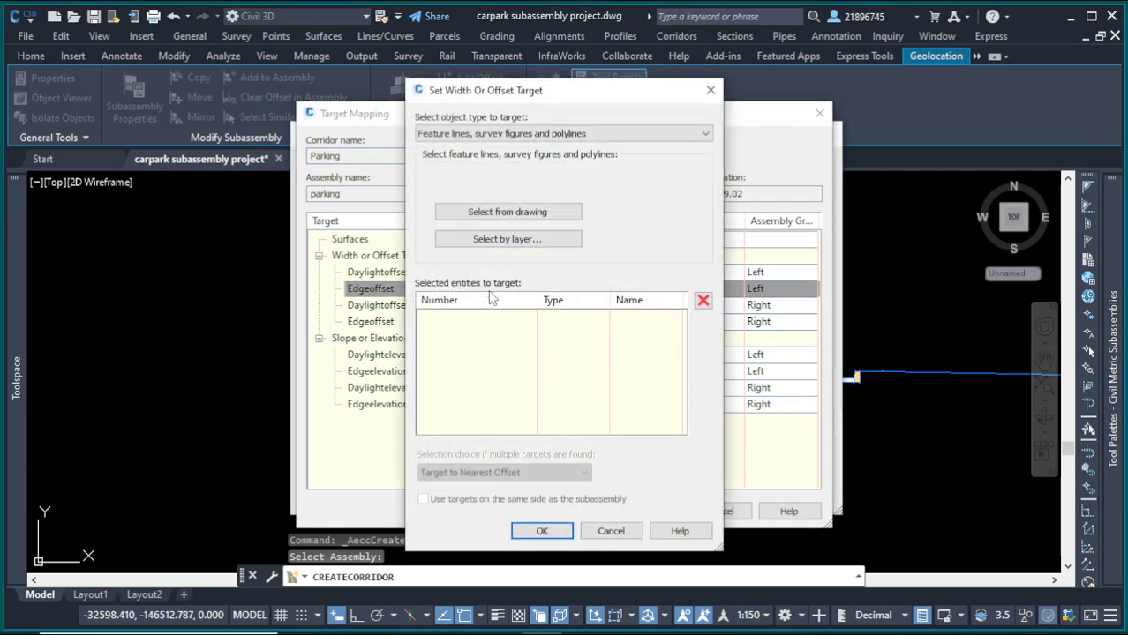
{"action": "left_click", "coordinate": [509, 215]}
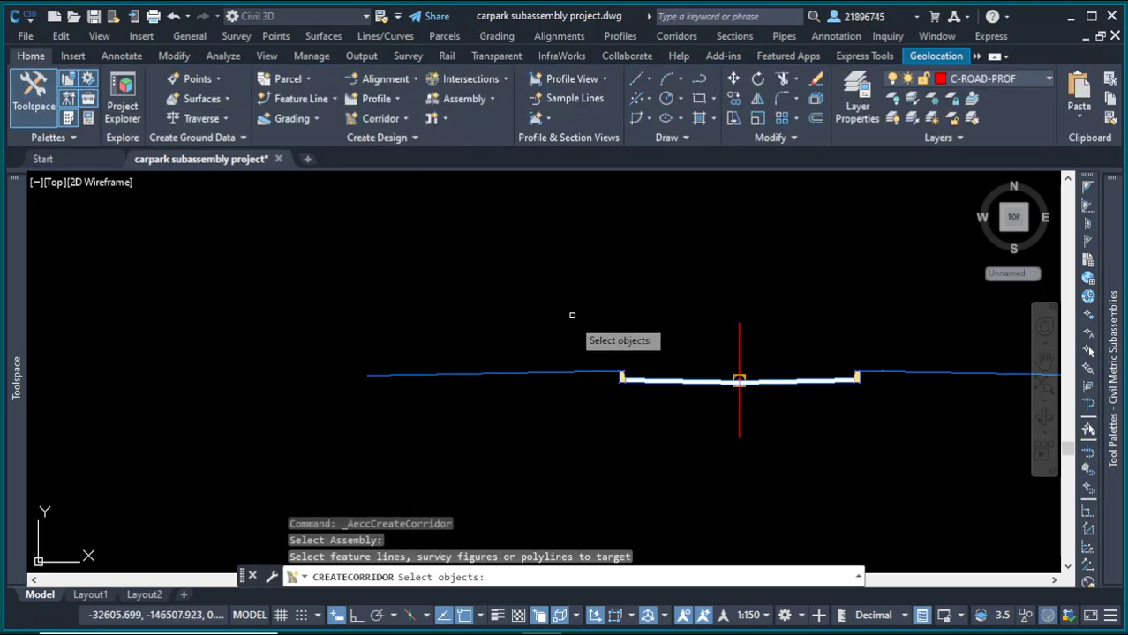
{"action": "scroll", "coordinate": [690, 353], "scroll_direction": "down", "scroll_amount": 5}
{"action": "scroll", "coordinate": [378, 282], "scroll_direction": "up", "scroll_amount": 8}
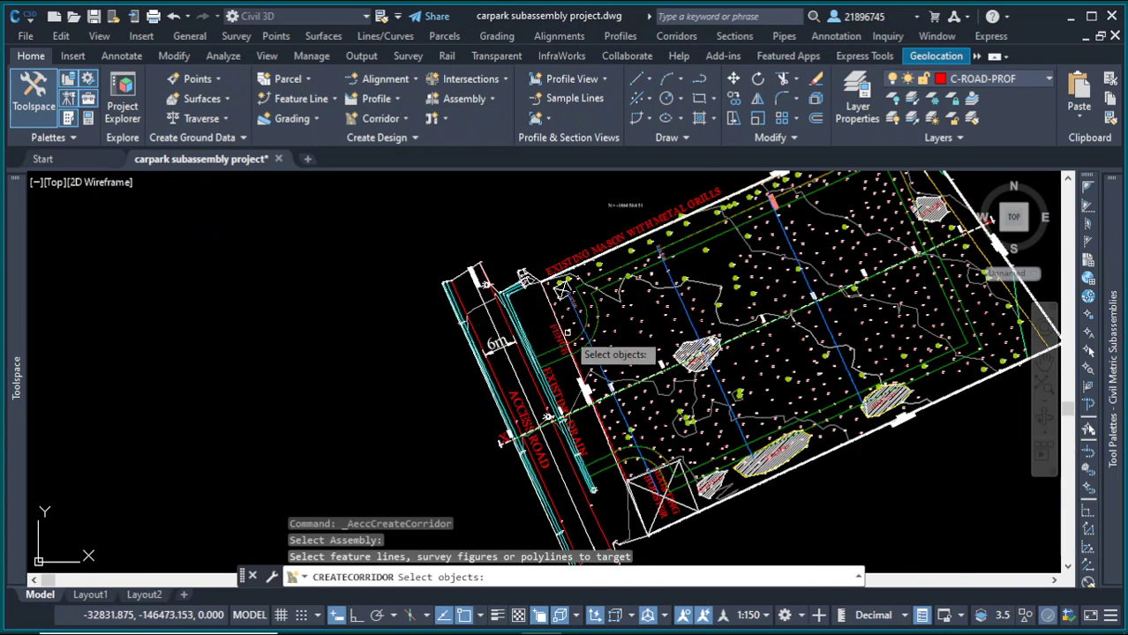
{"action": "left_click", "coordinate": [576, 357]}
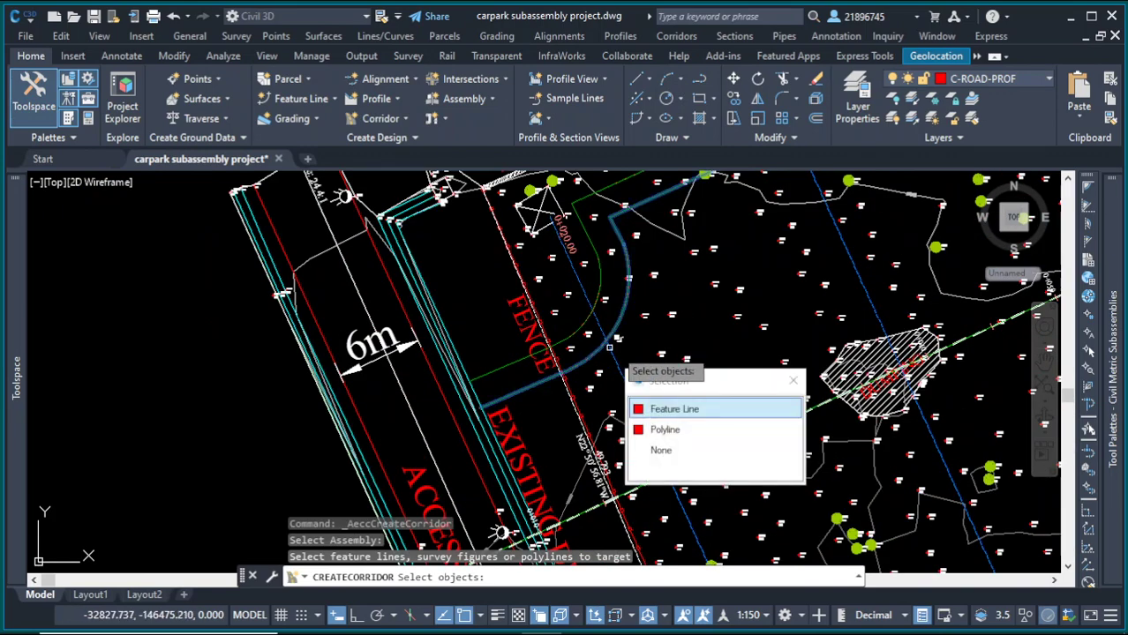
{"action": "left_click", "coordinate": [693, 429]}
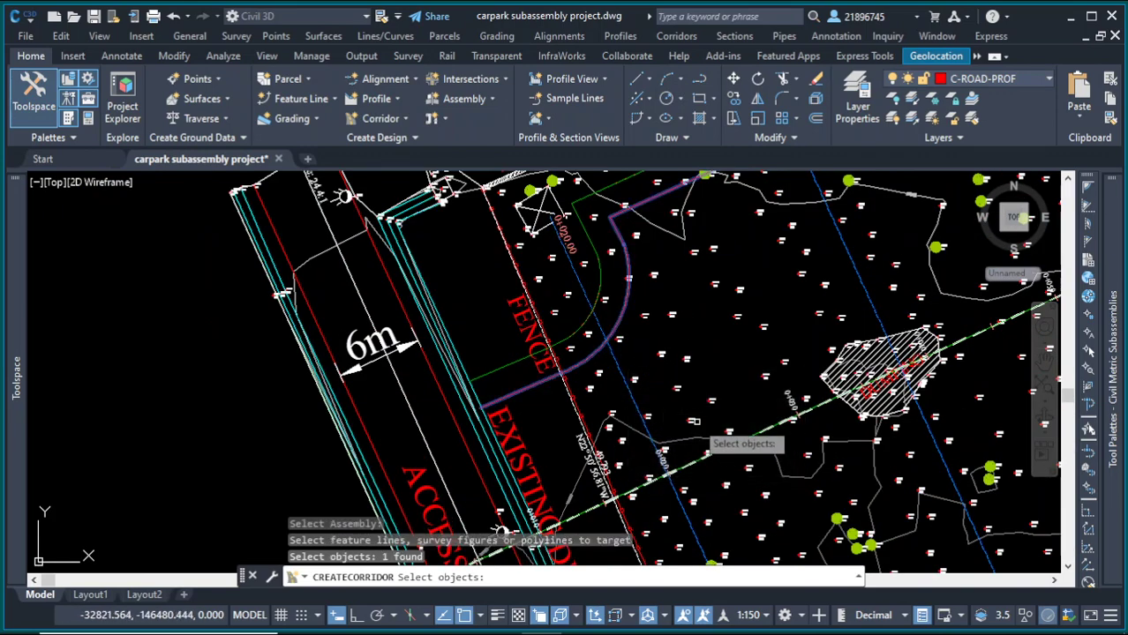
{"action": "key", "text": "Return"}
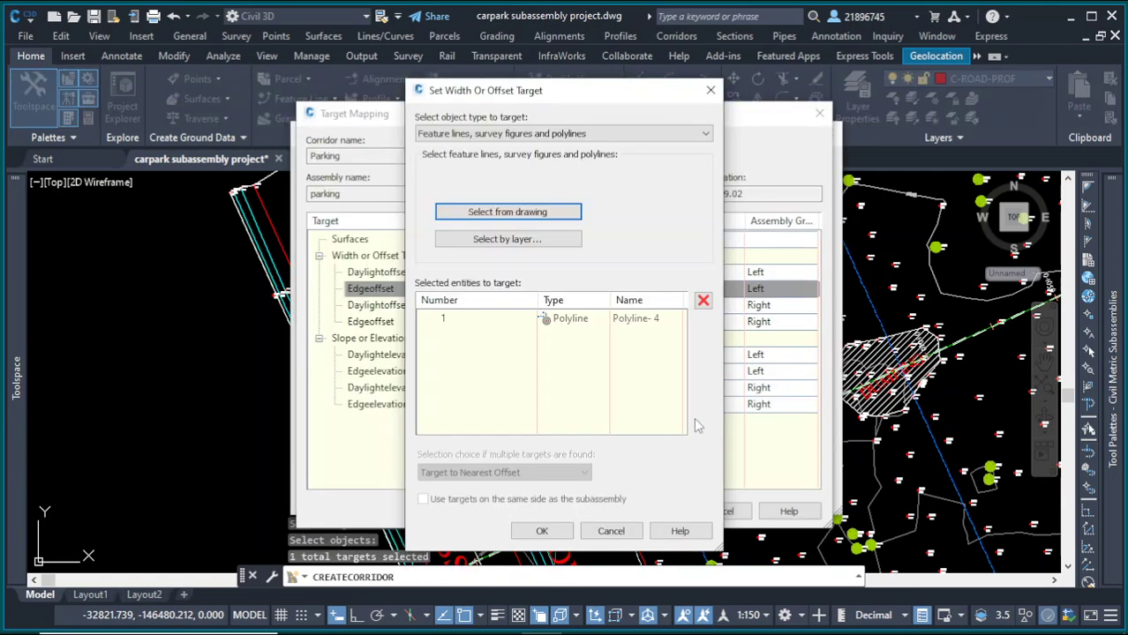
{"action": "left_click", "coordinate": [542, 531]}
{"action": "left_click", "coordinate": [651, 513]}
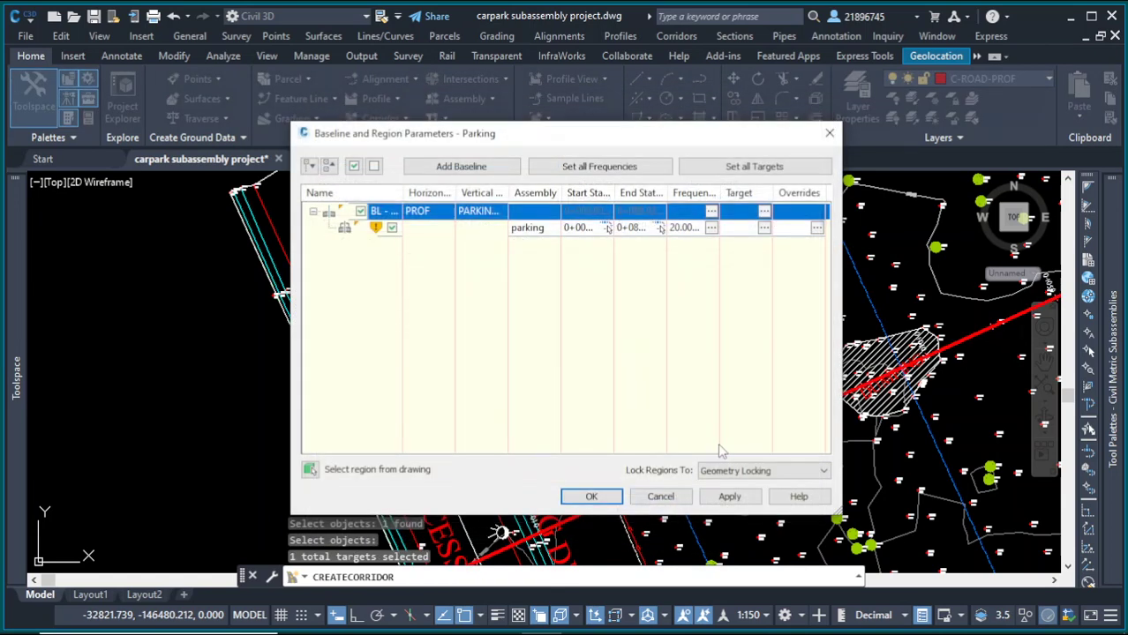
Step: Accept the baseline and region parameters and rebuild the Parking corridor
{"action": "left_click", "coordinate": [594, 499]}
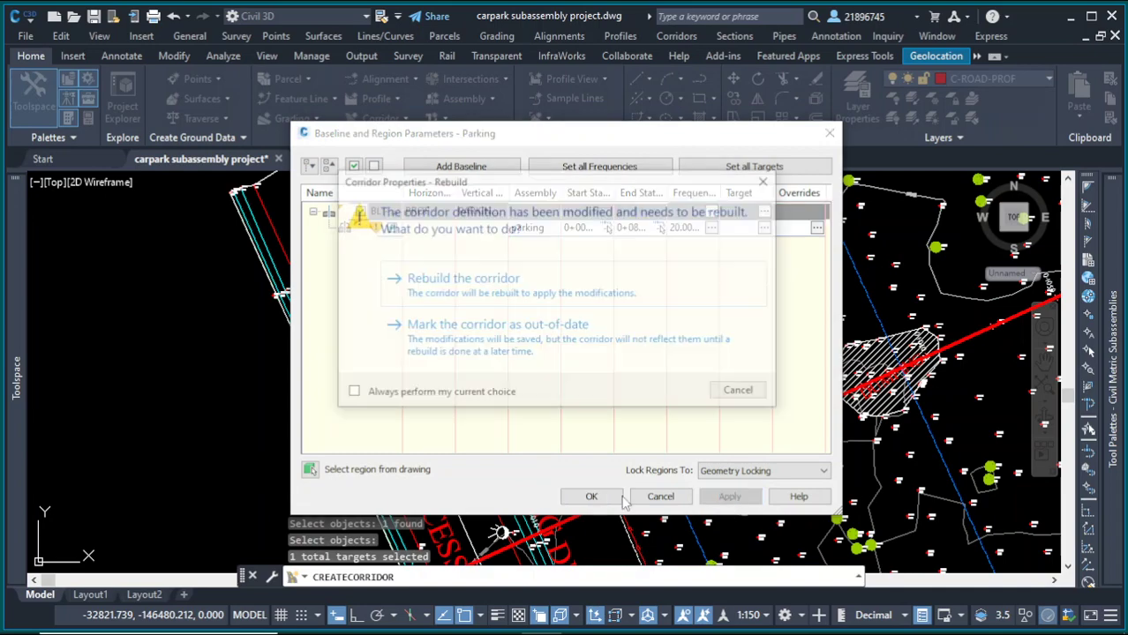
{"action": "left_click", "coordinate": [498, 291]}
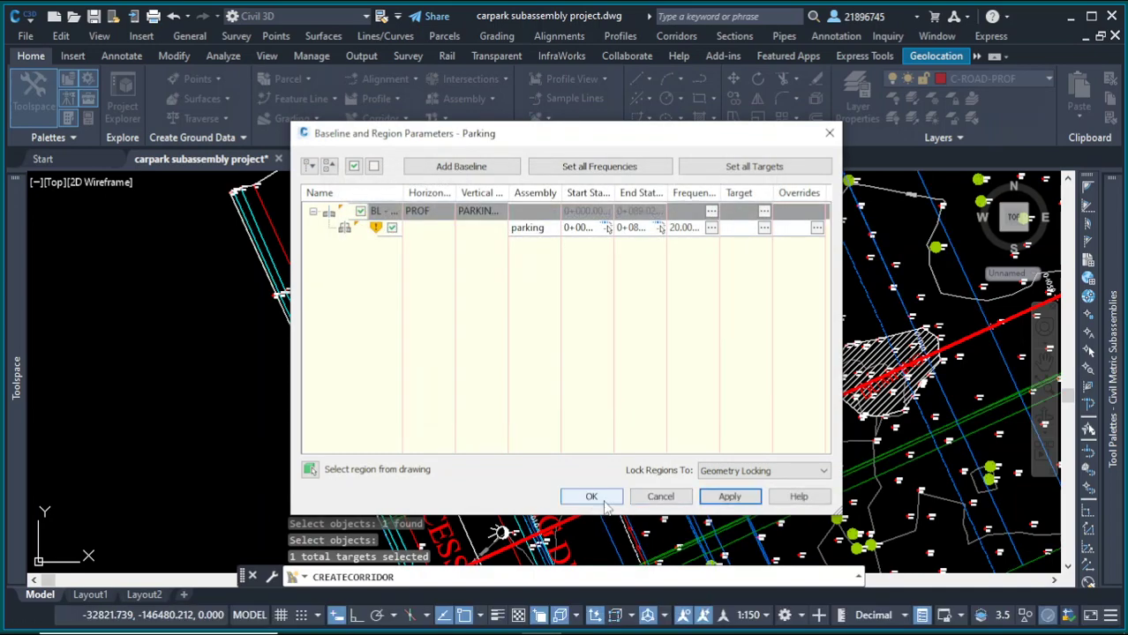
{"action": "left_click", "coordinate": [606, 501]}
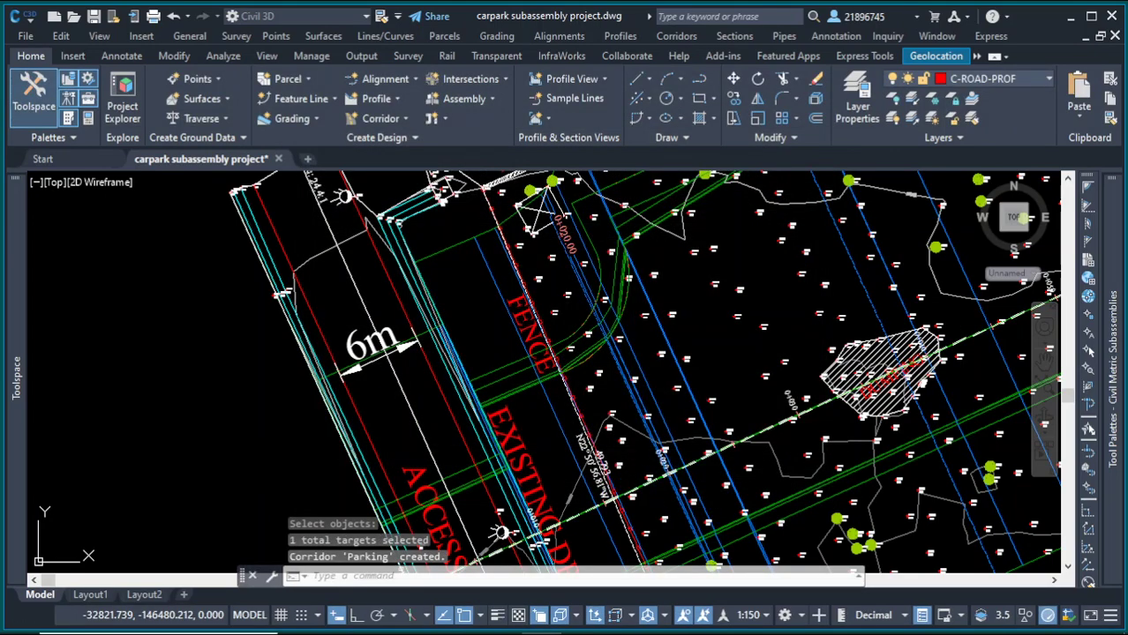
Step: Zoom around the carpark to examine the new Parking corridor
{"action": "scroll", "coordinate": [671, 455], "scroll_direction": "down", "scroll_amount": 8}
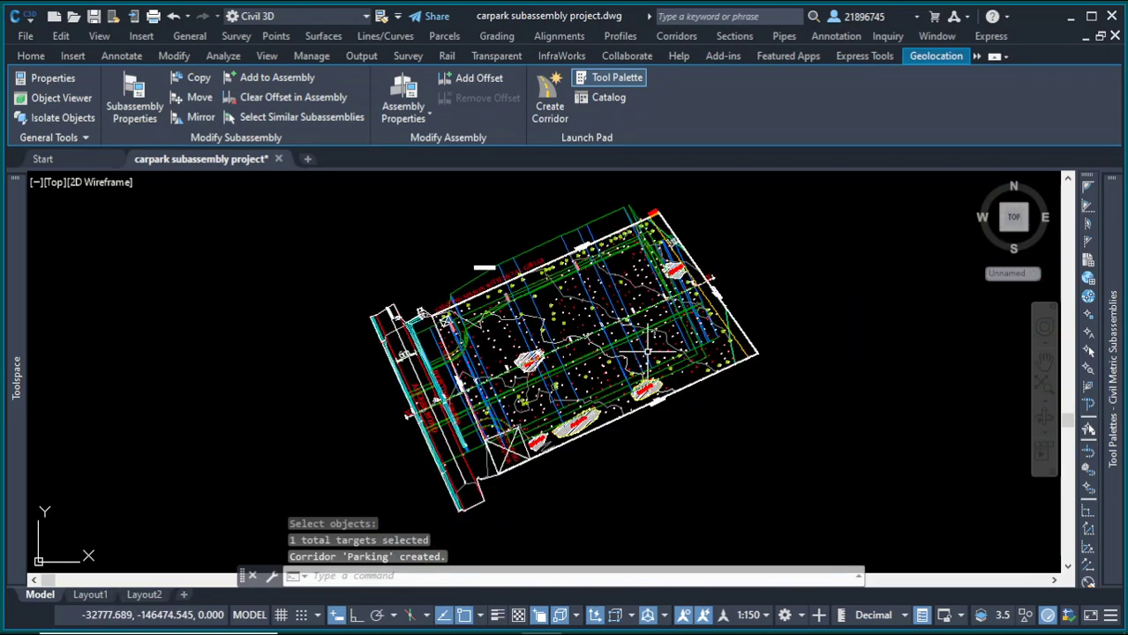
{"action": "scroll", "coordinate": [672, 350], "scroll_direction": "up", "scroll_amount": 5}
{"action": "scroll", "coordinate": [673, 351], "scroll_direction": "down", "scroll_amount": 4}
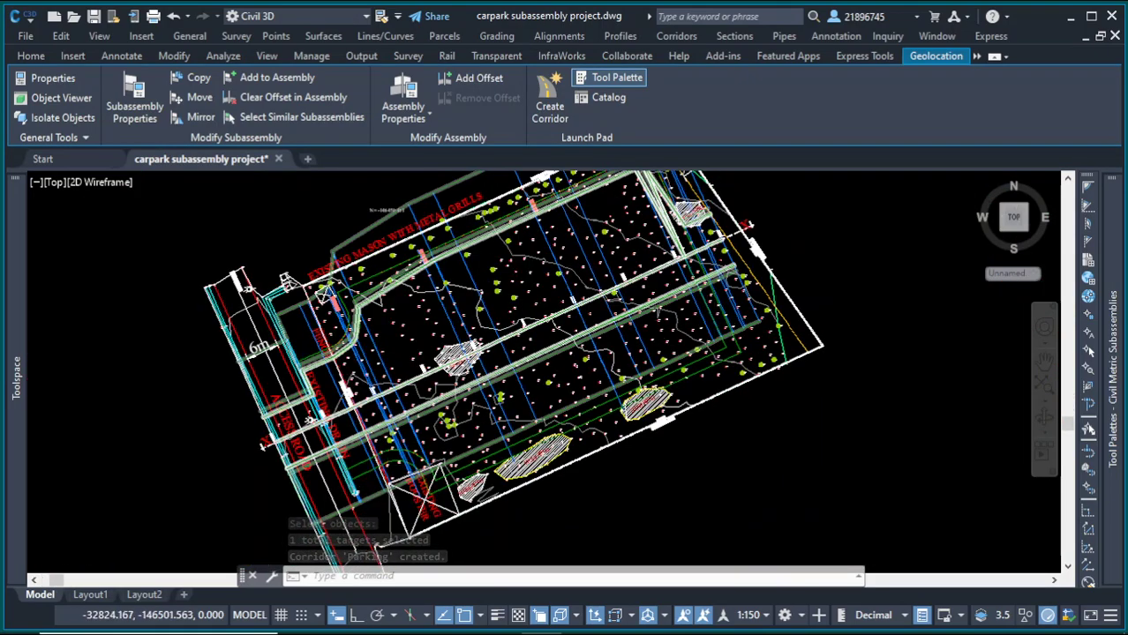
{"action": "scroll", "coordinate": [428, 492], "scroll_direction": "up", "scroll_amount": 5}
{"action": "scroll", "coordinate": [427, 492], "scroll_direction": "down", "scroll_amount": 4}
{"action": "scroll", "coordinate": [371, 353], "scroll_direction": "up", "scroll_amount": 5}
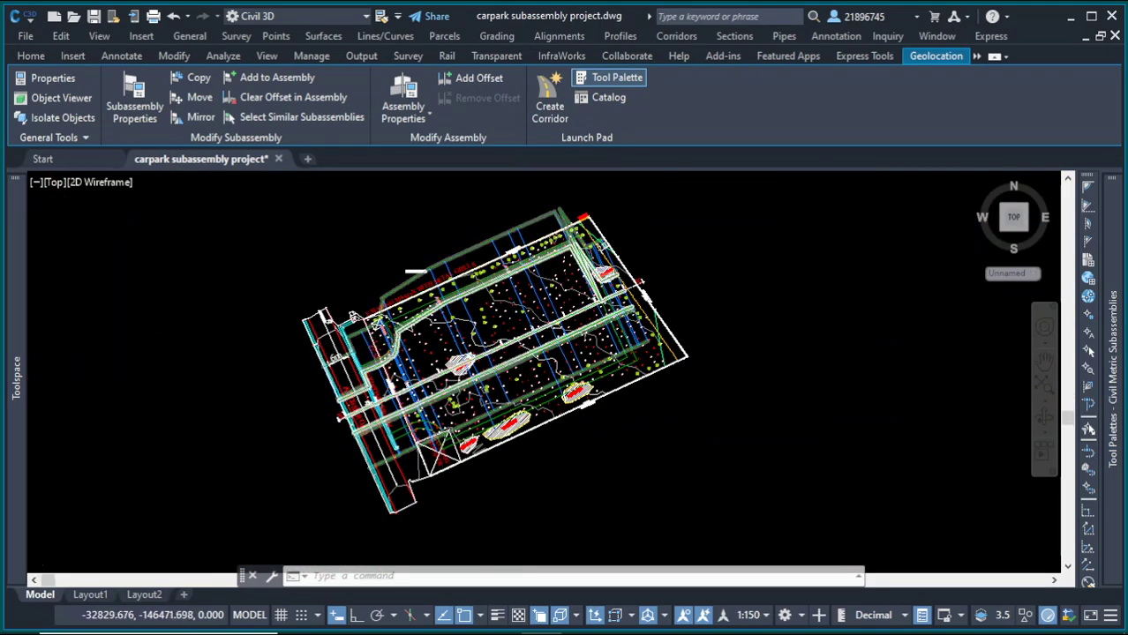
{"action": "scroll", "coordinate": [370, 353], "scroll_direction": "down", "scroll_amount": 5}
{"action": "scroll", "coordinate": [665, 383], "scroll_direction": "up", "scroll_amount": 6}
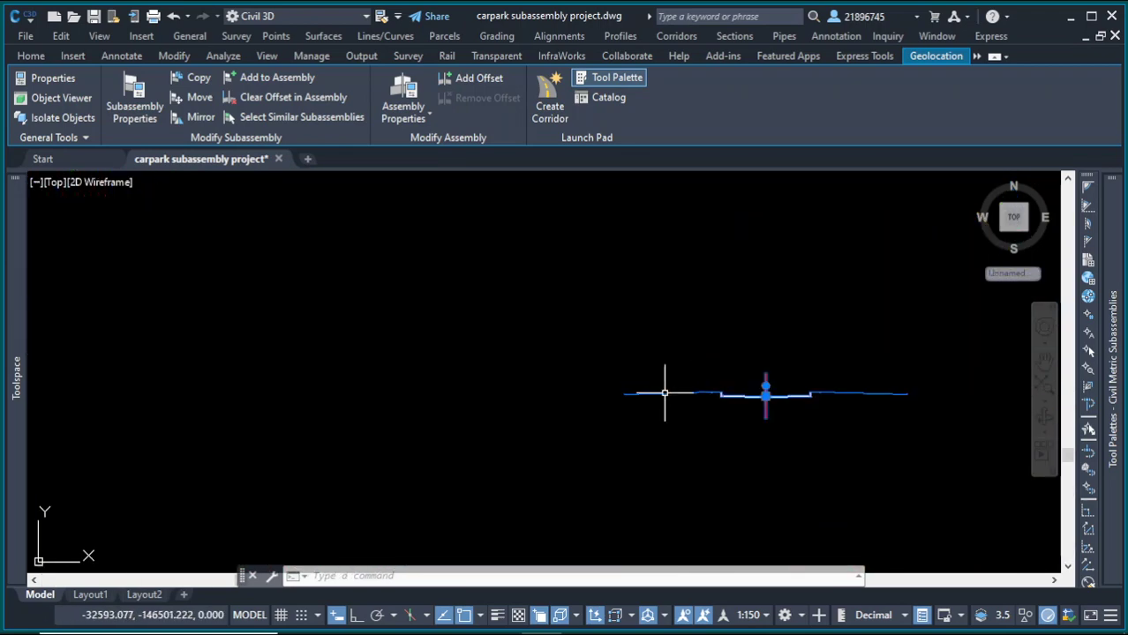
{"action": "key", "text": "Escape"}
Step: Open the left parkingsassembly3 subassembly's properties and review its parameters
{"action": "left_click", "coordinate": [794, 383]}
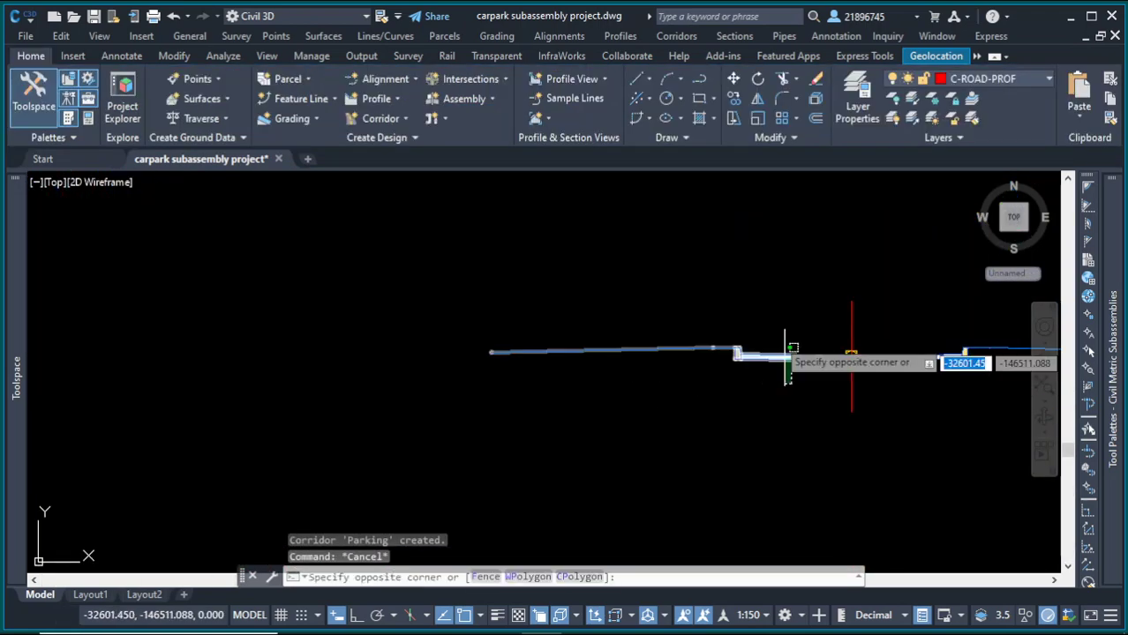
{"action": "left_click", "coordinate": [777, 338]}
{"action": "right_click", "coordinate": [698, 324]}
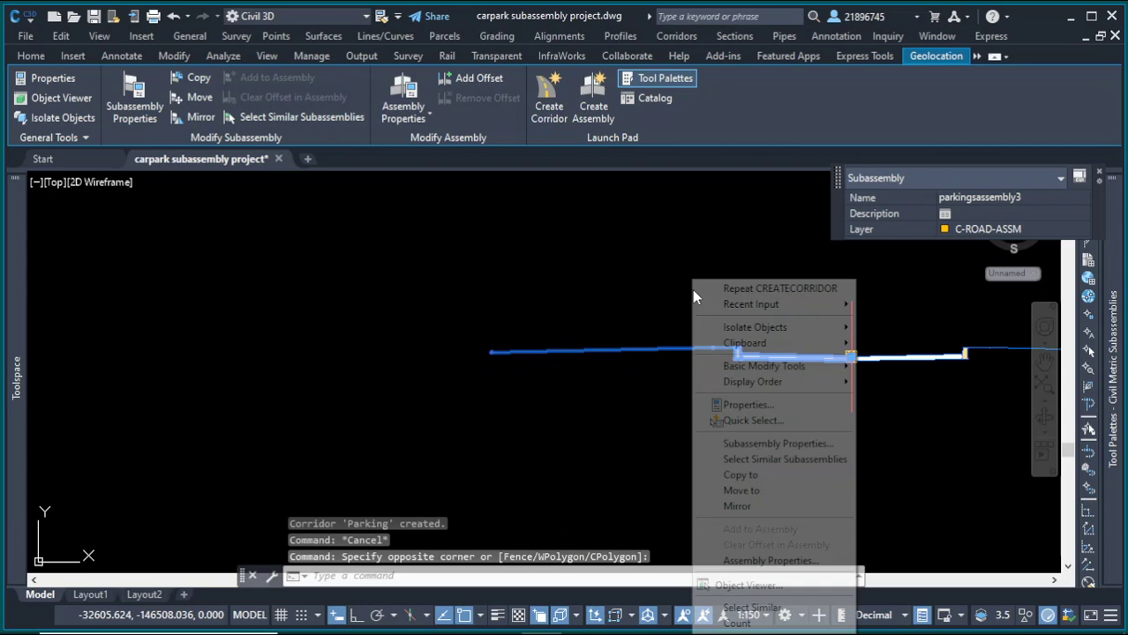
{"action": "left_click", "coordinate": [764, 444]}
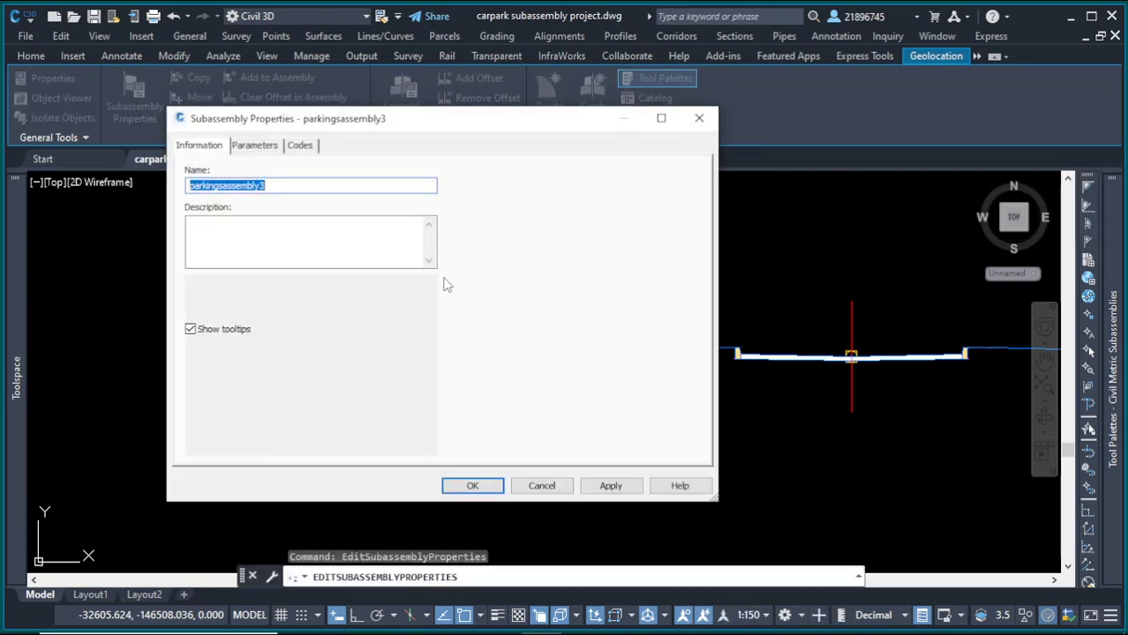
{"action": "left_click", "coordinate": [256, 147]}
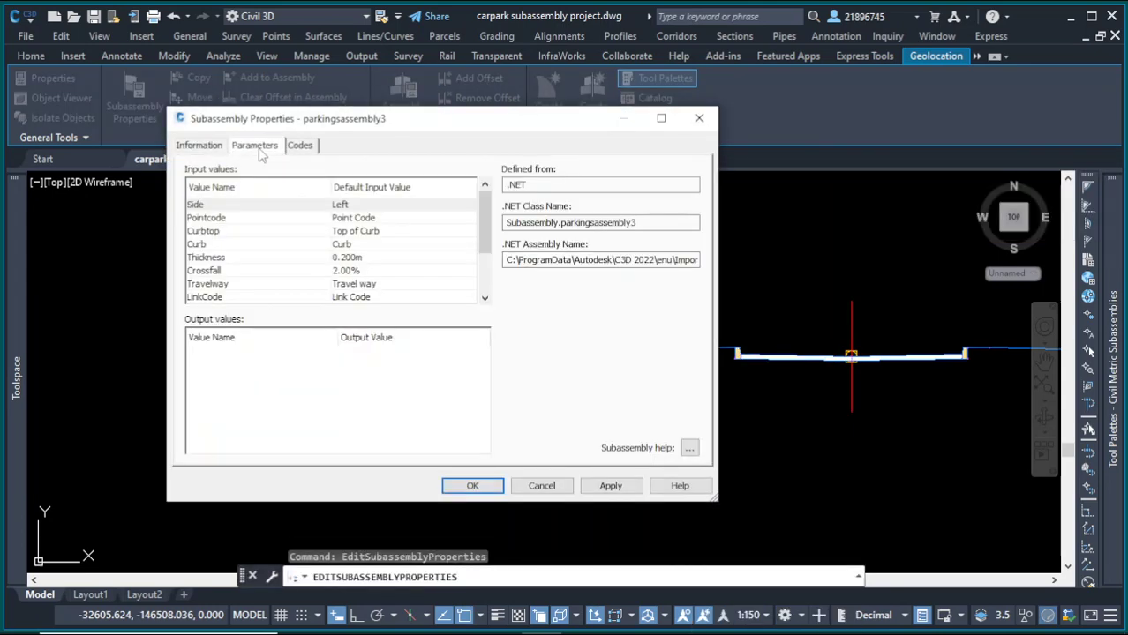
{"action": "left_click", "coordinate": [699, 120]}
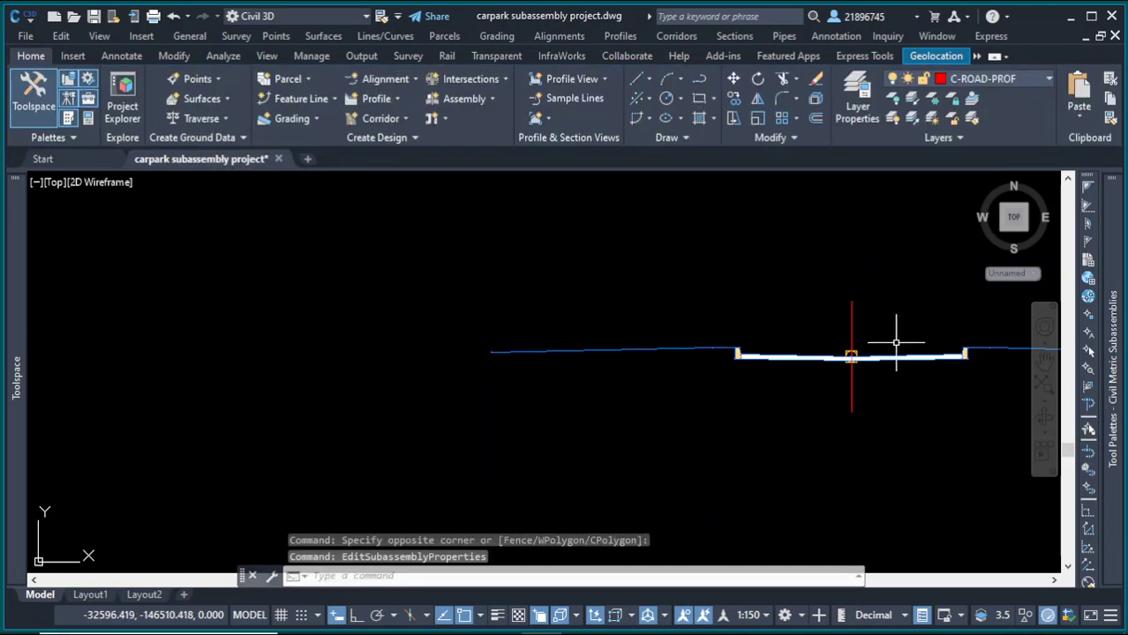
Step: Open the right parkingsassembly3 subassembly's properties and review its parameters
{"action": "left_click_drag", "start_coordinate": [899, 336], "coordinate": [891, 374]}
{"action": "right_click", "coordinate": [685, 270]}
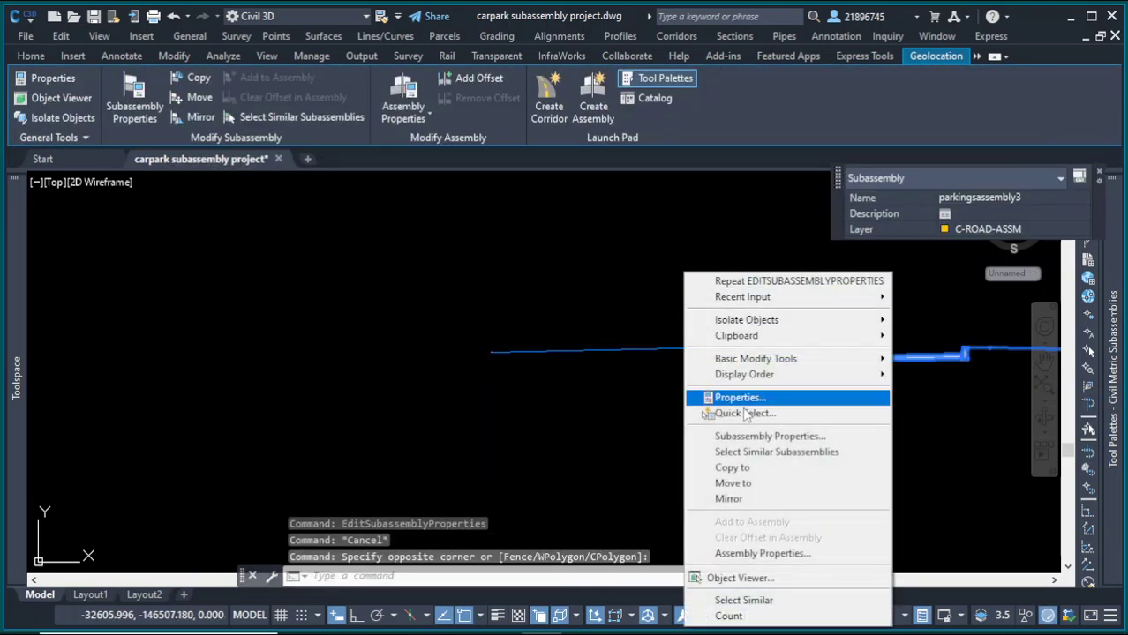
{"action": "left_click", "coordinate": [742, 433]}
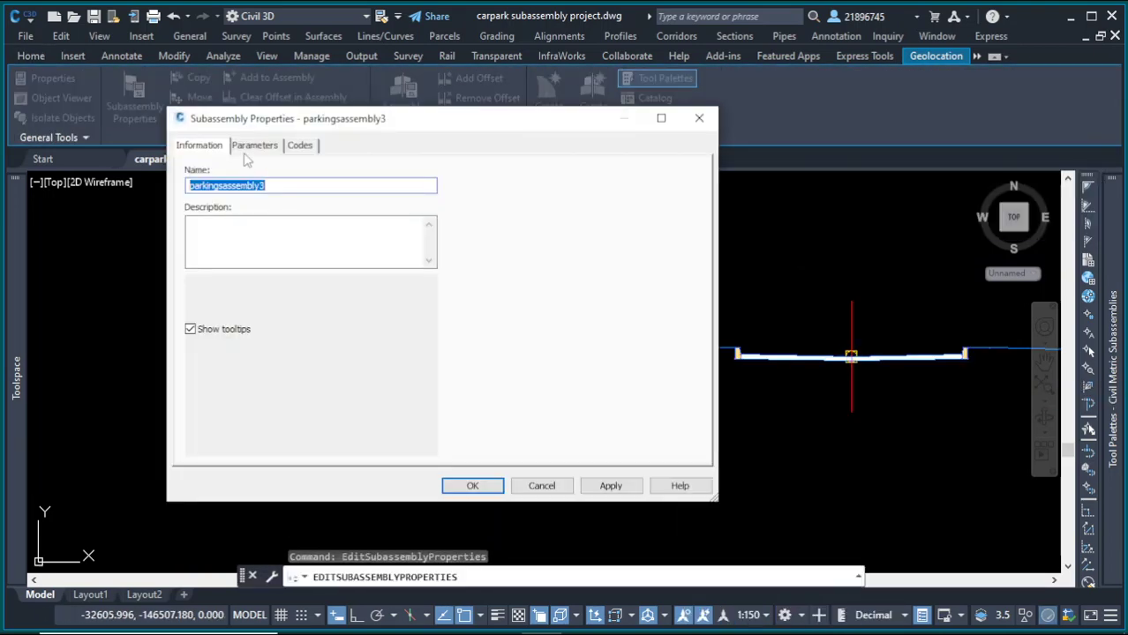
{"action": "left_click", "coordinate": [254, 147]}
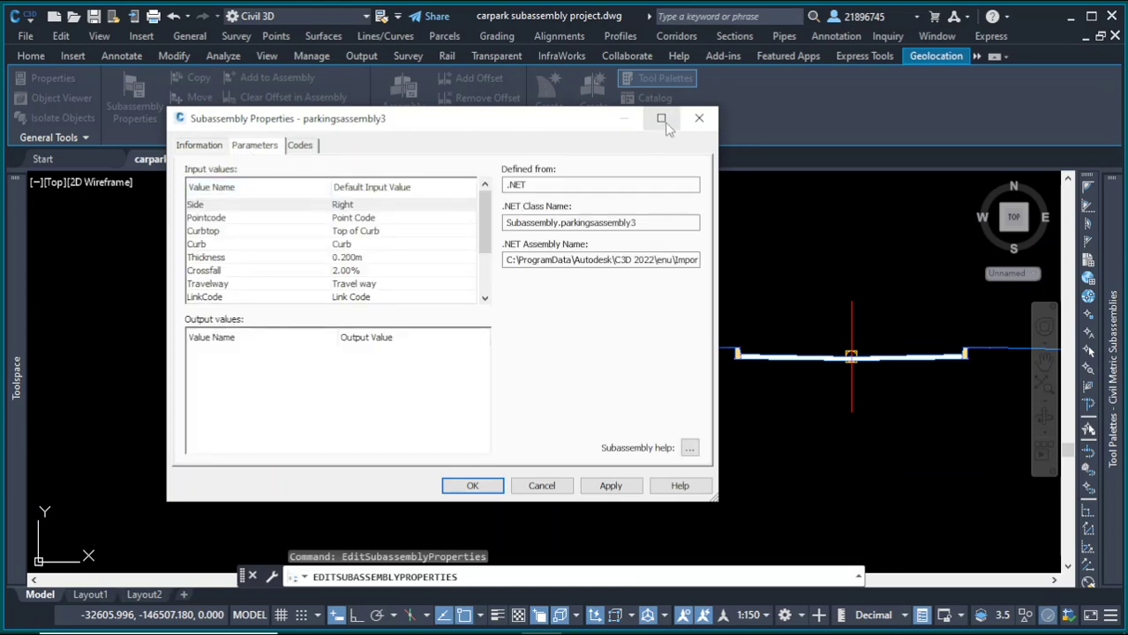
{"action": "left_click", "coordinate": [698, 121]}
Step: Open the parking assembly's properties and review its construction tree of left and right subassemblies
{"action": "key", "text": "Escape"}
{"action": "left_click", "coordinate": [864, 307]}
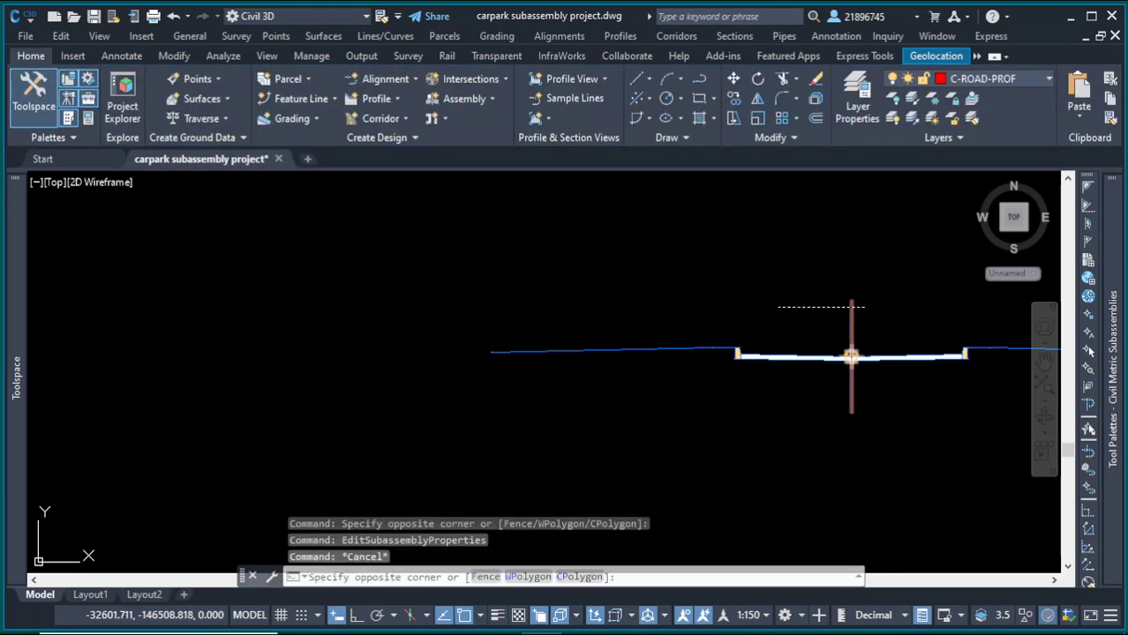
{"action": "left_click", "coordinate": [724, 279]}
{"action": "right_click", "coordinate": [721, 278]}
{"action": "left_click", "coordinate": [797, 442]}
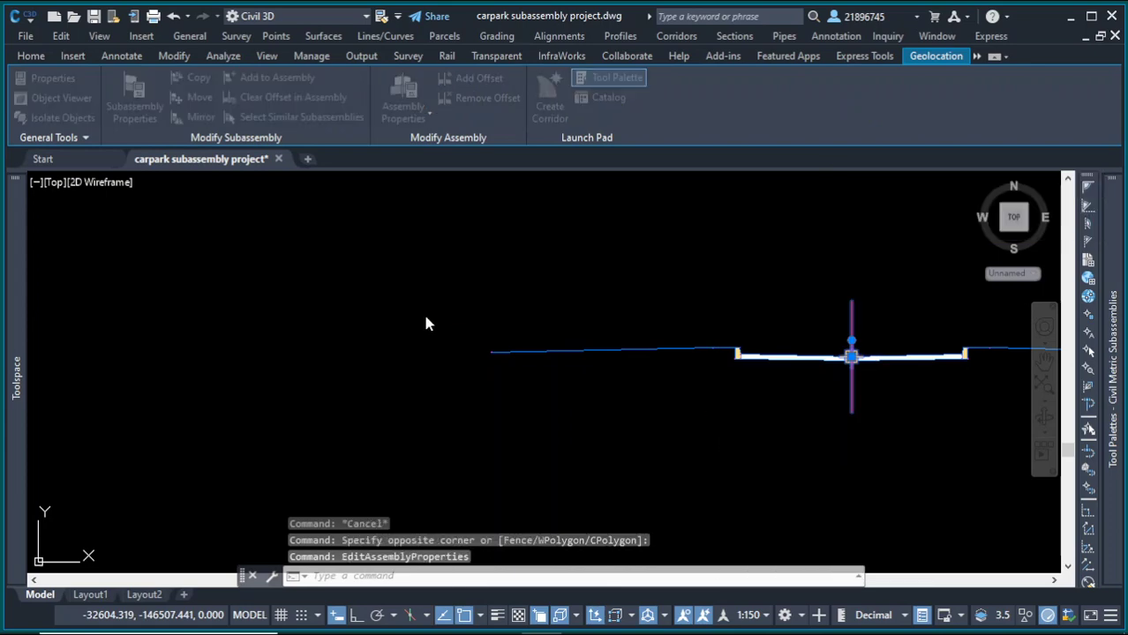
{"action": "left_click", "coordinate": [249, 65]}
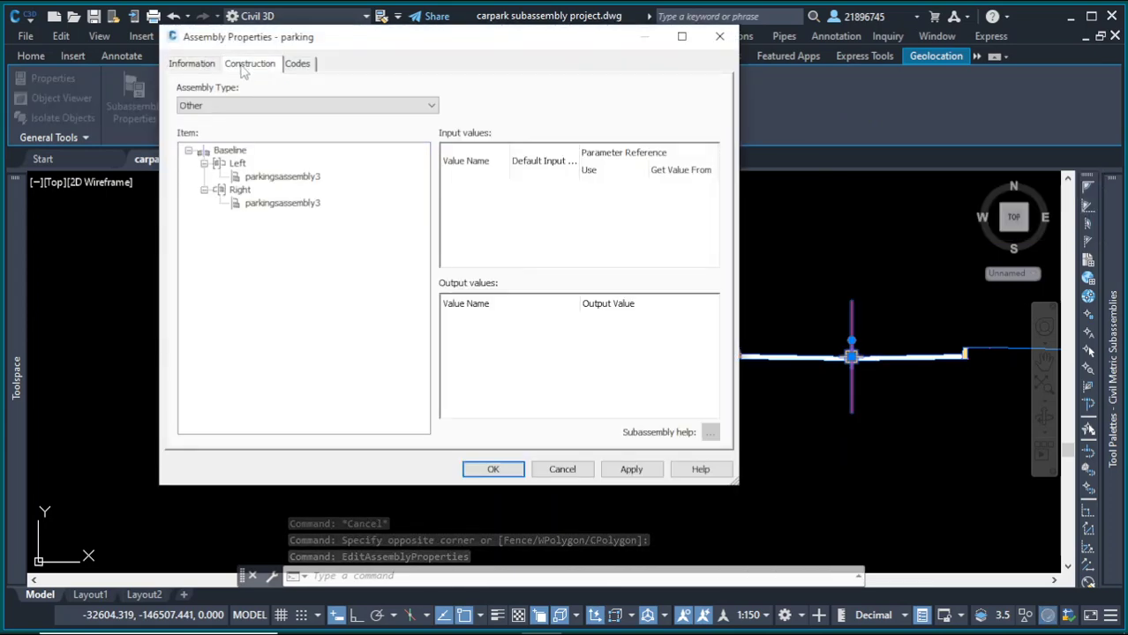
{"action": "left_click", "coordinate": [720, 36]}
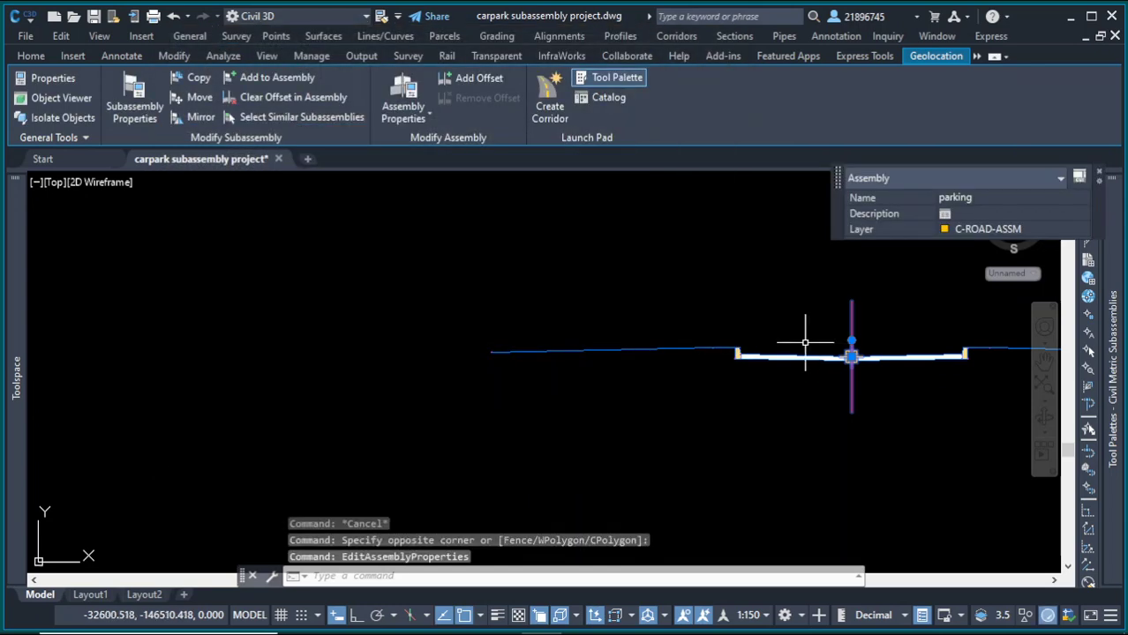
Step: Select the Parking corridor and open Edit Targets for its region
{"action": "scroll", "coordinate": [852, 365], "scroll_direction": "down", "scroll_amount": 3}
{"action": "key", "text": "Escape"}
{"action": "scroll", "coordinate": [798, 385], "scroll_direction": "down", "scroll_amount": 2}
{"action": "scroll", "coordinate": [305, 335], "scroll_direction": "up", "scroll_amount": 3}
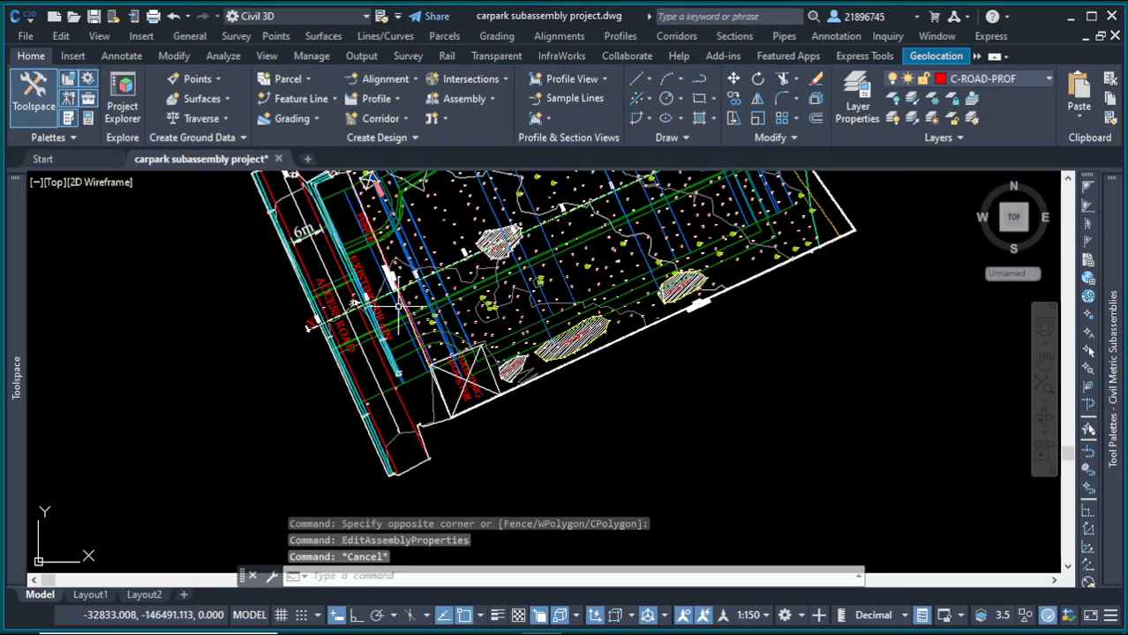
{"action": "scroll", "coordinate": [327, 347], "scroll_direction": "down", "scroll_amount": 1}
{"action": "scroll", "coordinate": [433, 269], "scroll_direction": "up", "scroll_amount": 3}
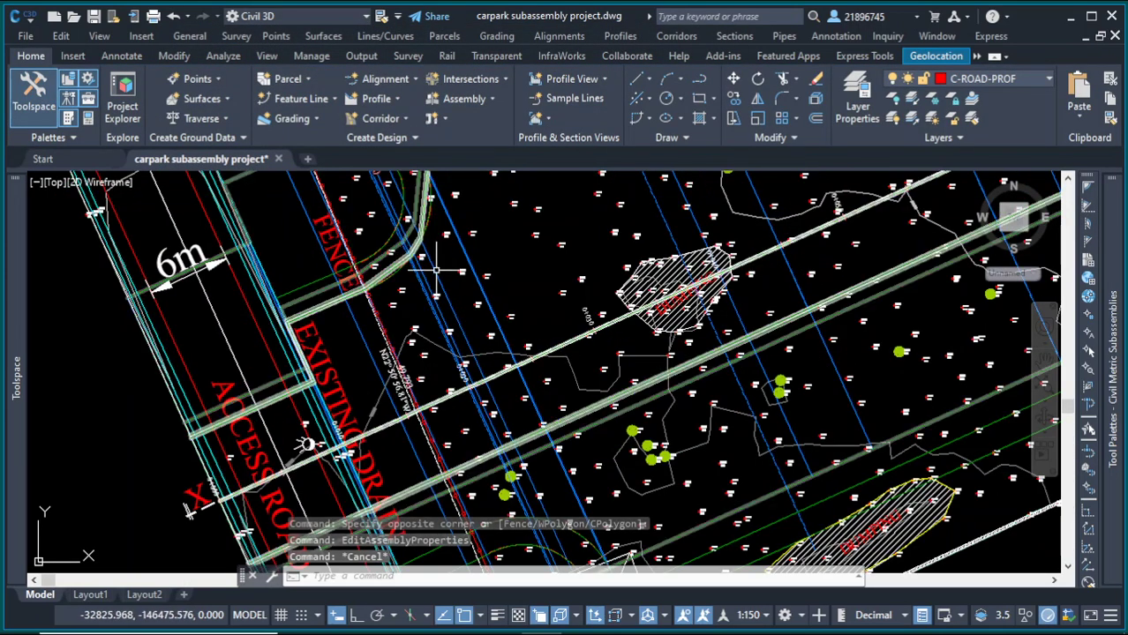
{"action": "left_click", "coordinate": [435, 270]}
{"action": "right_click", "coordinate": [505, 235]}
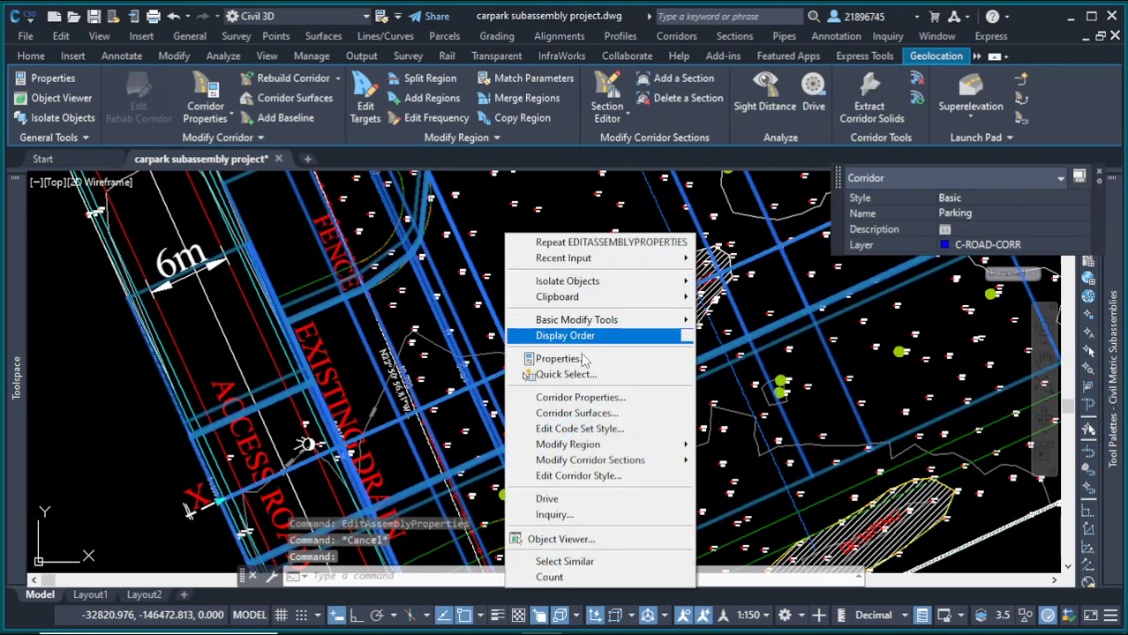
{"action": "mouse_move", "coordinate": [591, 448]}
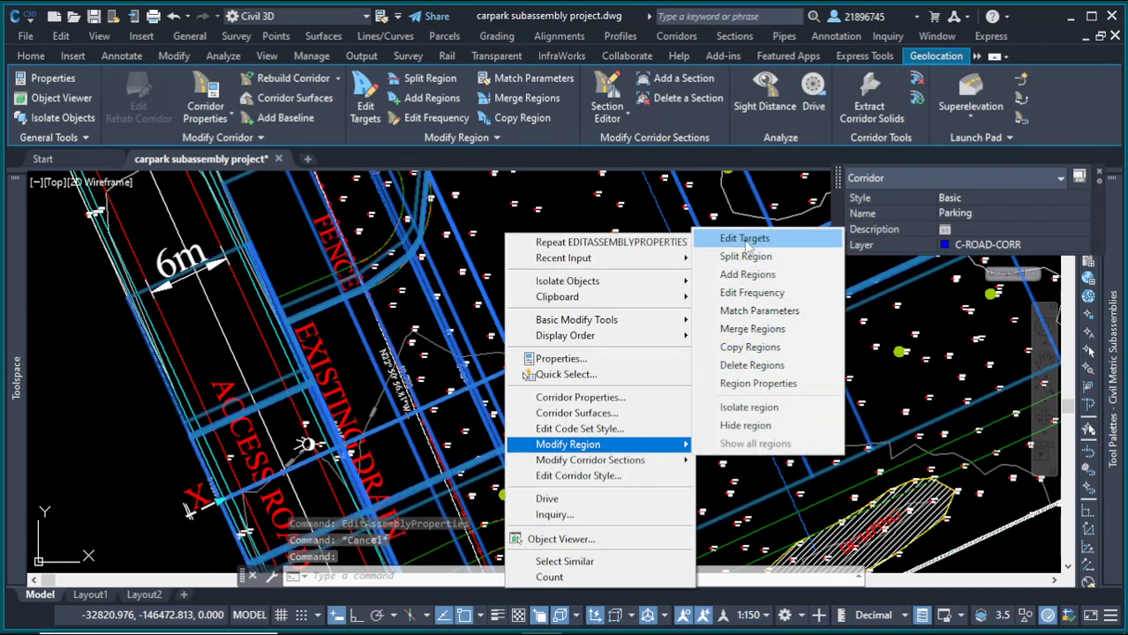
{"action": "left_click", "coordinate": [747, 239]}
{"action": "left_click", "coordinate": [600, 260]}
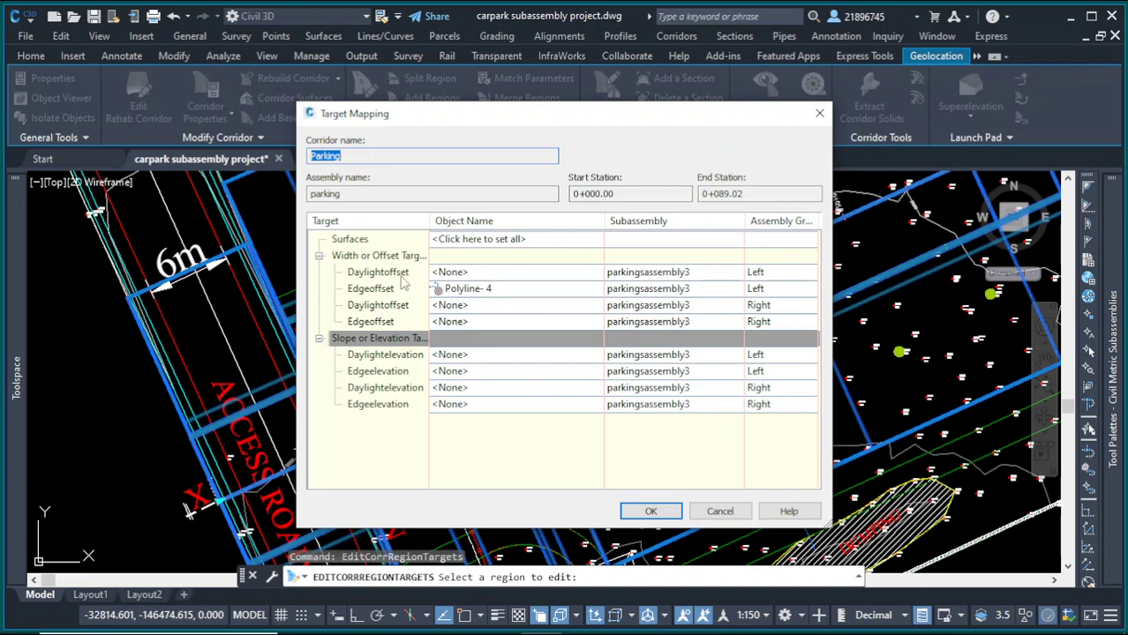
{"action": "left_click", "coordinate": [478, 290]}
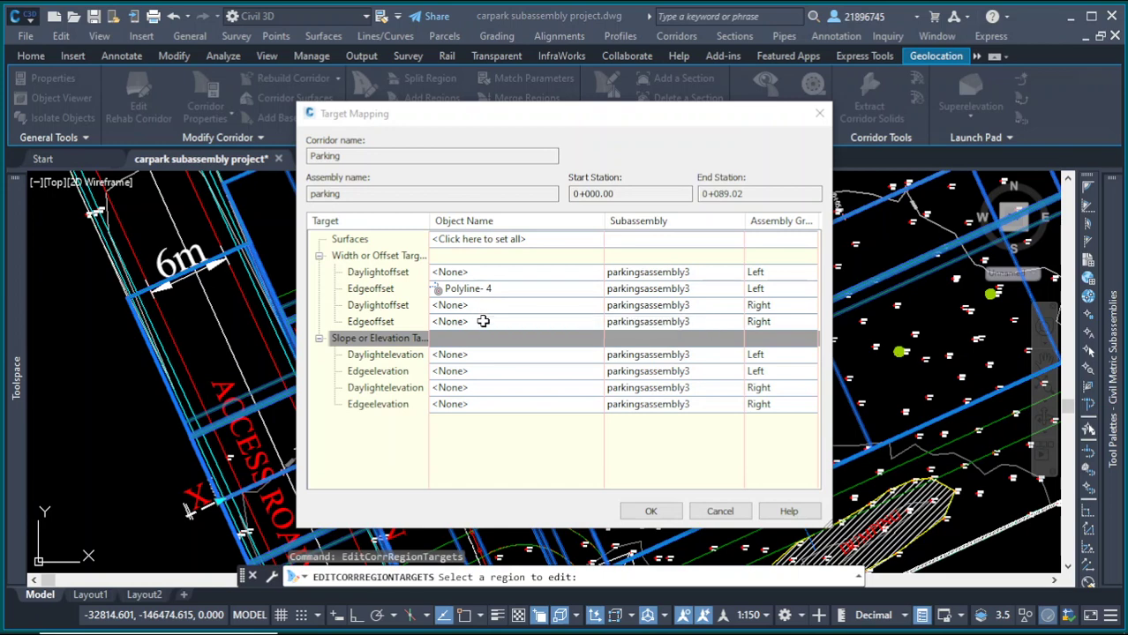
Step: Set the right Edgeoffset target to the polyline Polyline- 5 picked from the drawing
{"action": "left_click", "coordinate": [483, 321]}
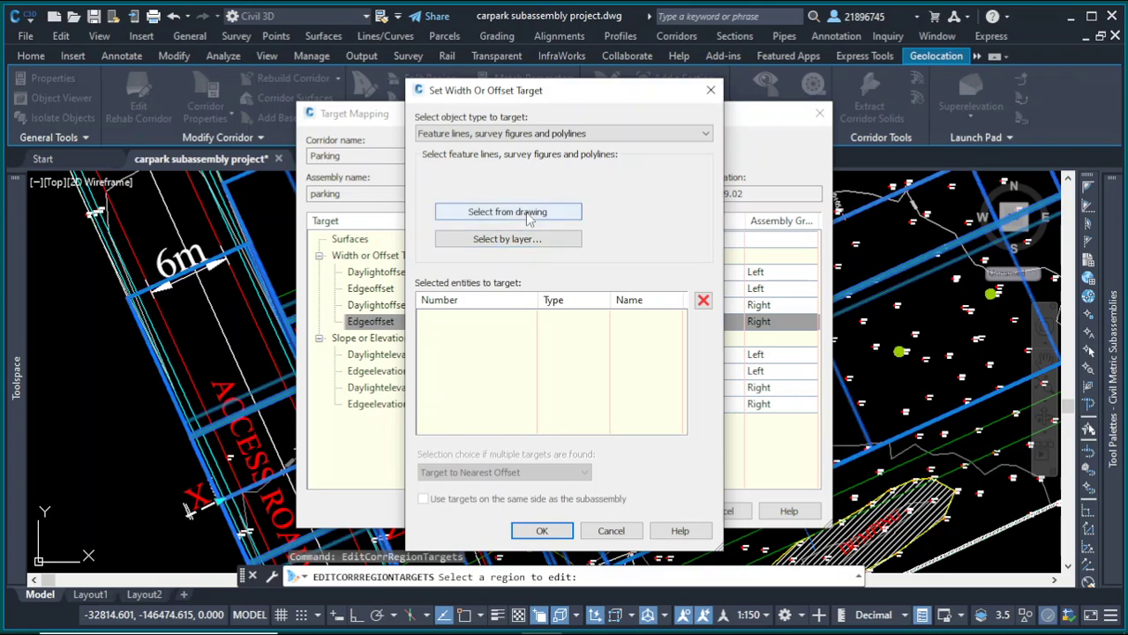
{"action": "left_click", "coordinate": [529, 220]}
{"action": "scroll", "coordinate": [549, 279], "scroll_direction": "down", "scroll_amount": 5}
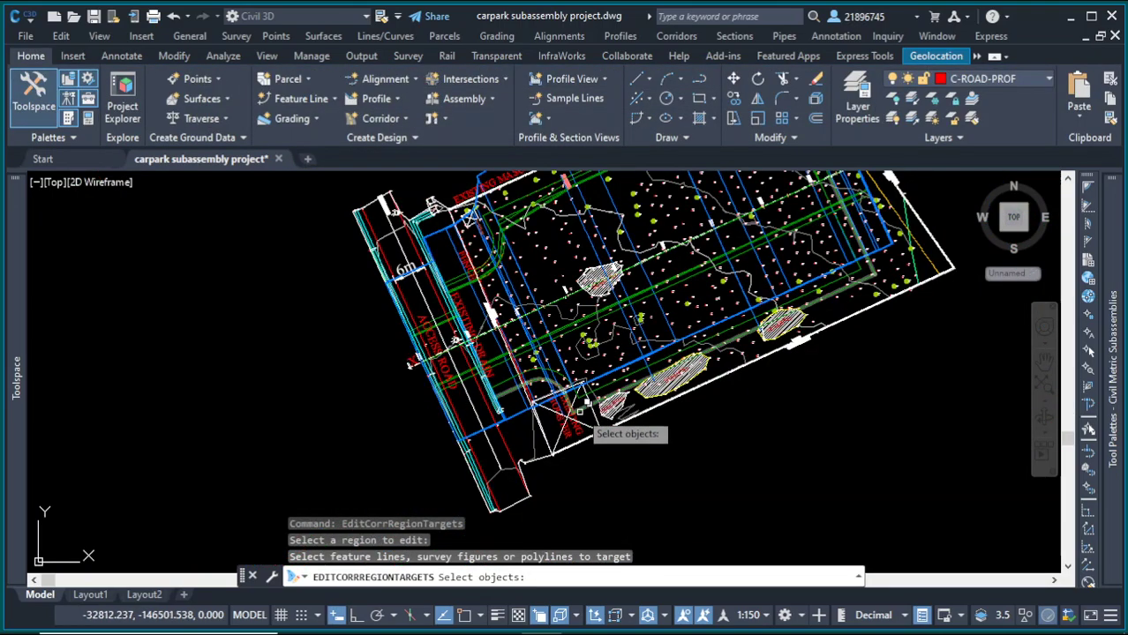
{"action": "scroll", "coordinate": [505, 411], "scroll_direction": "up", "scroll_amount": 7}
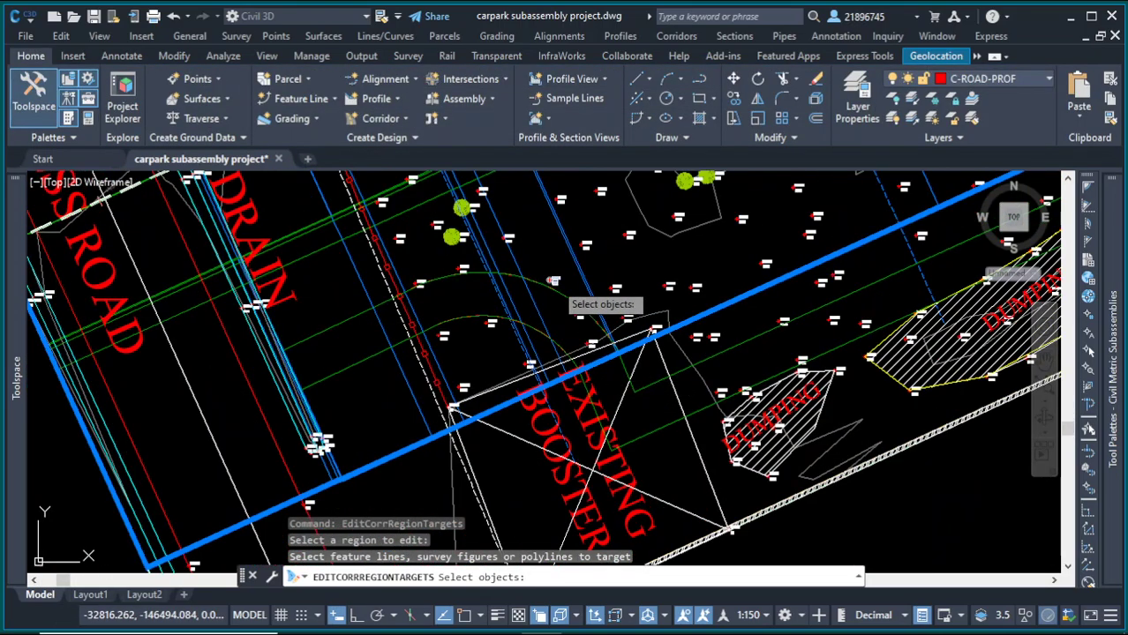
{"action": "left_click", "coordinate": [567, 299]}
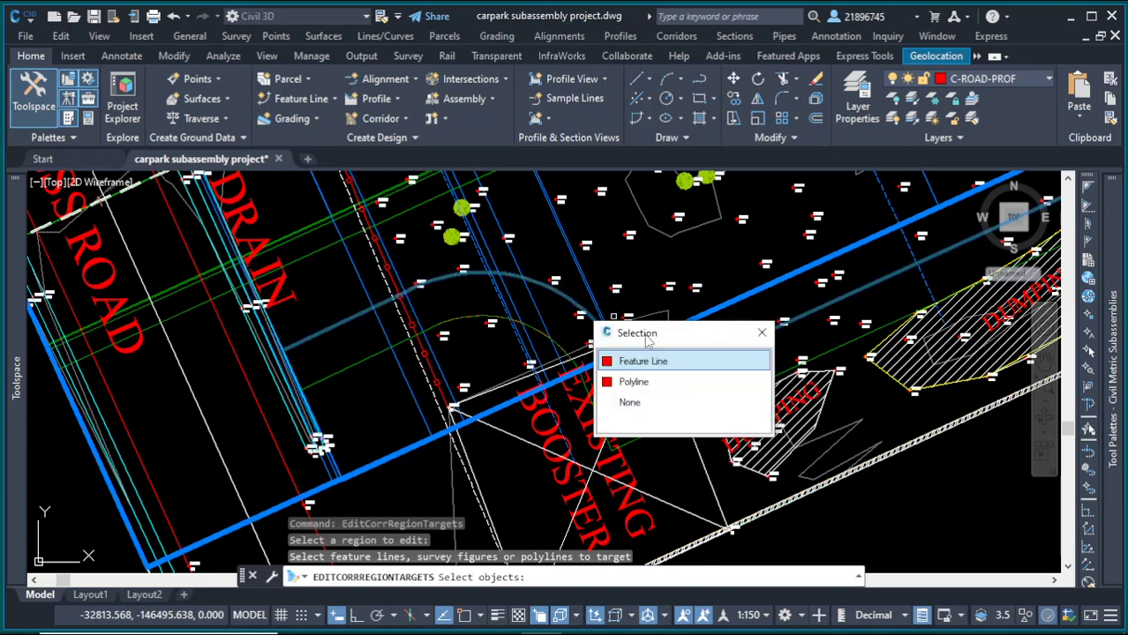
{"action": "left_click", "coordinate": [672, 383]}
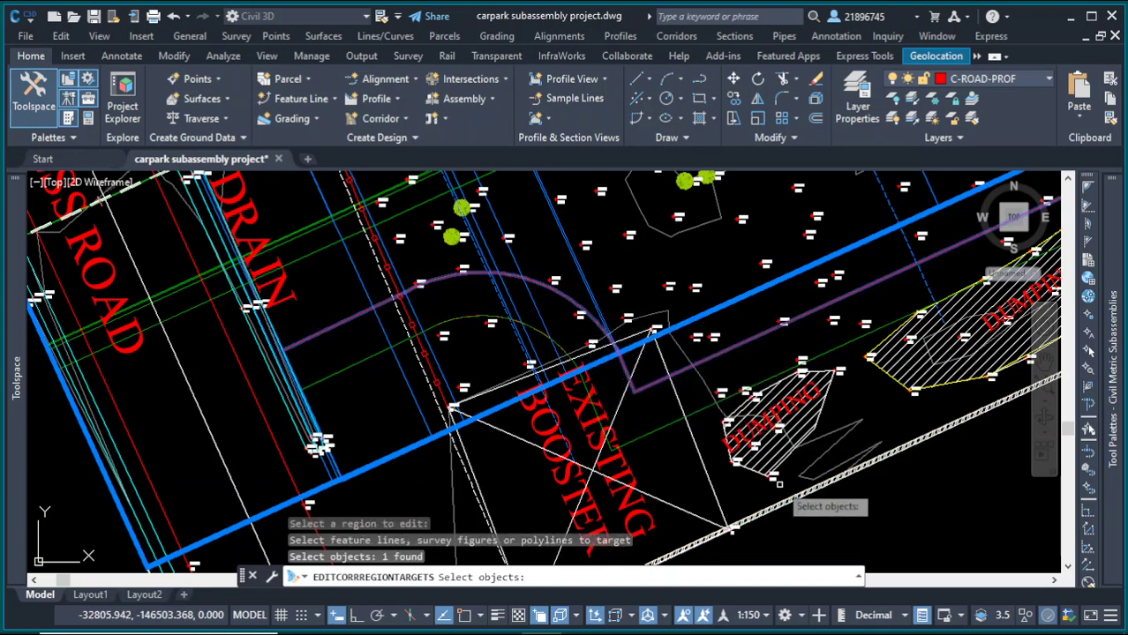
{"action": "key", "text": "Return"}
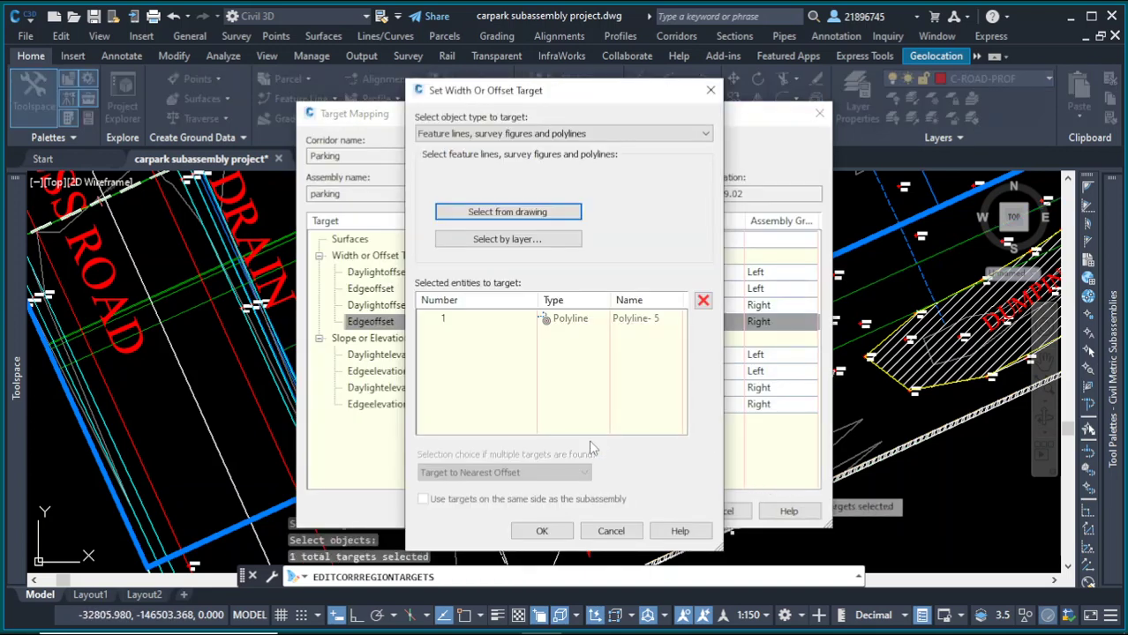
{"action": "left_click", "coordinate": [542, 531]}
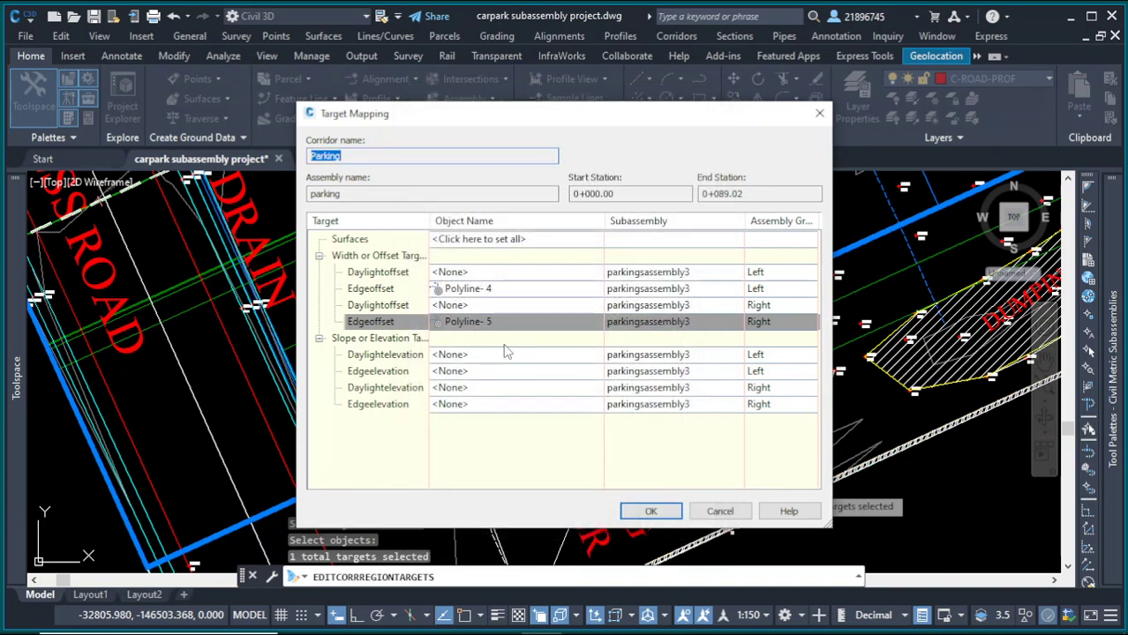
Step: Set the left Daylightoffset target to the polyline Polyline- 2 picked from the drawing
{"action": "left_click", "coordinate": [473, 274]}
{"action": "left_click", "coordinate": [507, 213]}
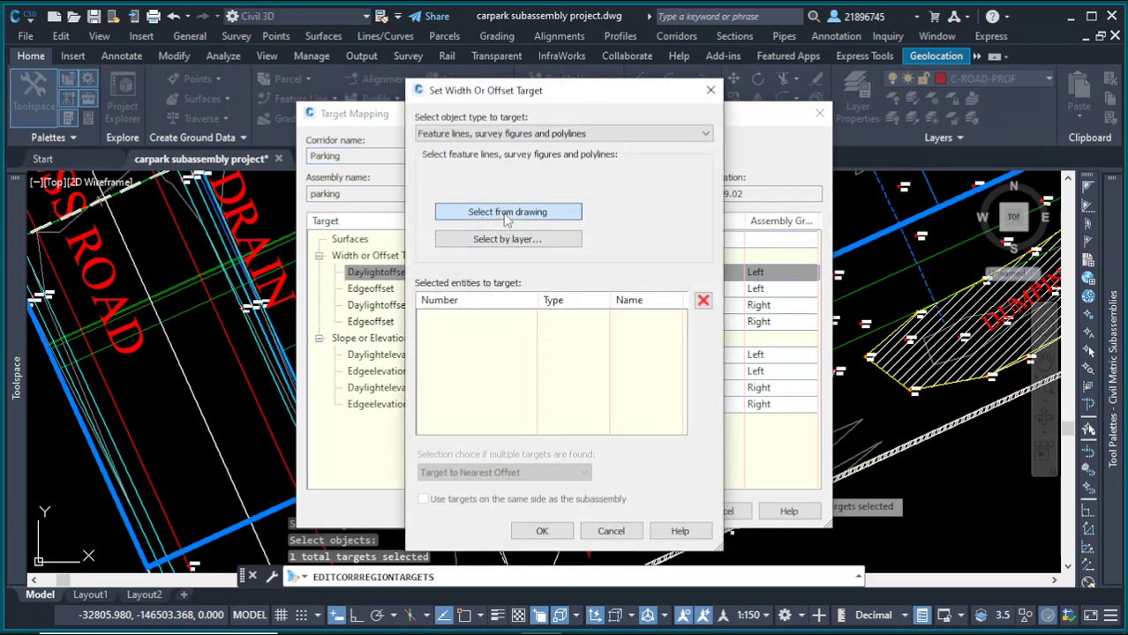
{"action": "scroll", "coordinate": [529, 289], "scroll_direction": "down", "scroll_amount": 4}
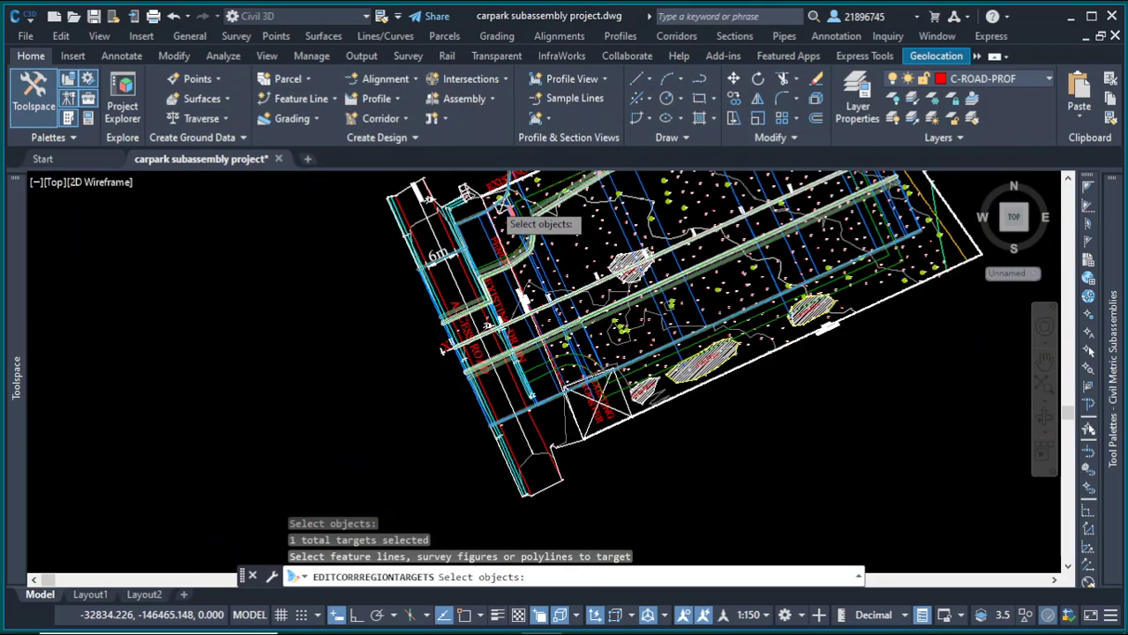
{"action": "scroll", "coordinate": [530, 289], "scroll_direction": "up", "scroll_amount": 4}
{"action": "scroll", "coordinate": [564, 353], "scroll_direction": "down", "scroll_amount": 1}
{"action": "left_click", "coordinate": [575, 297]}
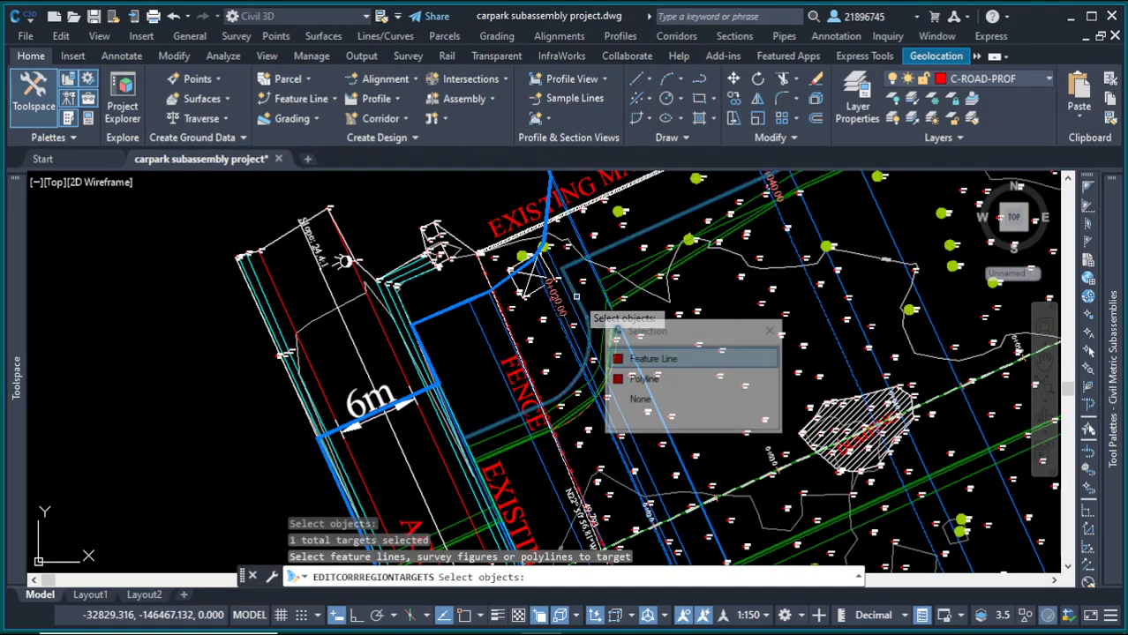
{"action": "left_click", "coordinate": [685, 381]}
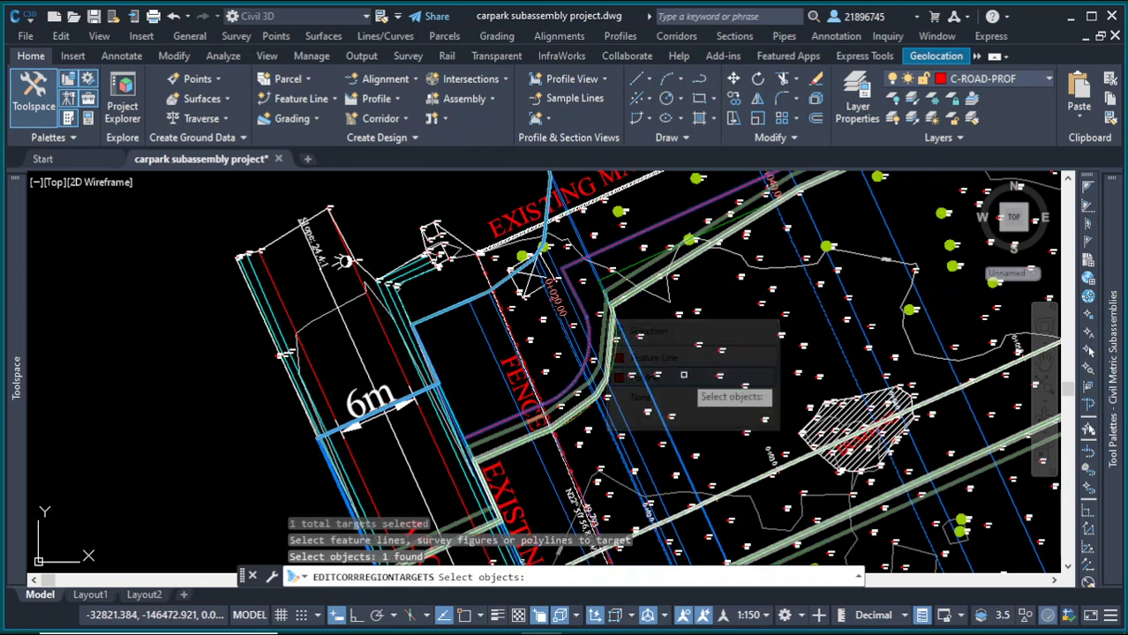
{"action": "key", "text": "Return"}
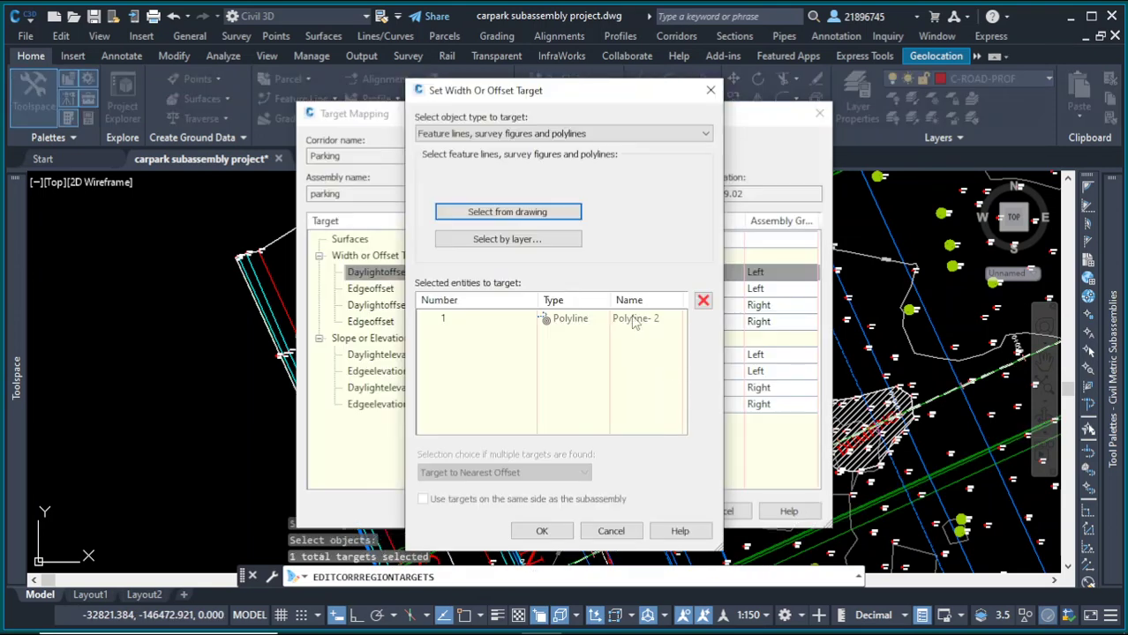
{"action": "left_click", "coordinate": [556, 532]}
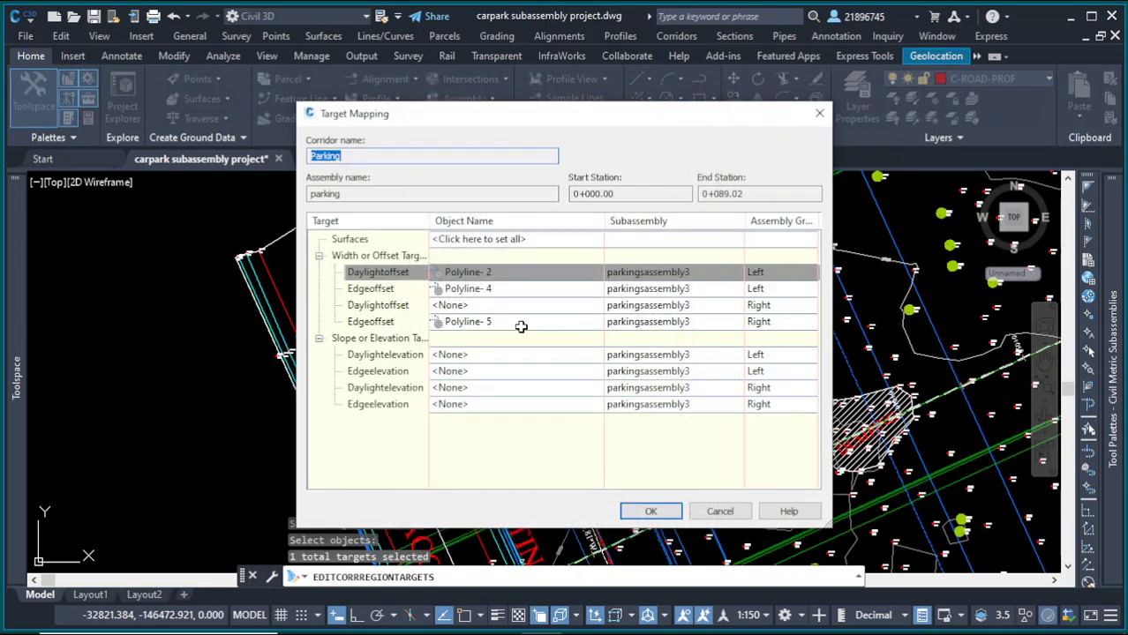
Step: Set the right Daylightoffset target to the polyline Polyline- 3 and apply the target mapping to the corridor
{"action": "left_click", "coordinate": [571, 305]}
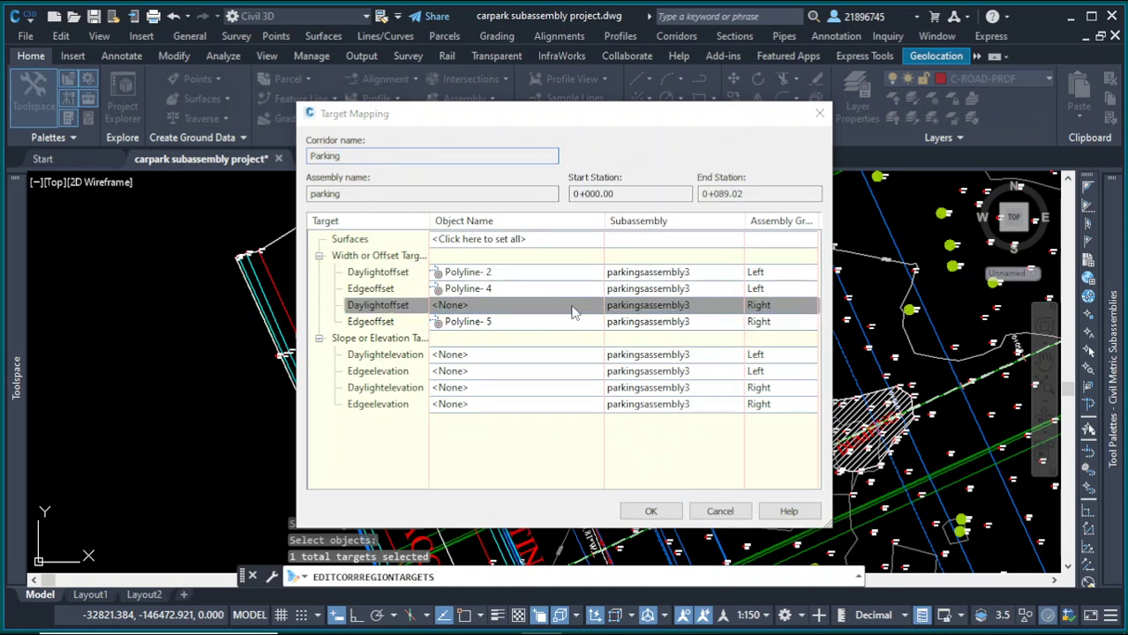
{"action": "left_click", "coordinate": [552, 216]}
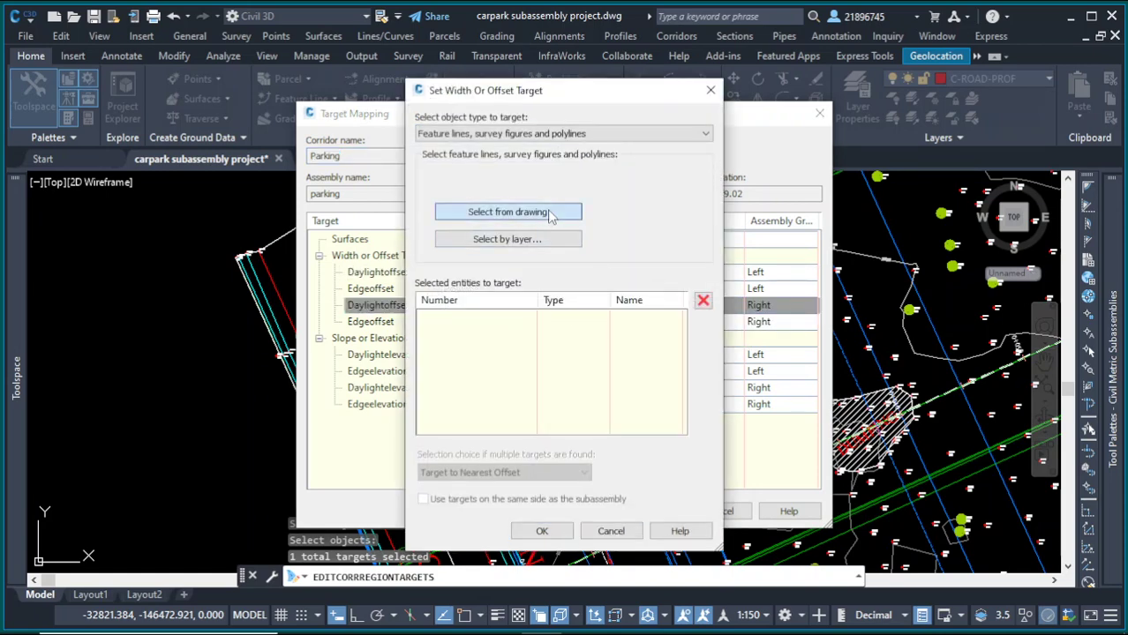
{"action": "scroll", "coordinate": [622, 277], "scroll_direction": "down", "scroll_amount": 8}
{"action": "scroll", "coordinate": [657, 341], "scroll_direction": "up", "scroll_amount": 4}
{"action": "scroll", "coordinate": [597, 337], "scroll_direction": "up", "scroll_amount": 4}
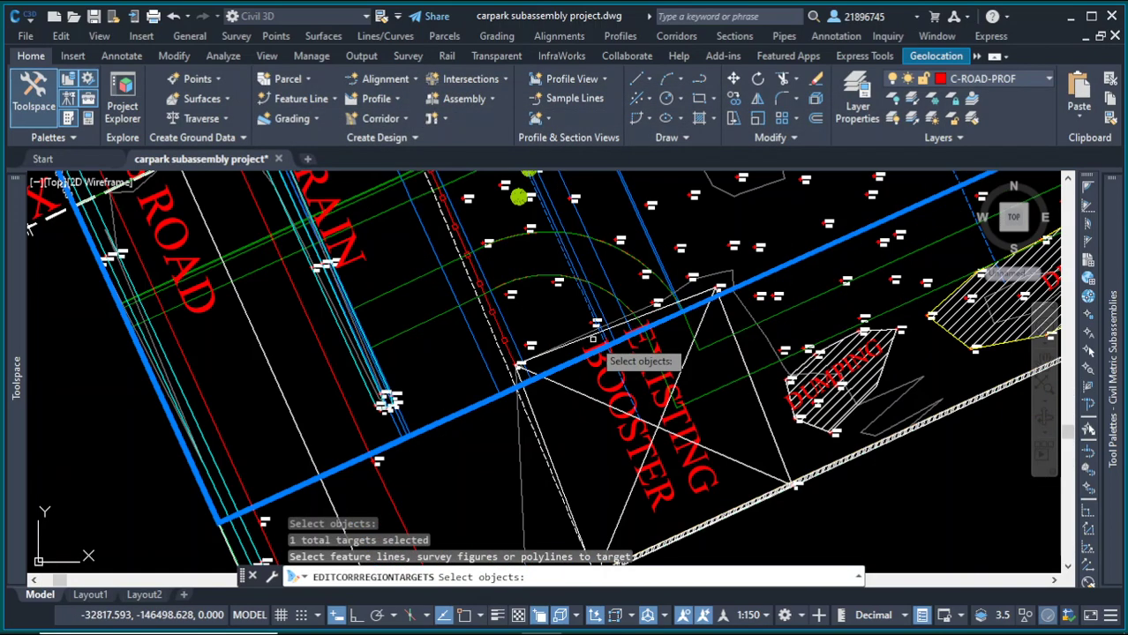
{"action": "left_click", "coordinate": [706, 397]}
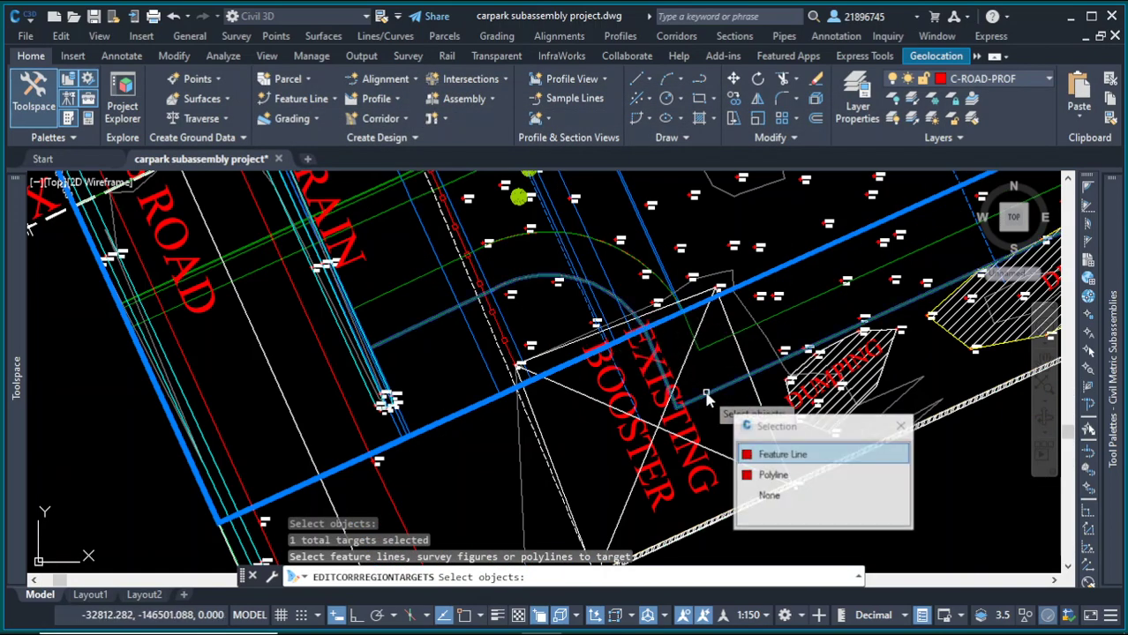
{"action": "left_click", "coordinate": [777, 475]}
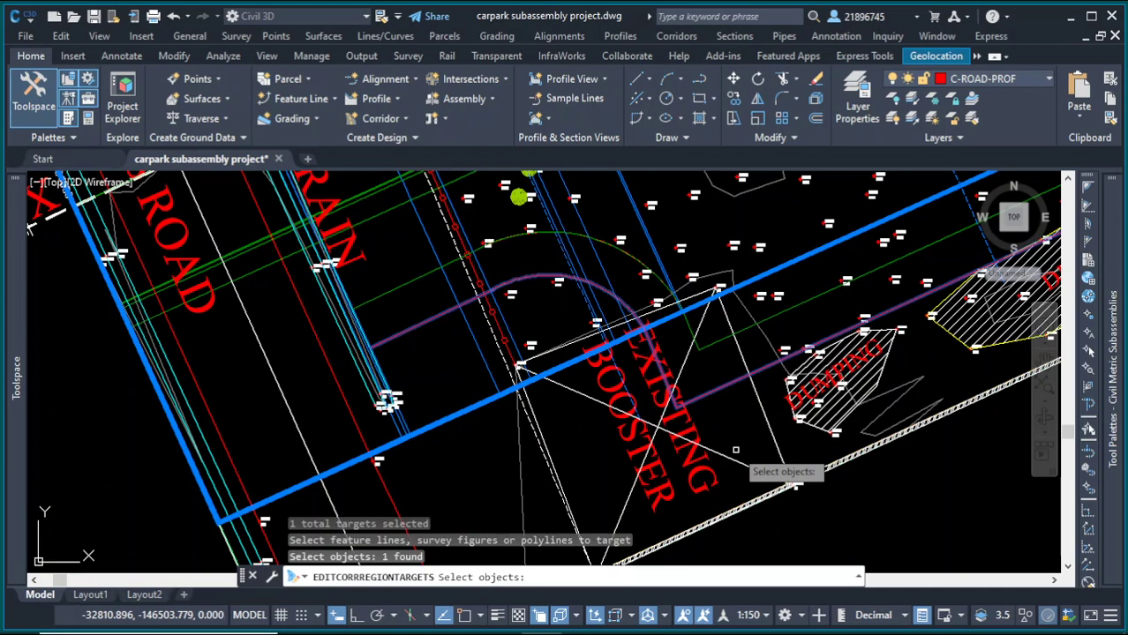
{"action": "key", "text": "Return"}
{"action": "left_click", "coordinate": [542, 531]}
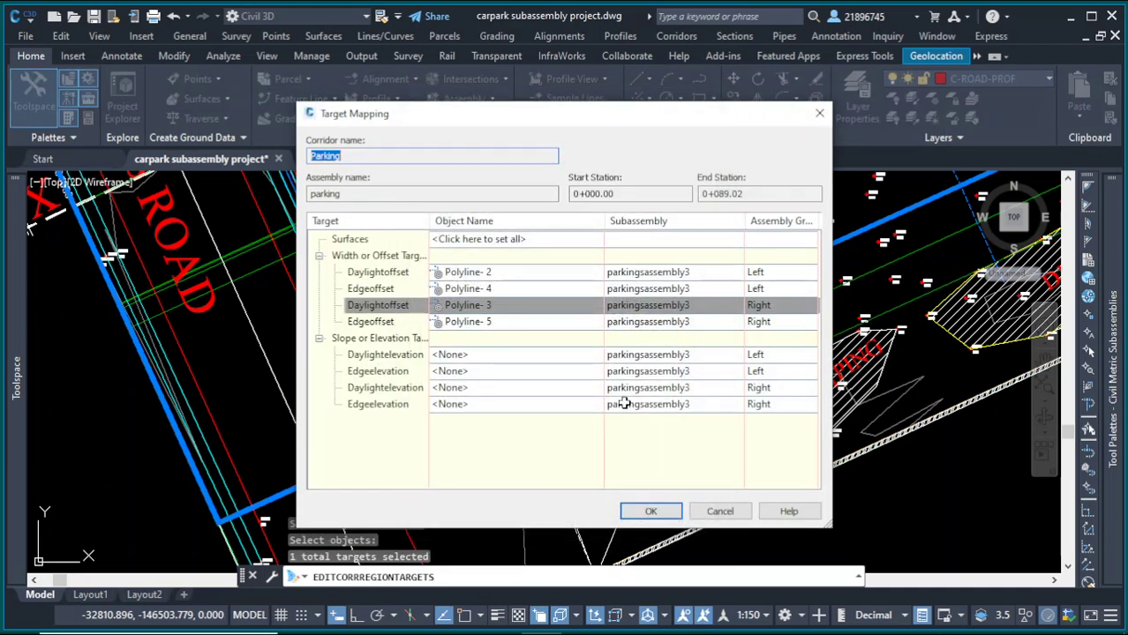
{"action": "left_click", "coordinate": [653, 509]}
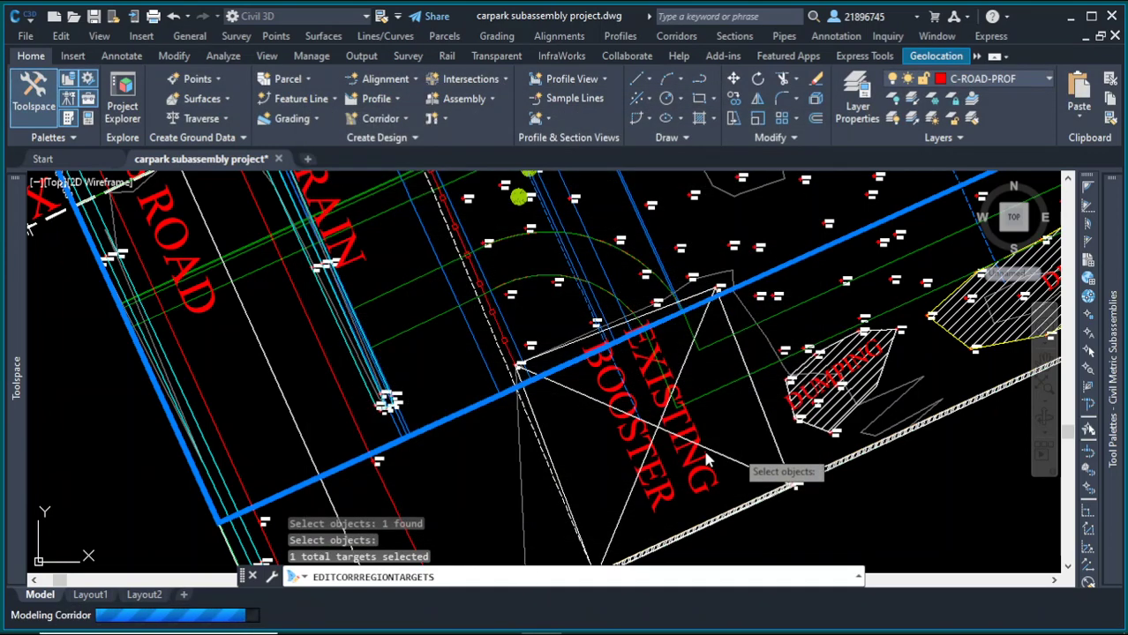
{"action": "scroll", "coordinate": [603, 422], "scroll_direction": "down", "scroll_amount": 5}
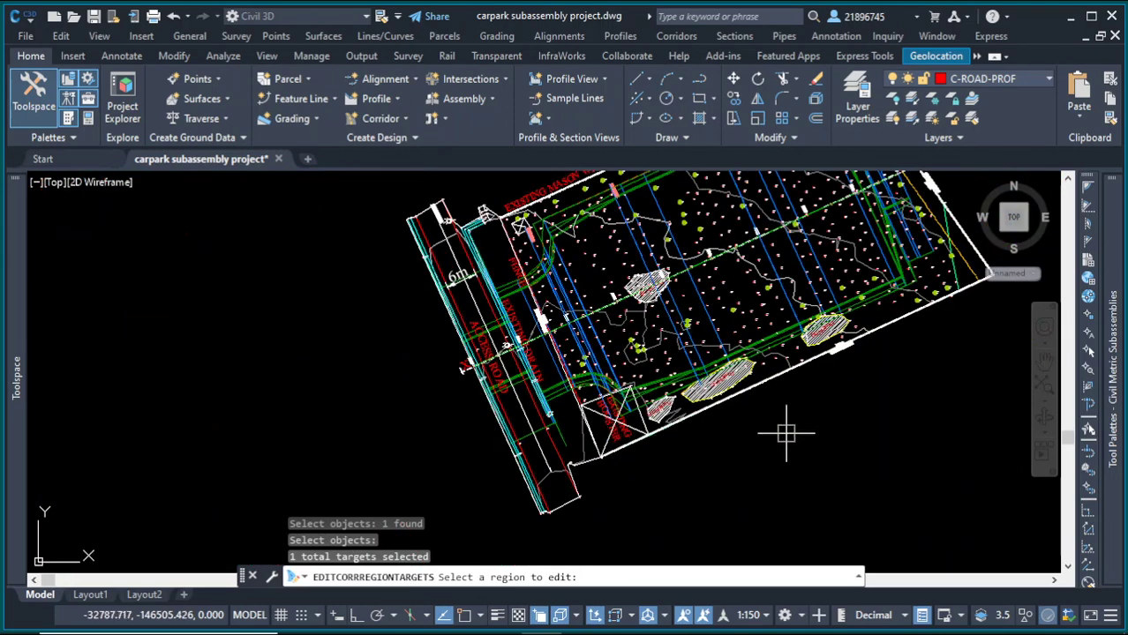
{"action": "key", "text": "Escape"}
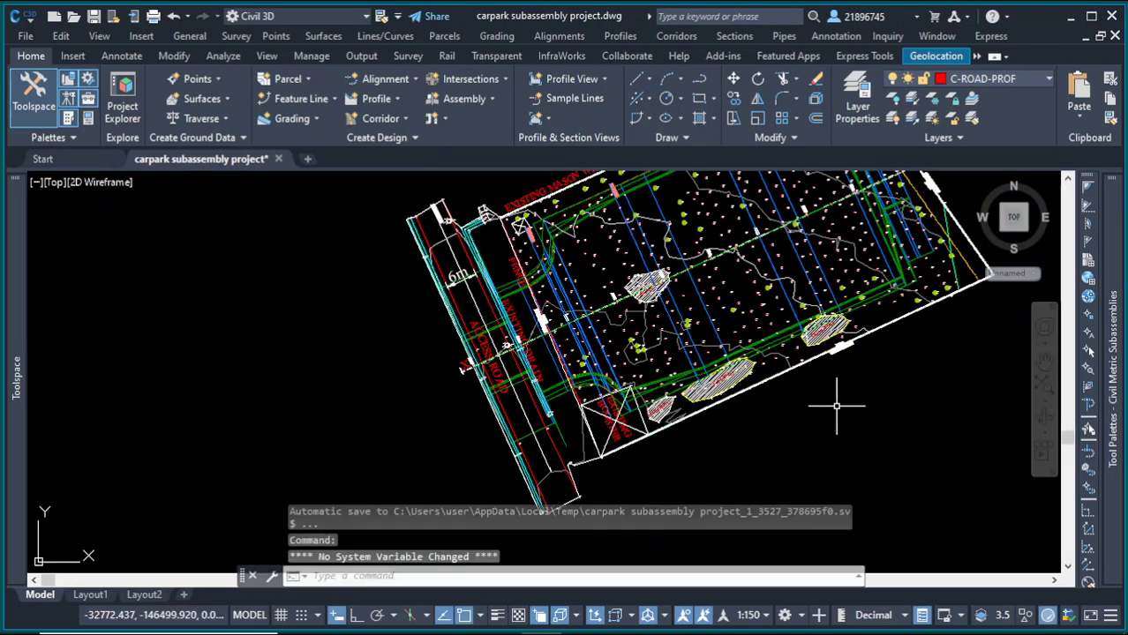
{"action": "scroll", "coordinate": [731, 426], "scroll_direction": "down", "scroll_amount": 4}
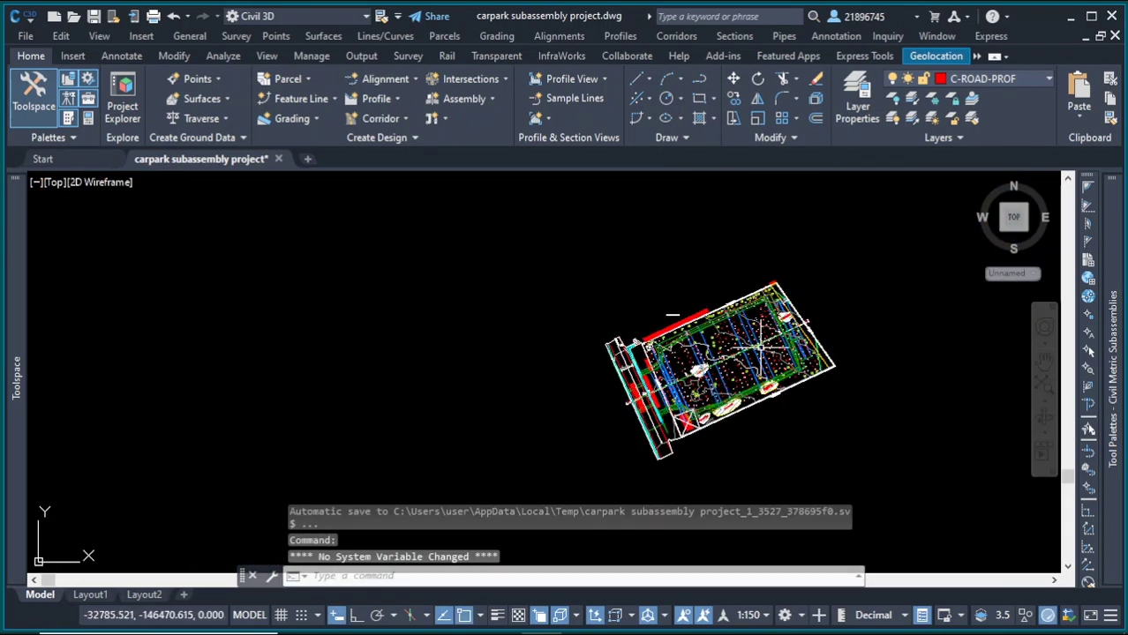
{"action": "scroll", "coordinate": [800, 329], "scroll_direction": "up", "scroll_amount": 2}
{"action": "scroll", "coordinate": [799, 325], "scroll_direction": "up", "scroll_amount": 6}
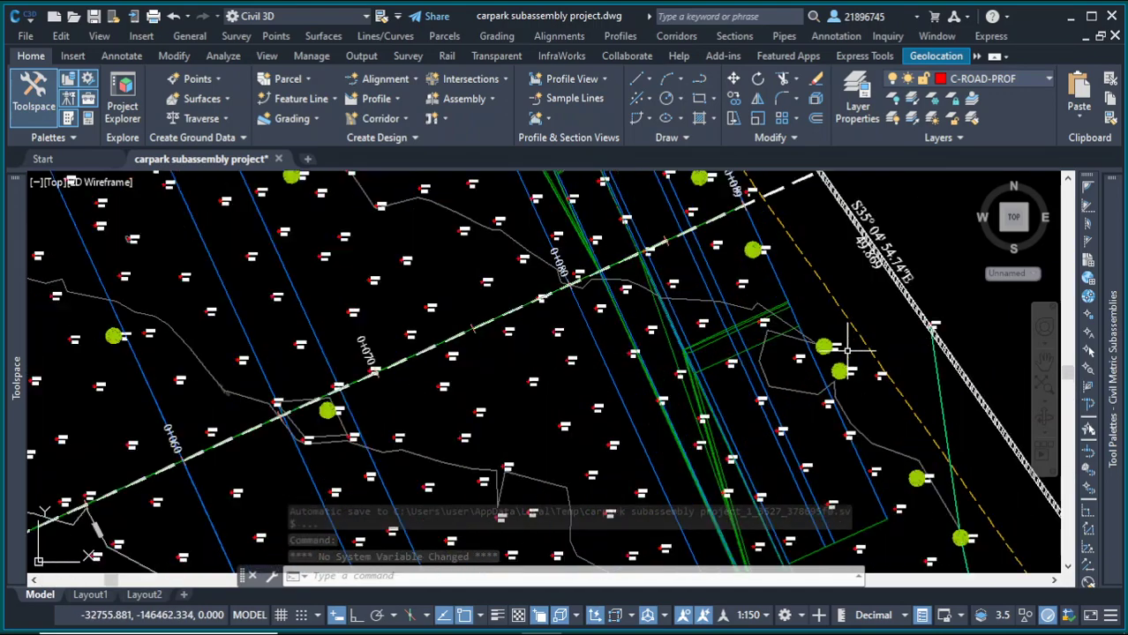
{"action": "scroll", "coordinate": [748, 422], "scroll_direction": "down", "scroll_amount": 7}
{"action": "scroll", "coordinate": [749, 421], "scroll_direction": "down", "scroll_amount": 7}
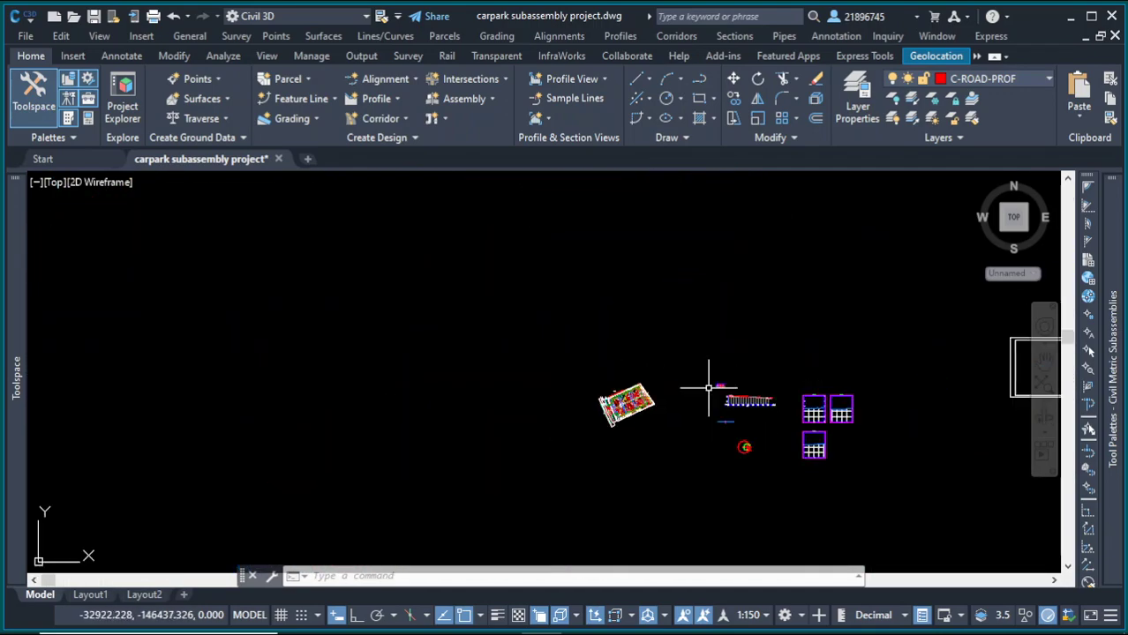
Step: Examine the Parking alignment profile against the existing ground in the profile view
{"action": "scroll", "coordinate": [761, 402], "scroll_direction": "up", "scroll_amount": 5}
{"action": "scroll", "coordinate": [761, 401], "scroll_direction": "up", "scroll_amount": 10}
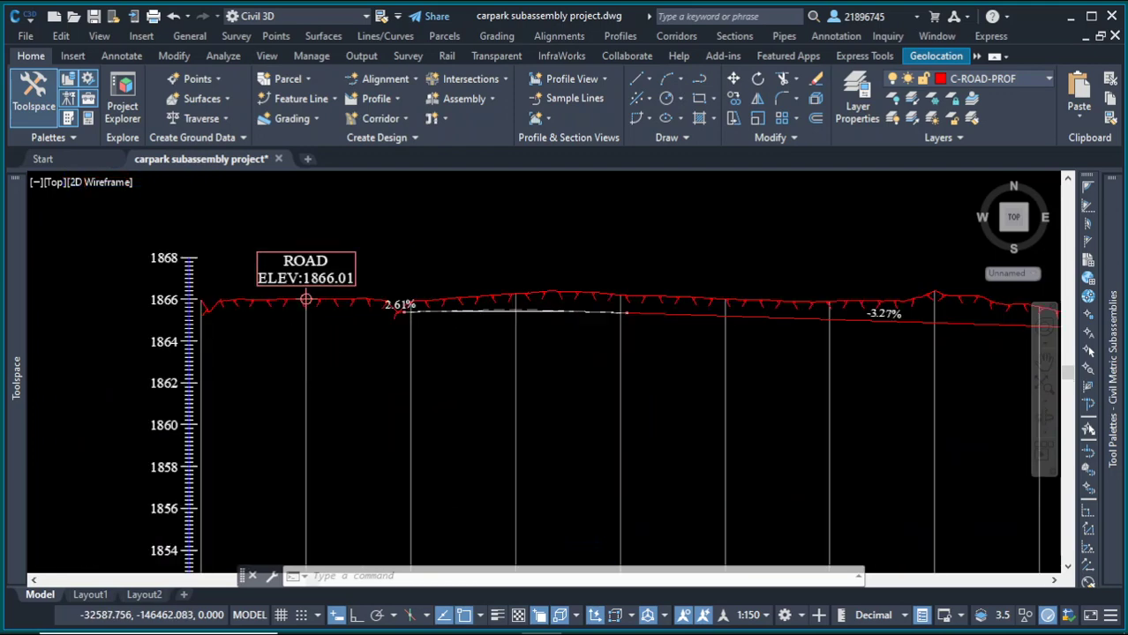
{"action": "scroll", "coordinate": [468, 286], "scroll_direction": "up", "scroll_amount": 2}
{"action": "scroll", "coordinate": [323, 296], "scroll_direction": "down", "scroll_amount": 7}
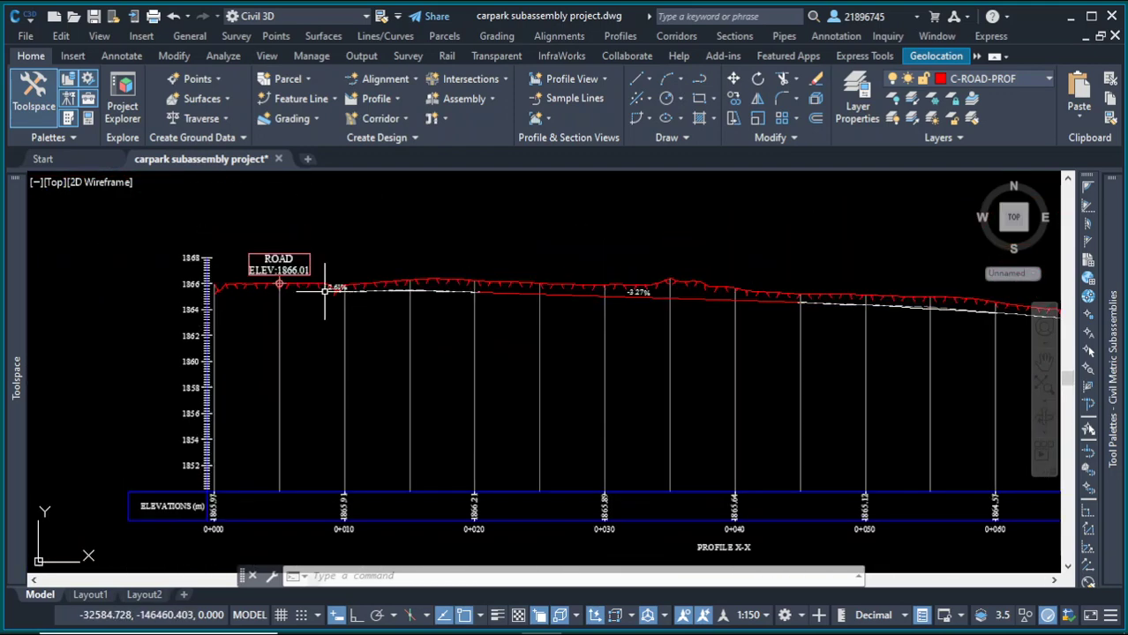
{"action": "scroll", "coordinate": [532, 302], "scroll_direction": "down", "scroll_amount": 4}
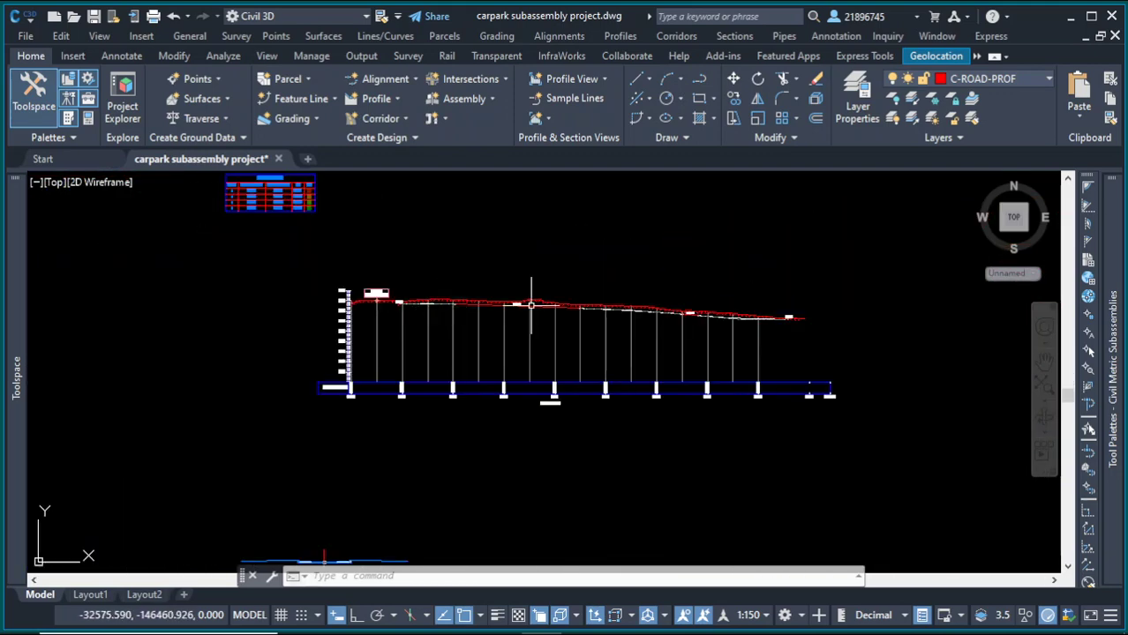
{"action": "scroll", "coordinate": [748, 312], "scroll_direction": "up", "scroll_amount": 8}
{"action": "scroll", "coordinate": [768, 308], "scroll_direction": "up", "scroll_amount": 2}
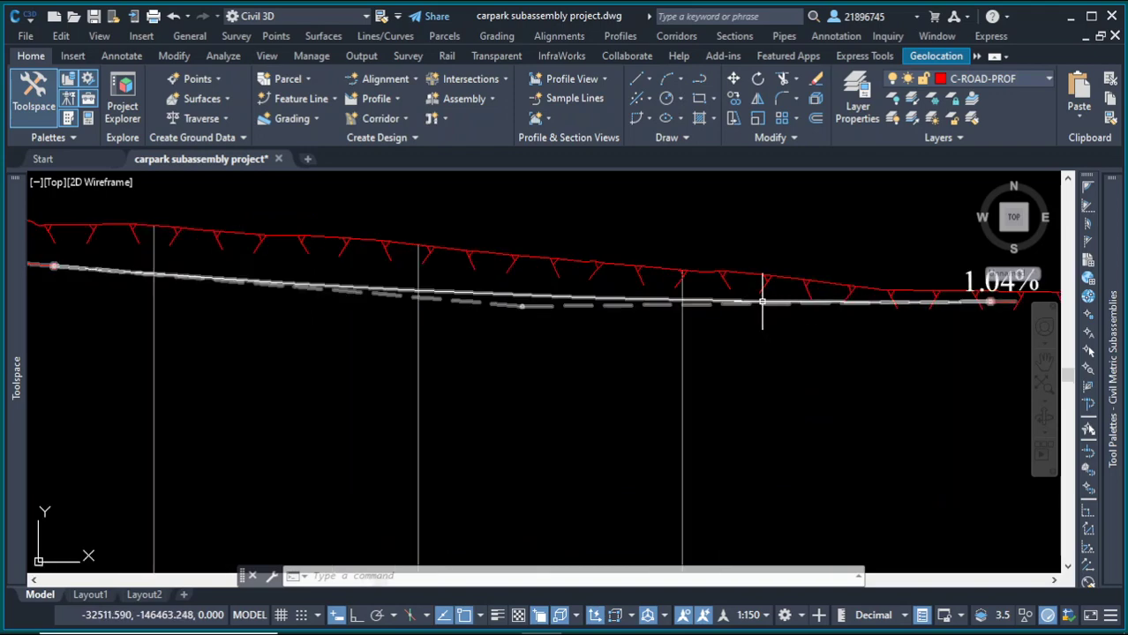
{"action": "left_click", "coordinate": [761, 303]}
{"action": "scroll", "coordinate": [860, 344], "scroll_direction": "down", "scroll_amount": 5}
{"action": "scroll", "coordinate": [860, 344], "scroll_direction": "down", "scroll_amount": 2}
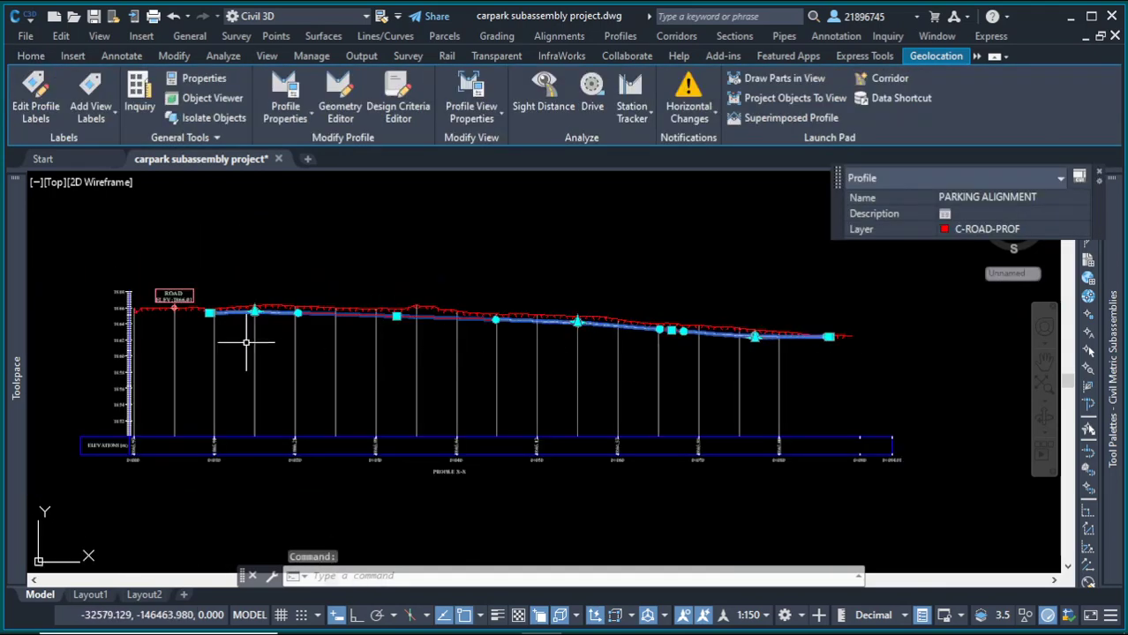
{"action": "scroll", "coordinate": [219, 323], "scroll_direction": "up", "scroll_amount": 3}
{"action": "scroll", "coordinate": [197, 256], "scroll_direction": "up", "scroll_amount": 4}
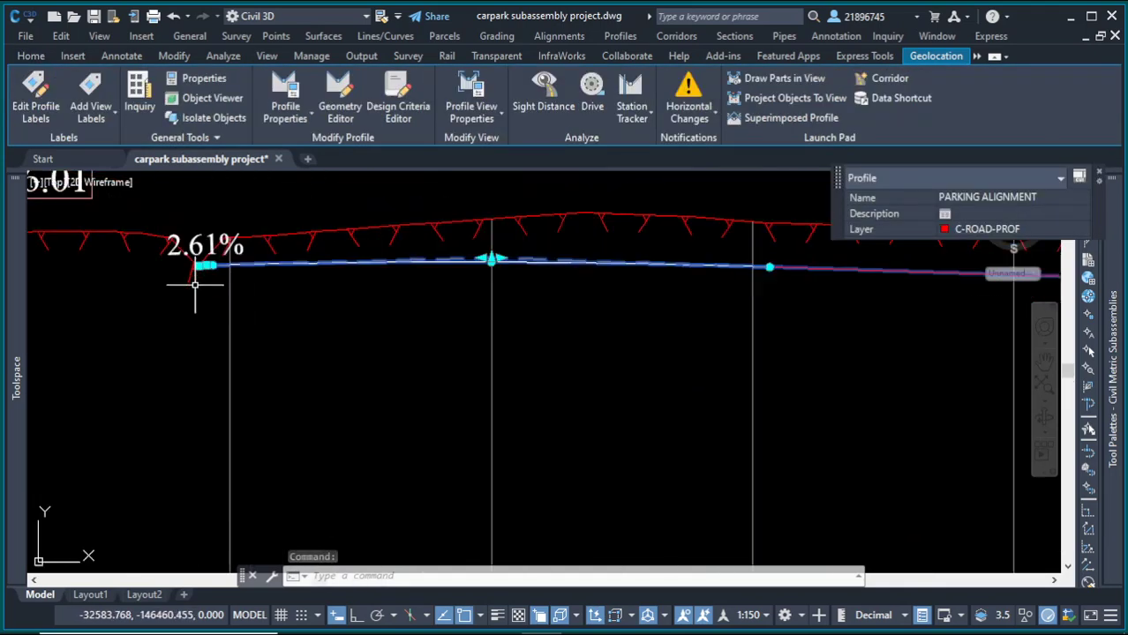
{"action": "scroll", "coordinate": [195, 285], "scroll_direction": "down", "scroll_amount": 2}
{"action": "scroll", "coordinate": [350, 290], "scroll_direction": "down", "scroll_amount": 3}
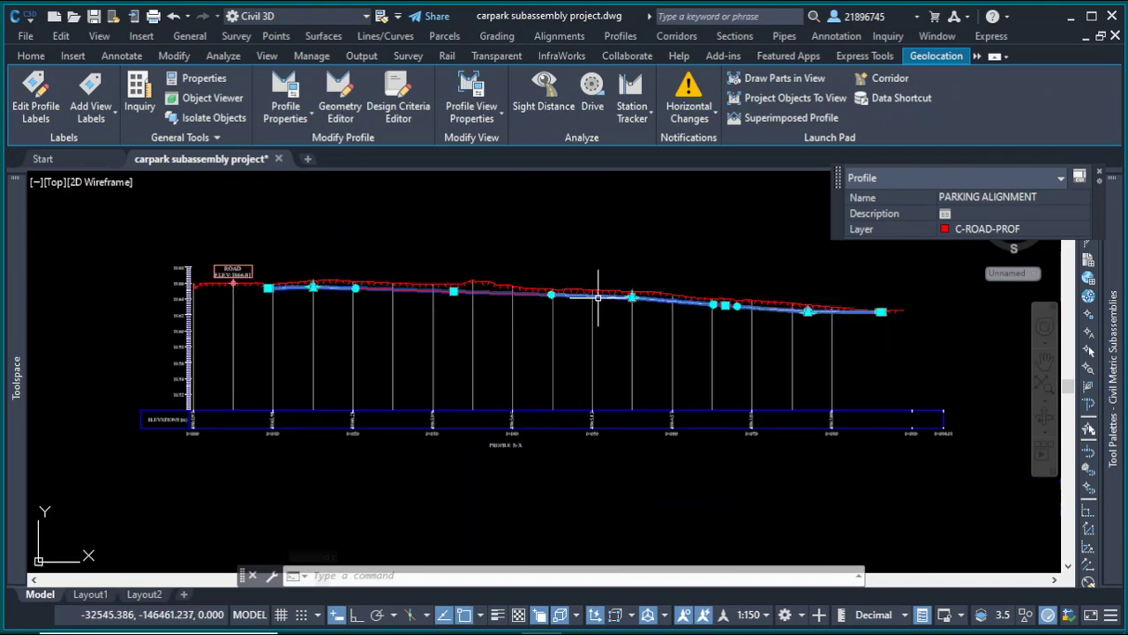
{"action": "scroll", "coordinate": [856, 313], "scroll_direction": "up", "scroll_amount": 4}
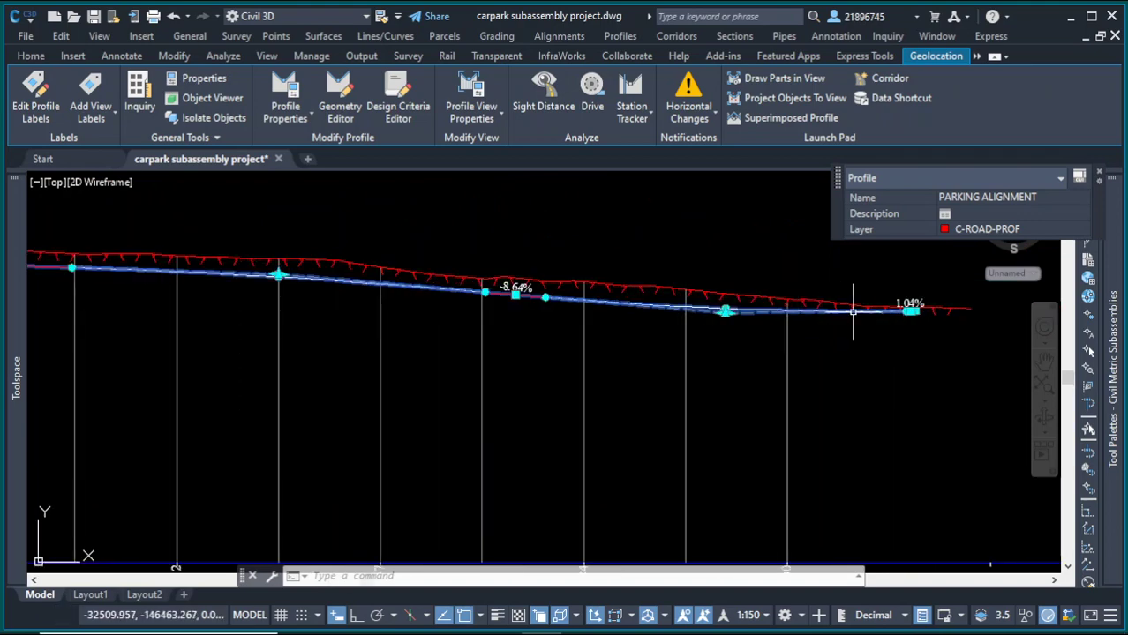
{"action": "scroll", "coordinate": [853, 310], "scroll_direction": "down", "scroll_amount": 6}
{"action": "scroll", "coordinate": [436, 364], "scroll_direction": "up", "scroll_amount": 5}
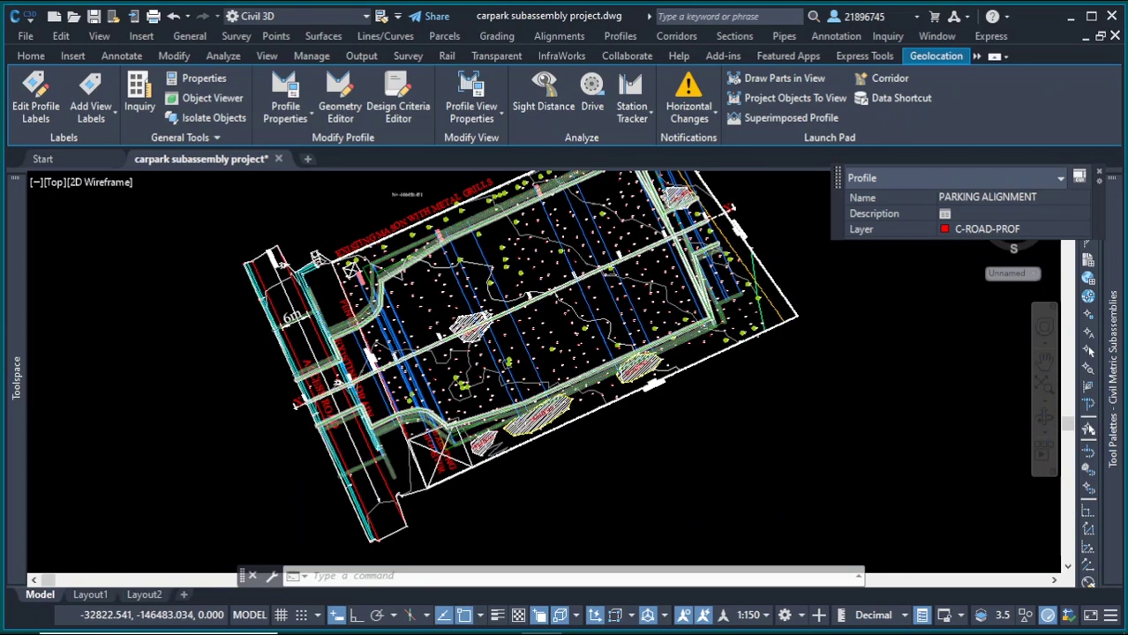
{"action": "scroll", "coordinate": [415, 370], "scroll_direction": "up", "scroll_amount": 2}
Step: Select the Parking corridor and stretch its region's start grip slightly along the baseline
{"action": "key", "text": "Escape"}
{"action": "left_click", "coordinate": [417, 378]}
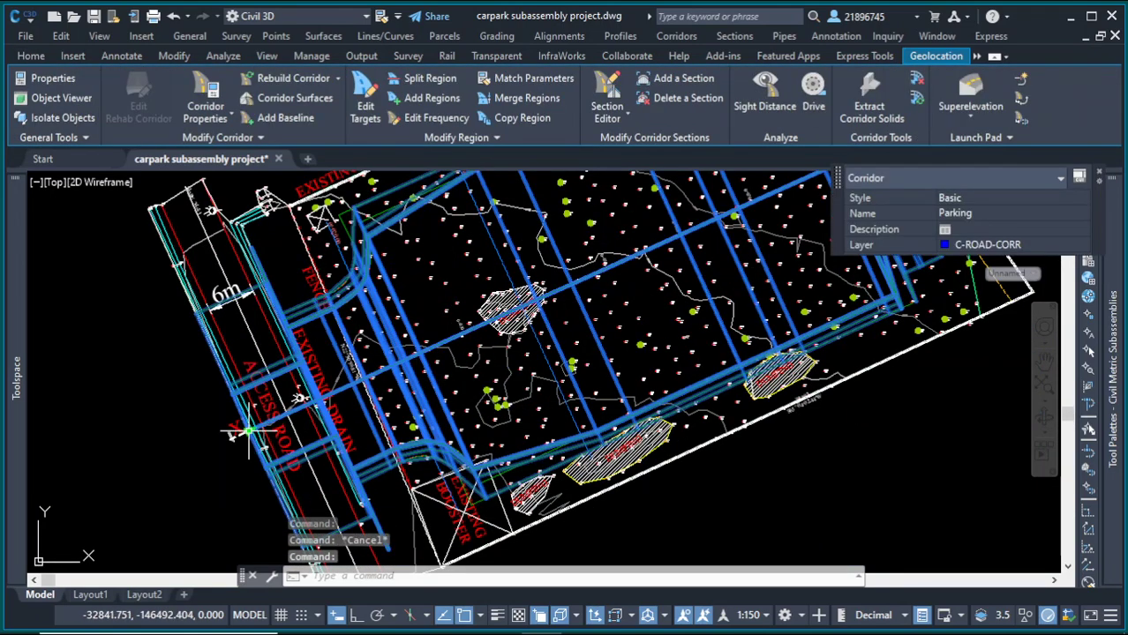
{"action": "left_click", "coordinate": [300, 399]}
{"action": "scroll", "coordinate": [304, 401], "scroll_direction": "up", "scroll_amount": 4}
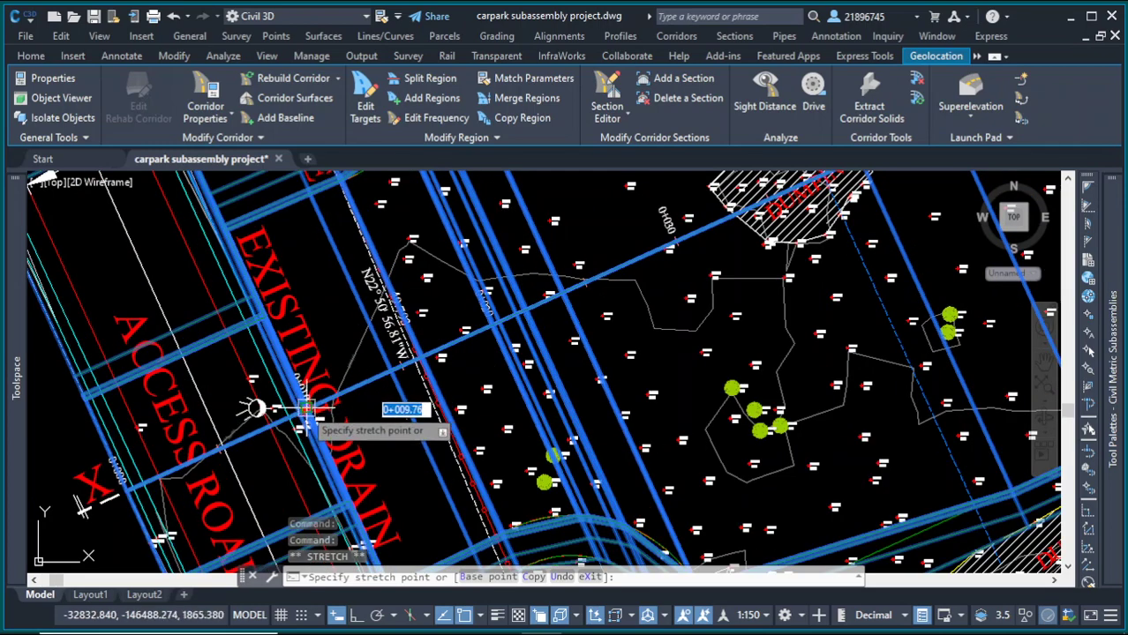
{"action": "left_click", "coordinate": [307, 407]}
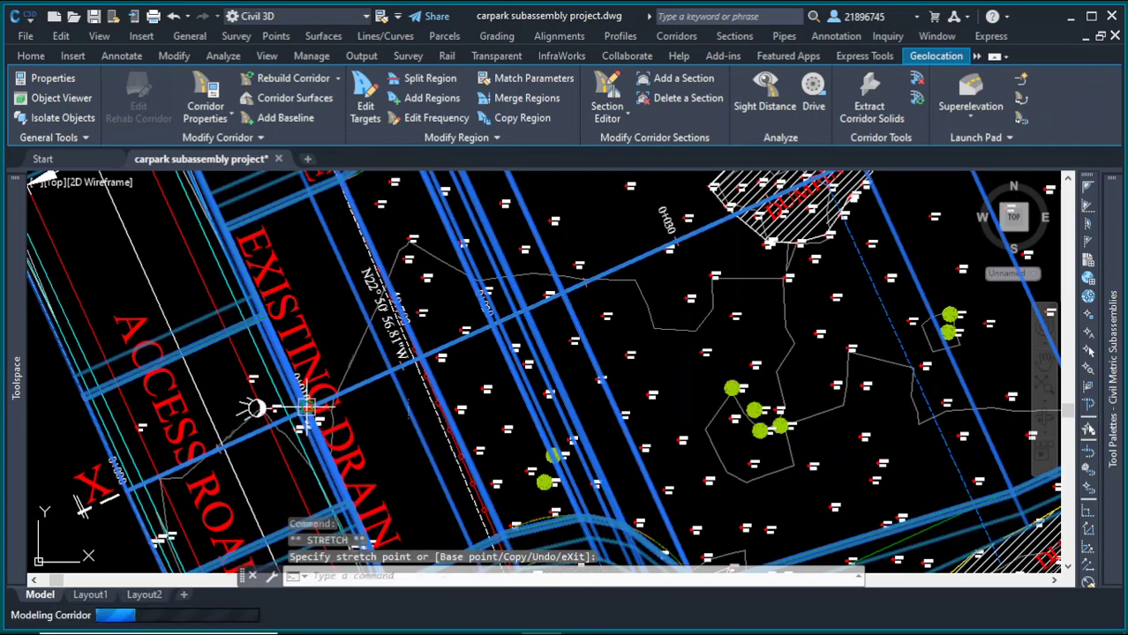
{"action": "scroll", "coordinate": [256, 408], "scroll_direction": "down", "scroll_amount": 8}
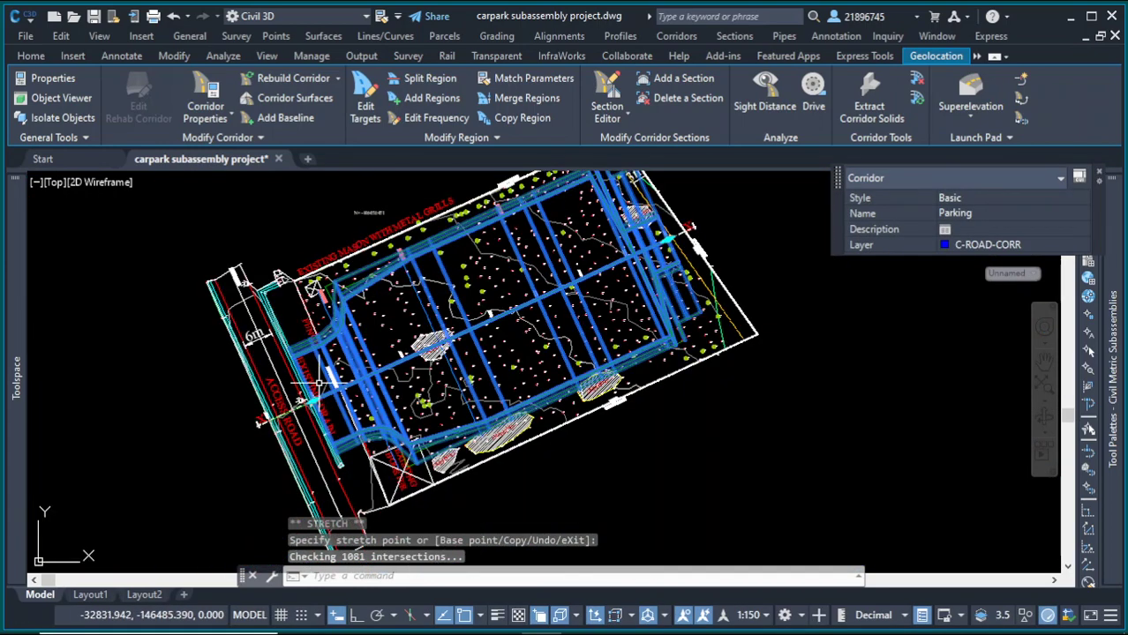
{"action": "scroll", "coordinate": [703, 209], "scroll_direction": "up", "scroll_amount": 5}
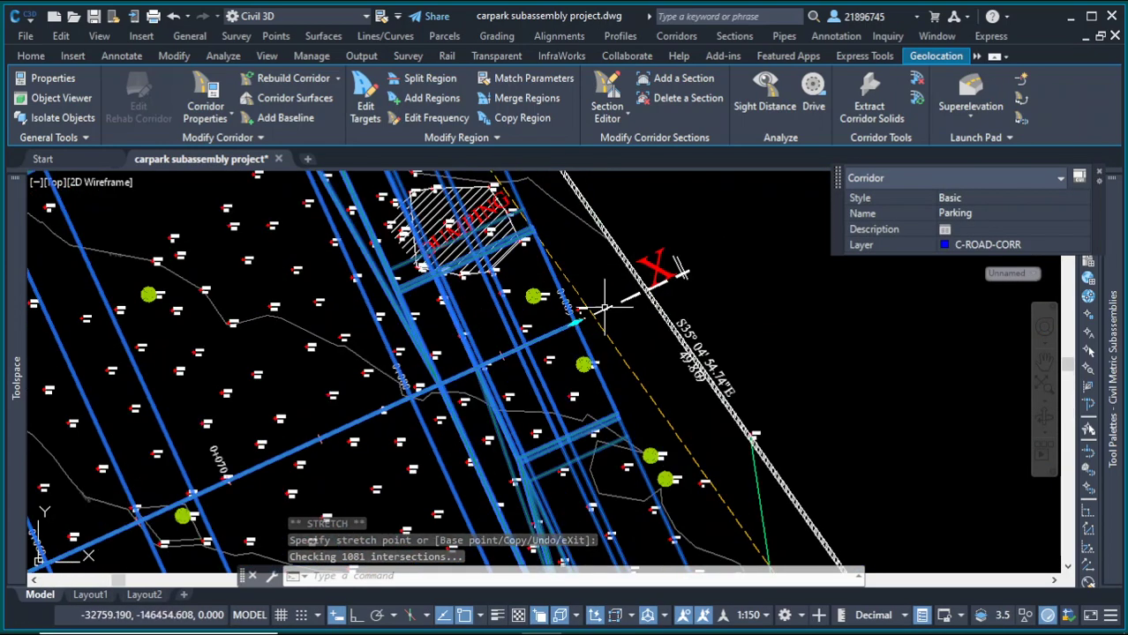
Step: Stretch the corridor region's end grip back to about station 0+081 at the parking edge
{"action": "left_click", "coordinate": [574, 324]}
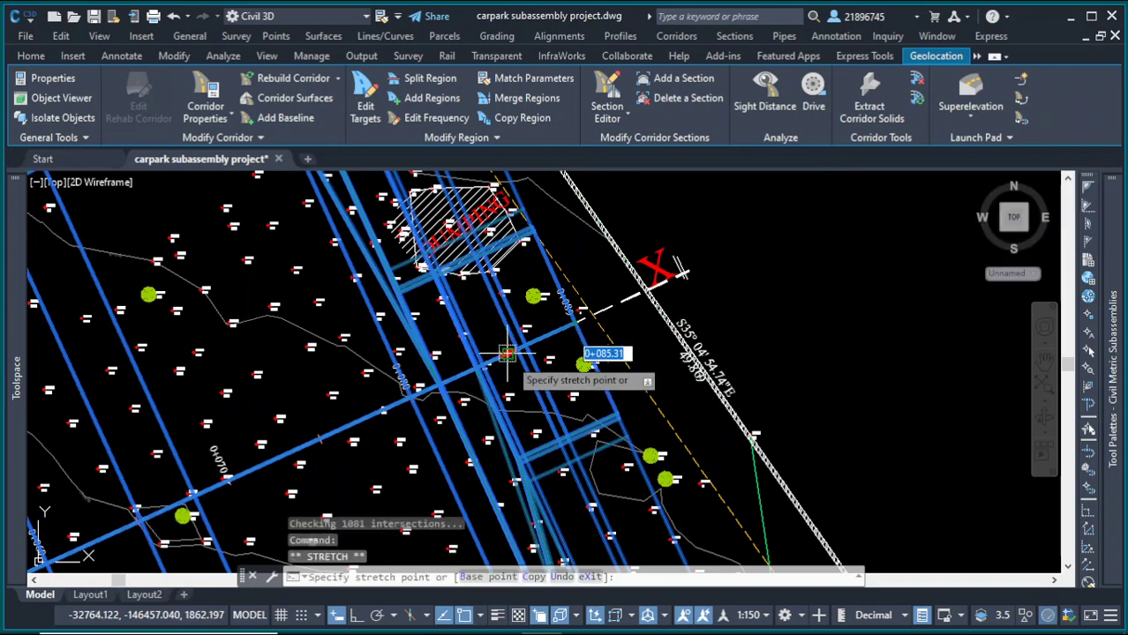
{"action": "left_click", "coordinate": [430, 386]}
{"action": "scroll", "coordinate": [600, 362], "scroll_direction": "down", "scroll_amount": 4}
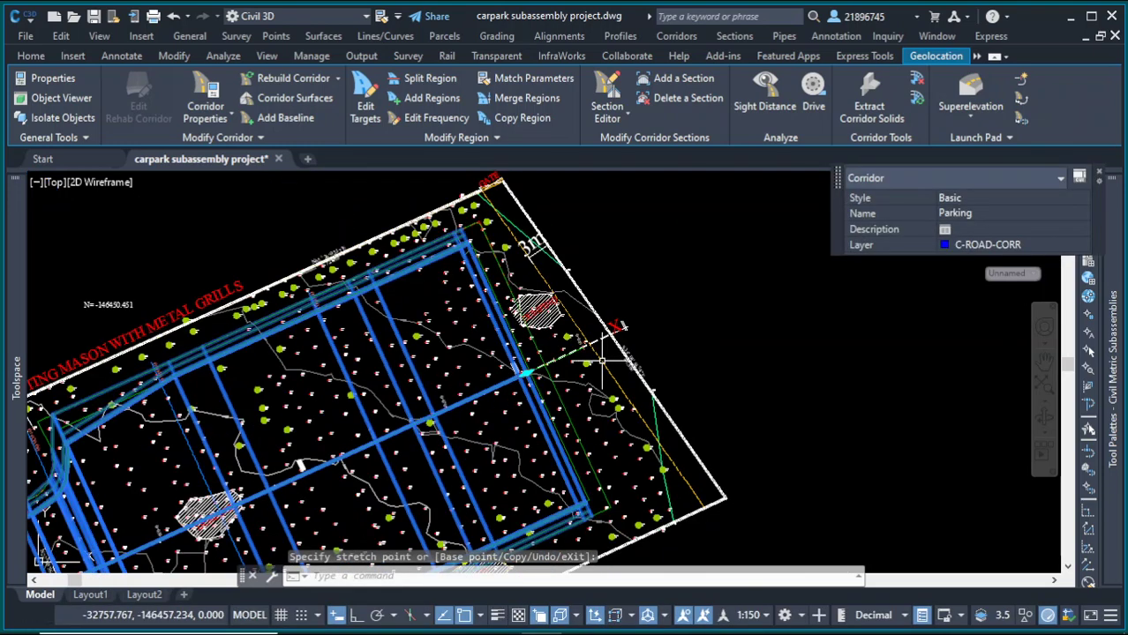
{"action": "scroll", "coordinate": [602, 362], "scroll_direction": "up", "scroll_amount": 5}
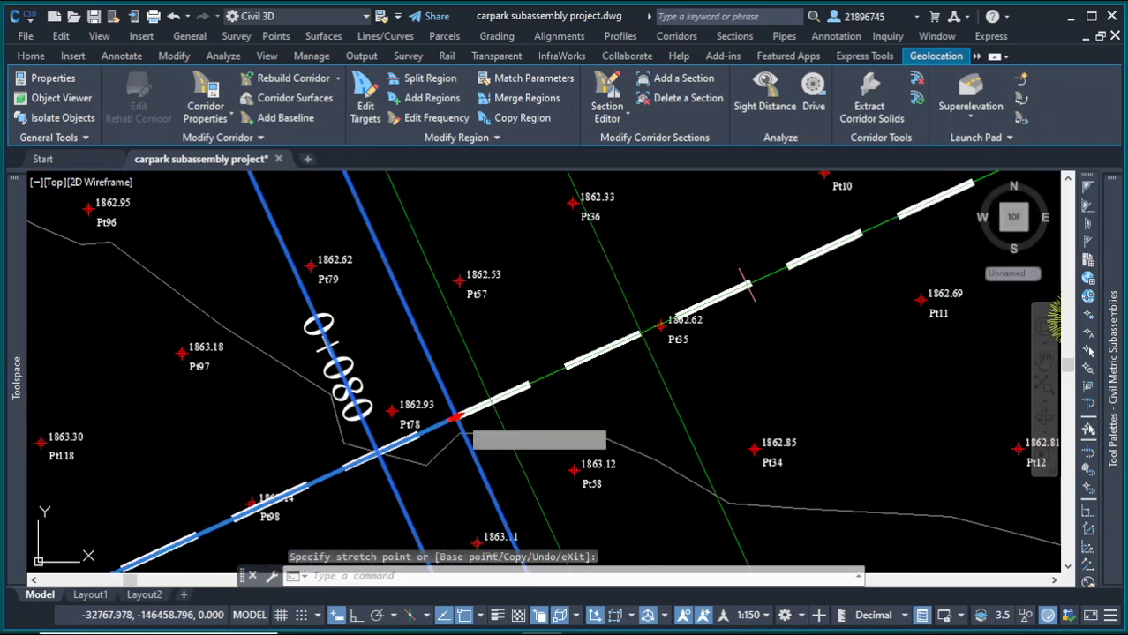
{"action": "left_click", "coordinate": [489, 403]}
{"action": "left_click", "coordinate": [488, 403]}
{"action": "left_click", "coordinate": [490, 401]}
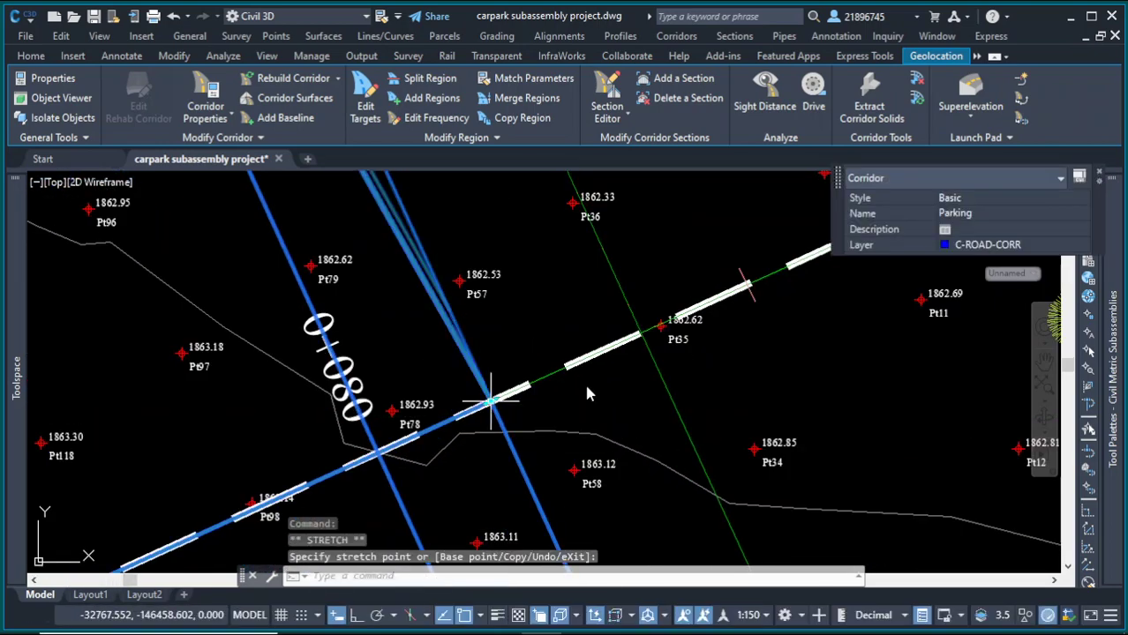
{"action": "scroll", "coordinate": [557, 371], "scroll_direction": "down", "scroll_amount": 8}
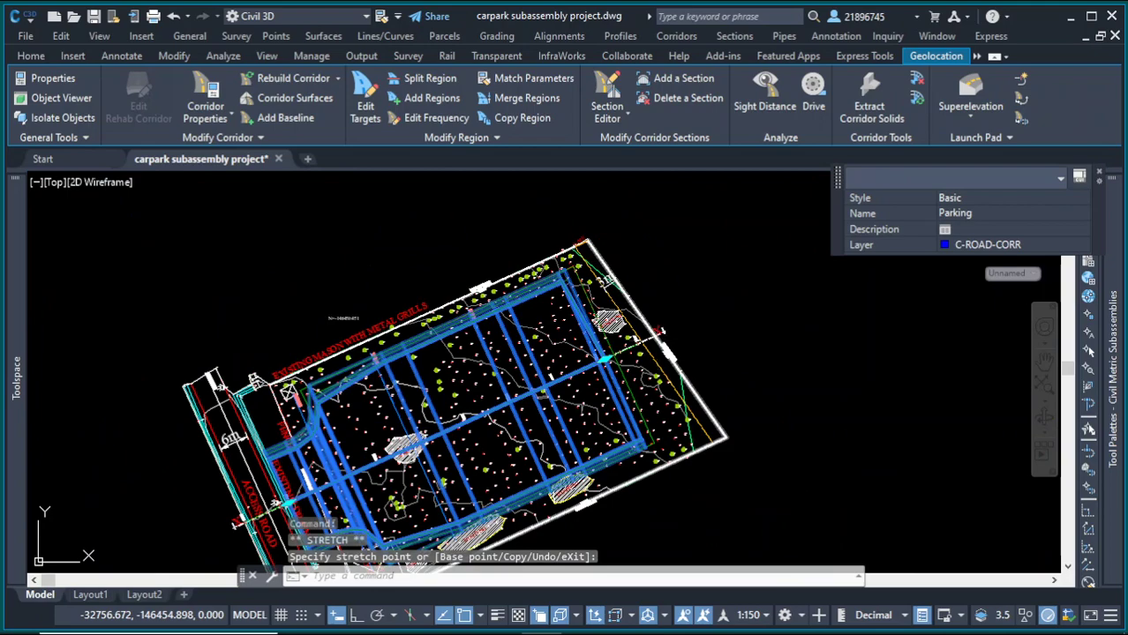
{"action": "key", "text": "Escape"}
Step: Select a section view and add the Parking corridor as a sampled source for the sample line group
{"action": "scroll", "coordinate": [675, 328], "scroll_direction": "down", "scroll_amount": 3}
{"action": "scroll", "coordinate": [618, 379], "scroll_direction": "up", "scroll_amount": 4}
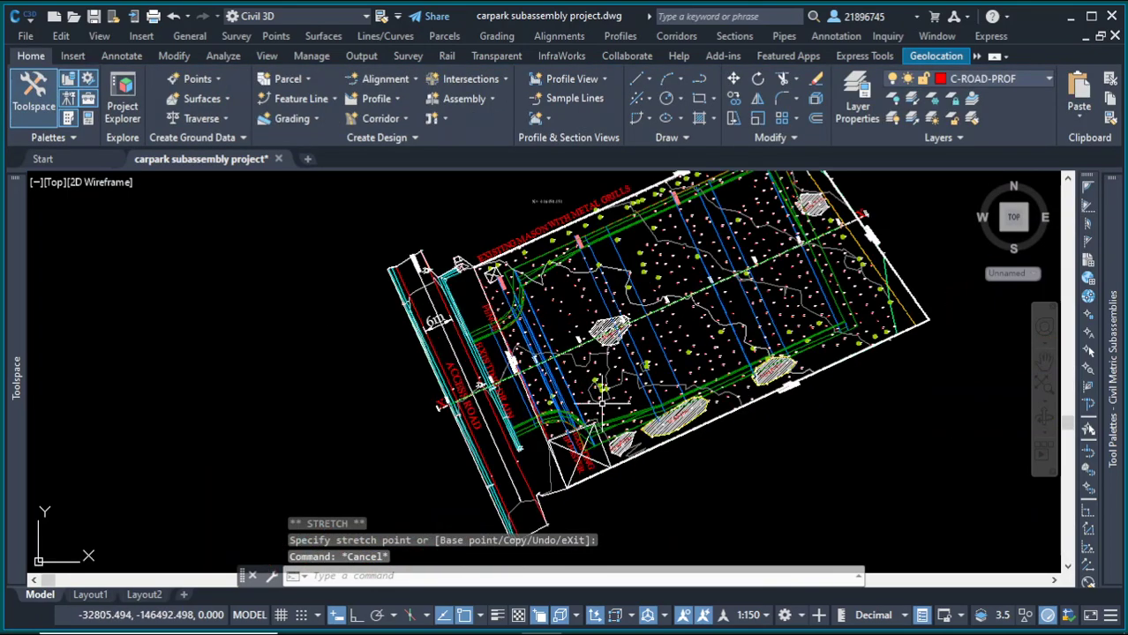
{"action": "scroll", "coordinate": [601, 403], "scroll_direction": "down", "scroll_amount": 4}
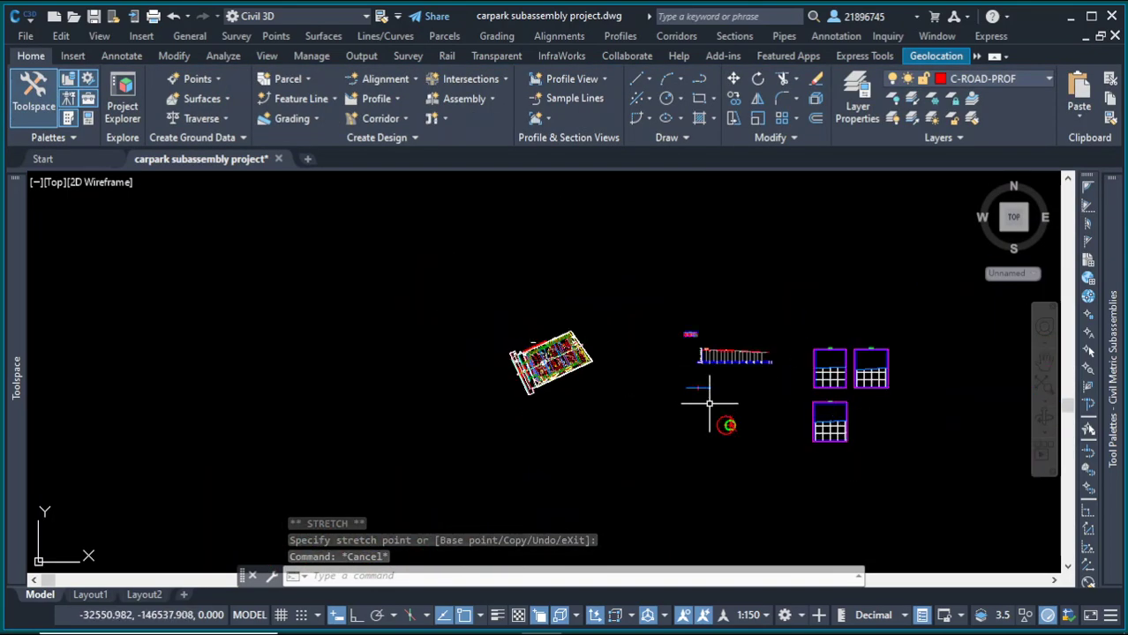
{"action": "scroll", "coordinate": [856, 401], "scroll_direction": "up", "scroll_amount": 4}
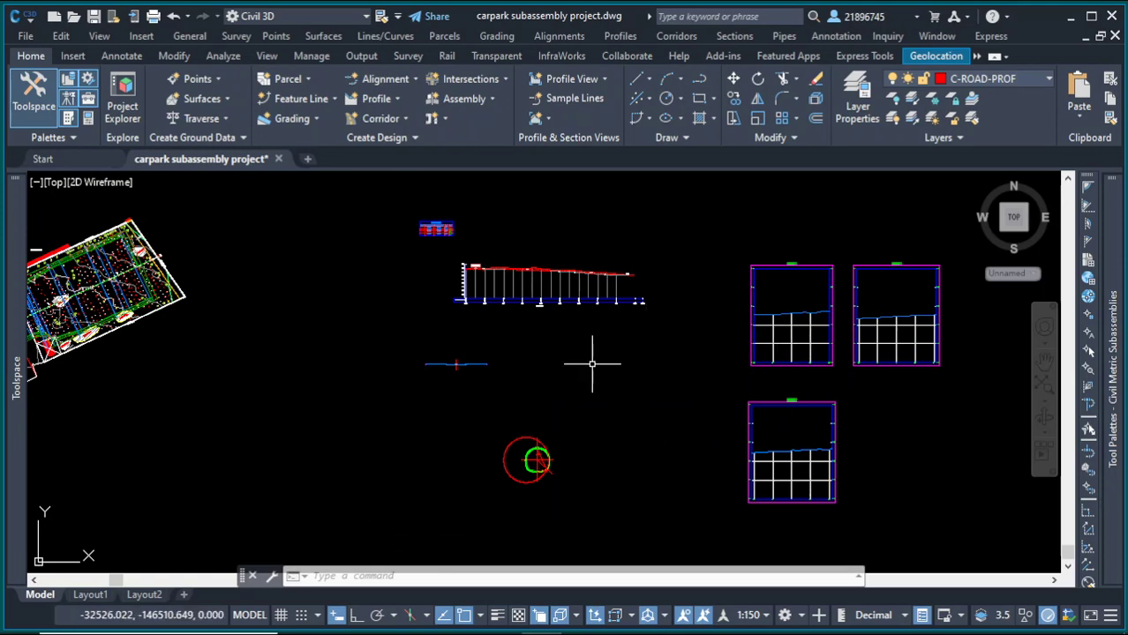
{"action": "scroll", "coordinate": [592, 363], "scroll_direction": "down", "scroll_amount": 4}
{"action": "scroll", "coordinate": [565, 334], "scroll_direction": "up", "scroll_amount": 7}
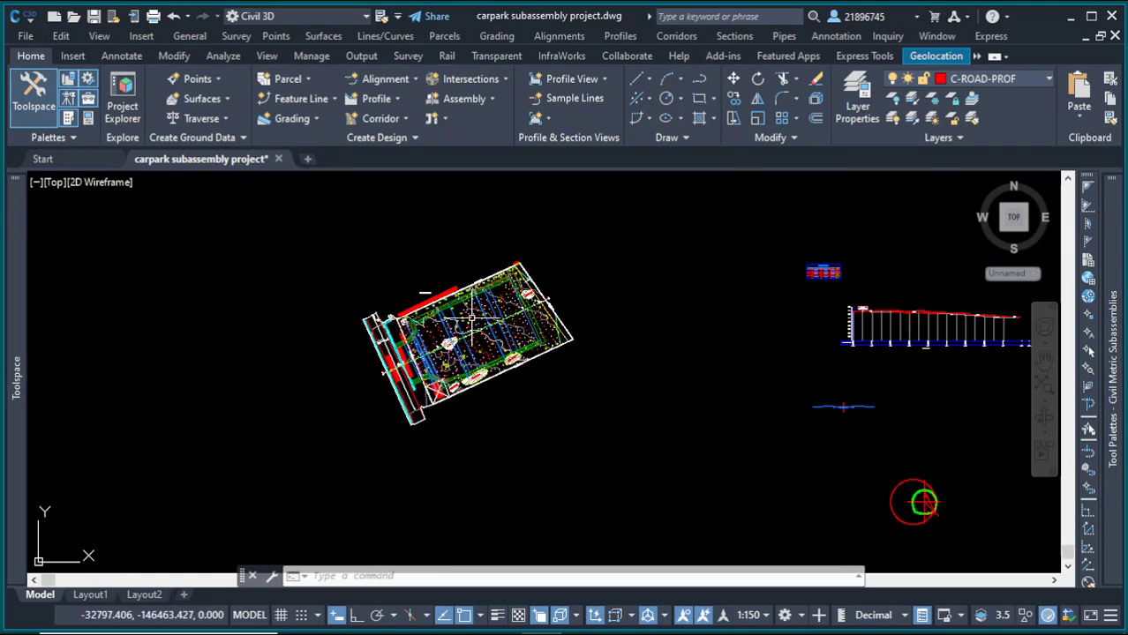
{"action": "scroll", "coordinate": [397, 335], "scroll_direction": "down", "scroll_amount": 5}
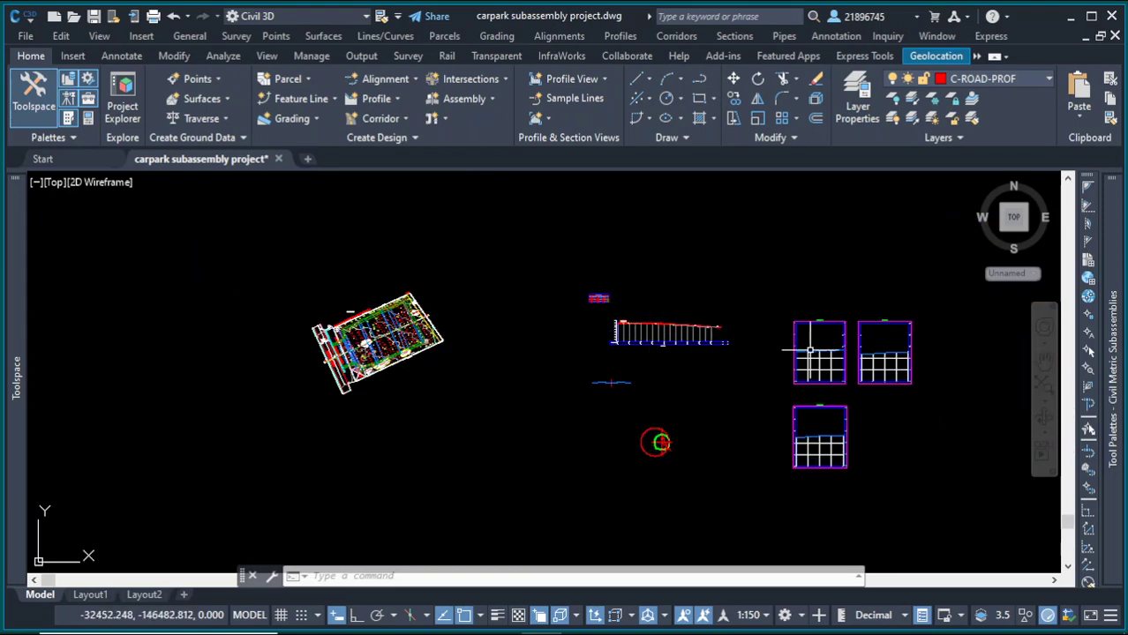
{"action": "scroll", "coordinate": [810, 353], "scroll_direction": "up", "scroll_amount": 3}
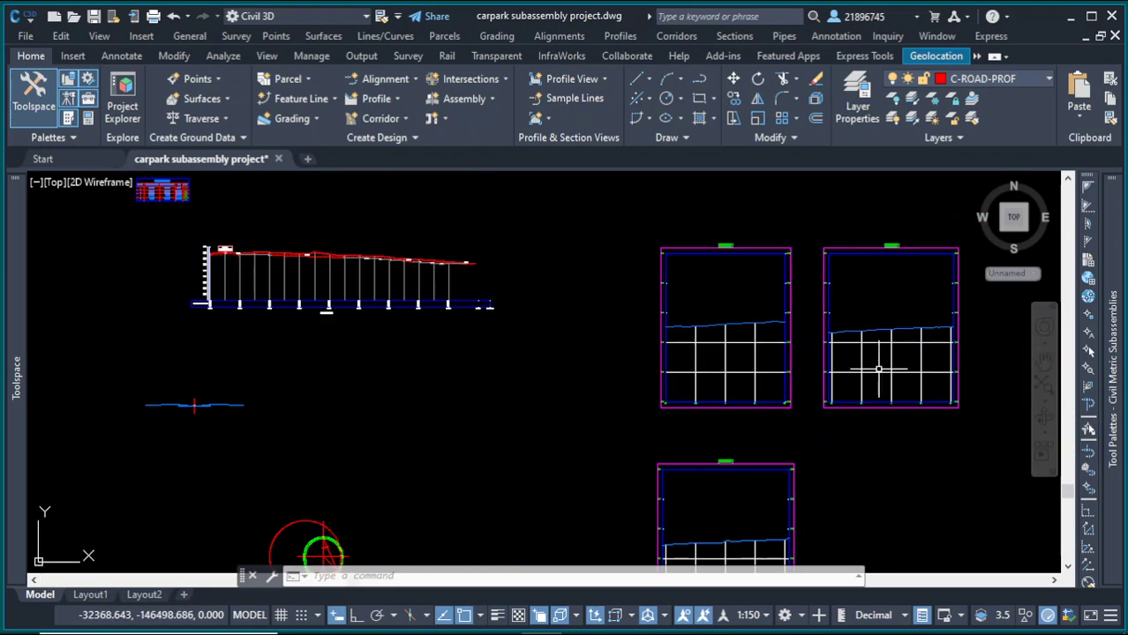
{"action": "left_click", "coordinate": [775, 375]}
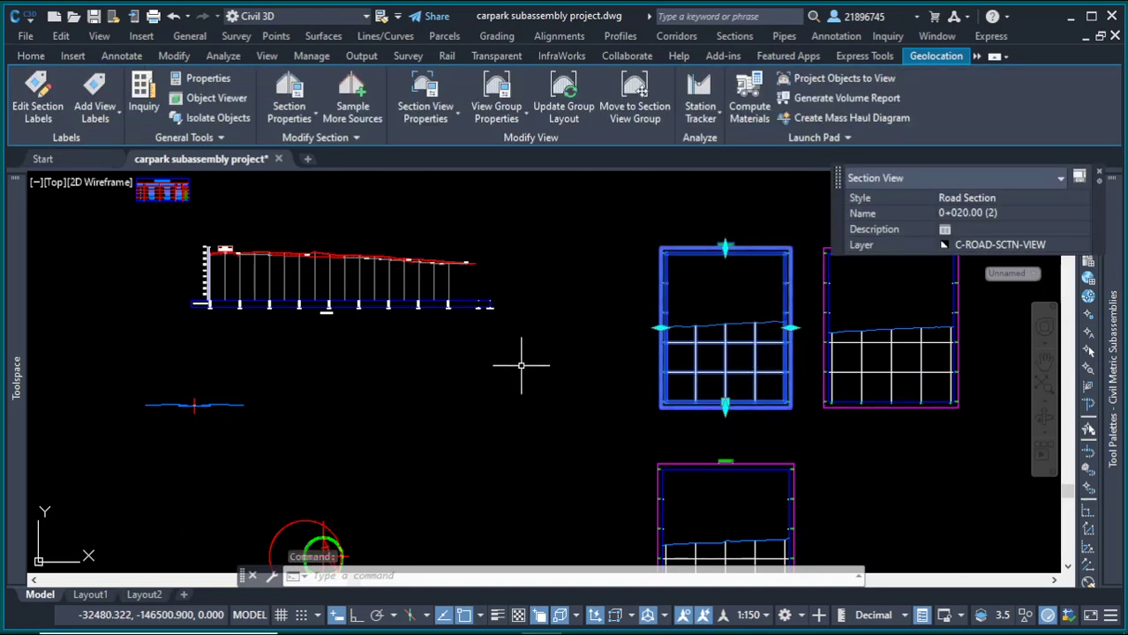
{"action": "scroll", "coordinate": [450, 350], "scroll_direction": "down", "scroll_amount": 2}
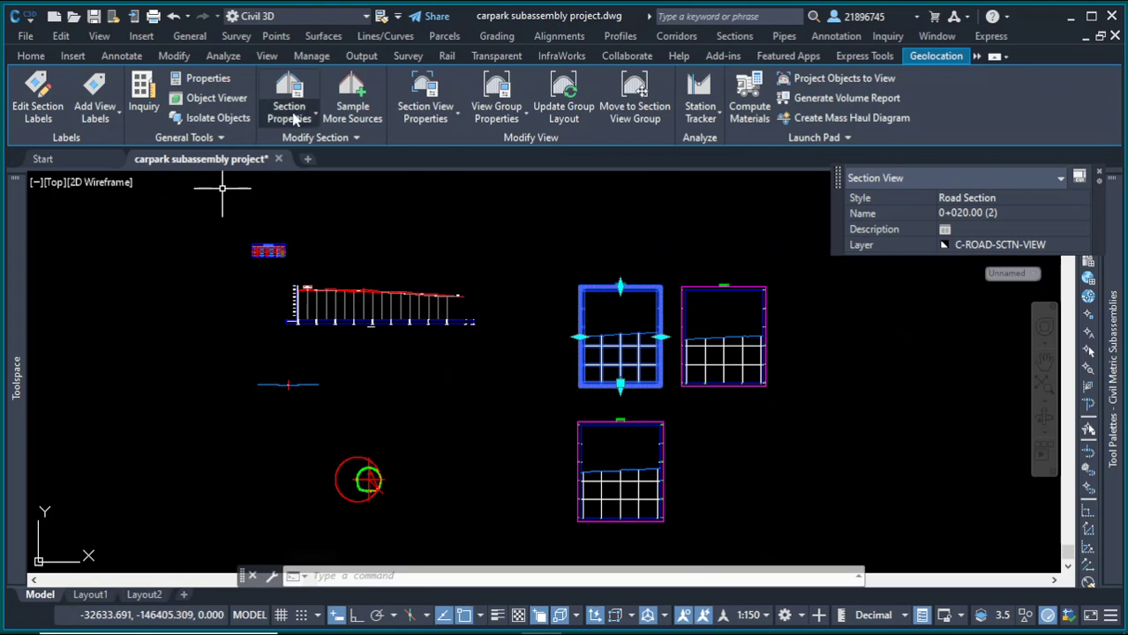
{"action": "left_click", "coordinate": [351, 99]}
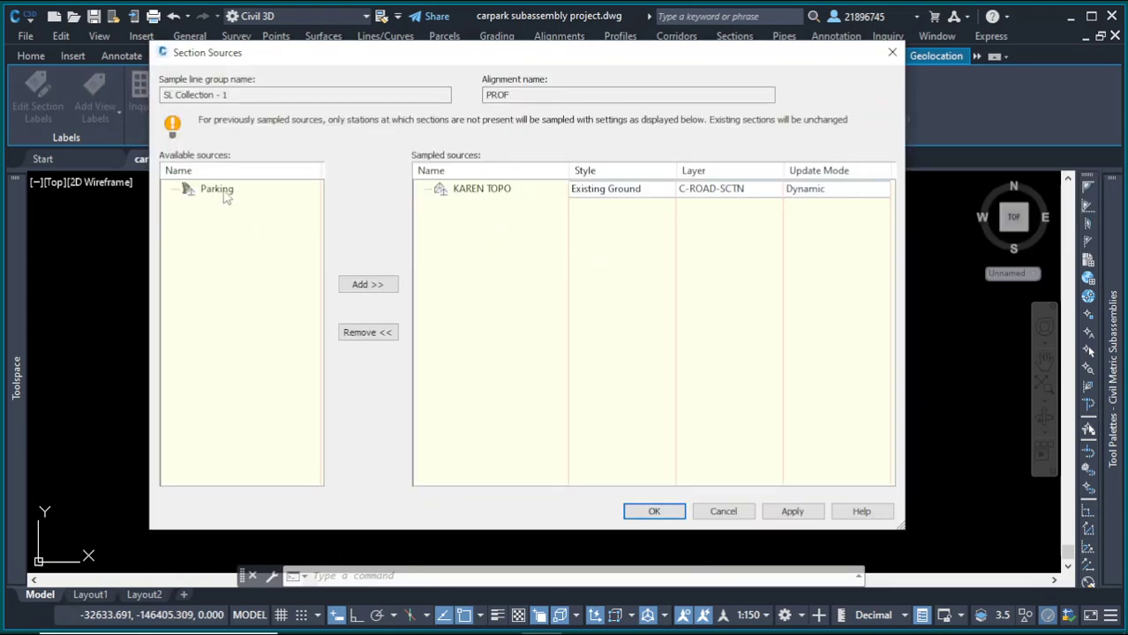
{"action": "left_click", "coordinate": [226, 196]}
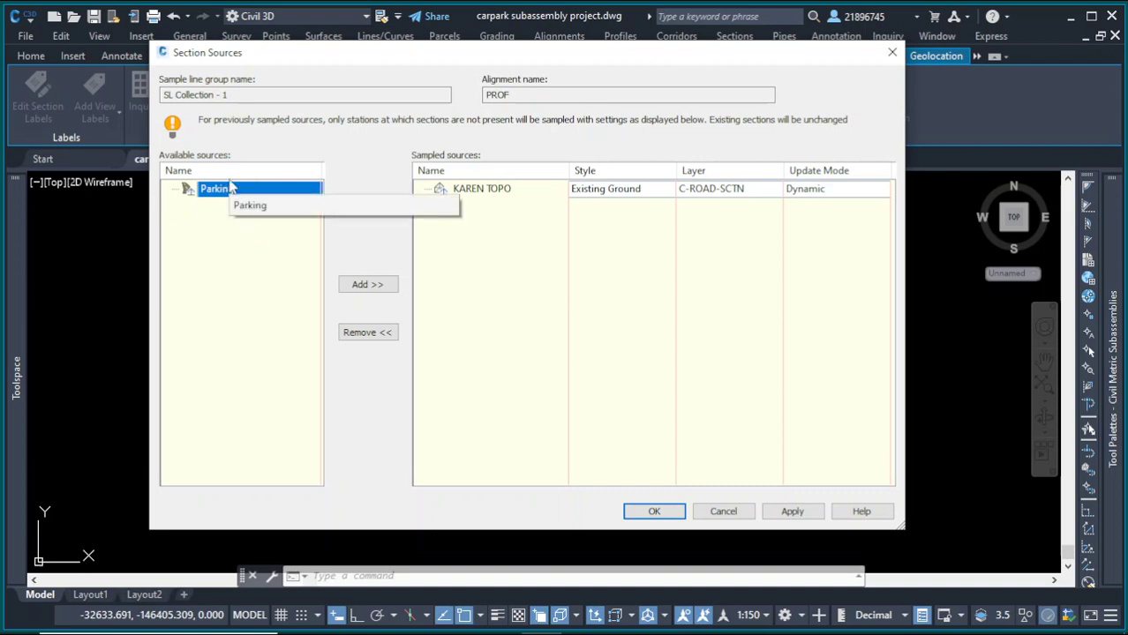
{"action": "left_click", "coordinate": [367, 285]}
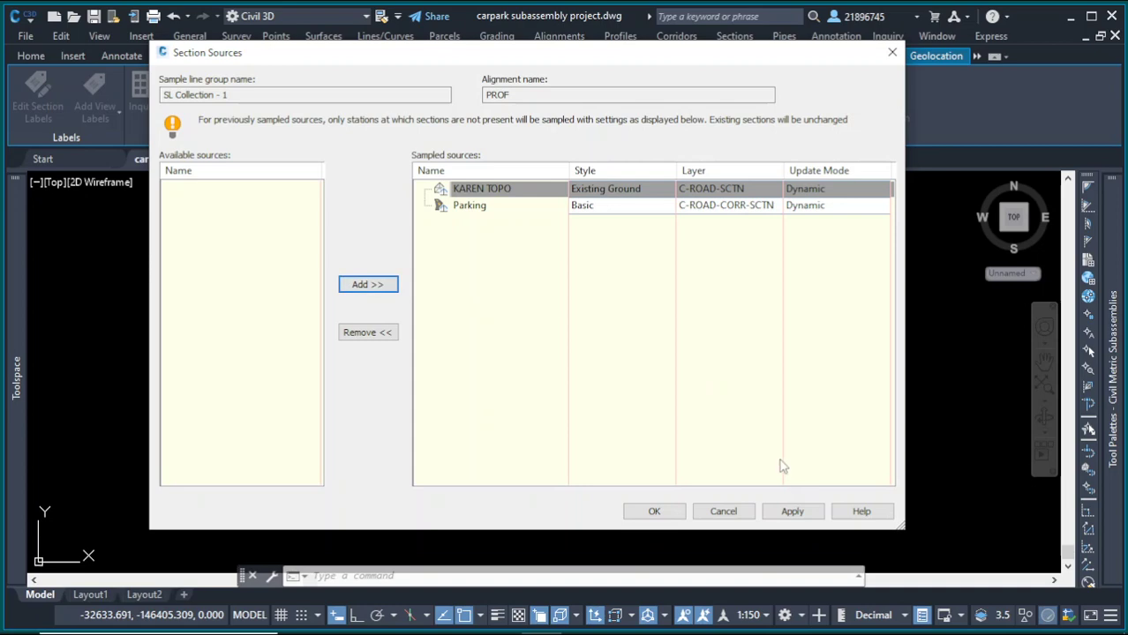
{"action": "left_click", "coordinate": [794, 512]}
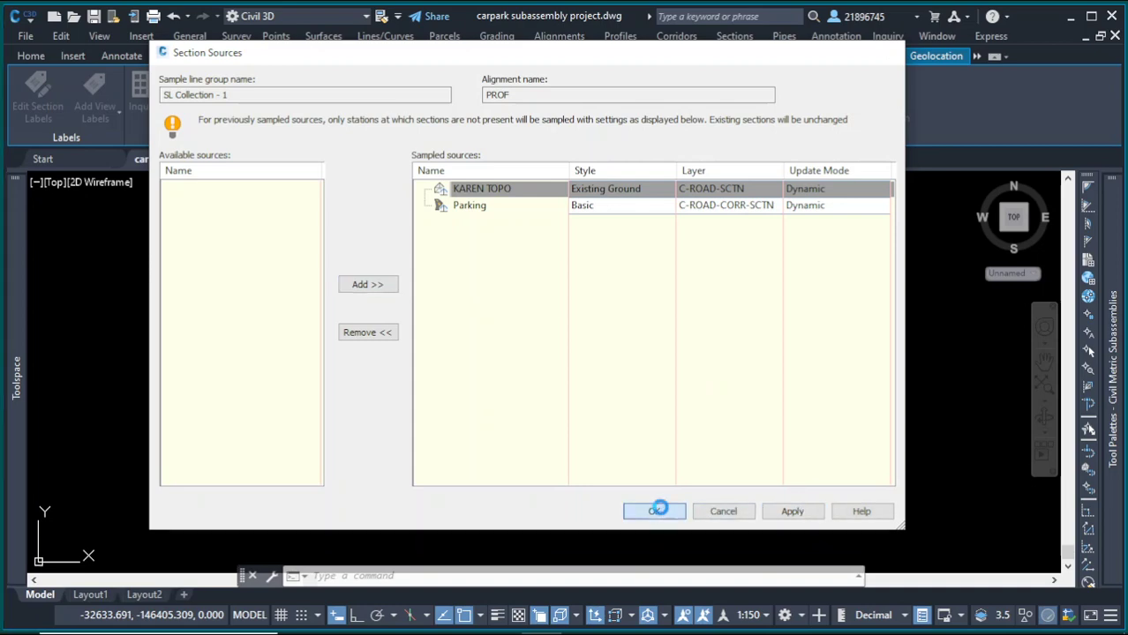
{"action": "left_click", "coordinate": [654, 512]}
Step: Inspect the corridor cross sections shown in the section views
{"action": "scroll", "coordinate": [671, 360], "scroll_direction": "up", "scroll_amount": 10}
{"action": "key", "text": "Escape"}
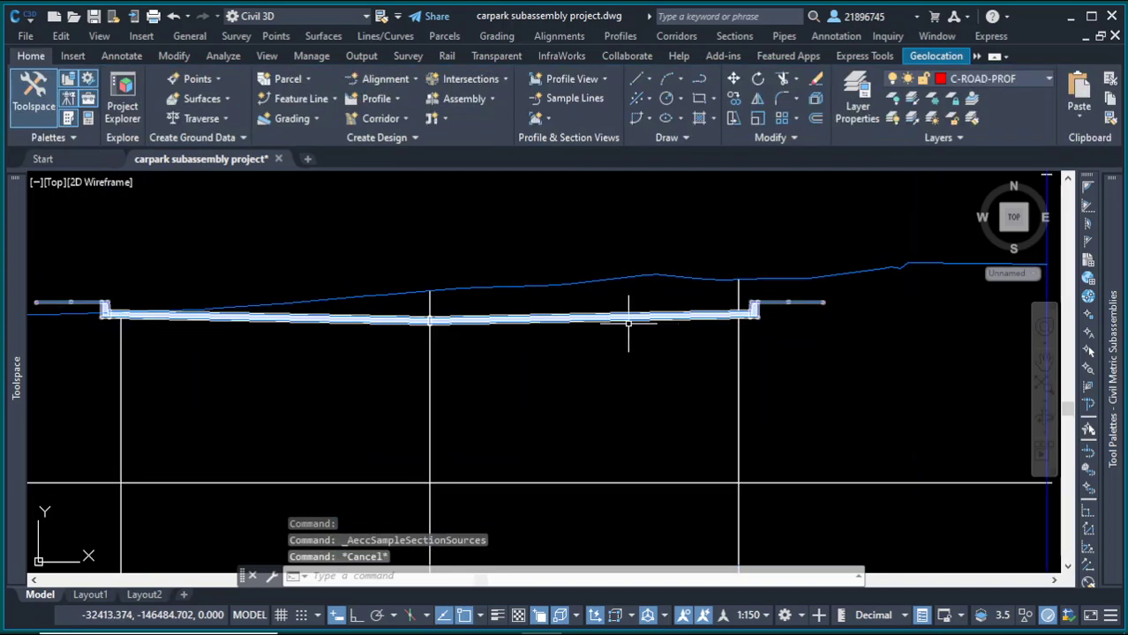
{"action": "scroll", "coordinate": [627, 315], "scroll_direction": "down", "scroll_amount": 5}
{"action": "key", "text": "Escape"}
{"action": "left_click", "coordinate": [579, 245]}
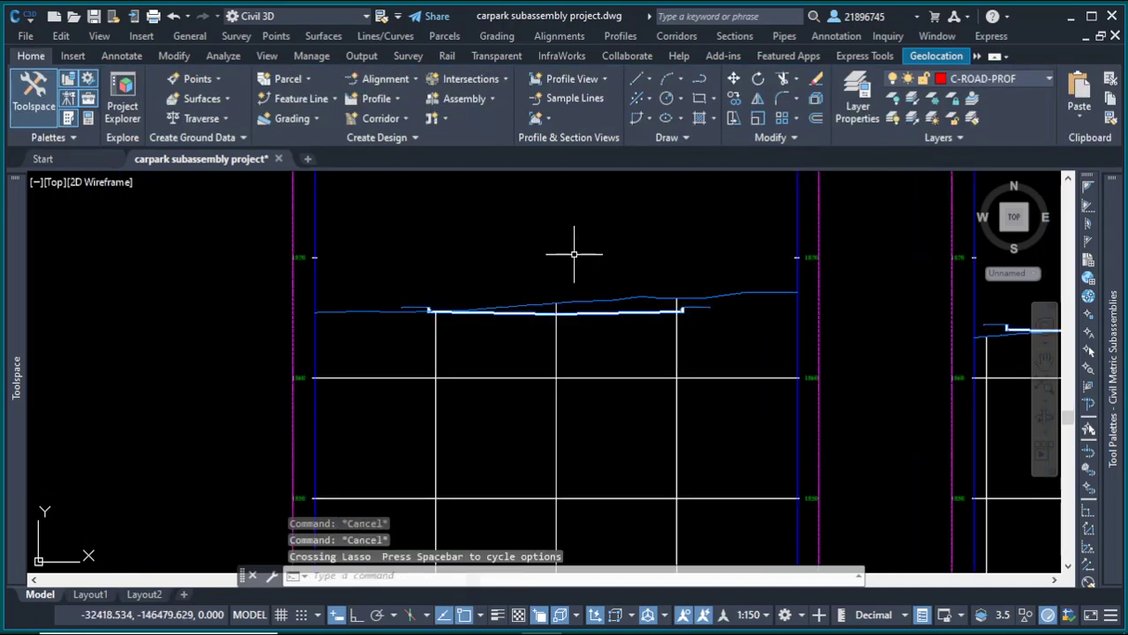
{"action": "scroll", "coordinate": [679, 320], "scroll_direction": "down", "scroll_amount": 4}
{"action": "scroll", "coordinate": [679, 320], "scroll_direction": "up", "scroll_amount": 6}
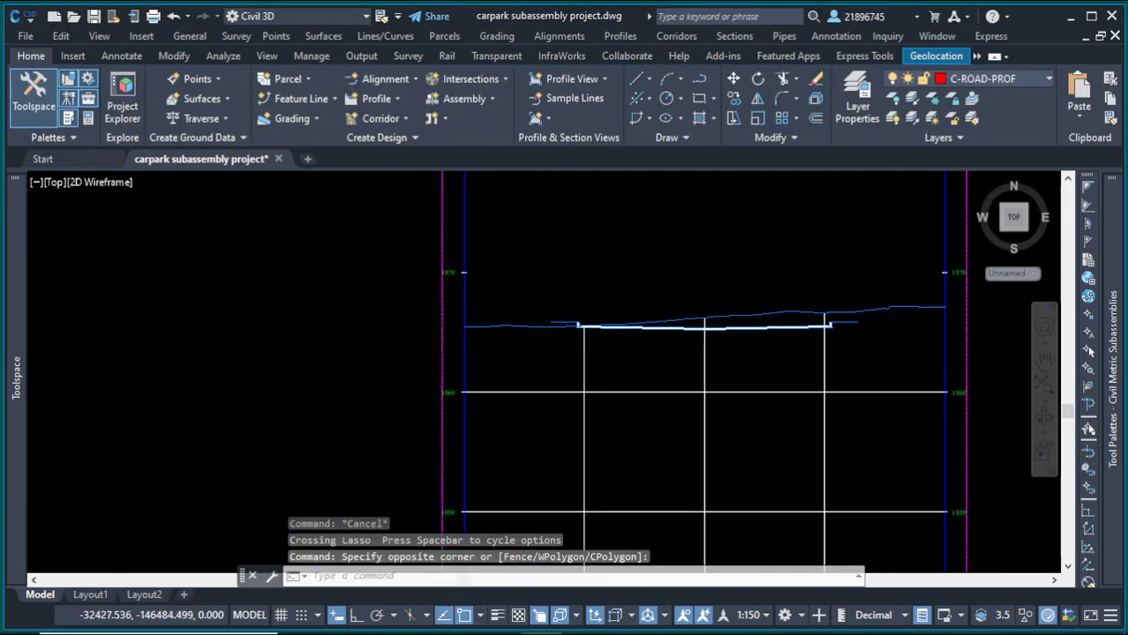
{"action": "scroll", "coordinate": [567, 345], "scroll_direction": "down", "scroll_amount": 5}
{"action": "scroll", "coordinate": [700, 328], "scroll_direction": "up", "scroll_amount": 5}
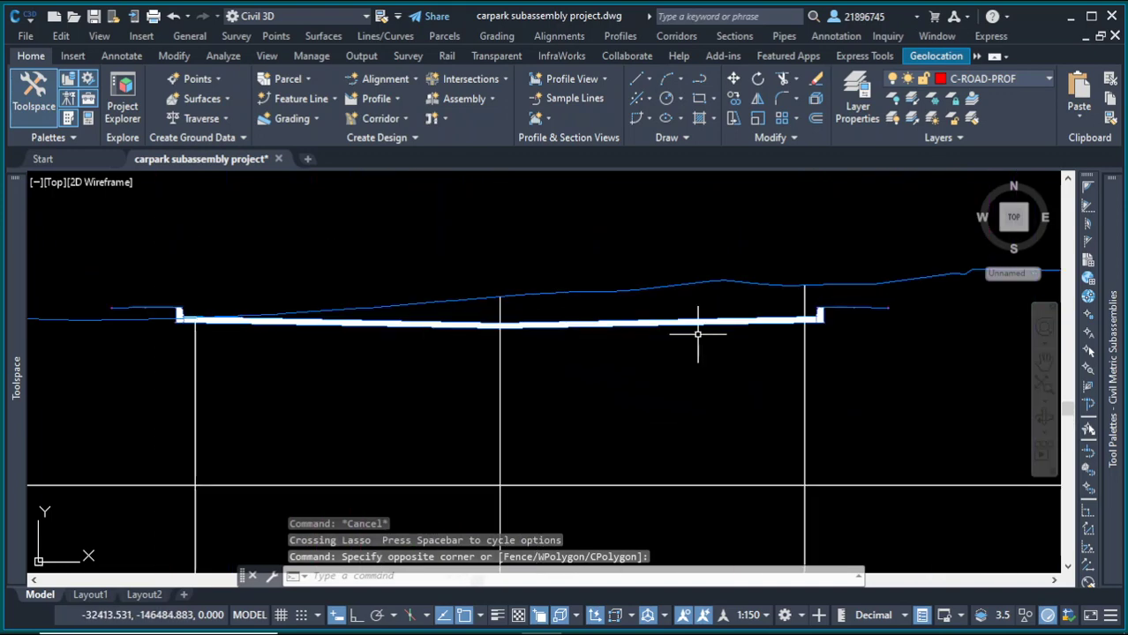
Step: Examine the carpark site plan and the corridor edges around the parking area
{"action": "scroll", "coordinate": [671, 328], "scroll_direction": "down", "scroll_amount": 5}
{"action": "scroll", "coordinate": [617, 336], "scroll_direction": "up", "scroll_amount": 3}
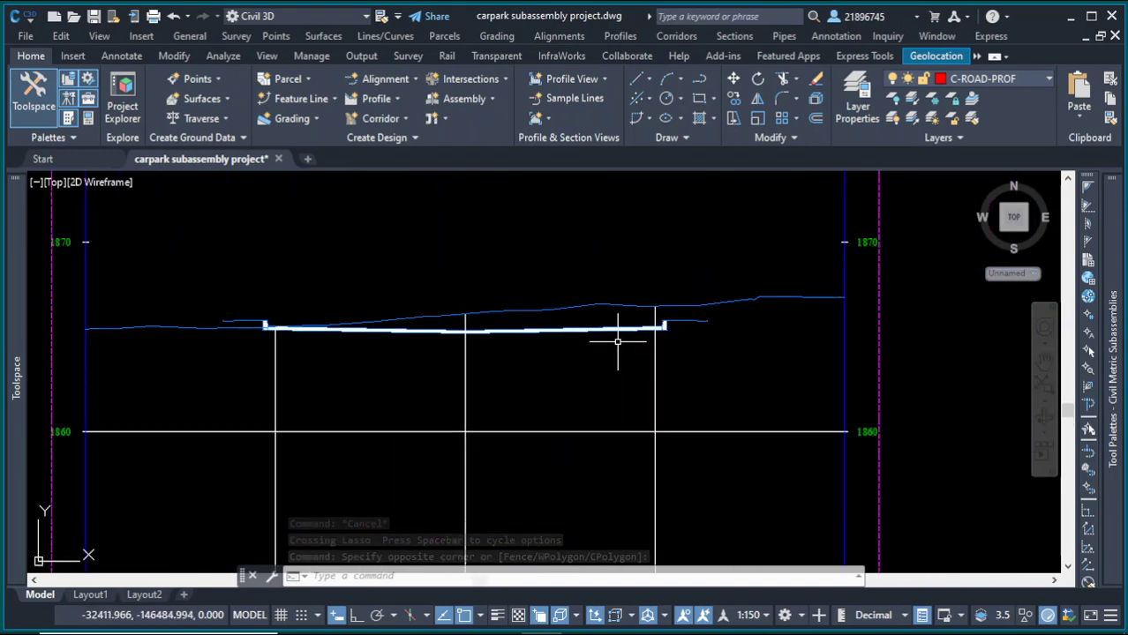
{"action": "scroll", "coordinate": [693, 319], "scroll_direction": "down", "scroll_amount": 7}
{"action": "scroll", "coordinate": [406, 347], "scroll_direction": "down", "scroll_amount": 4}
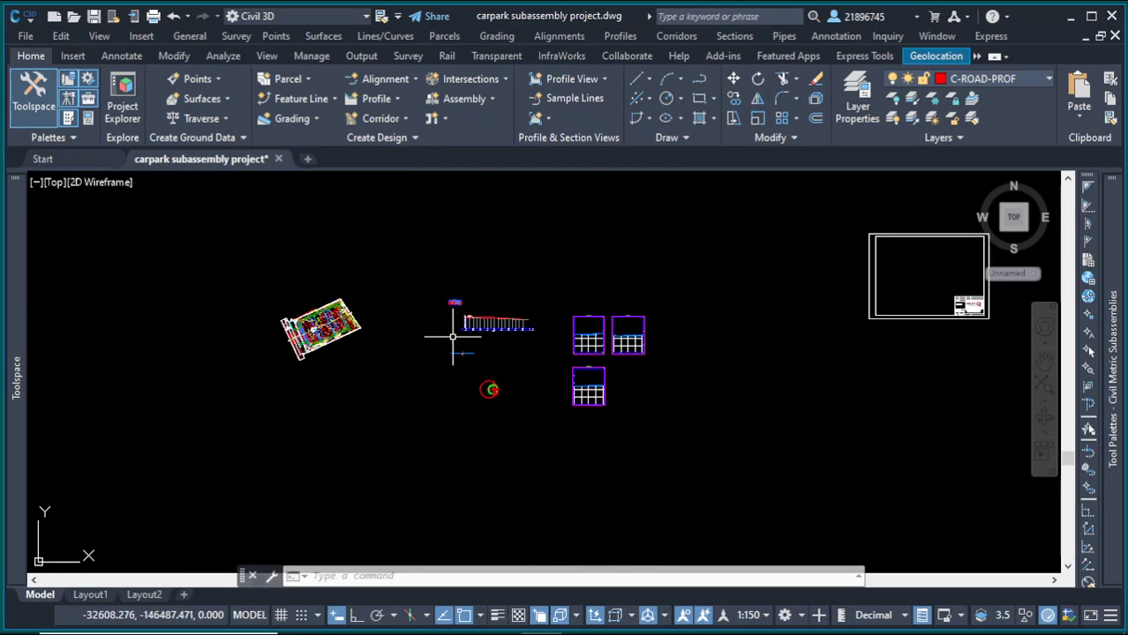
{"action": "scroll", "coordinate": [477, 388], "scroll_direction": "up", "scroll_amount": 1}
{"action": "scroll", "coordinate": [132, 289], "scroll_direction": "up", "scroll_amount": 3}
{"action": "scroll", "coordinate": [115, 289], "scroll_direction": "up", "scroll_amount": 4}
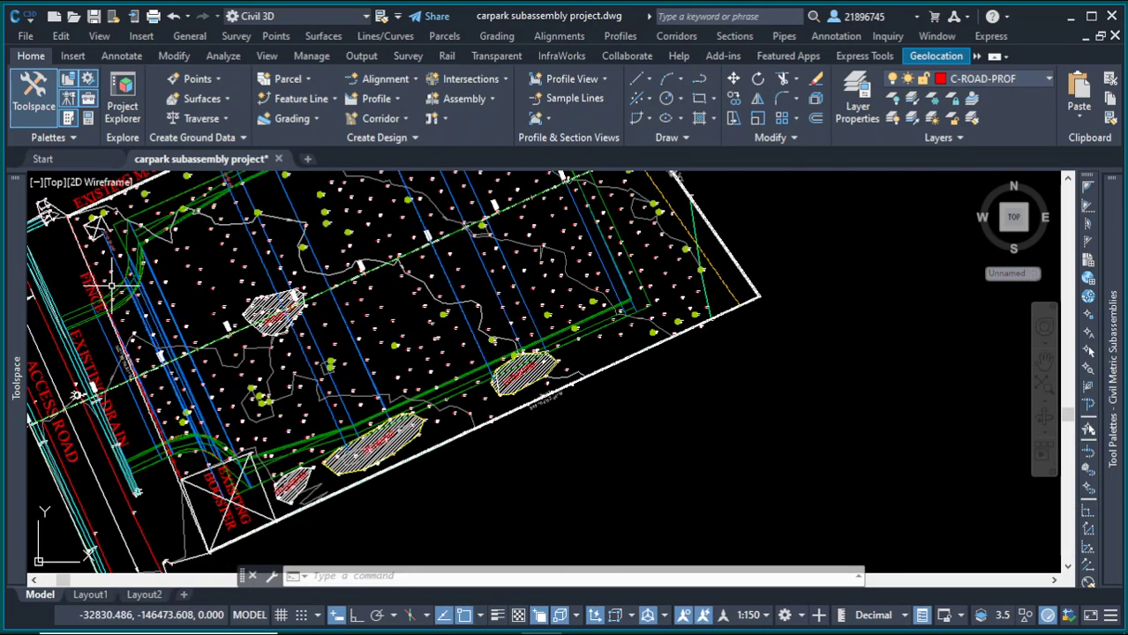
{"action": "scroll", "coordinate": [307, 302], "scroll_direction": "down", "scroll_amount": 2}
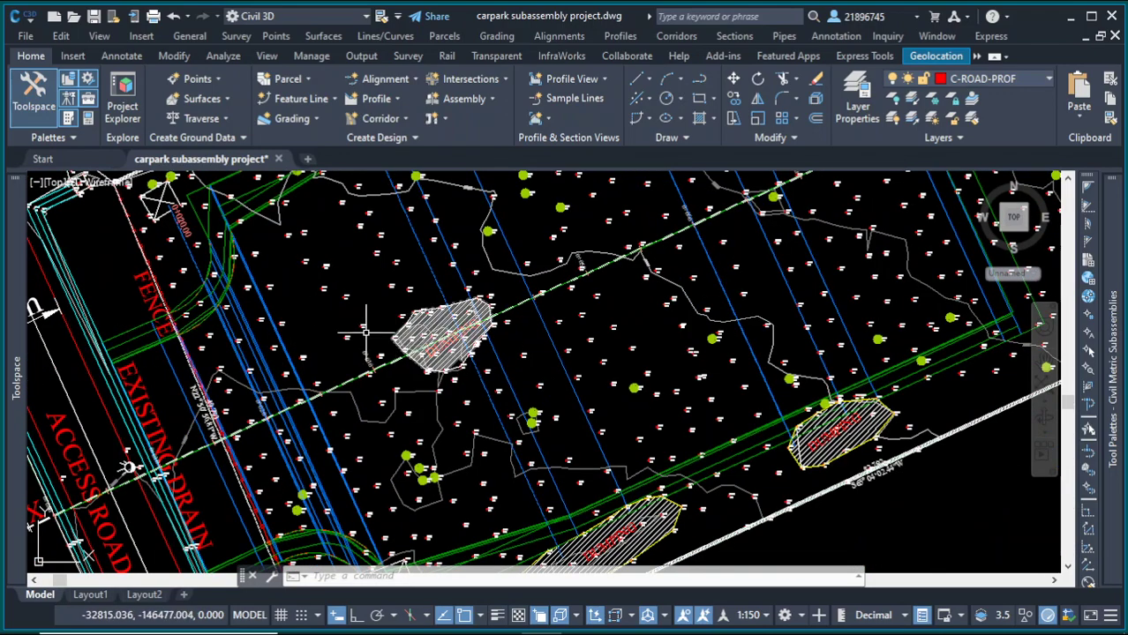
{"action": "scroll", "coordinate": [386, 373], "scroll_direction": "down", "scroll_amount": 5}
{"action": "scroll", "coordinate": [399, 307], "scroll_direction": "up", "scroll_amount": 6}
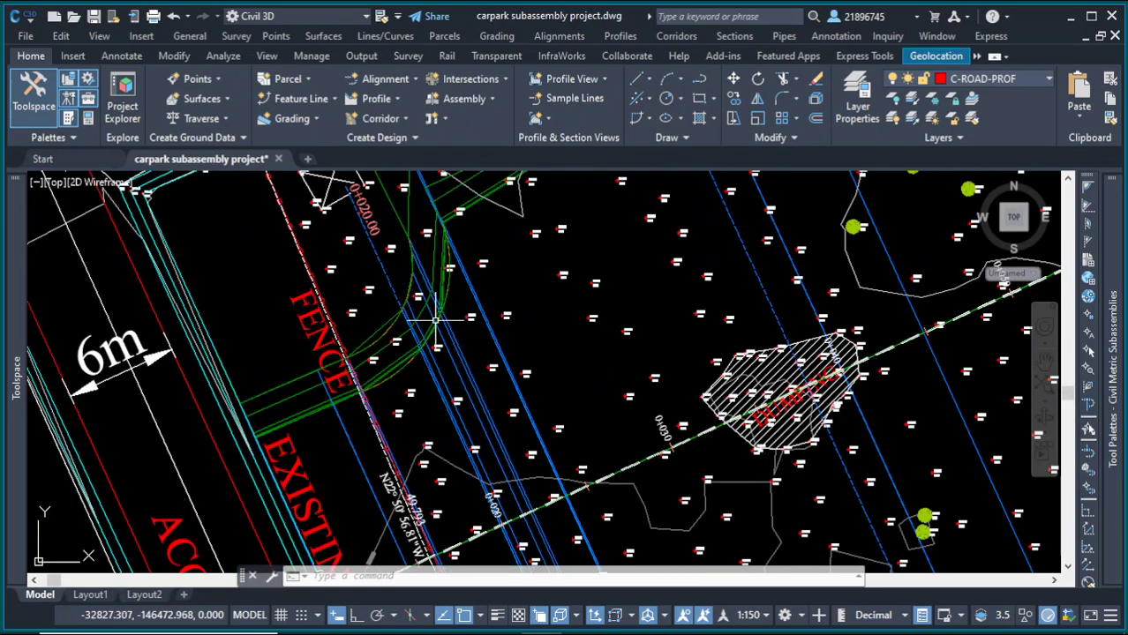
{"action": "scroll", "coordinate": [455, 360], "scroll_direction": "down", "scroll_amount": 5}
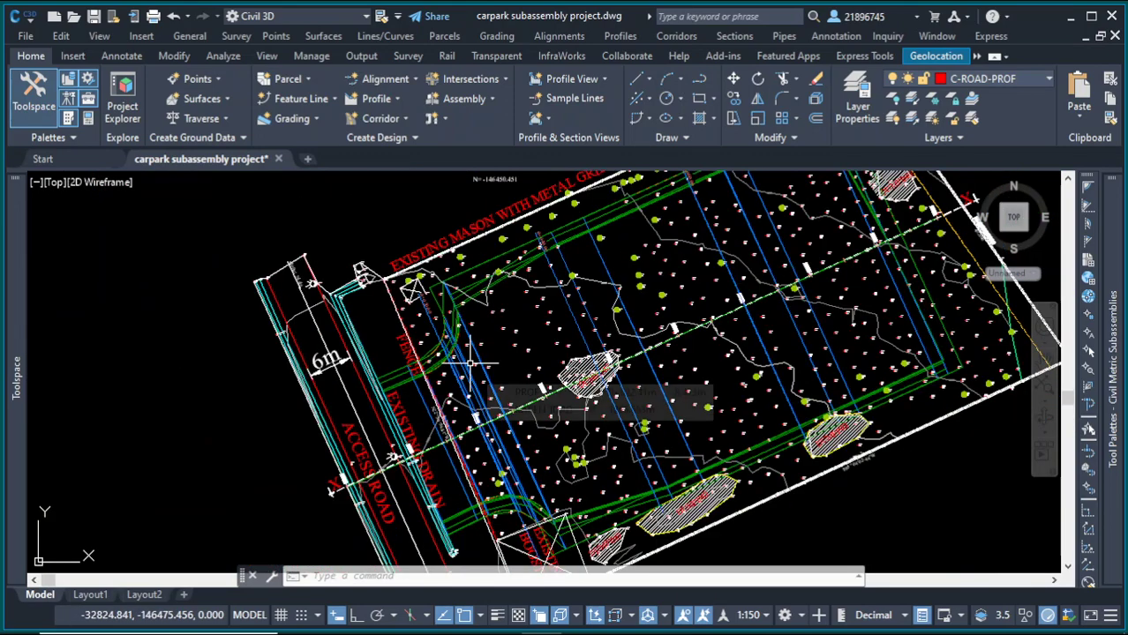
{"action": "scroll", "coordinate": [464, 344], "scroll_direction": "up", "scroll_amount": 4}
{"action": "scroll", "coordinate": [461, 339], "scroll_direction": "up", "scroll_amount": 2}
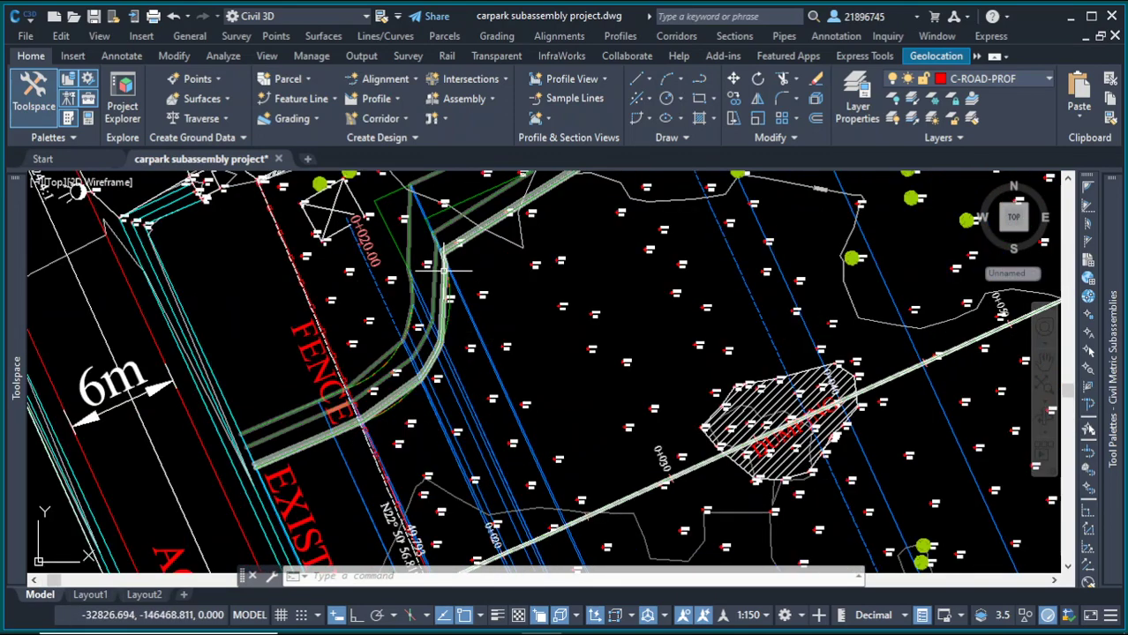
{"action": "scroll", "coordinate": [456, 310], "scroll_direction": "up", "scroll_amount": 2}
{"action": "scroll", "coordinate": [457, 307], "scroll_direction": "down", "scroll_amount": 8}
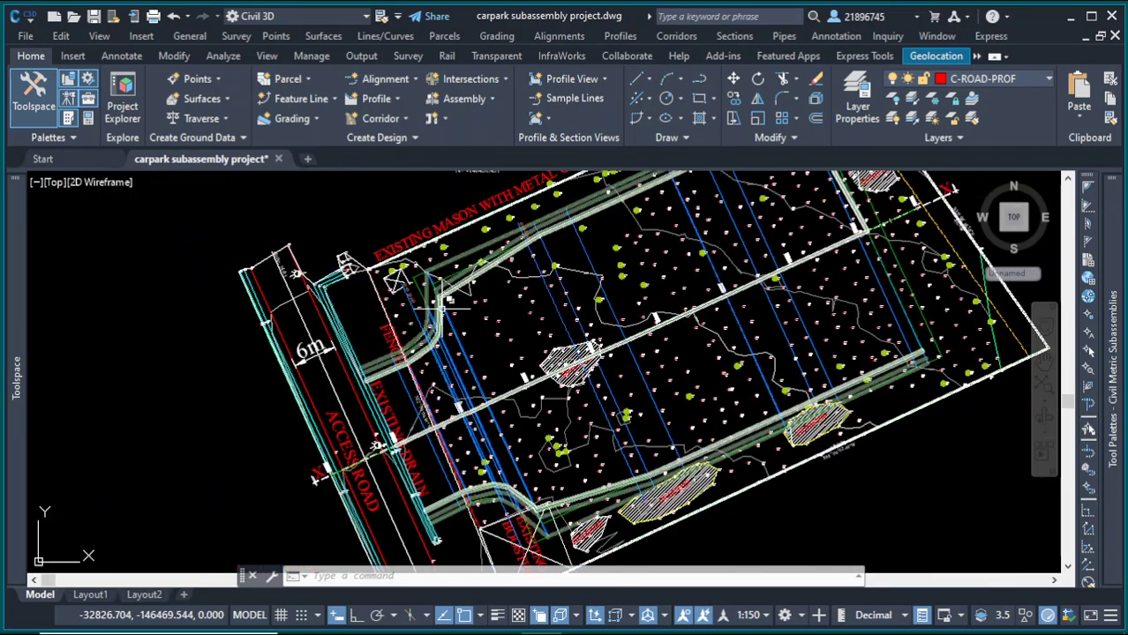
{"action": "scroll", "coordinate": [481, 314], "scroll_direction": "up", "scroll_amount": 8}
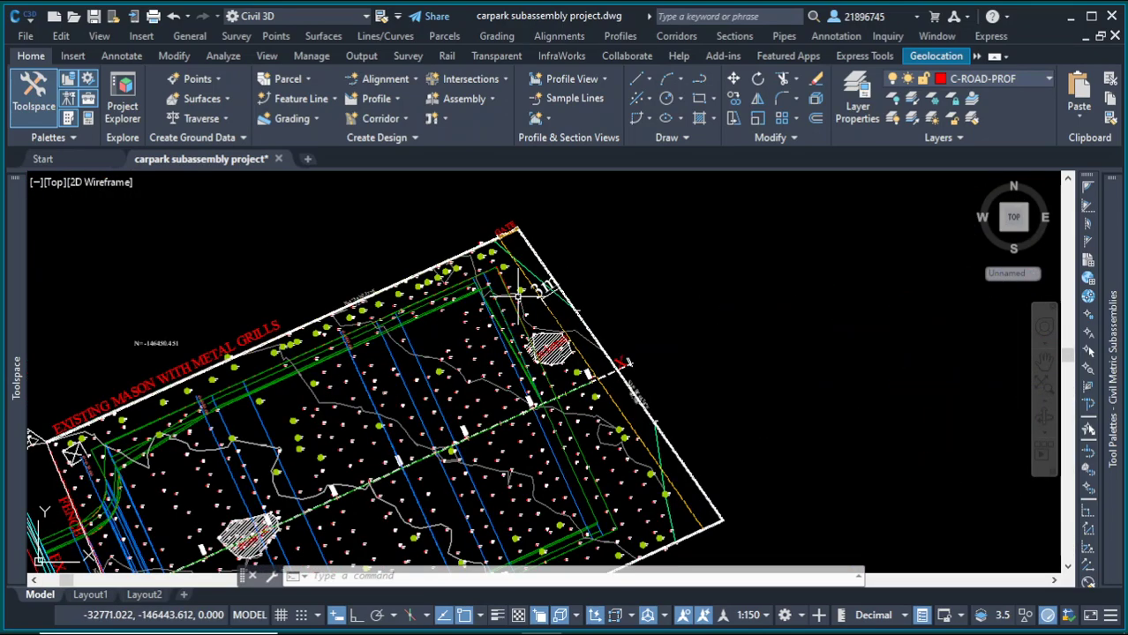
{"action": "scroll", "coordinate": [574, 329], "scroll_direction": "down", "scroll_amount": 2}
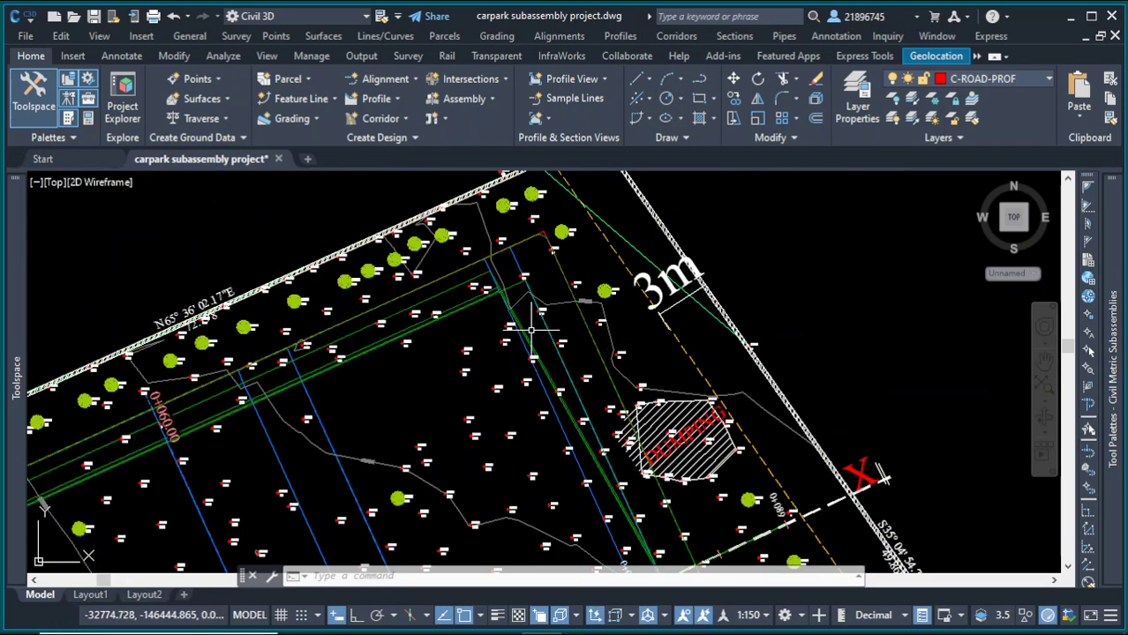
Step: Set the Left profile feature line's elevations from the KAREN TOPO surface with a relative elevation of -0.3 m
{"action": "scroll", "coordinate": [513, 277], "scroll_direction": "up", "scroll_amount": 2}
{"action": "left_click", "coordinate": [511, 289]}
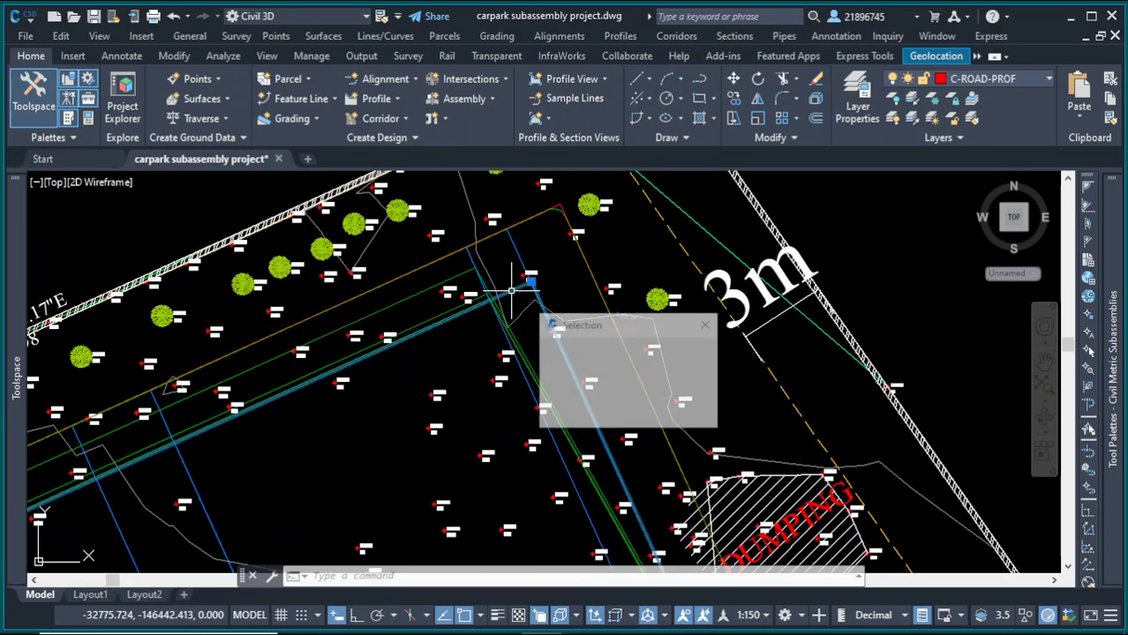
{"action": "left_click", "coordinate": [558, 285]}
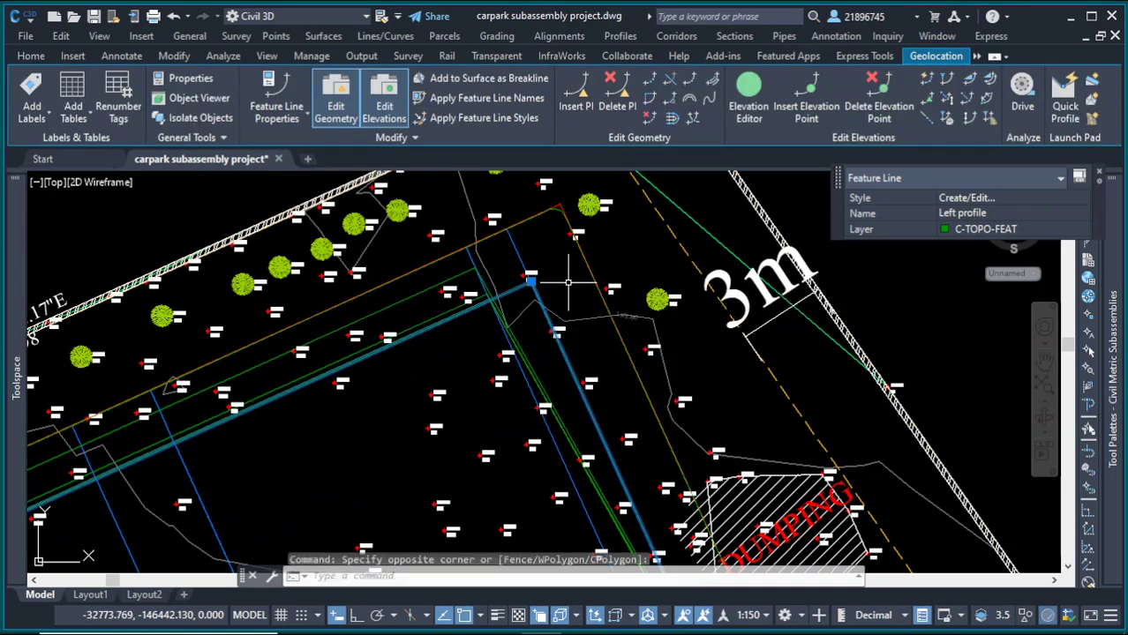
{"action": "left_click", "coordinate": [947, 118]}
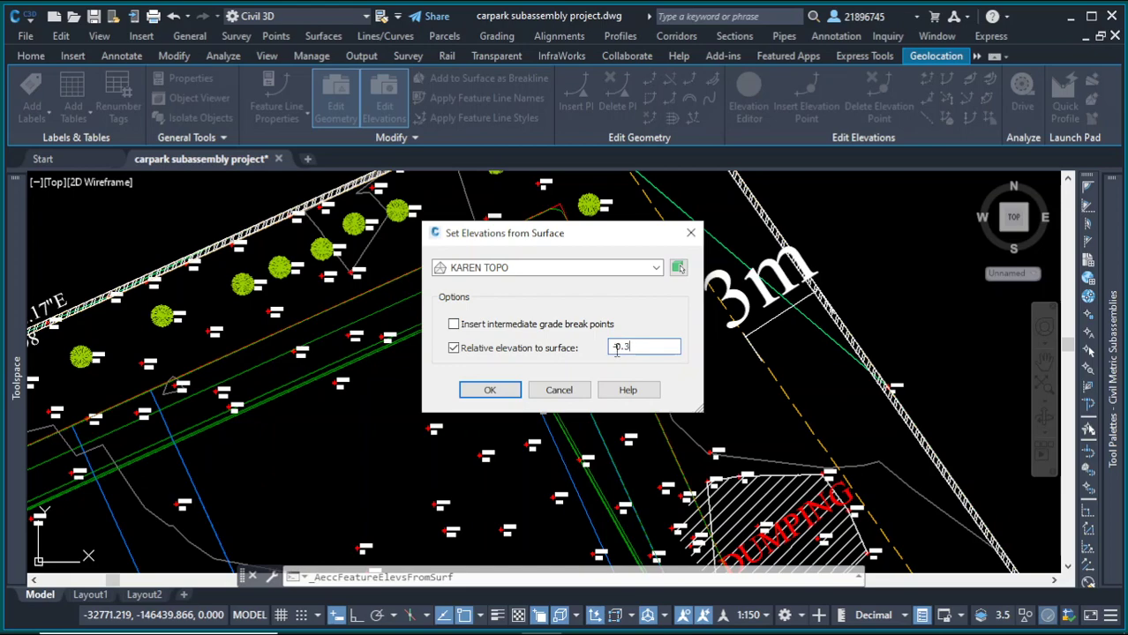
{"action": "left_click", "coordinate": [490, 389]}
{"action": "scroll", "coordinate": [540, 349], "scroll_direction": "up", "scroll_amount": 4}
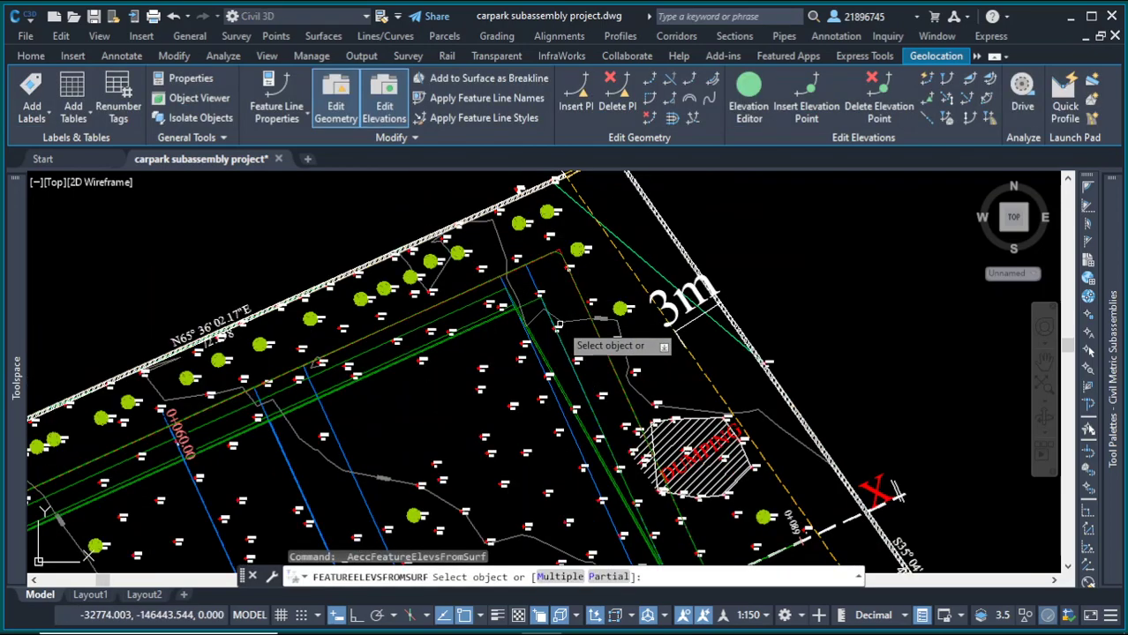
{"action": "scroll", "coordinate": [514, 264], "scroll_direction": "up", "scroll_amount": 5}
{"action": "scroll", "coordinate": [542, 320], "scroll_direction": "down", "scroll_amount": 2}
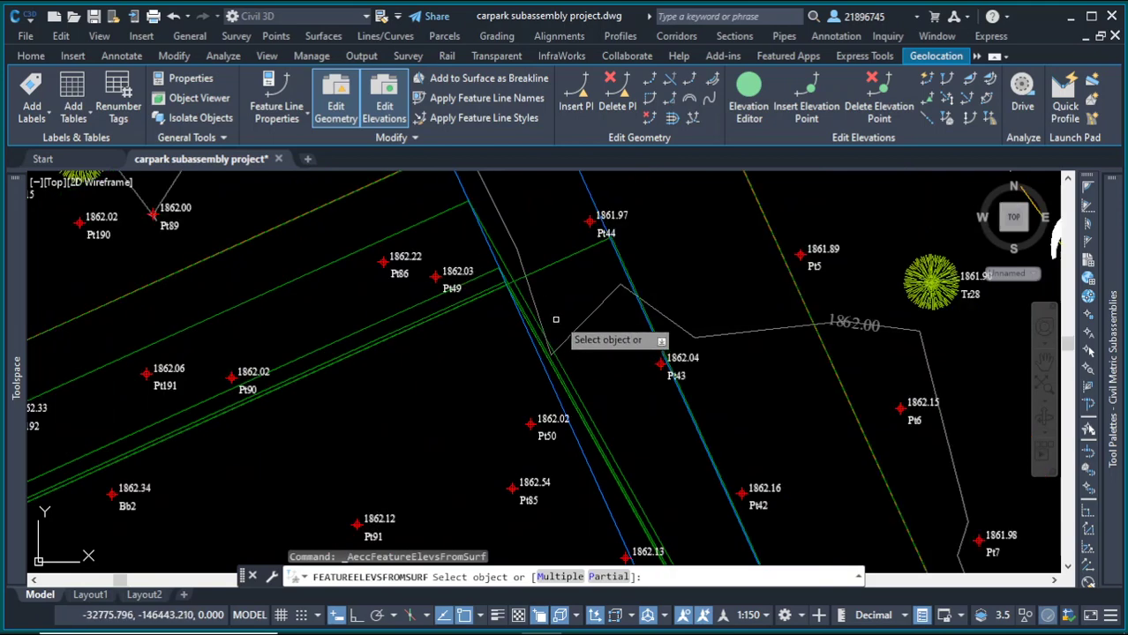
{"action": "left_click", "coordinate": [587, 252]}
{"action": "left_click", "coordinate": [716, 311]}
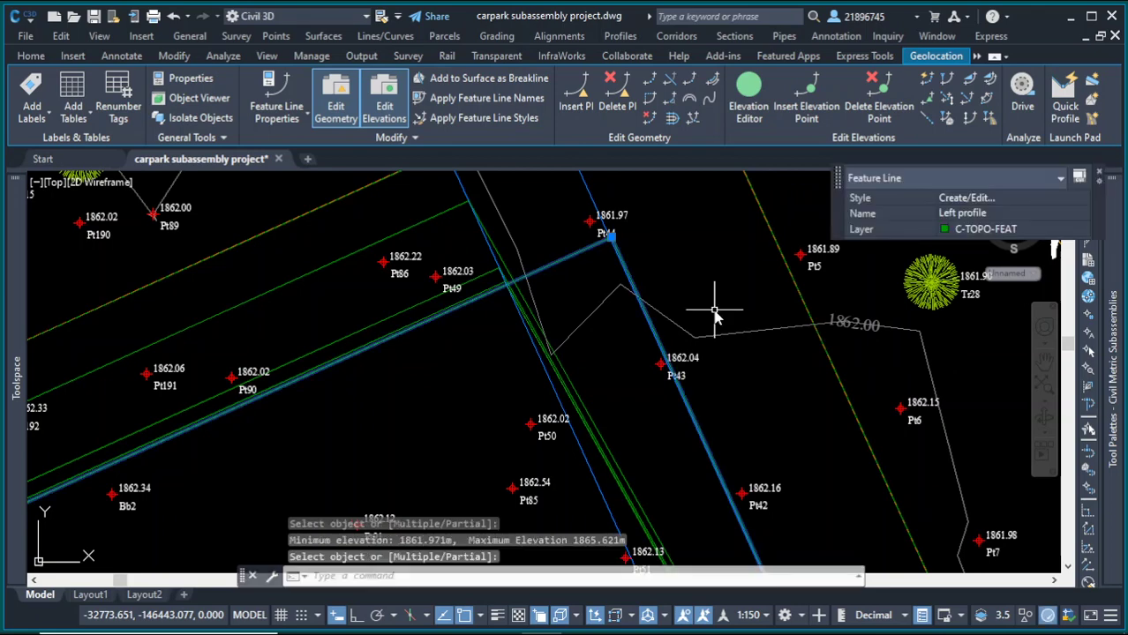
{"action": "key", "text": "Return"}
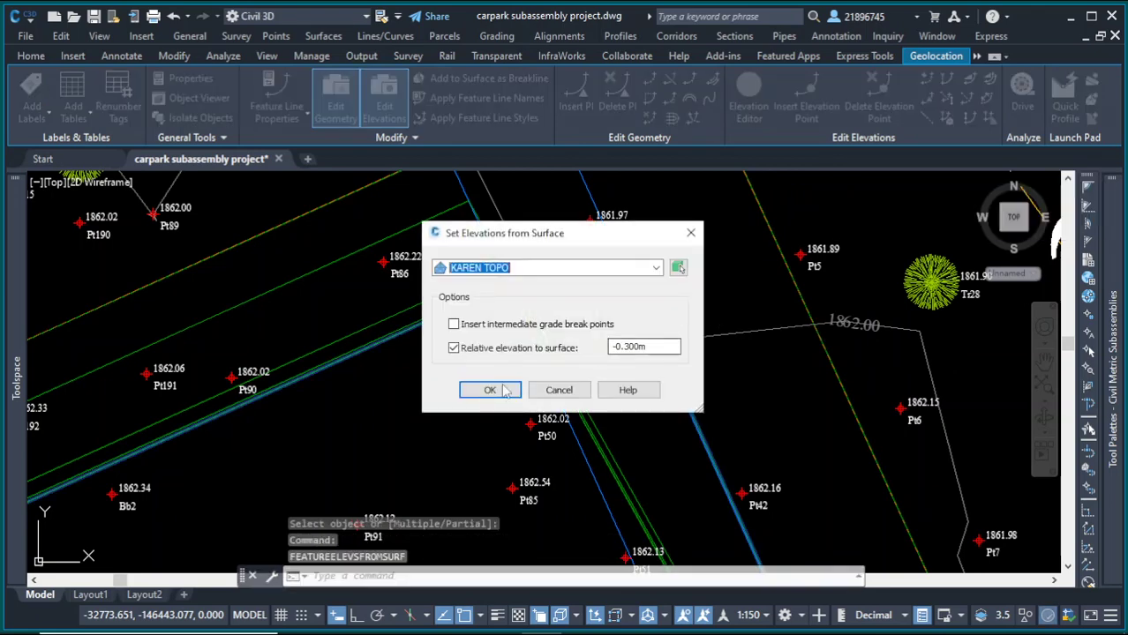
{"action": "left_click", "coordinate": [491, 392]}
{"action": "left_click", "coordinate": [490, 391]}
{"action": "scroll", "coordinate": [634, 249], "scroll_direction": "down", "scroll_amount": 5}
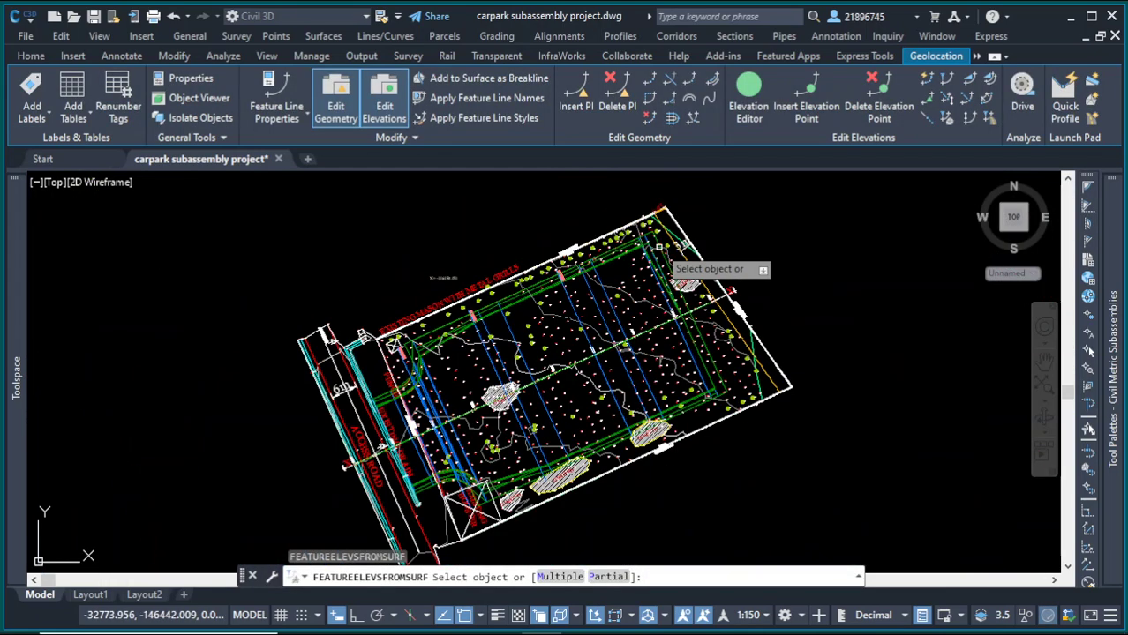
{"action": "scroll", "coordinate": [688, 340], "scroll_direction": "up", "scroll_amount": 10}
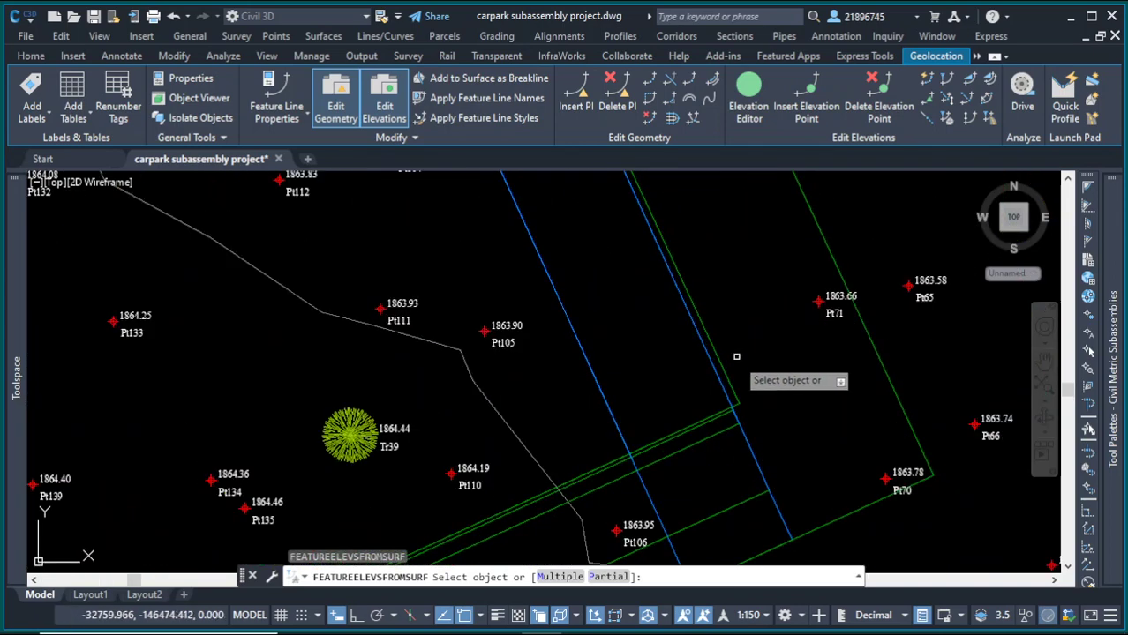
{"action": "left_click", "coordinate": [730, 385]}
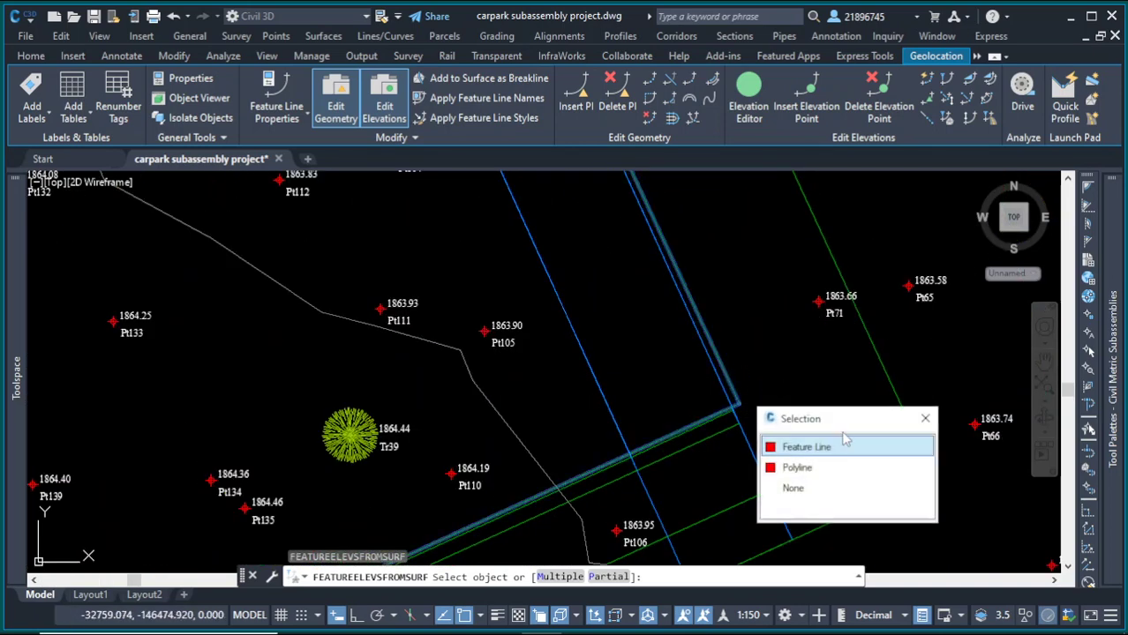
{"action": "key", "text": "Escape"}
{"action": "key", "text": "Escape"}
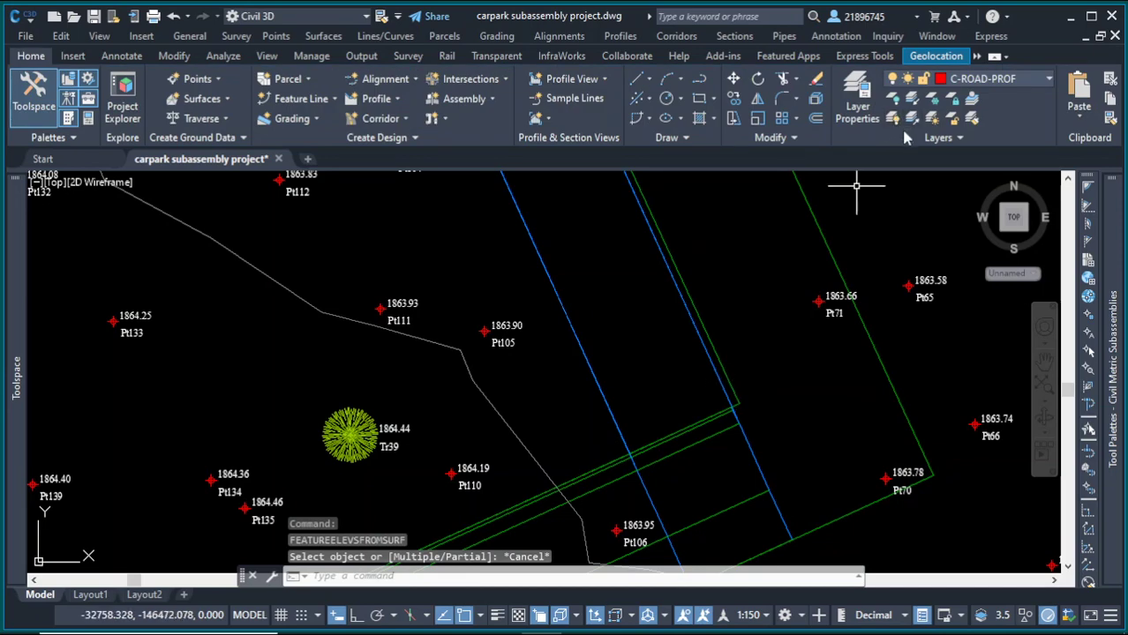
Step: Set the Right Profile feature line's elevations from the KAREN TOPO surface at -0.300 m relative elevation
{"action": "left_click", "coordinate": [730, 376]}
{"action": "left_click", "coordinate": [759, 333]}
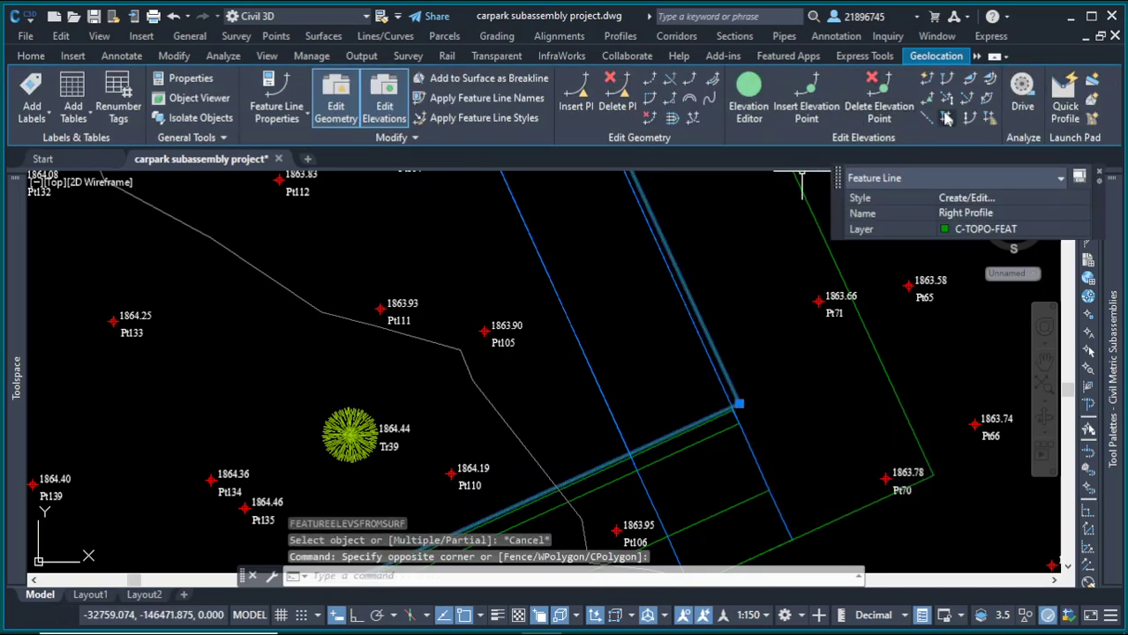
{"action": "left_click", "coordinate": [969, 117]}
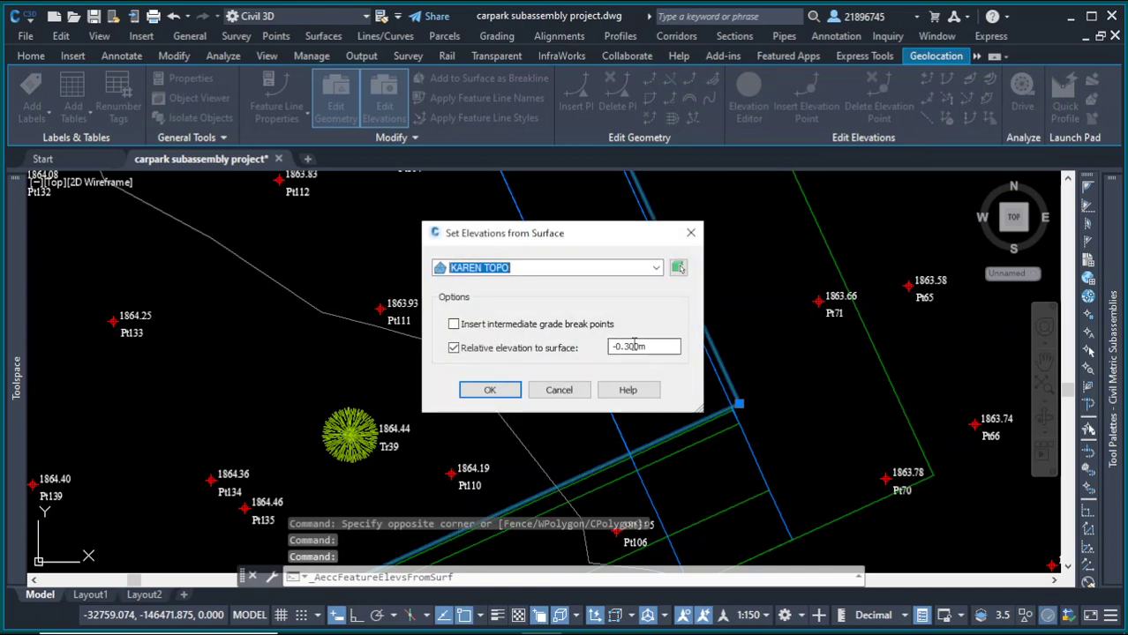
{"action": "left_click", "coordinate": [490, 390]}
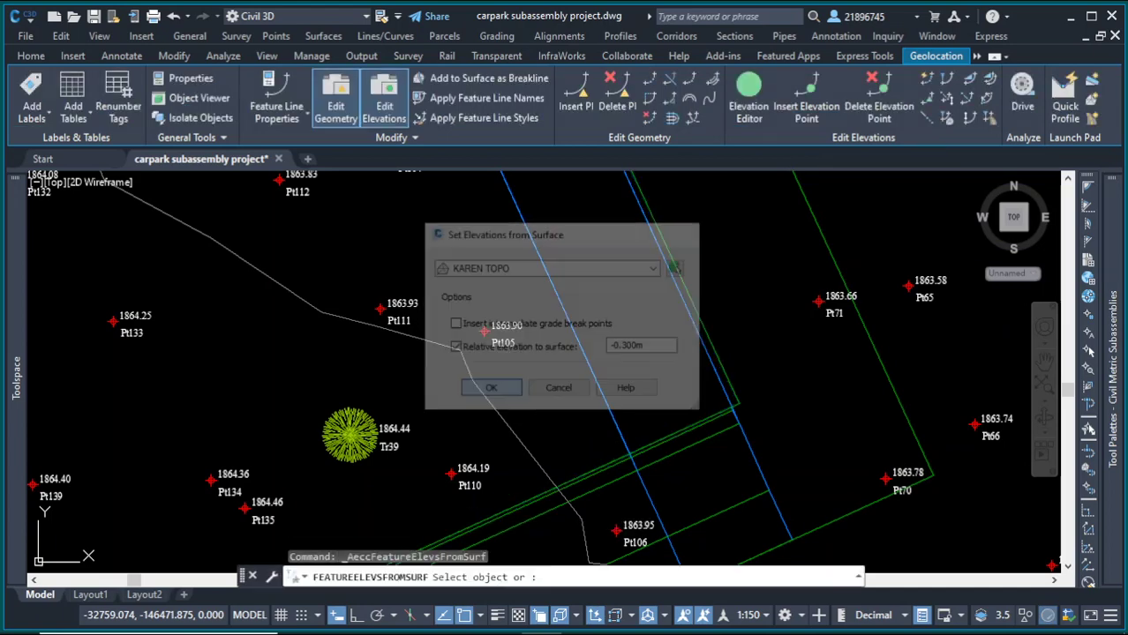
{"action": "left_click", "coordinate": [724, 371]}
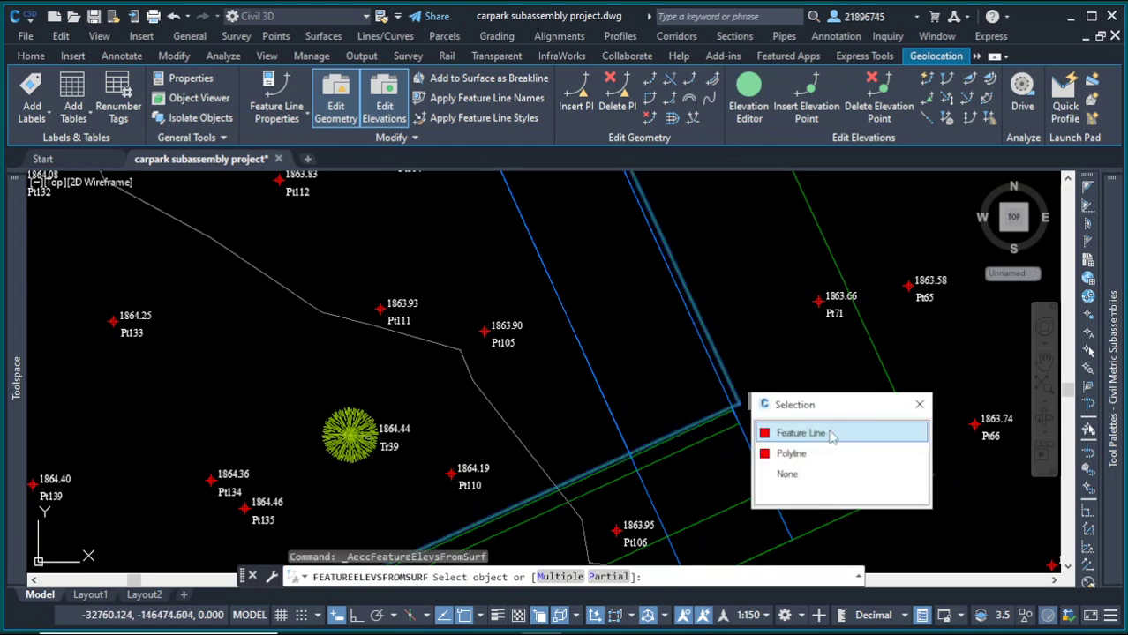
{"action": "left_click", "coordinate": [829, 431]}
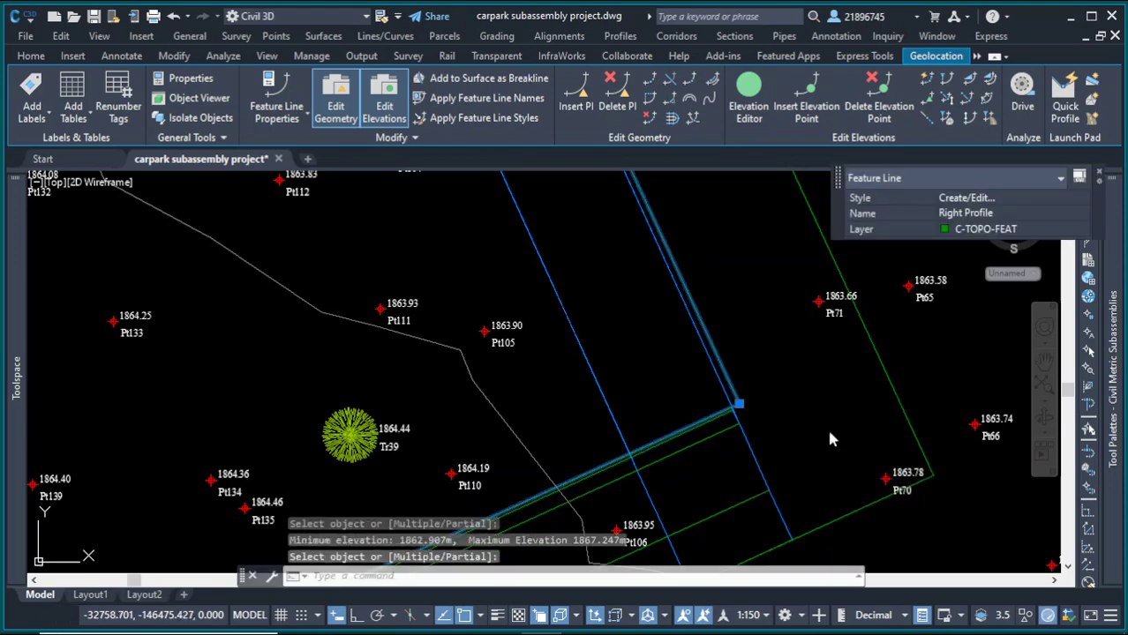
{"action": "key", "text": "Return"}
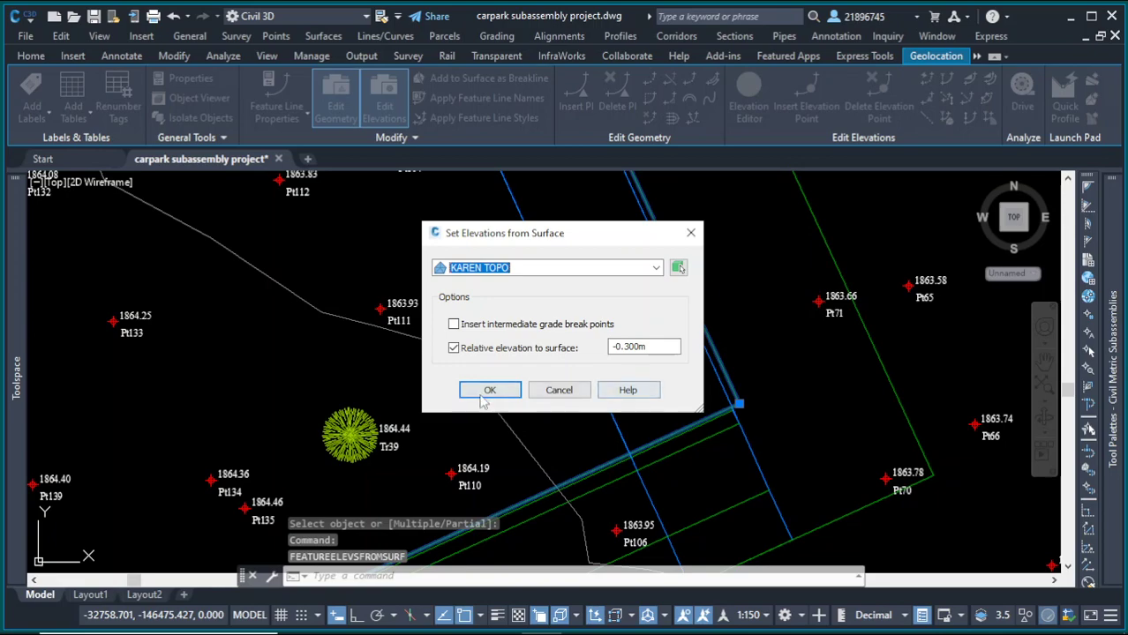
{"action": "left_click", "coordinate": [487, 394]}
{"action": "key", "text": "Escape"}
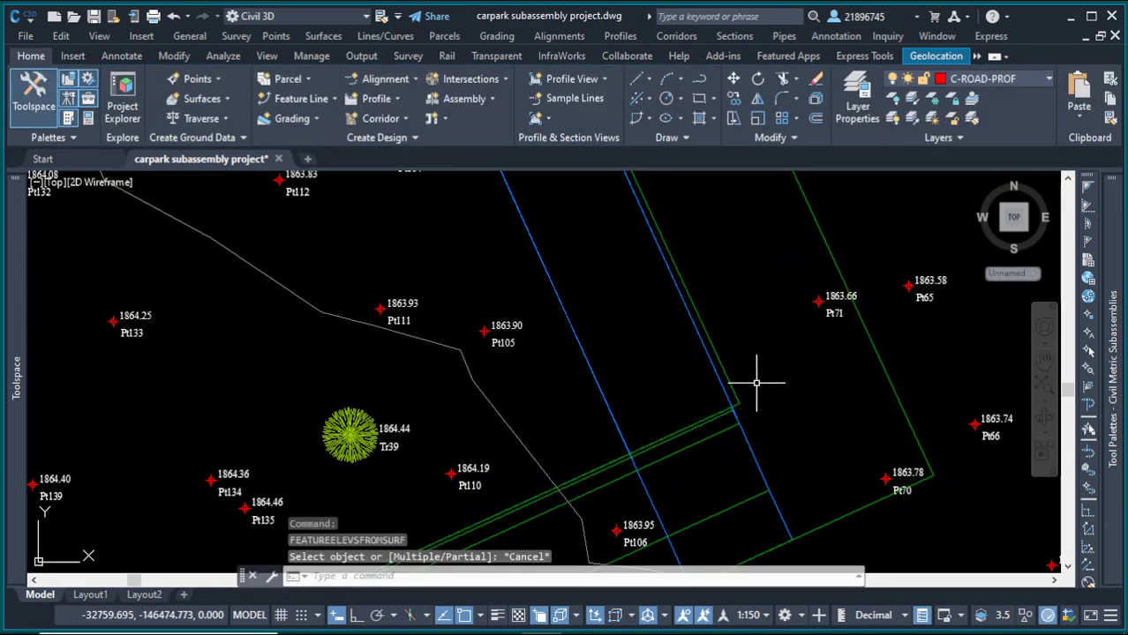
Step: Select the Parking corridor and open the target mapping for its region
{"action": "scroll", "coordinate": [756, 383], "scroll_direction": "down", "scroll_amount": 10}
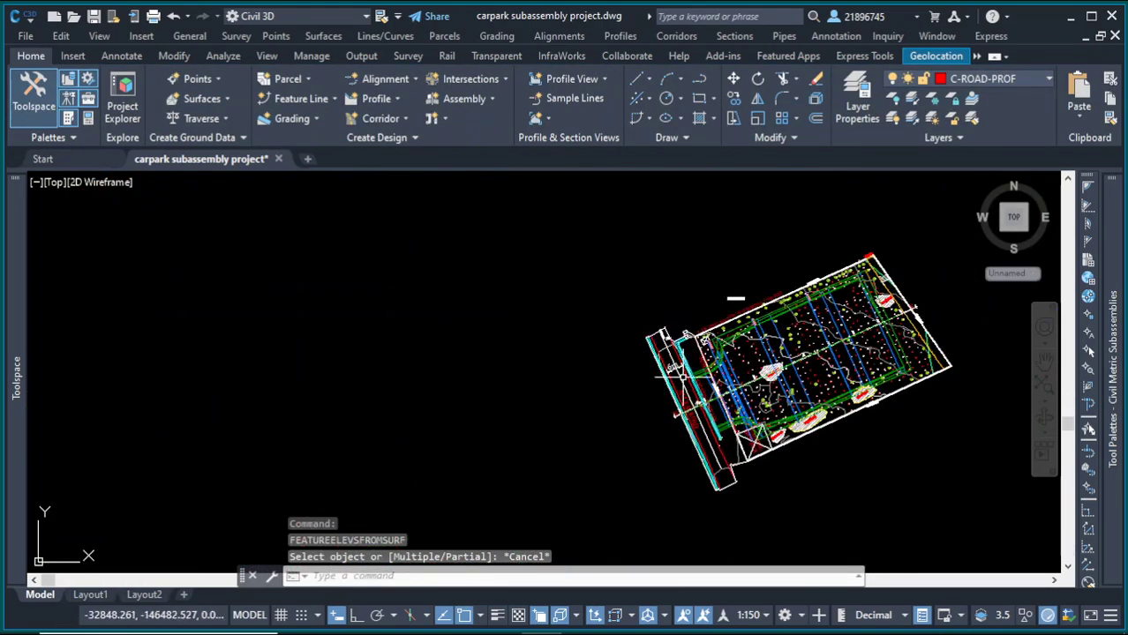
{"action": "scroll", "coordinate": [672, 376], "scroll_direction": "up", "scroll_amount": 5}
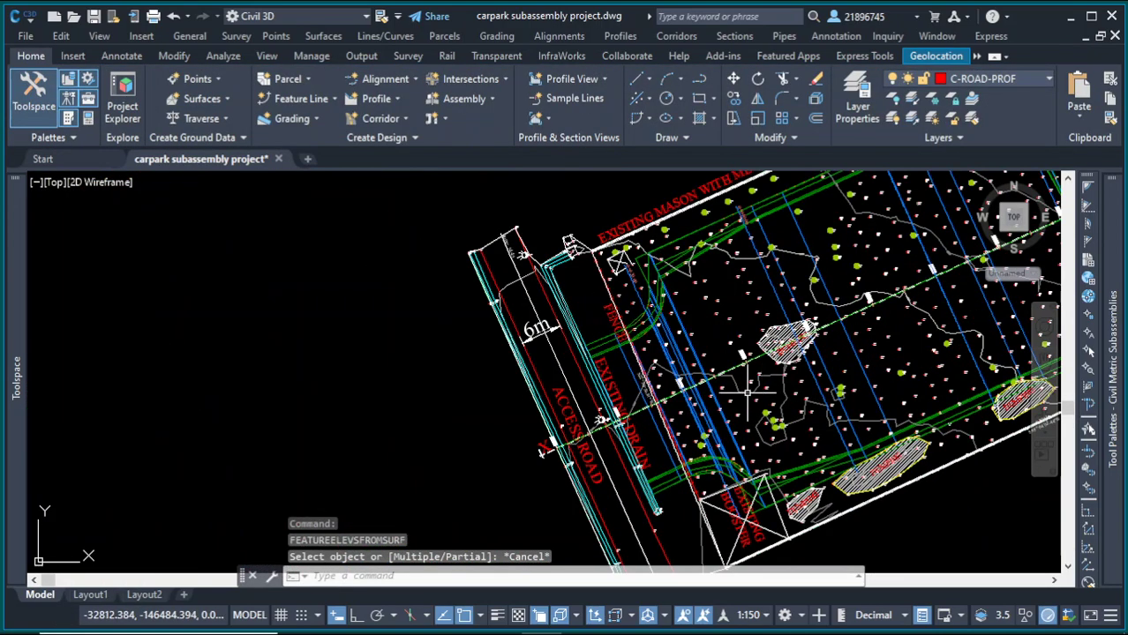
{"action": "left_click", "coordinate": [694, 350]}
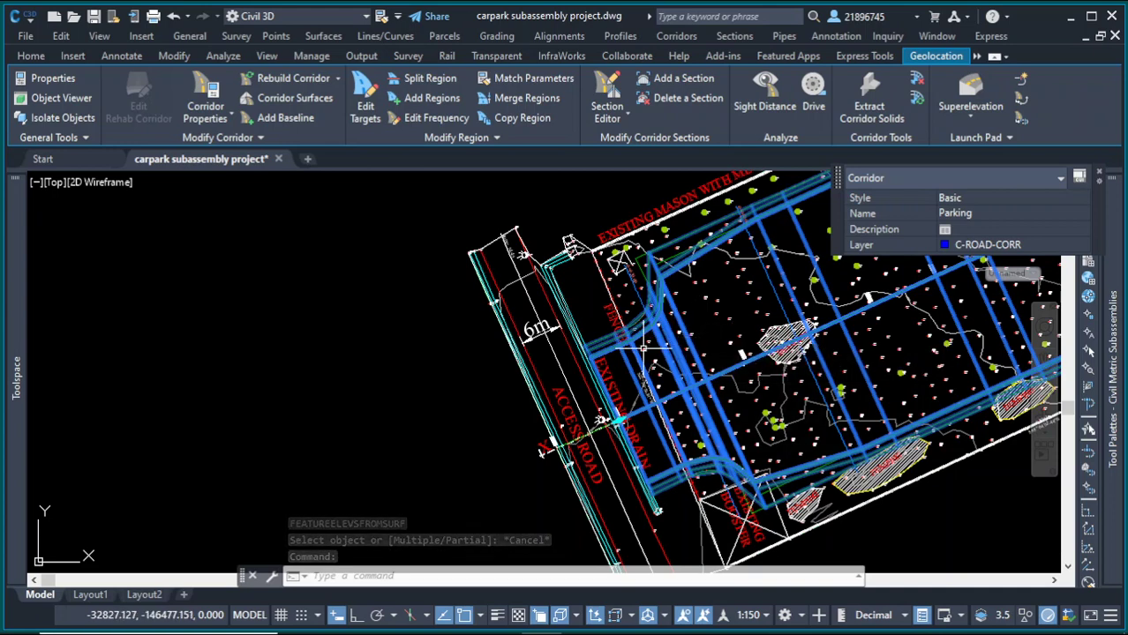
{"action": "right_click", "coordinate": [707, 338]}
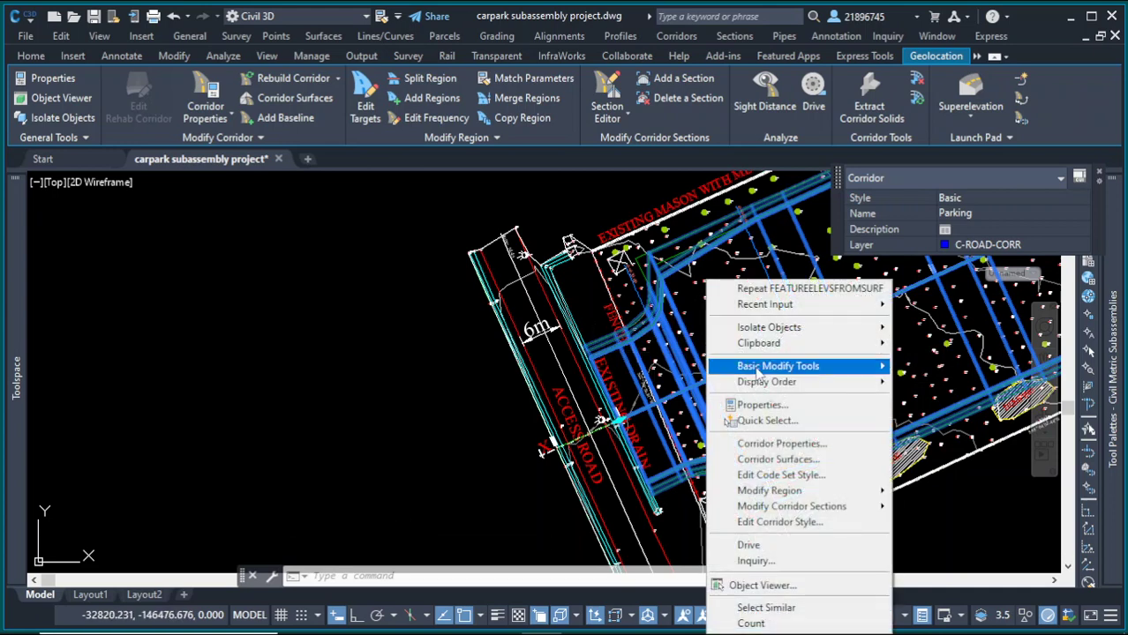
{"action": "mouse_move", "coordinate": [812, 494]}
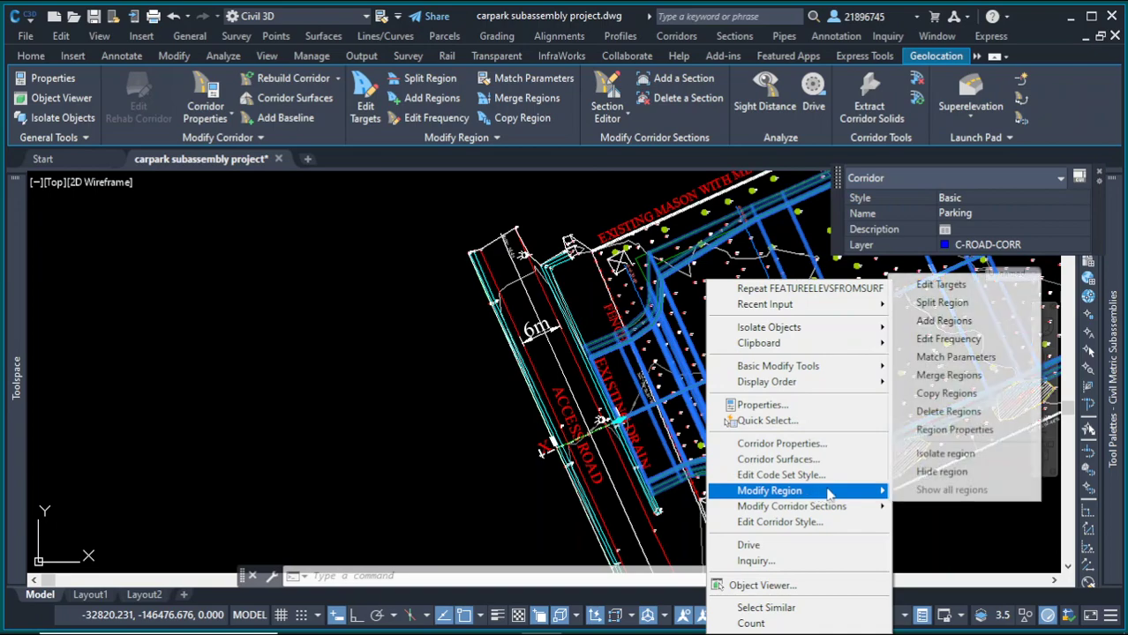
{"action": "left_click", "coordinate": [939, 284]}
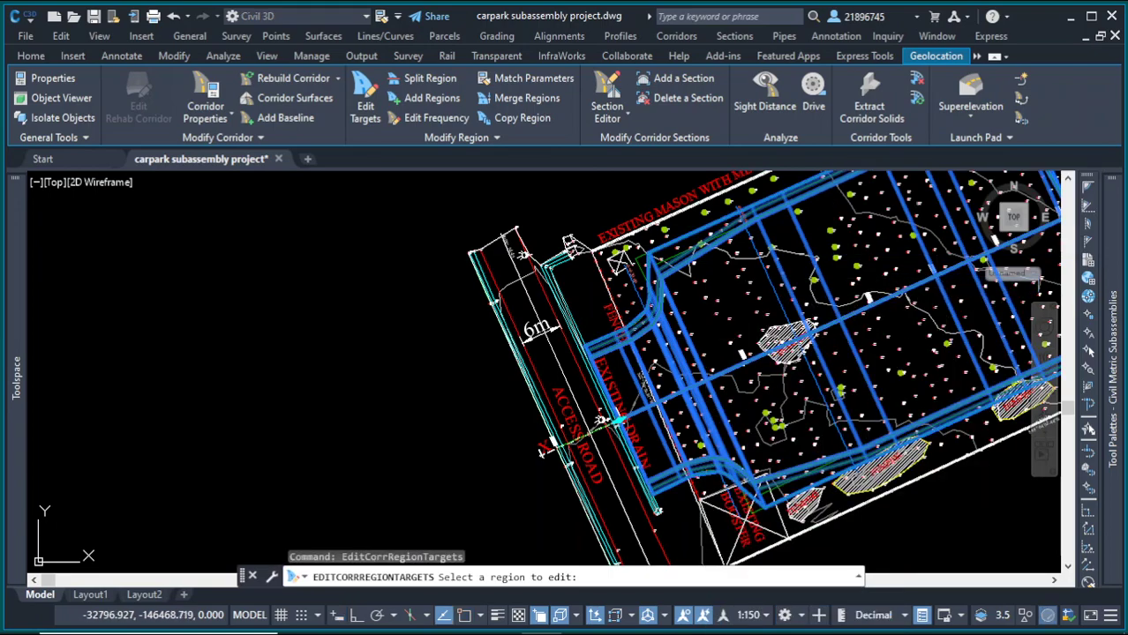
{"action": "left_click", "coordinate": [794, 291]}
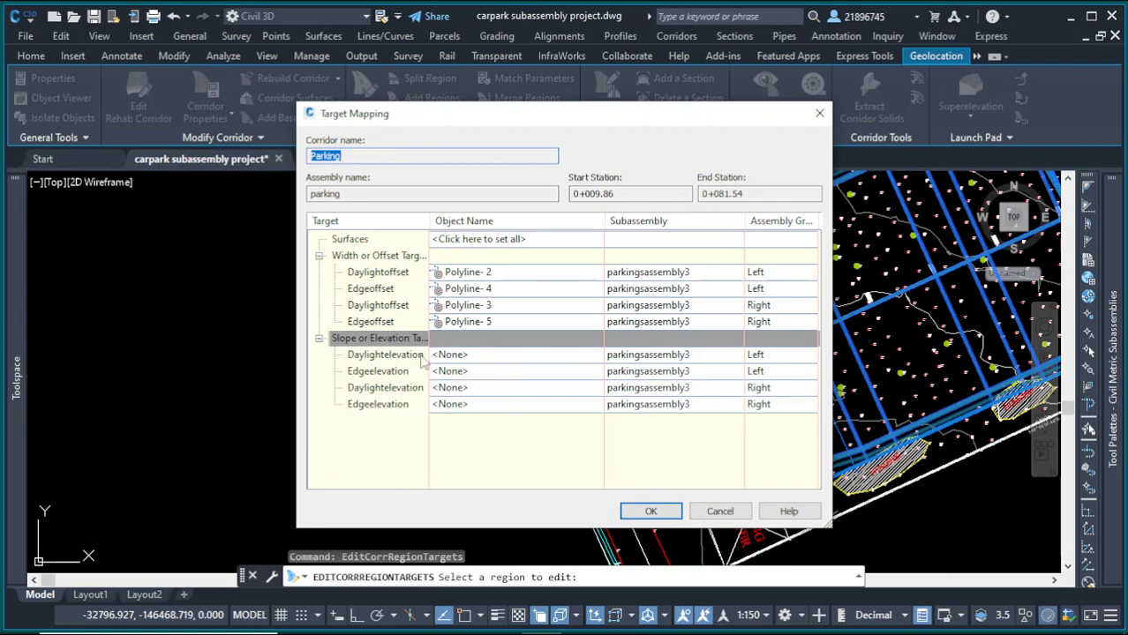
Step: Set the left Edgeelevation target of the Parking corridor to the Left profile feature line picked in the drawing
{"action": "left_click", "coordinate": [457, 372]}
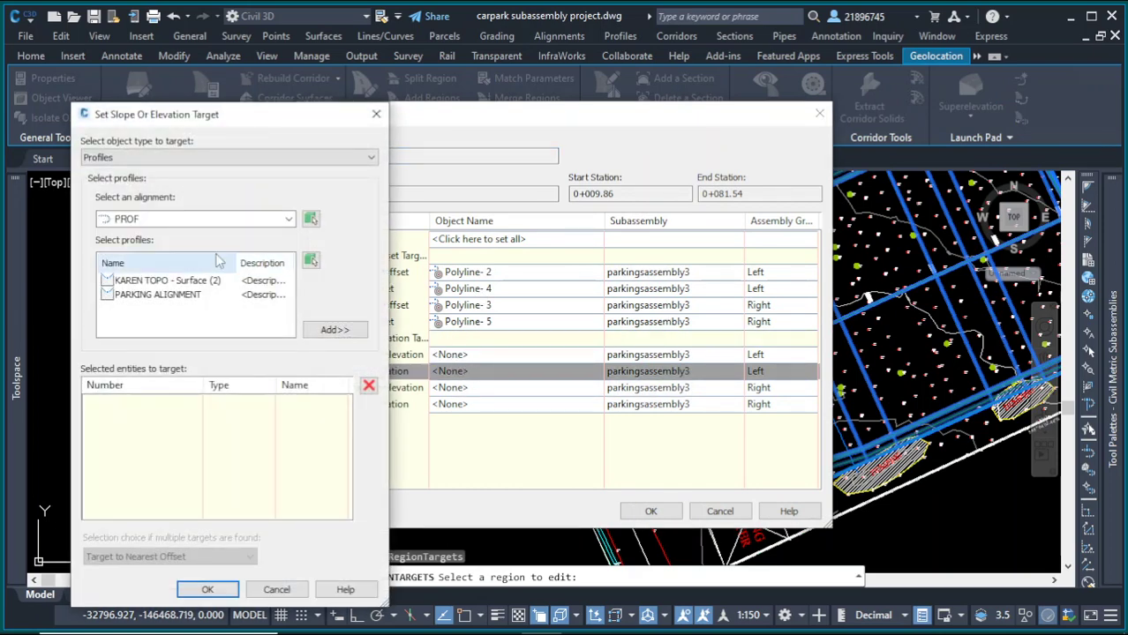
{"action": "left_click", "coordinate": [177, 159]}
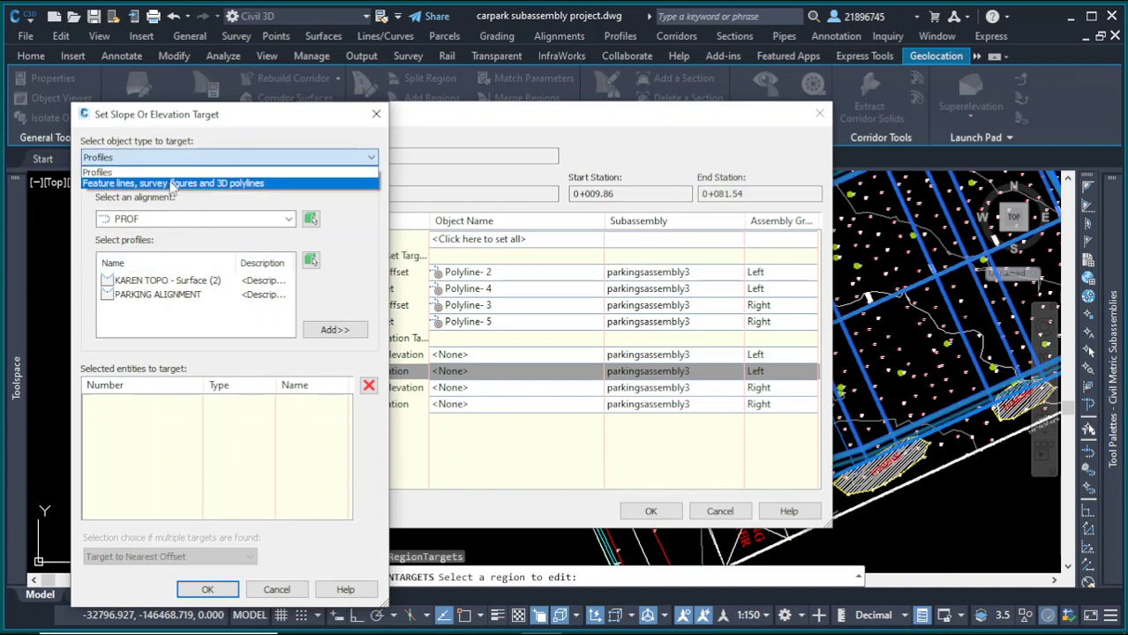
{"action": "left_click", "coordinate": [173, 183]}
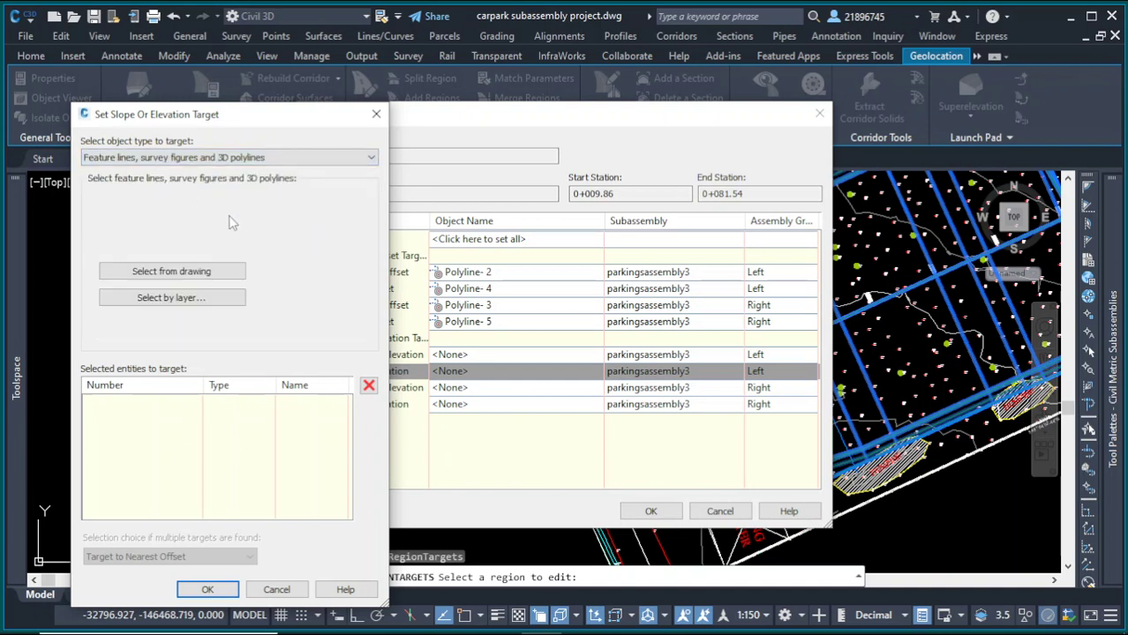
{"action": "left_click", "coordinate": [212, 272]}
{"action": "scroll", "coordinate": [671, 282], "scroll_direction": "up", "scroll_amount": 3}
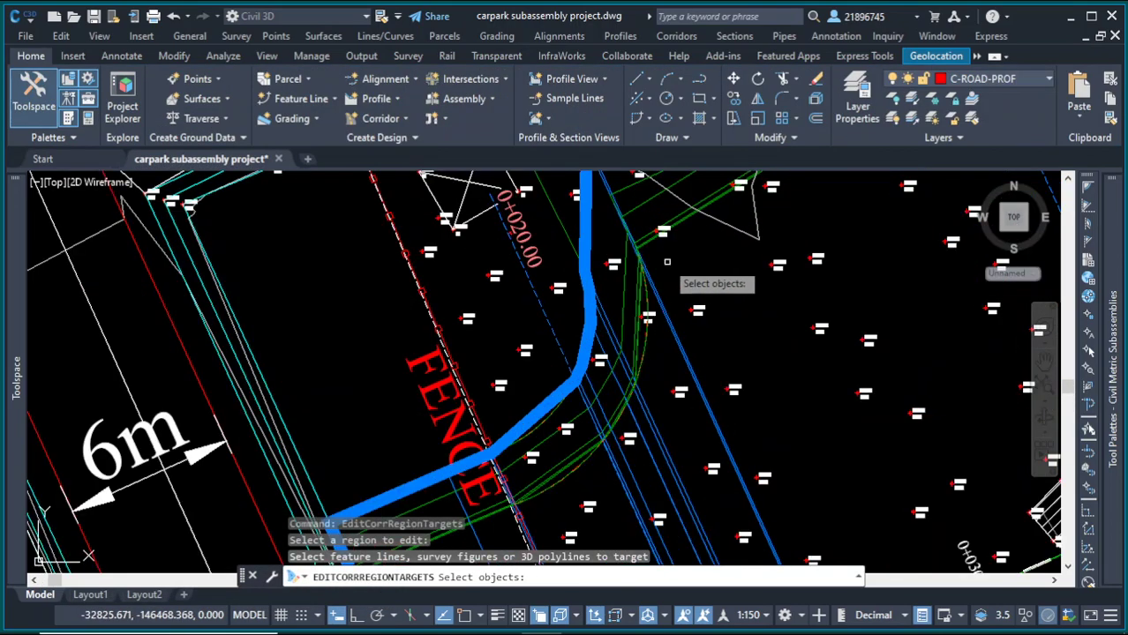
{"action": "scroll", "coordinate": [666, 262], "scroll_direction": "up", "scroll_amount": 2}
{"action": "left_click", "coordinate": [637, 317]}
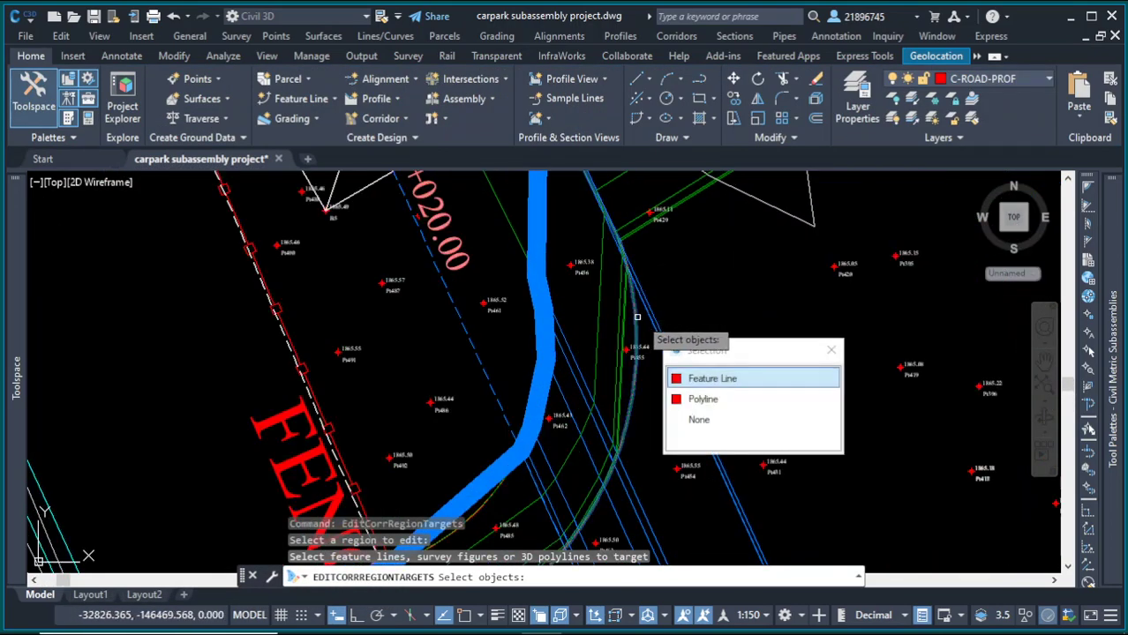
{"action": "left_click", "coordinate": [679, 378]}
{"action": "key", "text": "Return"}
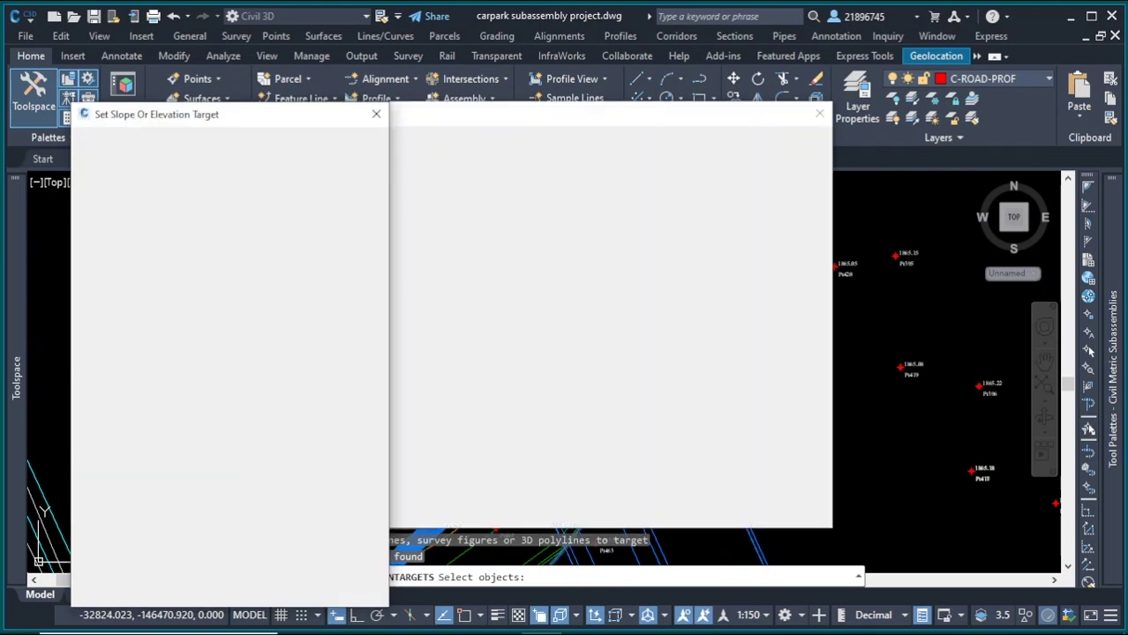
{"action": "left_click", "coordinate": [203, 590]}
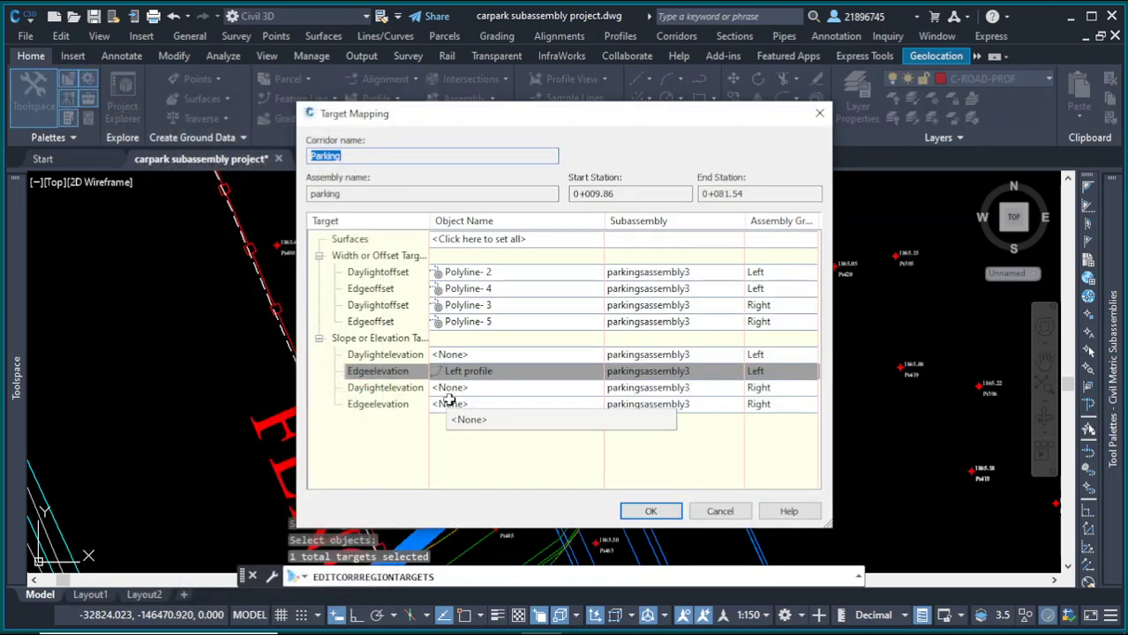
Step: Set the right Edgeelevation target to the Right Profile feature line picked in the drawing
{"action": "left_click", "coordinate": [539, 405]}
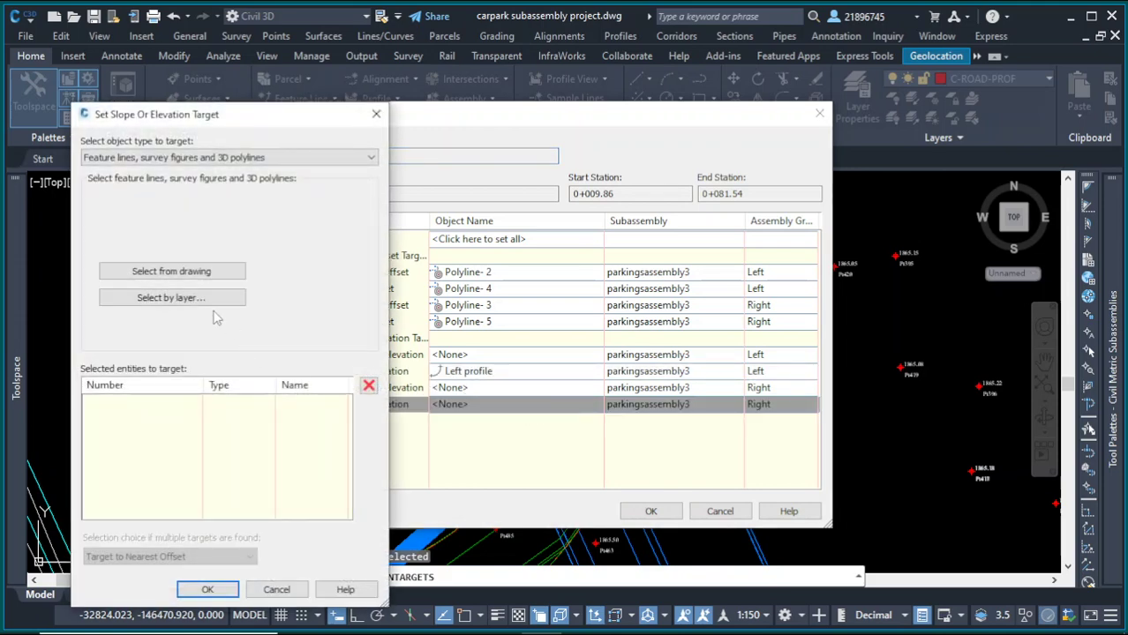
{"action": "left_click", "coordinate": [171, 272]}
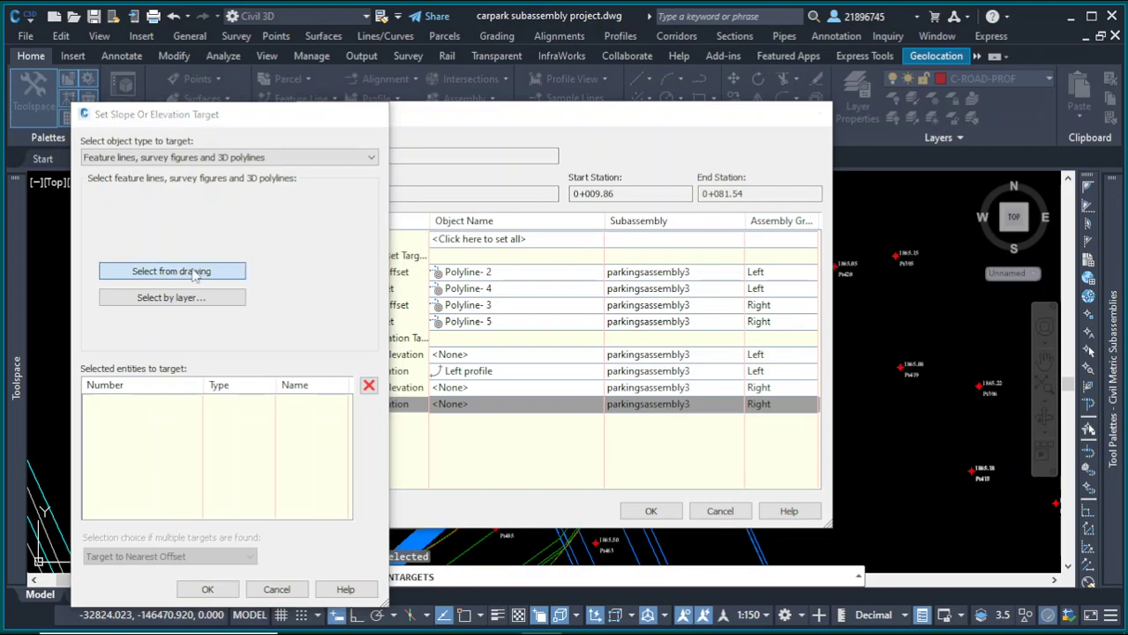
{"action": "scroll", "coordinate": [658, 438], "scroll_direction": "down", "scroll_amount": 3}
{"action": "scroll", "coordinate": [658, 438], "scroll_direction": "down", "scroll_amount": 5}
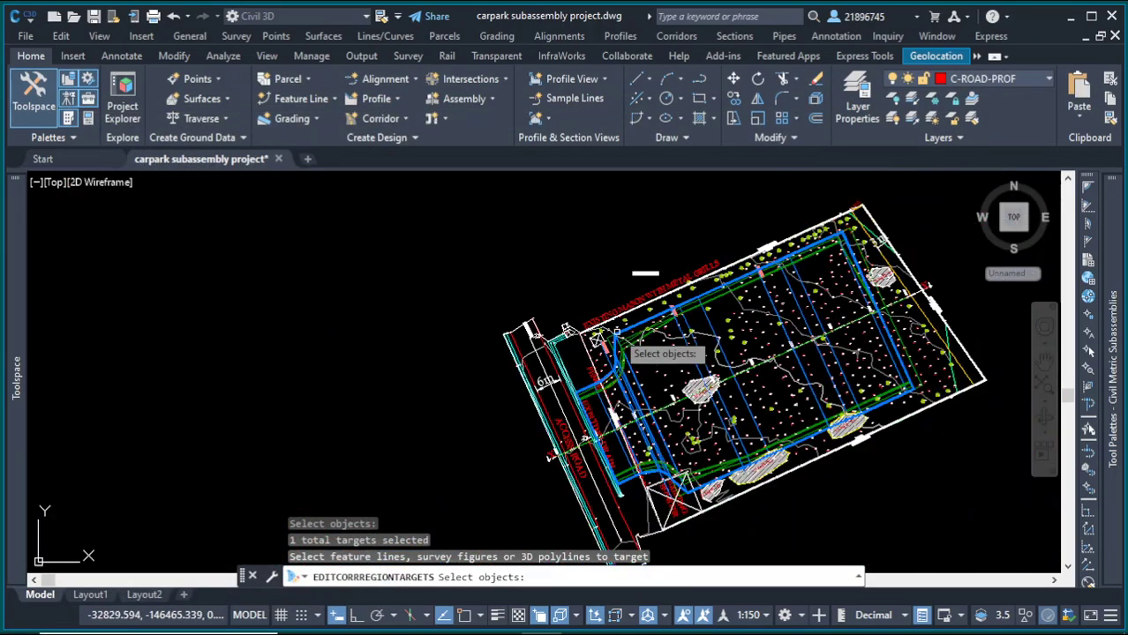
{"action": "scroll", "coordinate": [608, 317], "scroll_direction": "up", "scroll_amount": 10}
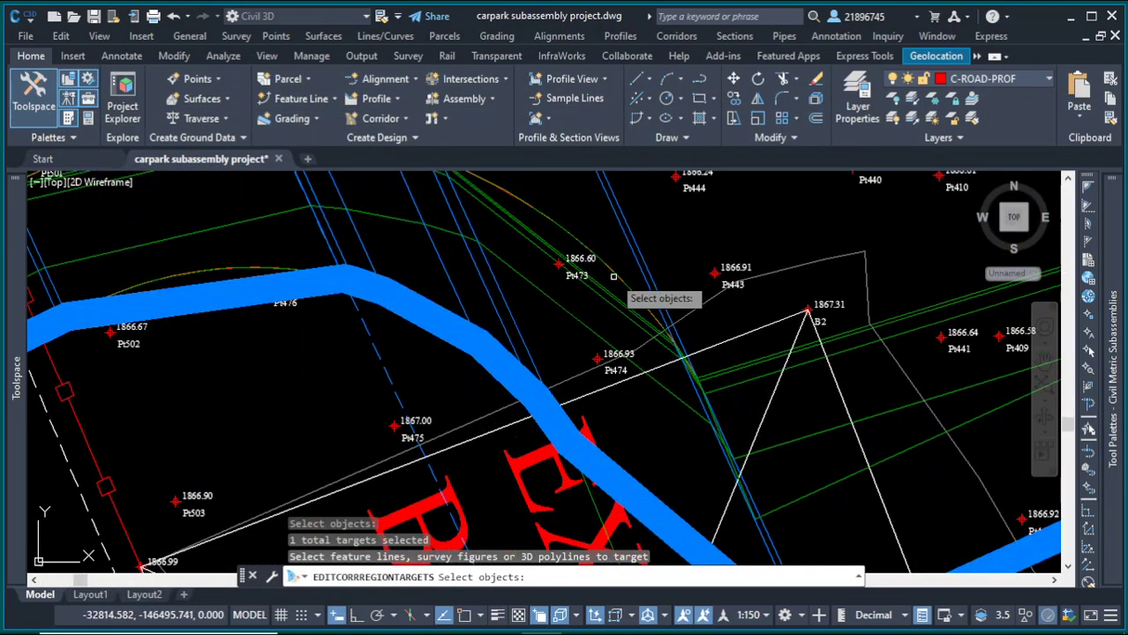
{"action": "left_click", "coordinate": [636, 280]}
{"action": "left_click", "coordinate": [692, 335]}
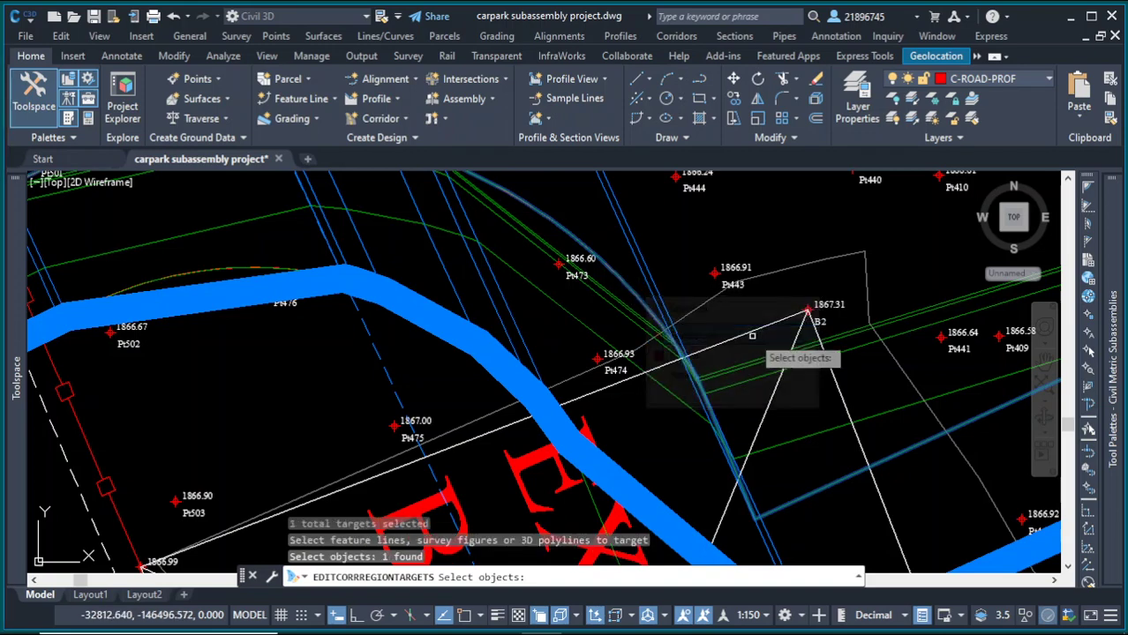
{"action": "scroll", "coordinate": [742, 371], "scroll_direction": "down", "scroll_amount": 3}
{"action": "key", "text": "Return"}
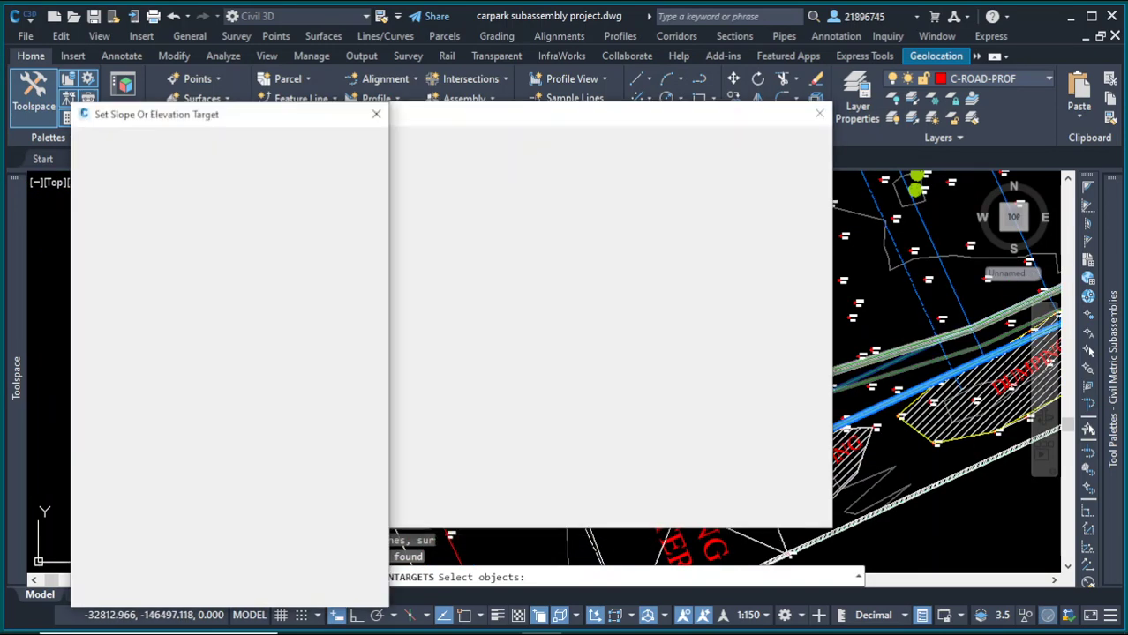
{"action": "left_click", "coordinate": [208, 591]}
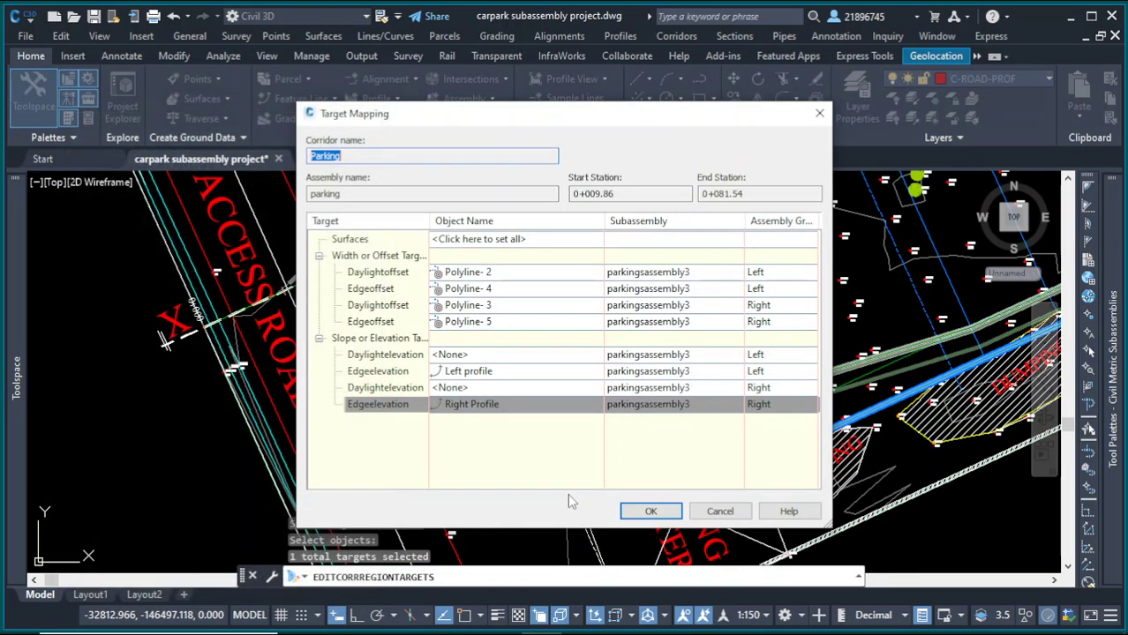
Step: Confirm the target mapping and end the region-editing command
{"action": "key", "text": "Return"}
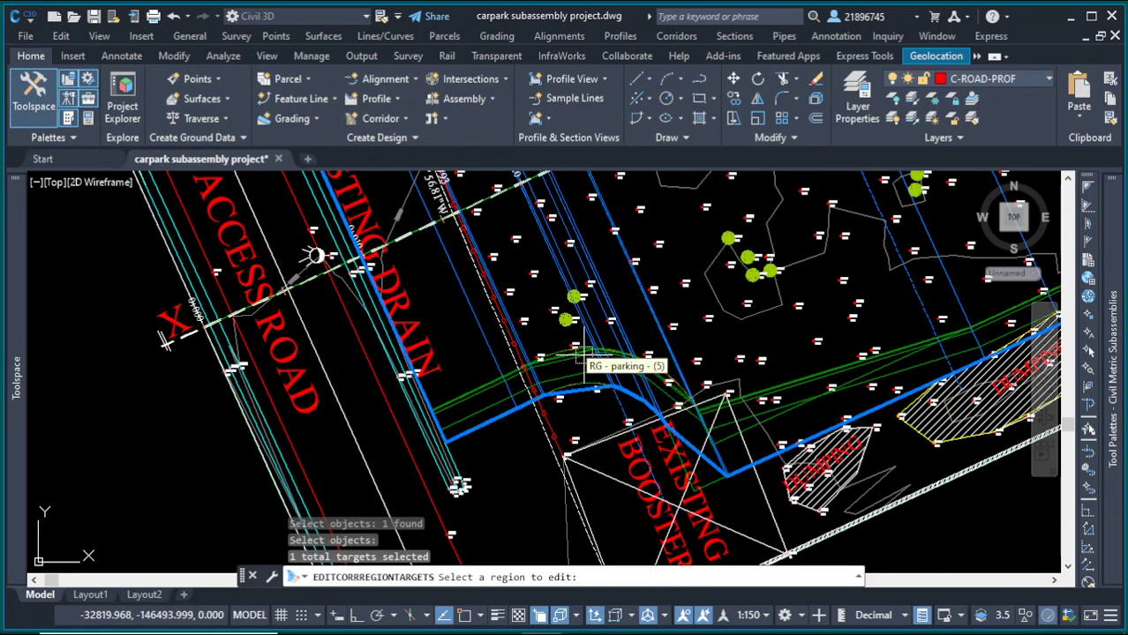
{"action": "scroll", "coordinate": [459, 389], "scroll_direction": "down", "scroll_amount": 3}
{"action": "key", "text": "Return"}
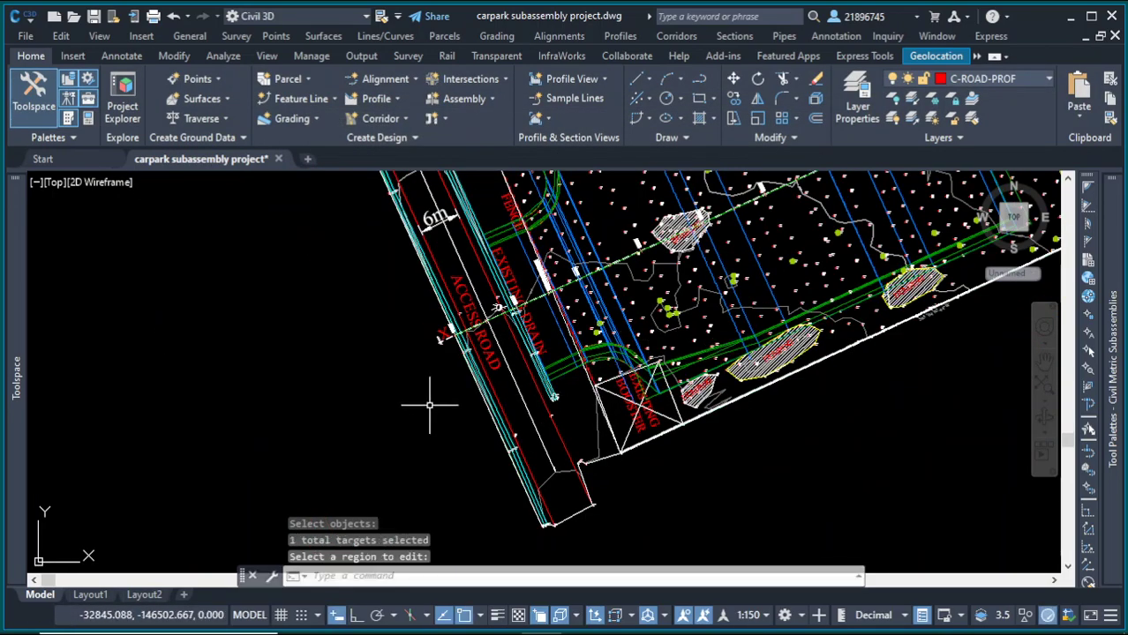
{"action": "key", "text": "Escape"}
Step: Examine the corridor's design line against the ground surface in the profile and section views
{"action": "mouse_move", "coordinate": [16, 388]}
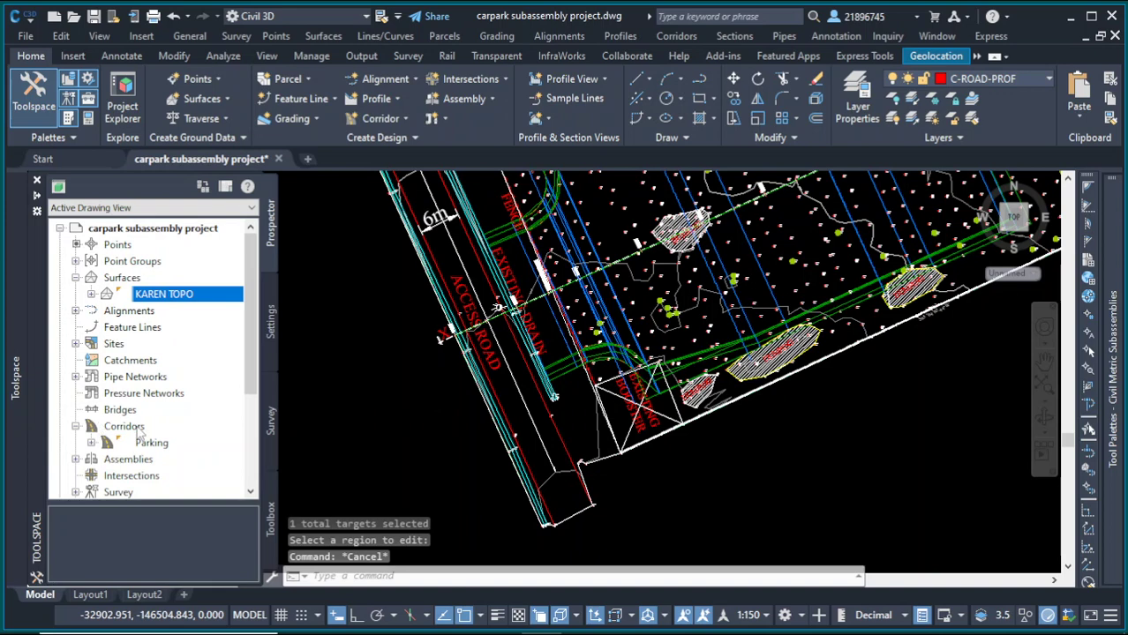
{"action": "left_click", "coordinate": [469, 444]}
{"action": "scroll", "coordinate": [566, 346], "scroll_direction": "down", "scroll_amount": 8}
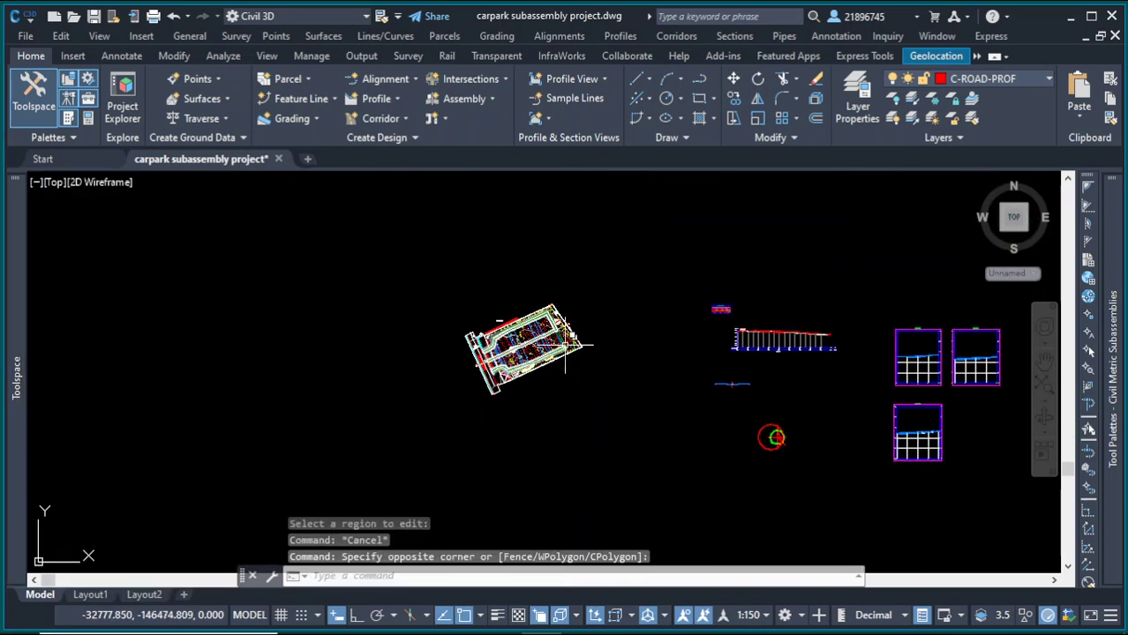
{"action": "key", "text": "Escape"}
{"action": "scroll", "coordinate": [887, 316], "scroll_direction": "up", "scroll_amount": 8}
{"action": "scroll", "coordinate": [695, 297], "scroll_direction": "down", "scroll_amount": 2}
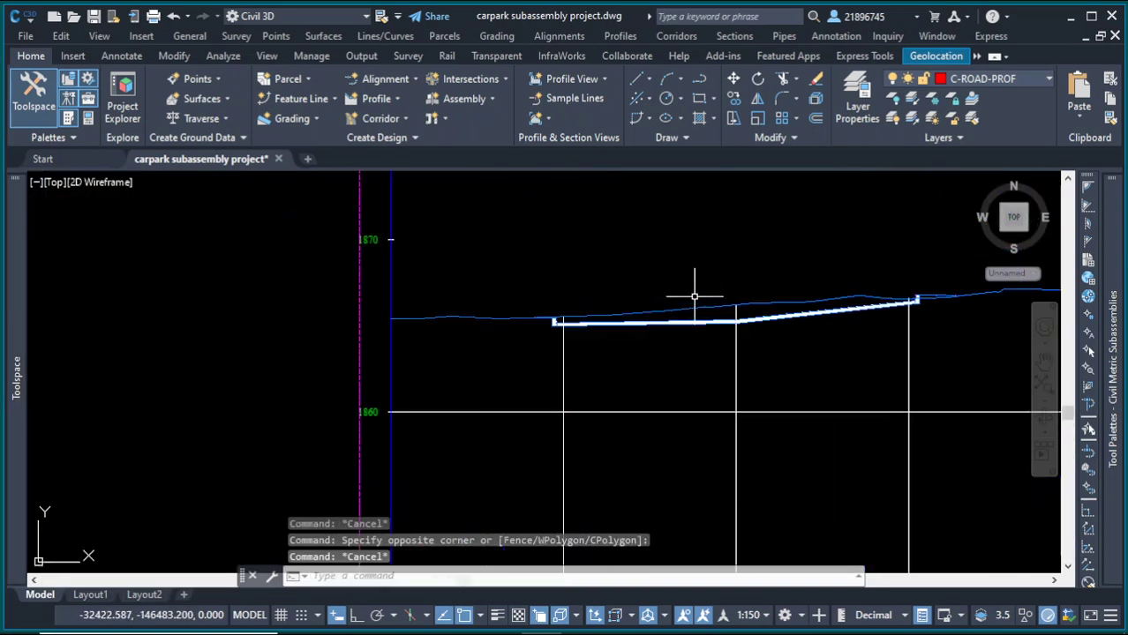
{"action": "scroll", "coordinate": [937, 311], "scroll_direction": "up", "scroll_amount": 4}
{"action": "scroll", "coordinate": [549, 305], "scroll_direction": "down", "scroll_amount": 2}
{"action": "scroll", "coordinate": [614, 289], "scroll_direction": "up", "scroll_amount": 4}
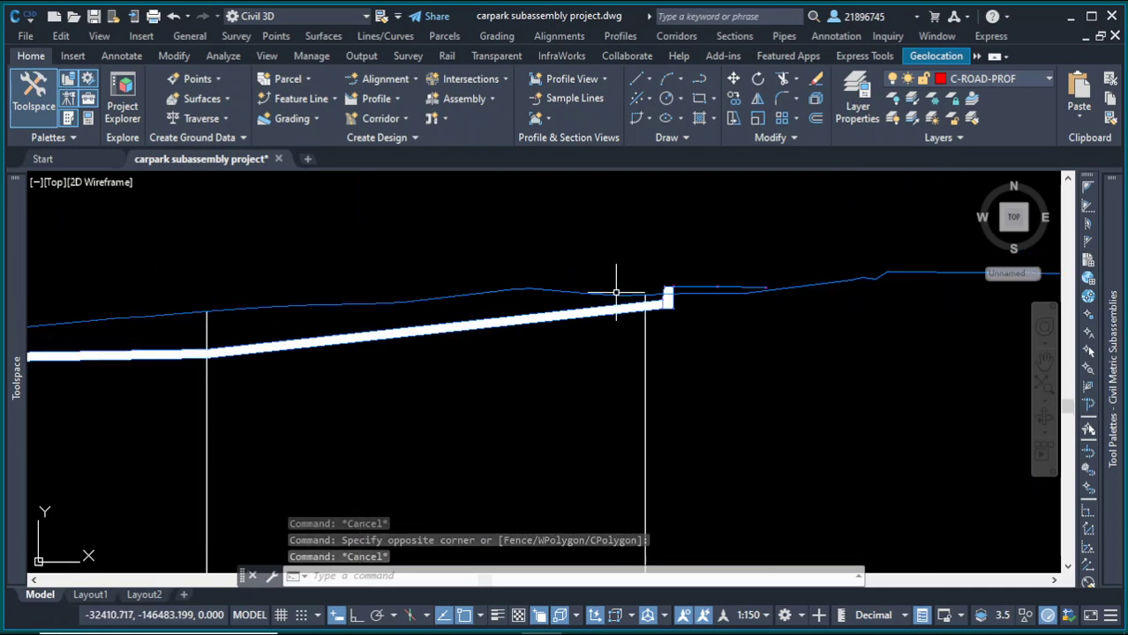
{"action": "scroll", "coordinate": [685, 300], "scroll_direction": "up", "scroll_amount": 1}
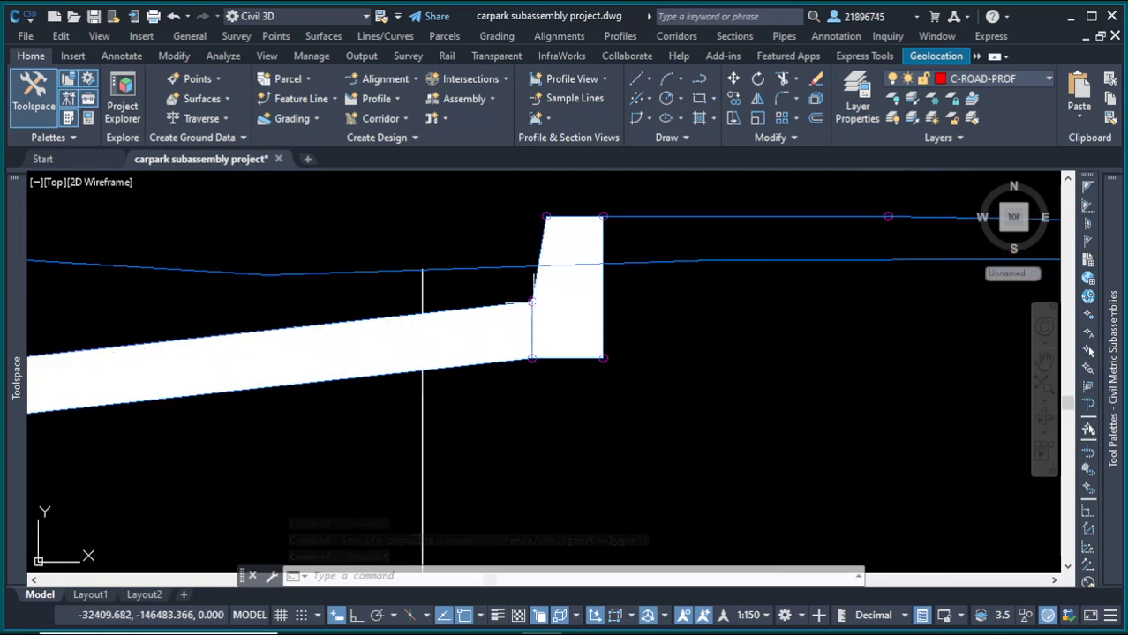
{"action": "scroll", "coordinate": [690, 316], "scroll_direction": "down", "scroll_amount": 5}
{"action": "scroll", "coordinate": [689, 316], "scroll_direction": "down", "scroll_amount": 5}
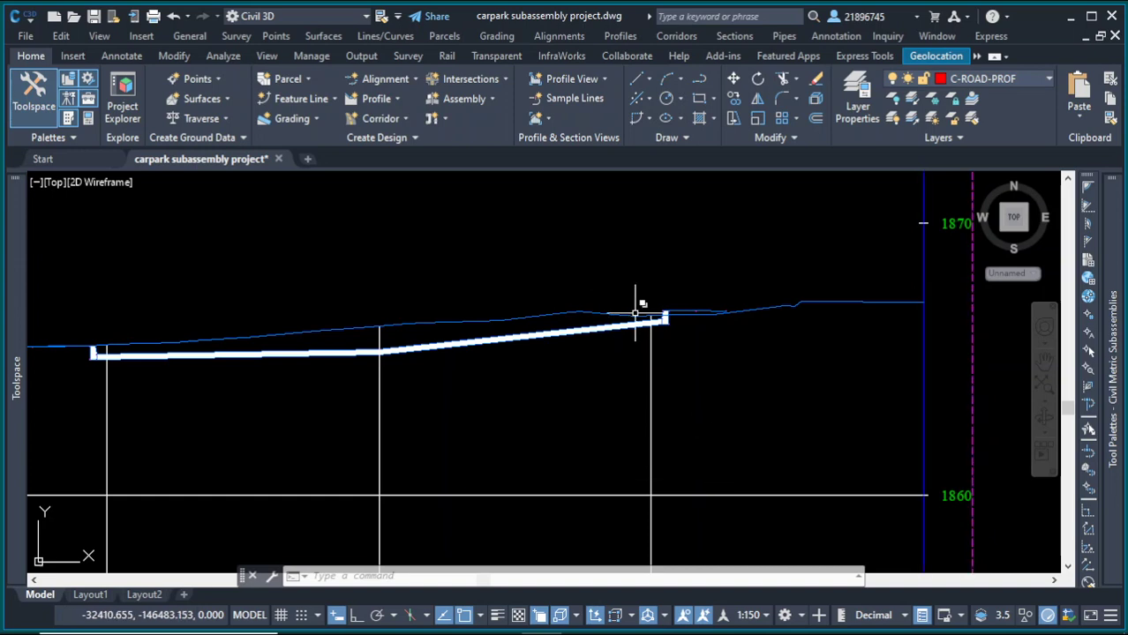
{"action": "scroll", "coordinate": [517, 320], "scroll_direction": "down", "scroll_amount": 2}
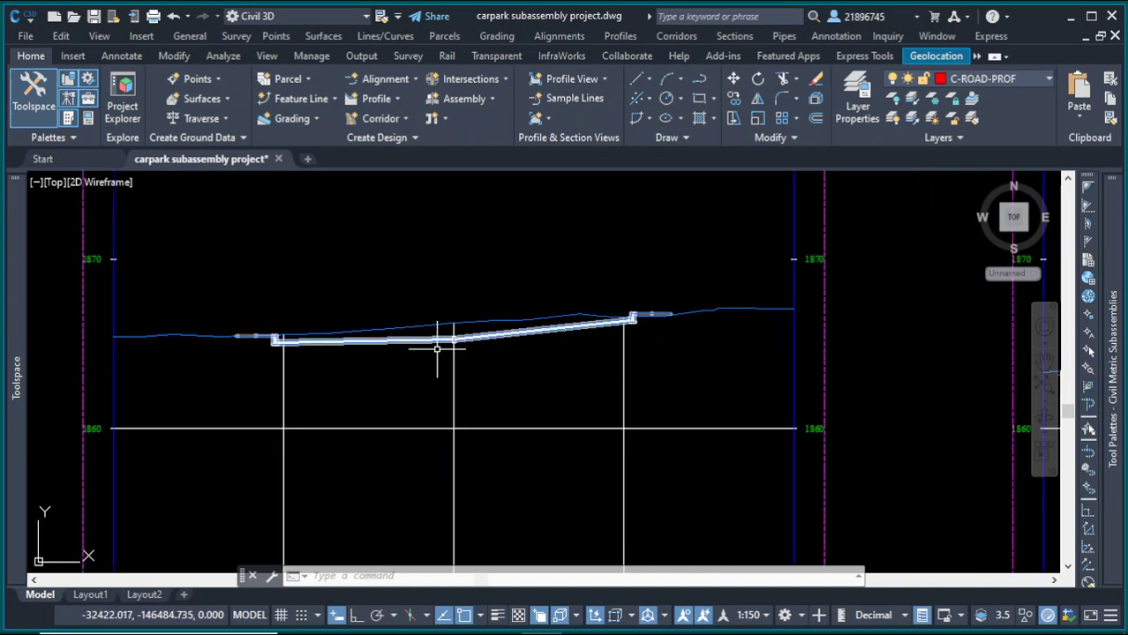
{"action": "scroll", "coordinate": [516, 330], "scroll_direction": "up", "scroll_amount": 2}
{"action": "scroll", "coordinate": [398, 273], "scroll_direction": "down", "scroll_amount": 5}
{"action": "scroll", "coordinate": [885, 283], "scroll_direction": "up", "scroll_amount": 5}
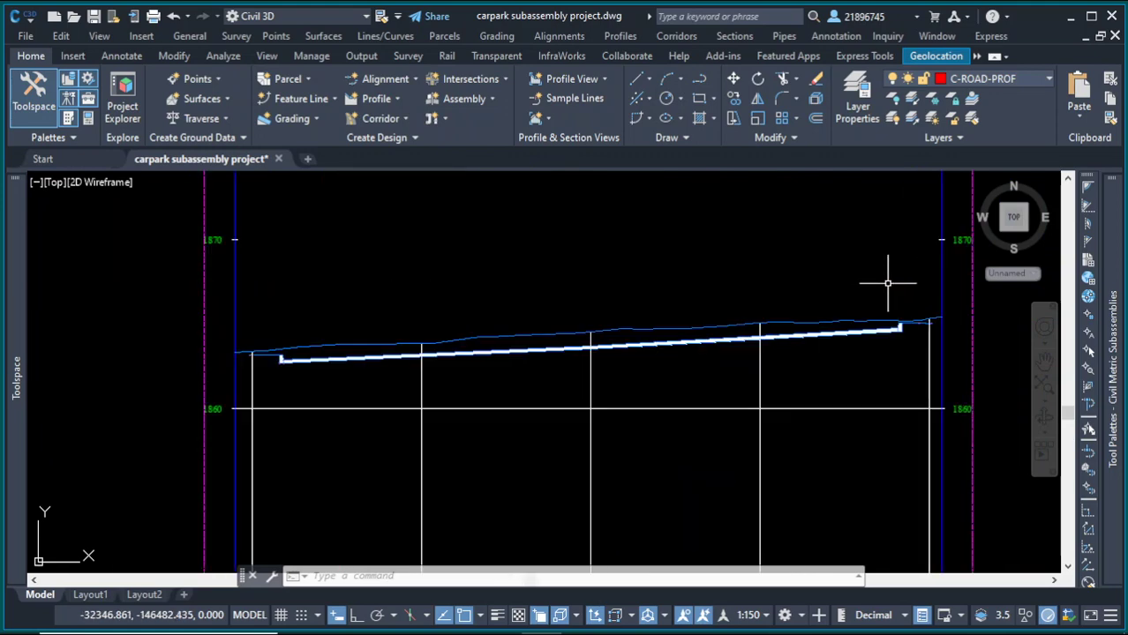
{"action": "scroll", "coordinate": [684, 313], "scroll_direction": "down", "scroll_amount": 3}
{"action": "scroll", "coordinate": [814, 326], "scroll_direction": "down", "scroll_amount": 2}
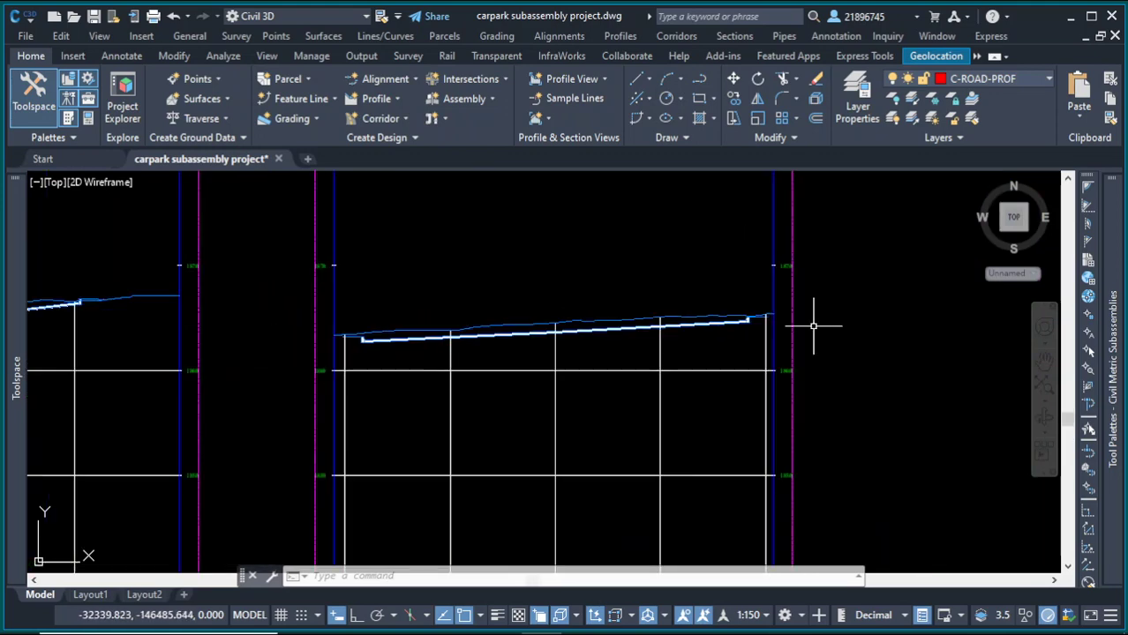
{"action": "scroll", "coordinate": [609, 313], "scroll_direction": "down", "scroll_amount": 2}
{"action": "scroll", "coordinate": [655, 315], "scroll_direction": "up", "scroll_amount": 4}
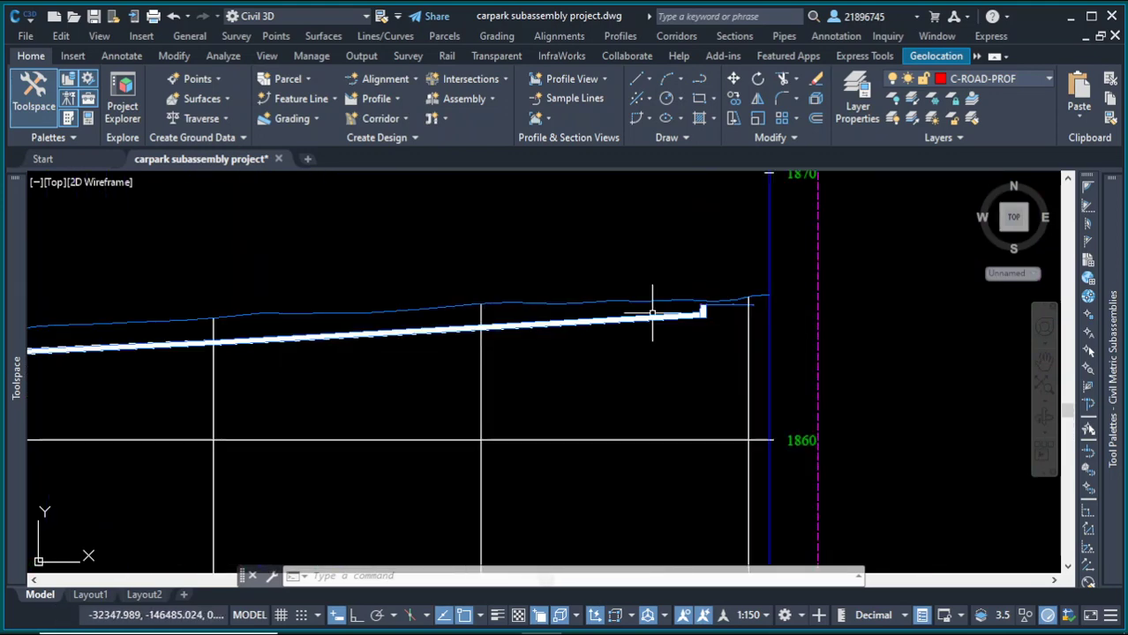
{"action": "scroll", "coordinate": [574, 353], "scroll_direction": "down", "scroll_amount": 6}
{"action": "scroll", "coordinate": [576, 350], "scroll_direction": "down", "scroll_amount": 3}
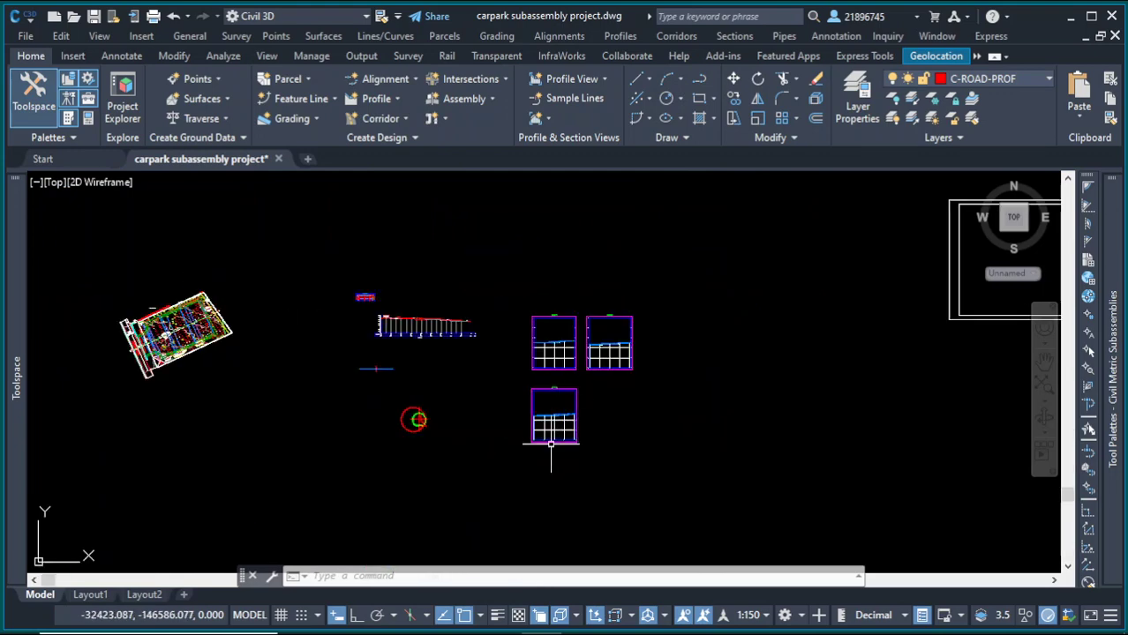
{"action": "scroll", "coordinate": [724, 314], "scroll_direction": "up", "scroll_amount": 7}
{"action": "scroll", "coordinate": [768, 303], "scroll_direction": "down", "scroll_amount": 6}
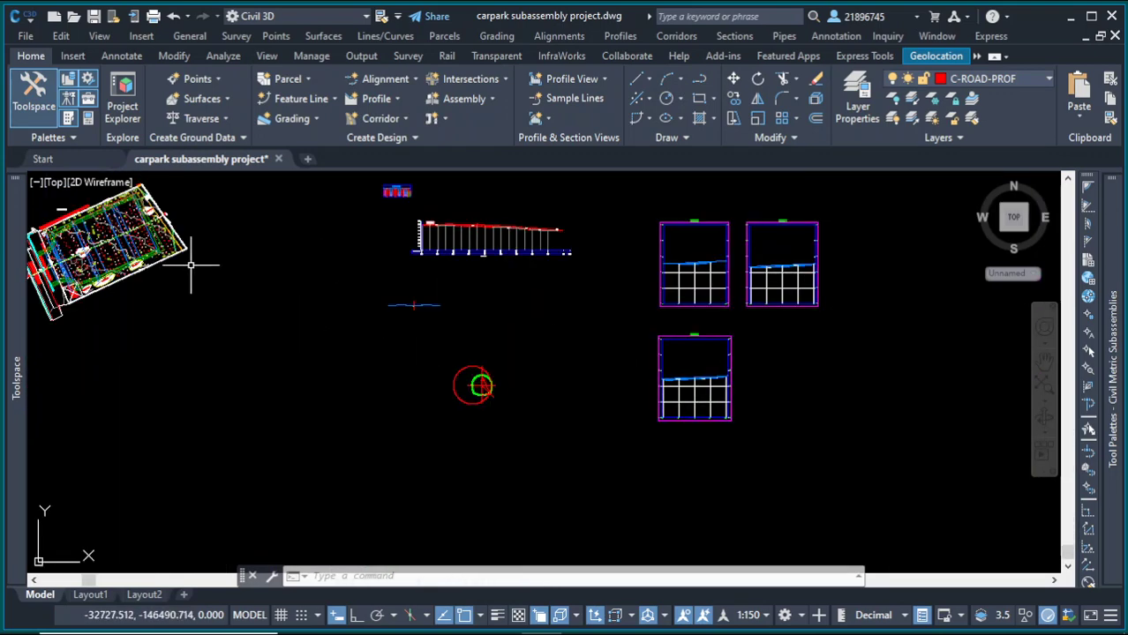
{"action": "scroll", "coordinate": [191, 264], "scroll_direction": "up", "scroll_amount": 5}
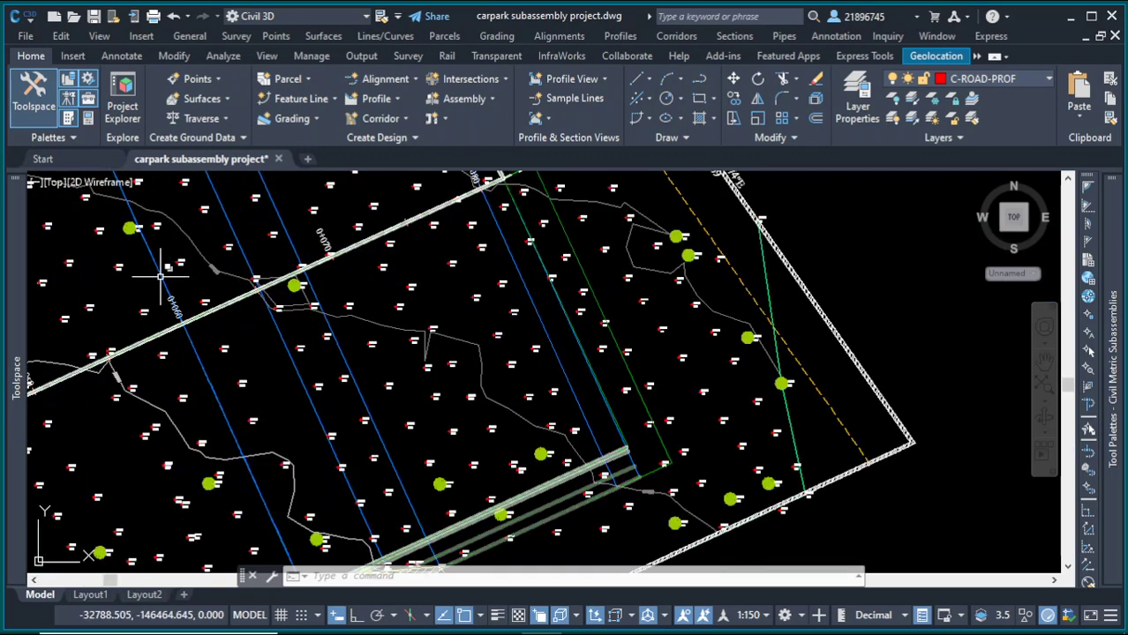
Step: Try to open the corridor surfaces for the Parking corridor
{"action": "left_click", "coordinate": [170, 284]}
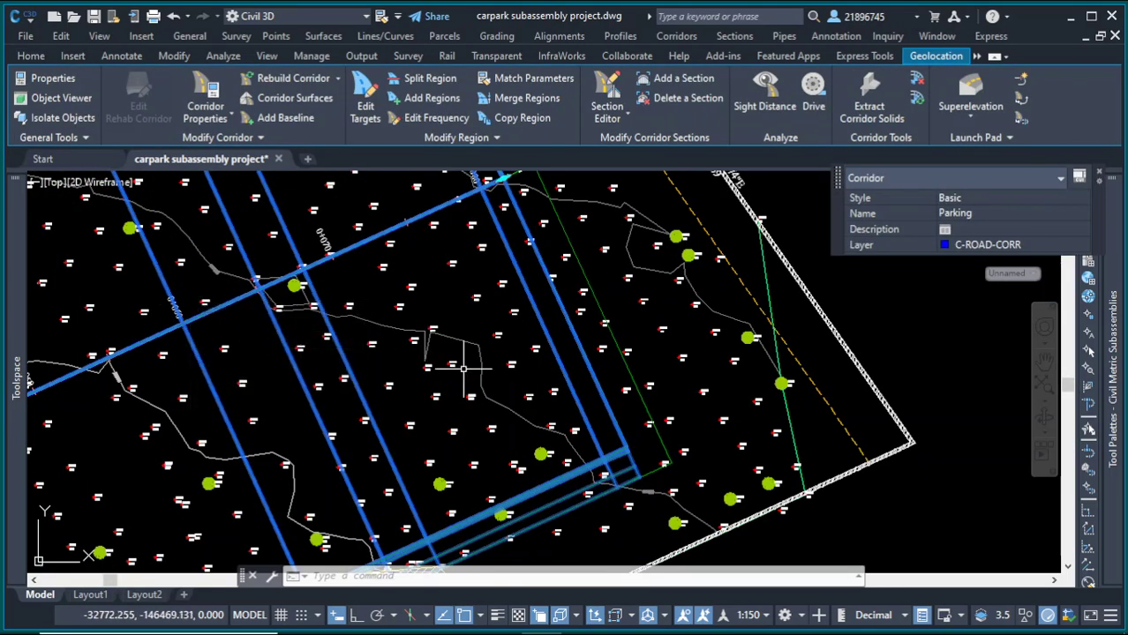
{"action": "scroll", "coordinate": [499, 375], "scroll_direction": "down", "scroll_amount": 5}
{"action": "right_click", "coordinate": [626, 282]}
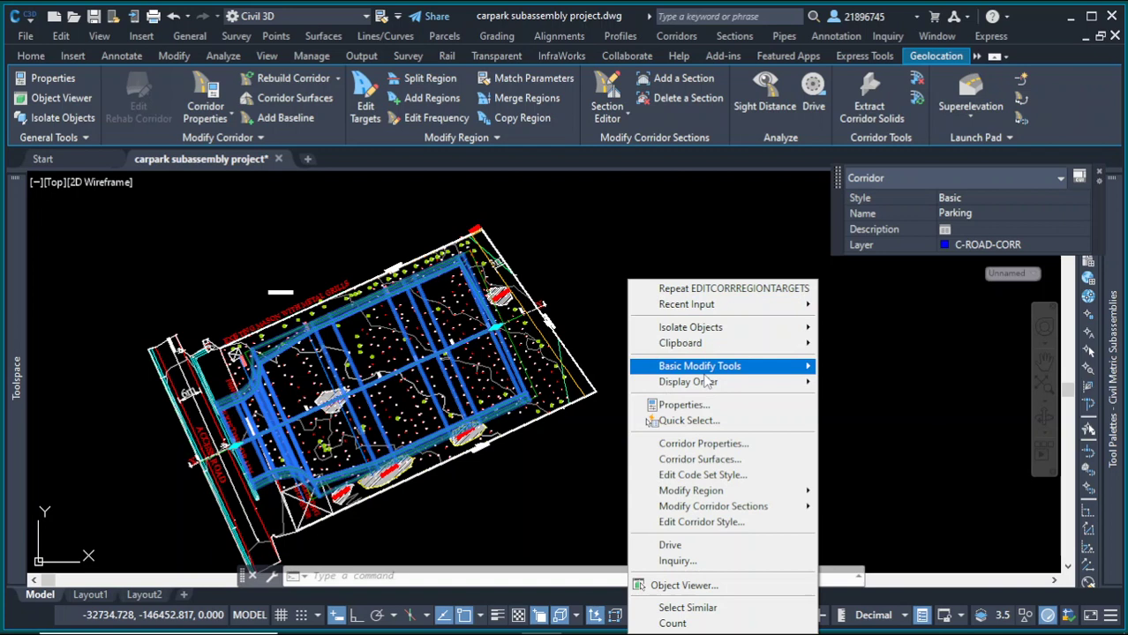
{"action": "left_click", "coordinate": [751, 466]}
{"action": "left_click", "coordinate": [876, 360]}
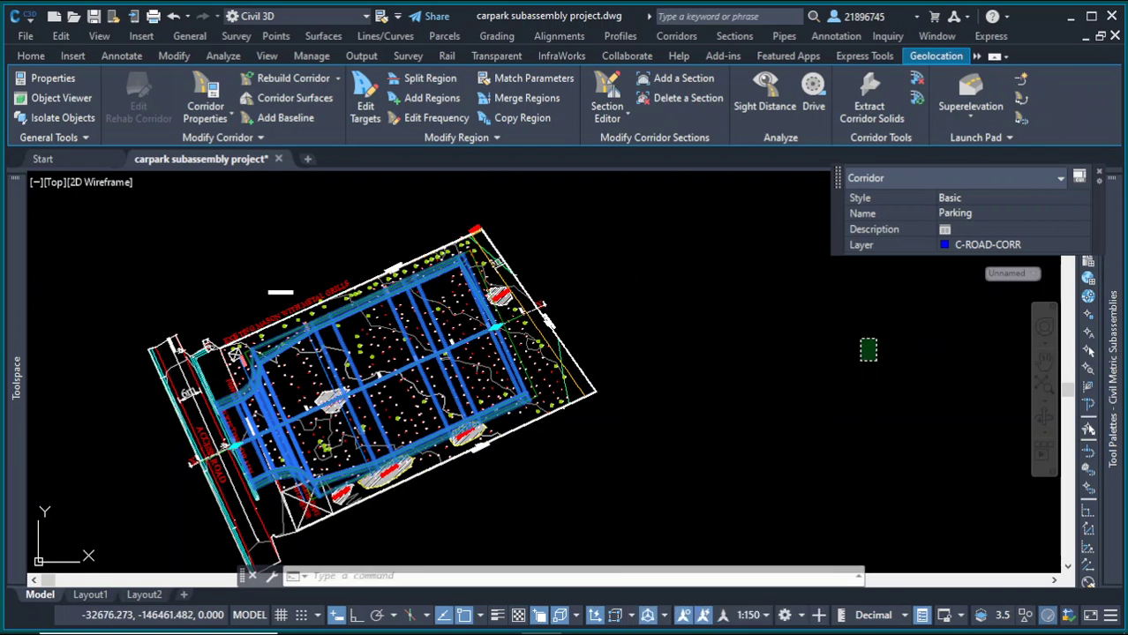
{"action": "left_click", "coordinate": [859, 338]}
Step: Extract all regions of the Parking corridor as AutoCAD 3D solids inserted into the current drawing with a dynamic link
{"action": "left_click", "coordinate": [869, 107]}
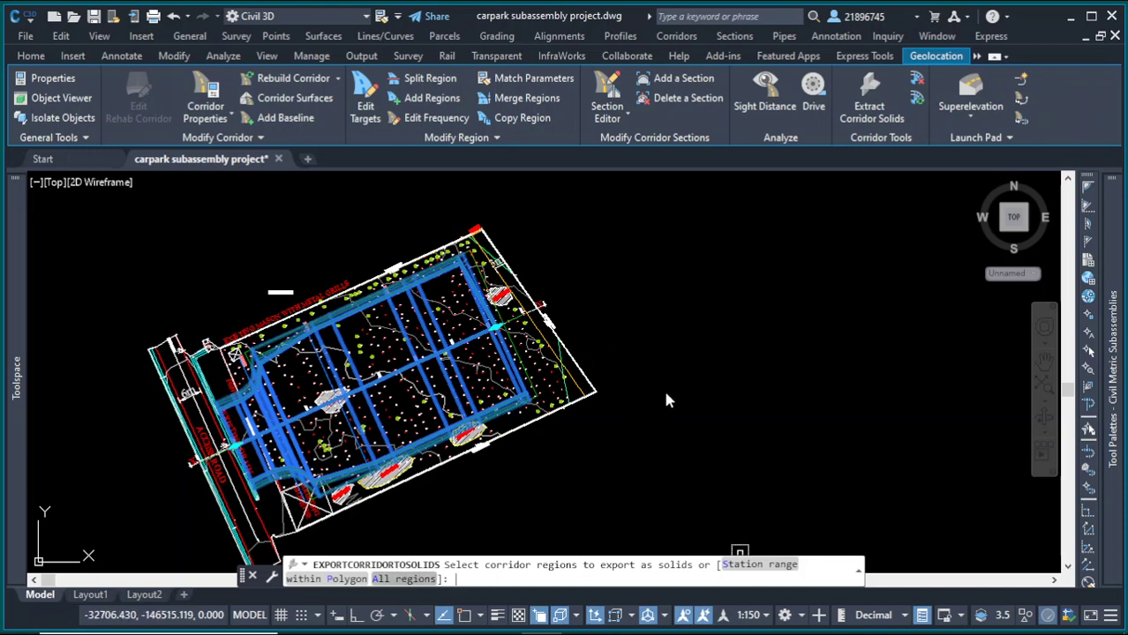
{"action": "type", "text": "A"}
{"action": "key", "text": "Return"}
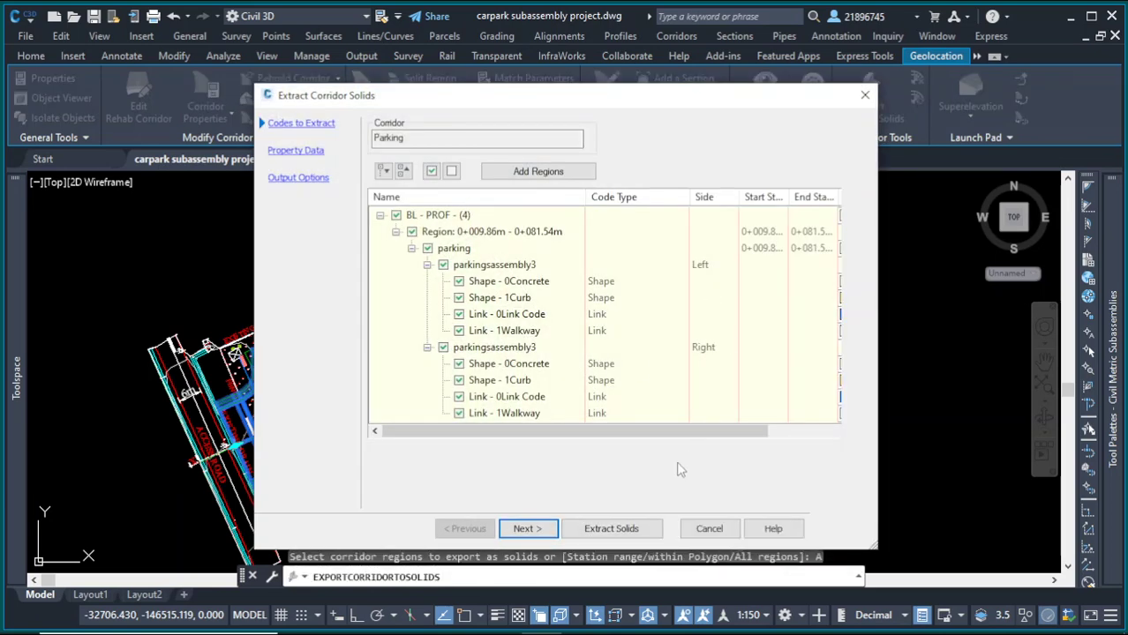
{"action": "left_click", "coordinate": [526, 529]}
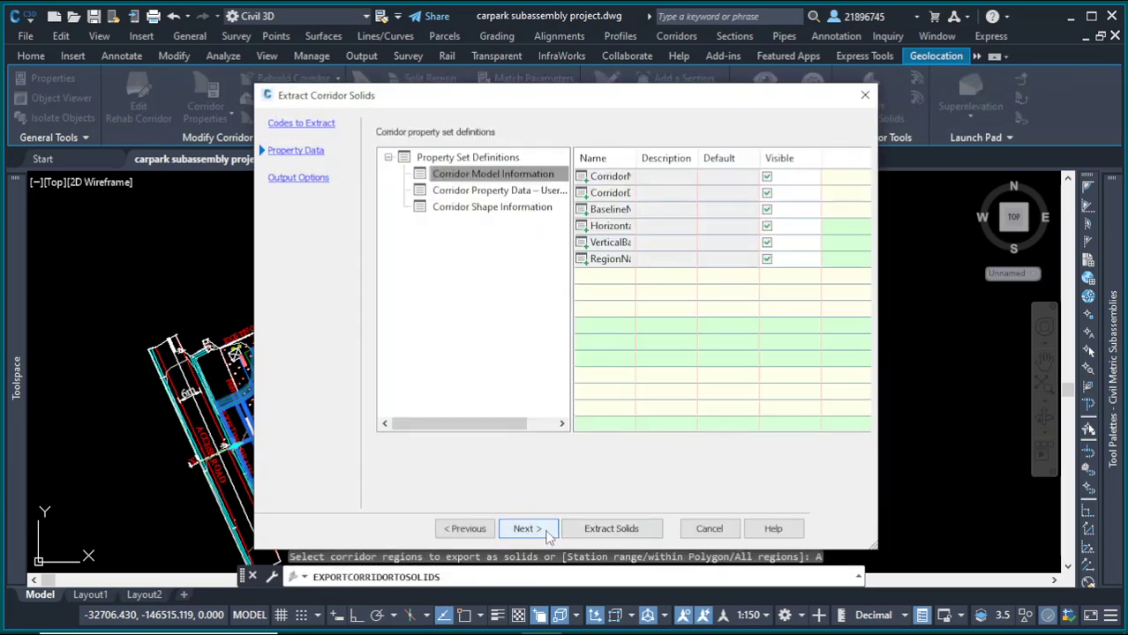
{"action": "left_click", "coordinate": [526, 528]}
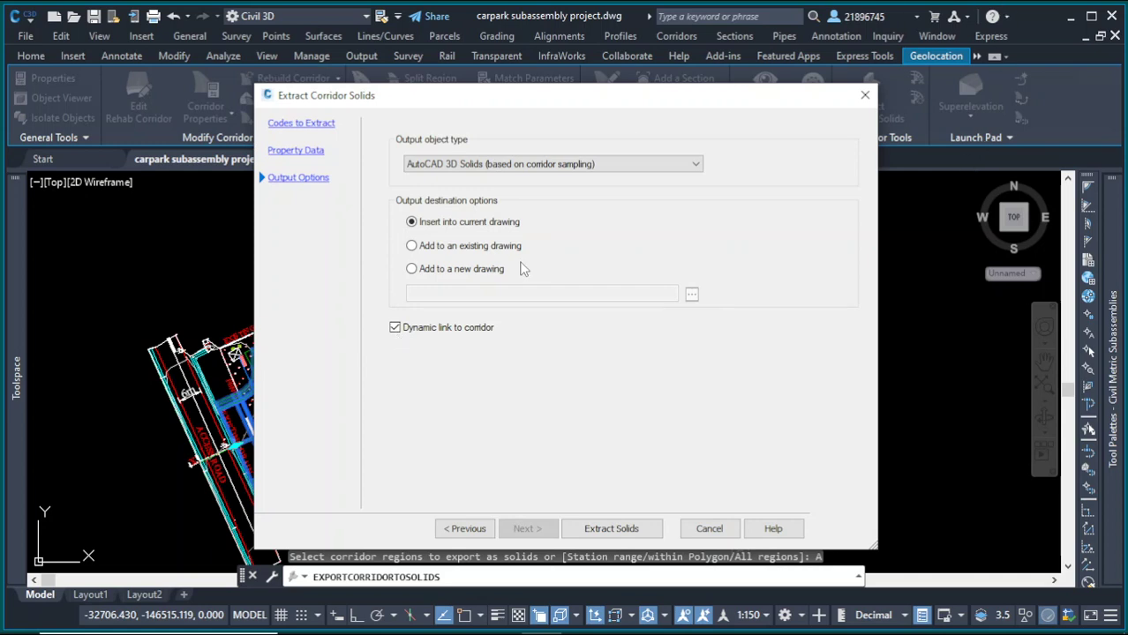
{"action": "left_click", "coordinate": [640, 532]}
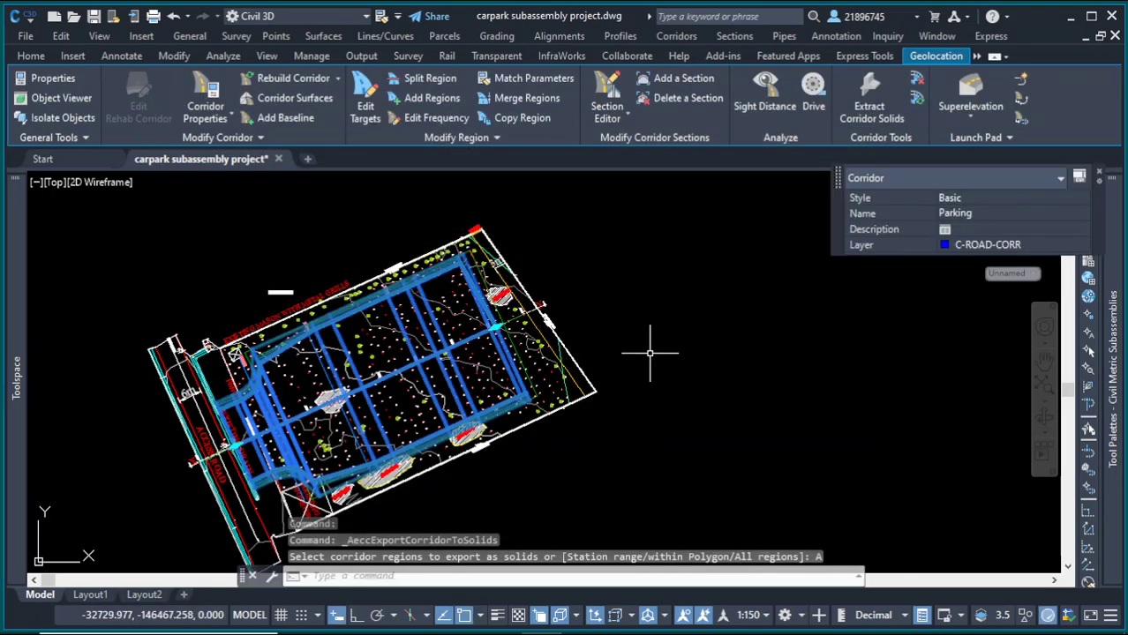
Step: Edit the parking region's assembly frequency: set along tangents to 5 m and along curves to By curvature
{"action": "scroll", "coordinate": [482, 348], "scroll_direction": "up", "scroll_amount": 4}
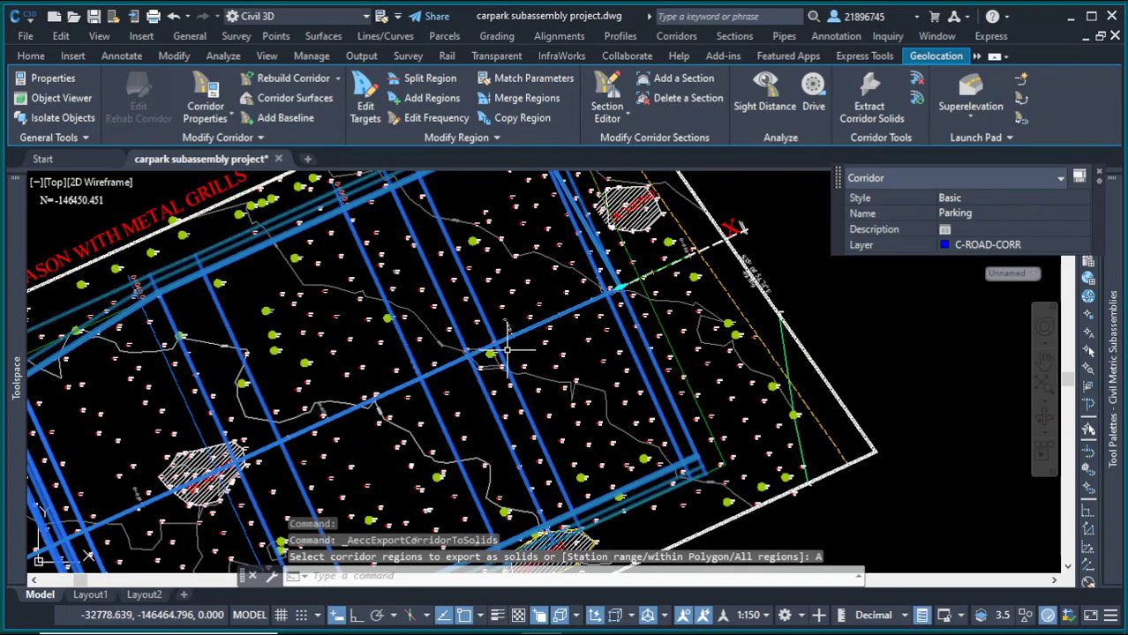
{"action": "scroll", "coordinate": [481, 349], "scroll_direction": "down", "scroll_amount": 2}
{"action": "scroll", "coordinate": [579, 234], "scroll_direction": "down", "scroll_amount": 2}
{"action": "scroll", "coordinate": [533, 305], "scroll_direction": "up", "scroll_amount": 5}
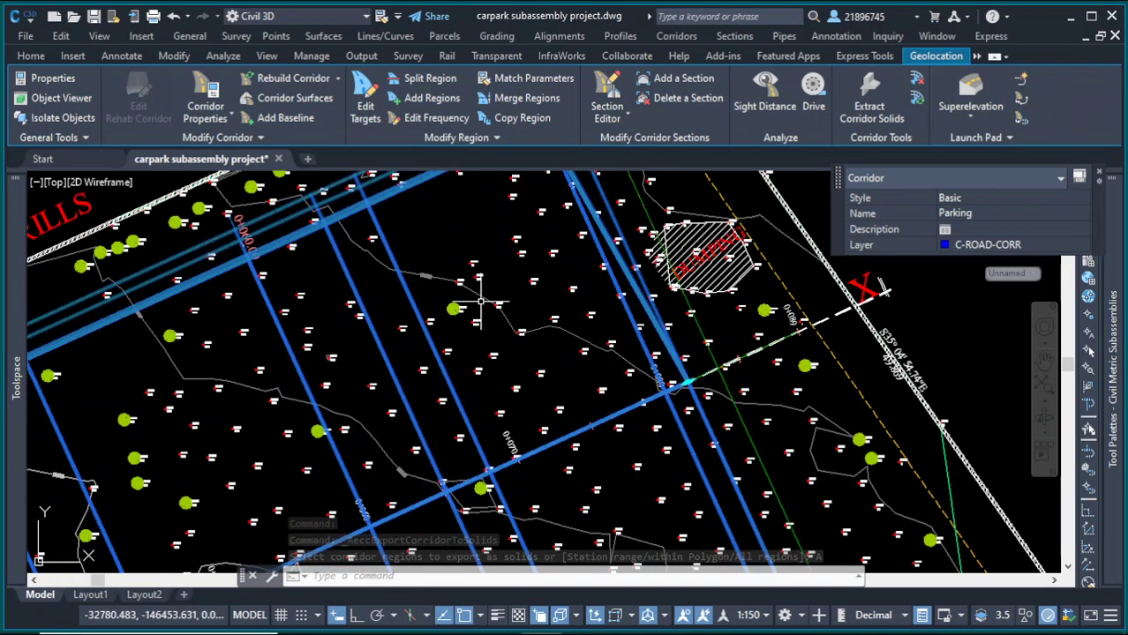
{"action": "right_click", "coordinate": [512, 281]}
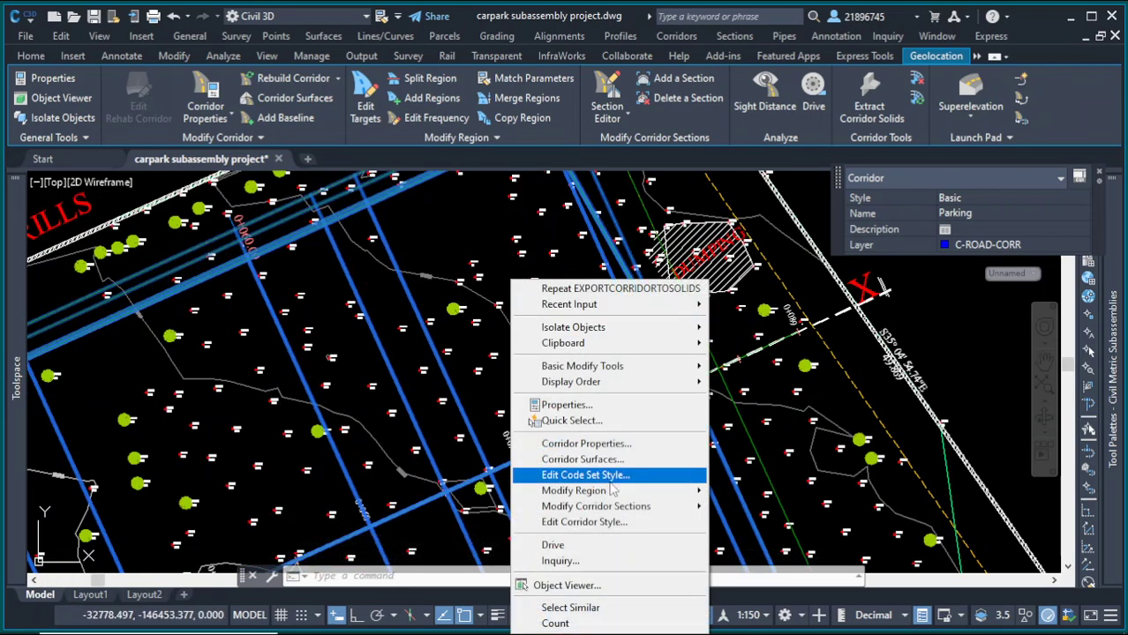
{"action": "mouse_move", "coordinate": [621, 500]}
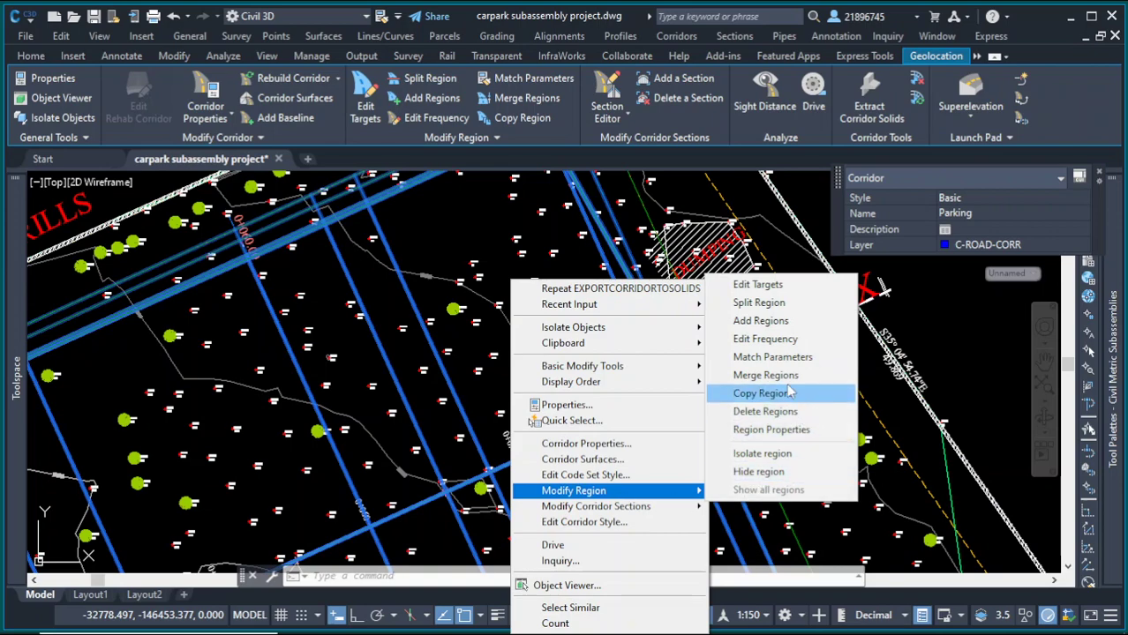
{"action": "left_click", "coordinate": [771, 344]}
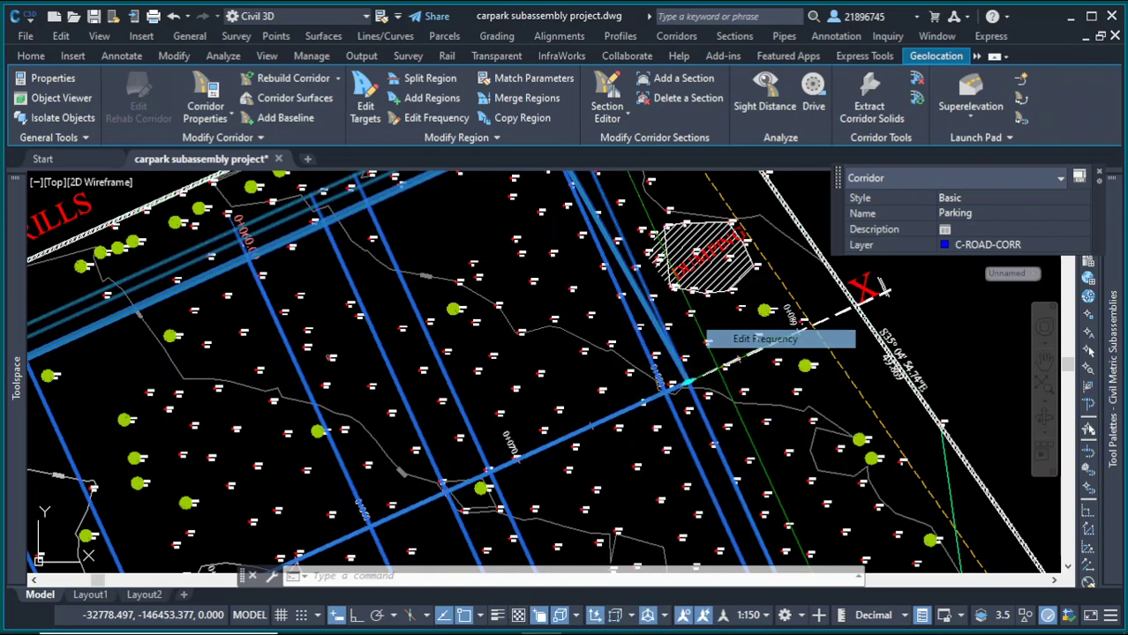
{"action": "left_click", "coordinate": [587, 368]}
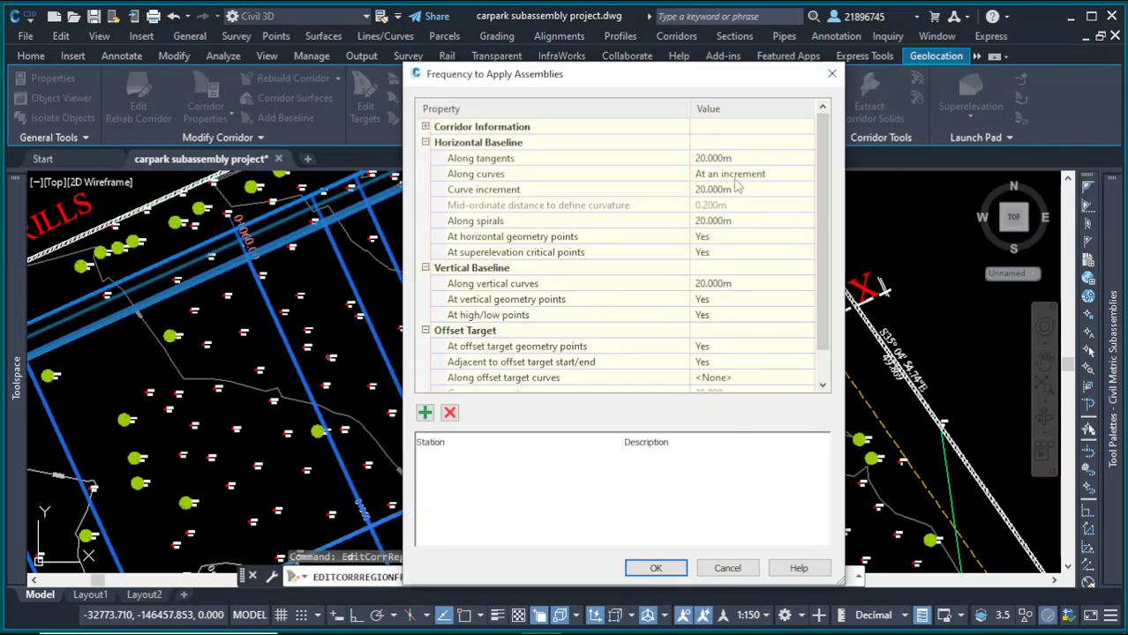
{"action": "left_click", "coordinate": [756, 156]}
{"action": "left_click", "coordinate": [756, 156]}
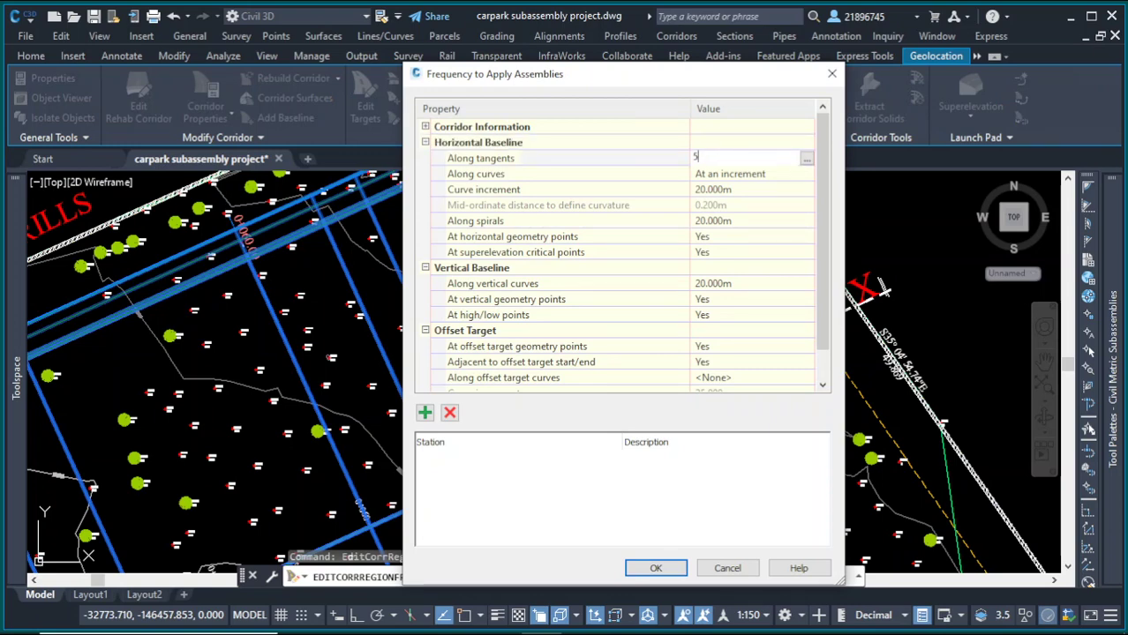
{"action": "left_click", "coordinate": [765, 176]}
{"action": "left_click", "coordinate": [764, 175]}
{"action": "left_click", "coordinate": [744, 202]}
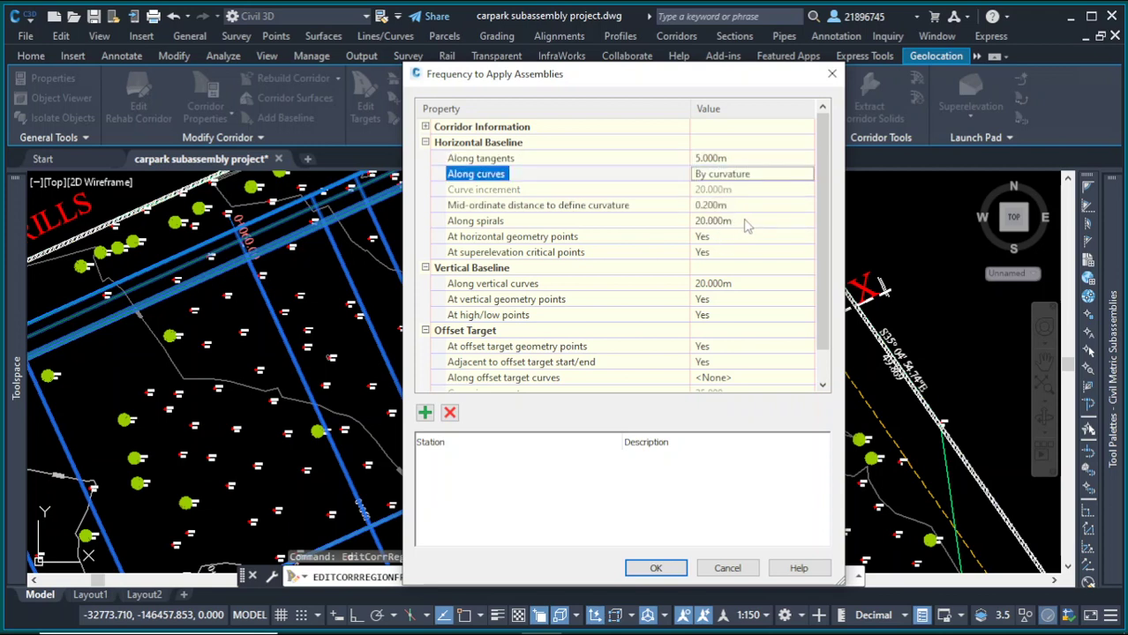
Step: Set the region's frequency along spirals and along vertical curves to 5 m
{"action": "left_click", "coordinate": [745, 221]}
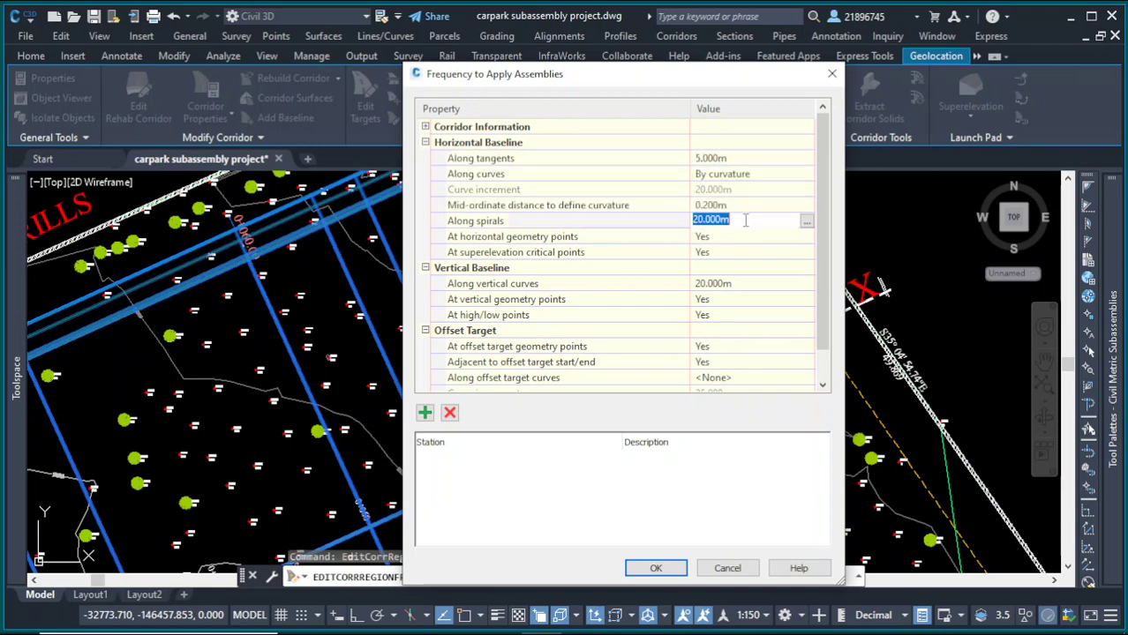
{"action": "type", "text": "5"}
{"action": "key", "text": "Return"}
{"action": "left_click", "coordinate": [742, 282]}
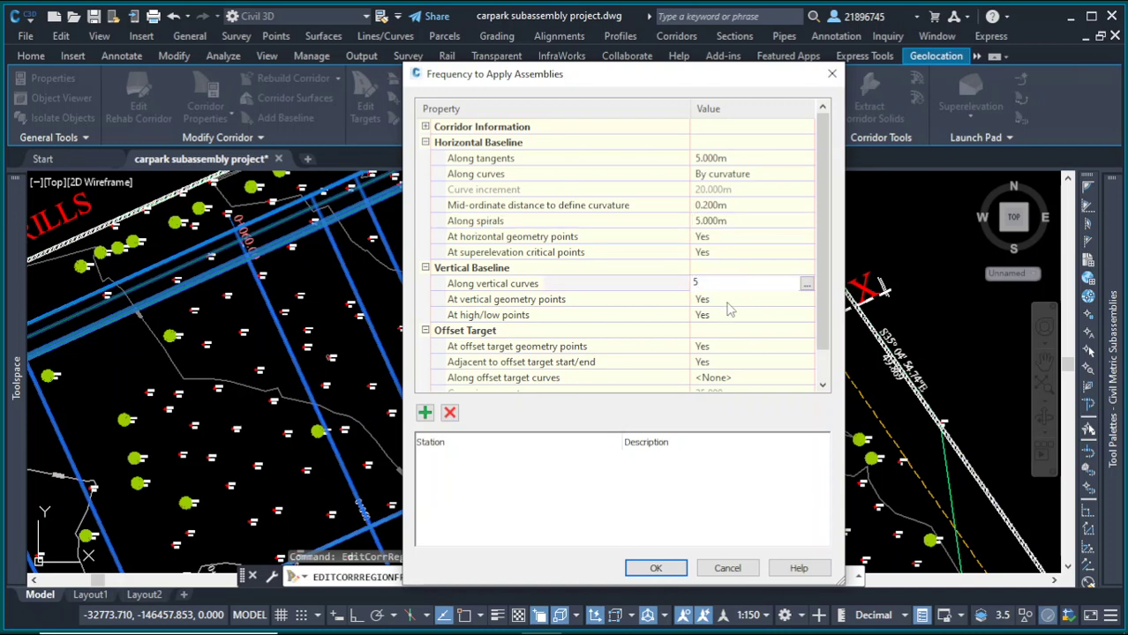
{"action": "type", "text": "5"}
{"action": "key", "text": "Return"}
Step: Set the frequency along offset target curves to By curvature, apply the changes and end the region-frequency command
{"action": "scroll", "coordinate": [727, 367], "scroll_direction": "down", "scroll_amount": 1}
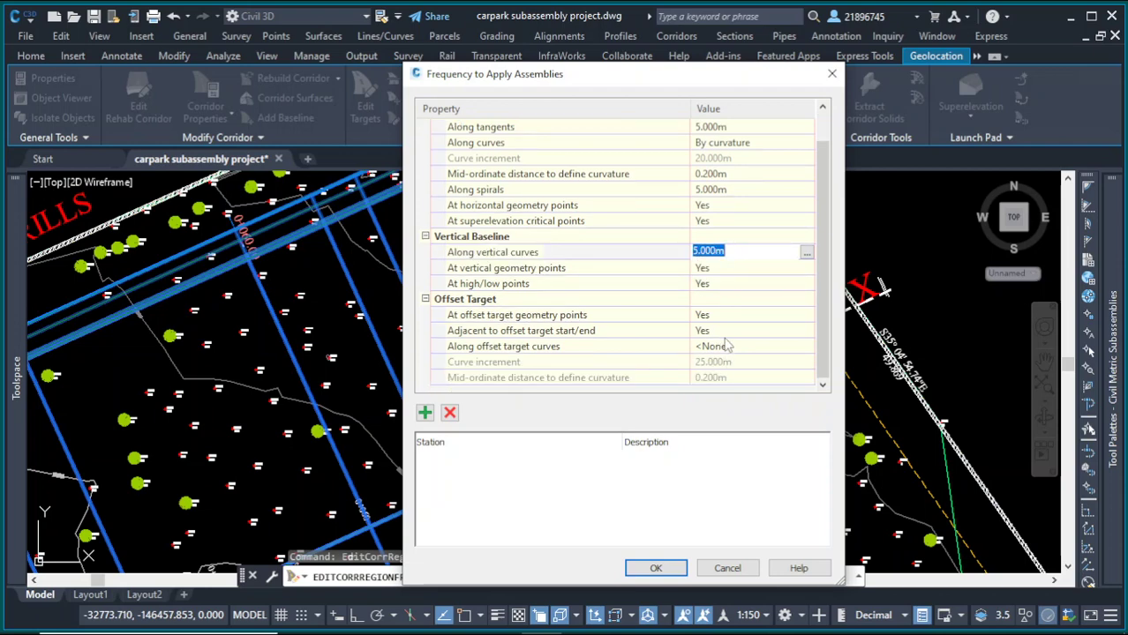
{"action": "left_click", "coordinate": [738, 346]}
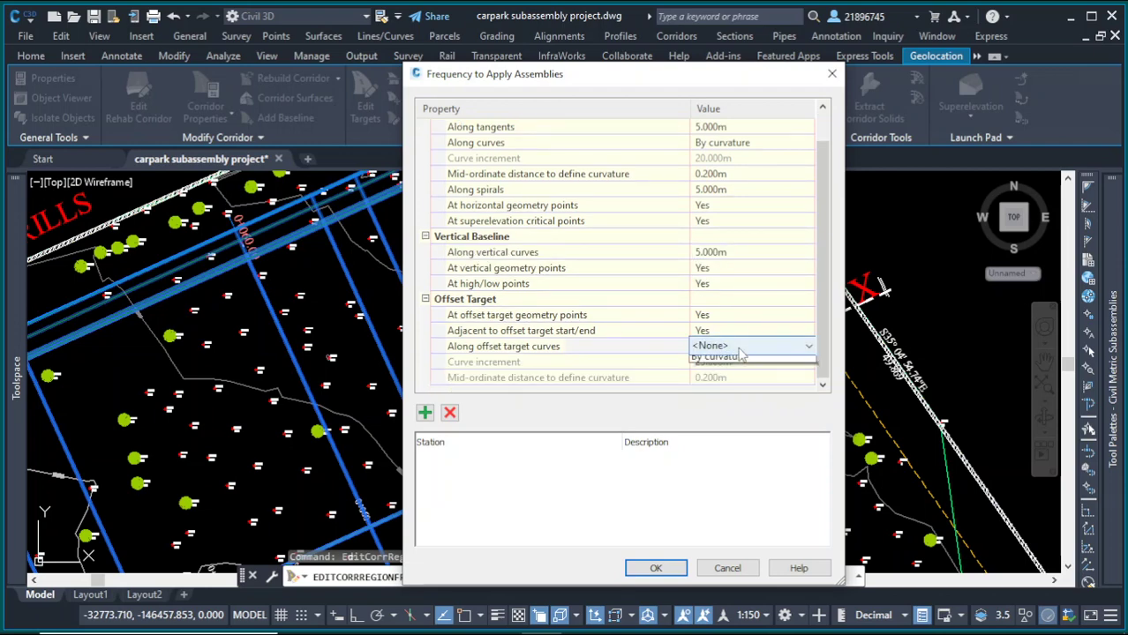
{"action": "left_click", "coordinate": [738, 347]}
{"action": "left_click", "coordinate": [735, 376]}
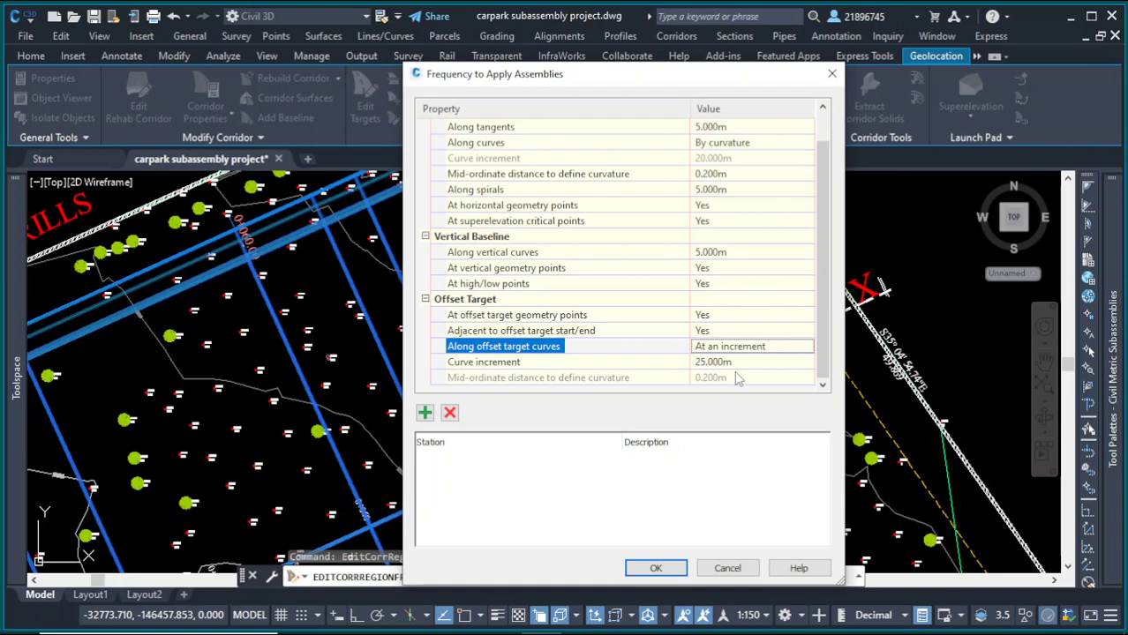
{"action": "left_click", "coordinate": [775, 350]}
{"action": "left_click", "coordinate": [774, 349]}
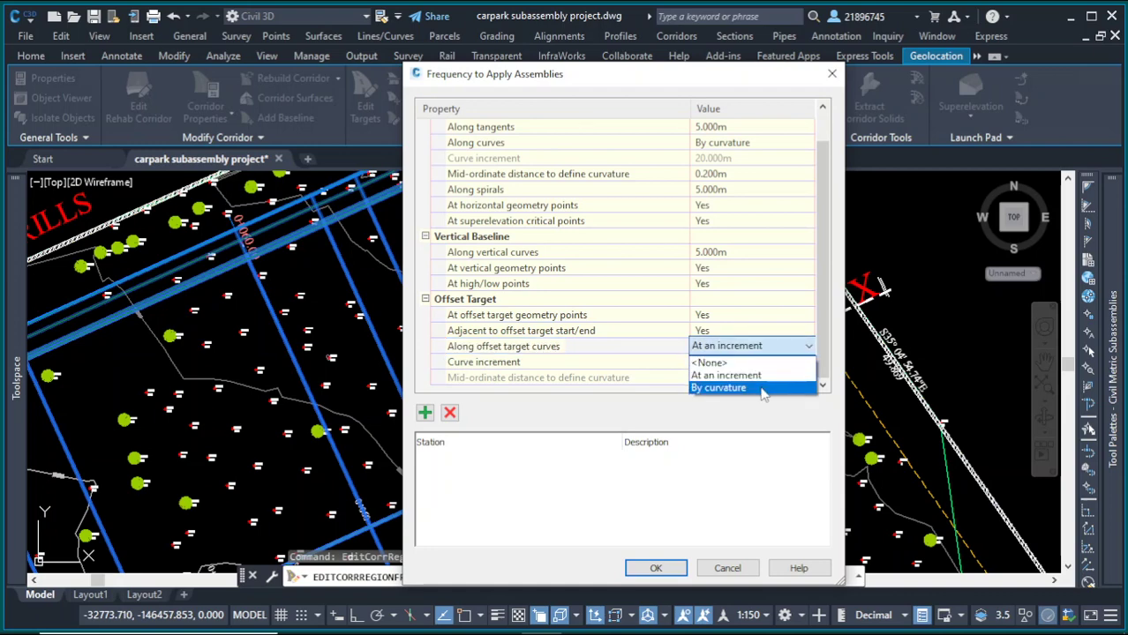
{"action": "left_click", "coordinate": [763, 388]}
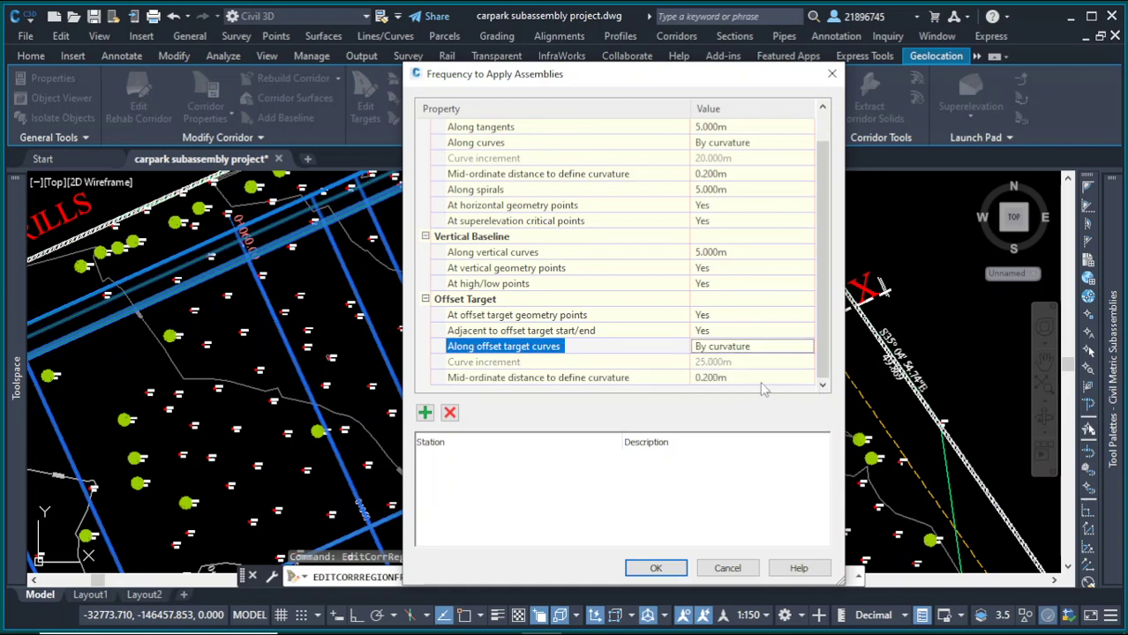
{"action": "left_click", "coordinate": [656, 568]}
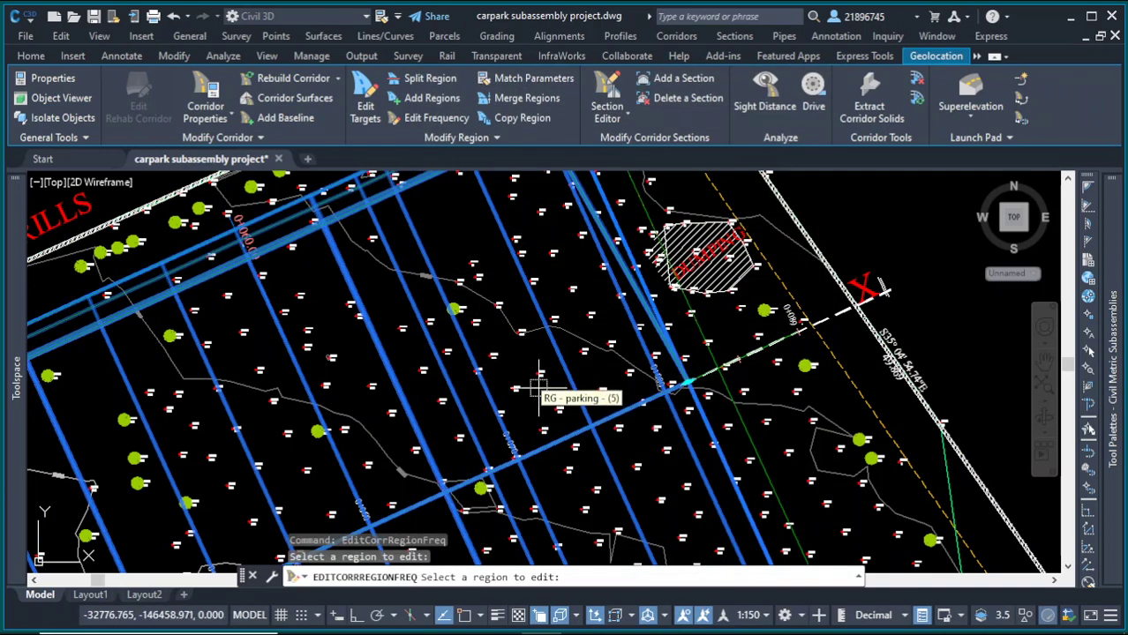
{"action": "scroll", "coordinate": [539, 388], "scroll_direction": "down", "scroll_amount": 6}
{"action": "scroll", "coordinate": [441, 415], "scroll_direction": "up", "scroll_amount": 6}
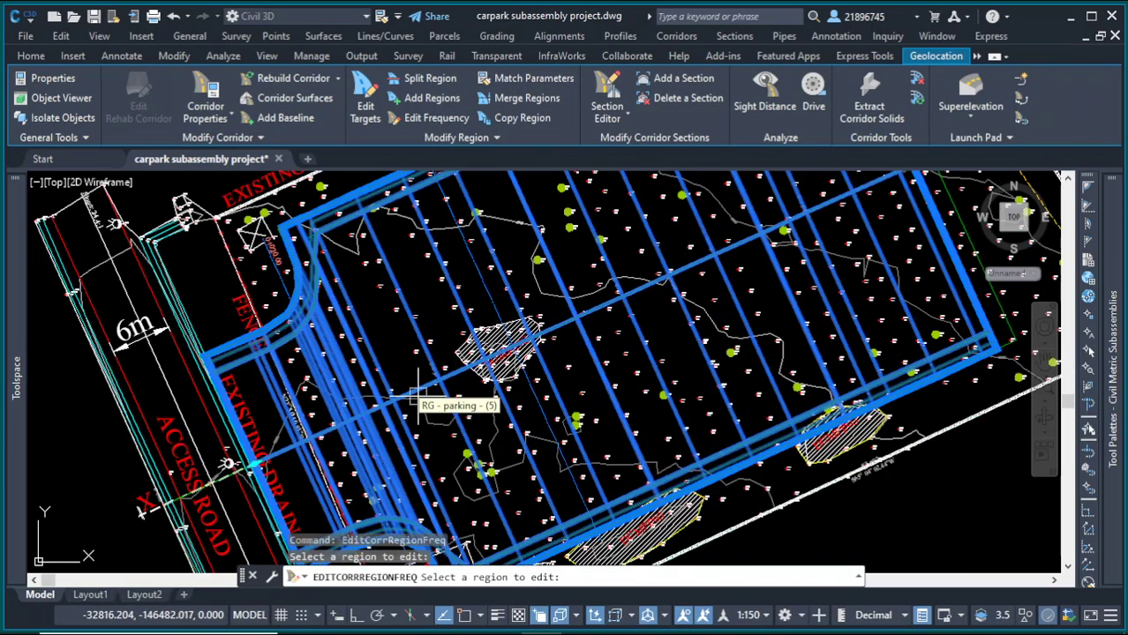
{"action": "scroll", "coordinate": [353, 282], "scroll_direction": "up", "scroll_amount": 5}
{"action": "key", "text": "Return"}
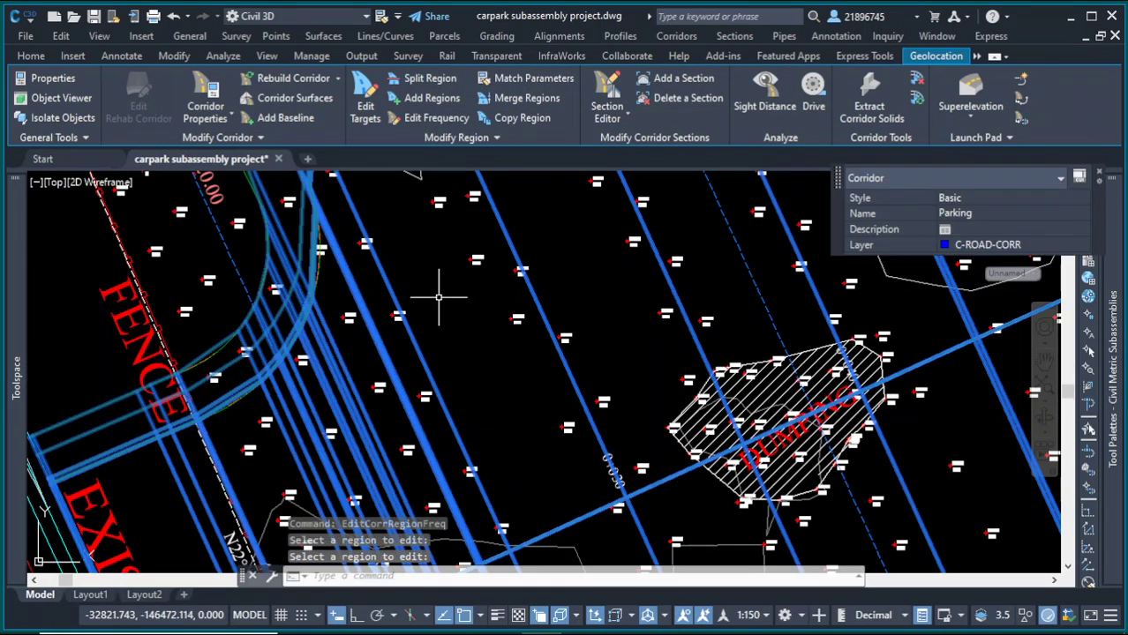
{"action": "scroll", "coordinate": [439, 298], "scroll_direction": "down", "scroll_amount": 4}
{"action": "key", "text": "Escape"}
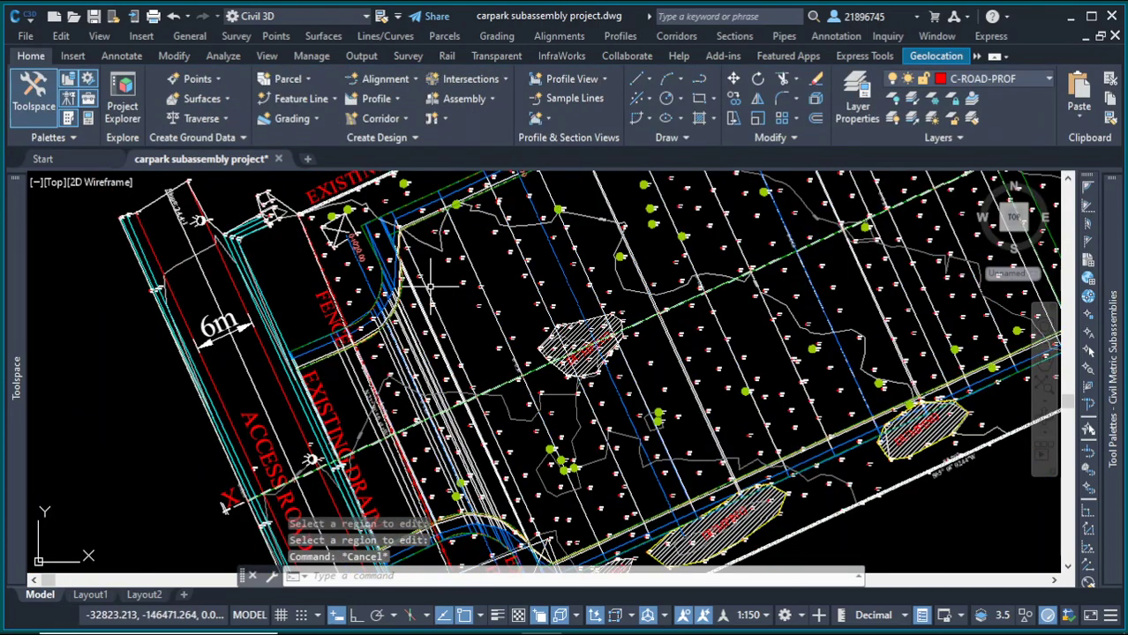
Step: Select an extracted 3D solid and inspect the solids across the carpark
{"action": "left_click", "coordinate": [437, 281]}
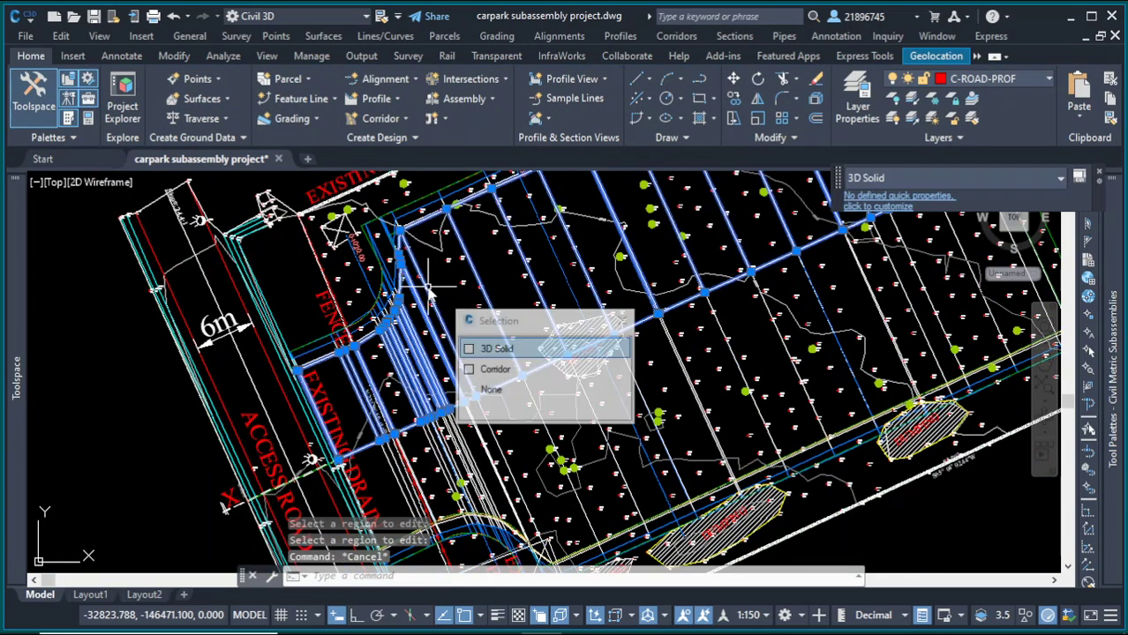
{"action": "left_click", "coordinate": [505, 348]}
{"action": "scroll", "coordinate": [448, 374], "scroll_direction": "down", "scroll_amount": 4}
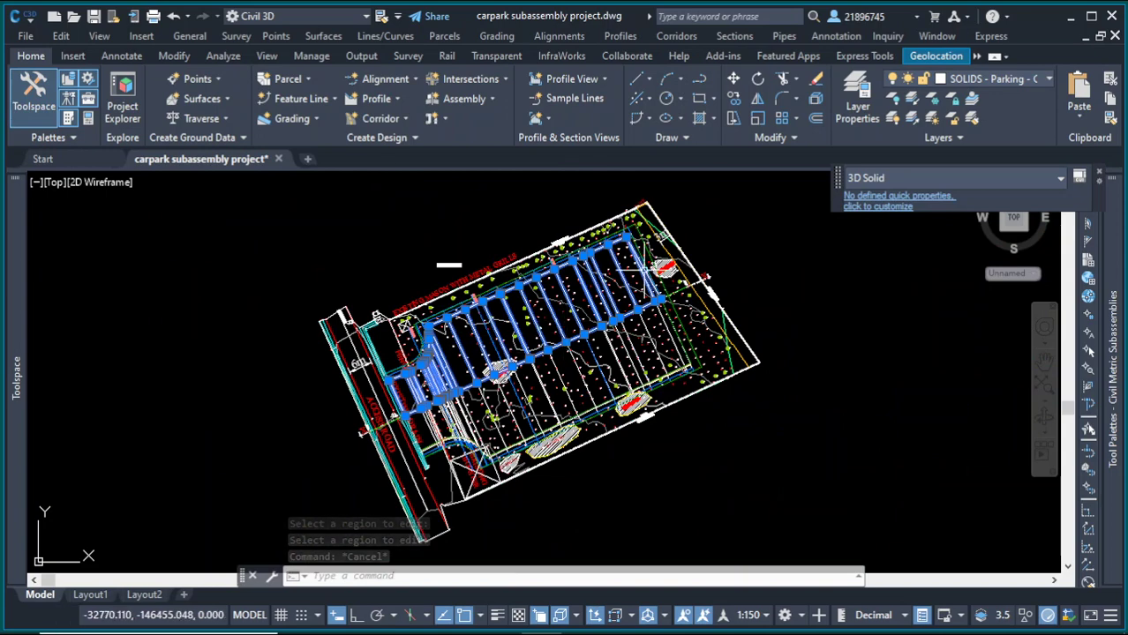
{"action": "key", "text": "Escape"}
{"action": "scroll", "coordinate": [582, 331], "scroll_direction": "up", "scroll_amount": 3}
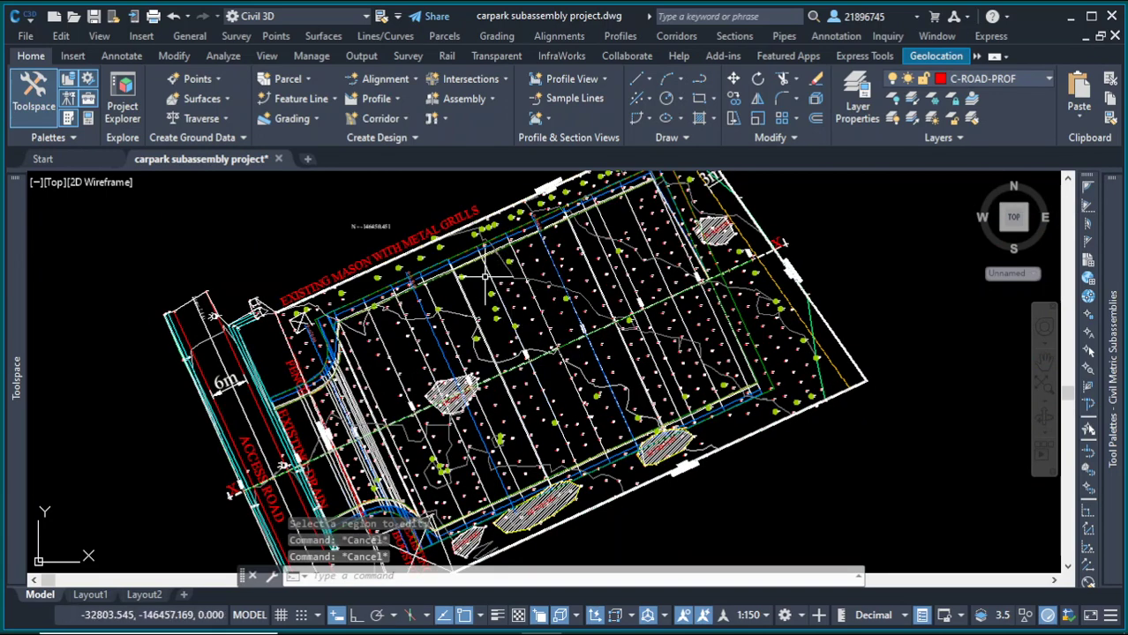
{"action": "scroll", "coordinate": [547, 300], "scroll_direction": "up", "scroll_amount": 4}
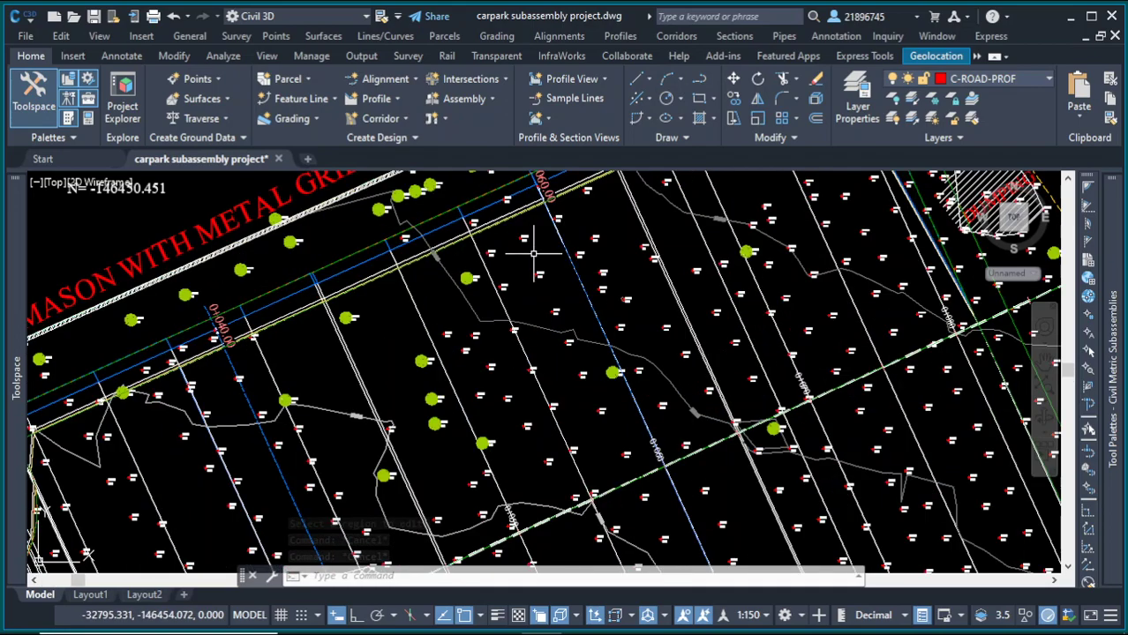
{"action": "scroll", "coordinate": [583, 291], "scroll_direction": "down", "scroll_amount": 3}
{"action": "scroll", "coordinate": [424, 335], "scroll_direction": "up", "scroll_amount": 4}
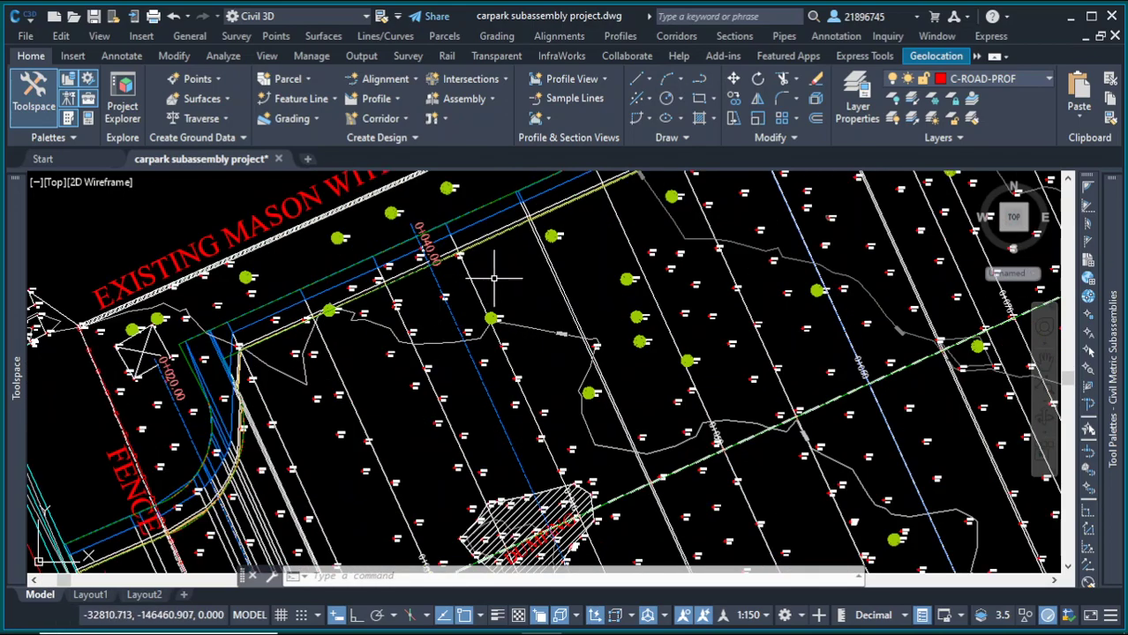
{"action": "scroll", "coordinate": [494, 278], "scroll_direction": "down", "scroll_amount": 5}
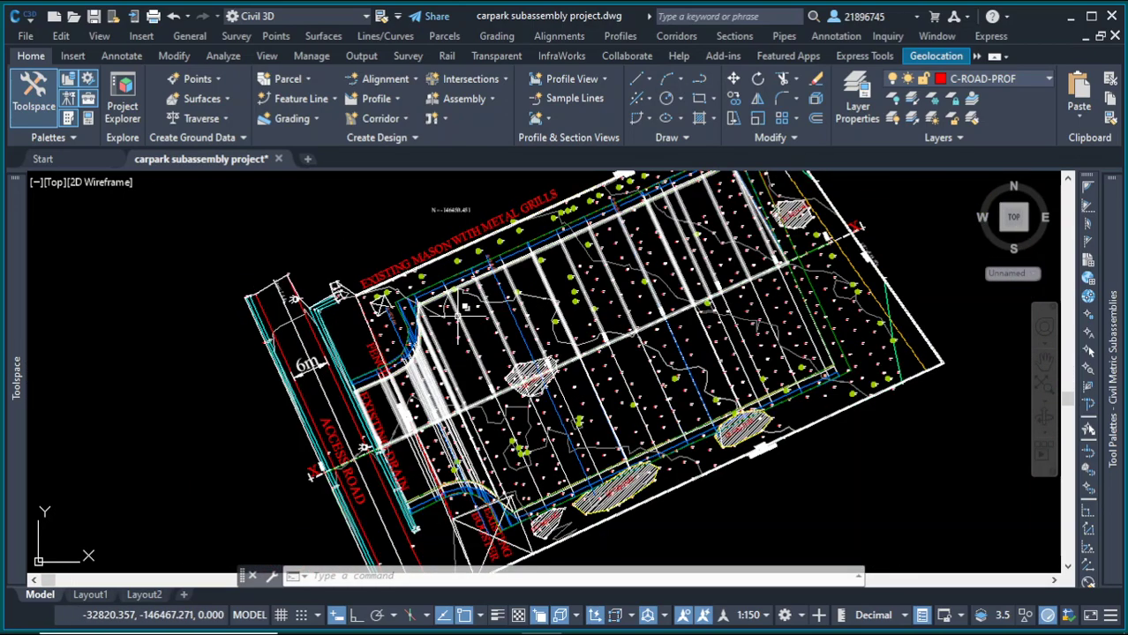
{"action": "scroll", "coordinate": [461, 307], "scroll_direction": "down", "scroll_amount": 4}
Step: Select the whole drawing and use Quick Select to filter the selection to all 3D Solid objects
{"action": "left_click", "coordinate": [387, 207]}
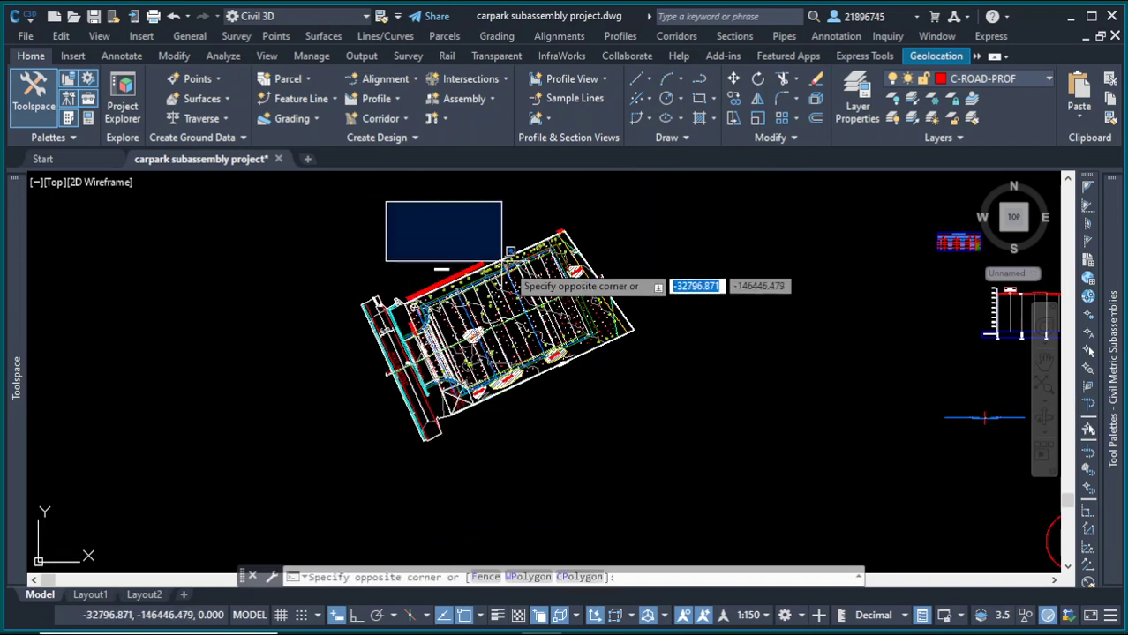
{"action": "left_click", "coordinate": [662, 437]}
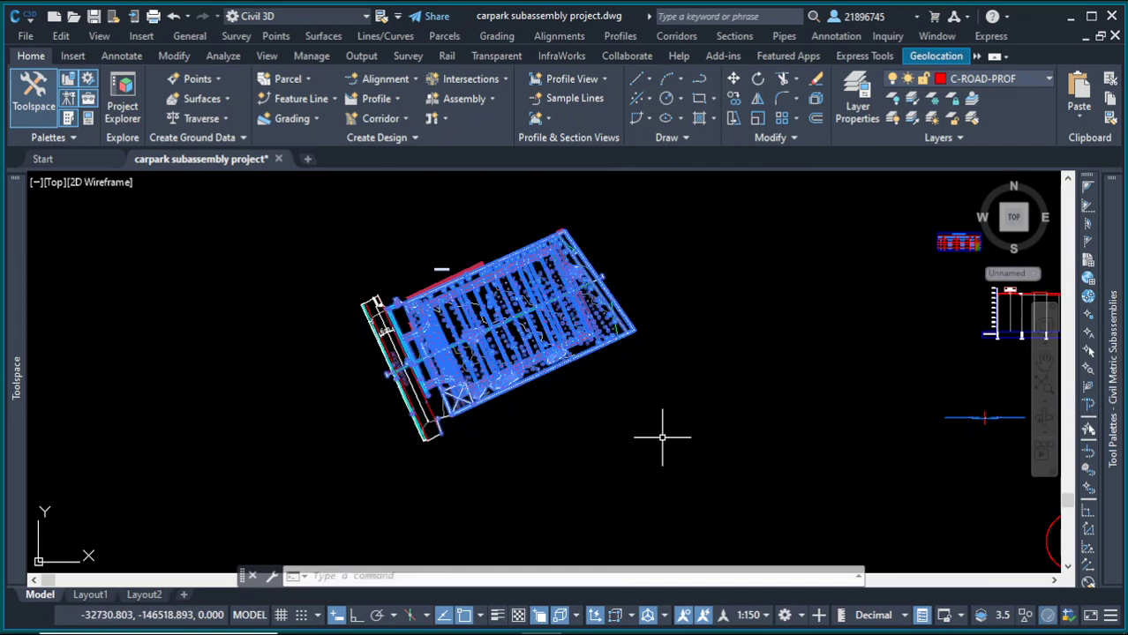
{"action": "type", "text": "QSELECT"}
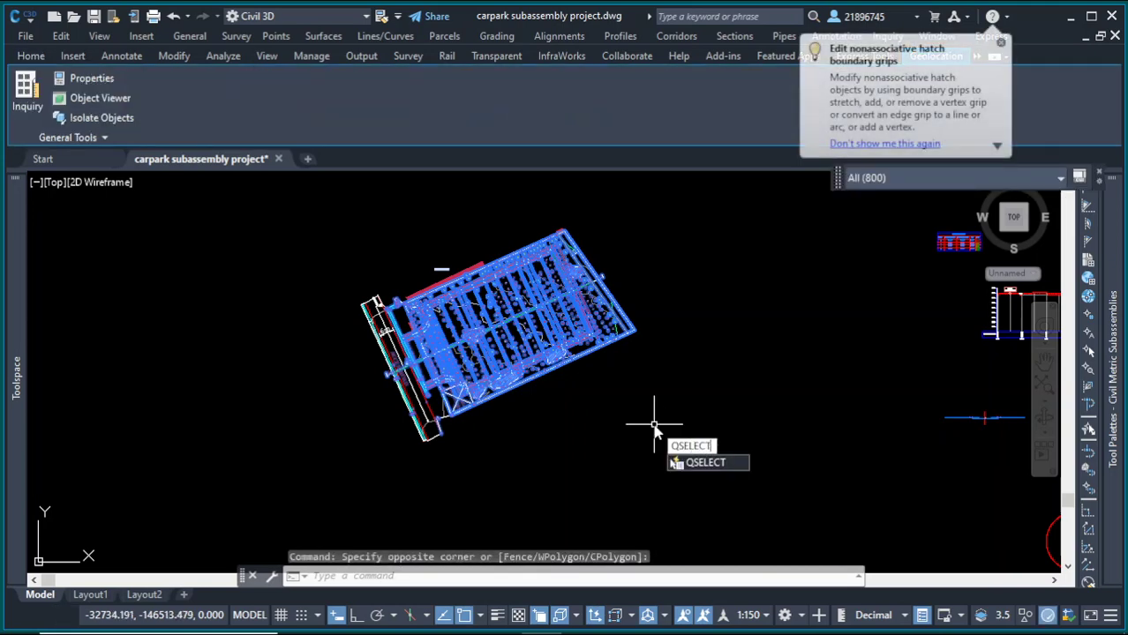
{"action": "key", "text": "Return"}
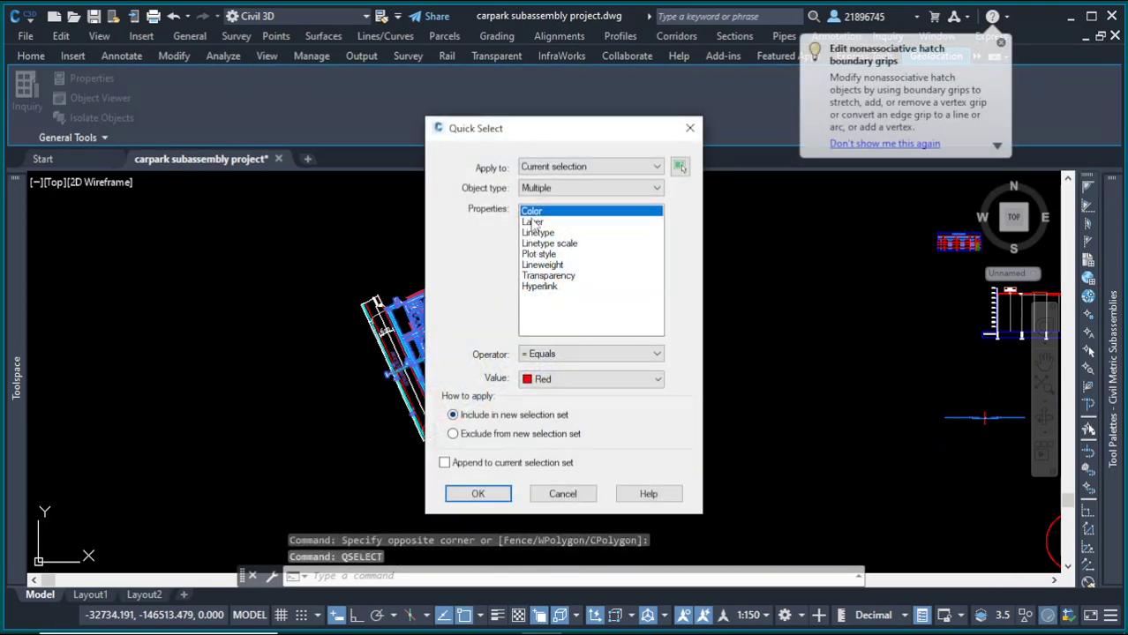
{"action": "left_click", "coordinate": [546, 191]}
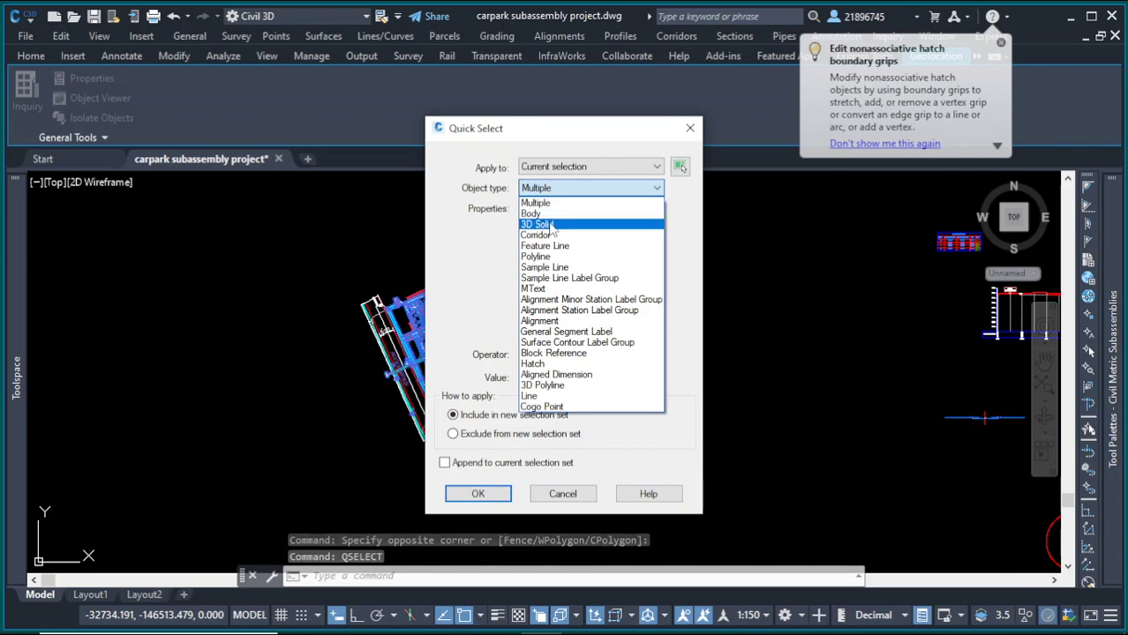
{"action": "left_click", "coordinate": [549, 222]}
{"action": "left_click", "coordinate": [542, 357]}
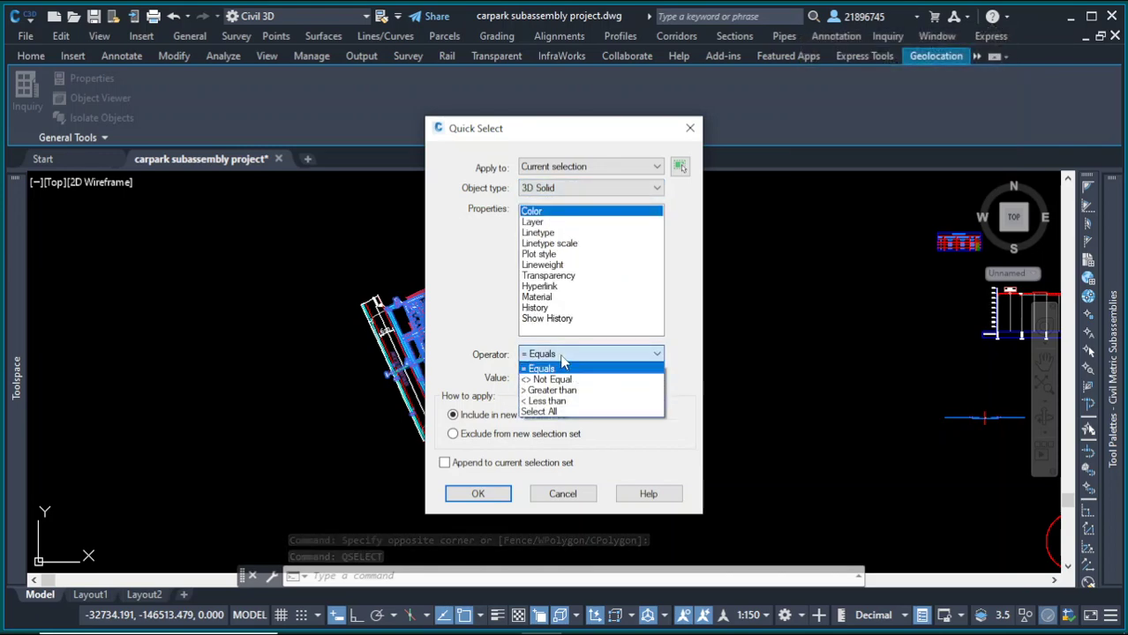
{"action": "left_click", "coordinate": [552, 412]}
{"action": "left_click", "coordinate": [478, 494]}
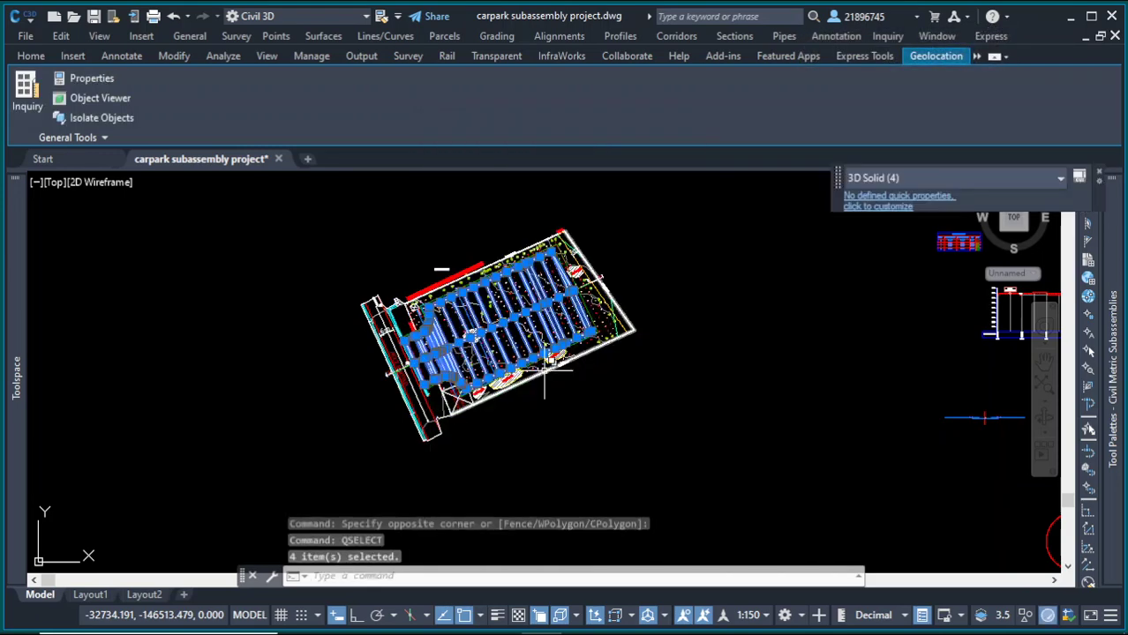
Step: Add the two corridor bodies along the parking edges to the selection of 3D solids
{"action": "scroll", "coordinate": [481, 272], "scroll_direction": "up", "scroll_amount": 6}
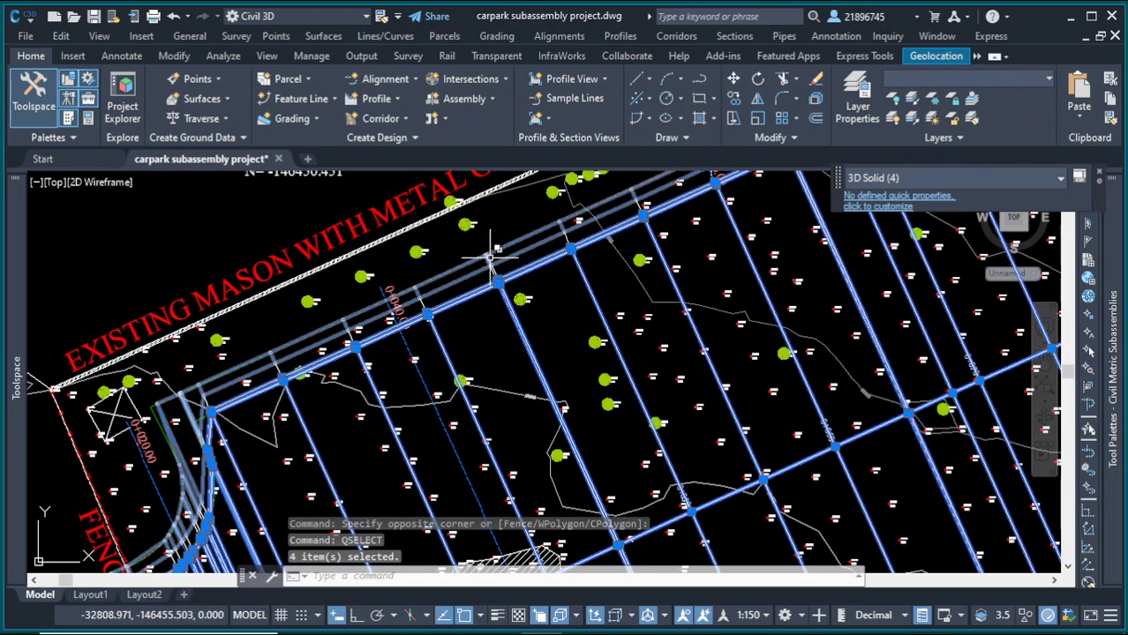
{"action": "left_click", "coordinate": [491, 261]}
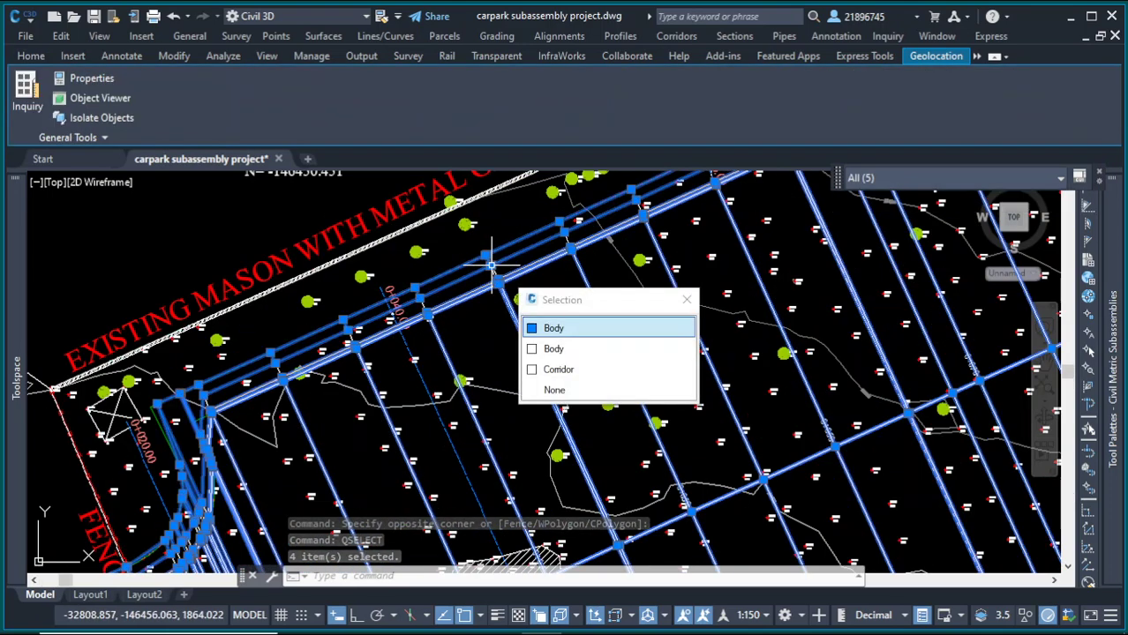
{"action": "left_click", "coordinate": [583, 349]}
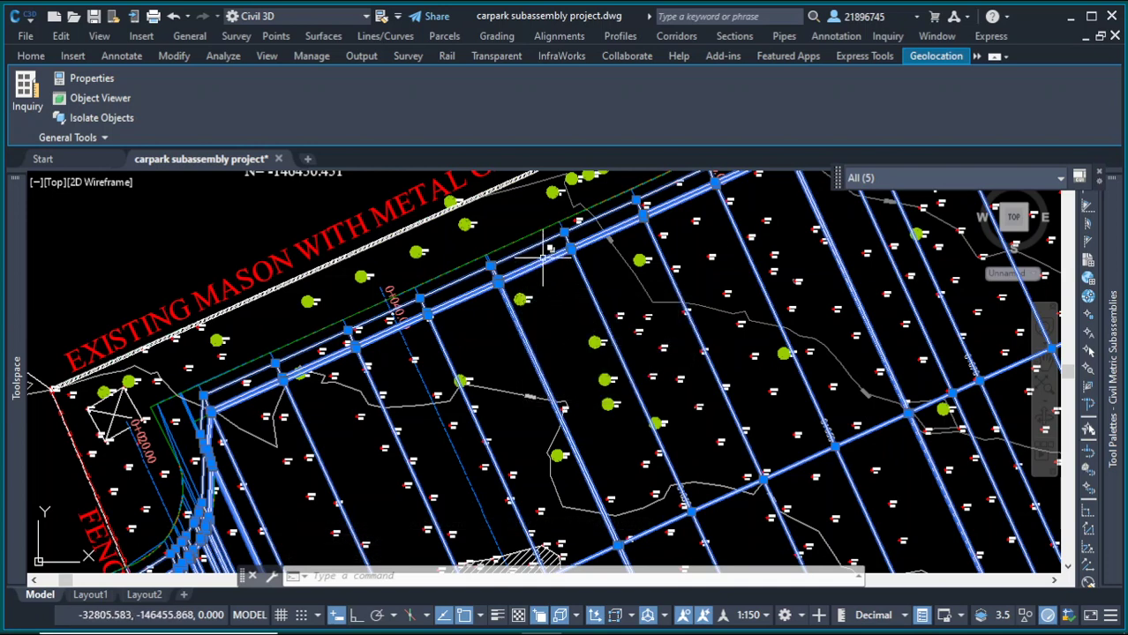
{"action": "scroll", "coordinate": [543, 257], "scroll_direction": "up", "scroll_amount": 2}
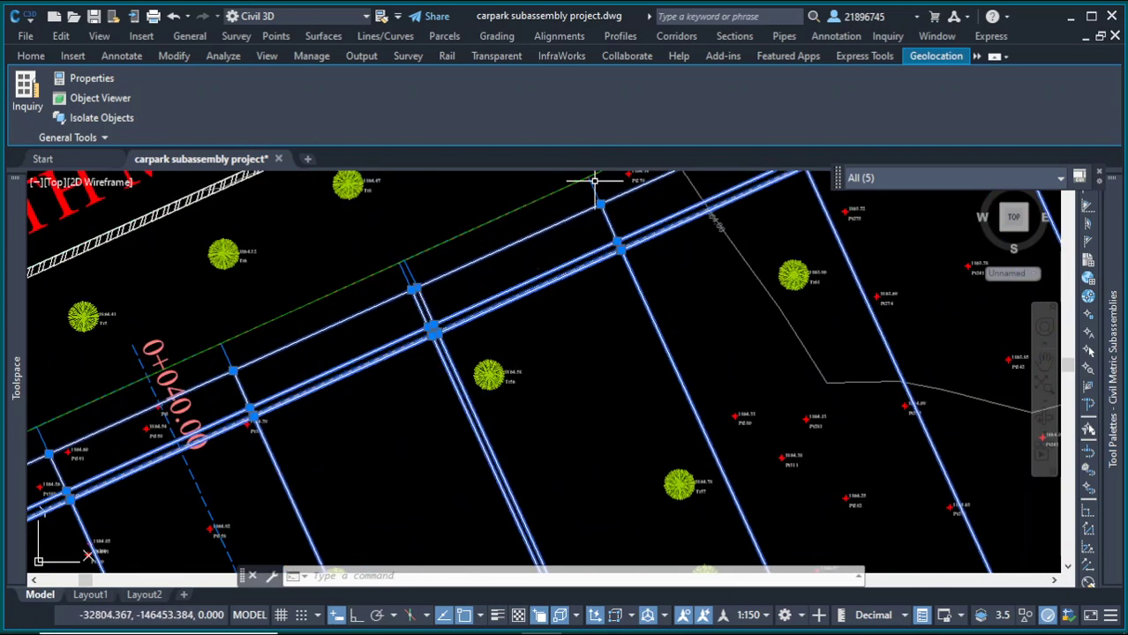
{"action": "scroll", "coordinate": [597, 203], "scroll_direction": "down", "scroll_amount": 5}
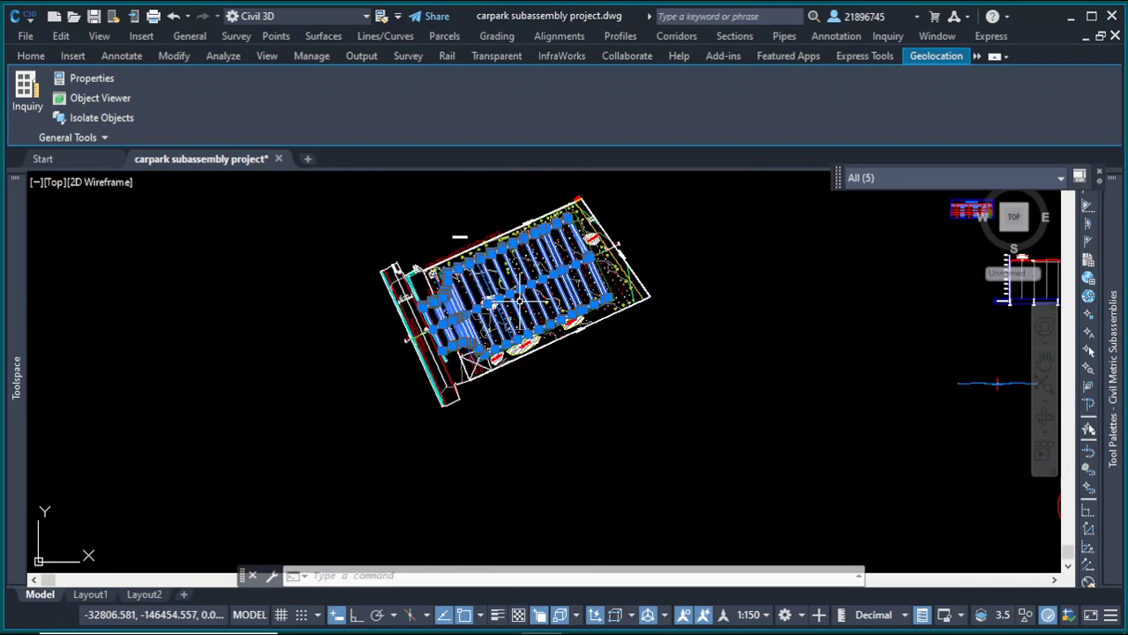
{"action": "scroll", "coordinate": [545, 318], "scroll_direction": "up", "scroll_amount": 5}
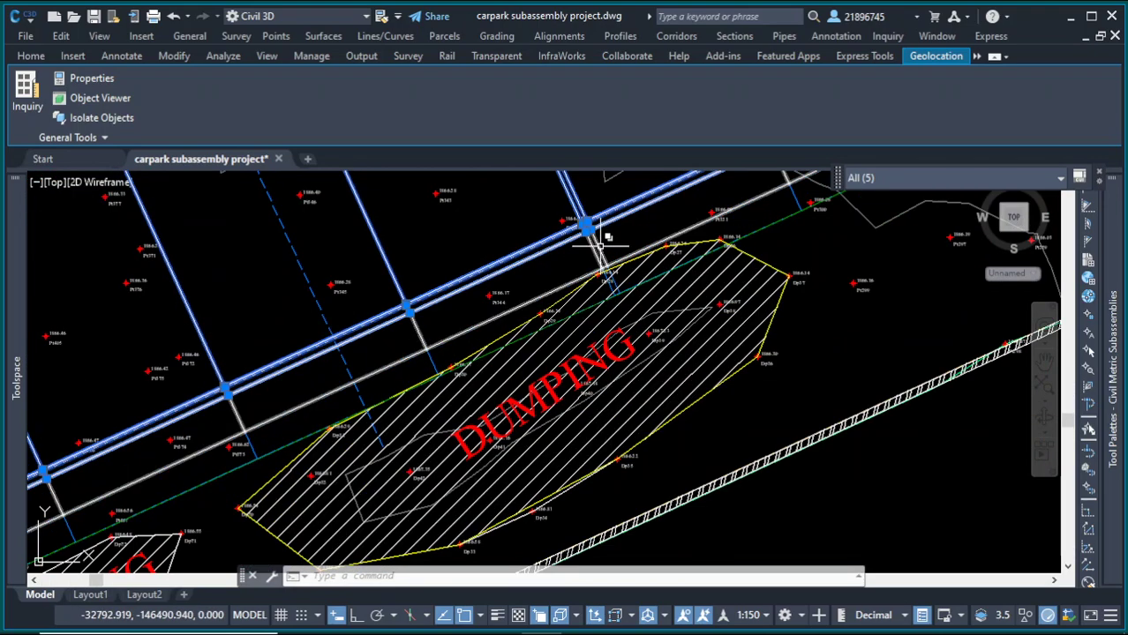
{"action": "left_click", "coordinate": [603, 241]}
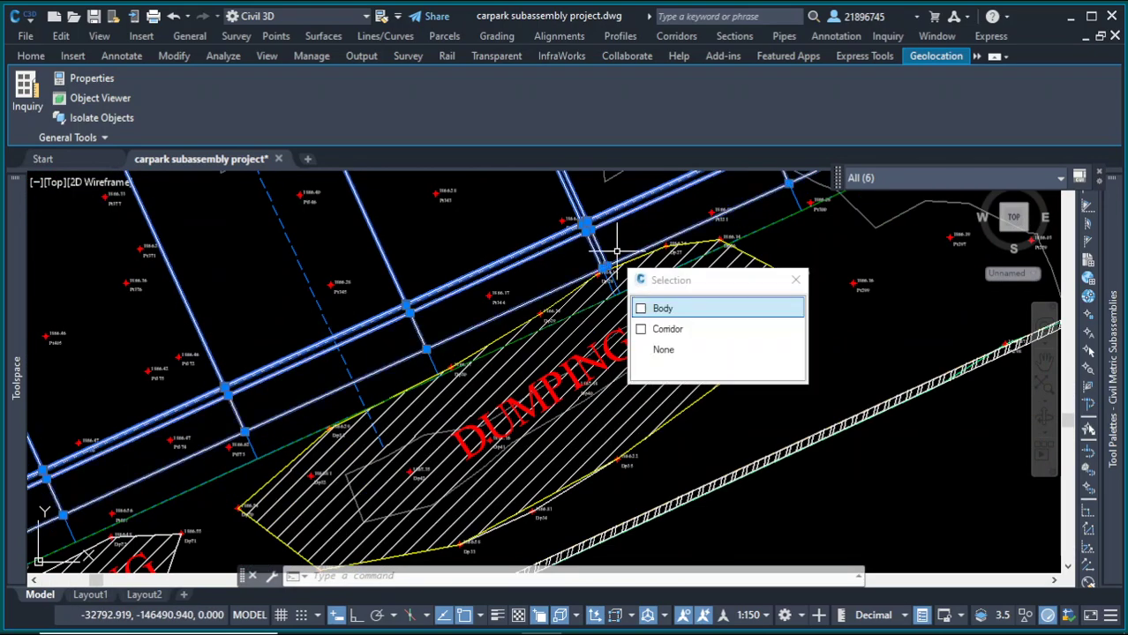
{"action": "left_click", "coordinate": [706, 310]}
Step: Review the selected solids and bodies in the Object Viewer, orbiting and zooming around them, then close it
{"action": "scroll", "coordinate": [675, 360], "scroll_direction": "down", "scroll_amount": 6}
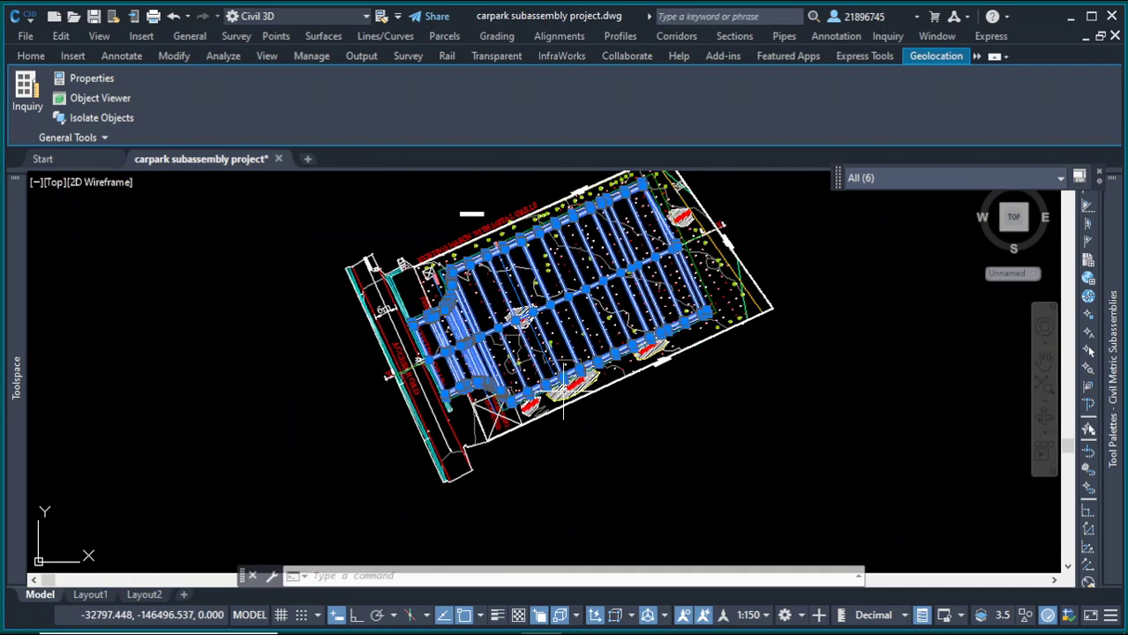
{"action": "right_click", "coordinate": [758, 389]}
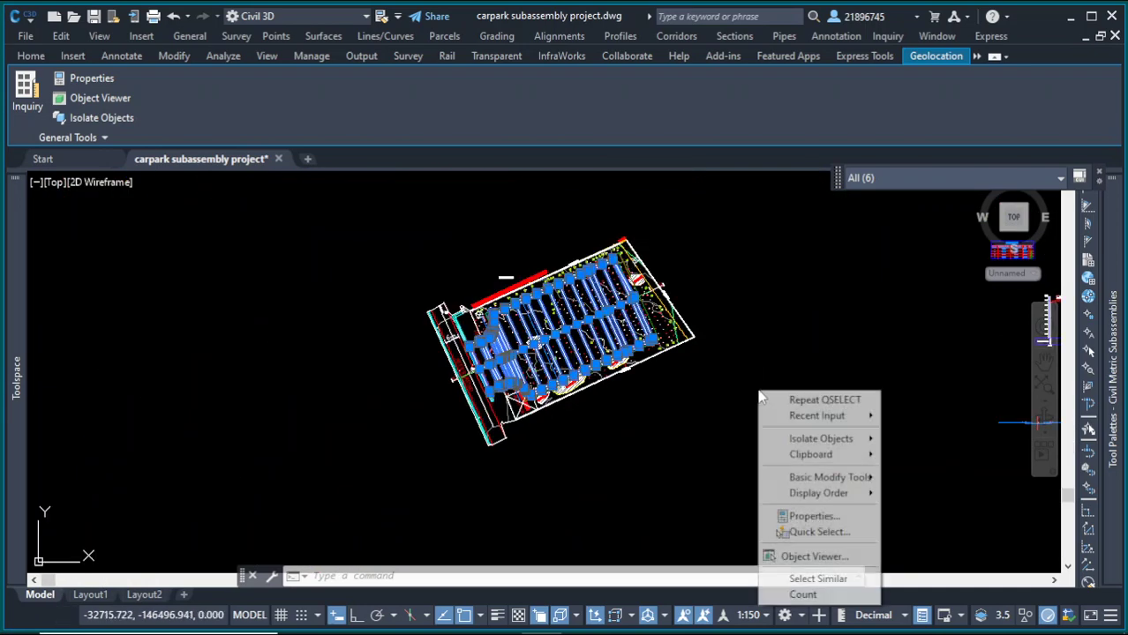
{"action": "left_click", "coordinate": [829, 557]}
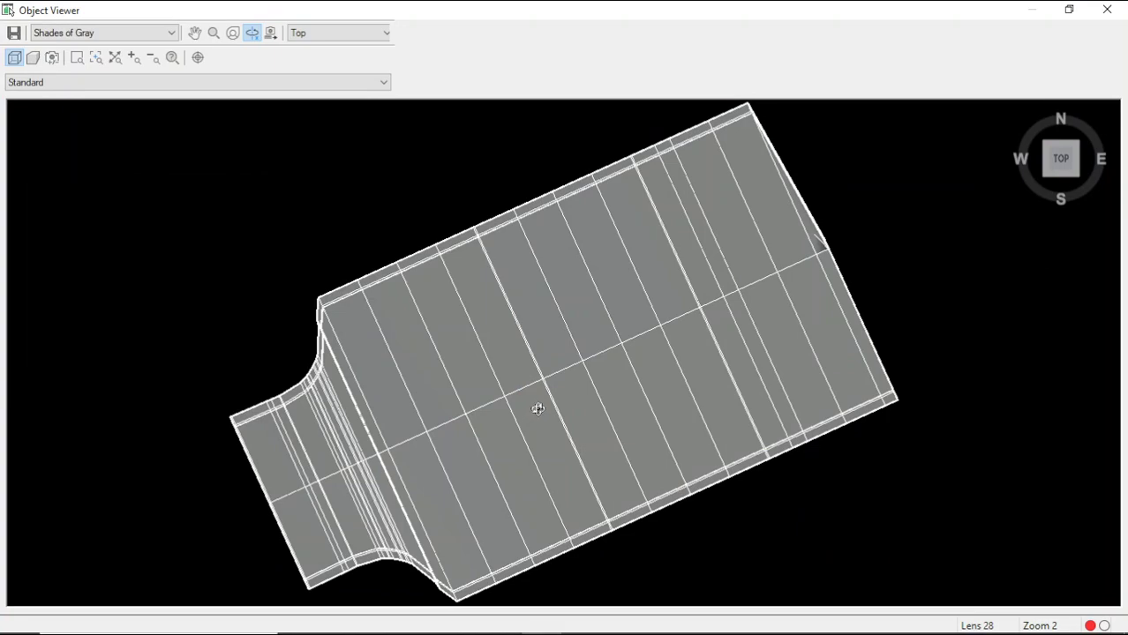
{"action": "left_click_drag", "start_coordinate": [537, 409], "coordinate": [496, 445]}
{"action": "scroll", "coordinate": [552, 217], "scroll_direction": "up", "scroll_amount": 2}
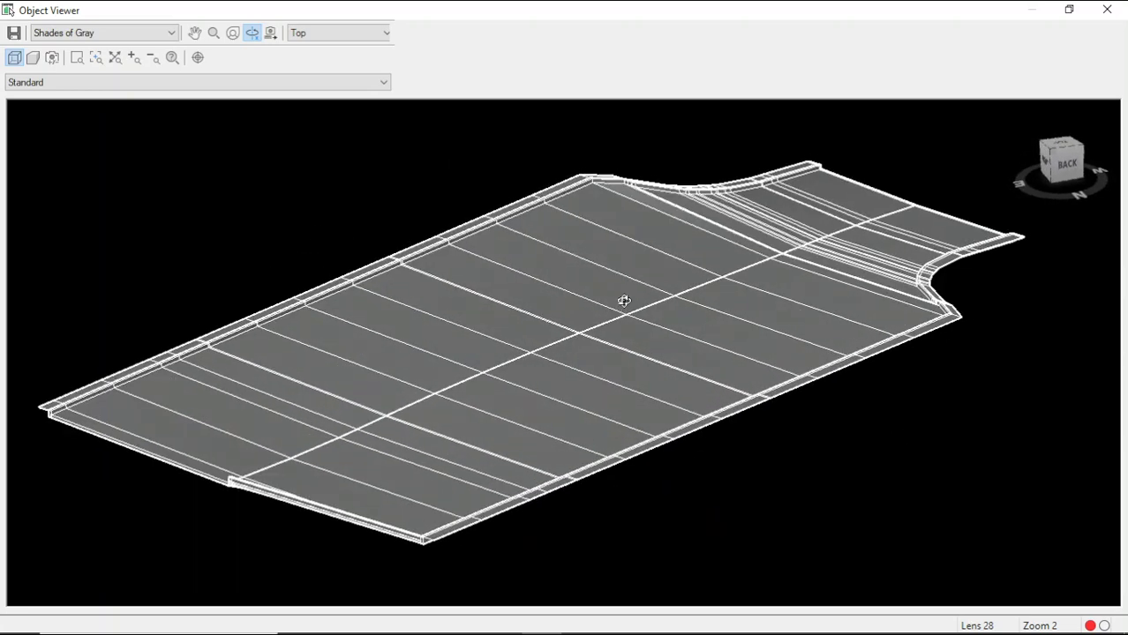
{"action": "scroll", "coordinate": [572, 130], "scroll_direction": "up", "scroll_amount": 3}
{"action": "scroll", "coordinate": [544, 230], "scroll_direction": "down", "scroll_amount": 2}
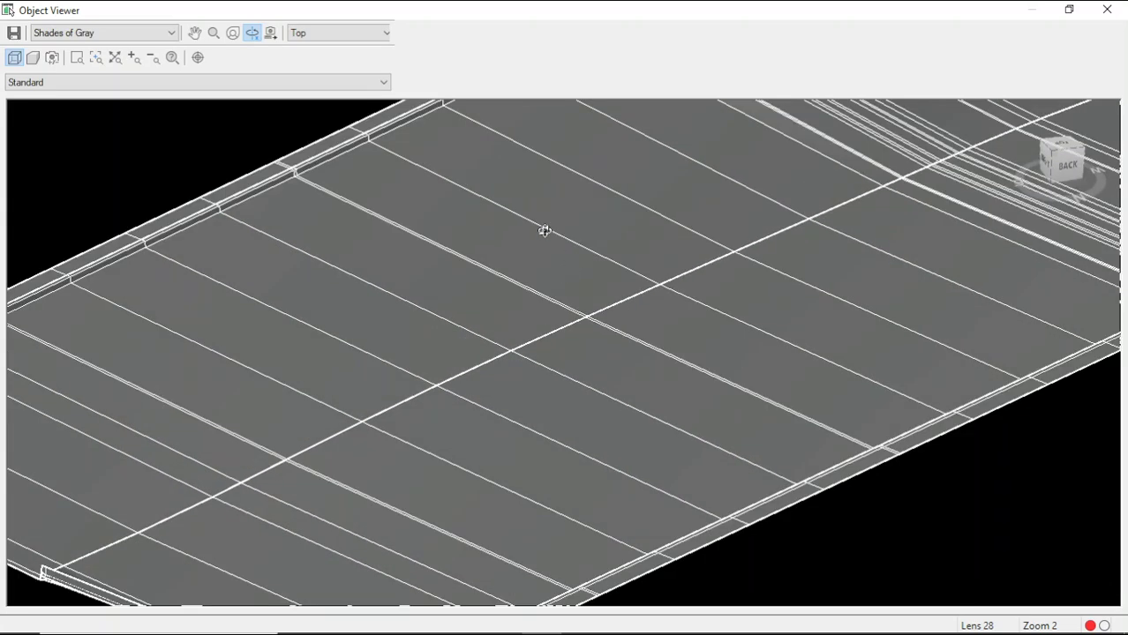
{"action": "scroll", "coordinate": [520, 221], "scroll_direction": "down", "scroll_amount": 4}
{"action": "scroll", "coordinate": [633, 359], "scroll_direction": "up", "scroll_amount": 3}
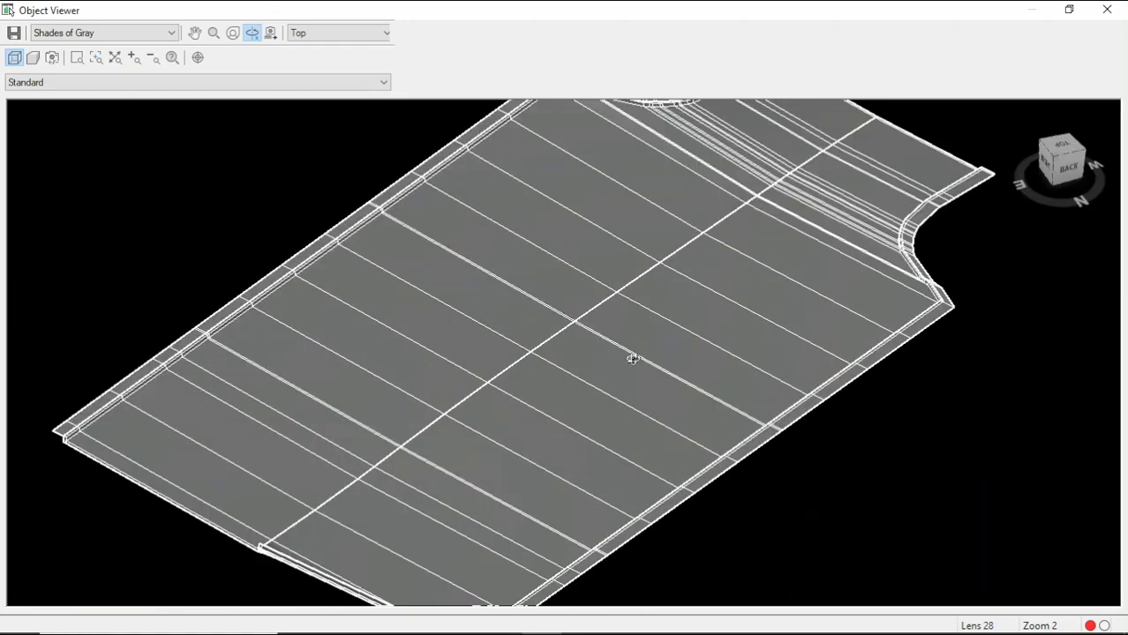
{"action": "left_click_drag", "start_coordinate": [633, 358], "coordinate": [719, 331]}
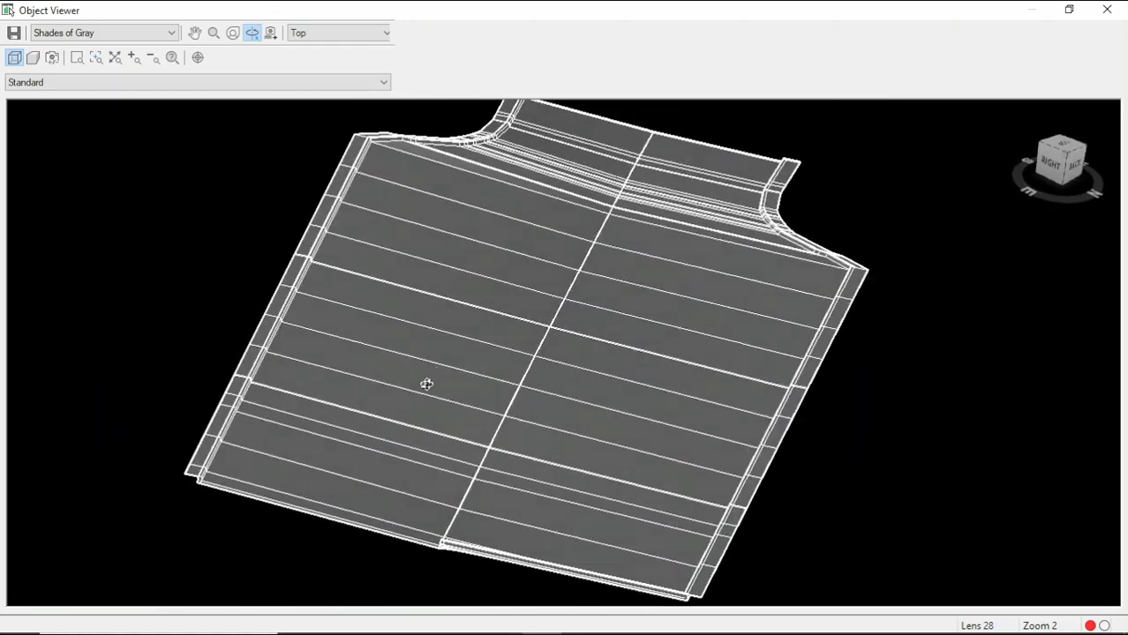
{"action": "left_click_drag", "start_coordinate": [427, 384], "coordinate": [410, 369]}
{"action": "scroll", "coordinate": [353, 224], "scroll_direction": "up", "scroll_amount": 3}
{"action": "scroll", "coordinate": [528, 298], "scroll_direction": "down", "scroll_amount": 2}
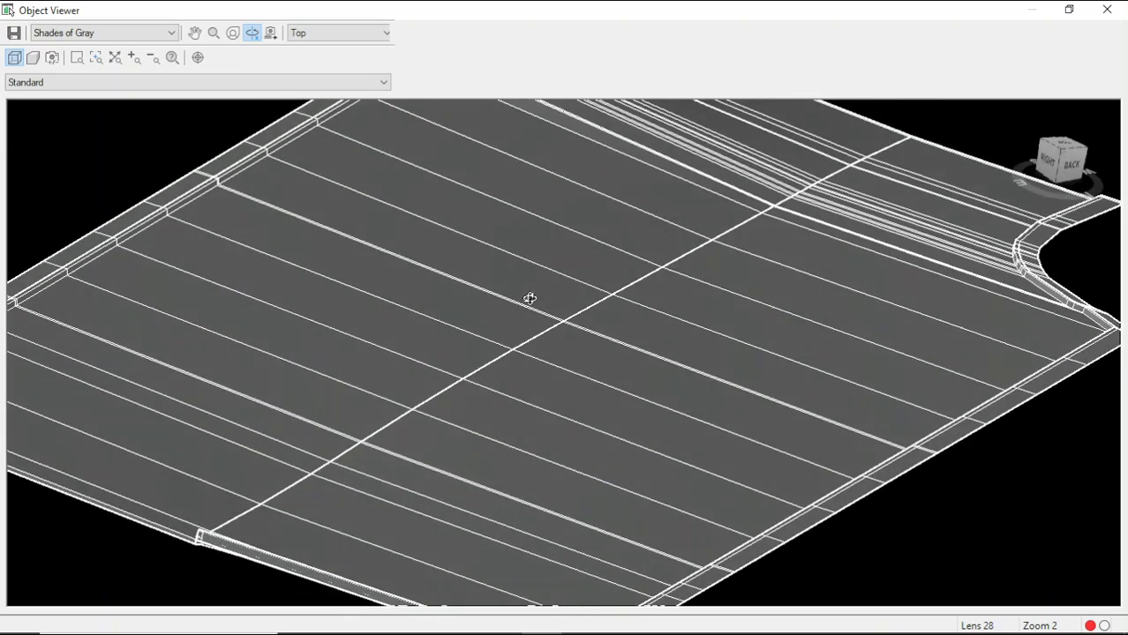
{"action": "scroll", "coordinate": [433, 299], "scroll_direction": "down", "scroll_amount": 5}
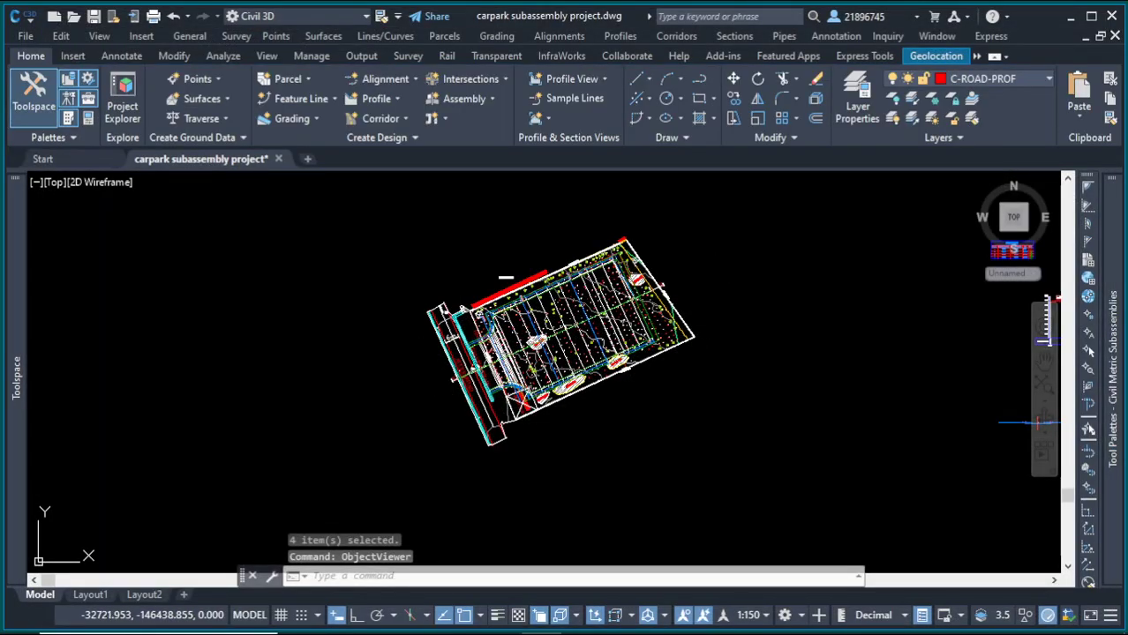
{"action": "left_click", "coordinate": [709, 214]}
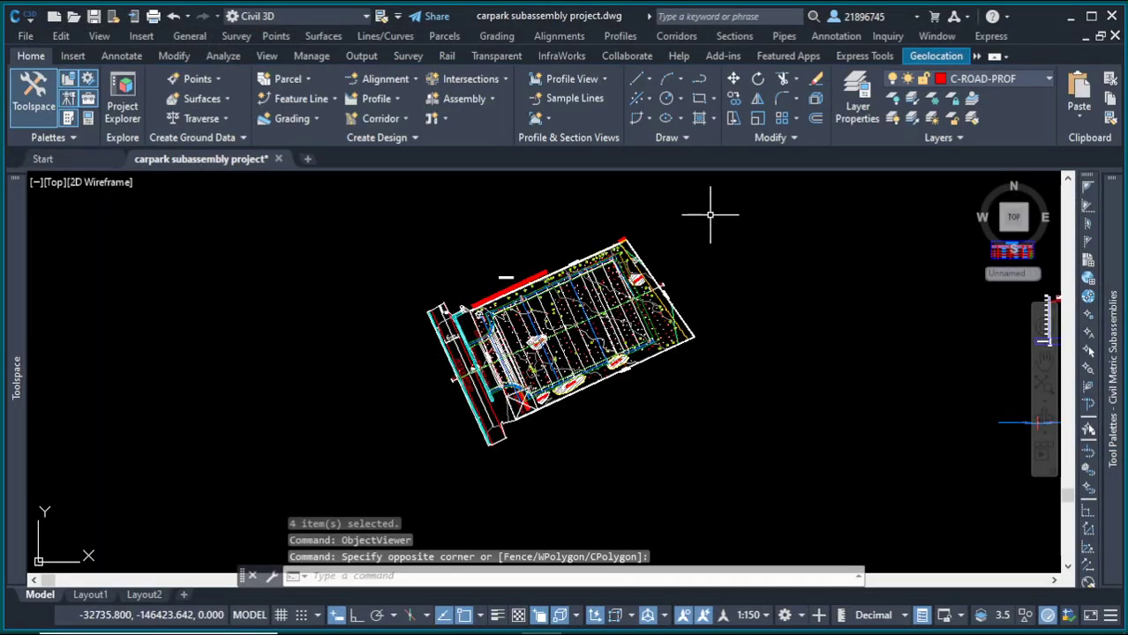
{"action": "left_click", "coordinate": [700, 228]}
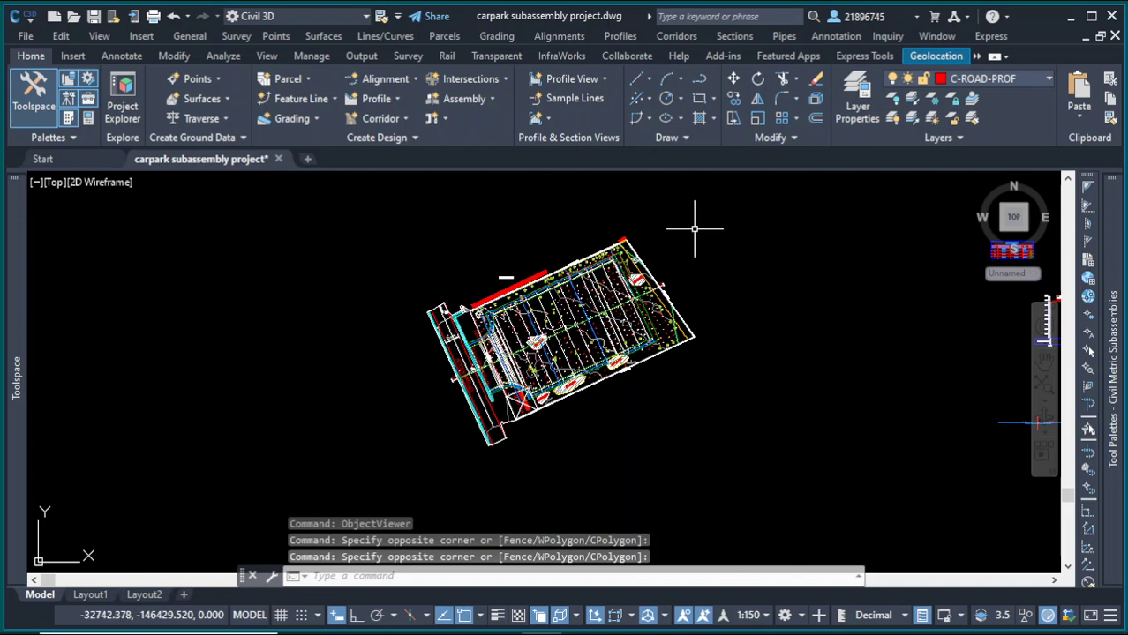
{"action": "left_click", "coordinate": [696, 226]}
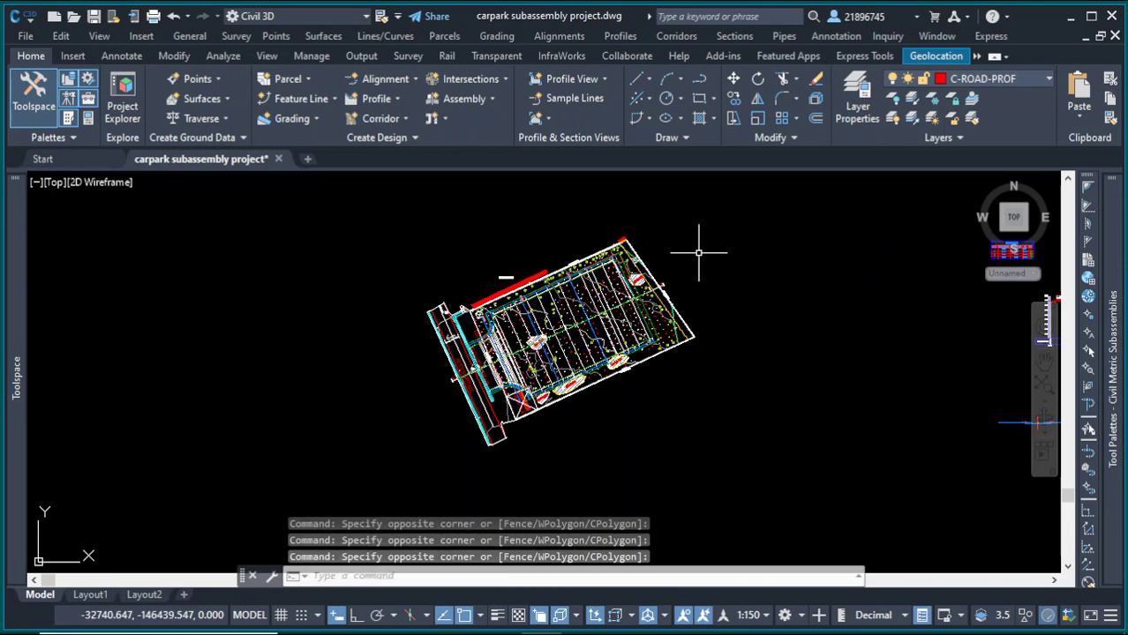
{"action": "scroll", "coordinate": [490, 267], "scroll_direction": "up", "scroll_amount": 4}
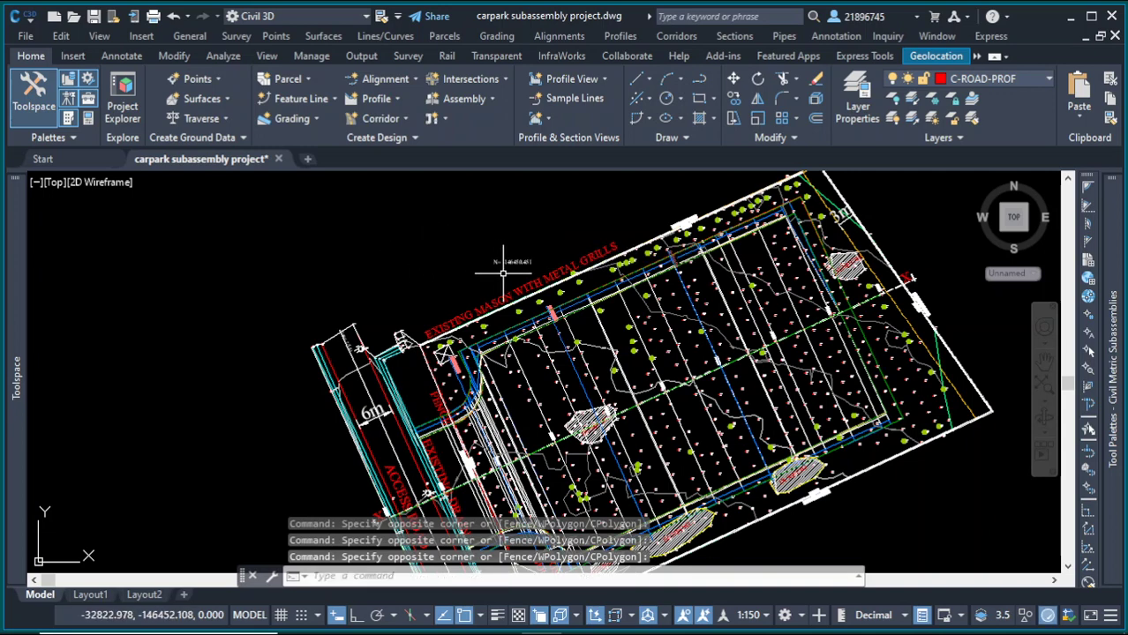
{"action": "scroll", "coordinate": [557, 260], "scroll_direction": "down", "scroll_amount": 4}
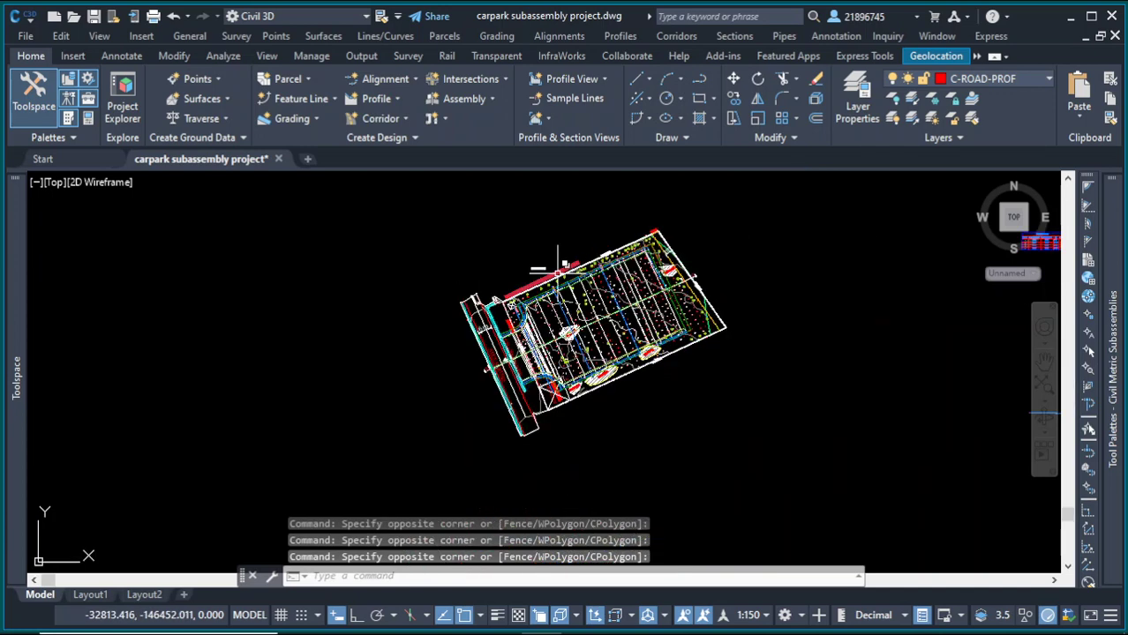
{"action": "scroll", "coordinate": [512, 336], "scroll_direction": "up", "scroll_amount": 6}
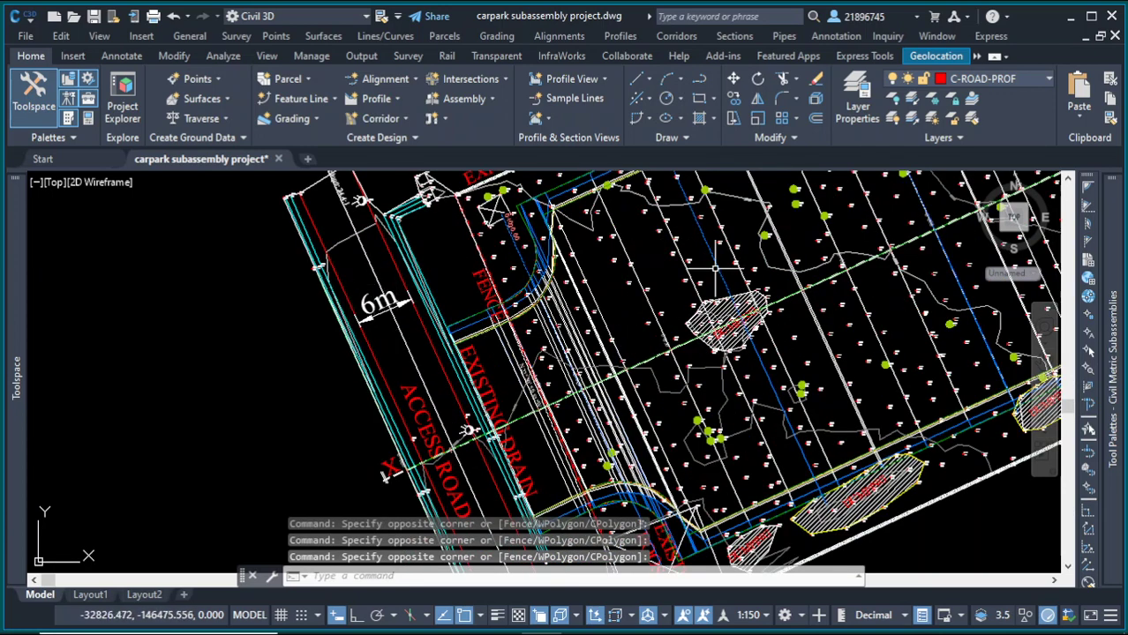
{"action": "left_click", "coordinate": [1073, 17]}
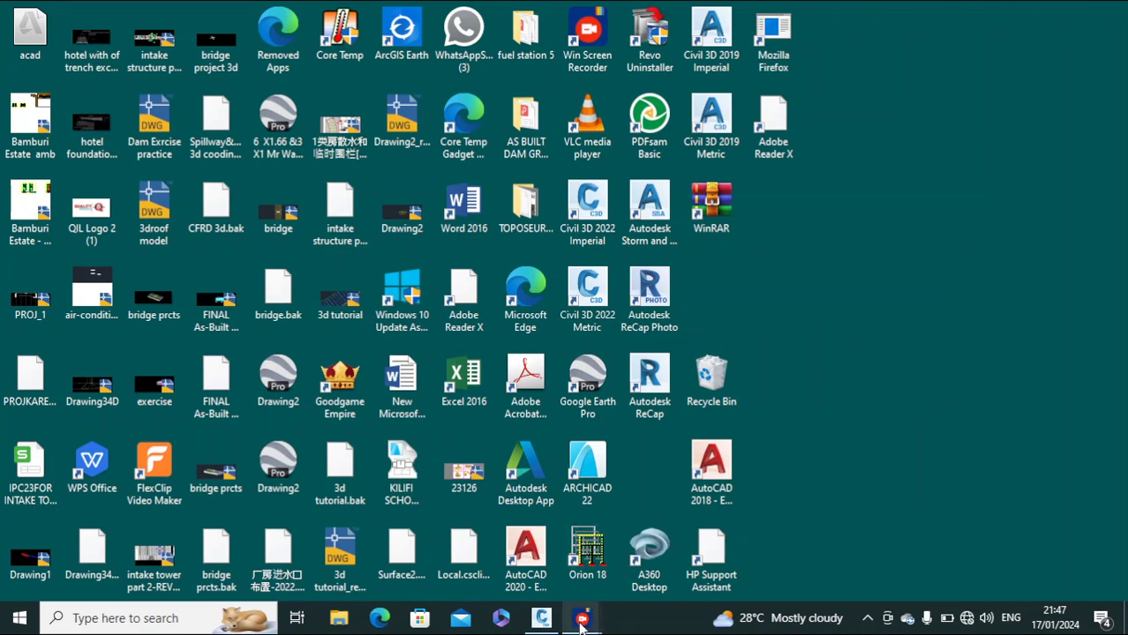
{"action": "mouse_move", "coordinate": [584, 620]}
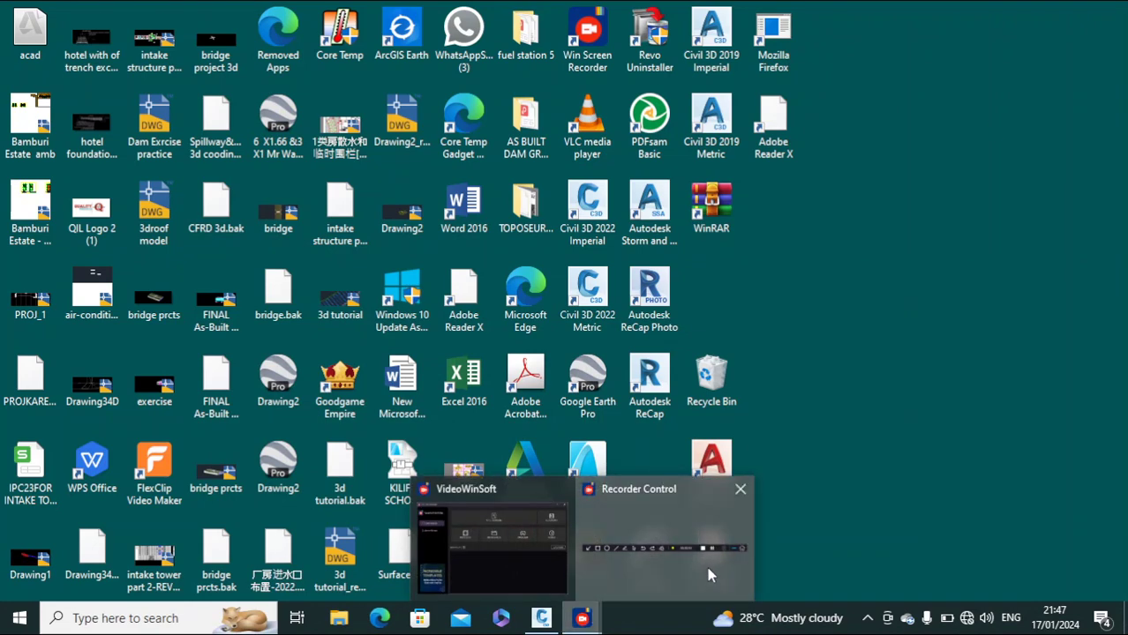